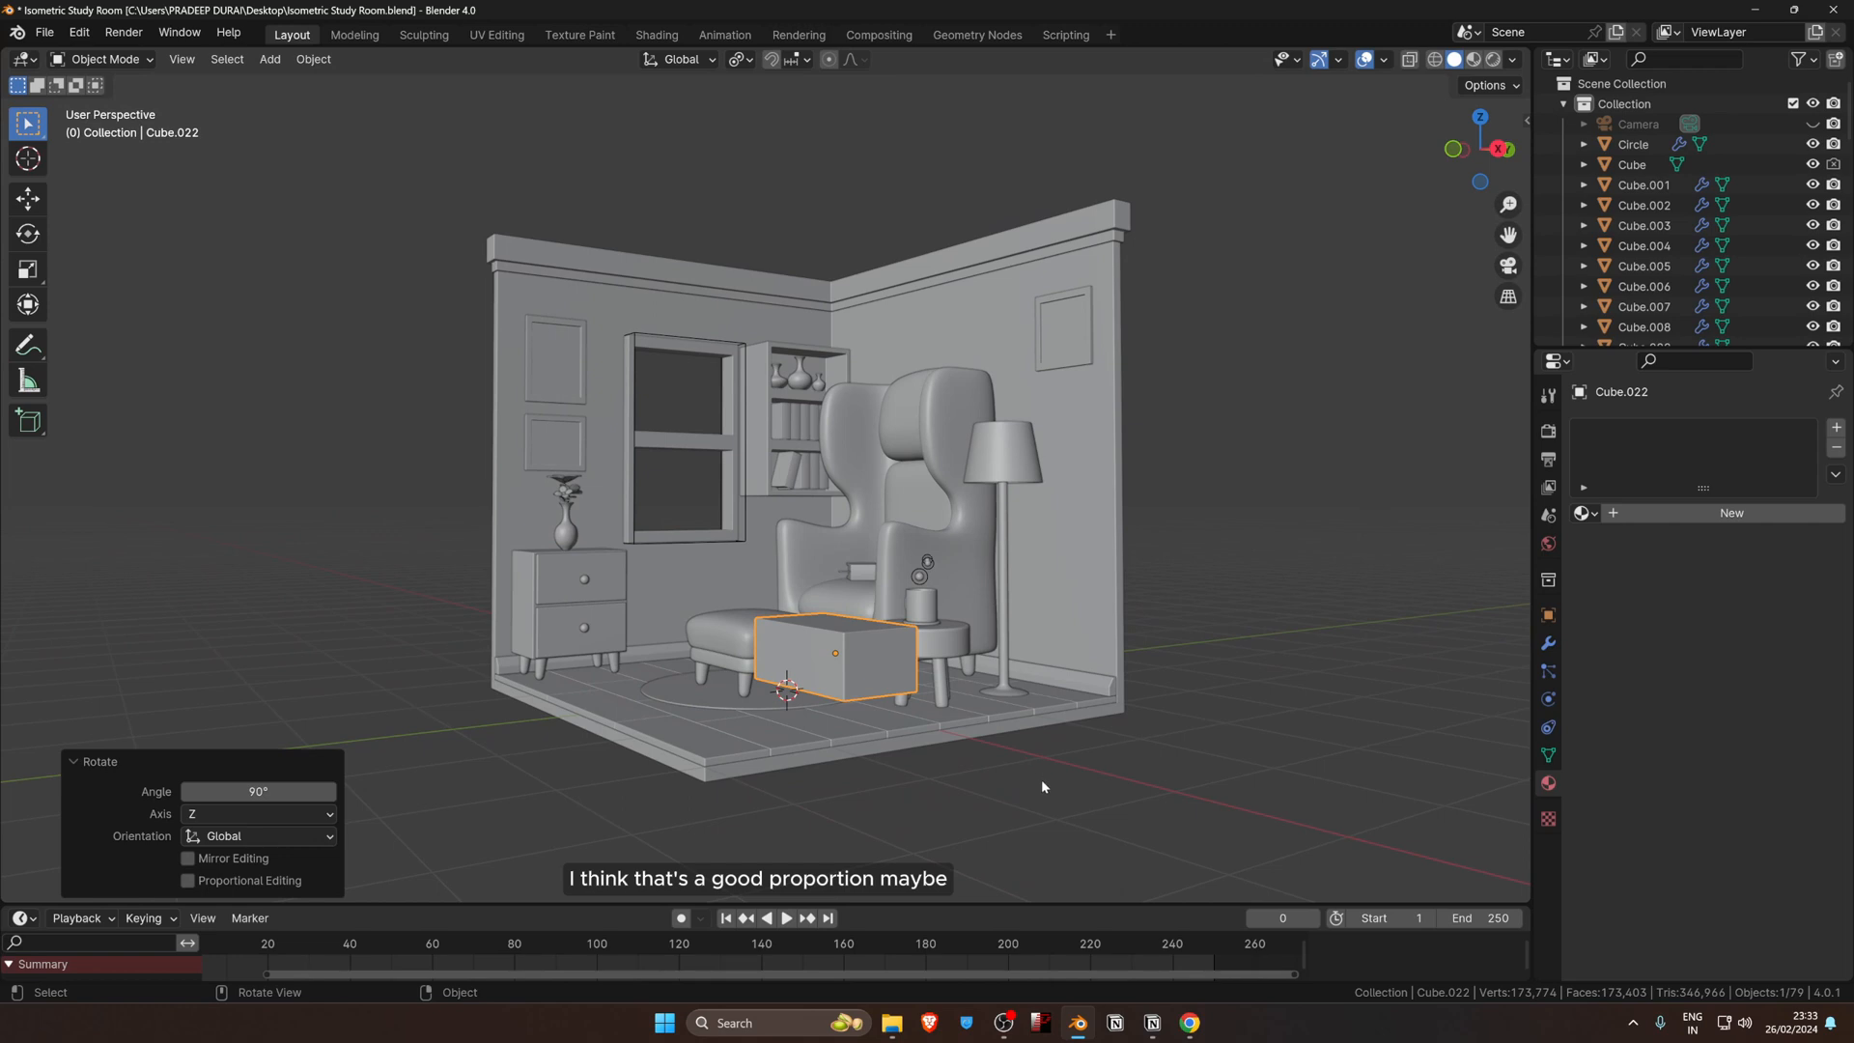
Step: Apply the scale of the selected box and add a horizontal loop cut around it, slid up toward the top
{"action": "scroll", "coordinate": [1041, 779], "scroll_direction": "up", "scroll_amount": 1}
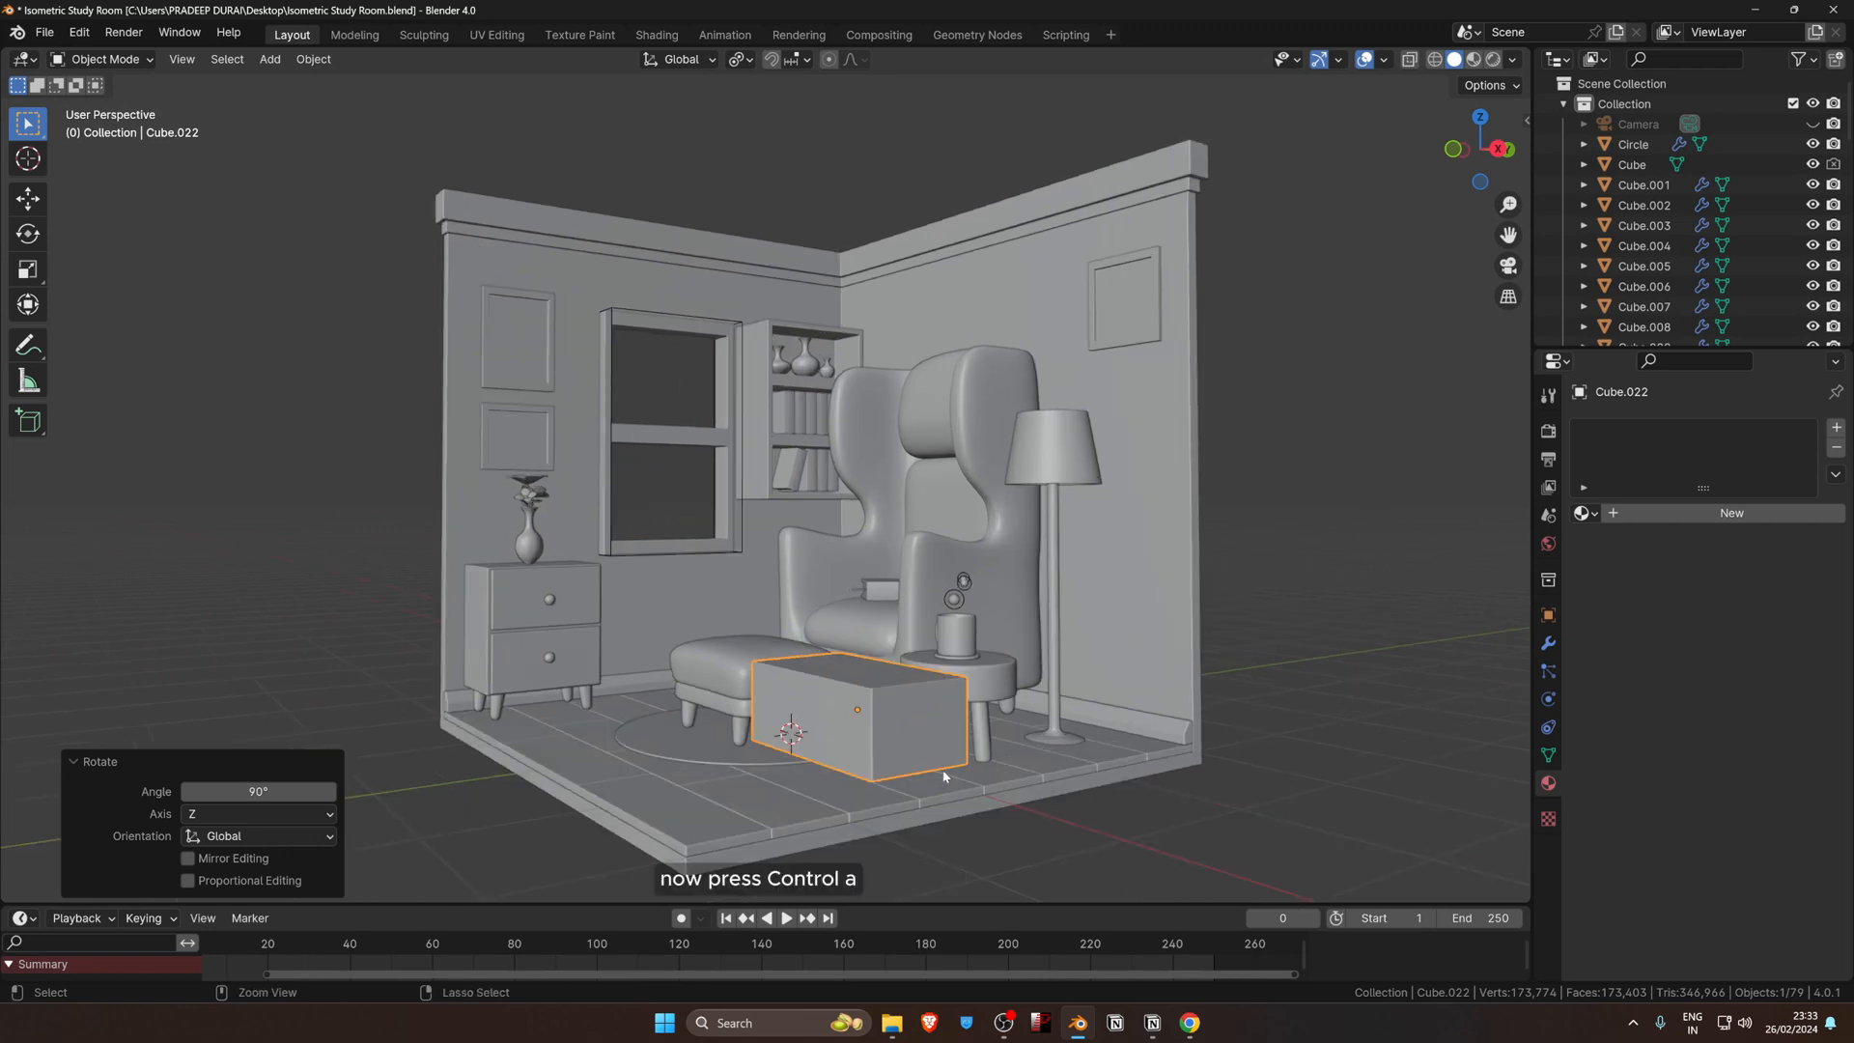
{"action": "key", "text": "ctrl+a"}
{"action": "left_click", "coordinate": [905, 746]}
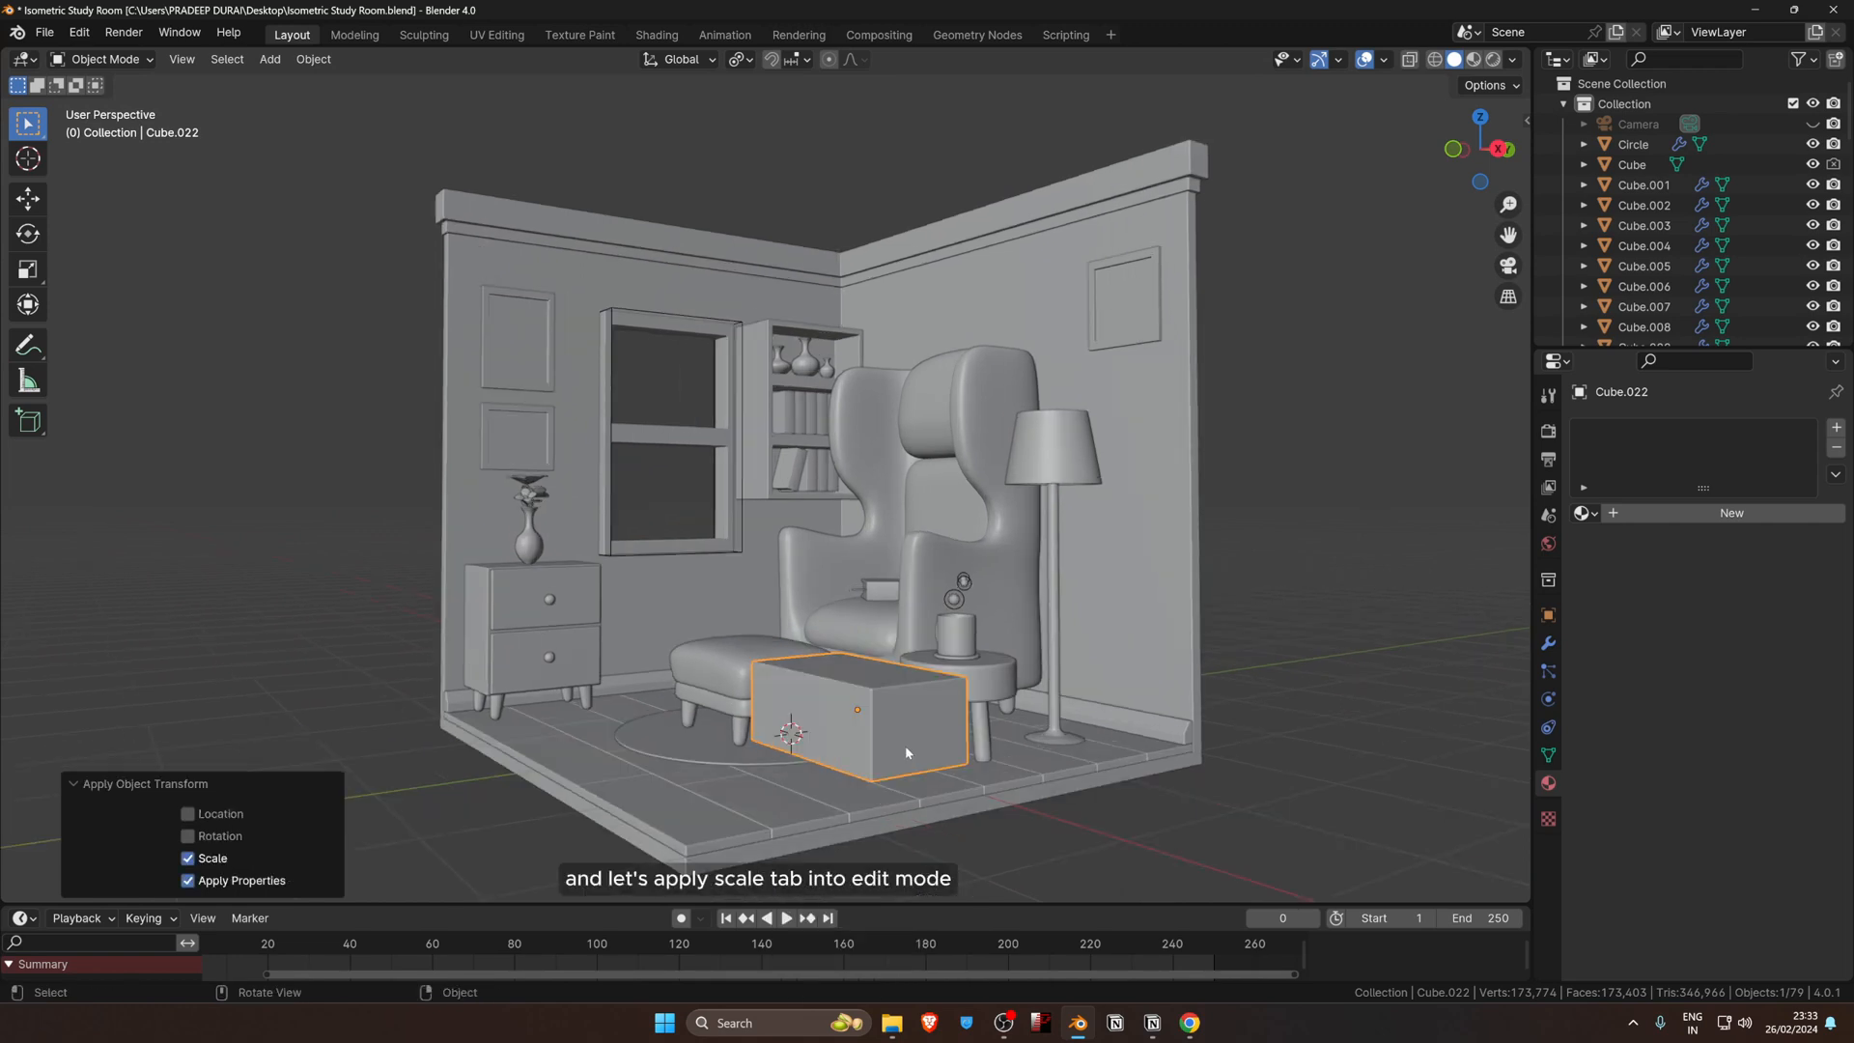
{"action": "key", "text": "Tab"}
{"action": "key", "text": "ctrl+r"}
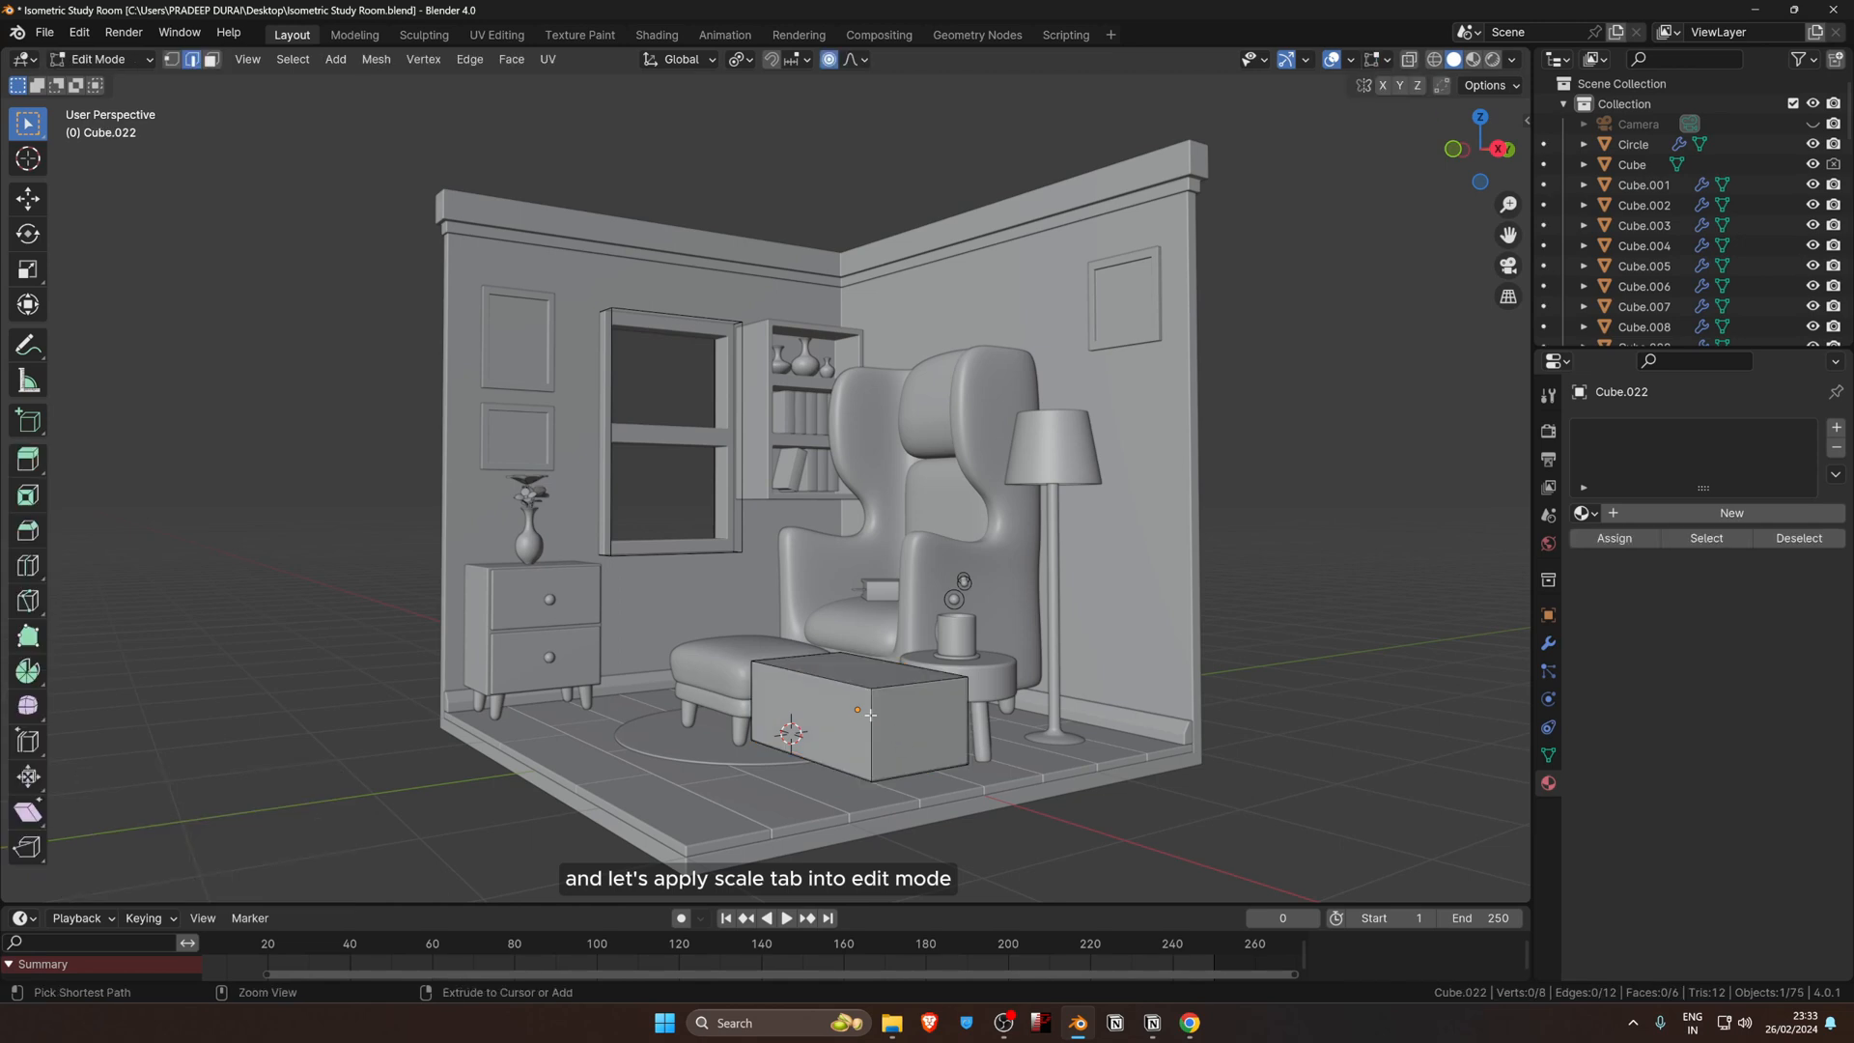
{"action": "left_click", "coordinate": [870, 715]}
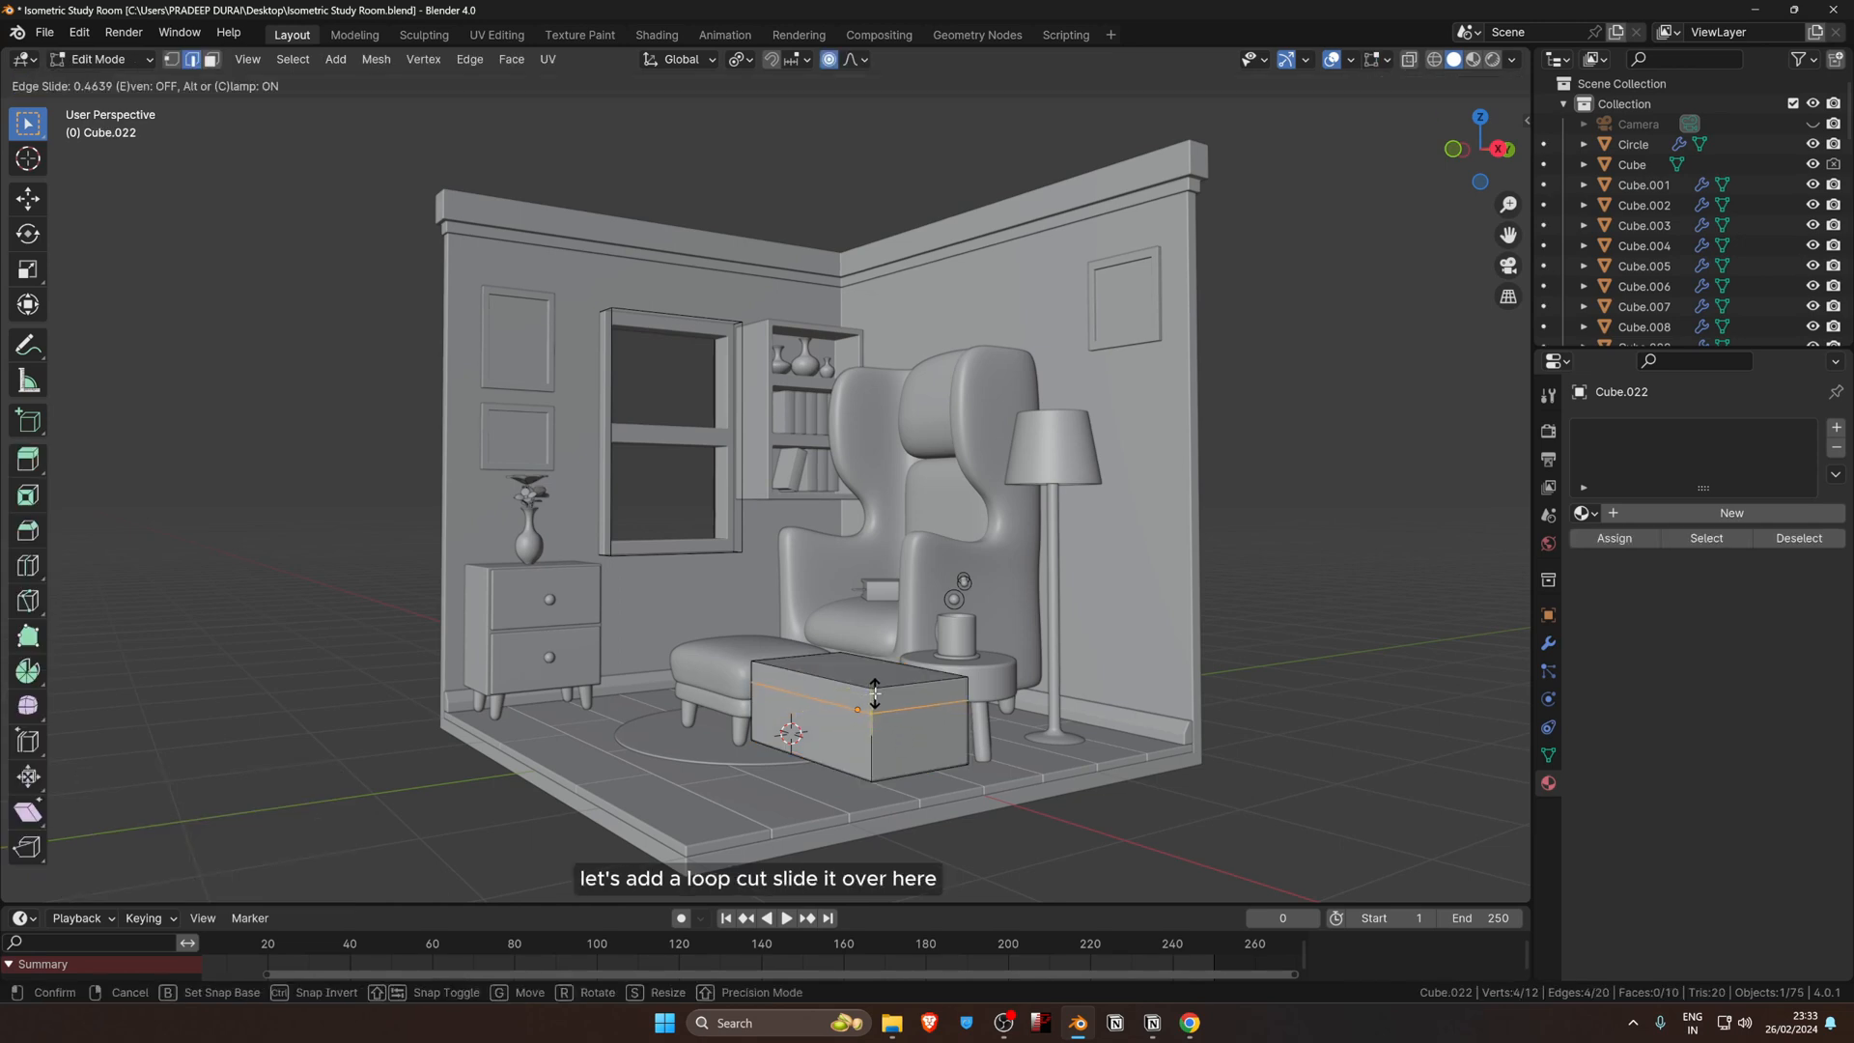
{"action": "left_click", "coordinate": [875, 693]}
Step: Select the face loop above the cut plus the top face and split them from the rest of the box mesh
{"action": "key", "text": "3"}
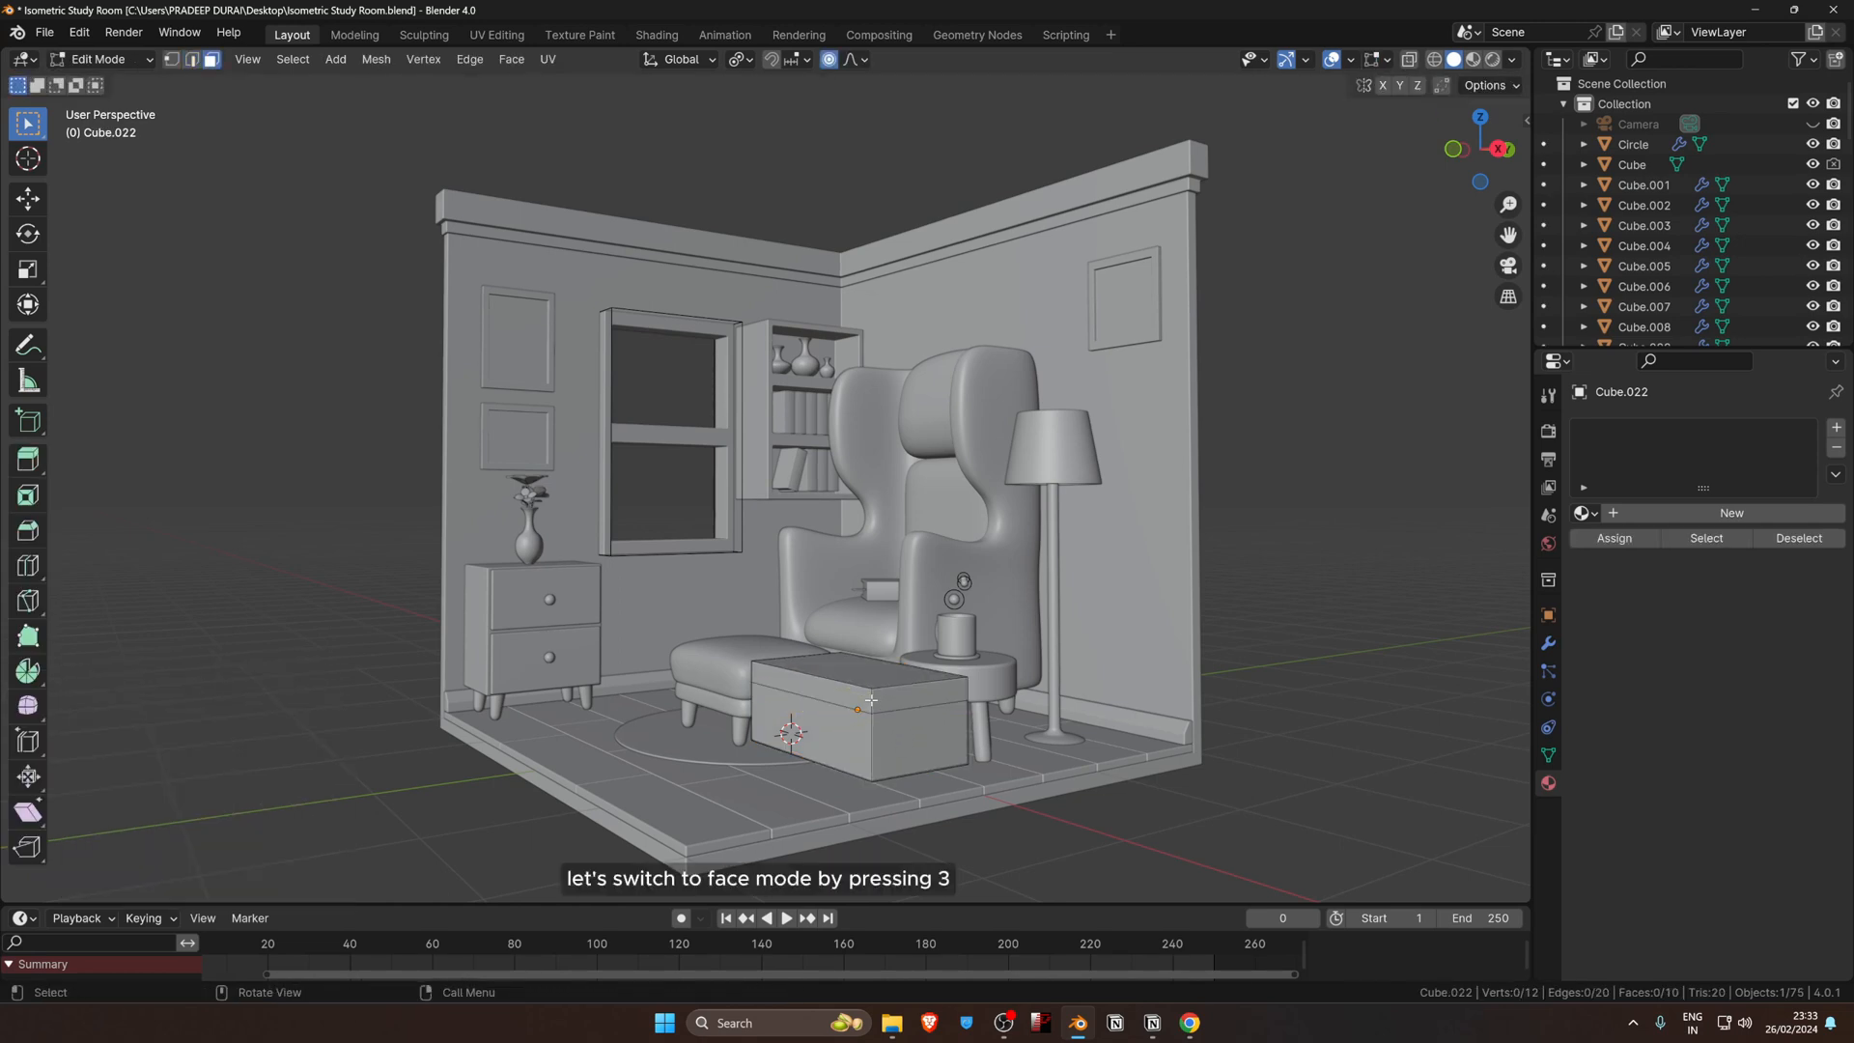
{"action": "key", "text": "alt"}
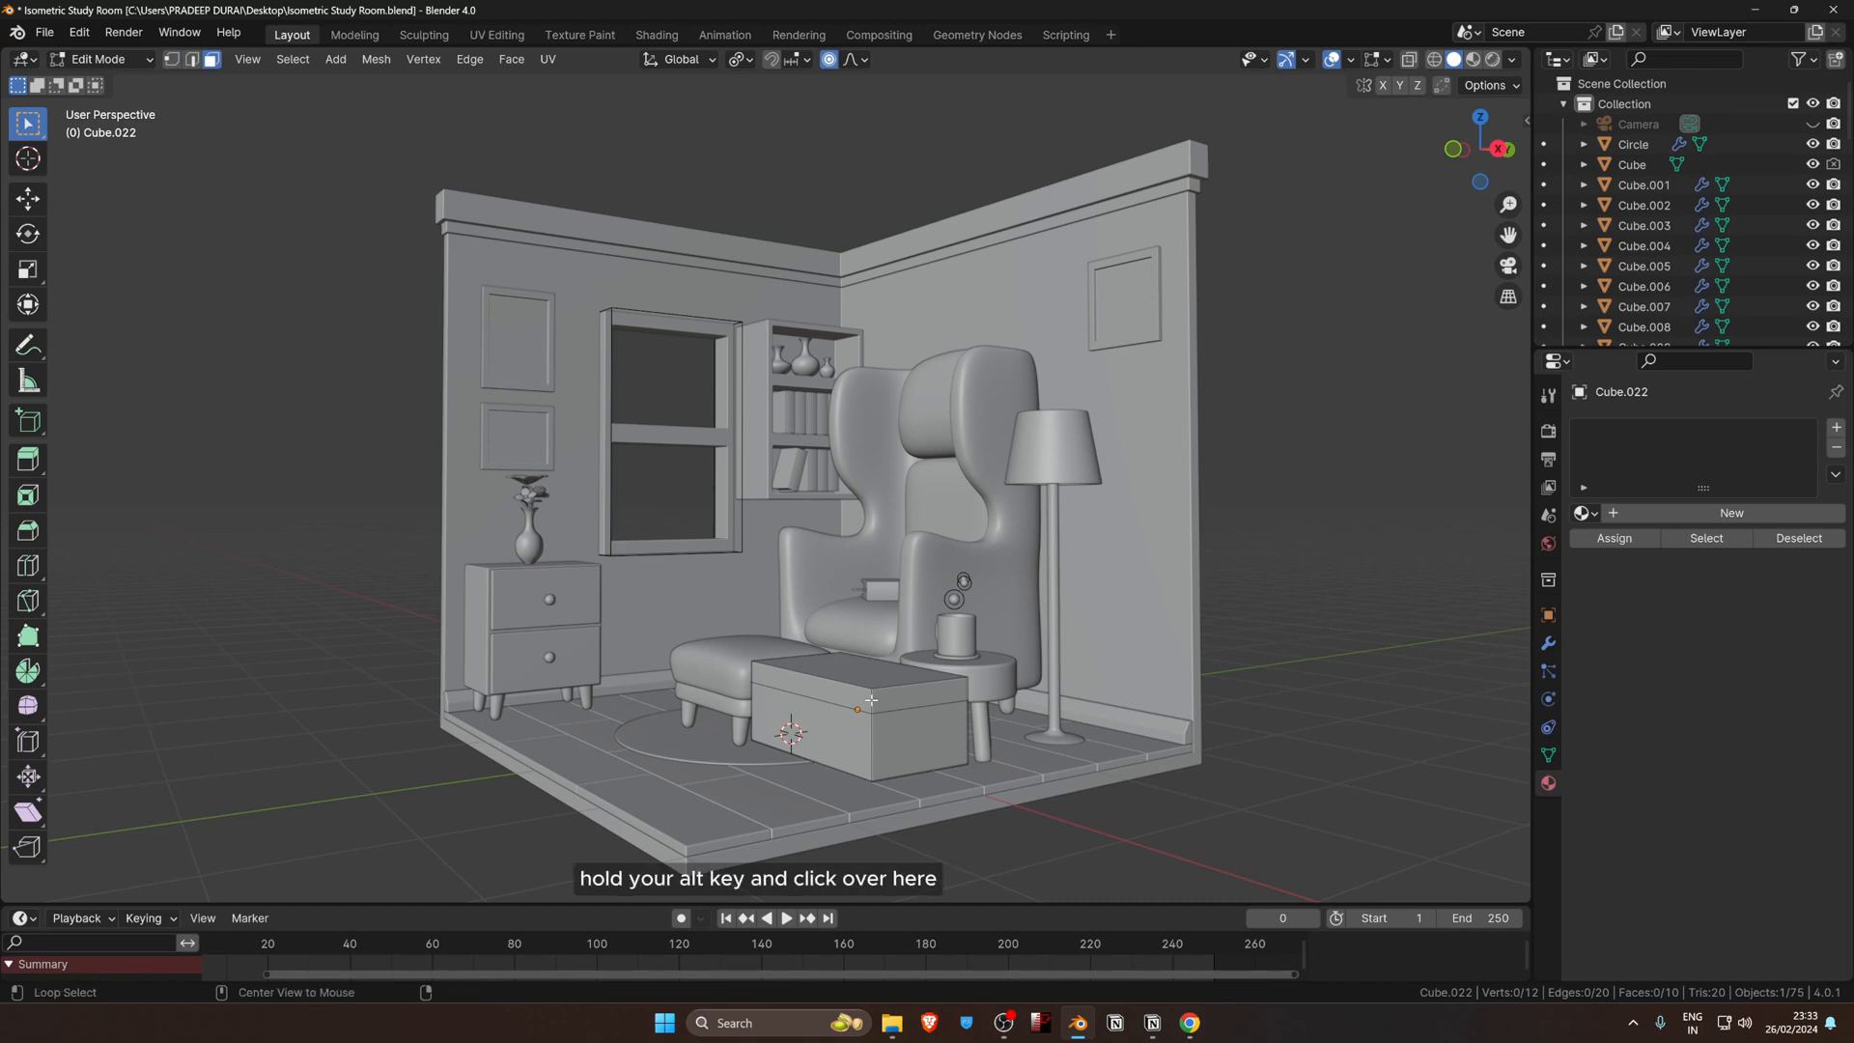
{"action": "left_click", "coordinate": [871, 700], "text": "alt"}
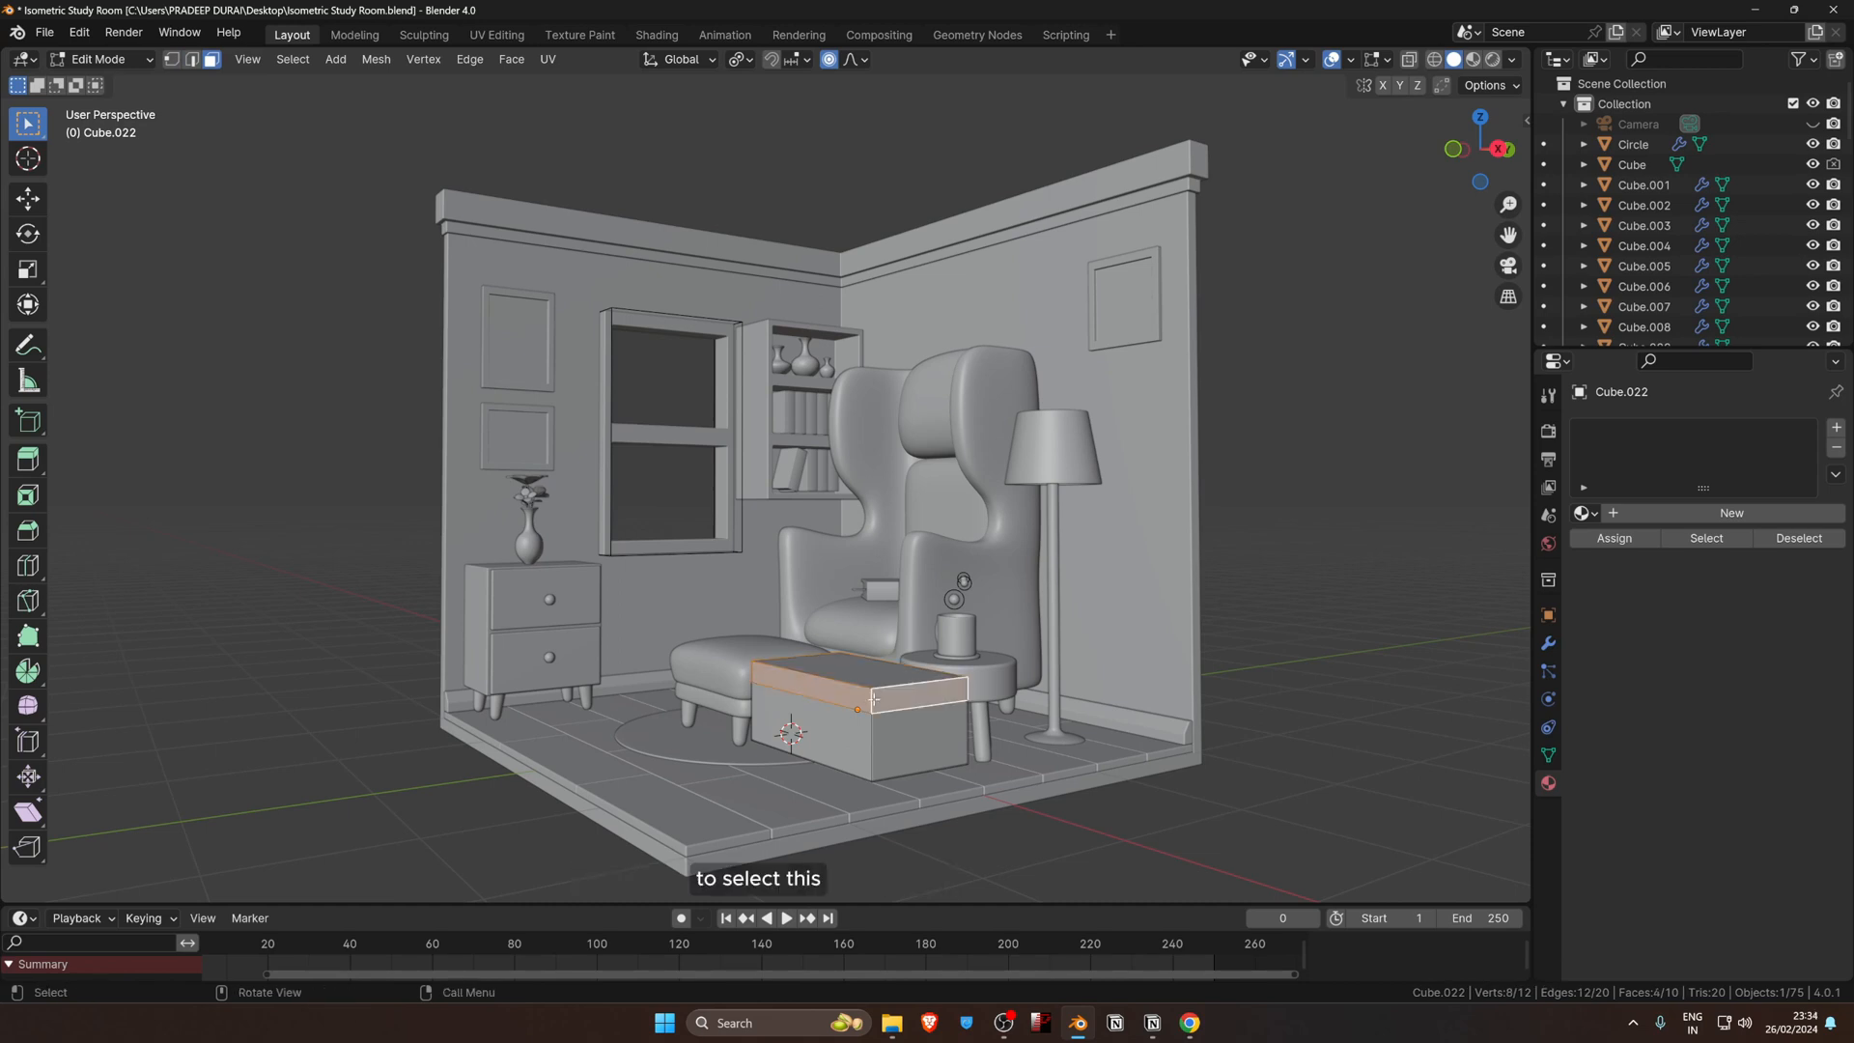
{"action": "key", "text": "shift"}
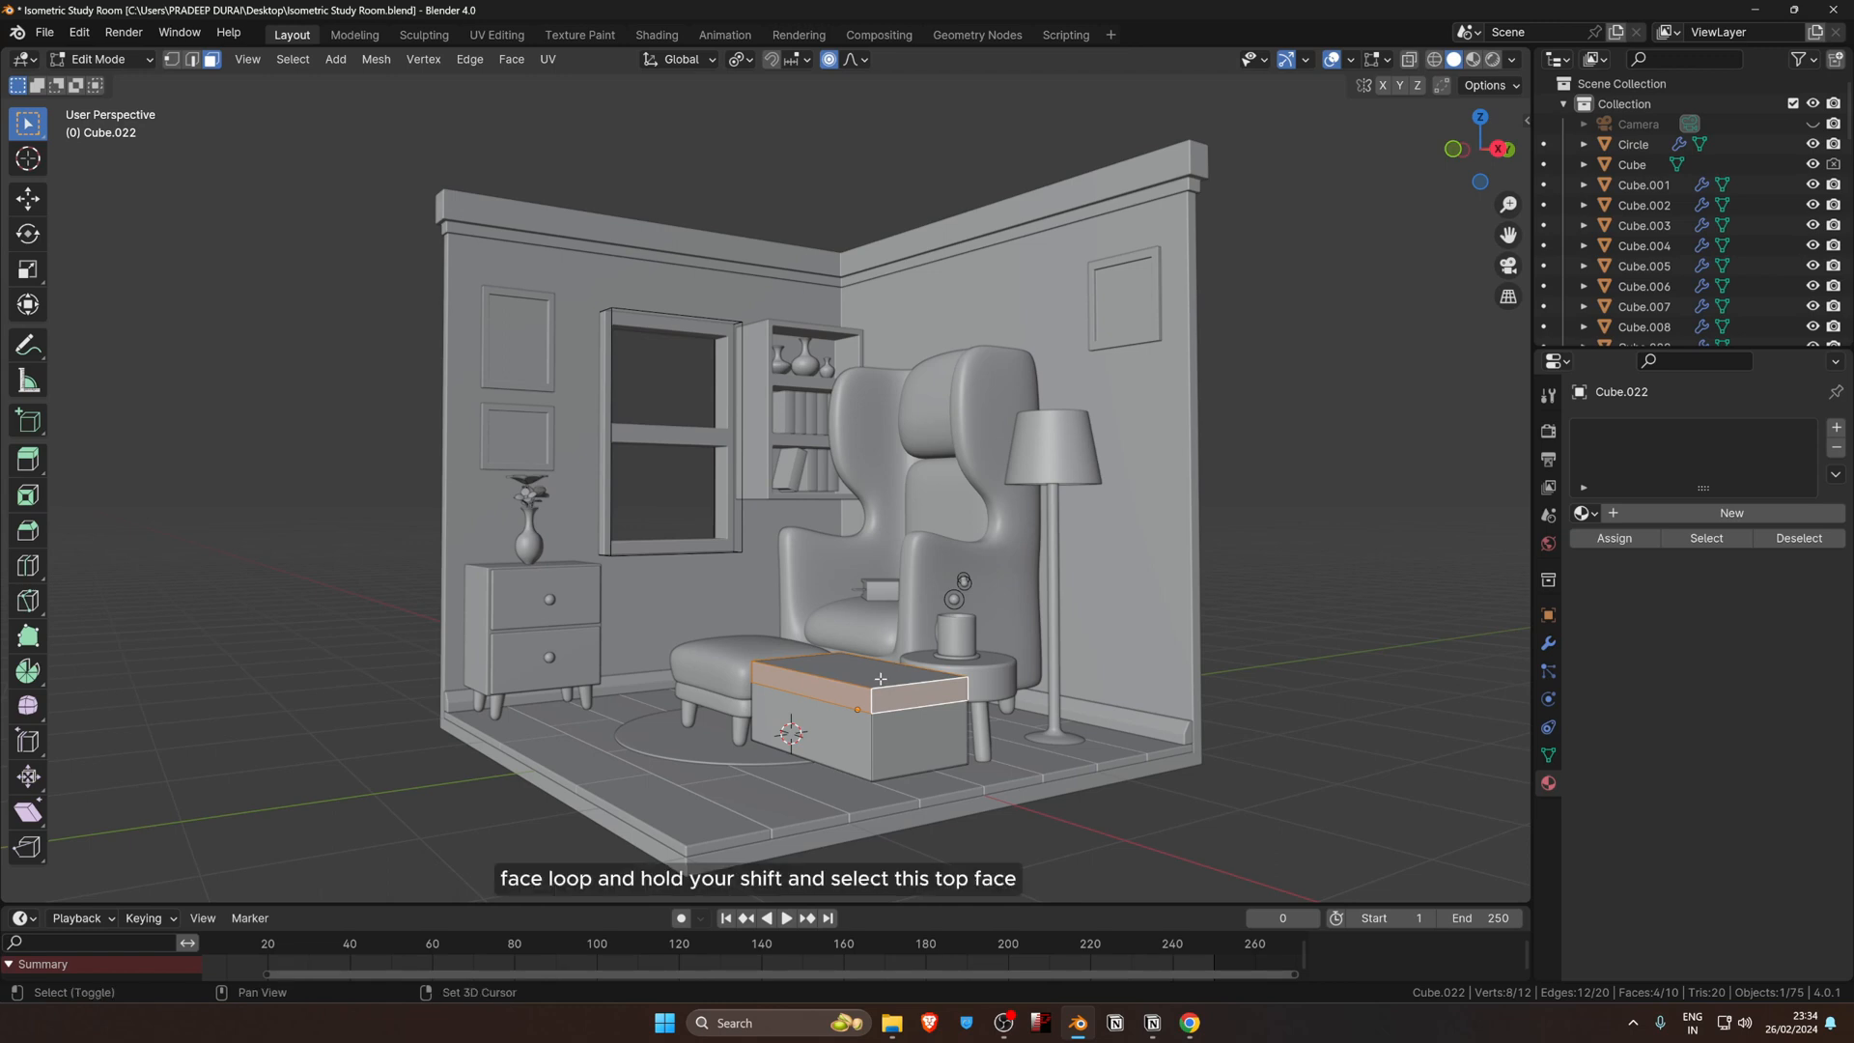
{"action": "left_click", "coordinate": [875, 679], "text": "shift"}
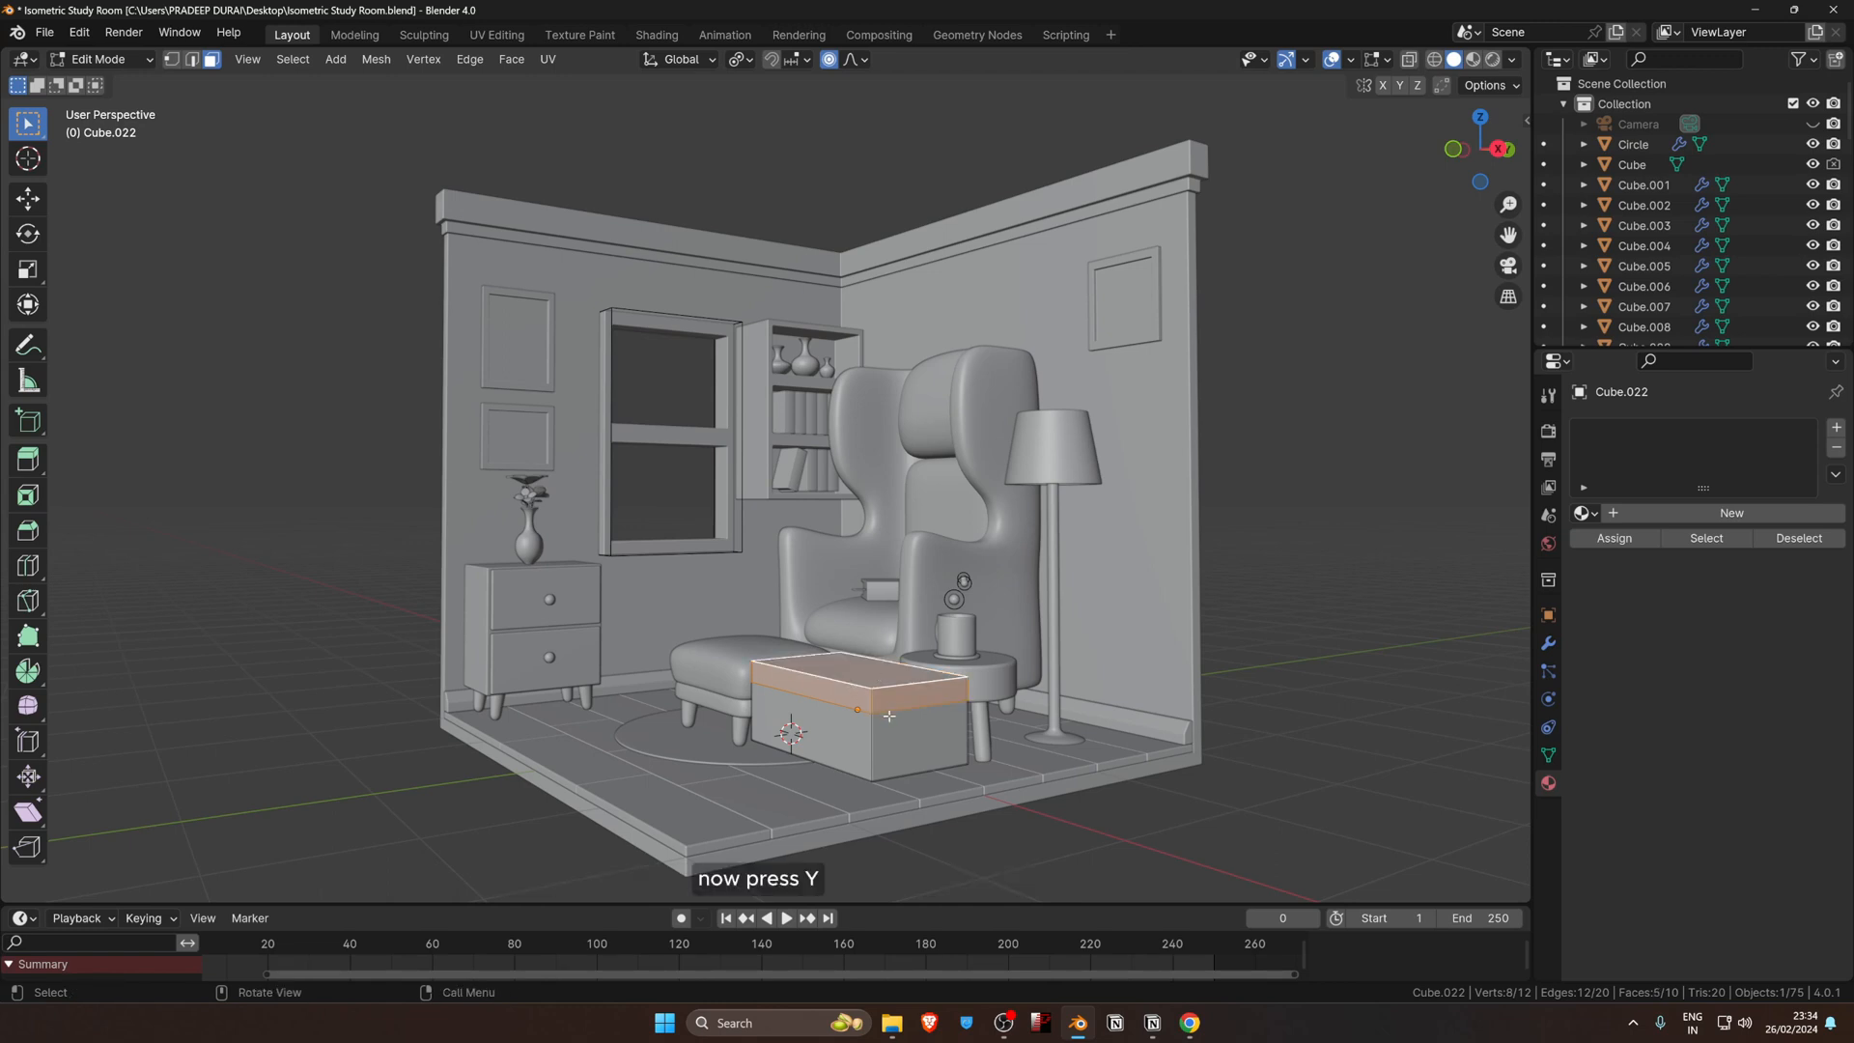
{"action": "key", "text": "y"}
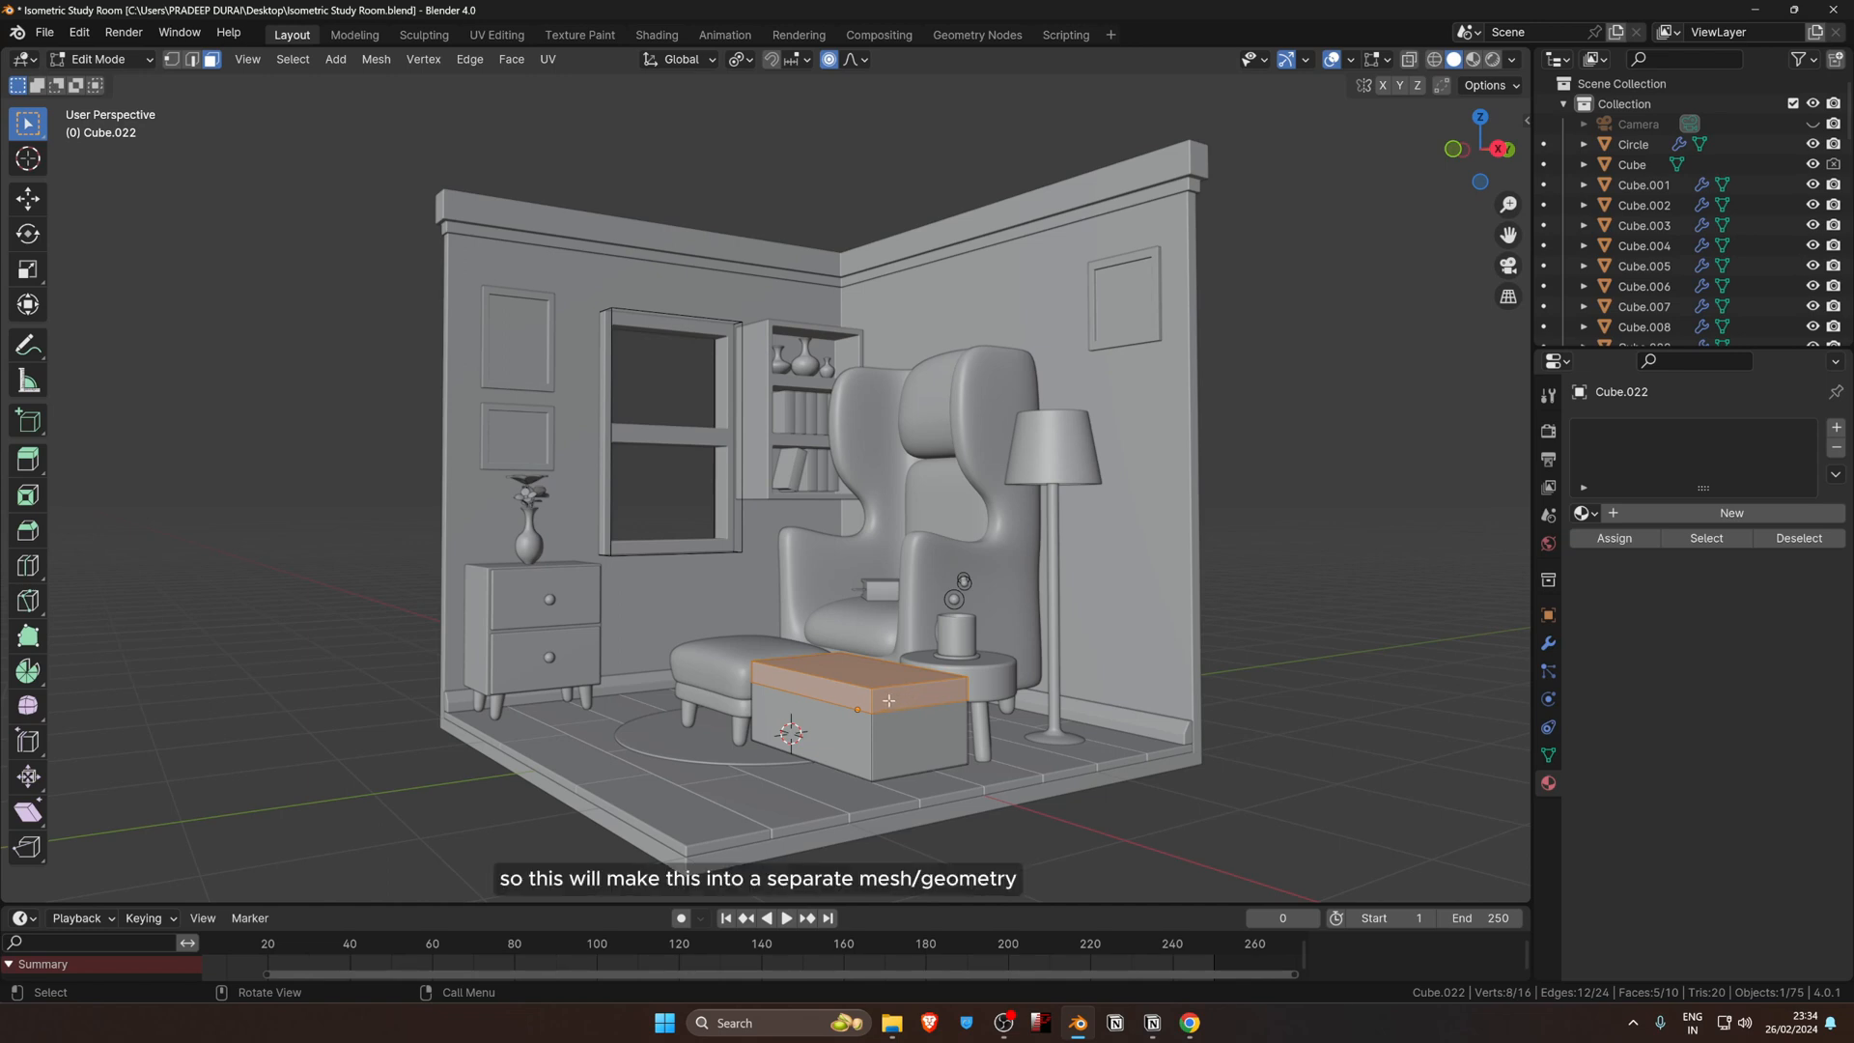
Step: Turn off proportional editing and try moving the split-off lid section, cancelling the move
{"action": "scroll", "coordinate": [906, 724], "scroll_direction": "up", "scroll_amount": 3}
{"action": "middle_click_drag", "start_coordinate": [906, 728], "coordinate": [791, 648]}
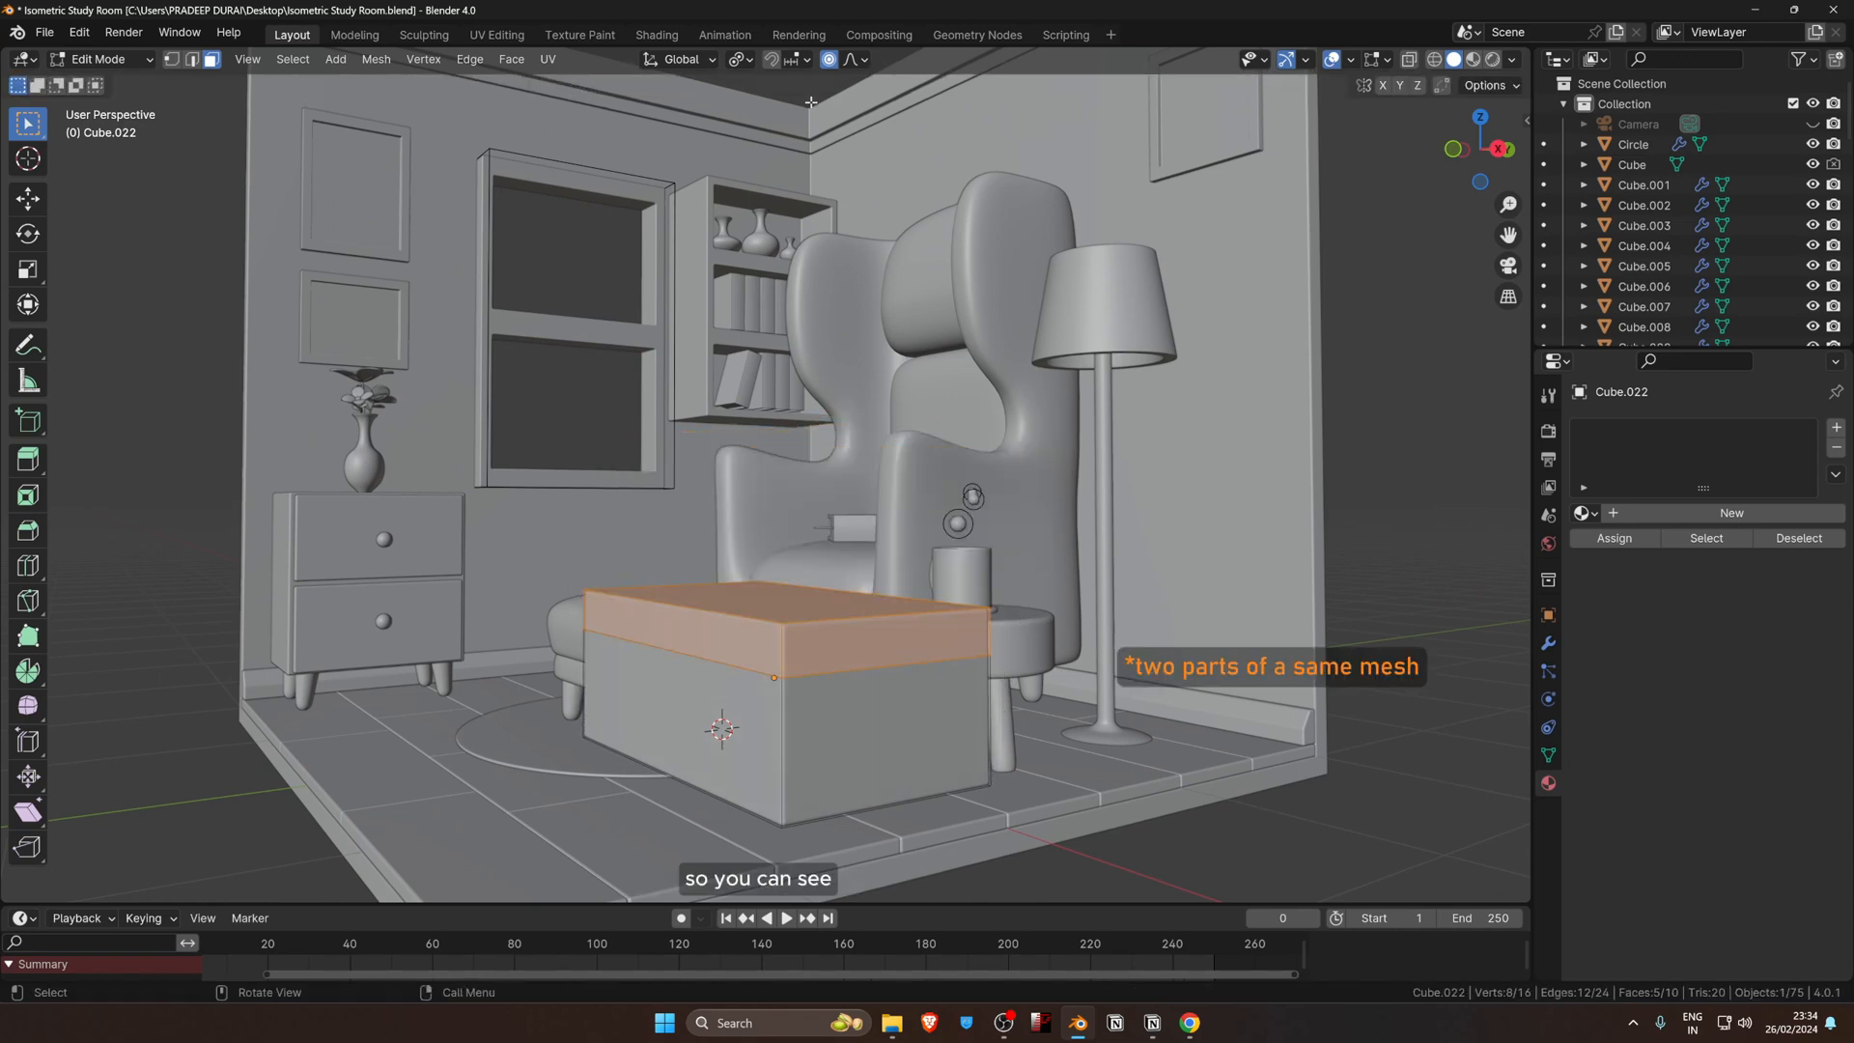
{"action": "left_click", "coordinate": [828, 59]}
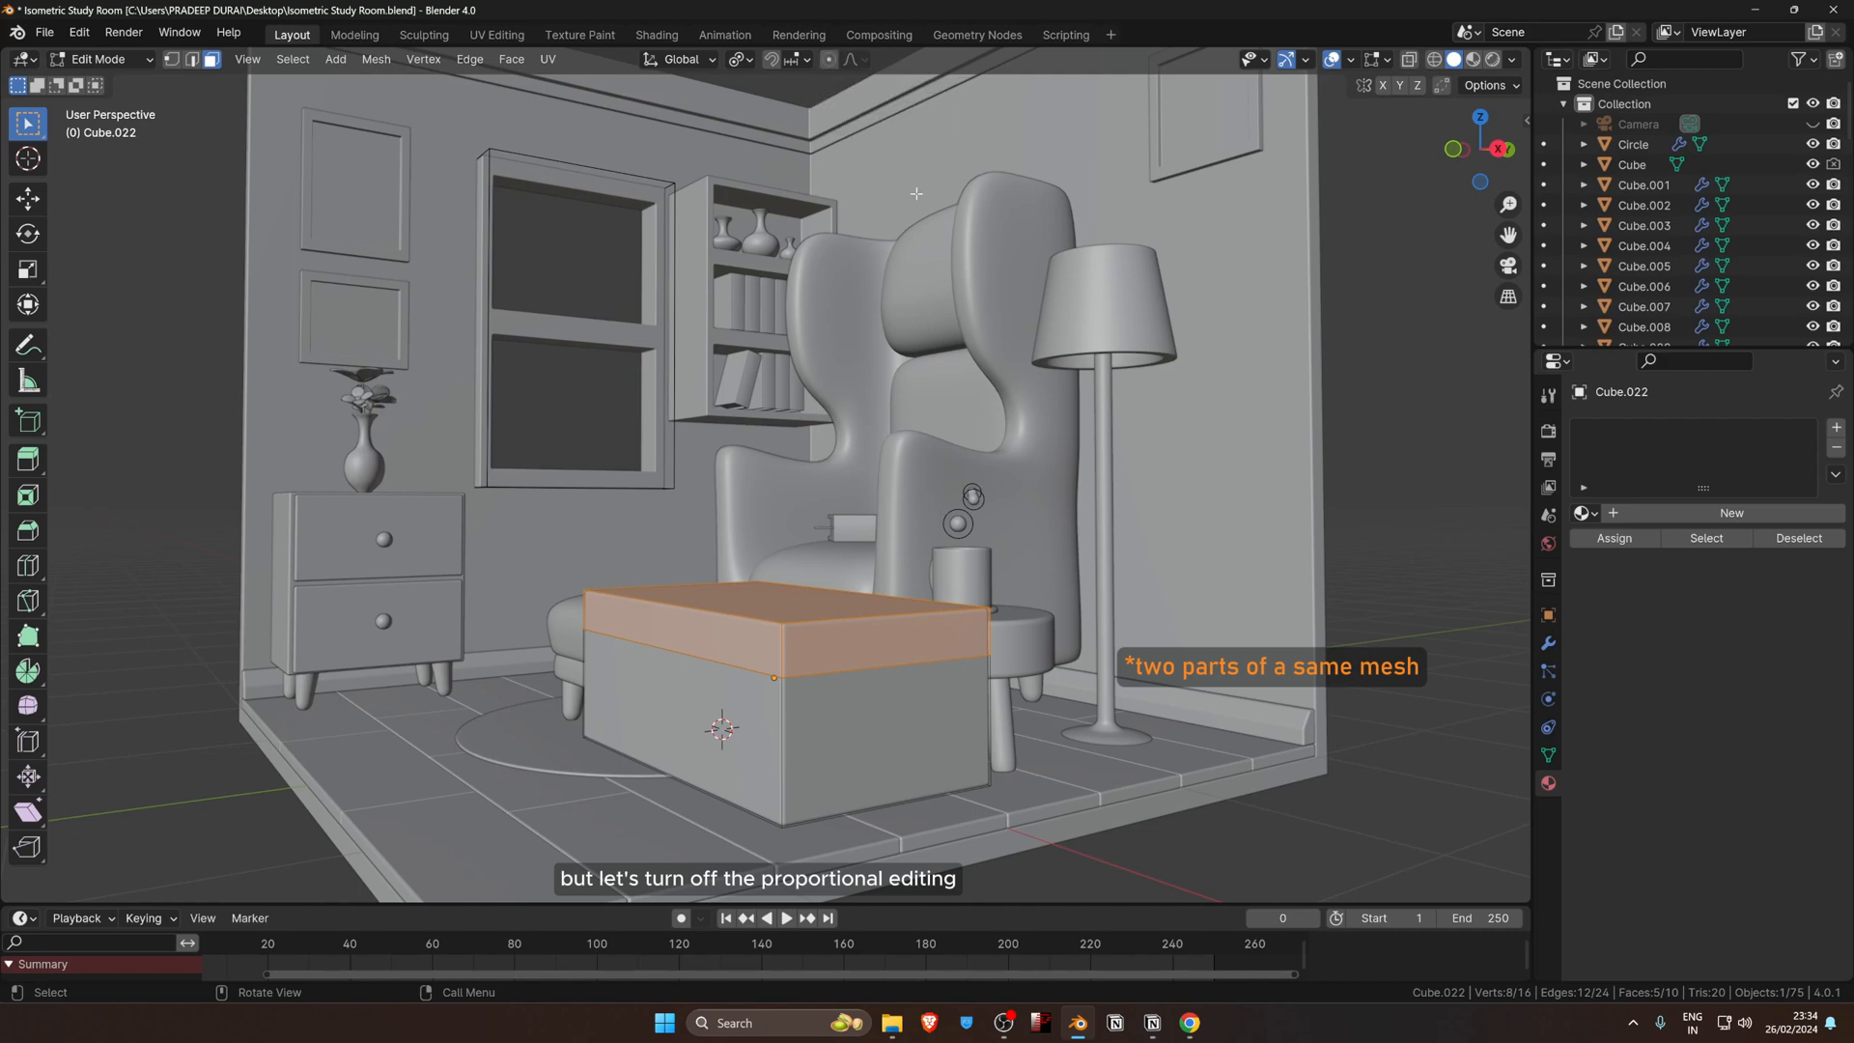
{"action": "key", "text": "g"}
{"action": "right_click", "coordinate": [872, 641]}
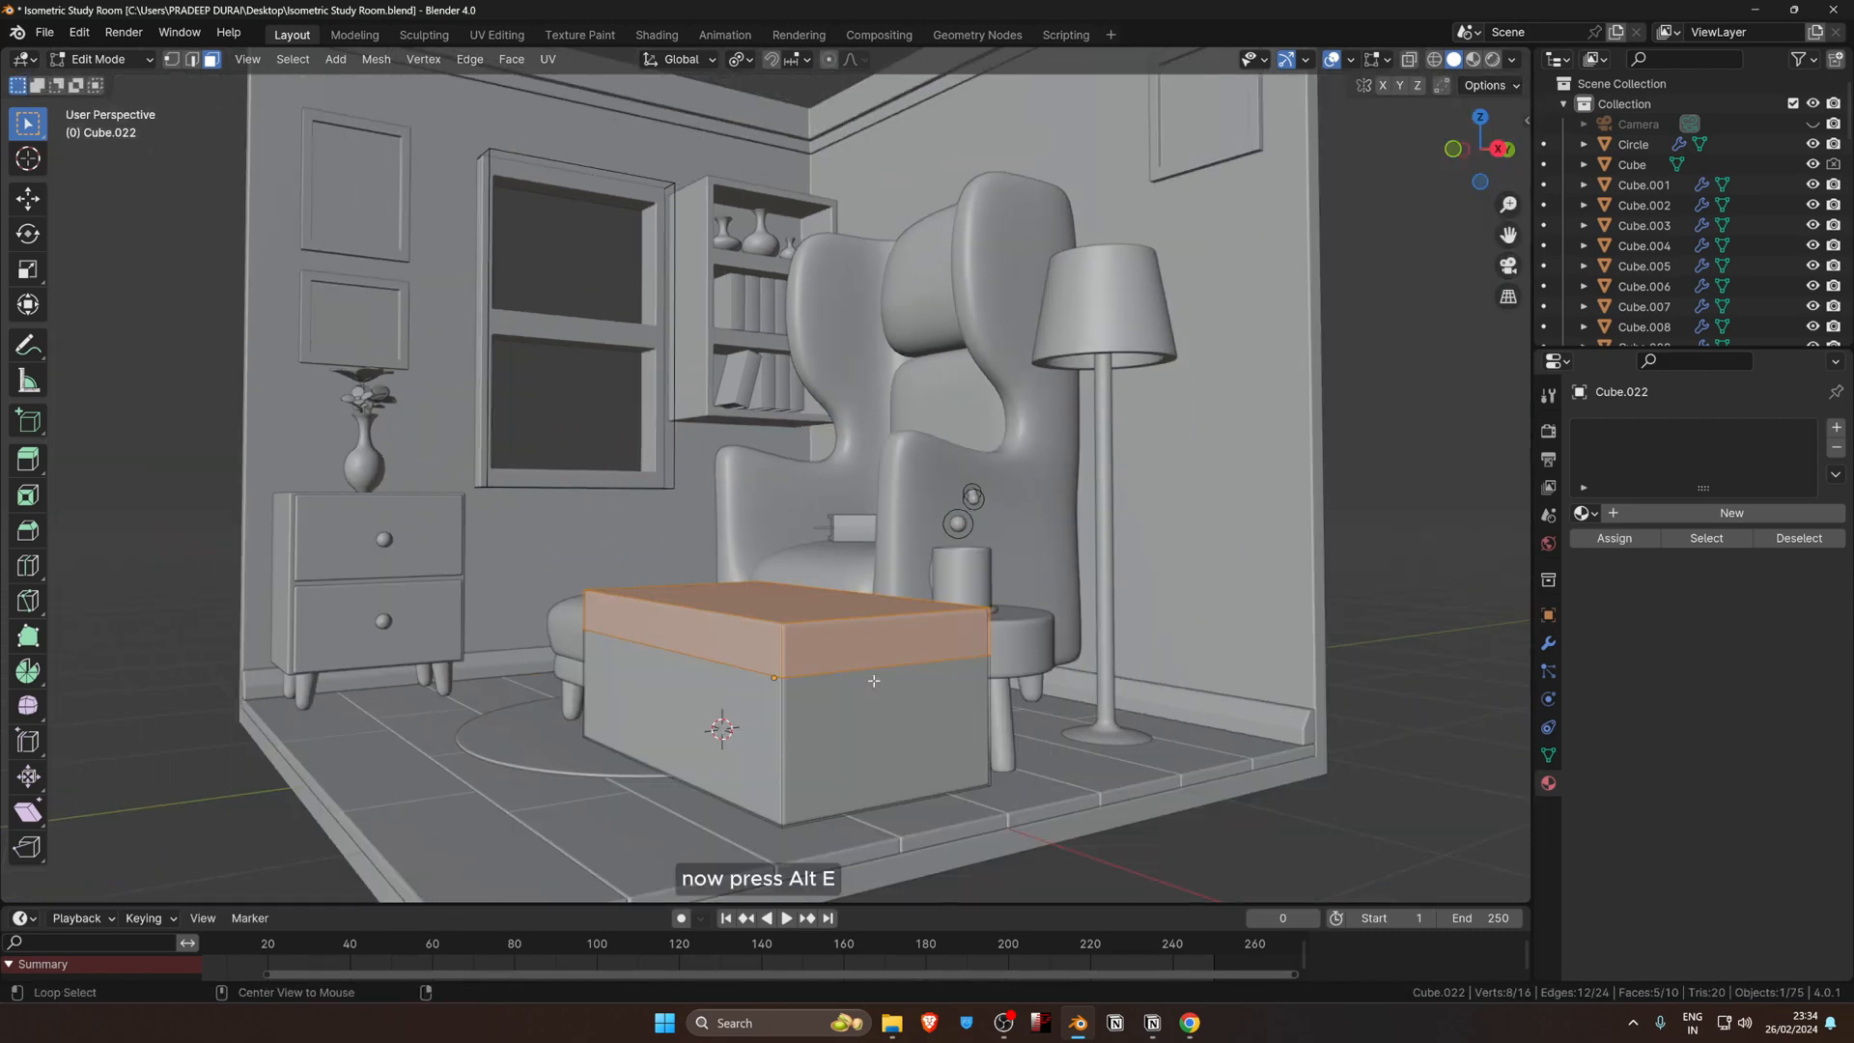
Step: Extrude the lid faces along their normals by about 0.0333 m to give the lid thickness
{"action": "key", "text": "alt+e"}
{"action": "left_click", "coordinate": [869, 706]}
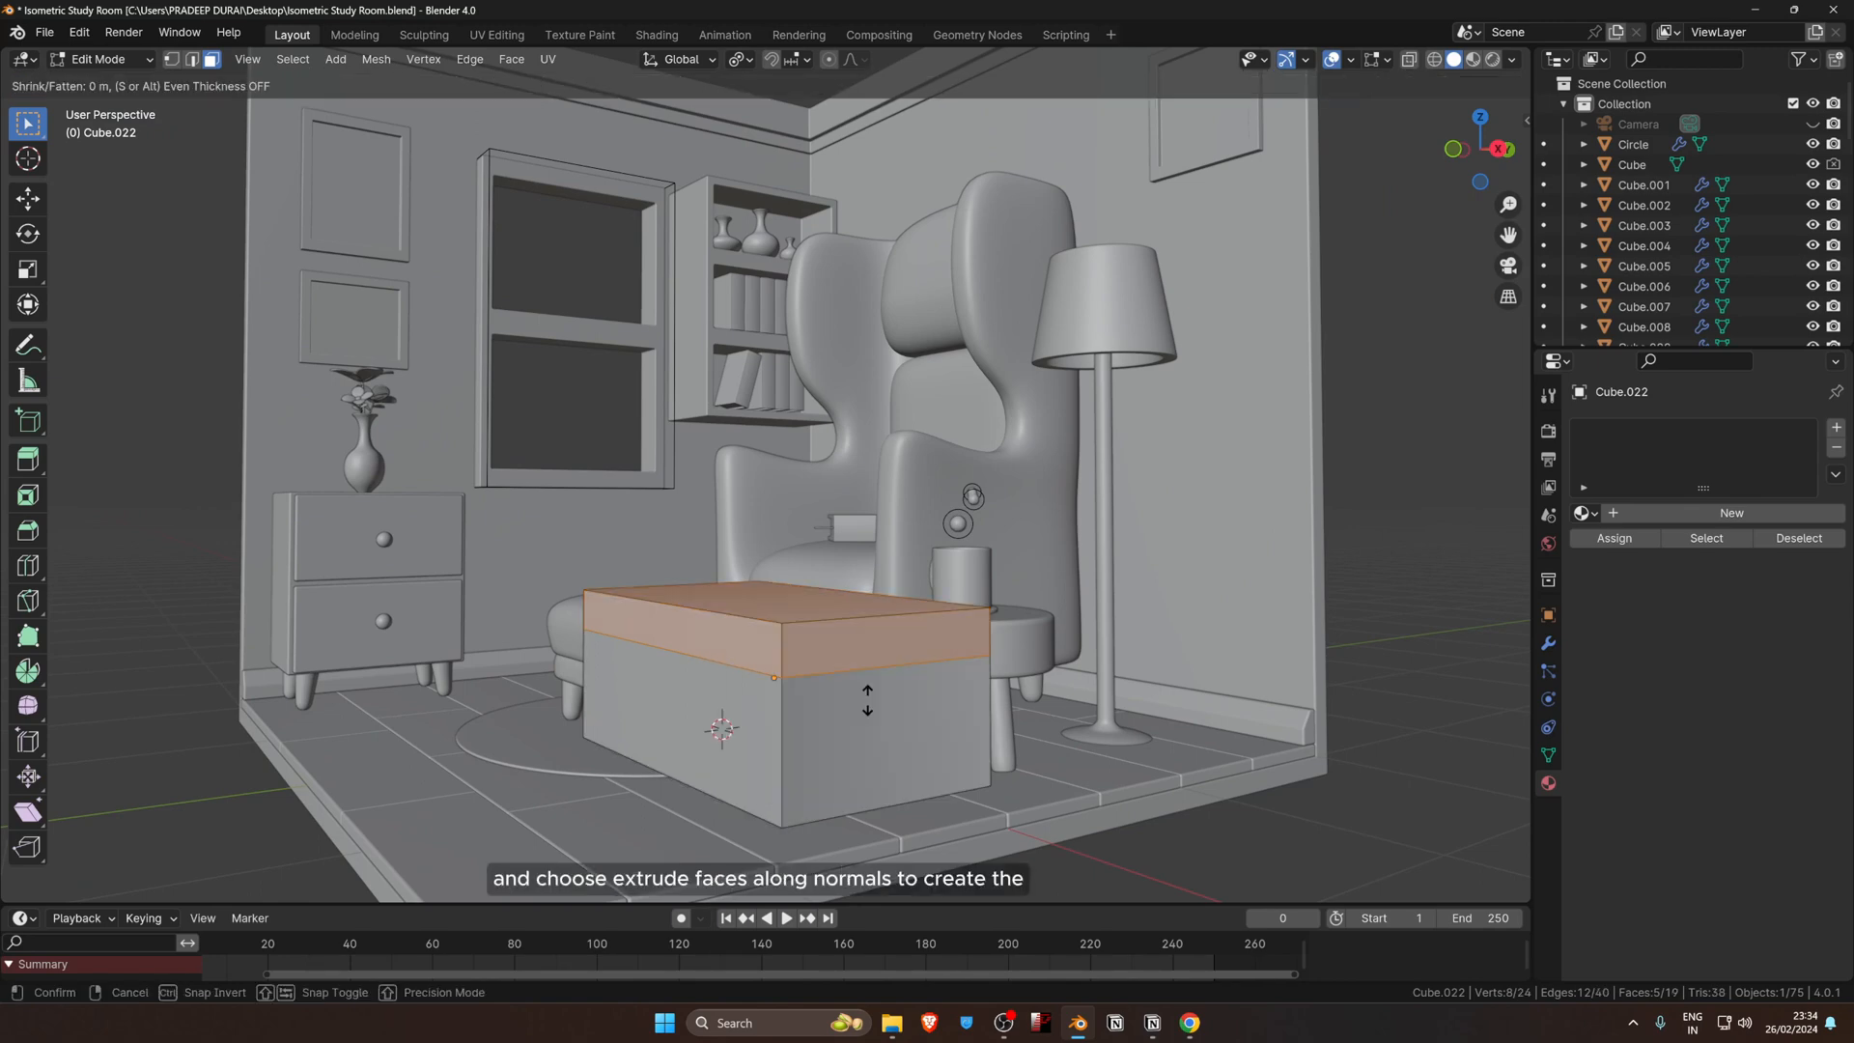
{"action": "left_click", "coordinate": [872, 637]}
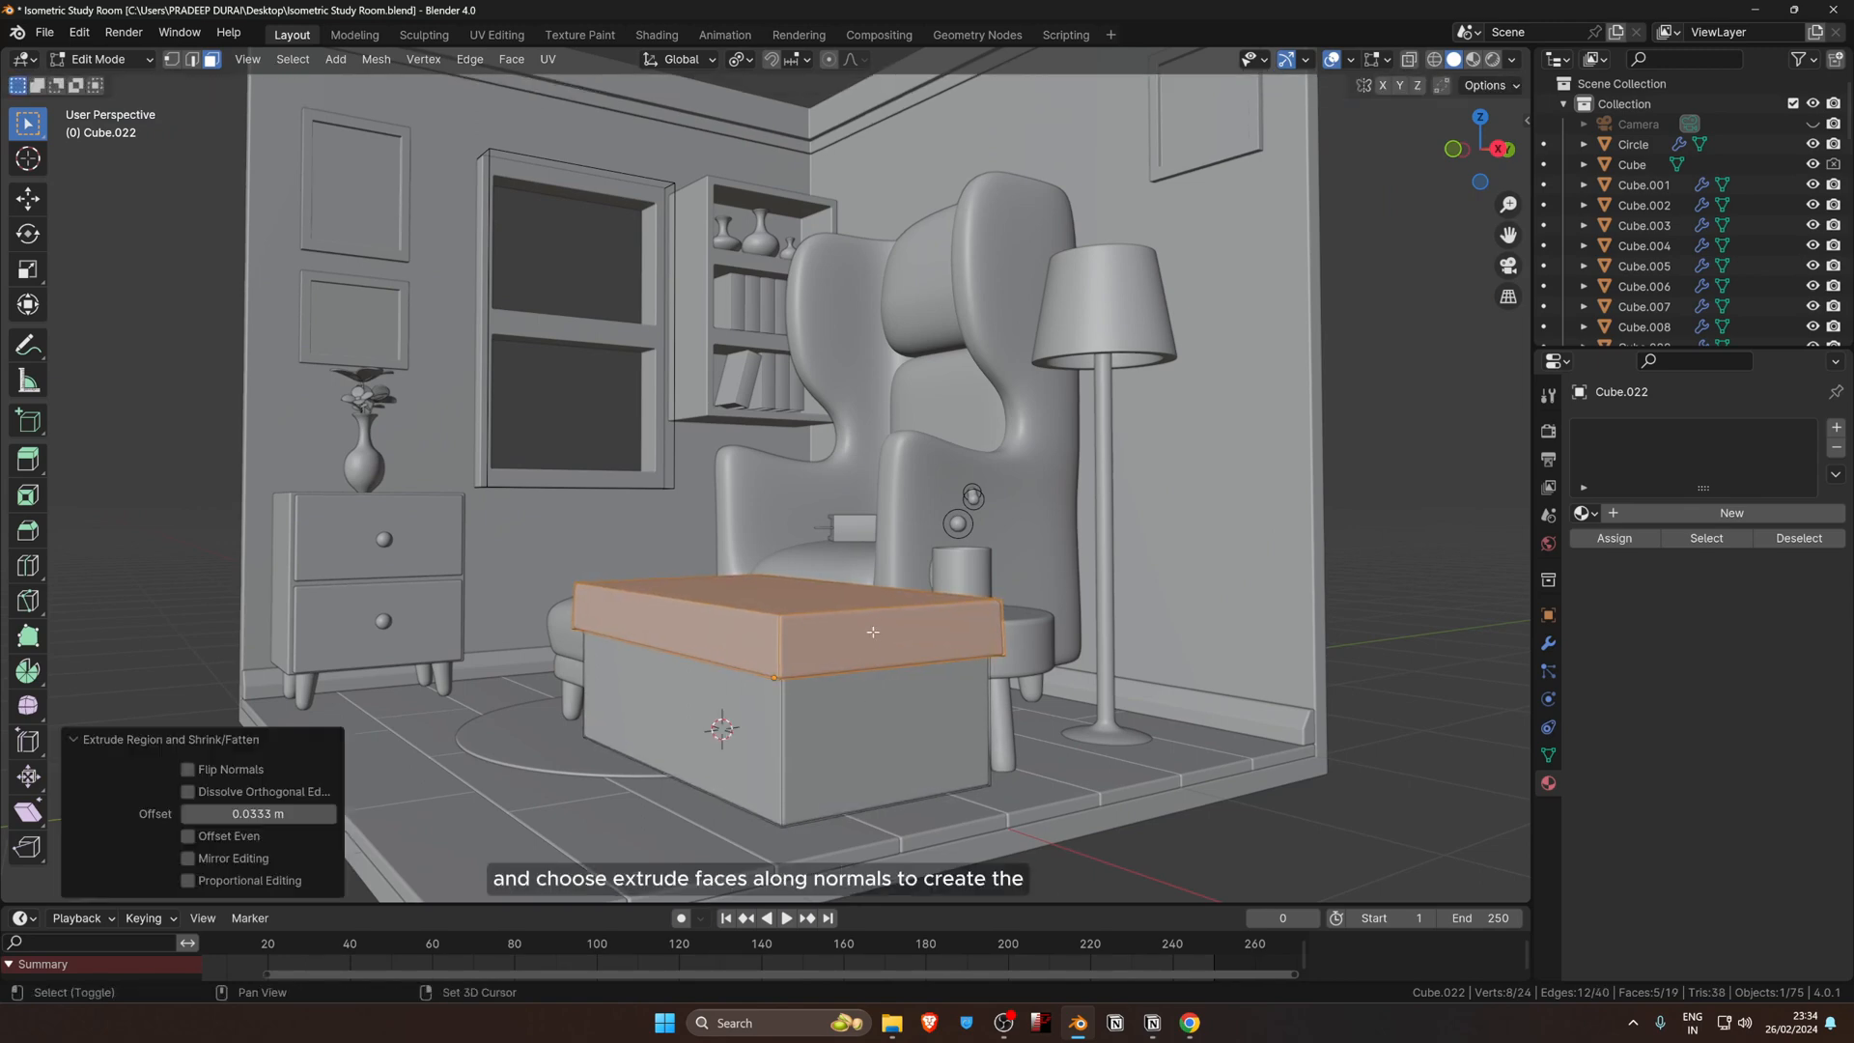
Step: Grow the selection to the whole thickened lid and move it slightly down along Z over the box body
{"action": "middle_click_drag", "start_coordinate": [872, 638], "coordinate": [874, 618]}
{"action": "key", "text": "Tab"}
{"action": "key", "text": "Tab"}
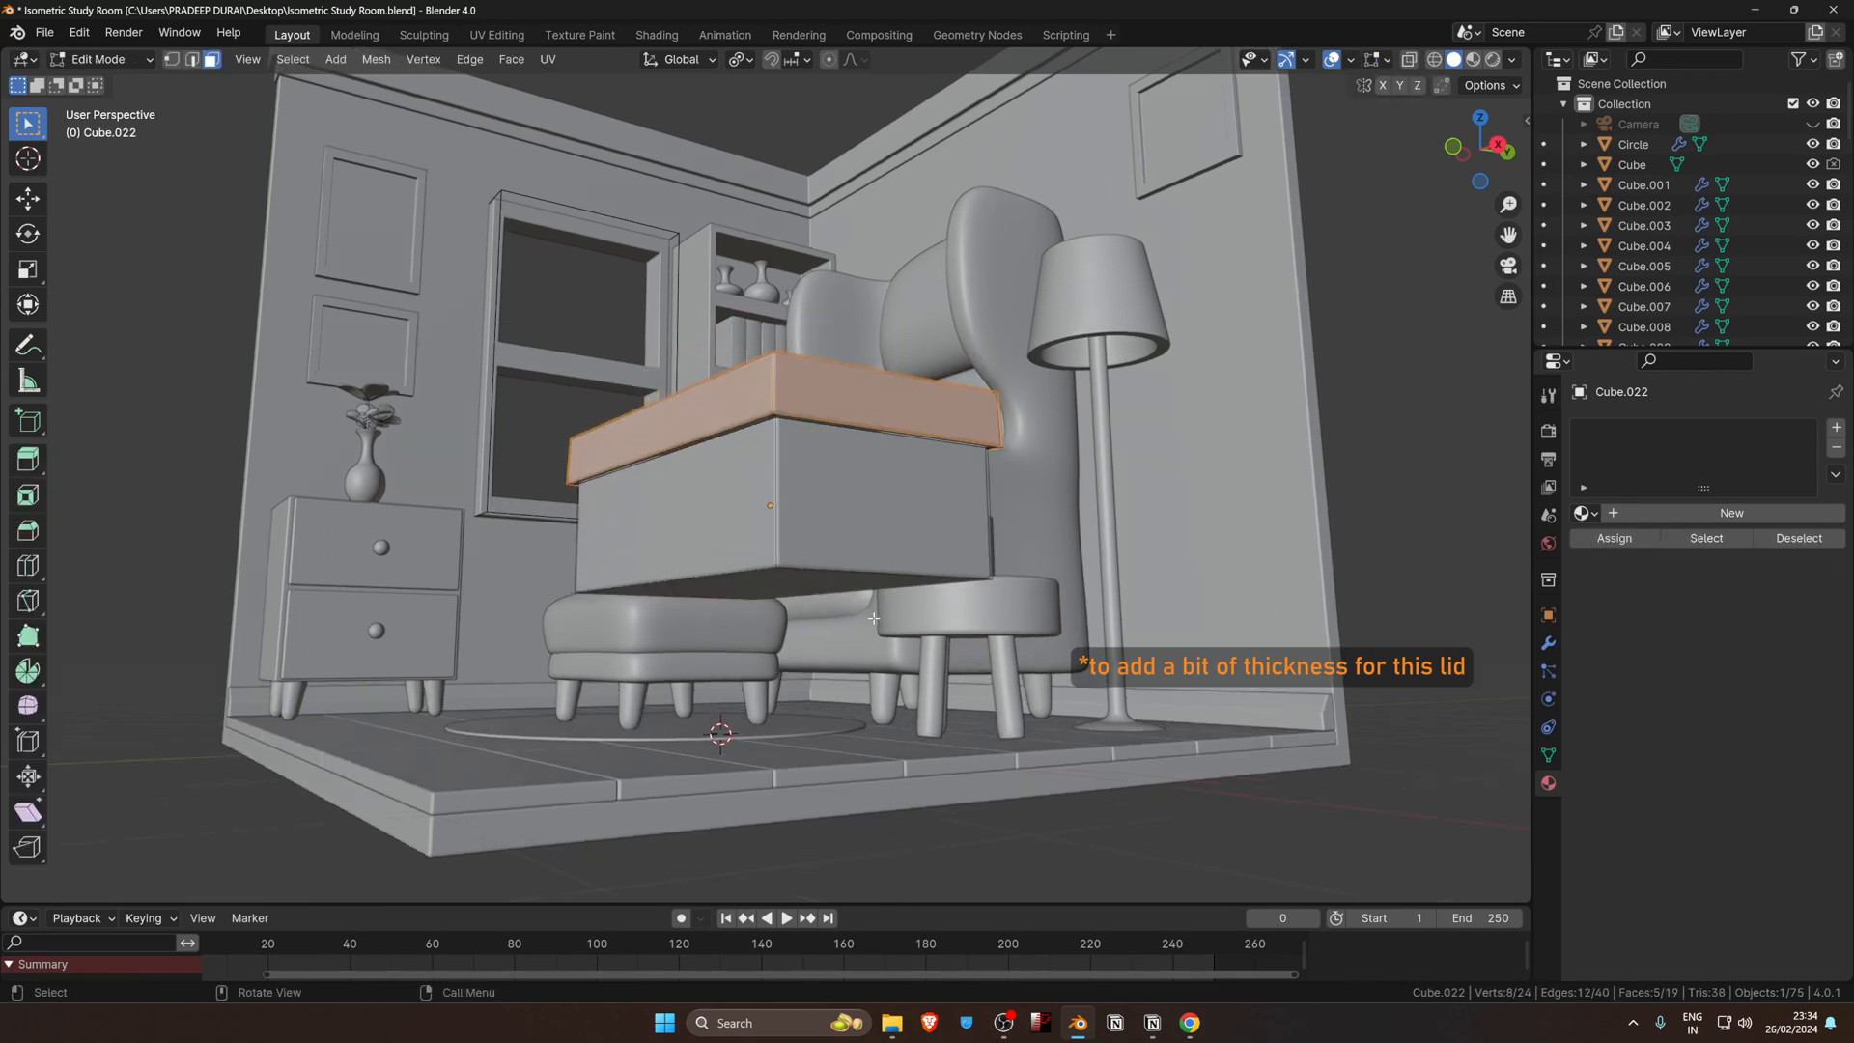
{"action": "key", "text": "ctrl+KP_Add"}
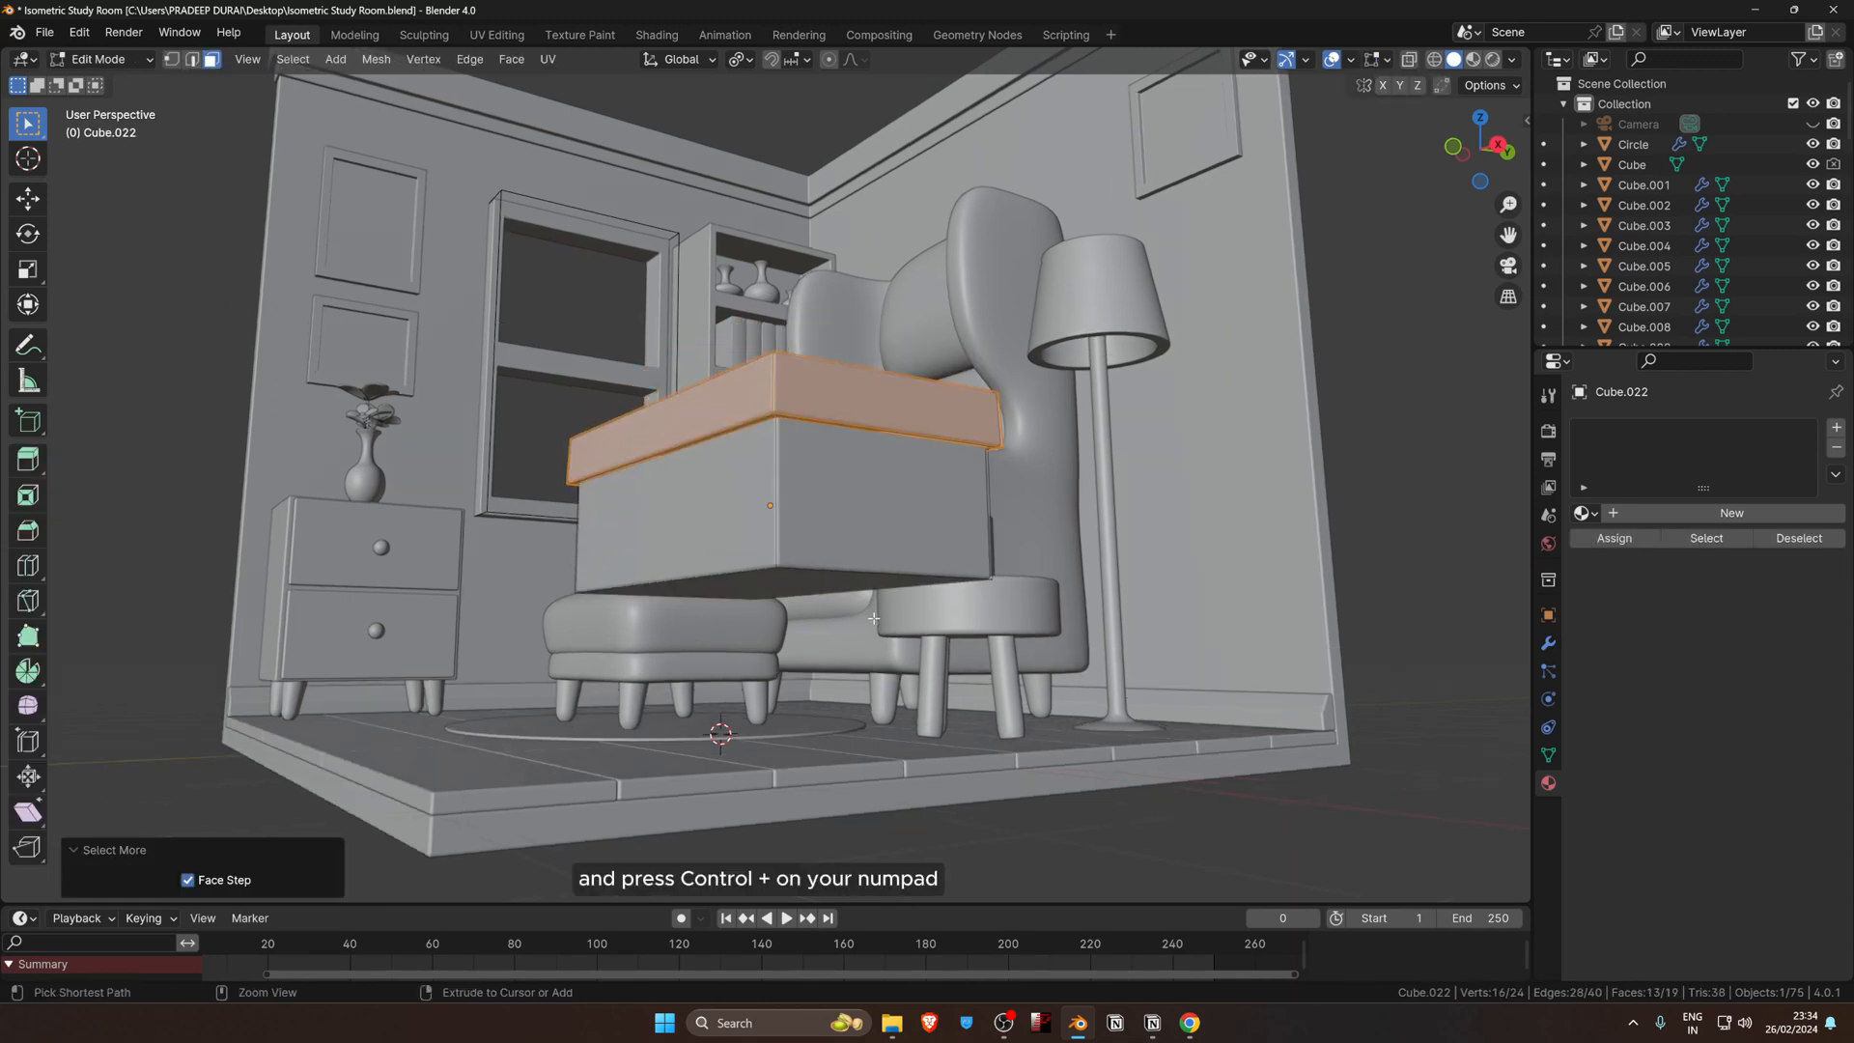
{"action": "key", "text": "g"}
{"action": "key", "text": "z"}
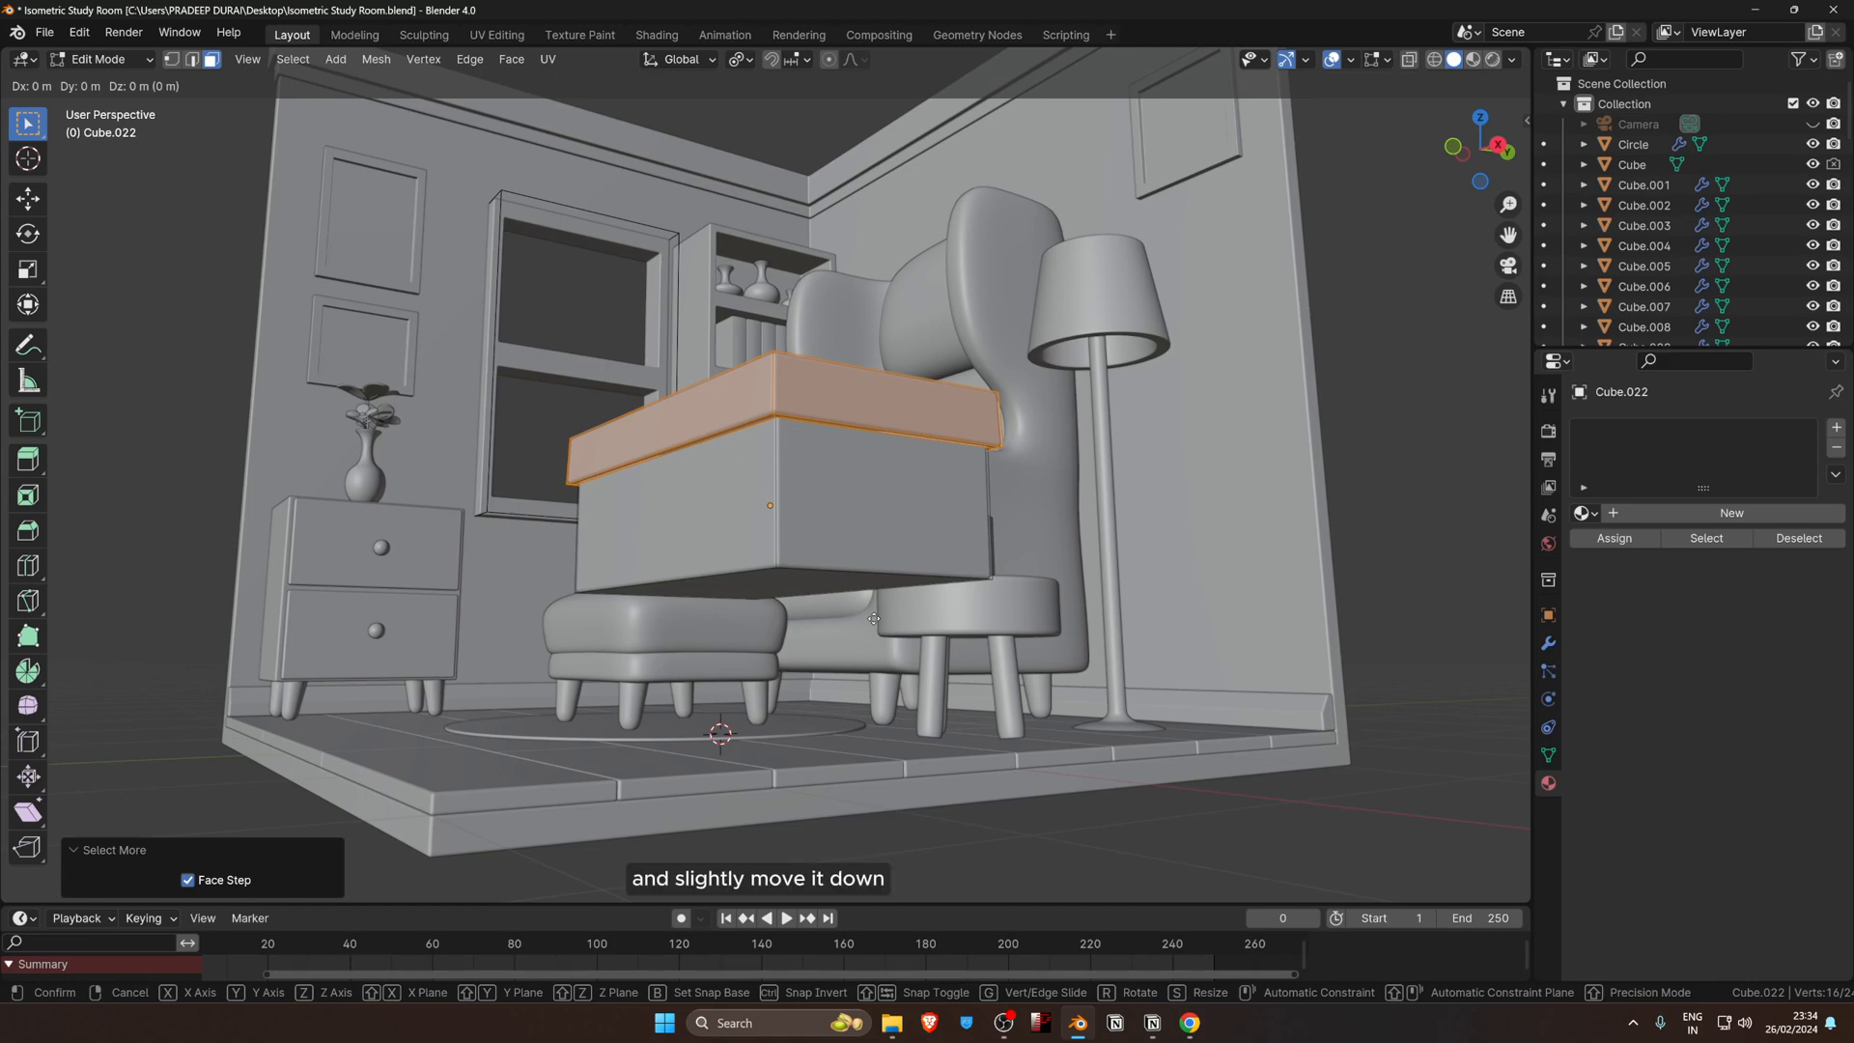
{"action": "left_click", "coordinate": [874, 626]}
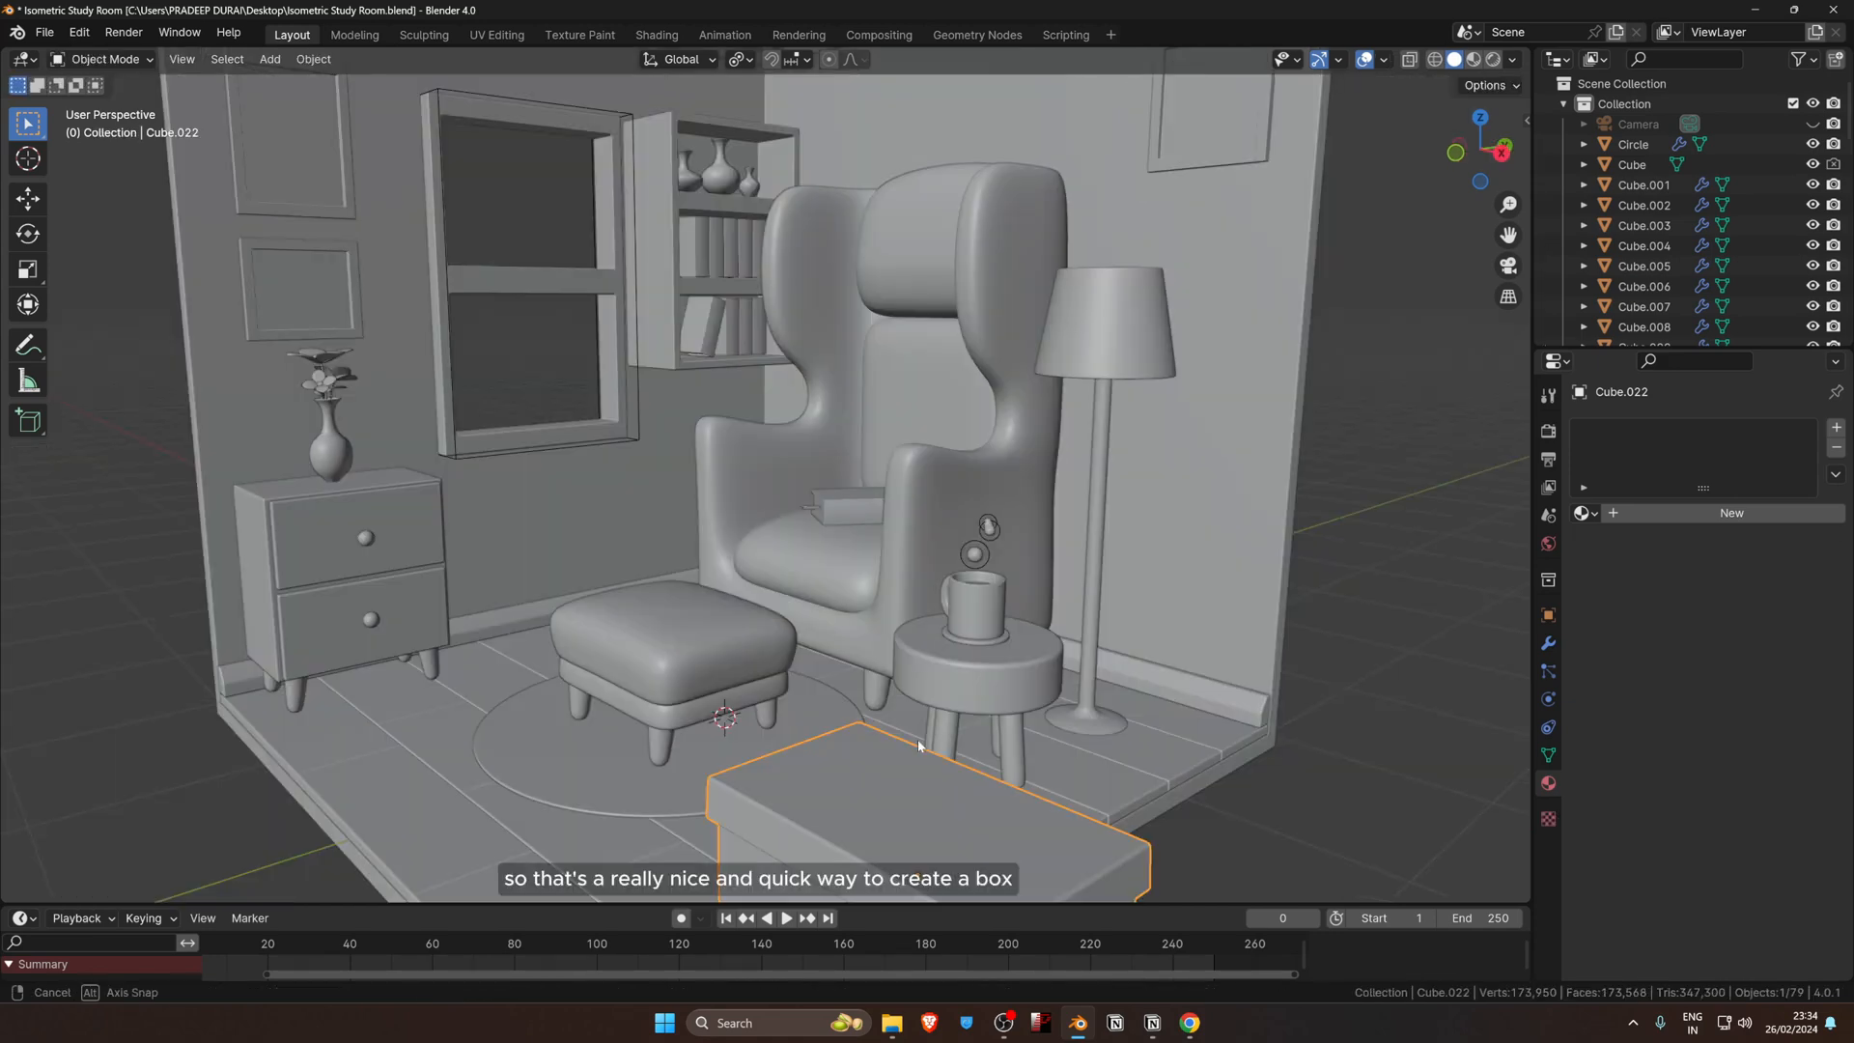
Step: Add a cylinder mesh with 32 vertices, 1 m radius and 2 m depth for cutting the box's handle hole
{"action": "middle_click_drag", "start_coordinate": [919, 747], "coordinate": [903, 721]}
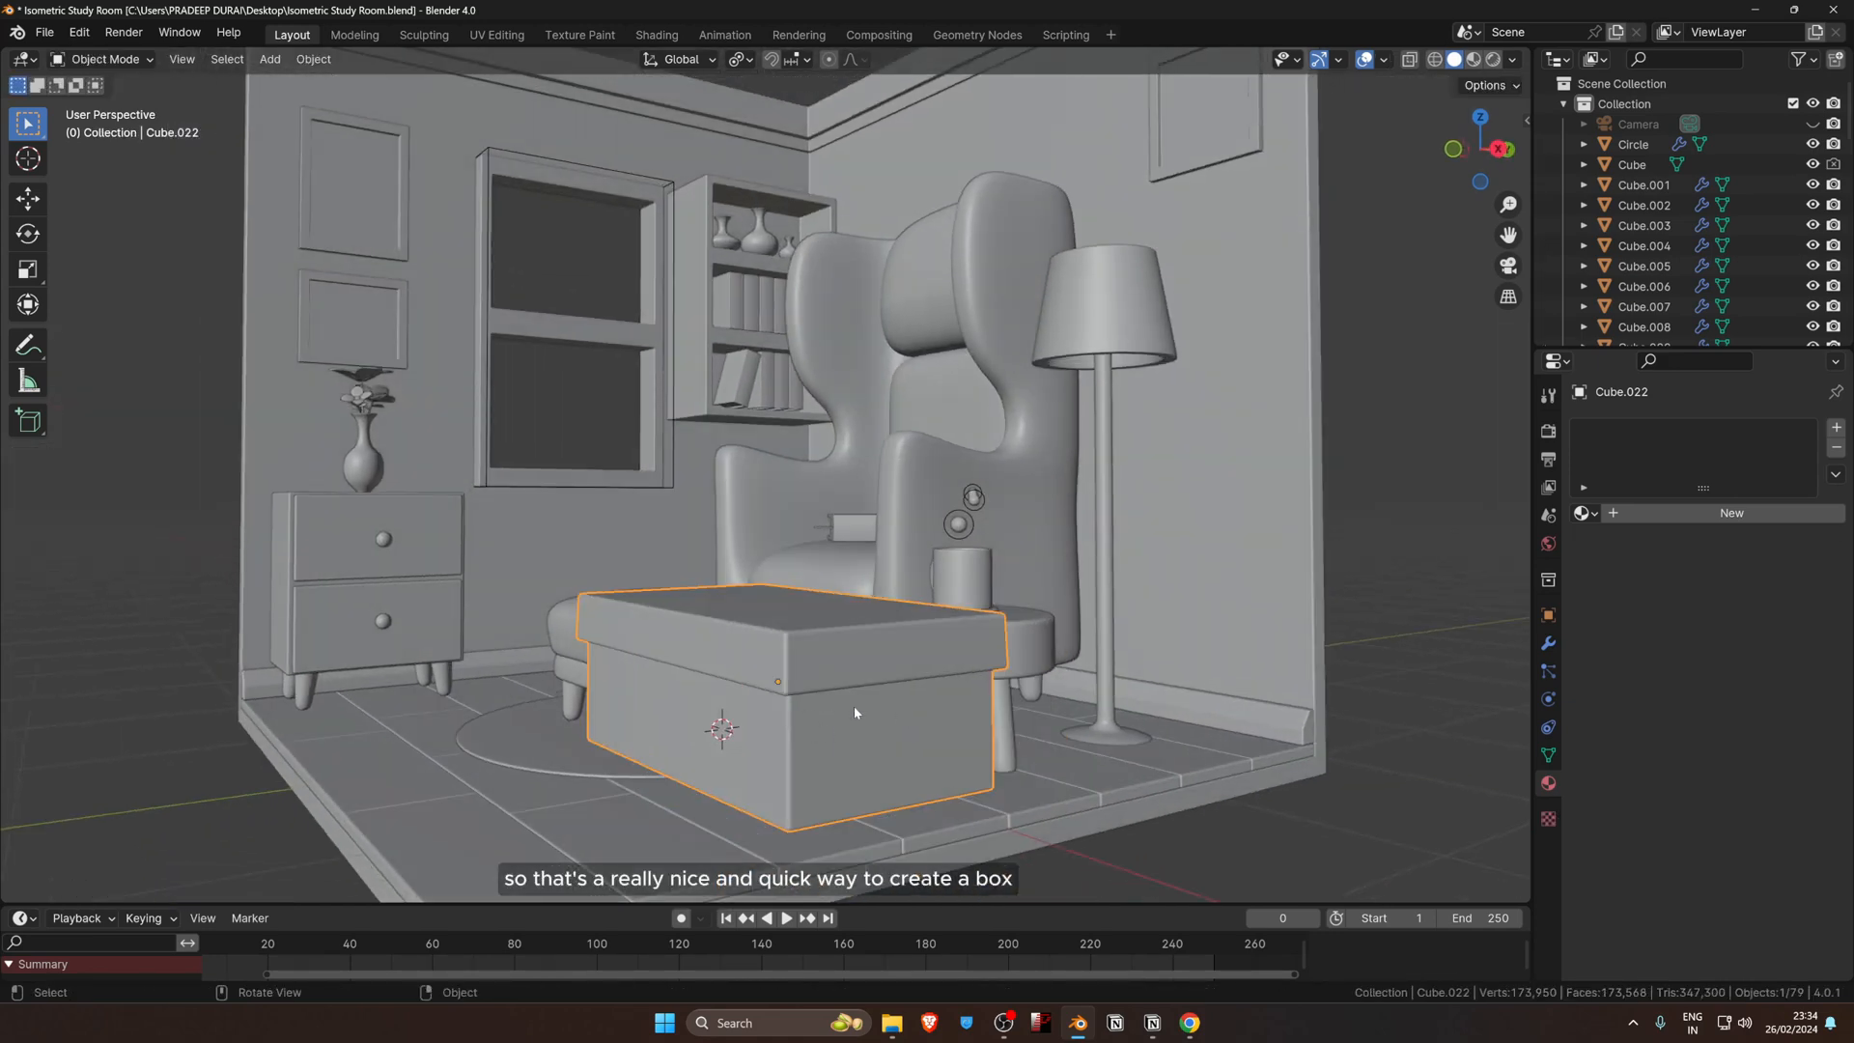
{"action": "scroll", "coordinate": [853, 712], "scroll_direction": "down", "scroll_amount": 3}
{"action": "mouse_move", "coordinate": [853, 710]}
{"action": "middle_mouse_down"}
{"action": "mouse_move", "coordinate": [860, 736]}
{"action": "mouse_move", "coordinate": [840, 705]}
{"action": "middle_mouse_up"}
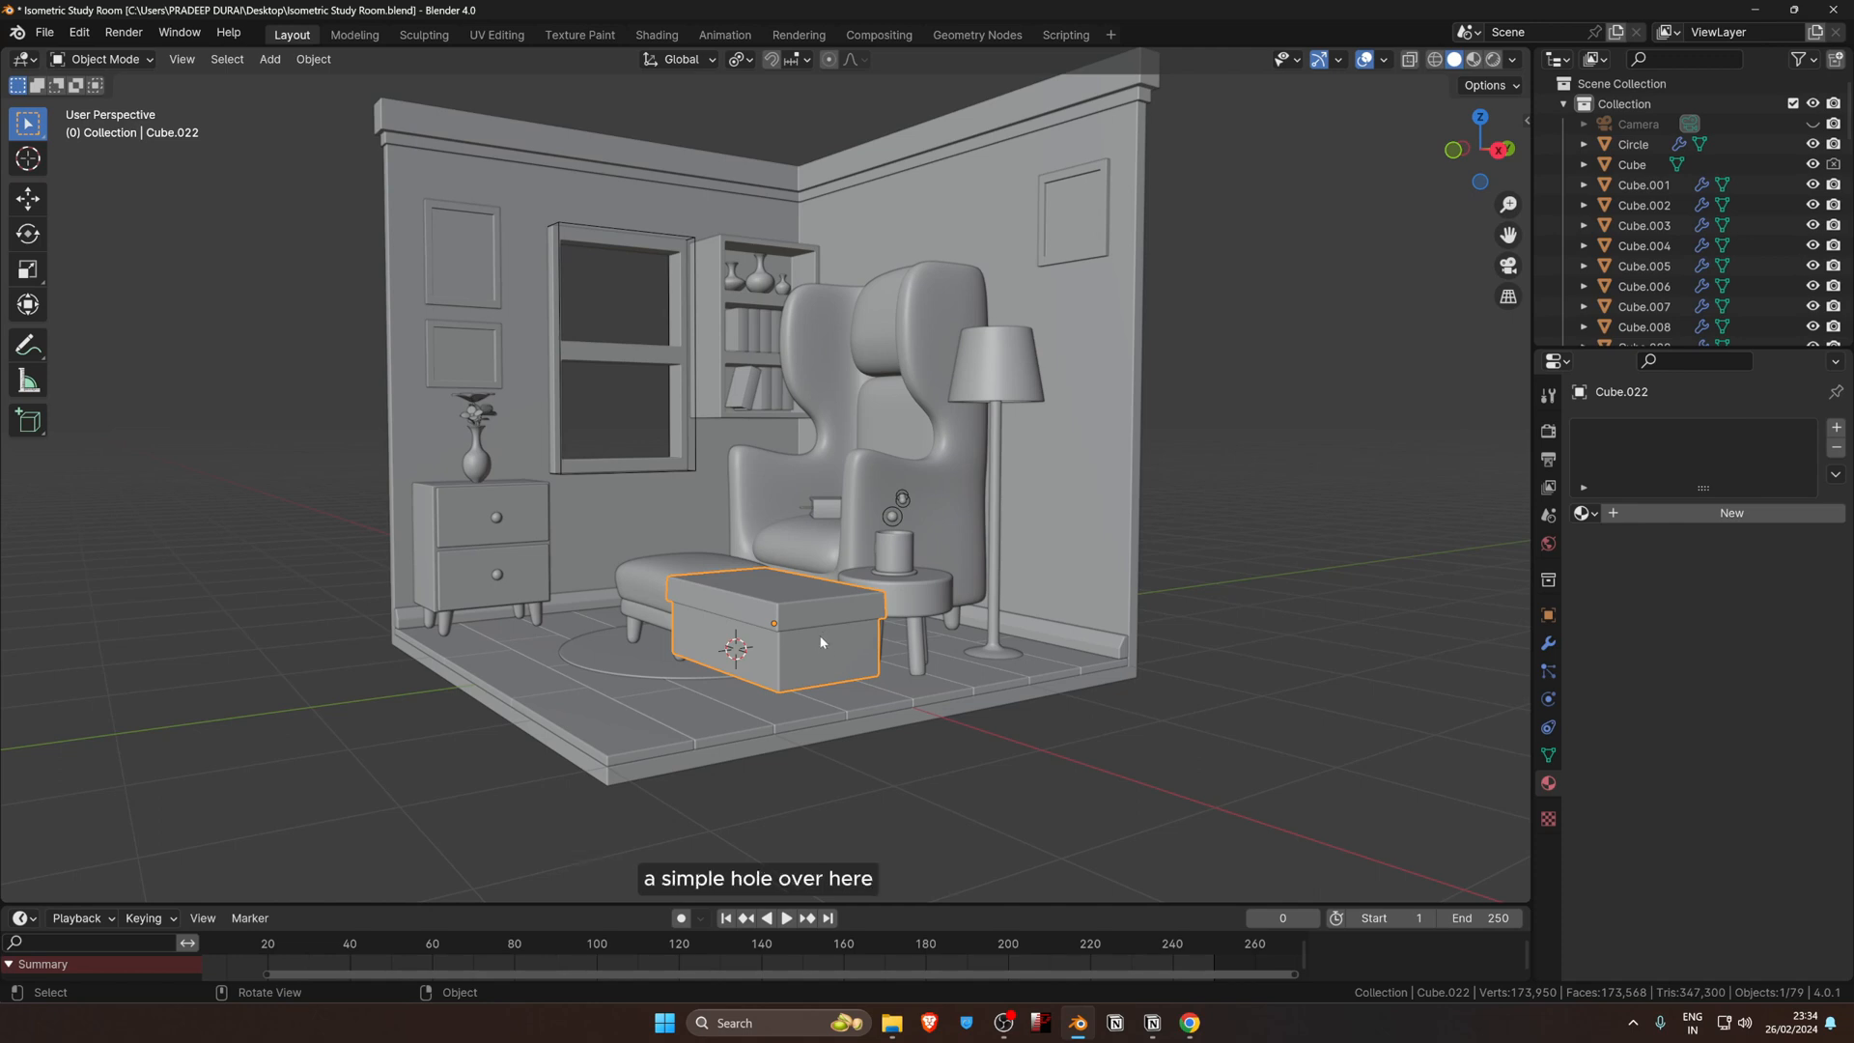
{"action": "middle_click_drag", "start_coordinate": [820, 639], "coordinate": [852, 717]}
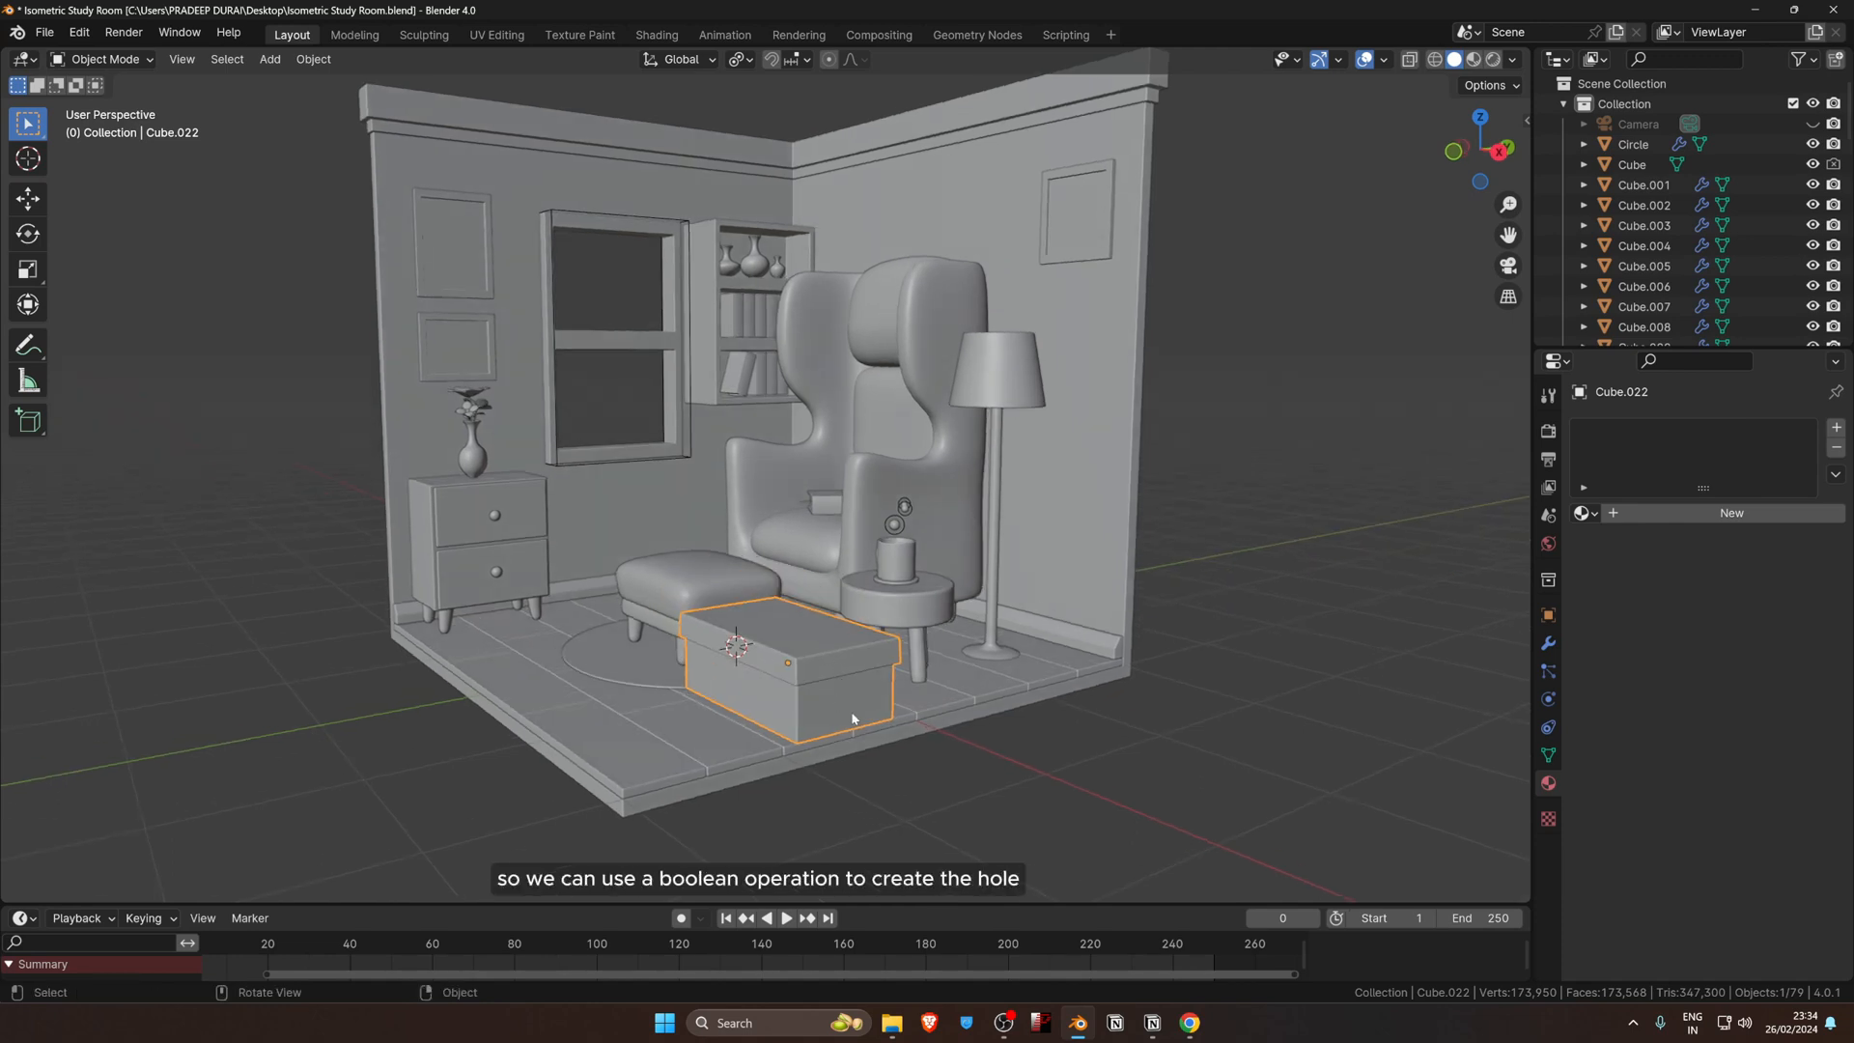
{"action": "scroll", "coordinate": [825, 641], "scroll_direction": "down", "scroll_amount": 2}
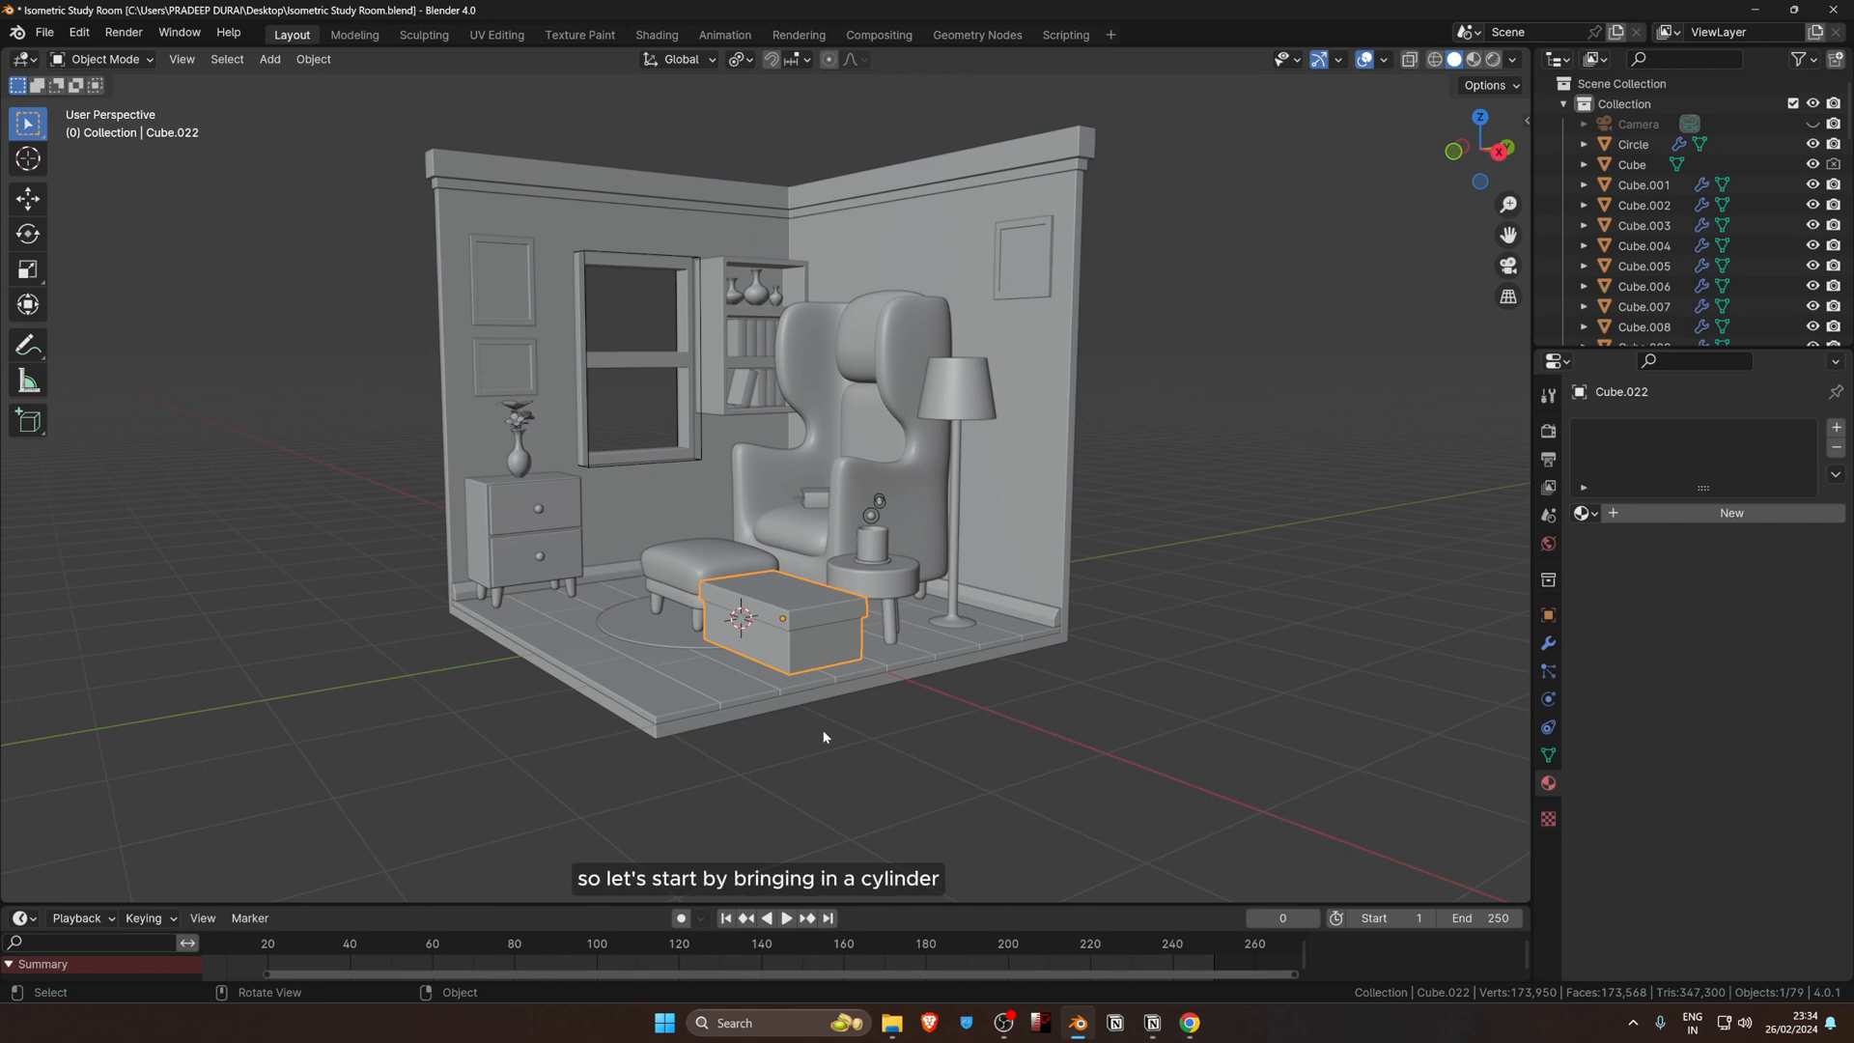
{"action": "key", "text": "shift+a"}
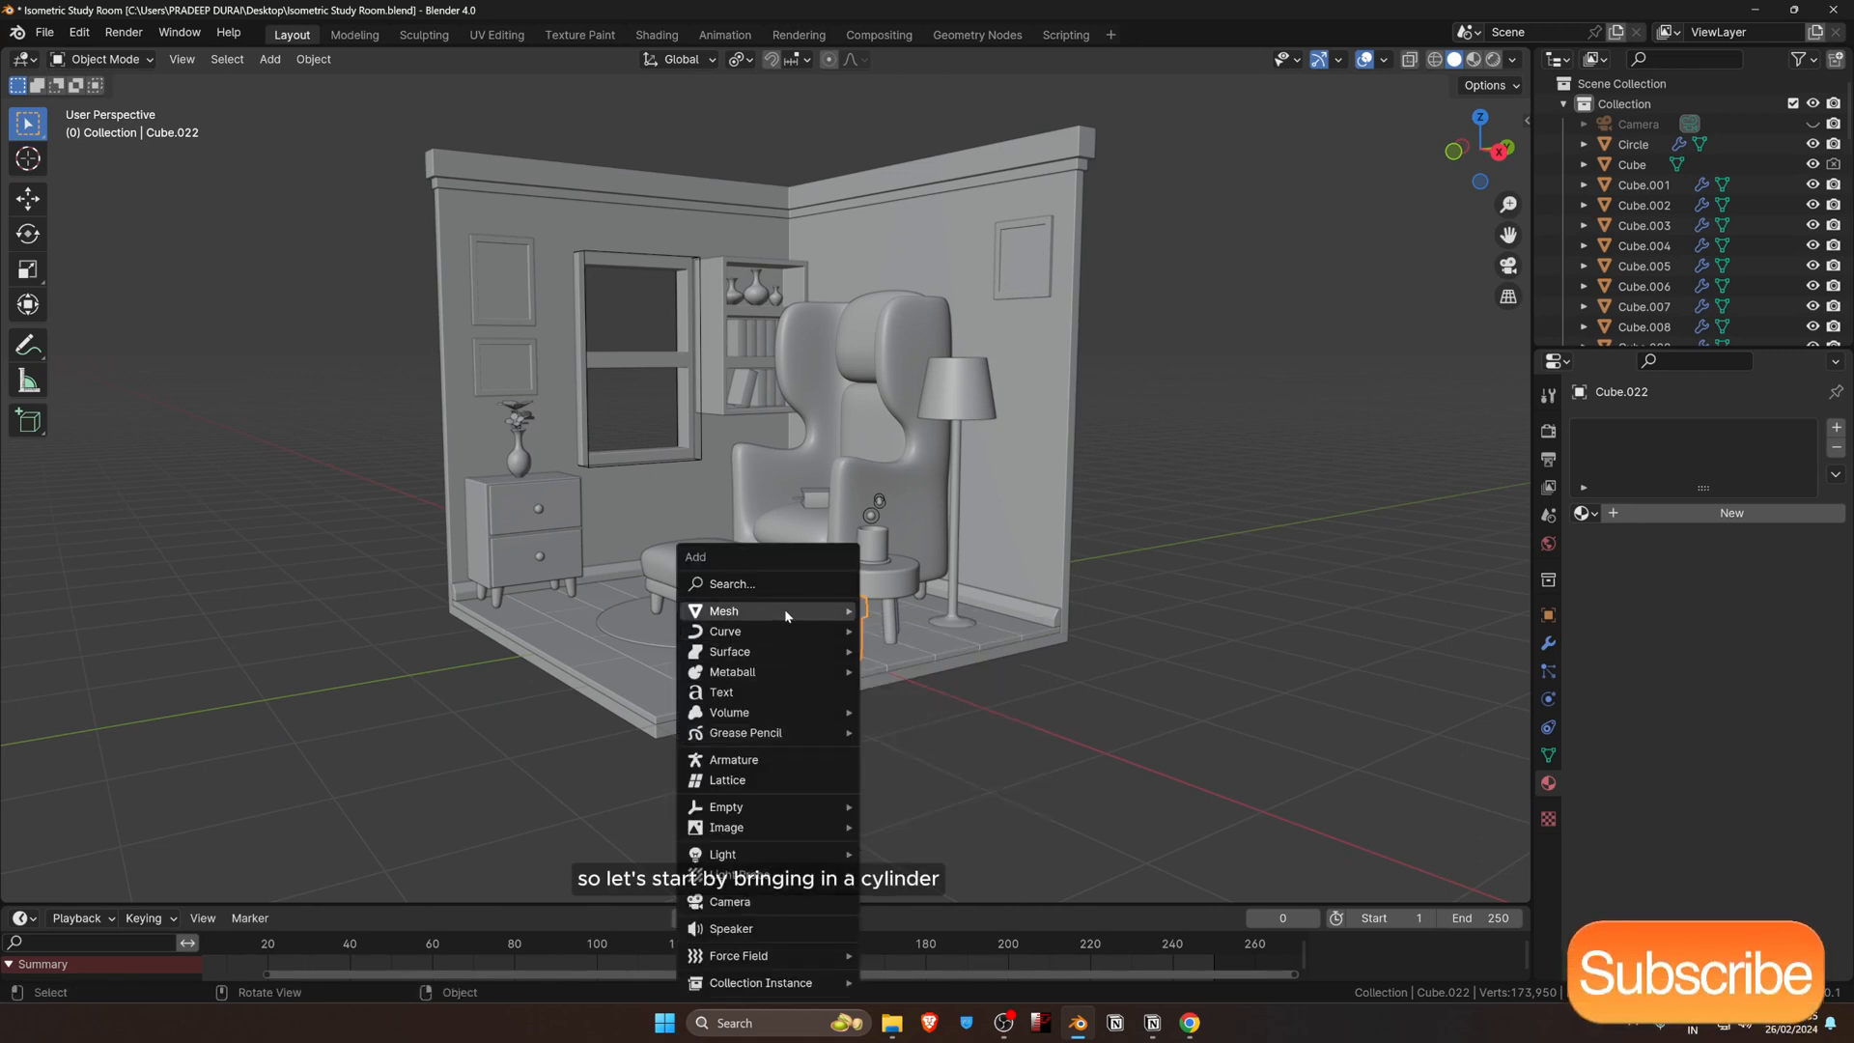
{"action": "mouse_move", "coordinate": [784, 610]}
{"action": "left_click", "coordinate": [913, 286]}
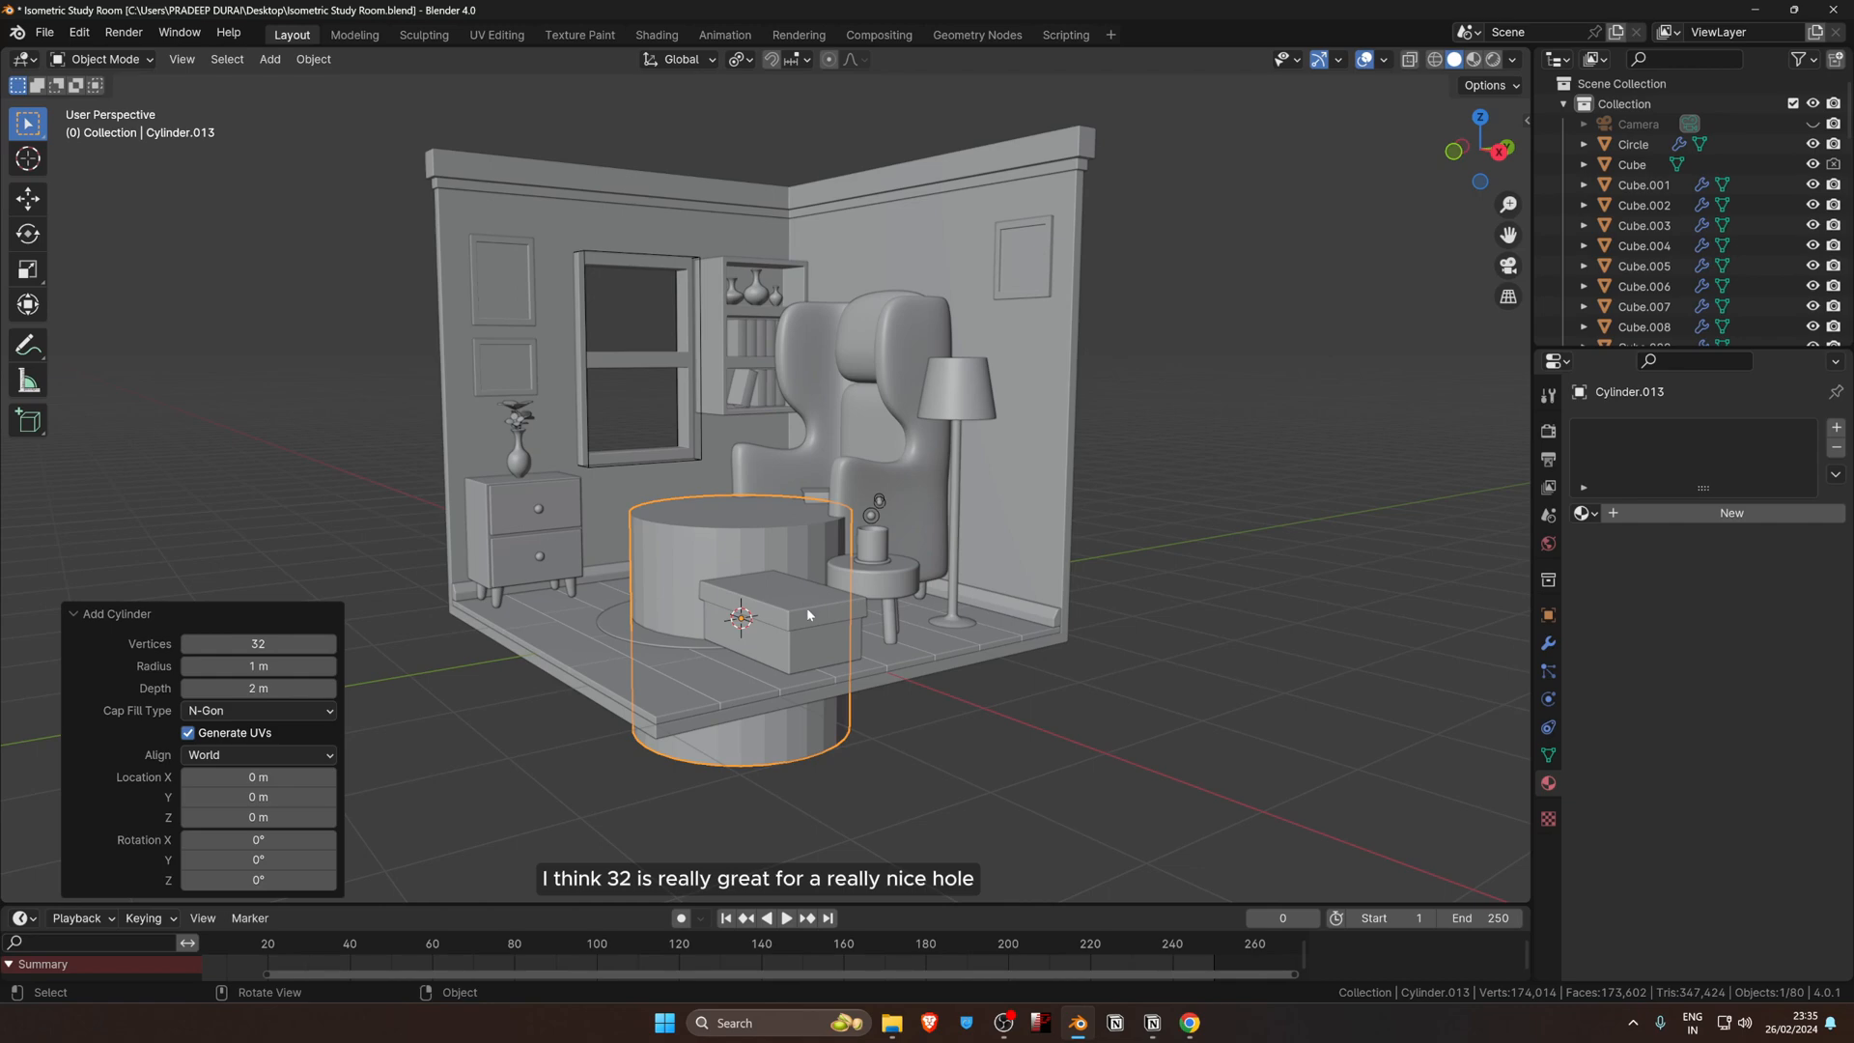
Step: In top view, move the cylinder out of the room to the open space beyond the box
{"action": "key", "text": "KP_7"}
{"action": "scroll", "coordinate": [905, 645], "scroll_direction": "up", "scroll_amount": 2}
{"action": "key", "text": "g"}
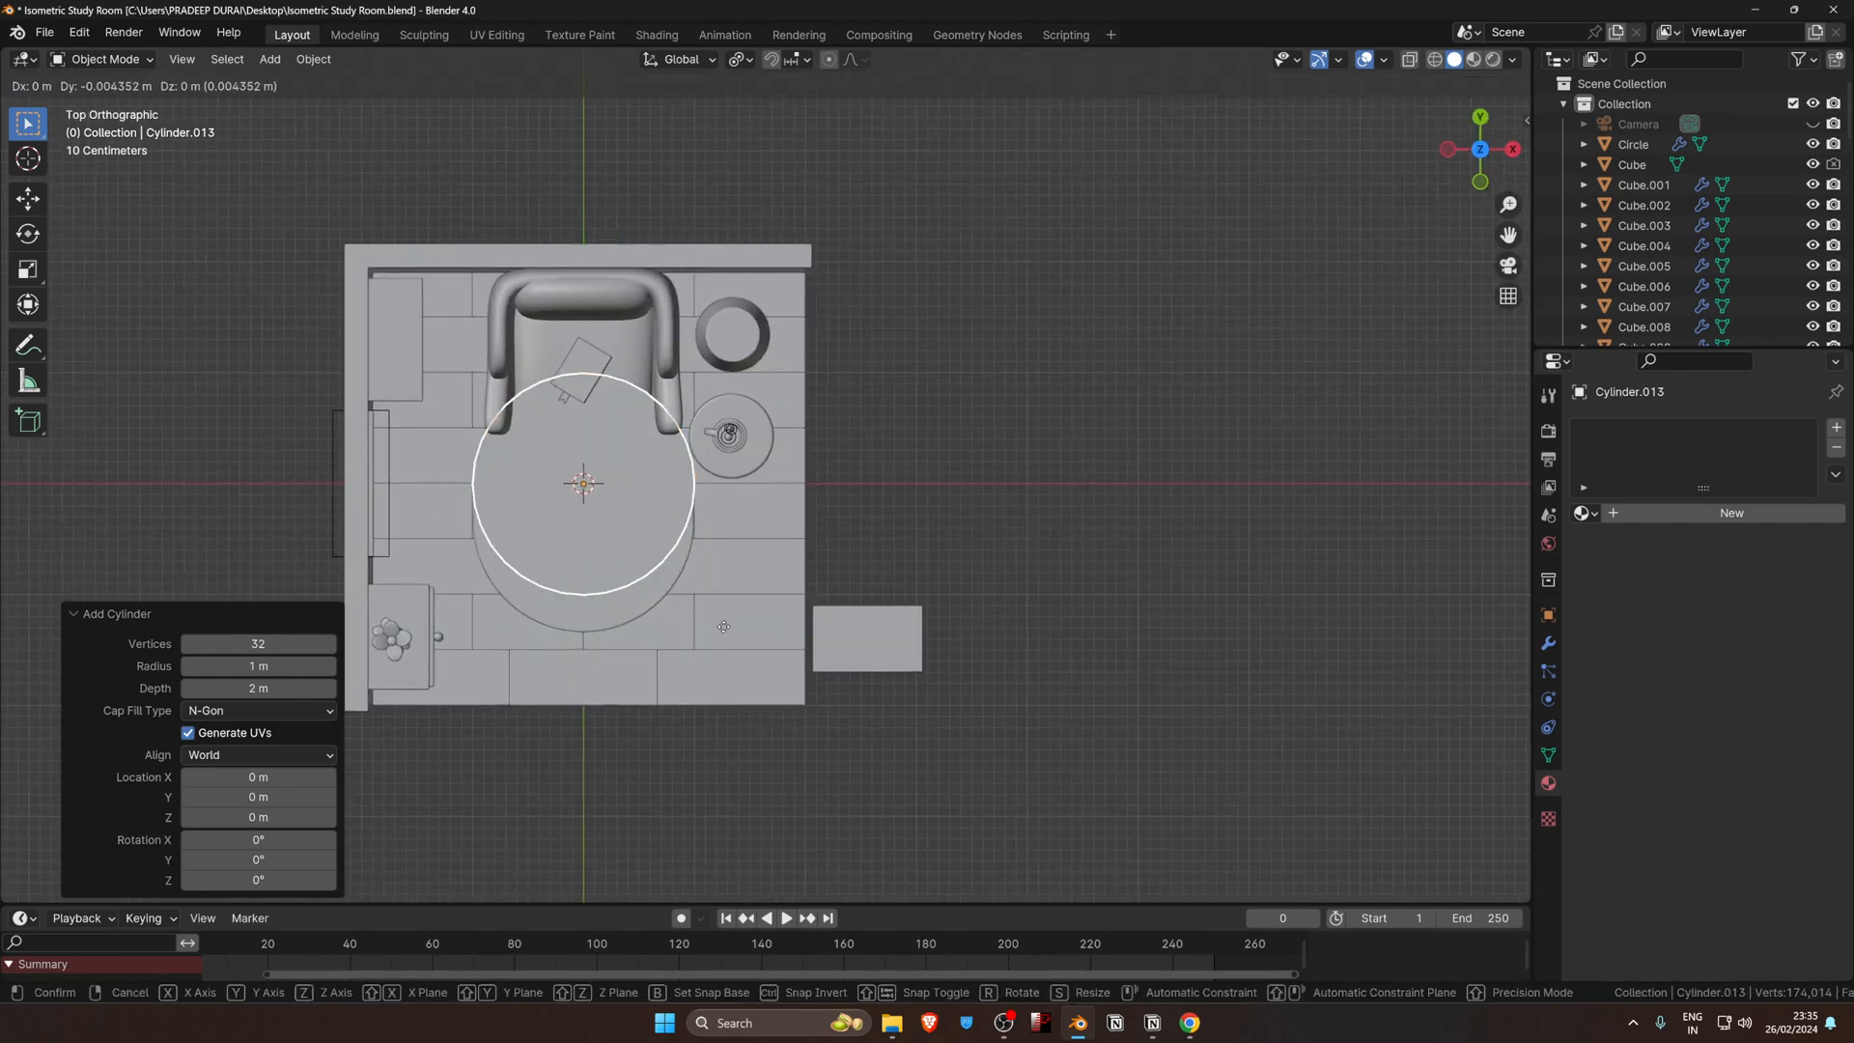
{"action": "left_click", "coordinate": [1250, 694]}
Step: Select the cylinder's two opposite vertical edges on its Y centre line, with X-ray on, and bevel them about 0.0285 m with one segment
{"action": "key", "text": "Tab"}
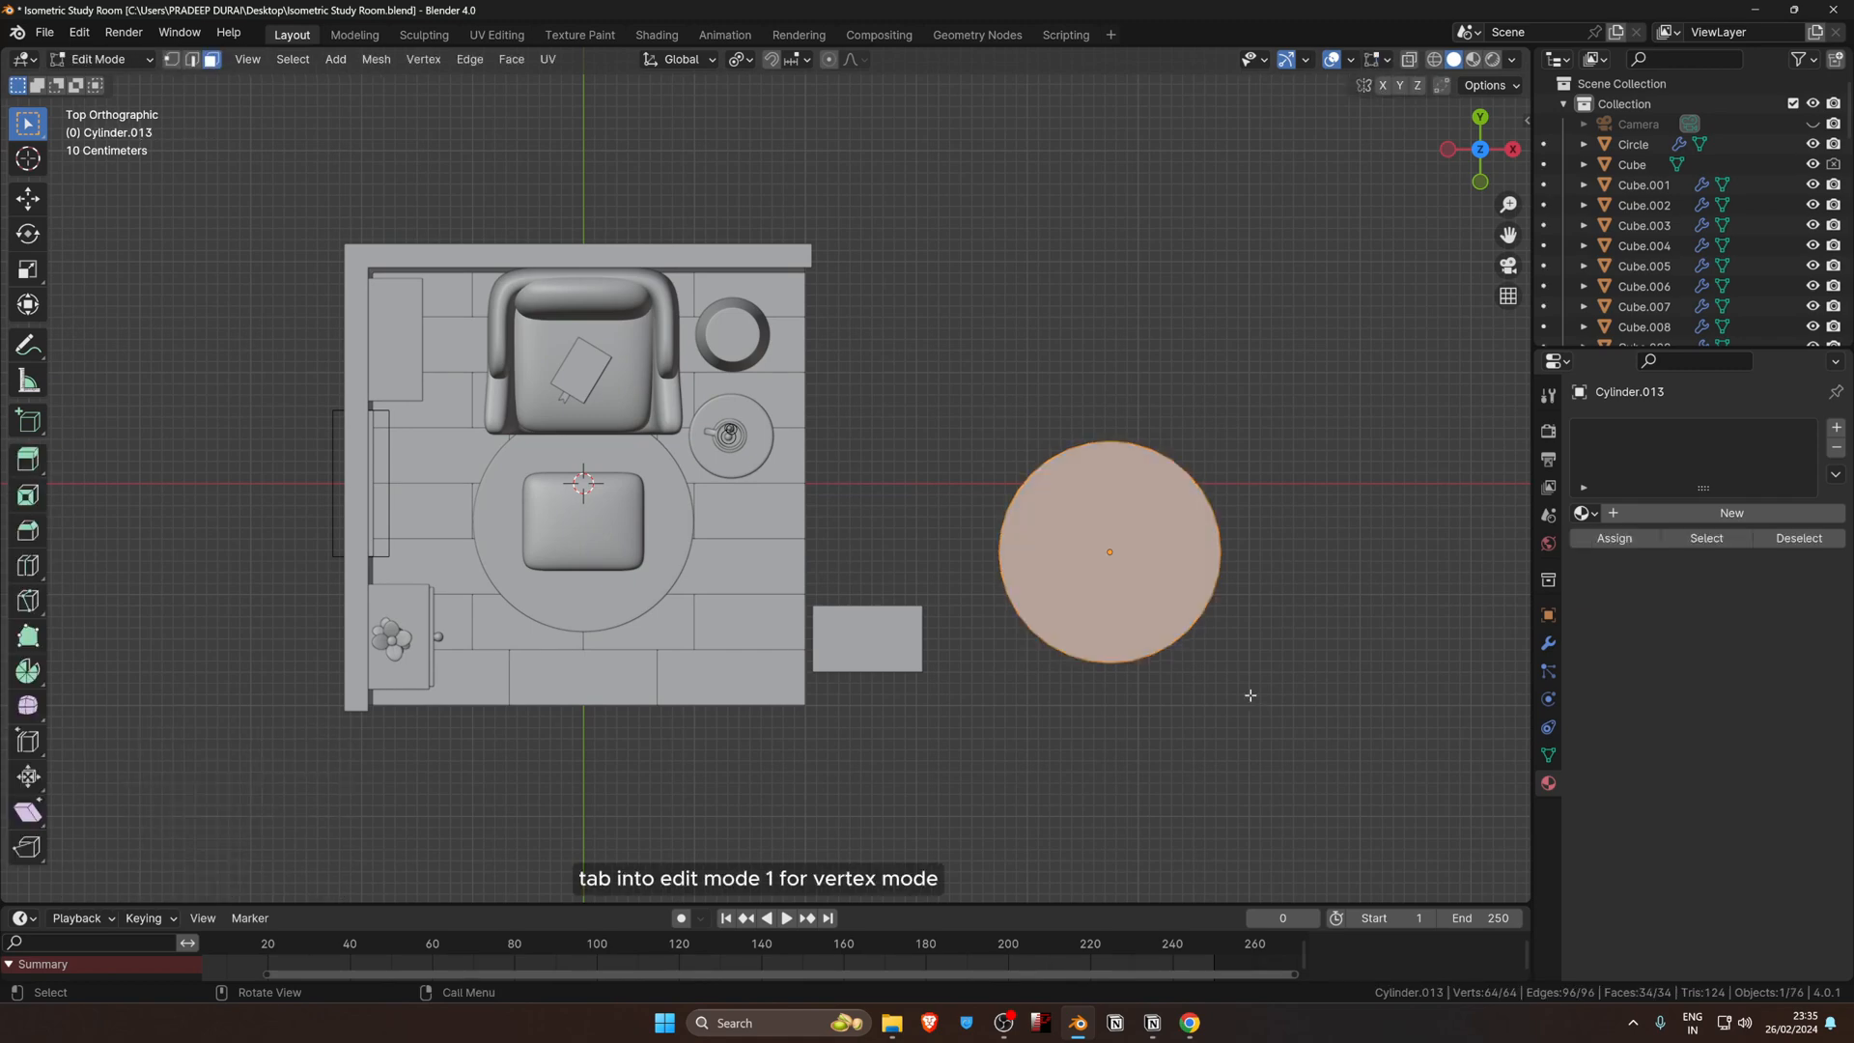
{"action": "key", "text": "1"}
{"action": "key", "text": "alt+z"}
{"action": "left_click_drag", "start_coordinate": [1093, 406], "coordinate": [1132, 691]}
{"action": "middle_click_drag", "start_coordinate": [1110, 650], "coordinate": [1132, 674]}
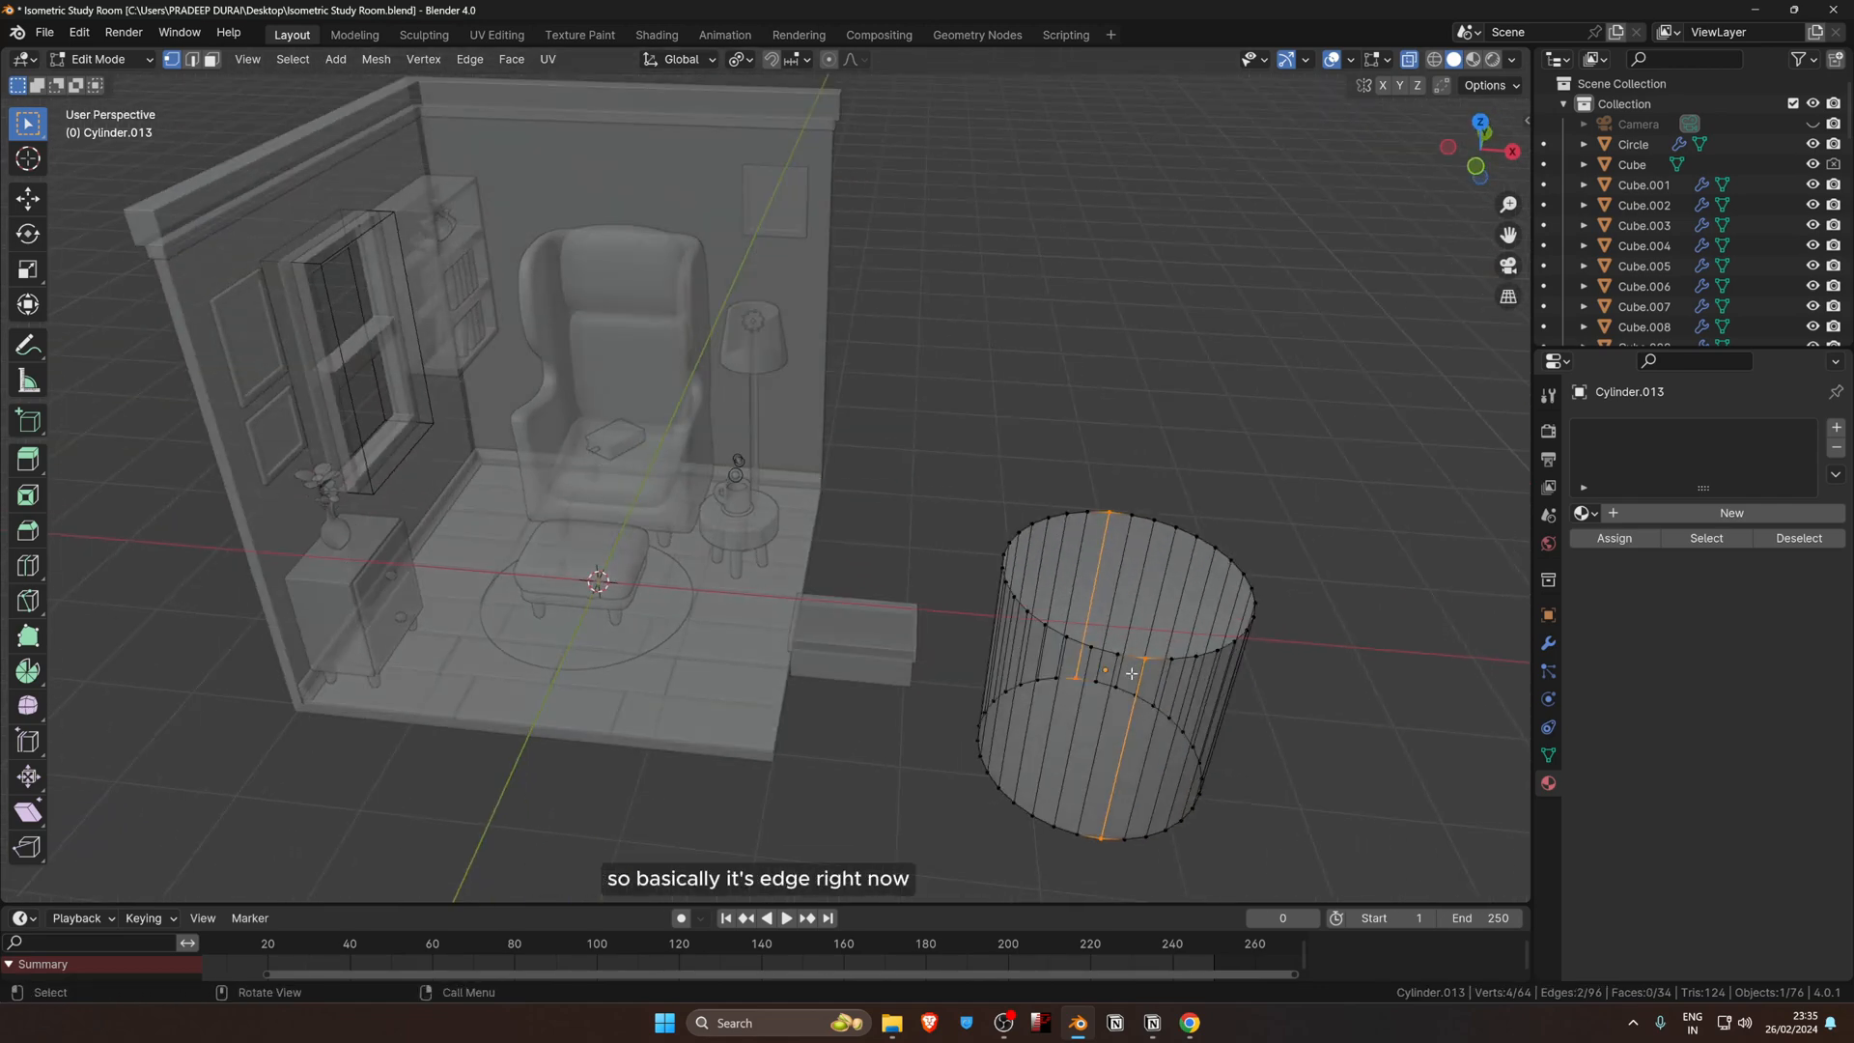
{"action": "key", "text": "KP_7"}
{"action": "middle_click_drag", "start_coordinate": [1158, 585], "coordinate": [1068, 567], "text": "shift"}
{"action": "key", "text": "ctrl+b"}
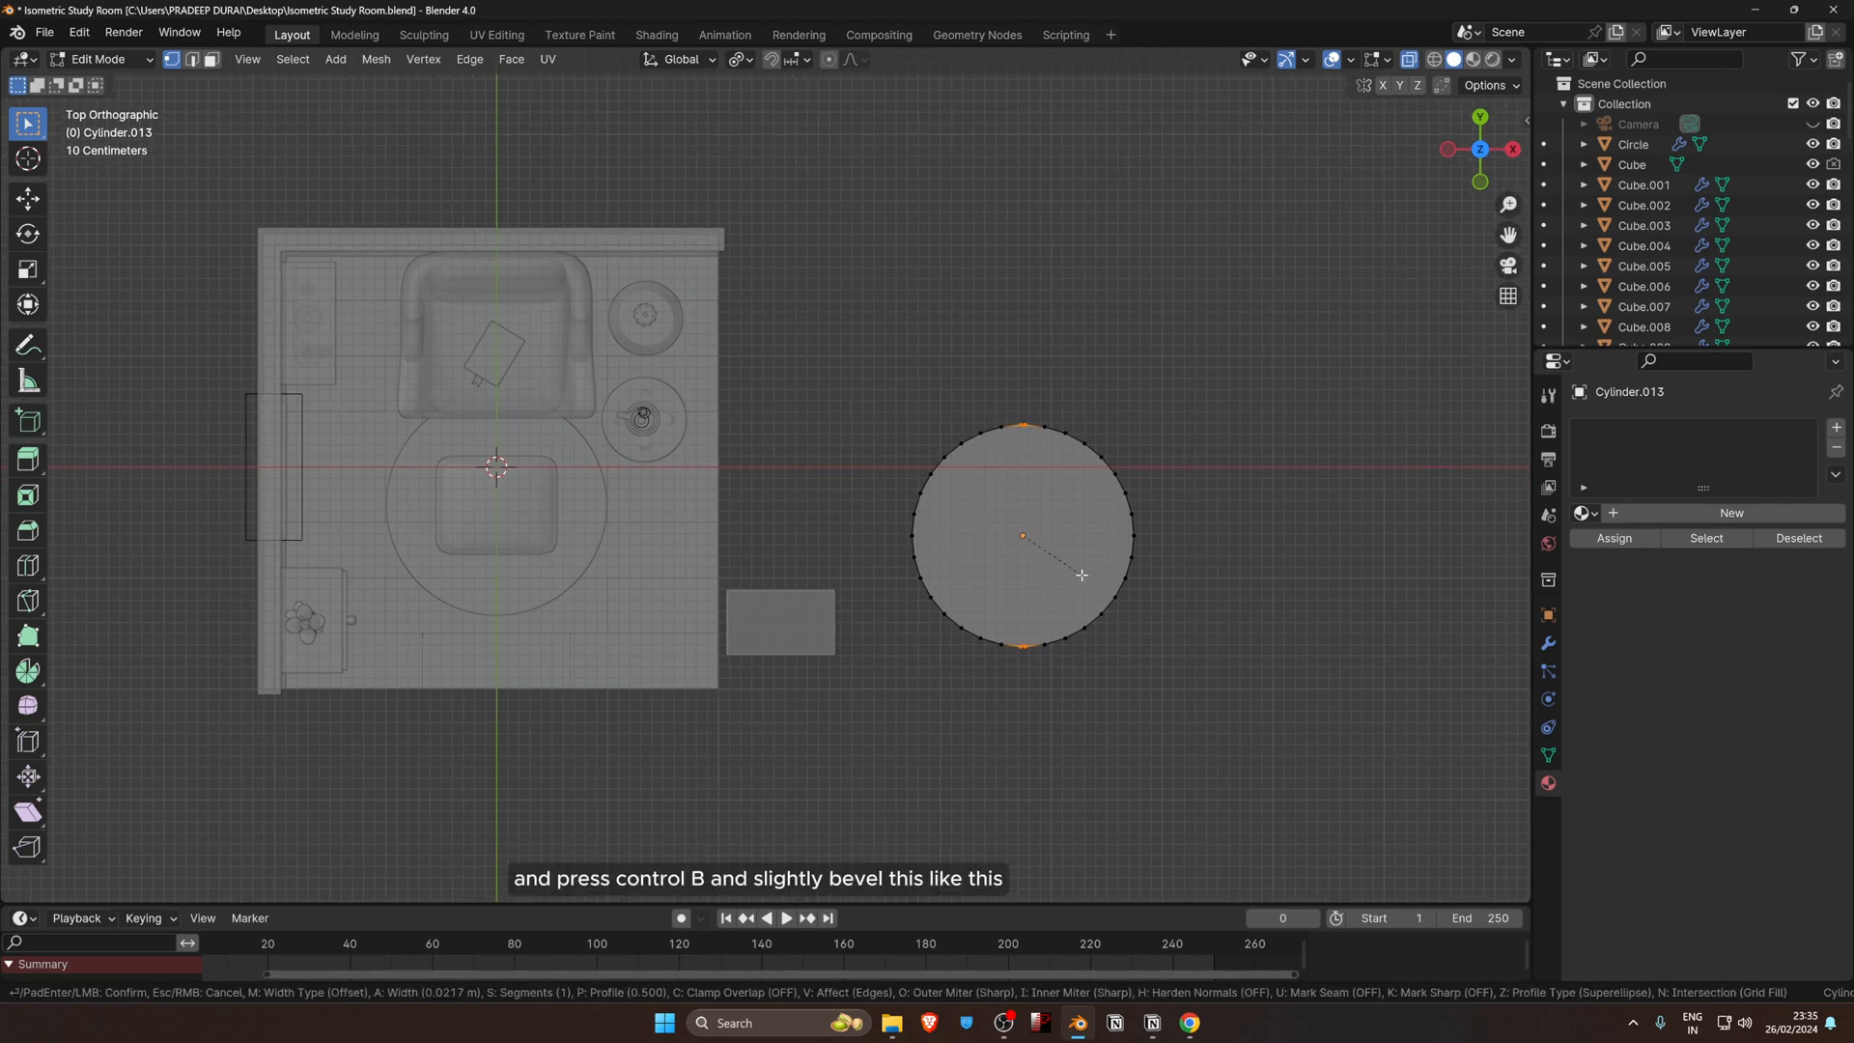
{"action": "left_click", "coordinate": [1084, 577]}
Step: Select the +X half of the cylinder's vertices in top view and move them about 1.5 m along X to form a capsule shape
{"action": "middle_click_drag", "start_coordinate": [1084, 577], "coordinate": [1038, 504]}
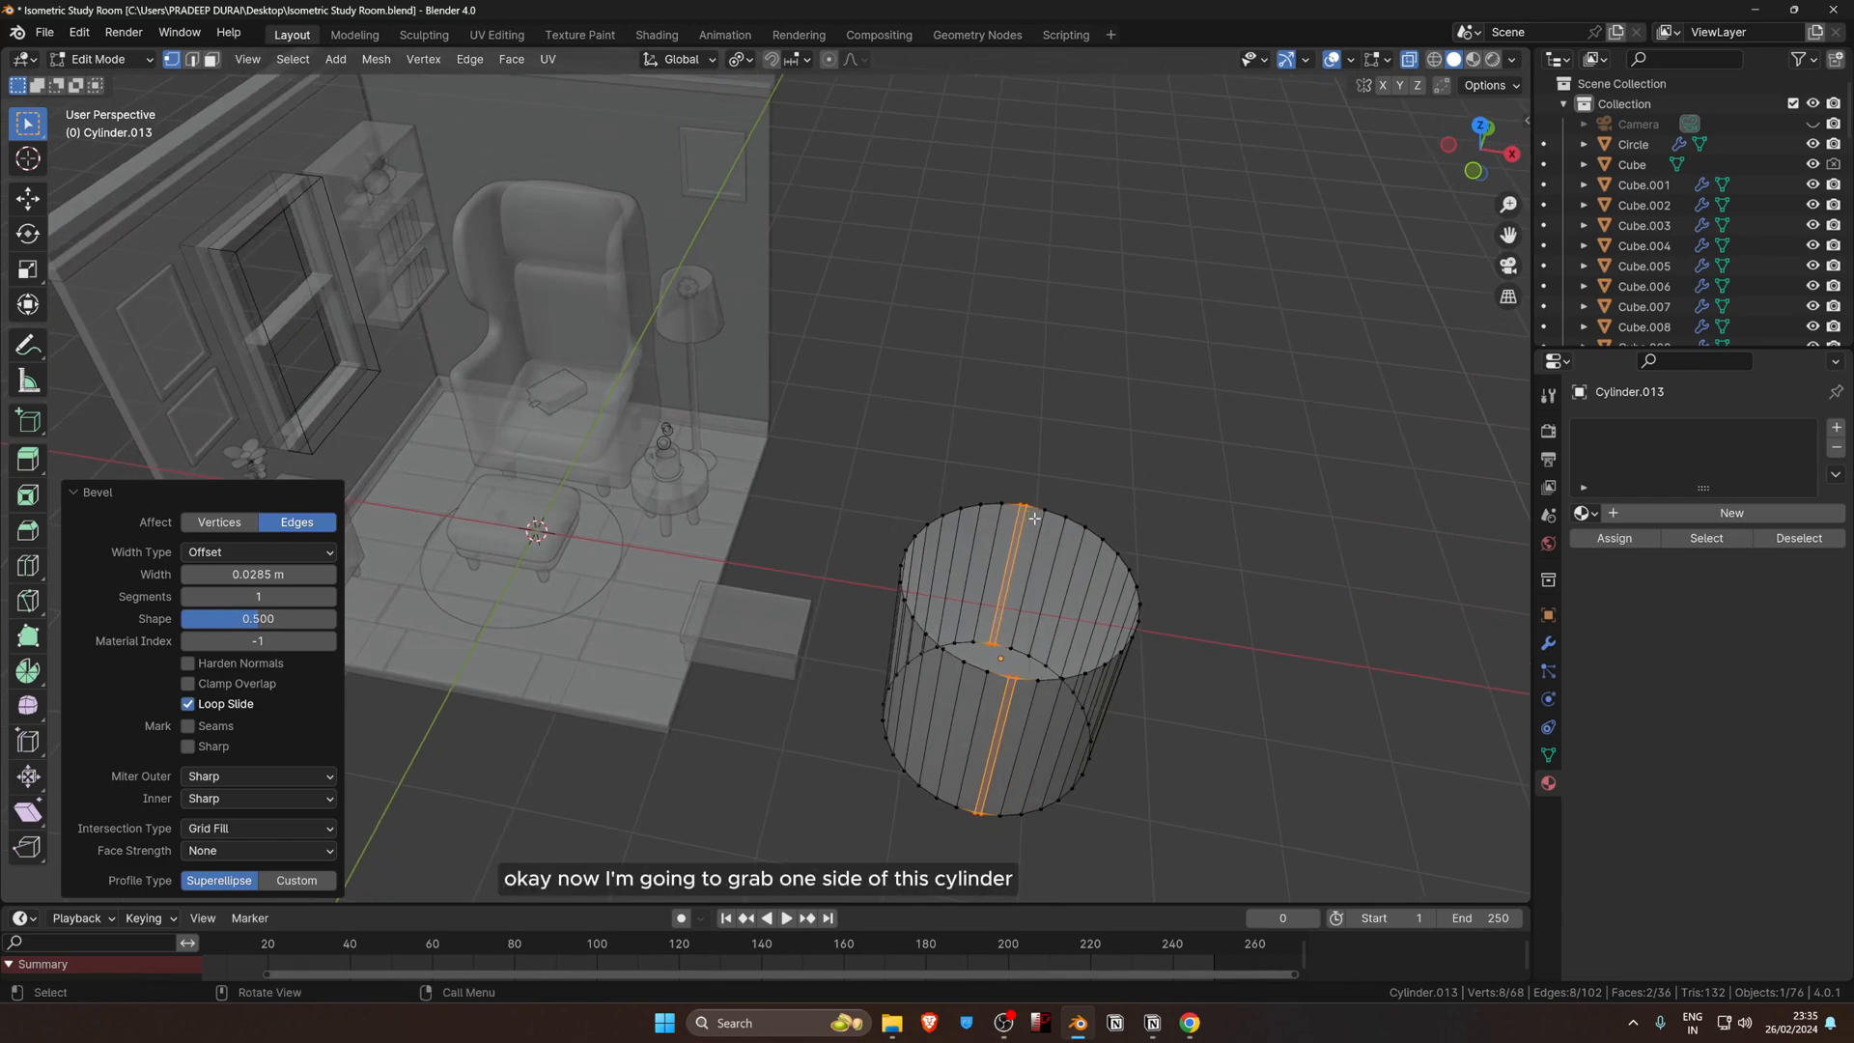
{"action": "key", "text": "KP_7"}
{"action": "left_click_drag", "start_coordinate": [1023, 410], "coordinate": [1176, 755]}
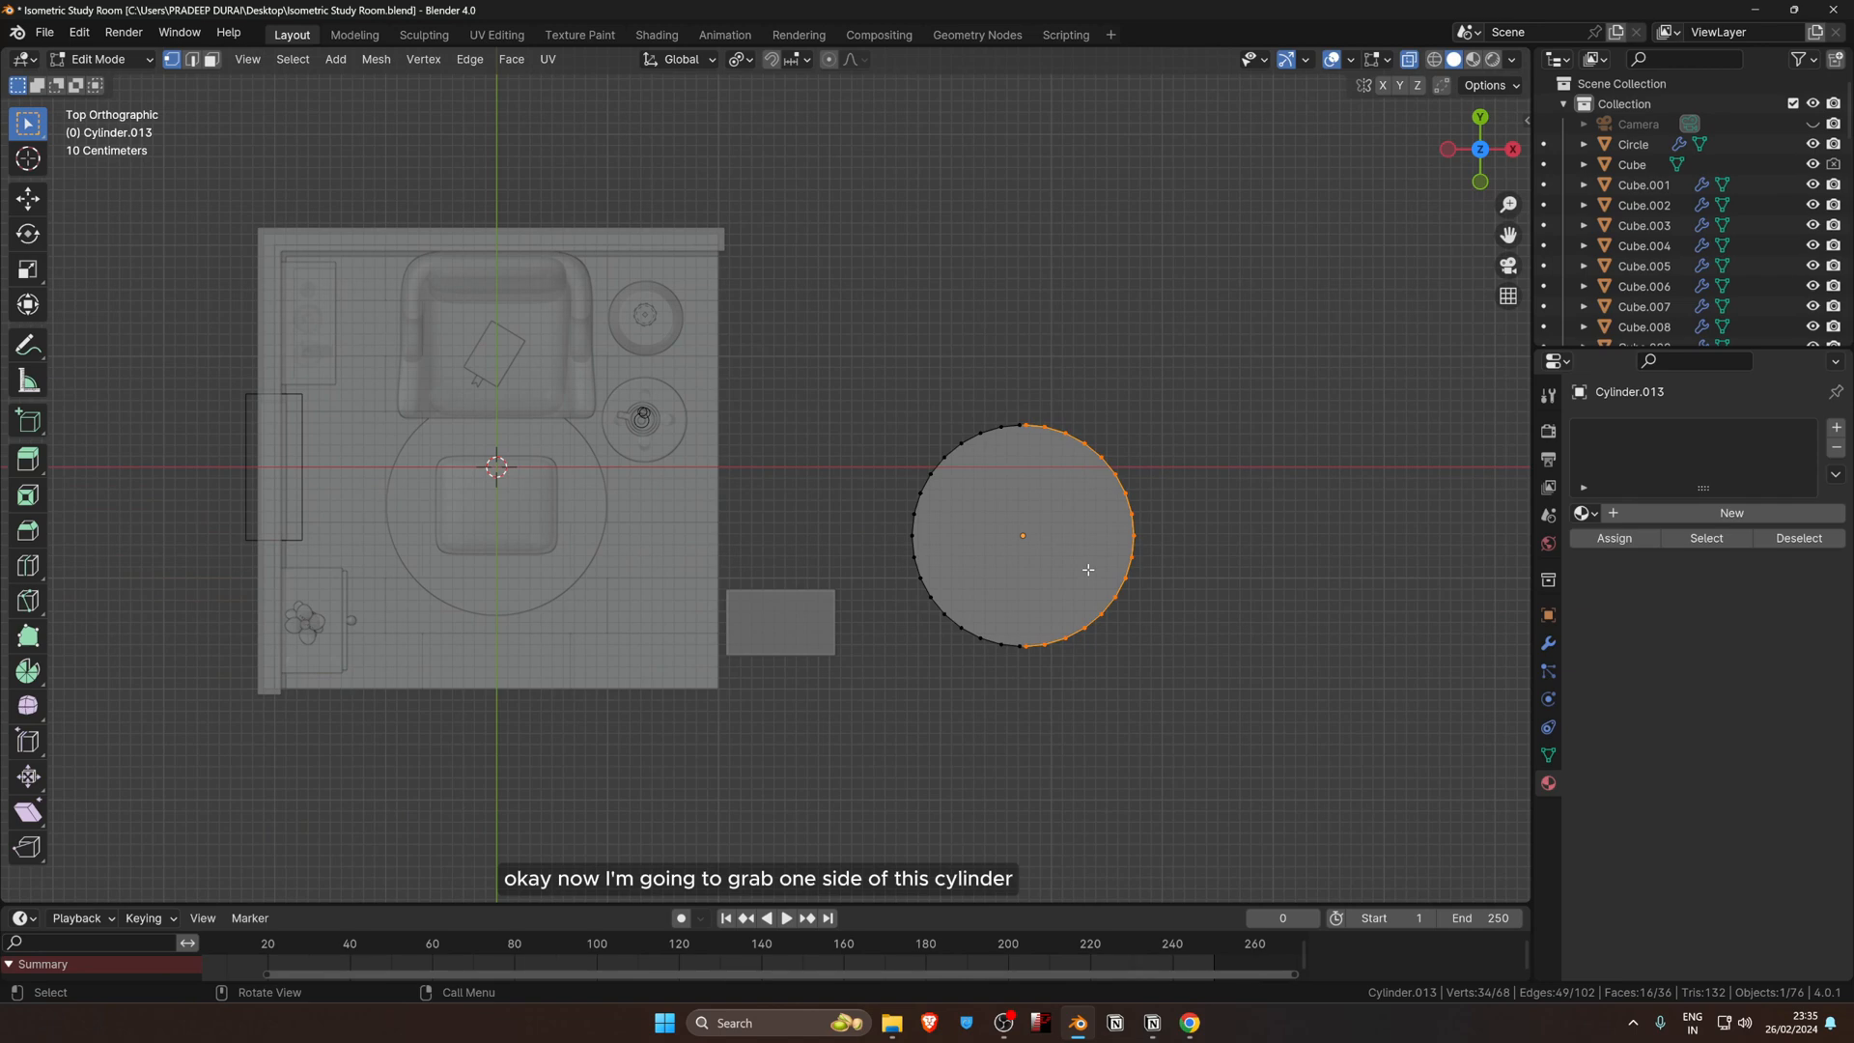
{"action": "key", "text": "g"}
{"action": "key", "text": "x"}
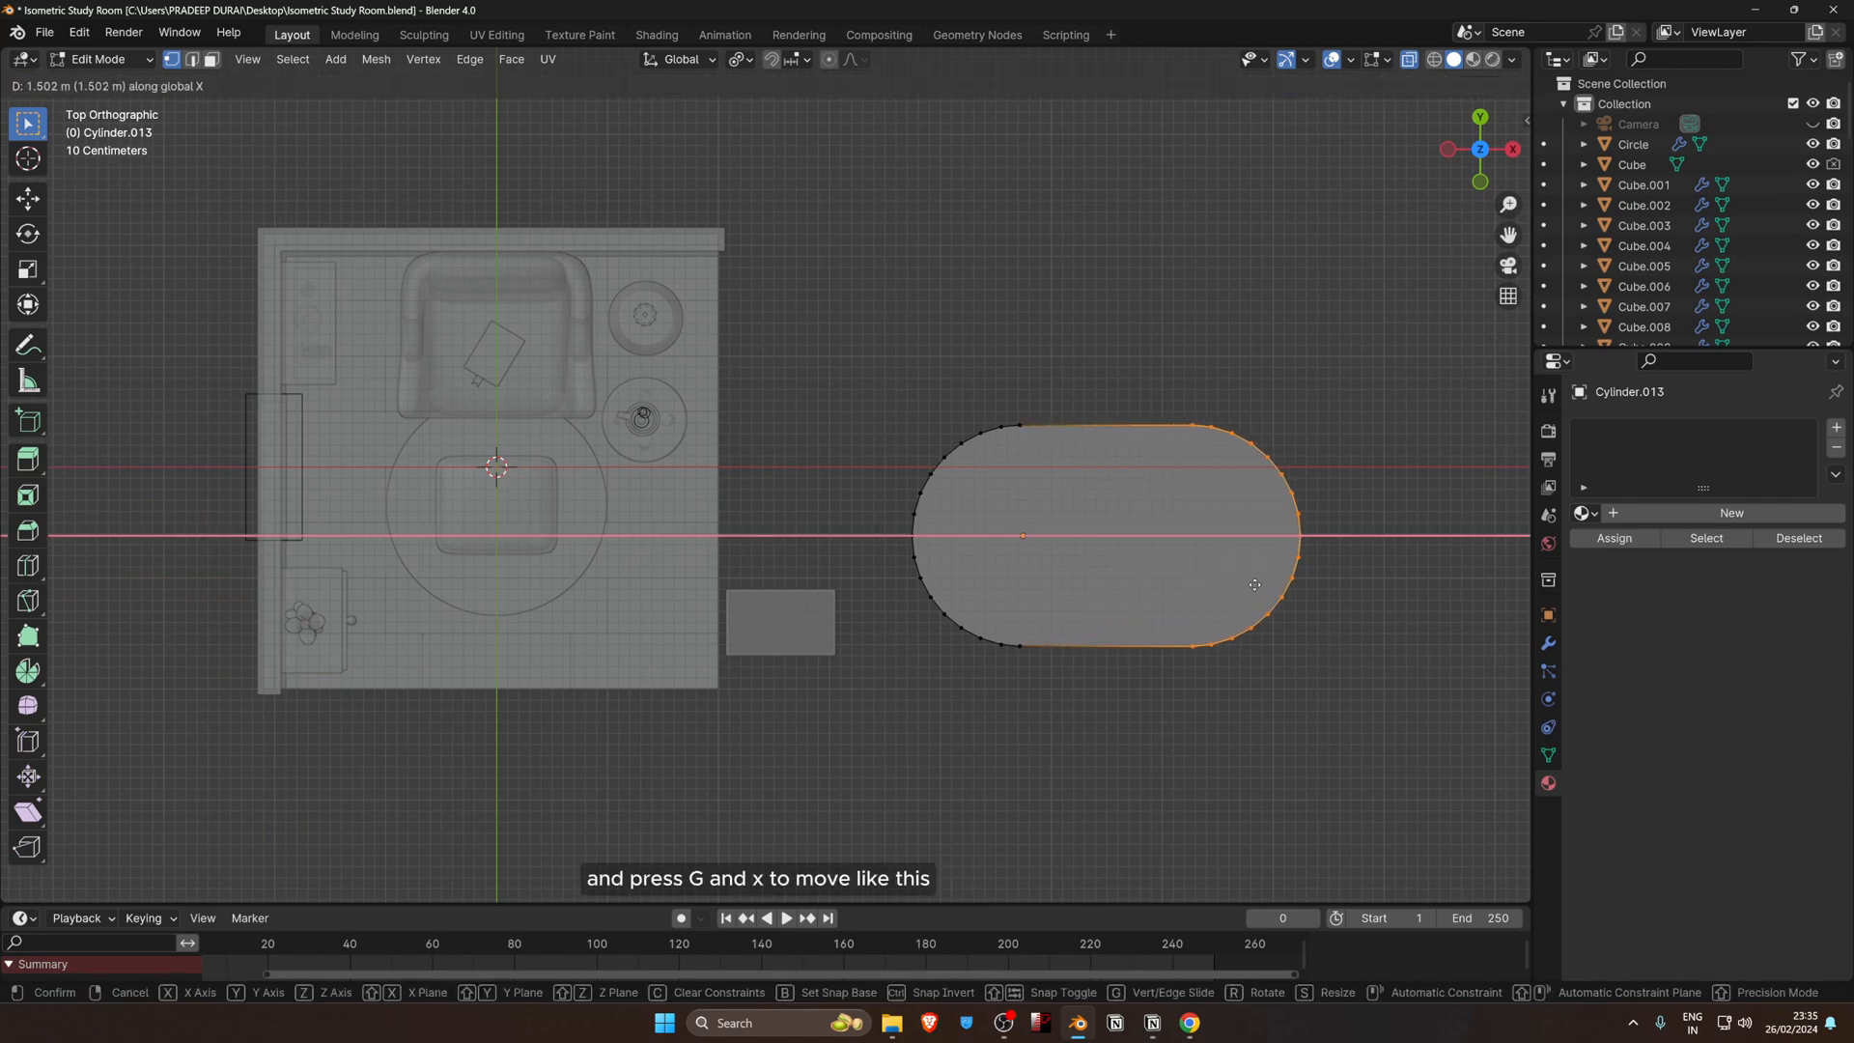
{"action": "left_click", "coordinate": [1254, 584]}
Step: Select the whole capsule mesh and scale it to 0.133 on X and Y, keeping its Z length
{"action": "middle_click_drag", "start_coordinate": [1182, 617], "coordinate": [1126, 621]}
{"action": "key", "text": "a"}
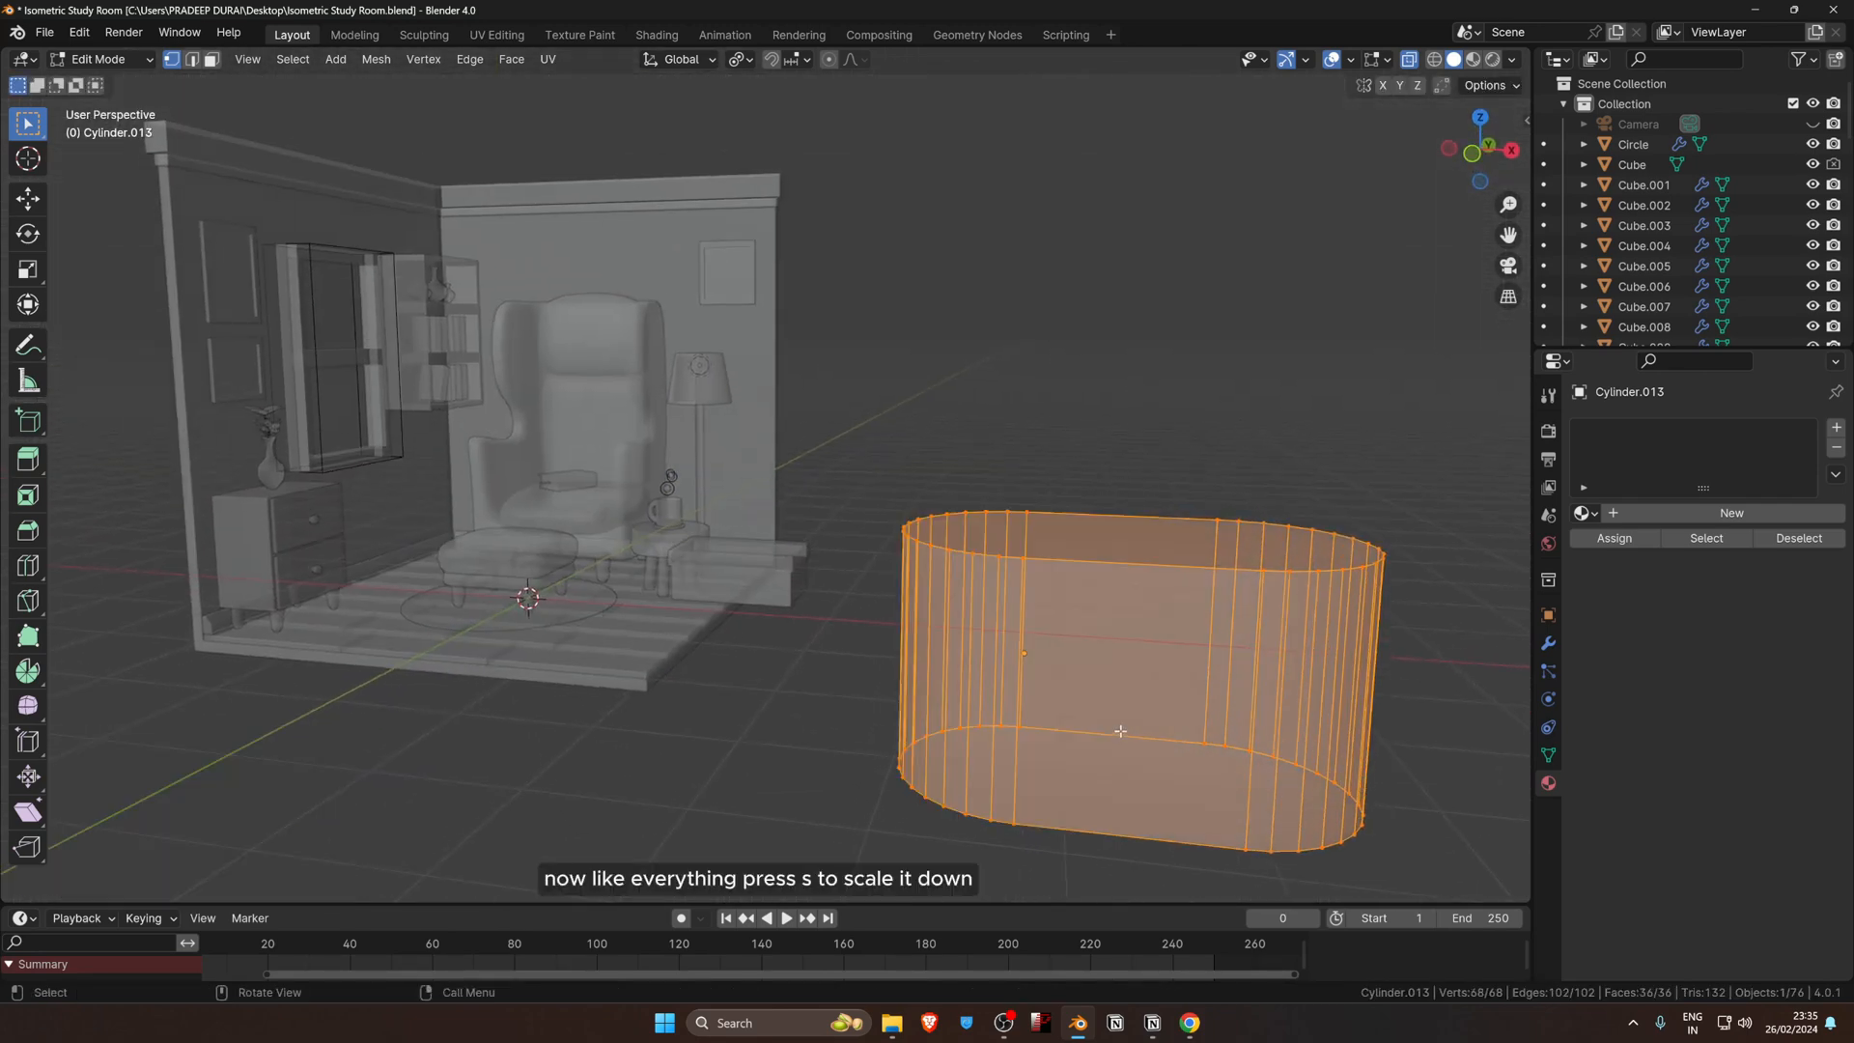
{"action": "key", "text": "s"}
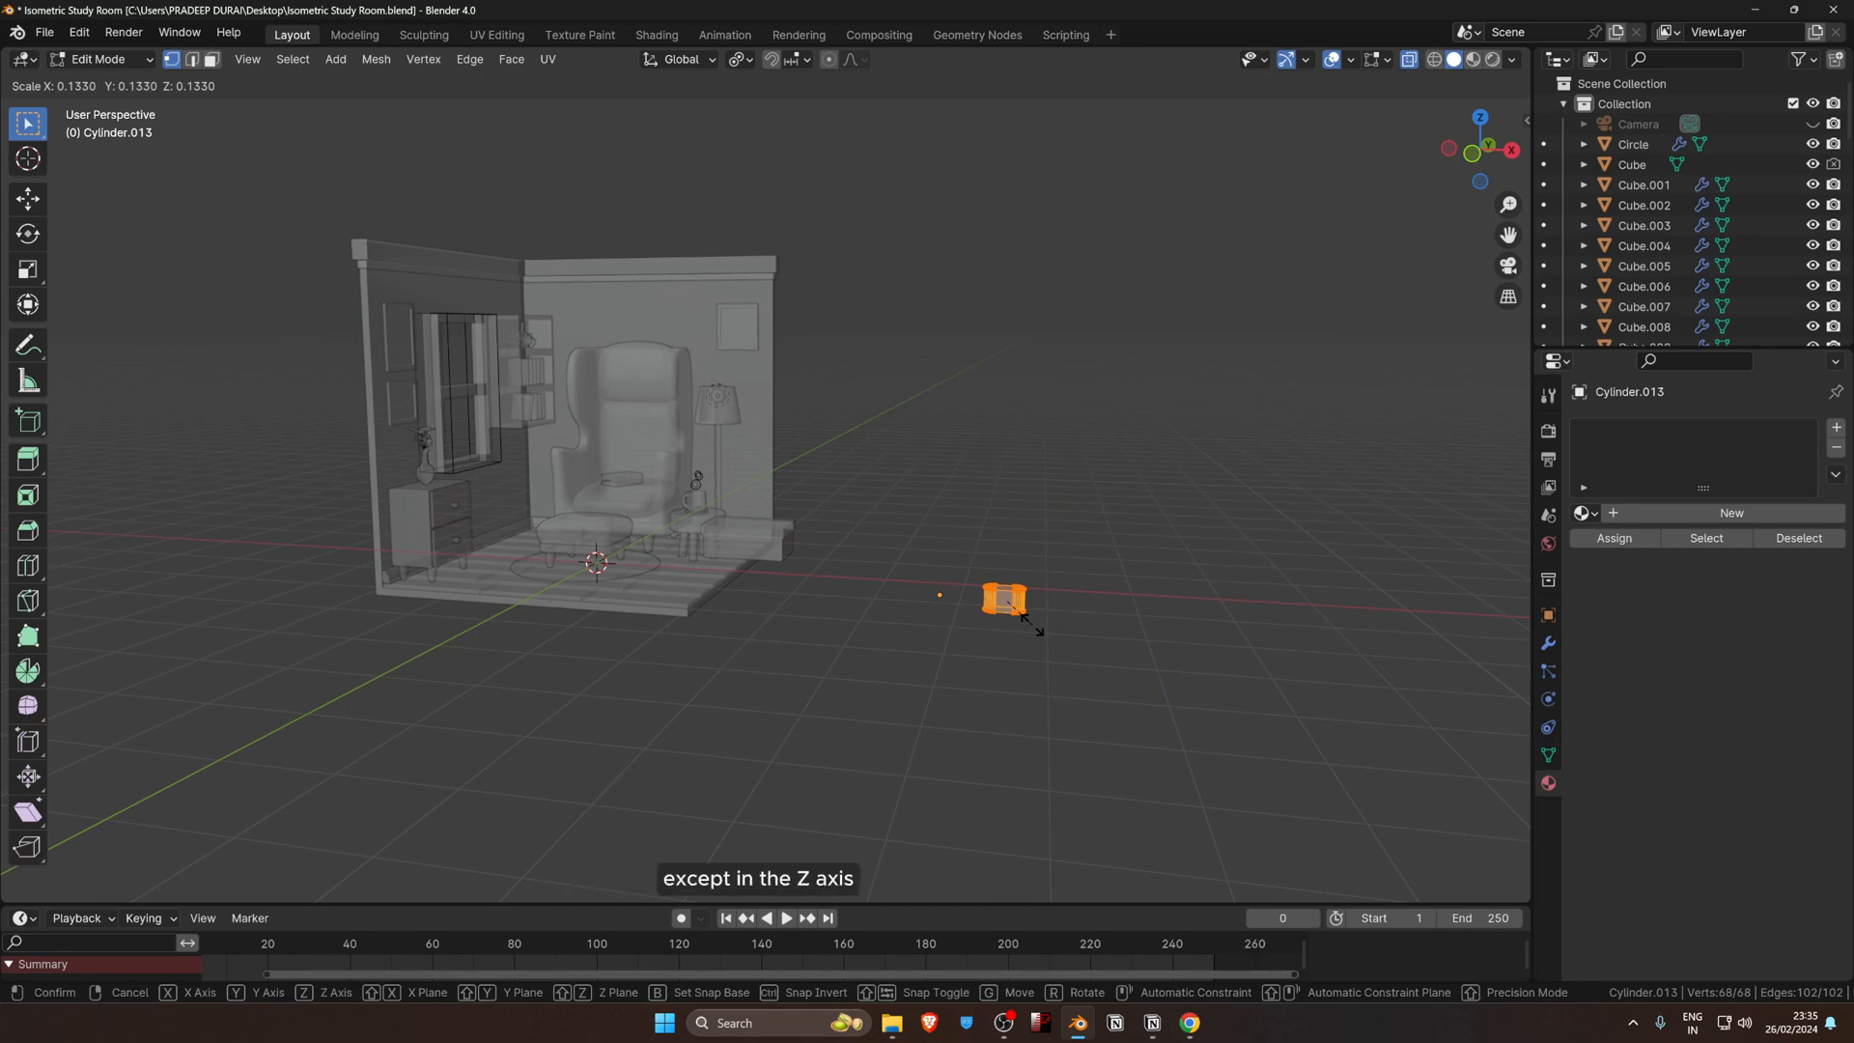
{"action": "key", "text": "shift+z"}
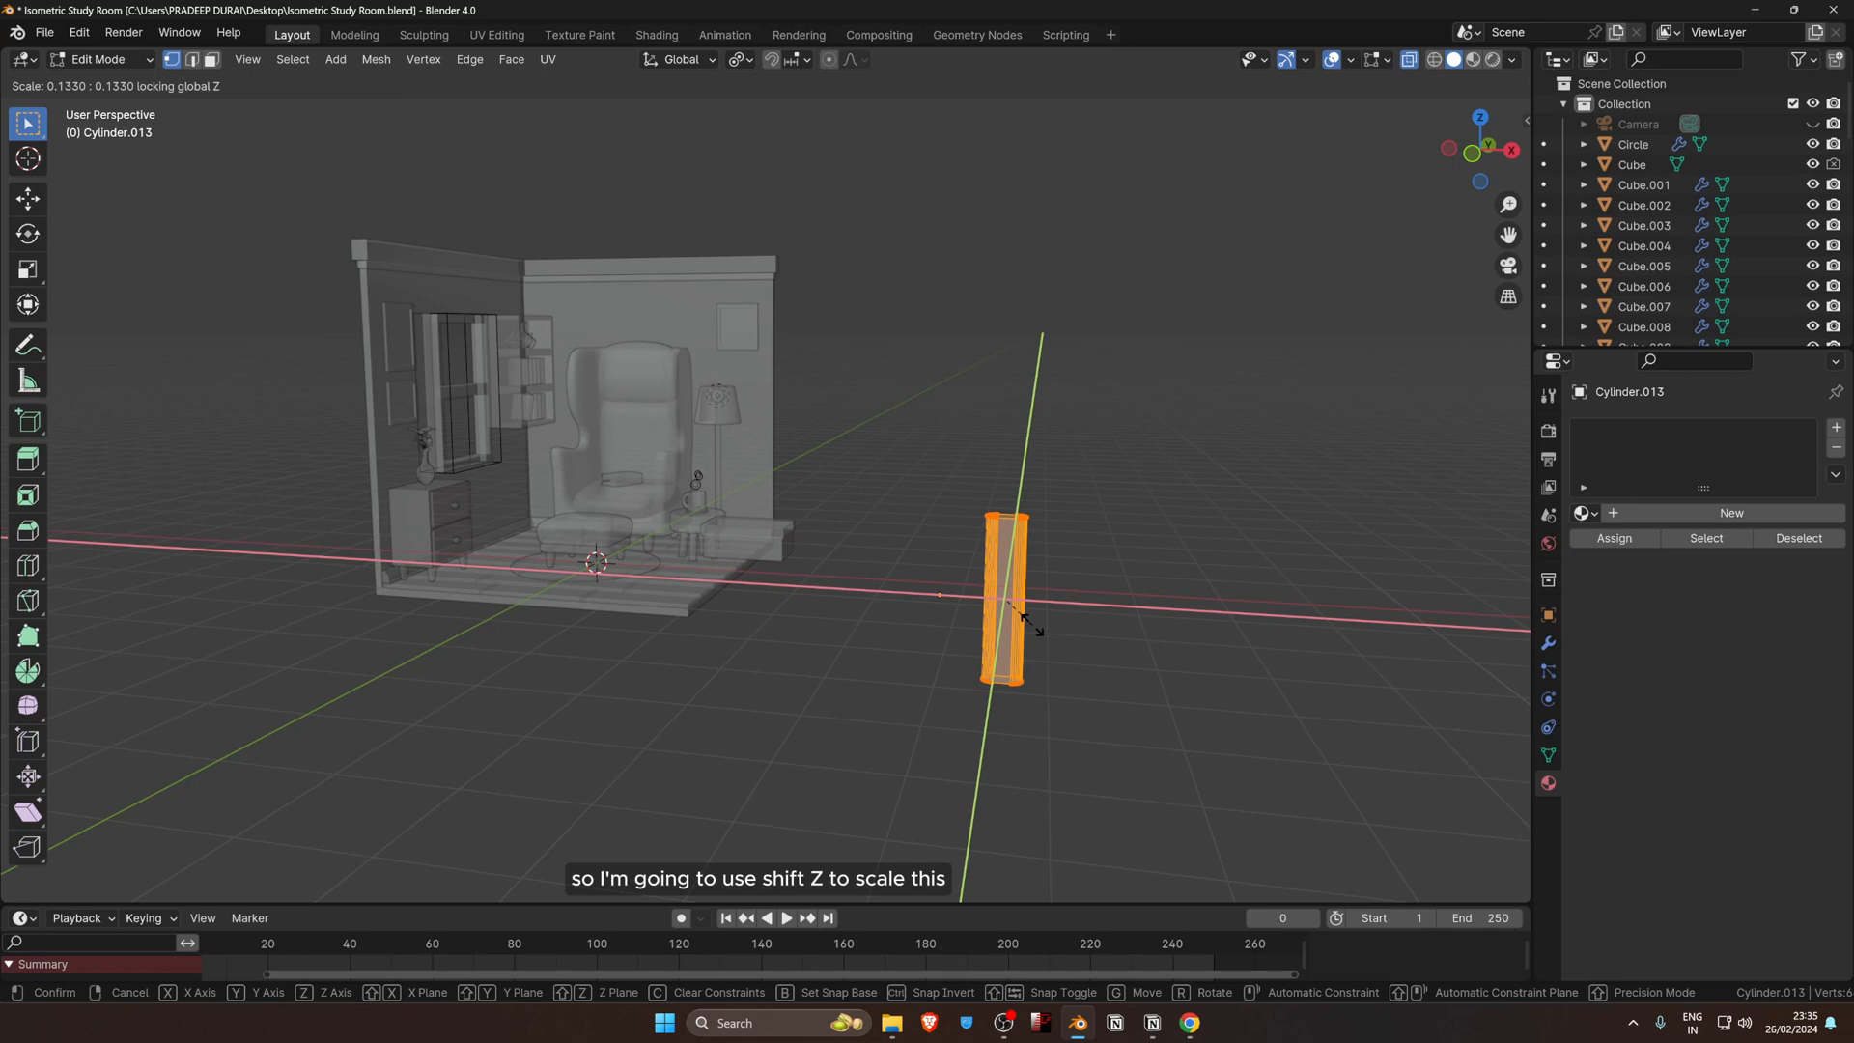
{"action": "left_click", "coordinate": [1030, 624]}
Step: Rotate the capsule mesh 90° about the global X axis and 90° about the global Z axis
{"action": "middle_click_drag", "start_coordinate": [1030, 624], "coordinate": [945, 634]}
{"action": "type", "text": "r"}
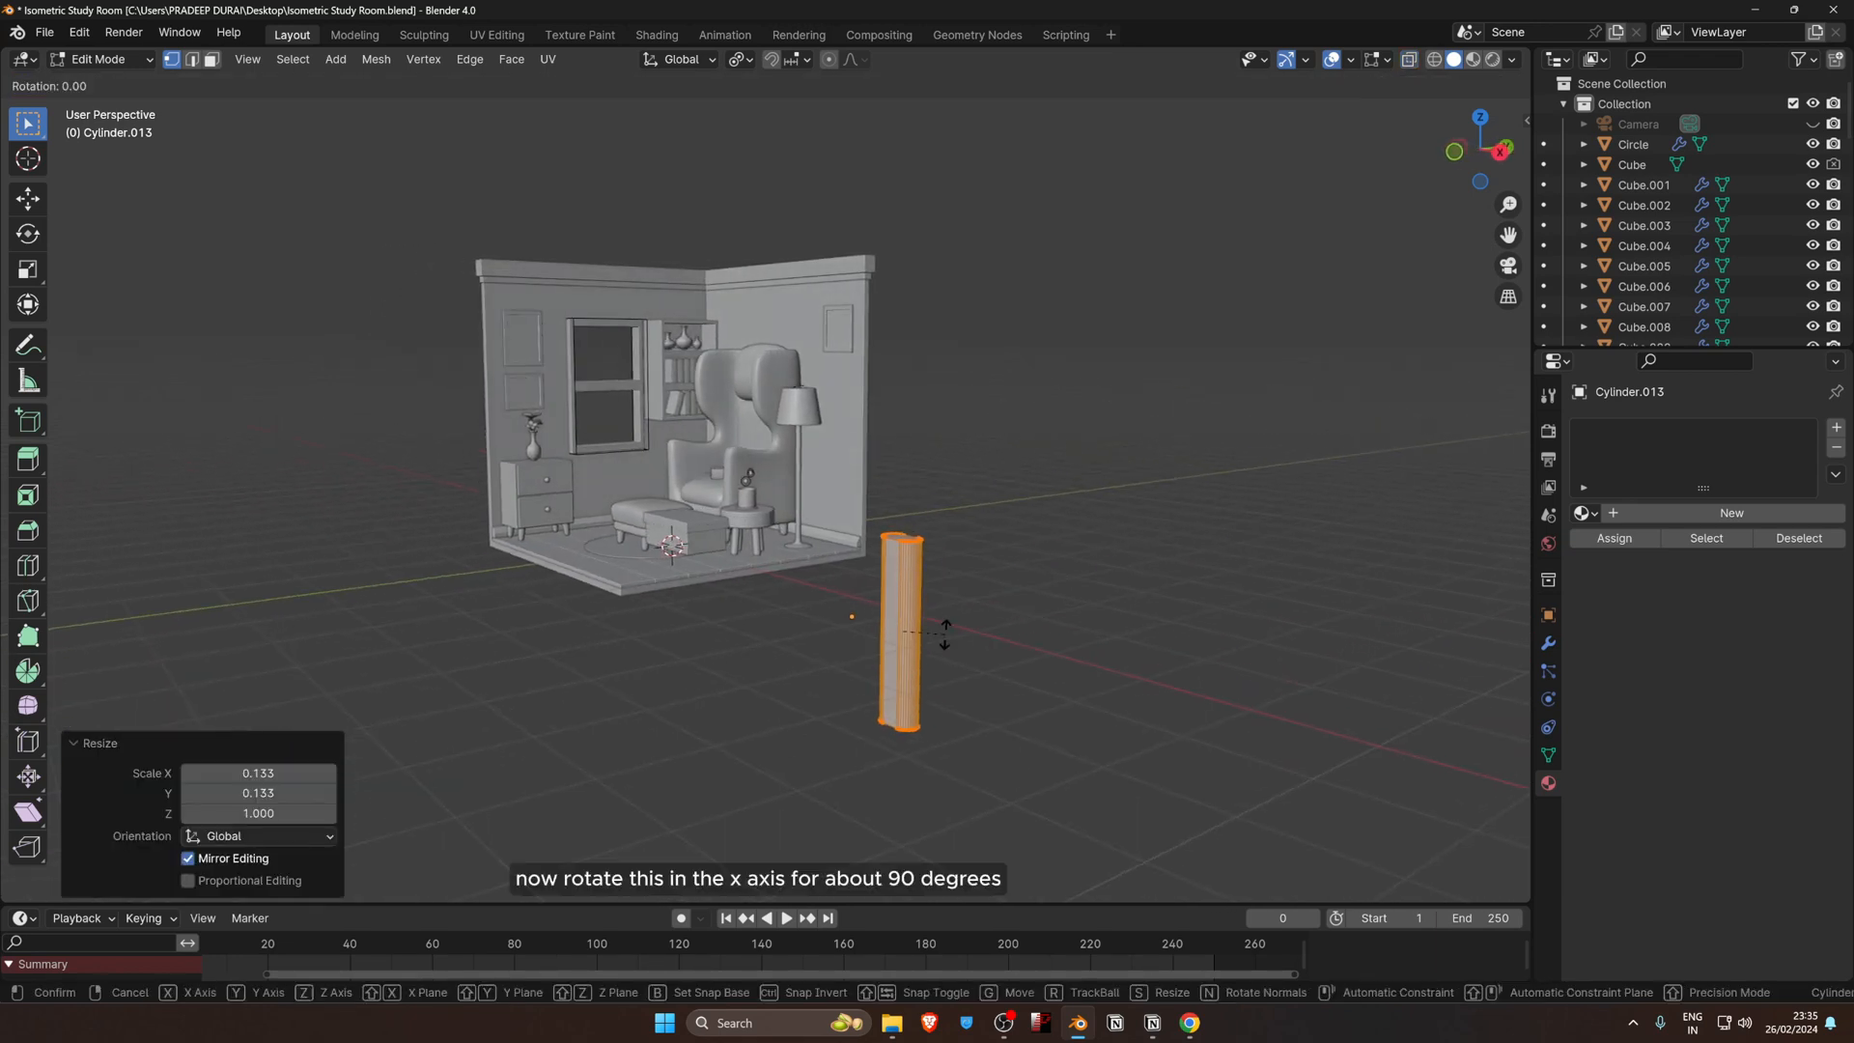
{"action": "type", "text": "x90"}
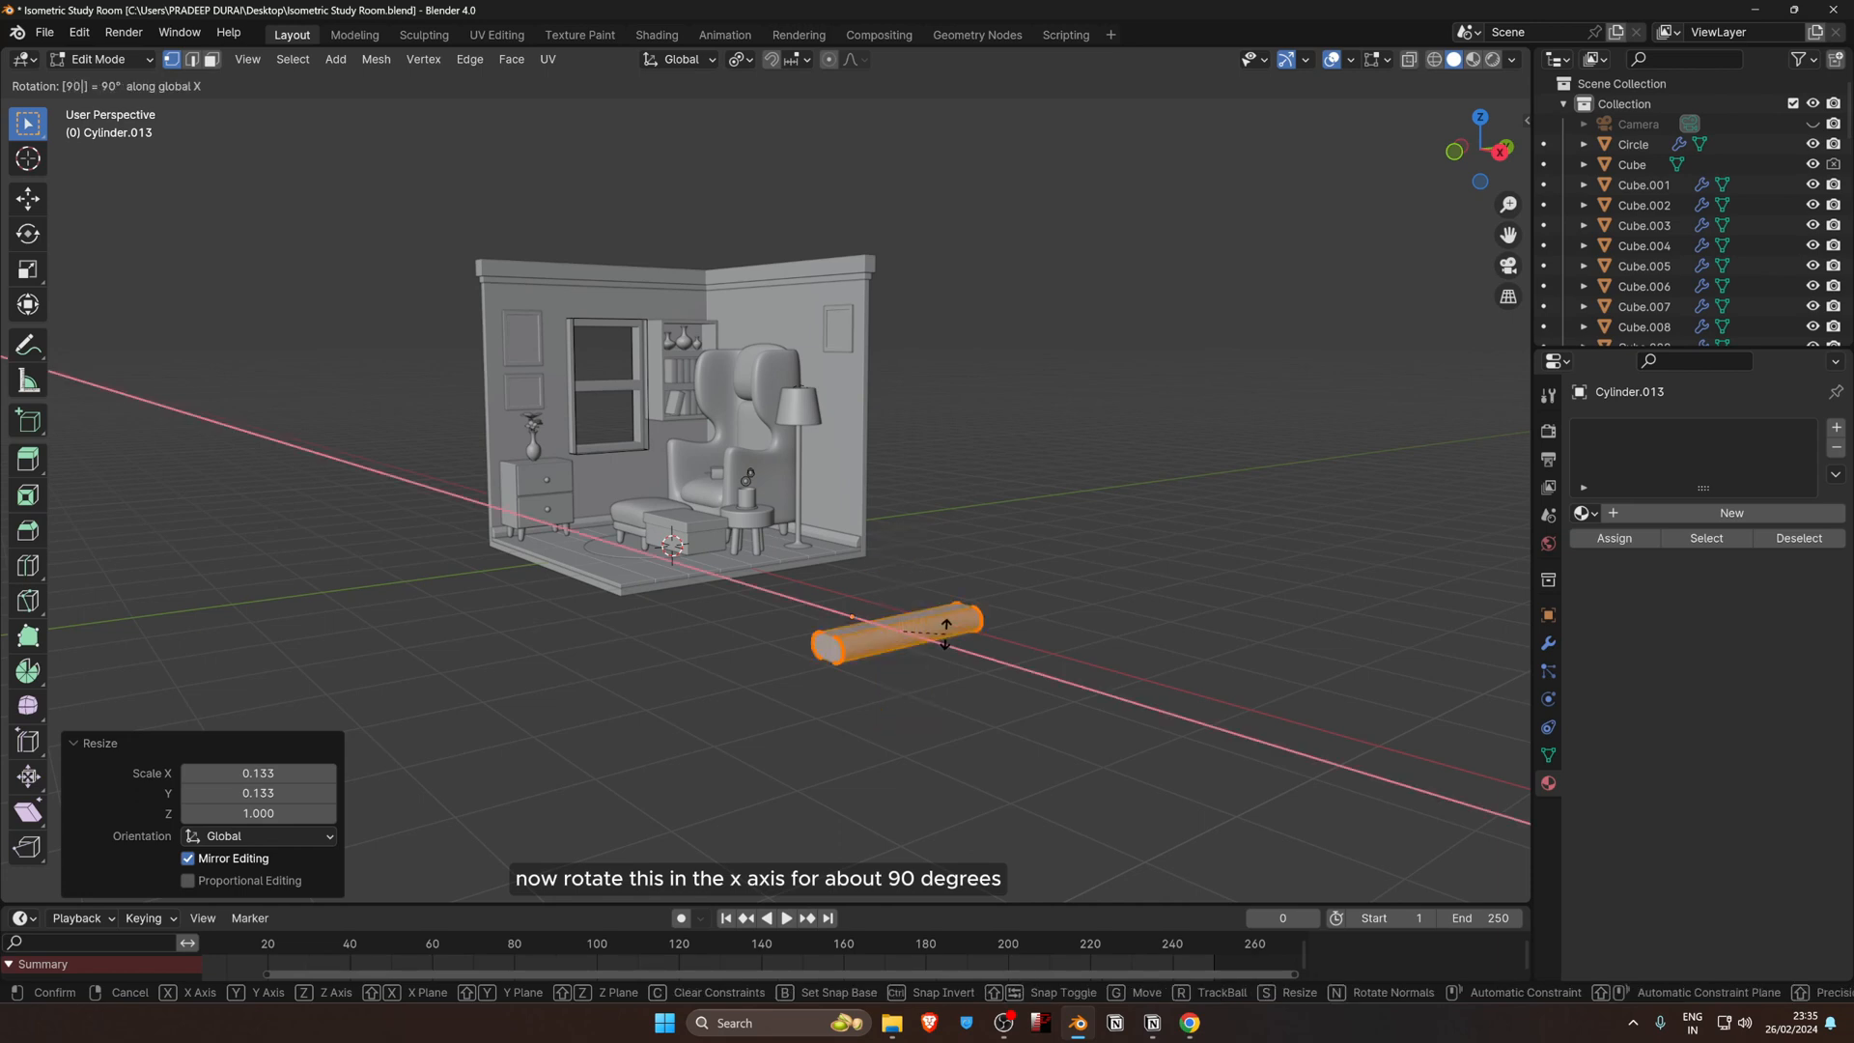
{"action": "key", "text": "Return"}
{"action": "type", "text": "rz"}
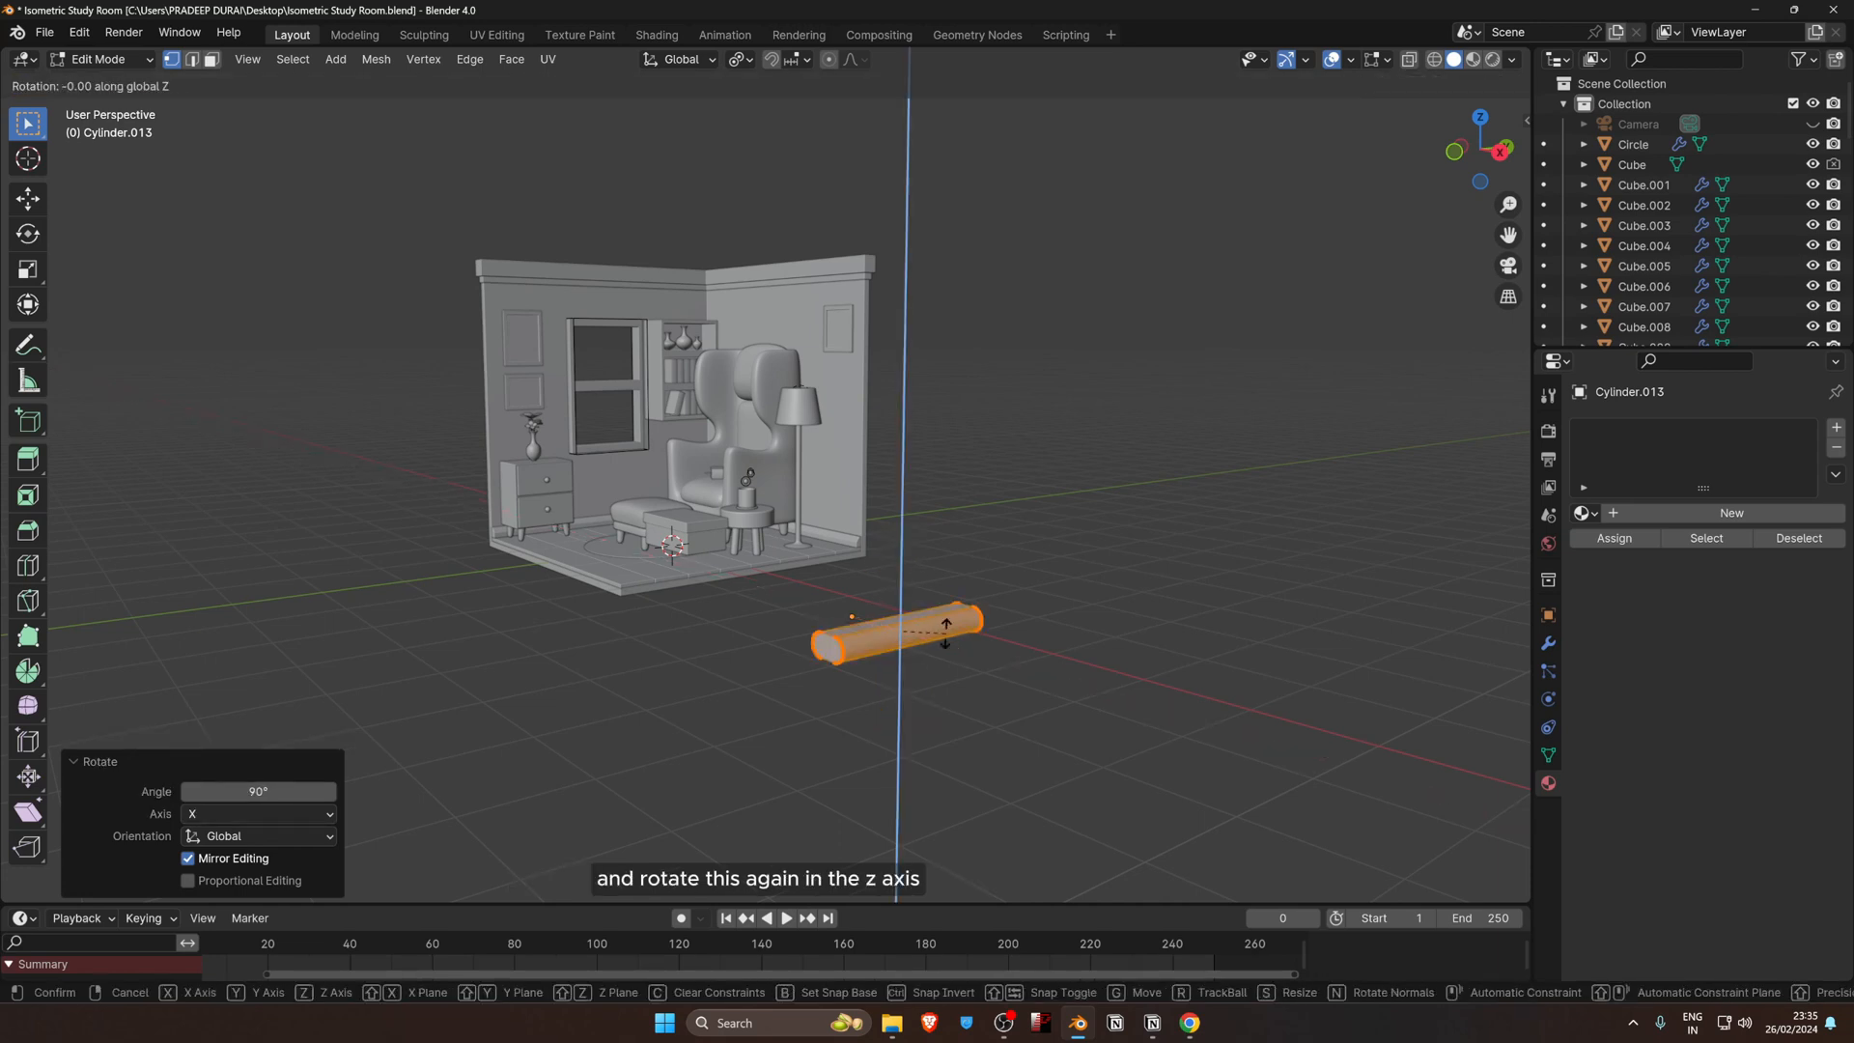
{"action": "type", "text": "90"}
{"action": "key", "text": "Return"}
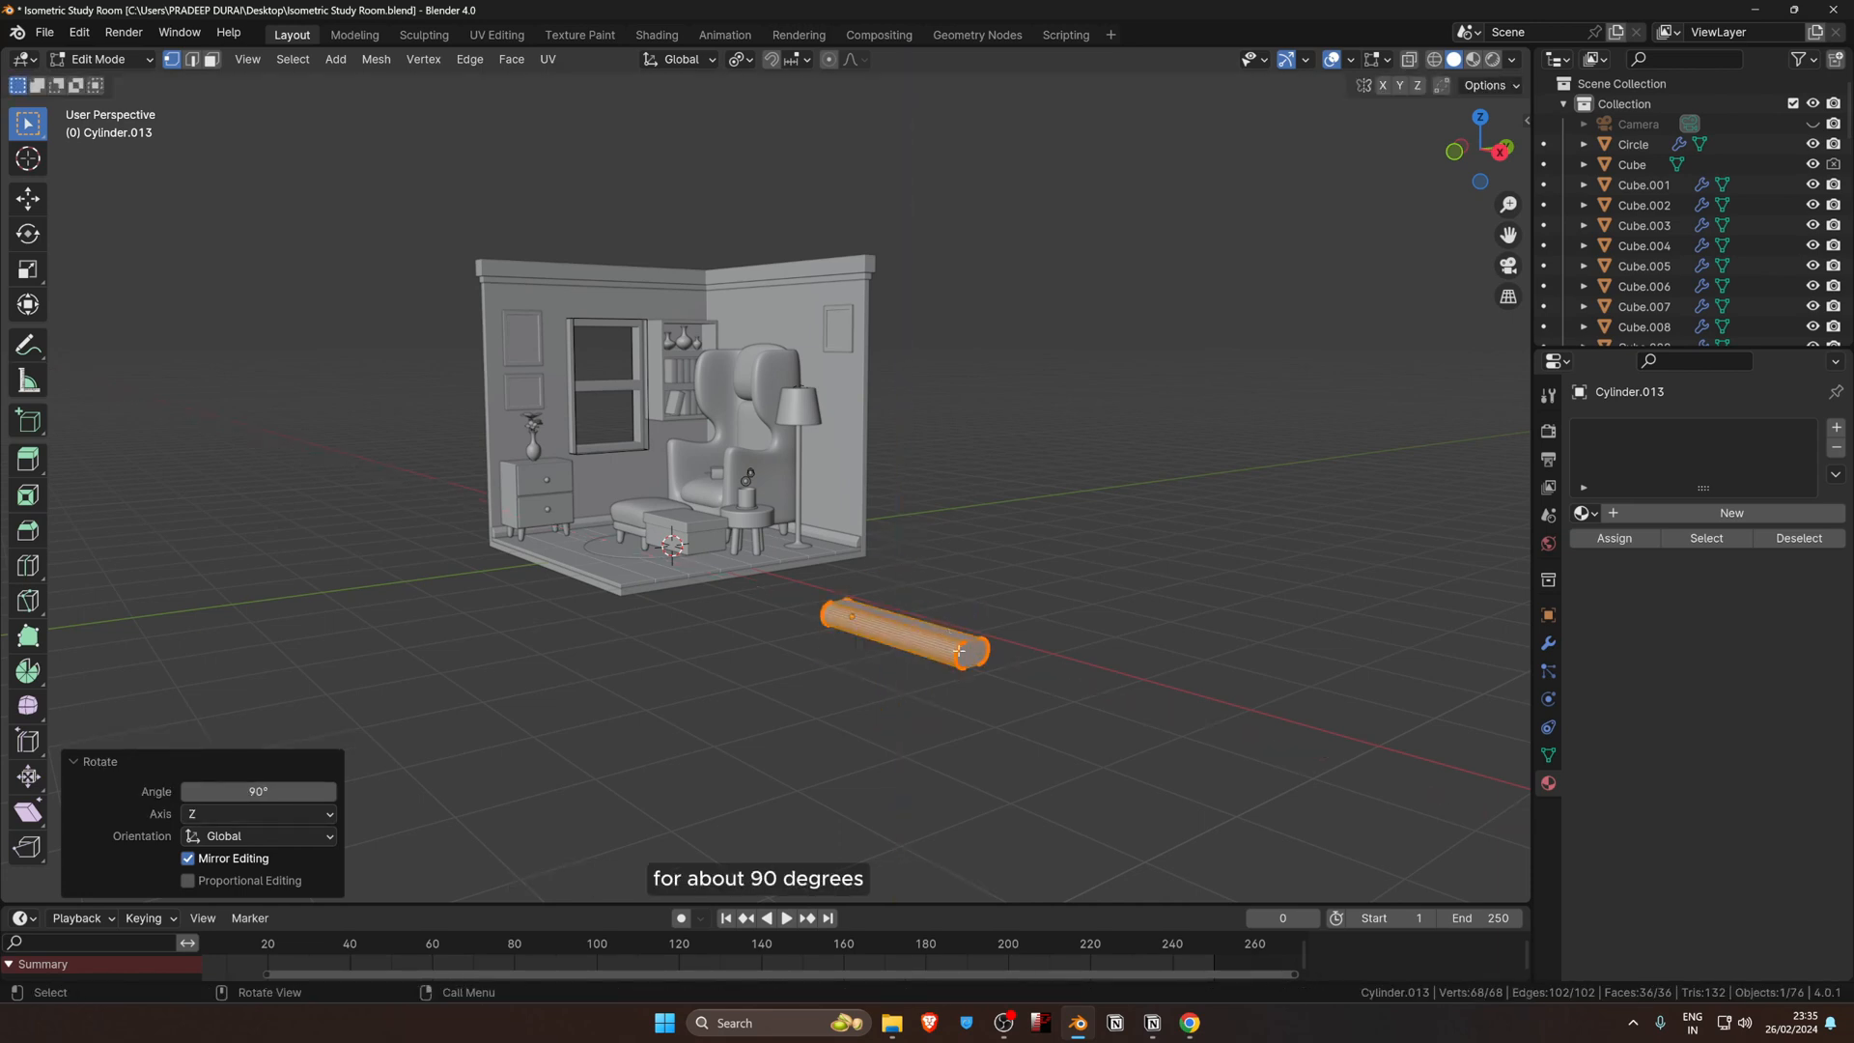
Step: In right view, scale the capsule down and move it about -0.803 m in Y and 0.733 m in Z onto the box front
{"action": "key", "text": "KP_3"}
{"action": "scroll", "coordinate": [855, 691], "scroll_direction": "up", "scroll_amount": 2}
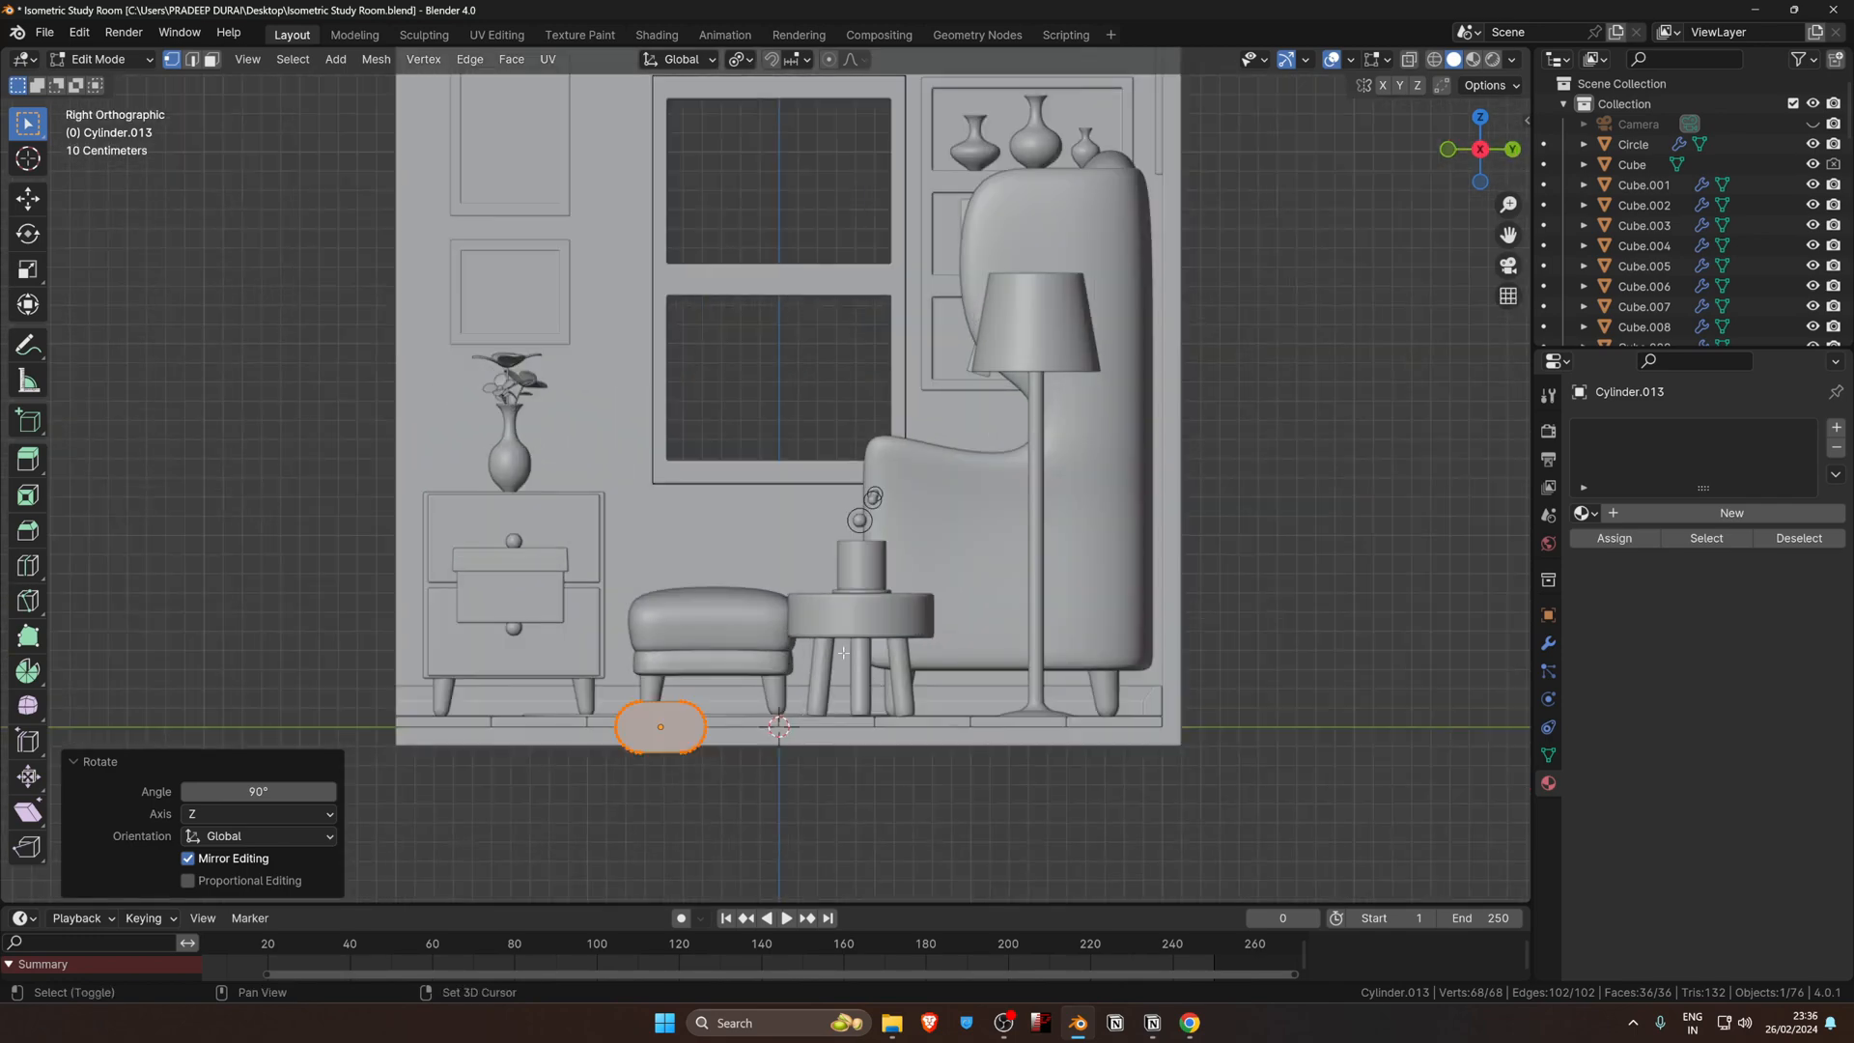
{"action": "scroll", "coordinate": [855, 691], "scroll_direction": "up", "scroll_amount": 1}
{"action": "key", "text": "s"}
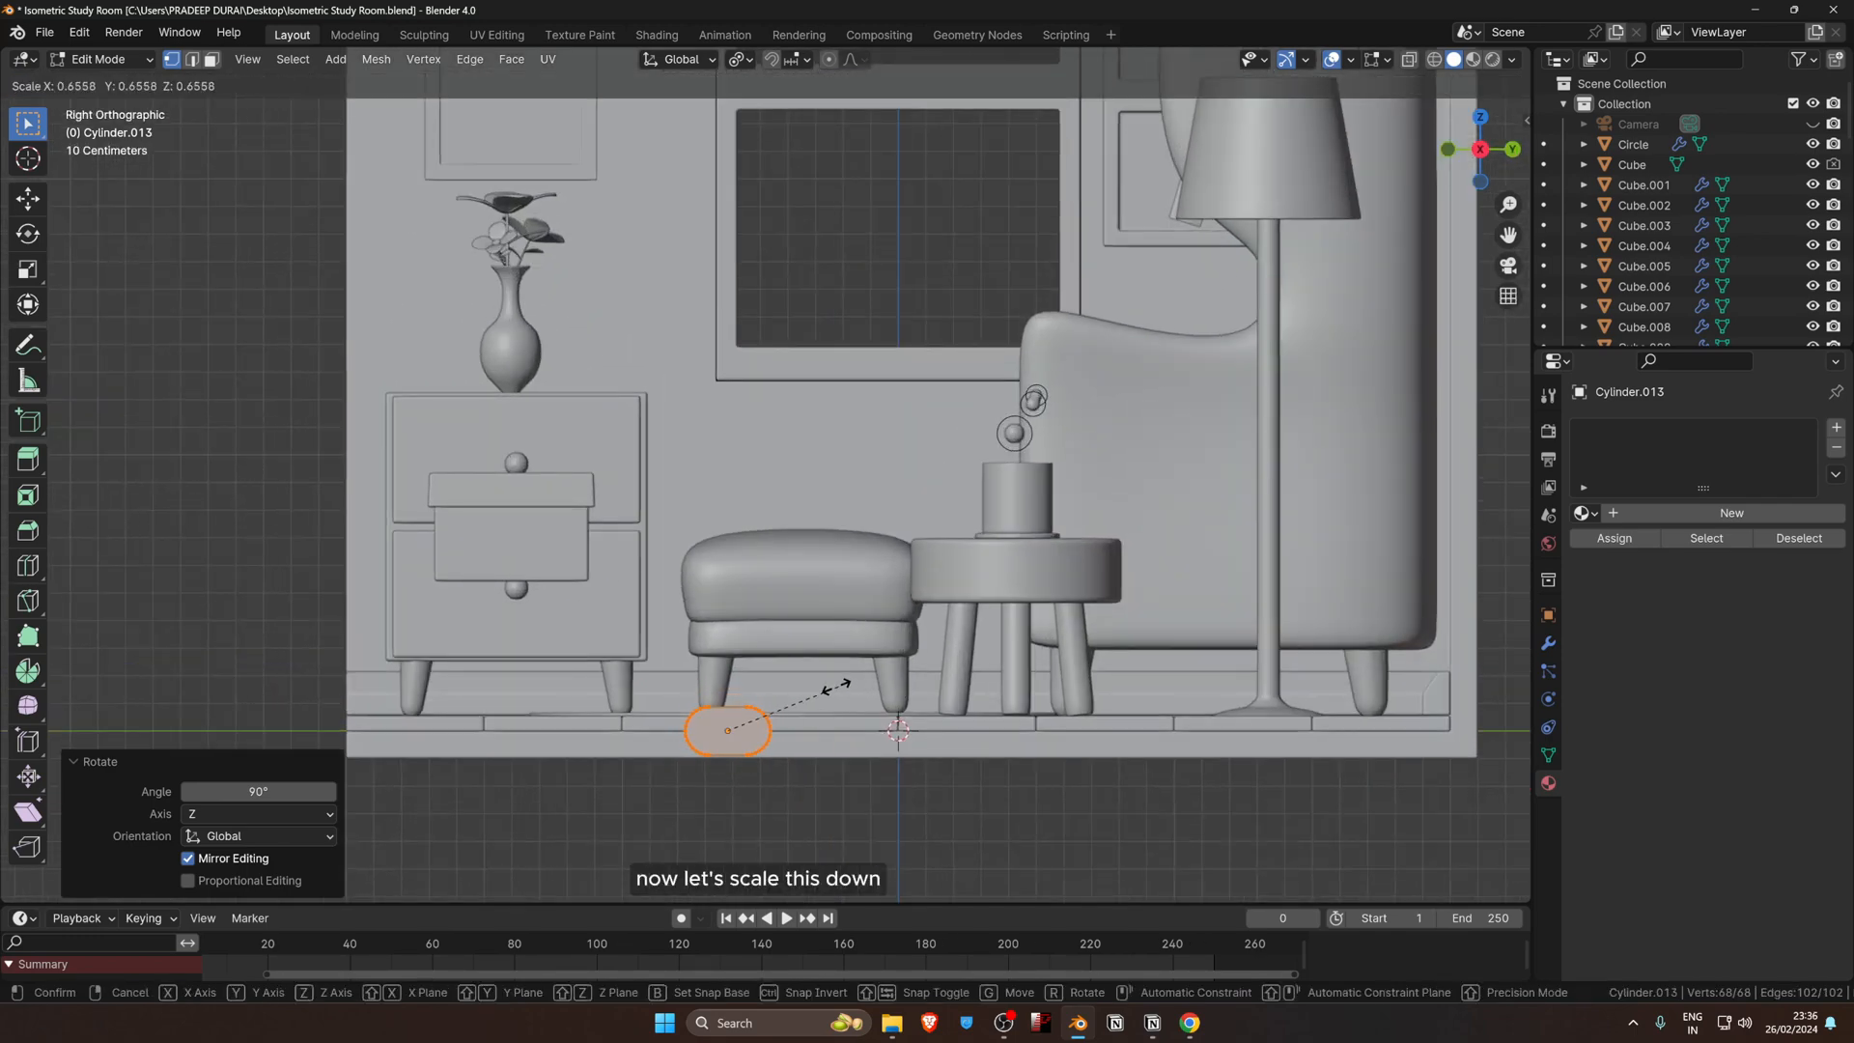
{"action": "left_click", "coordinate": [812, 693]}
{"action": "key", "text": "g"}
{"action": "left_click", "coordinate": [590, 491]}
Step: Scale the capsule to about 0.659 and move it about 0.016 m in Y and 0.025 m in Z, just below the lid
{"action": "scroll", "coordinate": [590, 494], "scroll_direction": "up", "scroll_amount": 2}
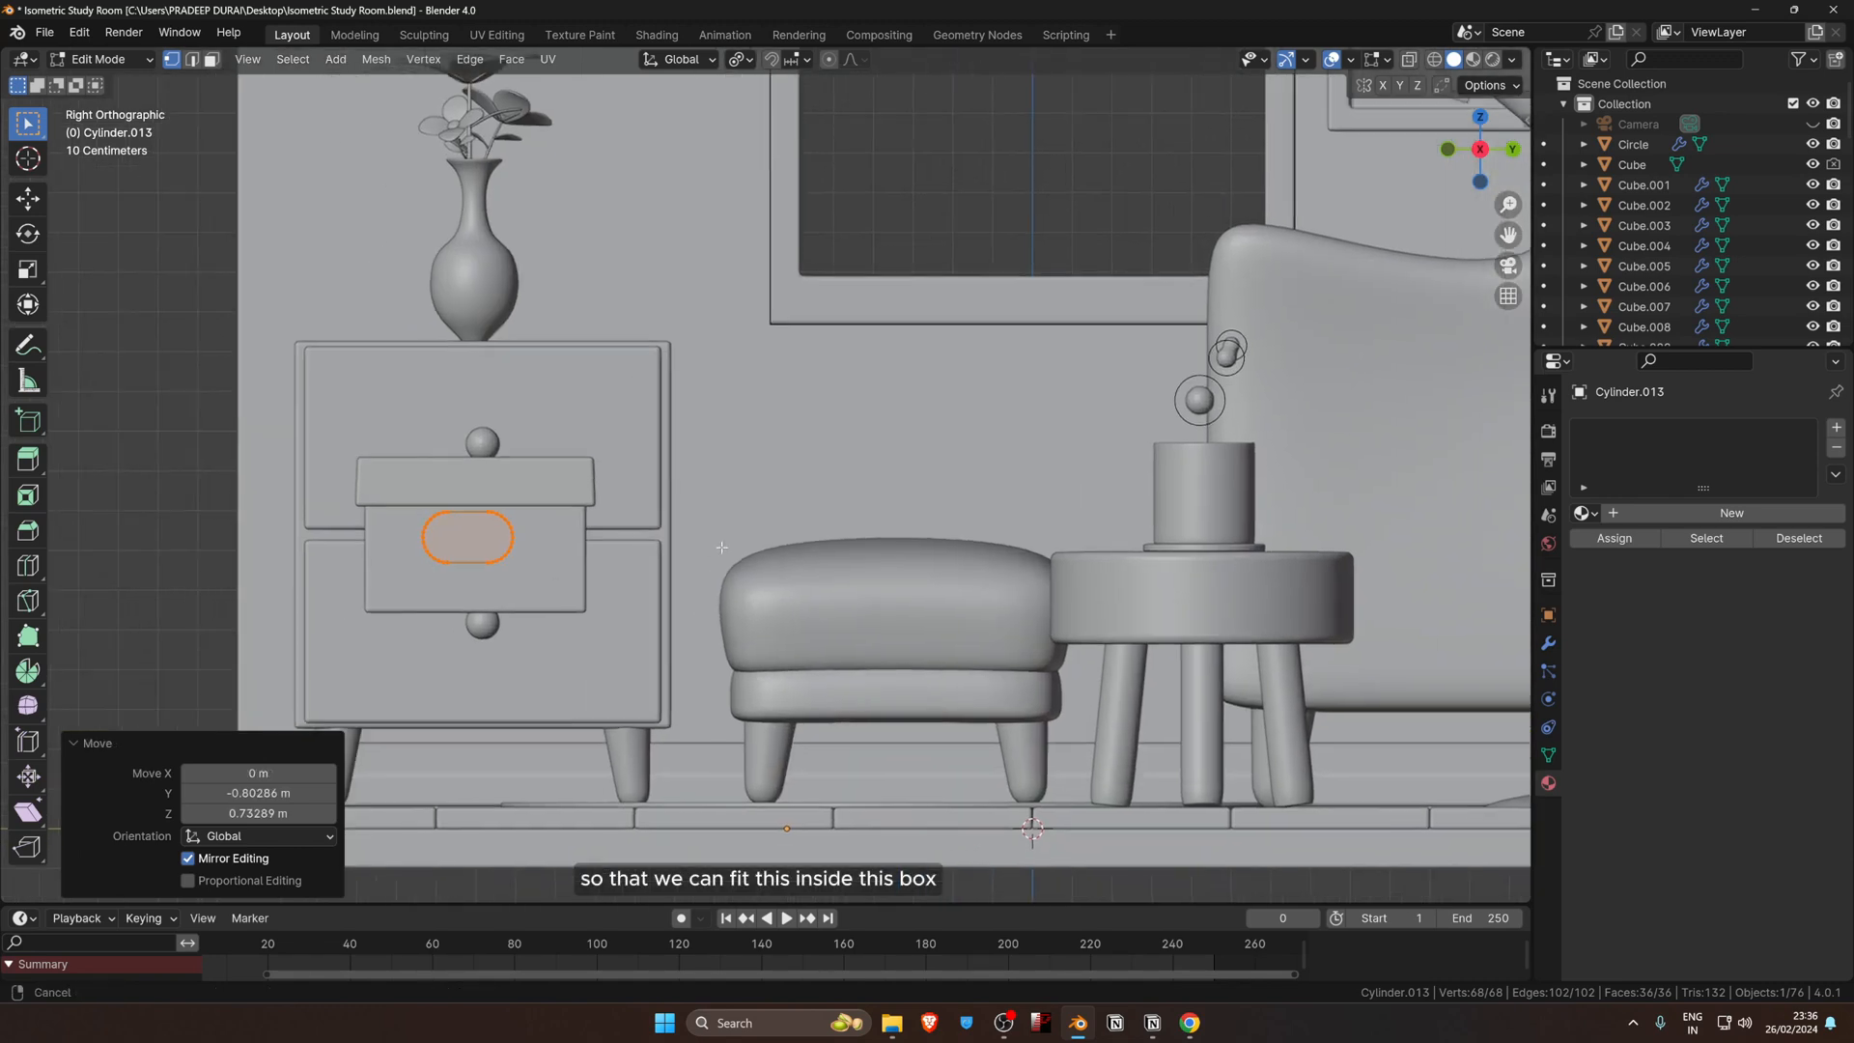
{"action": "scroll", "coordinate": [612, 574], "scroll_direction": "up", "scroll_amount": 2}
{"action": "middle_click_drag", "start_coordinate": [530, 577], "coordinate": [761, 583], "text": "shift"}
{"action": "scroll", "coordinate": [908, 678], "scroll_direction": "up", "scroll_amount": 1}
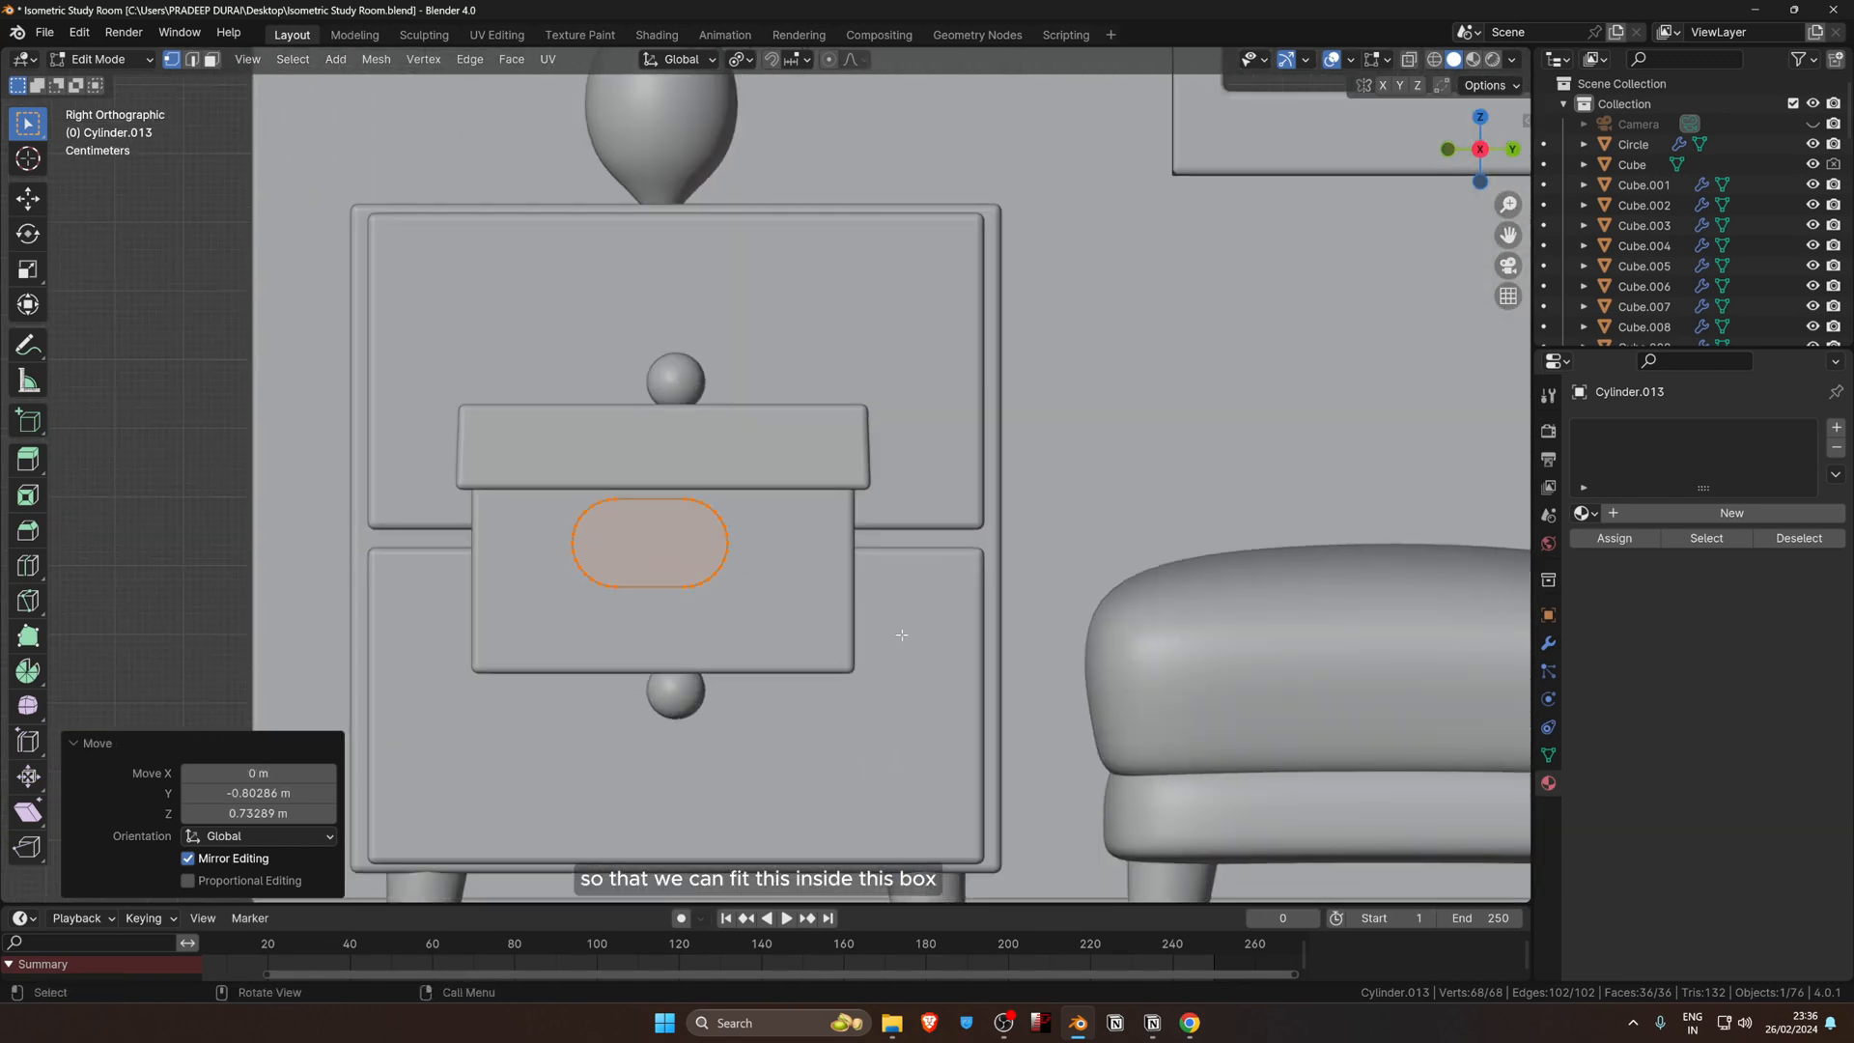
{"action": "key", "text": "s"}
{"action": "left_click", "coordinate": [826, 638]}
{"action": "key", "text": "g"}
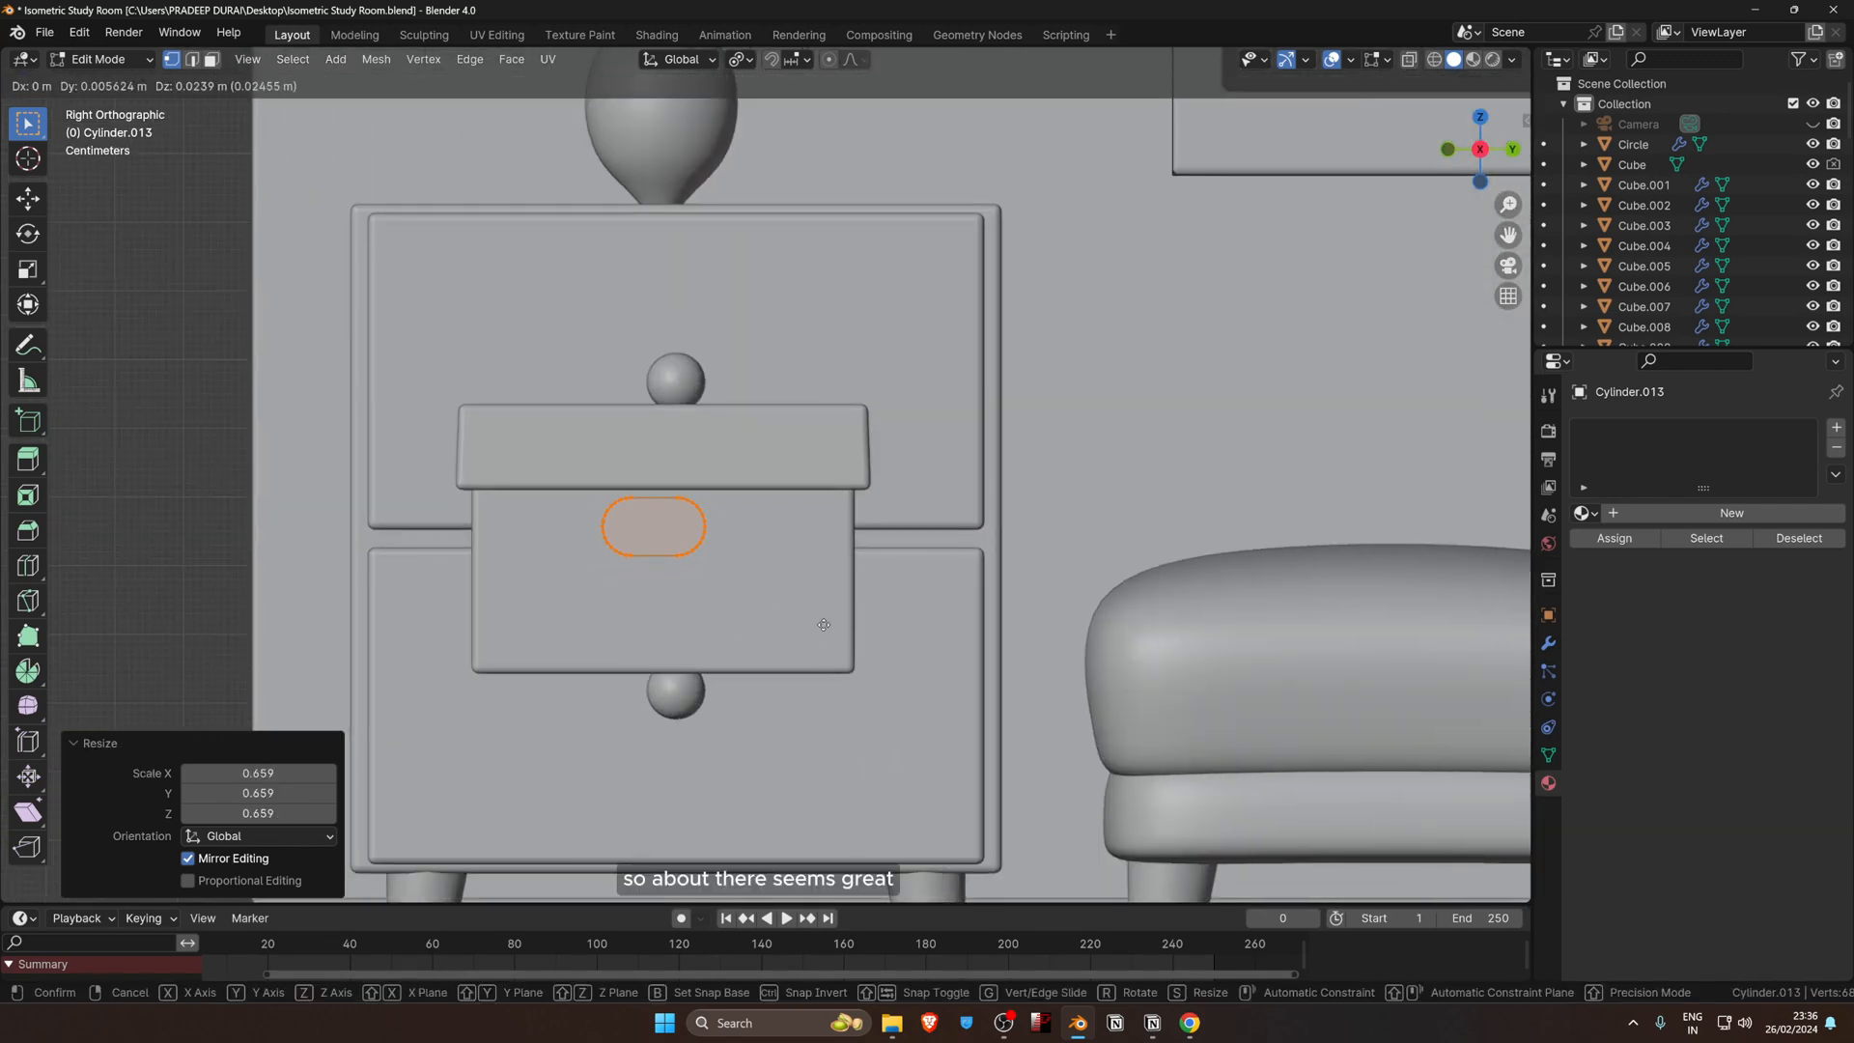
{"action": "left_click", "coordinate": [826, 627]}
Step: Move the capsule about -2.728 m along X so that it runs into the storage box
{"action": "middle_click_drag", "start_coordinate": [826, 627], "coordinate": [960, 696]}
{"action": "scroll", "coordinate": [960, 696], "scroll_direction": "down", "scroll_amount": 4}
{"action": "key", "text": "g"}
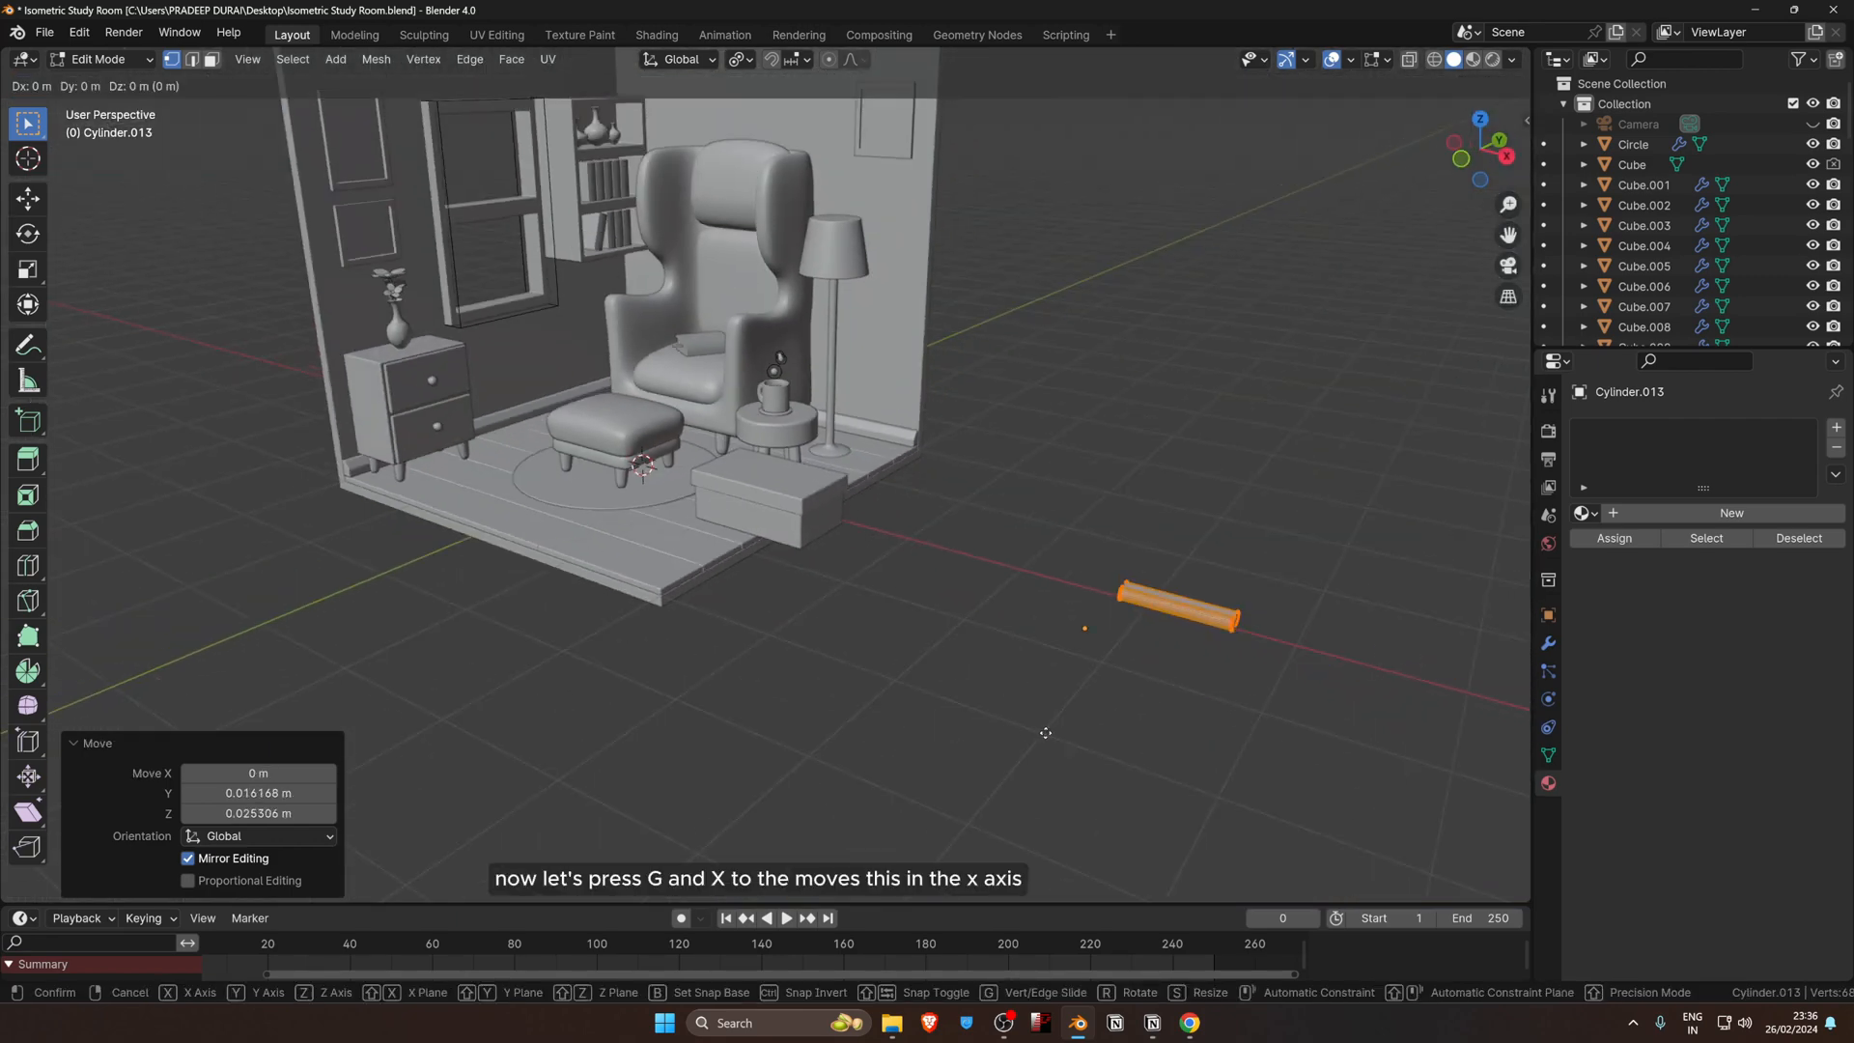
{"action": "key", "text": "x"}
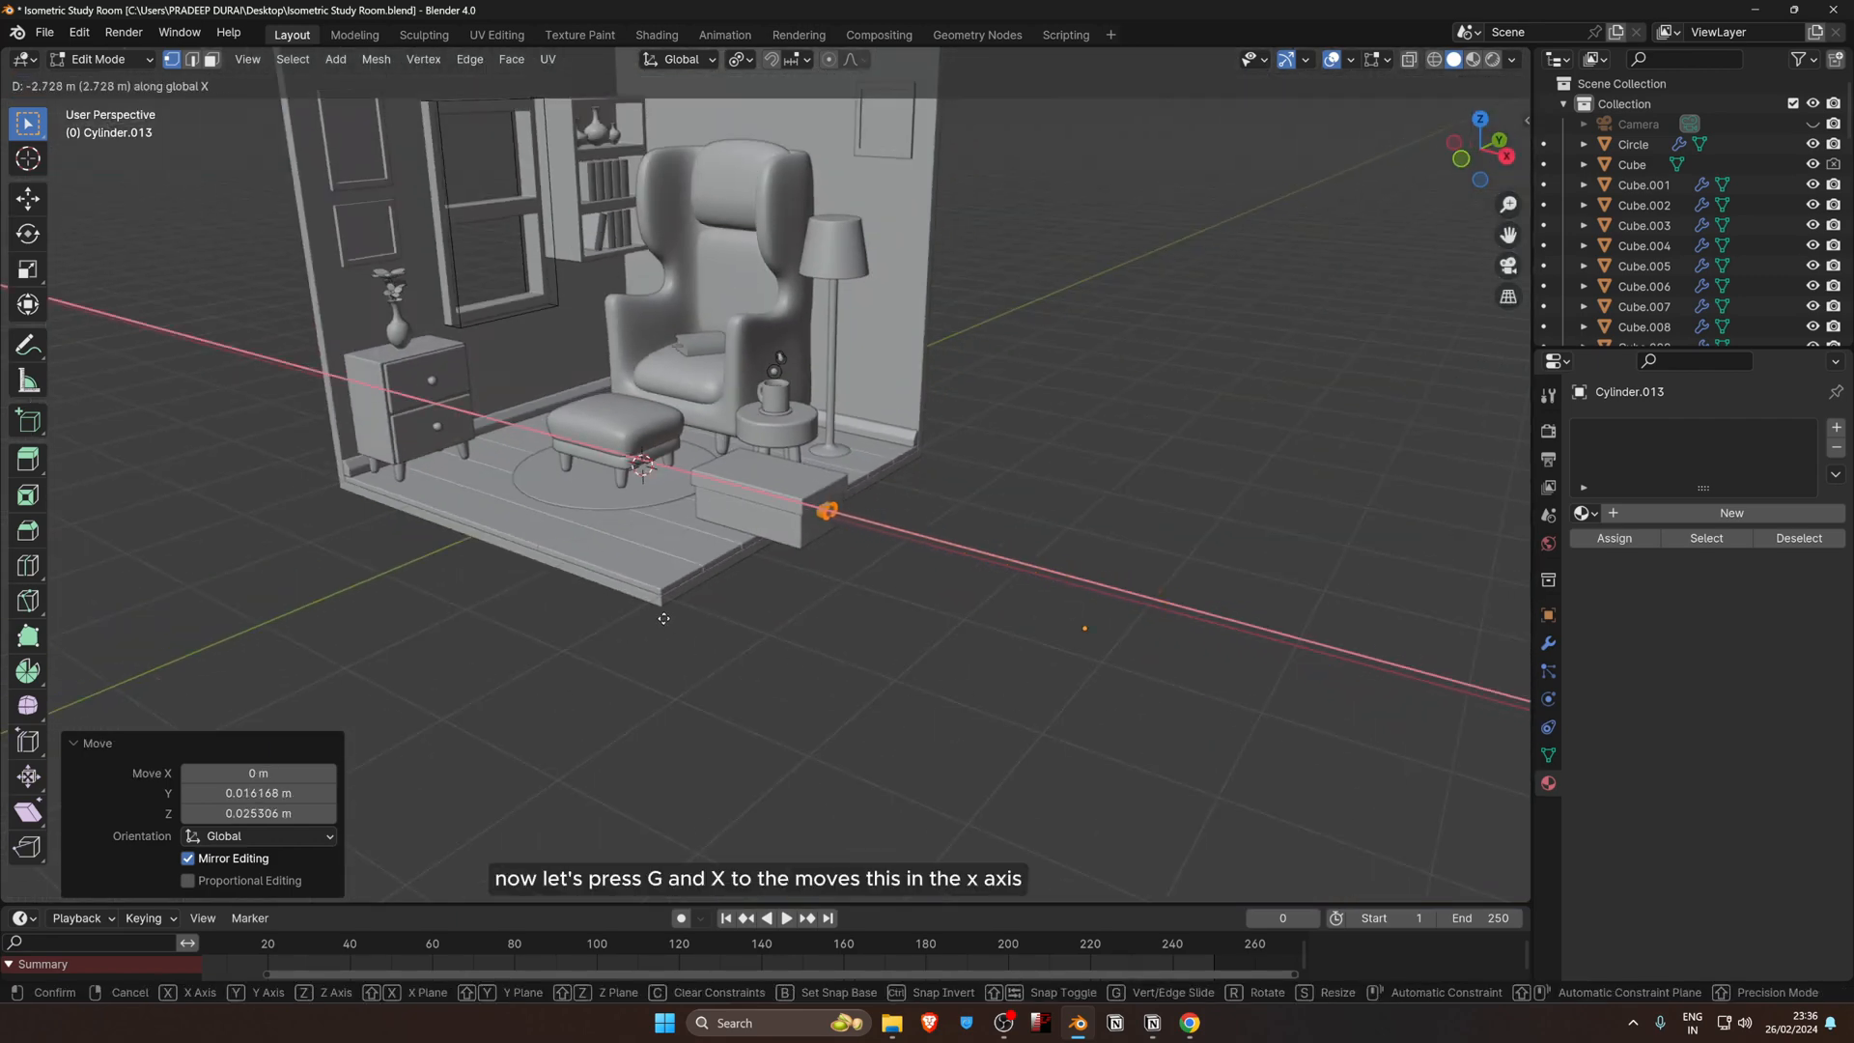
{"action": "left_click", "coordinate": [663, 618]}
Step: Stretch the capsule by about 1.538 along X and move it about -0.266 m along X through the box
{"action": "scroll", "coordinate": [744, 633], "scroll_direction": "up", "scroll_amount": 3}
{"action": "middle_click_drag", "start_coordinate": [745, 633], "coordinate": [827, 623]}
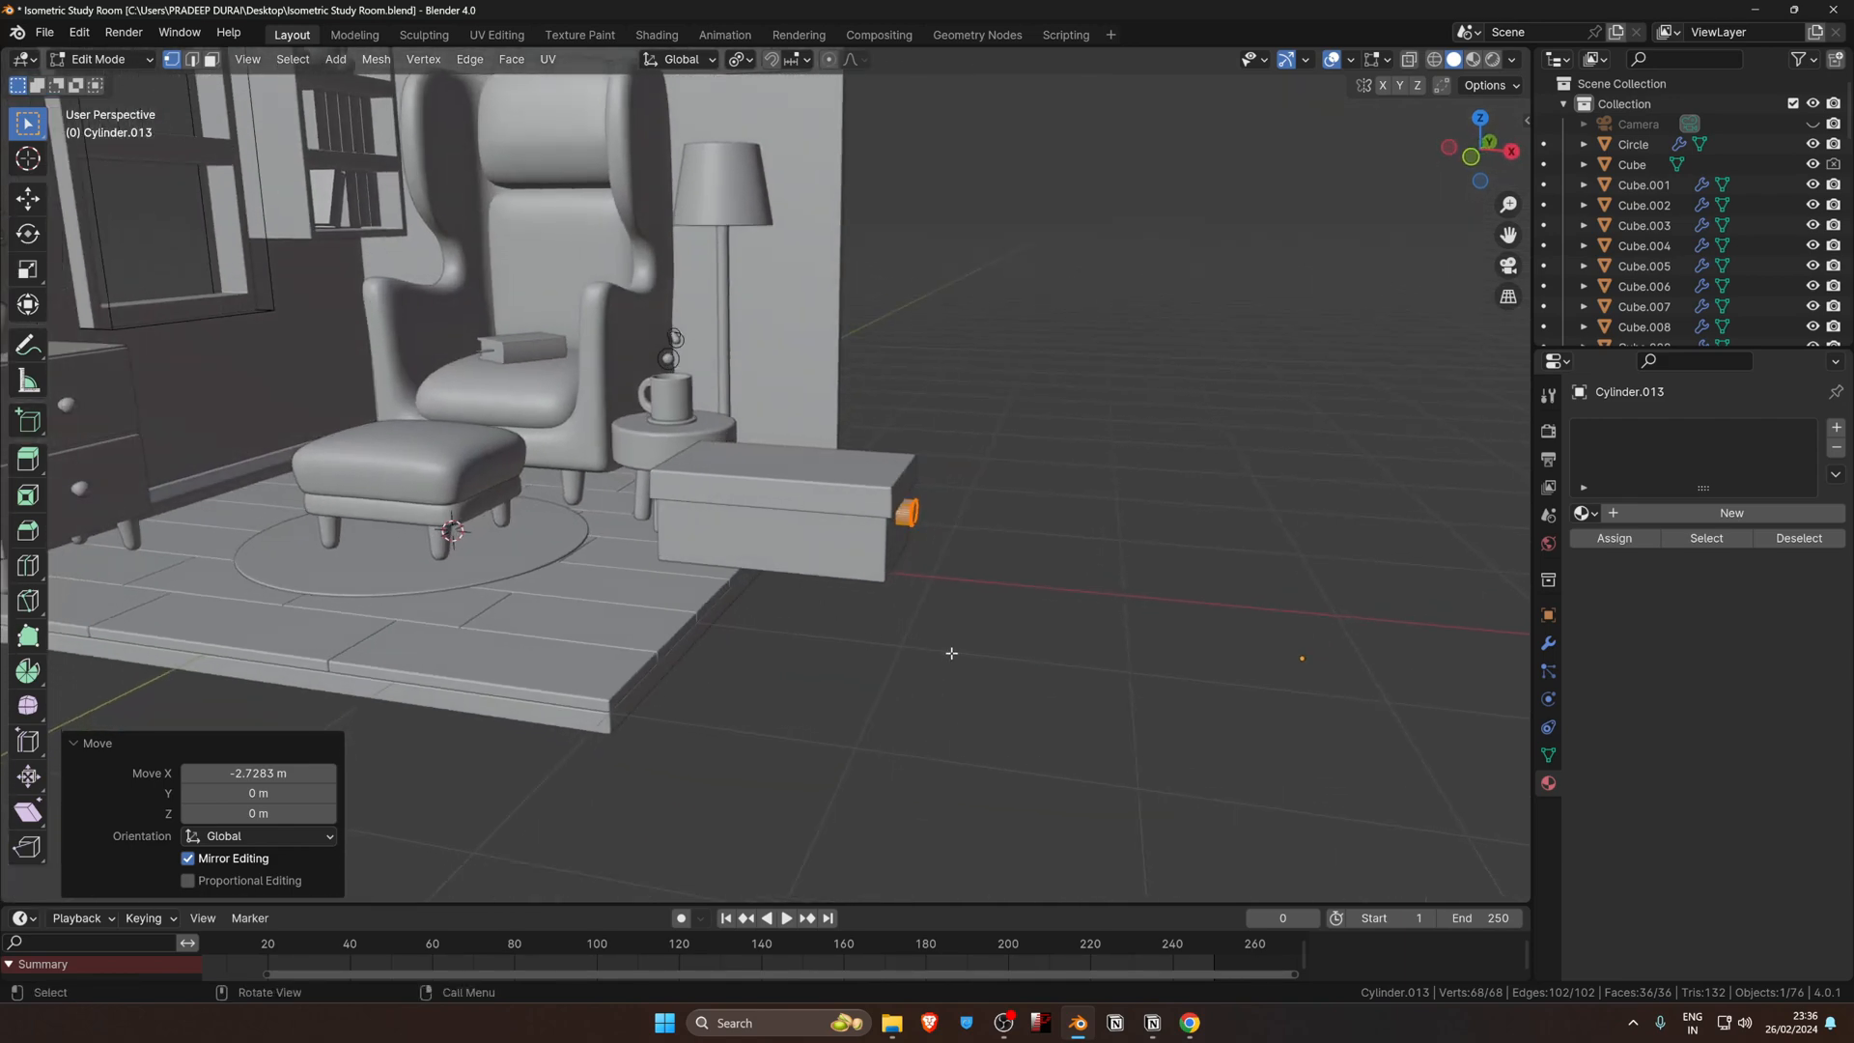
{"action": "key", "text": "s"}
{"action": "key", "text": "x"}
{"action": "left_click", "coordinate": [984, 705]}
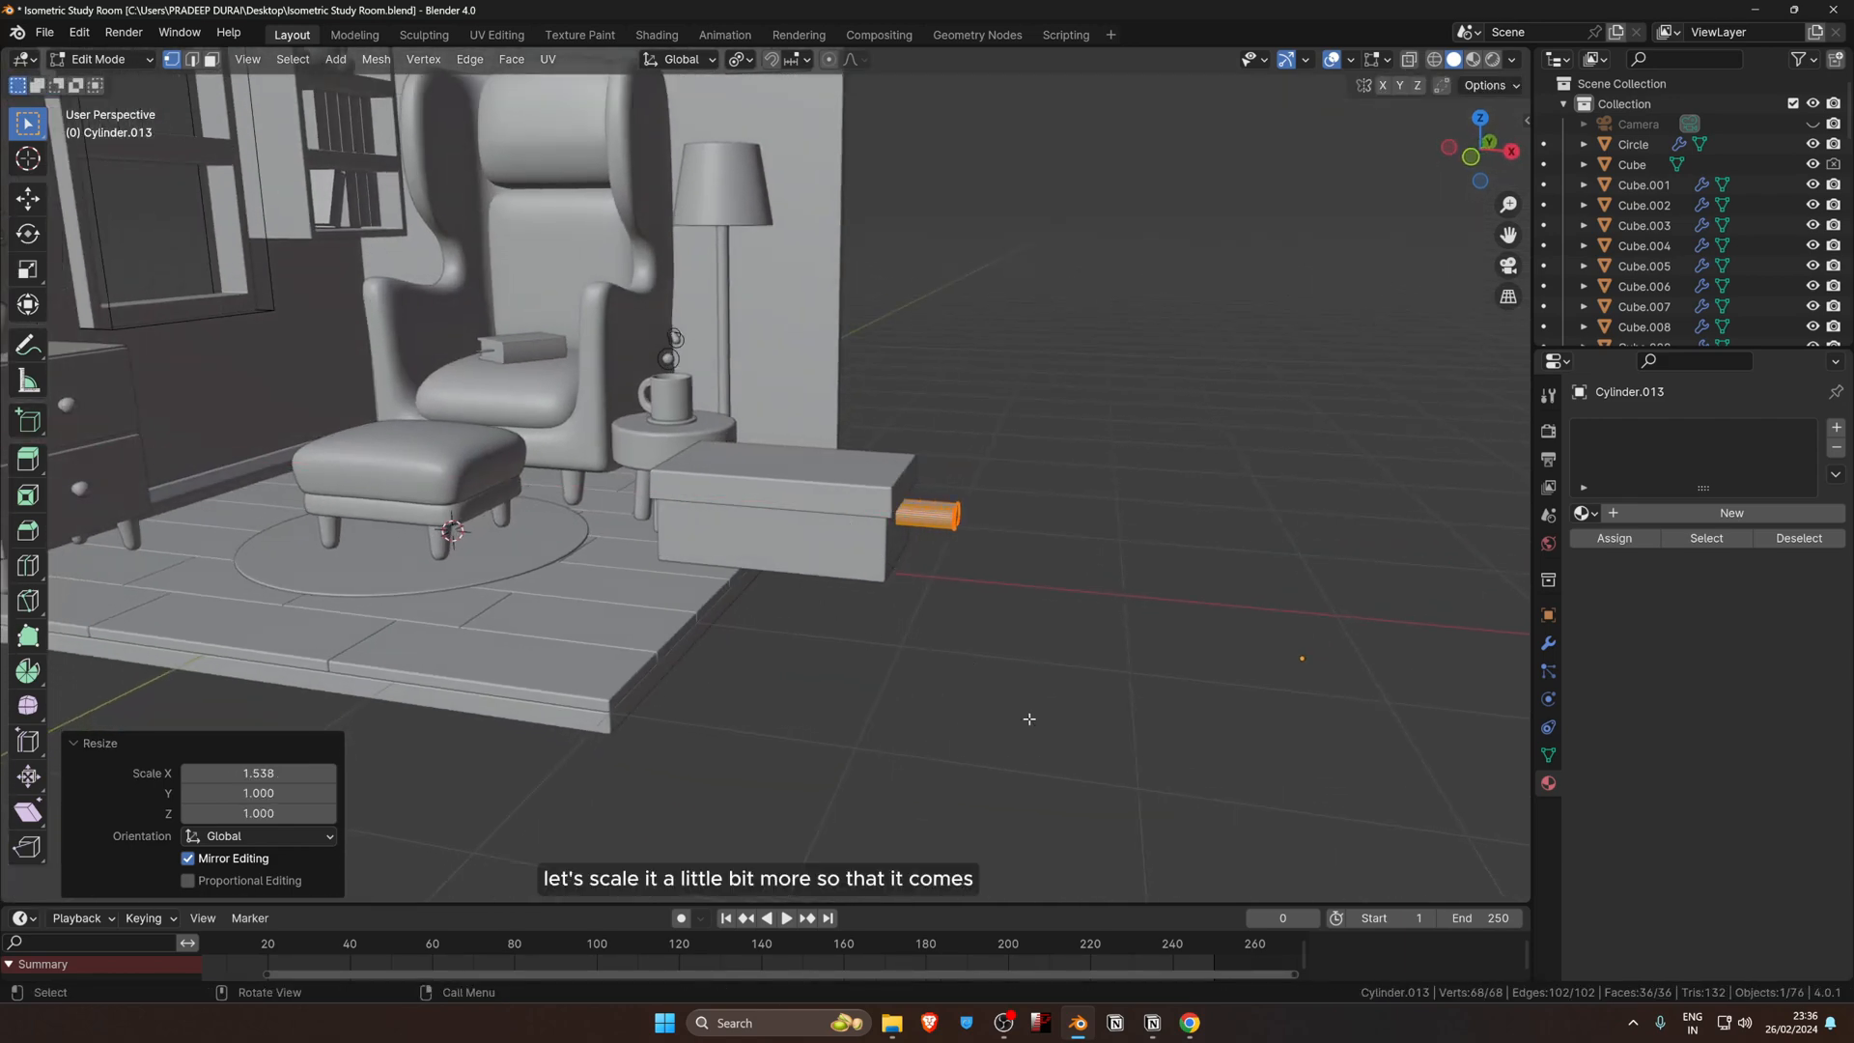
{"action": "middle_click_drag", "start_coordinate": [984, 705], "coordinate": [1148, 864]}
{"action": "key", "text": "g"}
{"action": "key", "text": "x"}
{"action": "left_click", "coordinate": [1055, 705]}
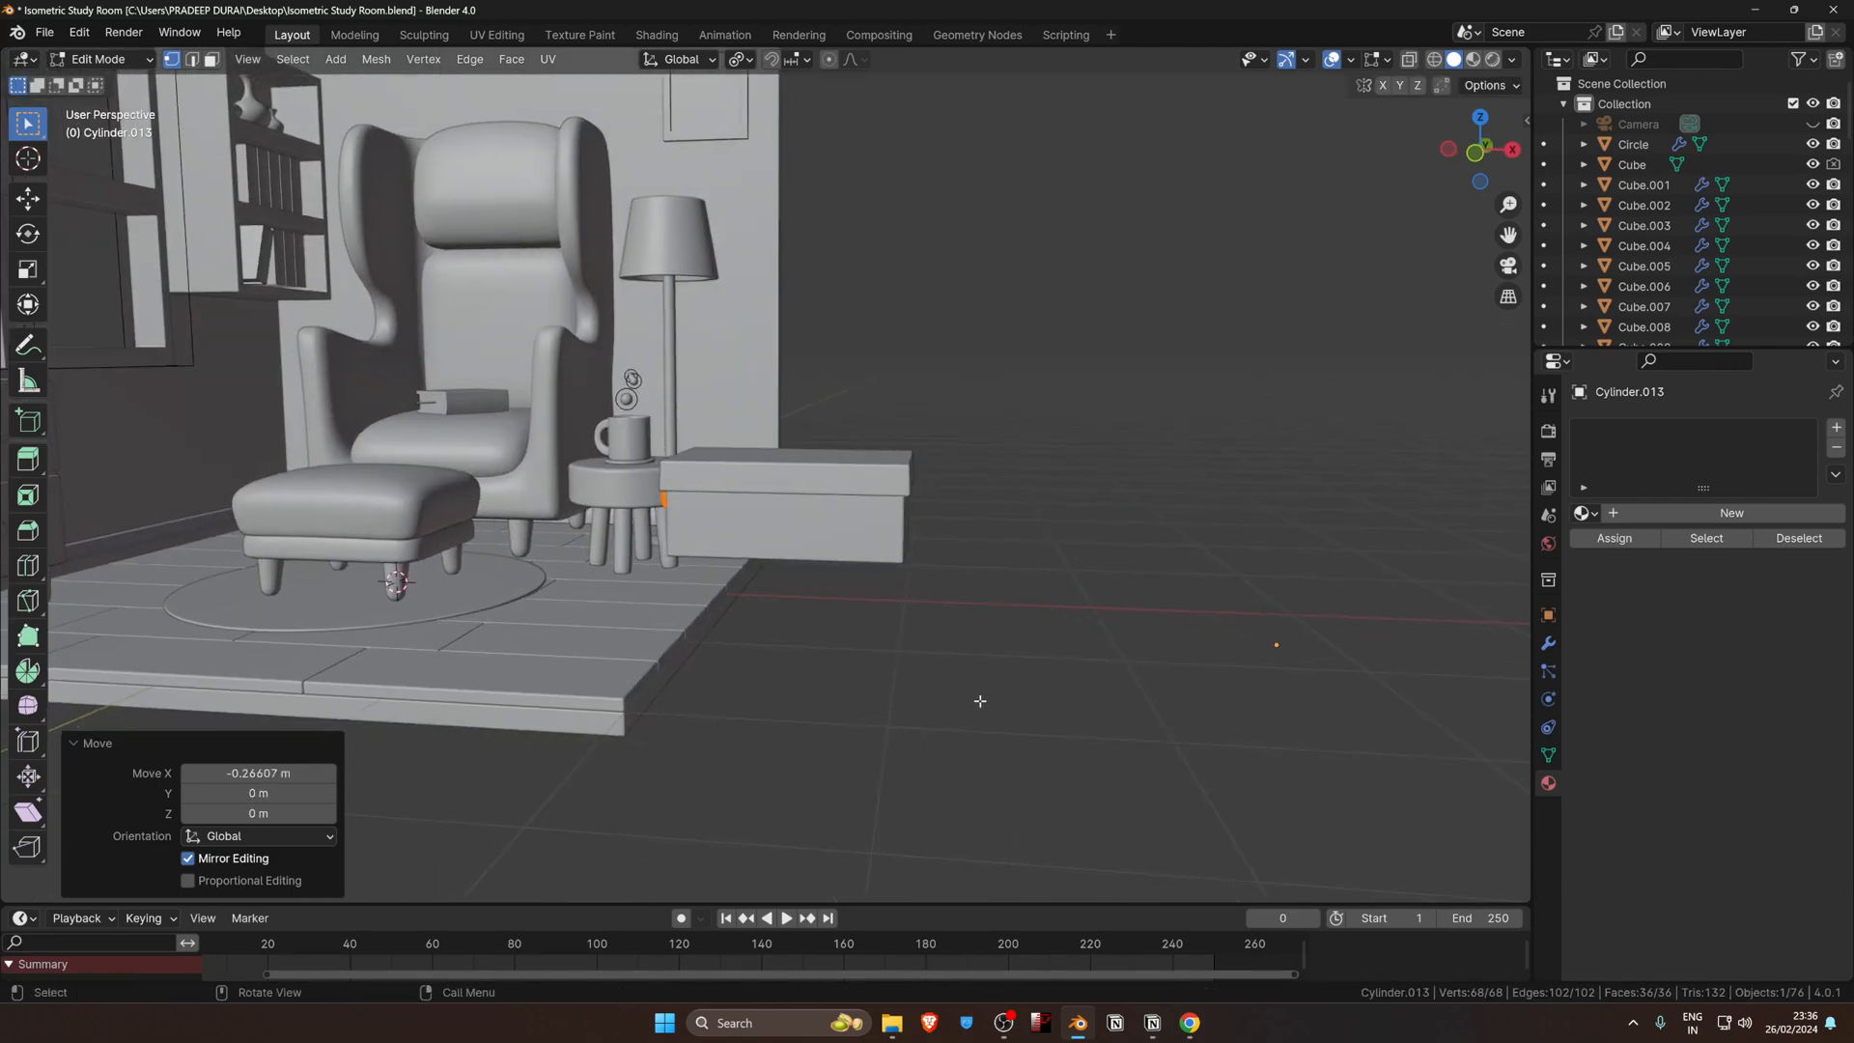
Step: Lengthen the capsule further along X and shift it along X so it sticks out of both ends of the box
{"action": "key", "text": "s"}
{"action": "key", "text": "x"}
{"action": "left_click", "coordinate": [1153, 872]}
{"action": "key", "text": "g"}
{"action": "key", "text": "x"}
{"action": "left_click", "coordinate": [1164, 873]}
Step: Return to Object Mode and set the capsule's origin to its geometry
{"action": "mouse_move", "coordinate": [1120, 710]}
{"action": "middle_mouse_down"}
{"action": "mouse_move", "coordinate": [1183, 700]}
{"action": "mouse_move", "coordinate": [1101, 700]}
{"action": "middle_mouse_up"}
{"action": "key", "text": "Tab"}
{"action": "right_click", "coordinate": [975, 544]}
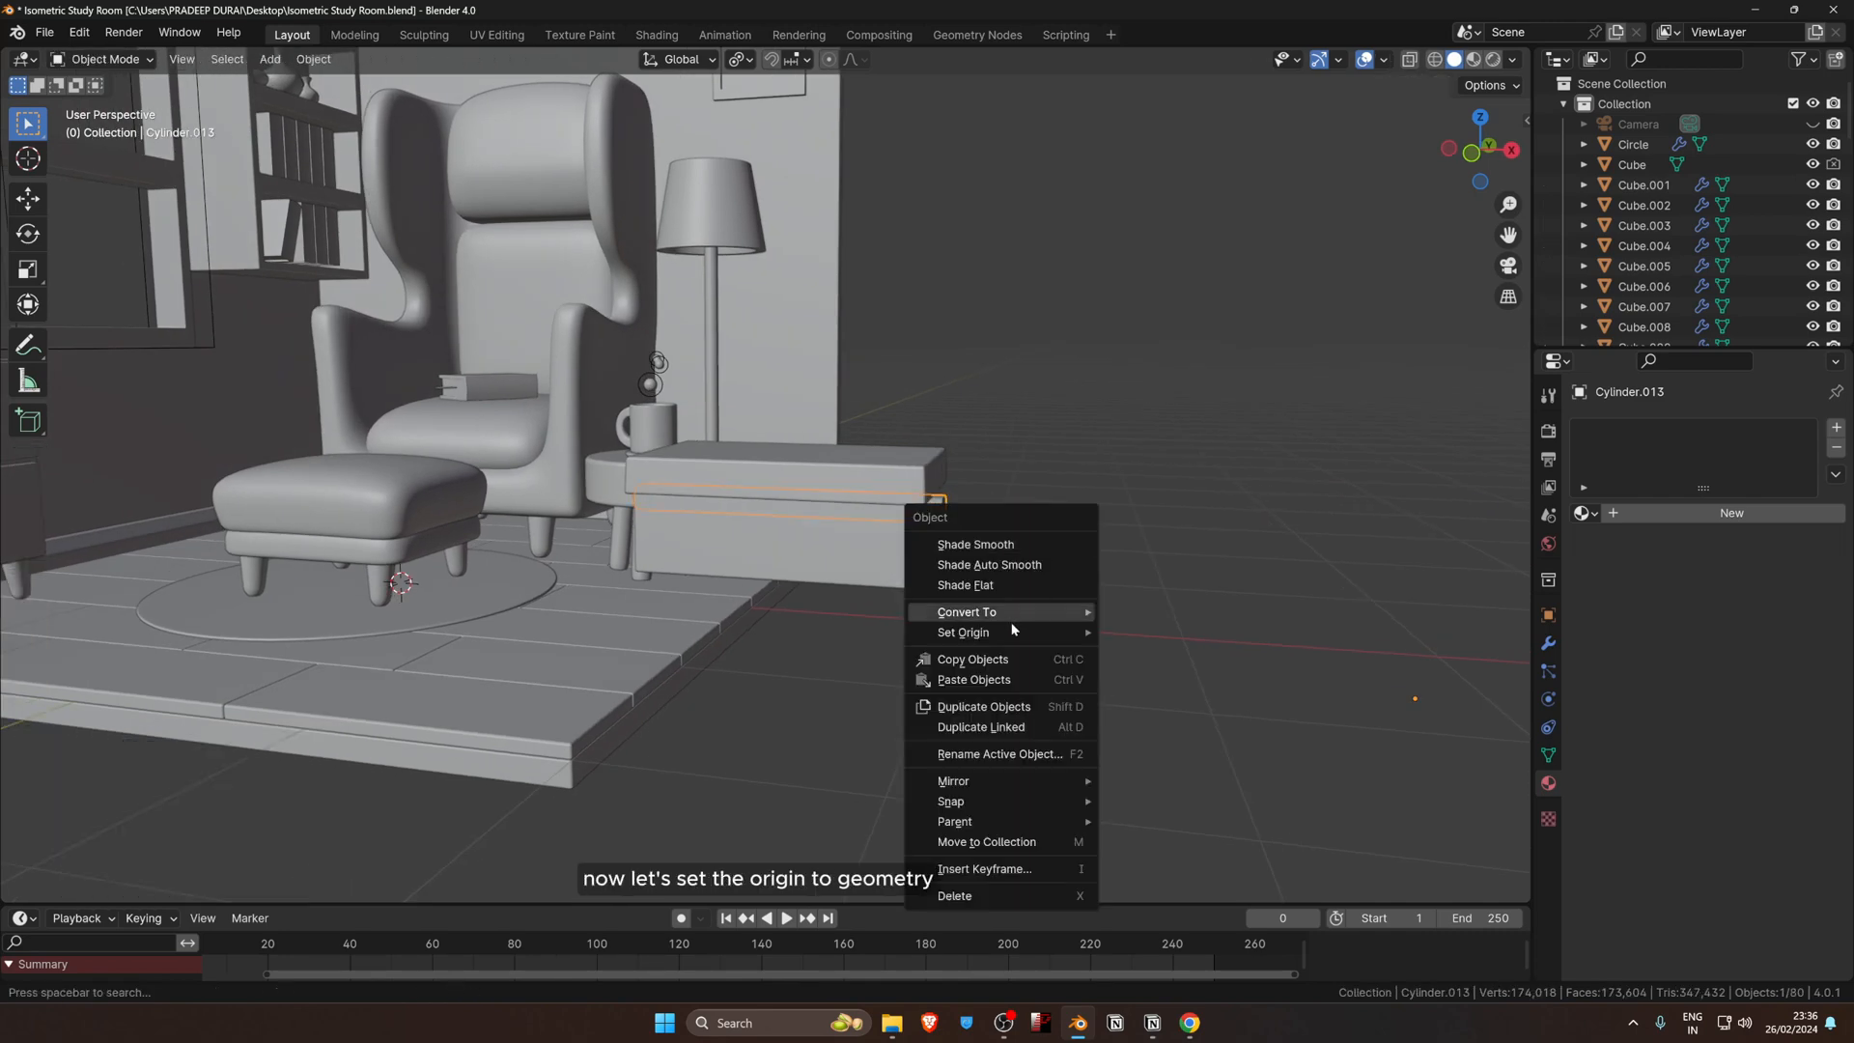
{"action": "mouse_move", "coordinate": [966, 633]}
{"action": "left_click", "coordinate": [1174, 654]}
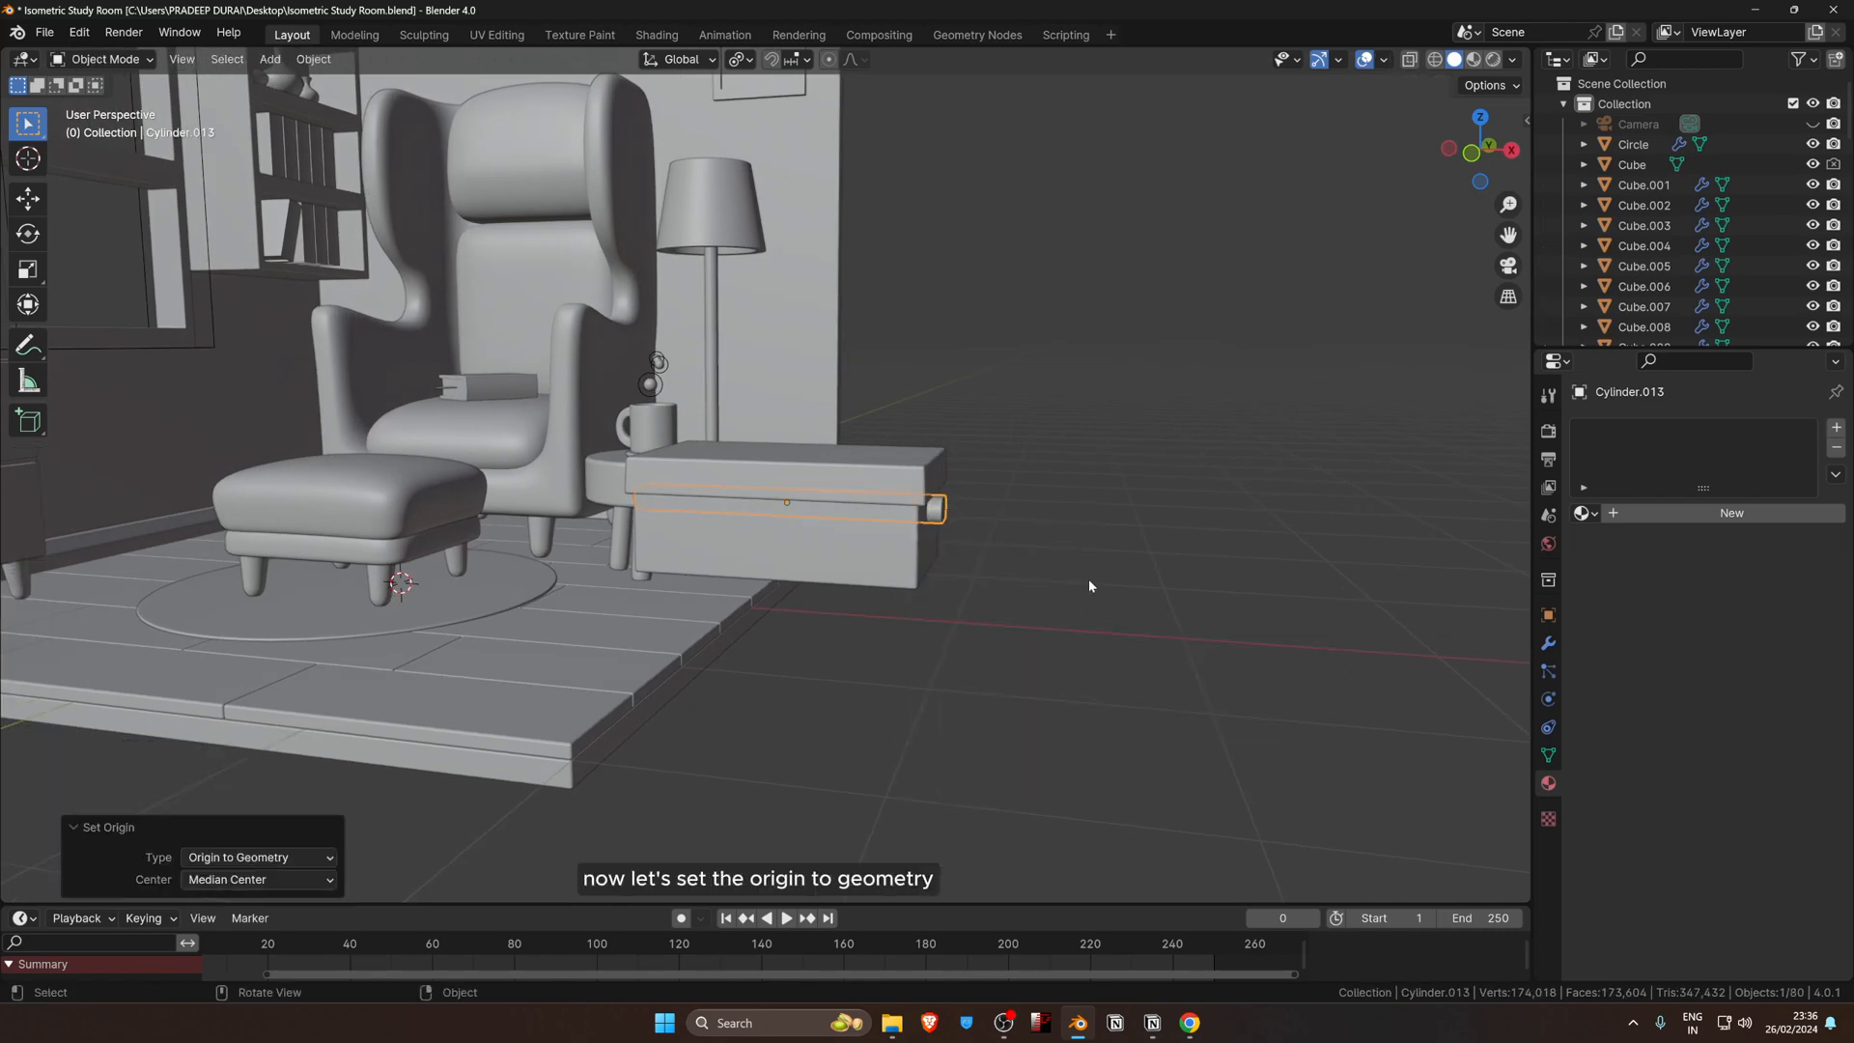
Step: Add the storage box to the selection as active object and cut the capsule from it with Bool Tool's Brush Boolean Difference
{"action": "middle_click_drag", "start_coordinate": [1089, 581], "coordinate": [1007, 585]}
{"action": "scroll", "coordinate": [1008, 585], "scroll_direction": "up", "scroll_amount": 5}
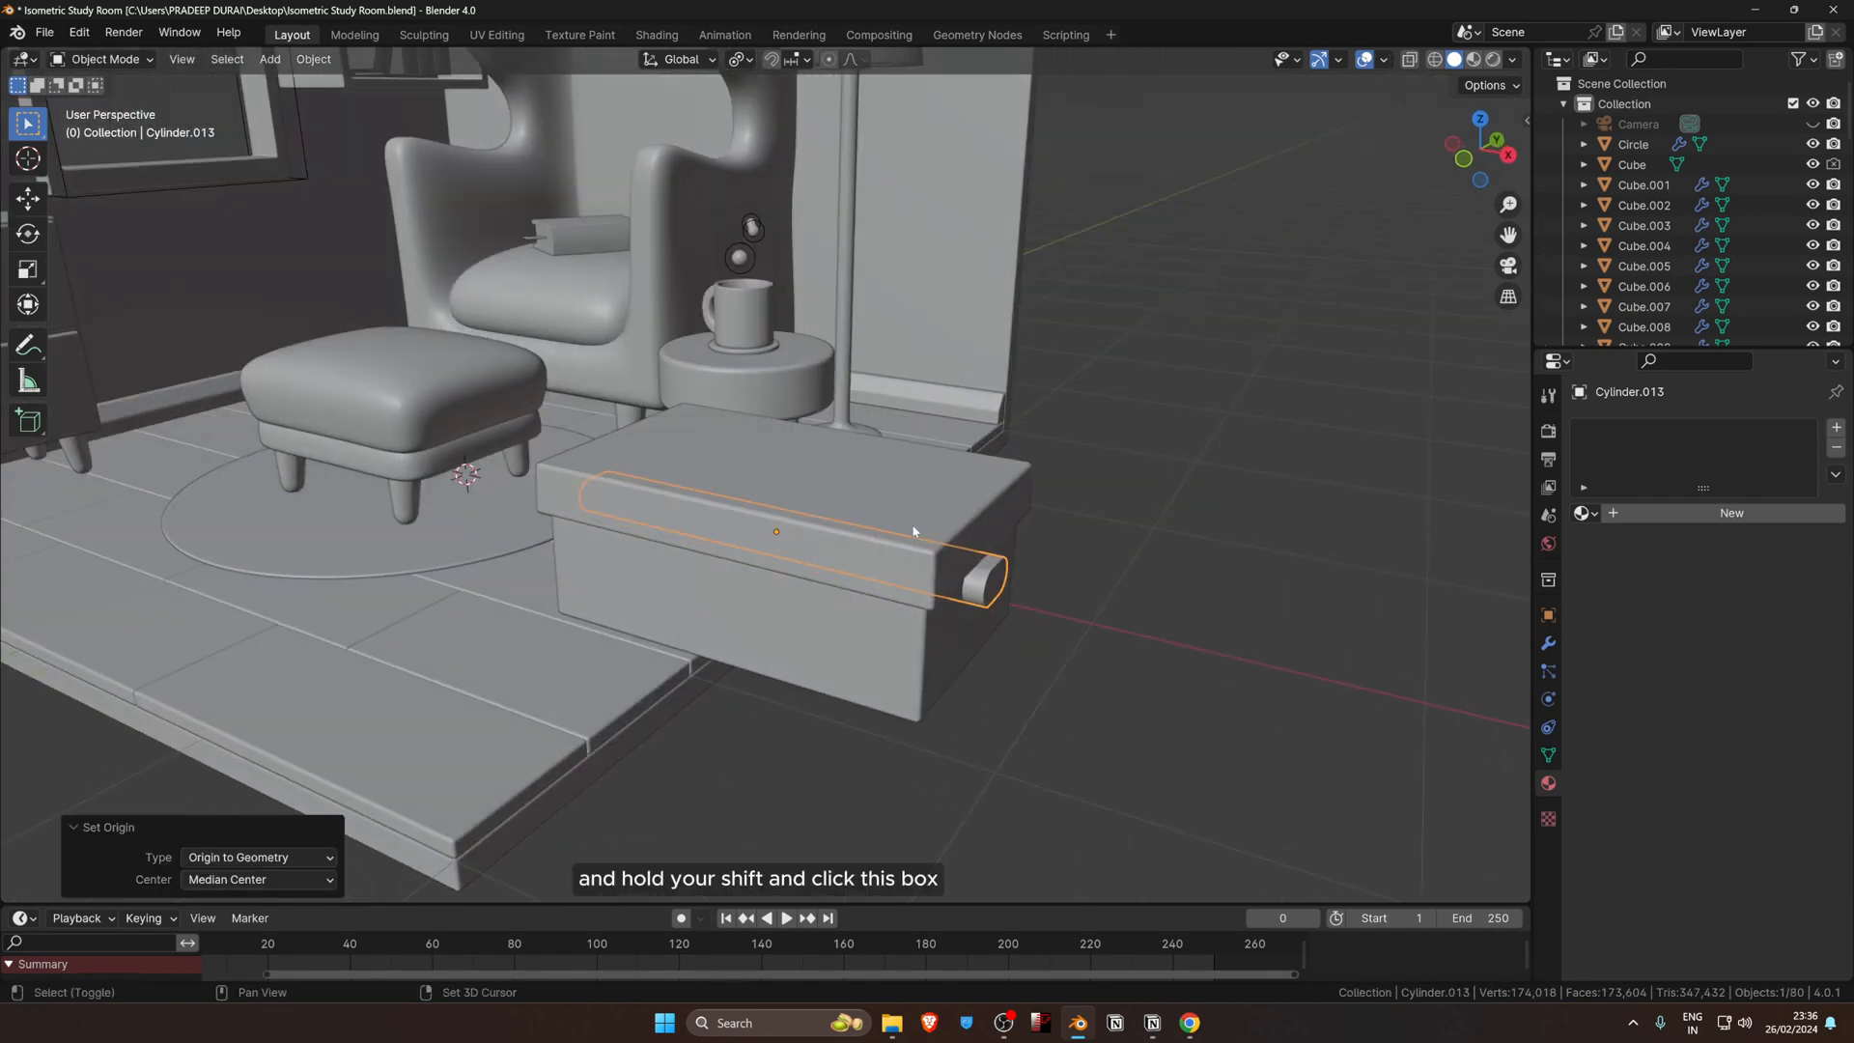
{"action": "left_click", "coordinate": [932, 570], "text": "shift"}
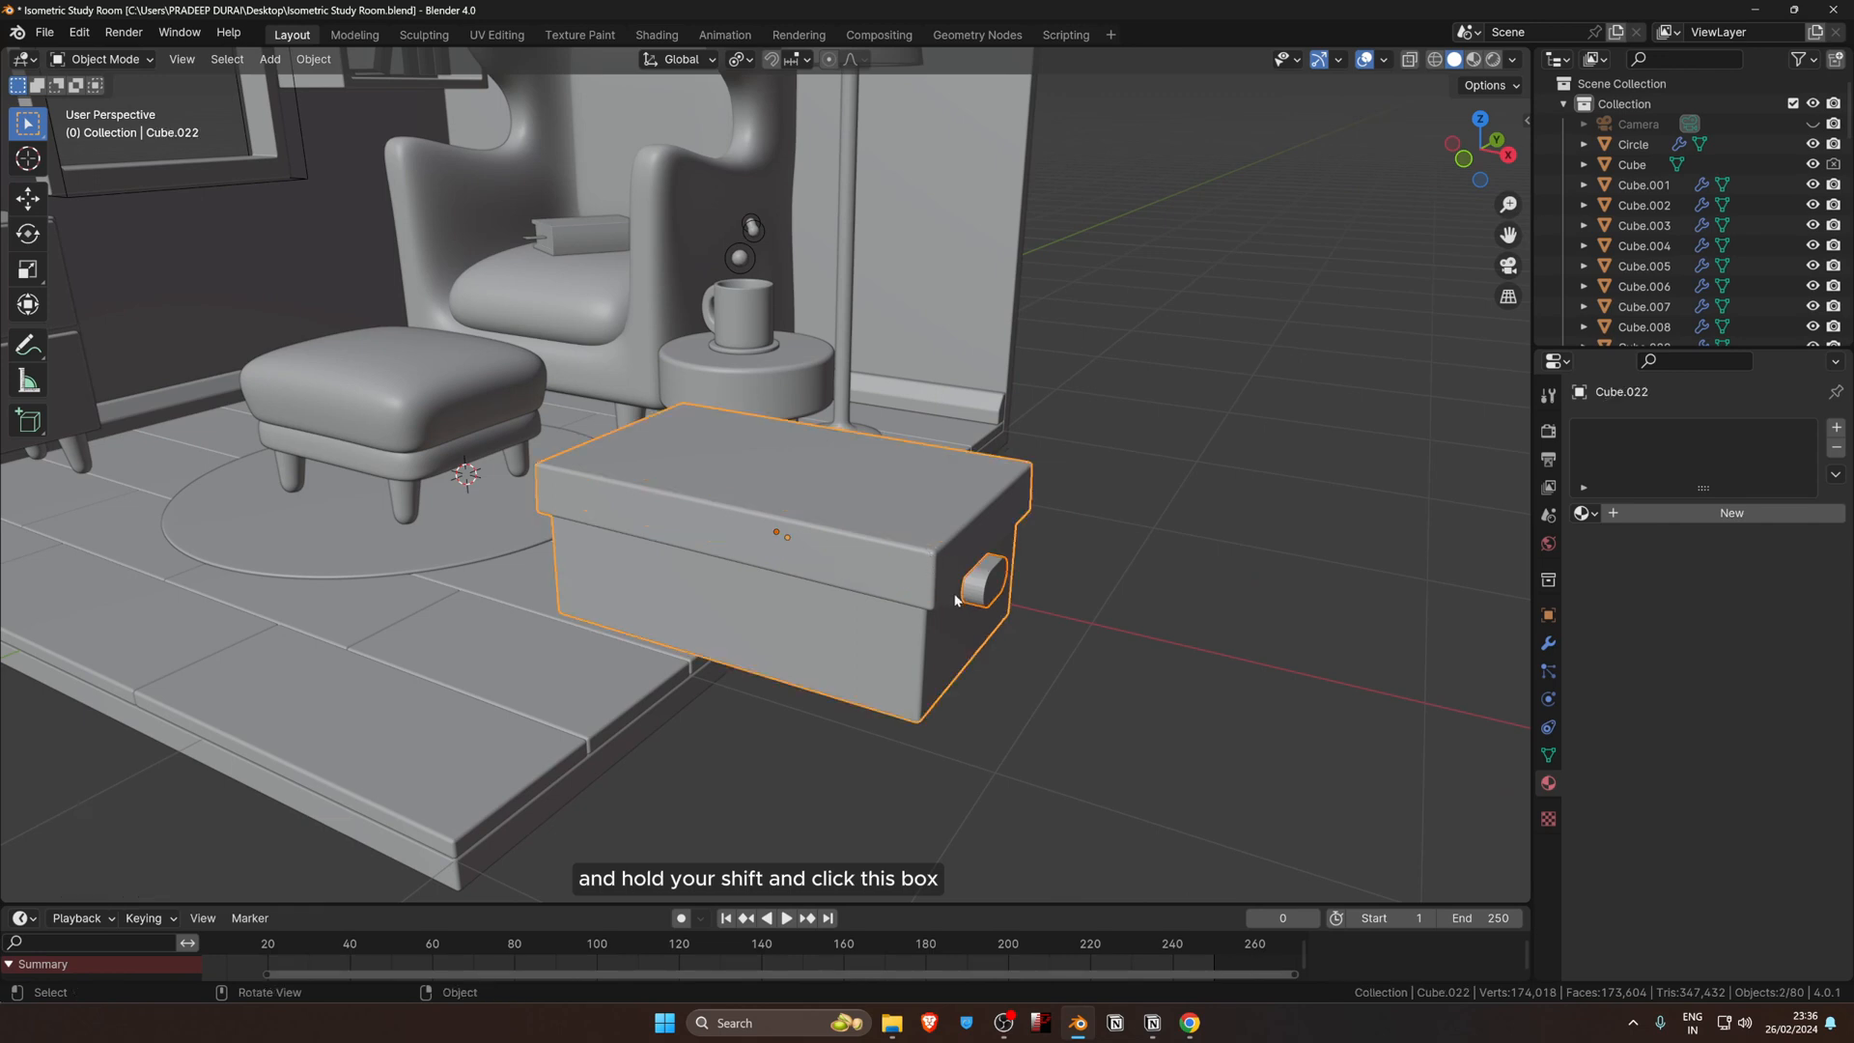
{"action": "key", "text": "ctrl+shift+b"}
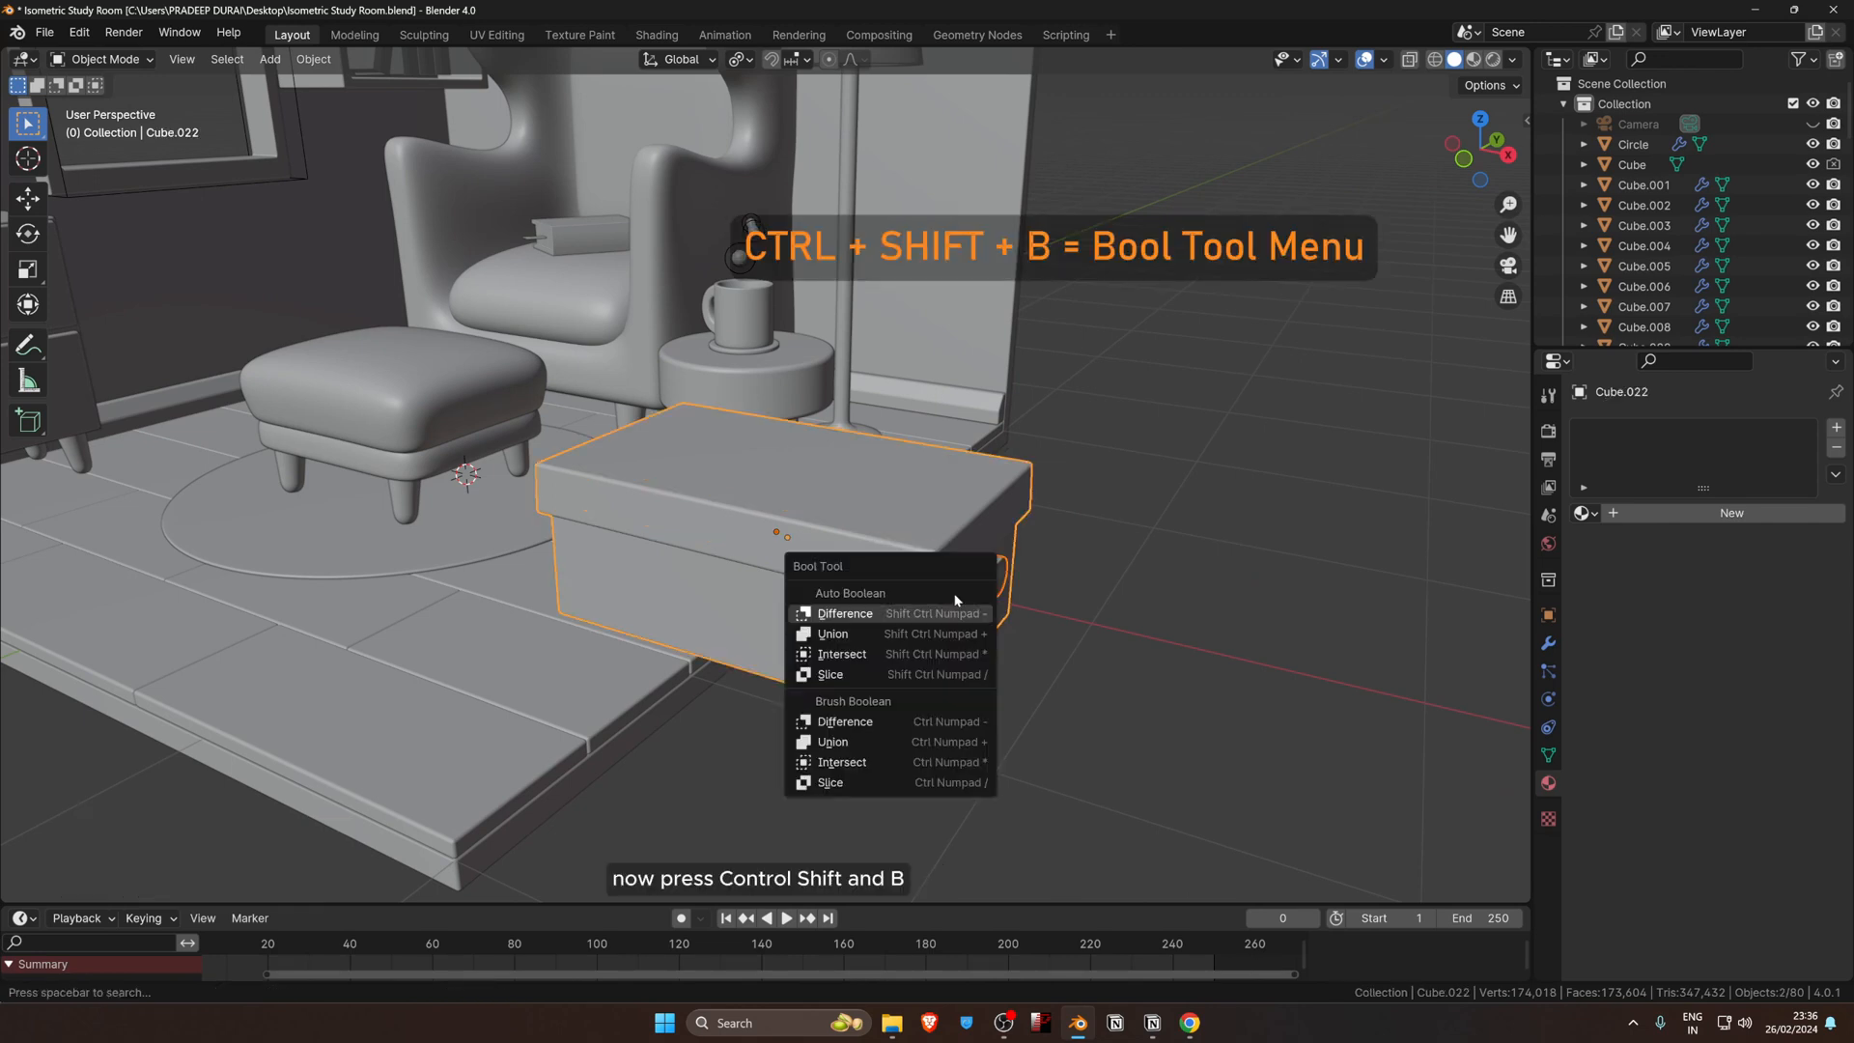
{"action": "left_click", "coordinate": [888, 720]}
{"action": "mouse_move", "coordinate": [888, 717]}
{"action": "middle_mouse_down"}
{"action": "mouse_move", "coordinate": [882, 650]}
{"action": "mouse_move", "coordinate": [841, 621]}
{"action": "mouse_move", "coordinate": [809, 632]}
{"action": "mouse_move", "coordinate": [798, 592]}
{"action": "mouse_move", "coordinate": [634, 565]}
{"action": "mouse_move", "coordinate": [702, 562]}
{"action": "mouse_move", "coordinate": [754, 591]}
{"action": "mouse_move", "coordinate": [717, 601]}
{"action": "mouse_move", "coordinate": [748, 641]}
{"action": "middle_mouse_up"}
{"action": "scroll", "coordinate": [717, 601], "scroll_direction": "up", "scroll_amount": 2}
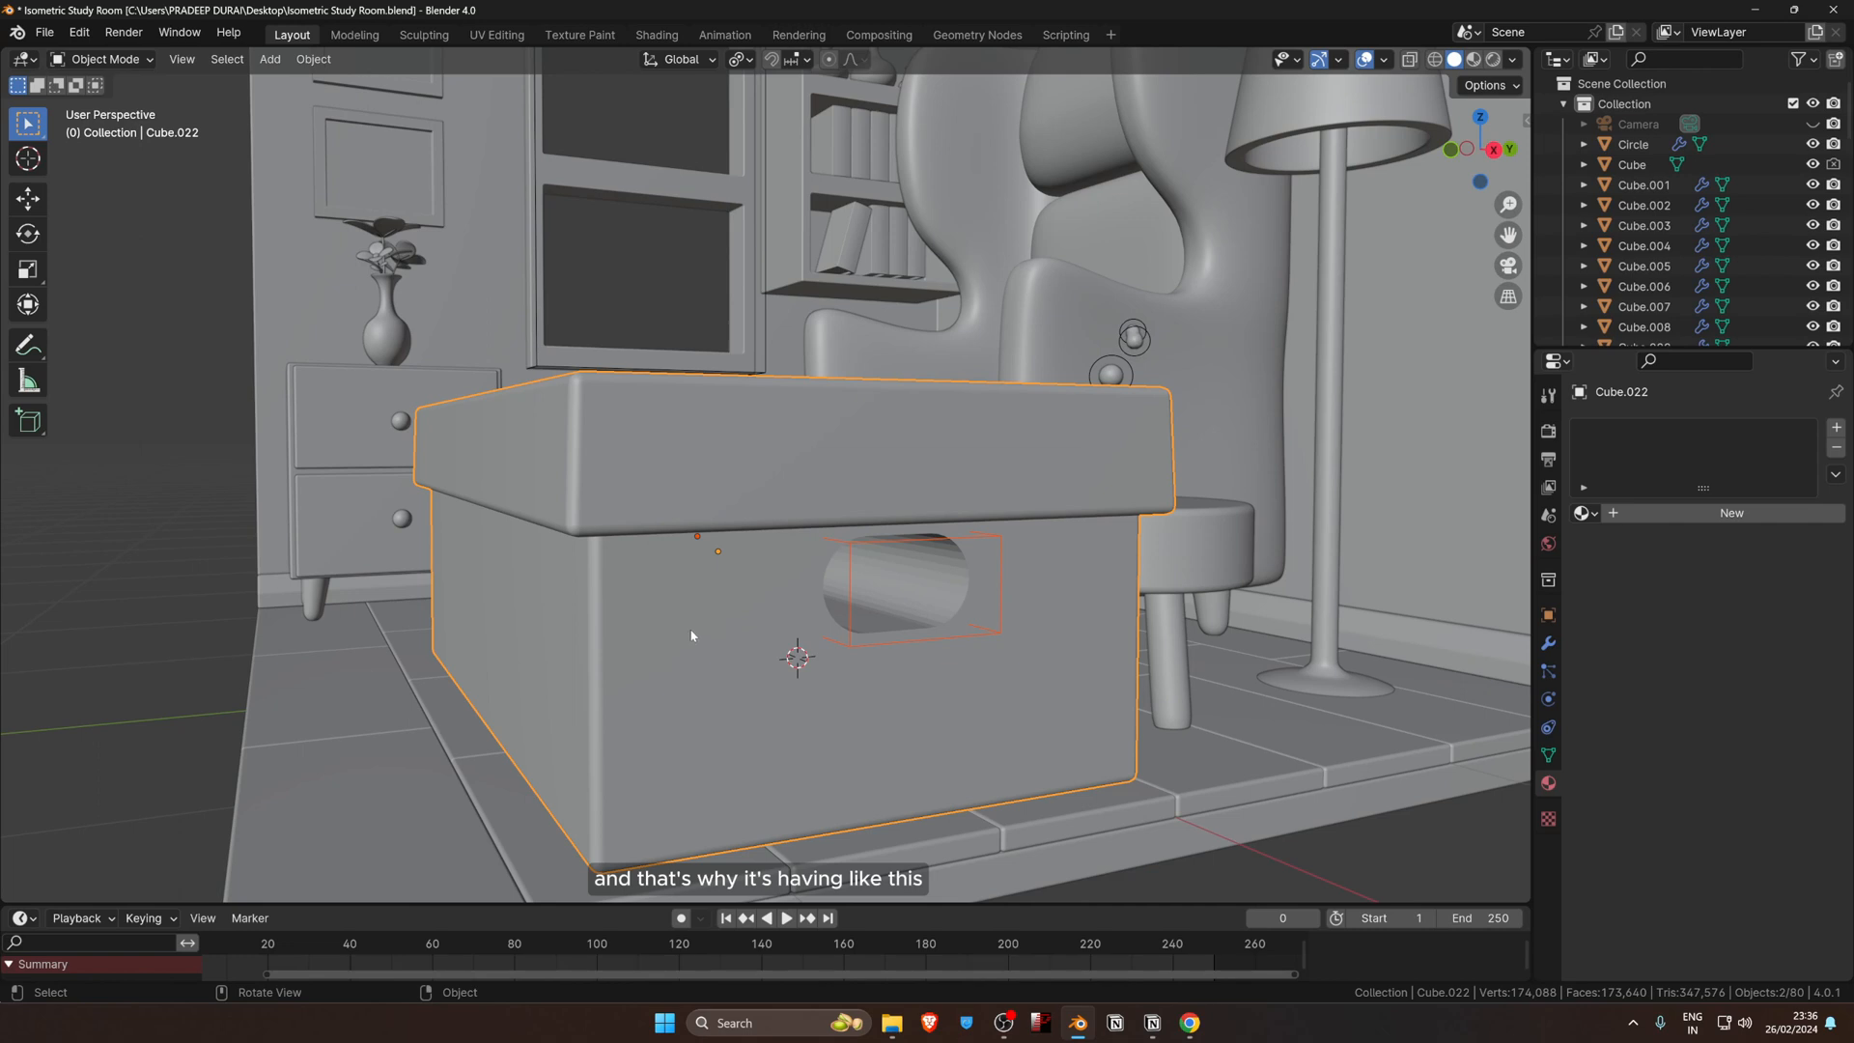
Step: In the box's Edit Mode, clear the selection and select only the linked mesh of the lower box body
{"action": "left_click", "coordinate": [668, 664]}
{"action": "key", "text": "Tab"}
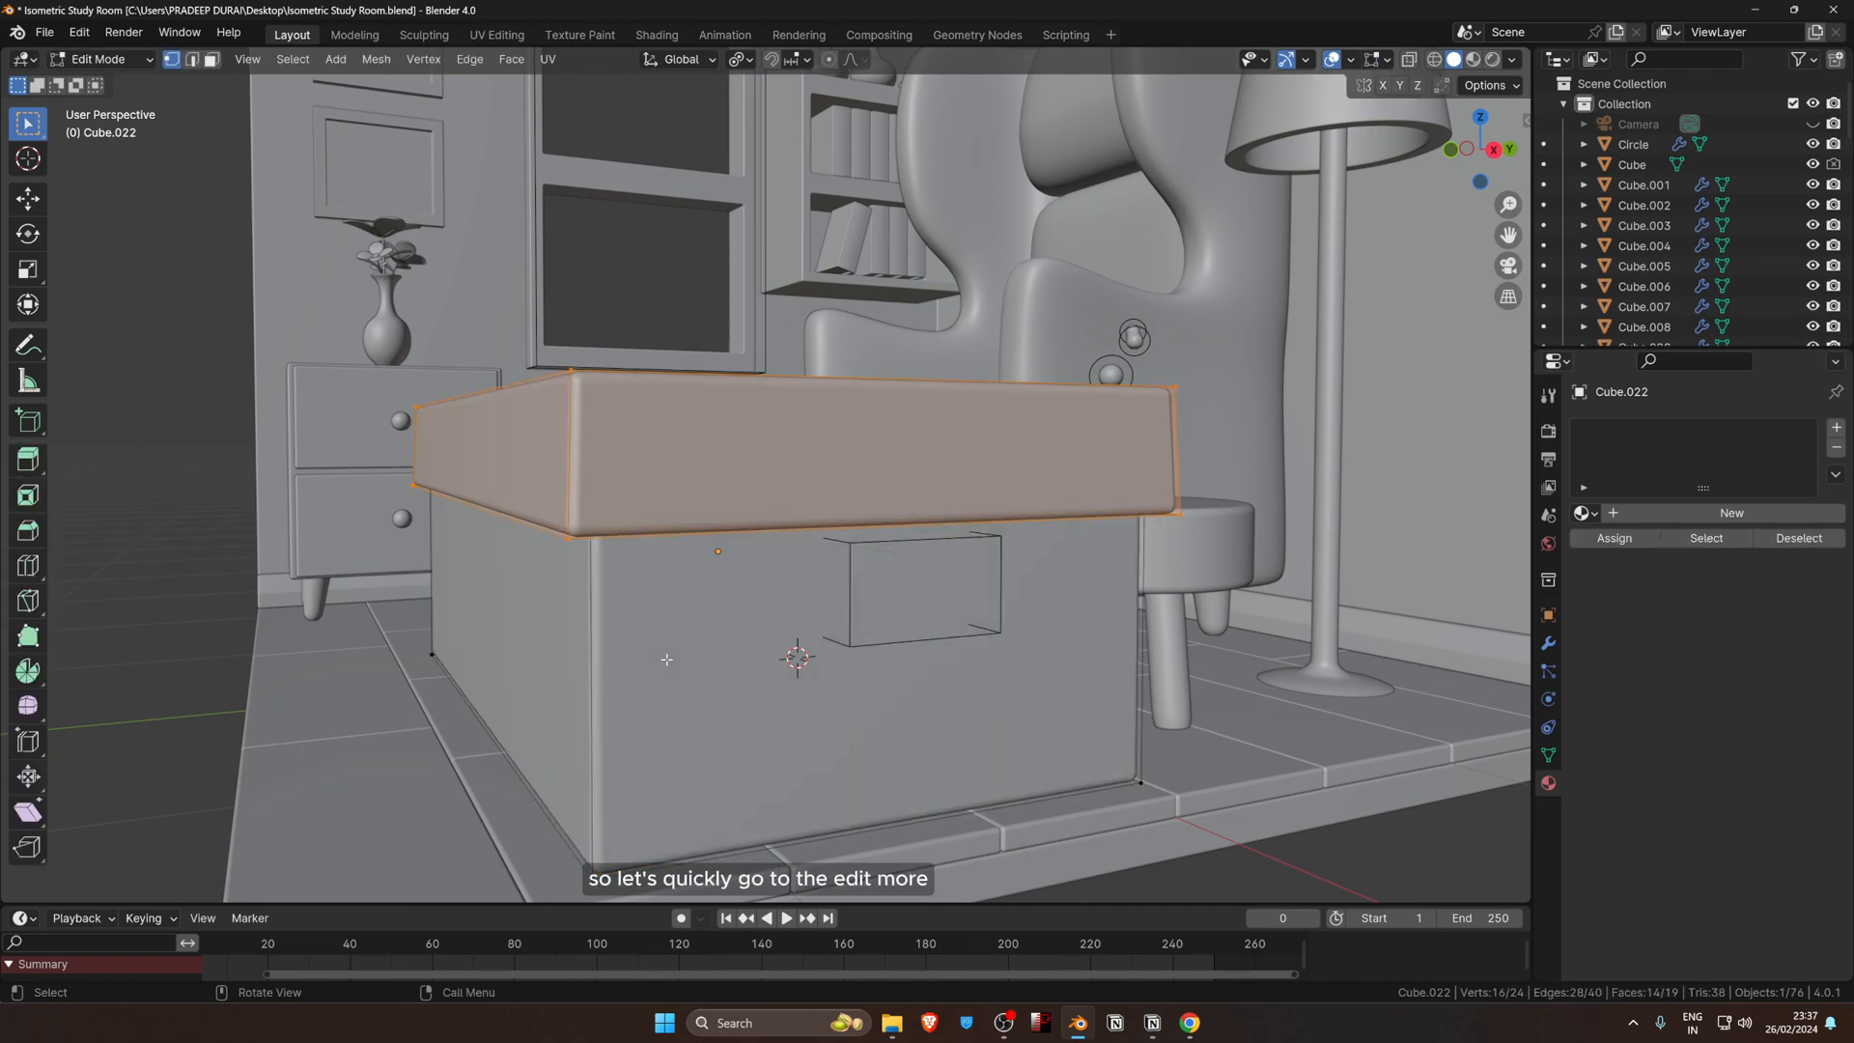
{"action": "scroll", "coordinate": [602, 808], "scroll_direction": "down", "scroll_amount": 2}
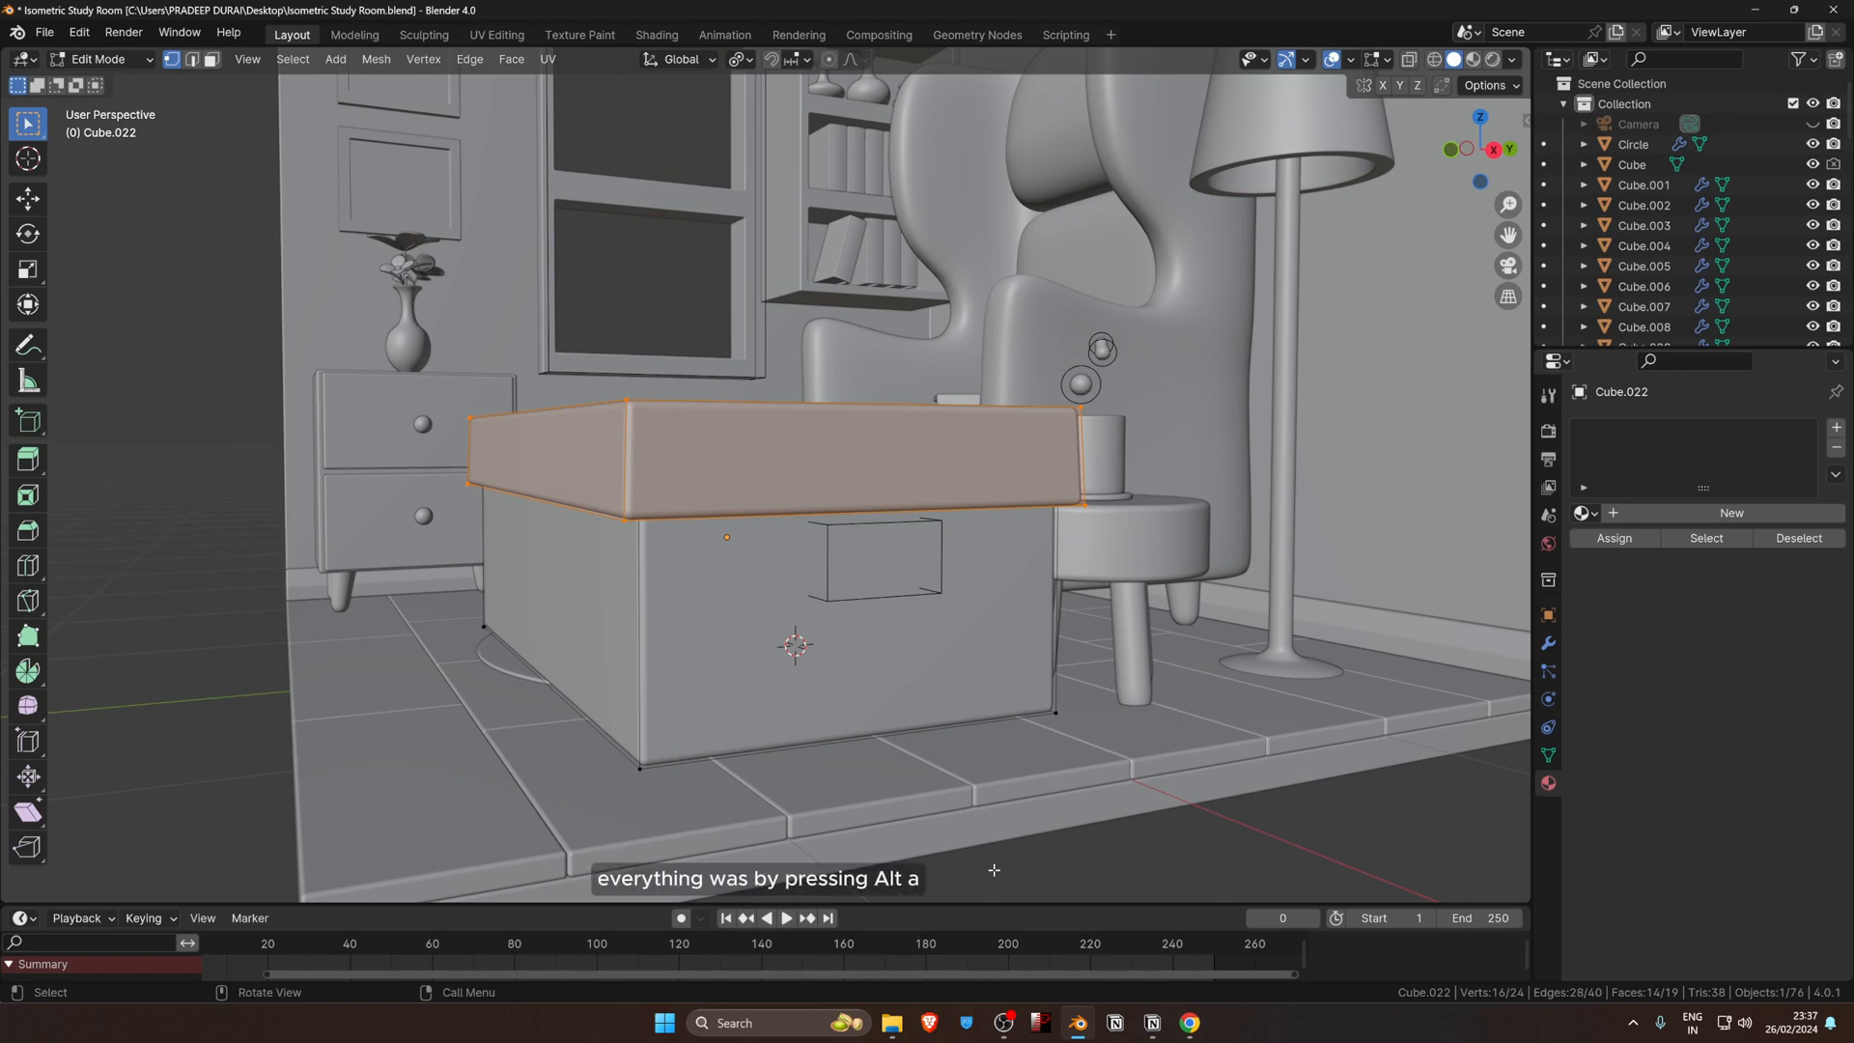
{"action": "key", "text": "alt+a"}
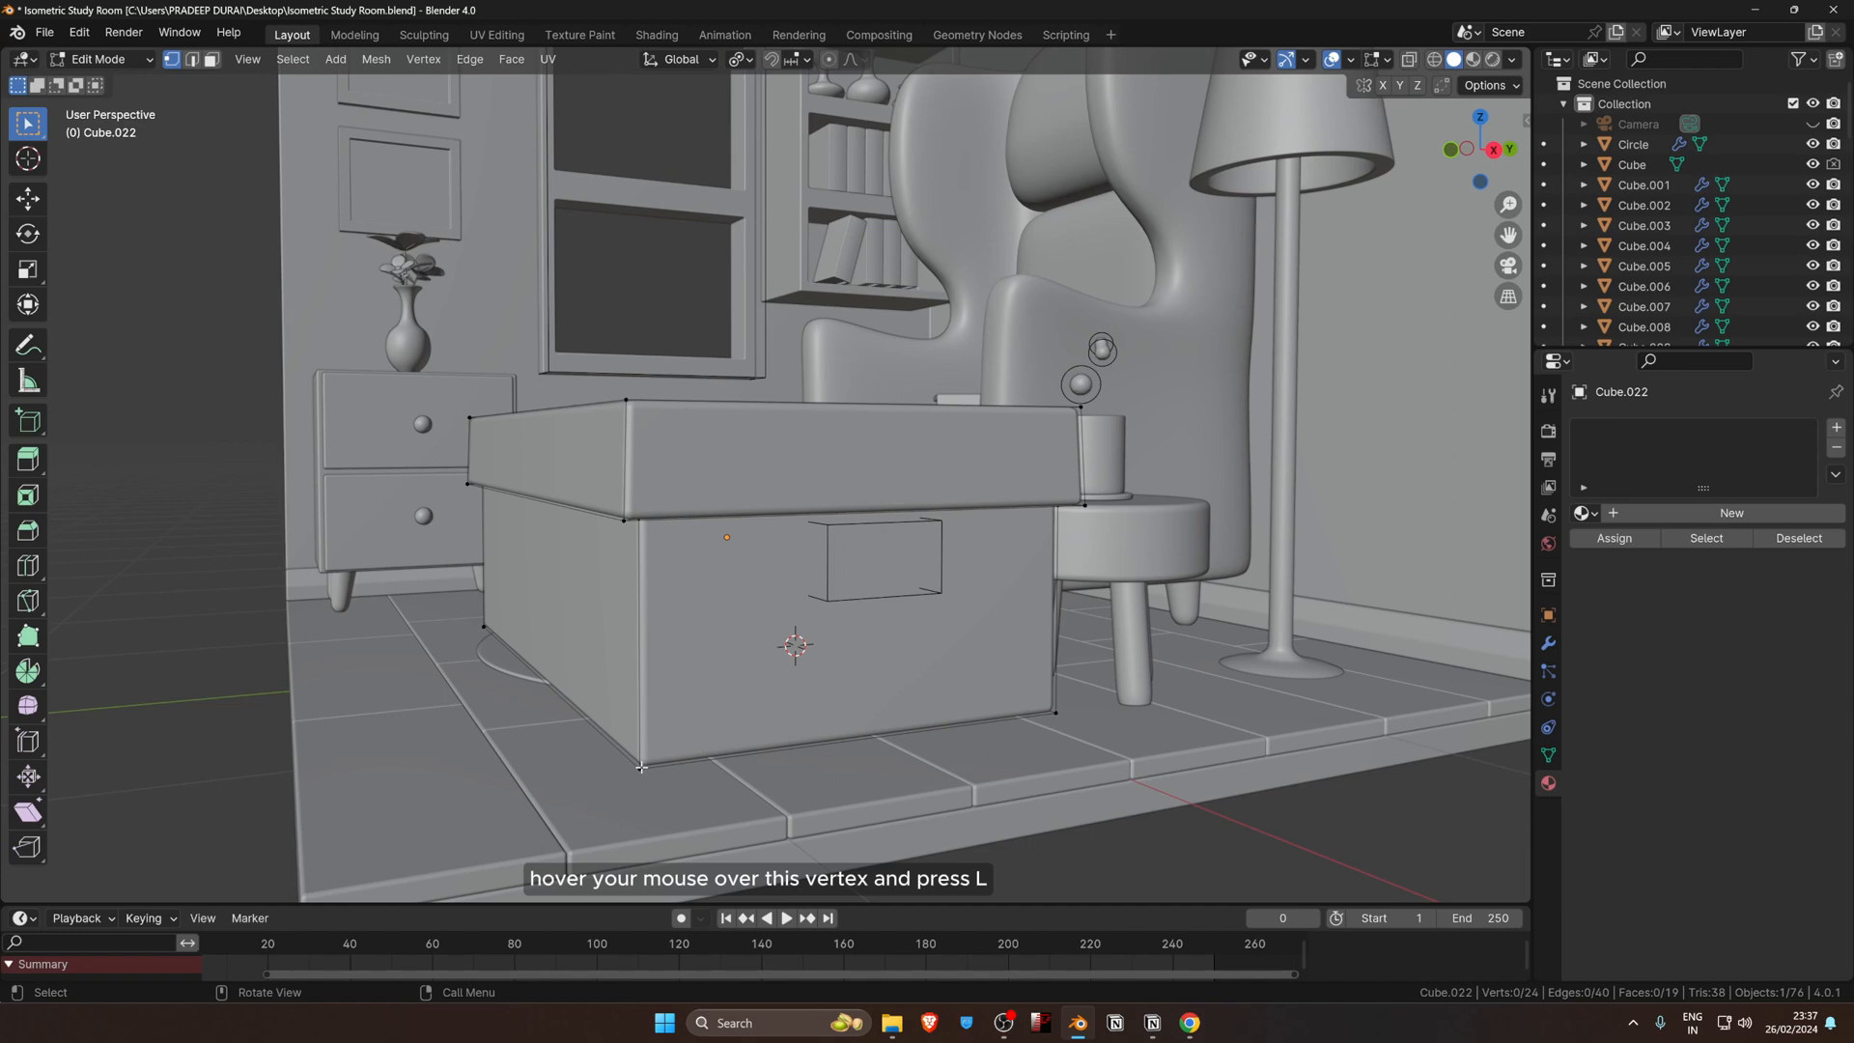
{"action": "key", "text": "l"}
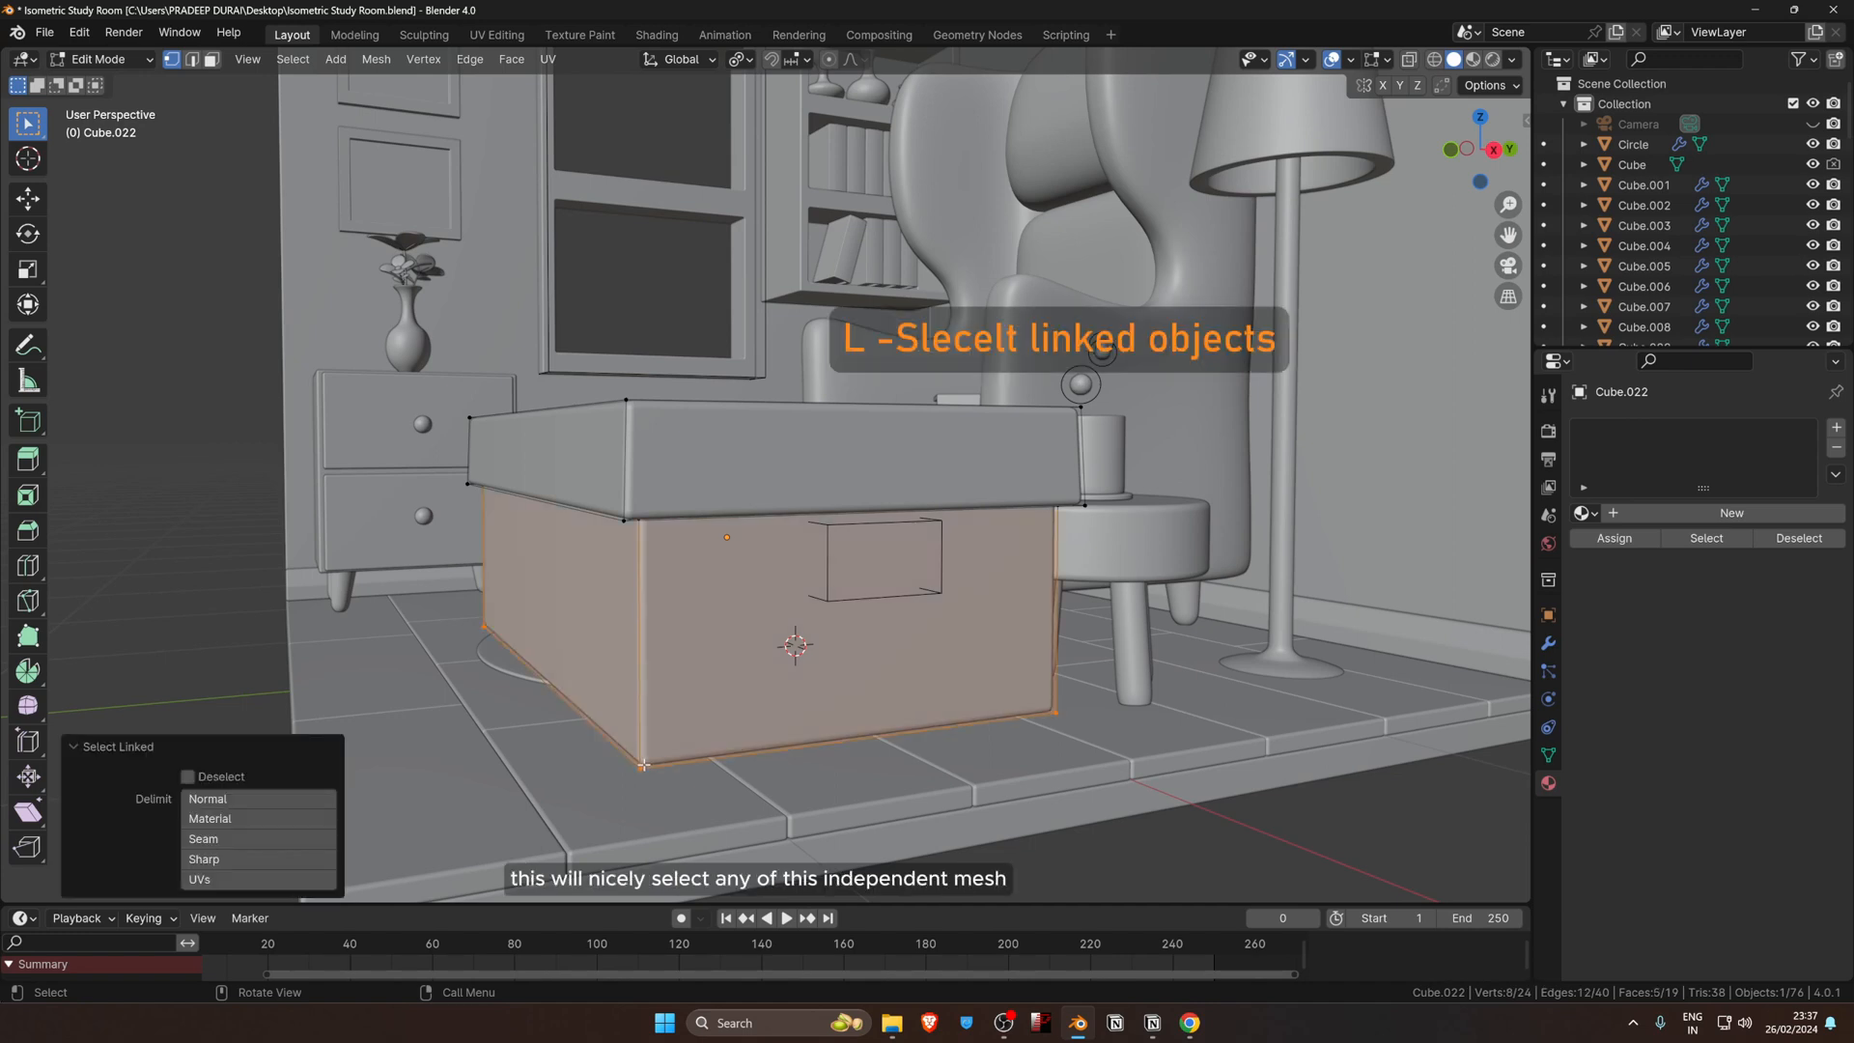
{"action": "key", "text": "g"}
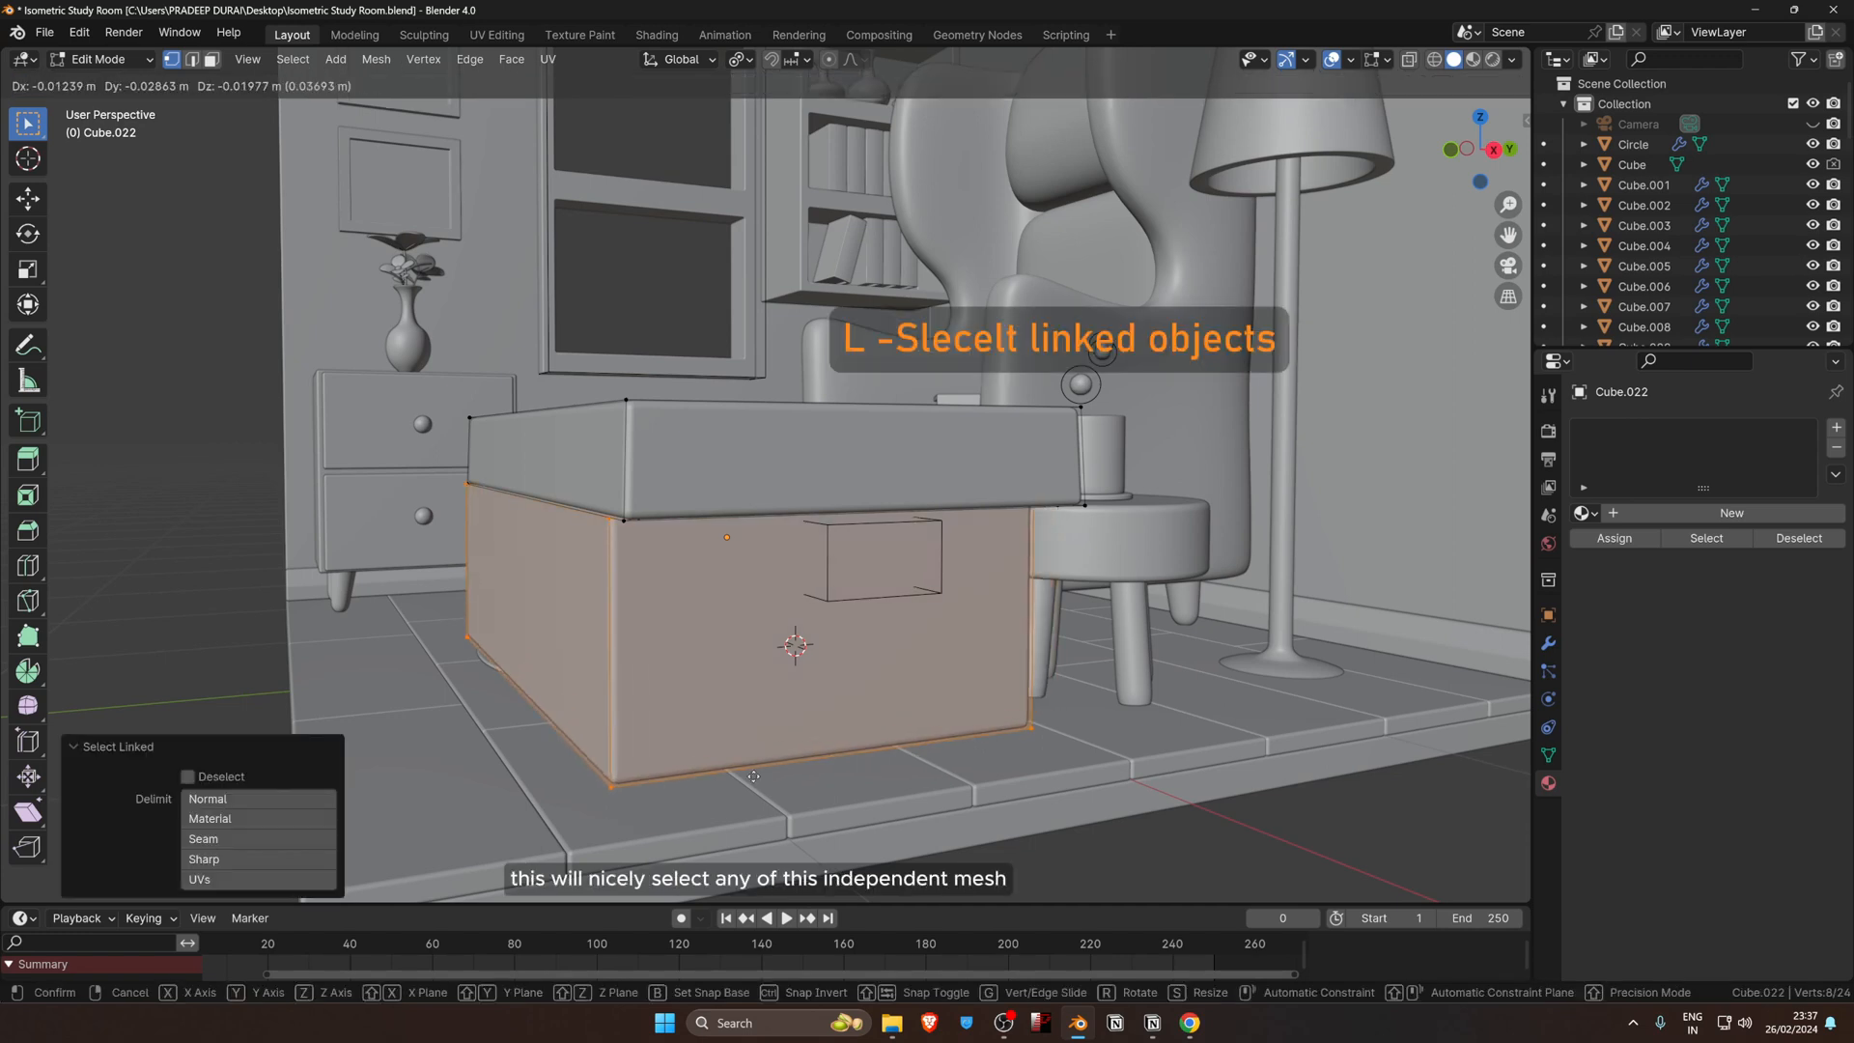
{"action": "right_click", "coordinate": [799, 810]}
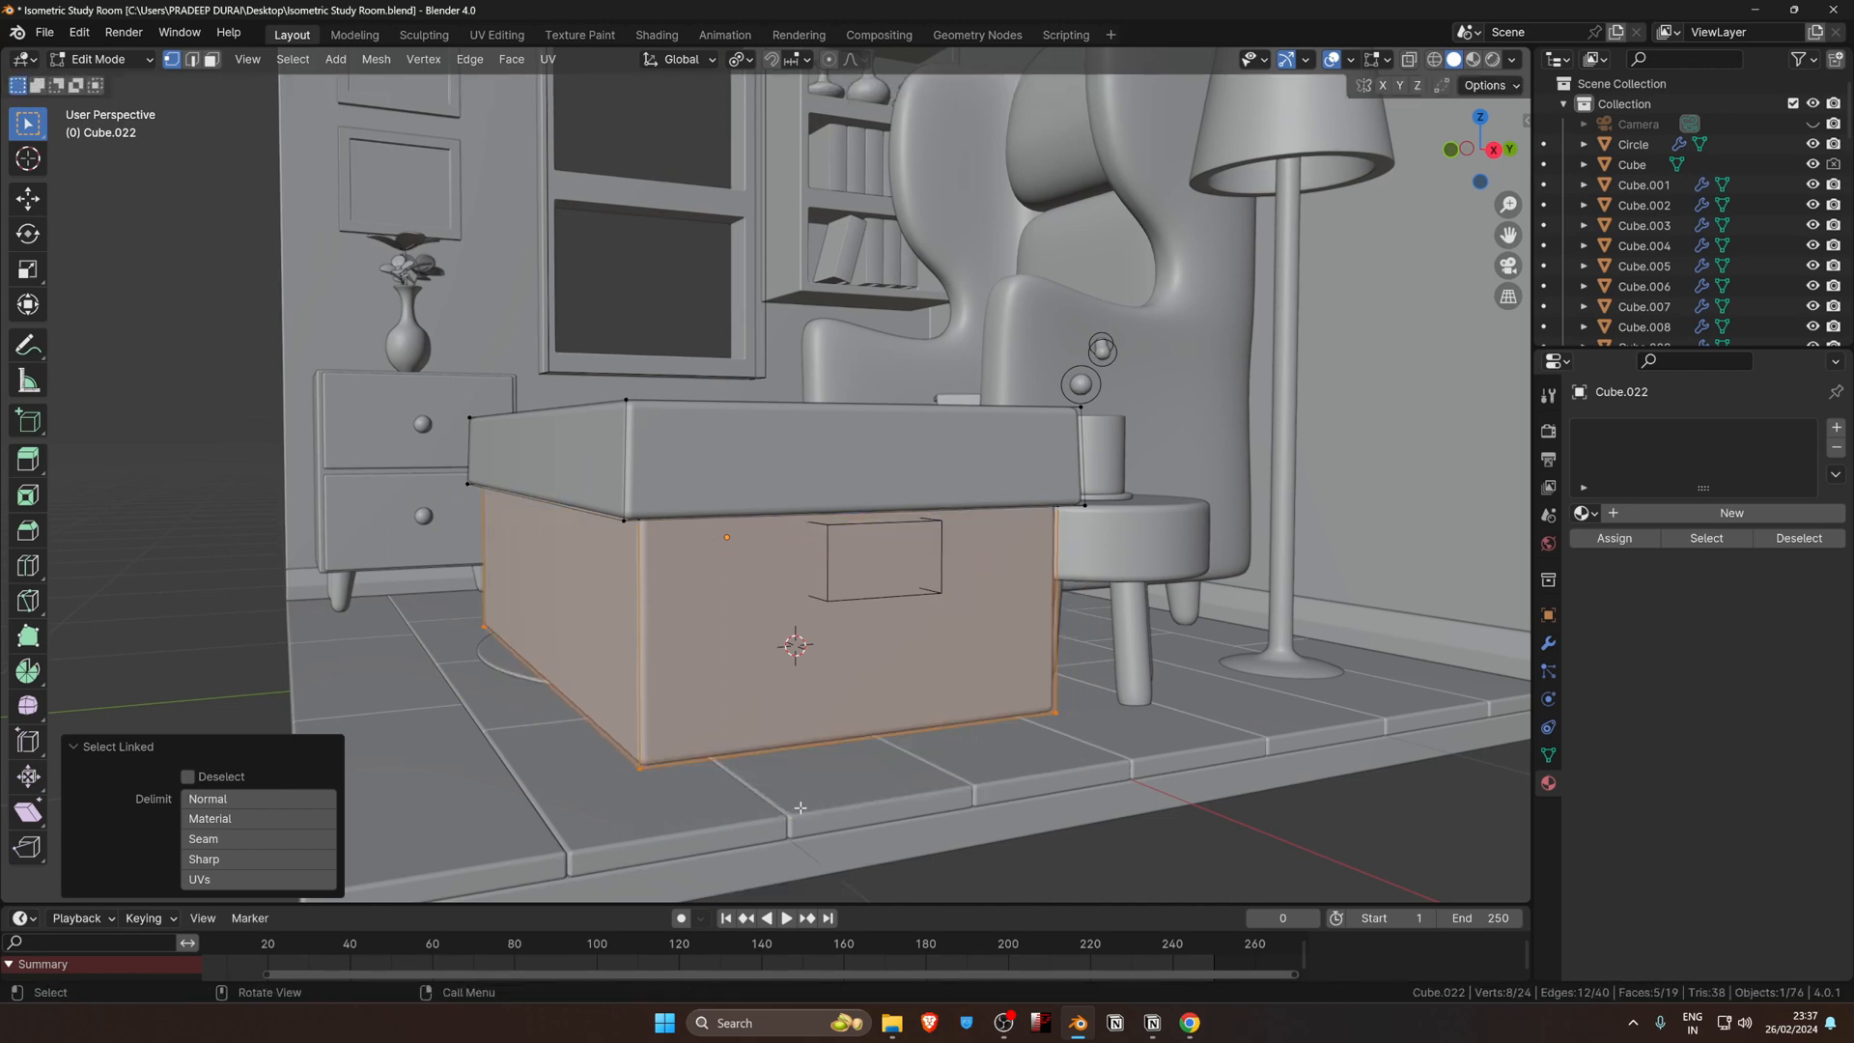
Step: Extrude the box body's faces along their normals by about 0.007 m to give the walls thickness, and return to Object Mode
{"action": "key", "text": "alt+e"}
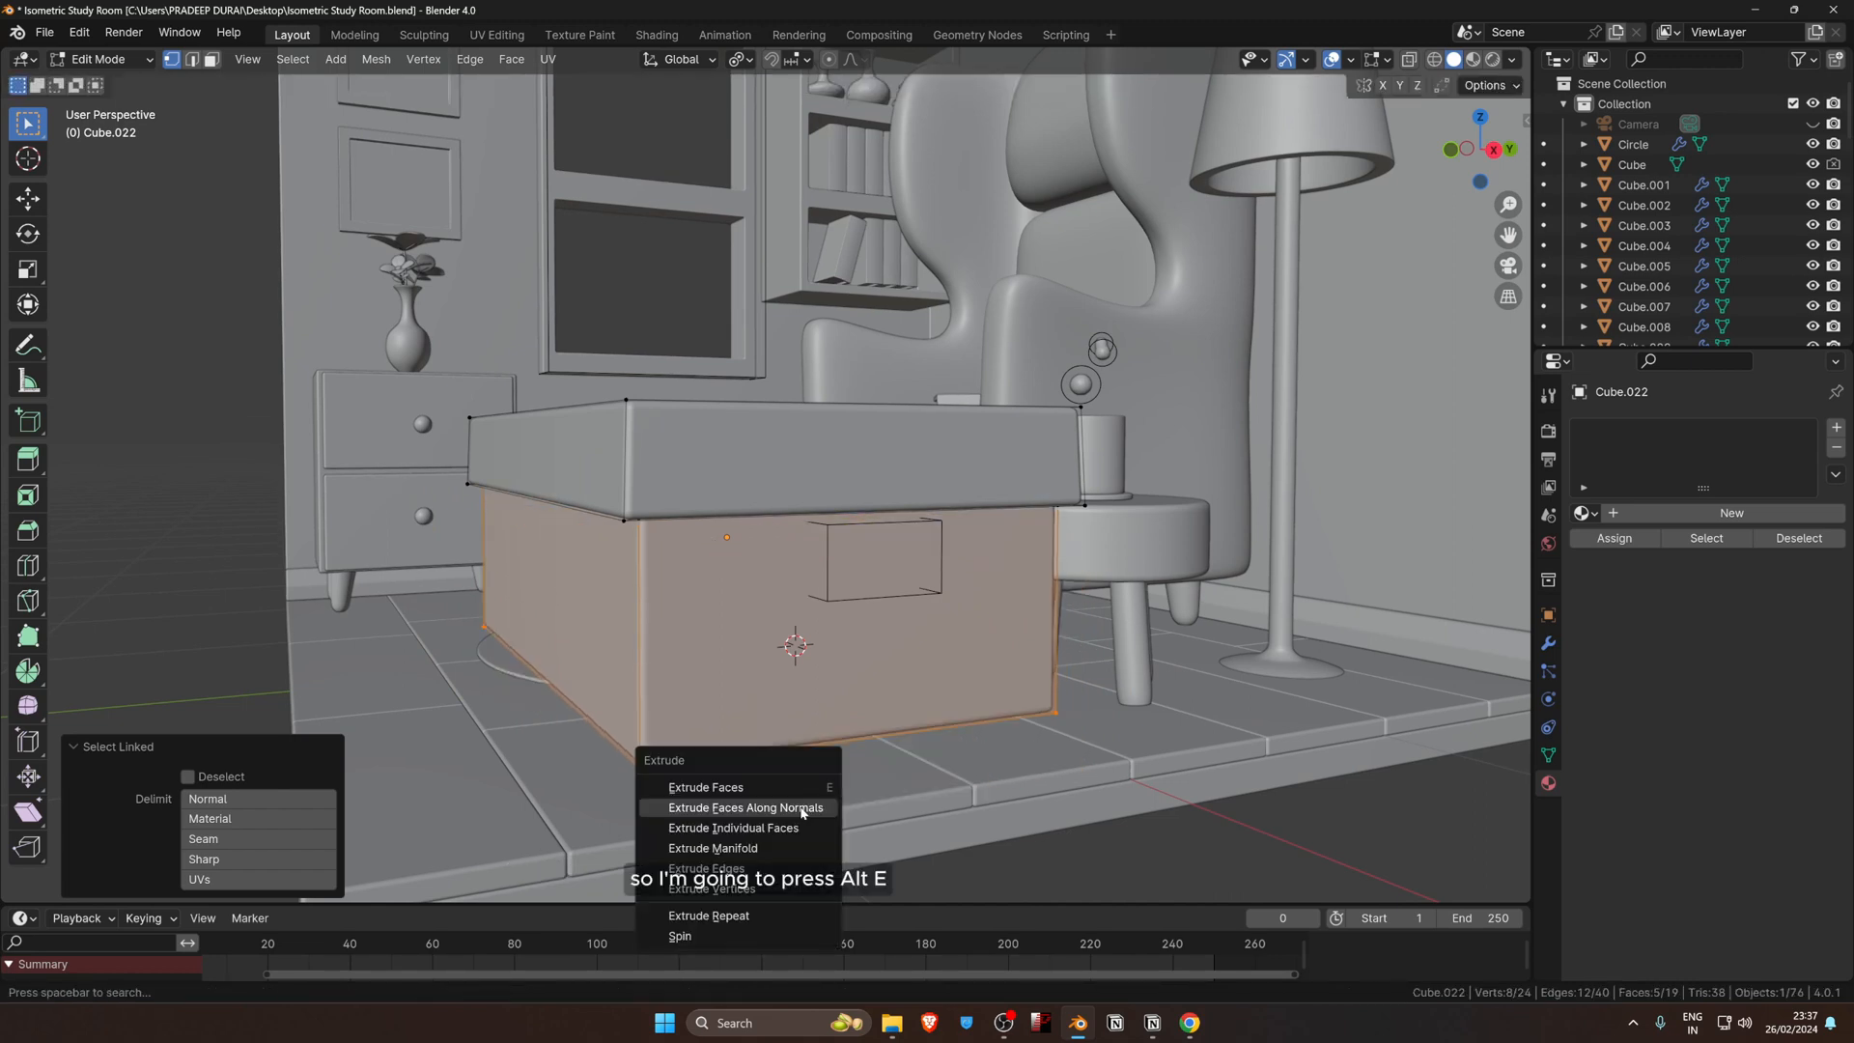
{"action": "left_click", "coordinate": [802, 810]}
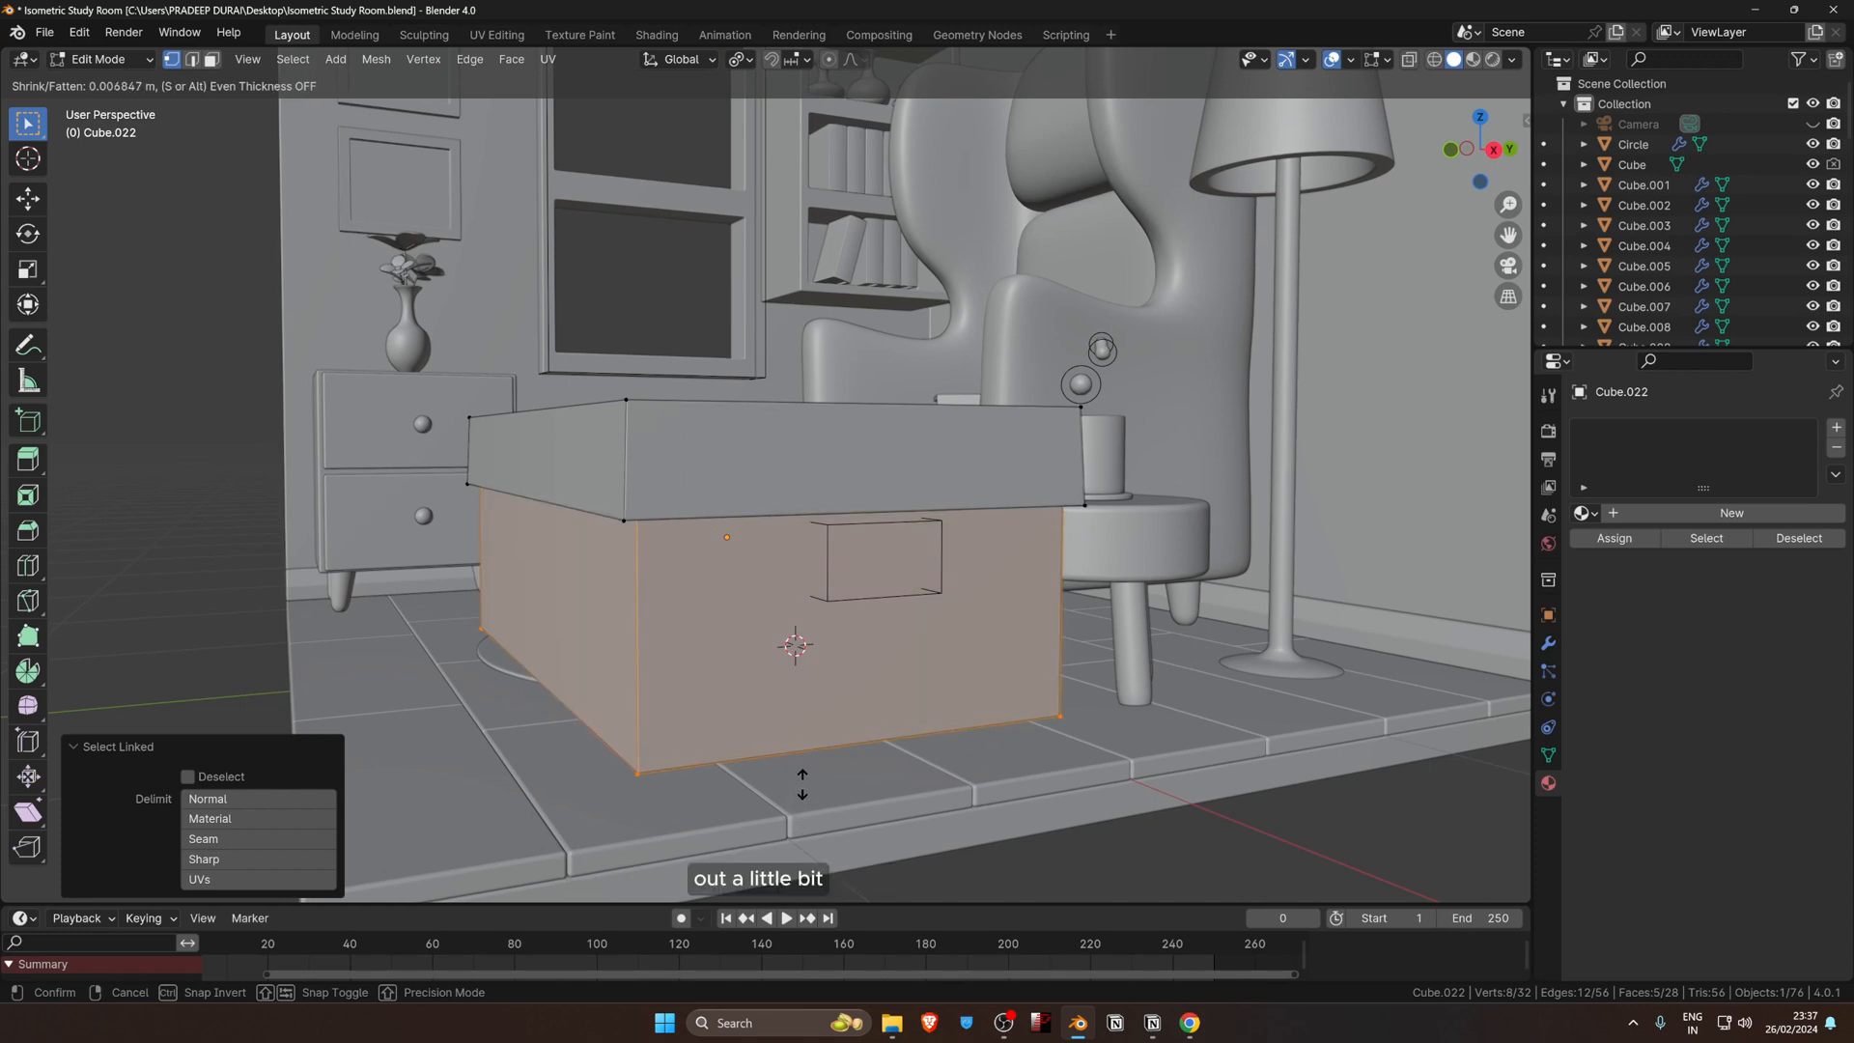
{"action": "left_click", "coordinate": [803, 775]}
{"action": "middle_click_drag", "start_coordinate": [798, 770], "coordinate": [919, 650]}
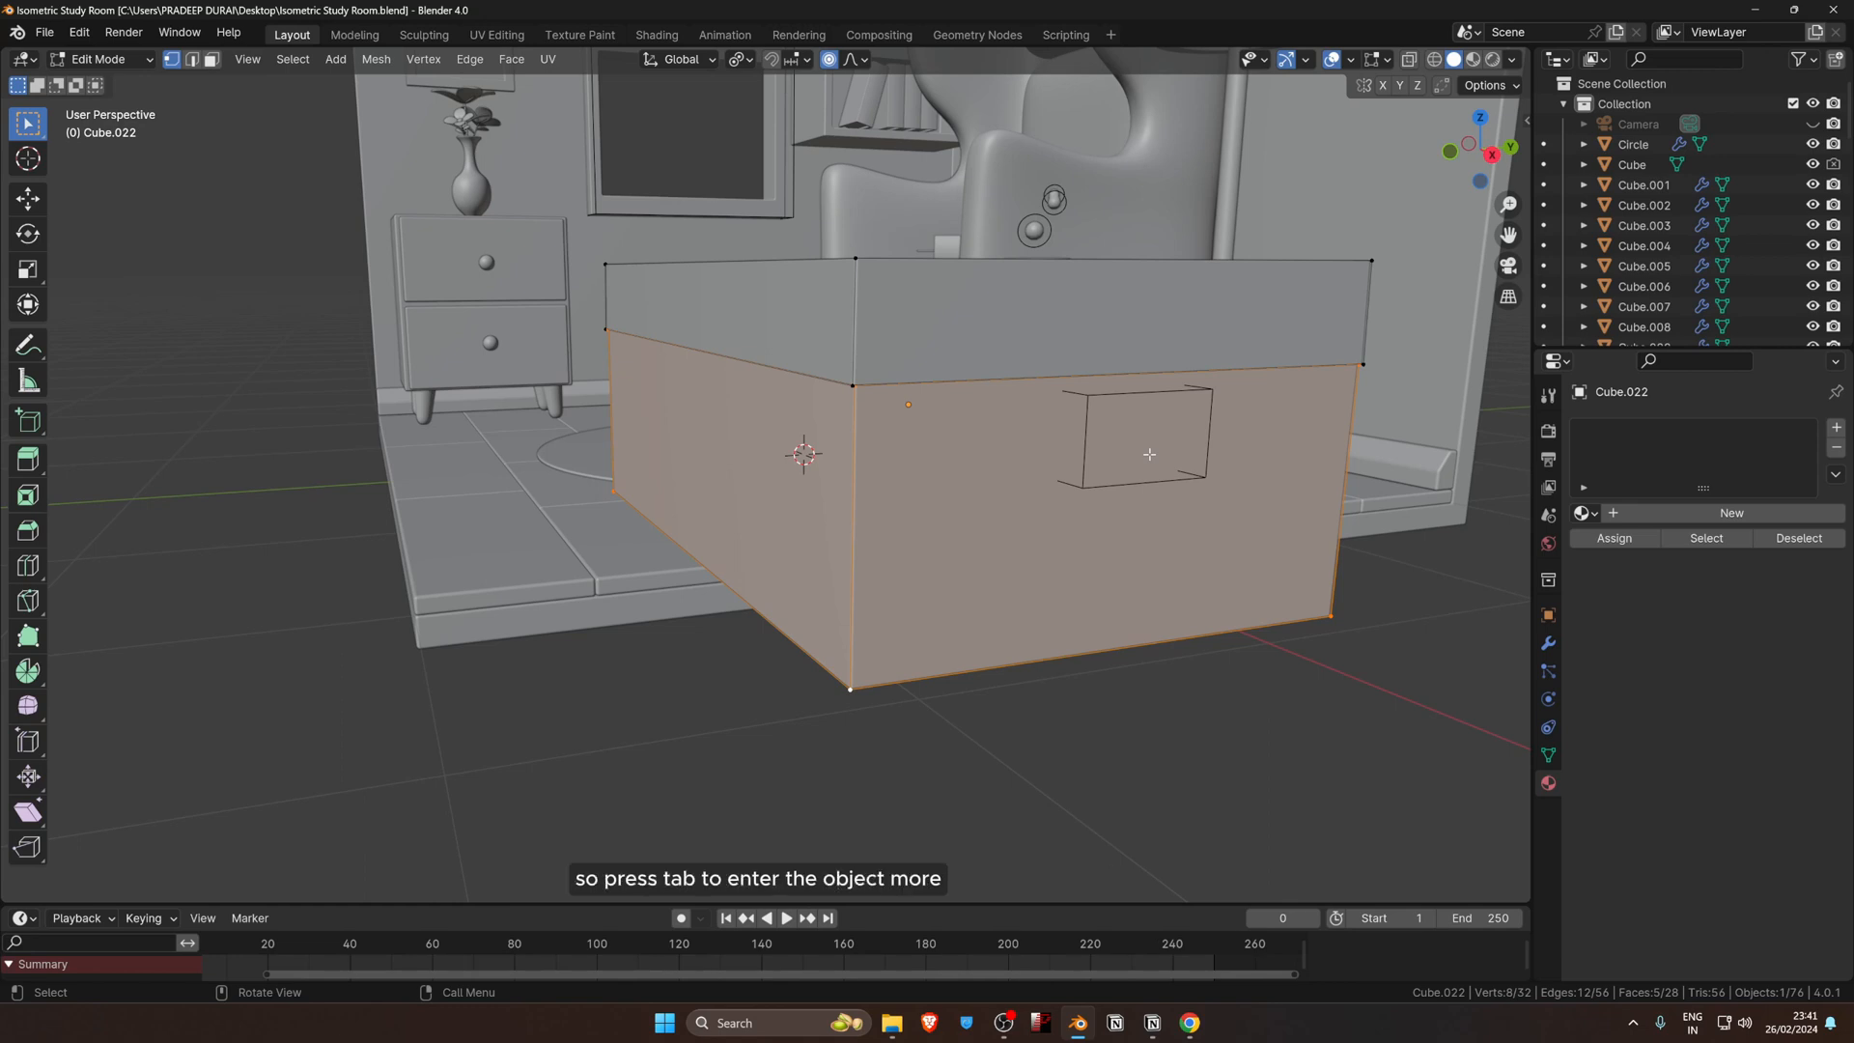
{"action": "key", "text": "Tab"}
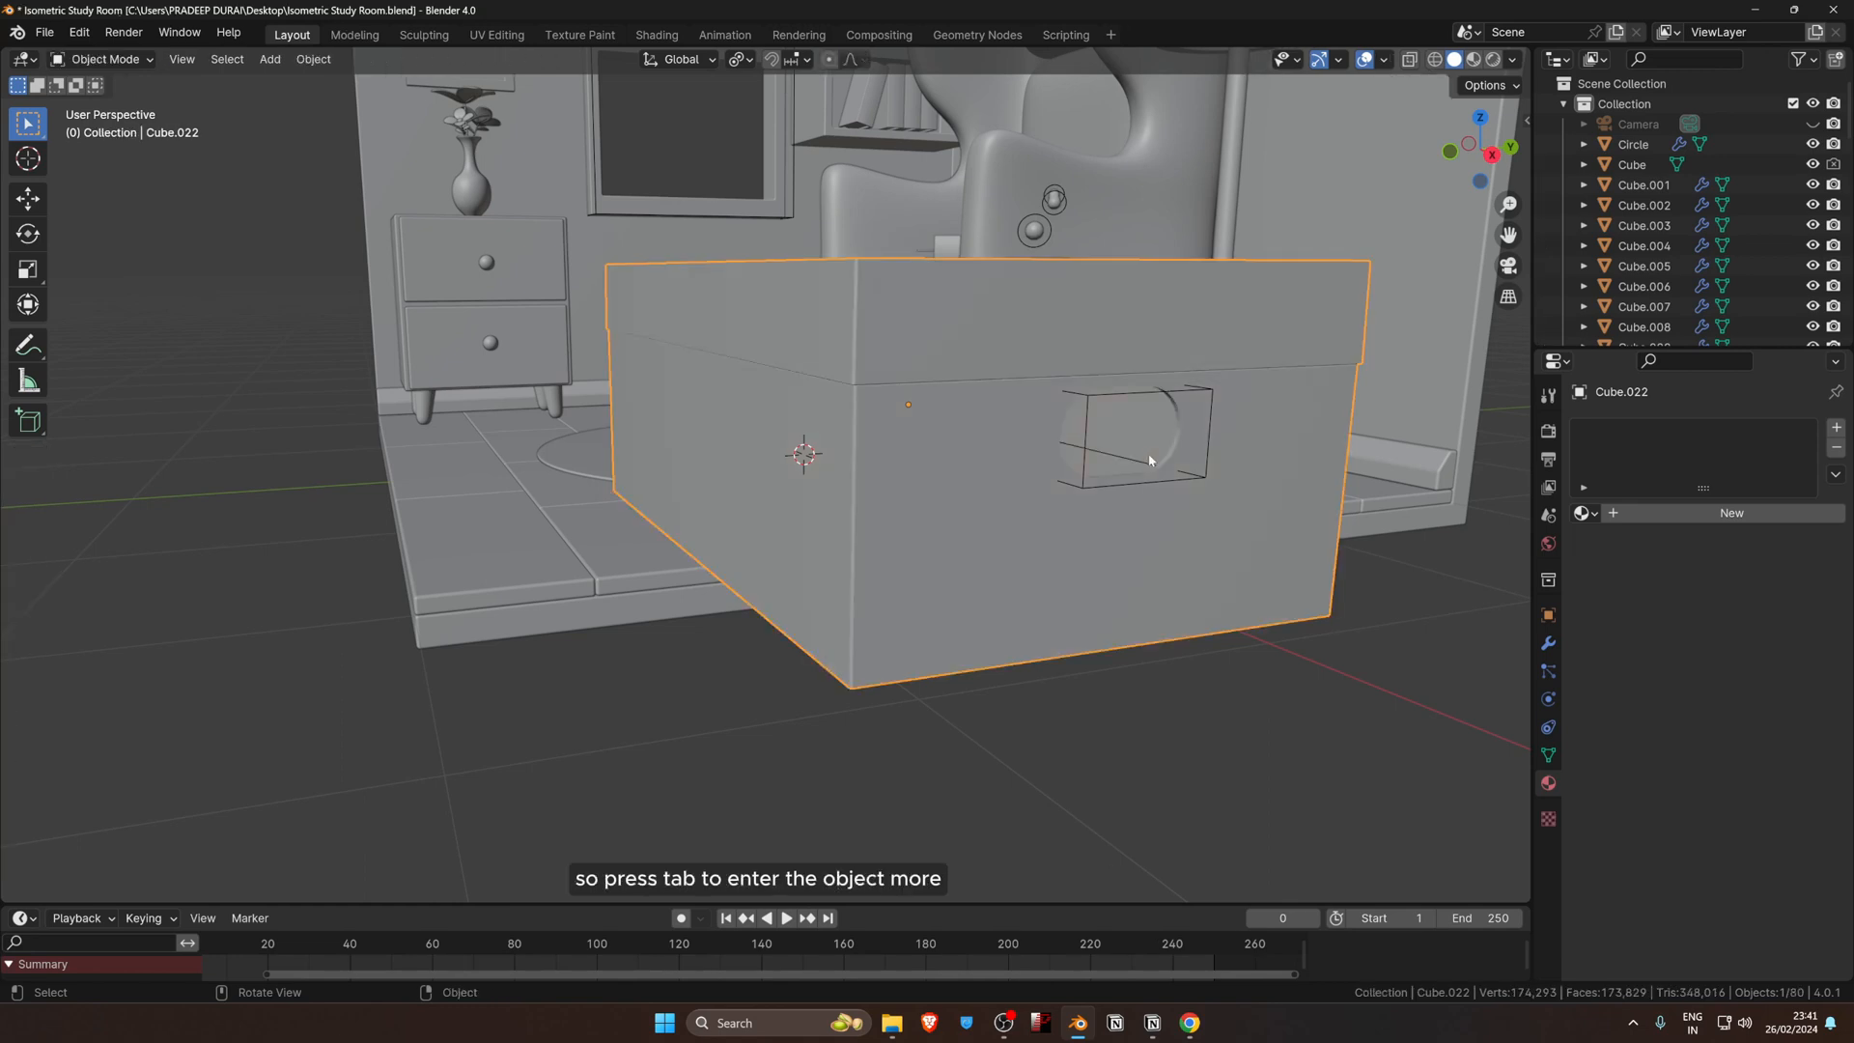
Step: Select the handle cutter, add the storage box as active object, and parent the cutter to it with the Object option
{"action": "middle_click_drag", "start_coordinate": [1149, 454], "coordinate": [1014, 458]}
{"action": "scroll", "coordinate": [315, 506], "scroll_direction": "up", "scroll_amount": 2}
{"action": "middle_click_drag", "start_coordinate": [315, 506], "coordinate": [1214, 702]}
{"action": "scroll", "coordinate": [592, 525], "scroll_direction": "down", "scroll_amount": 2}
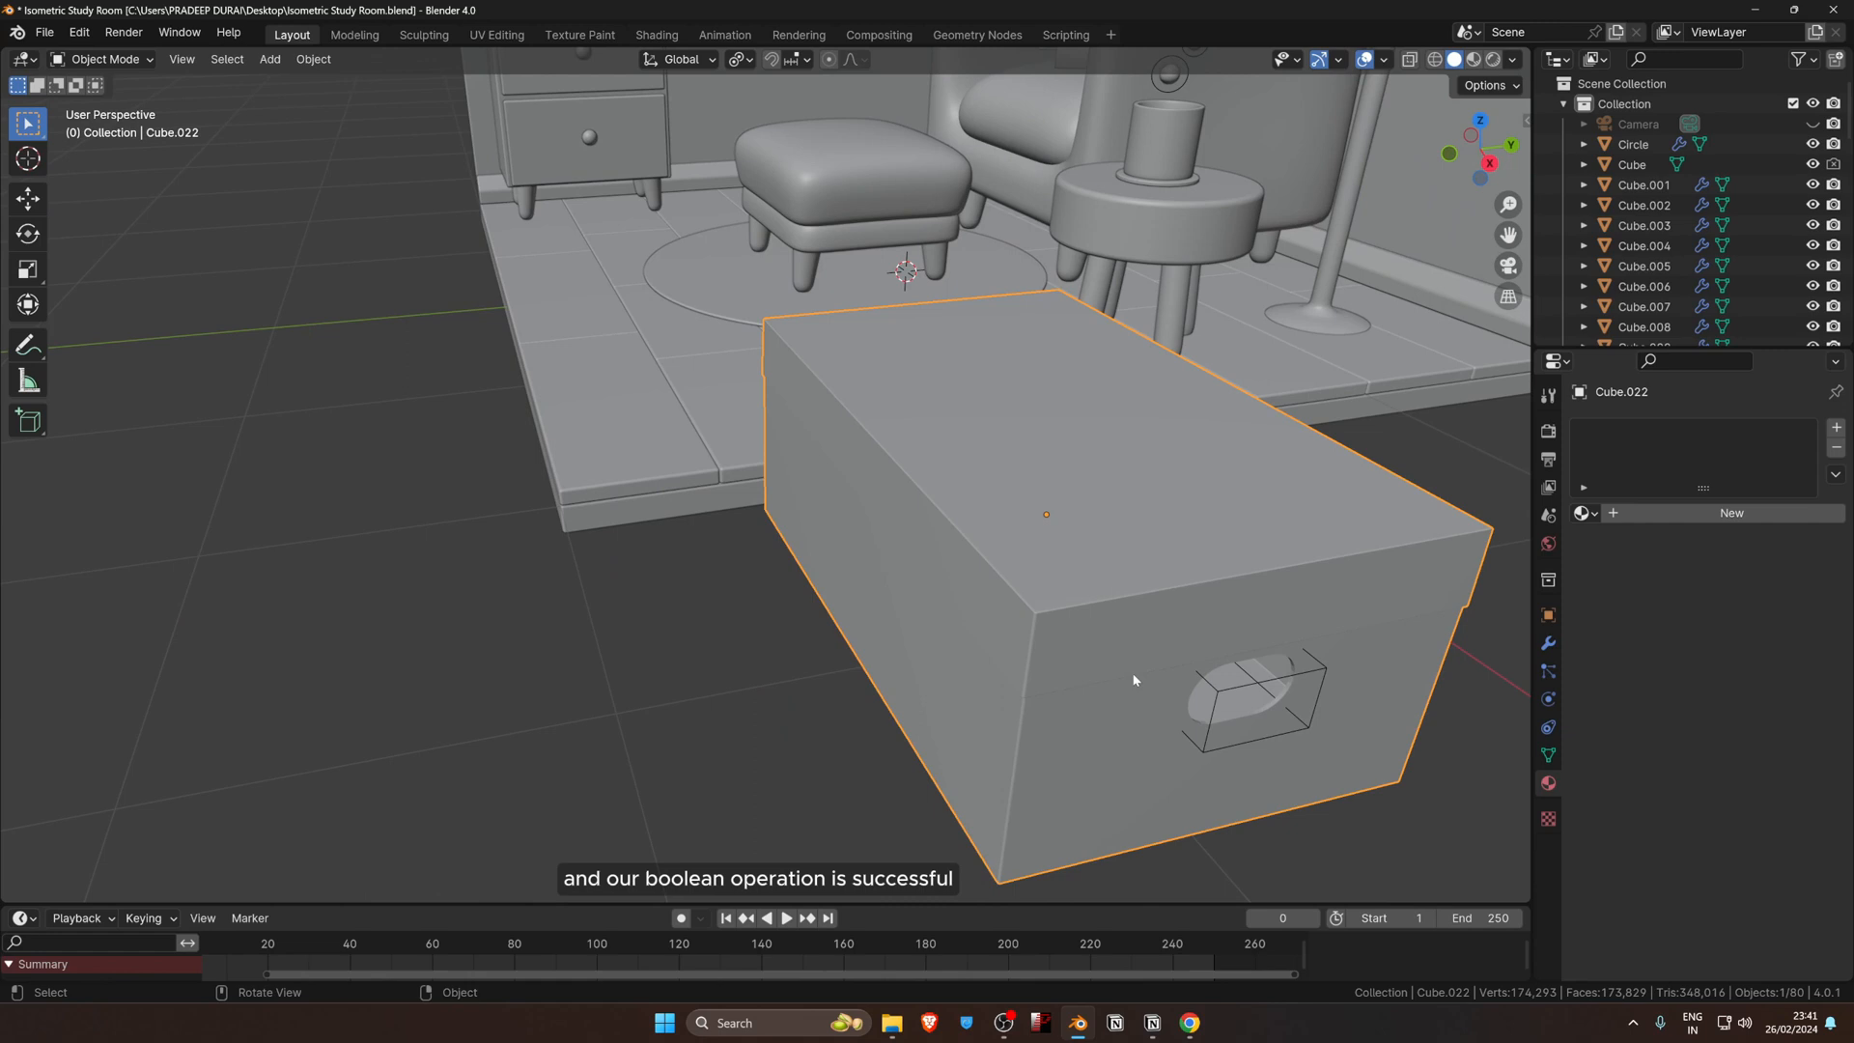
{"action": "left_click", "coordinate": [1222, 701]}
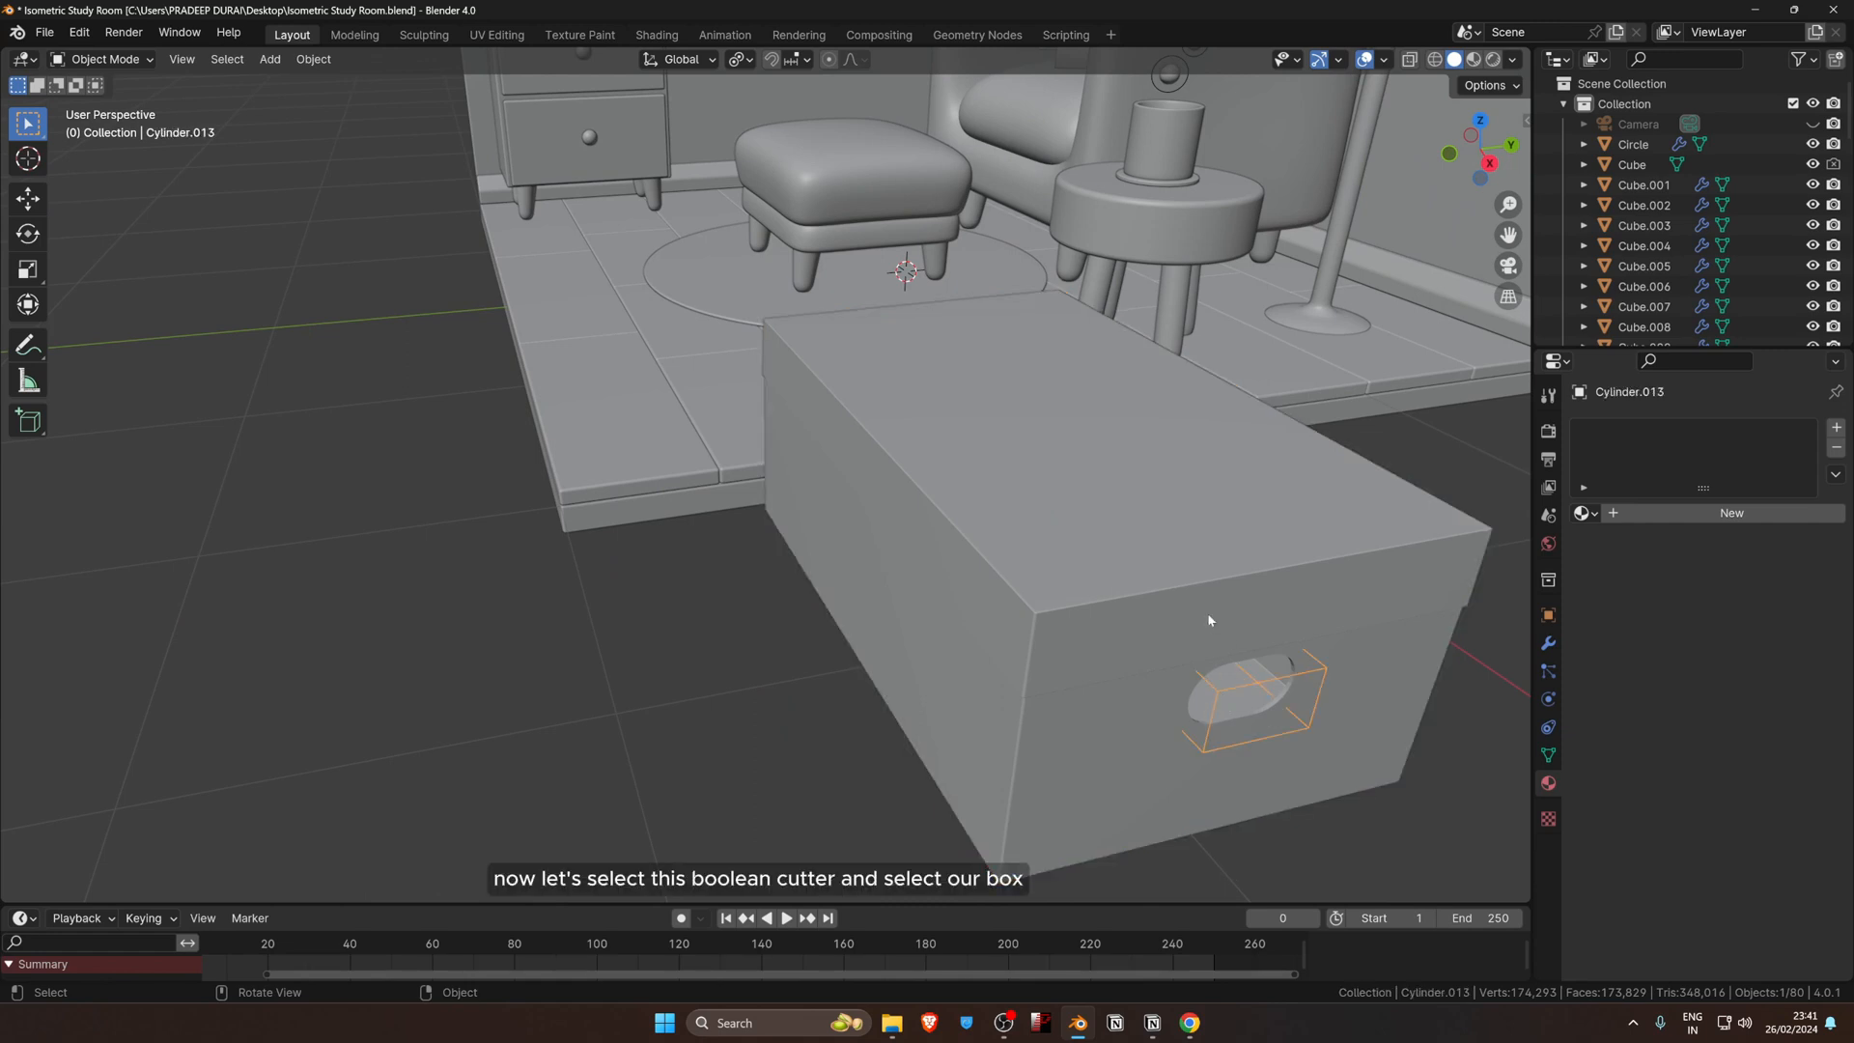
{"action": "left_click", "coordinate": [1143, 594], "text": "shift"}
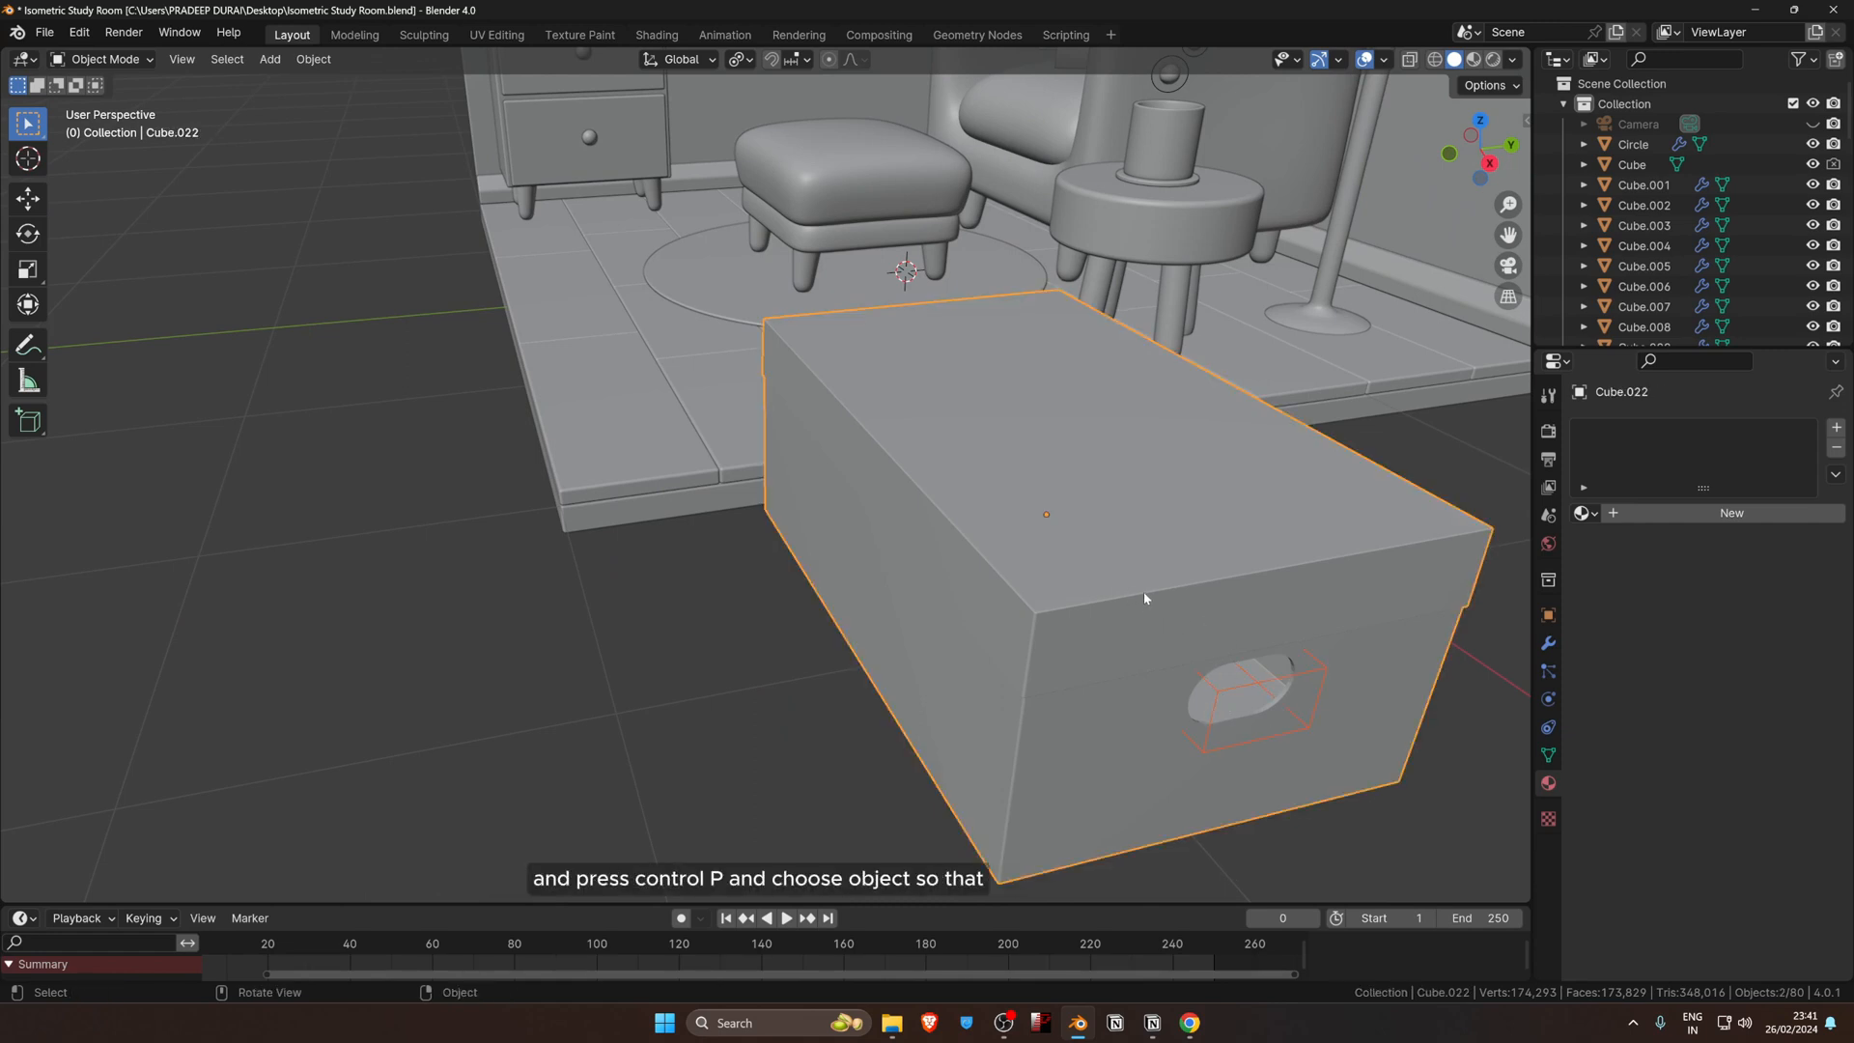
{"action": "key", "text": "ctrl+p"}
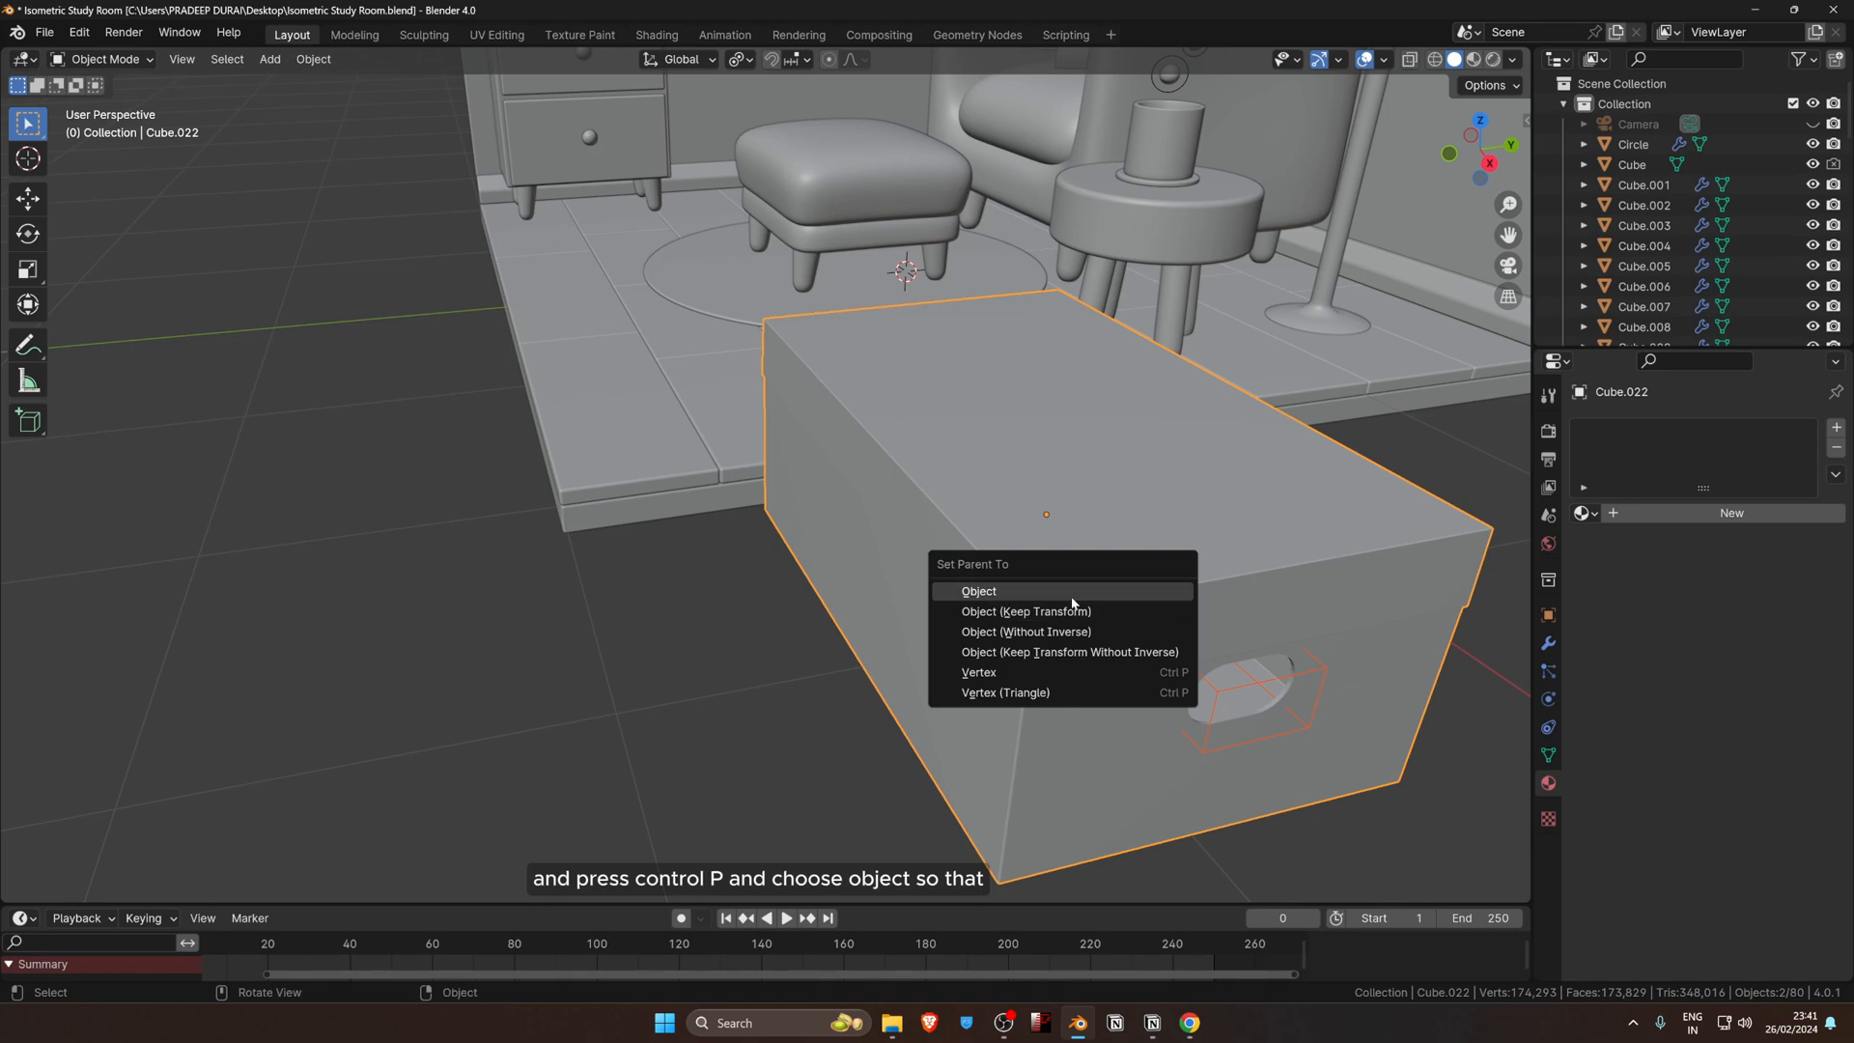
{"action": "left_click", "coordinate": [1073, 593]}
Step: Select only the storage box and move it freely to test that the parented cutter follows
{"action": "left_click", "coordinate": [1121, 583]}
{"action": "scroll", "coordinate": [1121, 582], "scroll_direction": "down", "scroll_amount": 1}
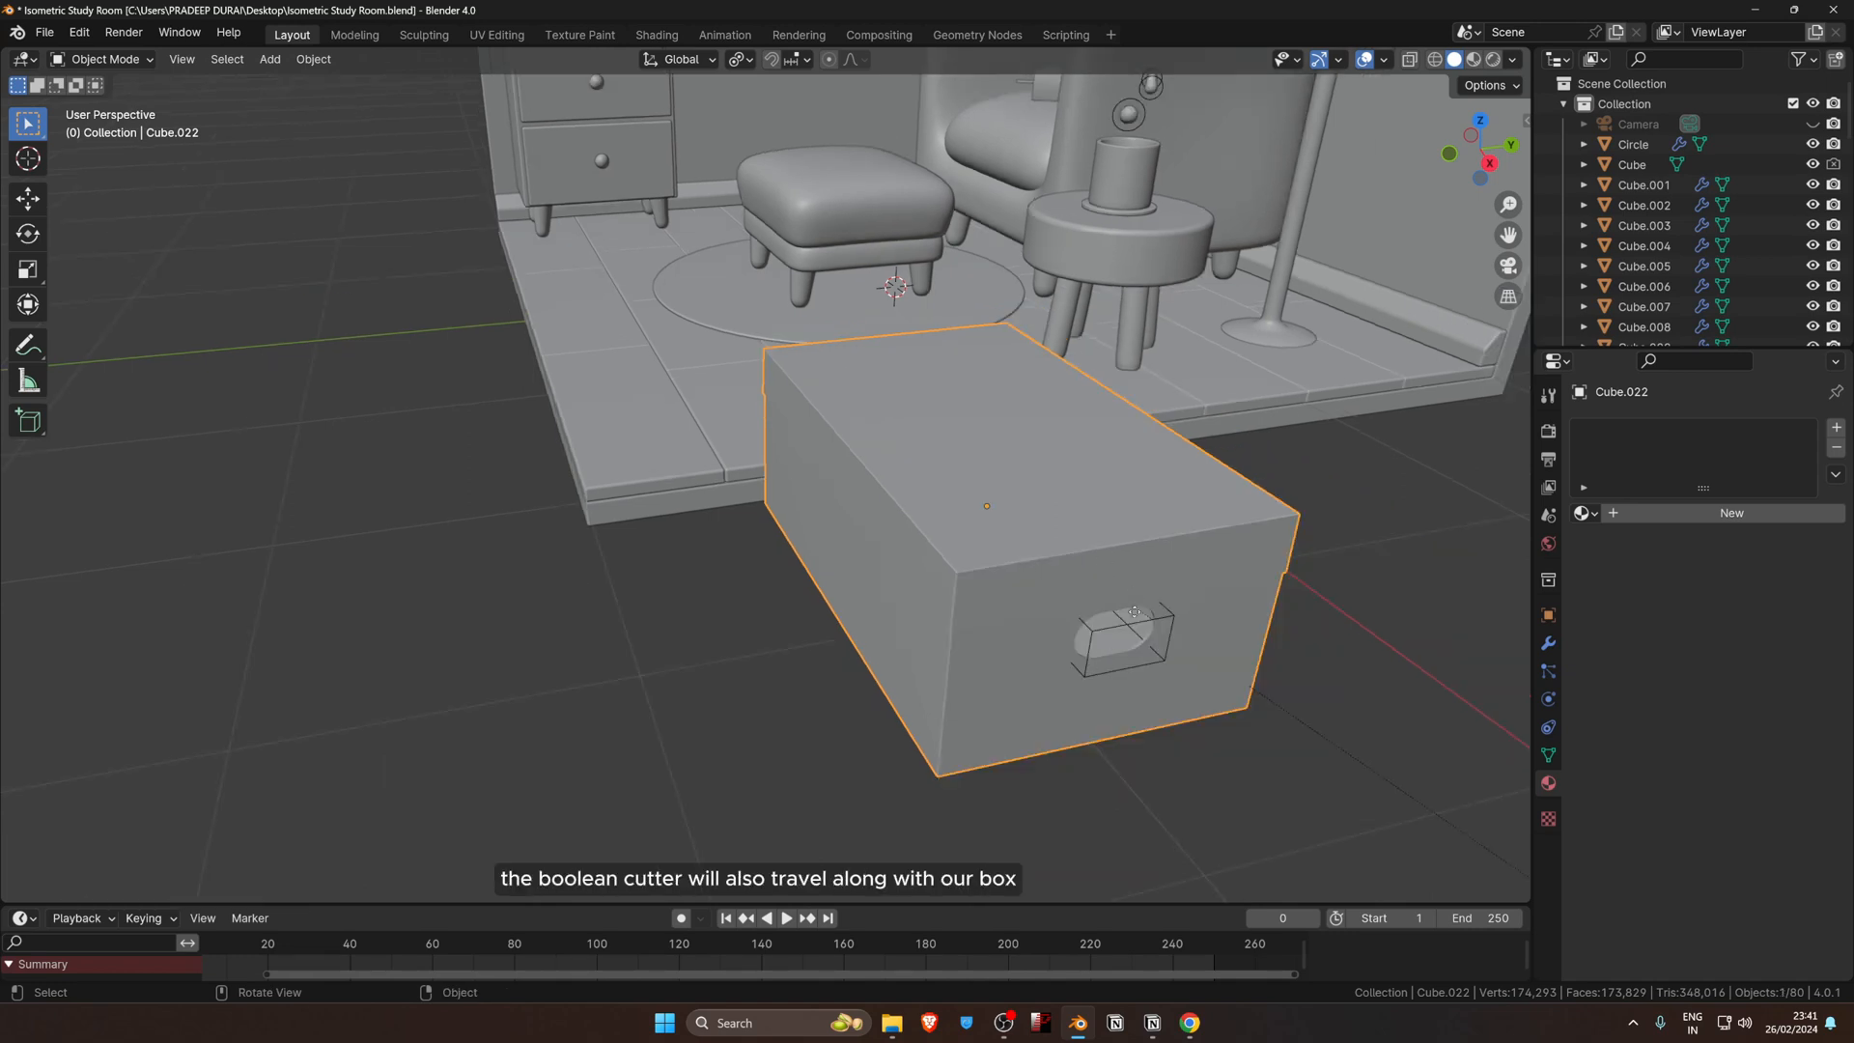
{"action": "key", "text": "g"}
{"action": "left_click", "coordinate": [1070, 572]}
Step: With both the storage box and its cutter selected, set their origins to geometry
{"action": "scroll", "coordinate": [1075, 582], "scroll_direction": "down", "scroll_amount": 4}
{"action": "middle_click_drag", "start_coordinate": [1075, 583], "coordinate": [1105, 610]}
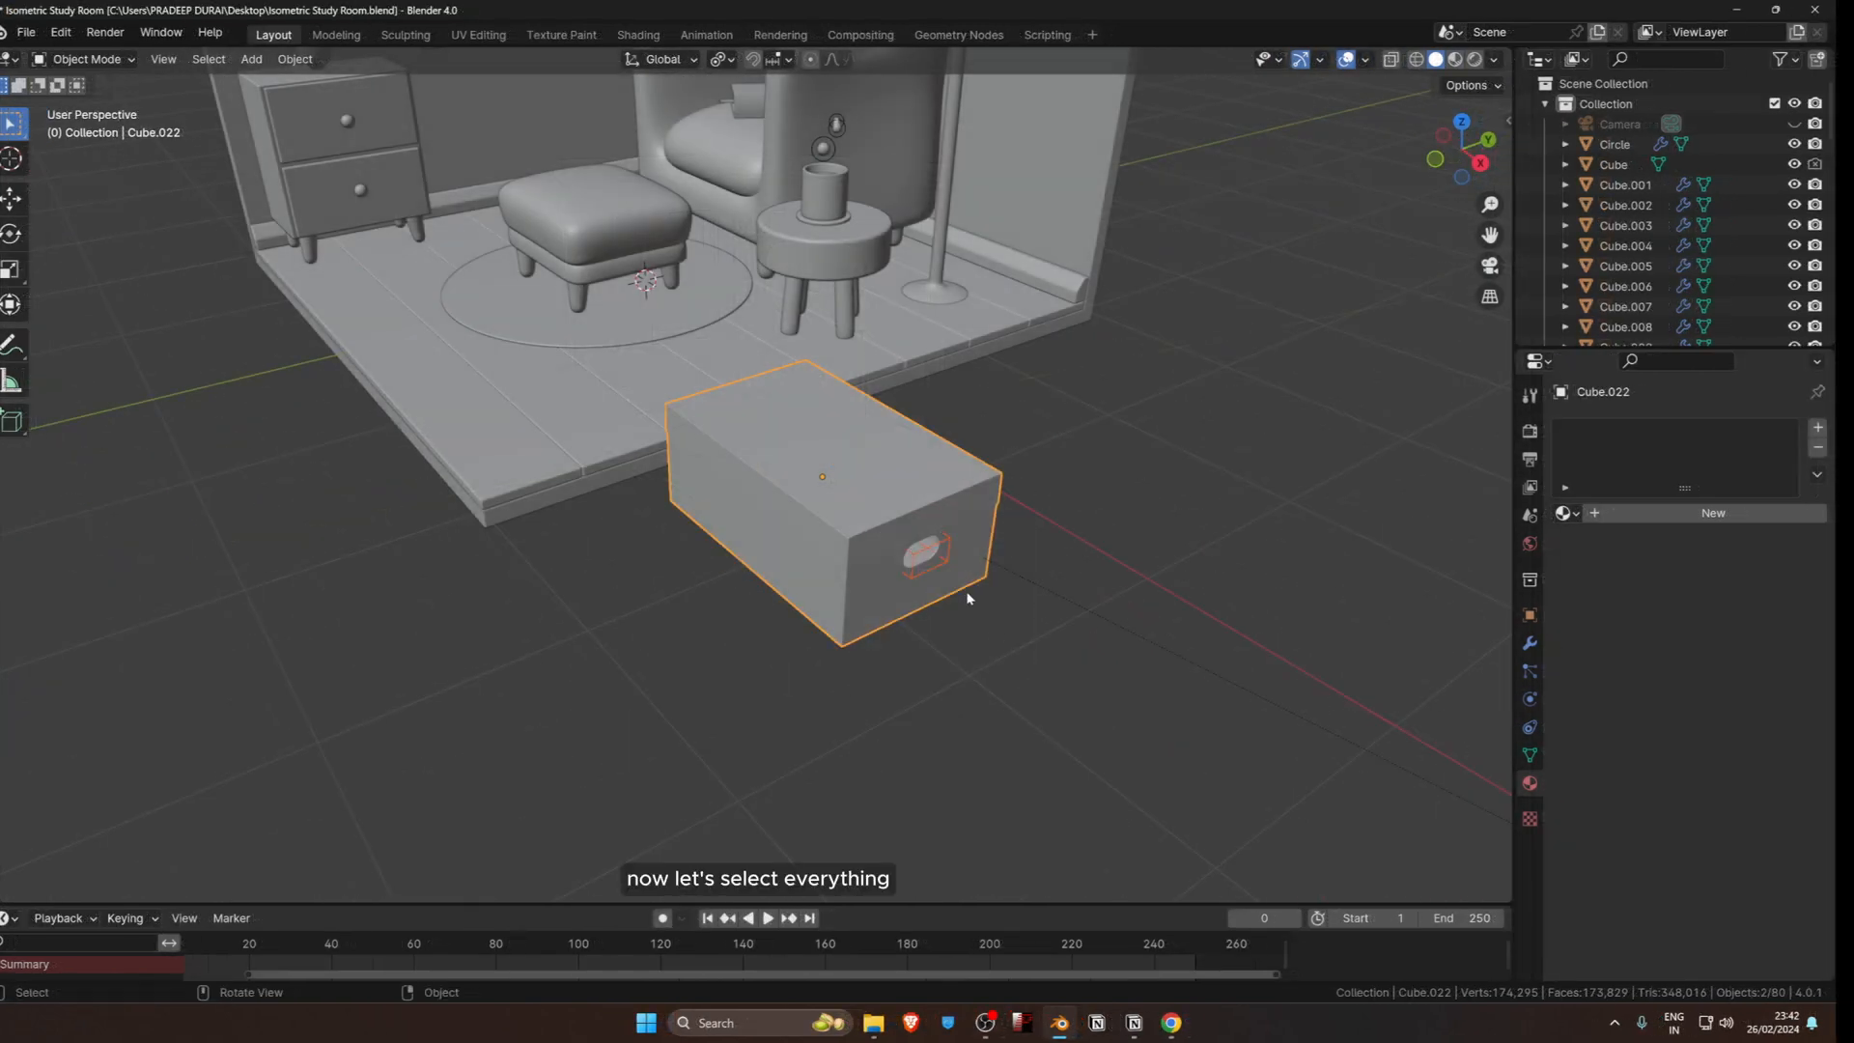
{"action": "right_click", "coordinate": [927, 545]}
{"action": "mouse_move", "coordinate": [946, 543]}
{"action": "left_click", "coordinate": [1088, 568]}
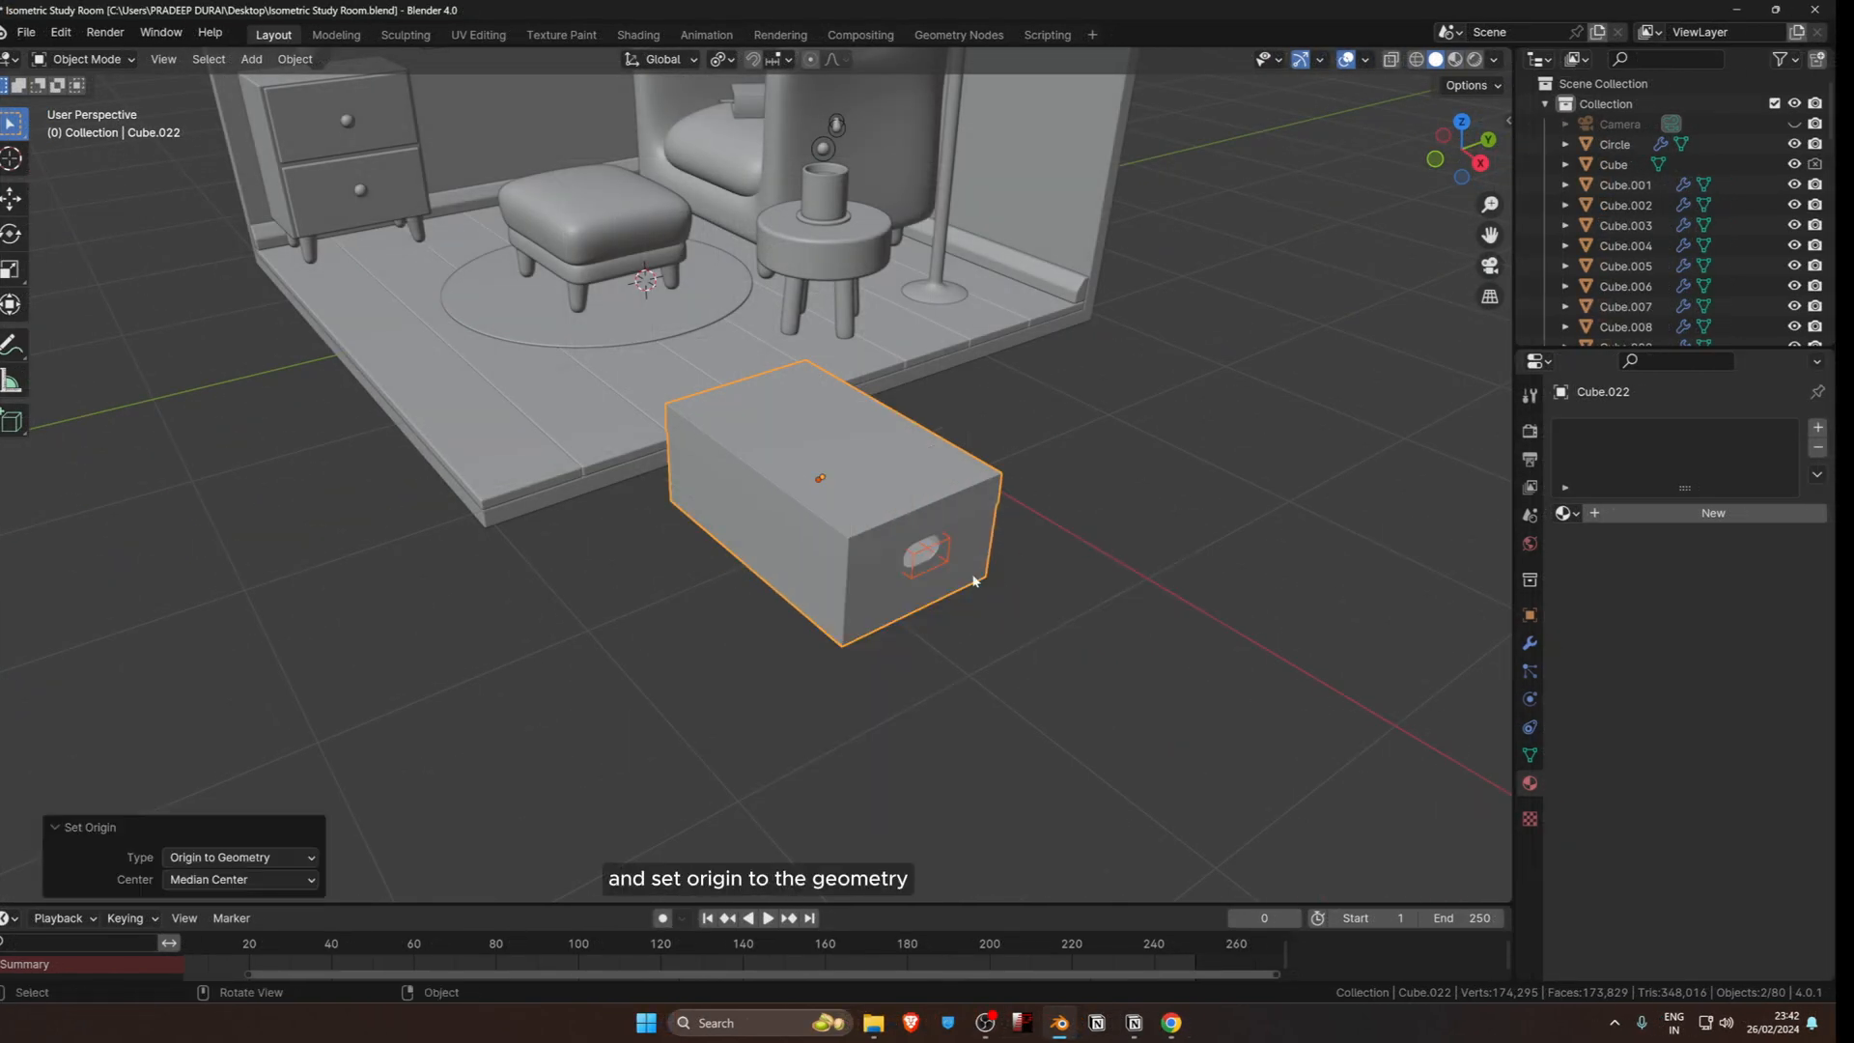
Step: In the top orthographic view, move the box and cutter into the room's back corner beside the armchair
{"action": "scroll", "coordinate": [974, 580], "scroll_direction": "down", "scroll_amount": 3}
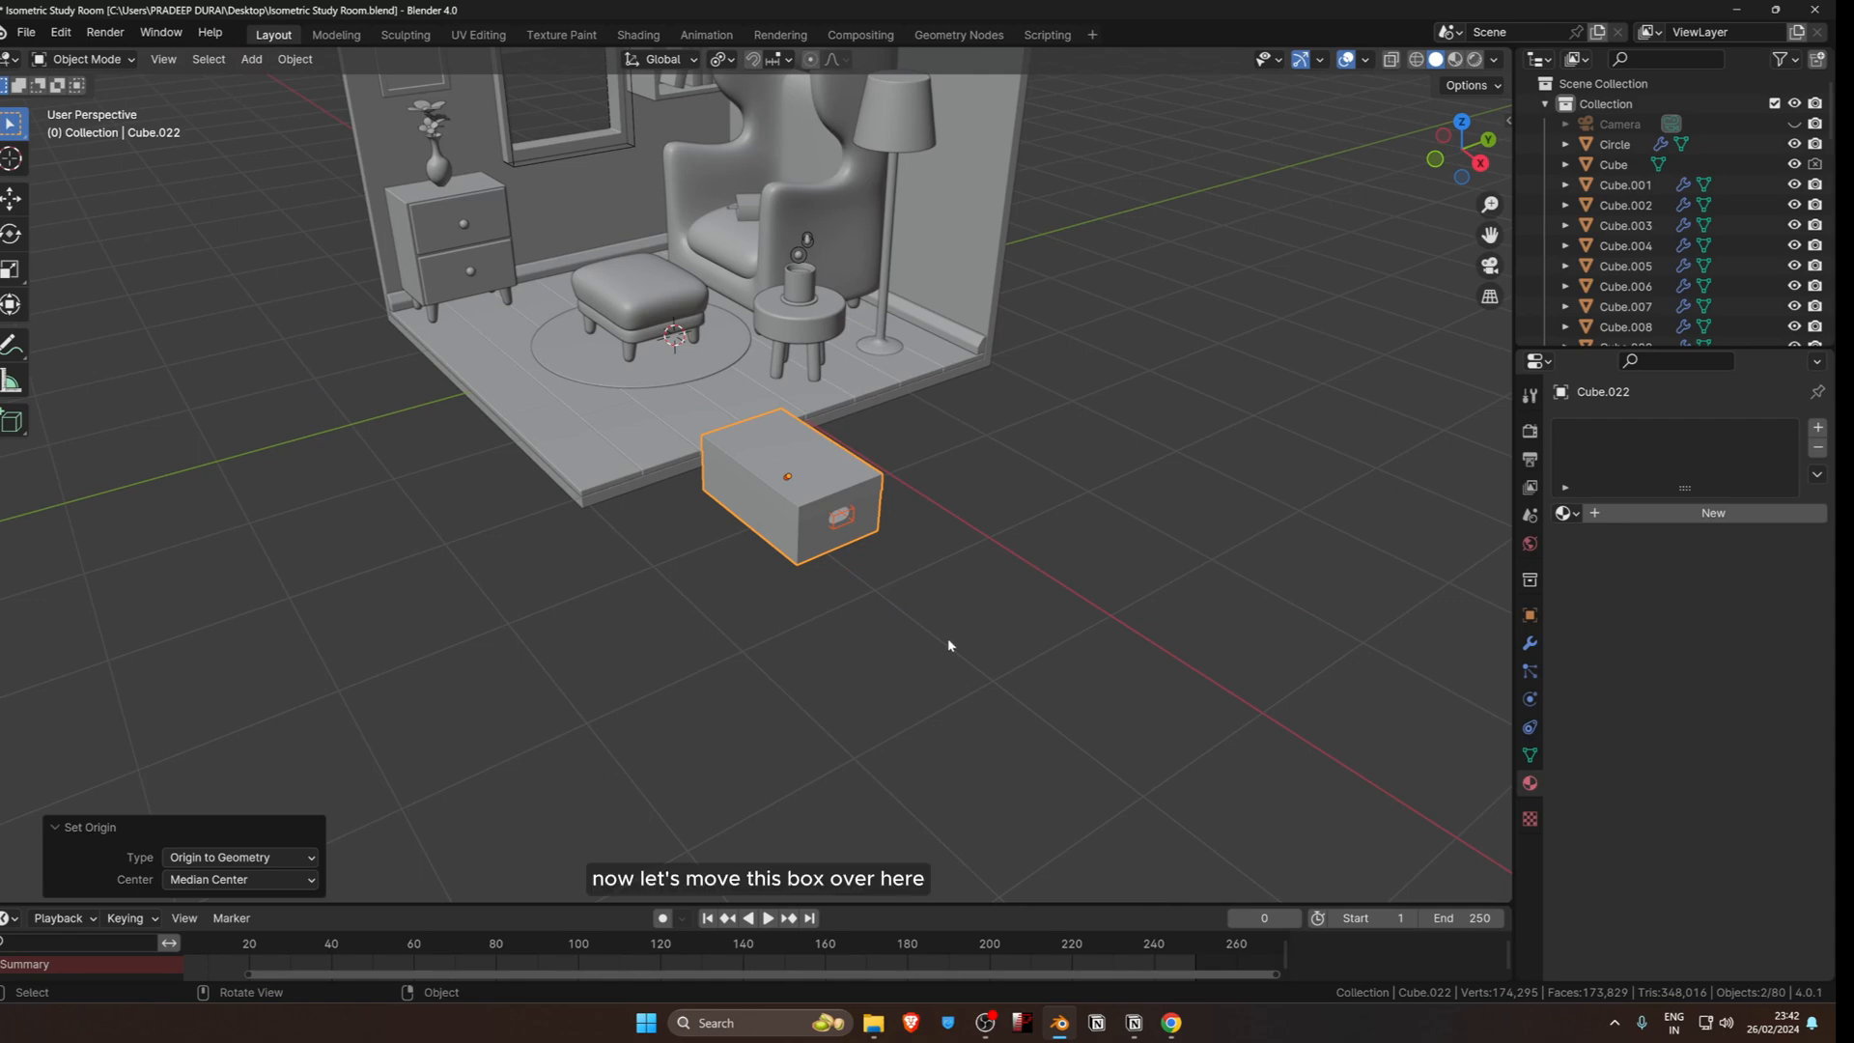
{"action": "key", "text": "KP_7"}
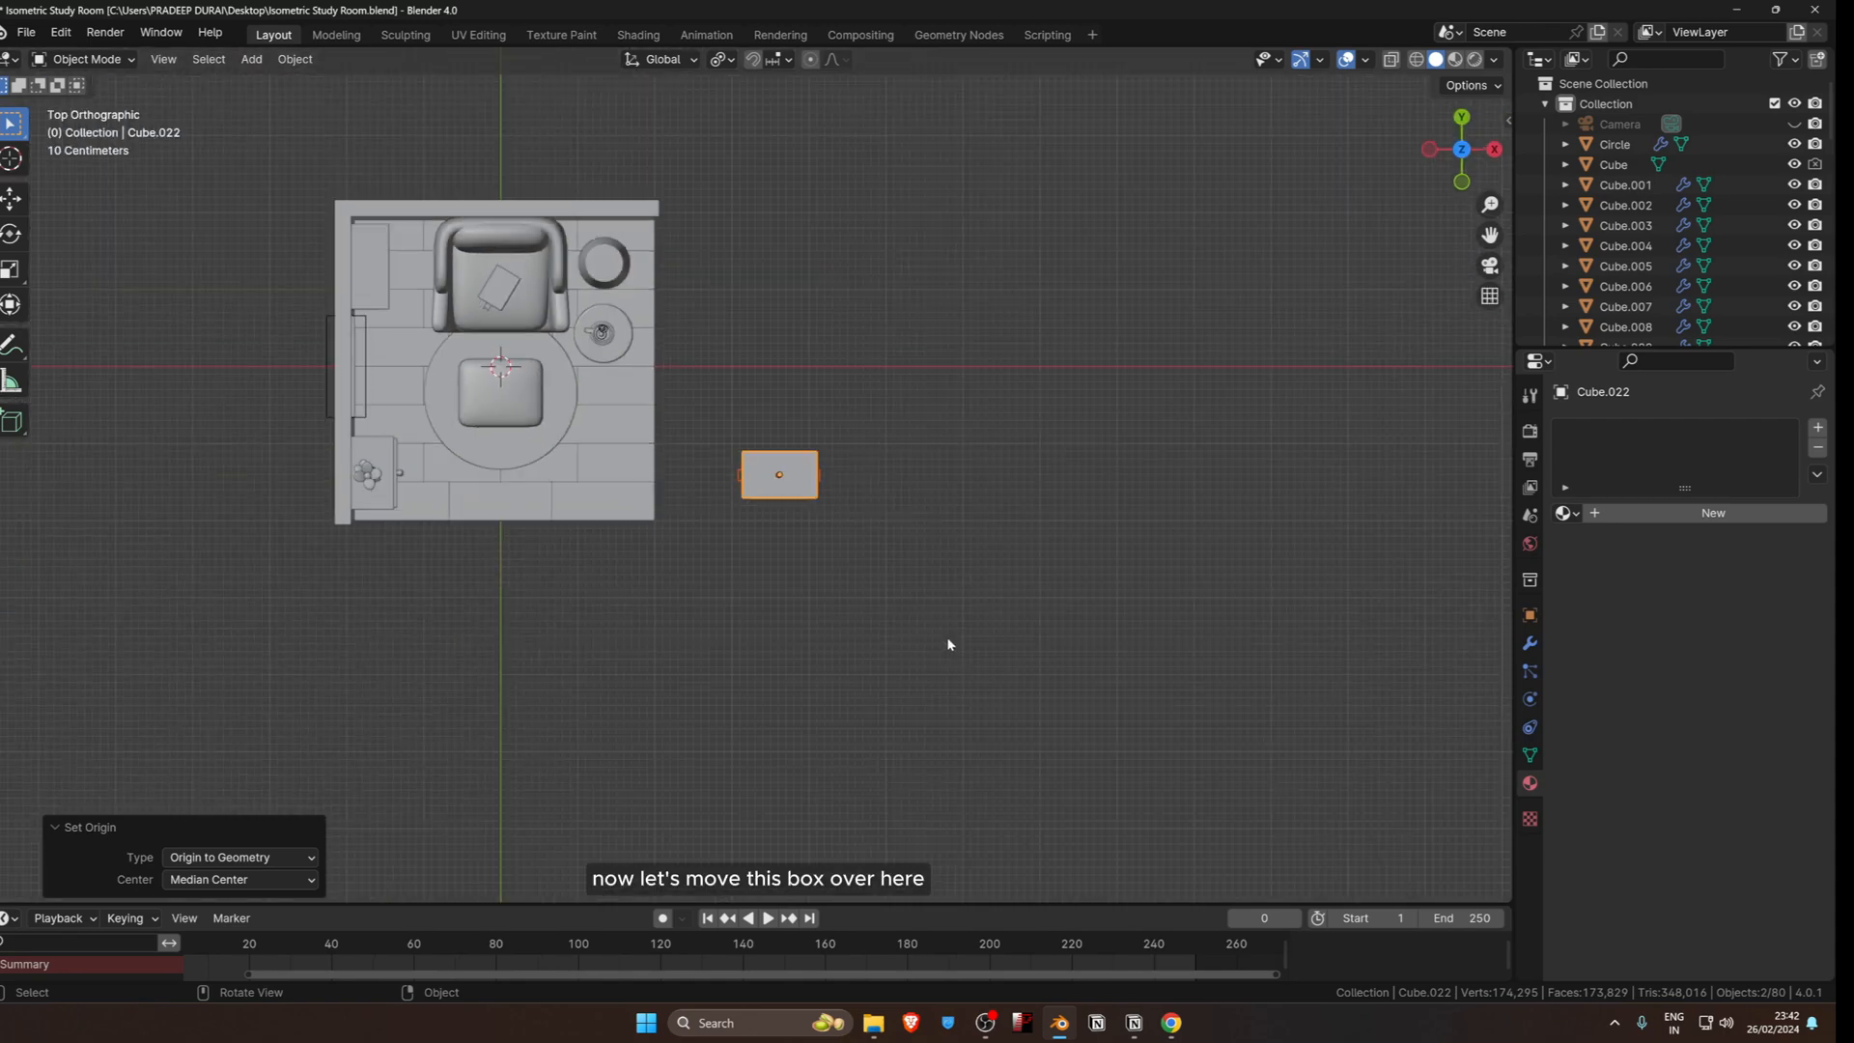
{"action": "key", "text": "g"}
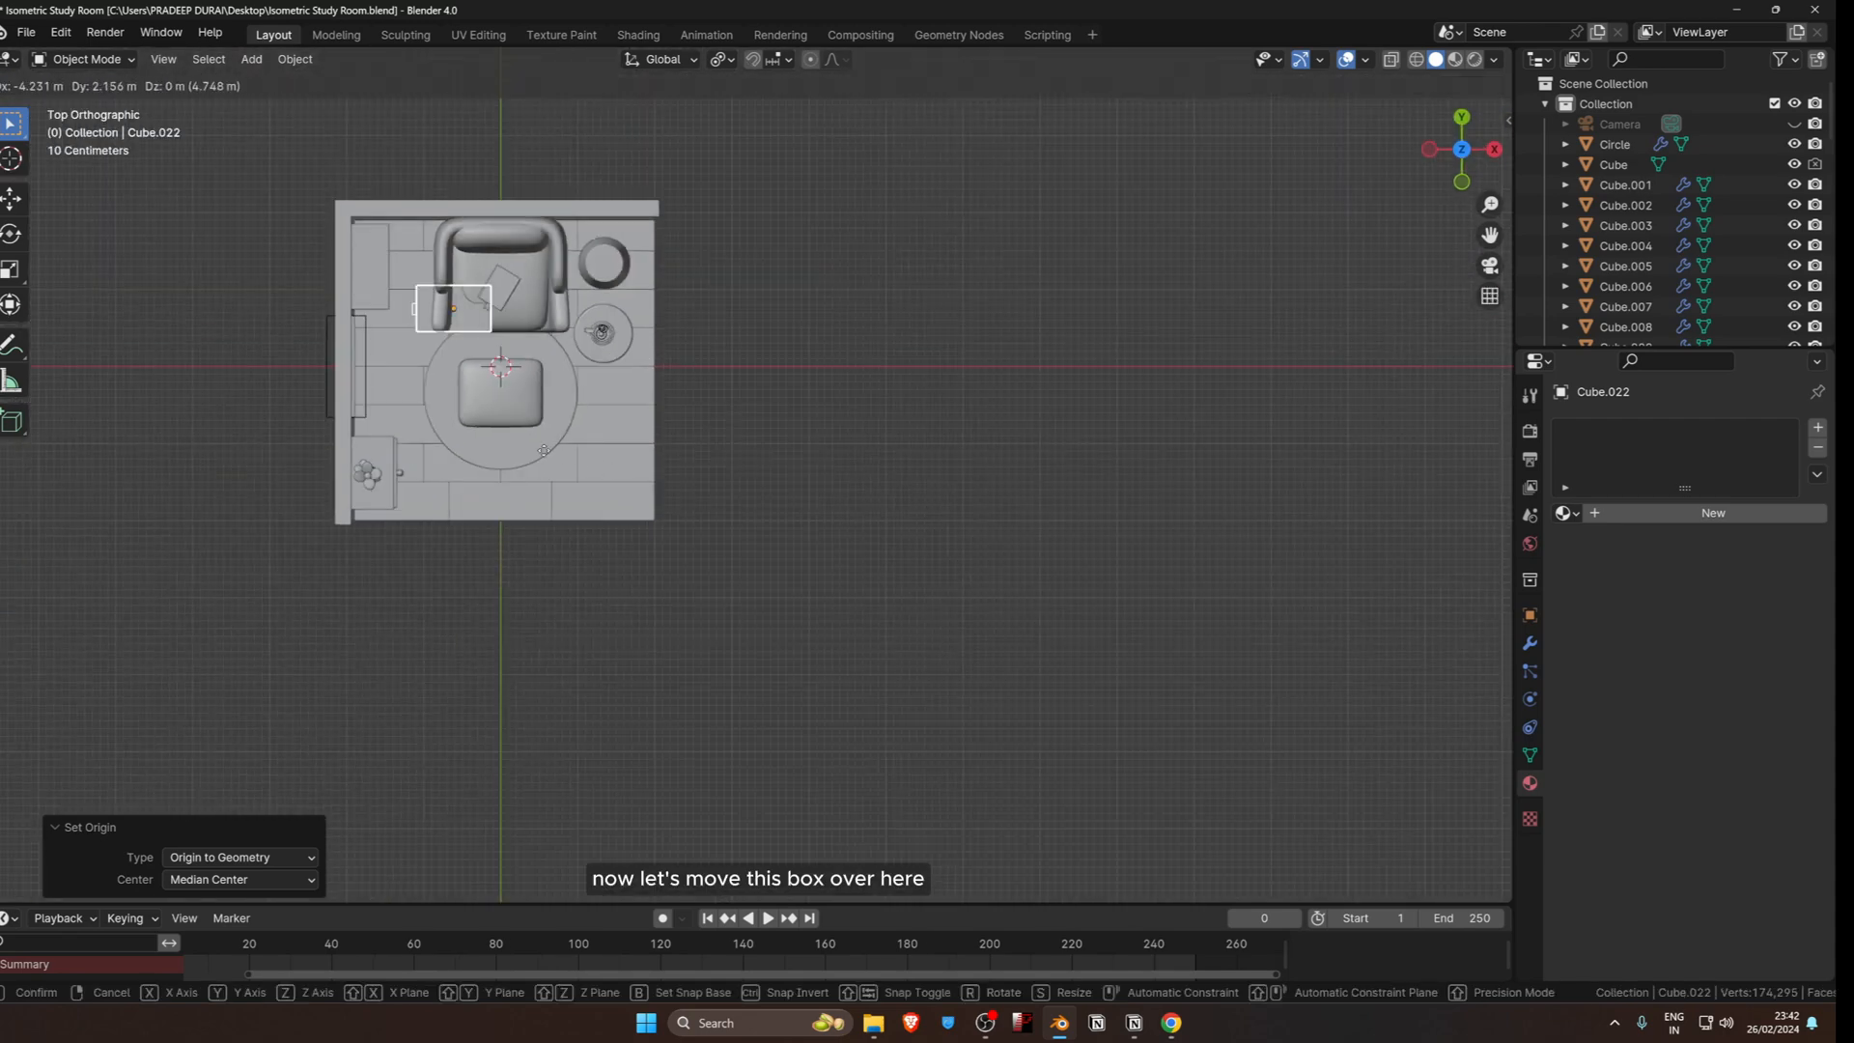
{"action": "left_click", "coordinate": [553, 413]}
Step: Set the transform pivot point to Median Point and rotate the box and cutter 90° in the top view
{"action": "key", "text": "Home"}
{"action": "key", "text": "comma"}
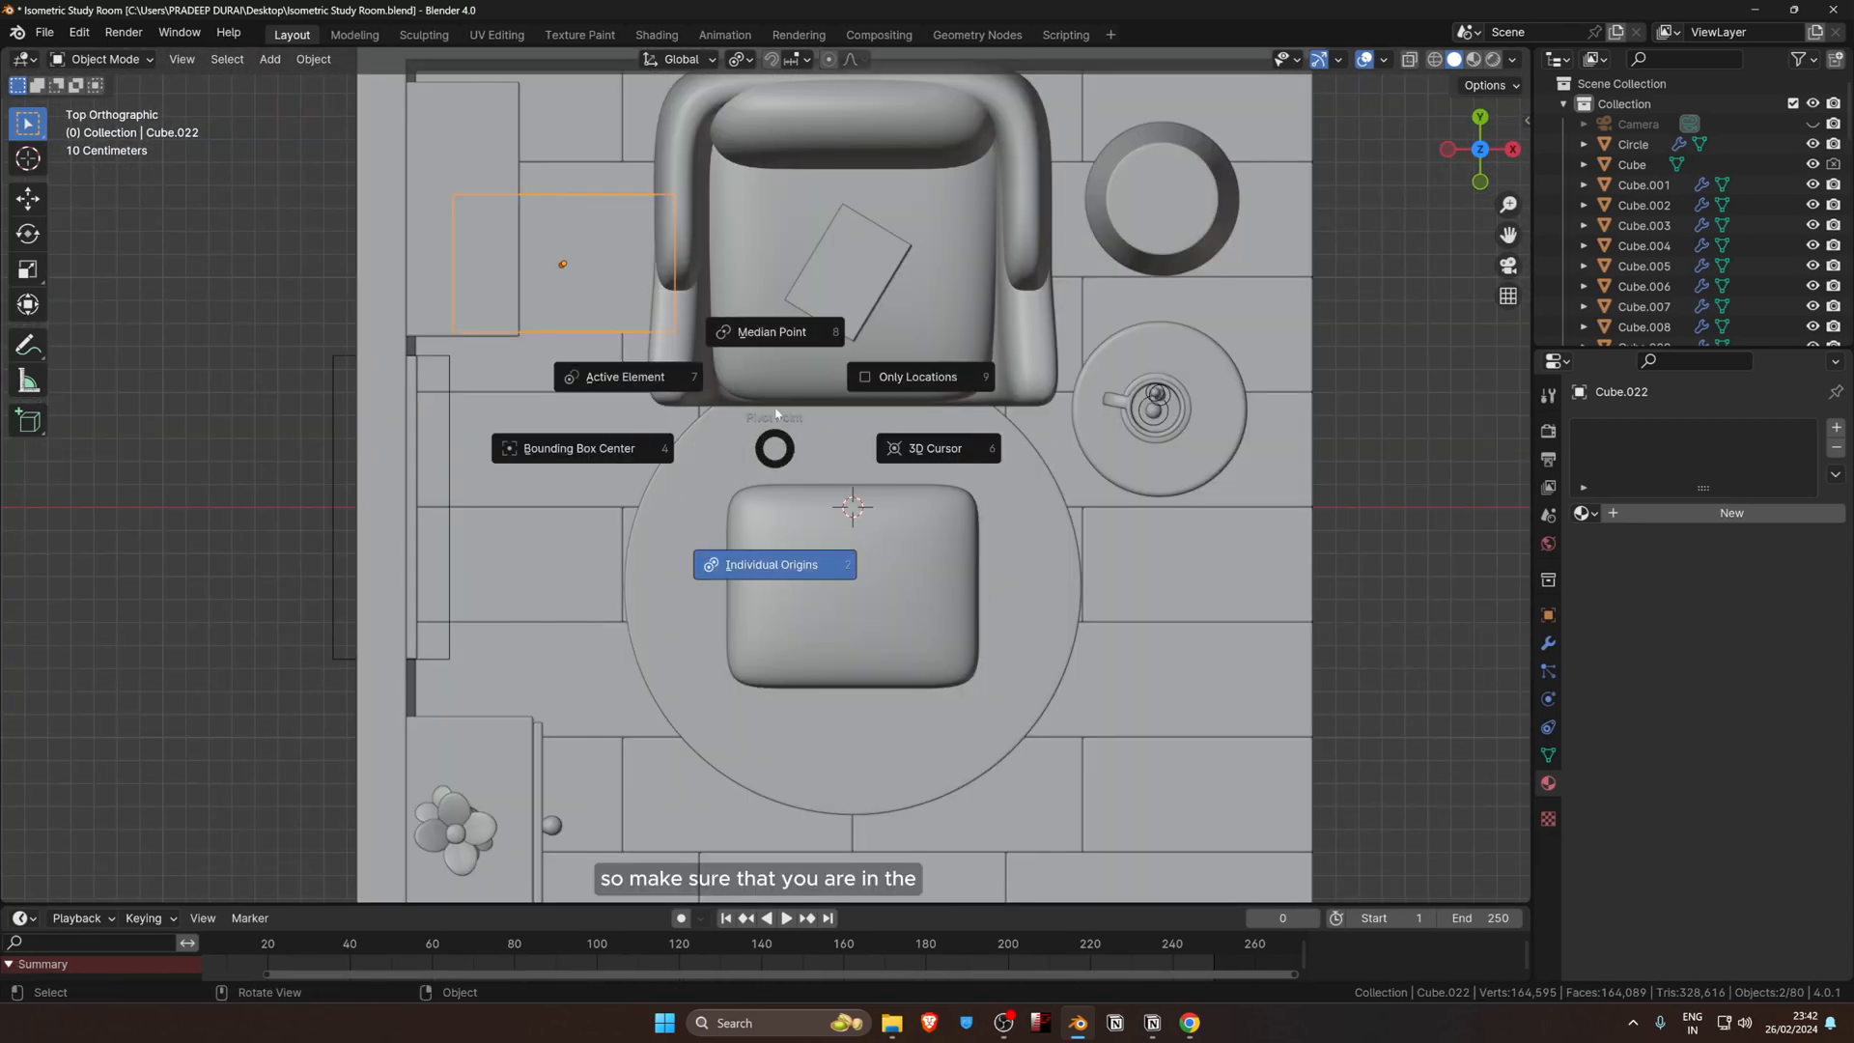
{"action": "left_click", "coordinate": [776, 298]}
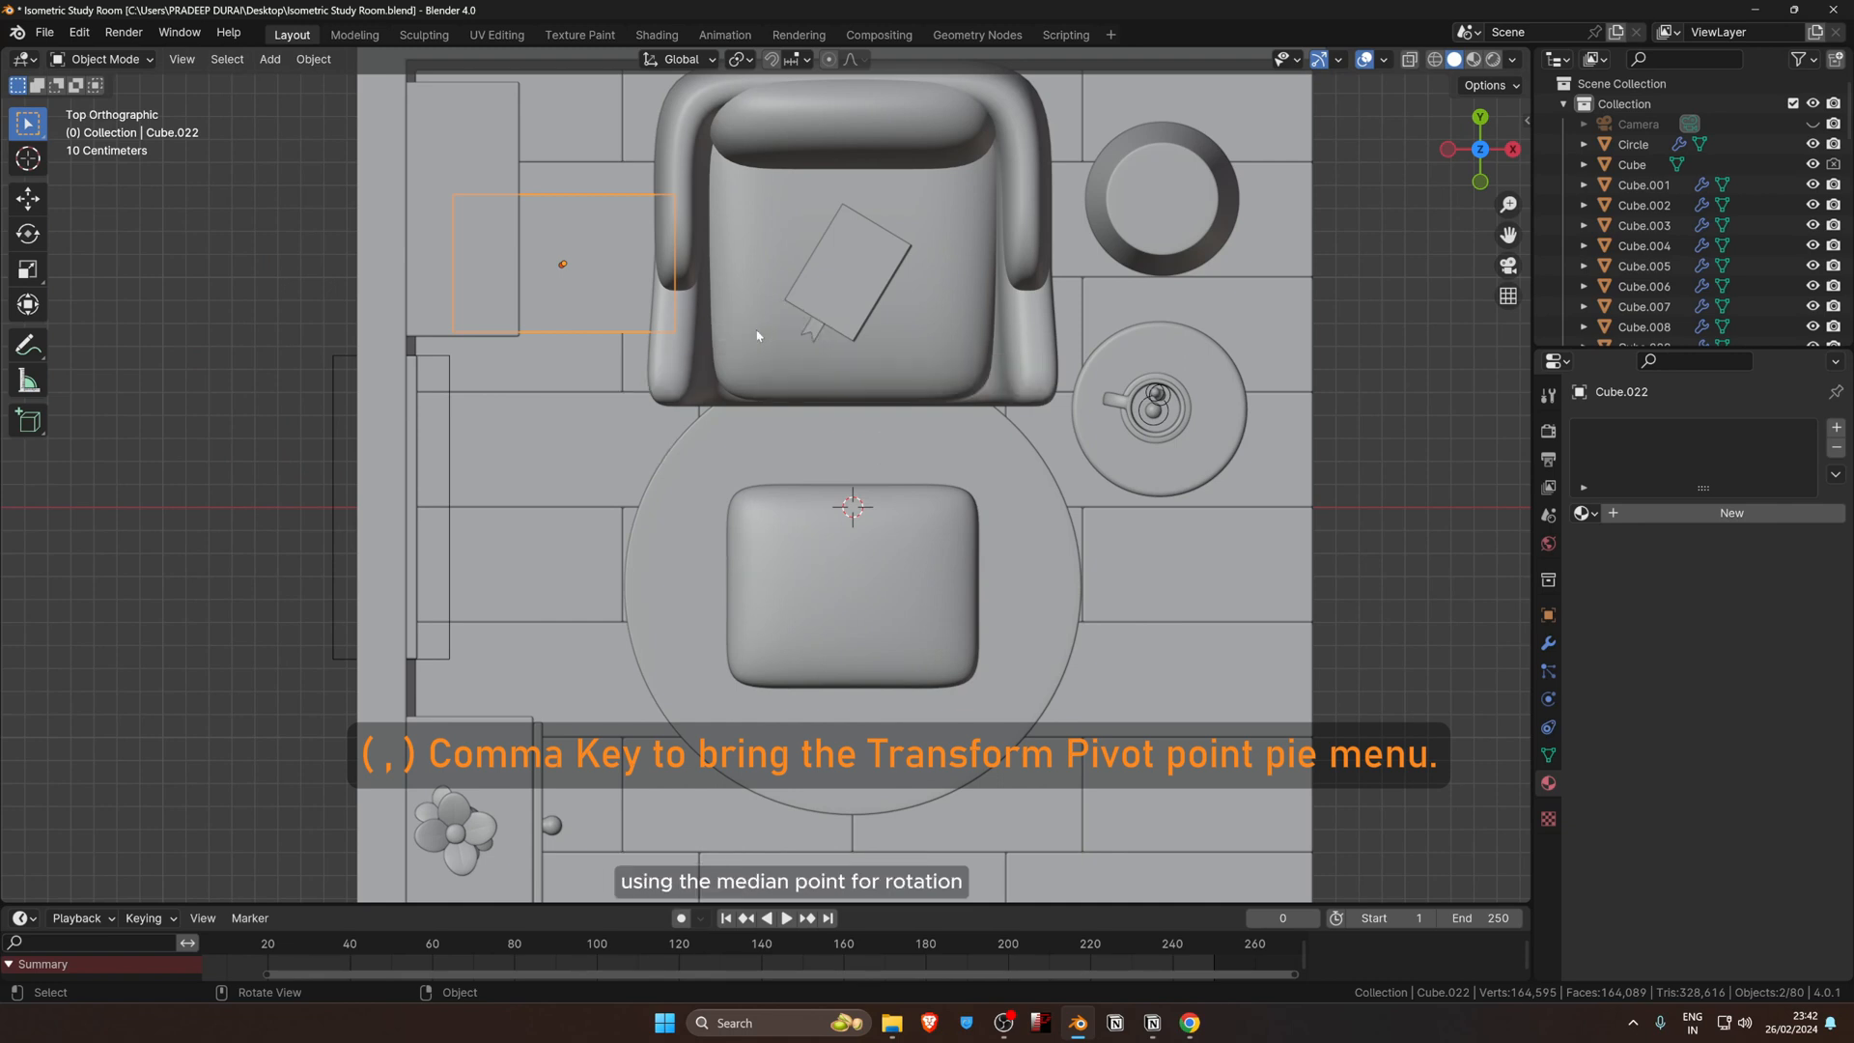
{"action": "type", "text": "r"}
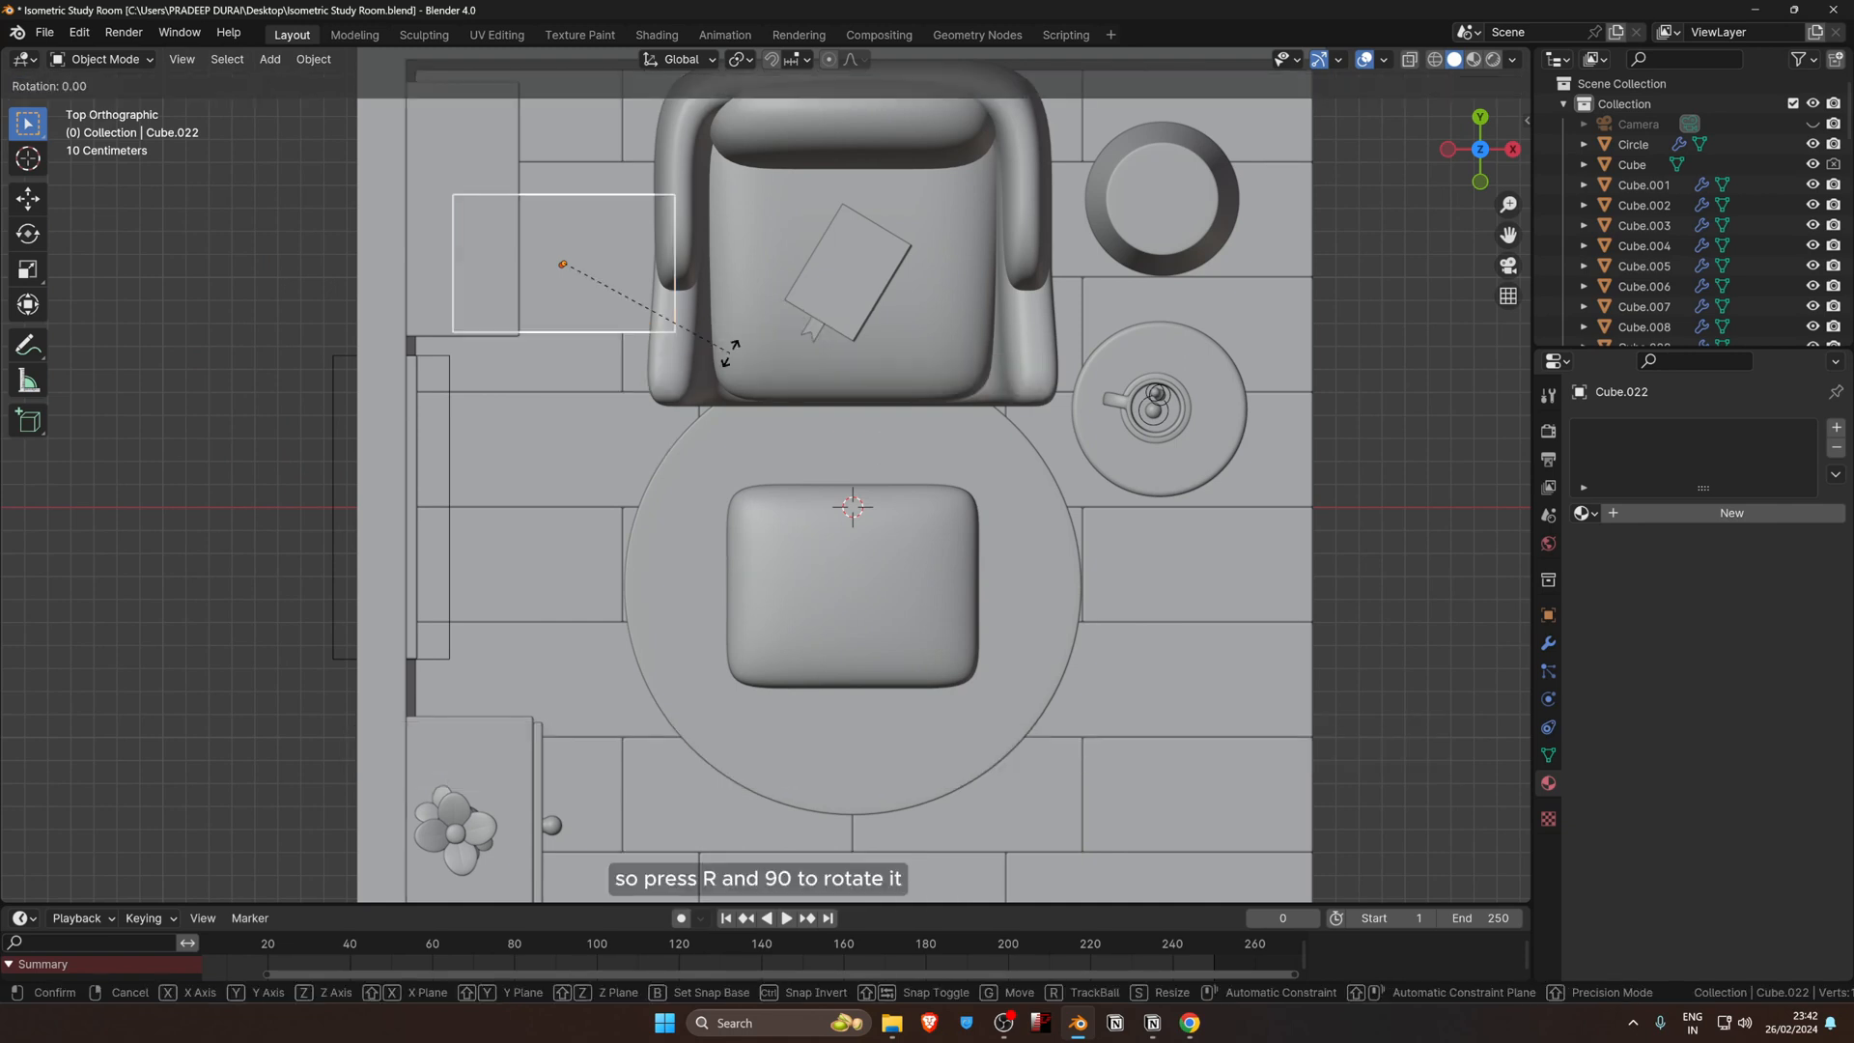
{"action": "type", "text": "90"}
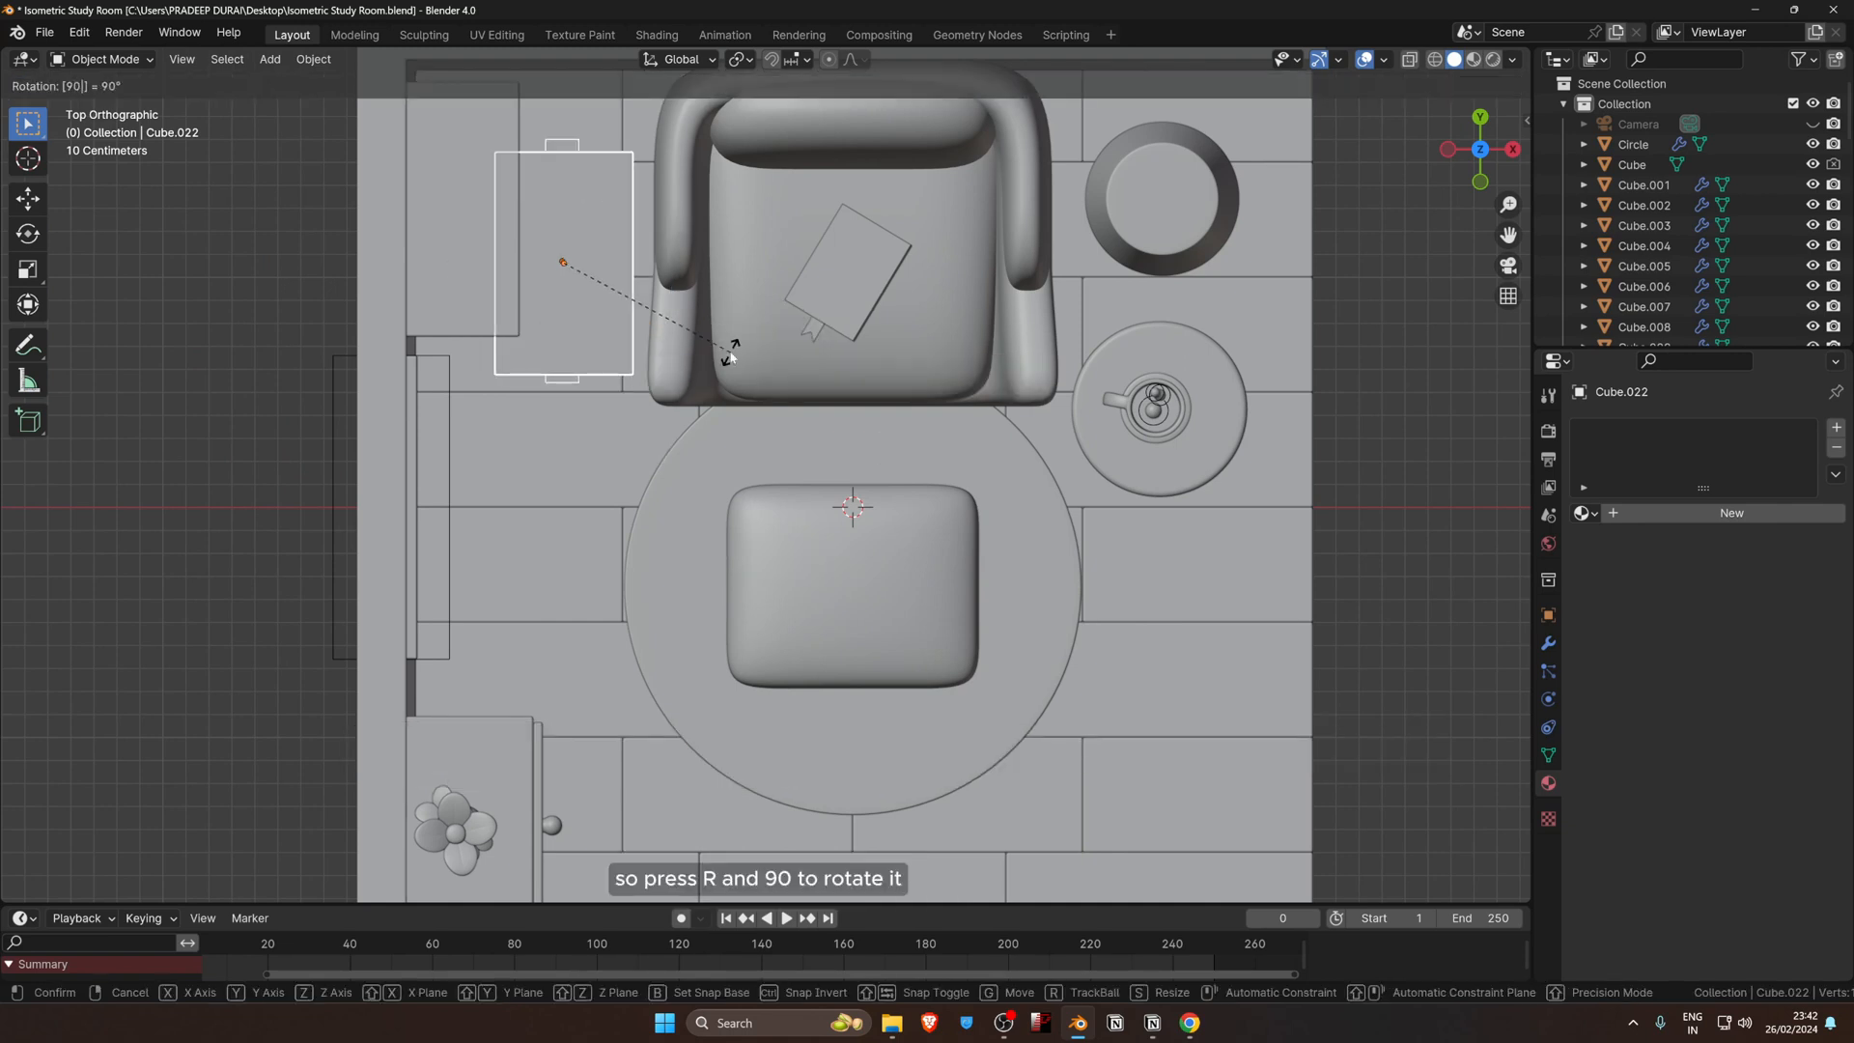
{"action": "key", "text": "Return"}
Step: Move the box and cutter down onto the floor beside the armchair, with a final Z move of about -0.092 m
{"action": "middle_click_drag", "start_coordinate": [731, 353], "coordinate": [666, 454]}
{"action": "key", "text": "g"}
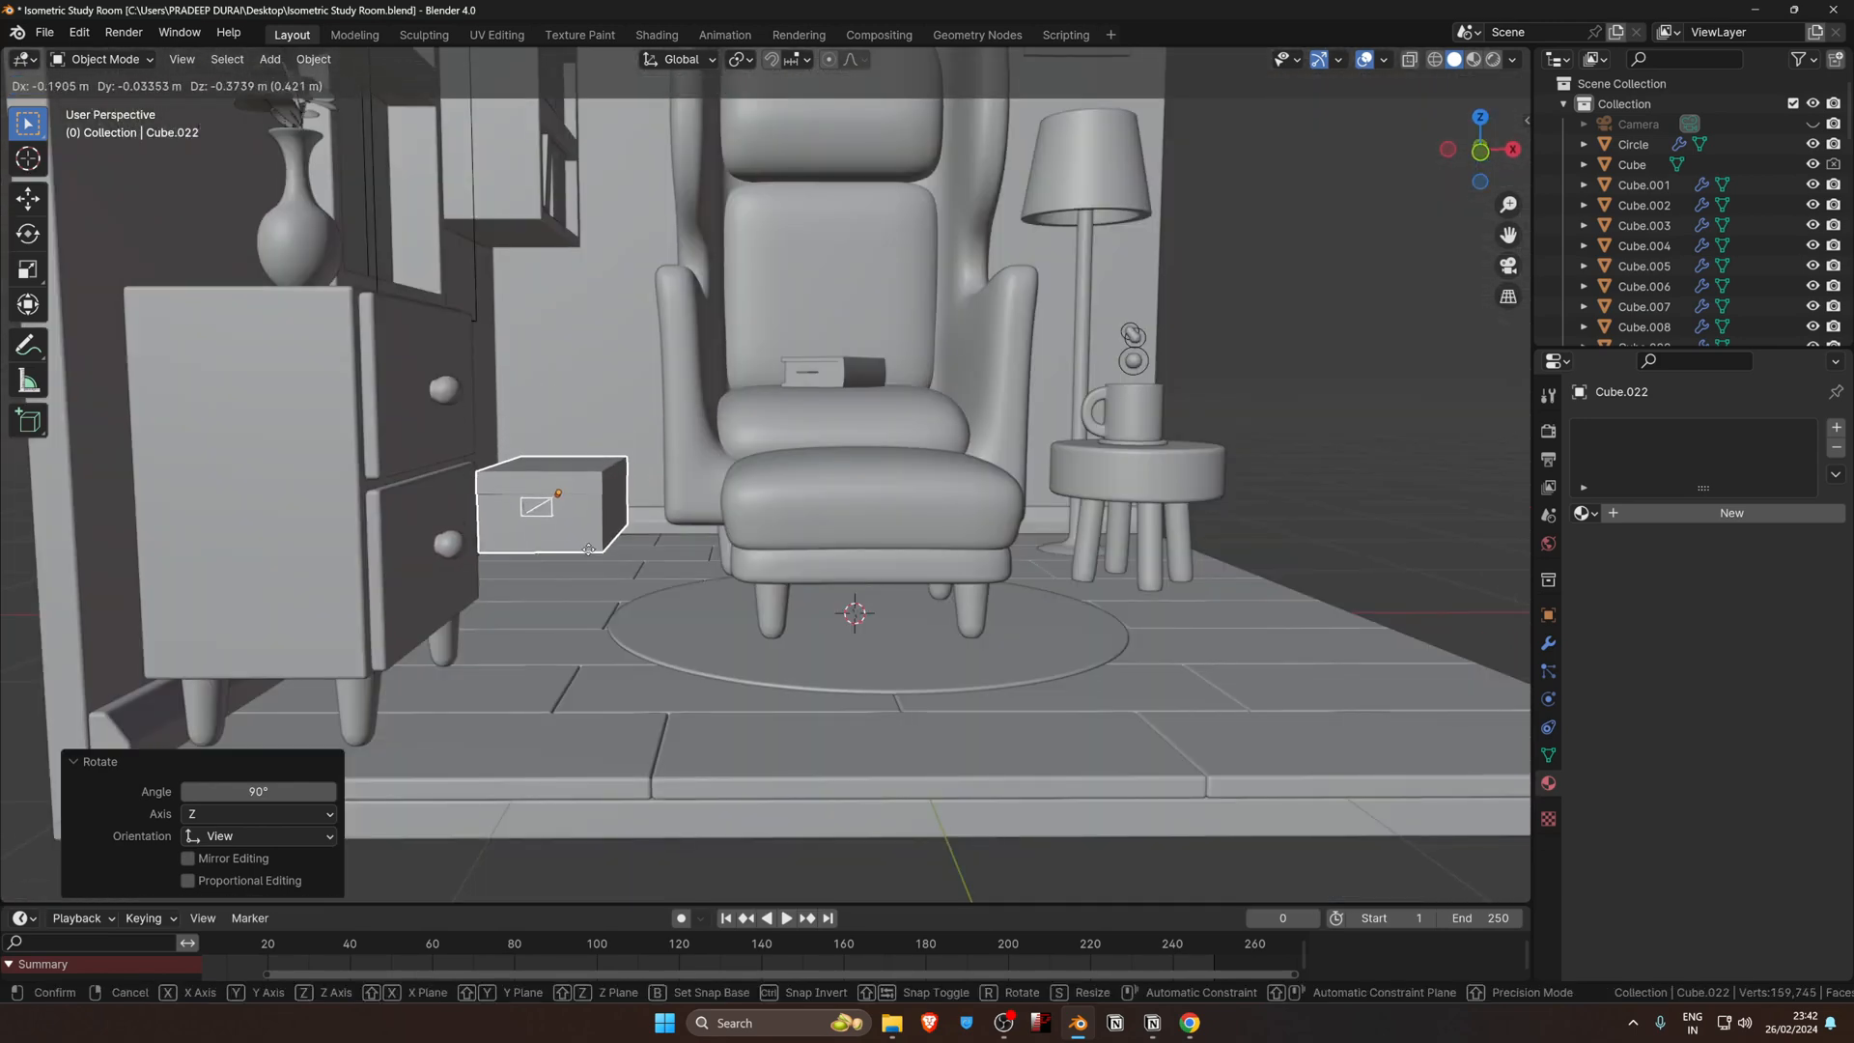
{"action": "left_click", "coordinate": [593, 558]}
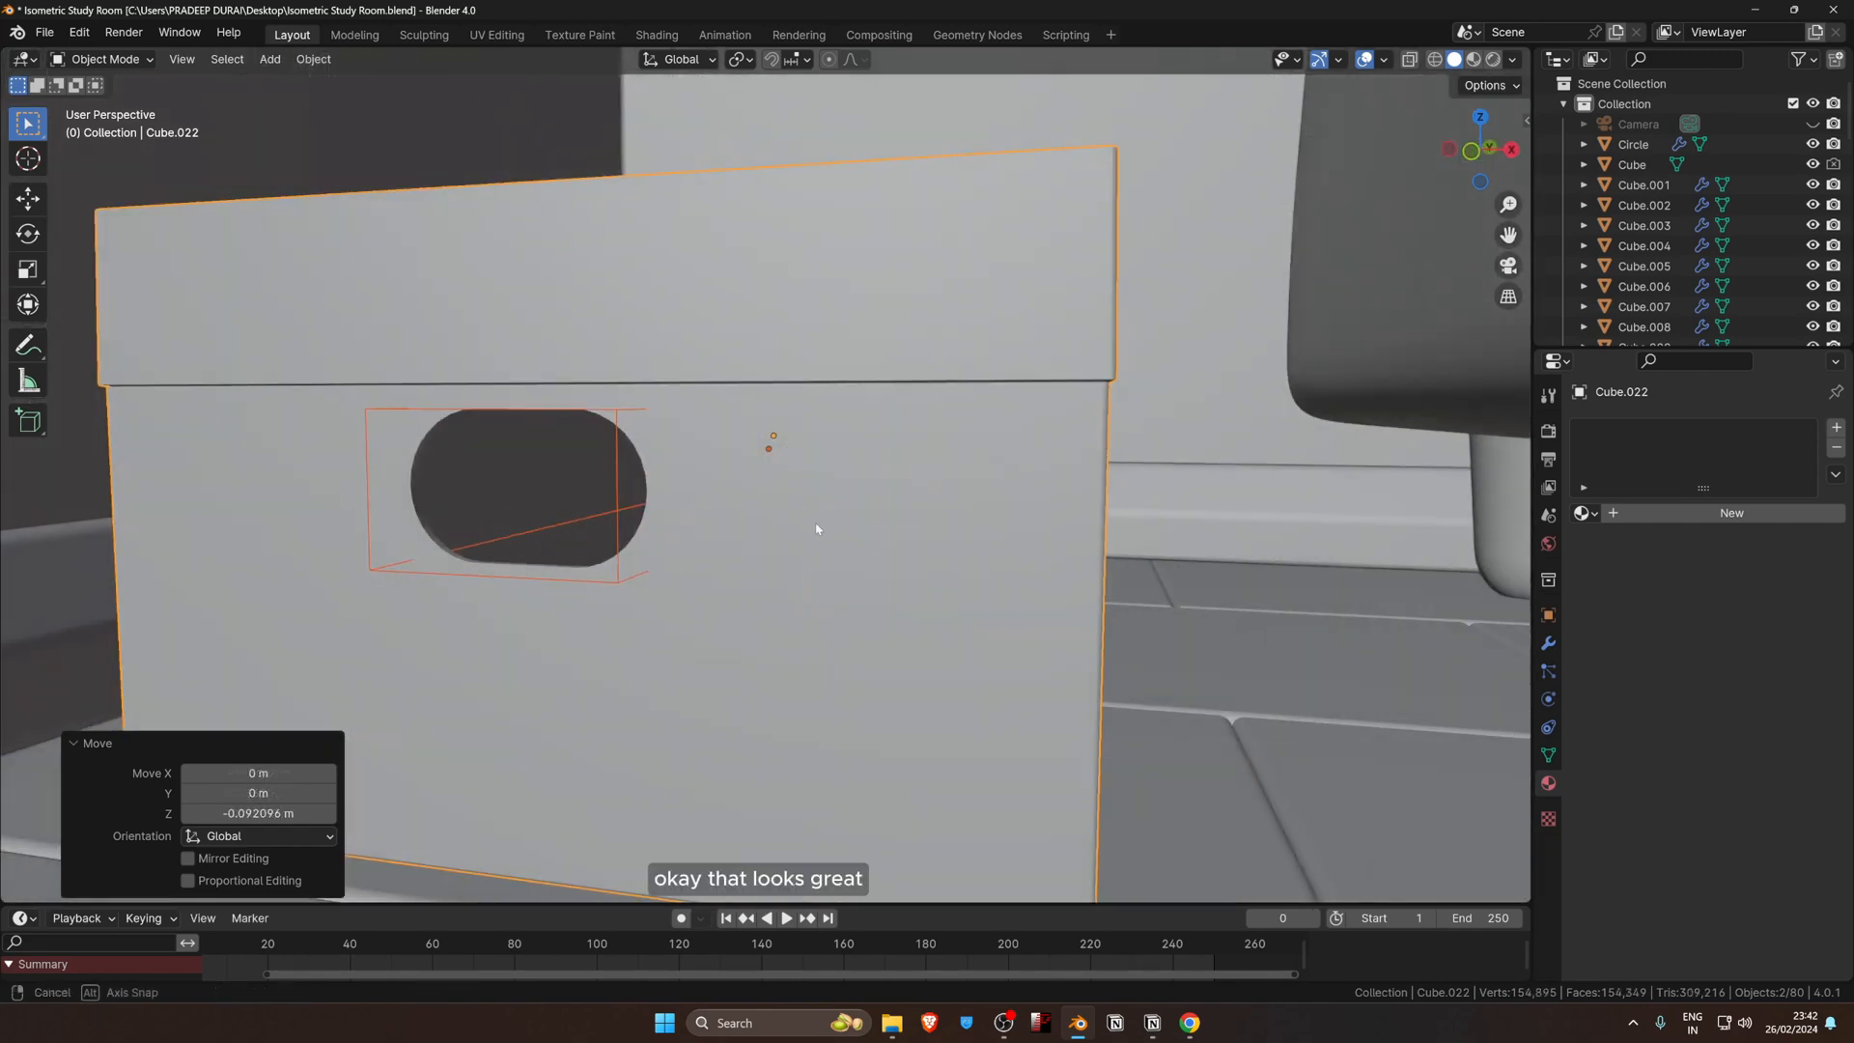
{"action": "middle_click_drag", "start_coordinate": [815, 526], "coordinate": [790, 539]}
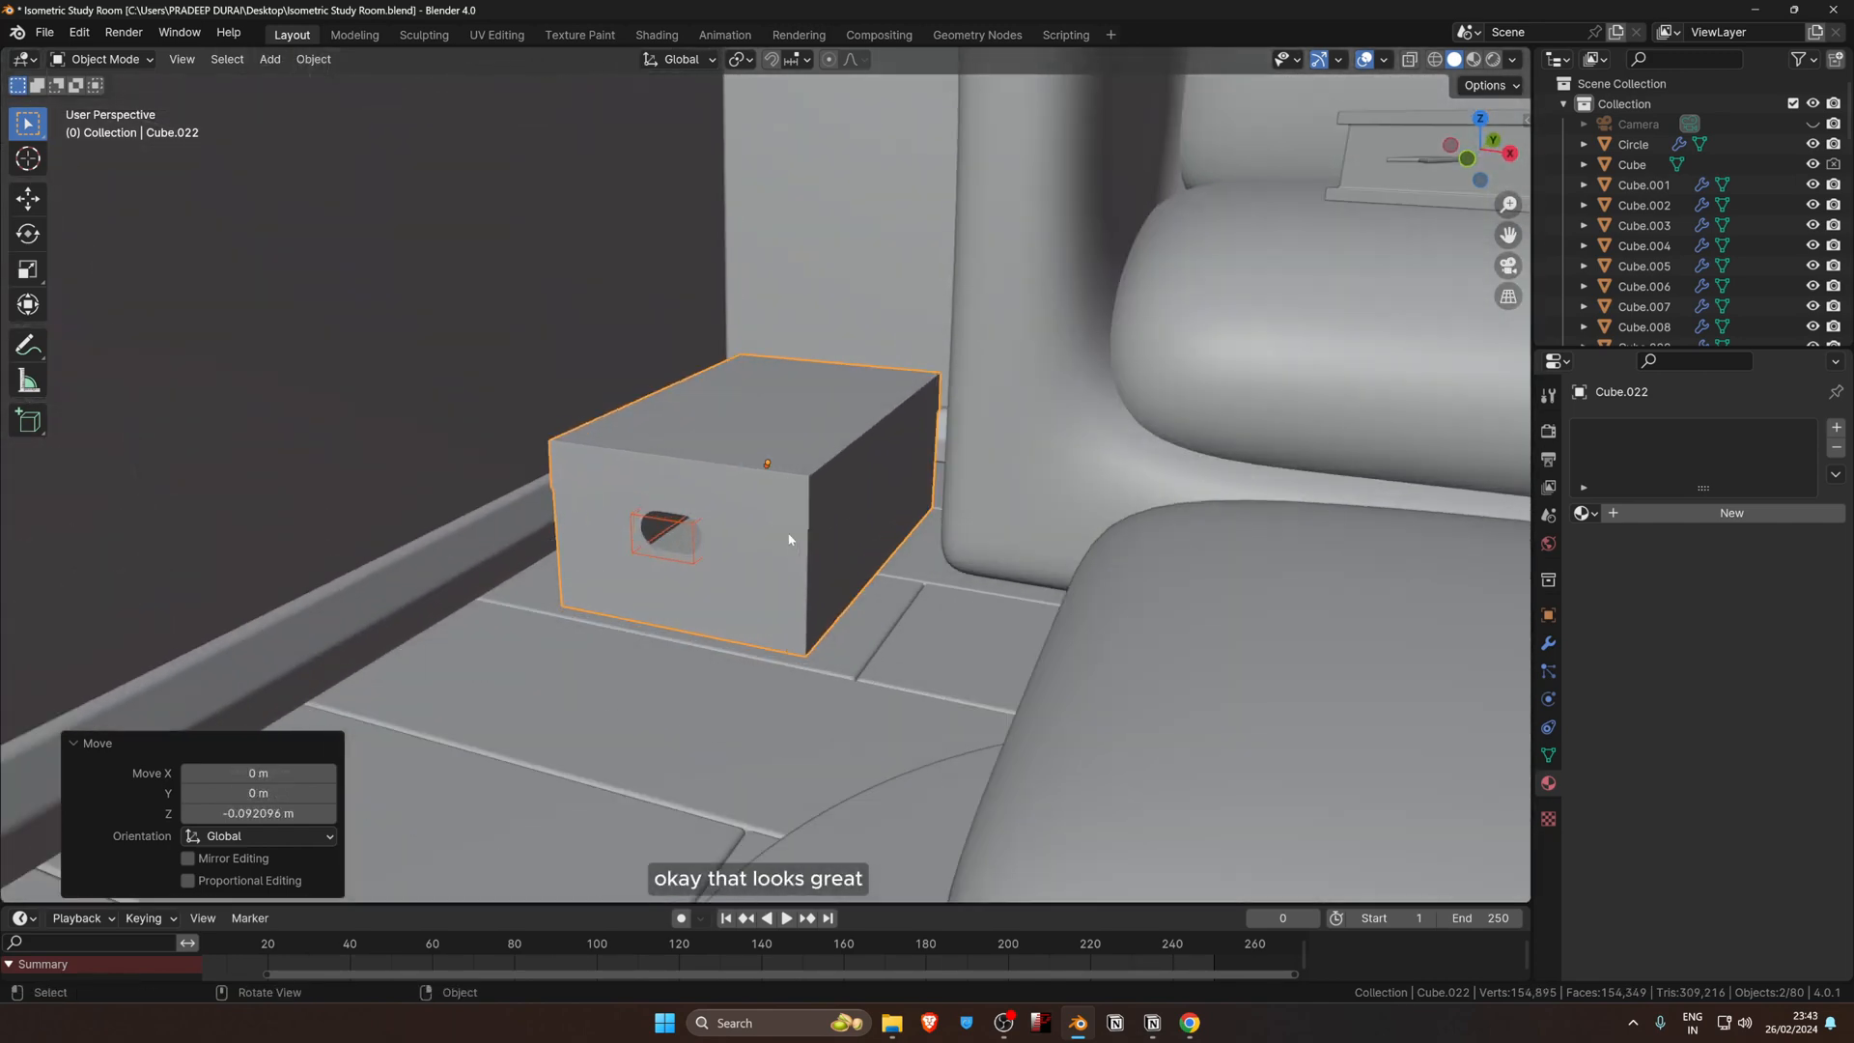
{"action": "scroll", "coordinate": [789, 539], "scroll_direction": "down", "scroll_amount": 5}
{"action": "scroll", "coordinate": [803, 530], "scroll_direction": "up", "scroll_amount": 4}
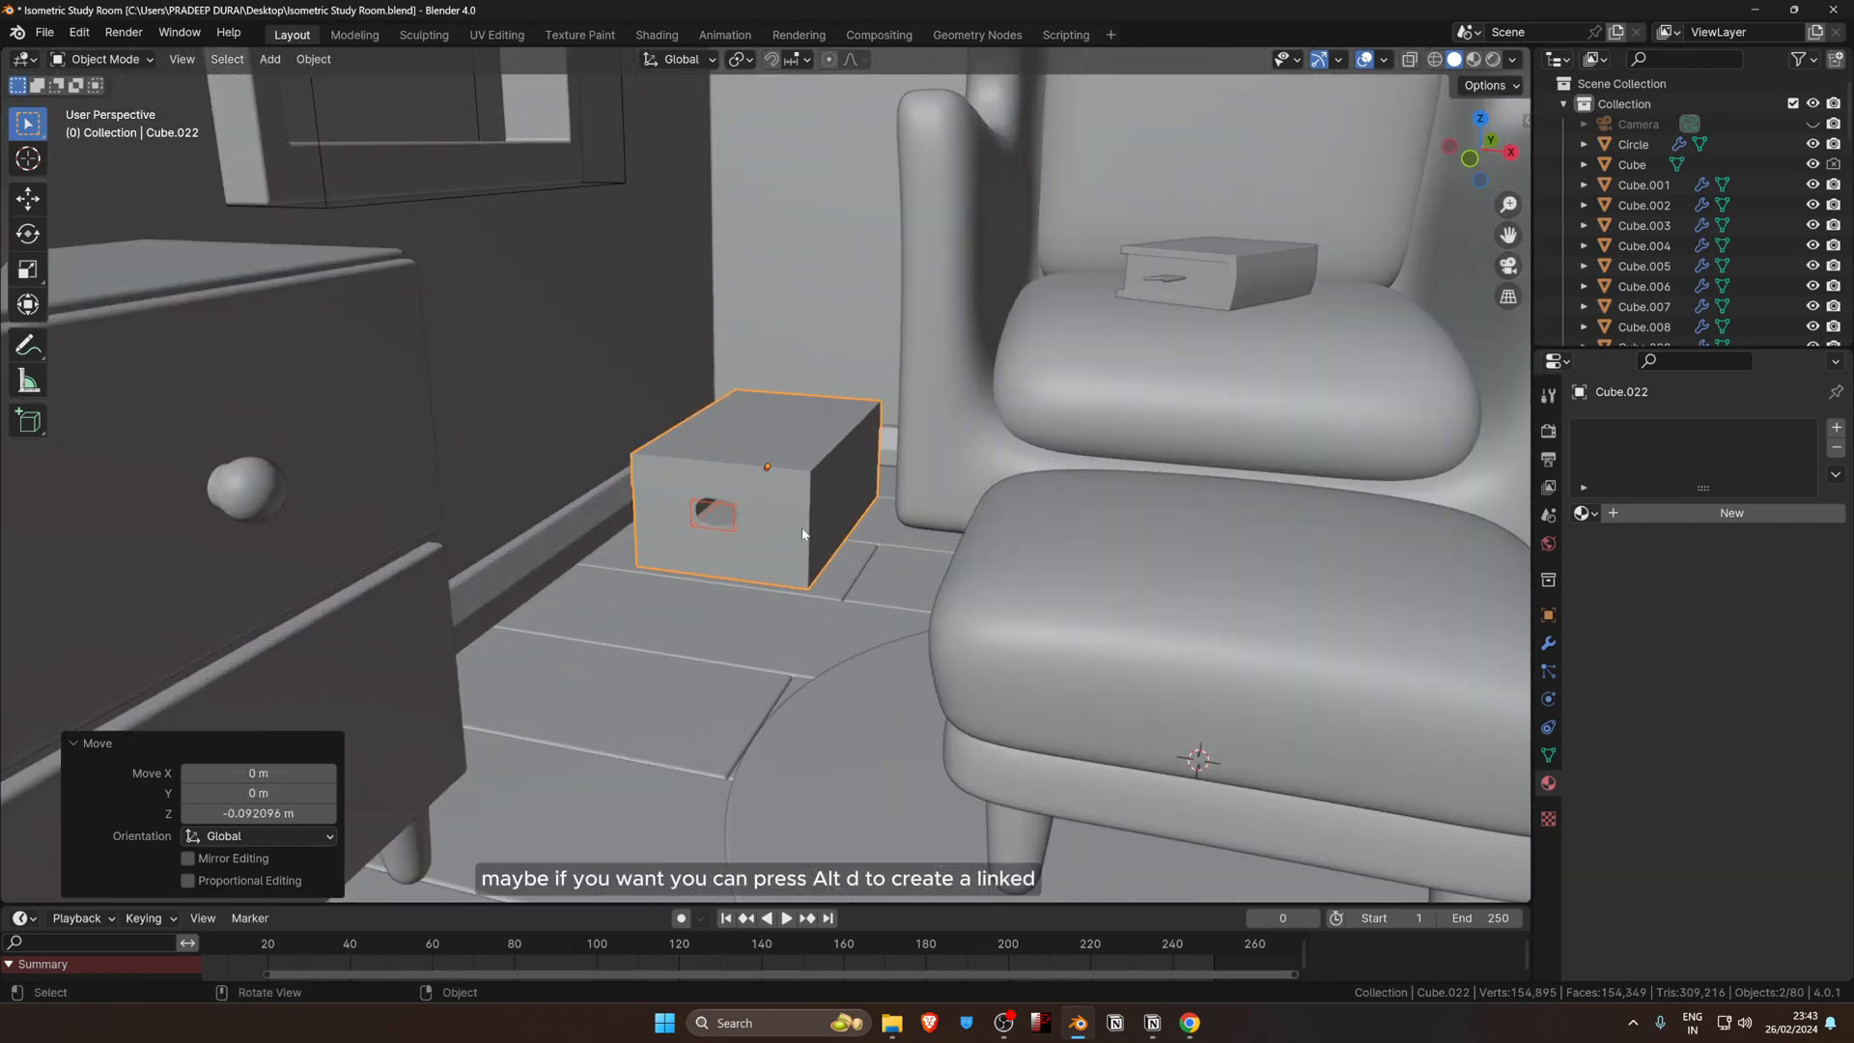
Step: Create a linked duplicate of the box and cutter, stacked above the original by moving it about 0.392 m along Z
{"action": "key", "text": "shift+d"}
{"action": "key", "text": "z"}
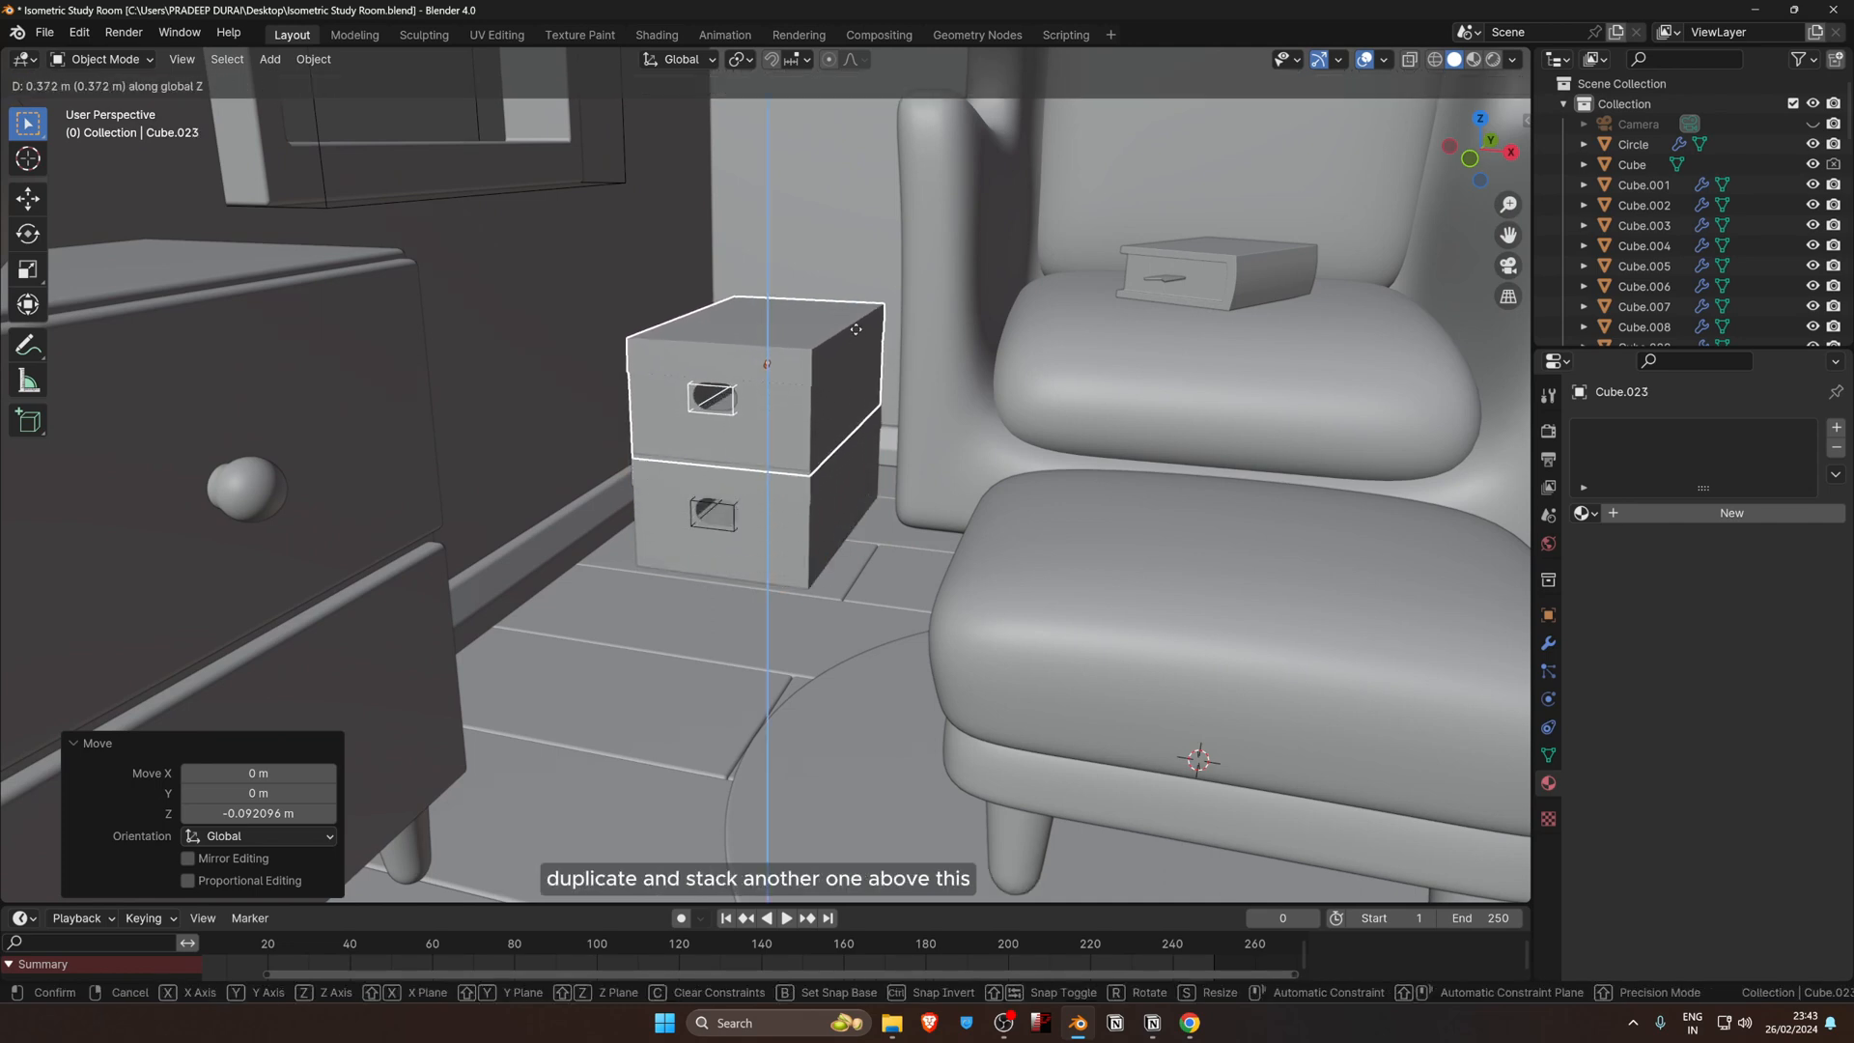
{"action": "left_click", "coordinate": [859, 301]}
{"action": "scroll", "coordinate": [852, 338], "scroll_direction": "up", "scroll_amount": 3}
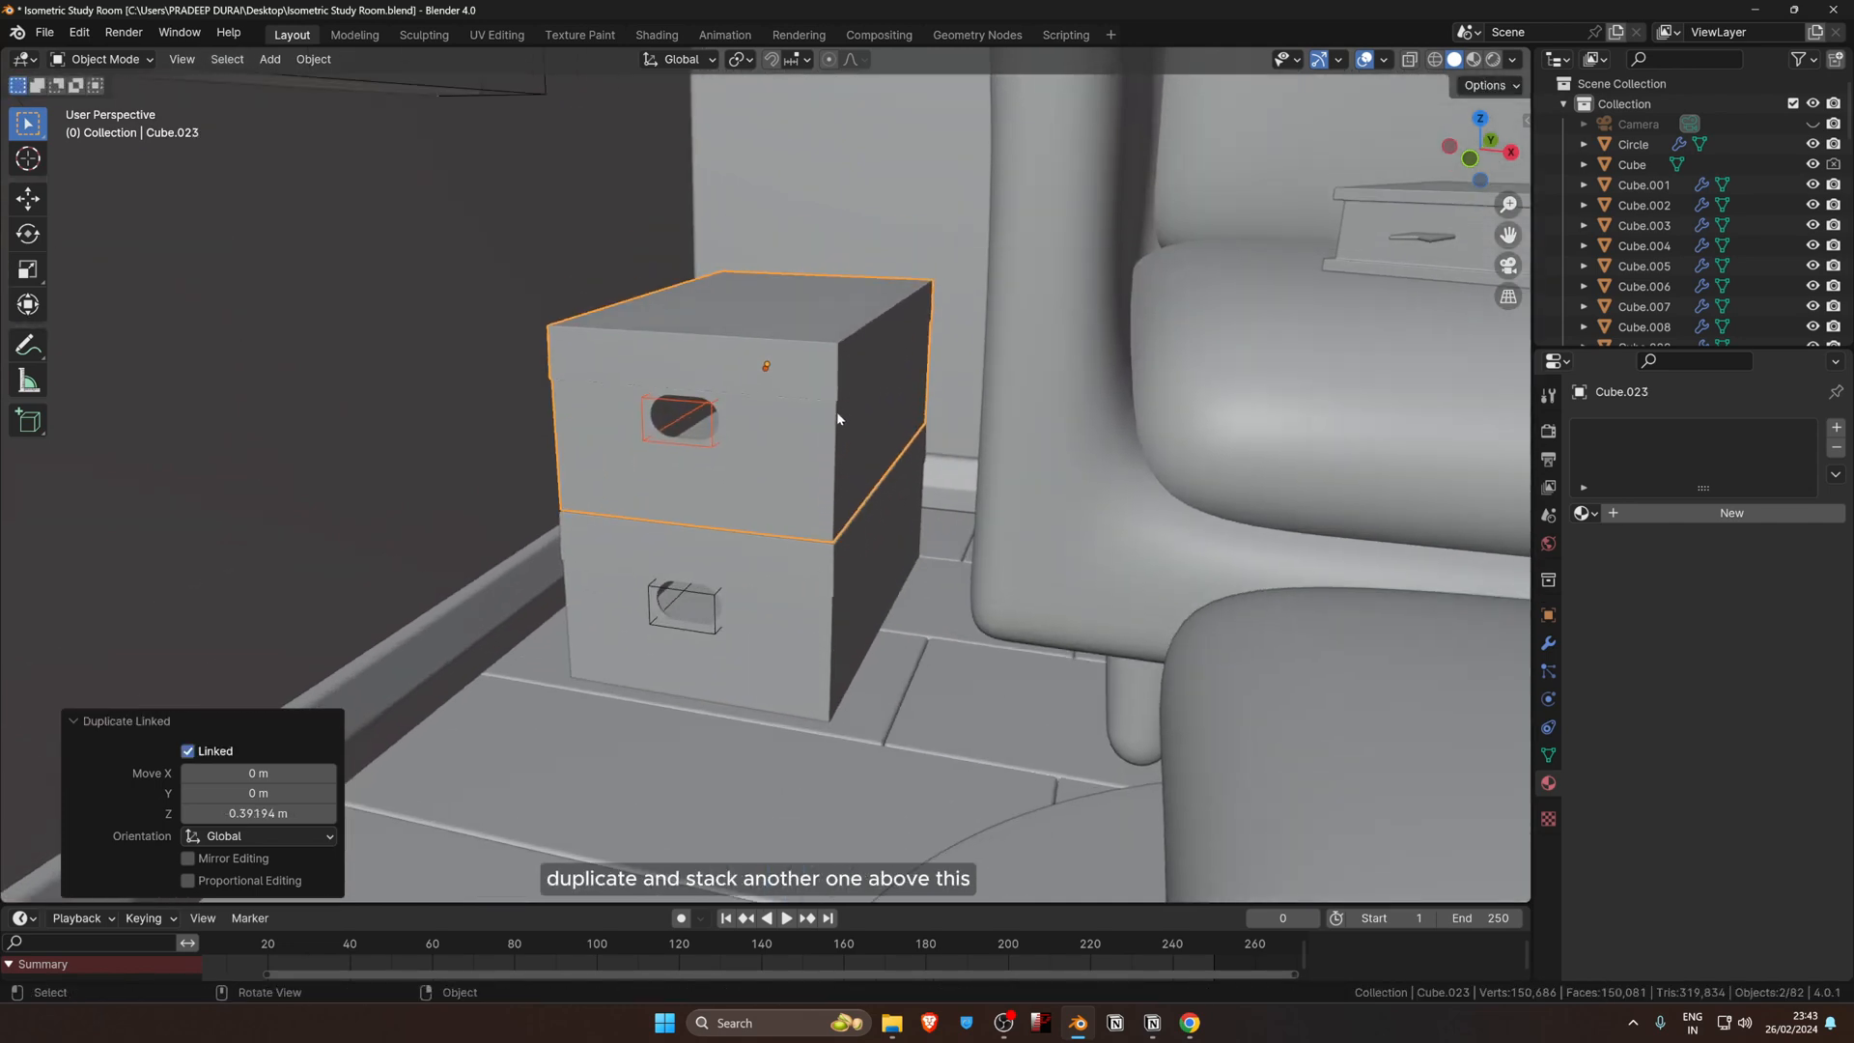
Step: Scale the upper box and its cutter to about 0.802, and lower them along Z onto the lower box's lid
{"action": "scroll", "coordinate": [840, 560], "scroll_direction": "up", "scroll_amount": 2}
{"action": "key", "text": "s"}
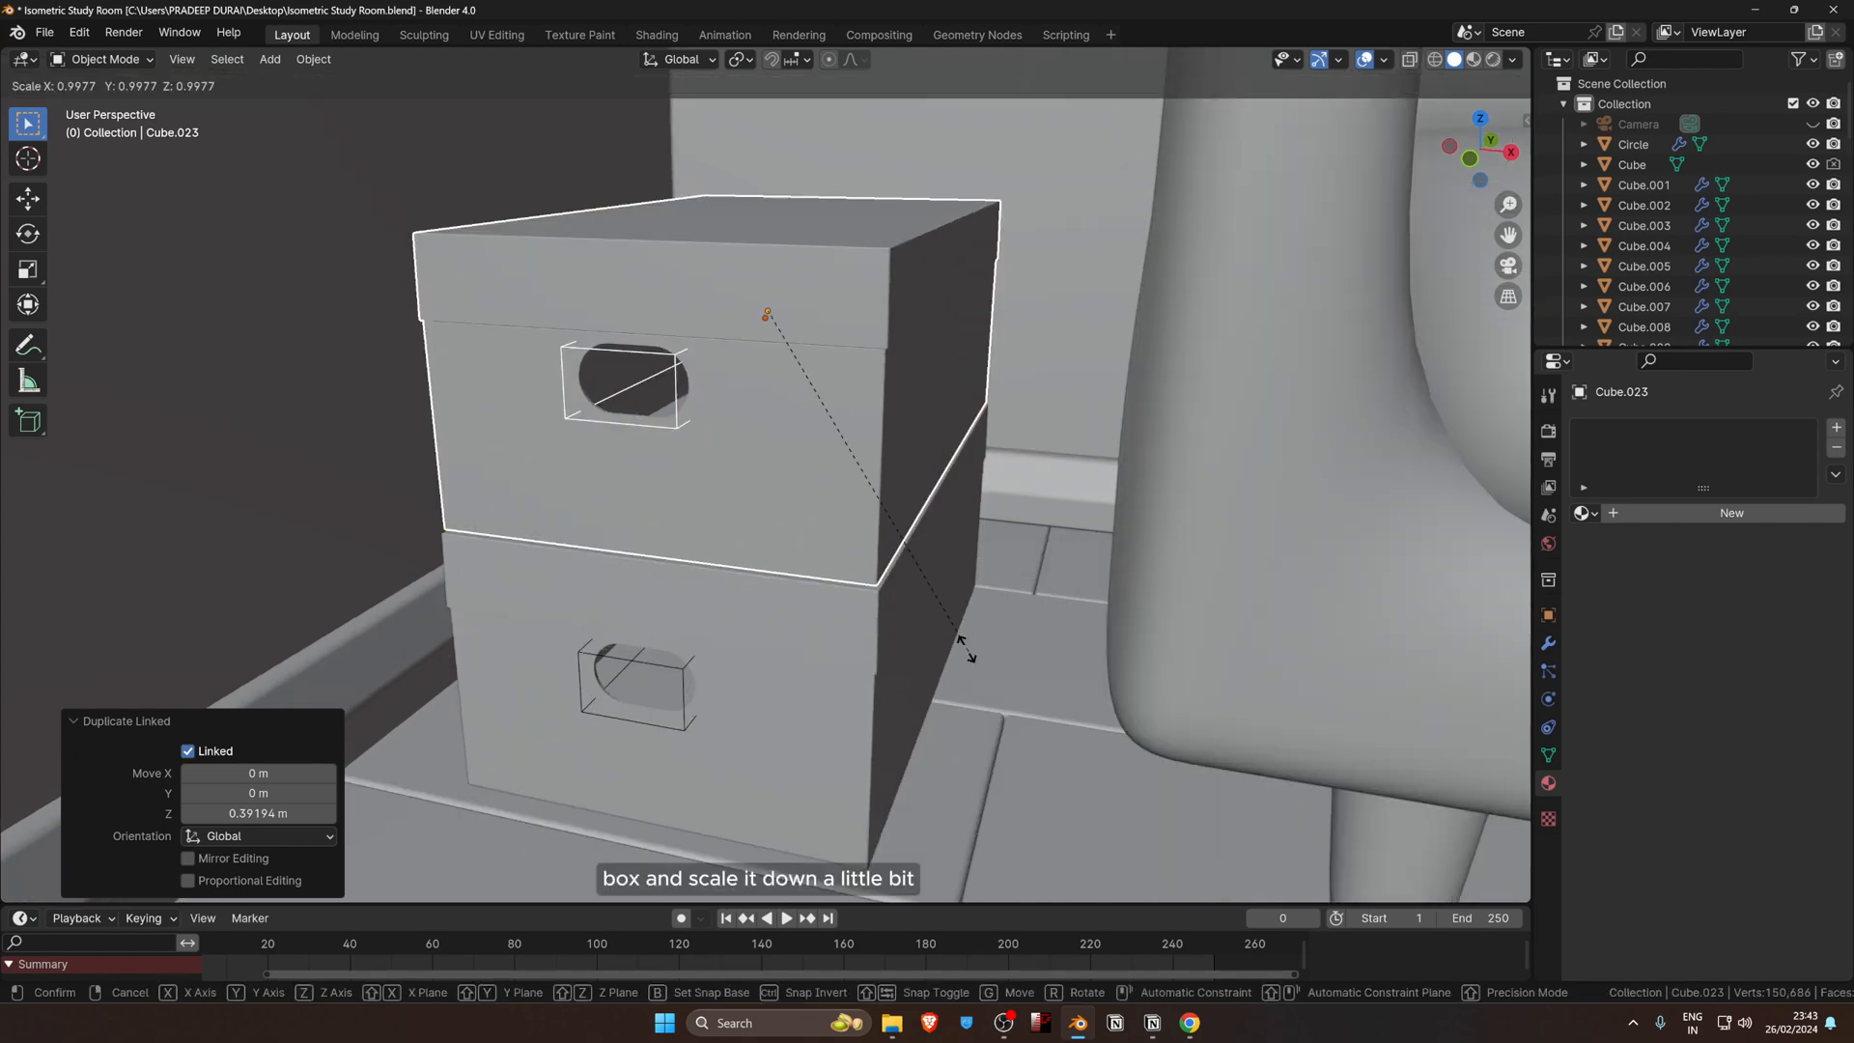
{"action": "left_click", "coordinate": [912, 543]}
{"action": "middle_click_drag", "start_coordinate": [911, 543], "coordinate": [943, 530]}
{"action": "key", "text": "g"}
{"action": "key", "text": "z"}
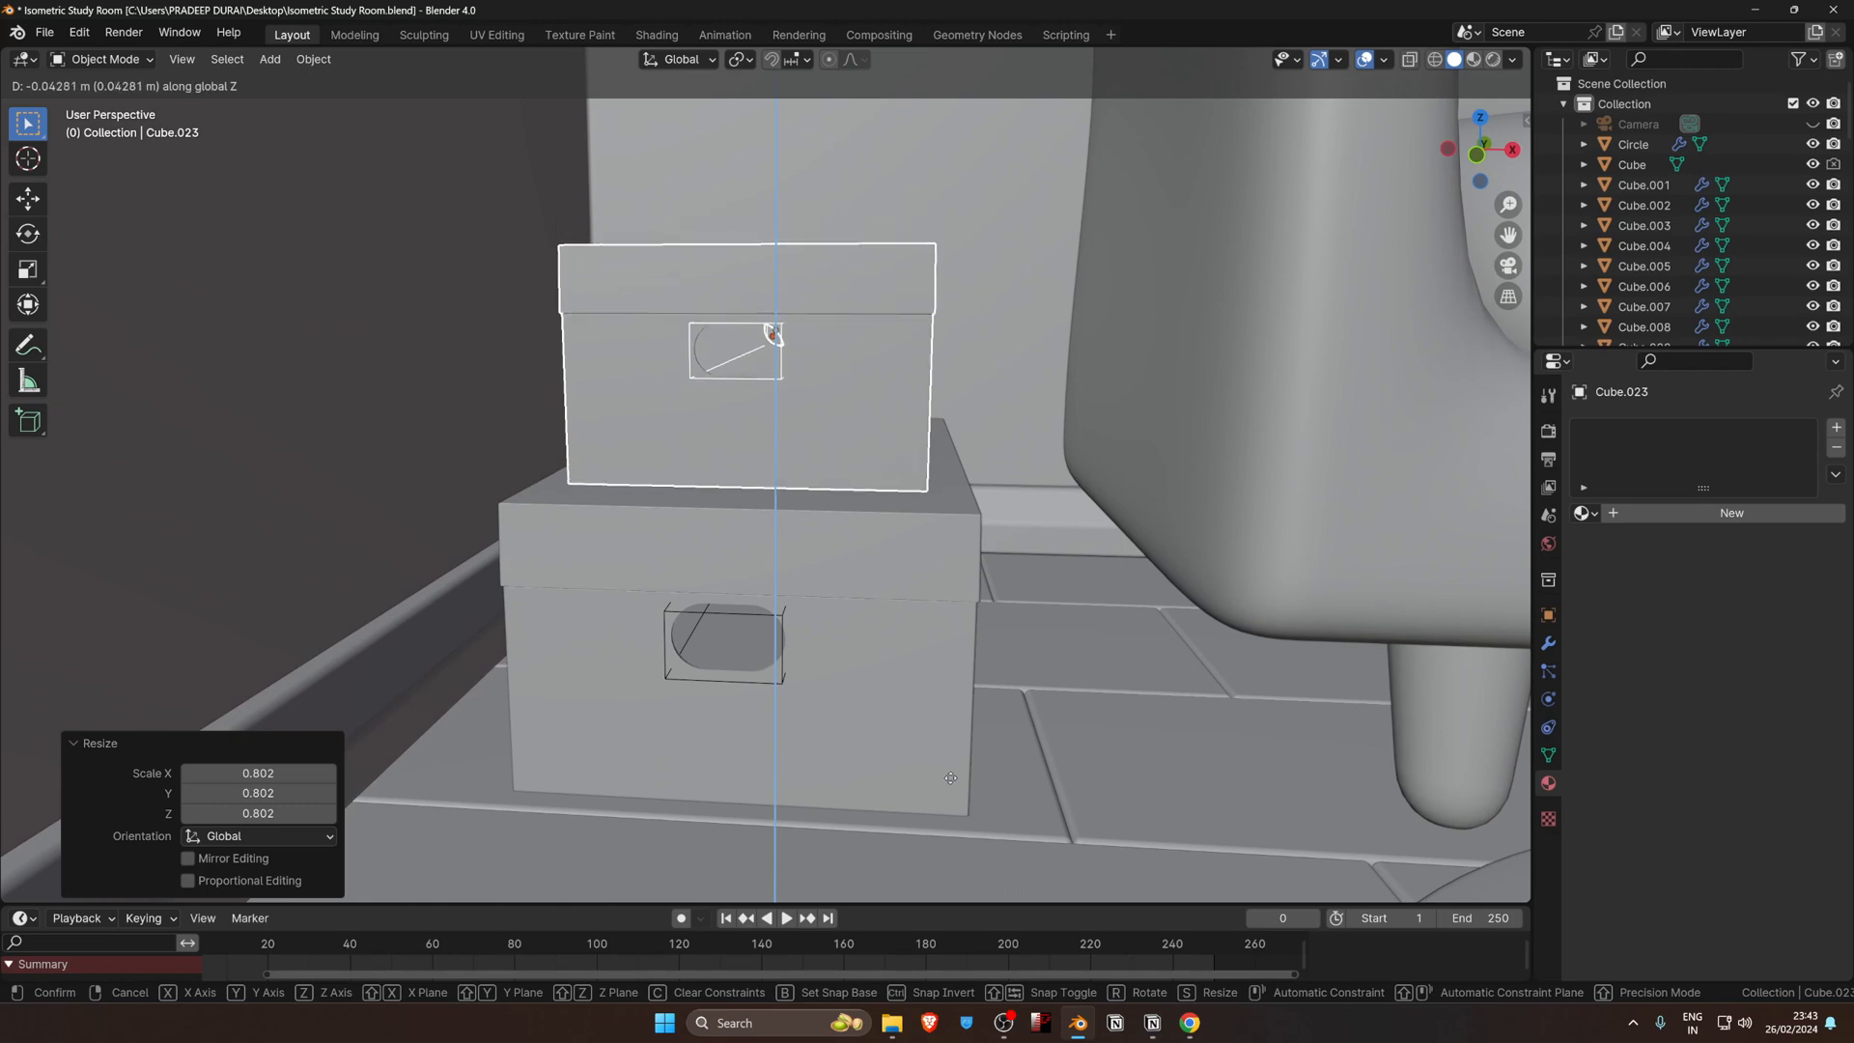
{"action": "key", "text": "alt+z"}
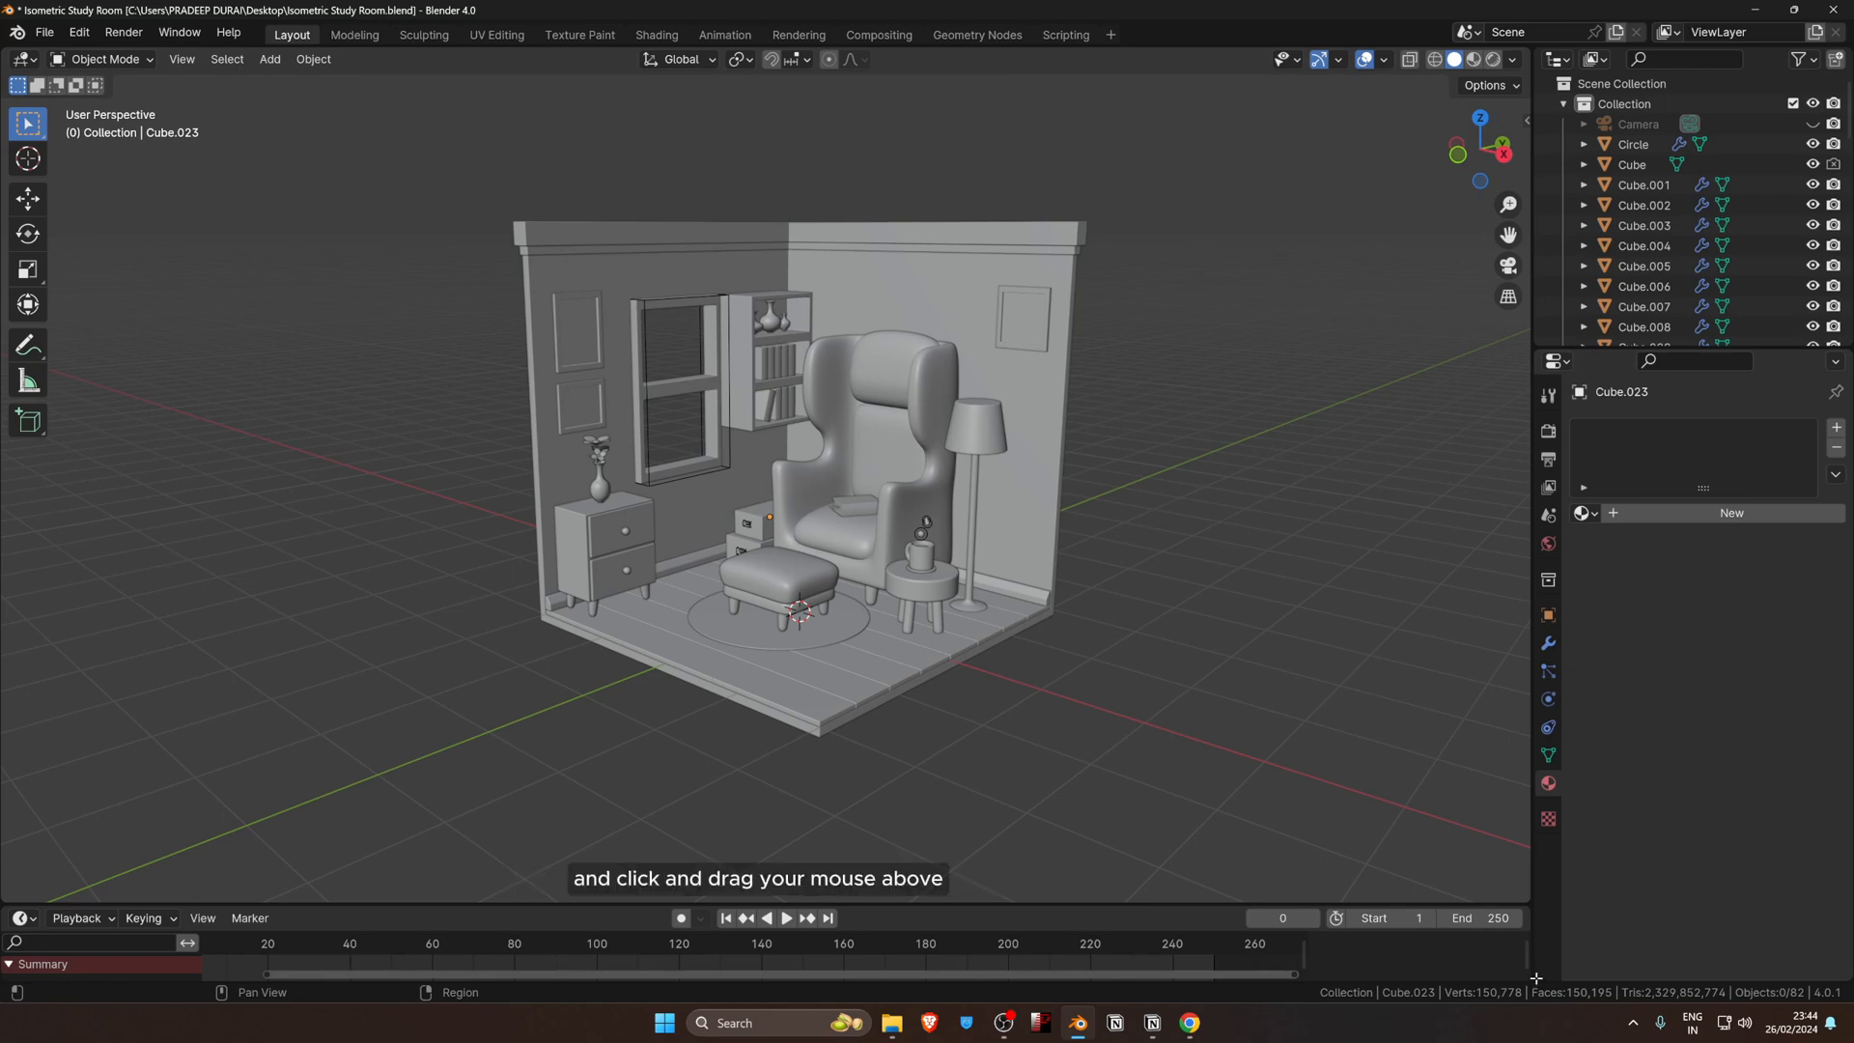
Step: Split the Properties editor into two stacked, slightly wider areas and join the timeline area into the 3D viewport
{"action": "left_click_drag", "start_coordinate": [1536, 979], "coordinate": [1553, 650]}
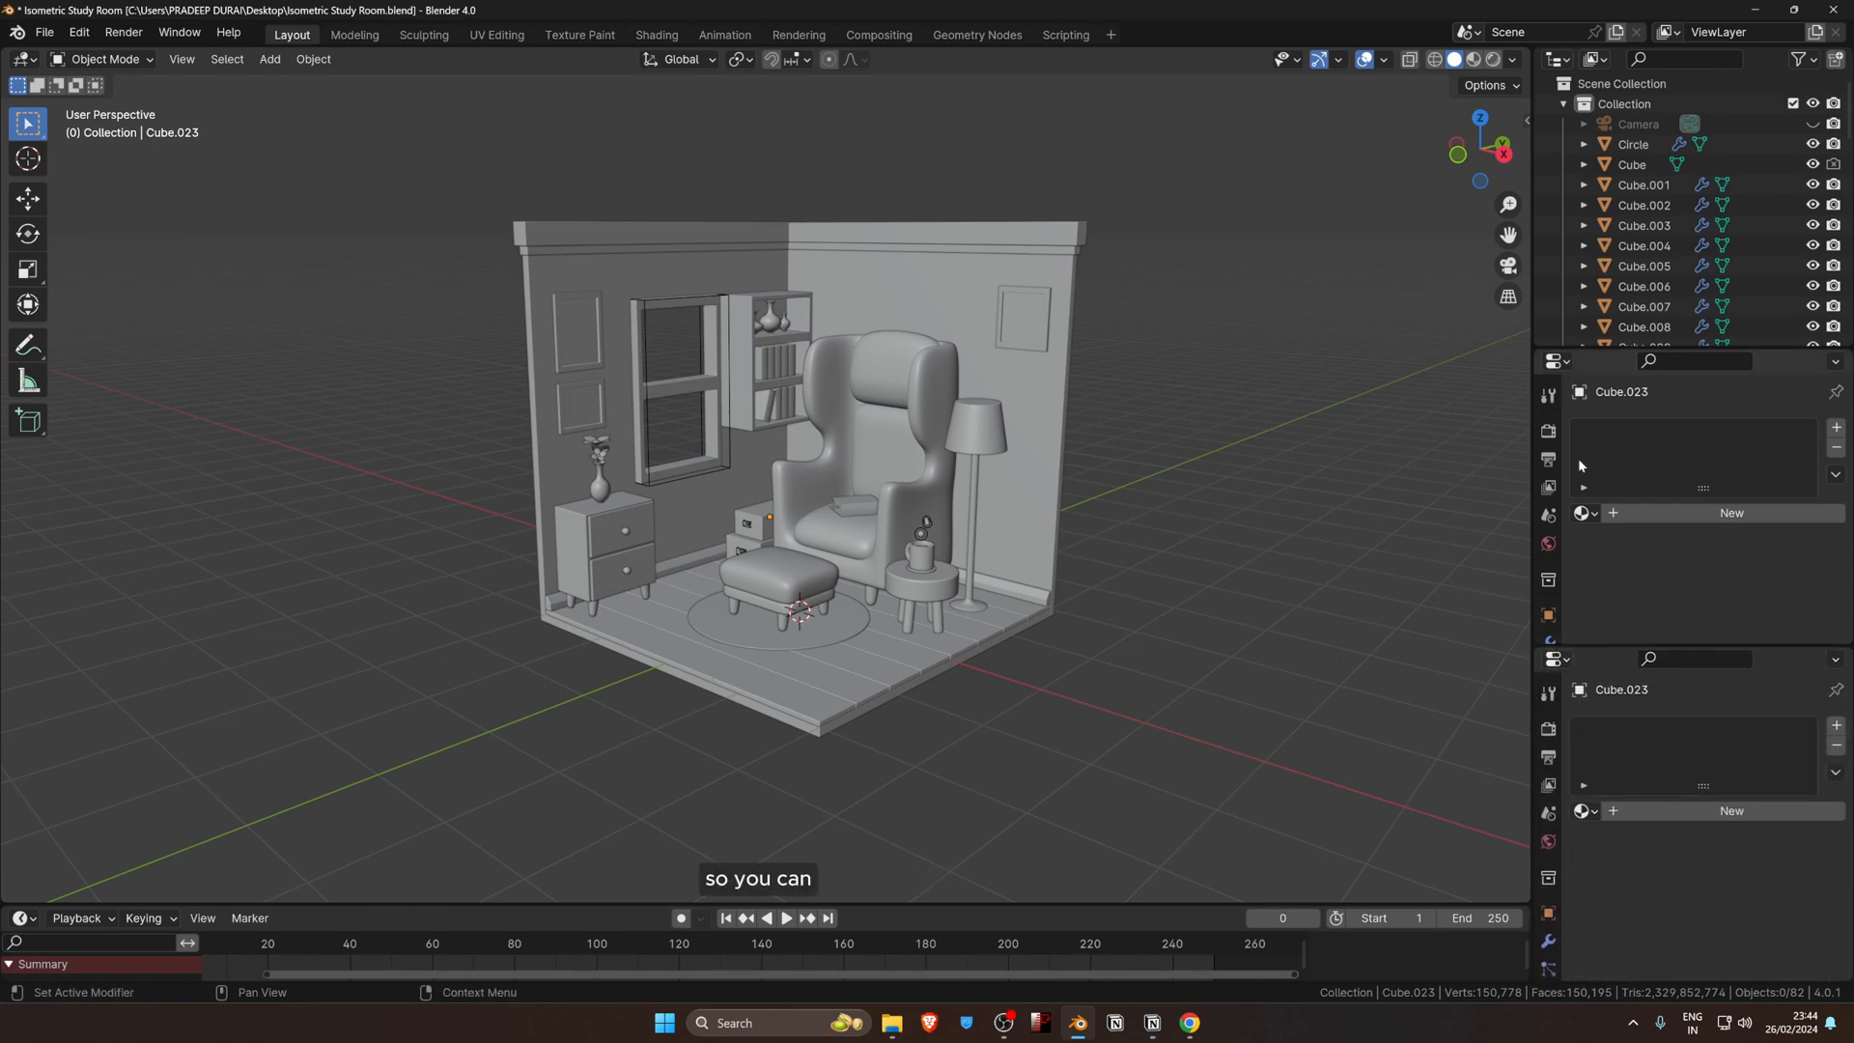
{"action": "left_click_drag", "start_coordinate": [1534, 387], "coordinate": [1547, 351]}
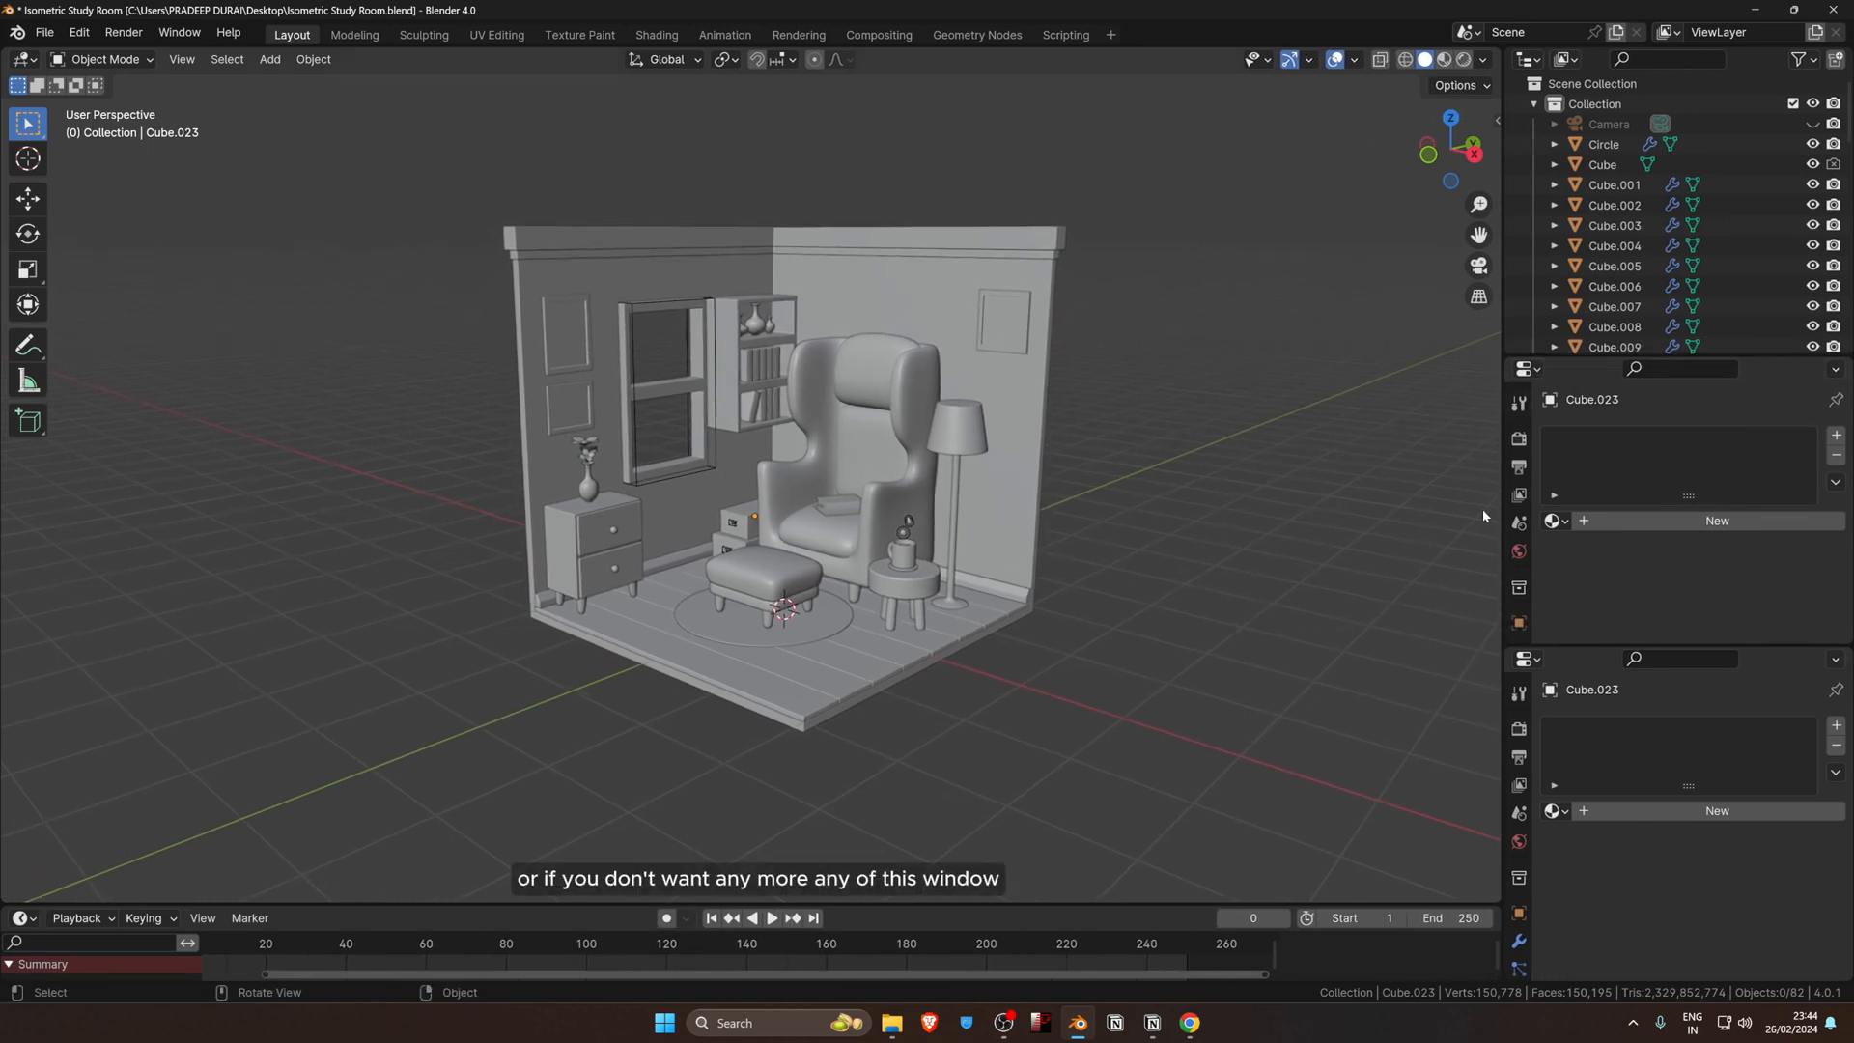
{"action": "right_click", "coordinate": [1116, 902]}
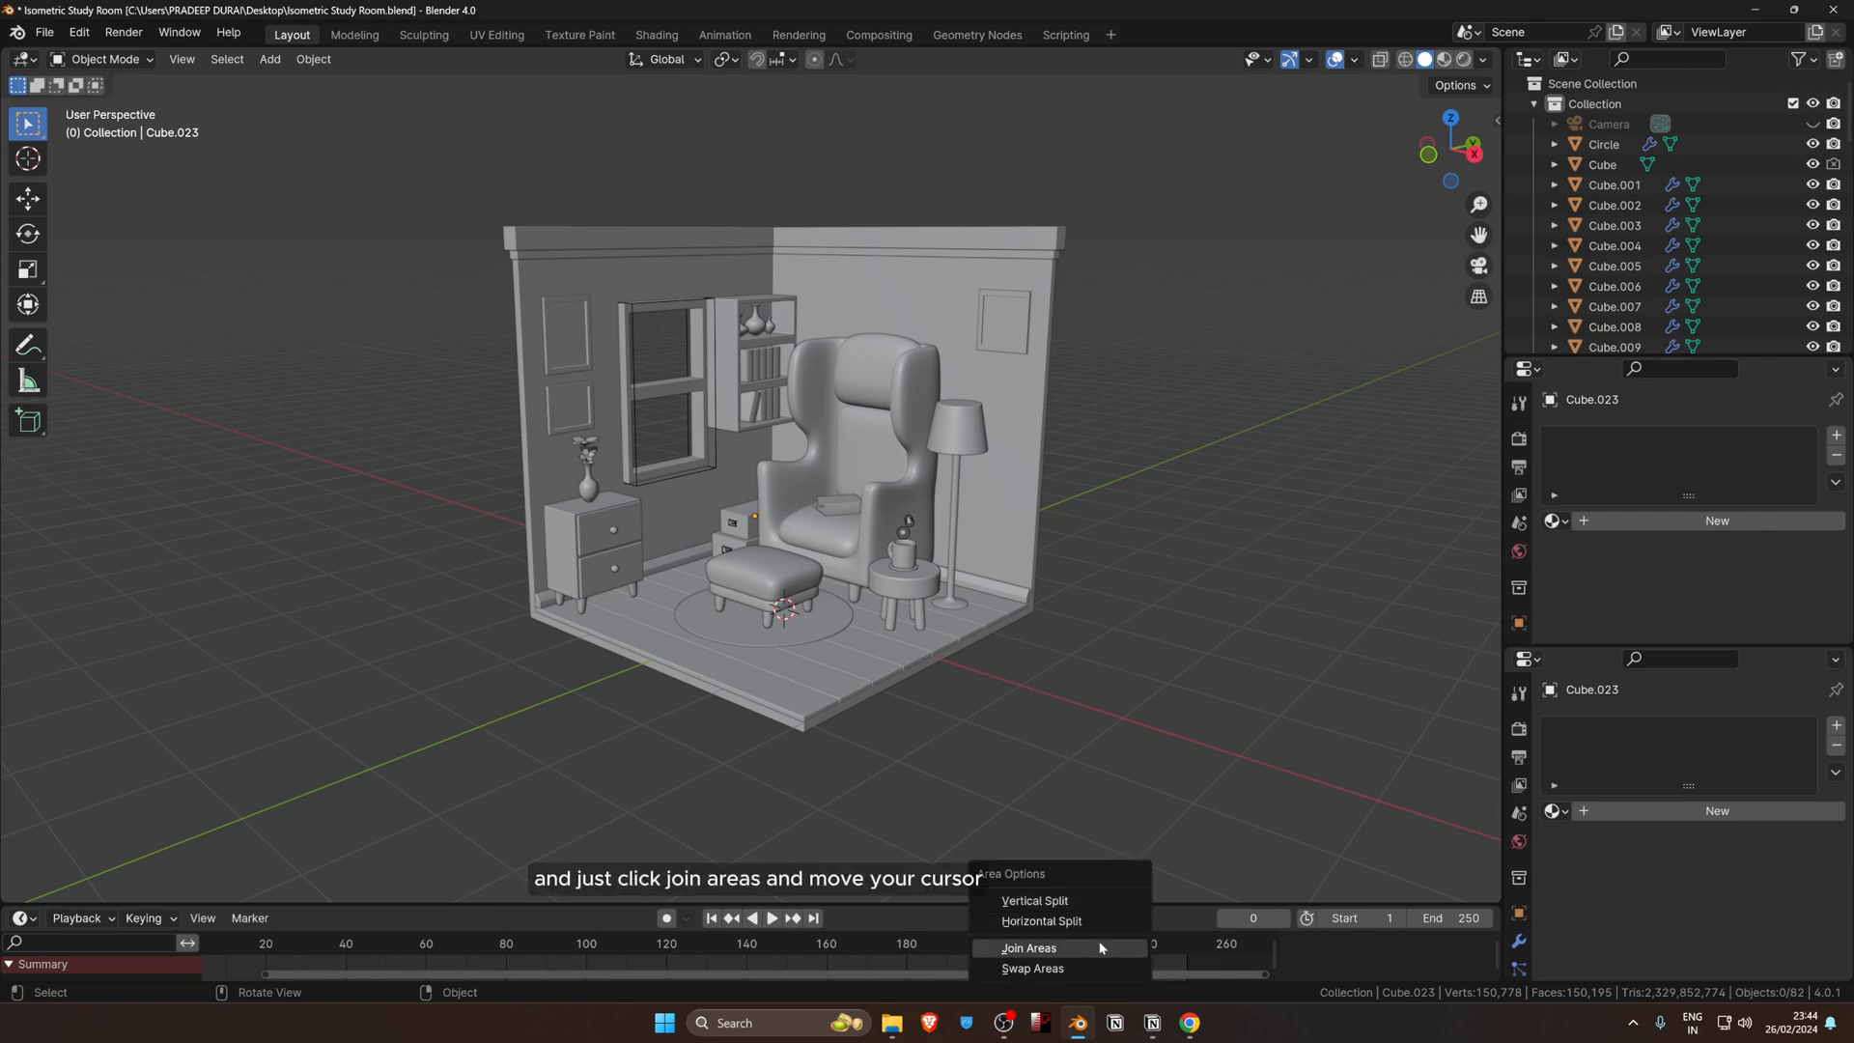
{"action": "left_click", "coordinate": [1101, 947]}
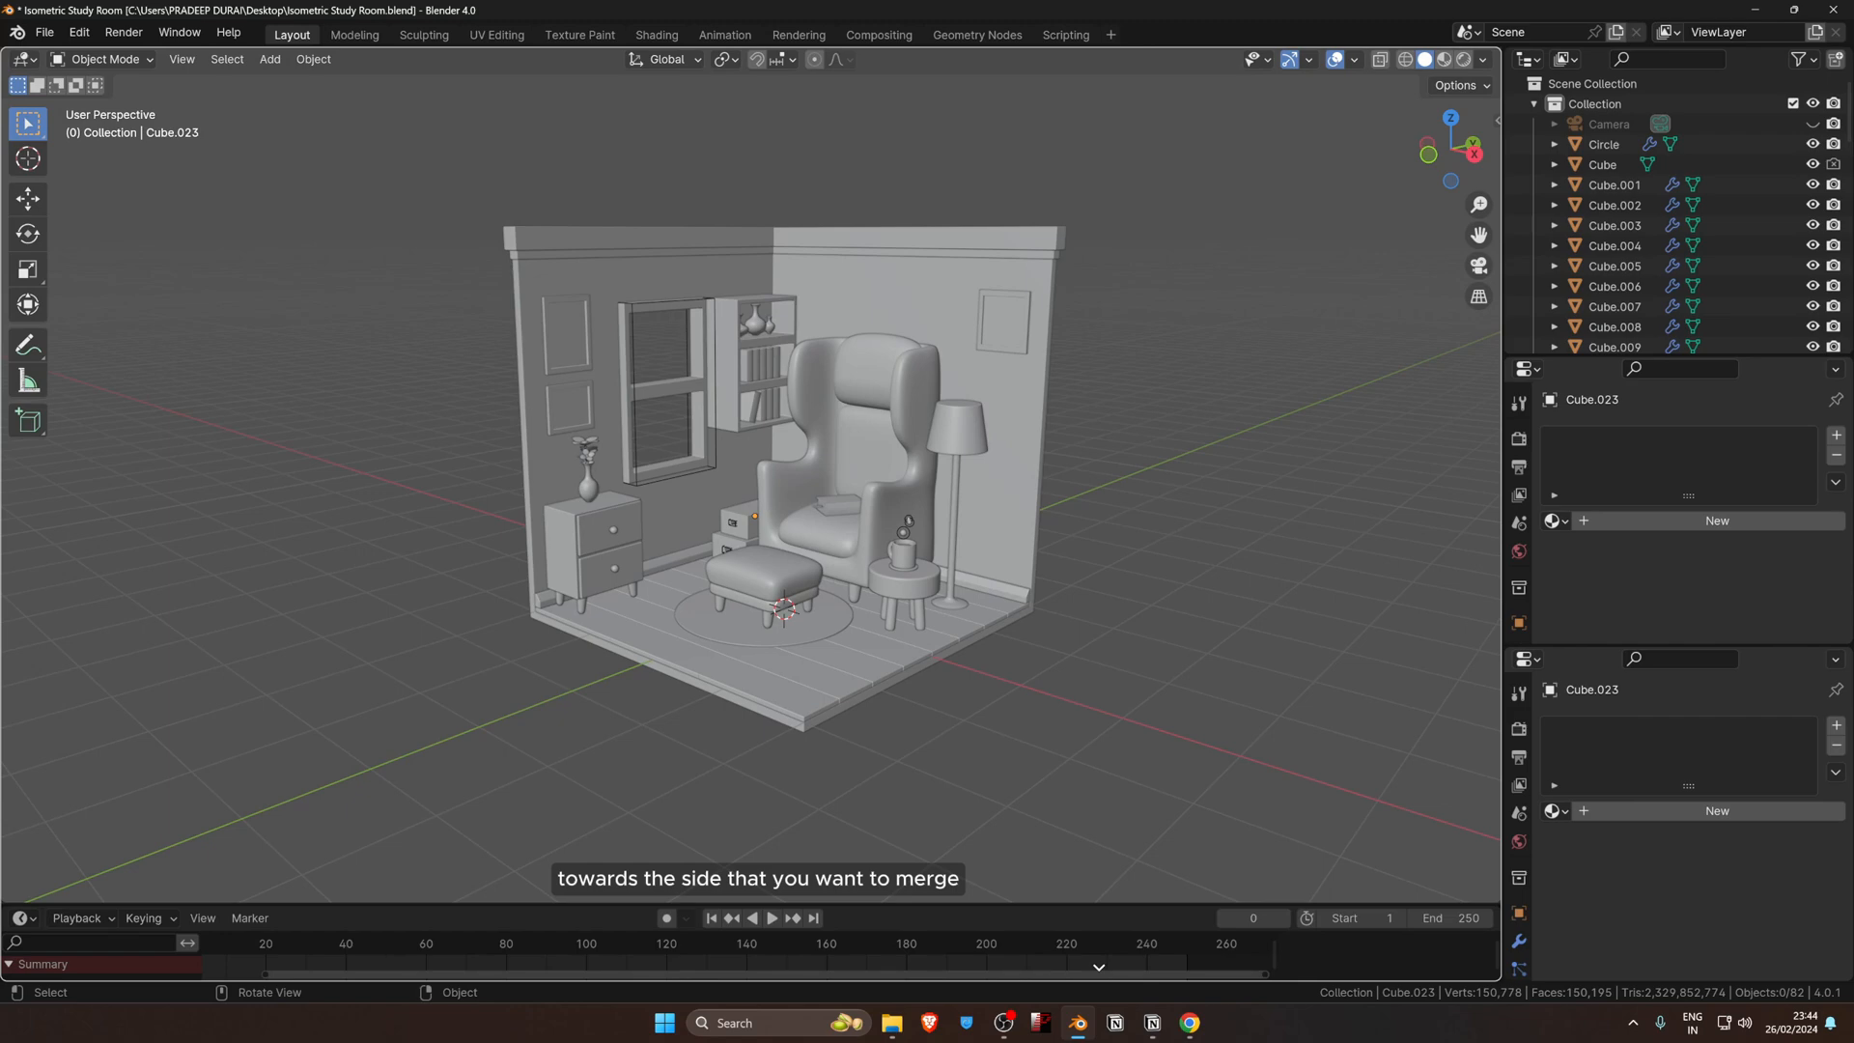
{"action": "left_click", "coordinate": [1092, 966]}
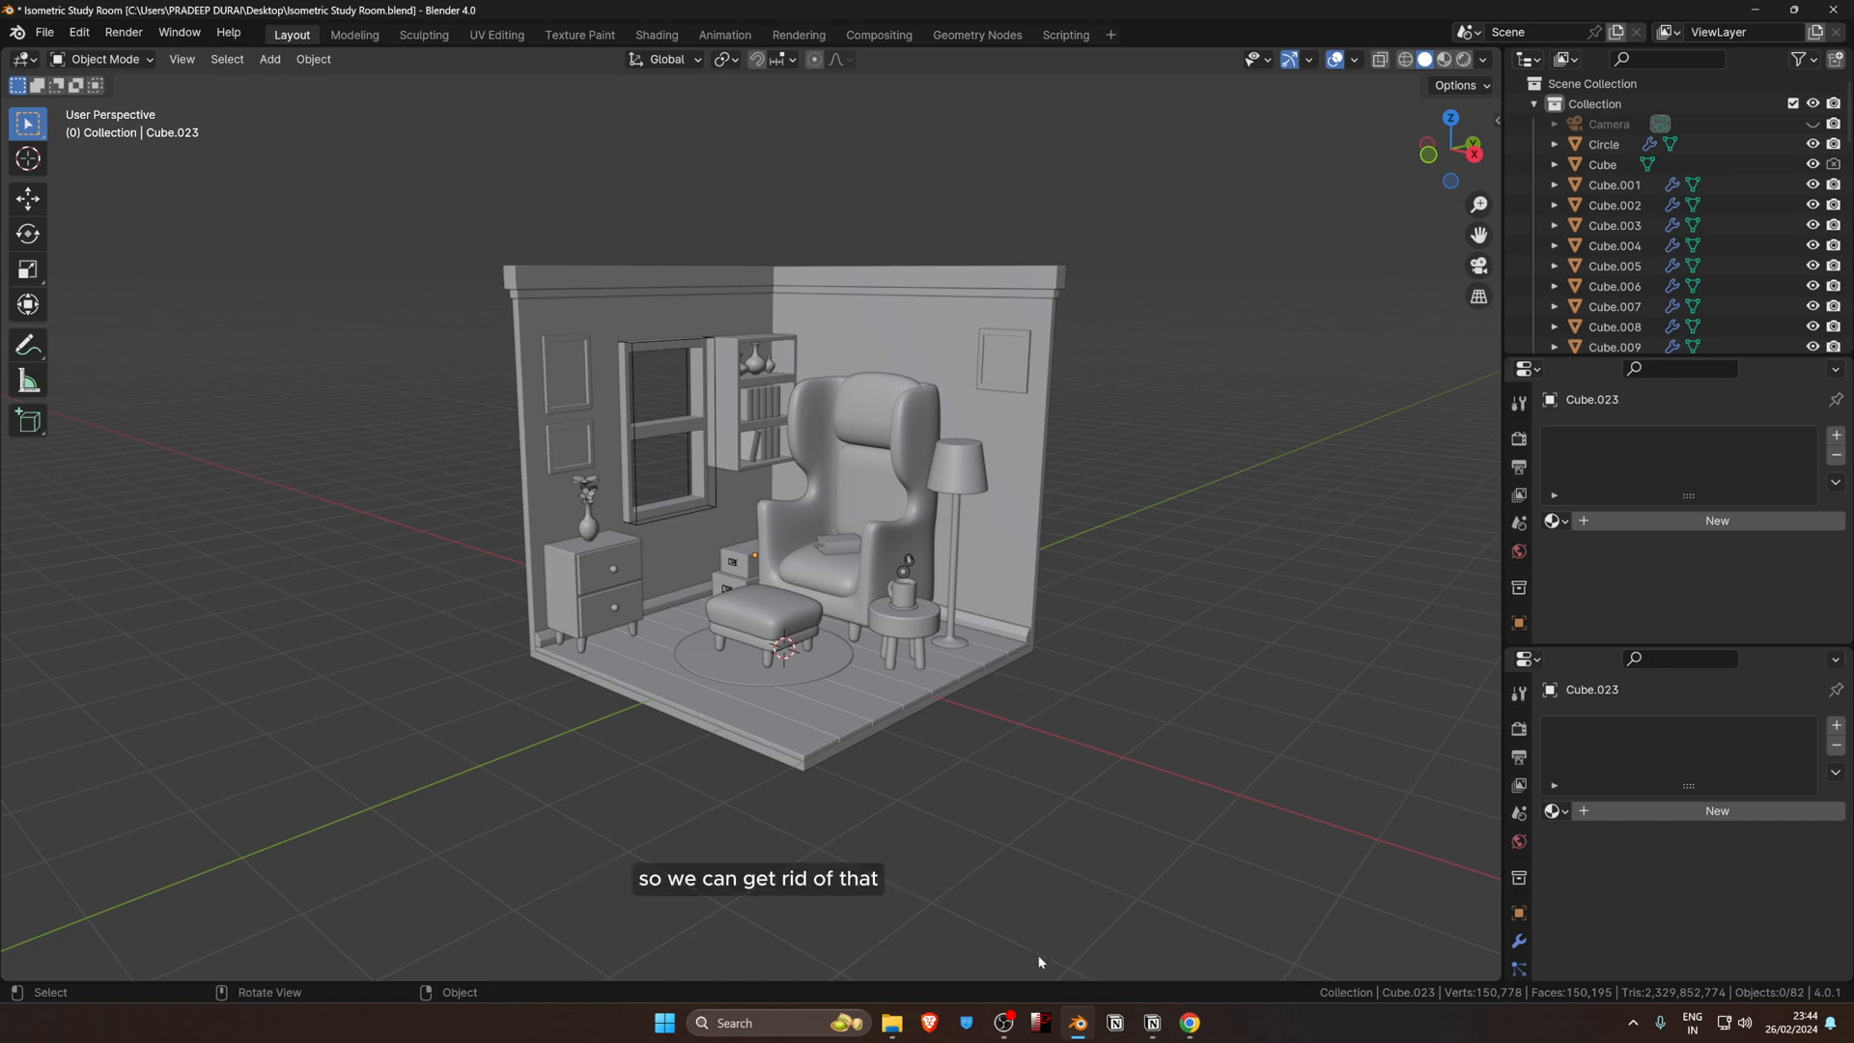
Step: Change the lower Properties area to an Image Editor and open "Color Plattette Isometric Stydy Room.png" from the Desktop
{"action": "left_click", "coordinate": [1526, 660]}
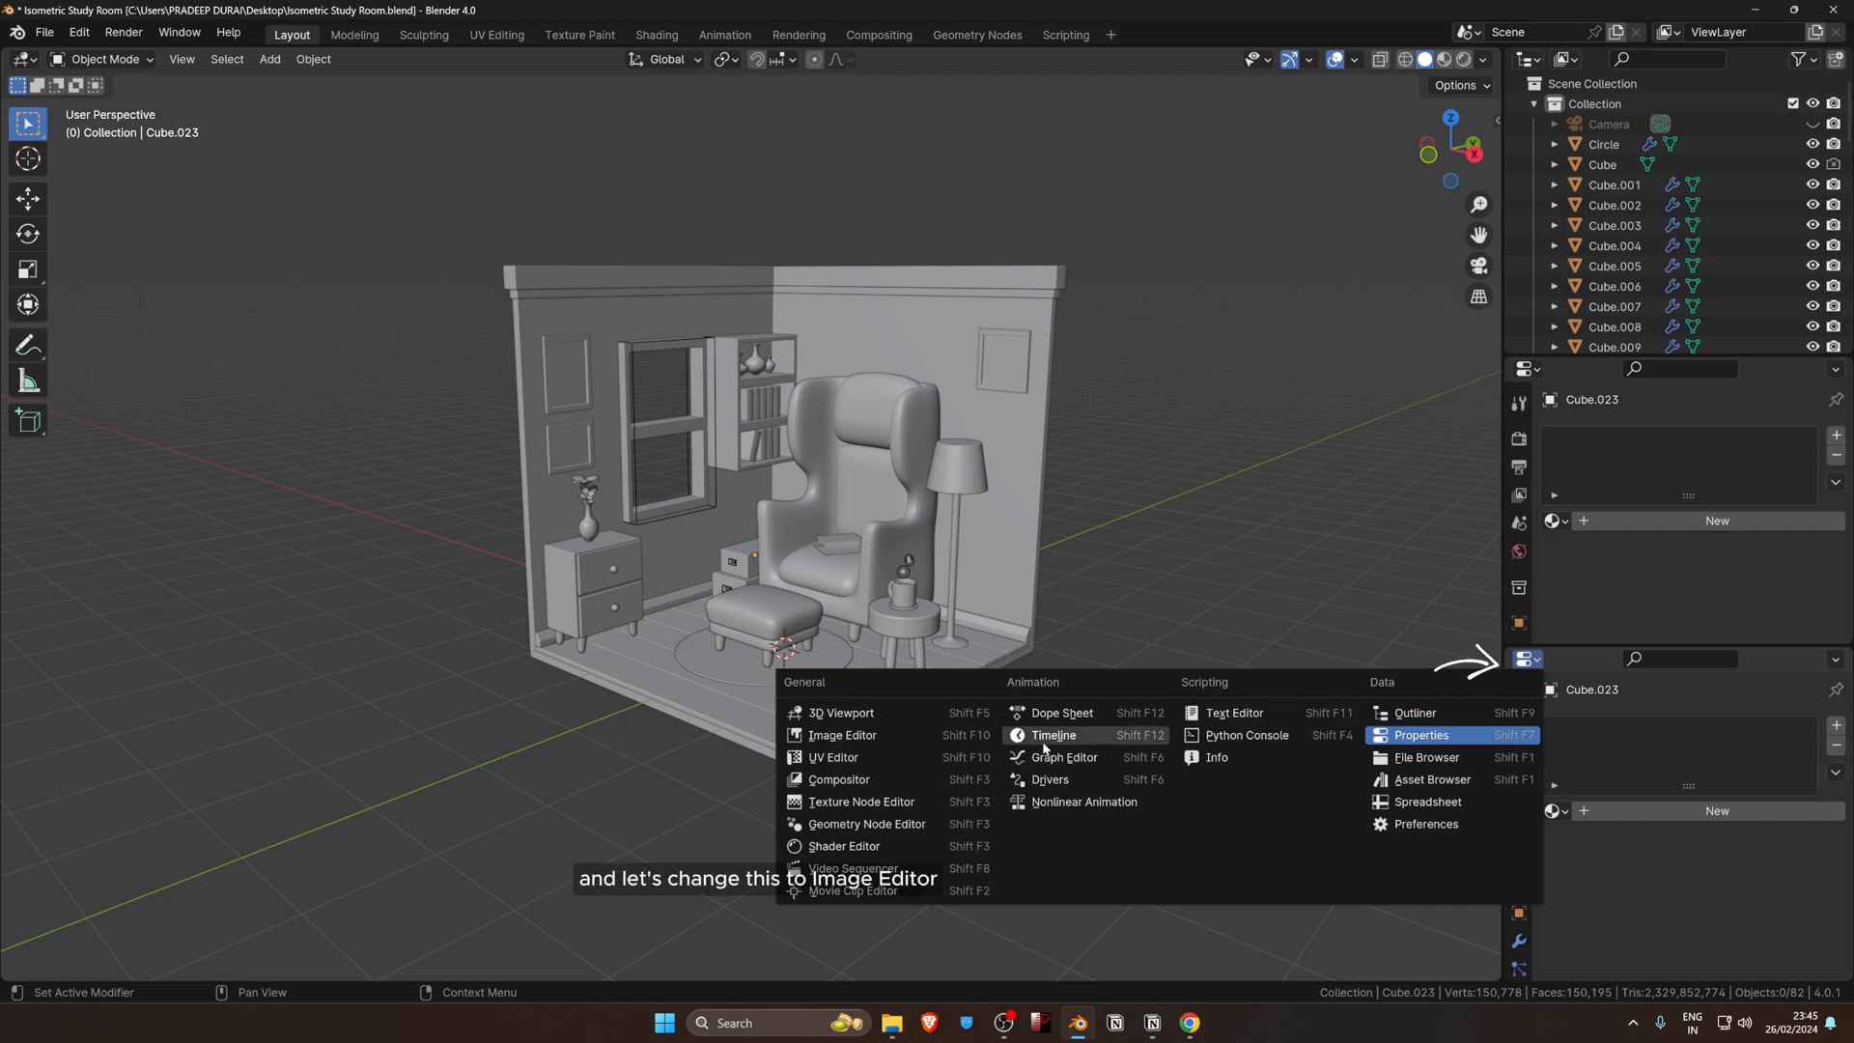
{"action": "left_click", "coordinate": [883, 734]}
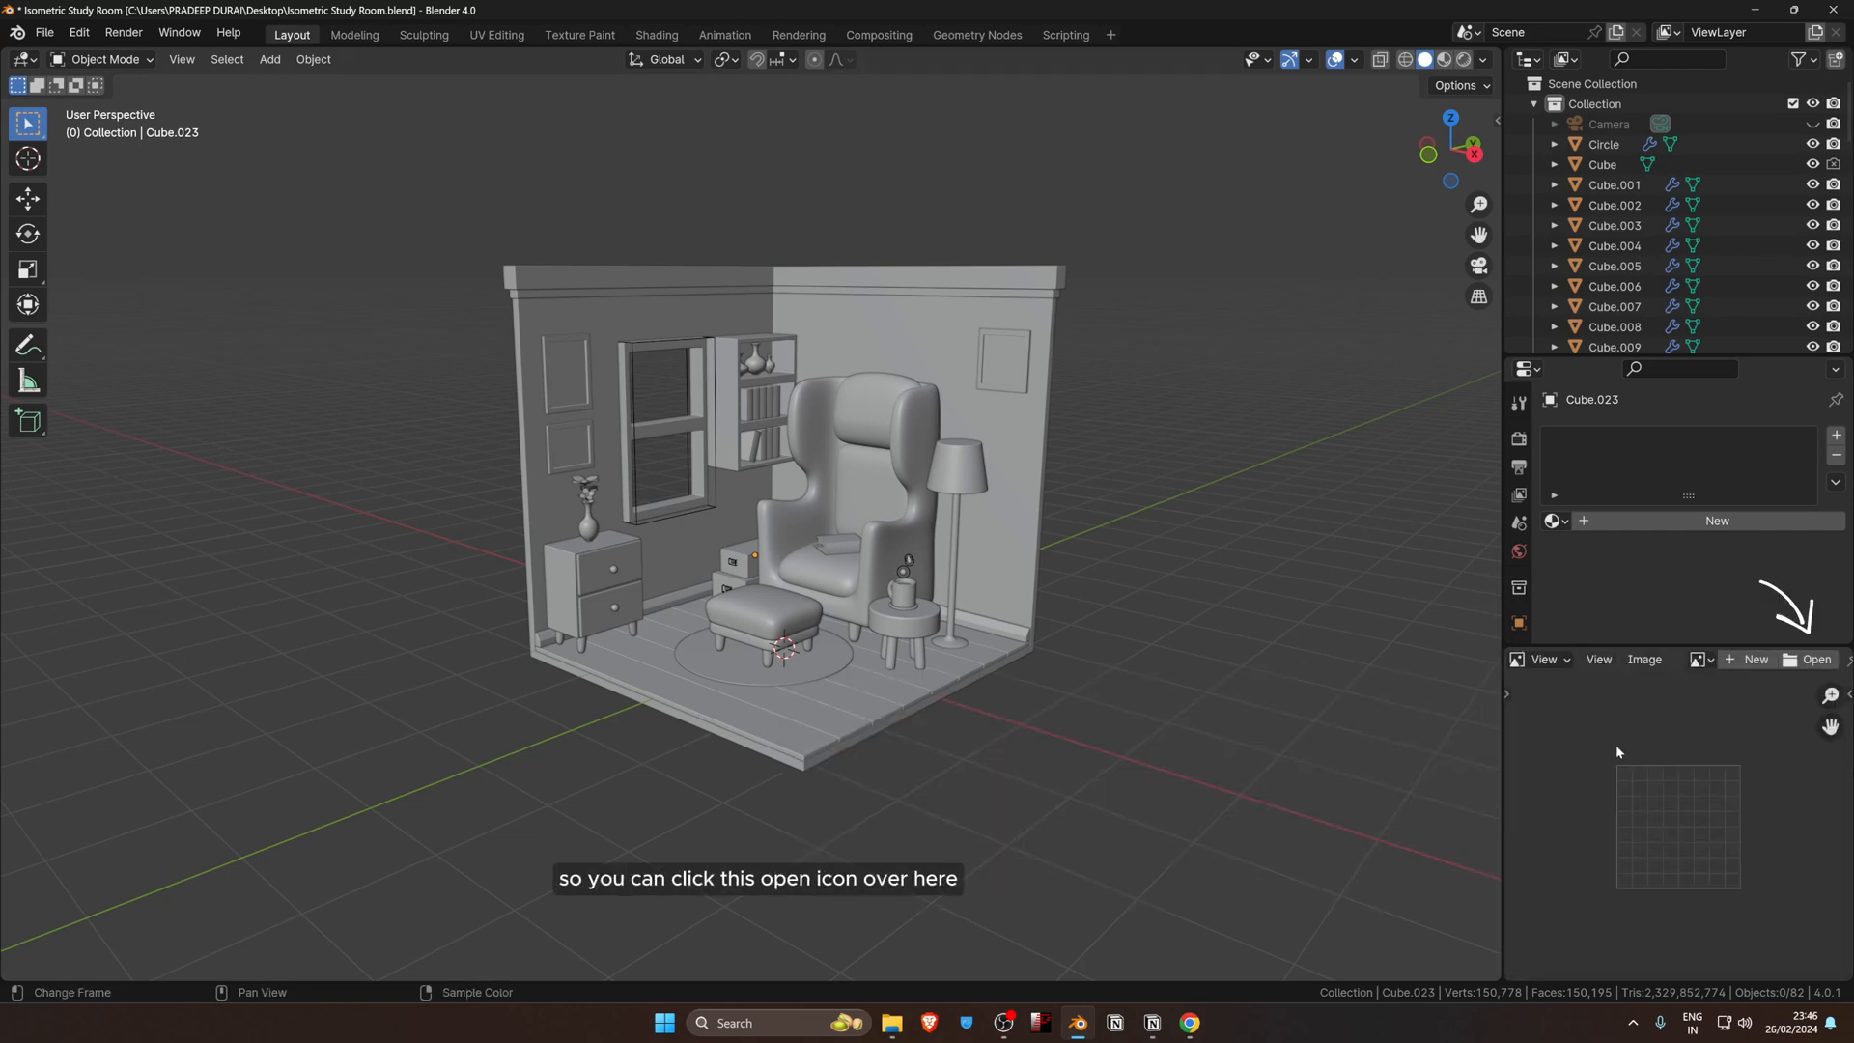
{"action": "left_click", "coordinate": [1802, 664]}
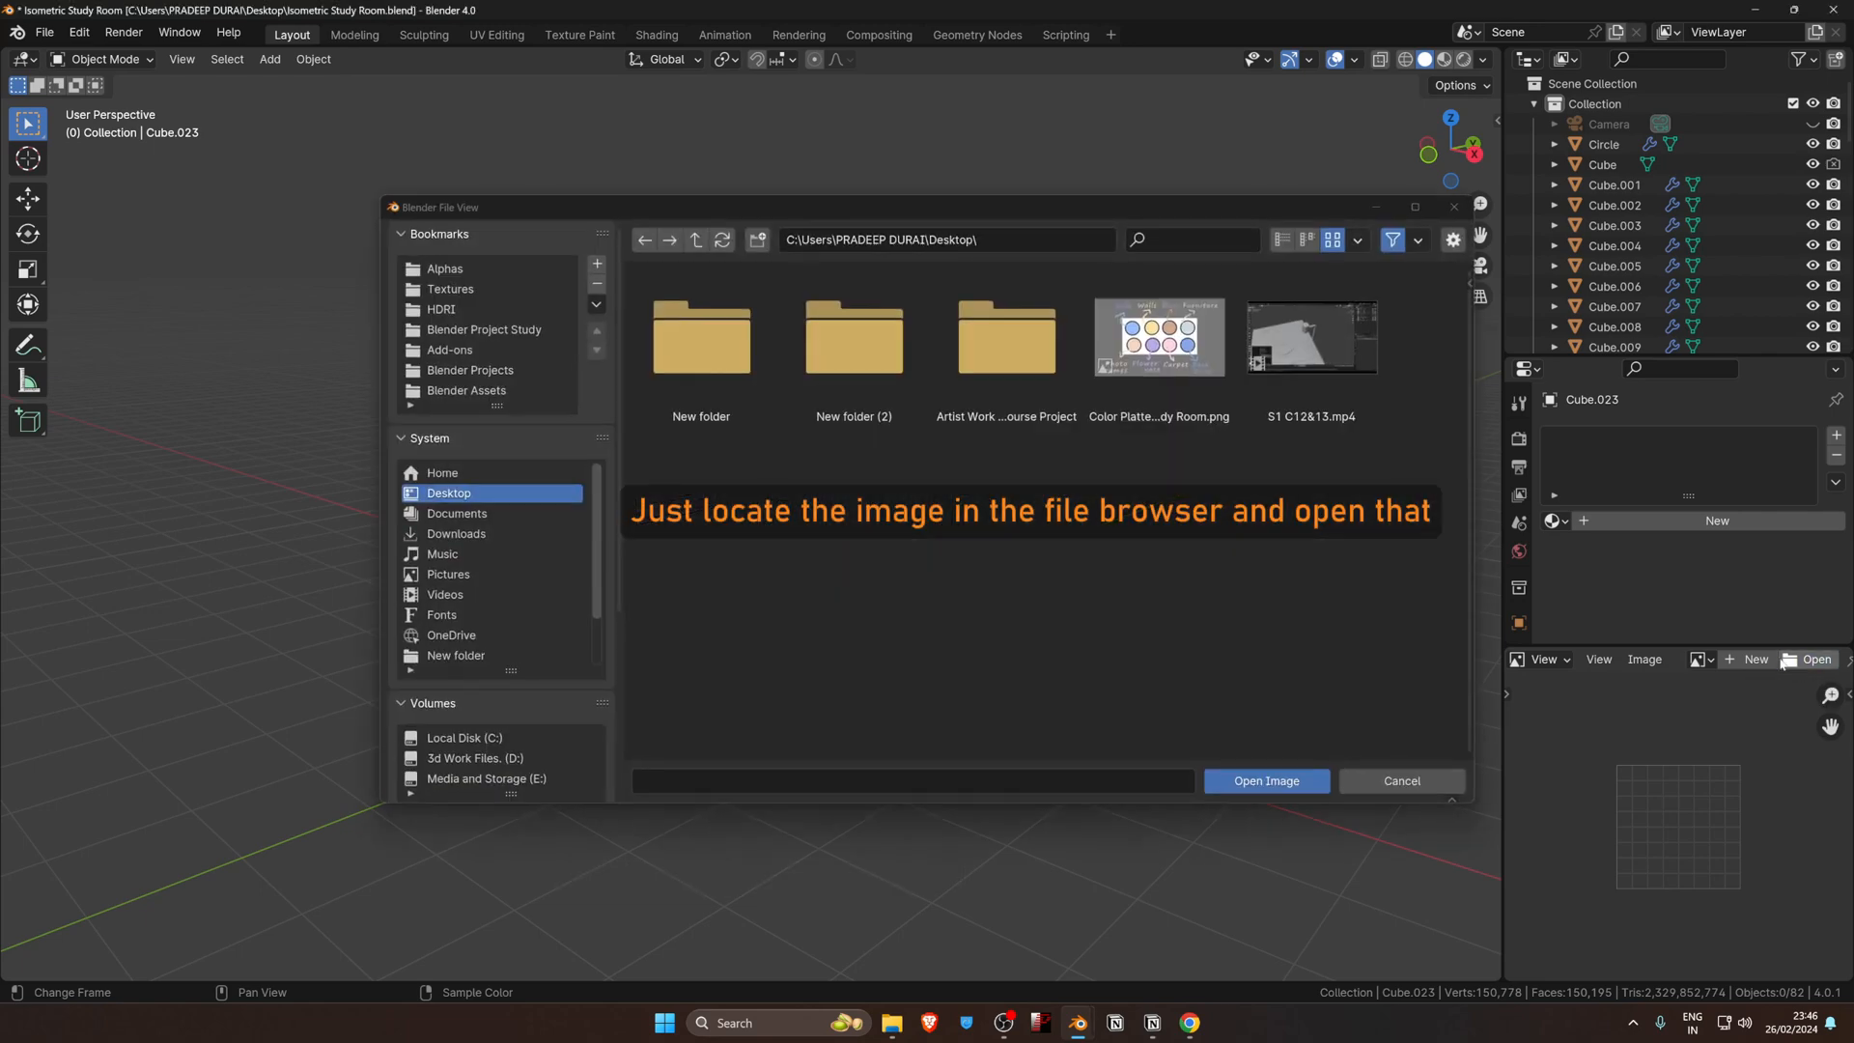
{"action": "left_click", "coordinate": [1188, 346]}
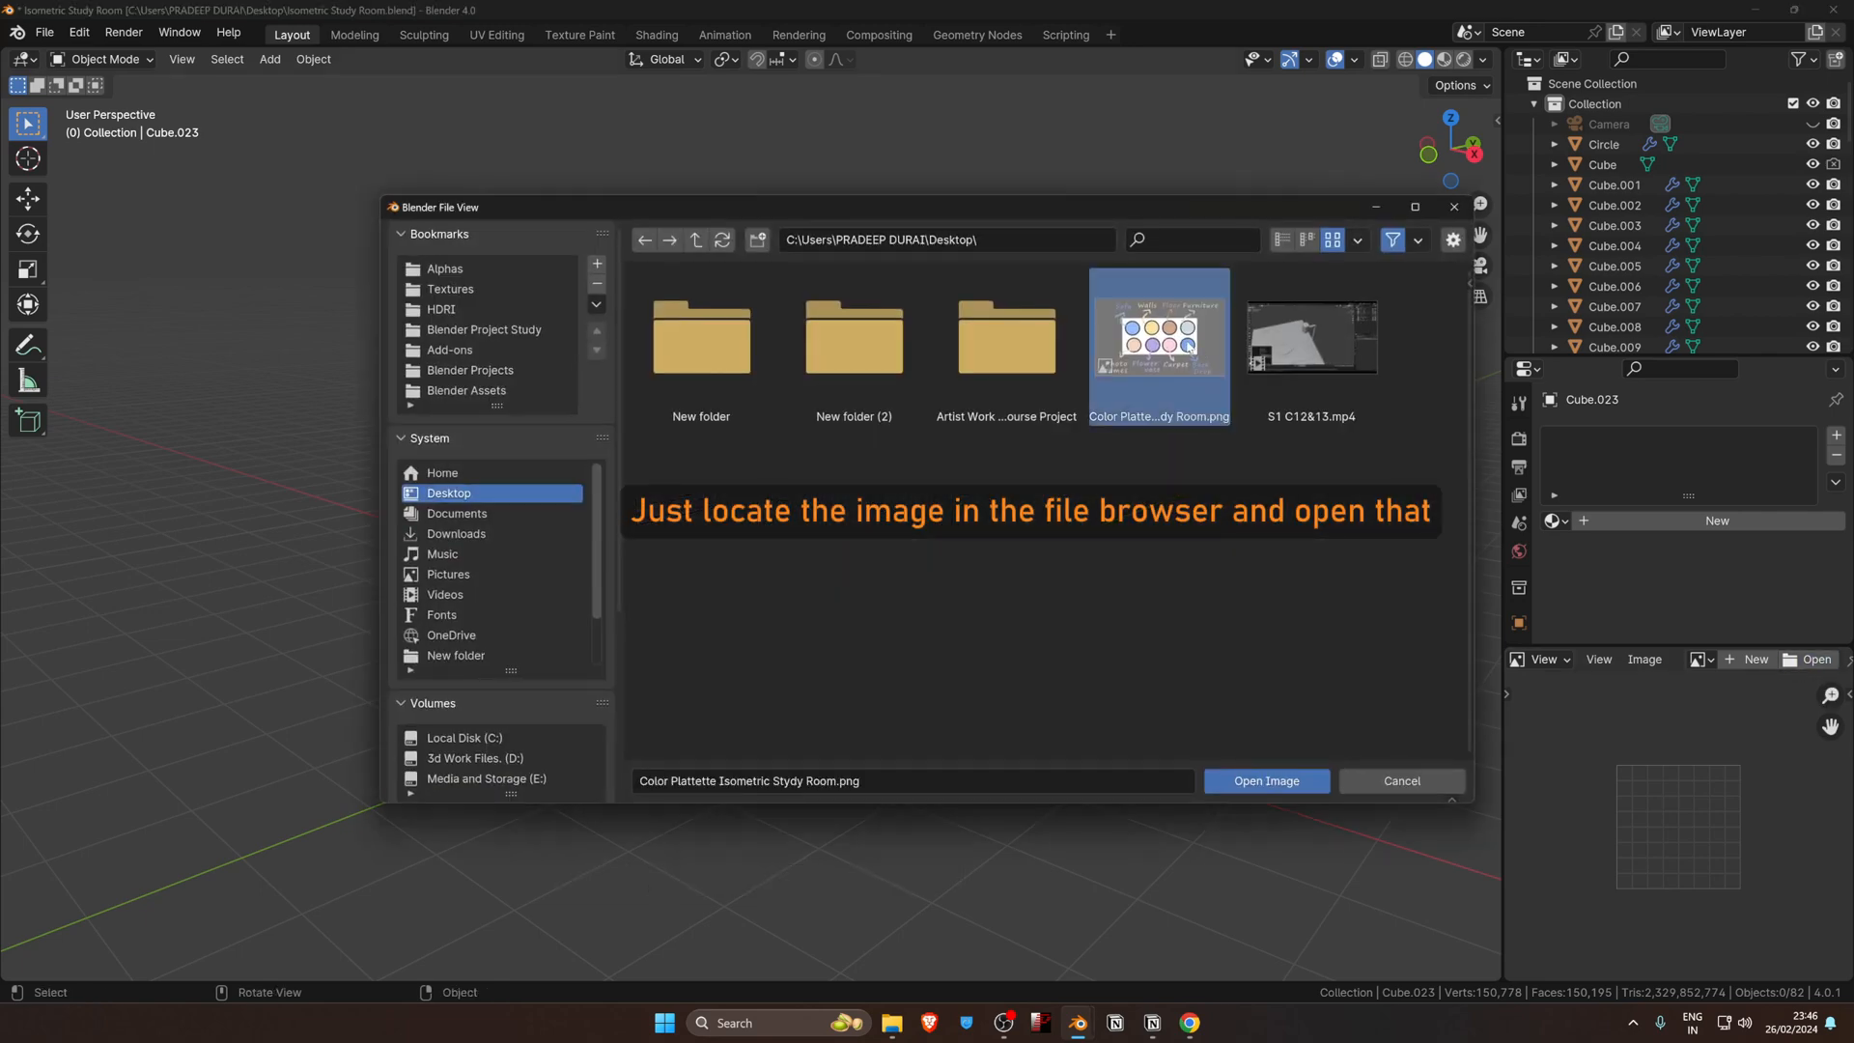
{"action": "left_click", "coordinate": [1268, 780]}
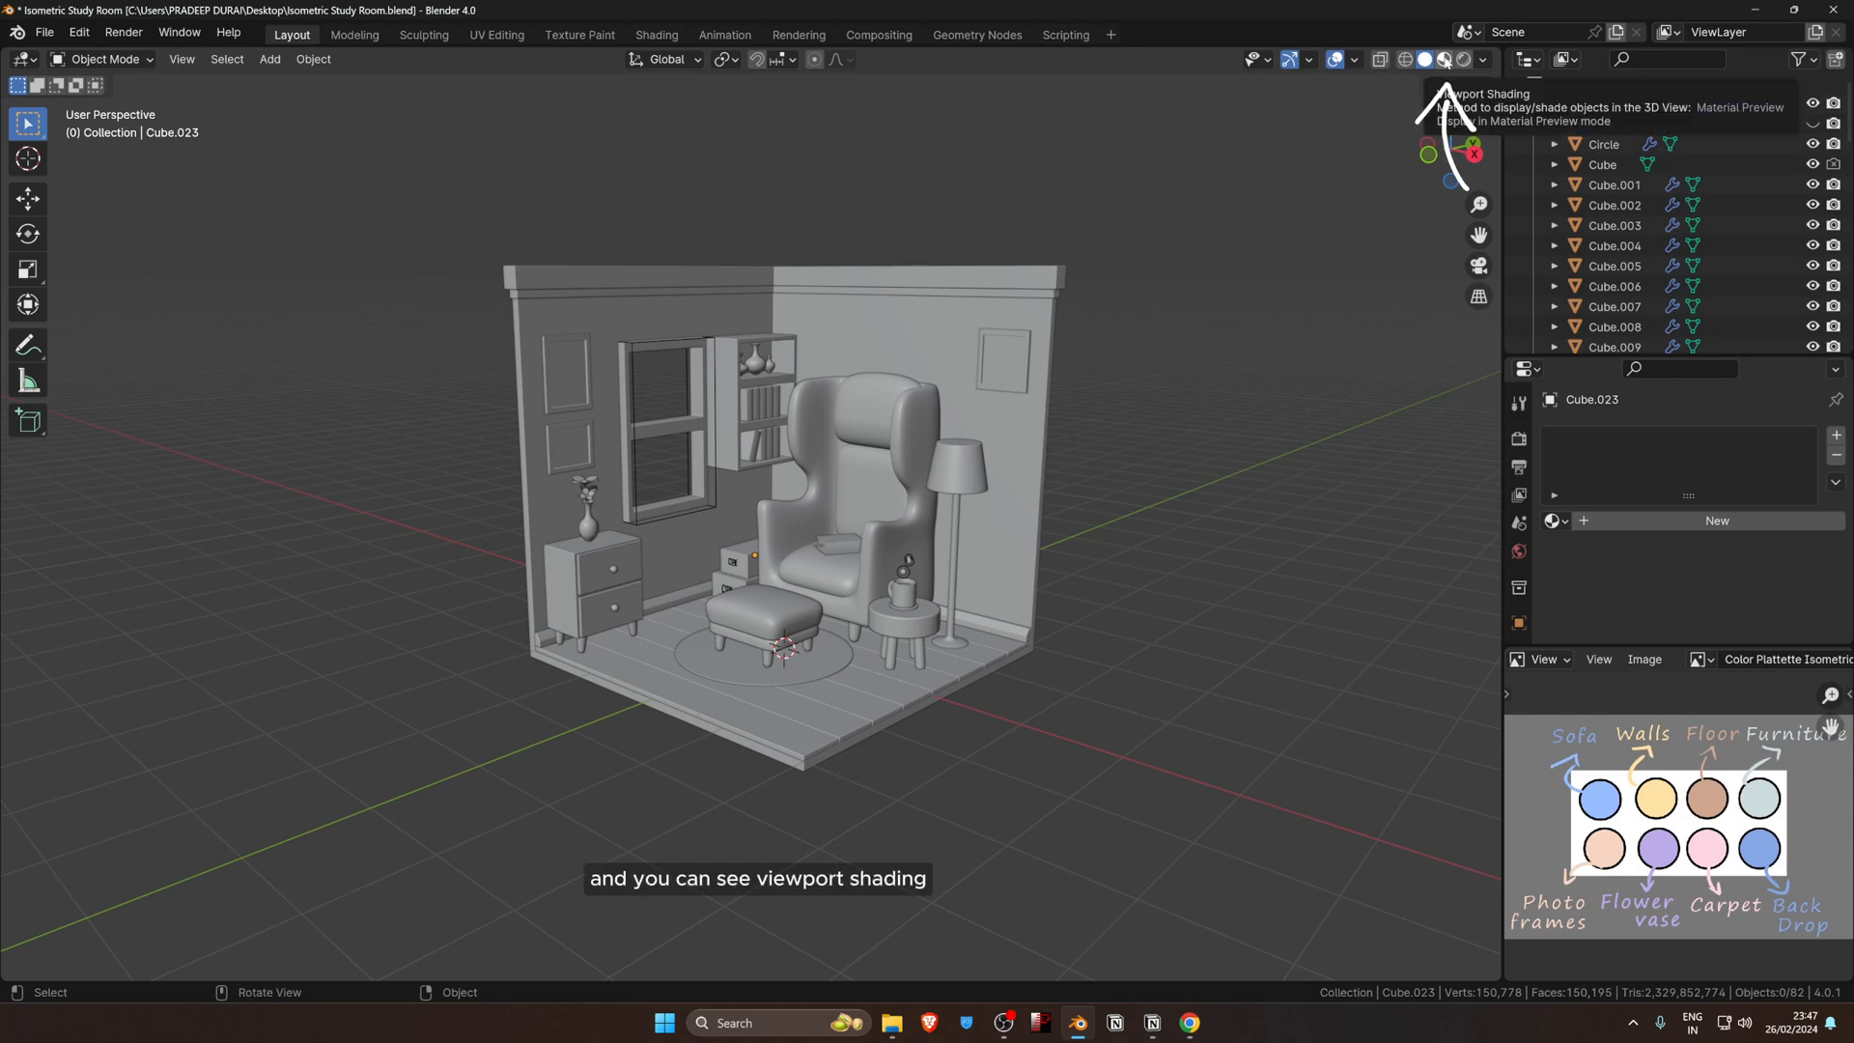
Step: Switch the 3D viewport shading to Material Preview and frame the room closer
{"action": "left_click", "coordinate": [1445, 60]}
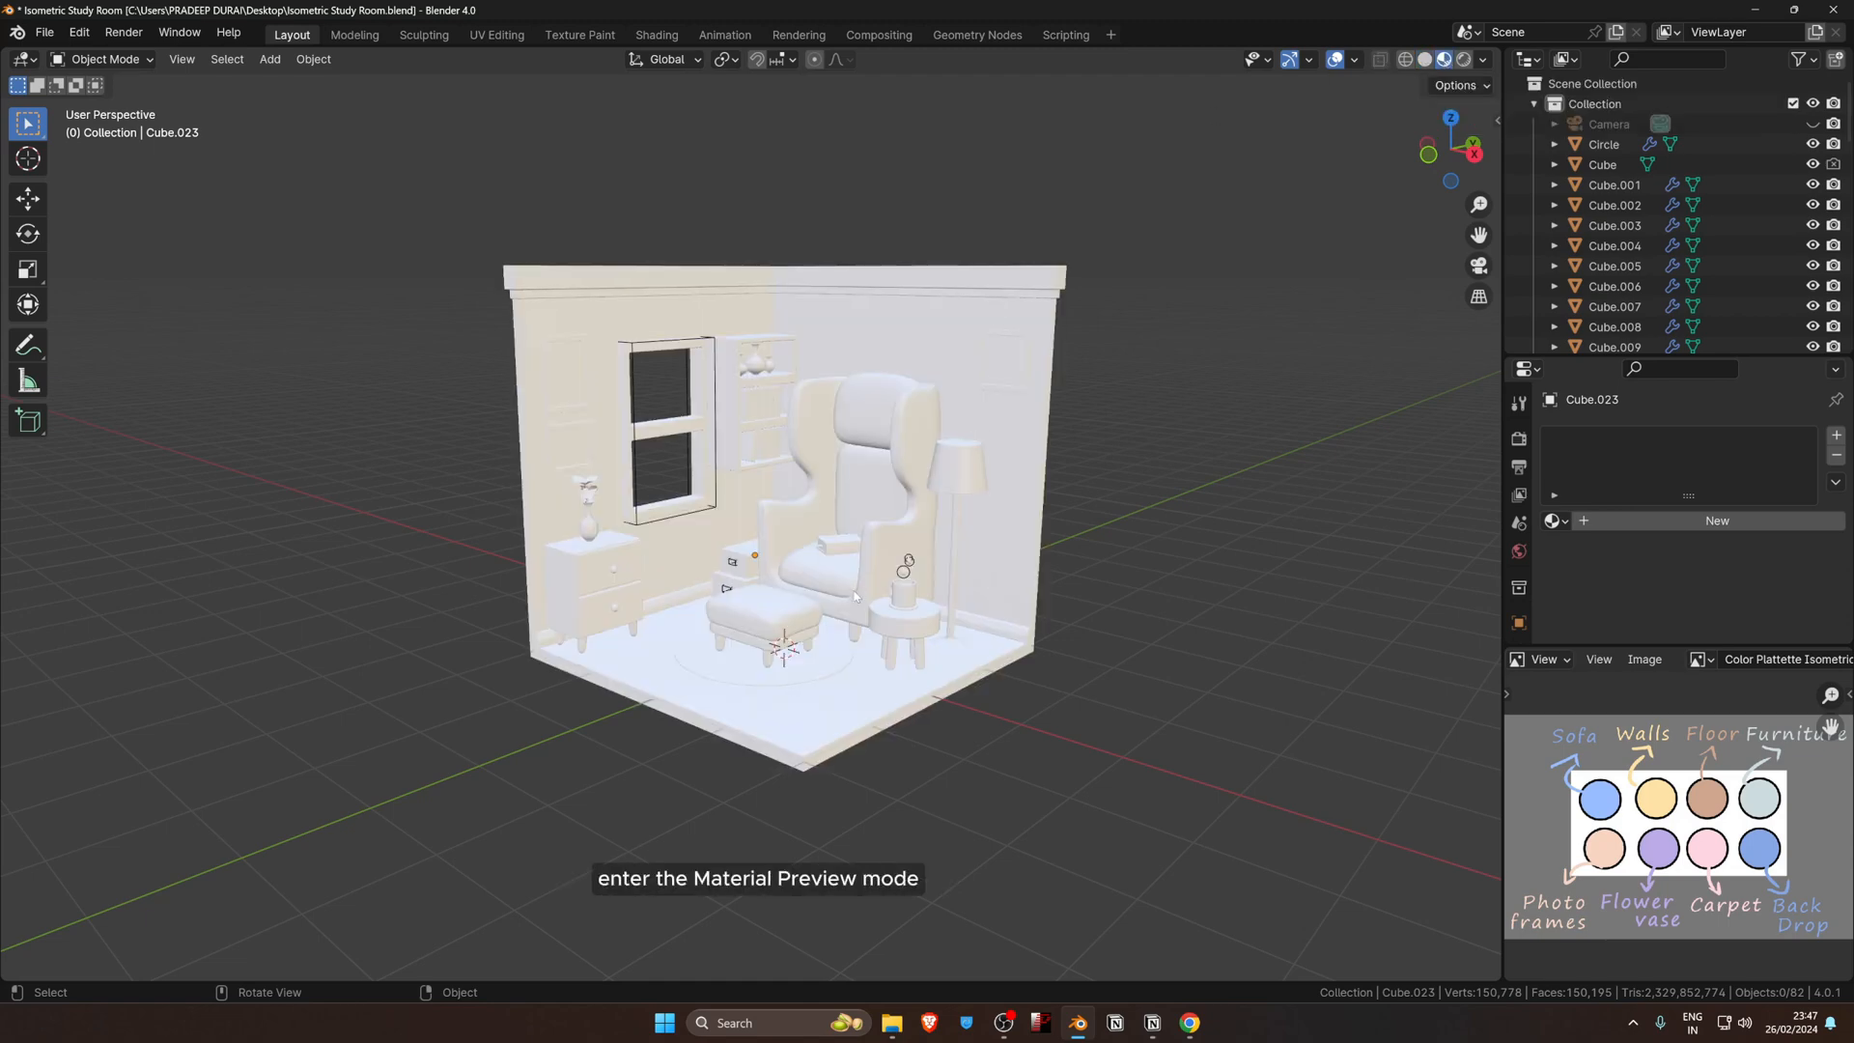
{"action": "scroll", "coordinate": [855, 596], "scroll_direction": "up", "scroll_amount": 3}
{"action": "middle_click_drag", "start_coordinate": [854, 596], "coordinate": [846, 580]}
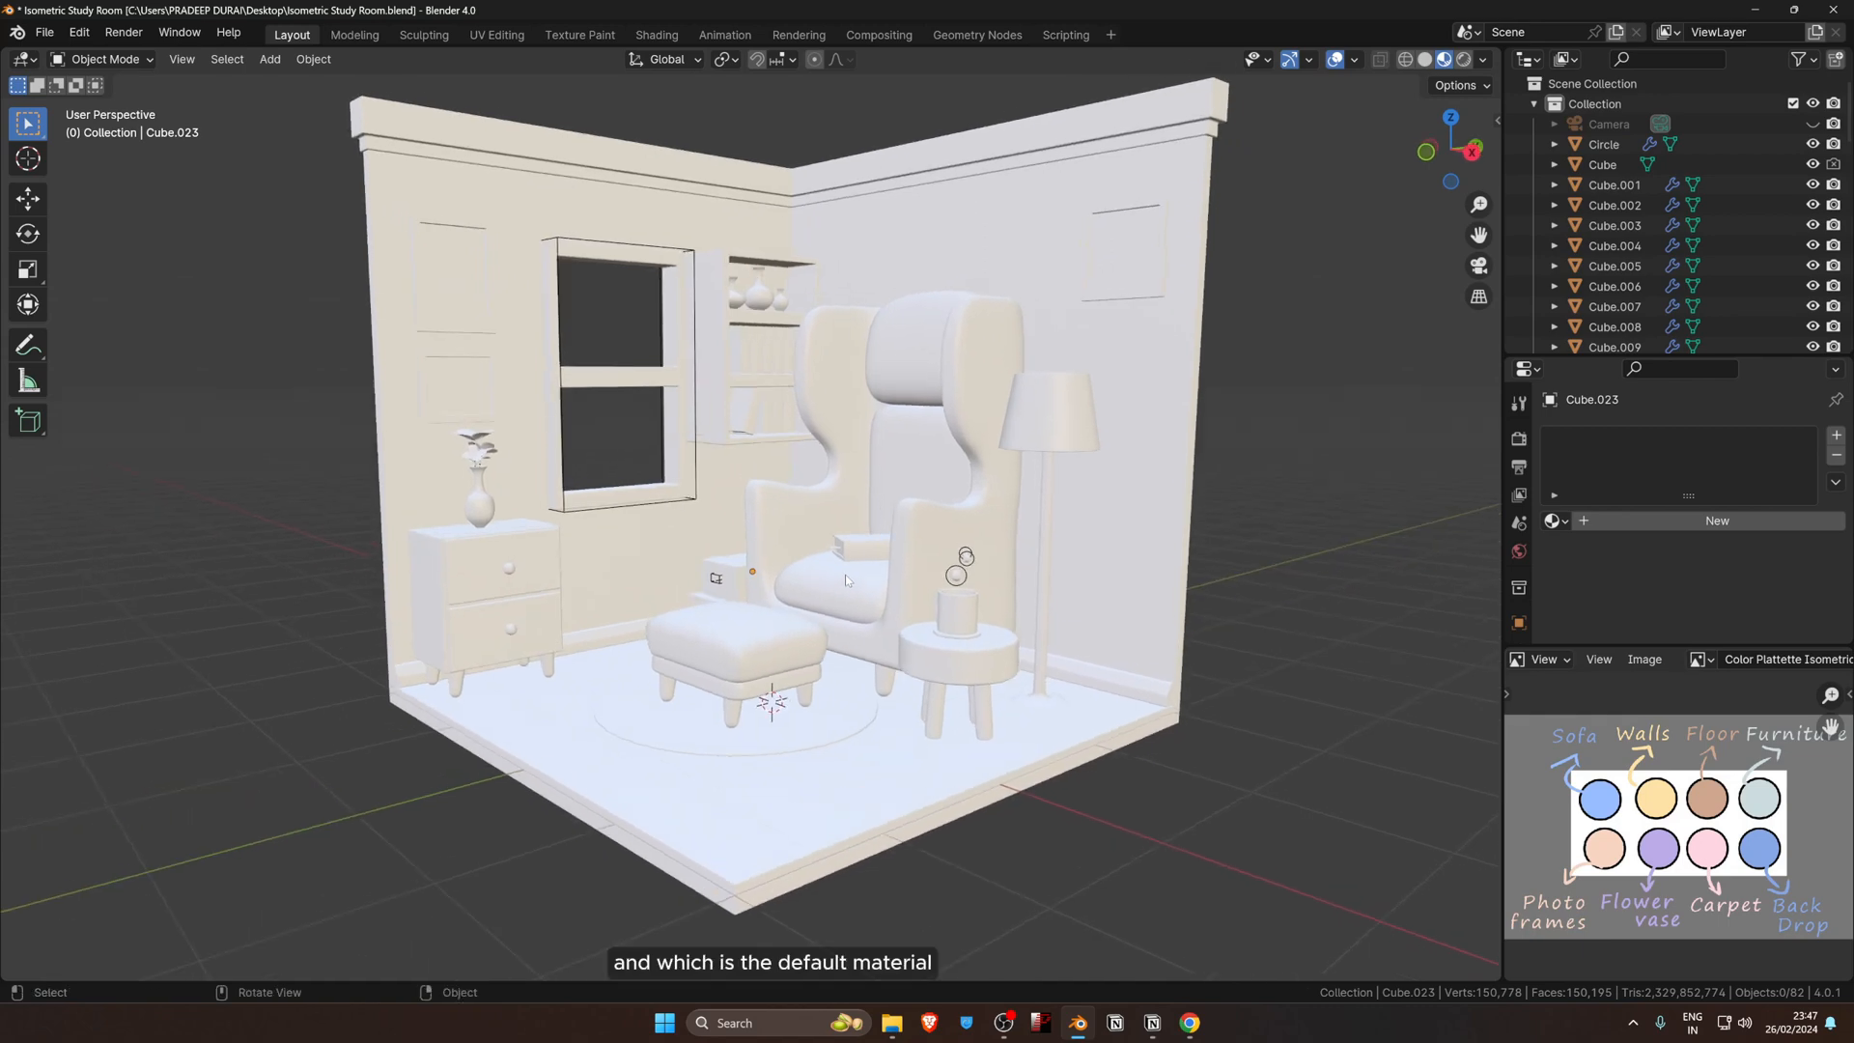
Step: Switch the Material Preview lighting to the first, less reflective studio HDRI among the available ones
{"action": "scroll", "coordinate": [846, 580], "scroll_direction": "up", "scroll_amount": 1}
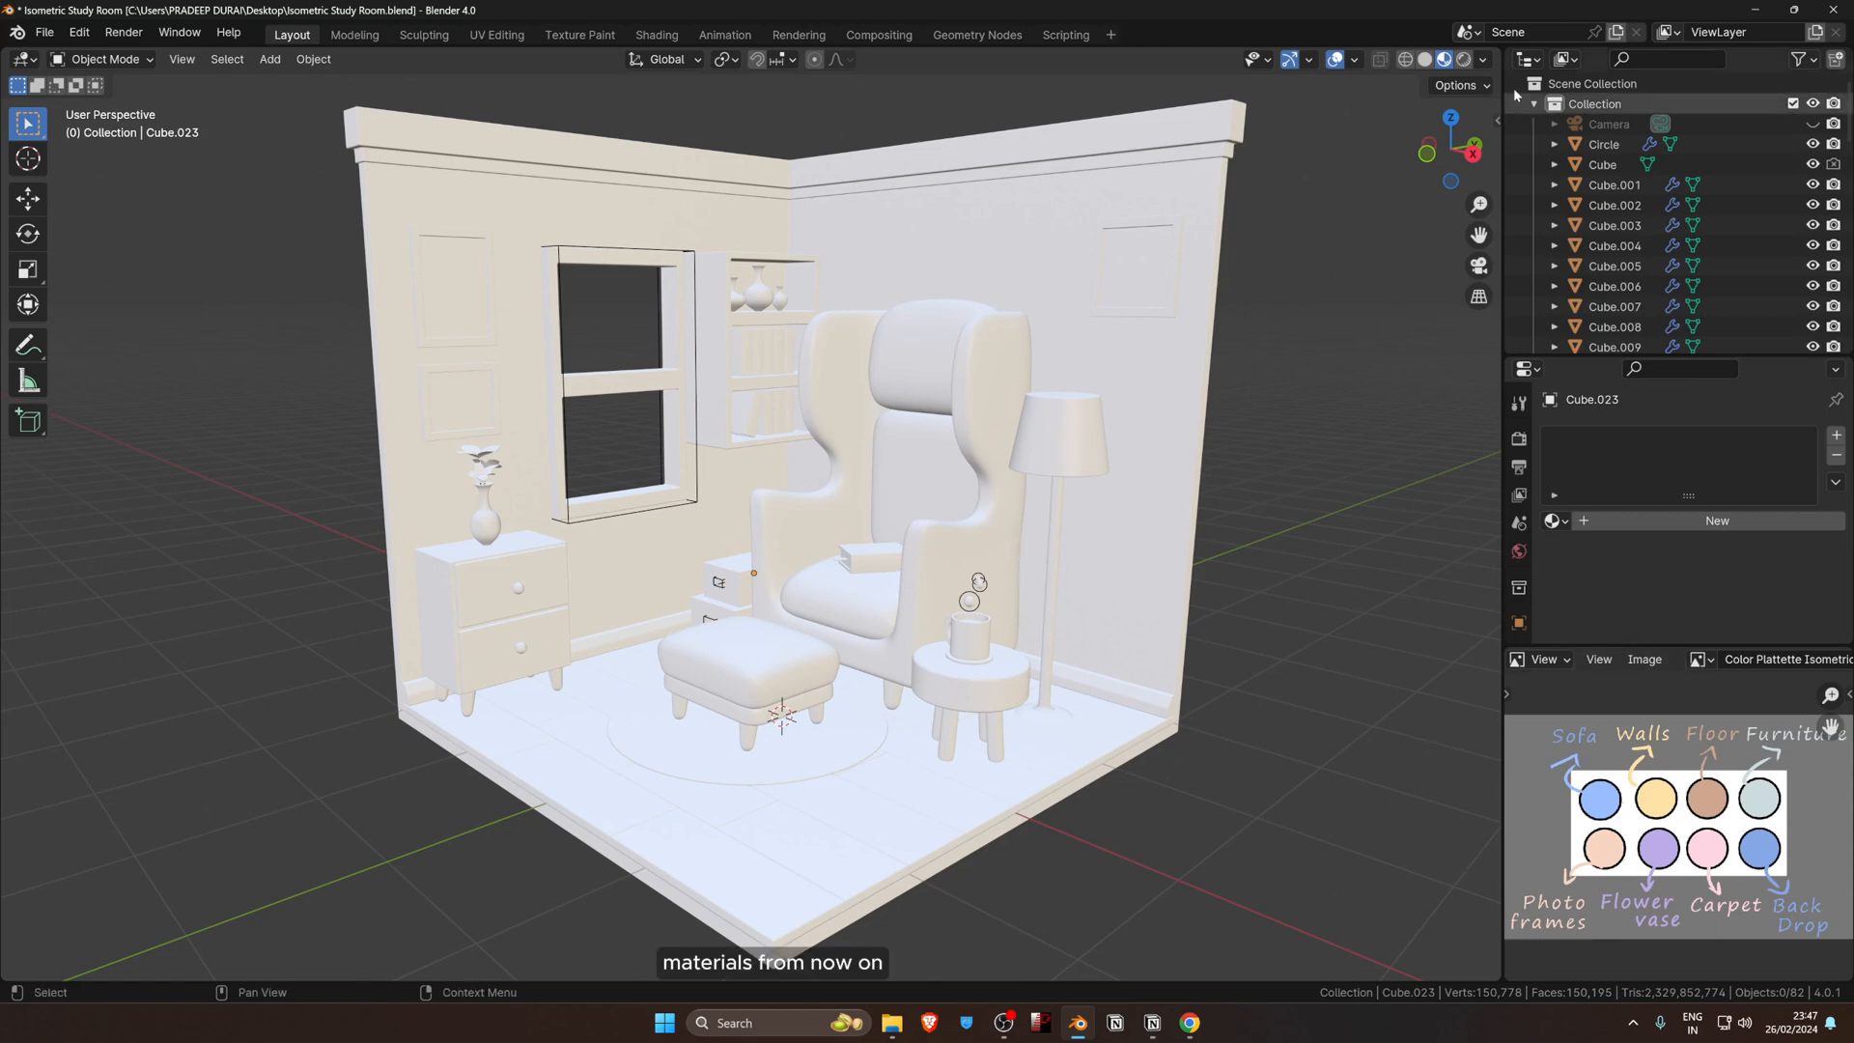
{"action": "left_click", "coordinate": [1484, 60]}
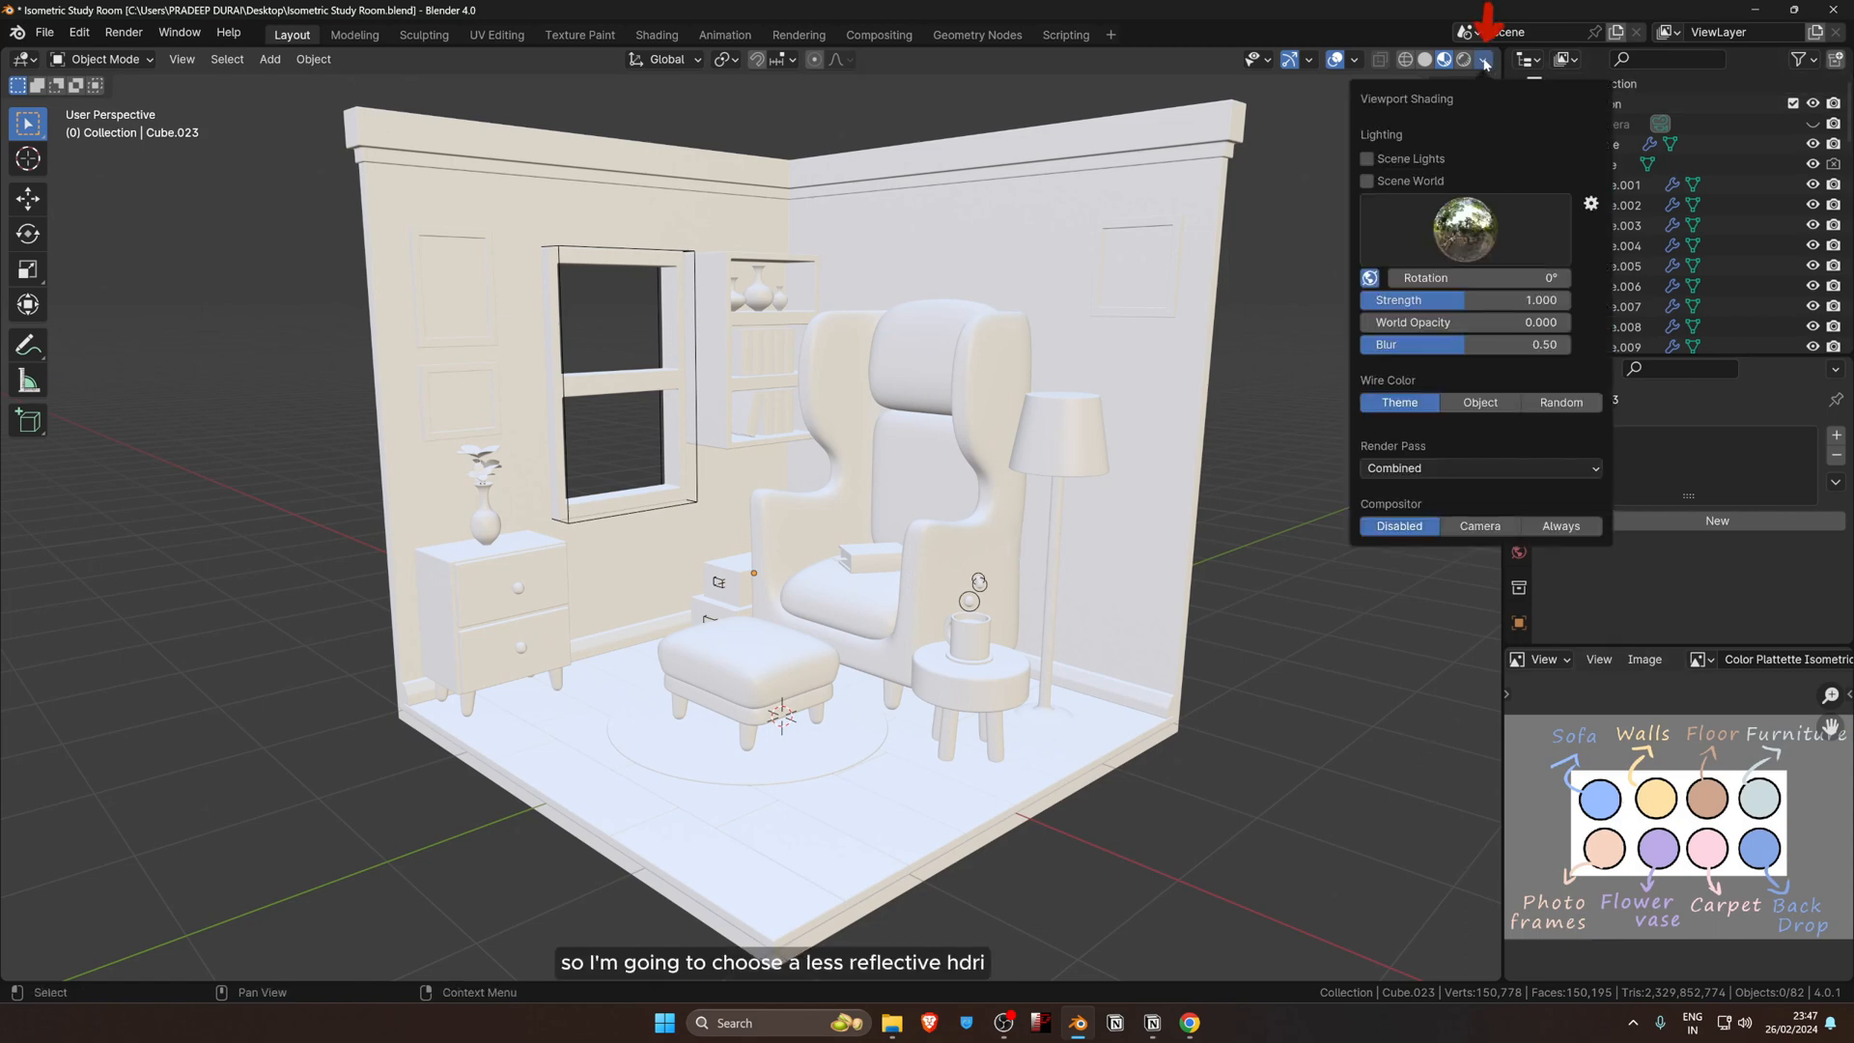
{"action": "left_click", "coordinate": [1463, 236]}
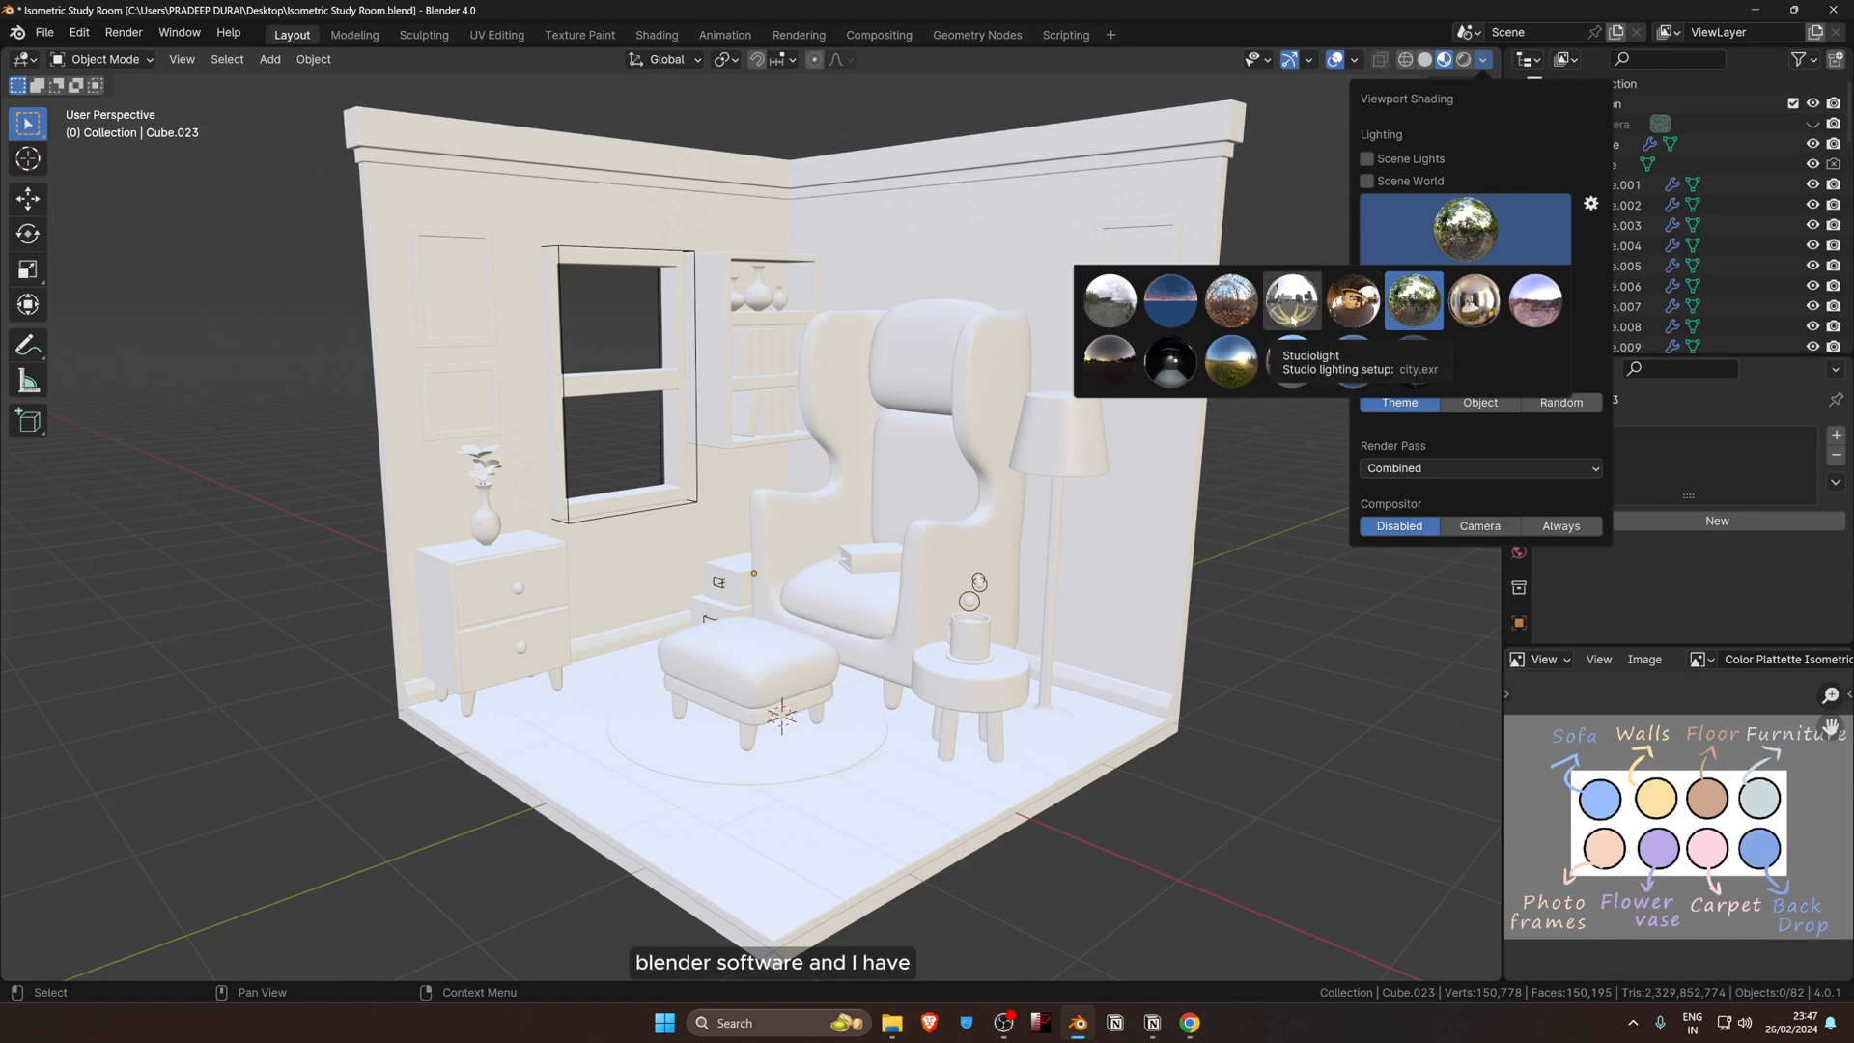
{"action": "left_click", "coordinate": [1112, 303]}
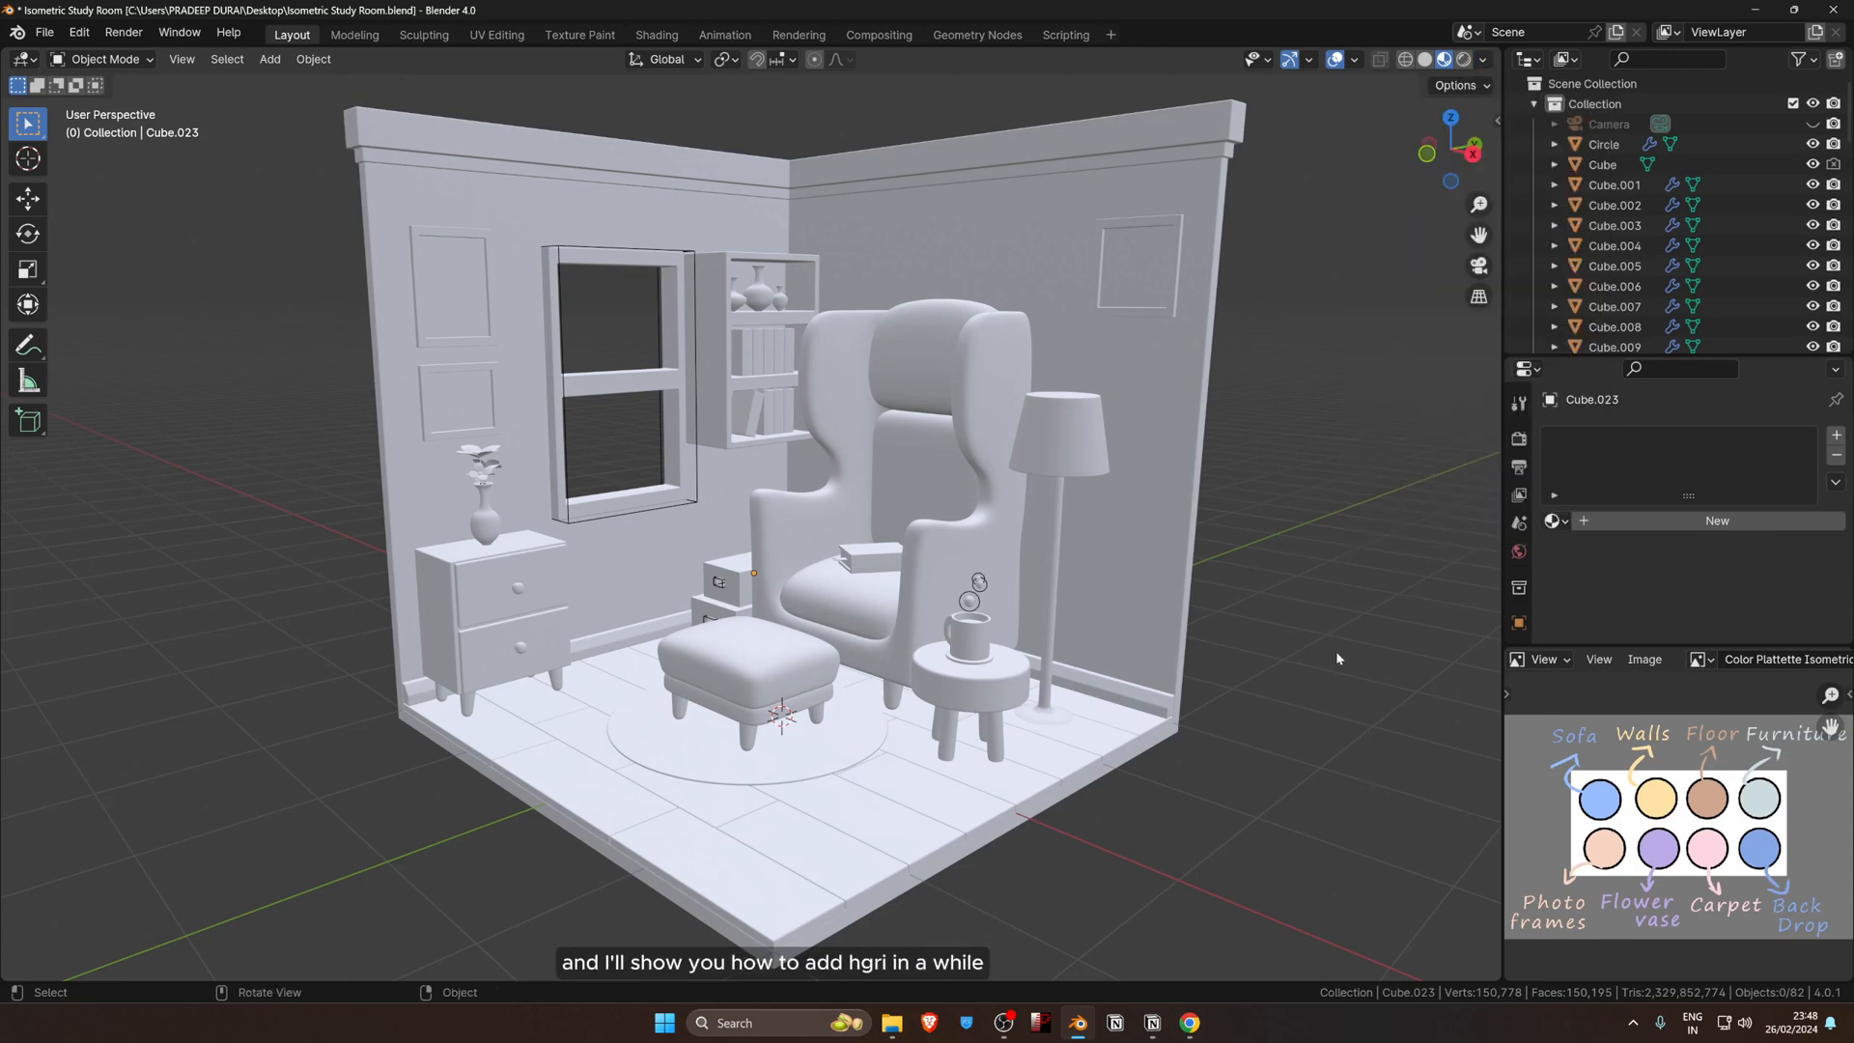
Step: Add a new material to the armchair and name it Sofa
{"action": "middle_click_drag", "start_coordinate": [1336, 651], "coordinate": [995, 440]}
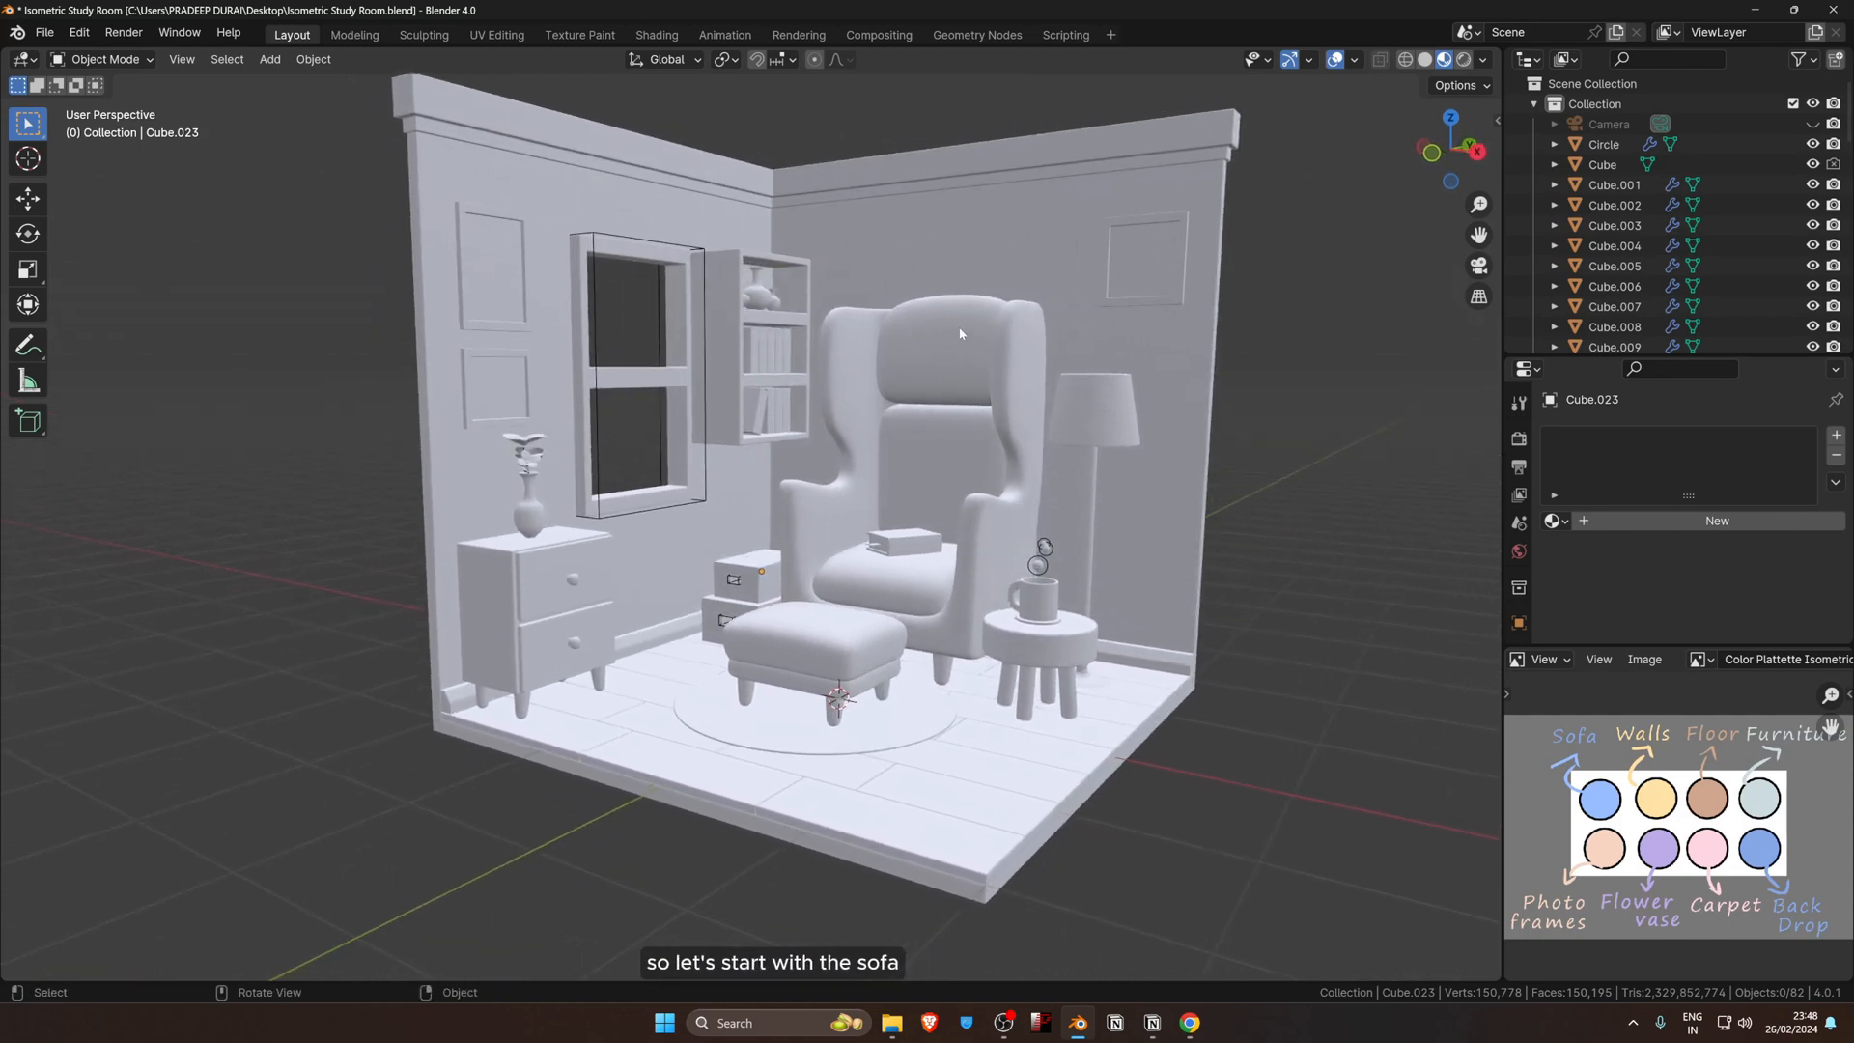
{"action": "left_click", "coordinate": [913, 434]}
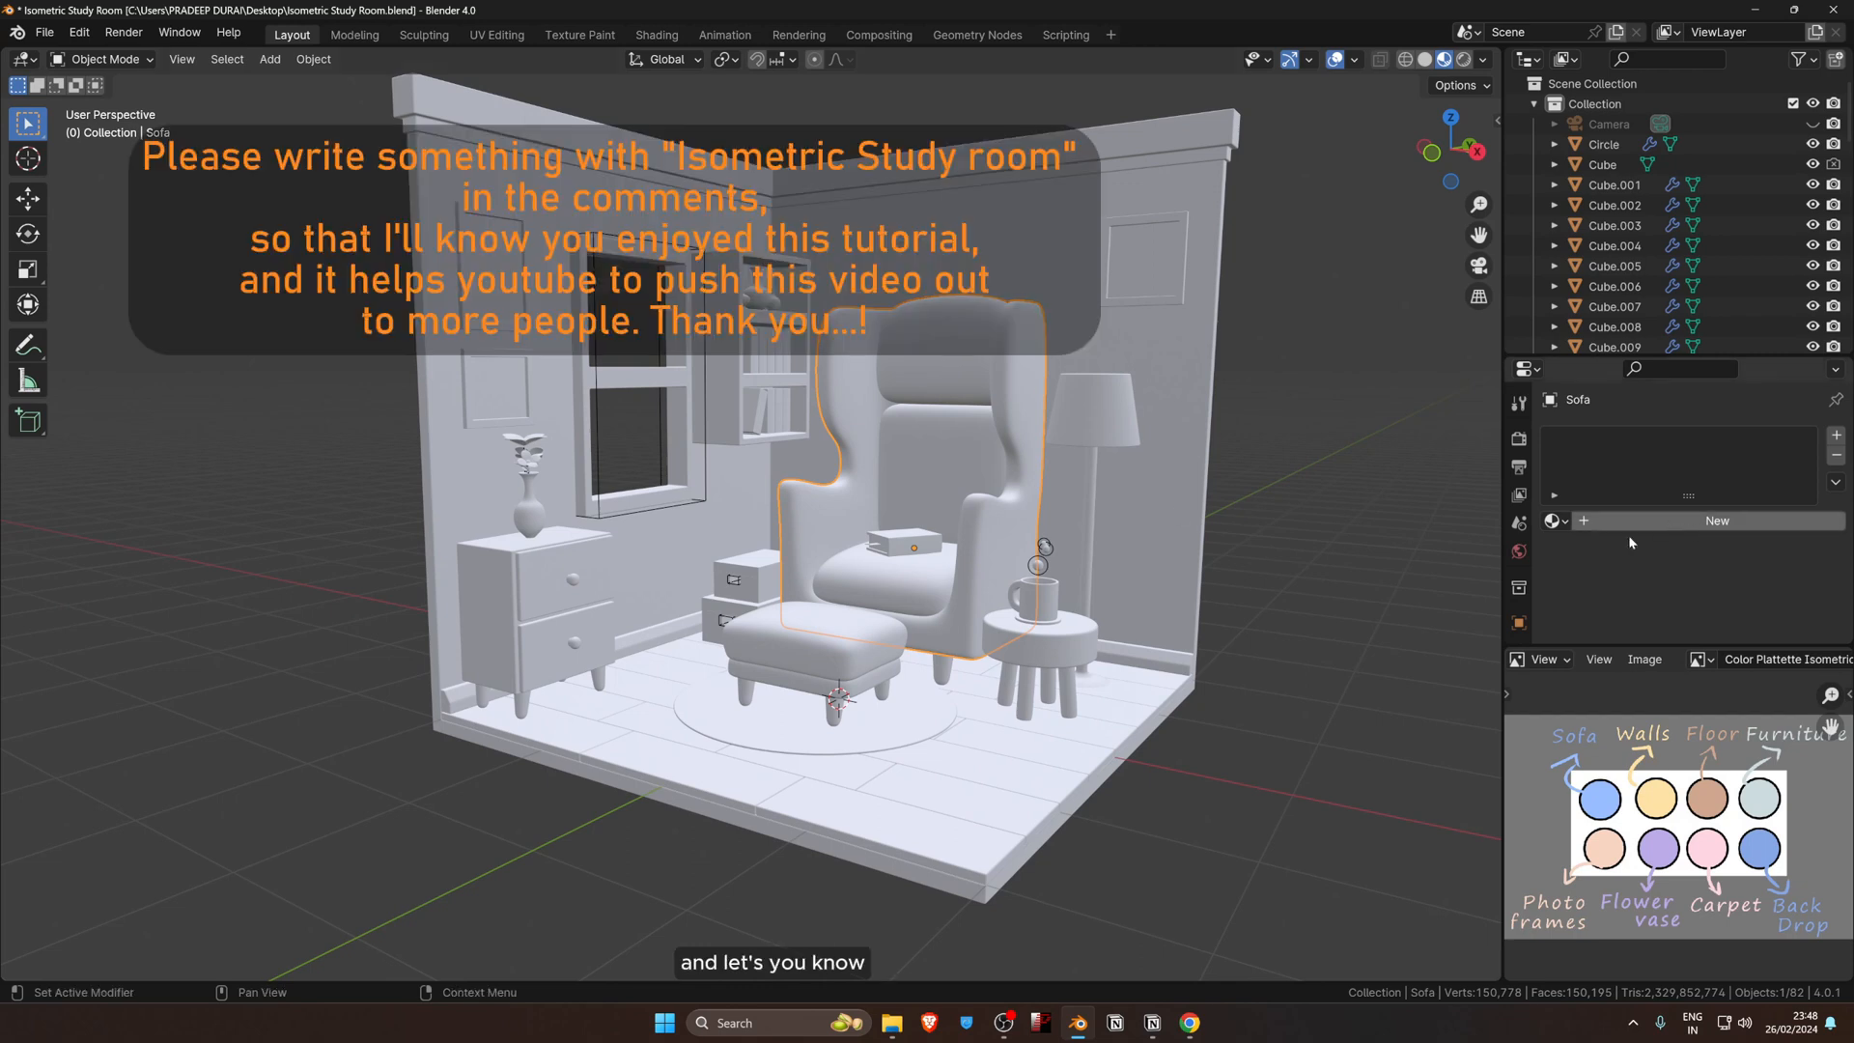
{"action": "scroll", "coordinate": [1516, 540], "scroll_direction": "down", "scroll_amount": 5}
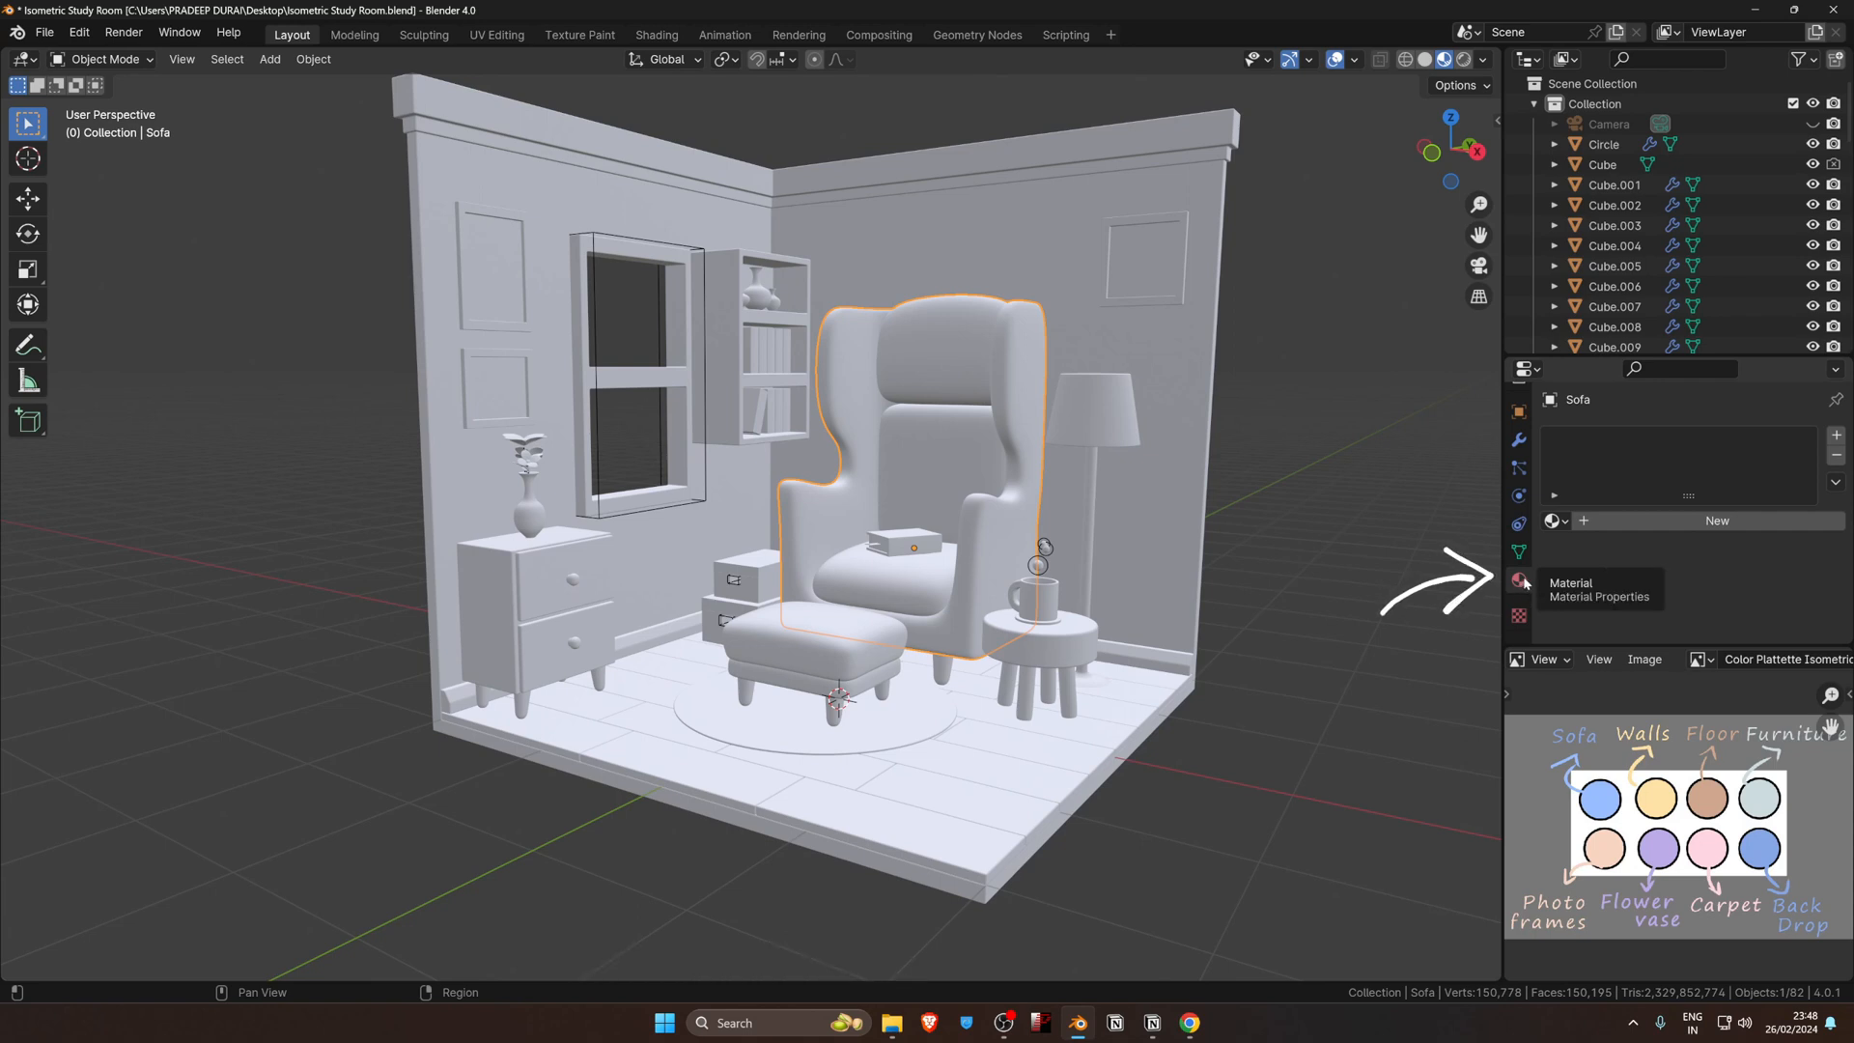
{"action": "left_click", "coordinate": [1693, 524]}
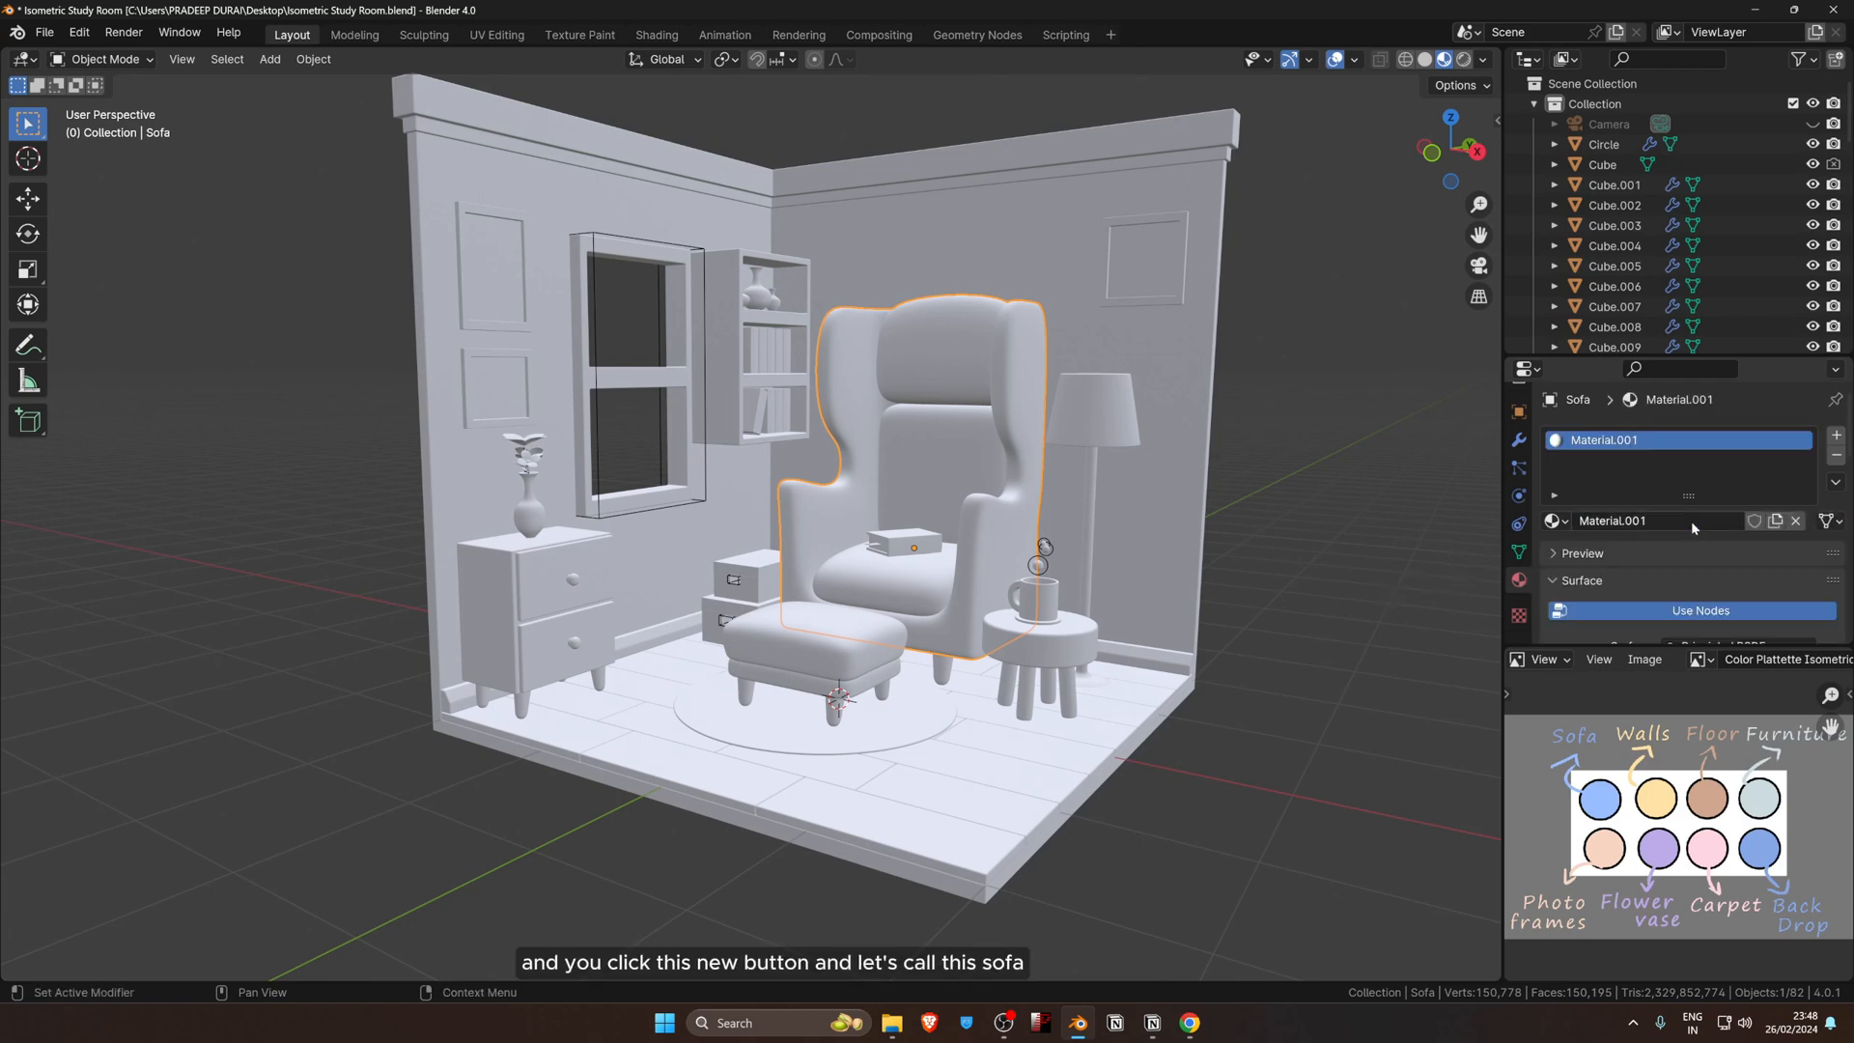
{"action": "left_click", "coordinate": [1675, 526]}
{"action": "key", "text": "ctrl+a"}
{"action": "key", "text": "BackSpace"}
{"action": "type", "text": "Sofa"}
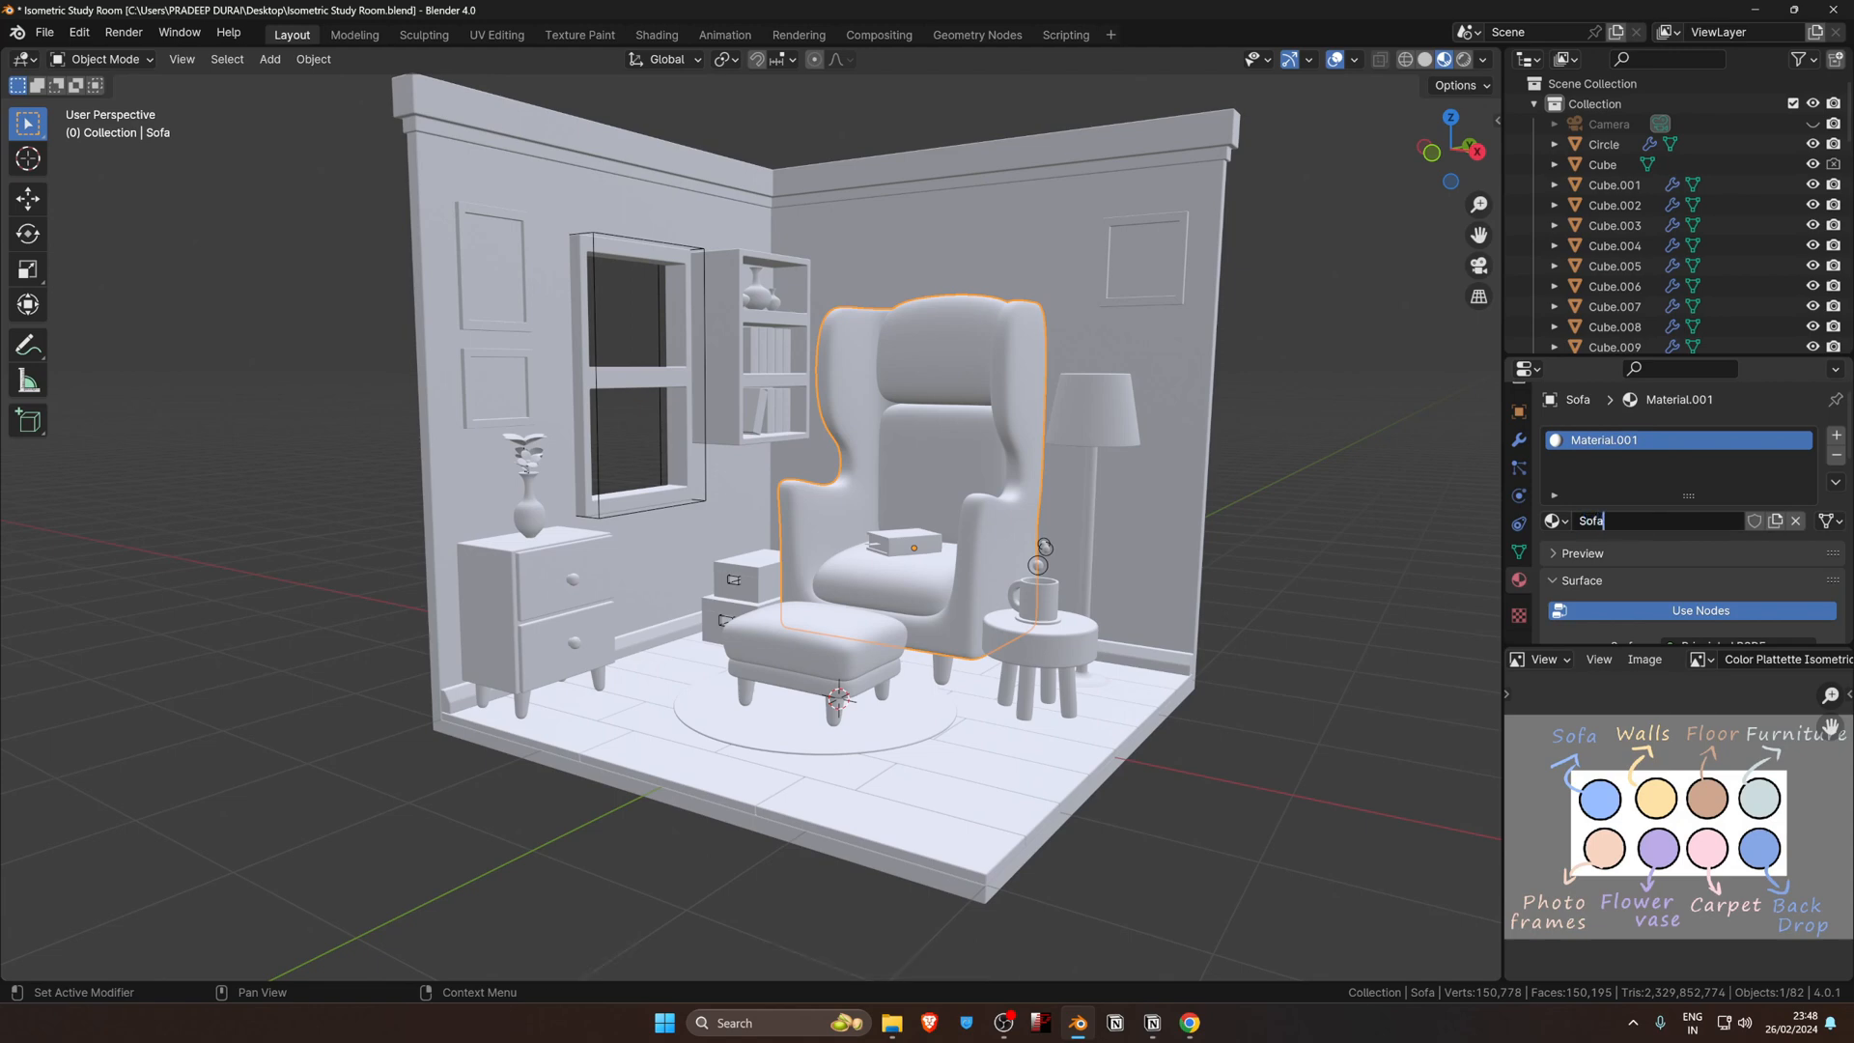
{"action": "key", "text": "Return"}
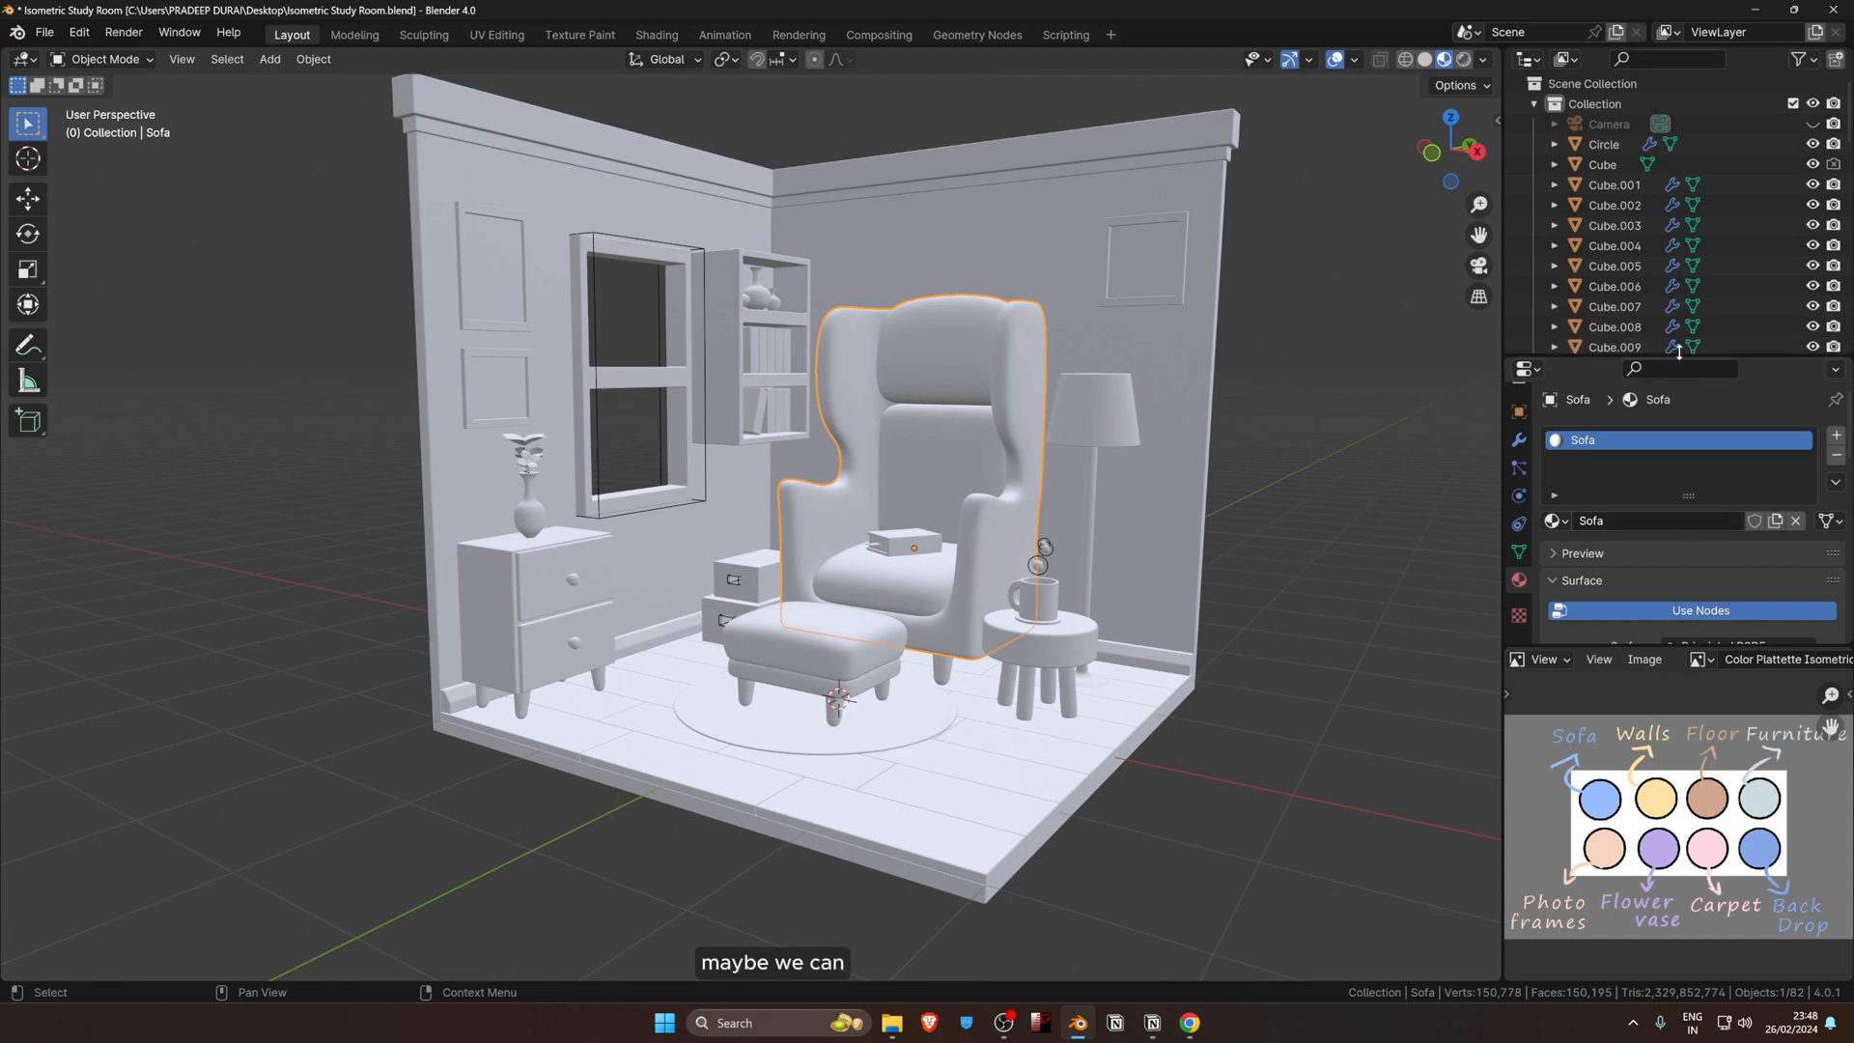
Step: Enlarge the Properties area upward and sample the Sofa material's base color from the palette's blue Sofa swatch
{"action": "left_click_drag", "start_coordinate": [1679, 356], "coordinate": [1703, 102]}
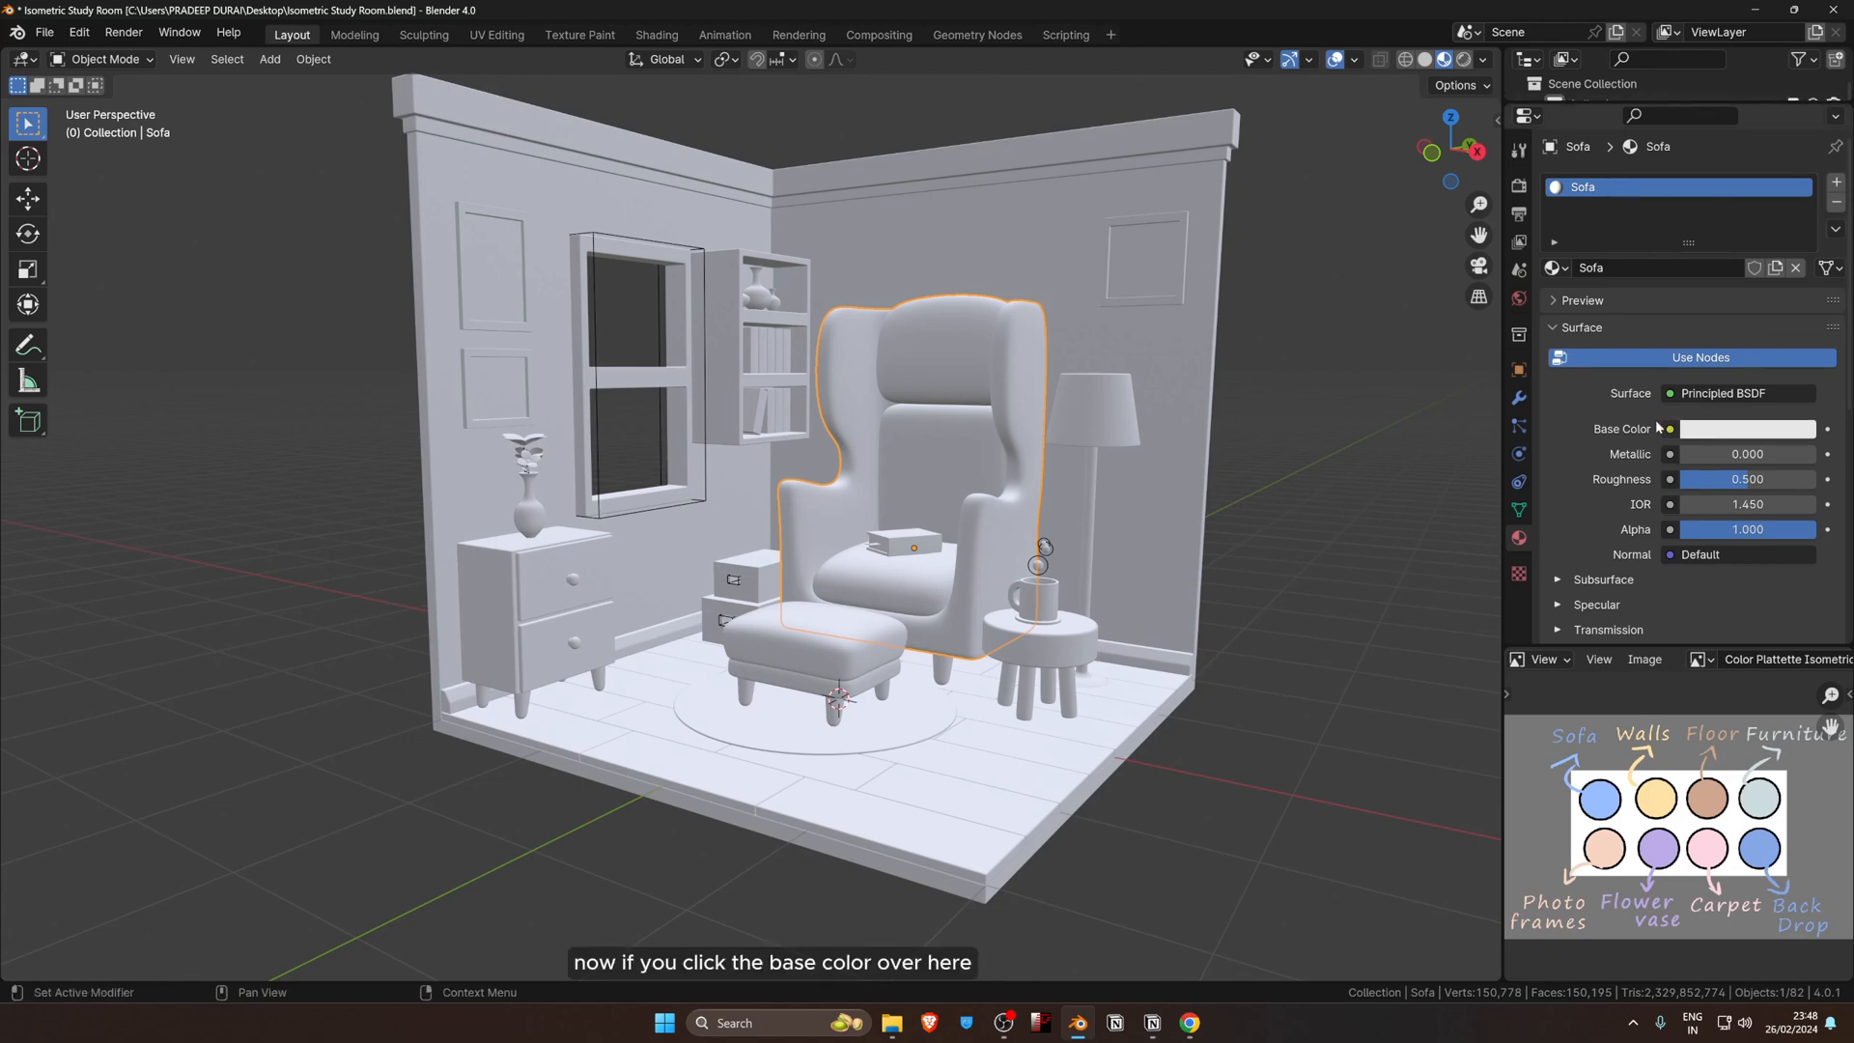
{"action": "left_click", "coordinate": [1759, 431]}
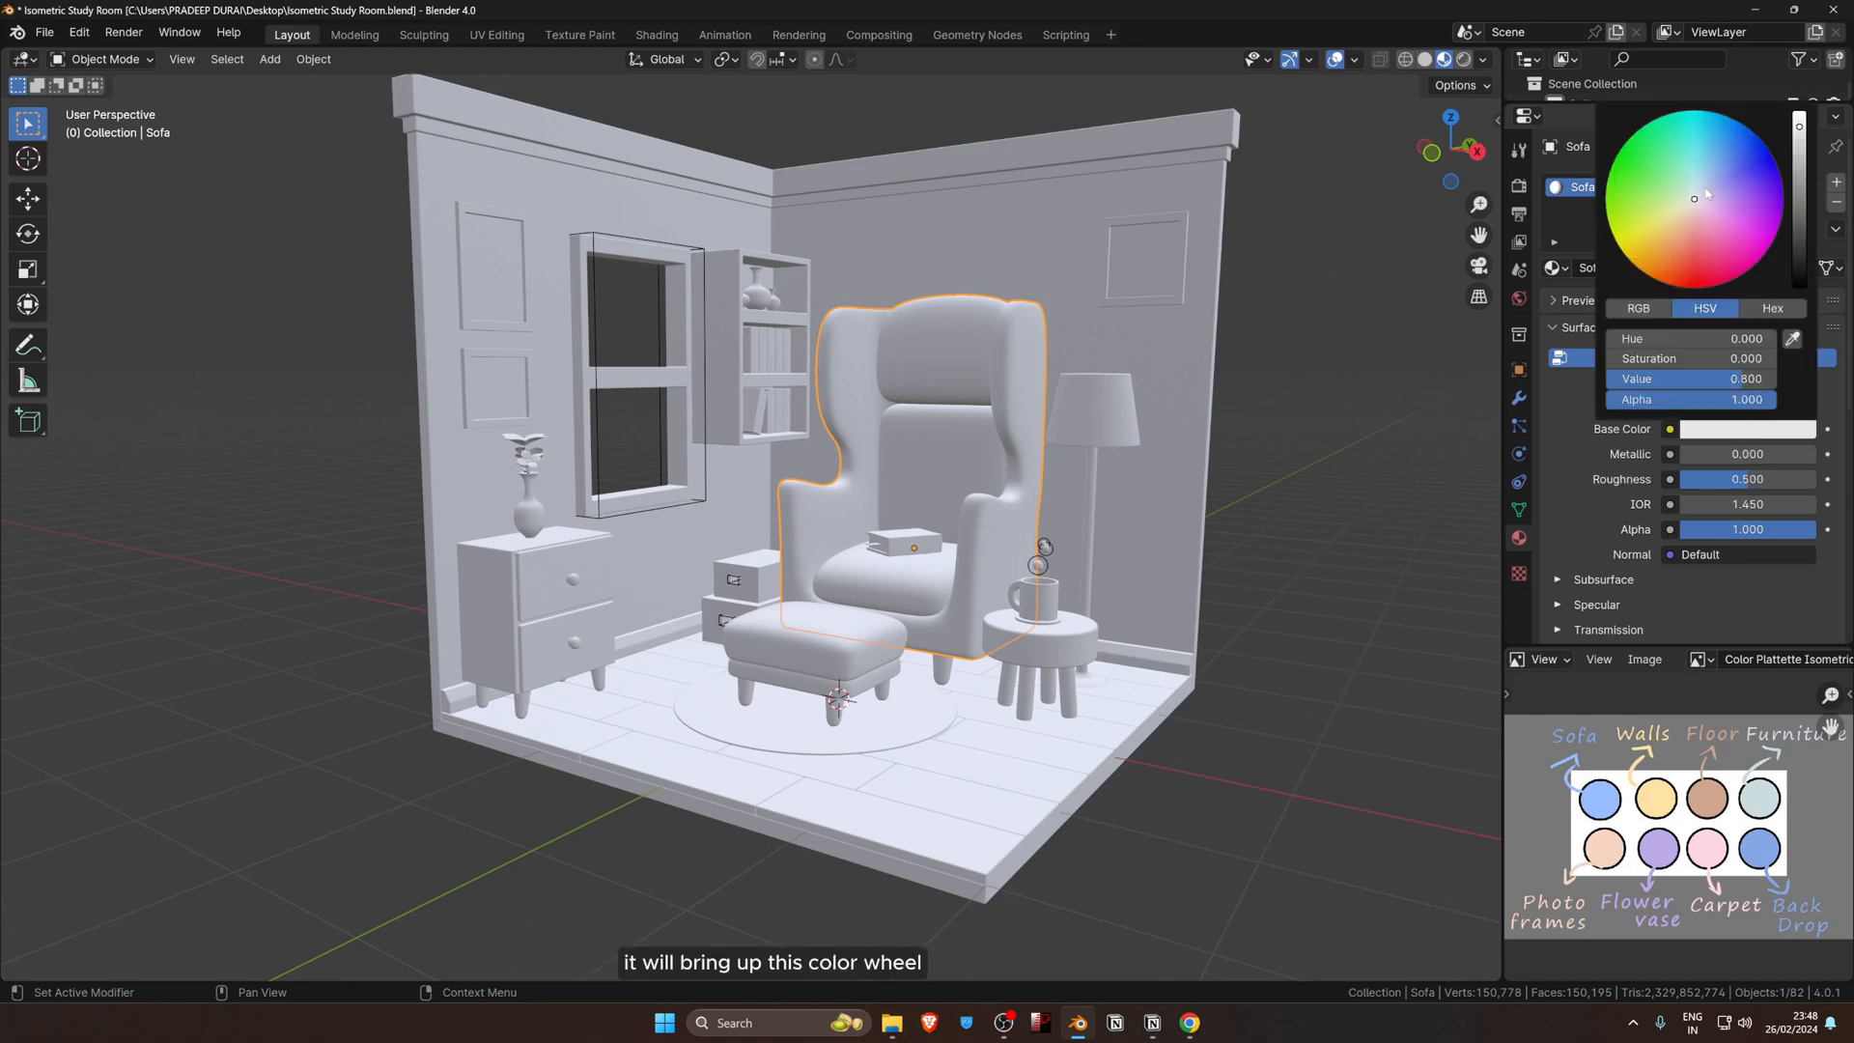
{"action": "left_click", "coordinate": [1792, 338]}
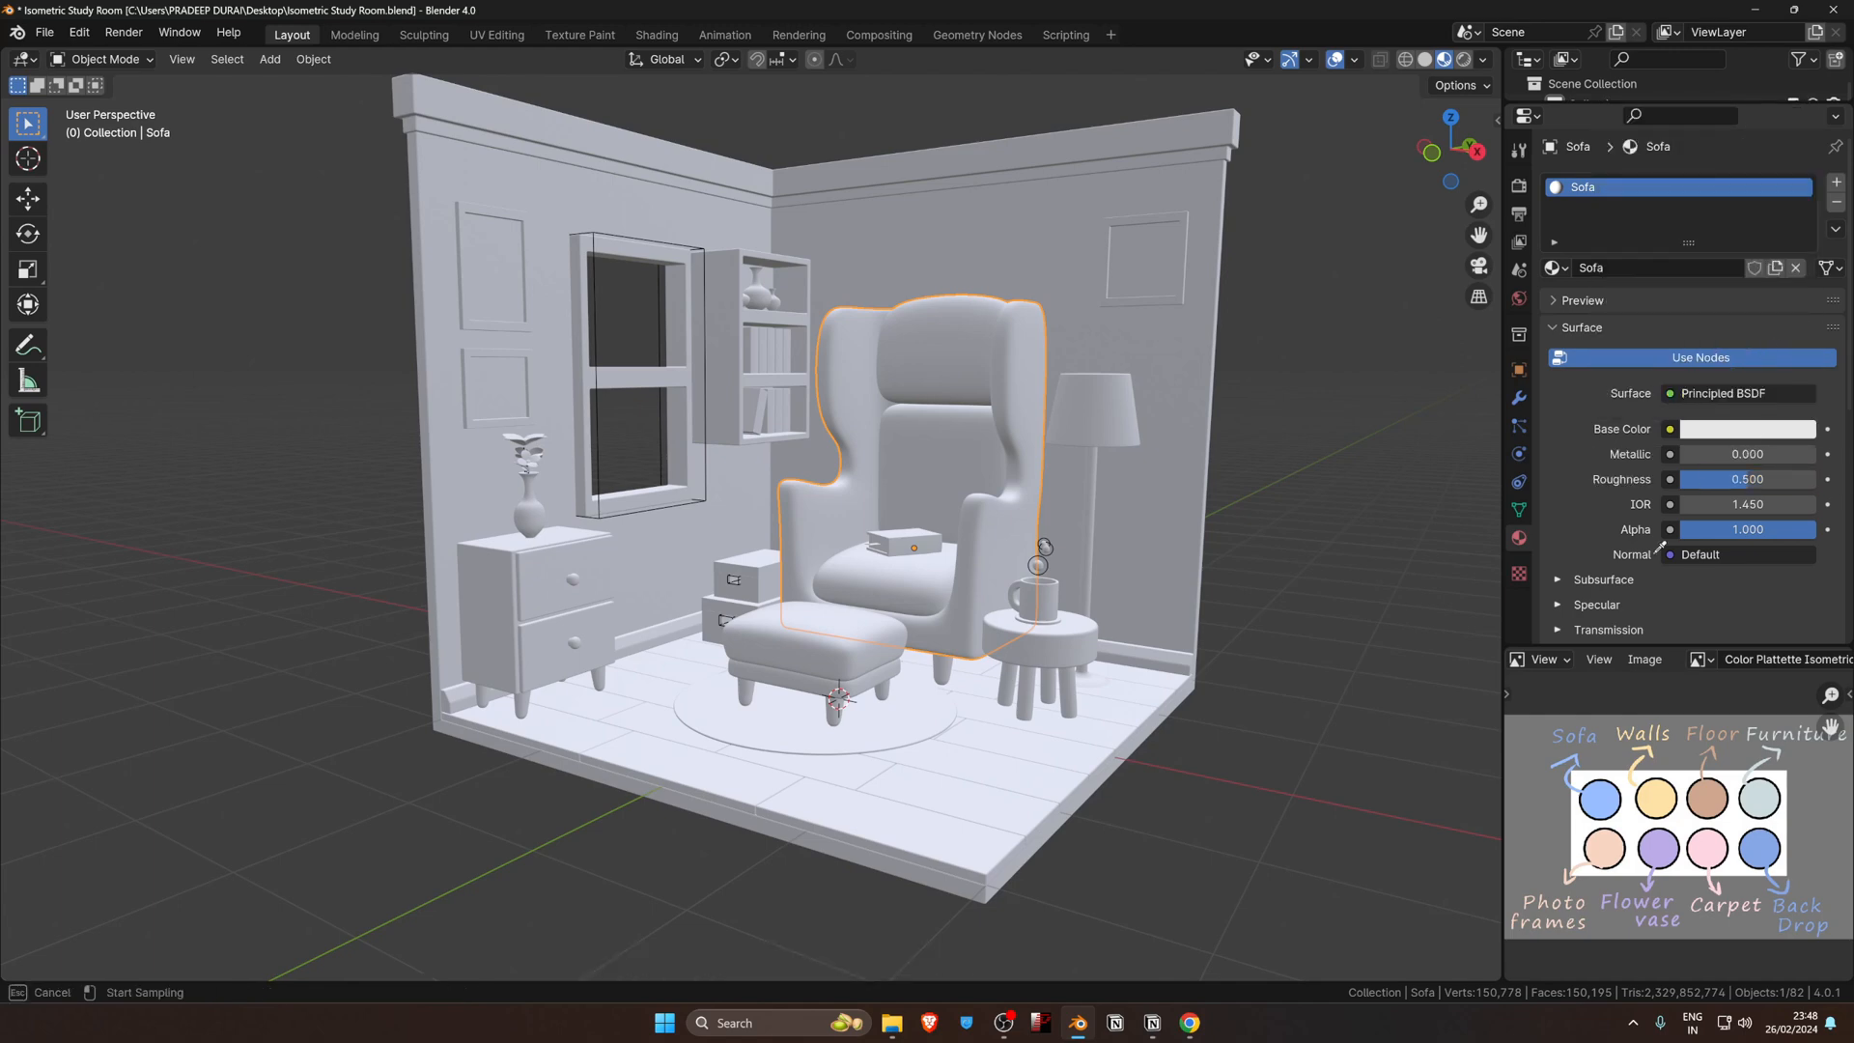
{"action": "left_click", "coordinate": [1601, 796]}
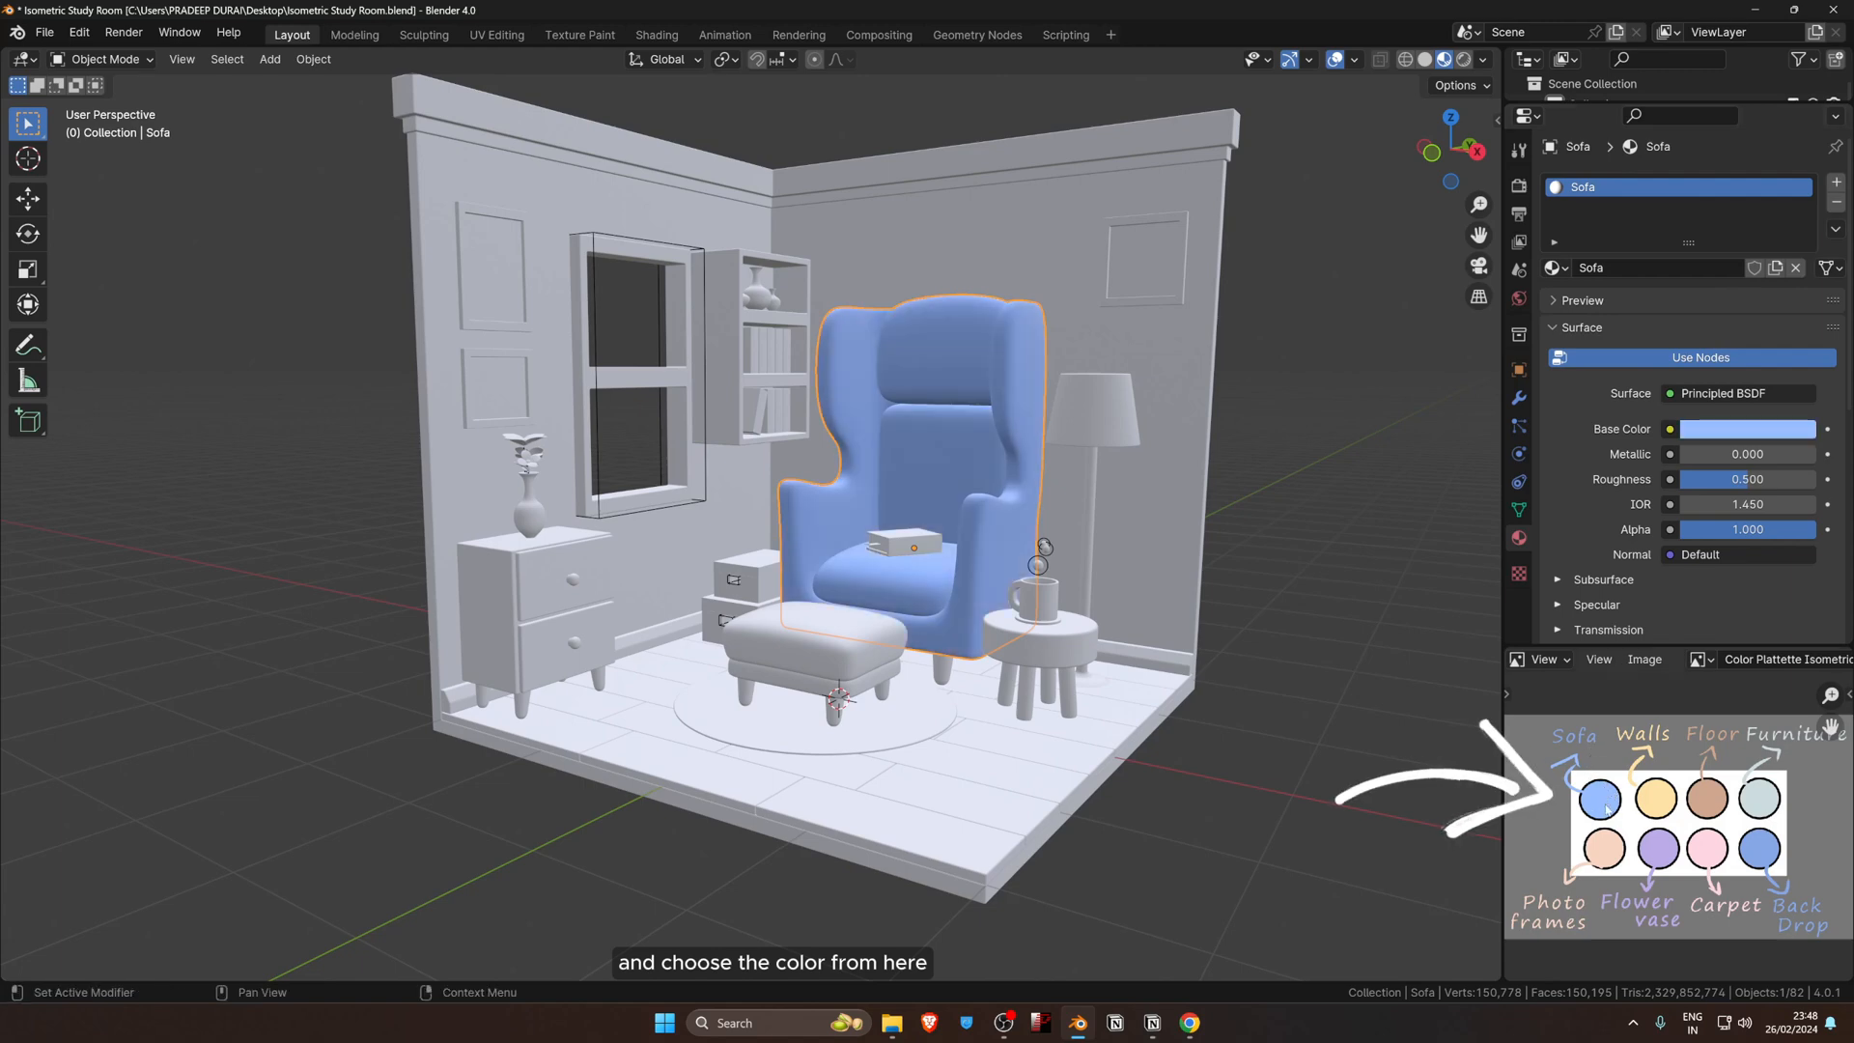
Step: Set the Sofa material's roughness to about 0.718 and its subsurface weight to about 0.542
{"action": "scroll", "coordinate": [1126, 627], "scroll_direction": "up", "scroll_amount": 3}
{"action": "mouse_move", "coordinate": [1126, 628]}
{"action": "middle_mouse_down"}
{"action": "mouse_move", "coordinate": [1132, 657]}
{"action": "mouse_move", "coordinate": [1123, 630]}
{"action": "middle_mouse_up"}
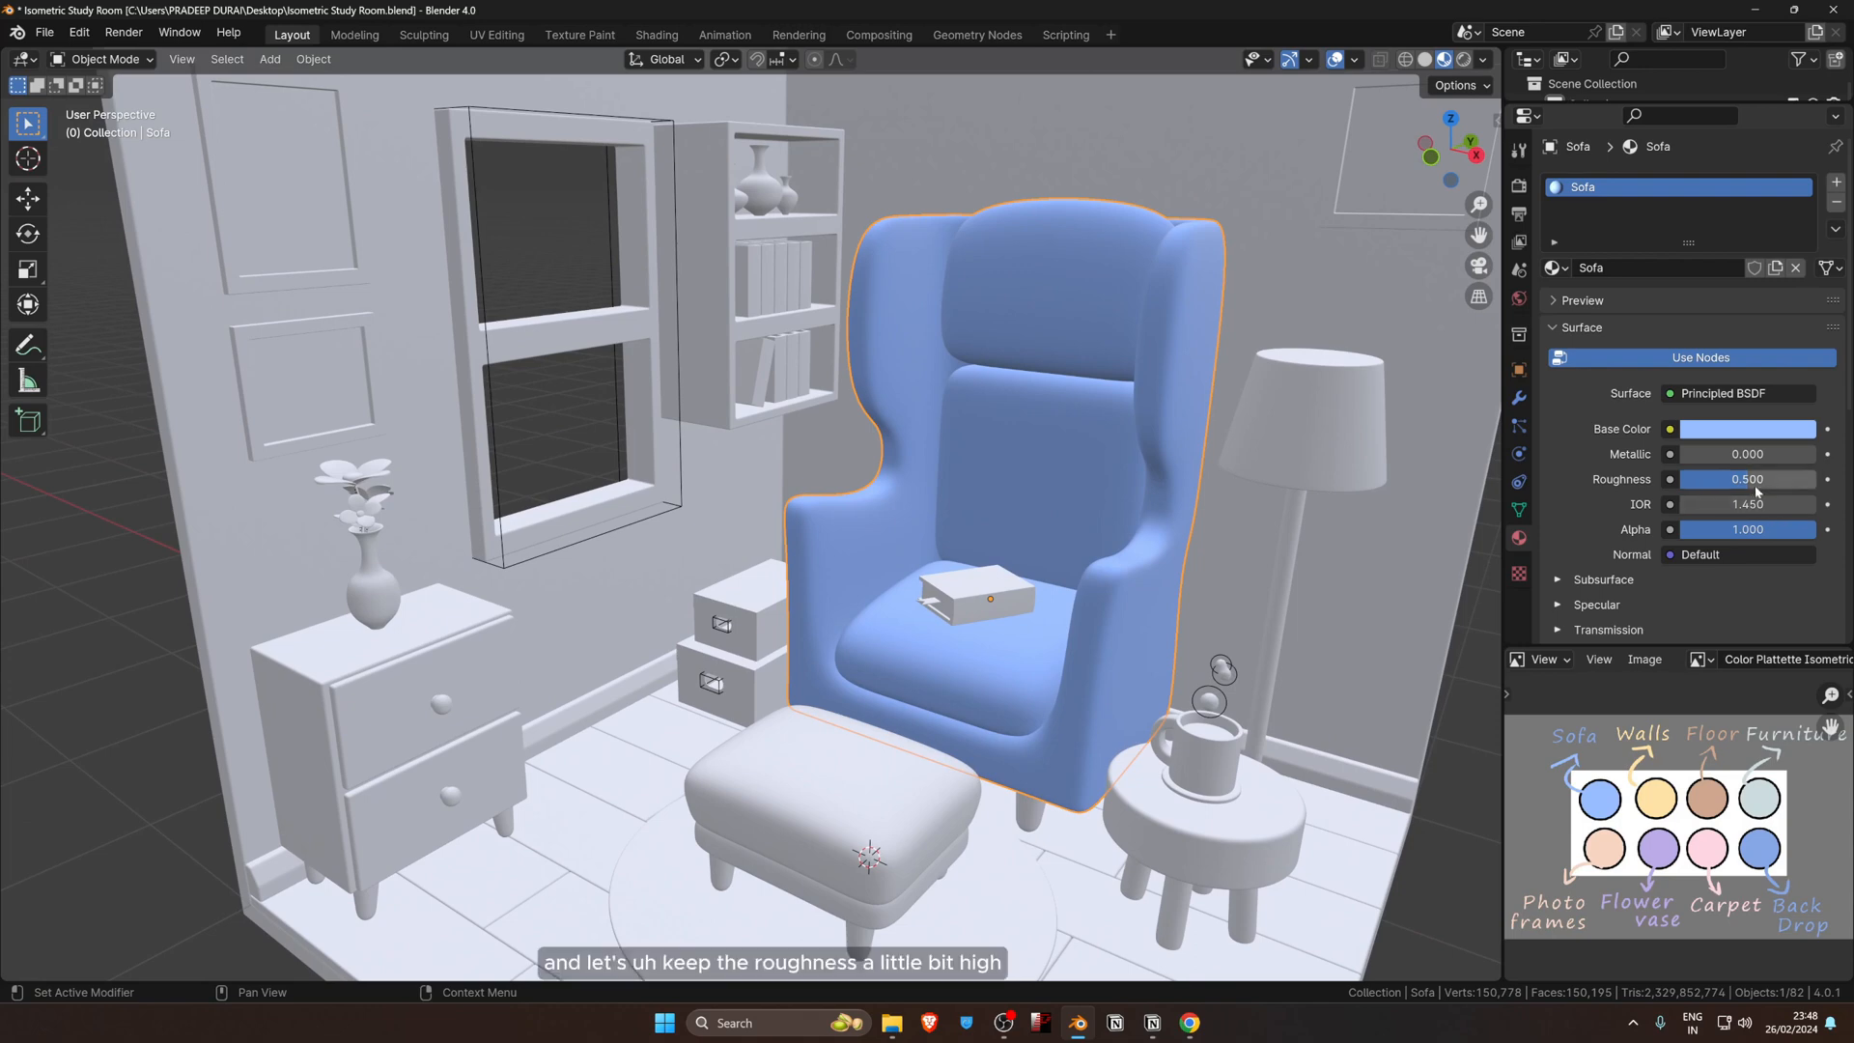
{"action": "left_click_drag", "start_coordinate": [1746, 485], "coordinate": [1774, 485]}
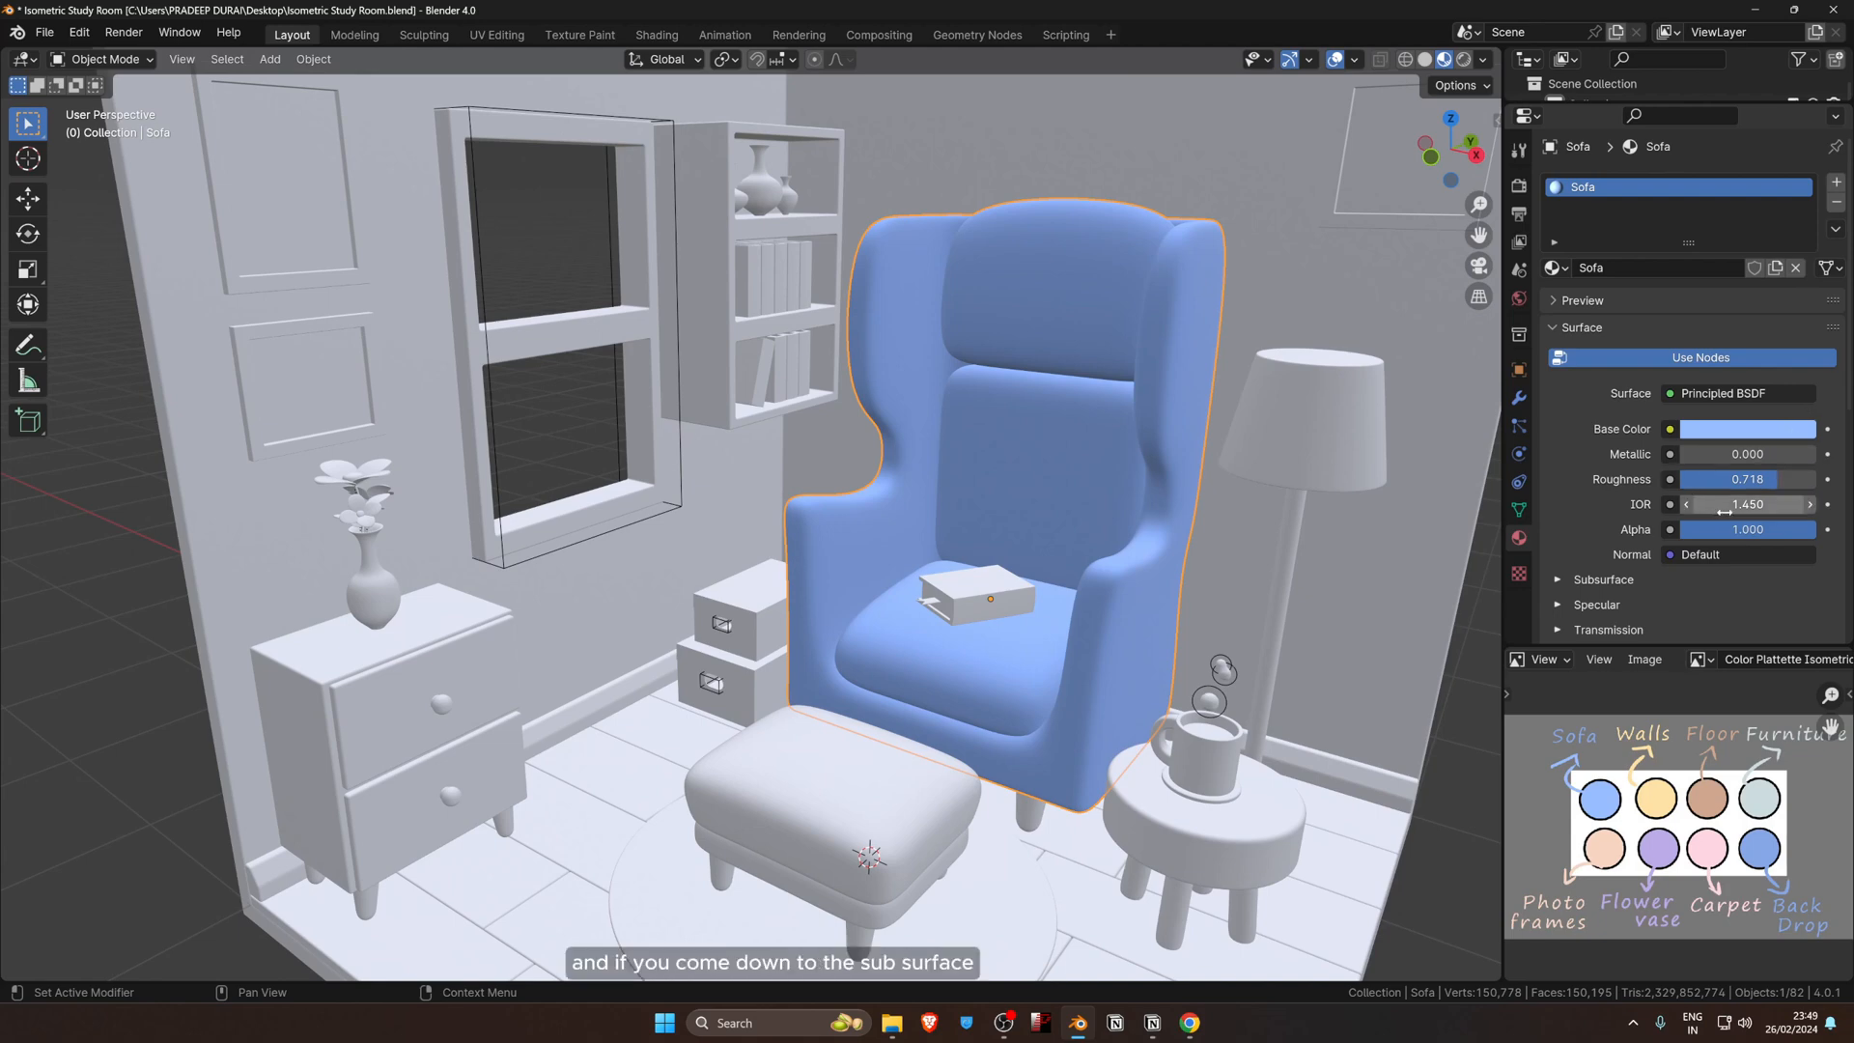
{"action": "scroll", "coordinate": [1559, 502], "scroll_direction": "down", "scroll_amount": 2}
{"action": "left_click", "coordinate": [1560, 501]}
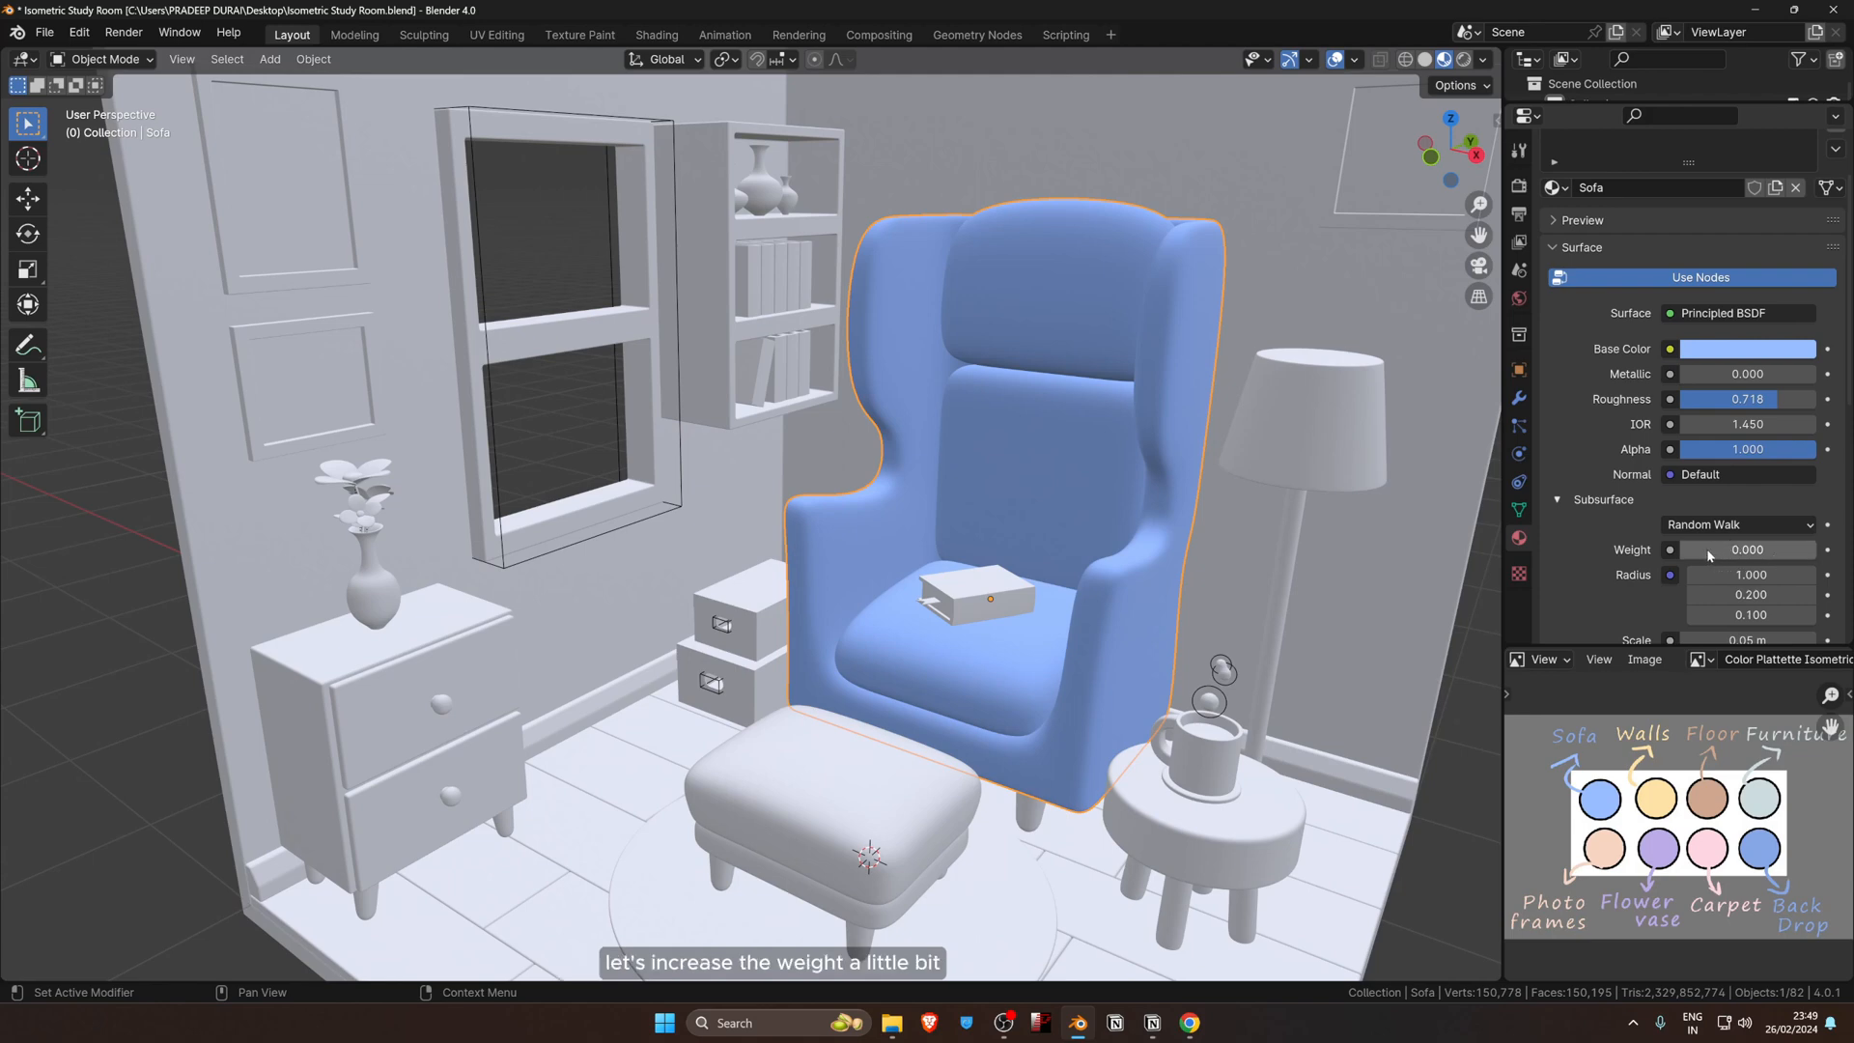
{"action": "left_click_drag", "start_coordinate": [1709, 554], "coordinate": [1776, 554]}
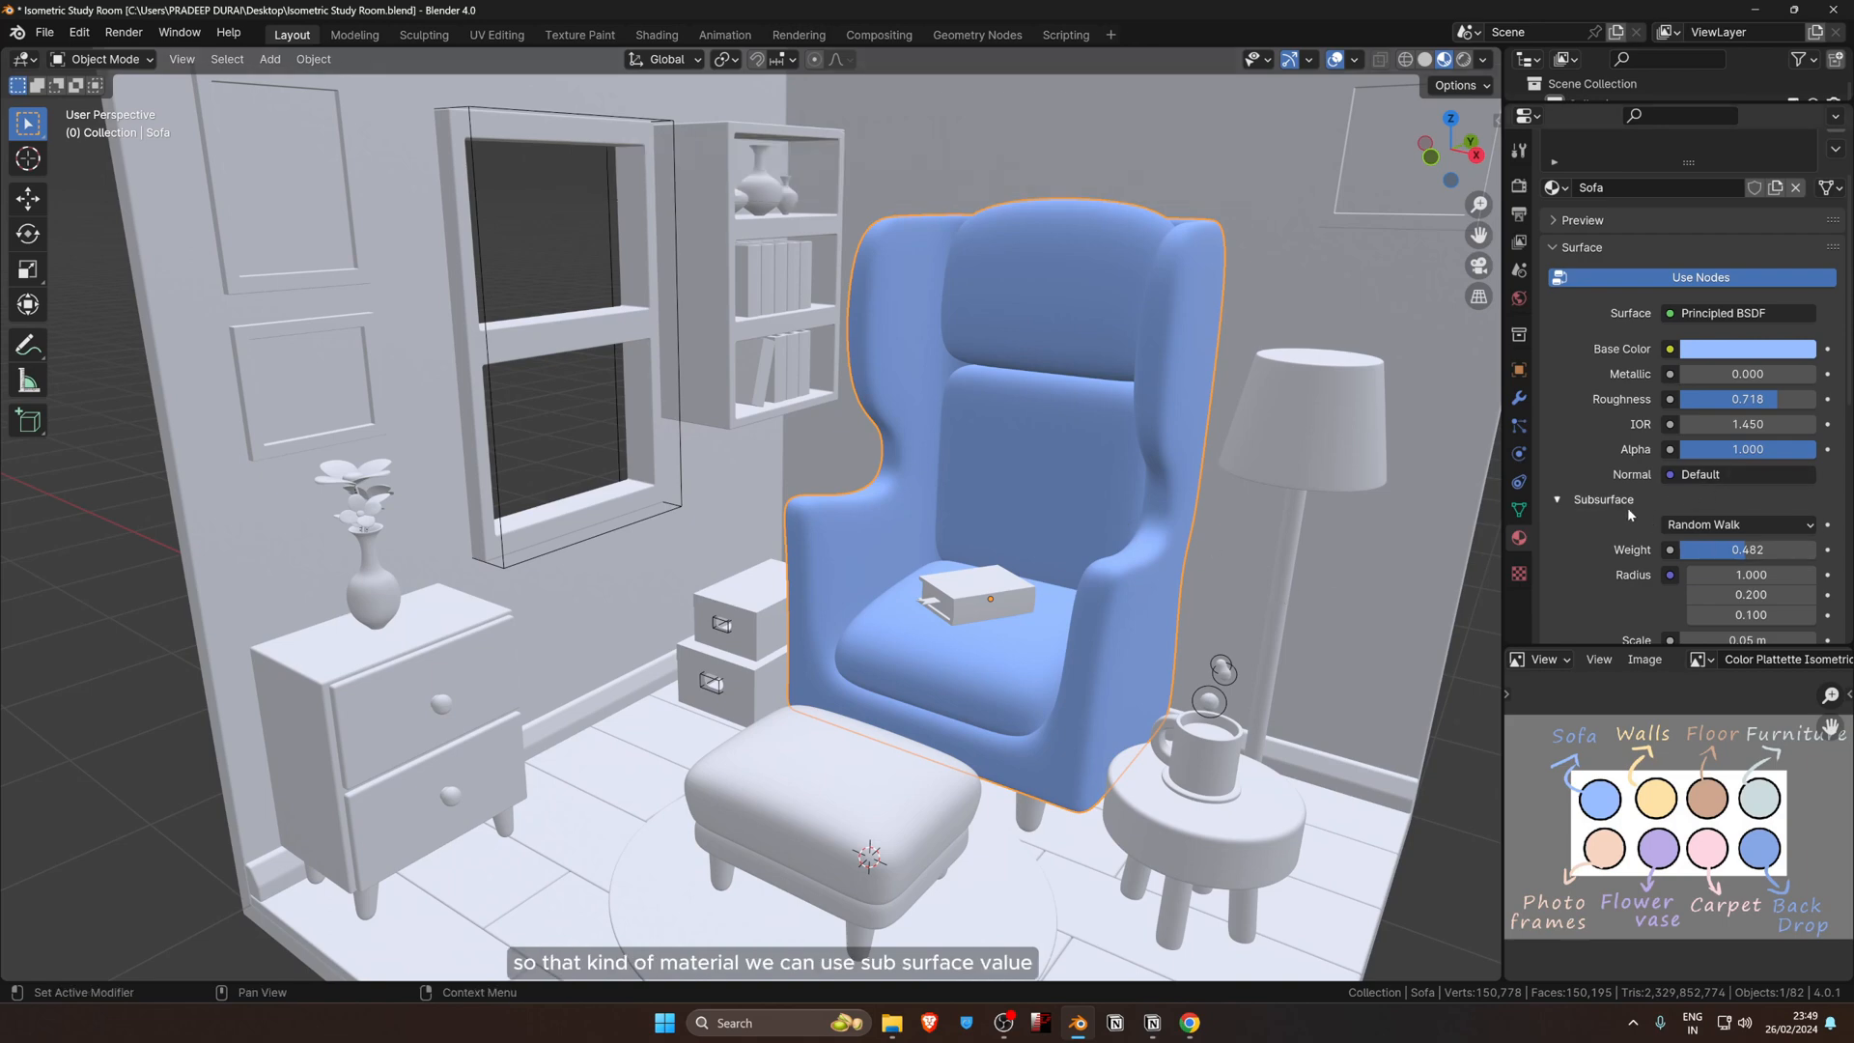
{"action": "left_click_drag", "start_coordinate": [1733, 556], "coordinate": [1756, 552]}
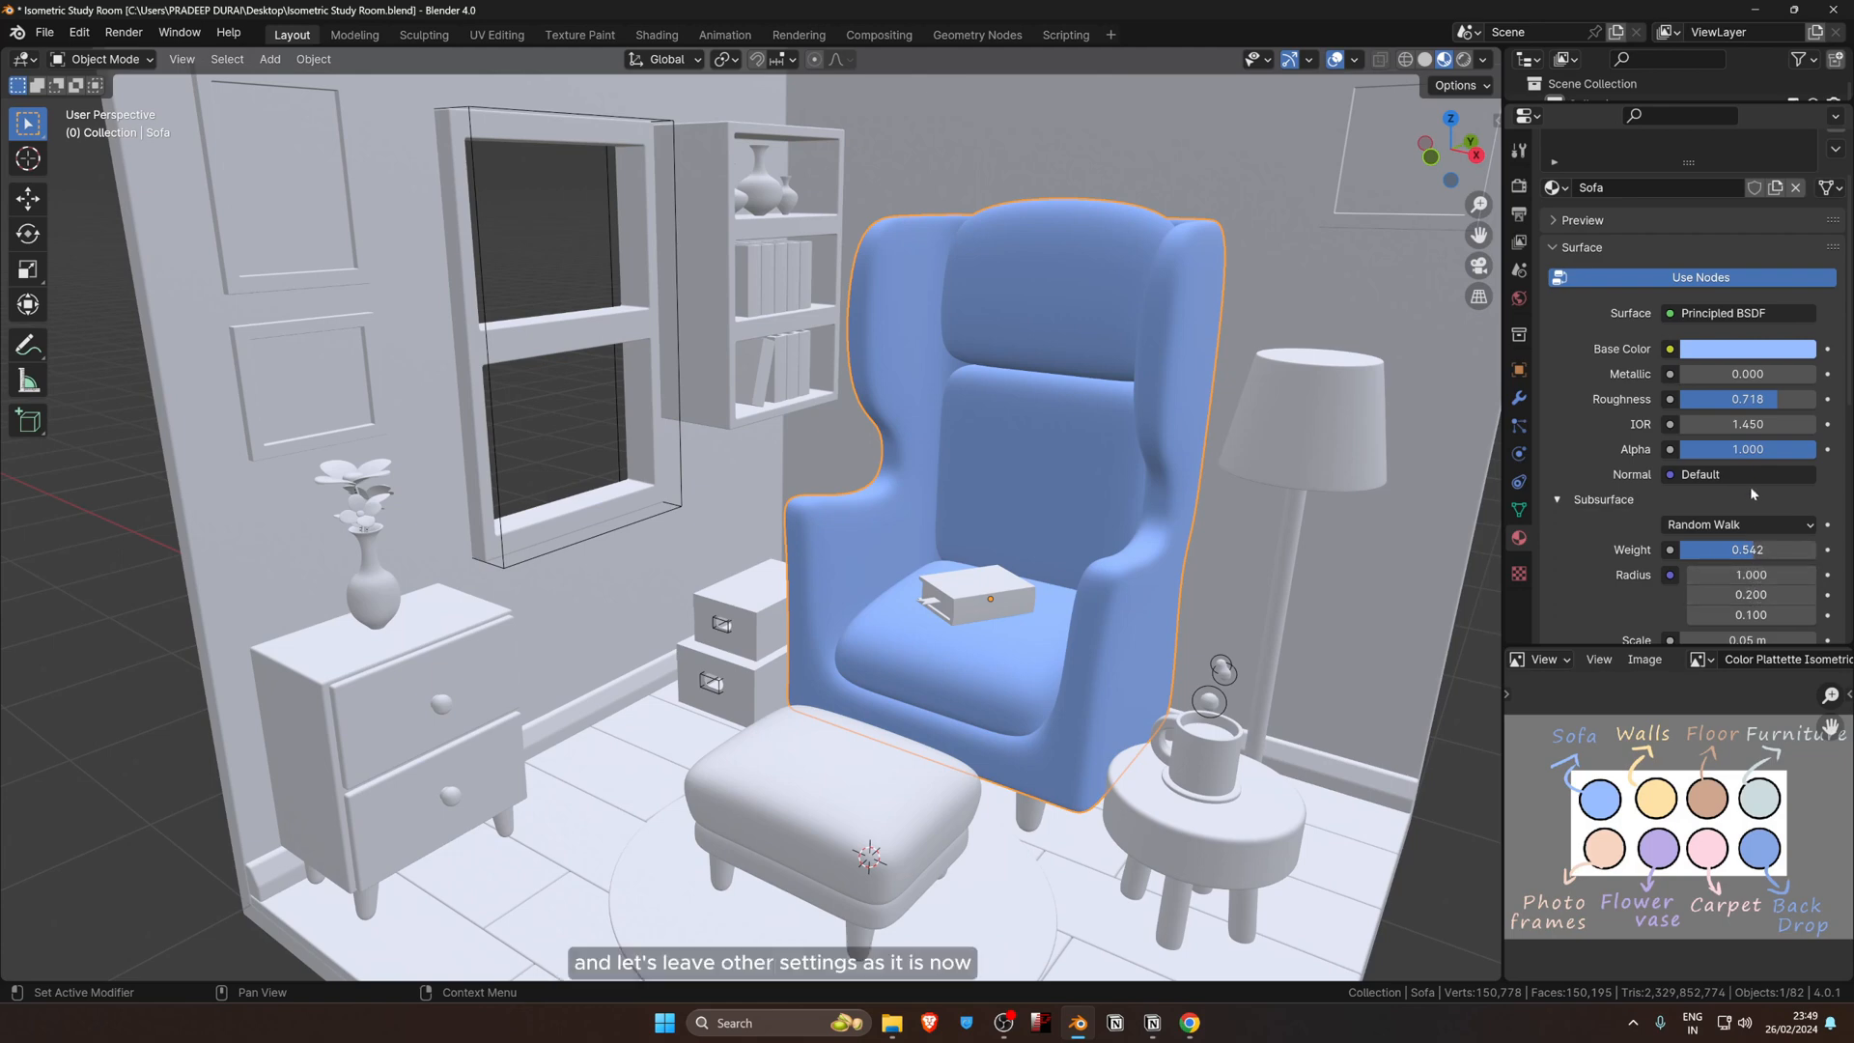
{"action": "scroll", "coordinate": [1746, 457], "scroll_direction": "up", "scroll_amount": 3}
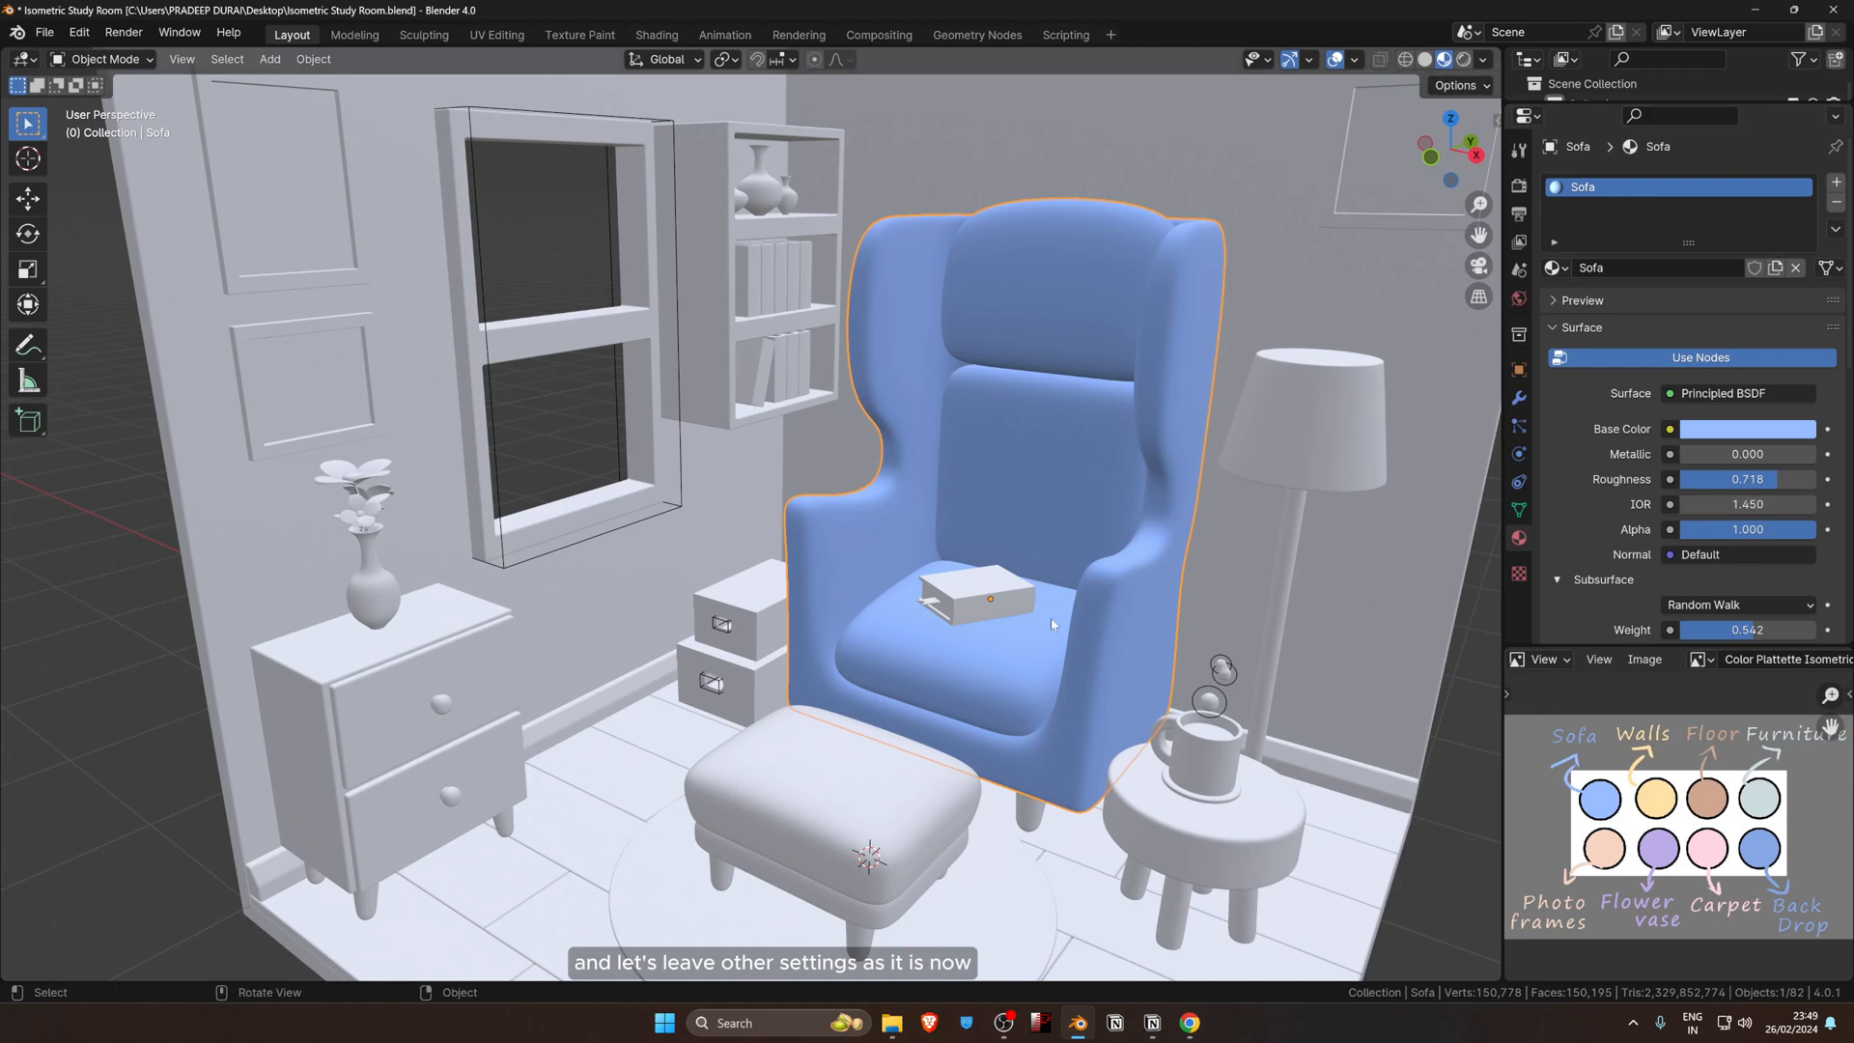
Step: Link the armchair's Sofa material to the footrest's cushion and base
{"action": "middle_click_drag", "start_coordinate": [1051, 618], "coordinate": [1014, 599]}
{"action": "left_click", "coordinate": [758, 833]}
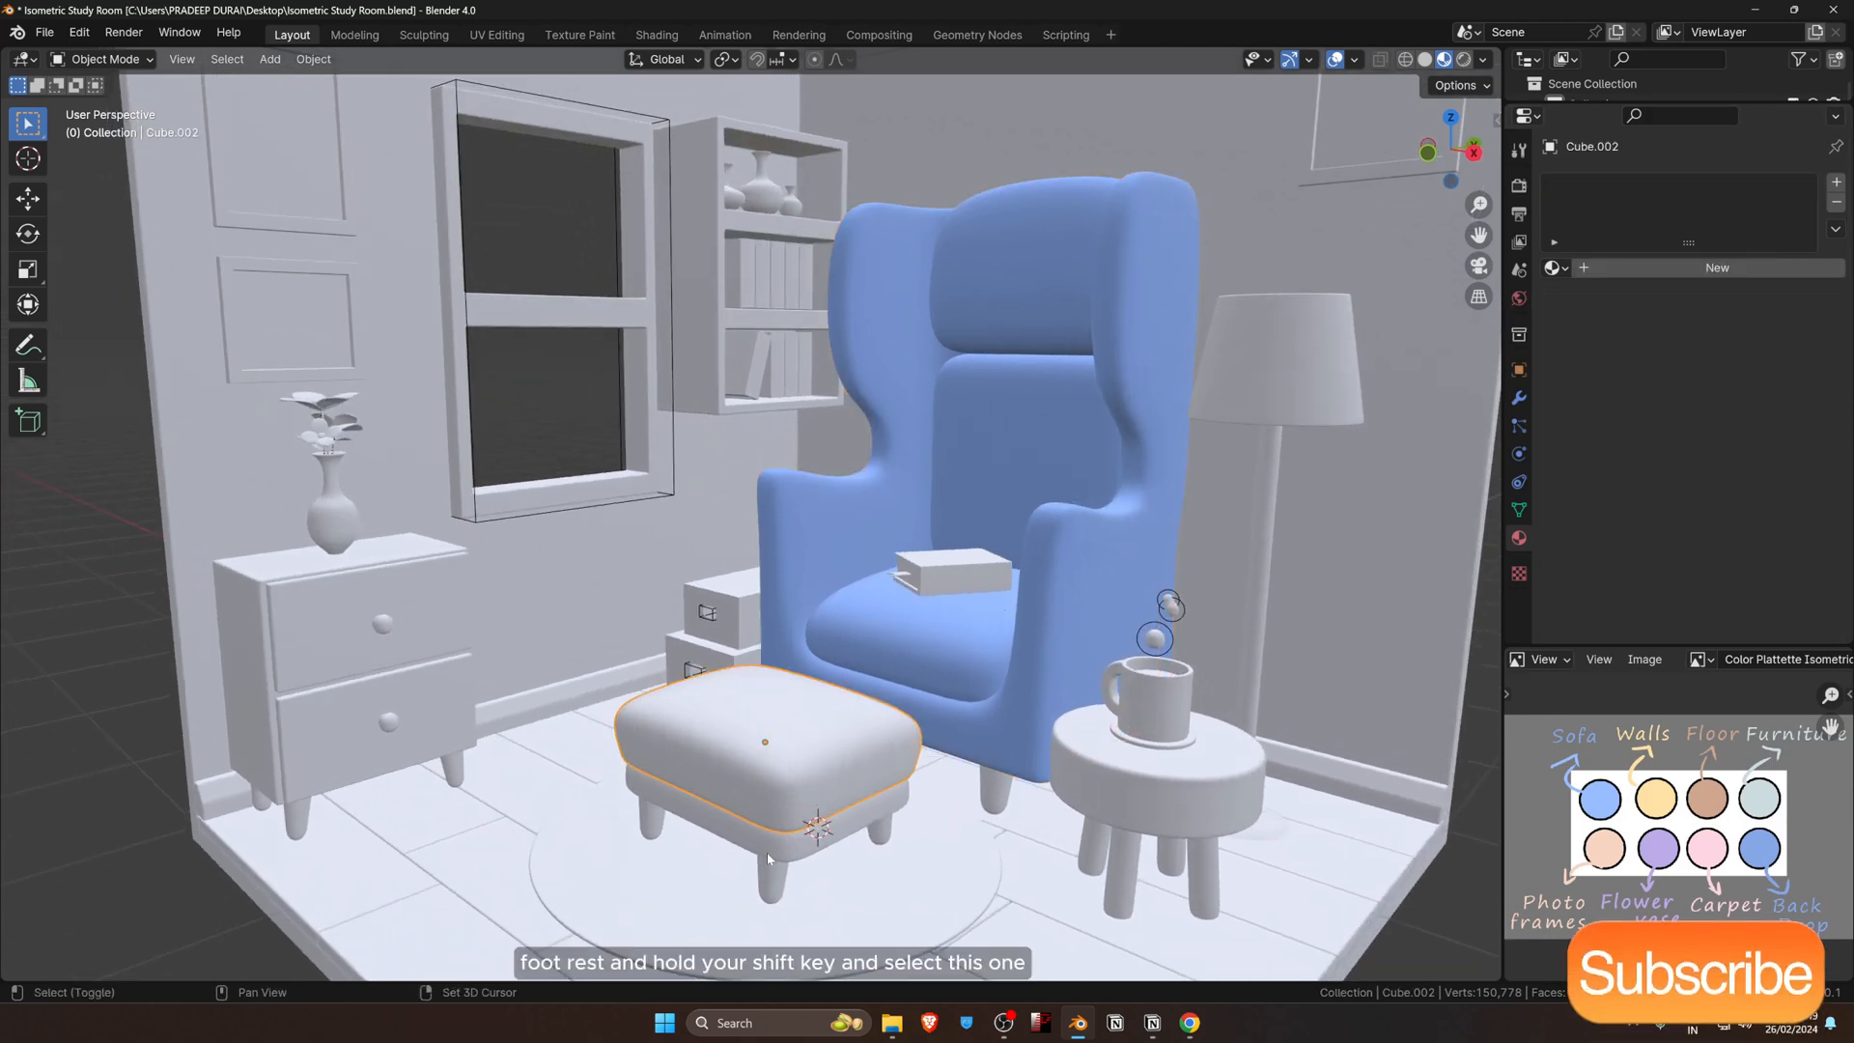
{"action": "left_click", "coordinate": [779, 800], "text": "shift"}
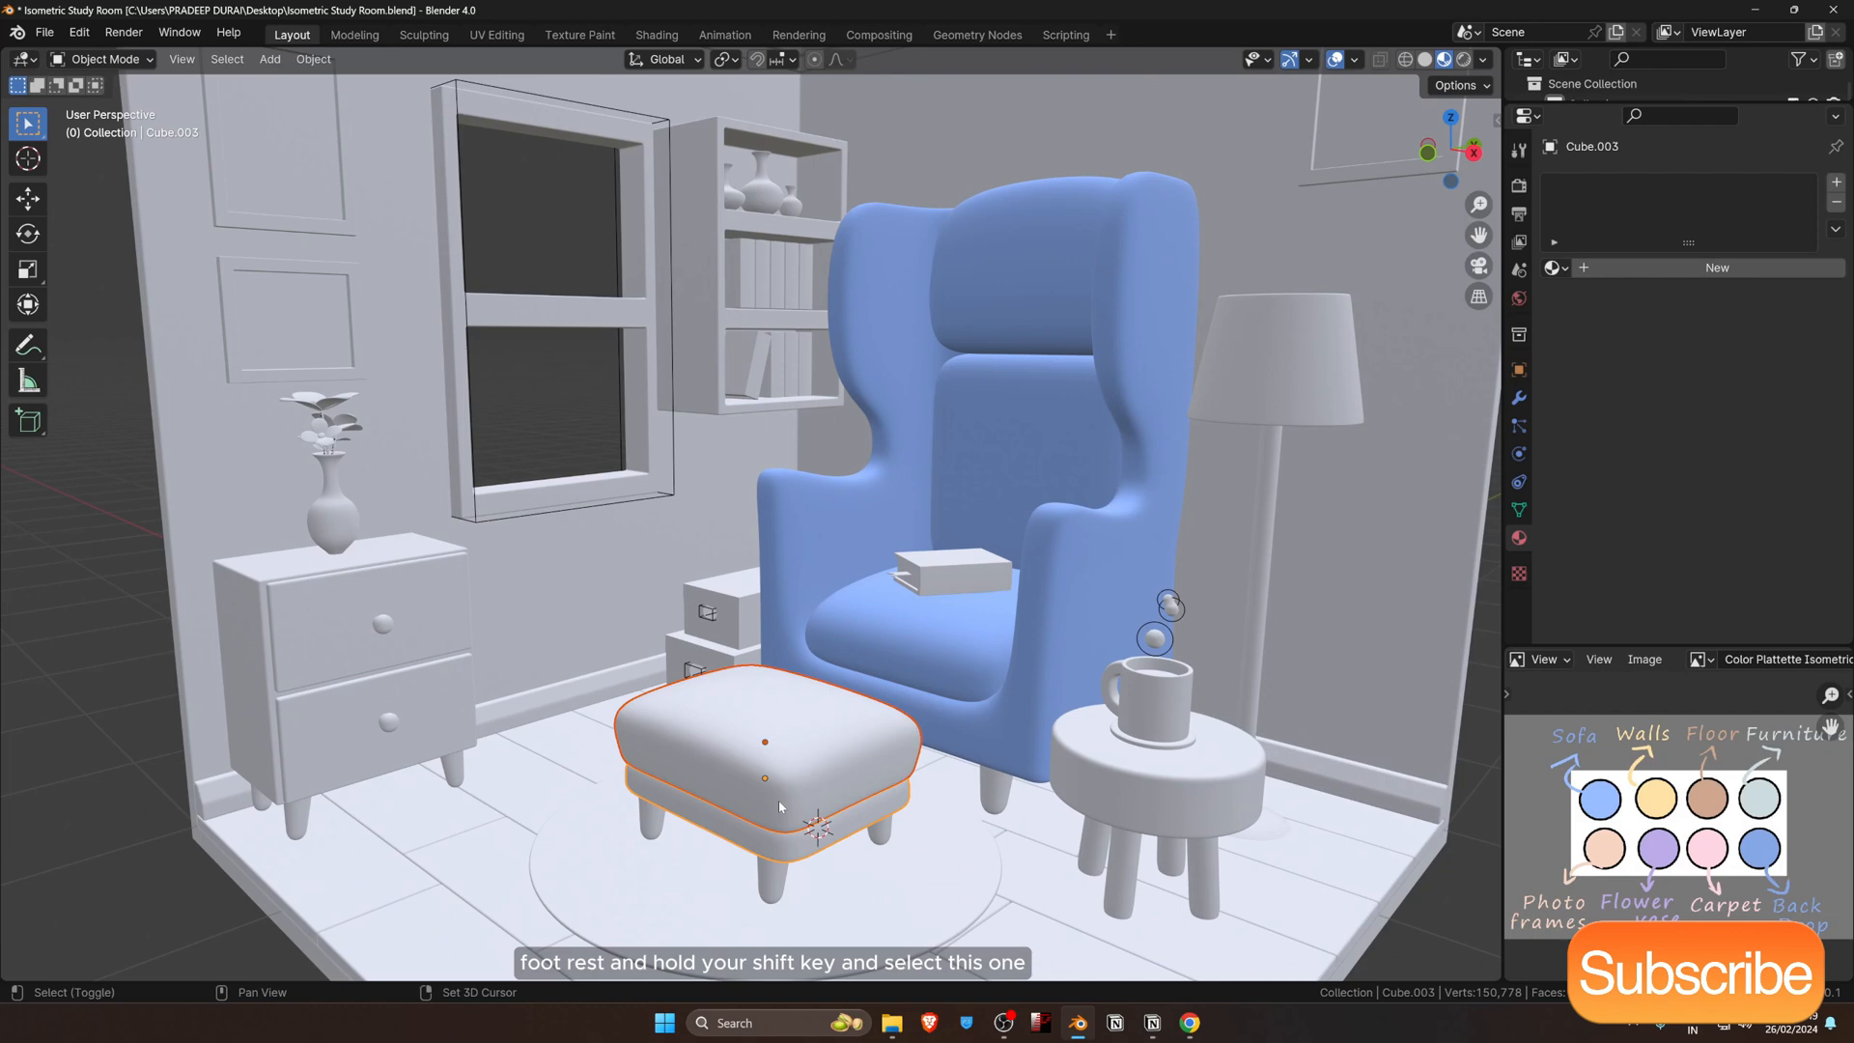
{"action": "left_click", "coordinate": [1085, 545], "text": "shift"}
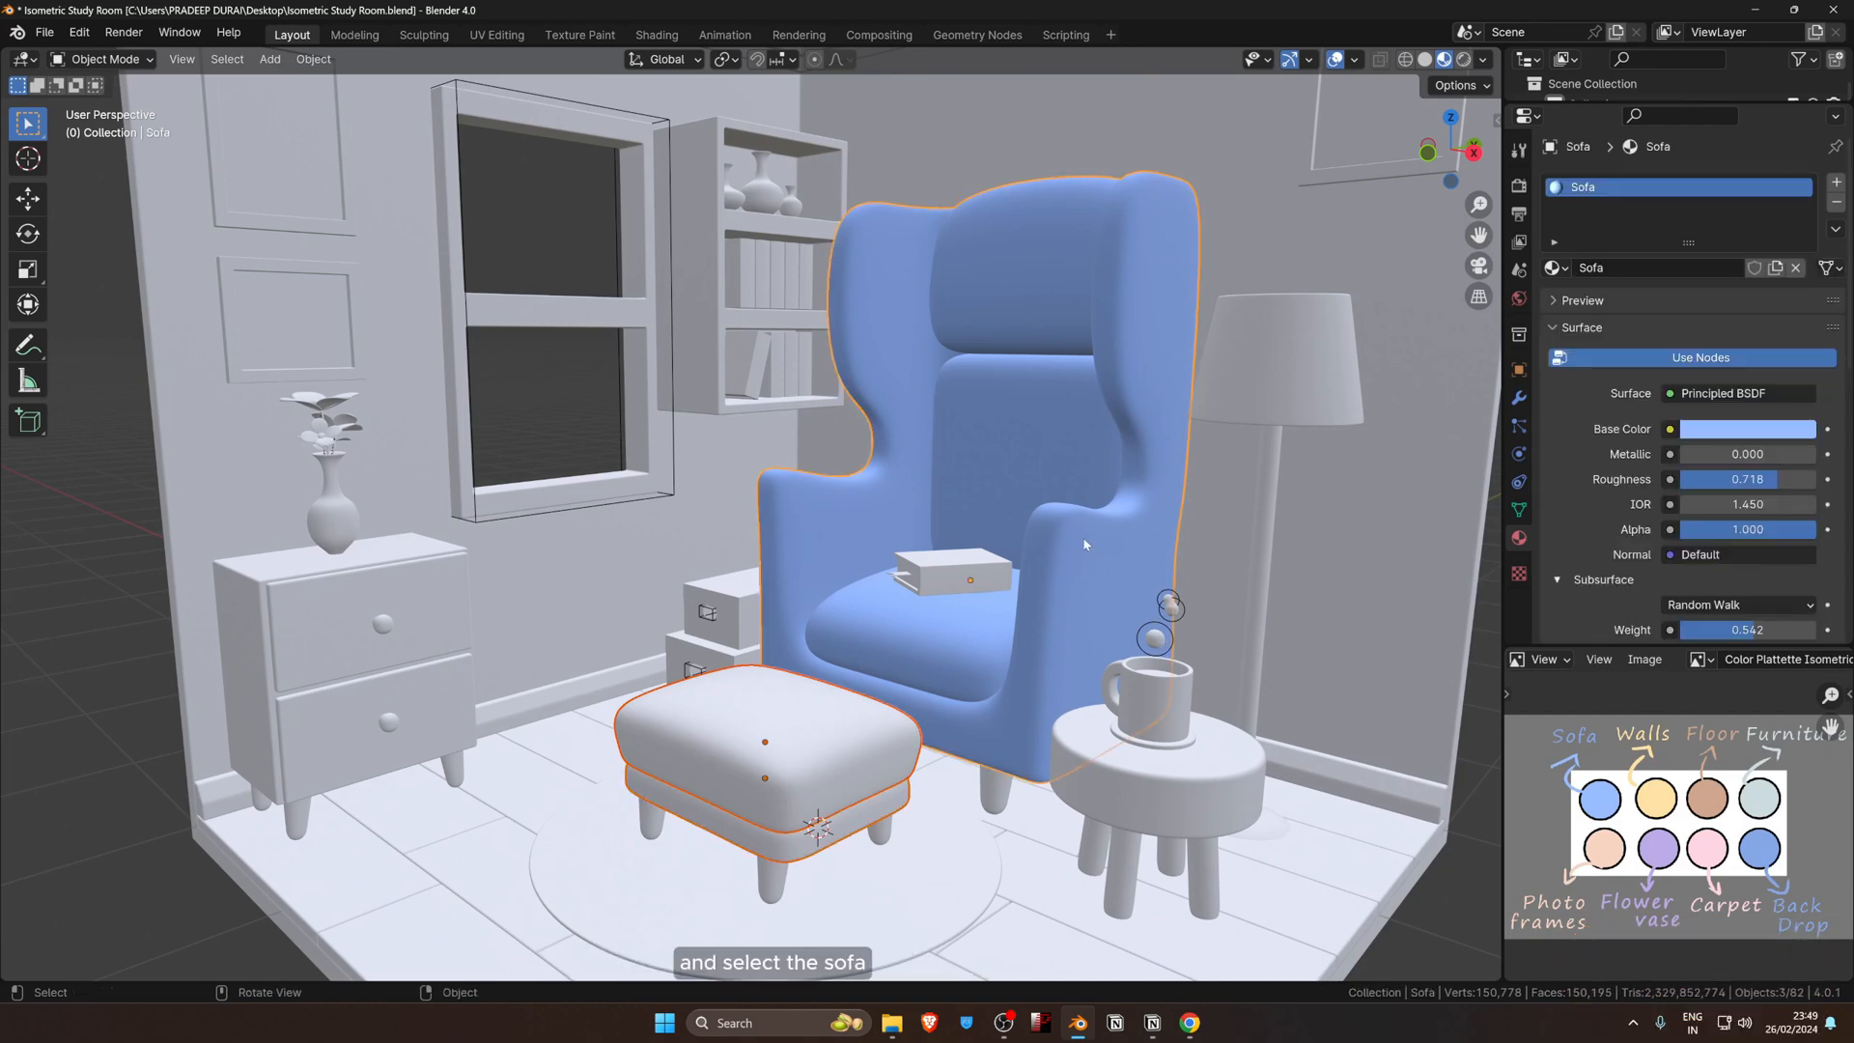
{"action": "key", "text": "ctrl+l"}
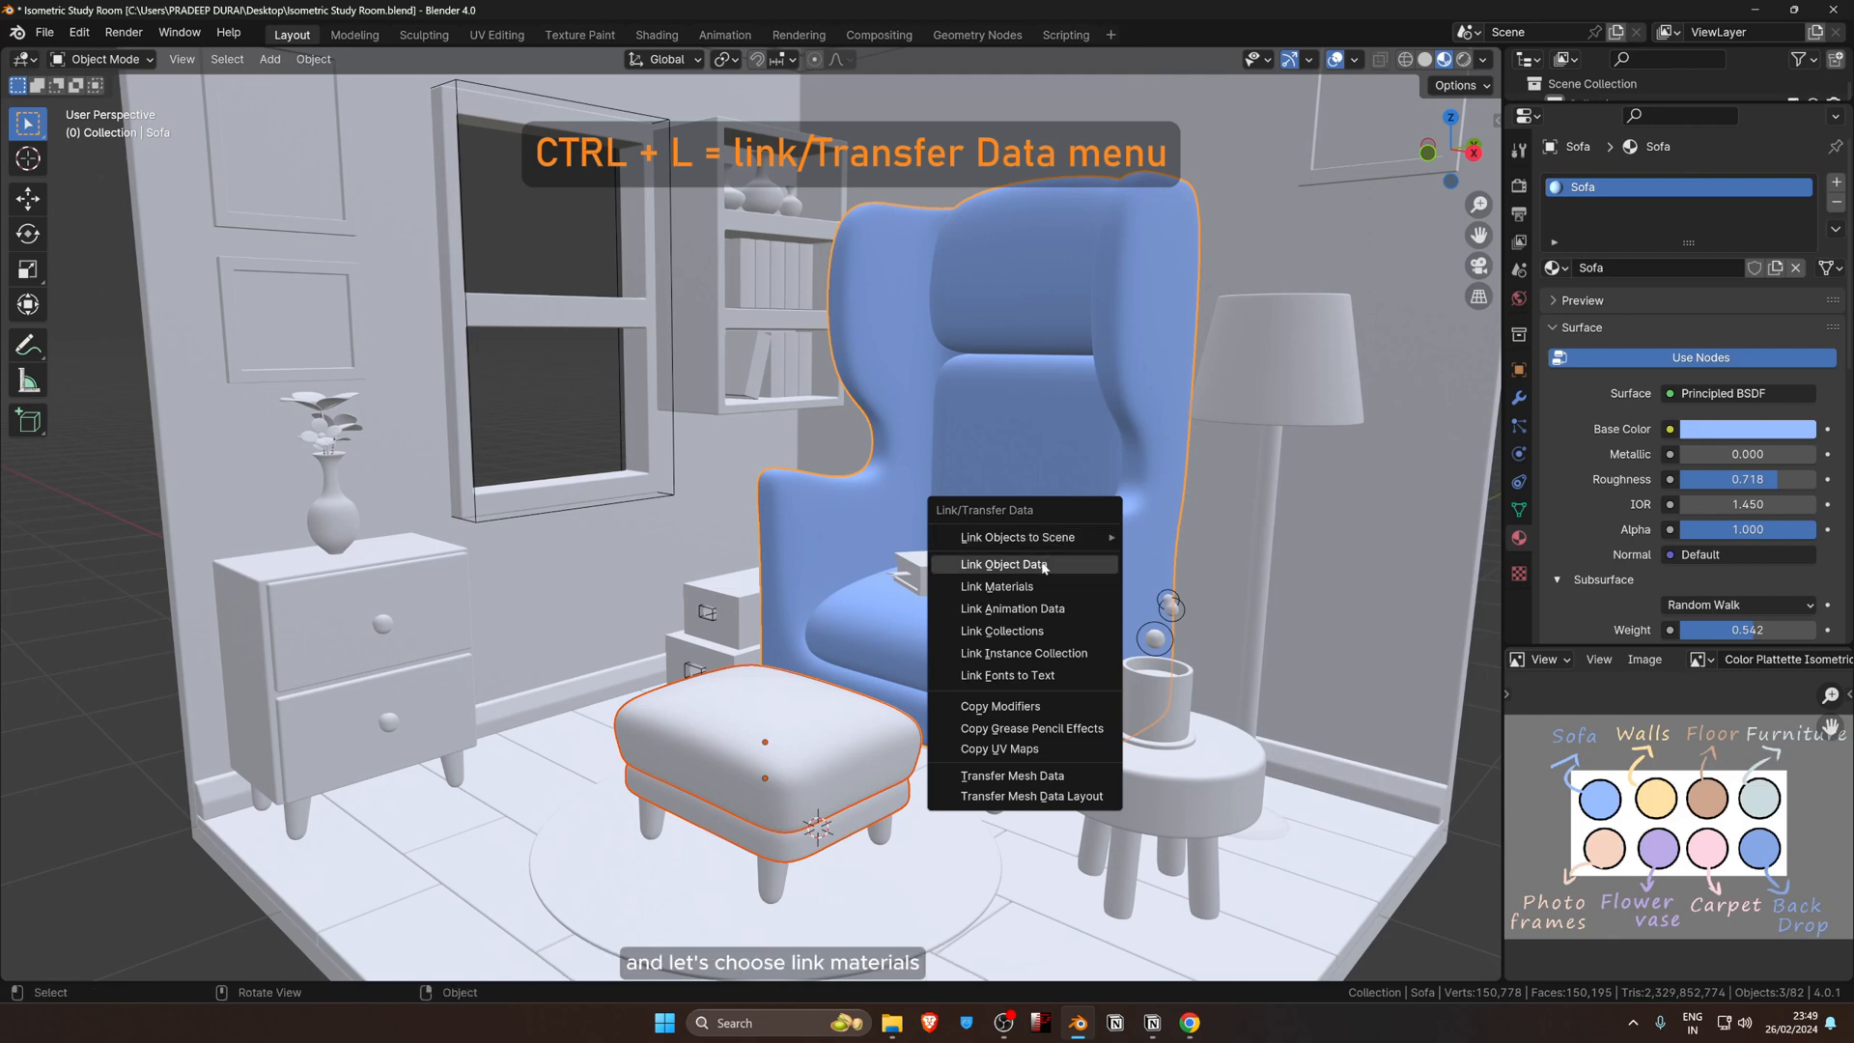
{"action": "left_click", "coordinate": [1029, 584]}
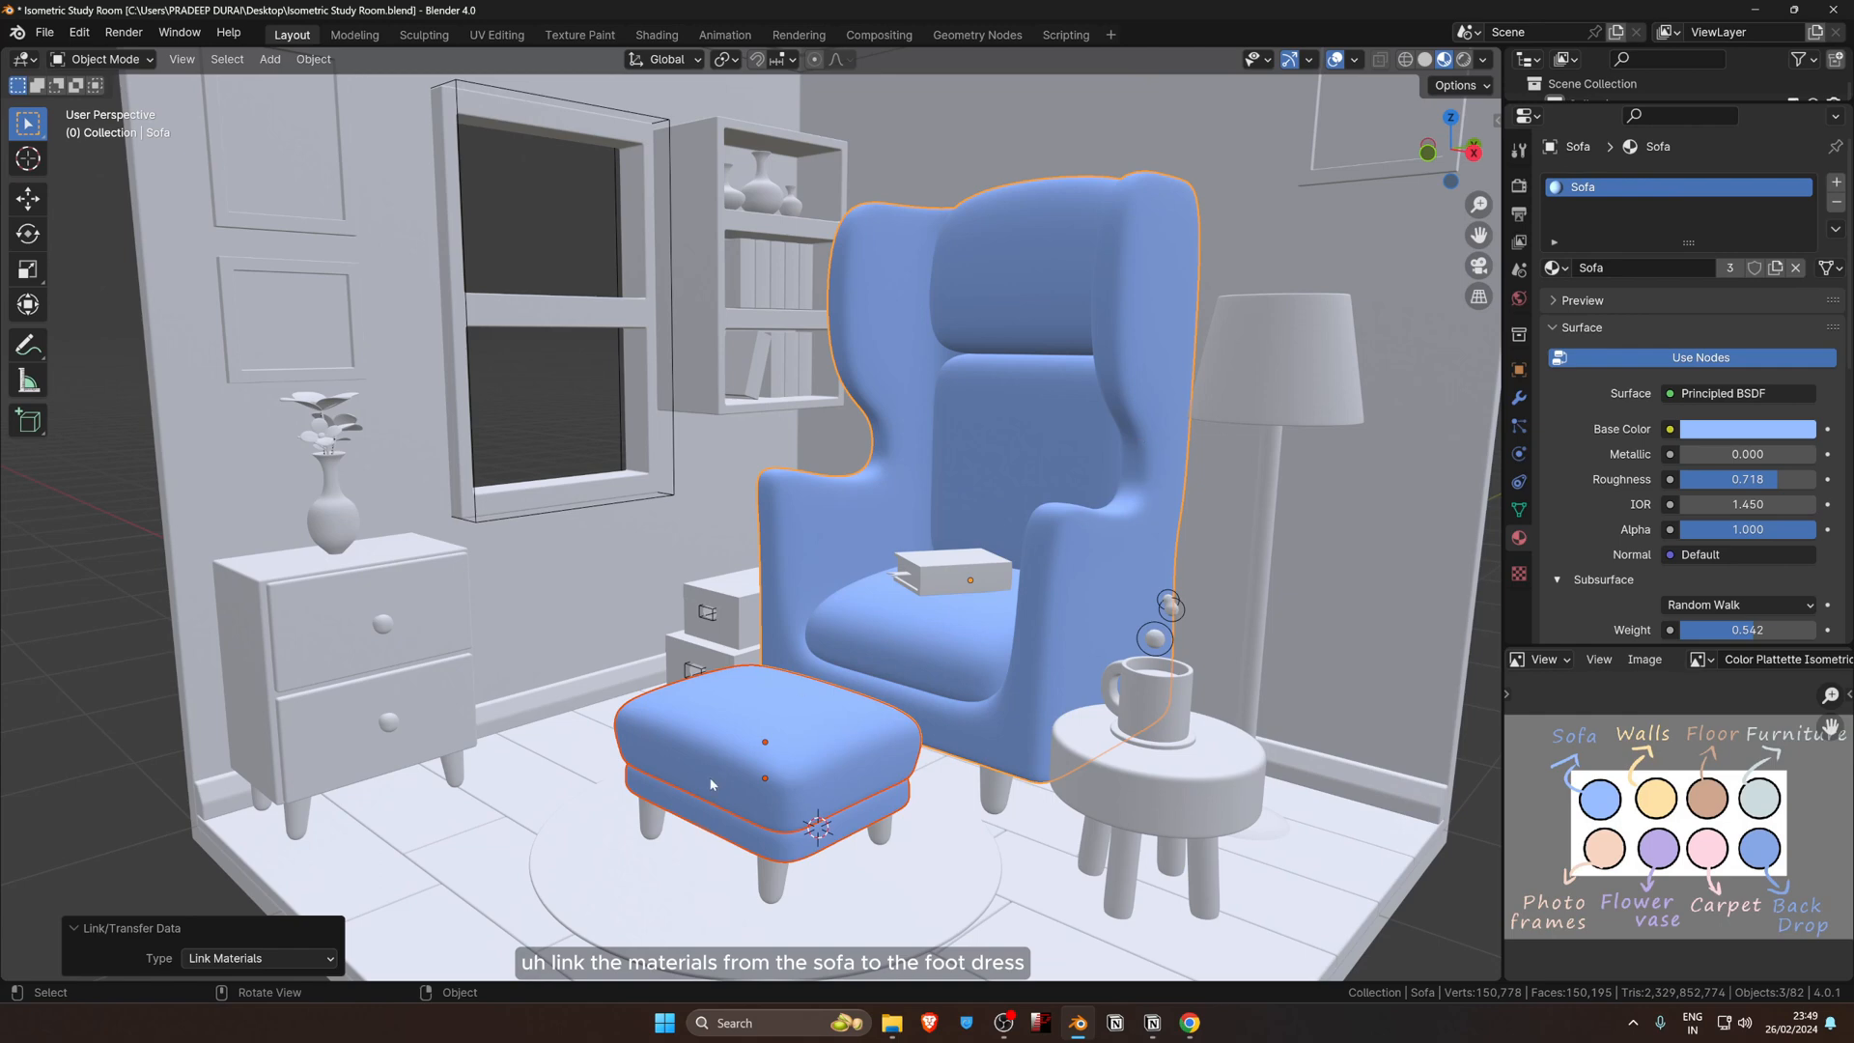
Step: Select the room floor and change its shared material's base color to peach, hue 0.057 and saturation 0.655
{"action": "scroll", "coordinate": [751, 693], "scroll_direction": "down", "scroll_amount": 6}
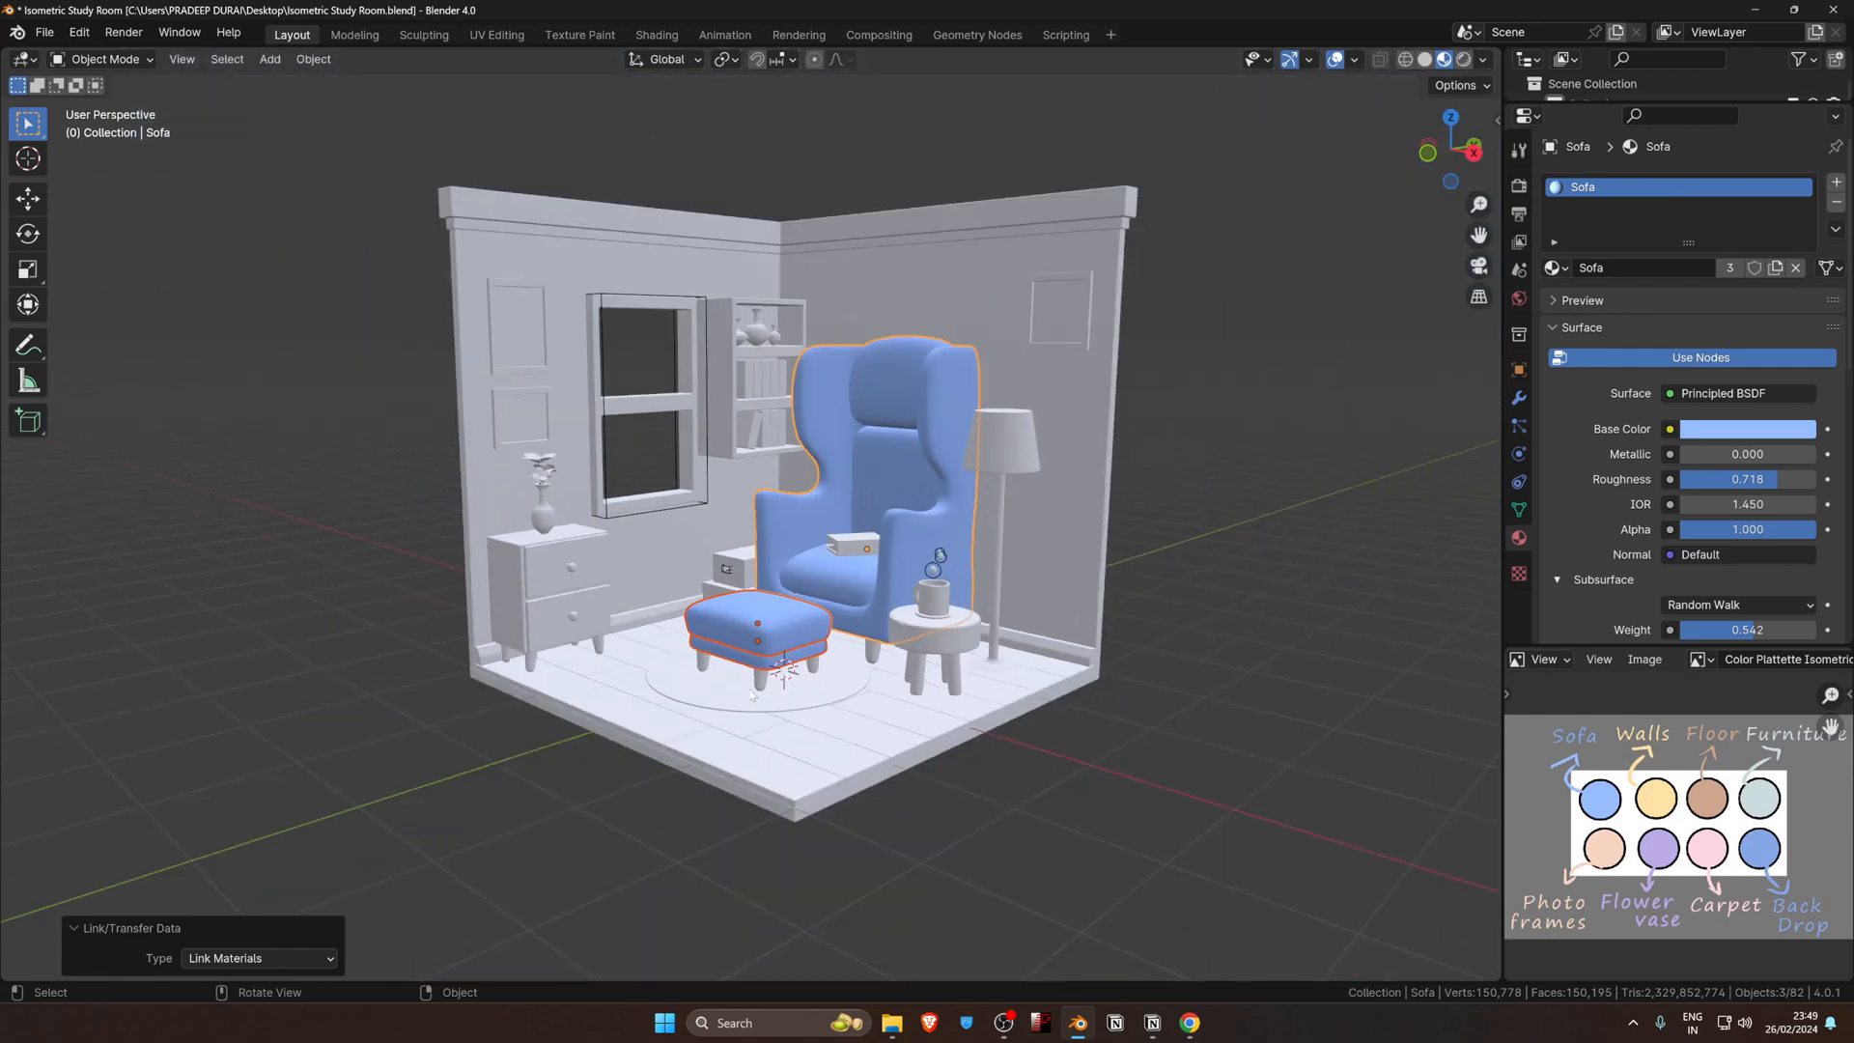
{"action": "left_click", "coordinate": [786, 772]}
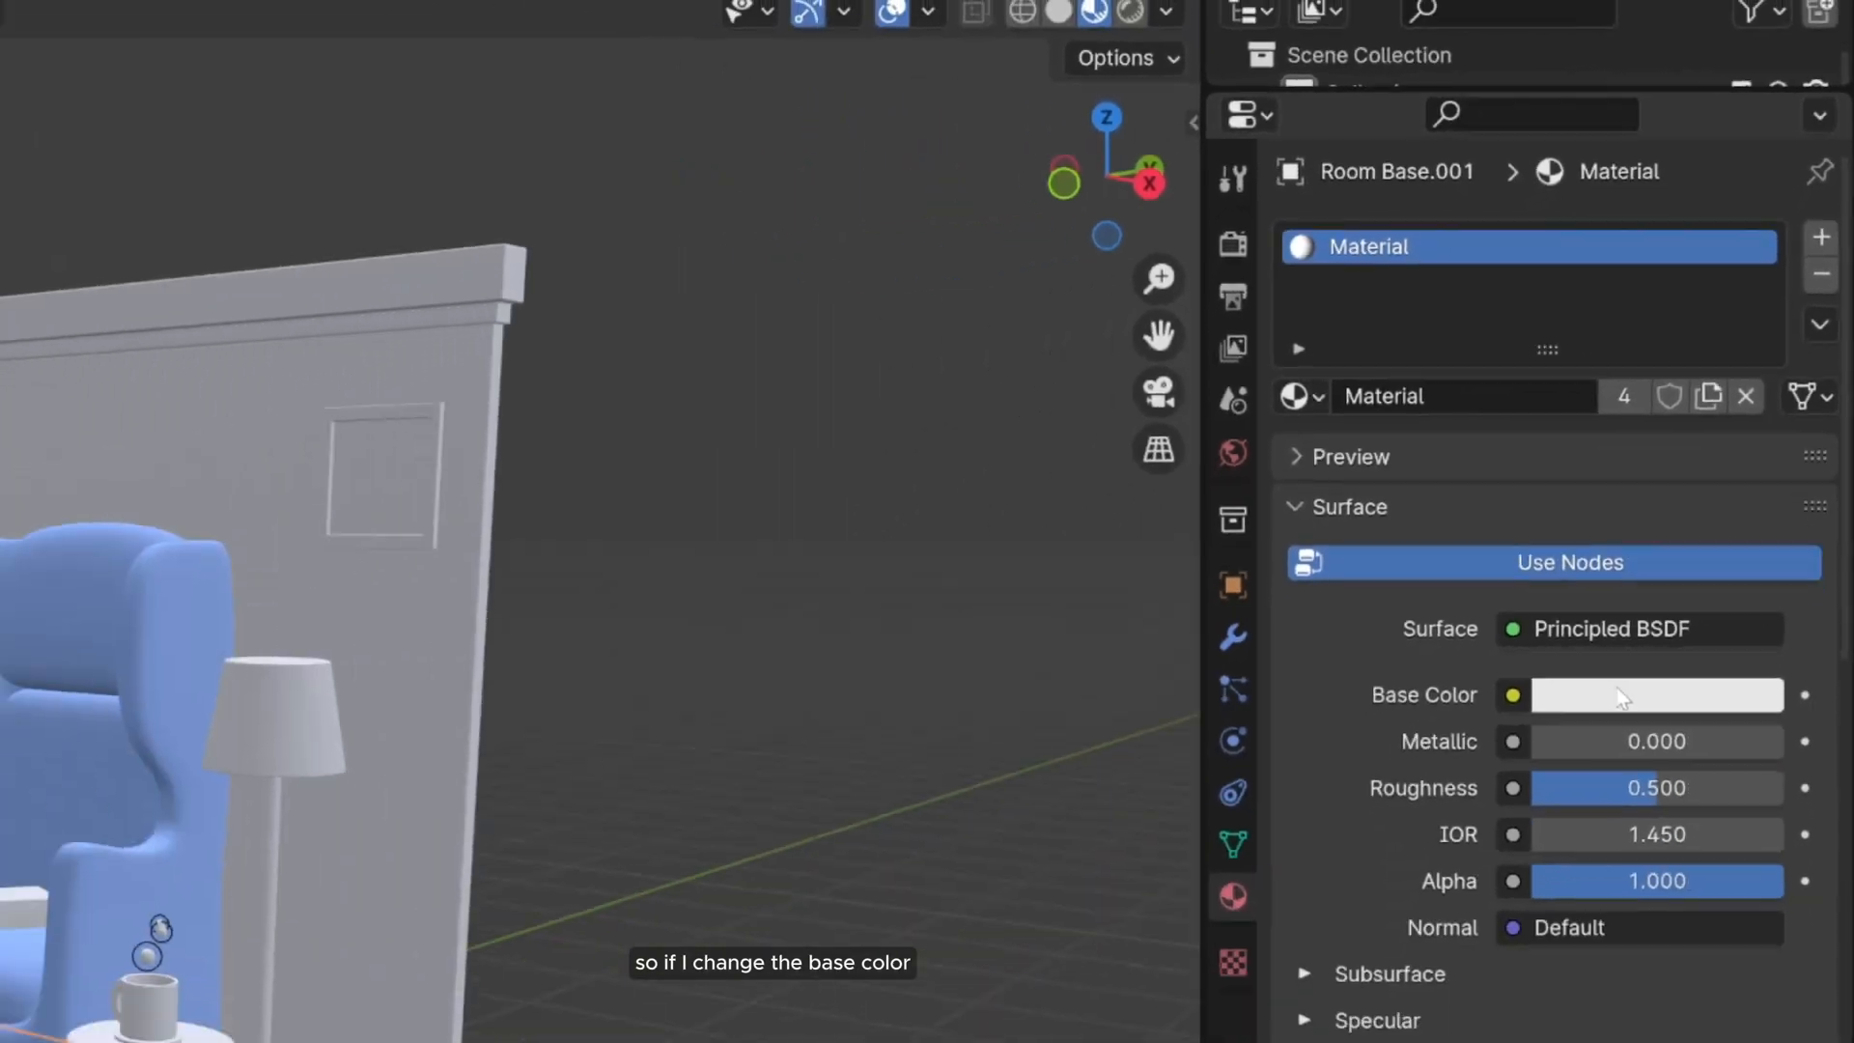
{"action": "left_click", "coordinate": [1566, 961]}
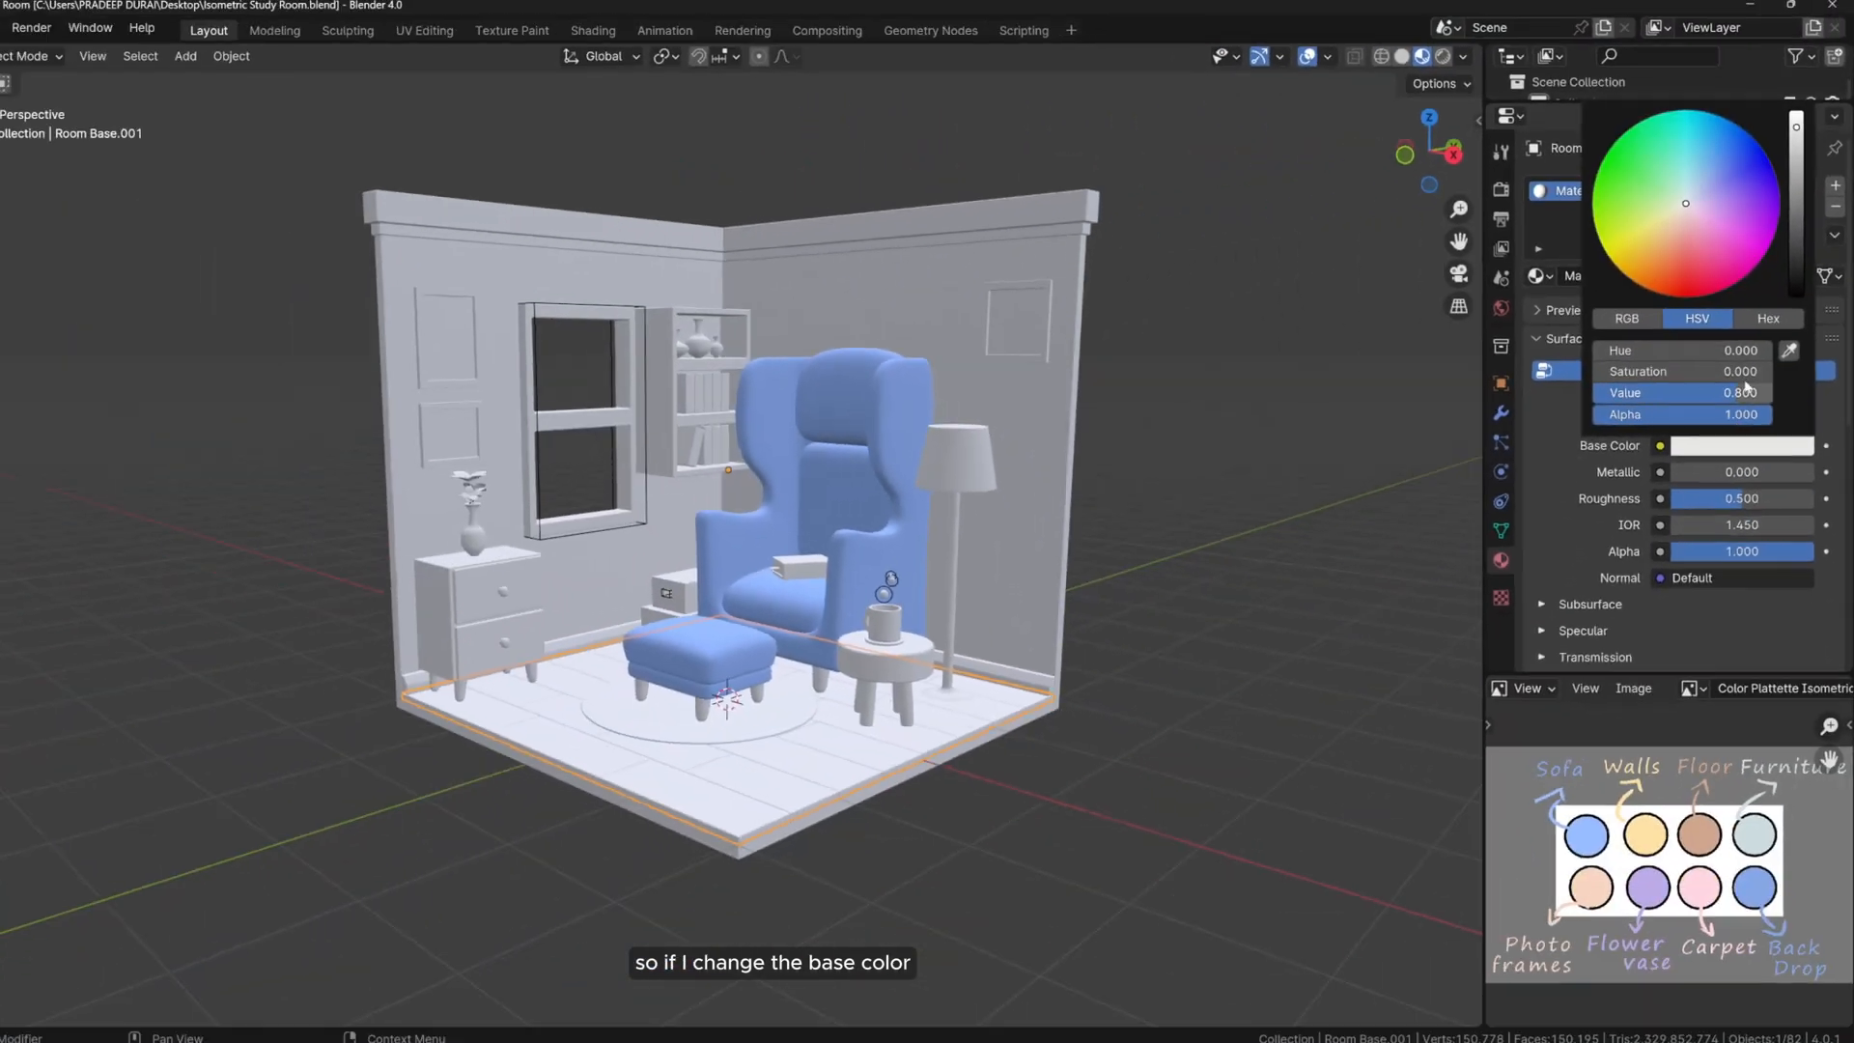
{"action": "left_click_drag", "start_coordinate": [1718, 233], "coordinate": [1676, 232]}
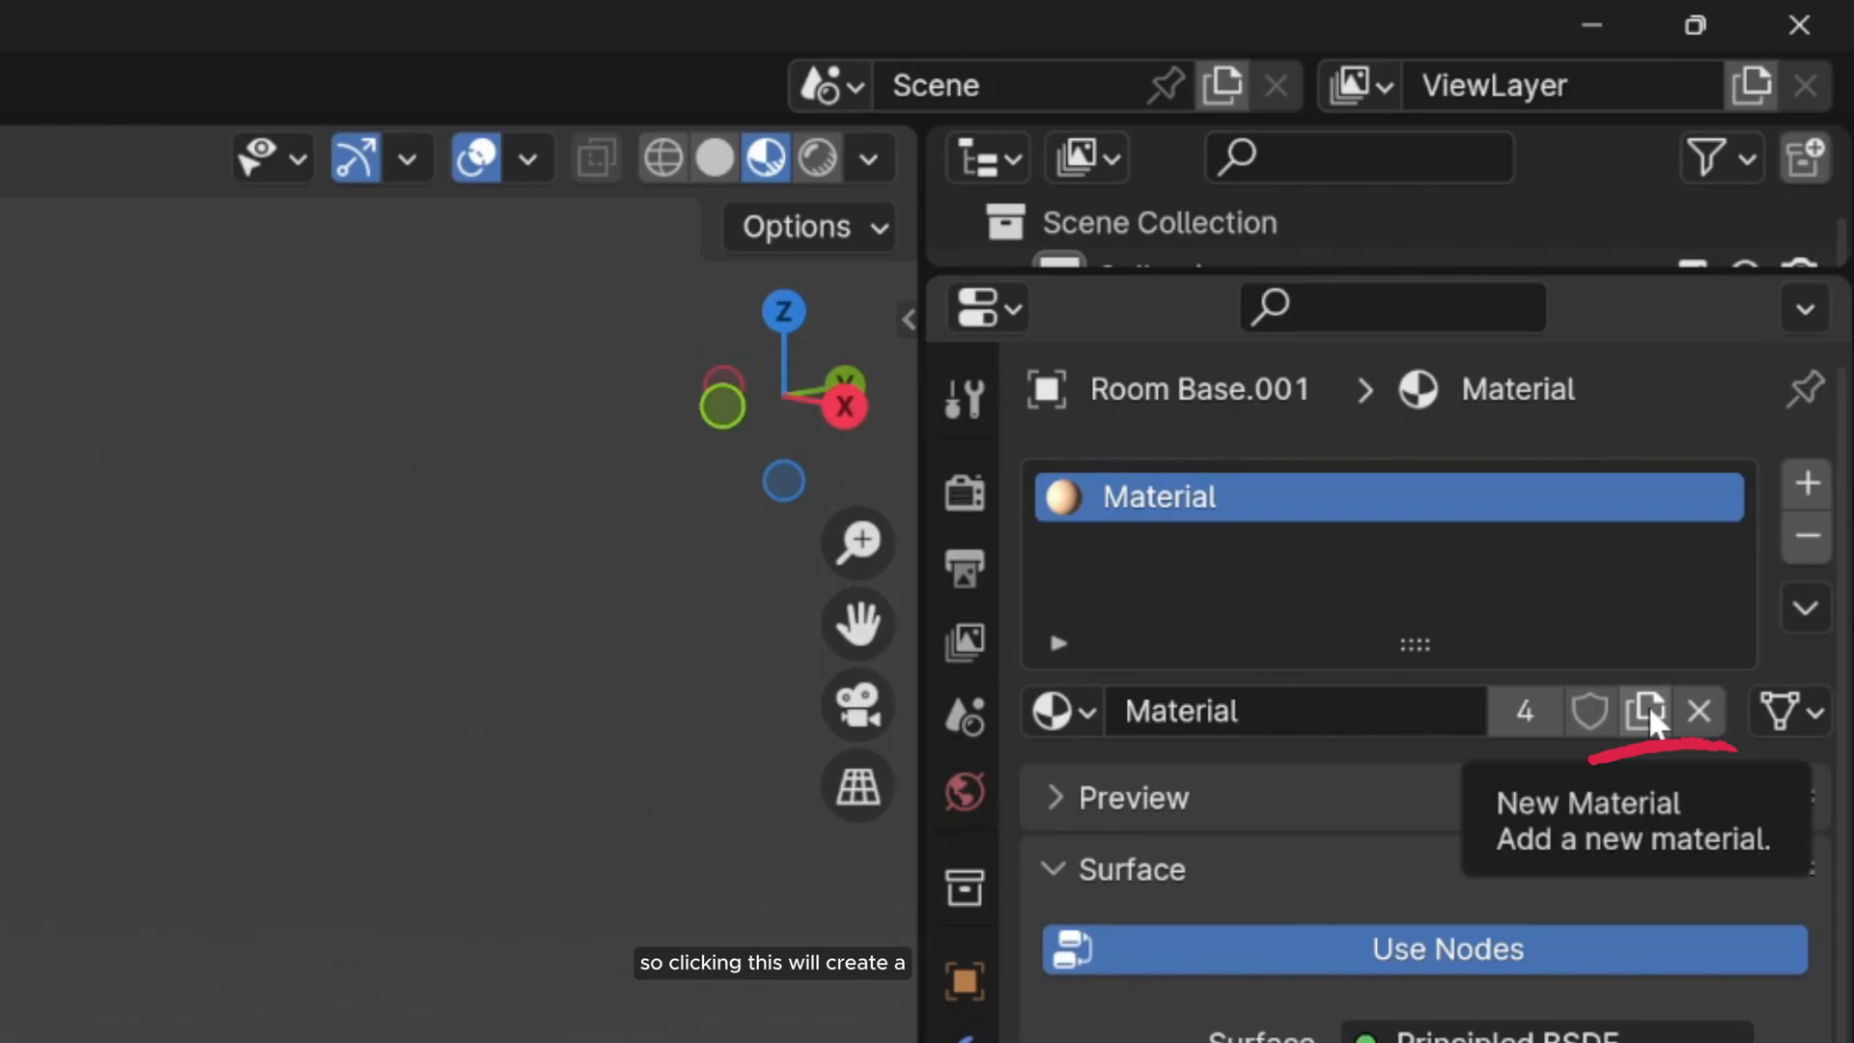
Step: Make an independent copy of the floor's material and set its base color to pinkish red, hue 0.991 and saturation 0.715
{"action": "left_click", "coordinate": [1650, 712]}
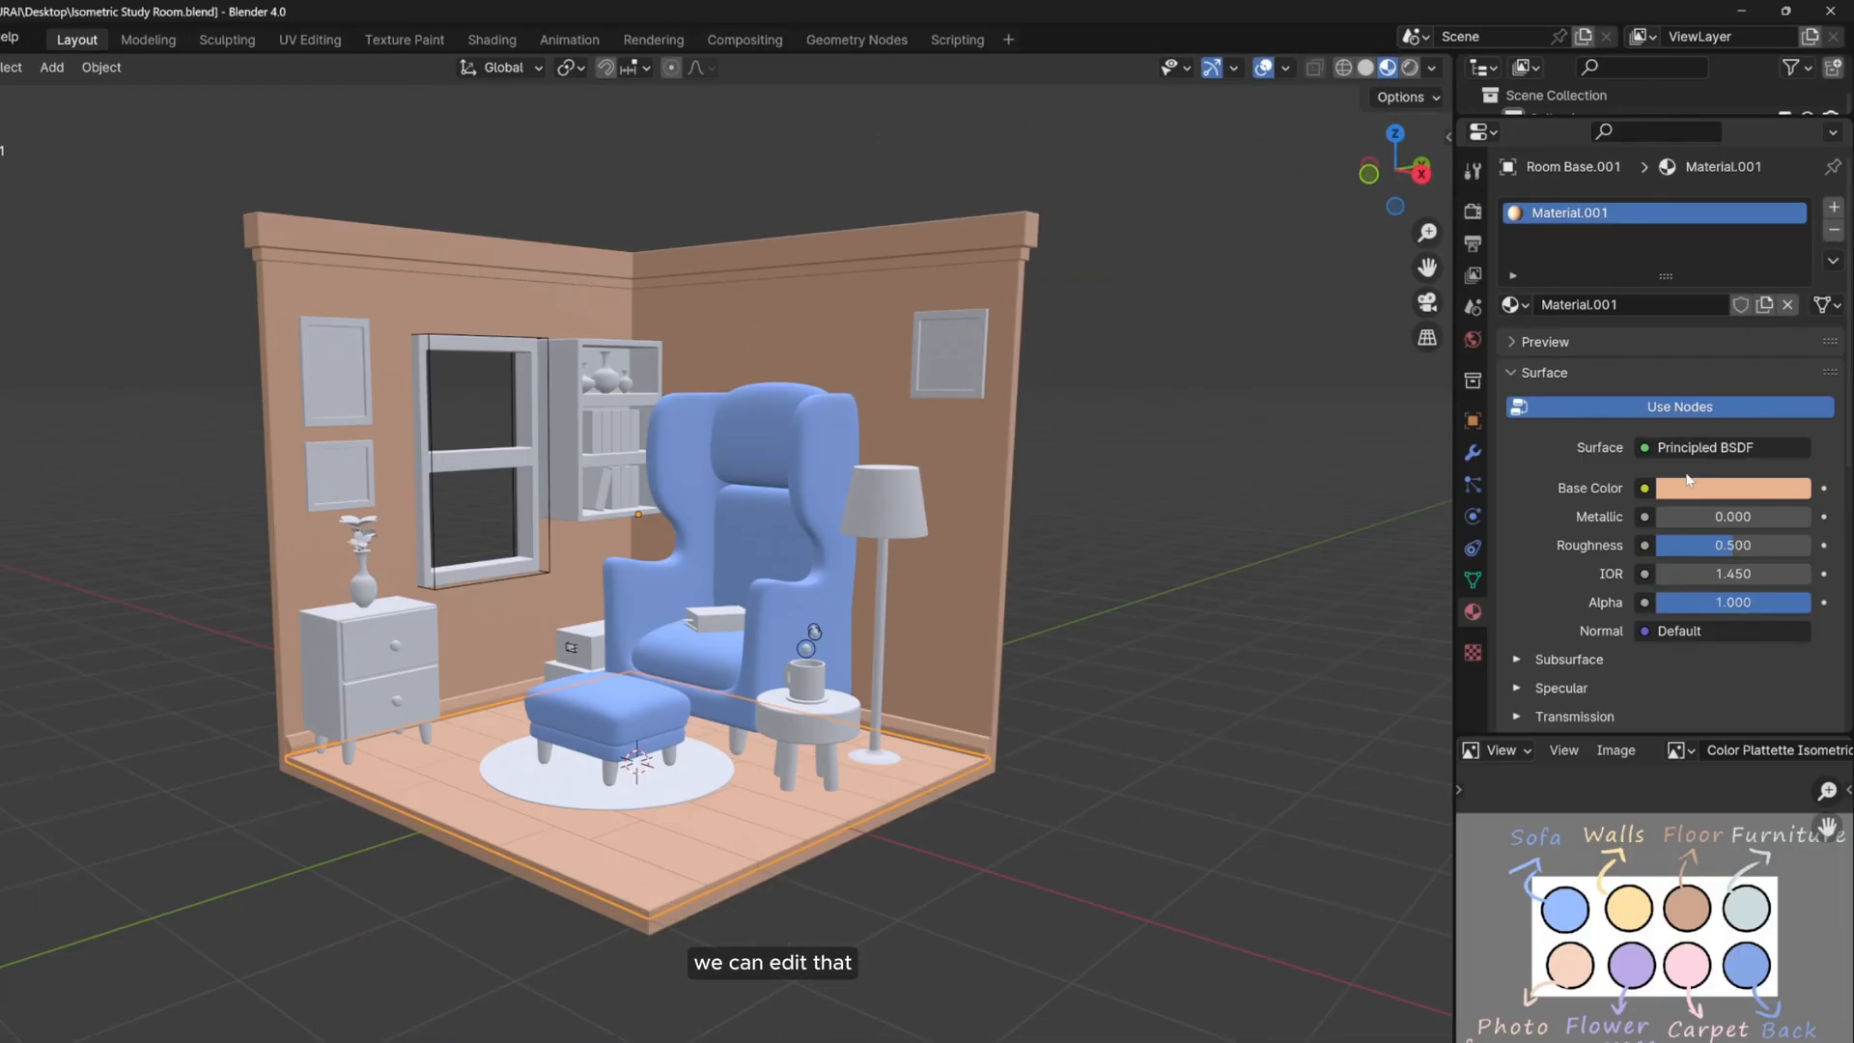
{"action": "left_click", "coordinate": [1689, 487]}
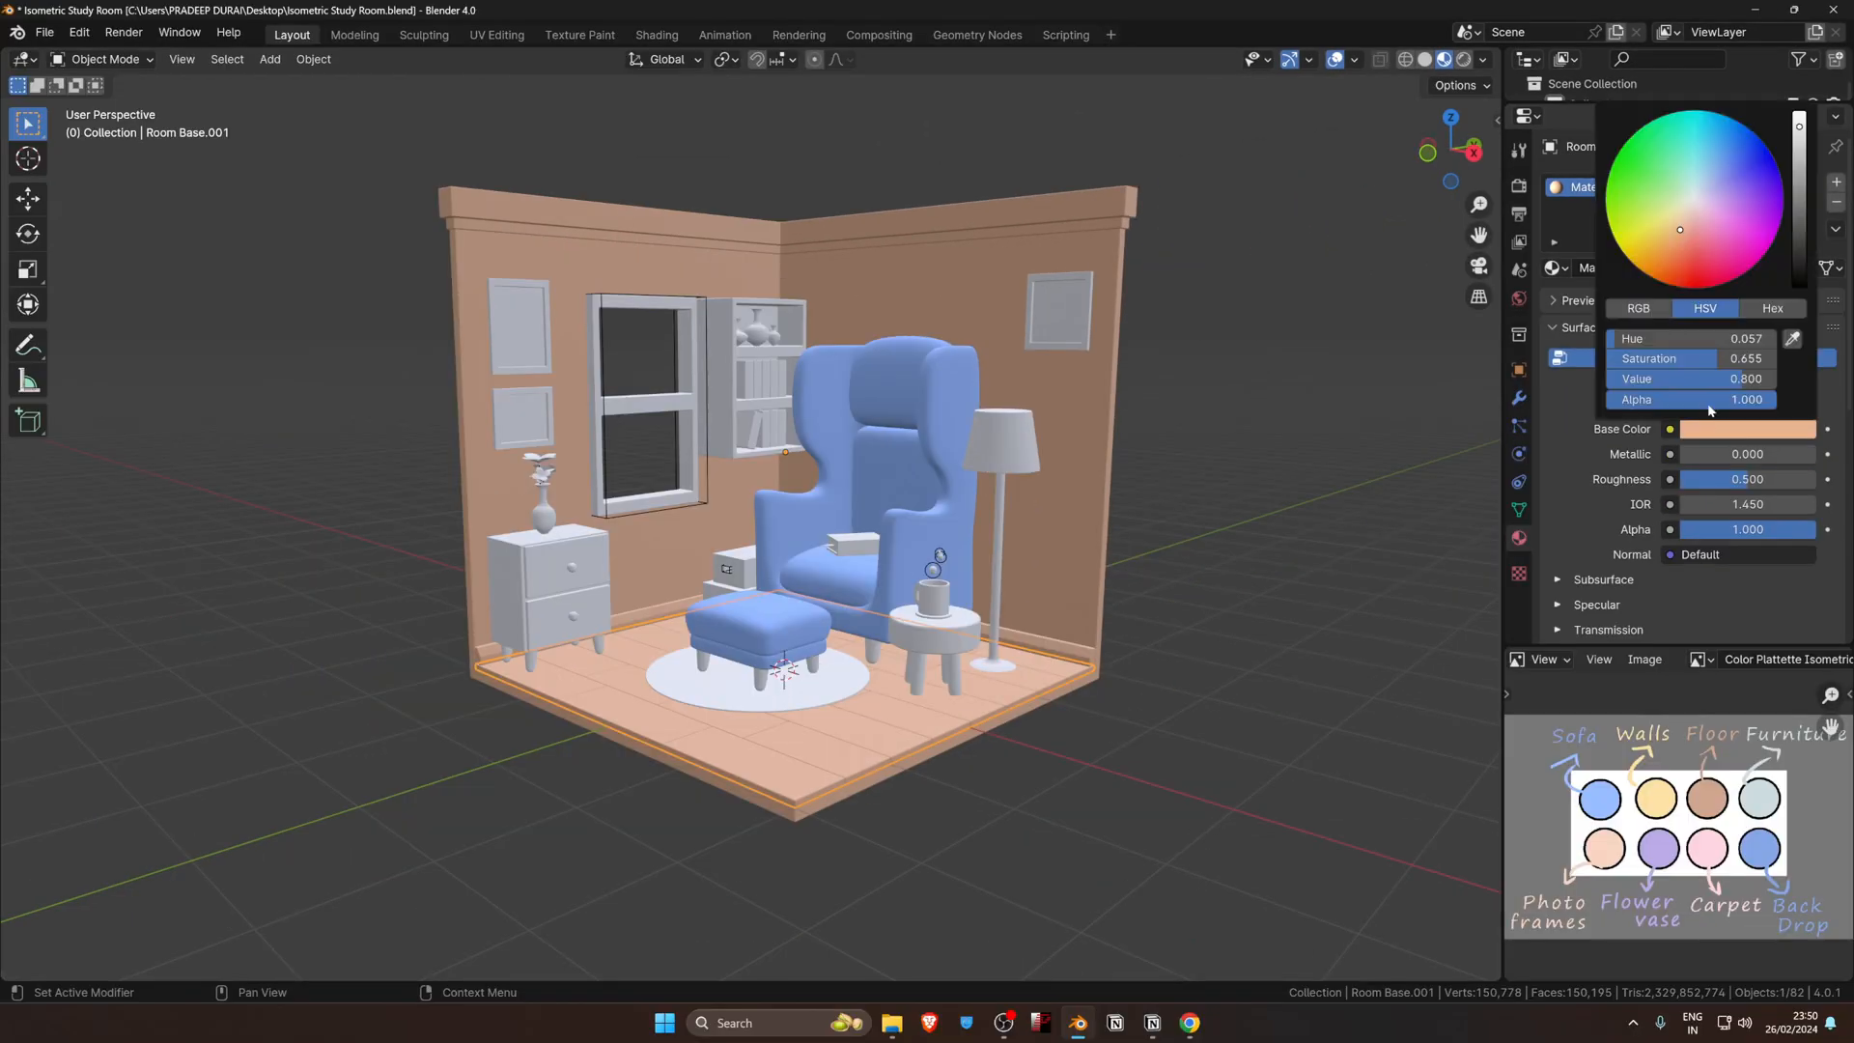
{"action": "left_click_drag", "start_coordinate": [1692, 239], "coordinate": [1700, 237]}
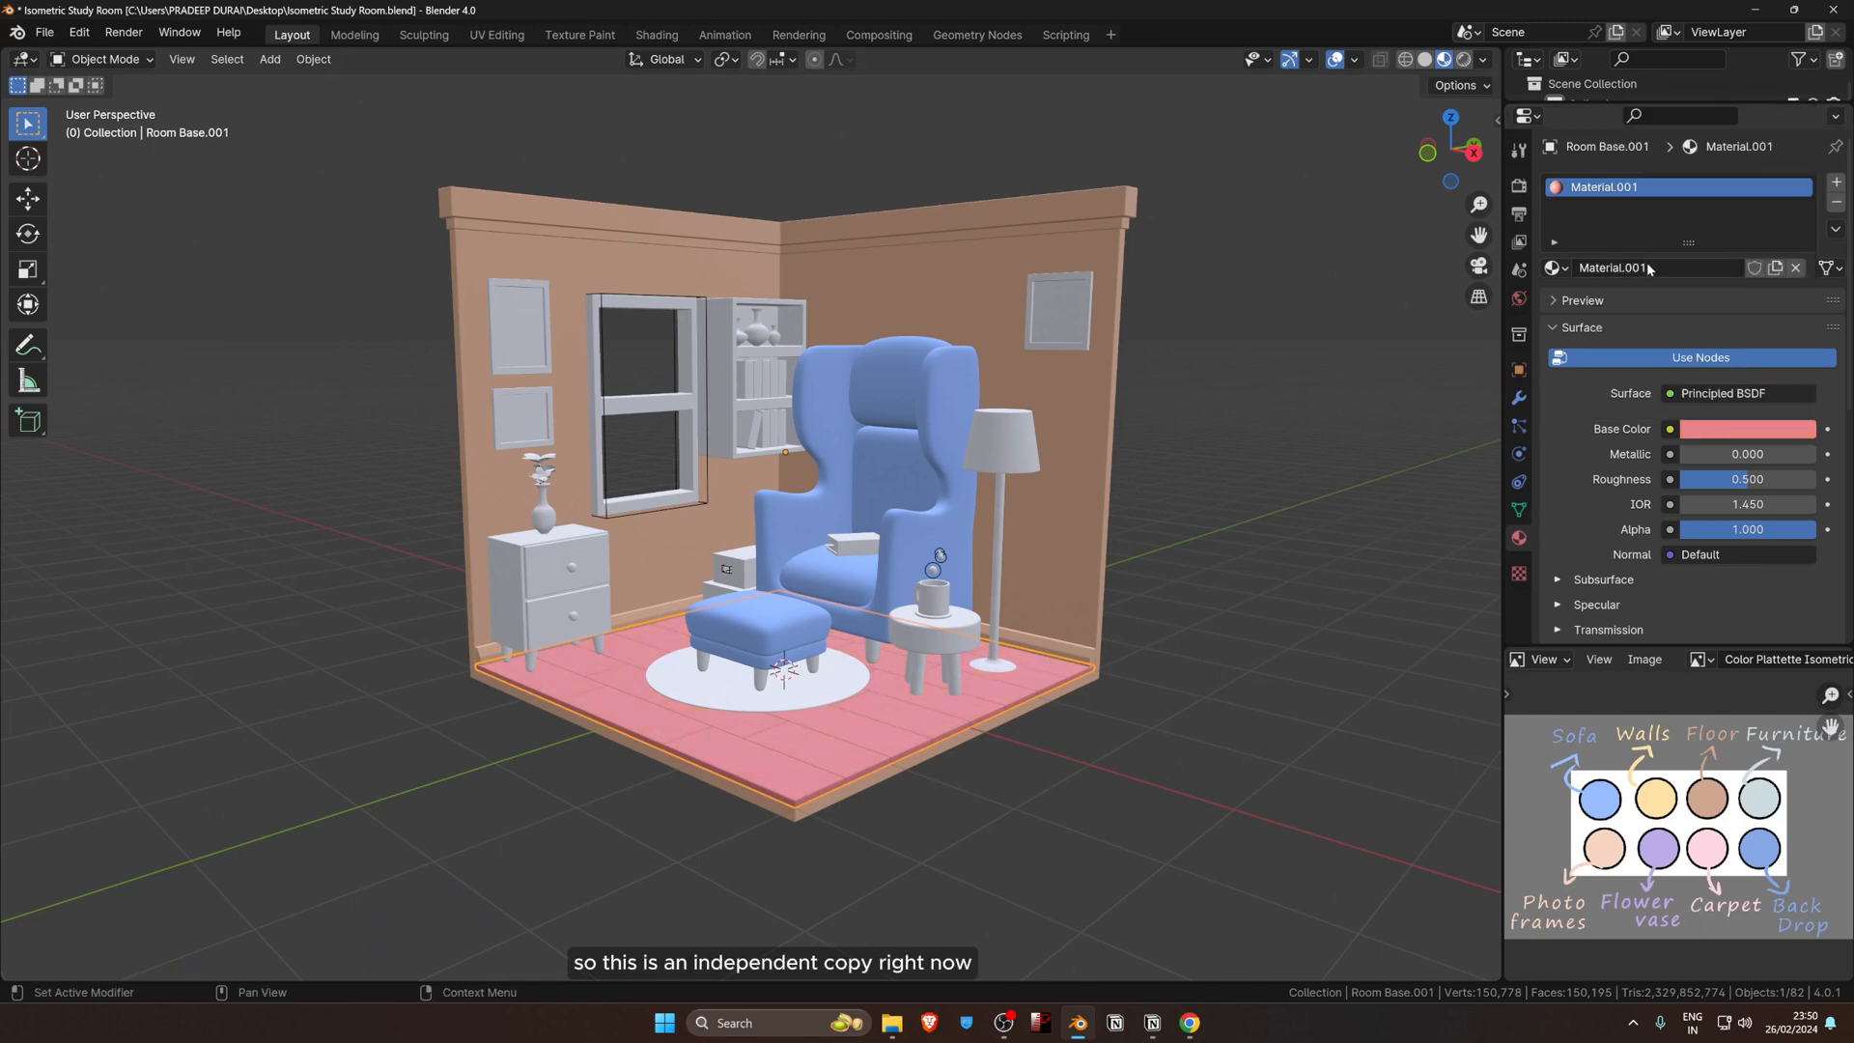
Step: Rename the floor's copied material to Floor
{"action": "double_click", "coordinate": [1642, 267]}
{"action": "key", "text": "BackSpace"}
{"action": "type", "text": "F"}
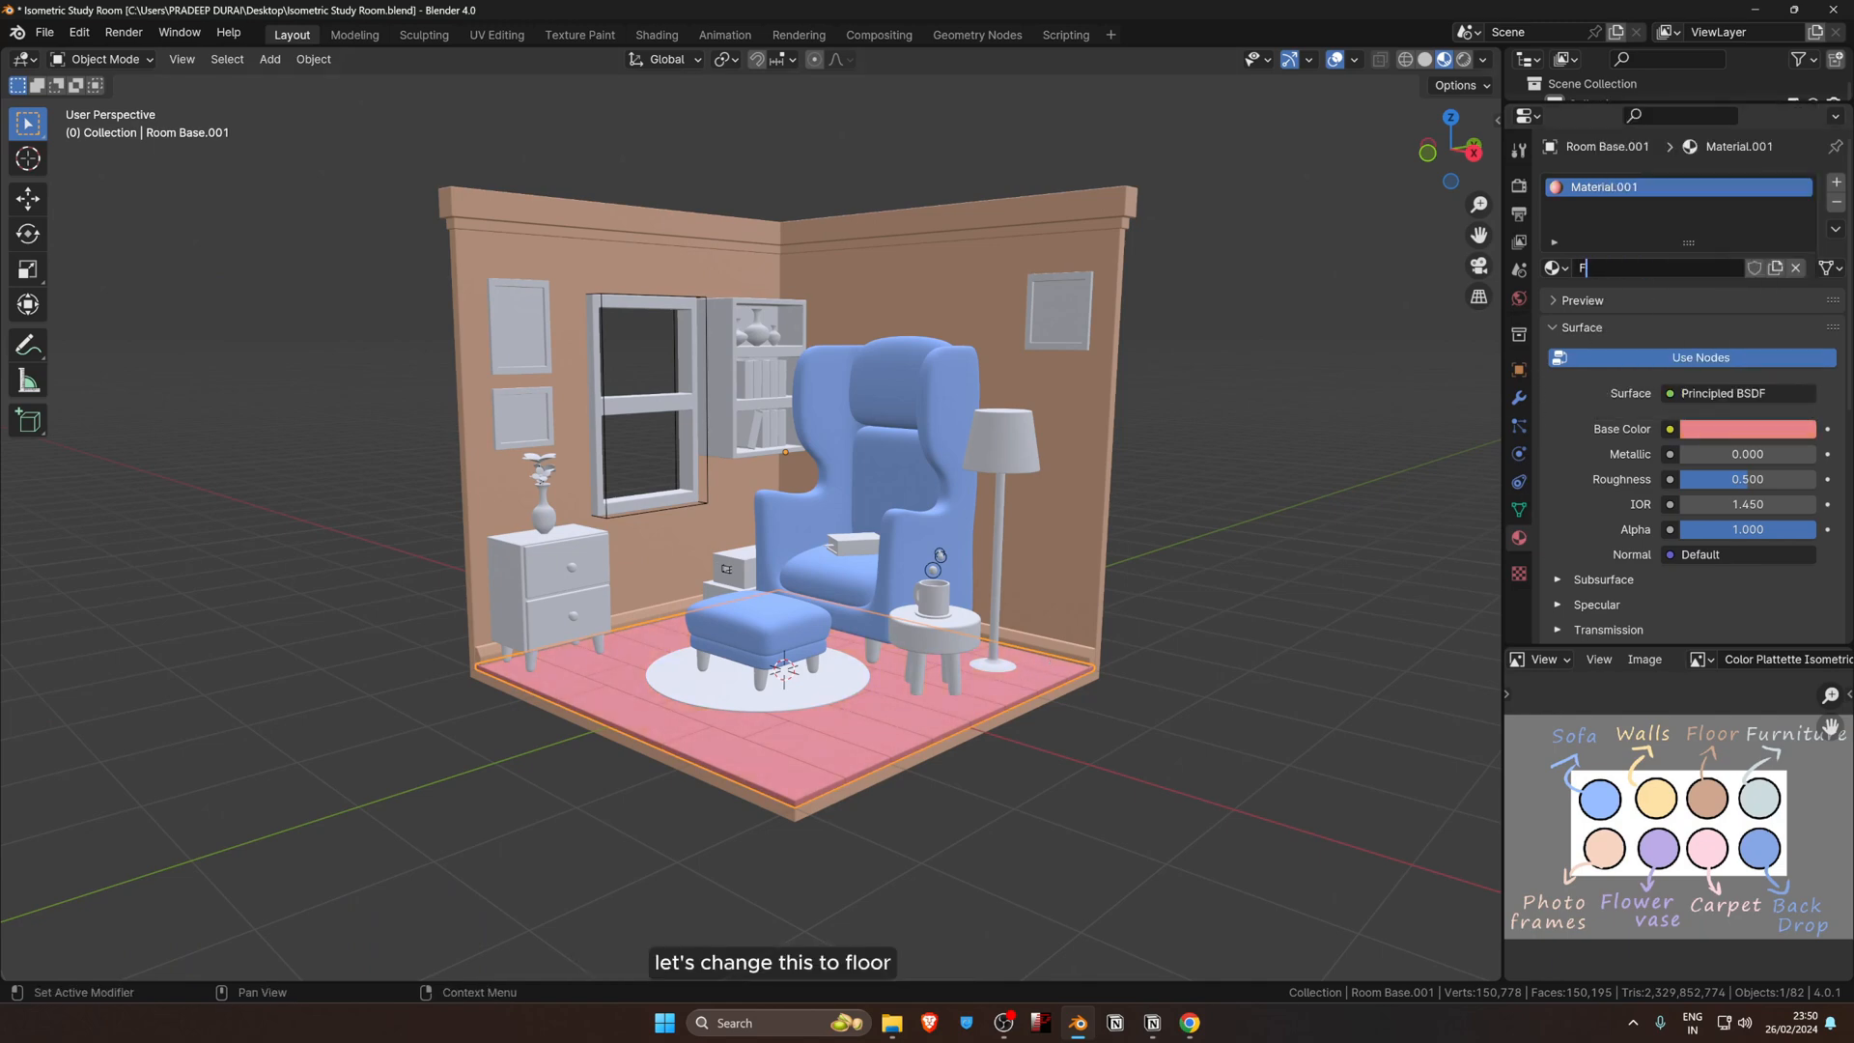
{"action": "type", "text": "loor"}
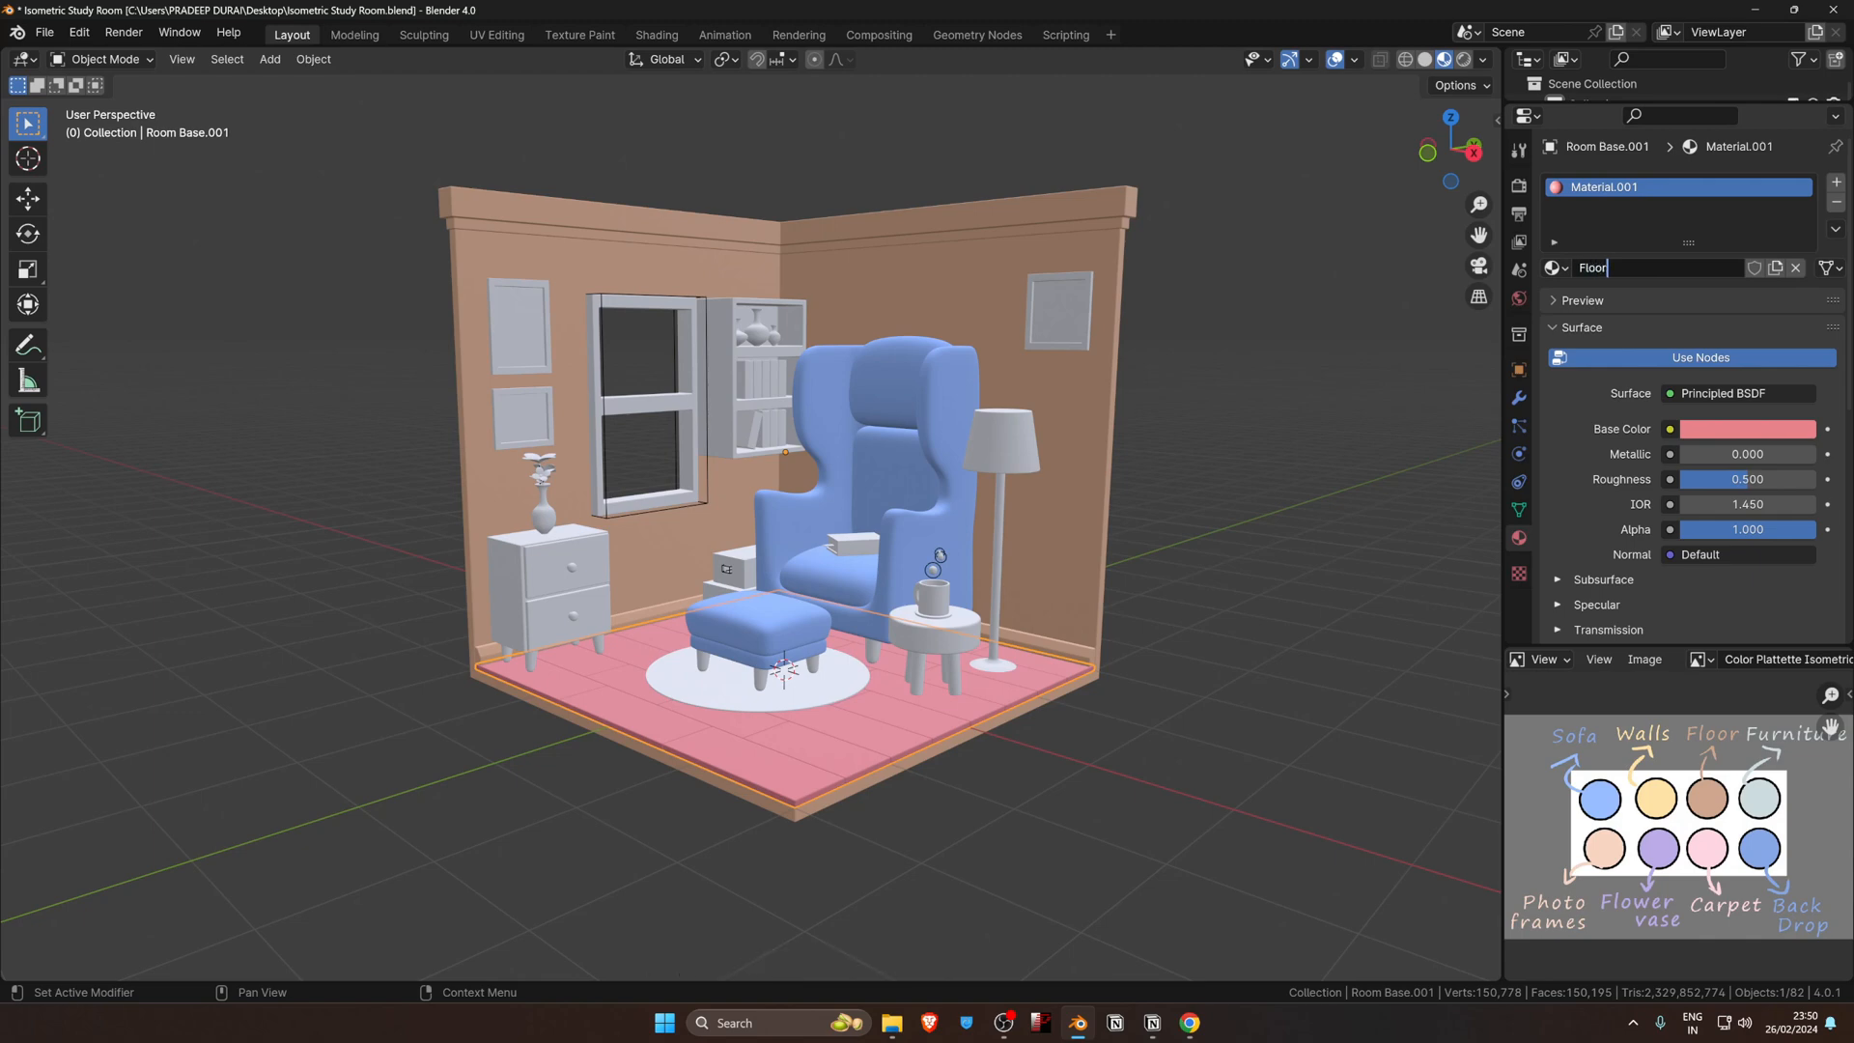
{"action": "key", "text": "Return"}
Step: Set the Floor material's base color by sampling the brown Floor swatch in the palette reference image
{"action": "left_click", "coordinate": [1770, 435]}
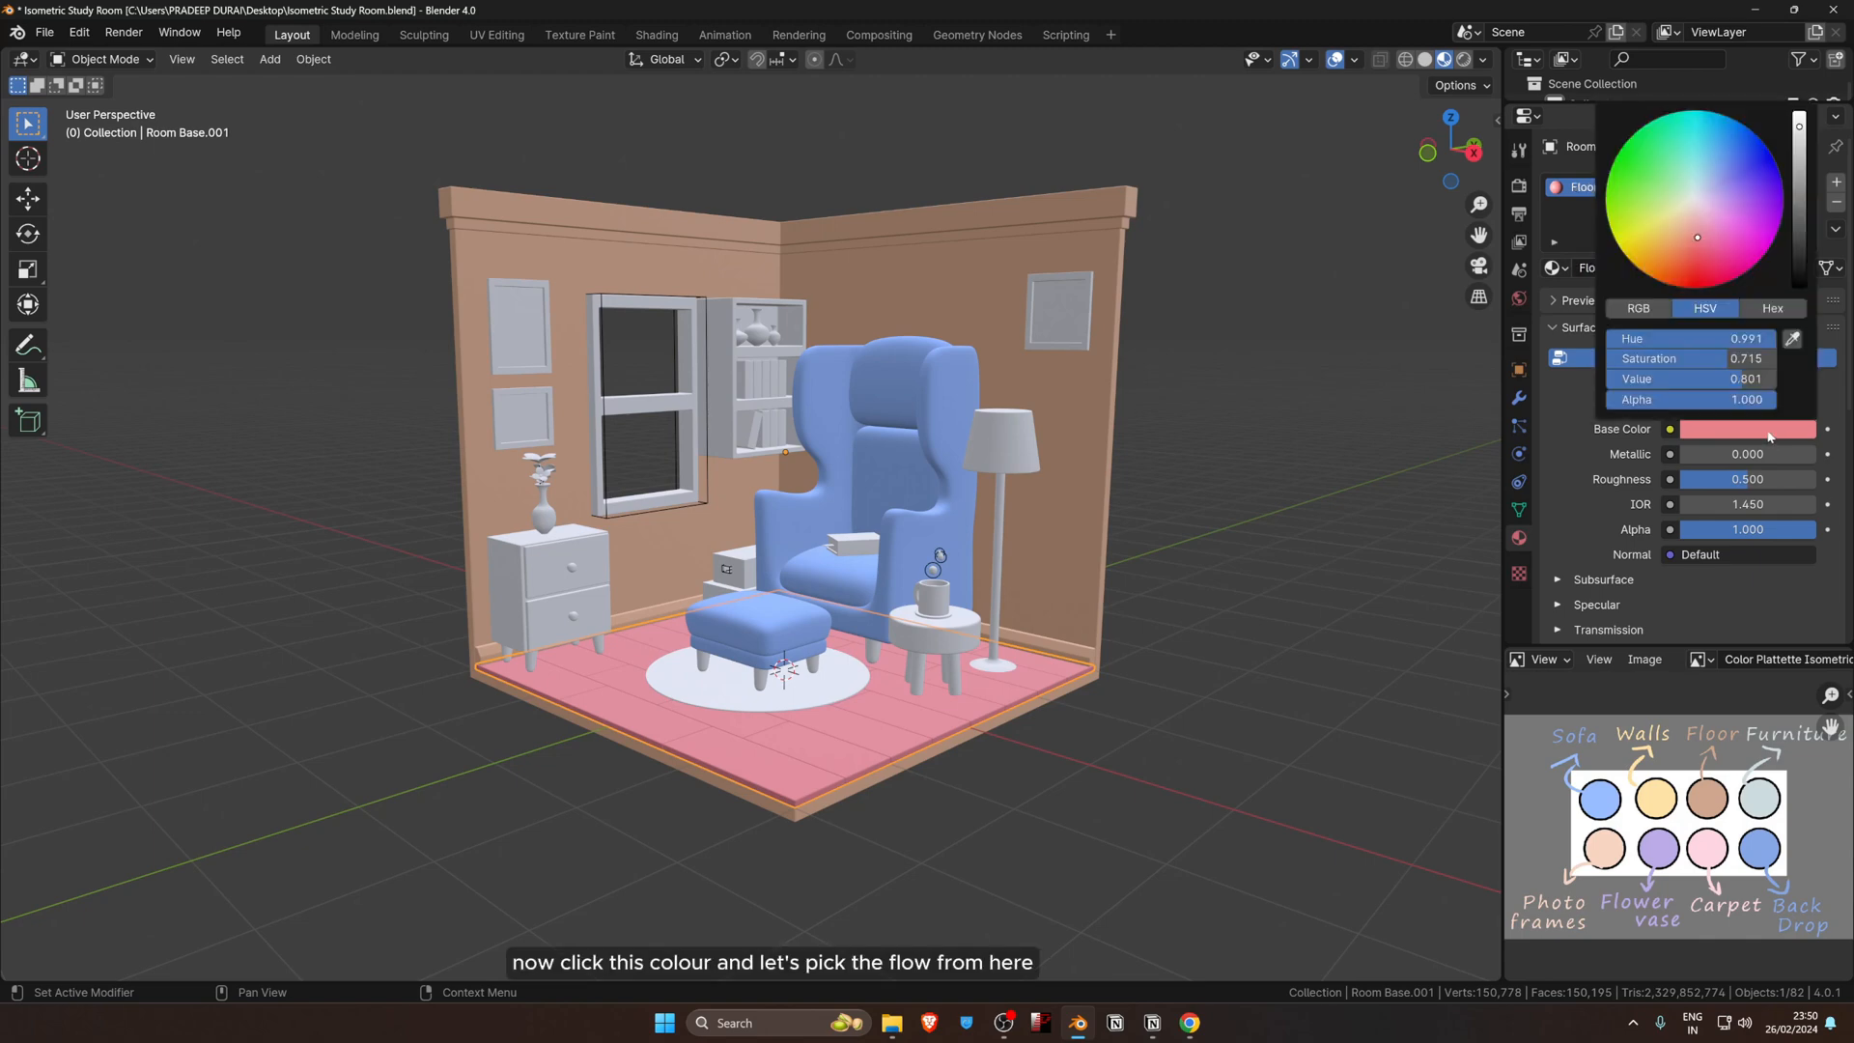
{"action": "left_click", "coordinate": [1792, 338]}
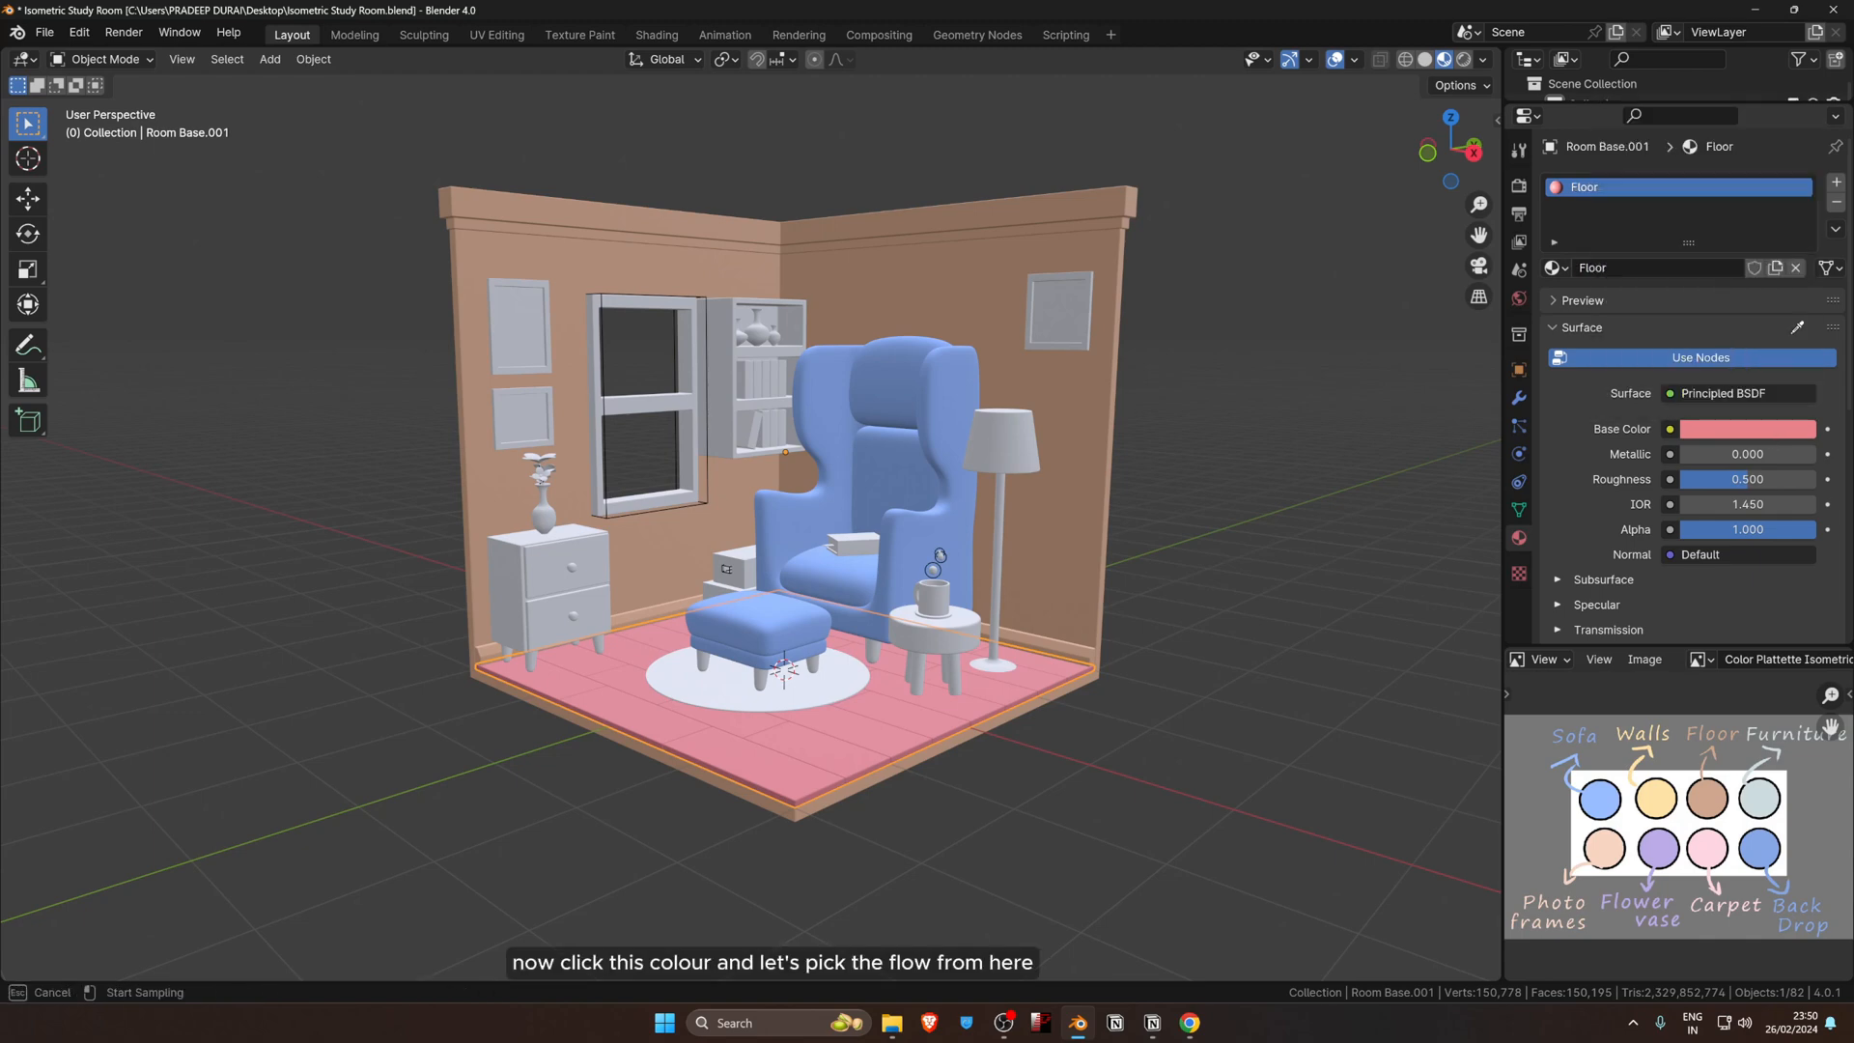
{"action": "left_click", "coordinate": [1718, 788]}
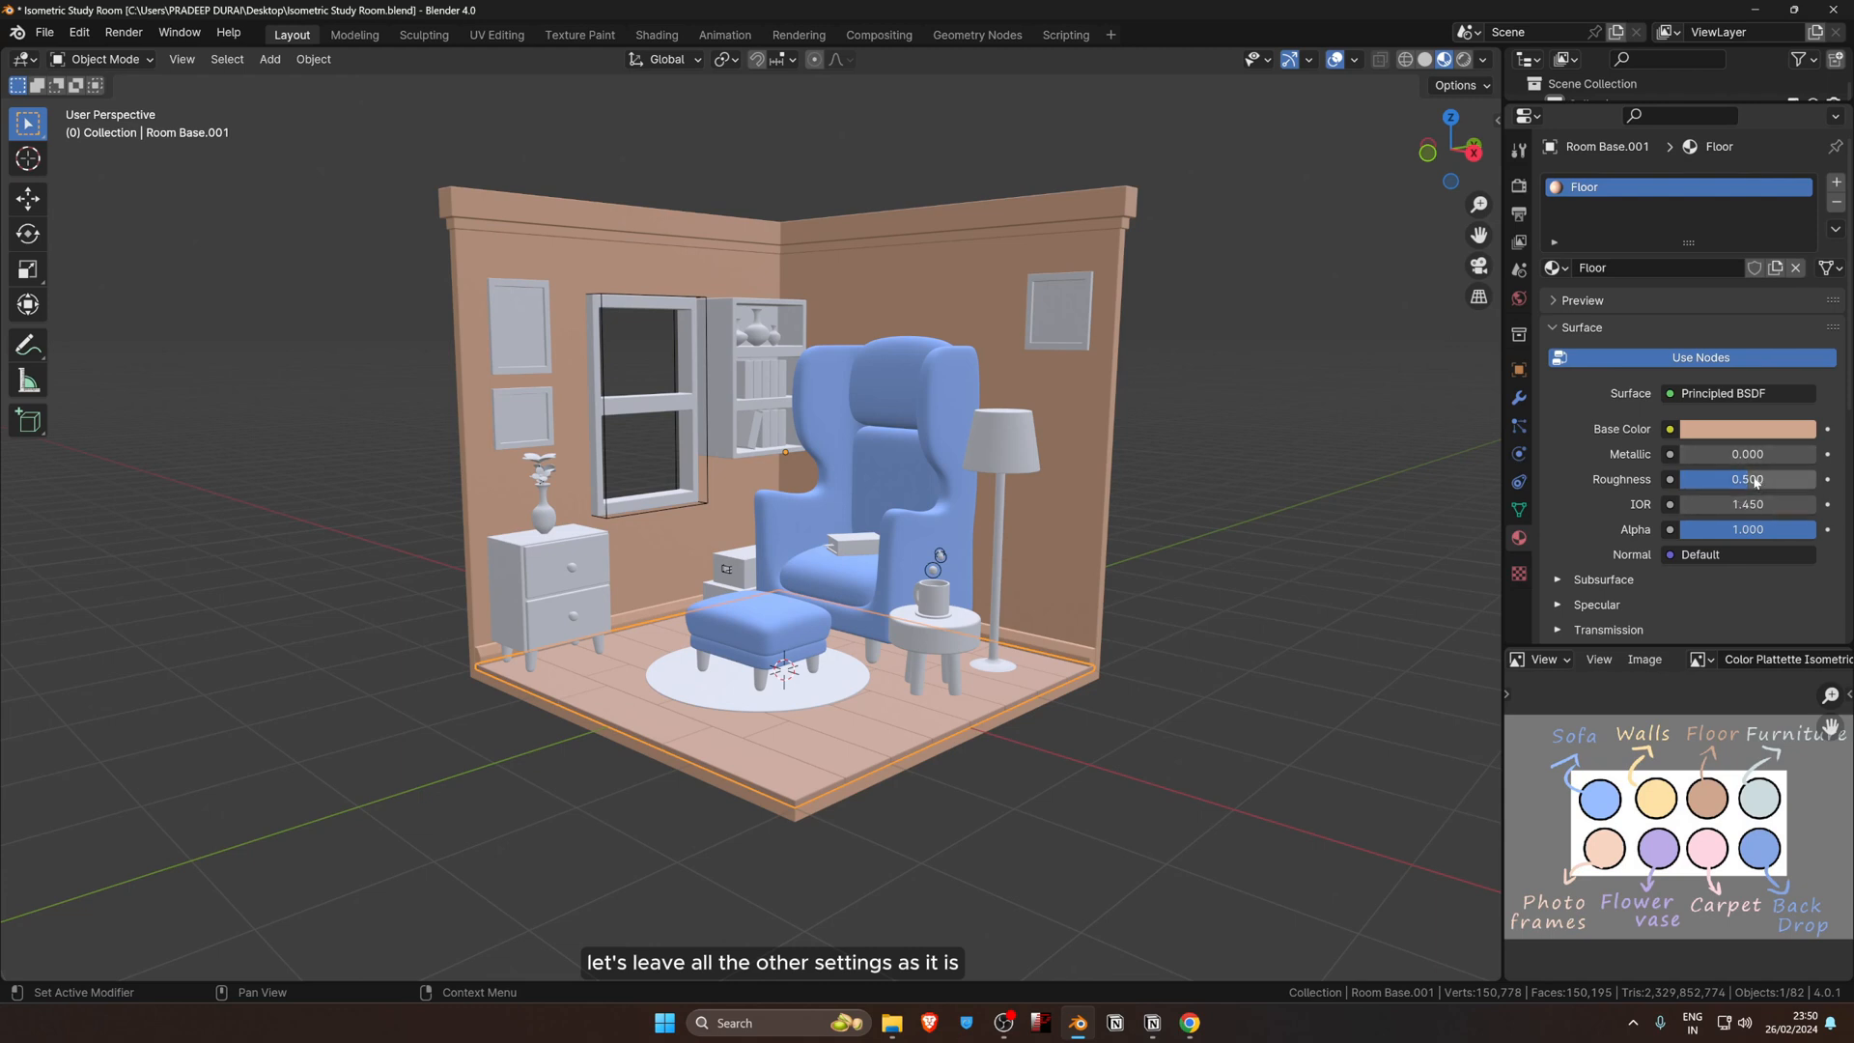
Step: Make an independent copy of the room walls' material and sample its base color from the yellow Walls swatch in the palette
{"action": "left_click", "coordinate": [1085, 428]}
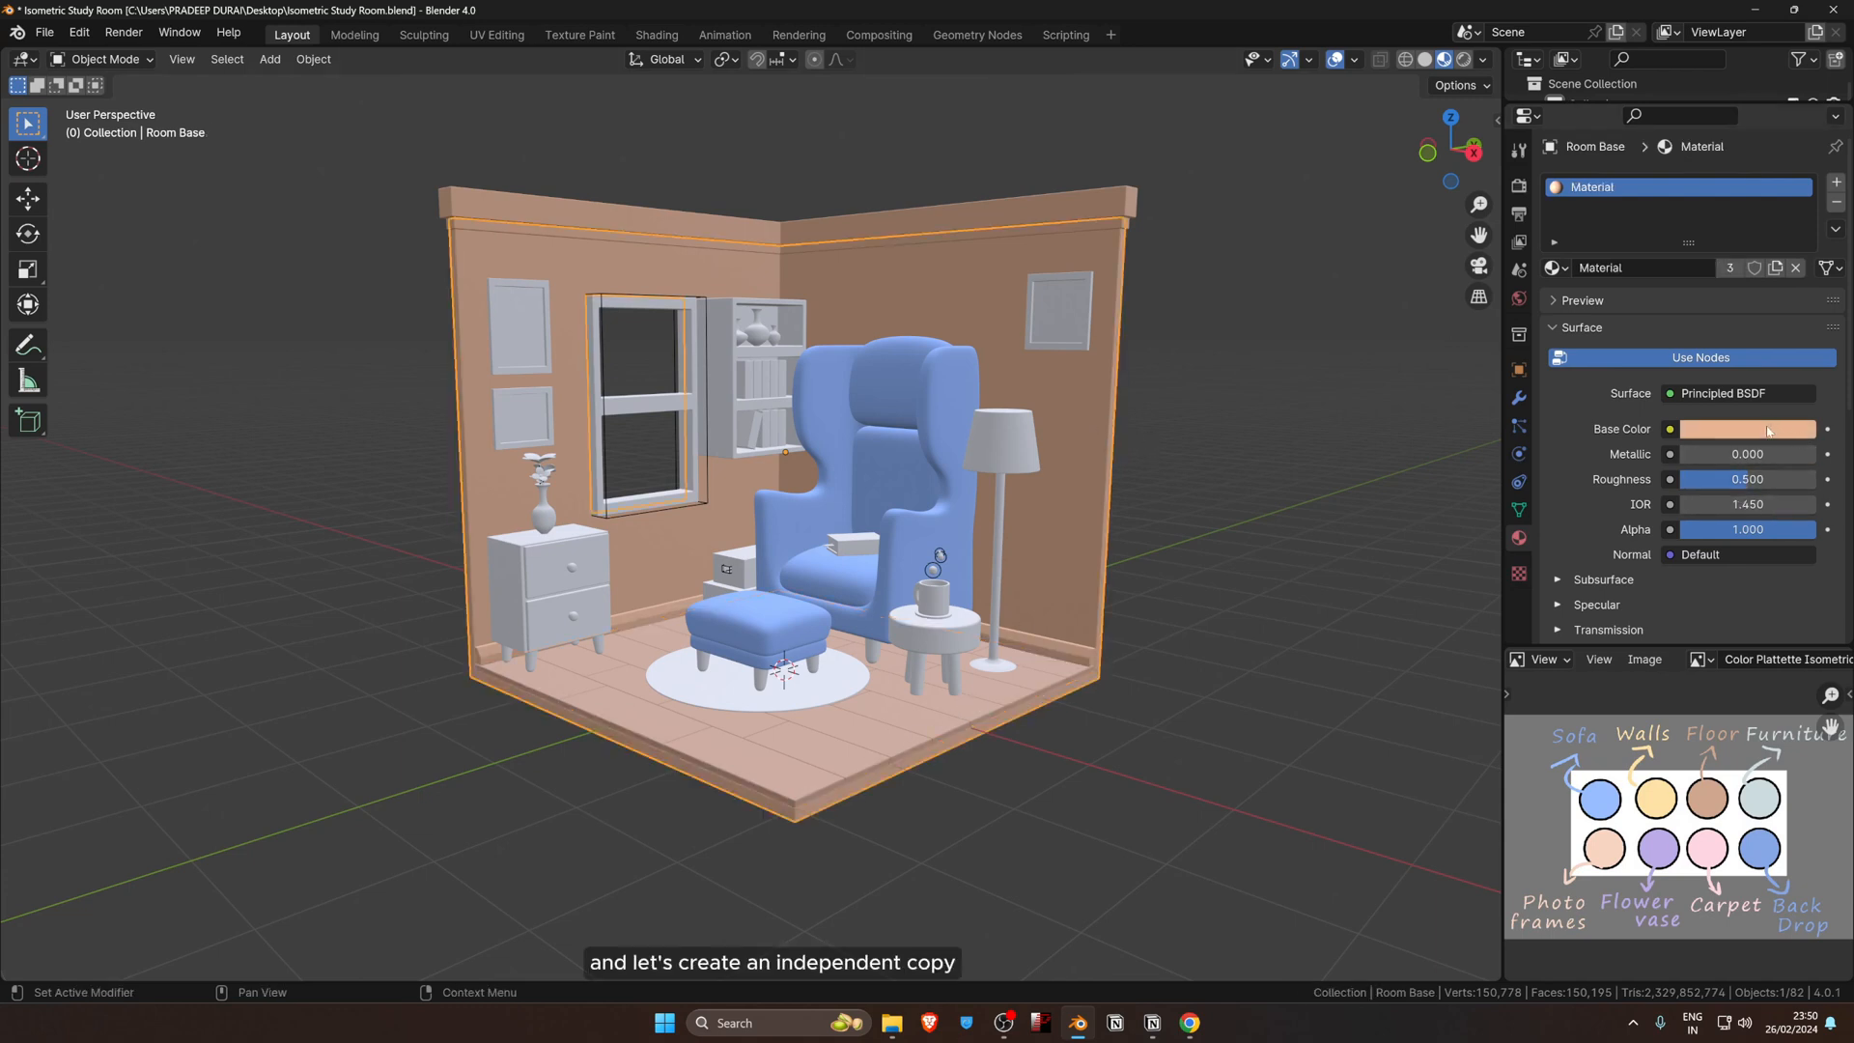
{"action": "left_click", "coordinate": [1775, 268]}
{"action": "left_click", "coordinate": [1768, 429]}
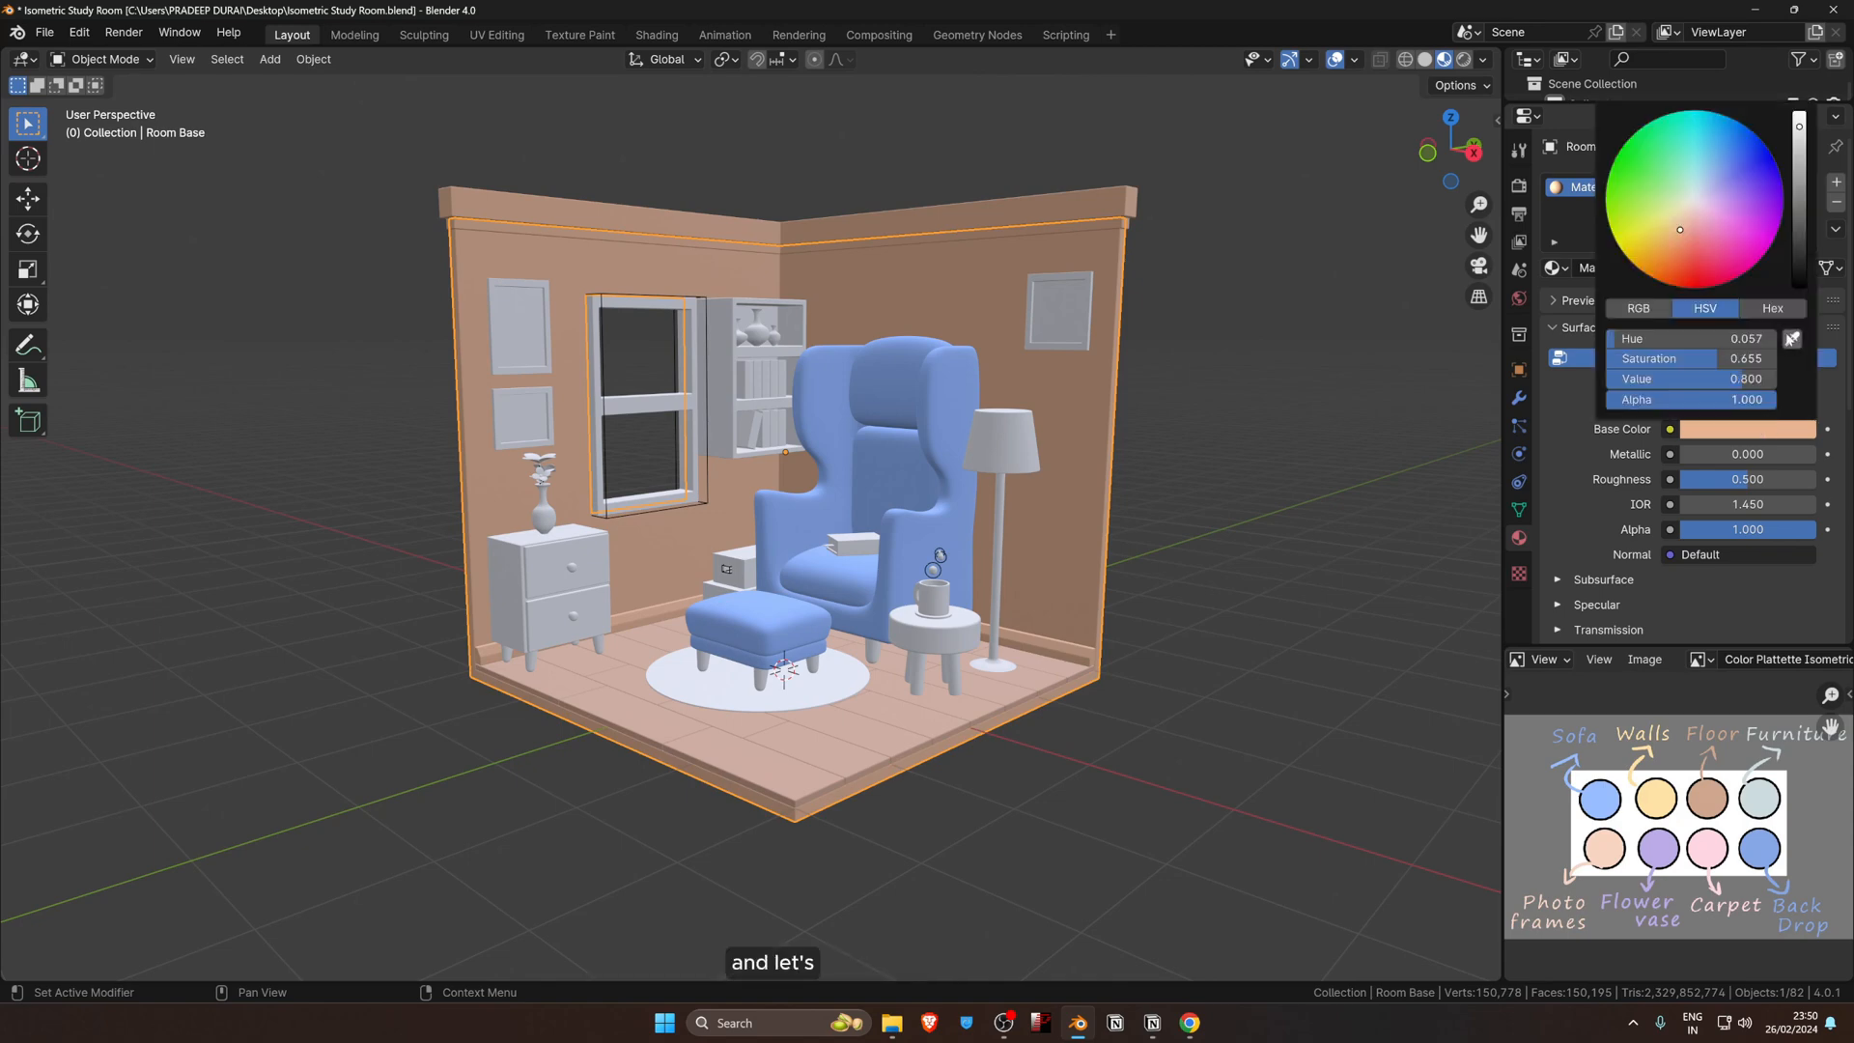
{"action": "left_click", "coordinate": [1793, 339]}
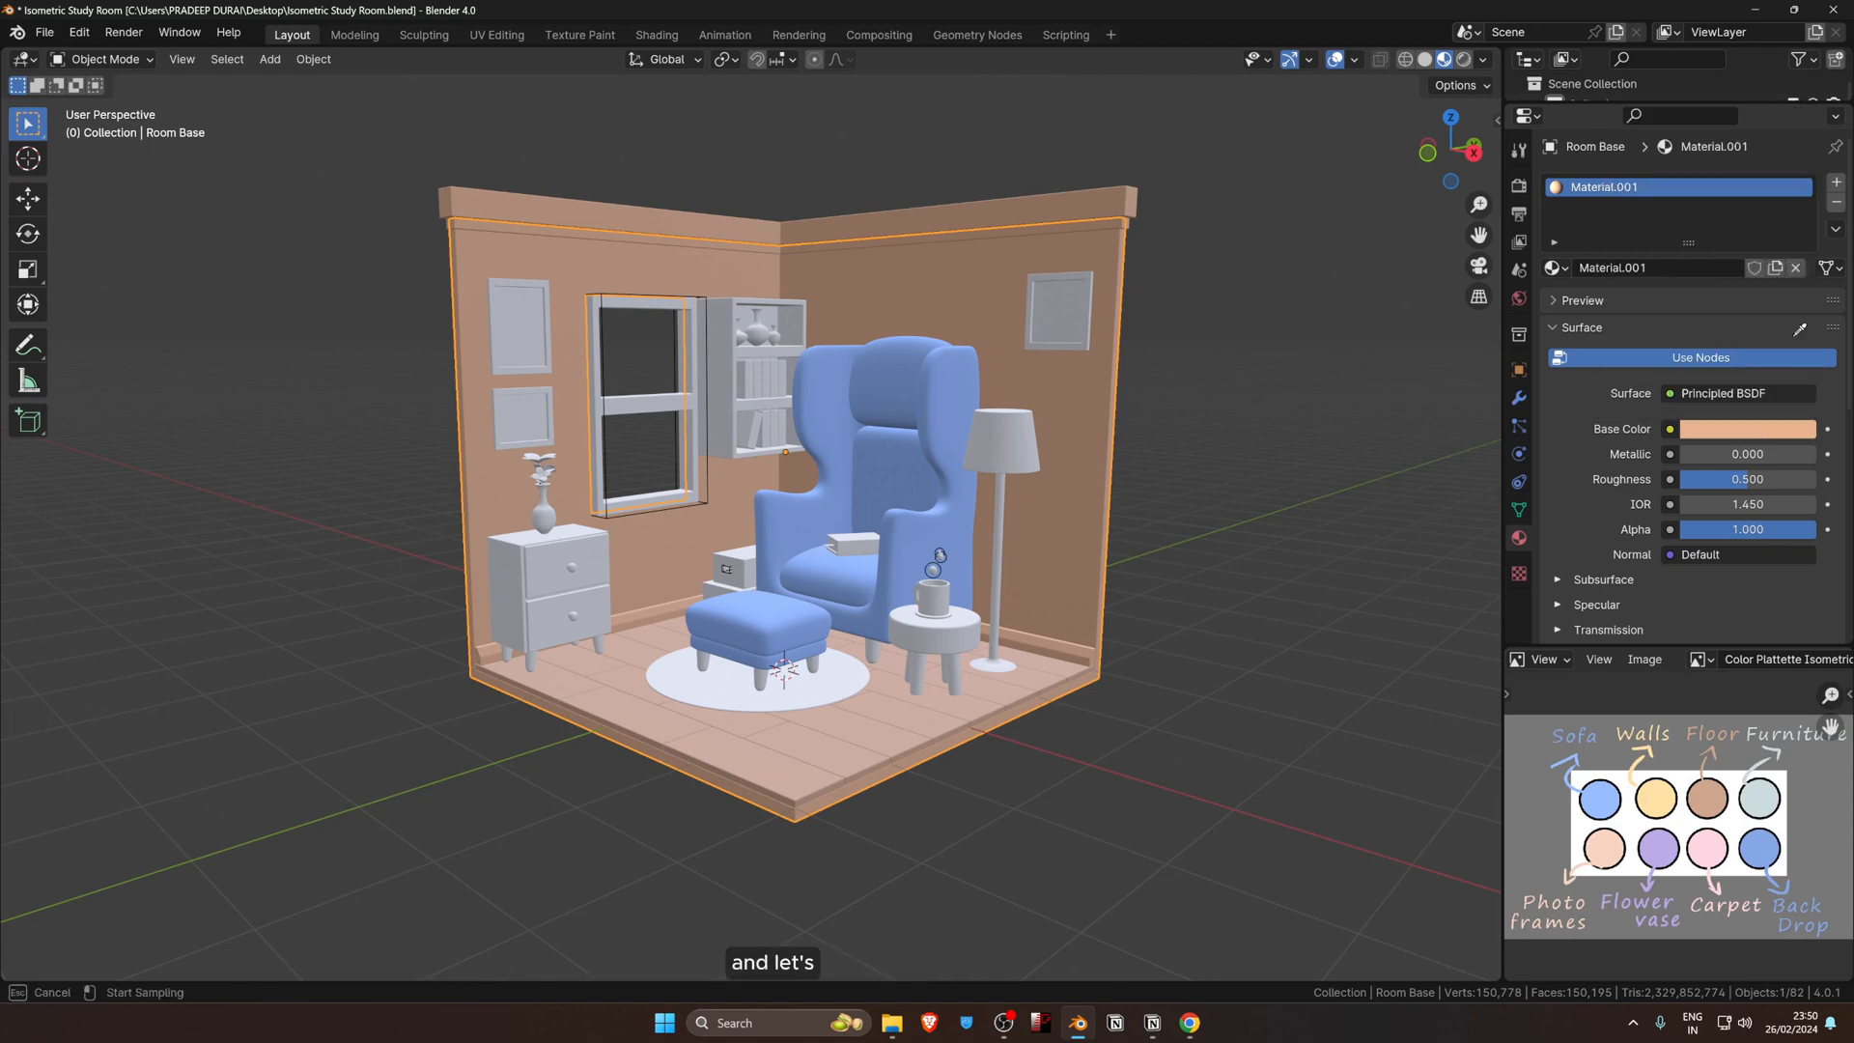
{"action": "left_click", "coordinate": [1659, 799]}
Step: Separate the bottom face of the Room Base mesh into its own object, using X-ray selection in front view, and return to Object Mode
{"action": "mouse_move", "coordinate": [1125, 666]}
{"action": "middle_mouse_down"}
{"action": "mouse_move", "coordinate": [1205, 650]}
{"action": "mouse_move", "coordinate": [1088, 646]}
{"action": "mouse_move", "coordinate": [1108, 655]}
{"action": "middle_mouse_up"}
{"action": "middle_click_drag", "start_coordinate": [1060, 485], "coordinate": [744, 665]}
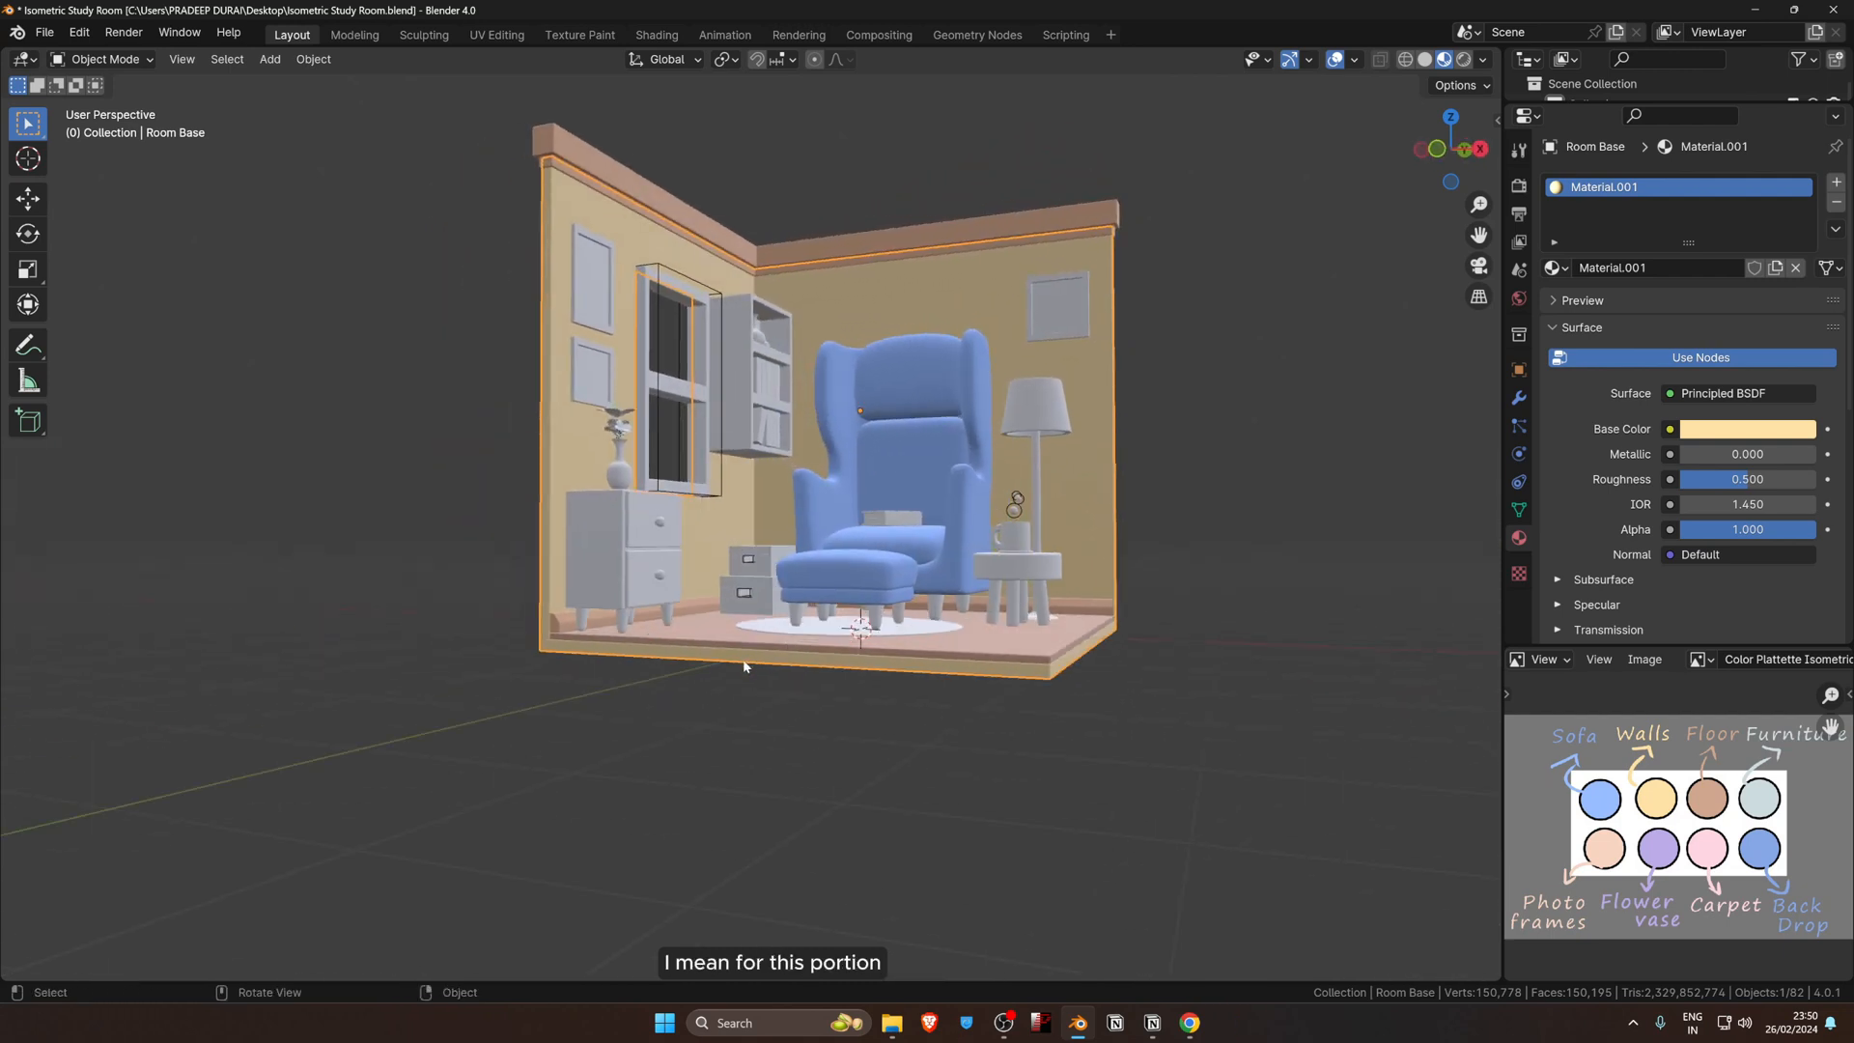
{"action": "scroll", "coordinate": [1037, 669], "scroll_direction": "up", "scroll_amount": 1}
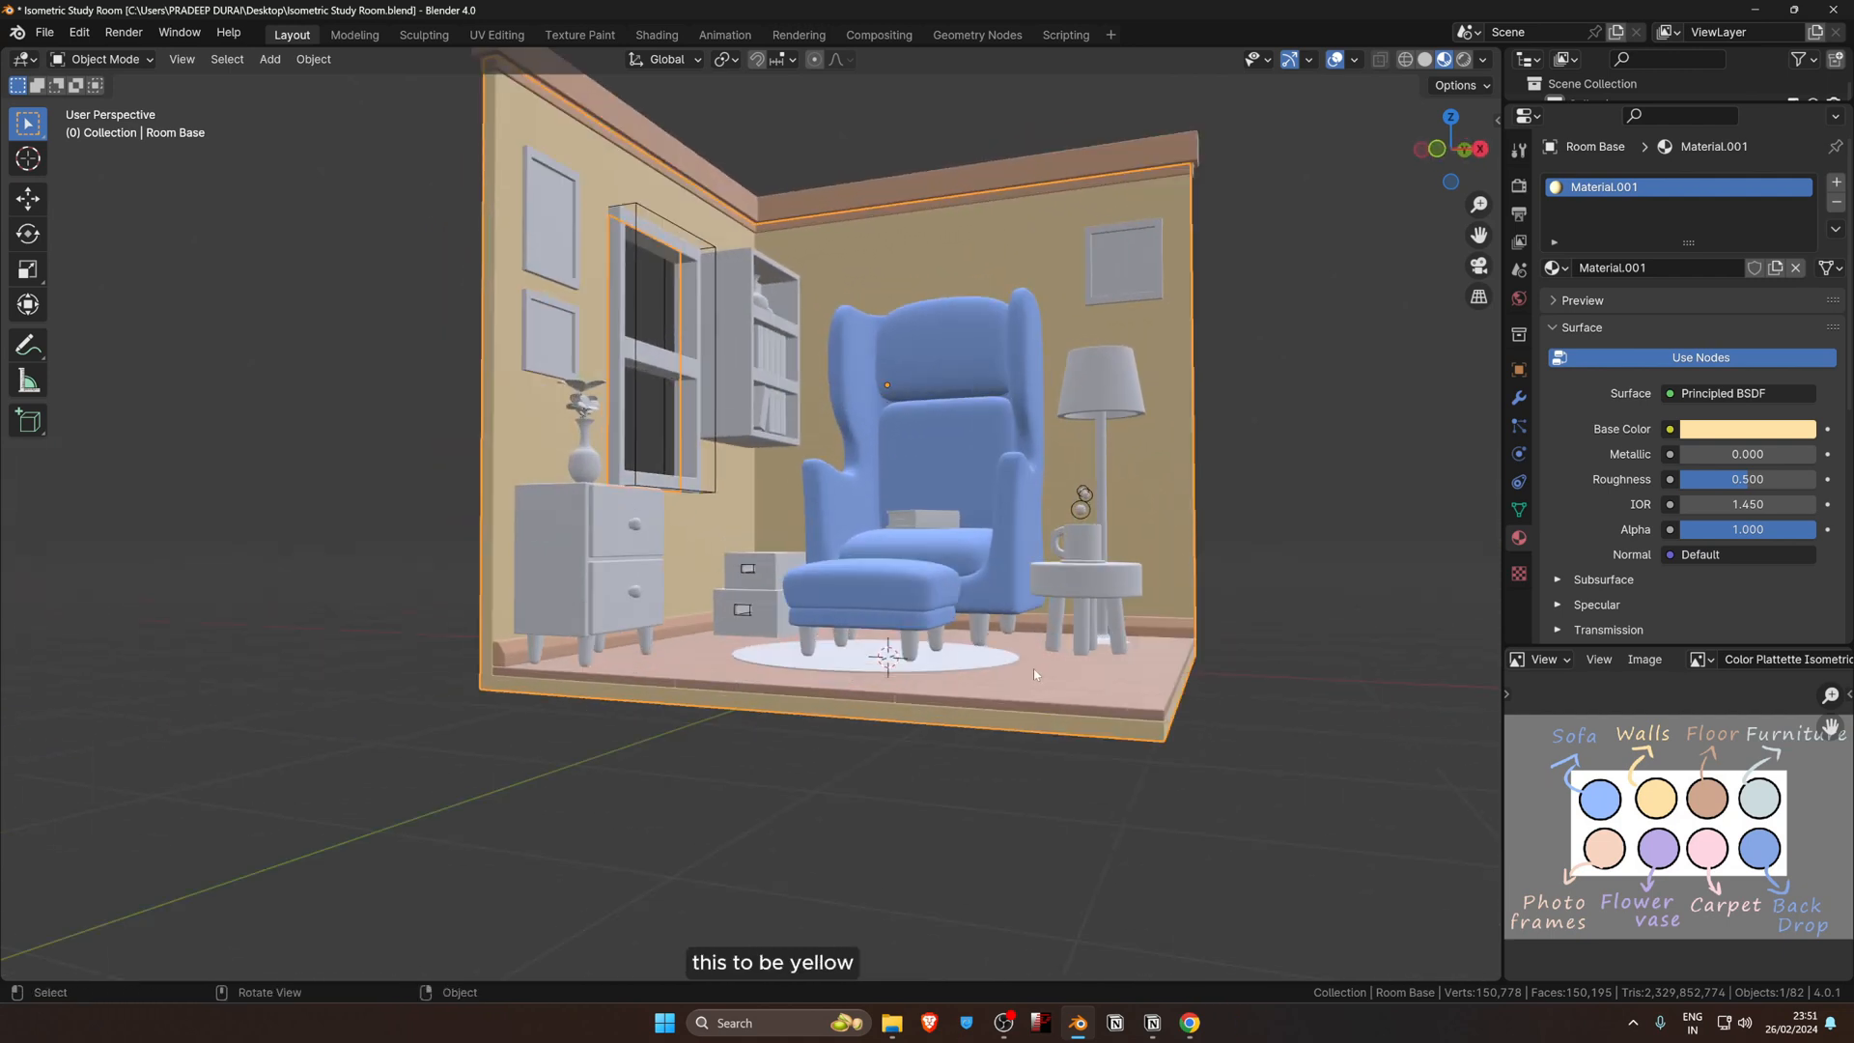
{"action": "middle_click_drag", "start_coordinate": [1037, 669], "coordinate": [1097, 712]}
{"action": "middle_click_drag", "start_coordinate": [669, 702], "coordinate": [645, 685]}
{"action": "middle_click_drag", "start_coordinate": [769, 696], "coordinate": [734, 650]}
{"action": "key", "text": "Tab"}
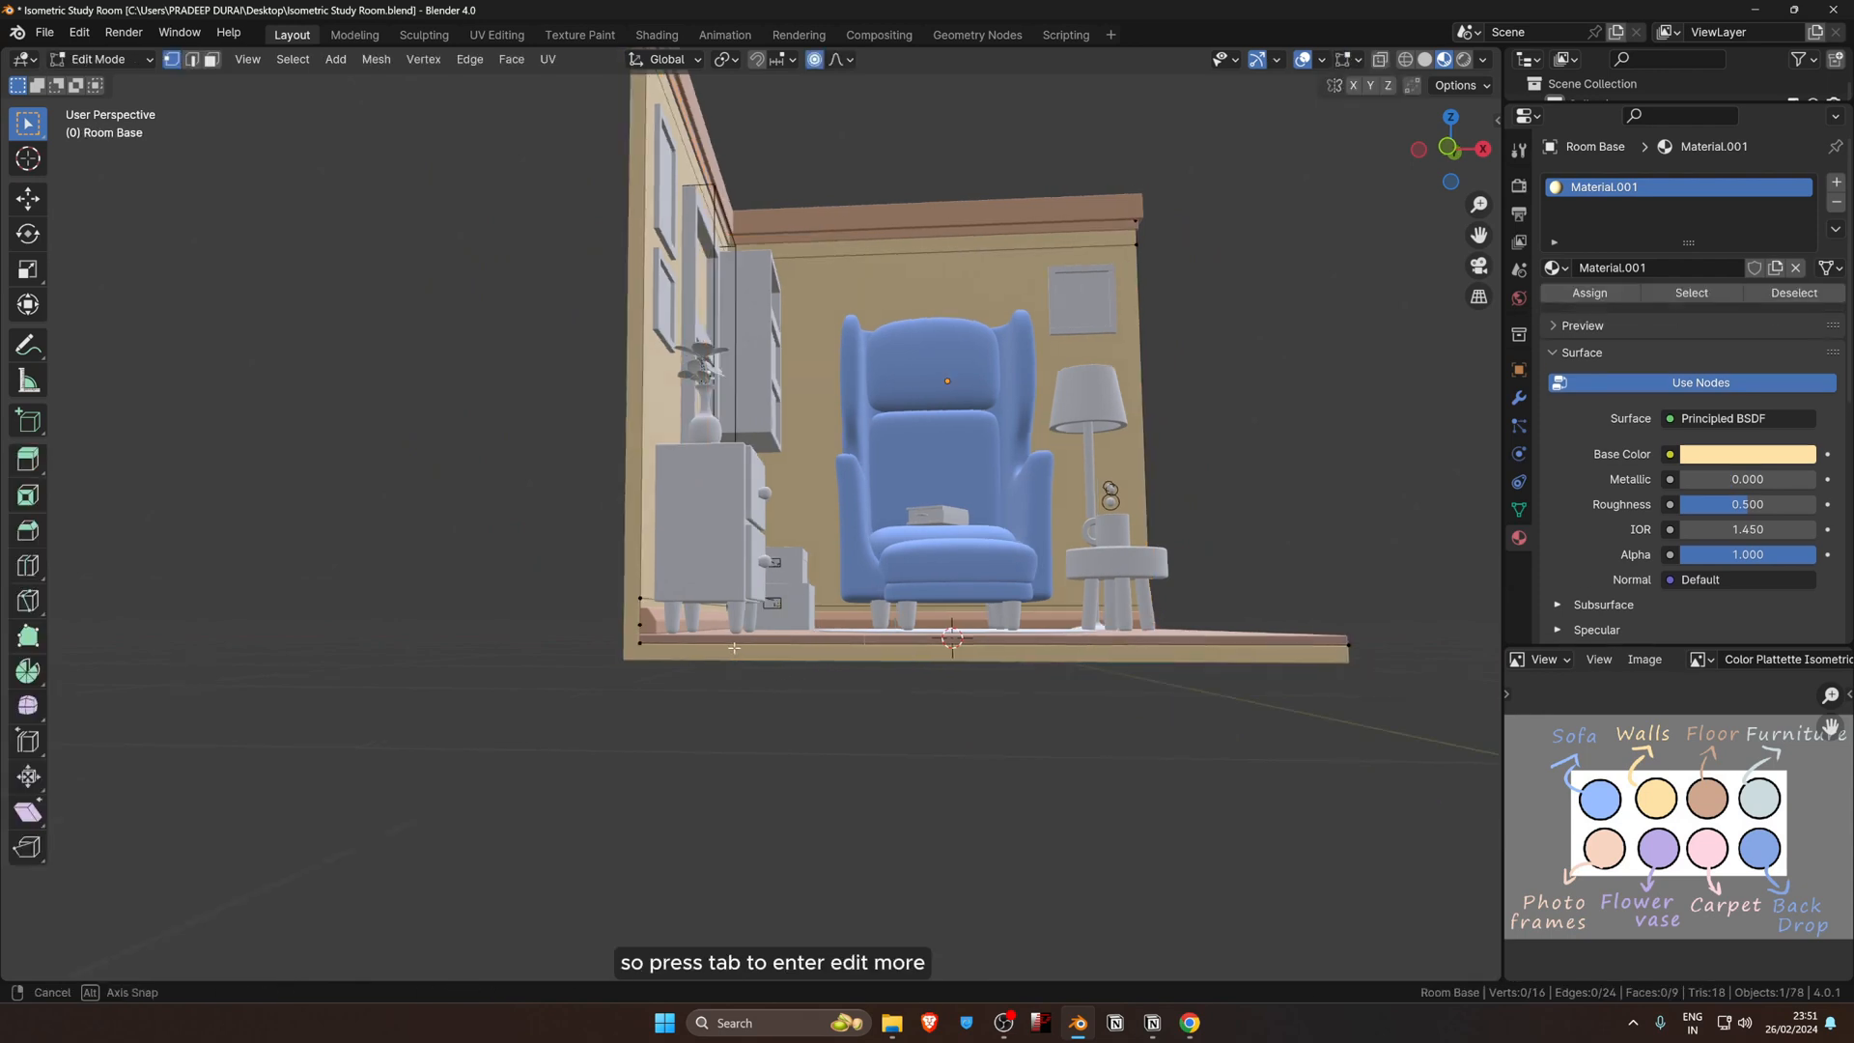
{"action": "key", "text": "KP_1"}
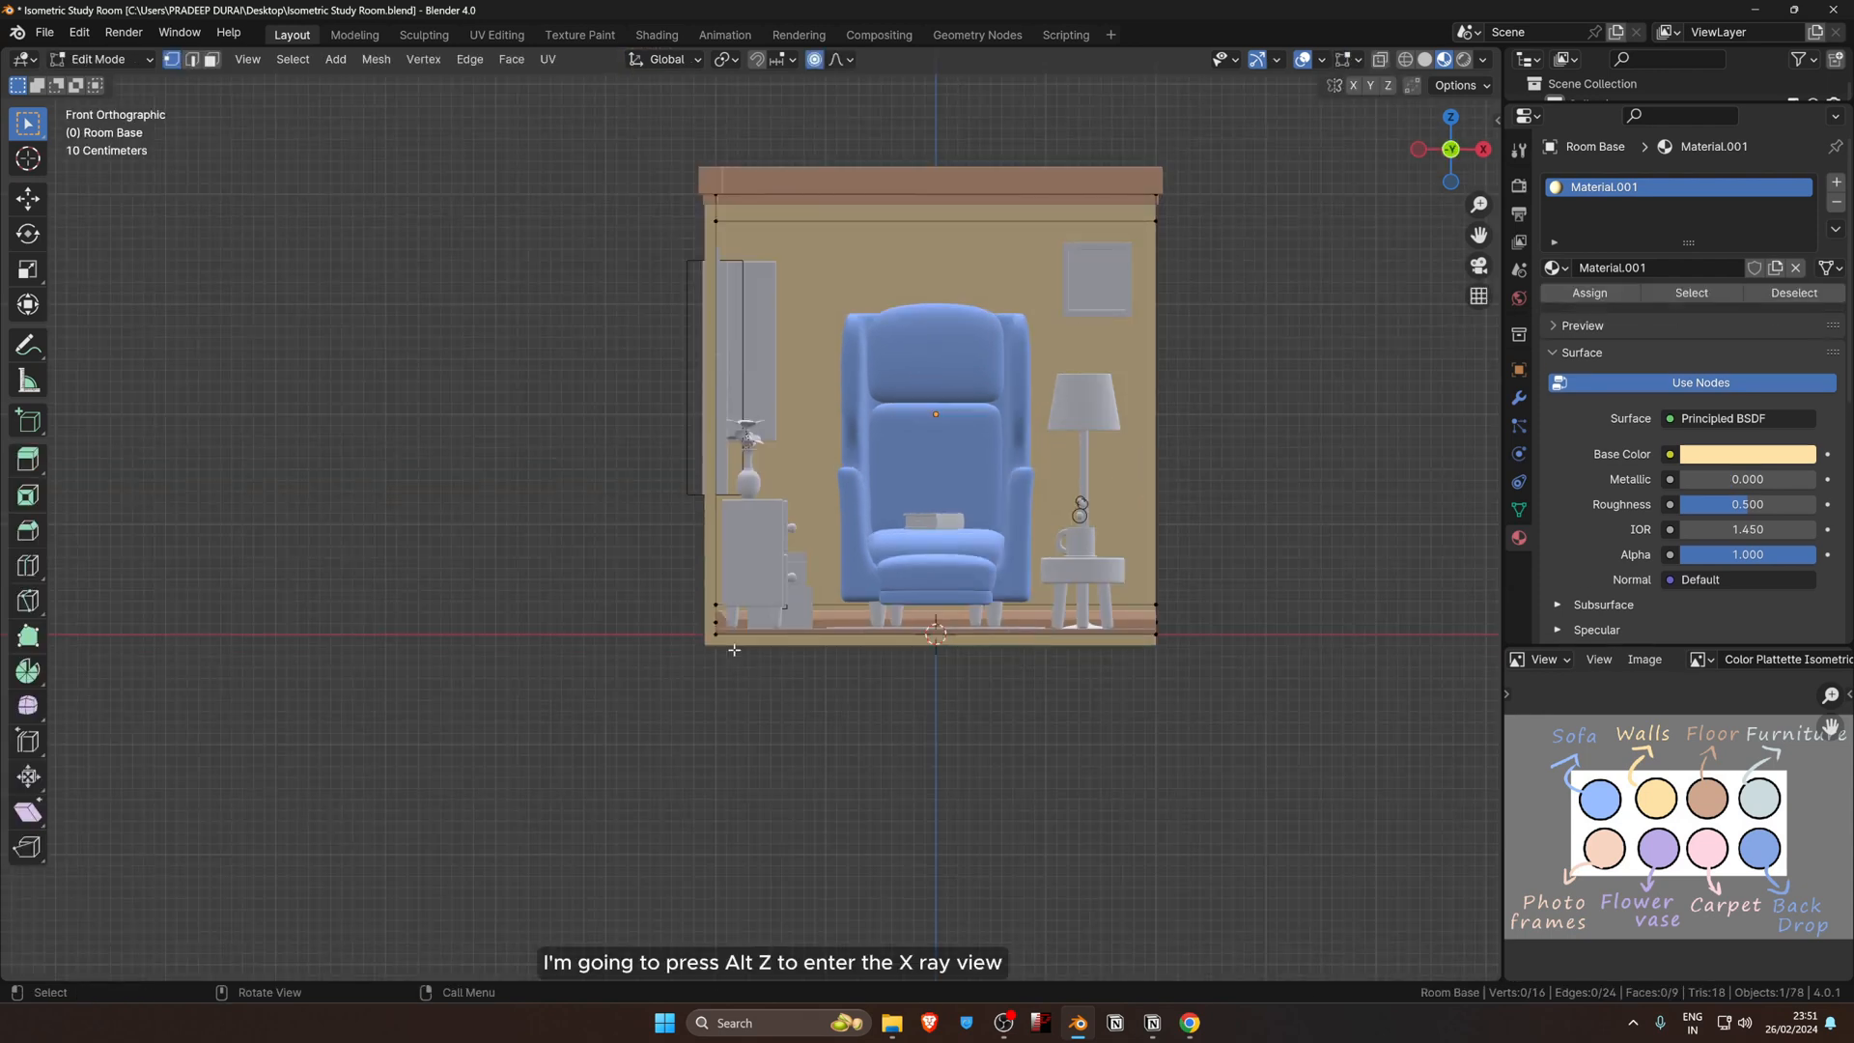
{"action": "key", "text": "alt+z"}
{"action": "scroll", "coordinate": [751, 664], "scroll_direction": "up", "scroll_amount": 1}
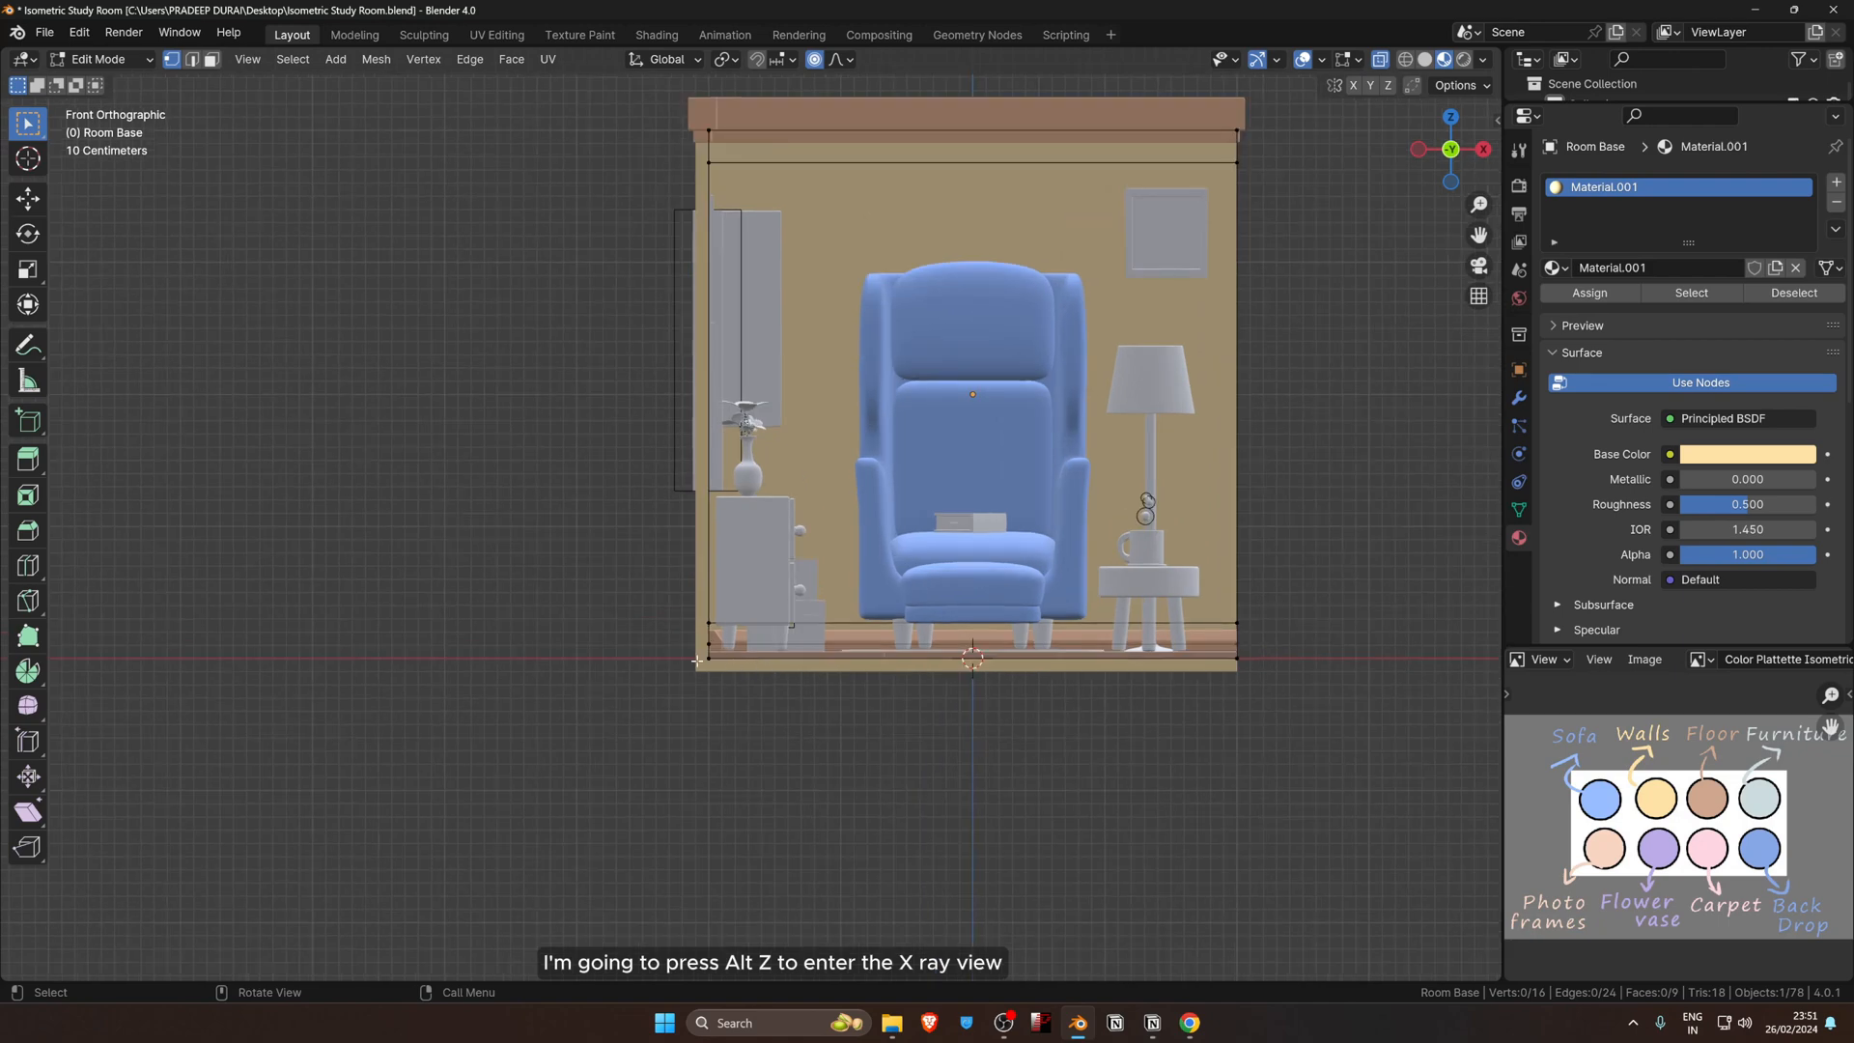
{"action": "left_click_drag", "start_coordinate": [633, 647], "coordinate": [1380, 777]}
{"action": "middle_click_drag", "start_coordinate": [1357, 766], "coordinate": [1115, 760]}
{"action": "key", "text": "p"}
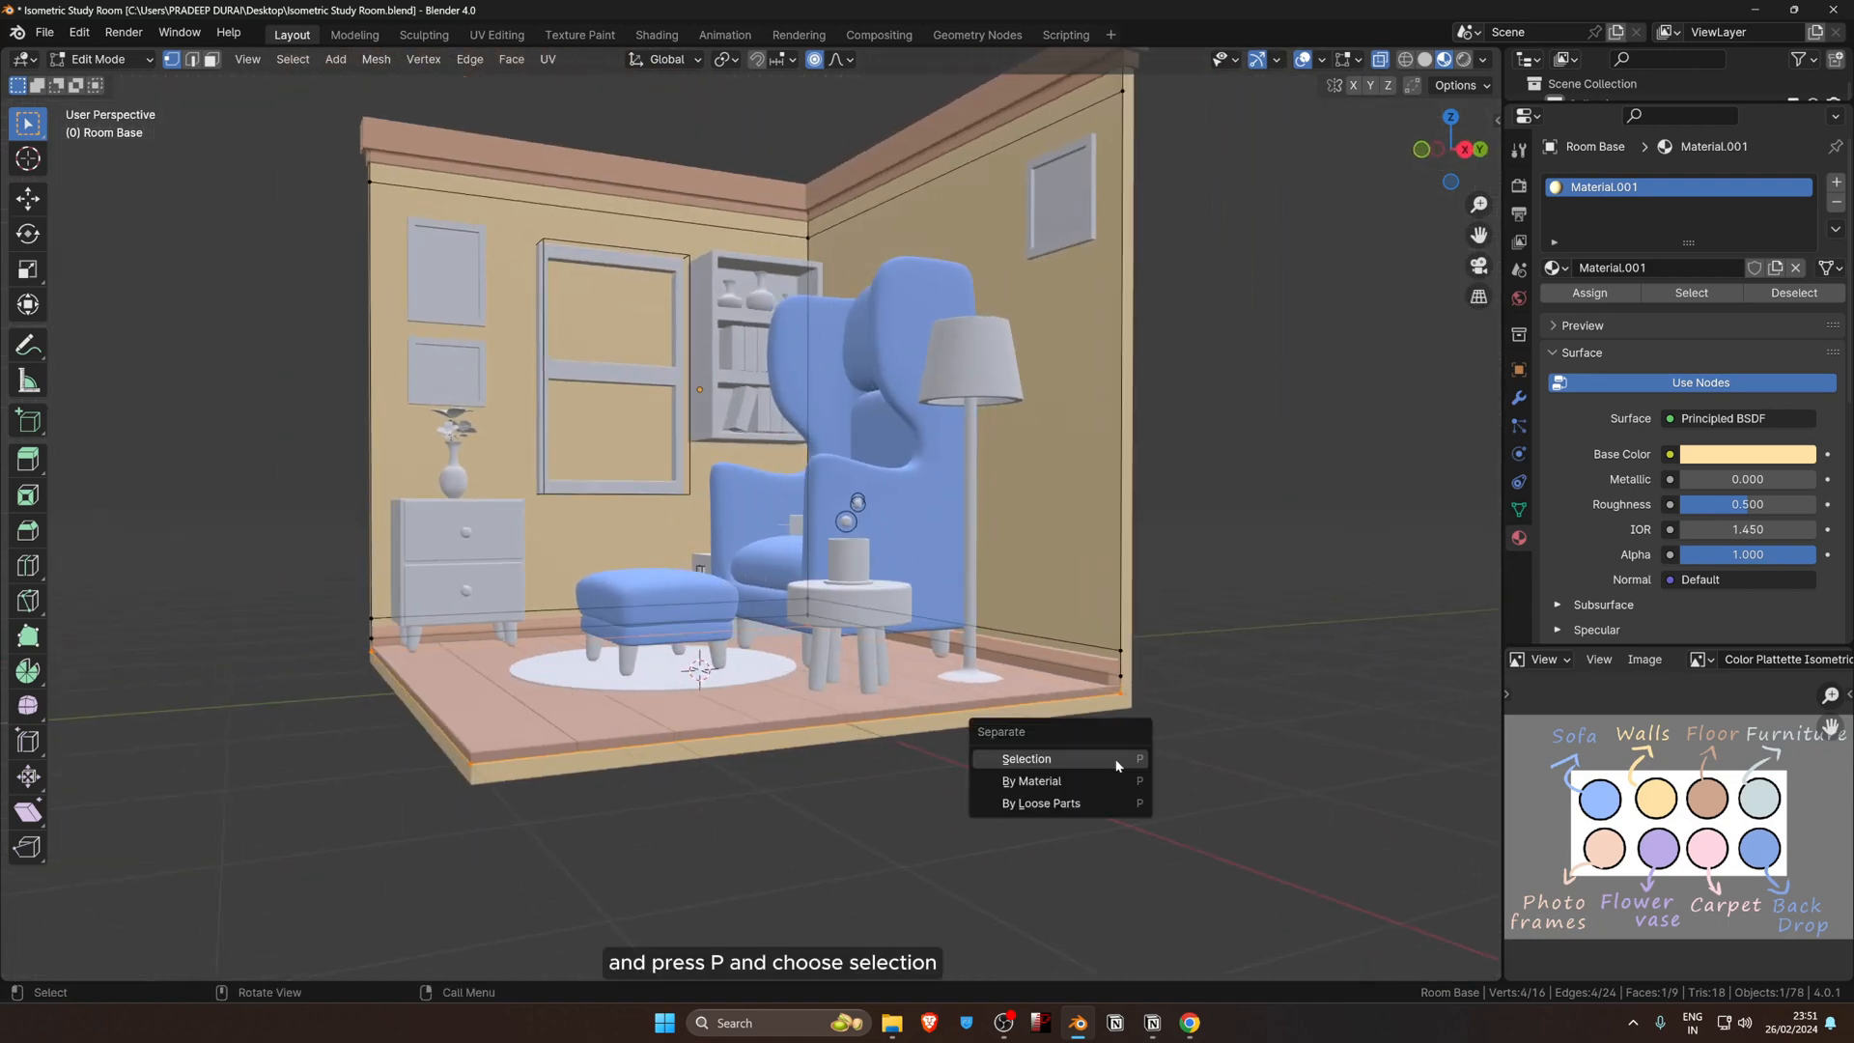
{"action": "left_click", "coordinate": [1117, 762]}
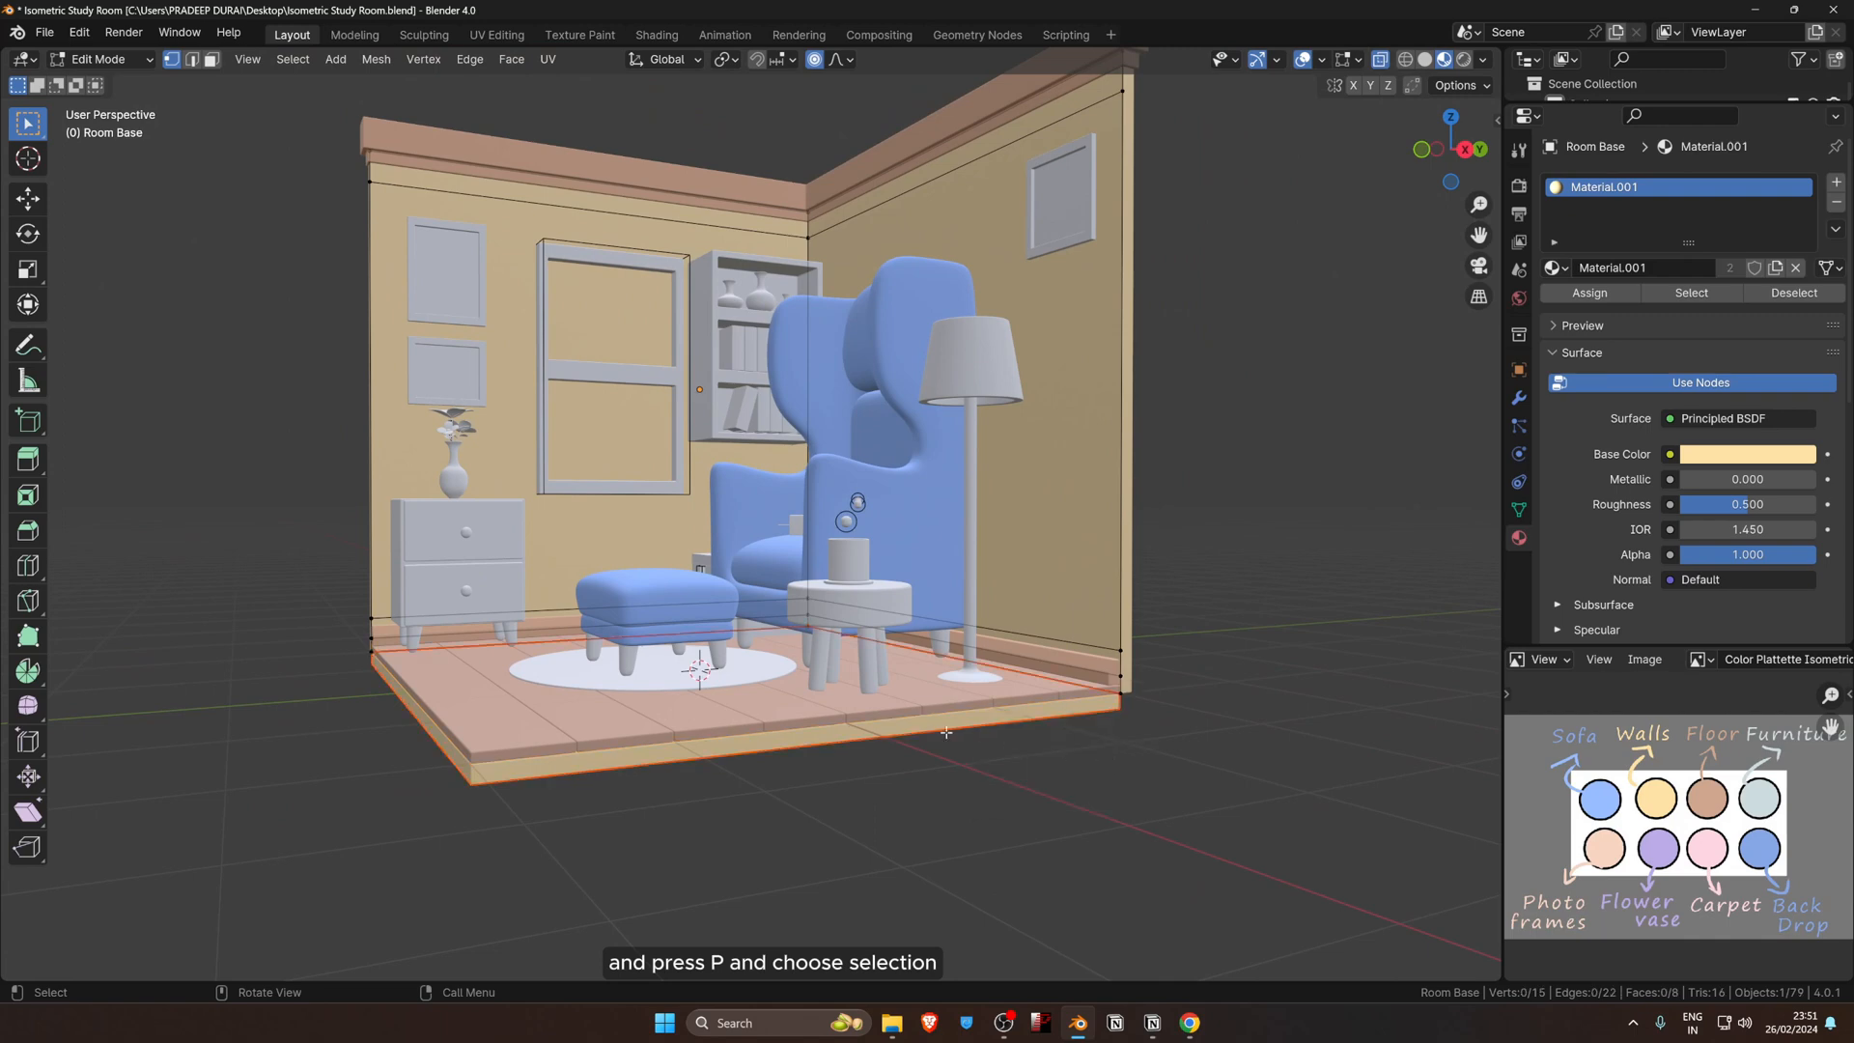
{"action": "key", "text": "Tab"}
{"action": "middle_click_drag", "start_coordinate": [948, 732], "coordinate": [1089, 714]}
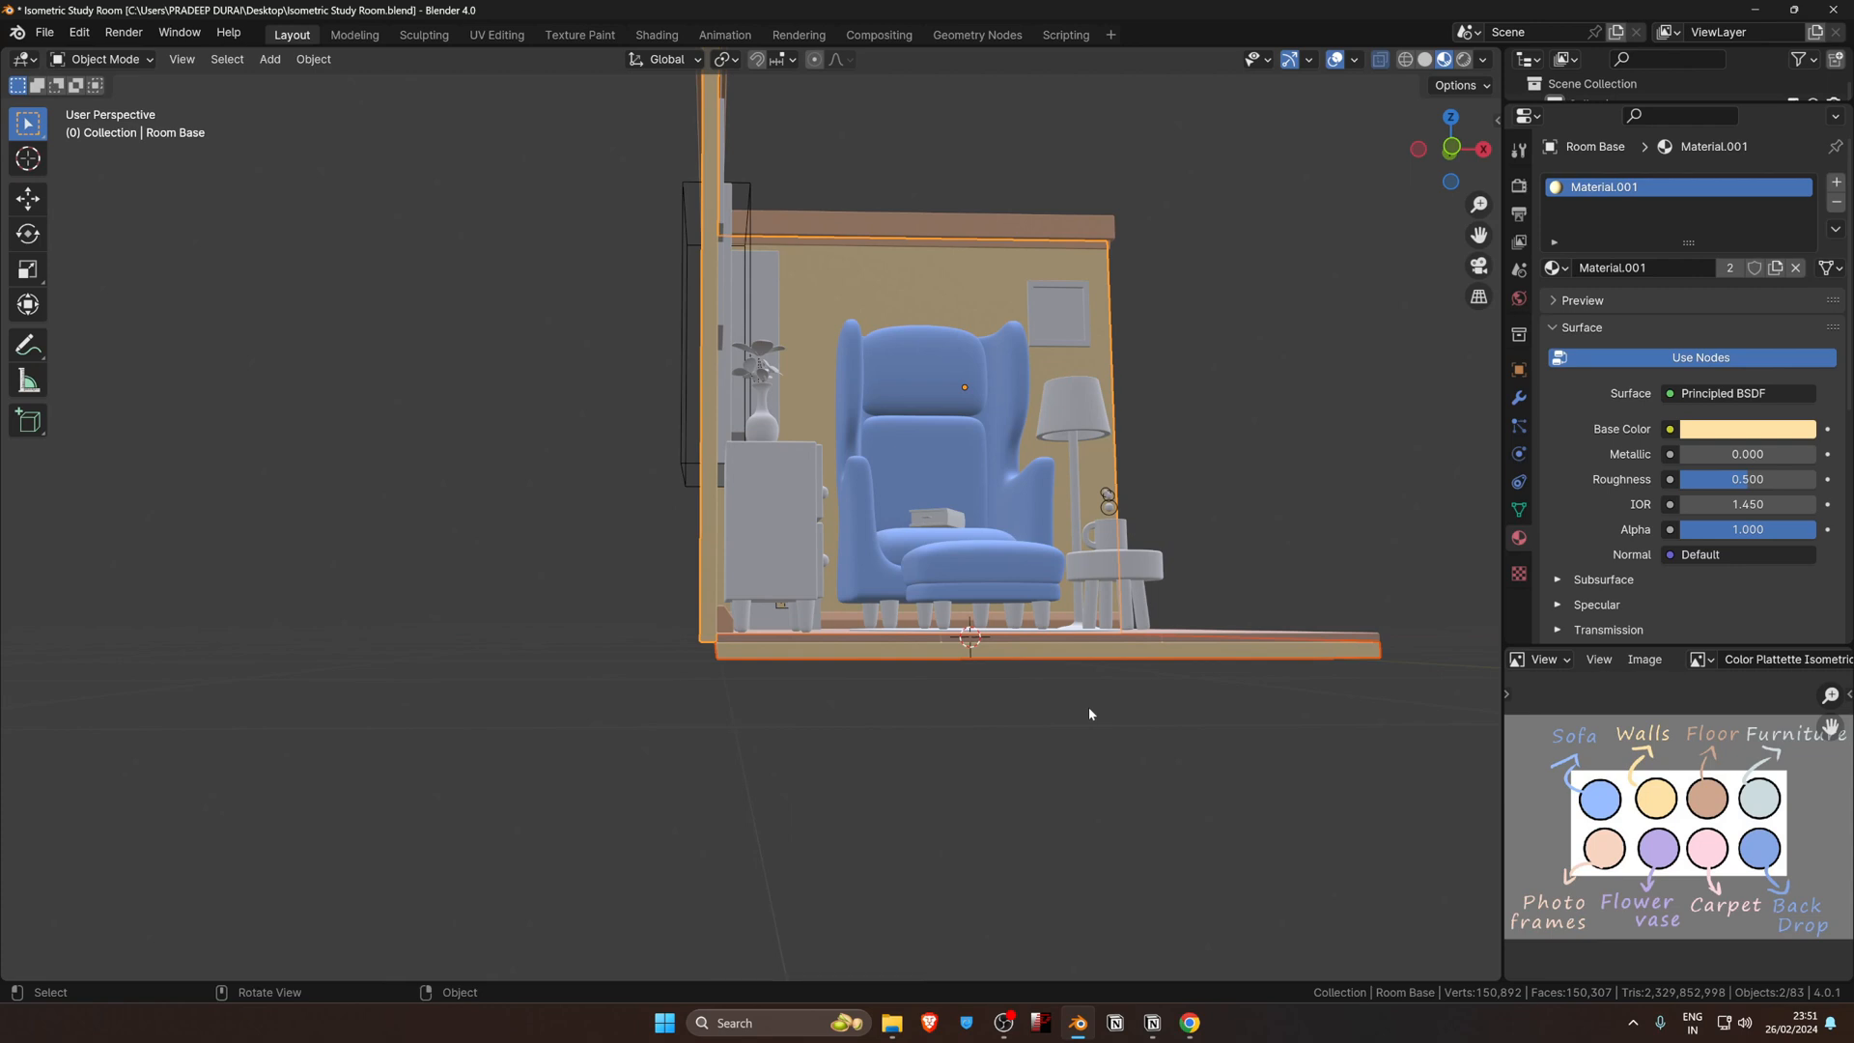
{"action": "key", "text": "Delete"}
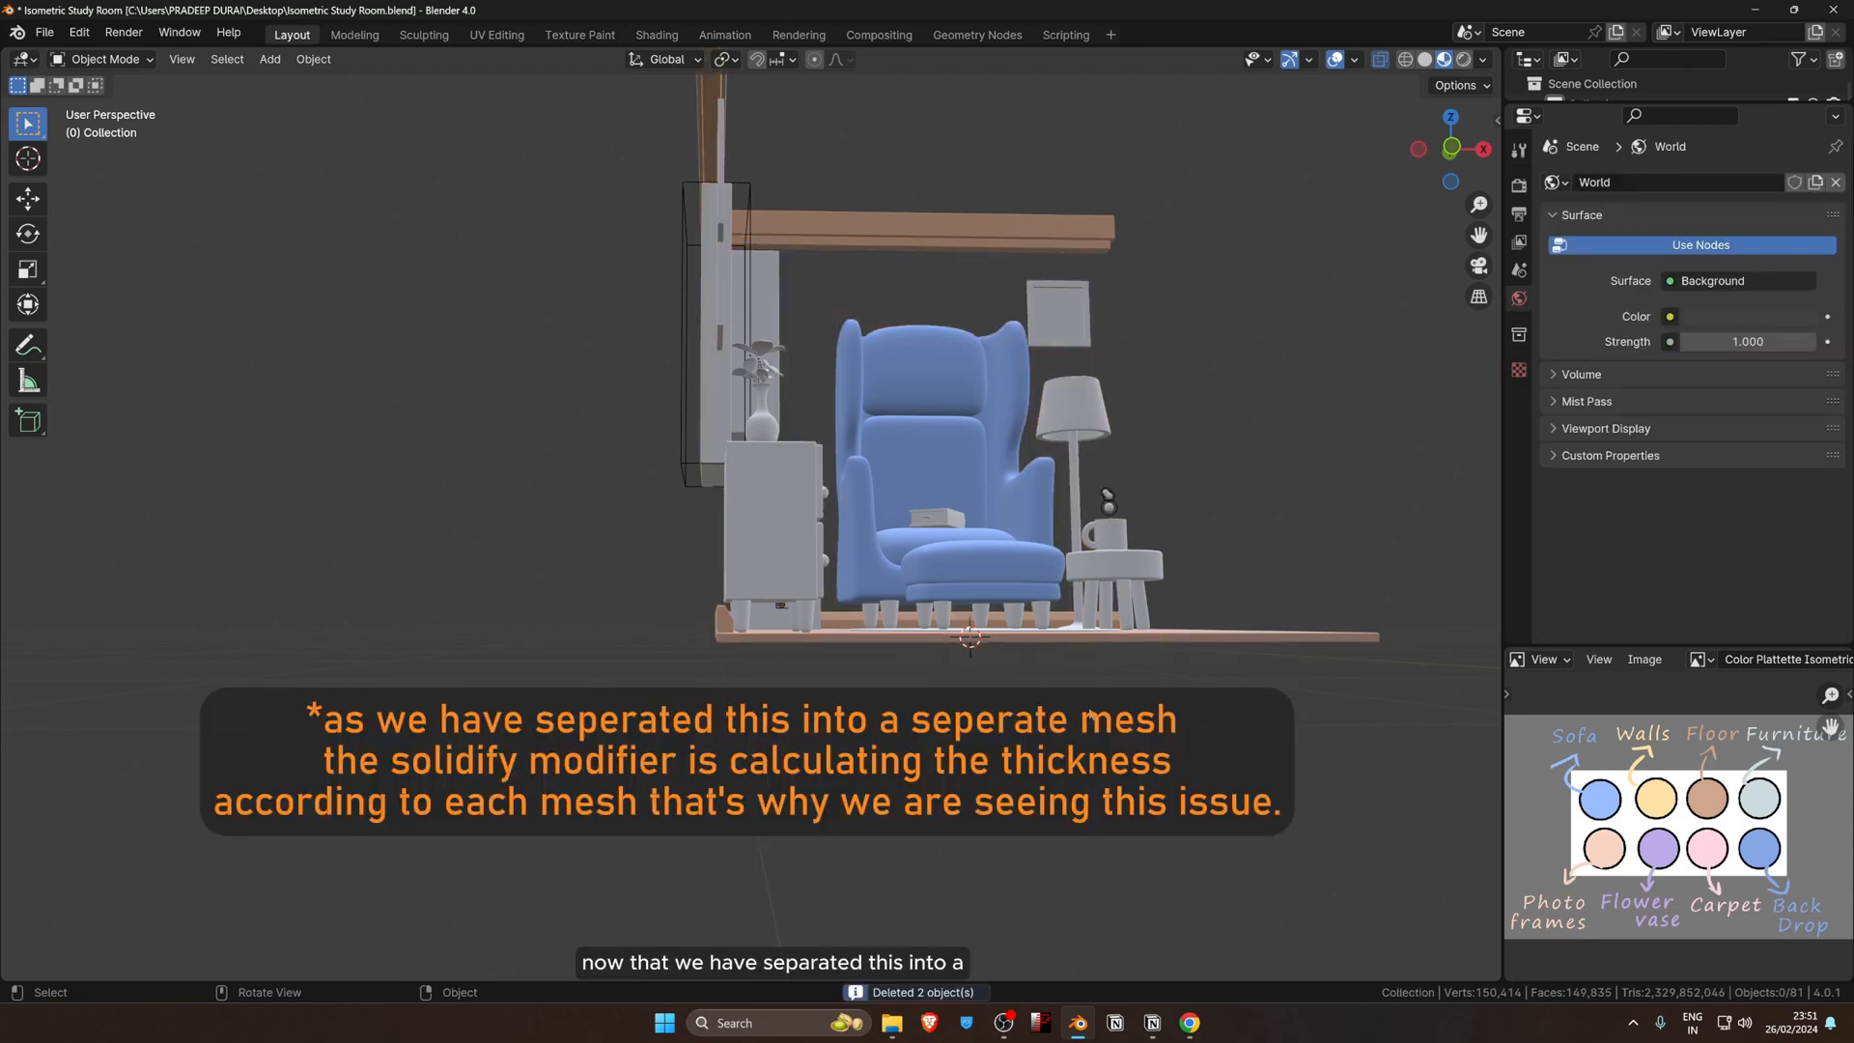
{"action": "key", "text": "ctrl+z"}
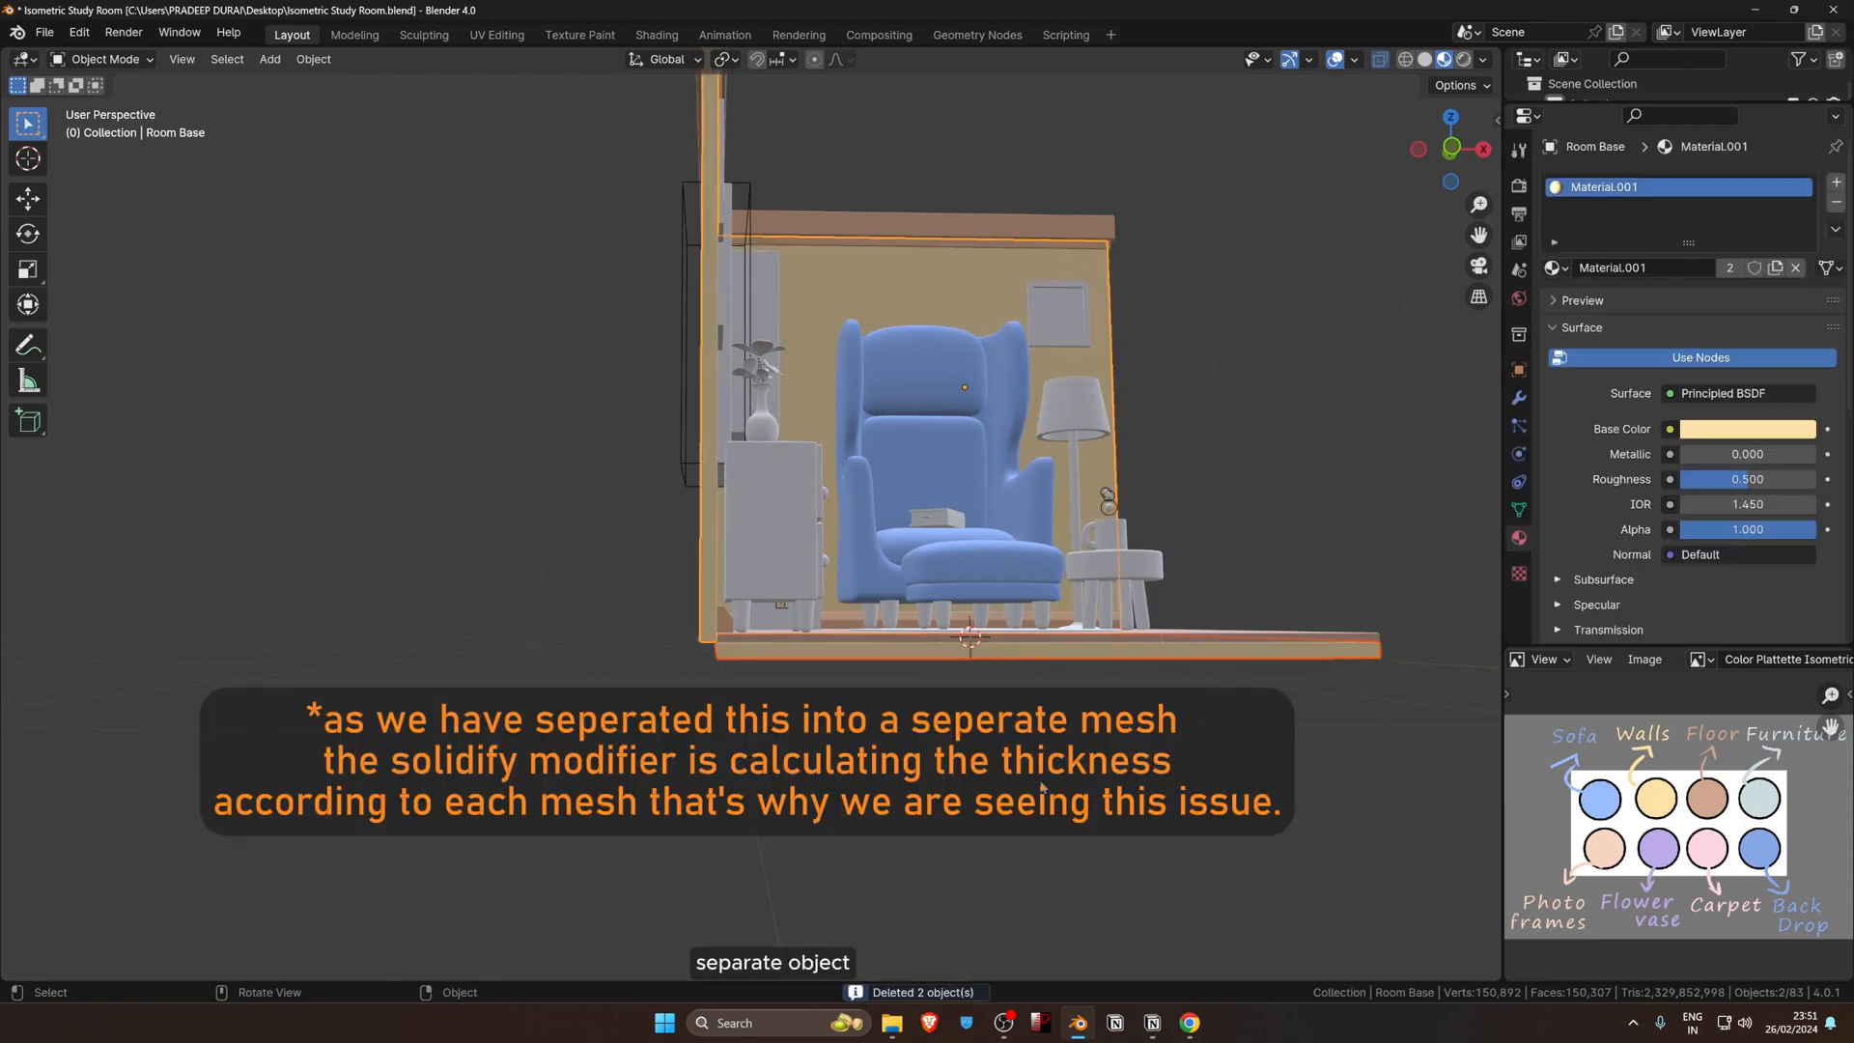
Step: Select the separated floor slab and move its two window-wall vertices -0.1 m along X to align with the wall's outer face
{"action": "left_click", "coordinate": [737, 653]}
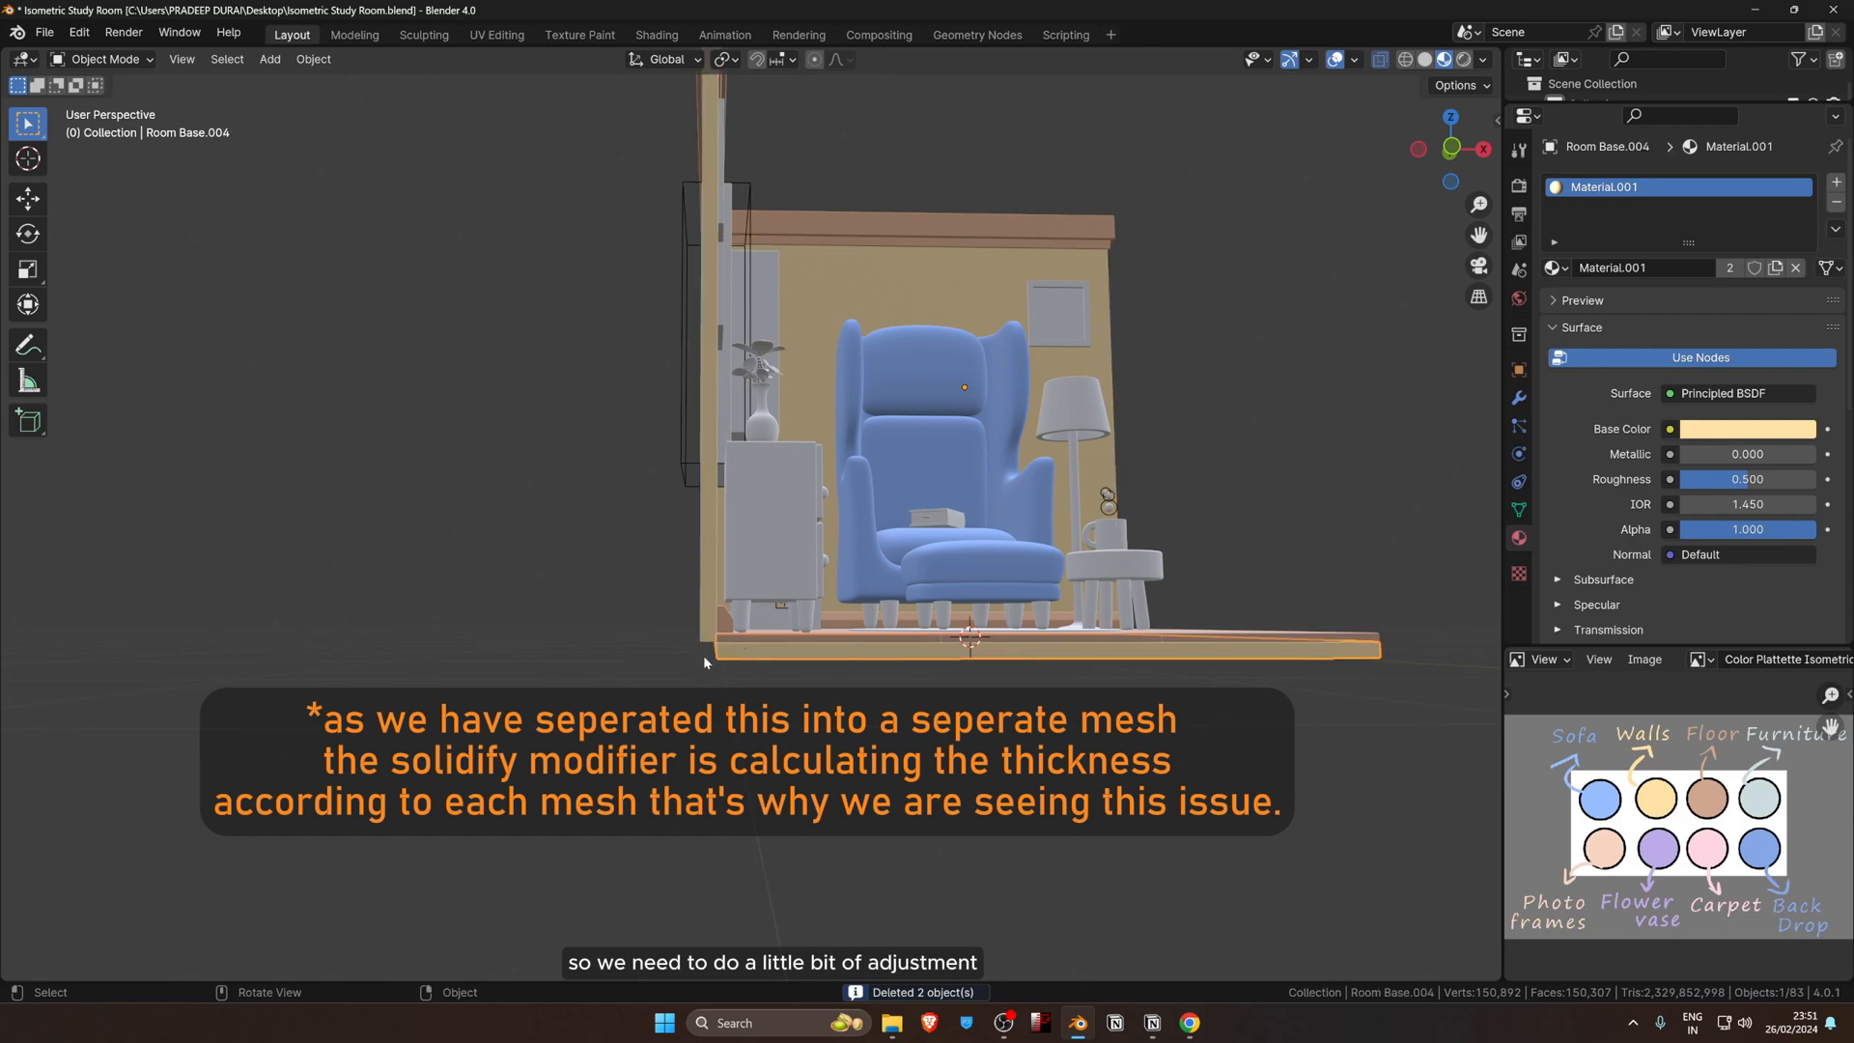
{"action": "key", "text": "Tab"}
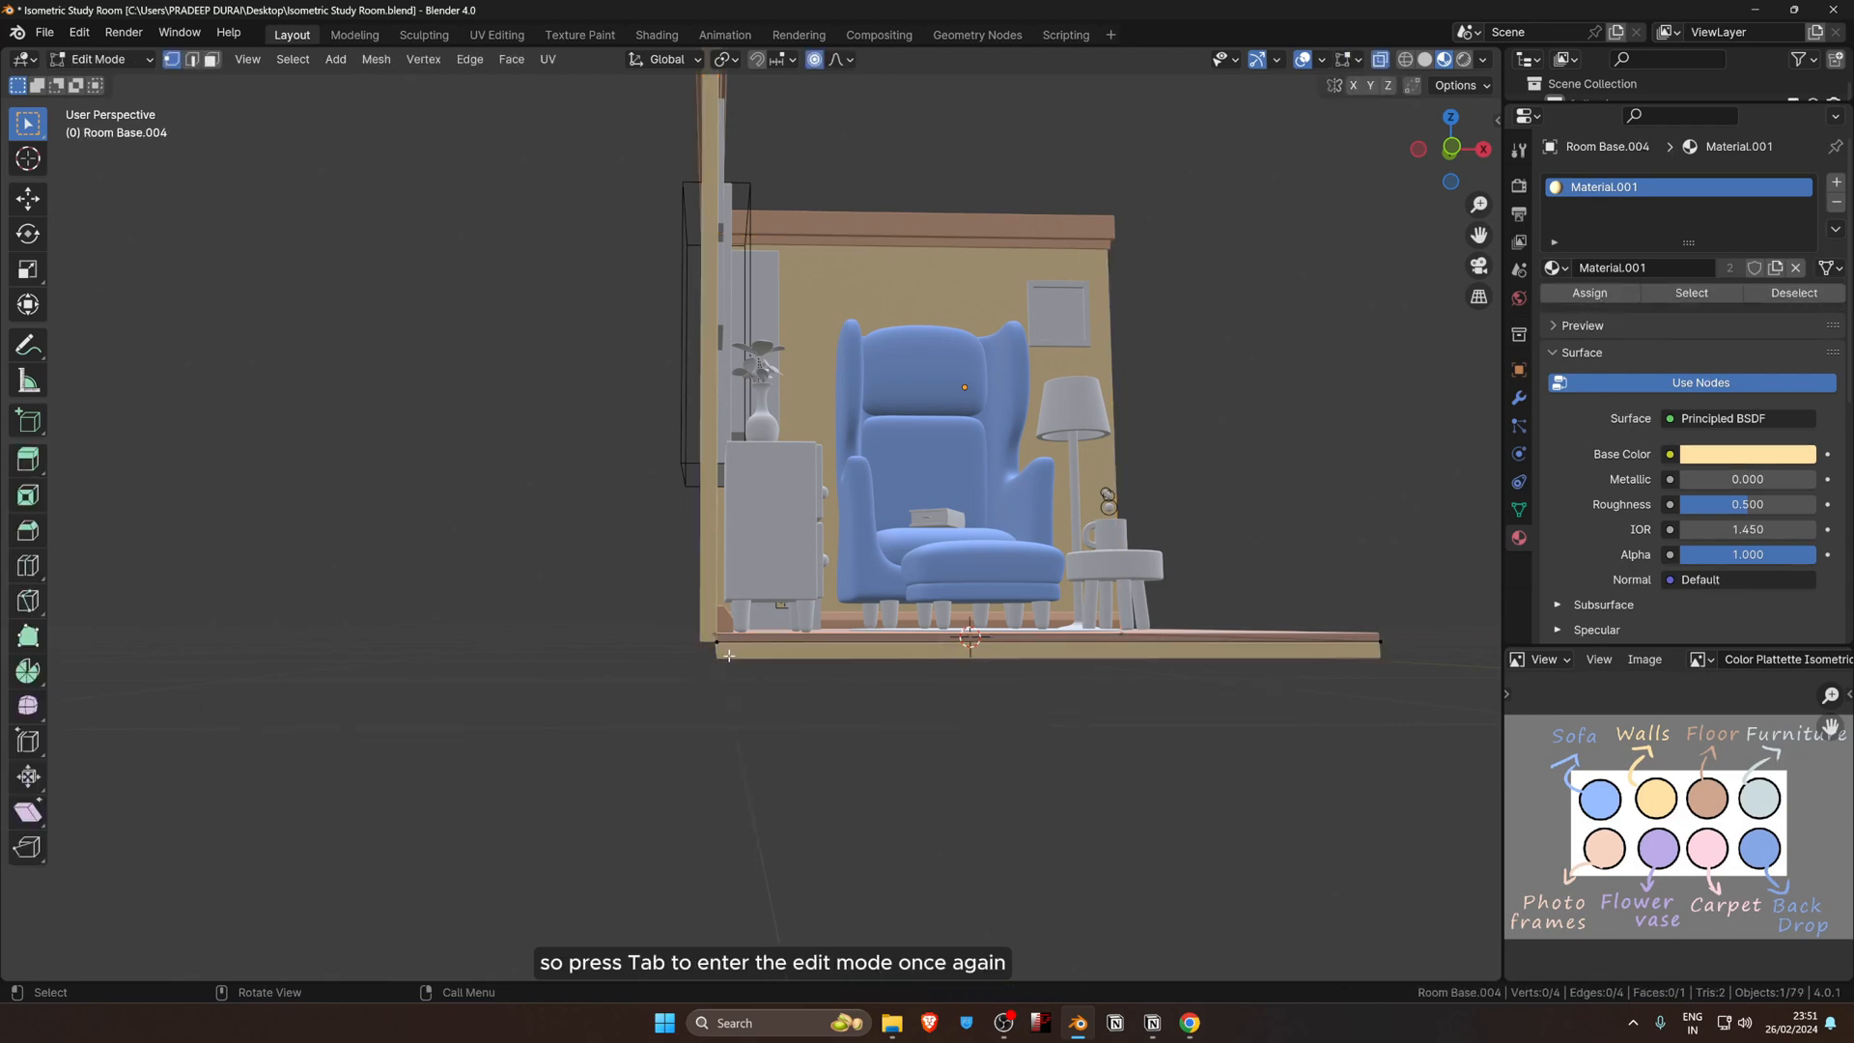
{"action": "key", "text": "KP_7"}
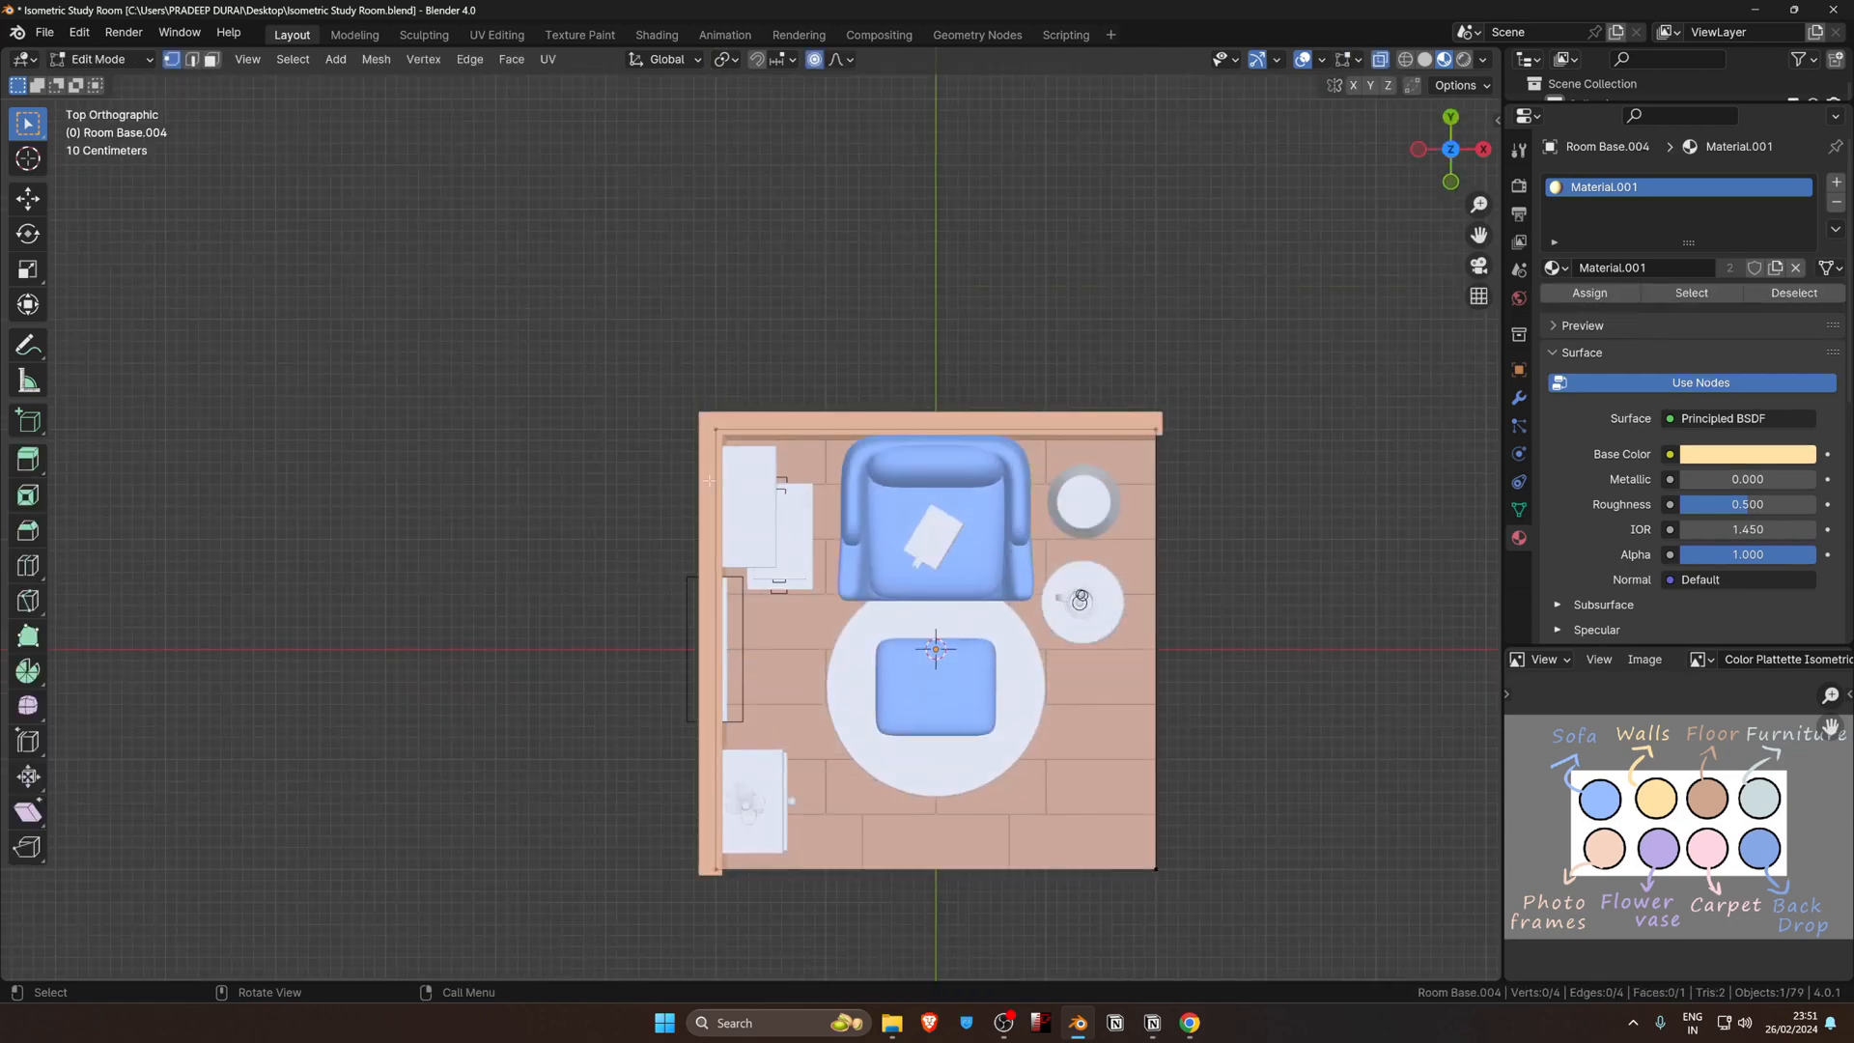
{"action": "left_click_drag", "start_coordinate": [622, 359], "coordinate": [784, 944]}
{"action": "middle_click_drag", "start_coordinate": [805, 854], "coordinate": [841, 560], "text": "shift"}
{"action": "key", "text": "KP_1"}
{"action": "scroll", "coordinate": [870, 728], "scroll_direction": "up", "scroll_amount": 8}
{"action": "scroll", "coordinate": [890, 525], "scroll_direction": "up", "scroll_amount": 1}
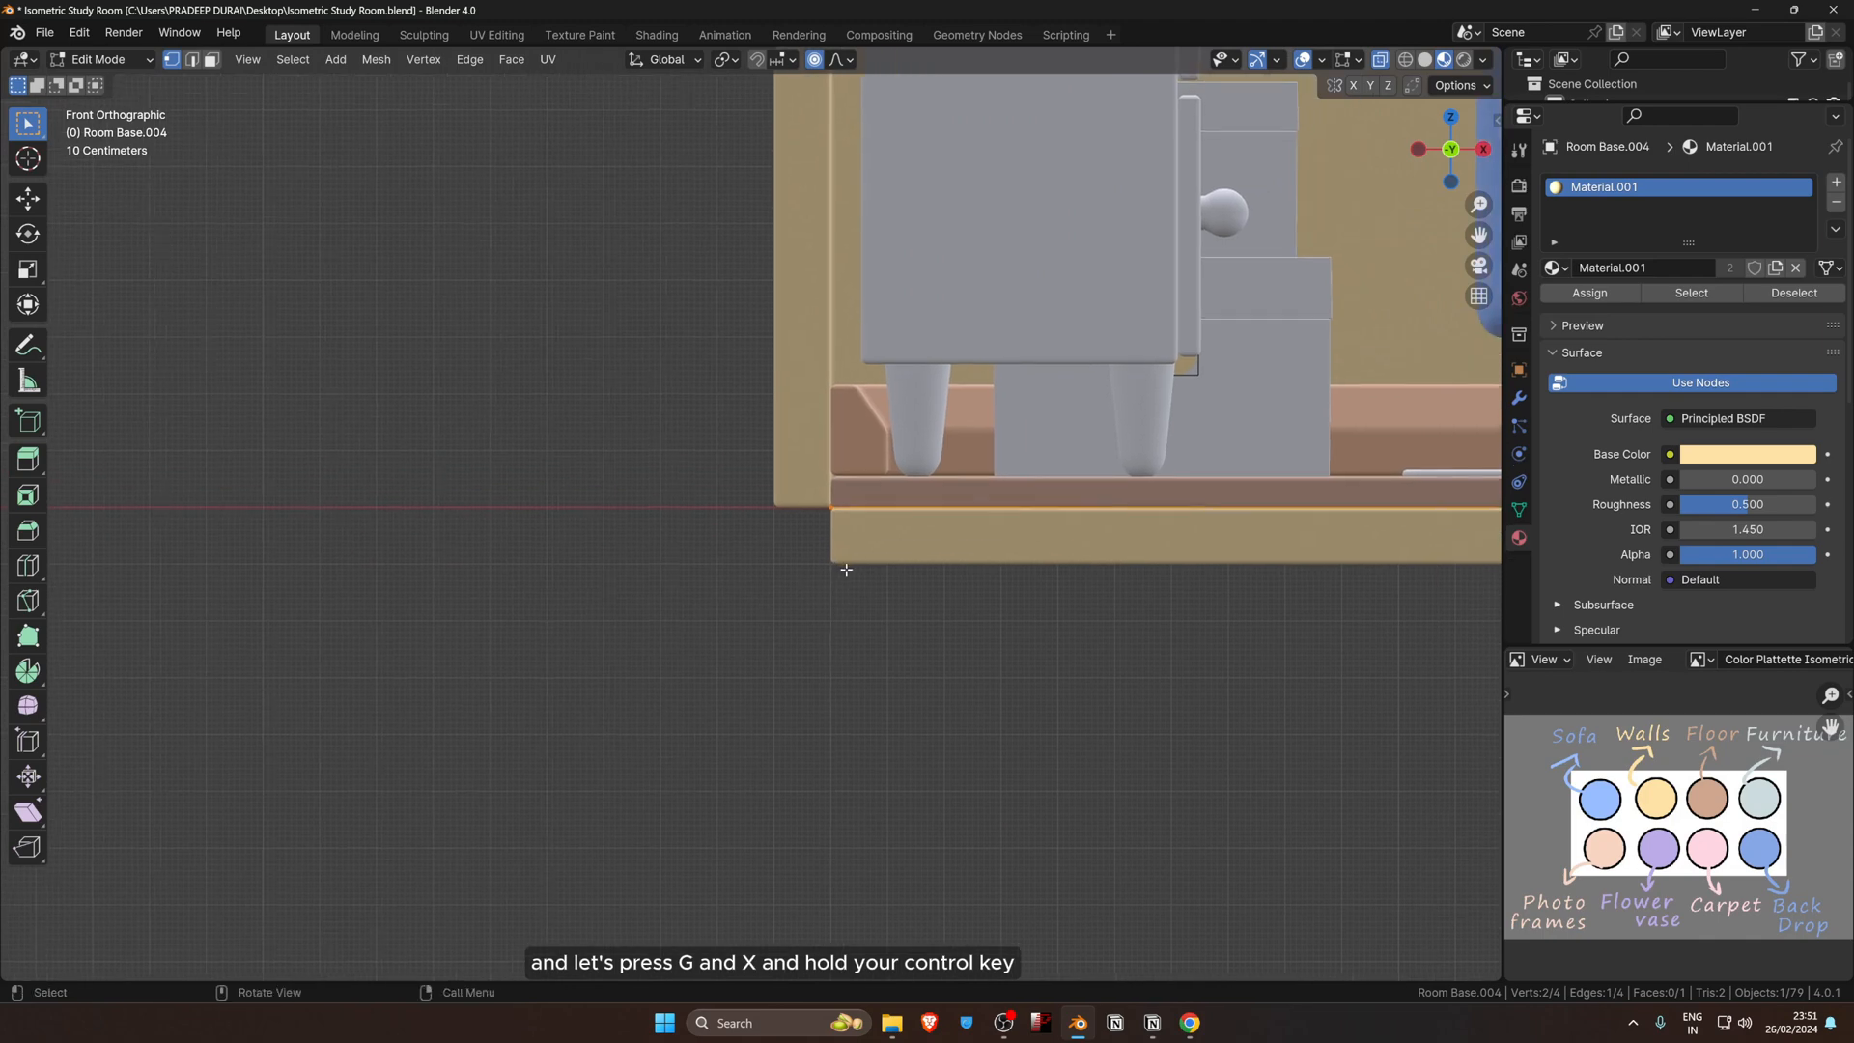
{"action": "key", "text": "g"}
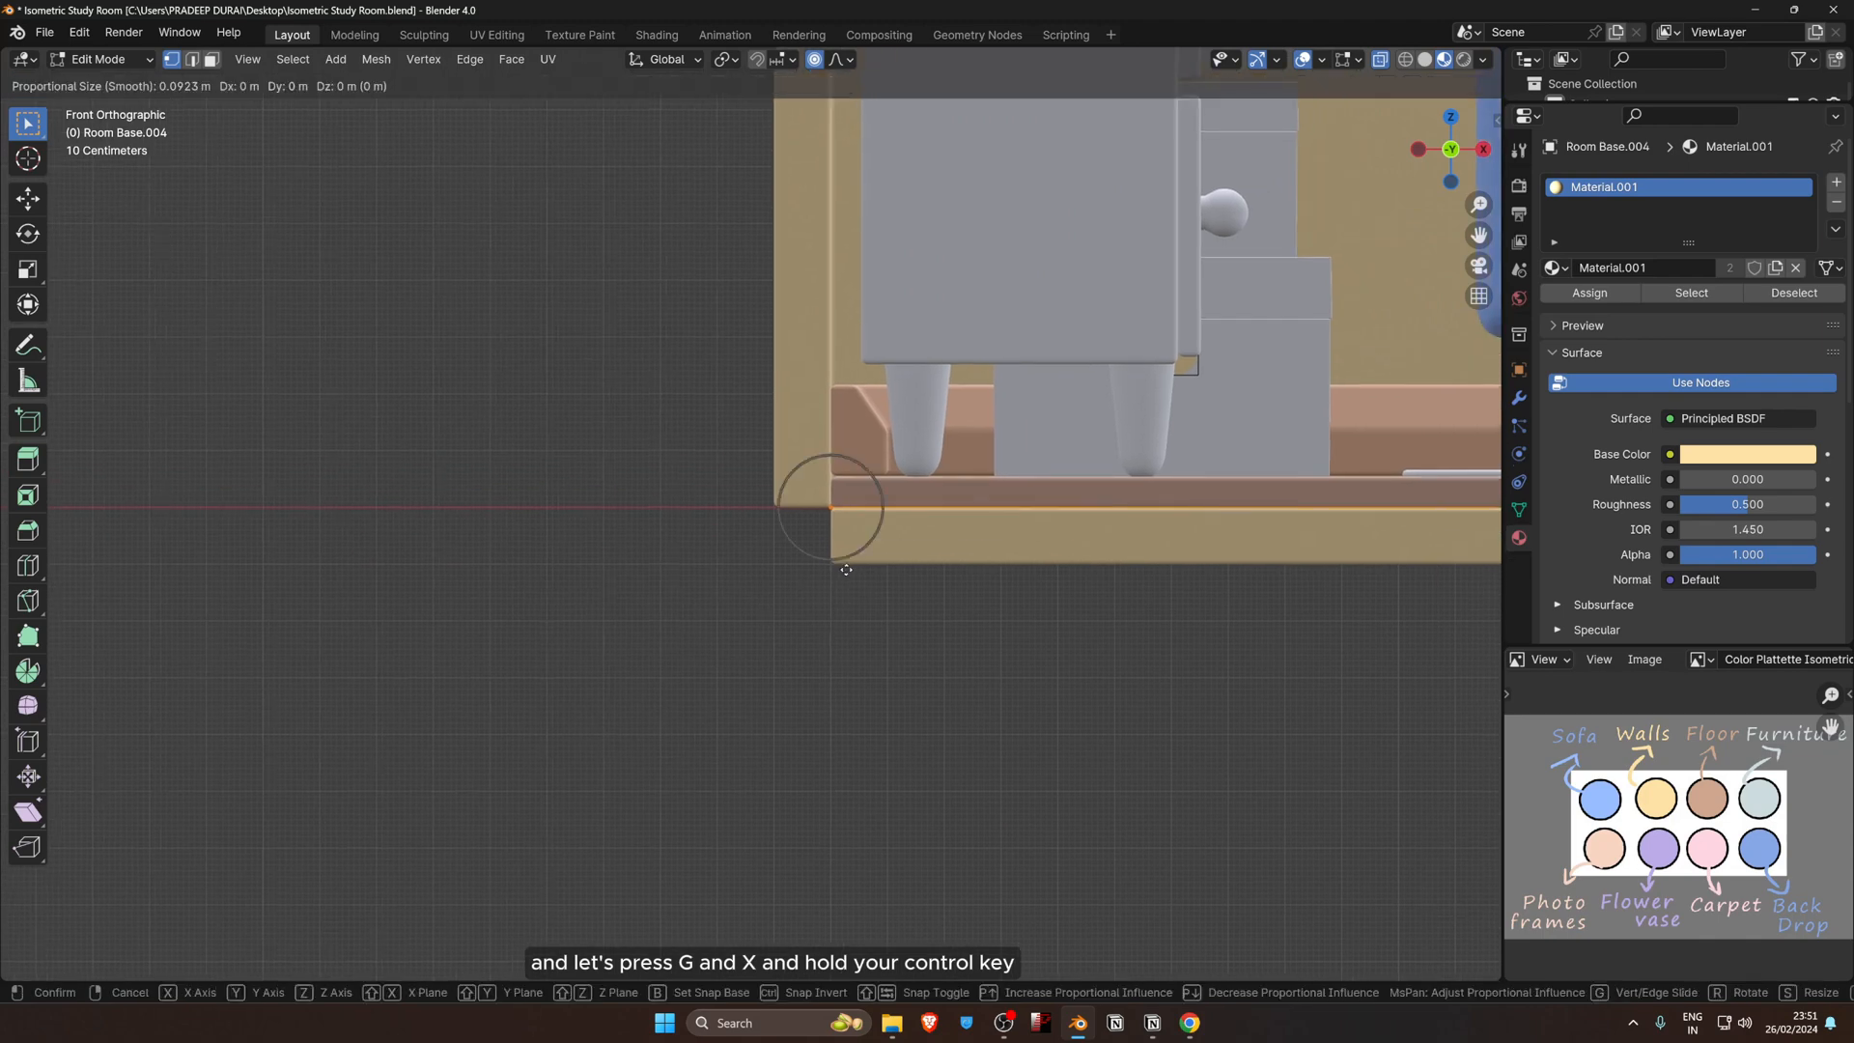
{"action": "key", "text": "x"}
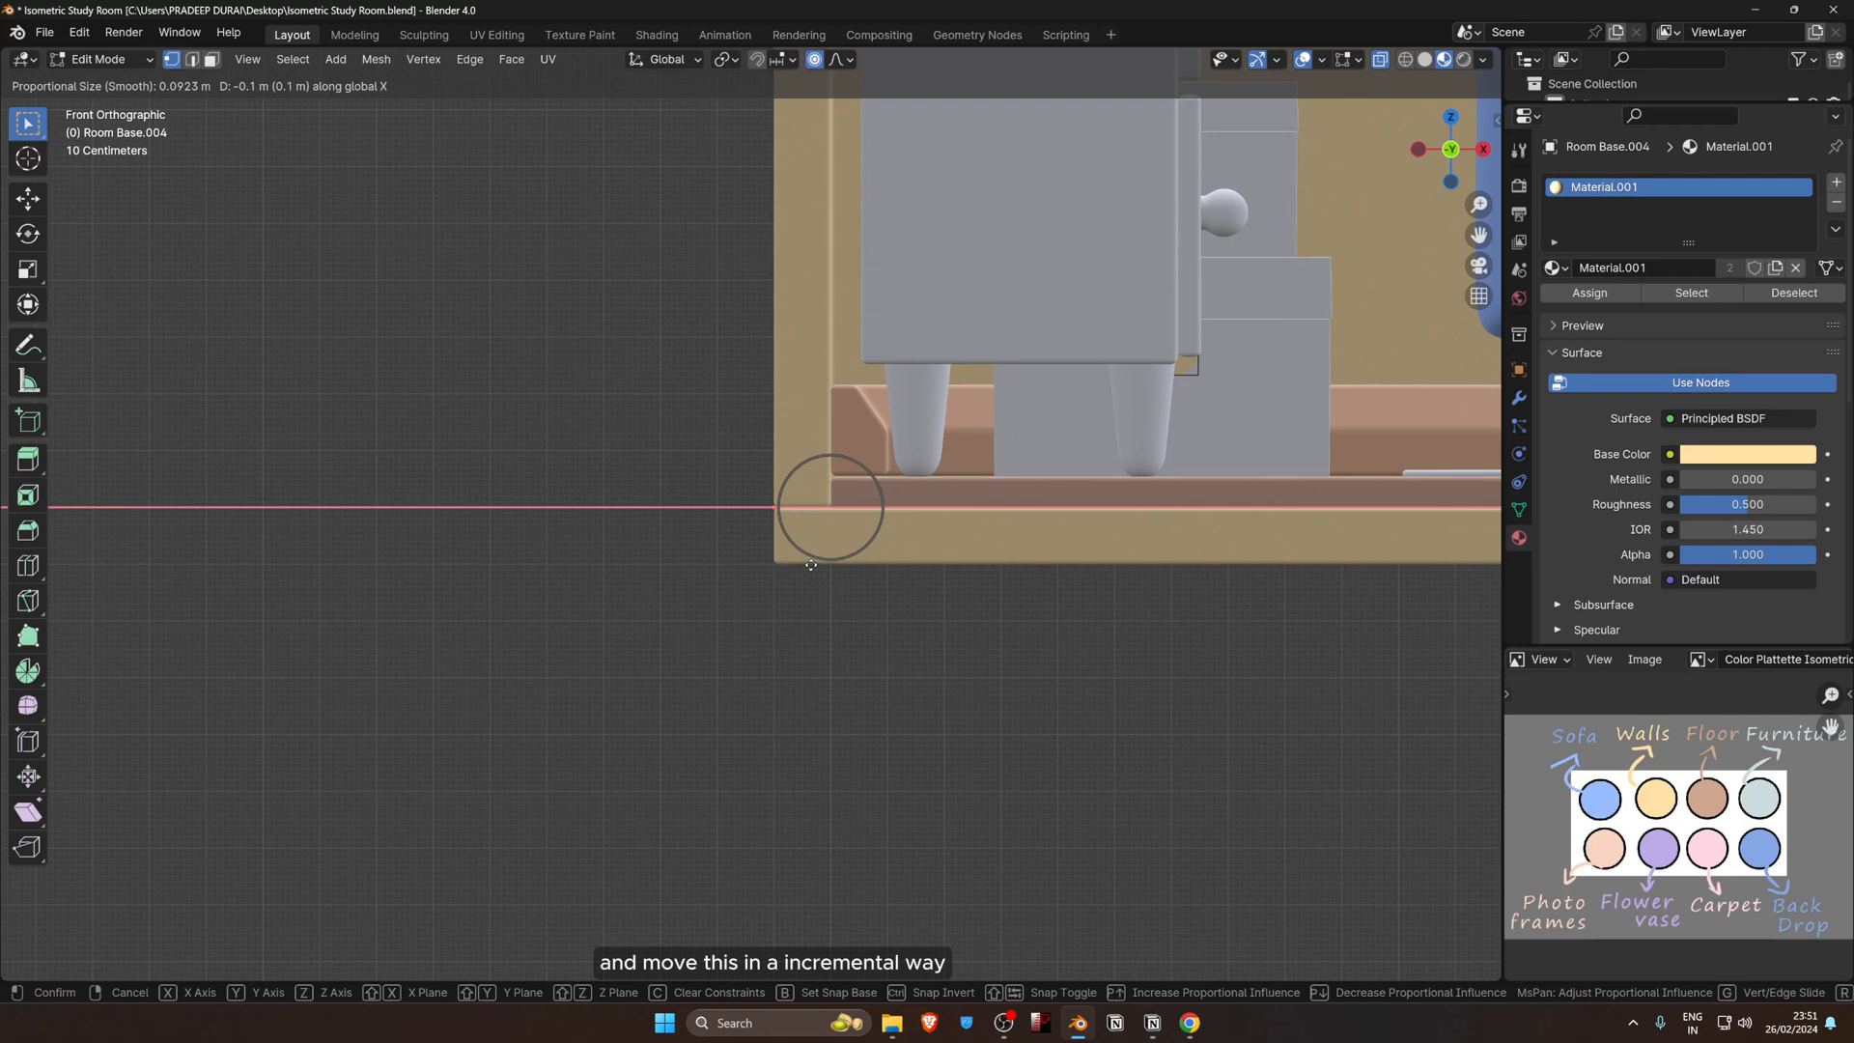
{"action": "left_click", "coordinate": [812, 565]}
{"action": "scroll", "coordinate": [783, 506], "scroll_direction": "down", "scroll_amount": 5}
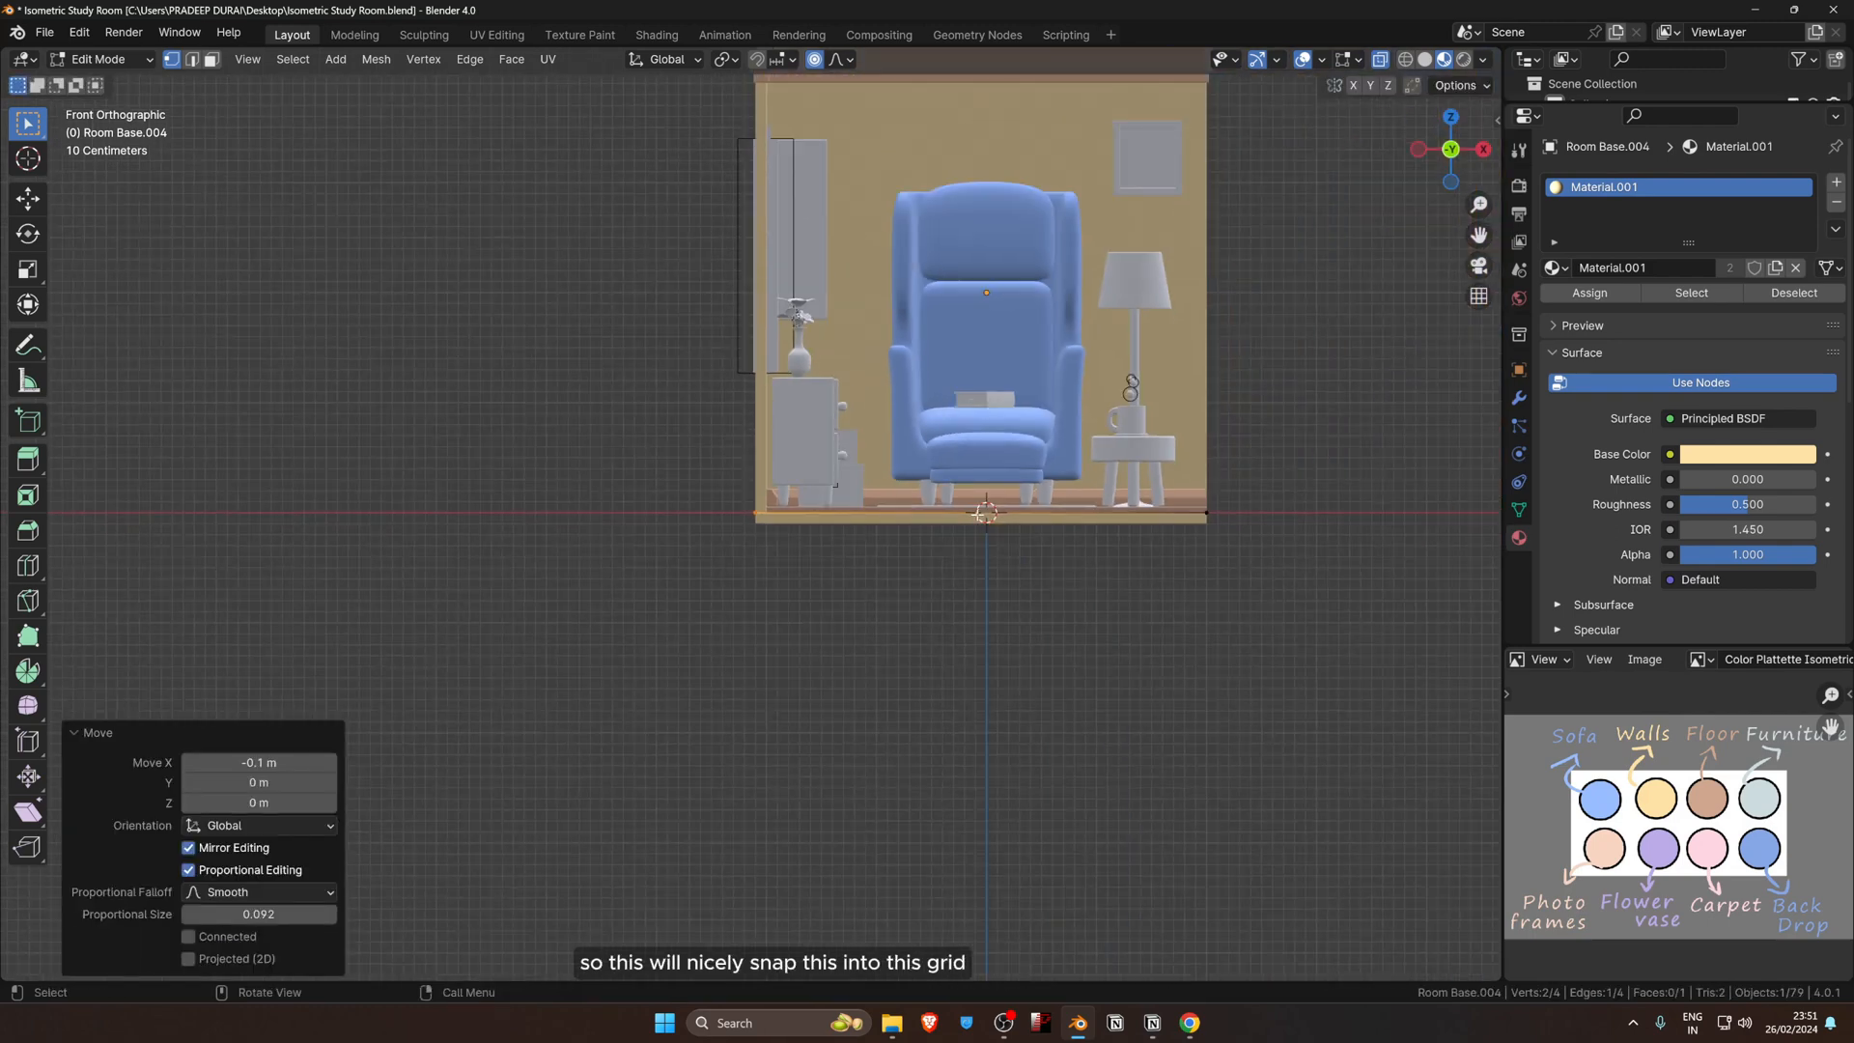
Step: Move the slab's two vertices on the armchair's back-wall side 0.1 m along Y and return to Object Mode
{"action": "key", "text": "KP_3"}
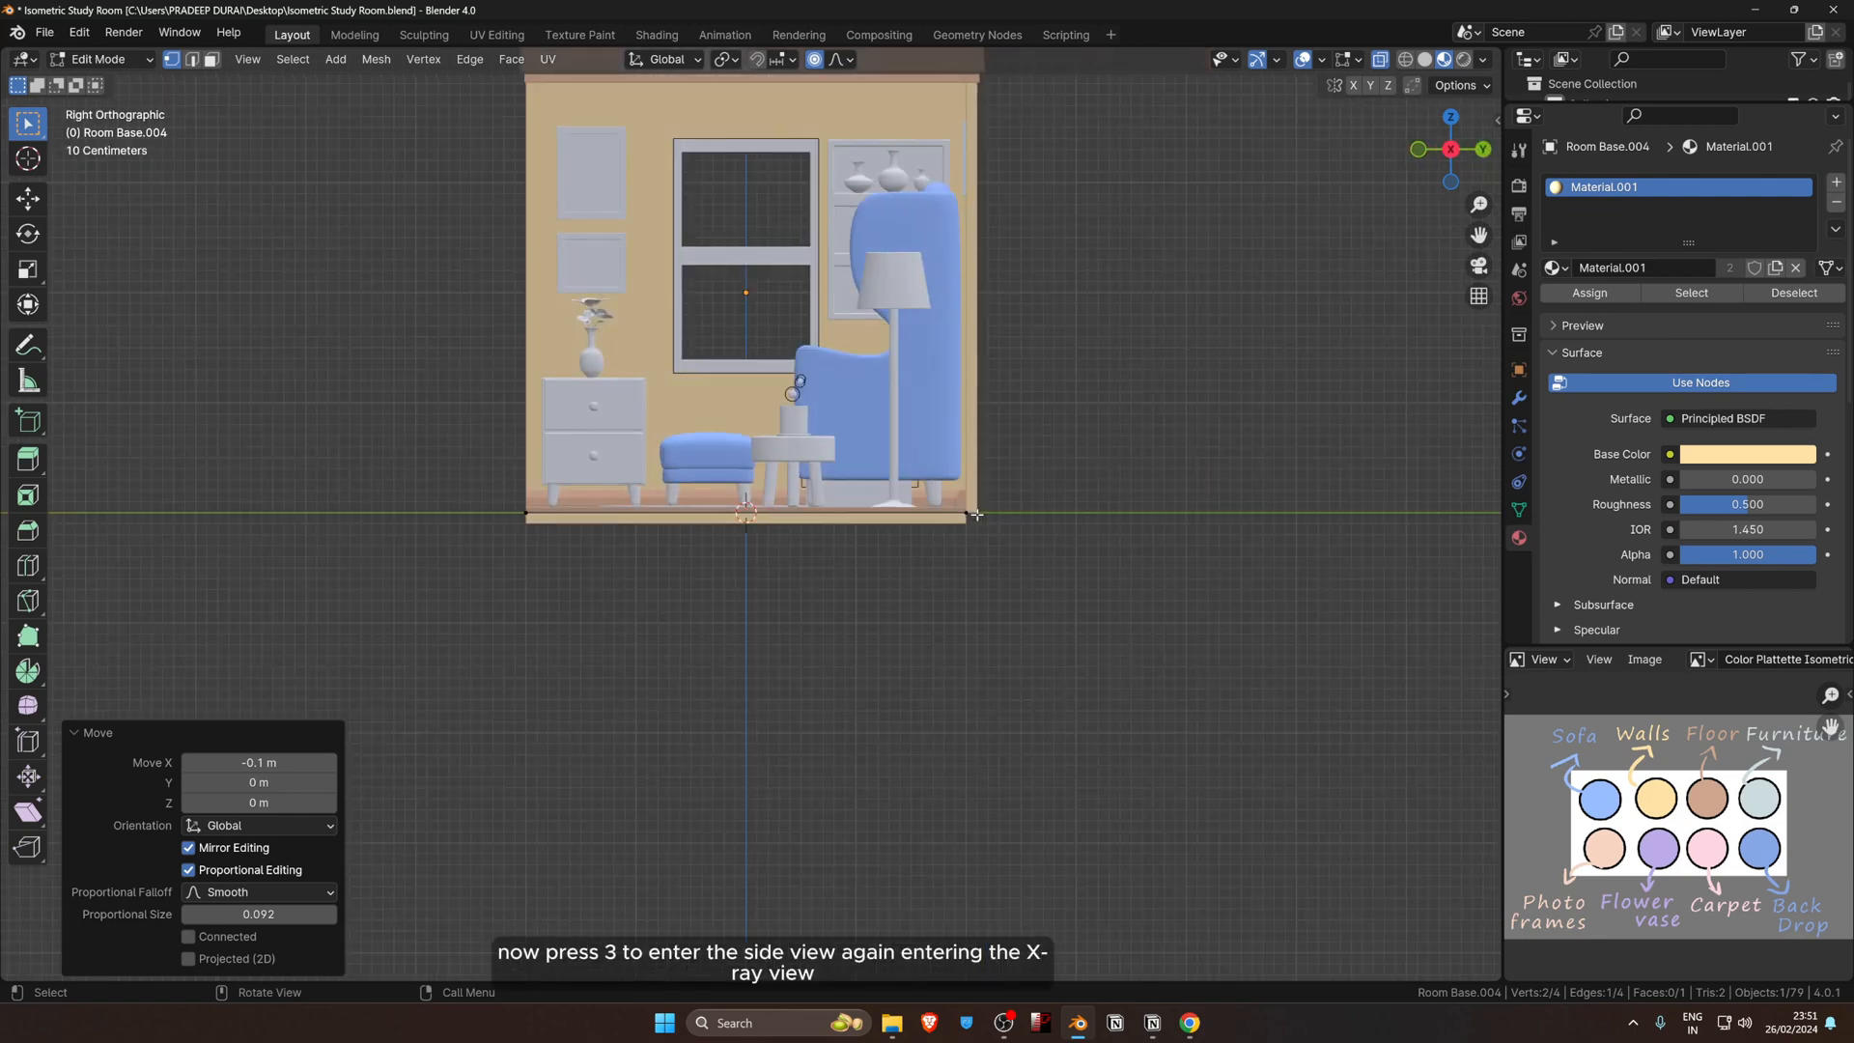
{"action": "scroll", "coordinate": [976, 515], "scroll_direction": "up", "scroll_amount": 3}
{"action": "middle_click_drag", "start_coordinate": [1077, 538], "coordinate": [947, 541], "text": "shift"}
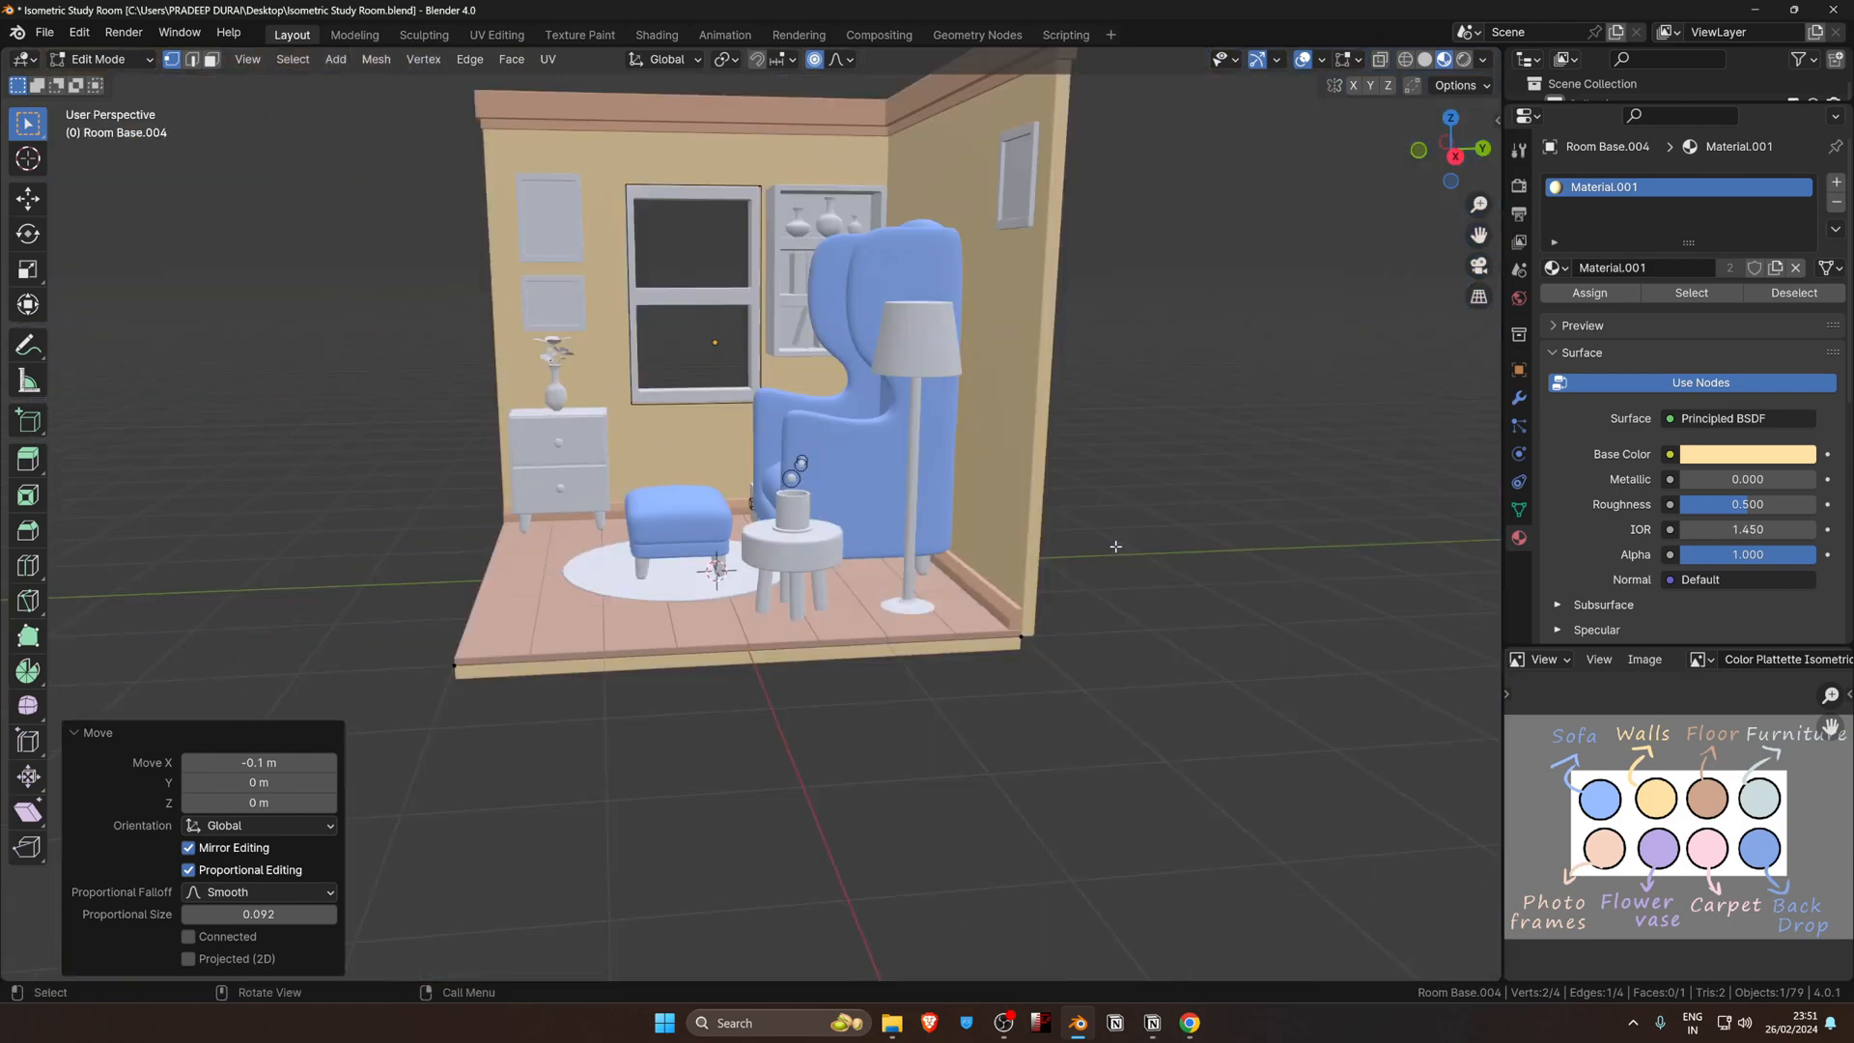
{"action": "left_click_drag", "start_coordinate": [815, 455], "coordinate": [1135, 833]}
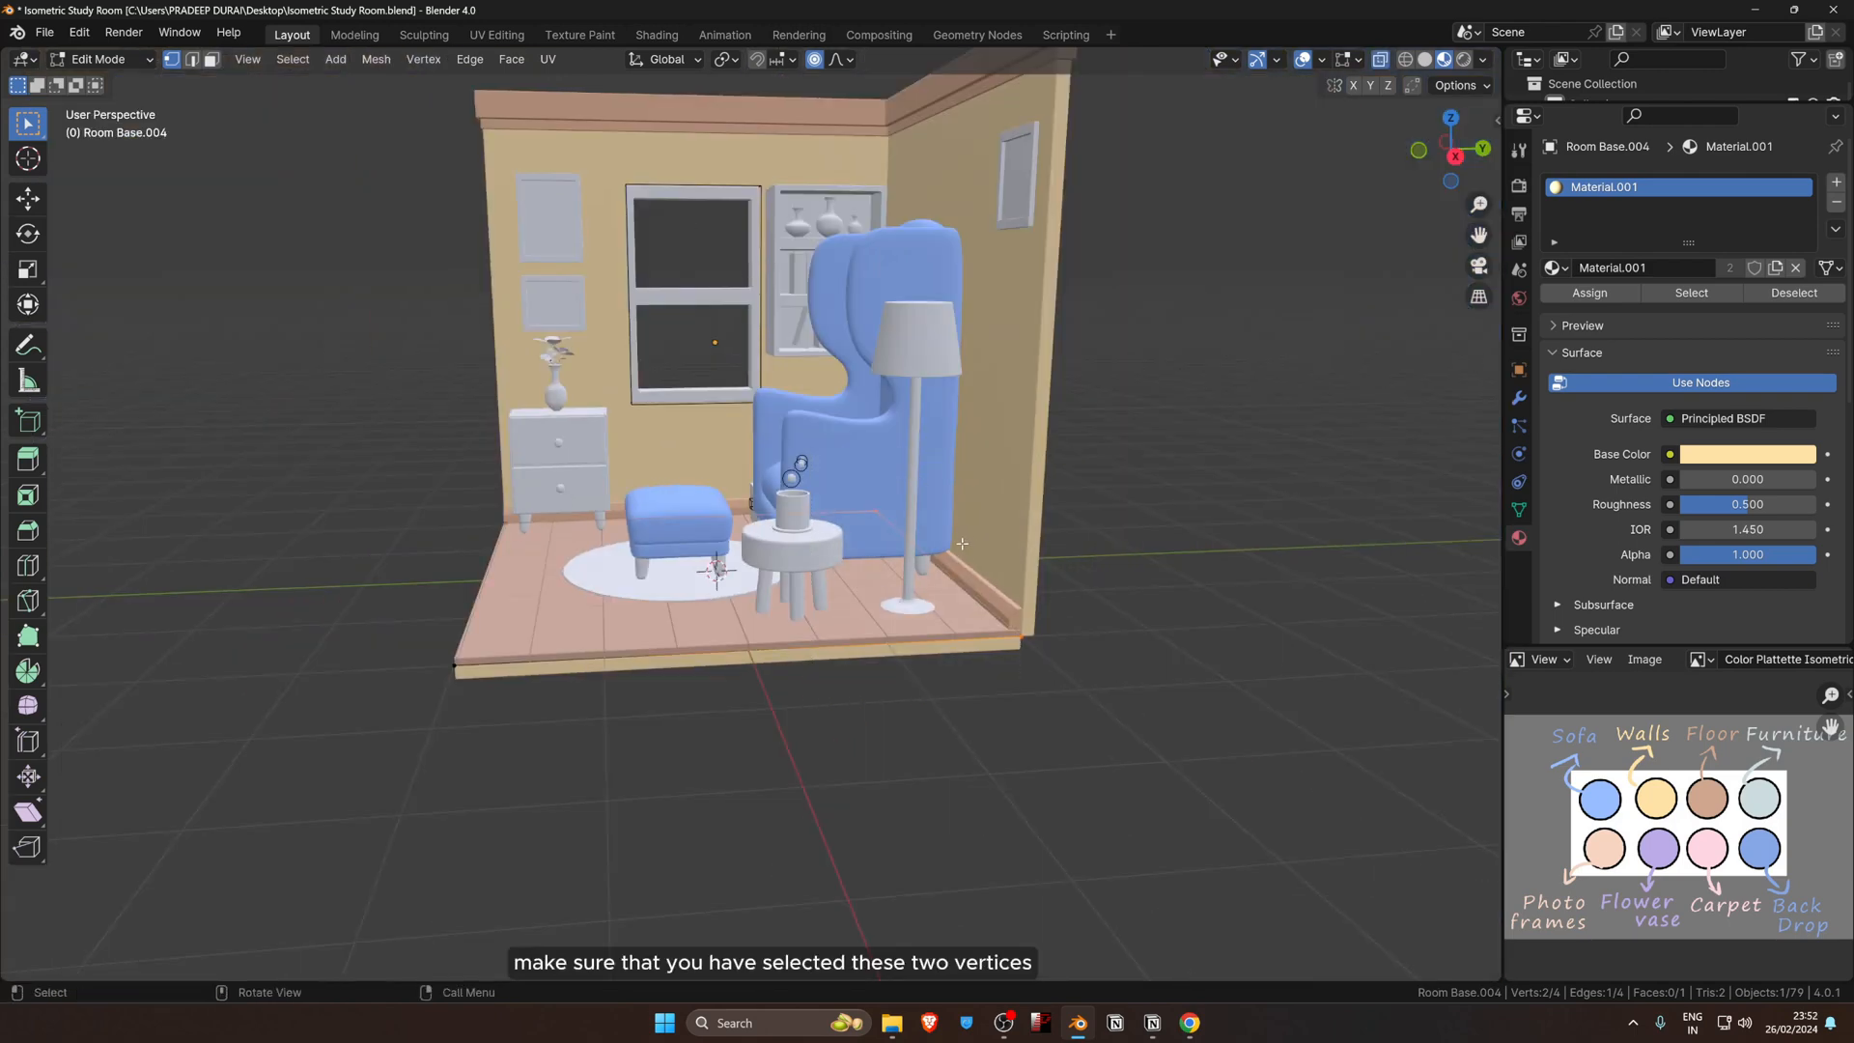
{"action": "key", "text": "KP_3"}
{"action": "key", "text": "g"}
{"action": "key", "text": "y"}
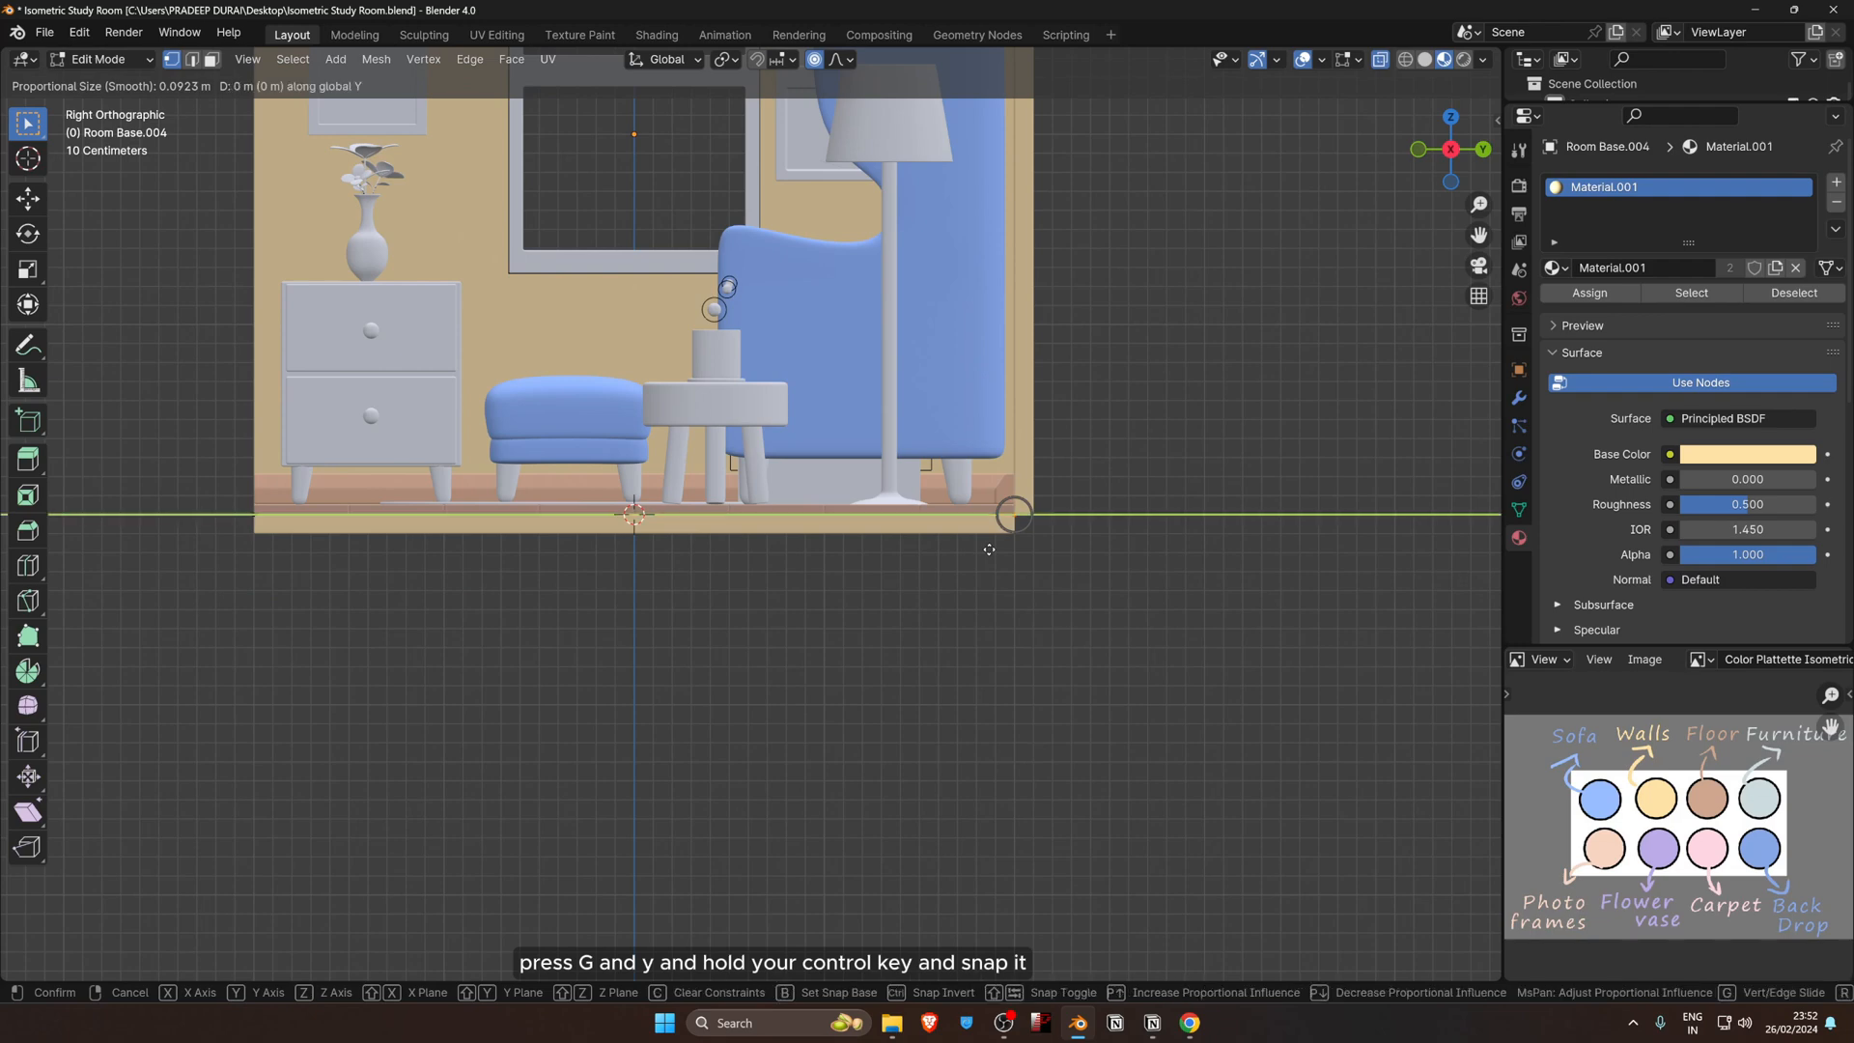
{"action": "left_click", "coordinate": [1004, 550]}
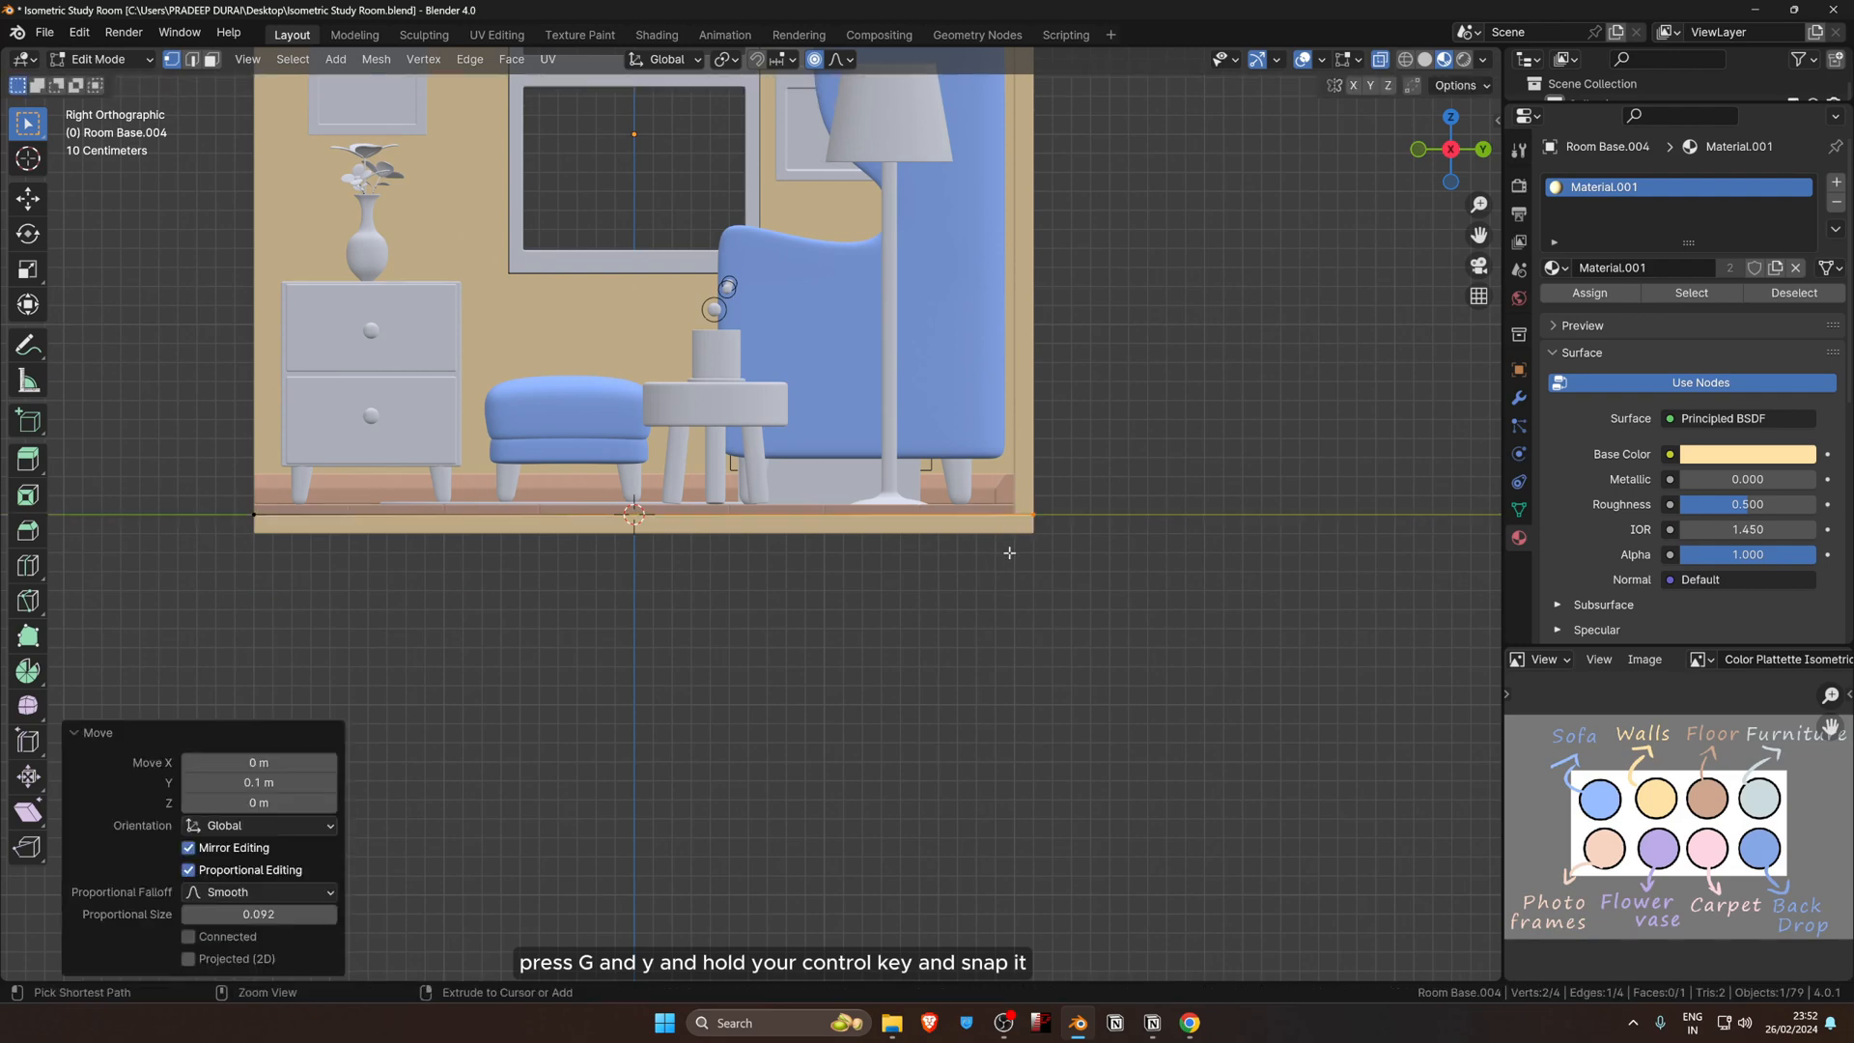
{"action": "scroll", "coordinate": [956, 536], "scroll_direction": "down", "scroll_amount": 4}
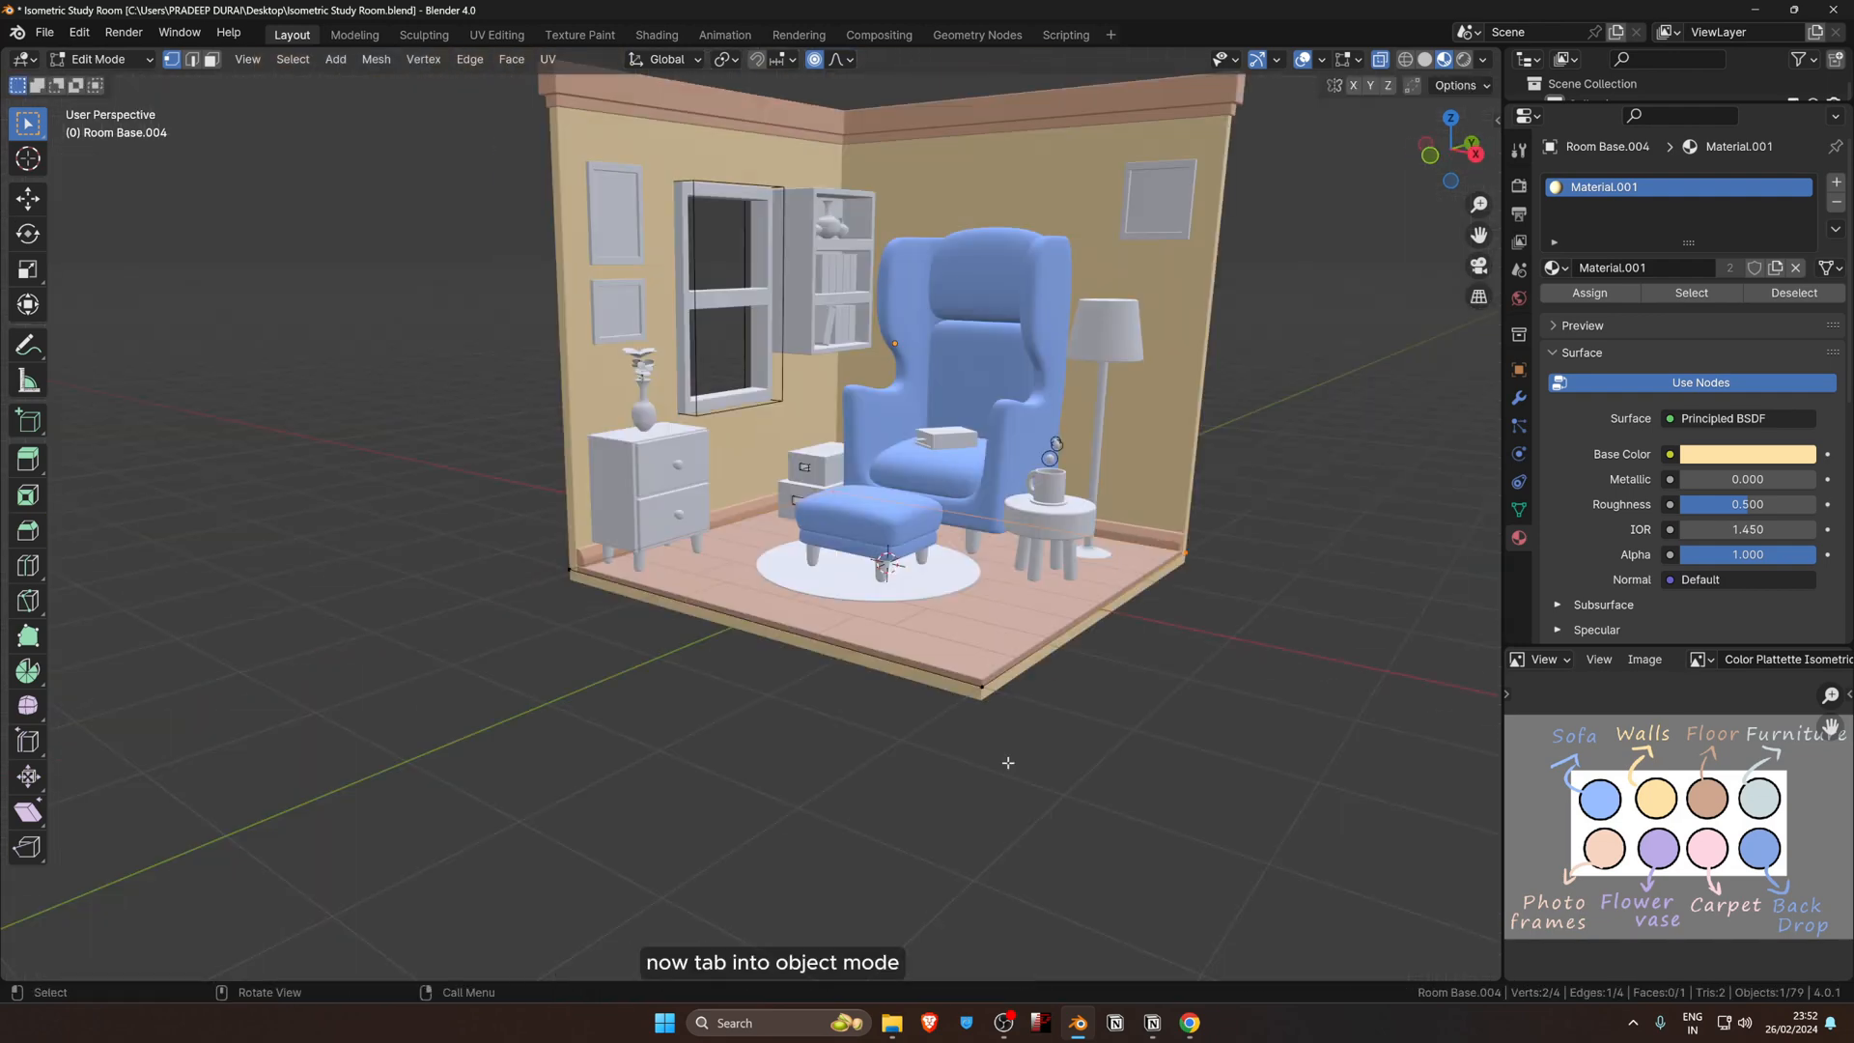
{"action": "key", "text": "Tab"}
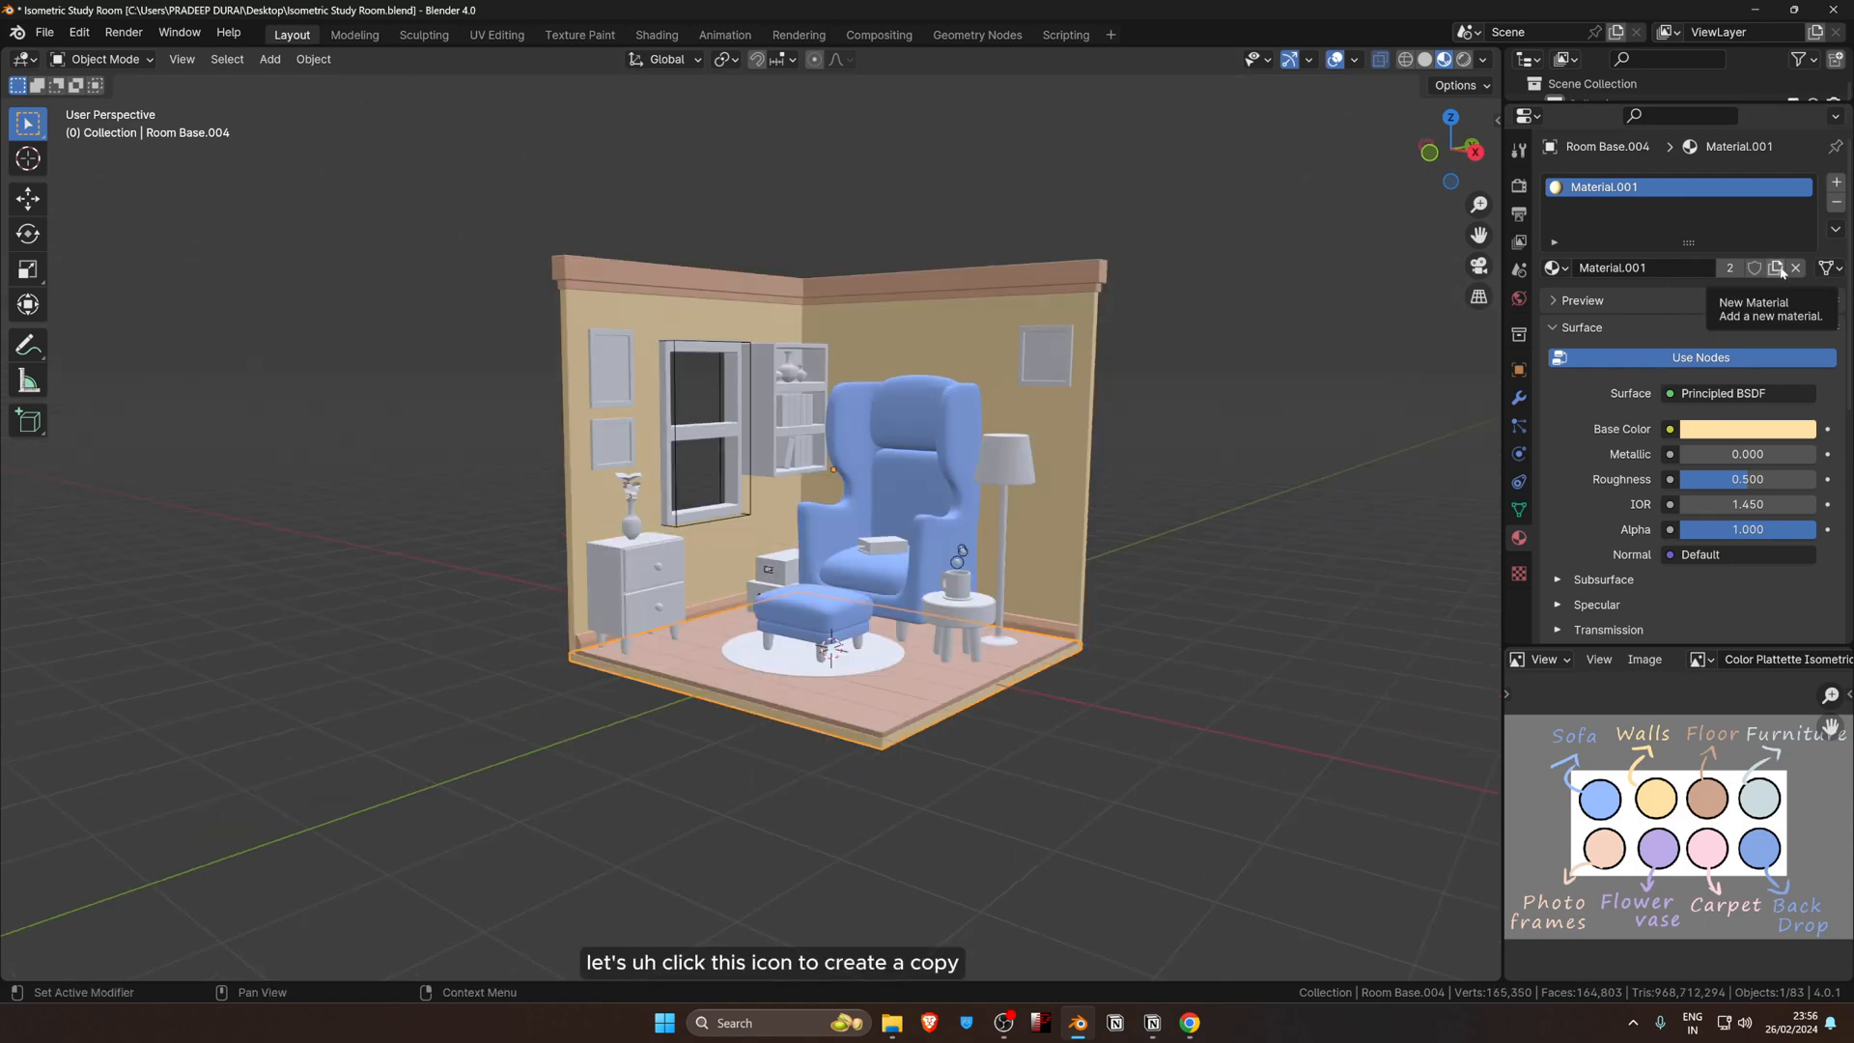
Step: Make an independent copy of the slab's material and rename it White Furniture
{"action": "left_click", "coordinate": [1727, 268]}
{"action": "left_click", "coordinate": [1722, 277]}
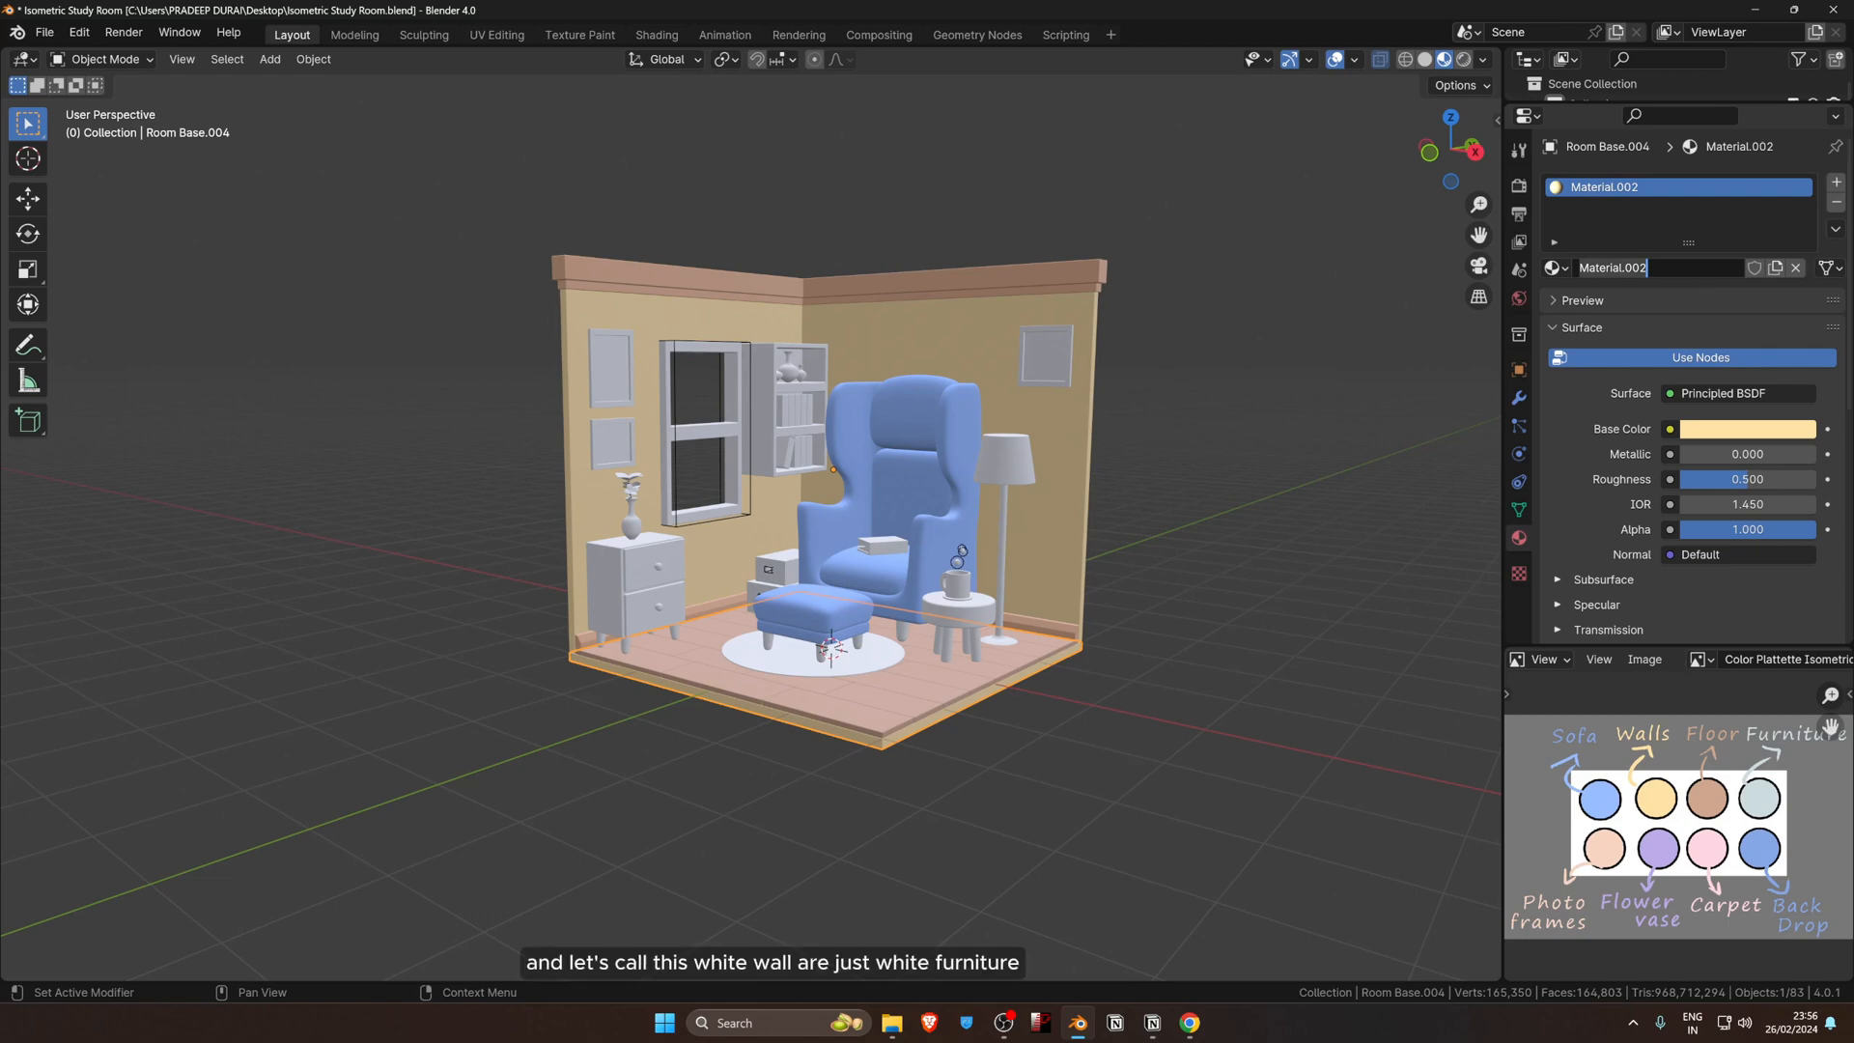
{"action": "key", "text": "BackSpace"}
{"action": "type", "text": "White Furniture"}
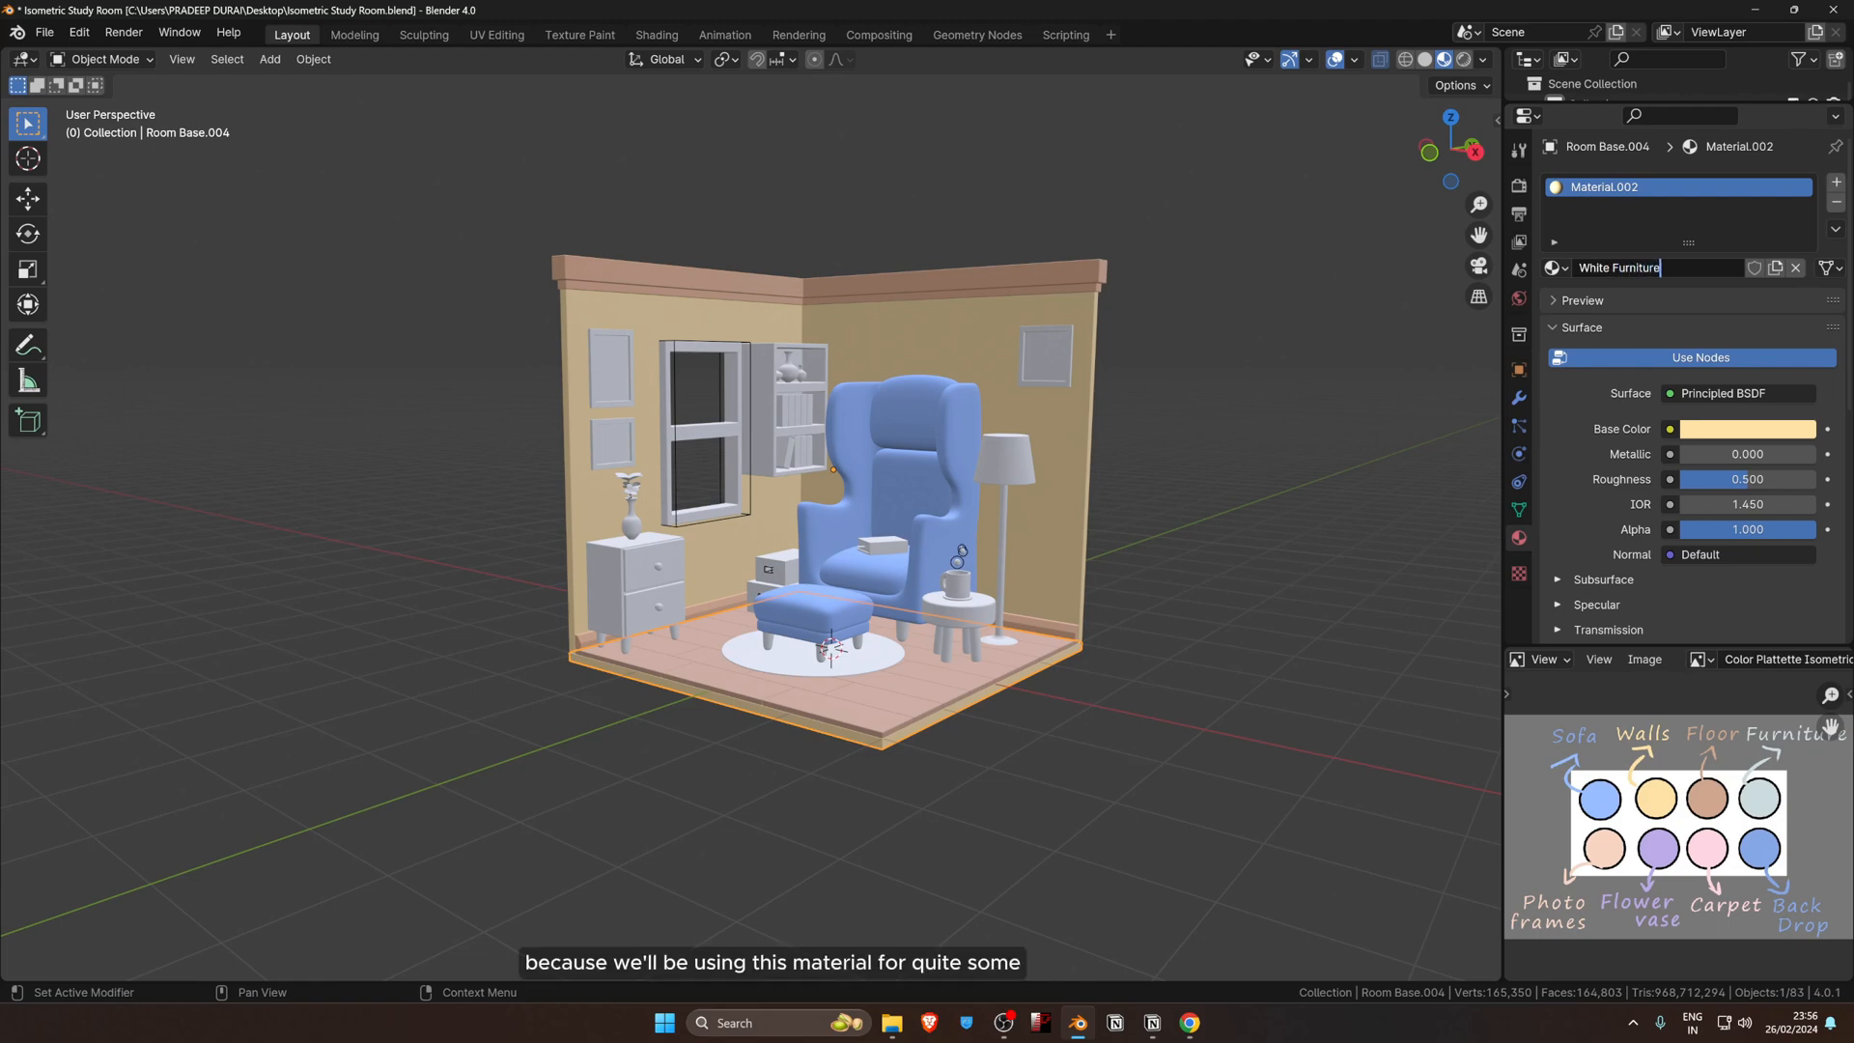
{"action": "key", "text": "Return"}
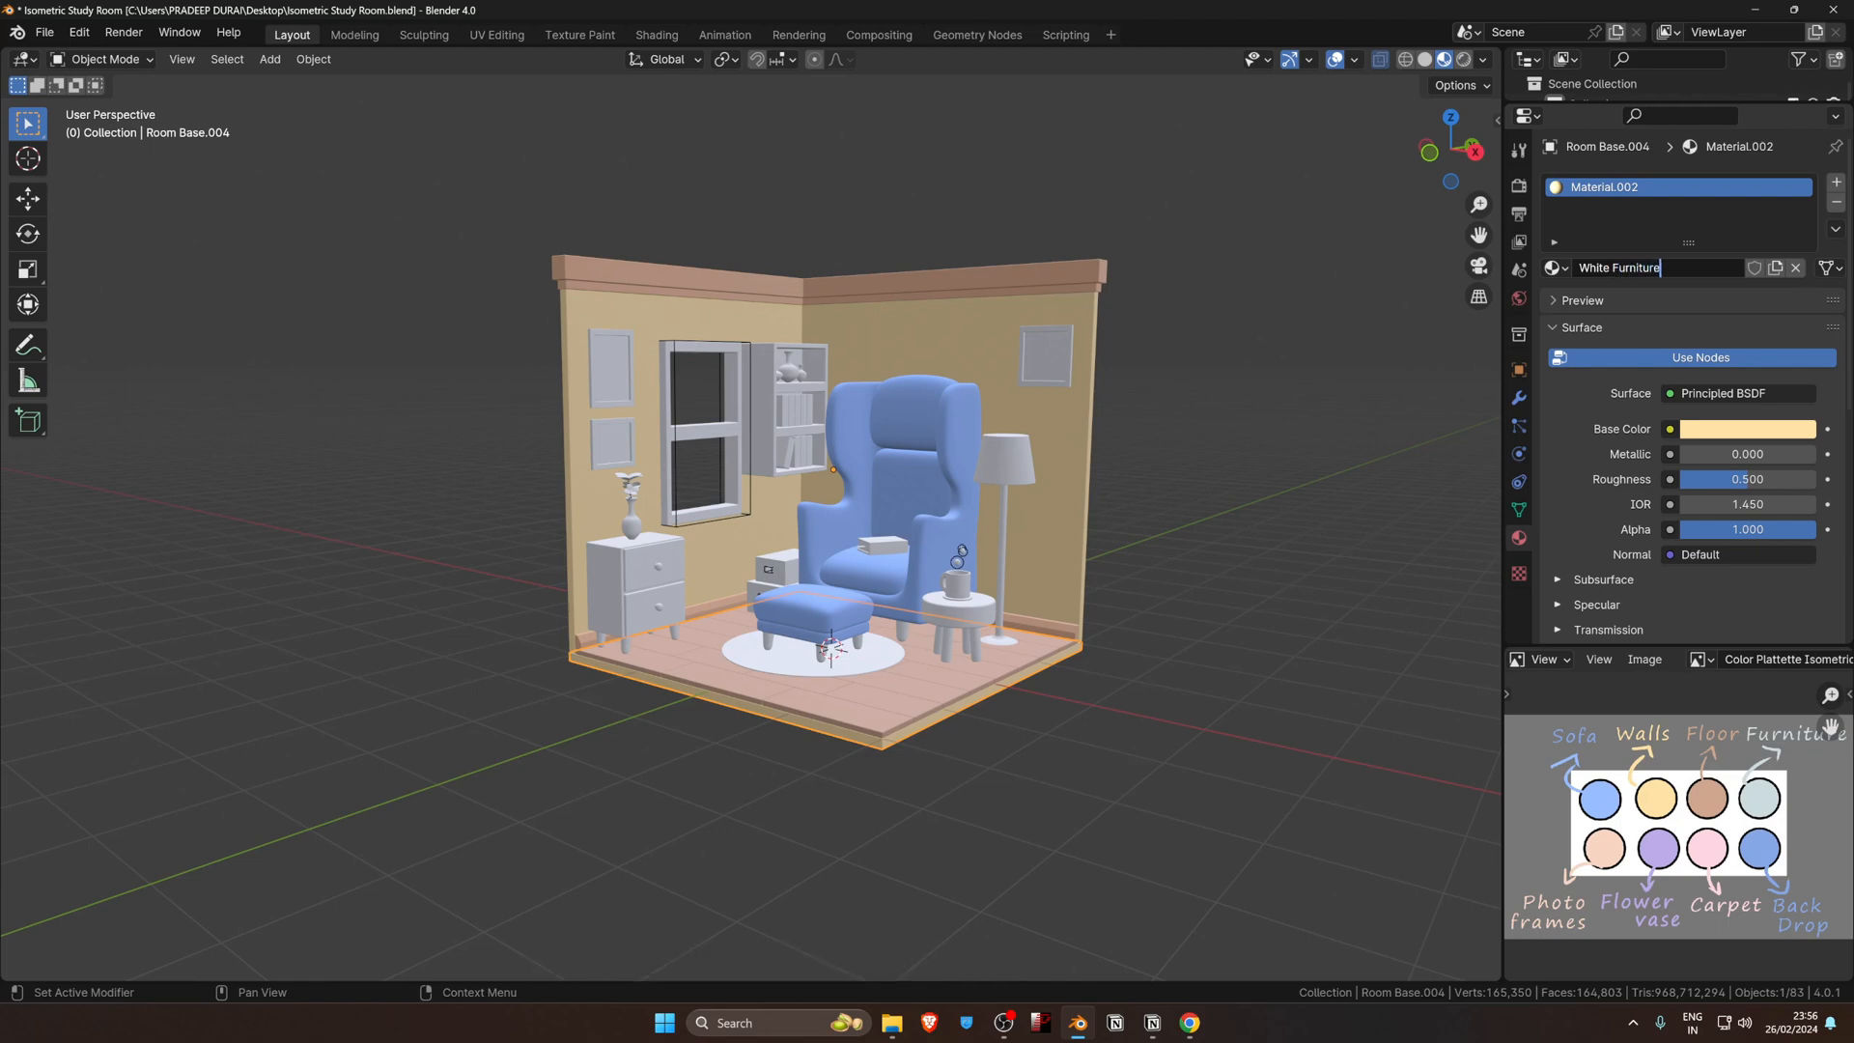
Step: Set the White Furniture base color to white, with hue 0.027, saturation 0 and value 2
{"action": "left_click", "coordinate": [1783, 428]}
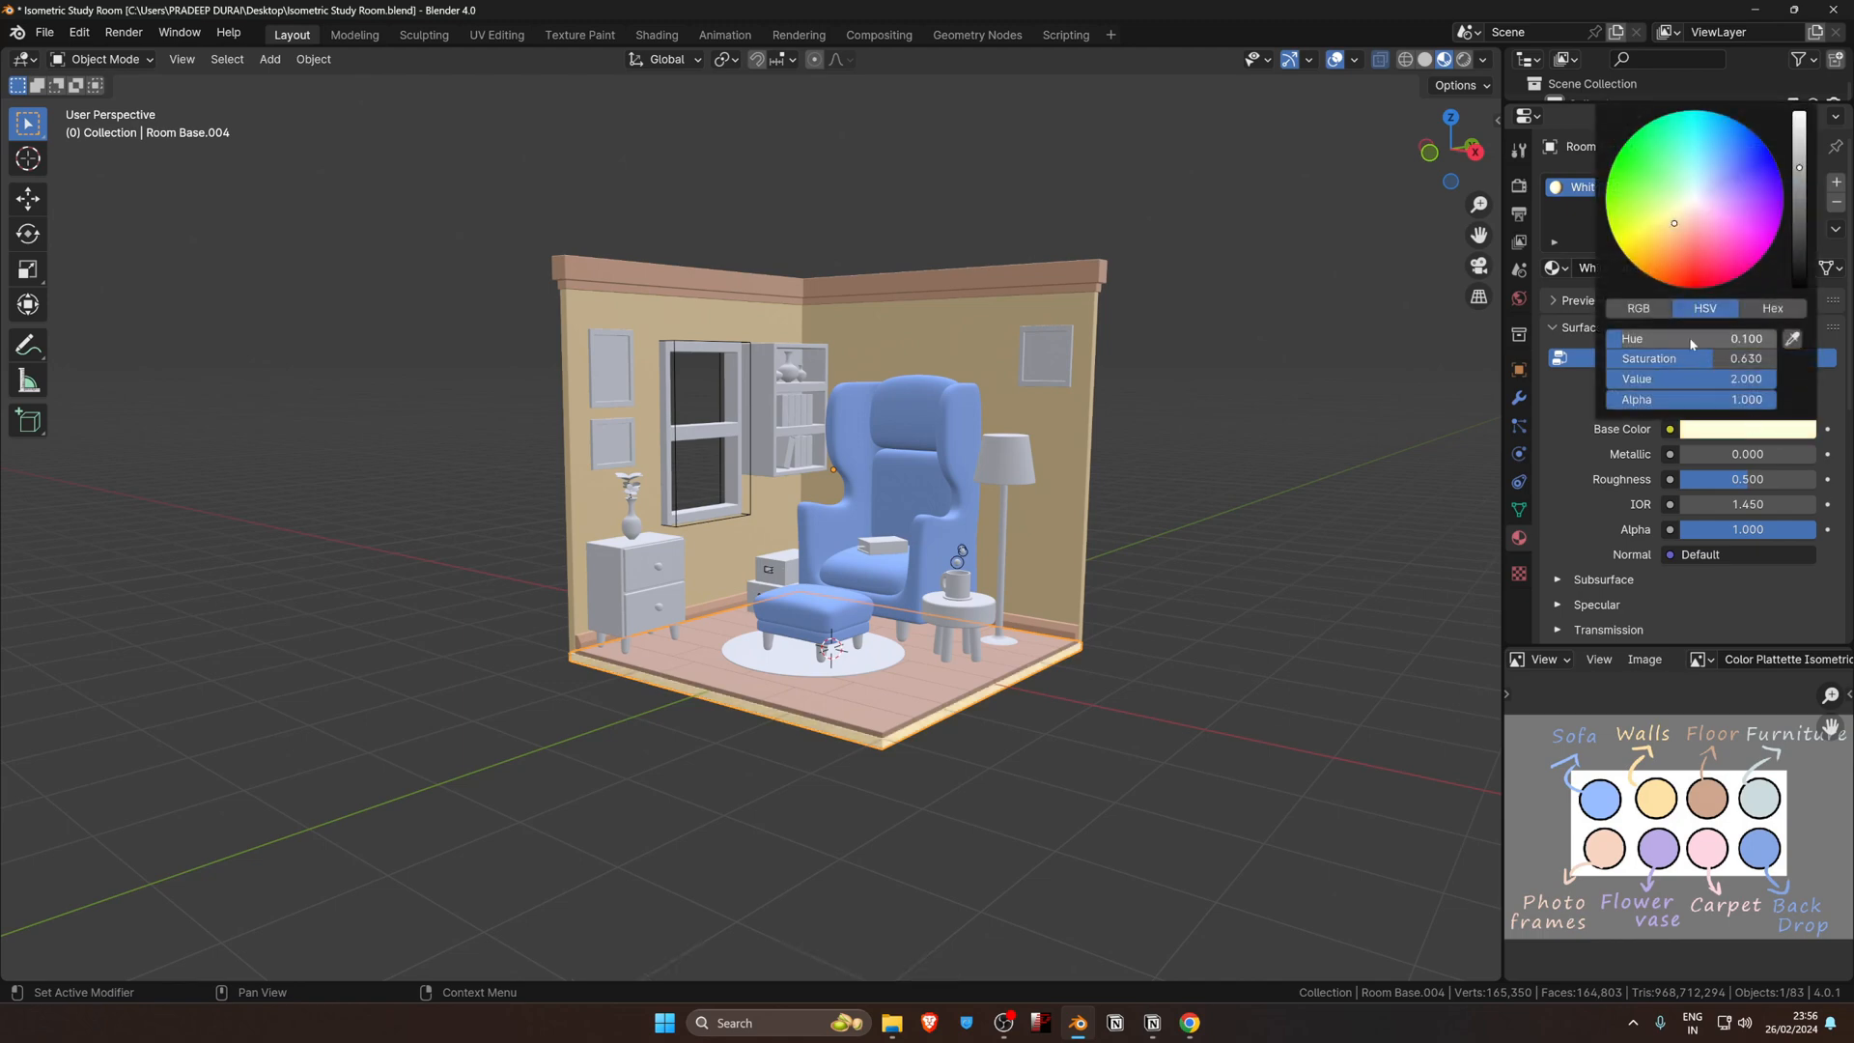
{"action": "mouse_move", "coordinate": [1691, 344]}
{"action": "left_mouse_down"}
{"action": "mouse_move", "coordinate": [1582, 358]}
{"action": "mouse_move", "coordinate": [1607, 358]}
{"action": "left_mouse_up"}
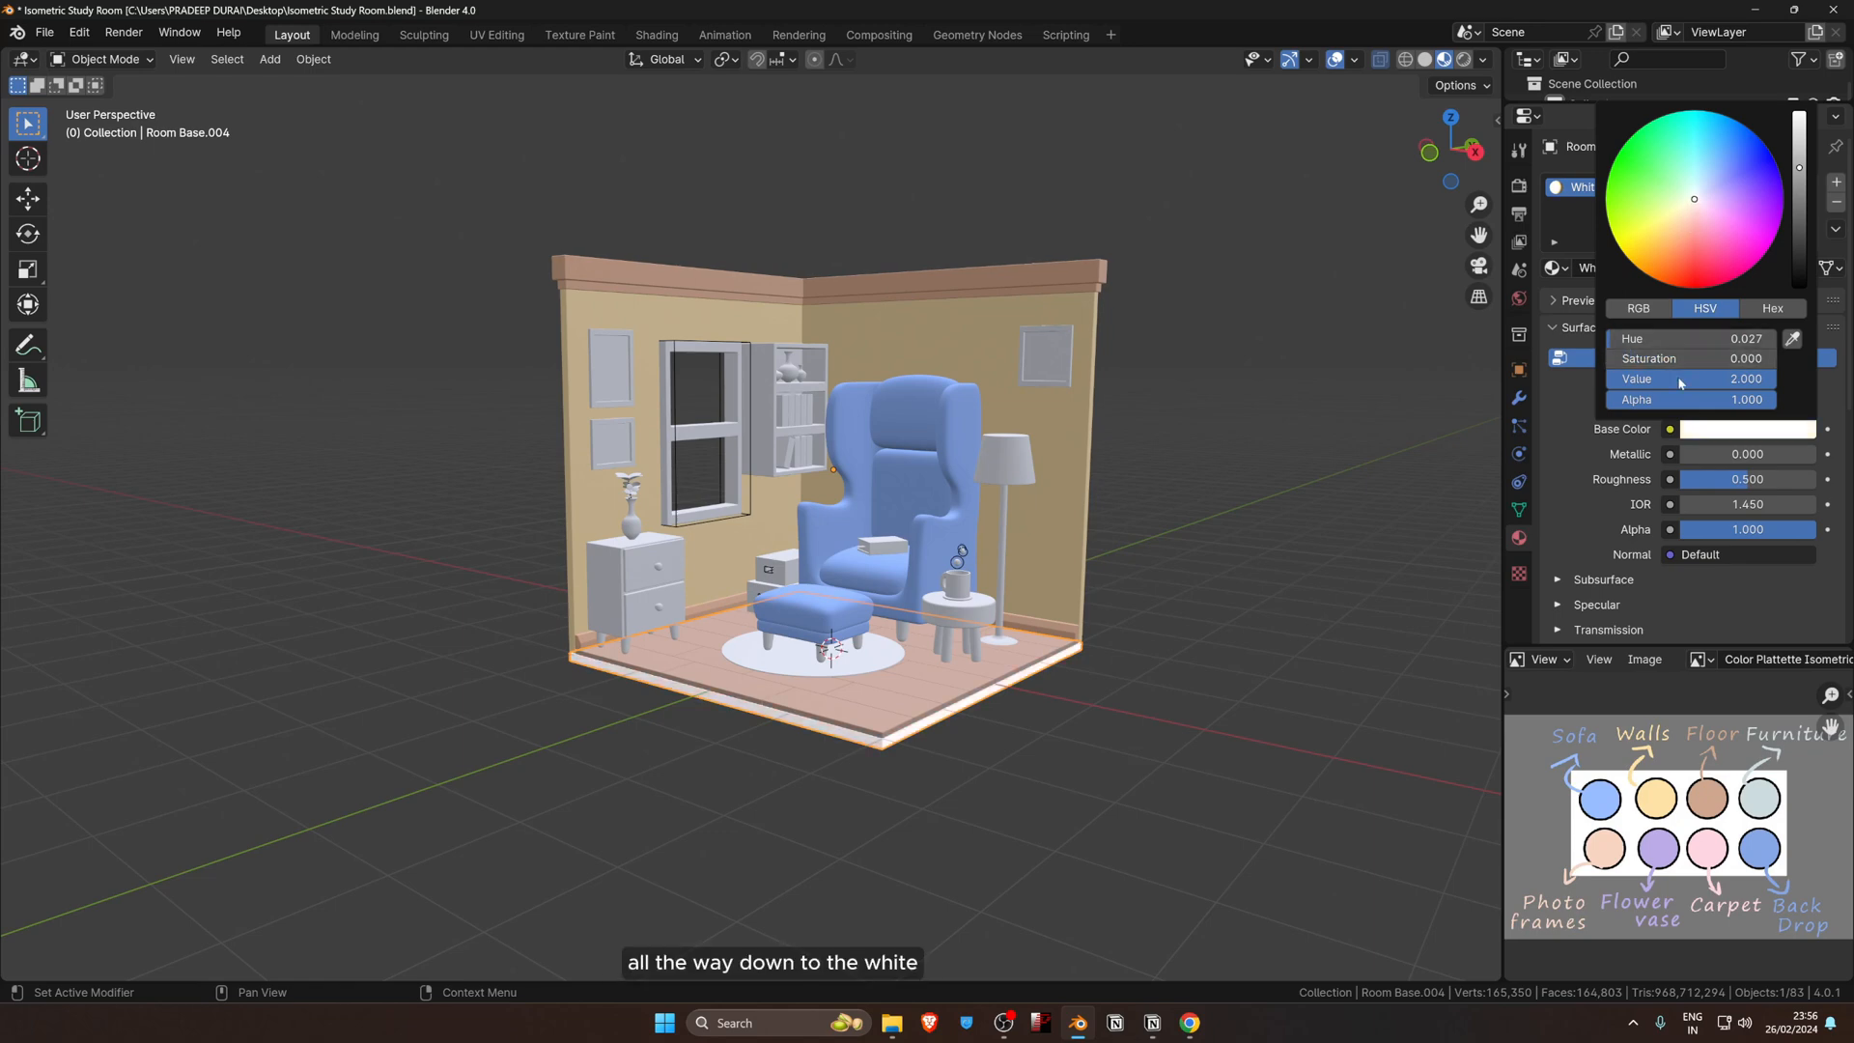
Step: Set the value component of the White Furniture base color to 1
{"action": "left_click", "coordinate": [1755, 379]}
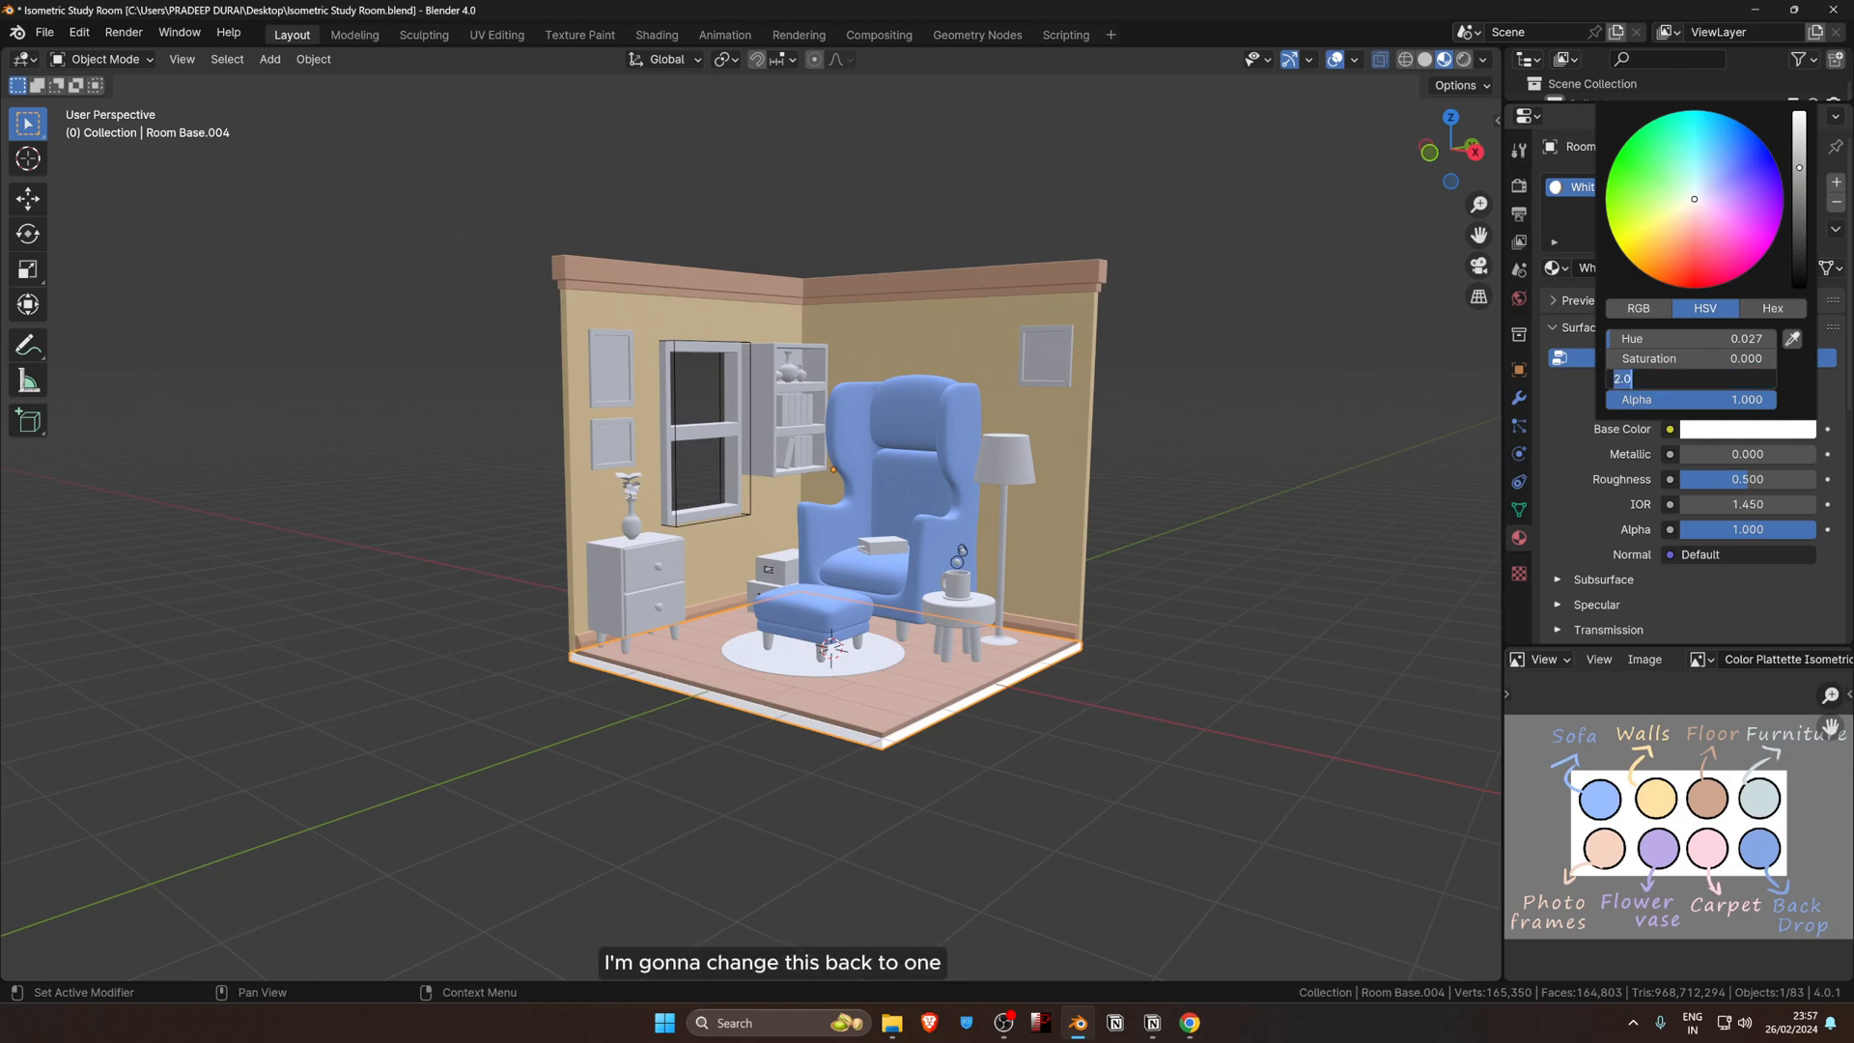
{"action": "type", "text": "1"}
{"action": "key", "text": "Return"}
{"action": "mouse_move", "coordinate": [1218, 668]}
{"action": "middle_mouse_down"}
{"action": "mouse_move", "coordinate": [1221, 610]}
{"action": "mouse_move", "coordinate": [1221, 652]}
{"action": "middle_mouse_up"}
{"action": "left_click", "coordinate": [1741, 440]}
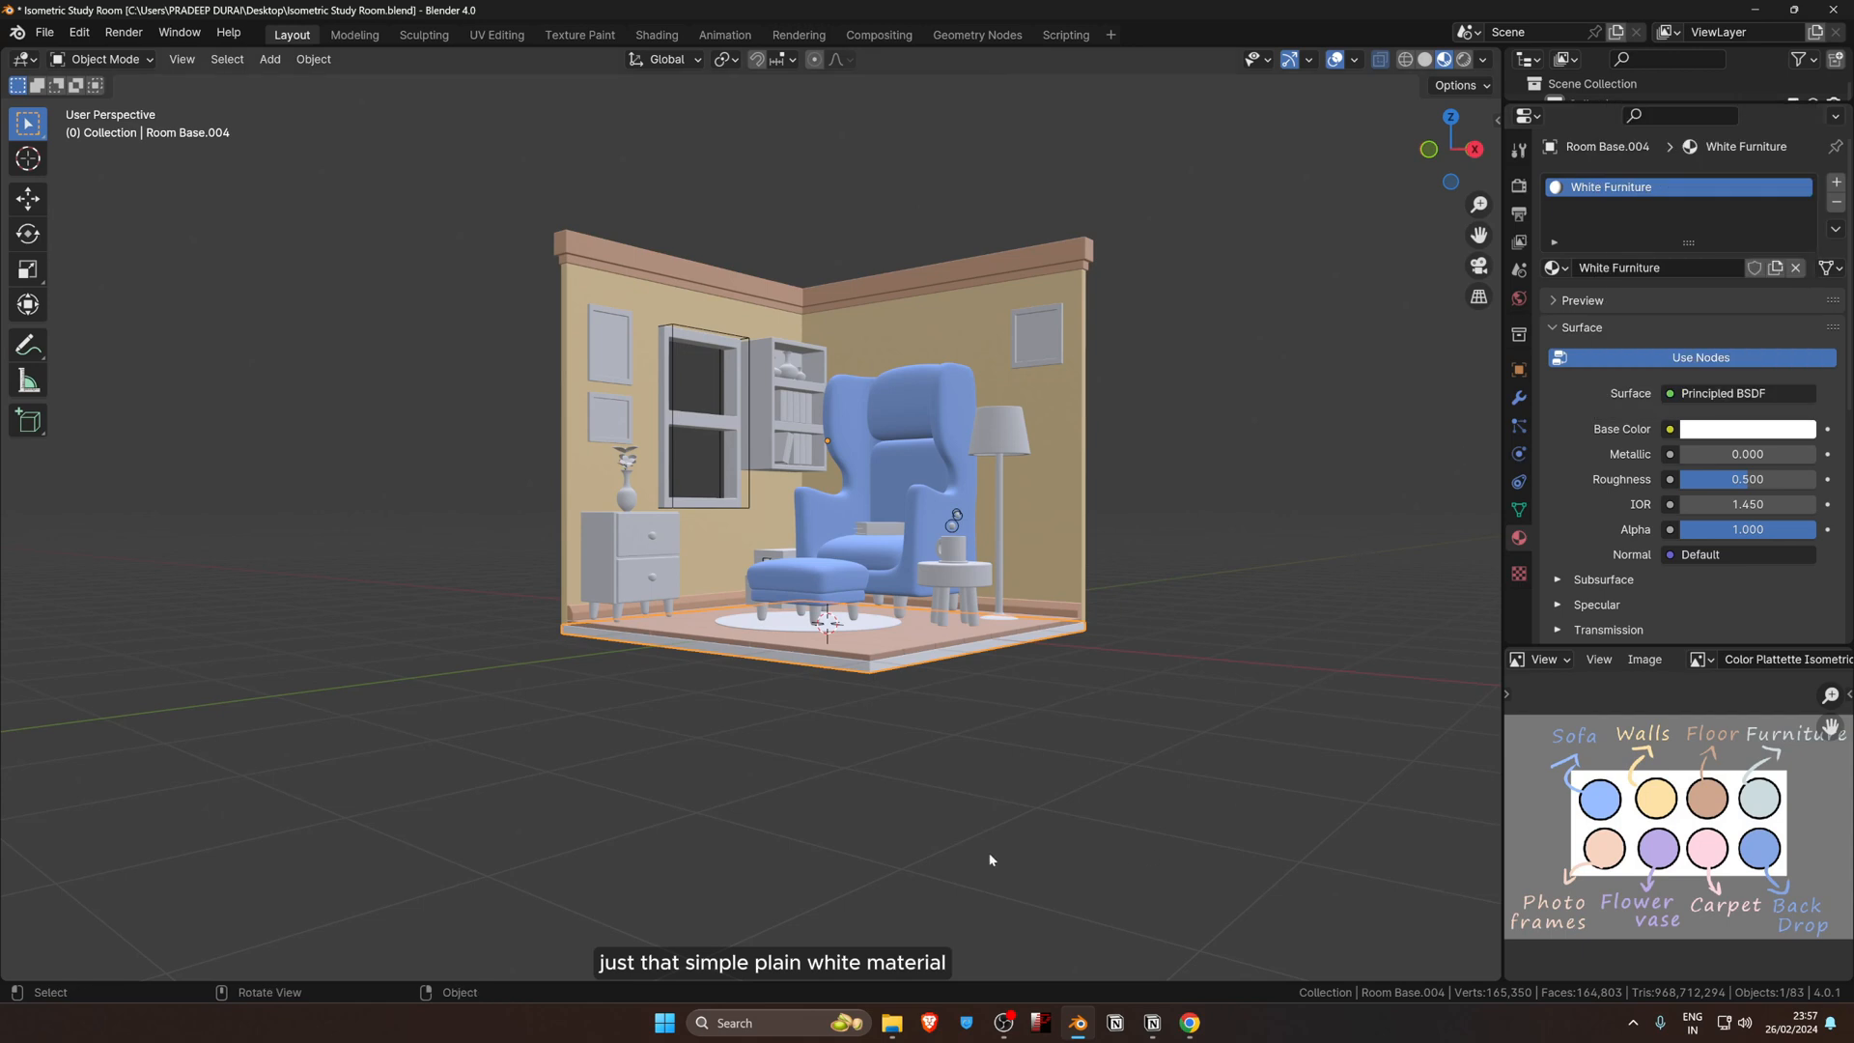
Step: Link the base slab's White Furniture material to the window, bookshelf, drawer fronts, lamp stand and the table, armchair, footstool and cabinet legs
{"action": "middle_click_drag", "start_coordinate": [993, 860], "coordinate": [886, 787]}
{"action": "scroll", "coordinate": [1074, 524], "scroll_direction": "up", "scroll_amount": 2}
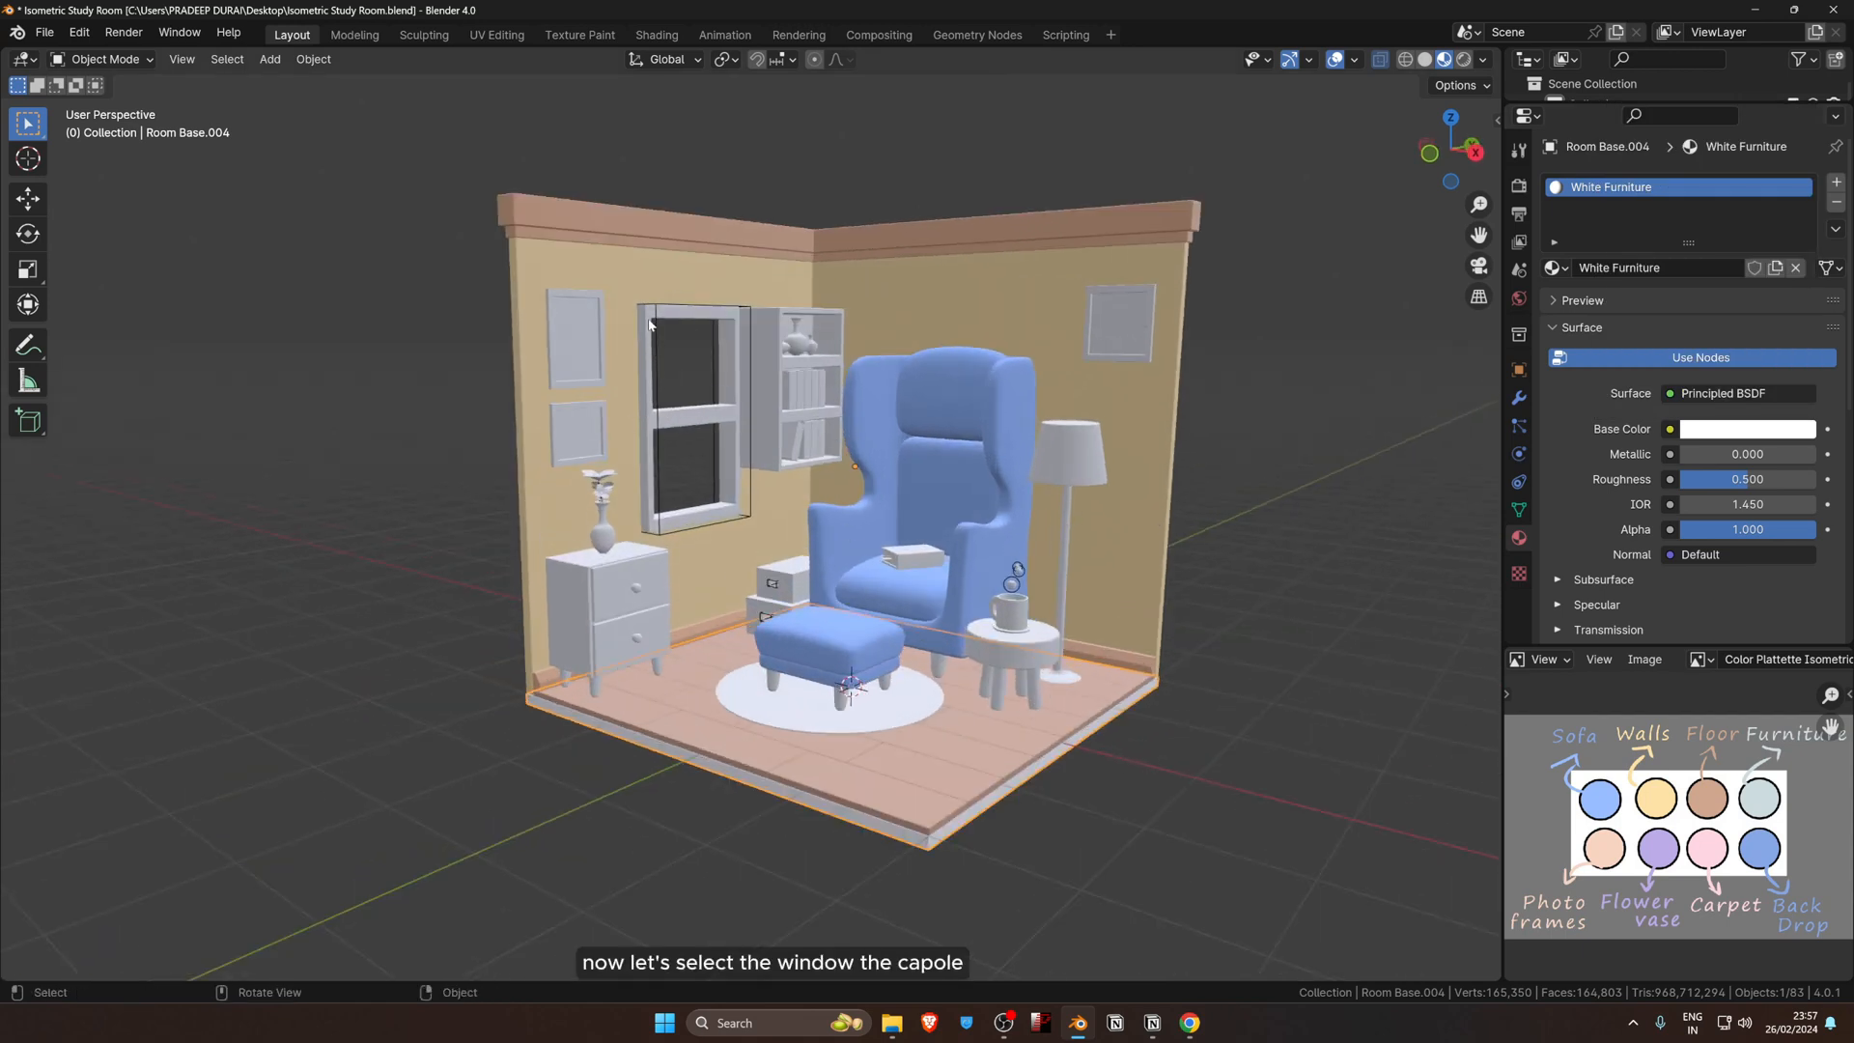
{"action": "left_click", "coordinate": [688, 418]}
{"action": "left_click", "coordinate": [771, 357], "text": "shift"}
{"action": "left_click", "coordinate": [619, 643], "text": "shift"}
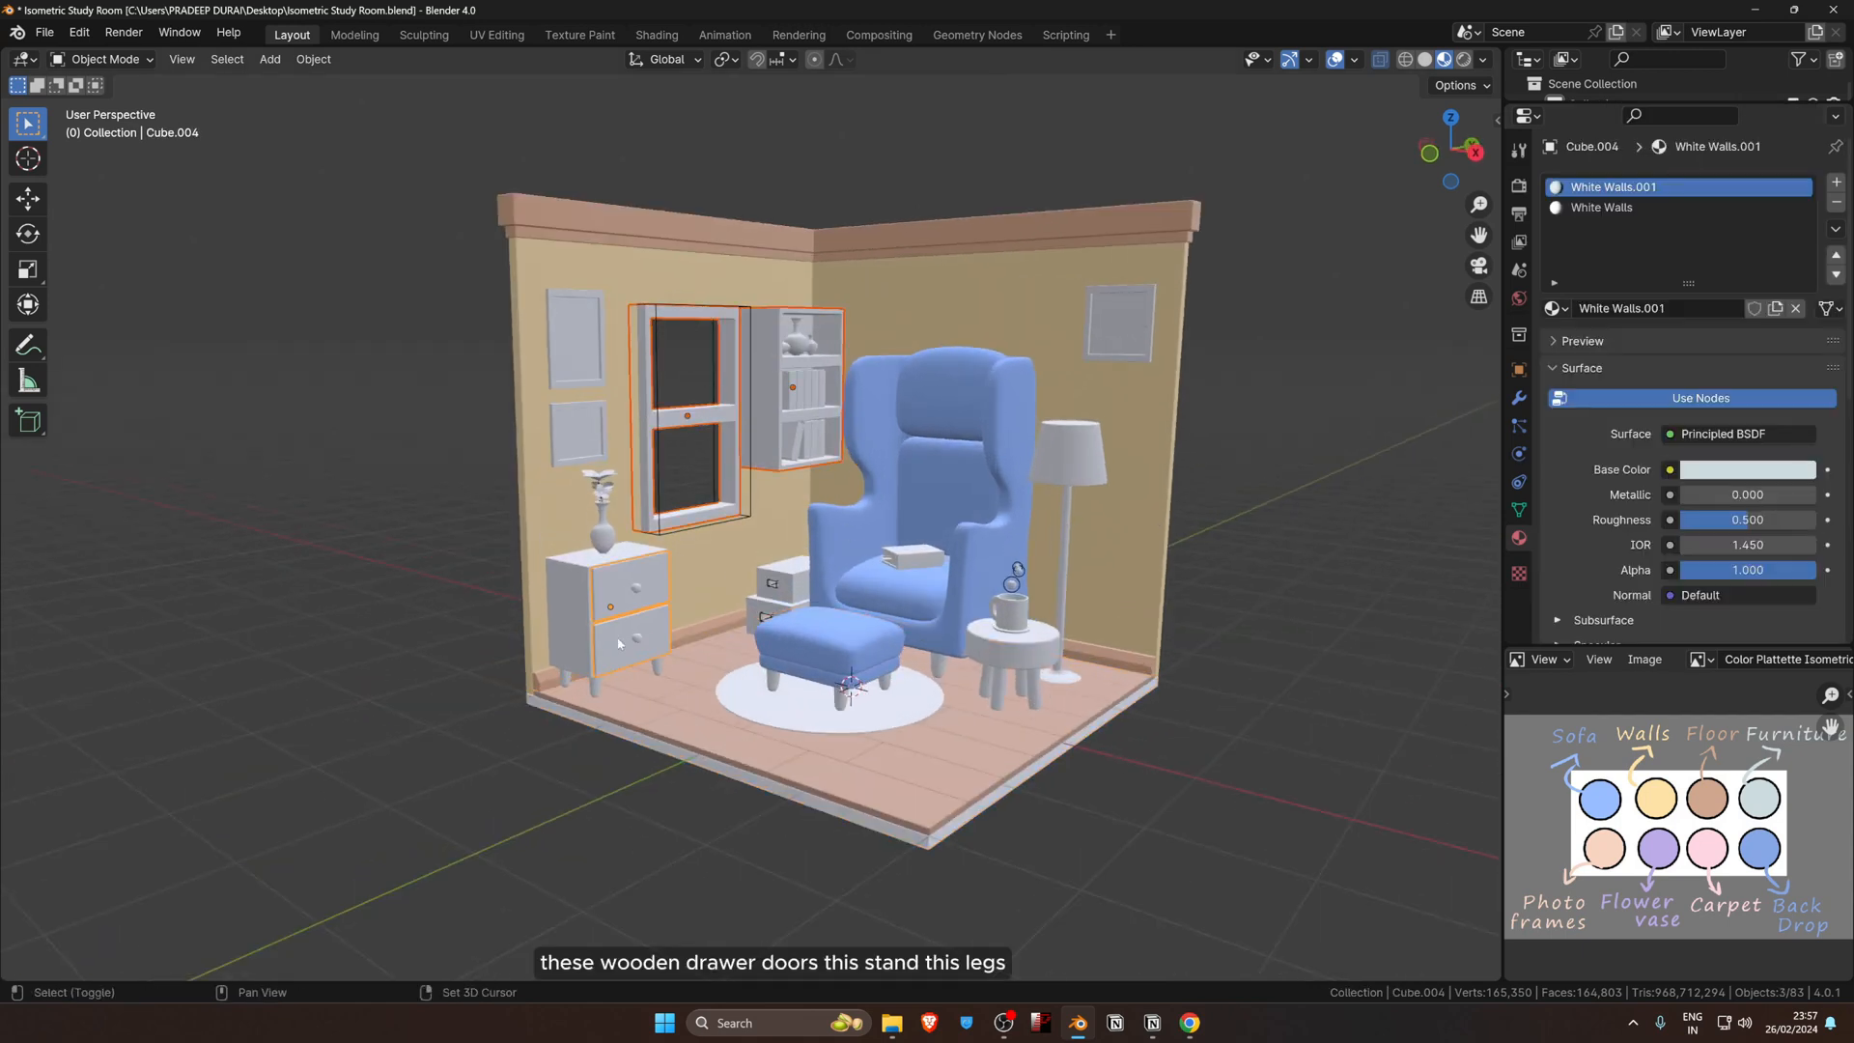
{"action": "left_click", "coordinate": [1068, 537], "text": "shift"}
{"action": "left_click", "coordinate": [999, 686], "text": "shift"}
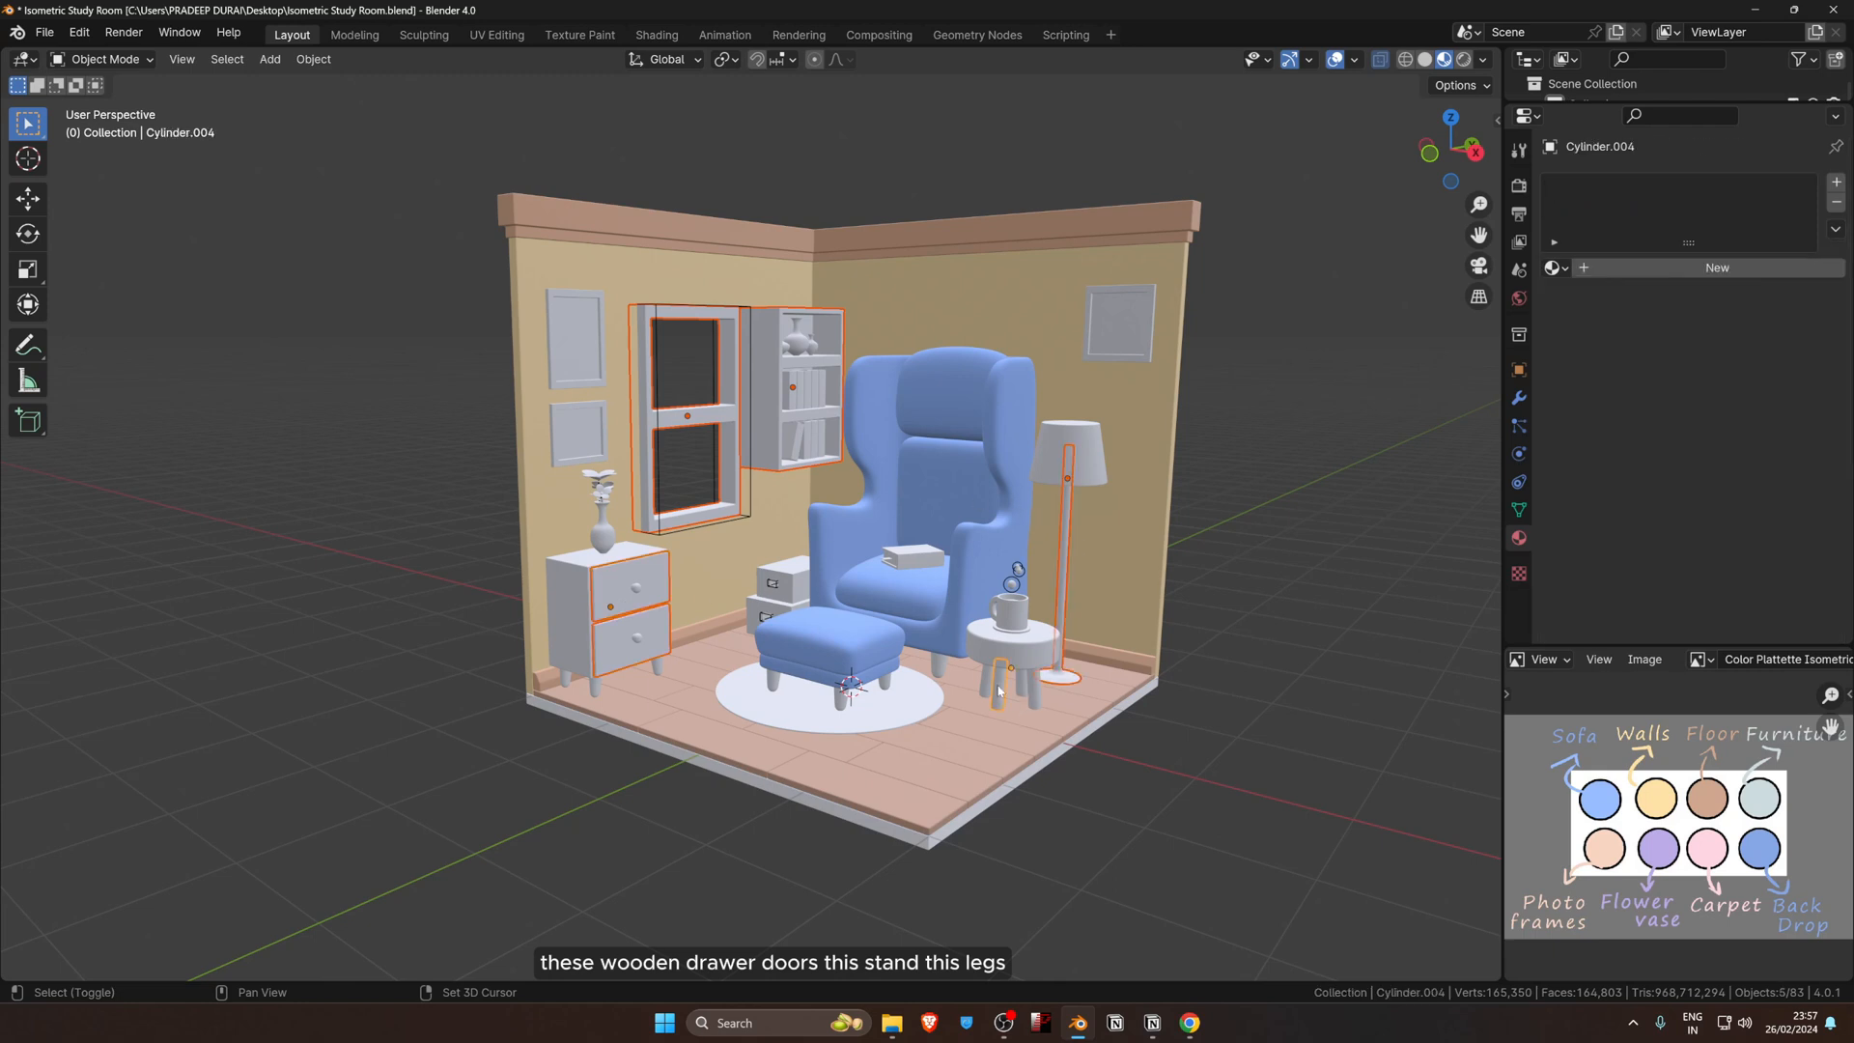
{"action": "left_click", "coordinate": [989, 679], "text": "shift"}
{"action": "left_click", "coordinate": [943, 666], "text": "shift"}
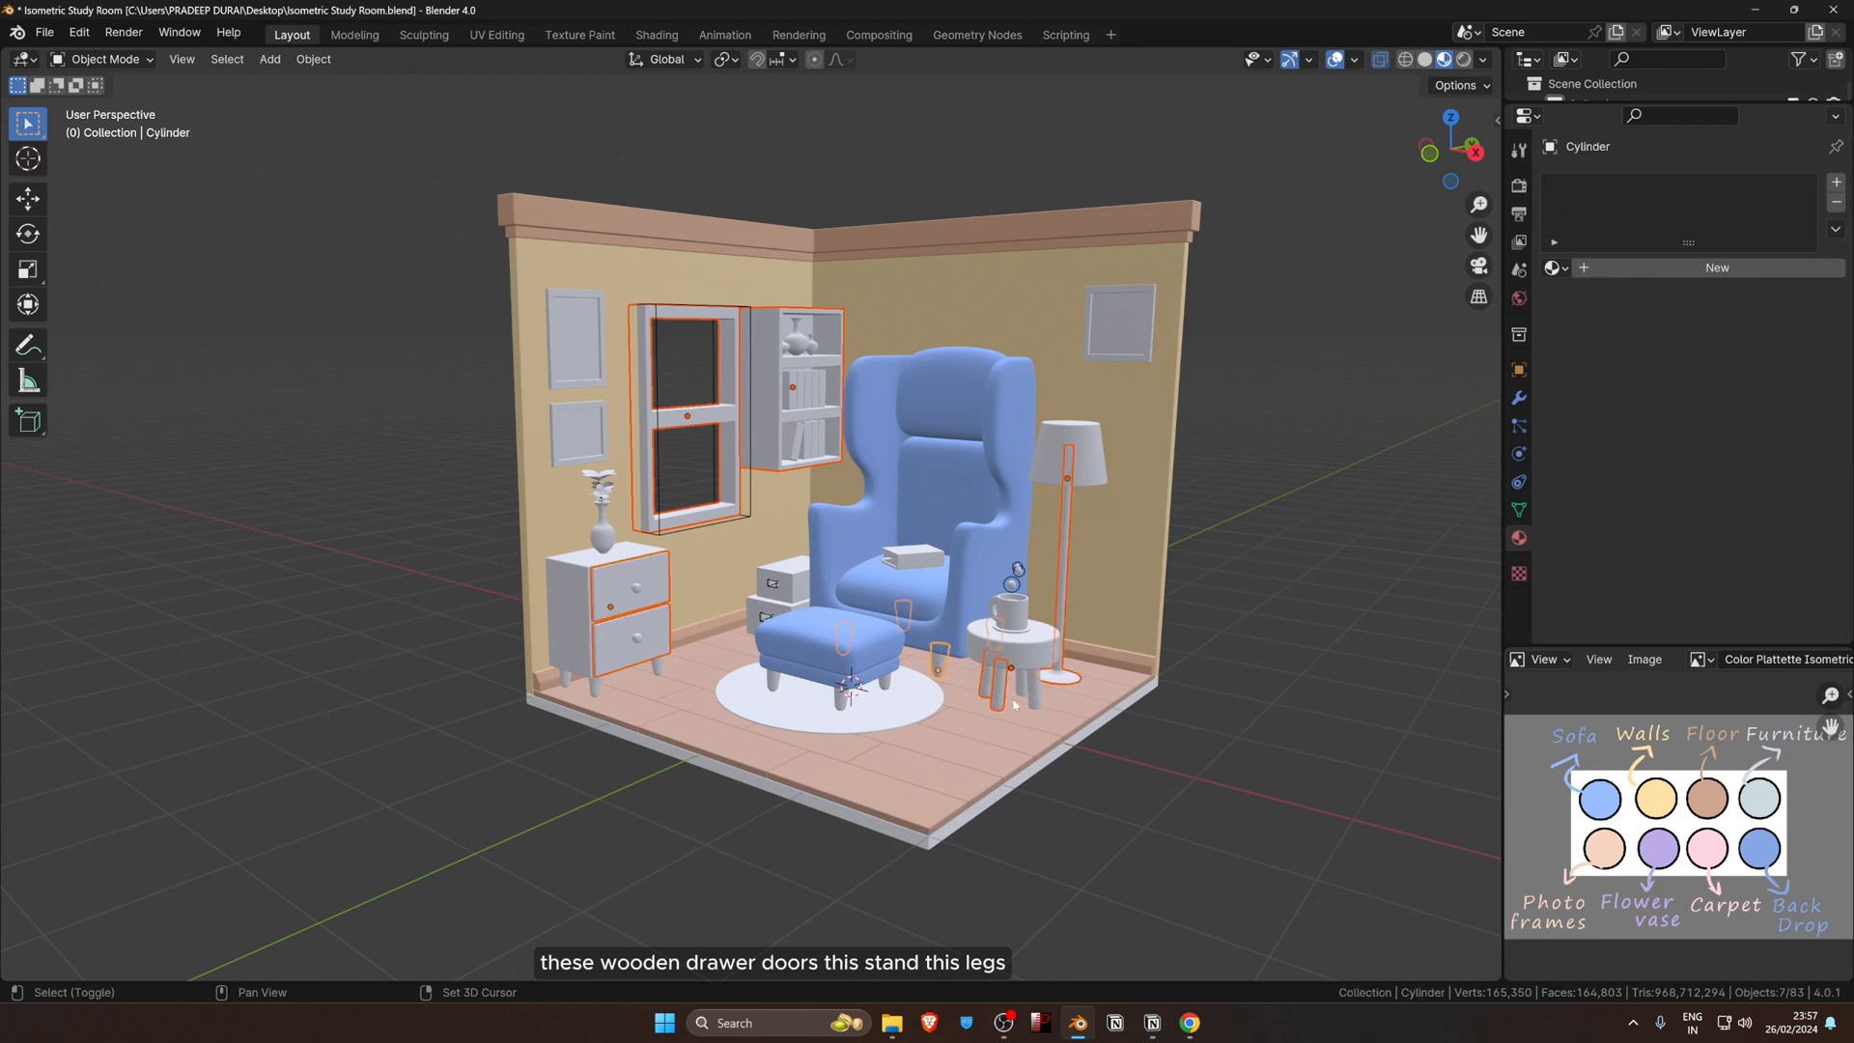
{"action": "left_click", "coordinate": [1034, 689], "text": "shift"}
{"action": "left_click", "coordinate": [1021, 685], "text": "shift"}
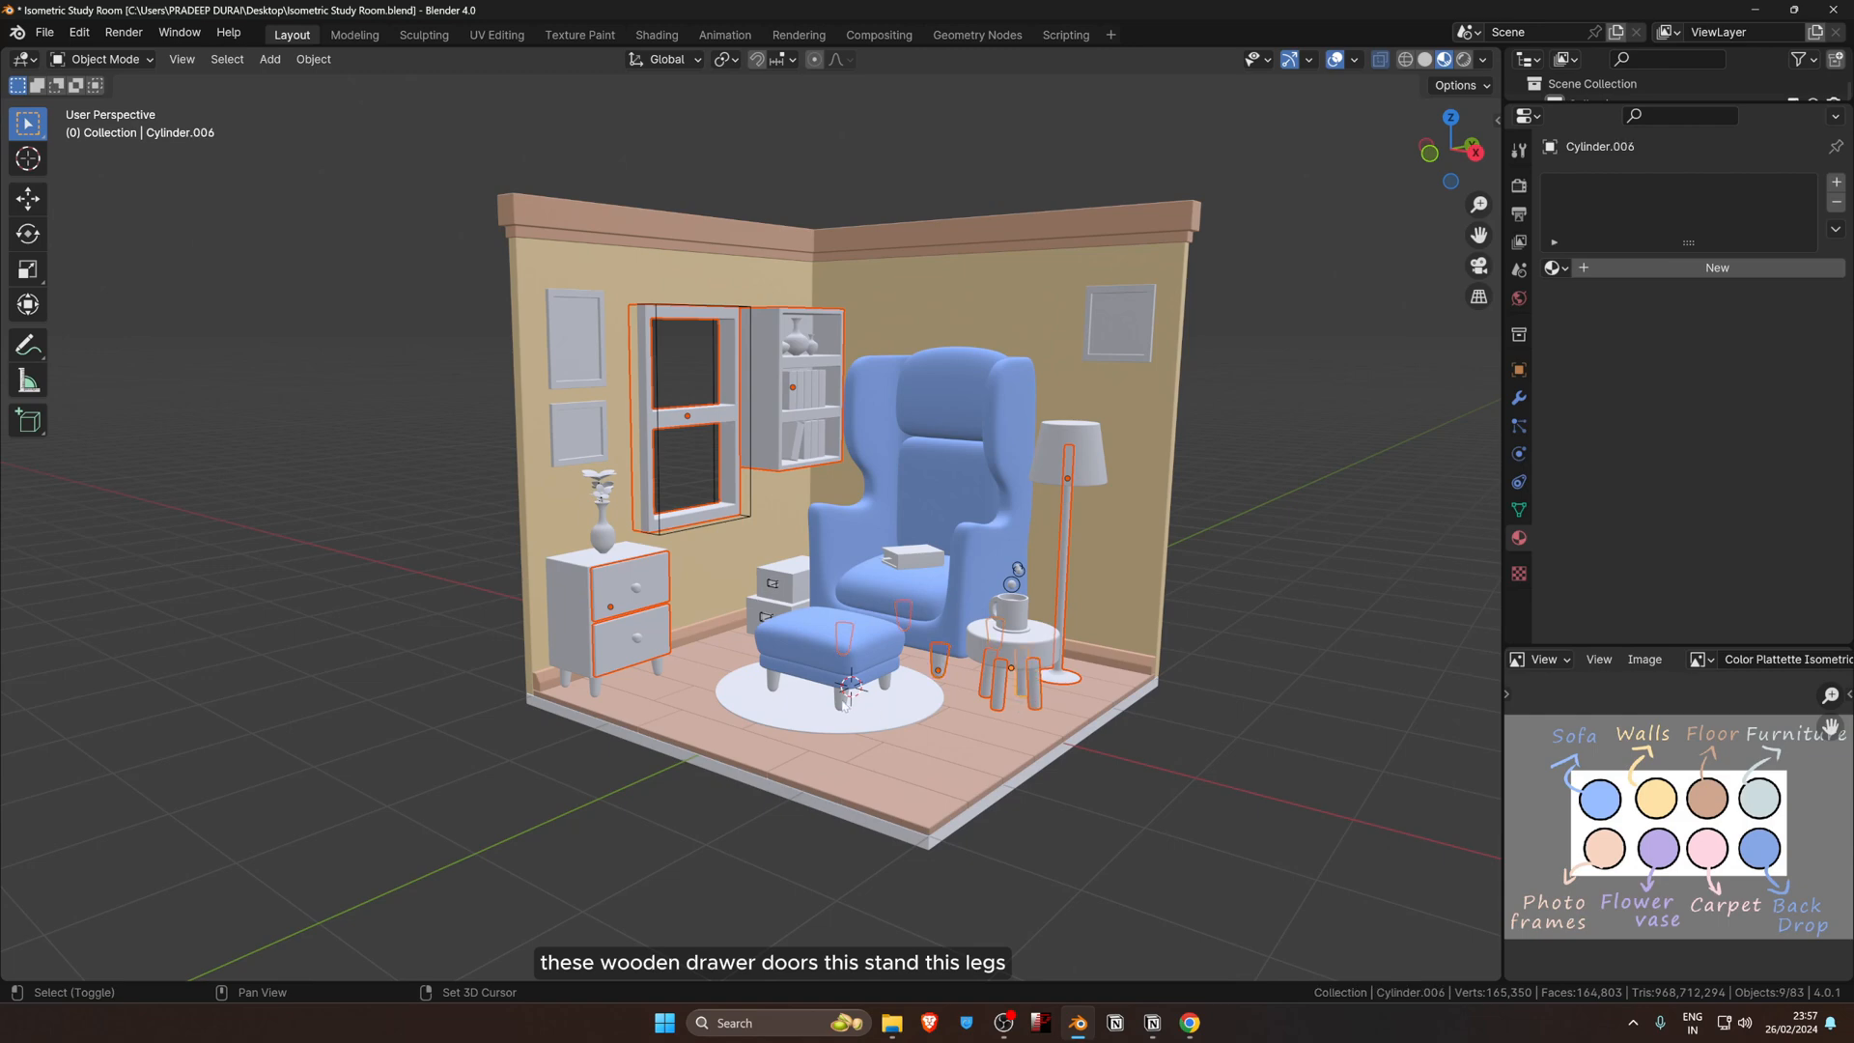
{"action": "left_click", "coordinate": [844, 695], "text": "shift"}
{"action": "left_click", "coordinate": [591, 690], "text": "shift"}
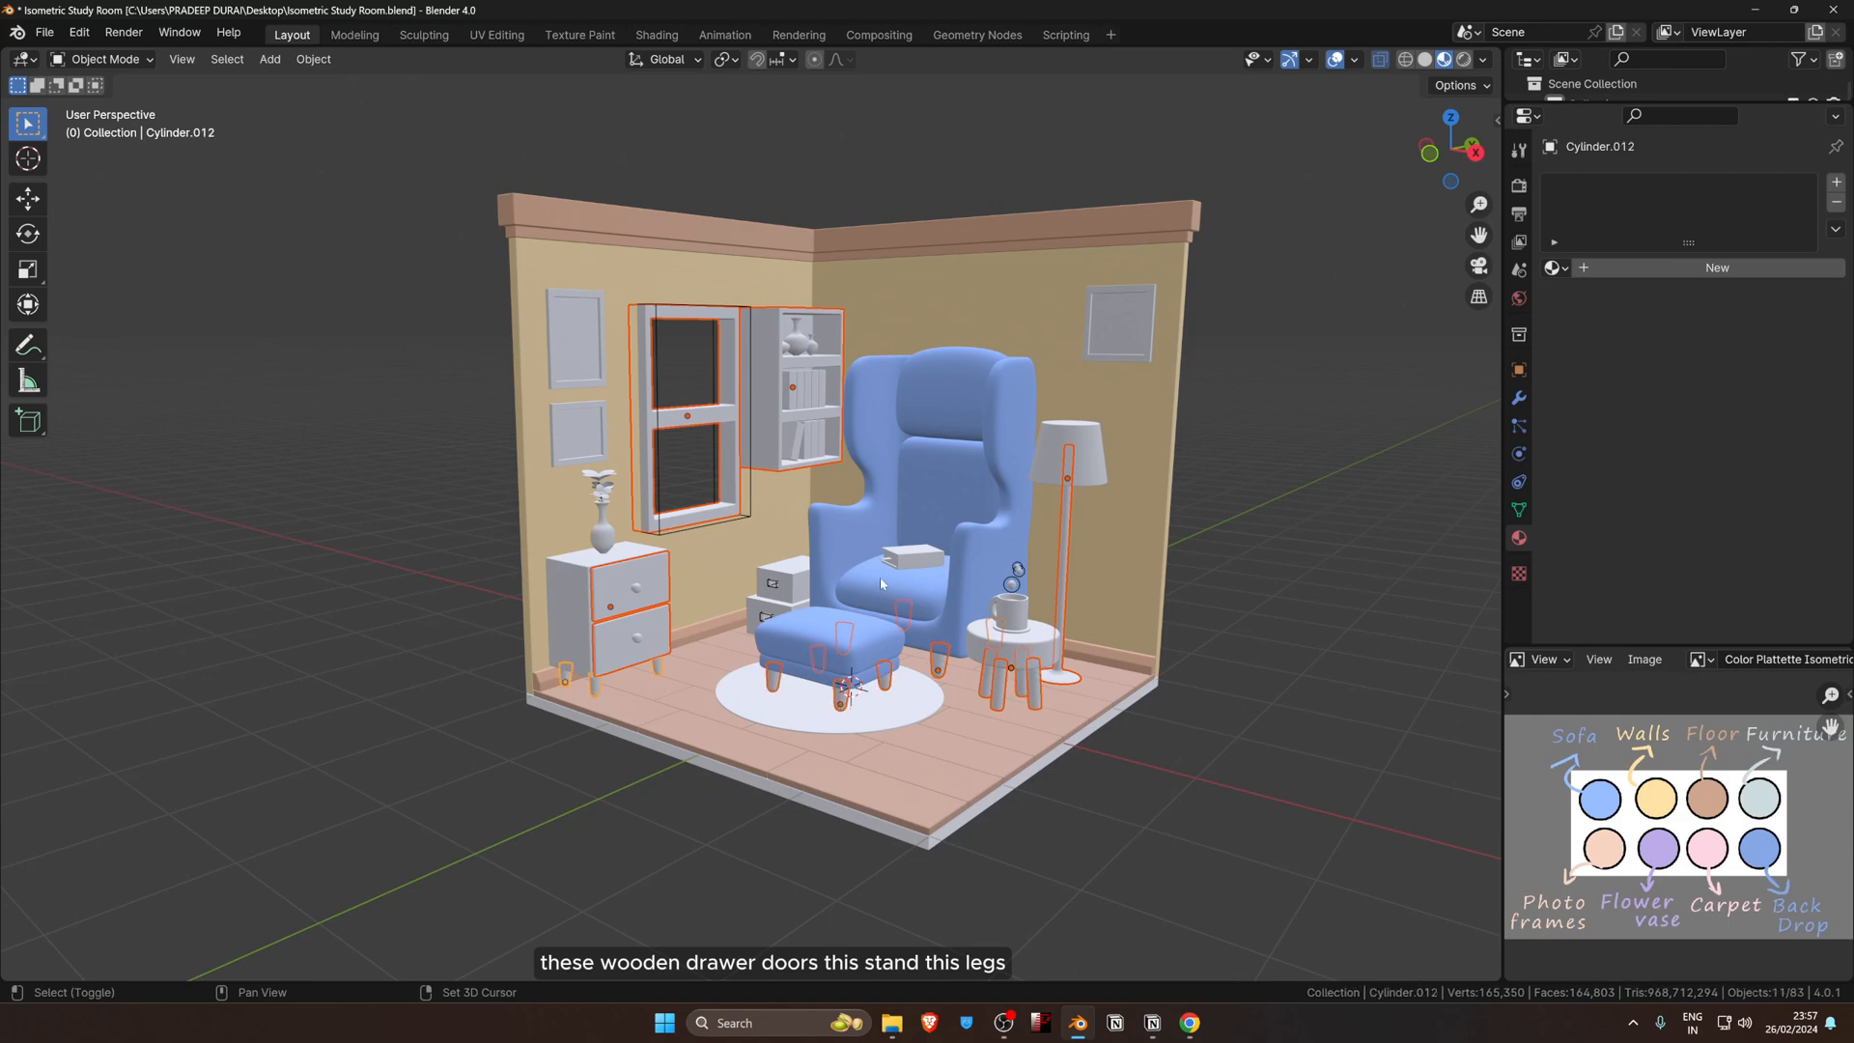
{"action": "middle_click_drag", "start_coordinate": [879, 577], "coordinate": [885, 705]}
{"action": "left_click", "coordinate": [919, 776], "text": "shift"}
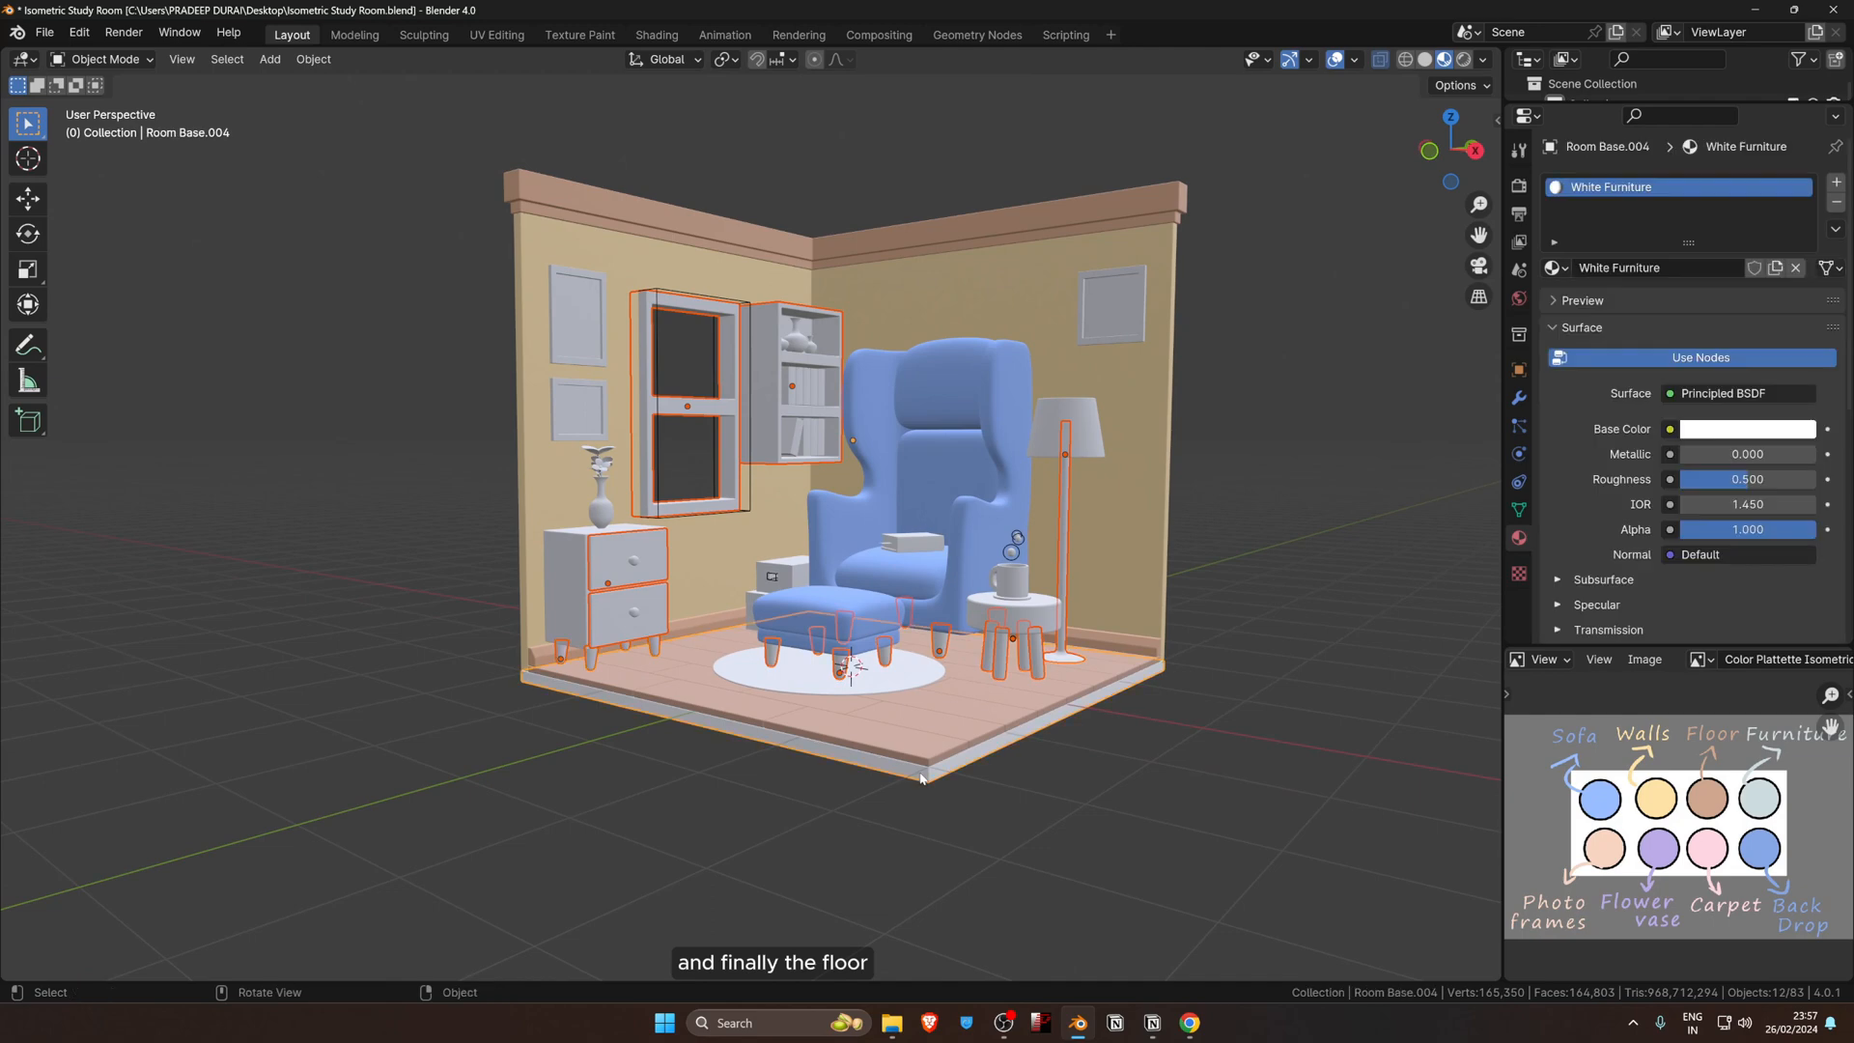
{"action": "key", "text": "ctrl+l"}
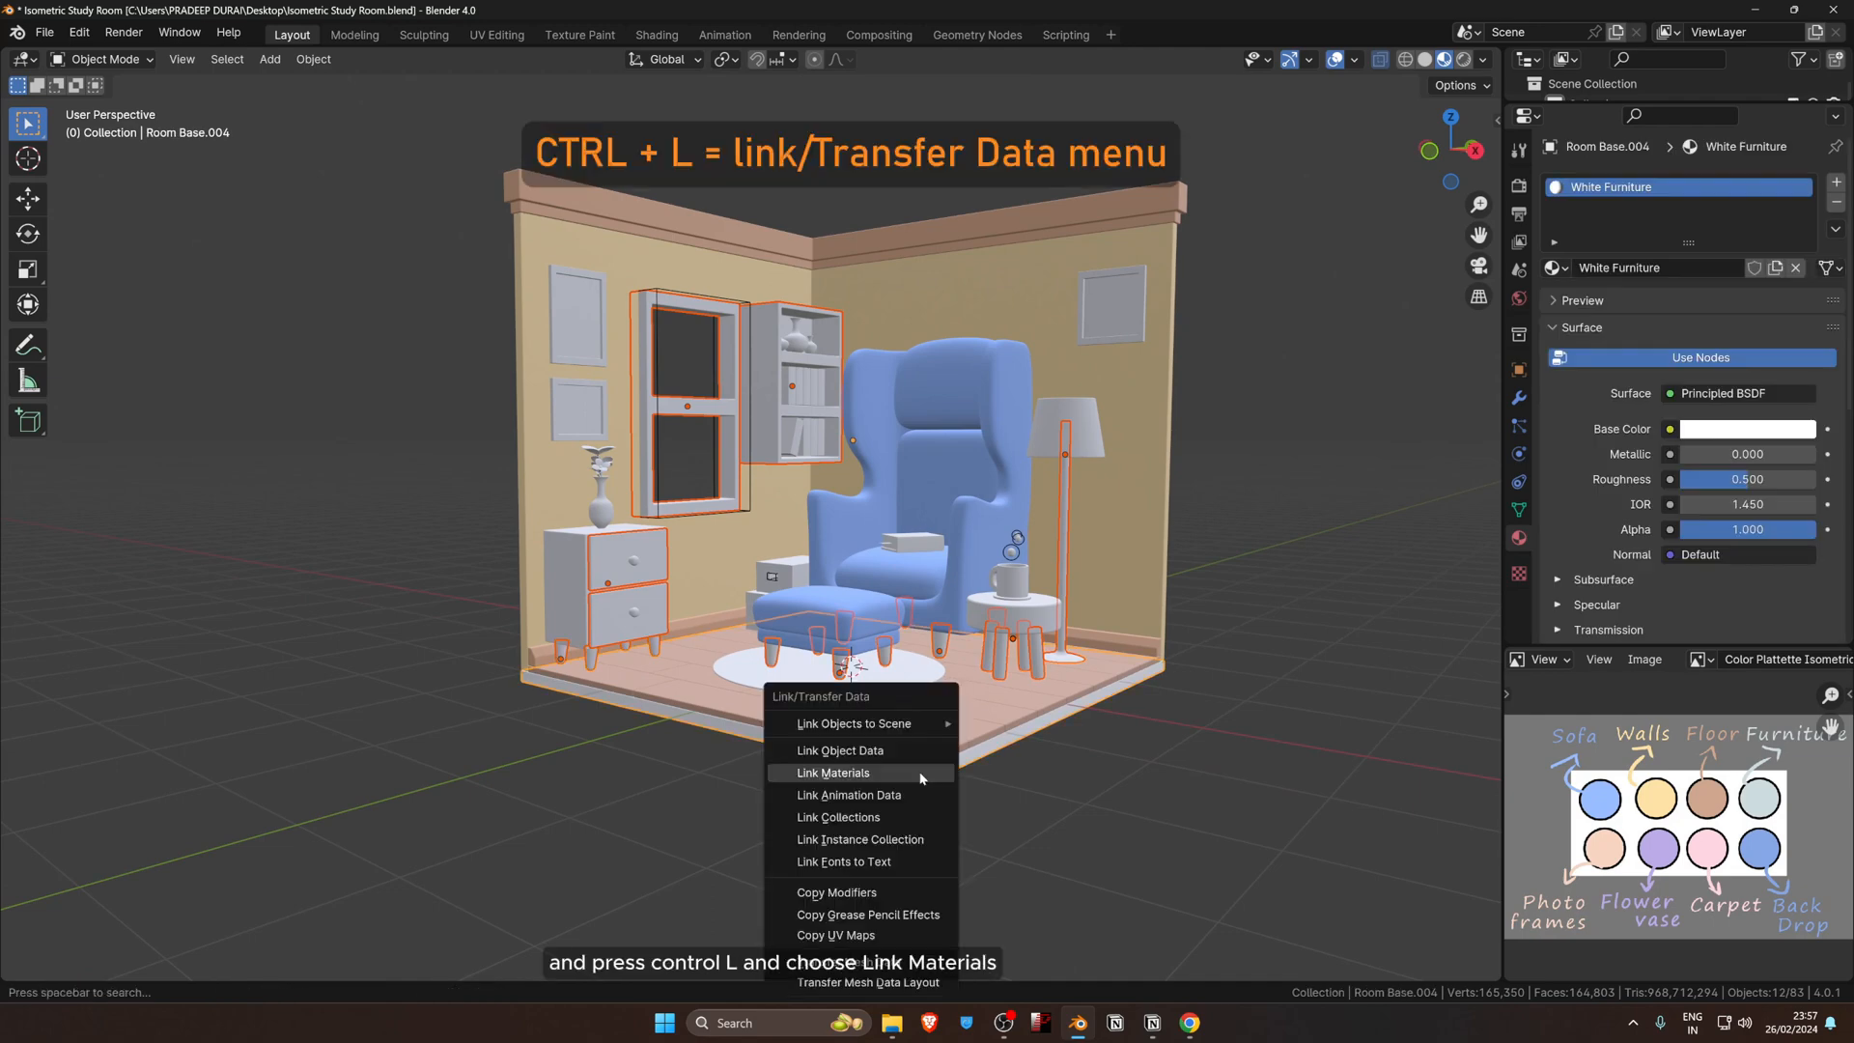
{"action": "left_click", "coordinate": [920, 778]}
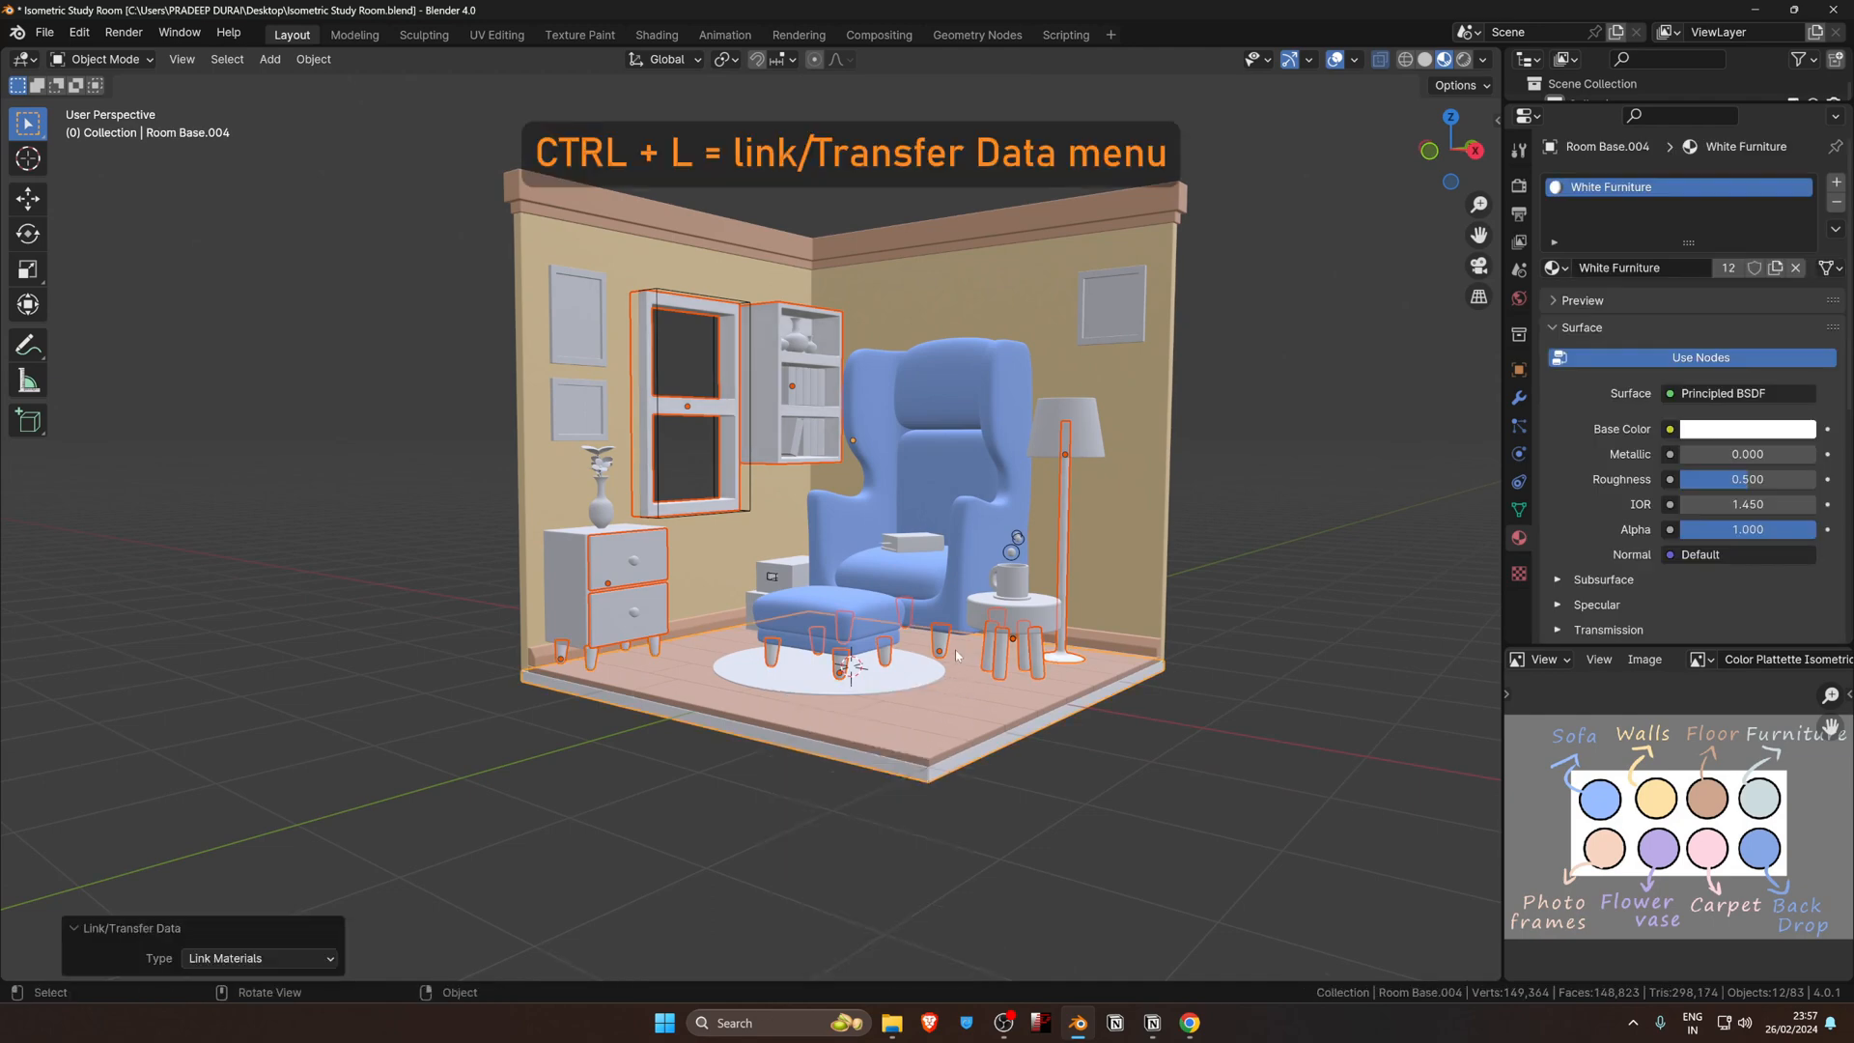
Step: With the drawer cabinet body and side table top selected, create a new material named Blue Furniture
{"action": "middle_click_drag", "start_coordinate": [954, 651], "coordinate": [1047, 900]}
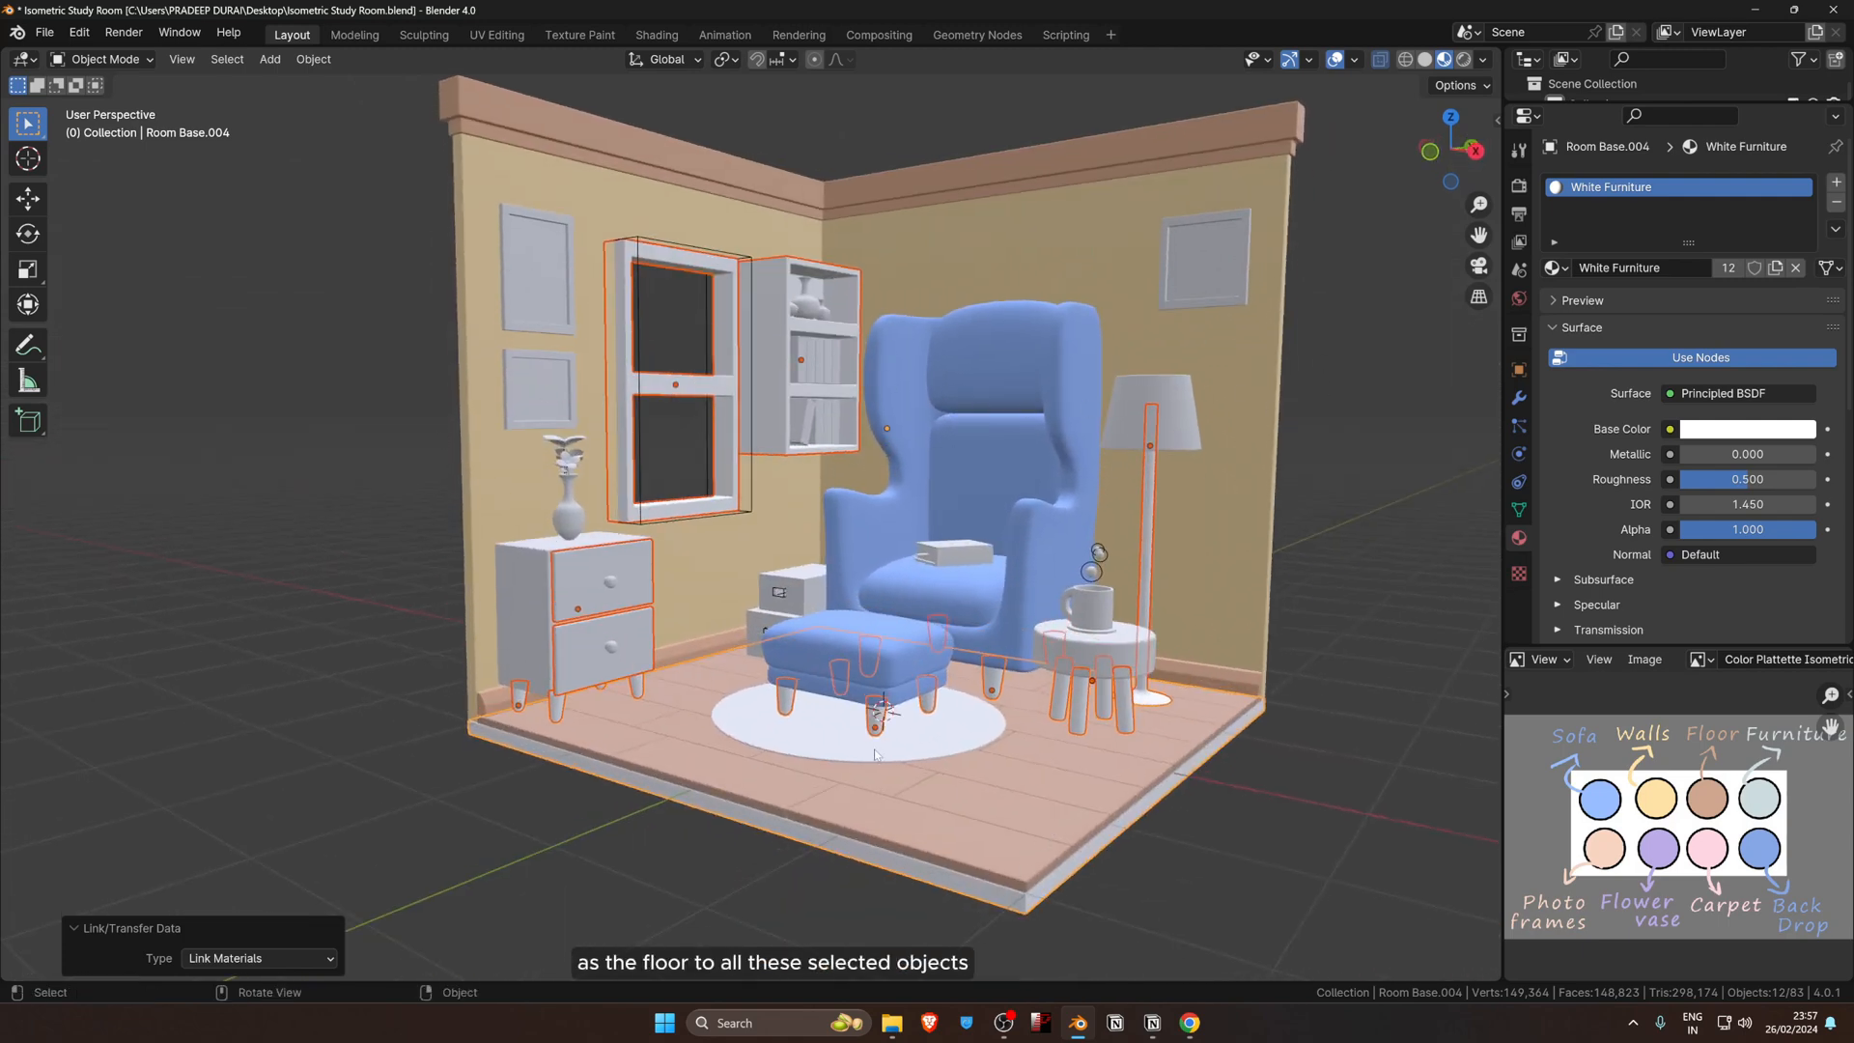
{"action": "left_click", "coordinate": [537, 582]}
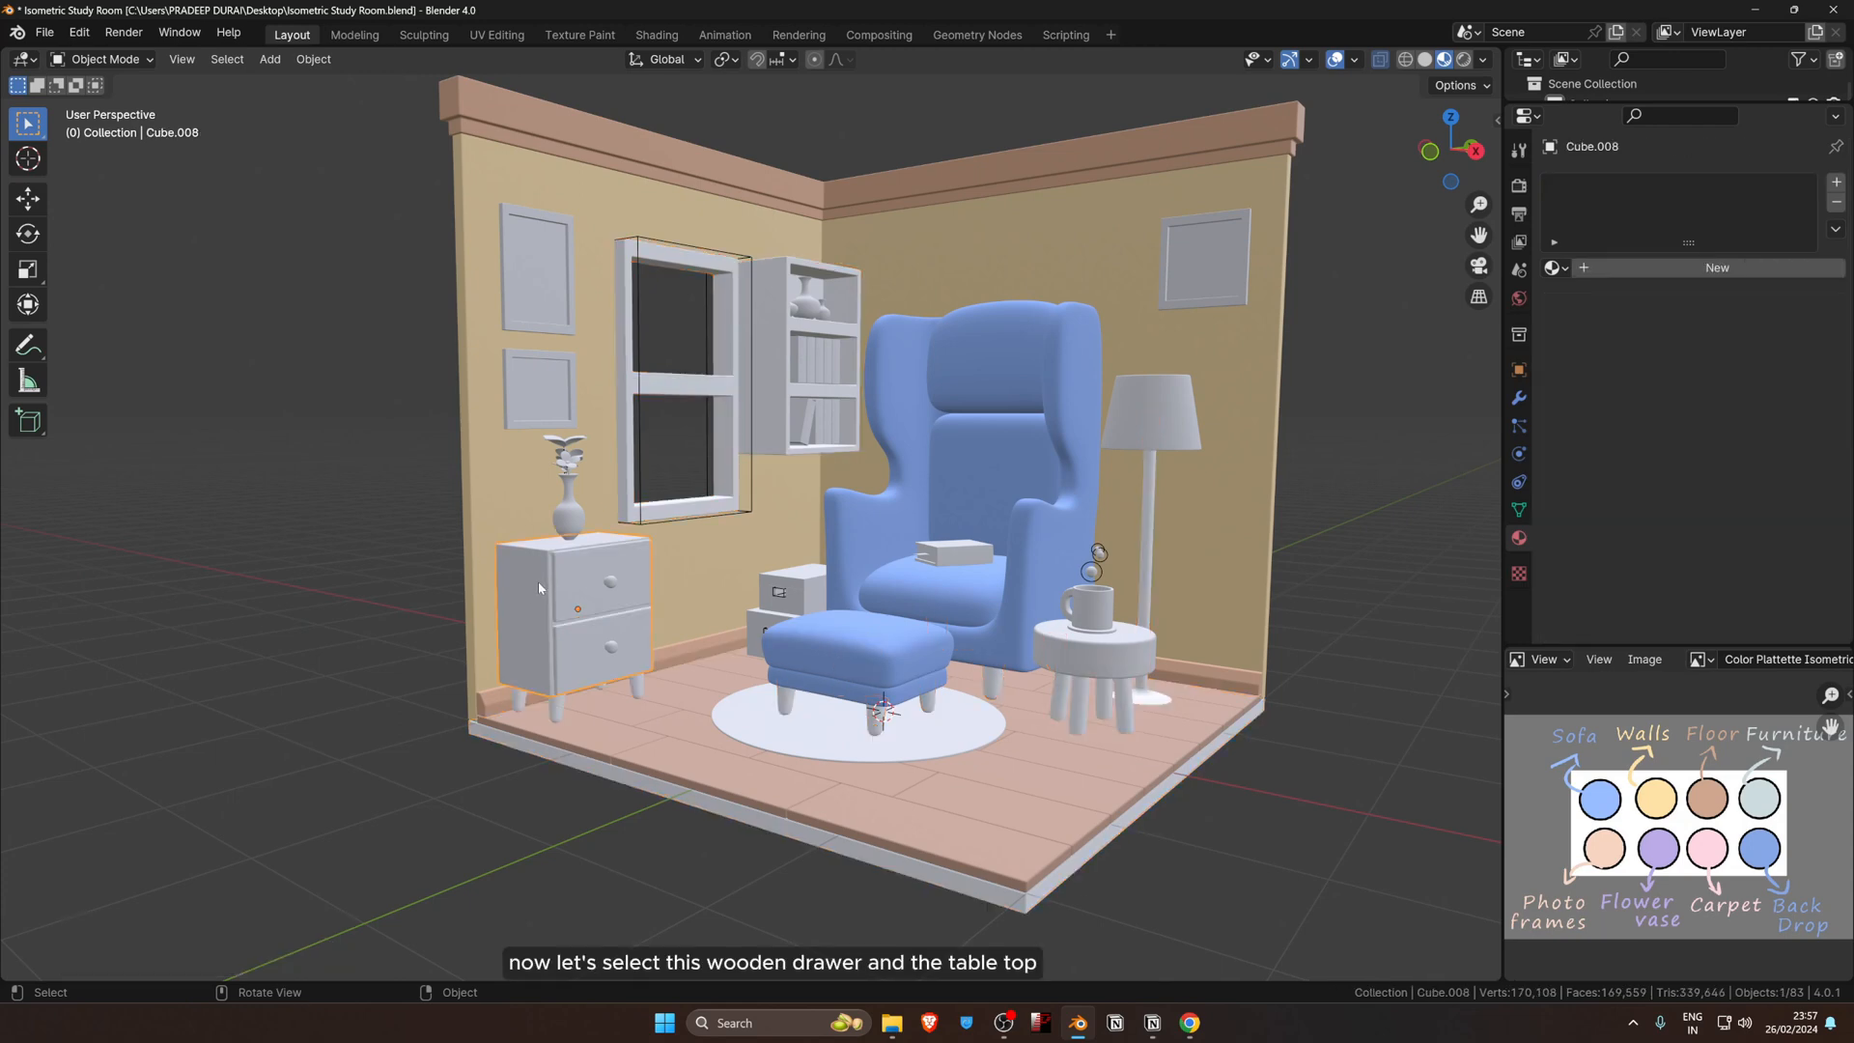
{"action": "left_click", "coordinate": [1112, 656], "text": "shift"}
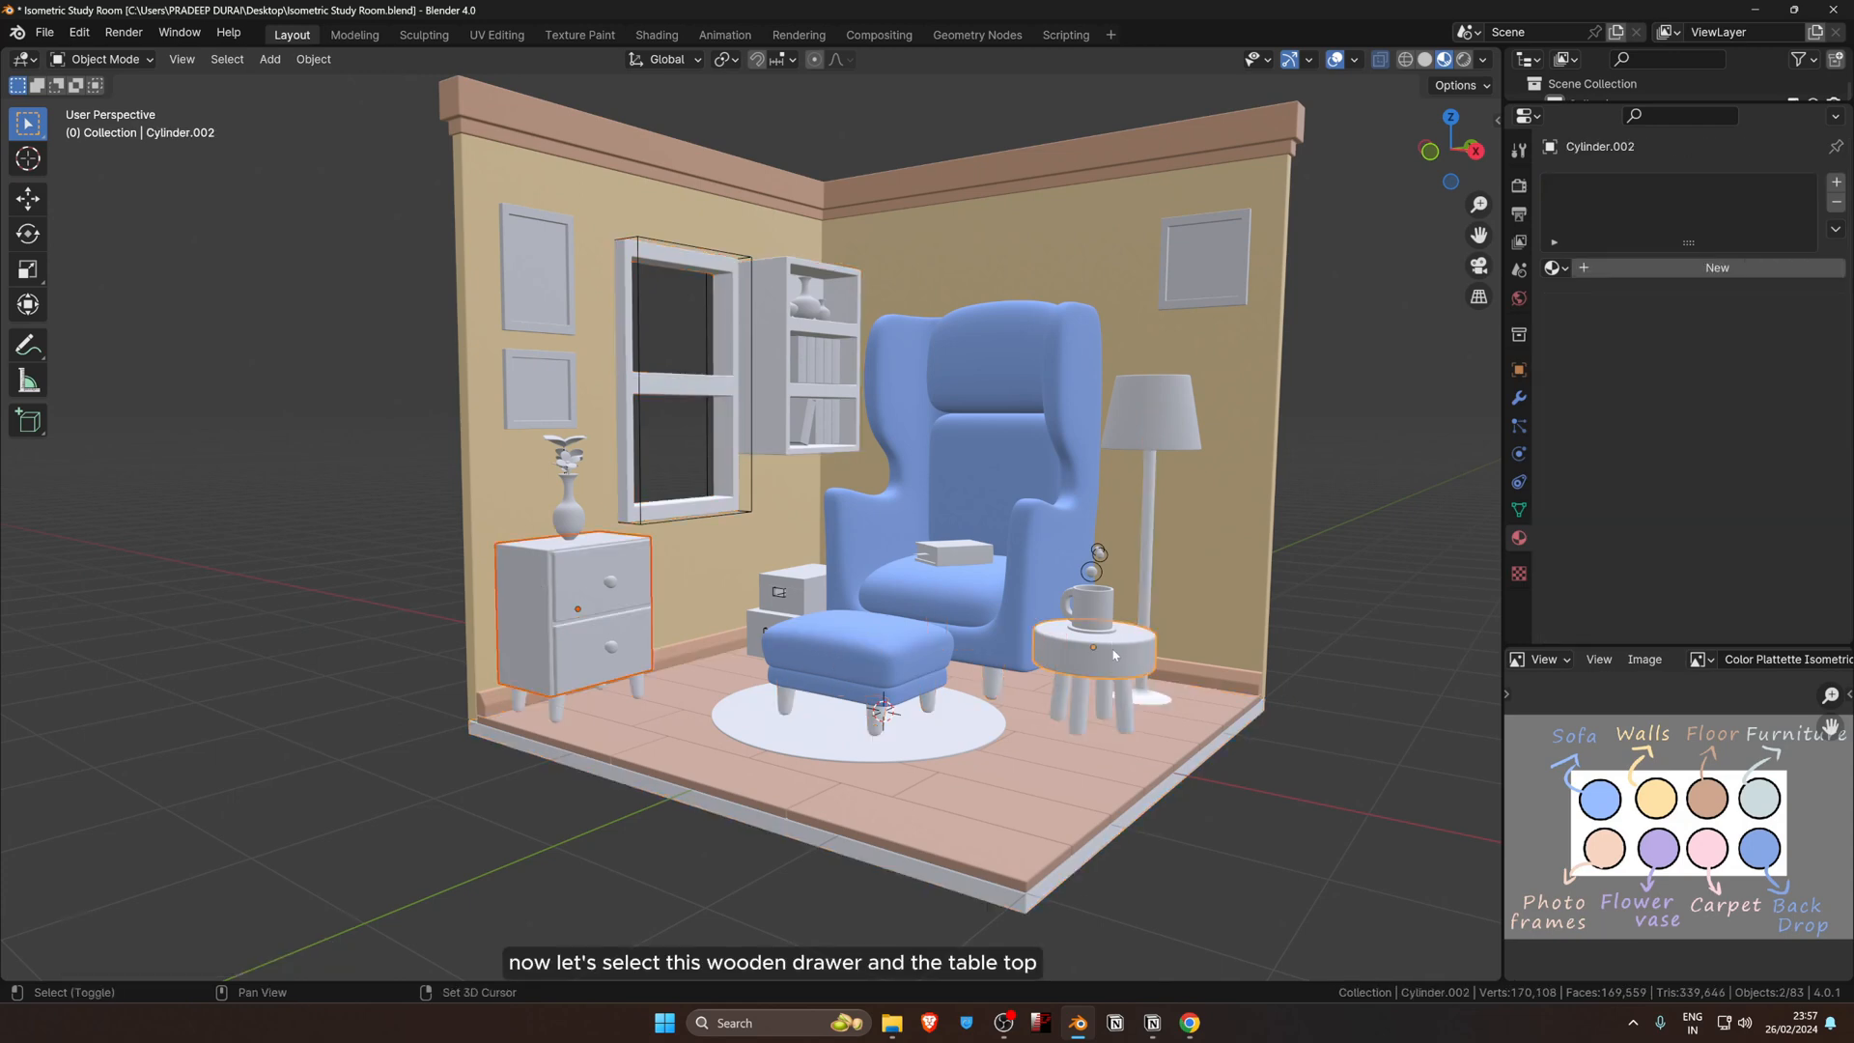
{"action": "left_click", "coordinate": [1645, 268]}
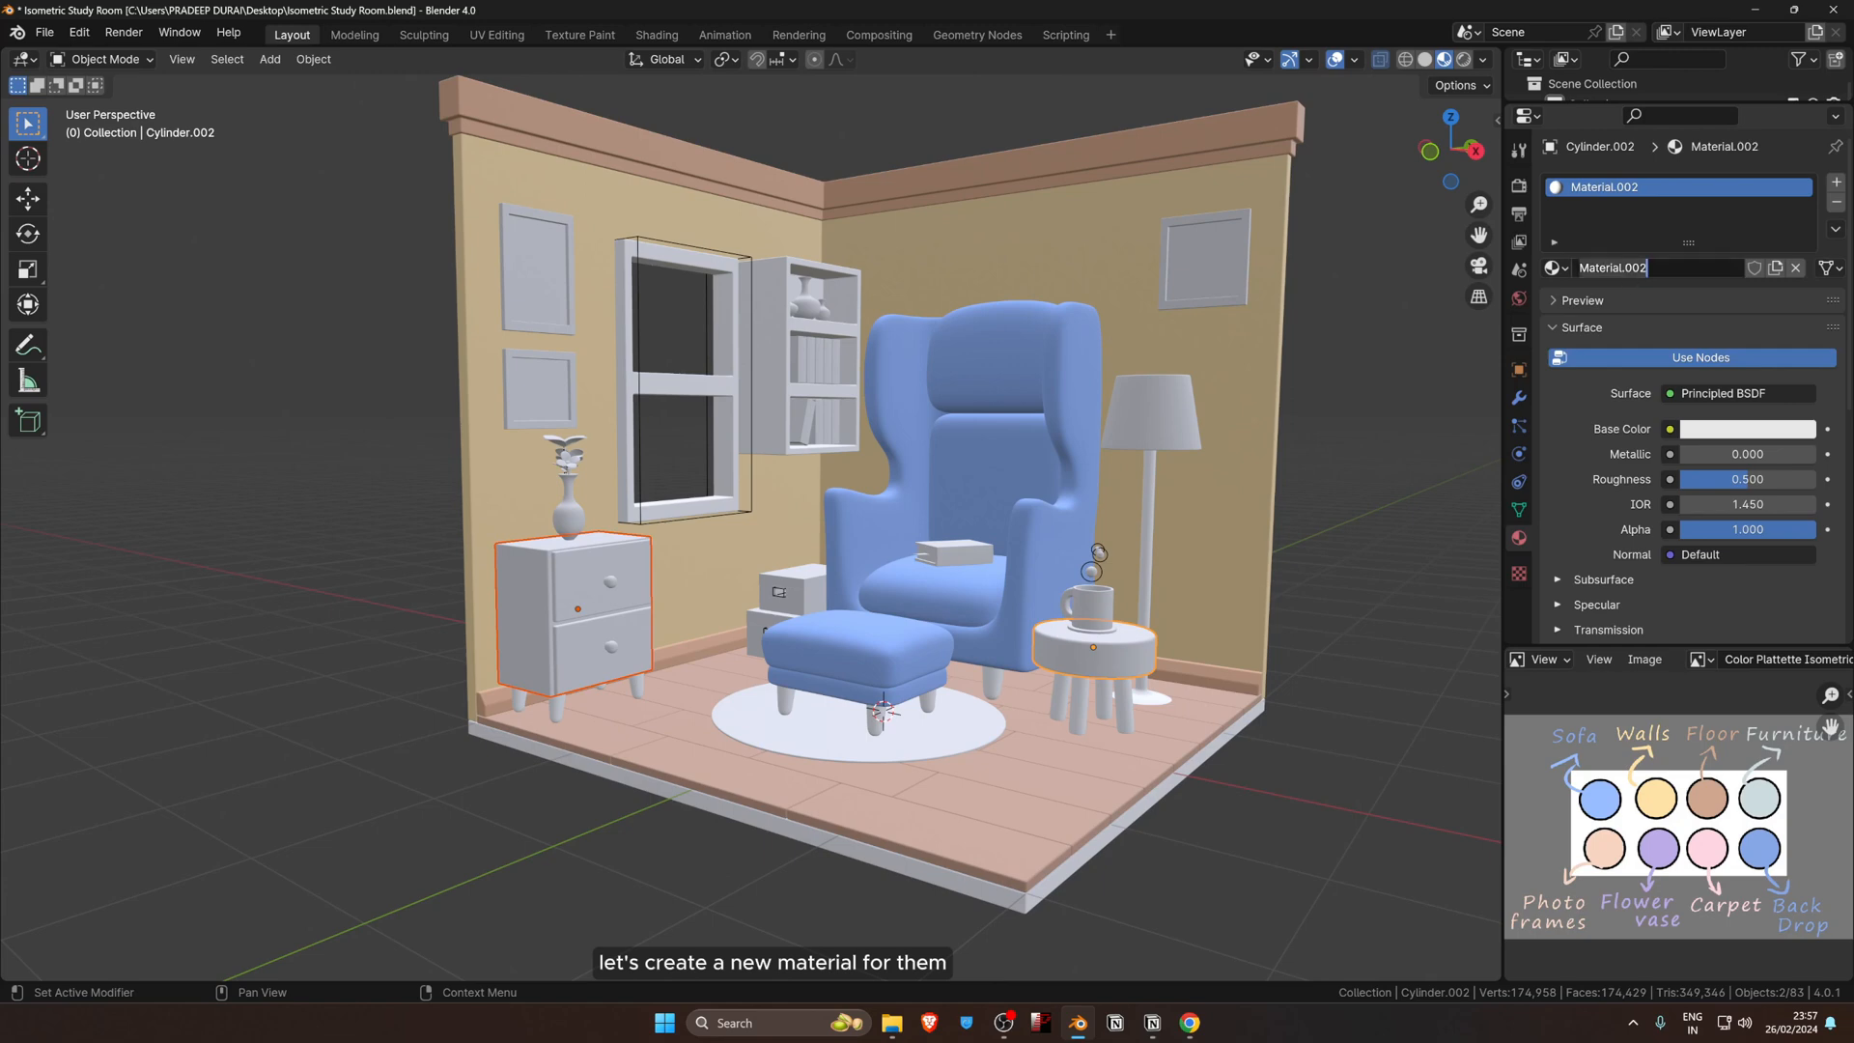
{"action": "key", "text": "BackSpace"}
{"action": "type", "text": "a"}
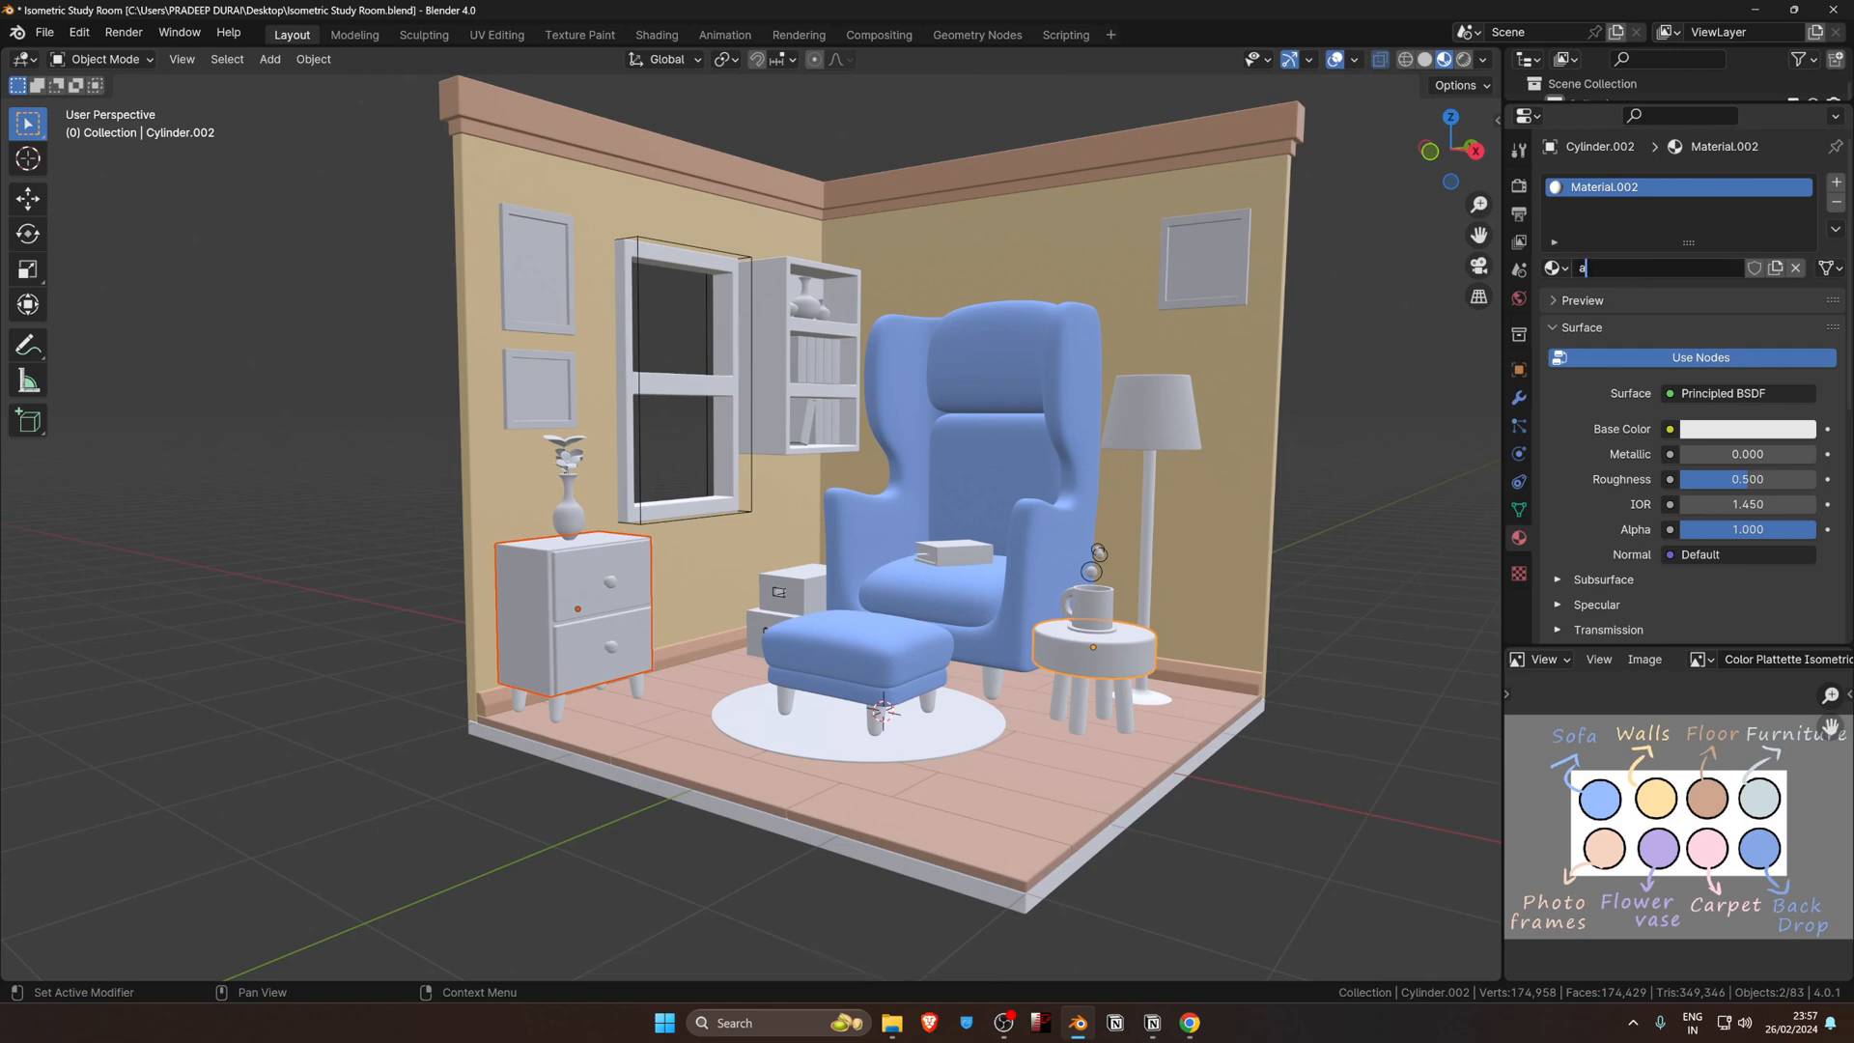
{"action": "key", "text": "BackSpace"}
{"action": "type", "text": "Blue Furniture"}
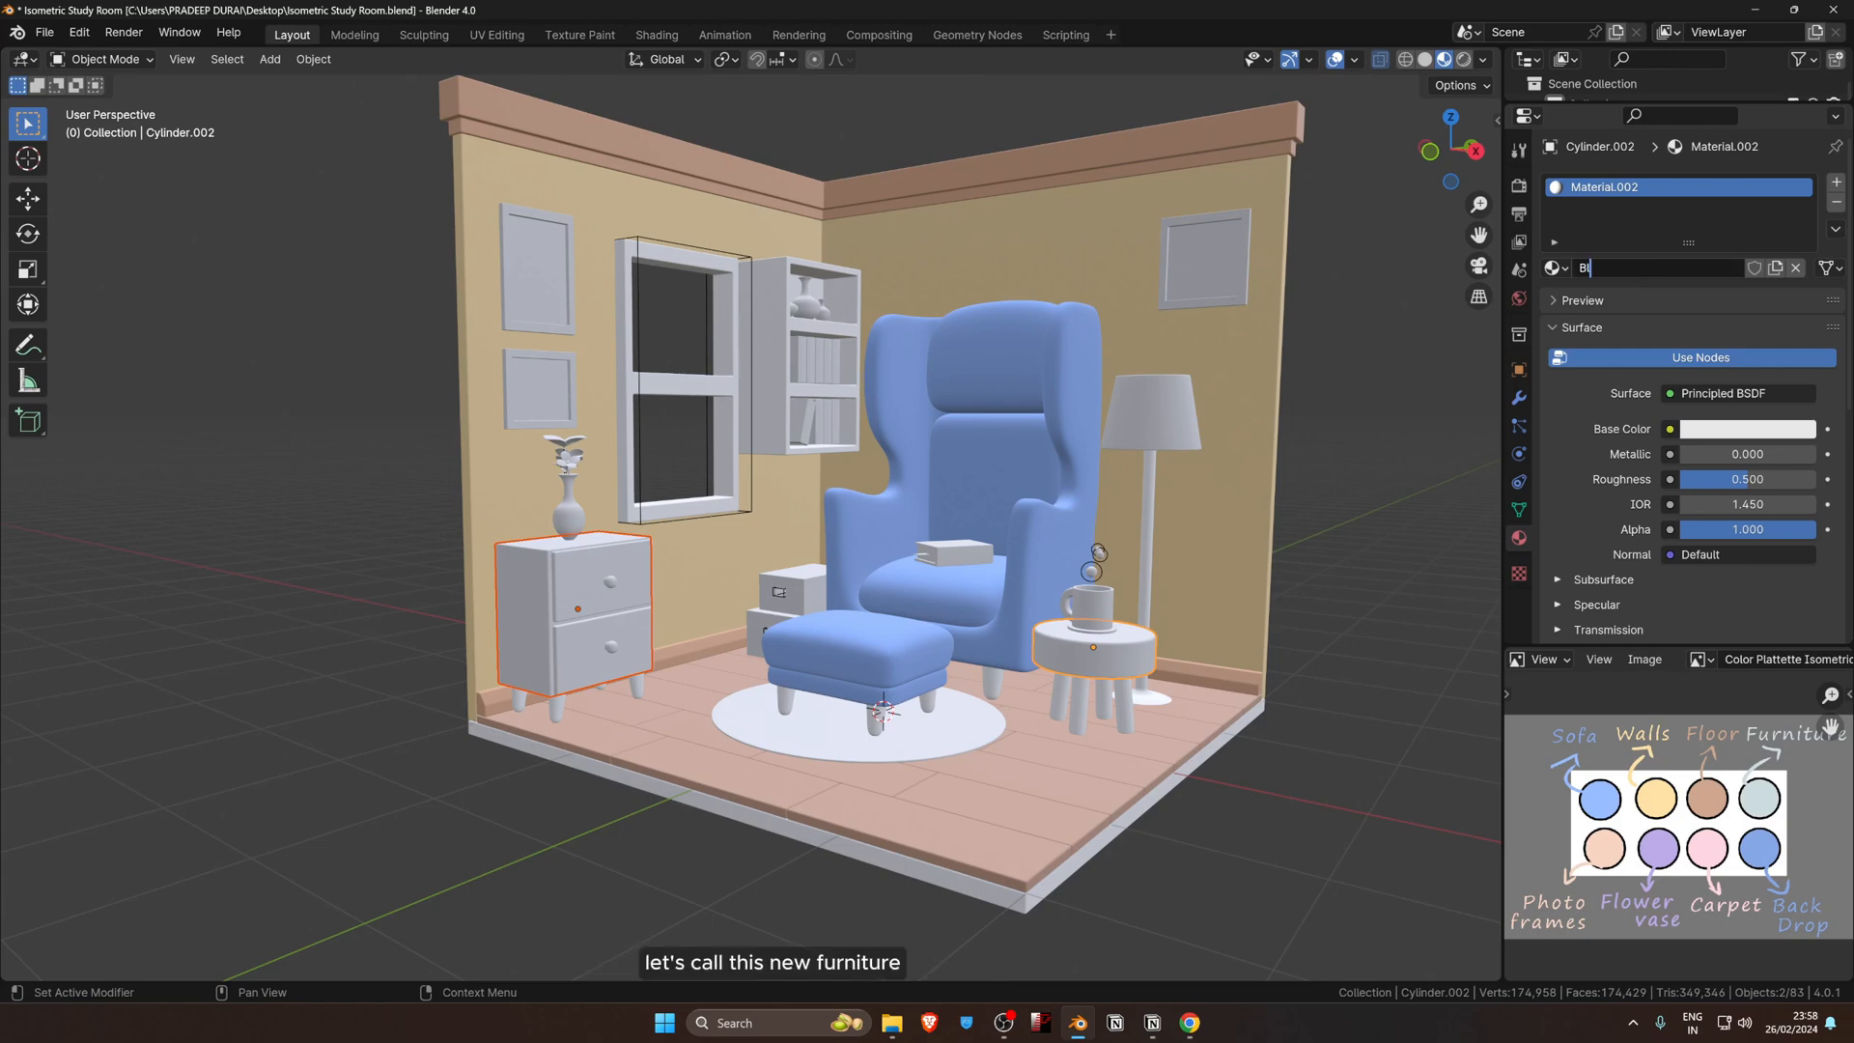
{"action": "key", "text": "Return"}
Step: Sample the palette's Furniture swatch as the Blue Furniture base color and link the material from the table top to the cabinet body
{"action": "left_click", "coordinate": [1744, 436]}
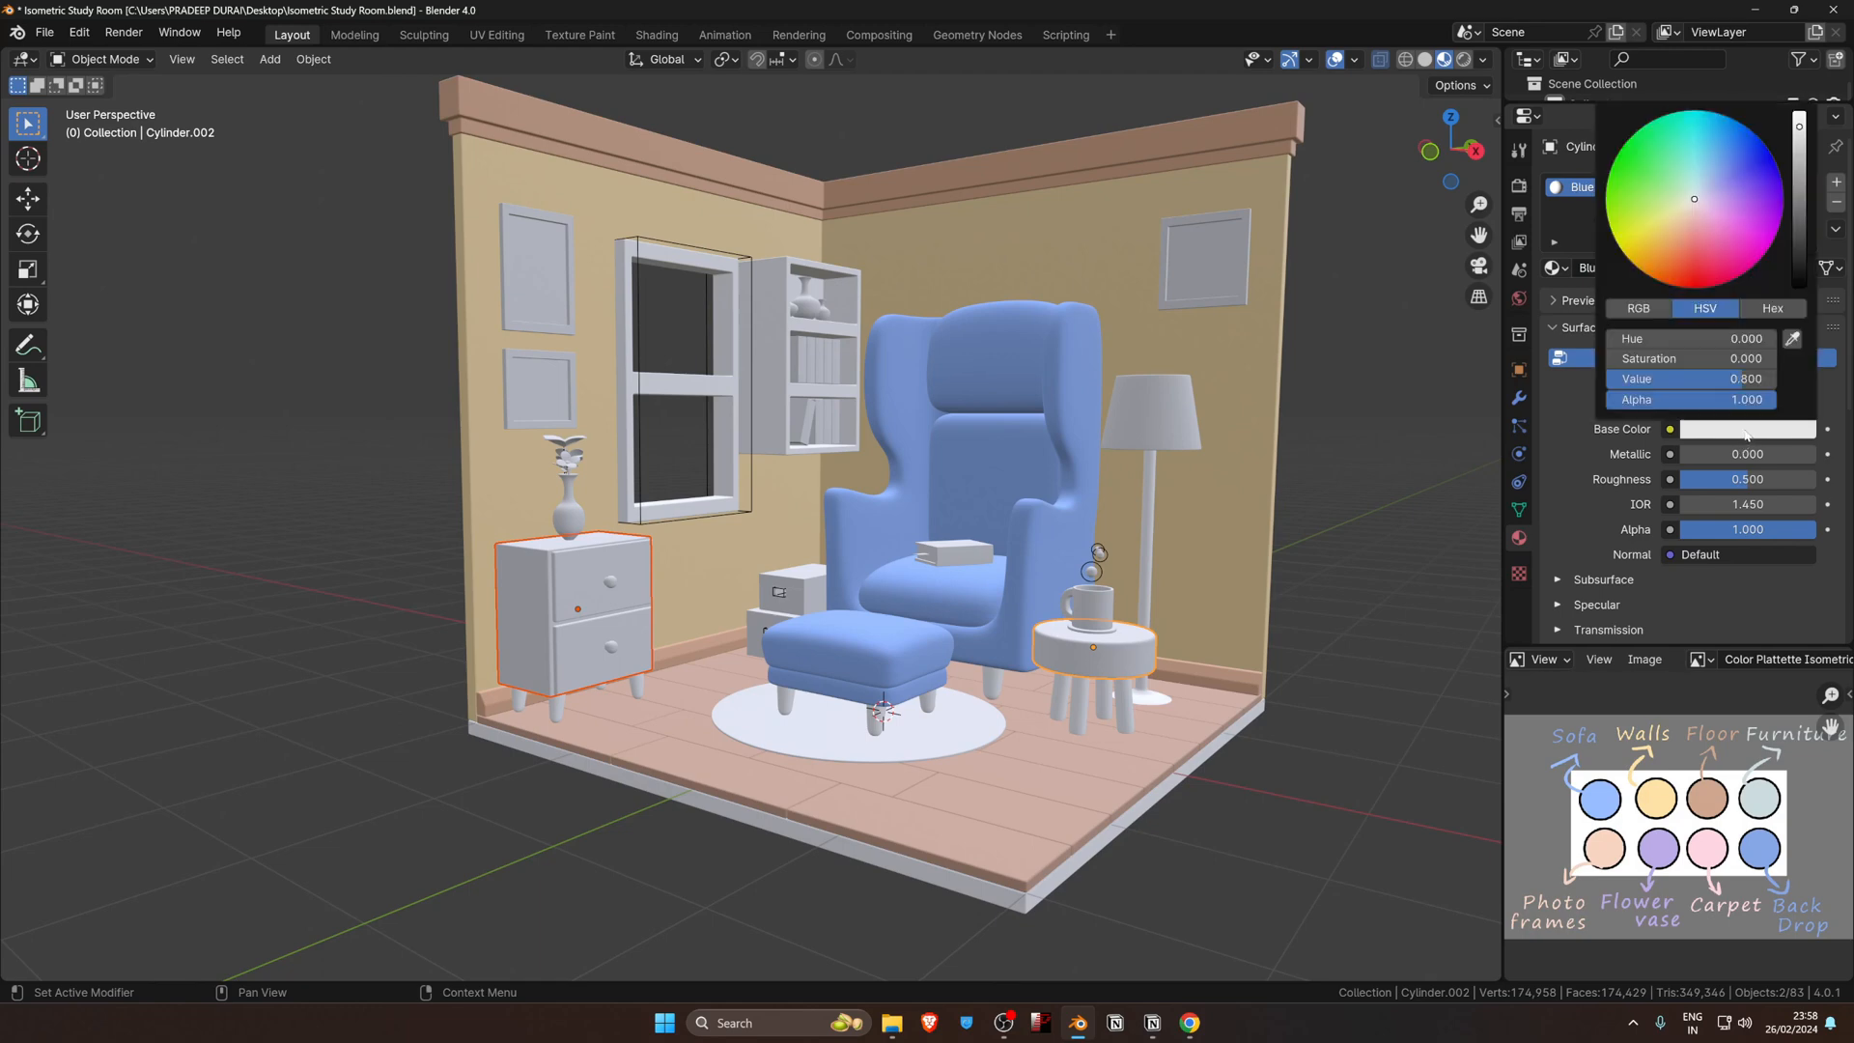
{"action": "left_click", "coordinate": [1793, 340]}
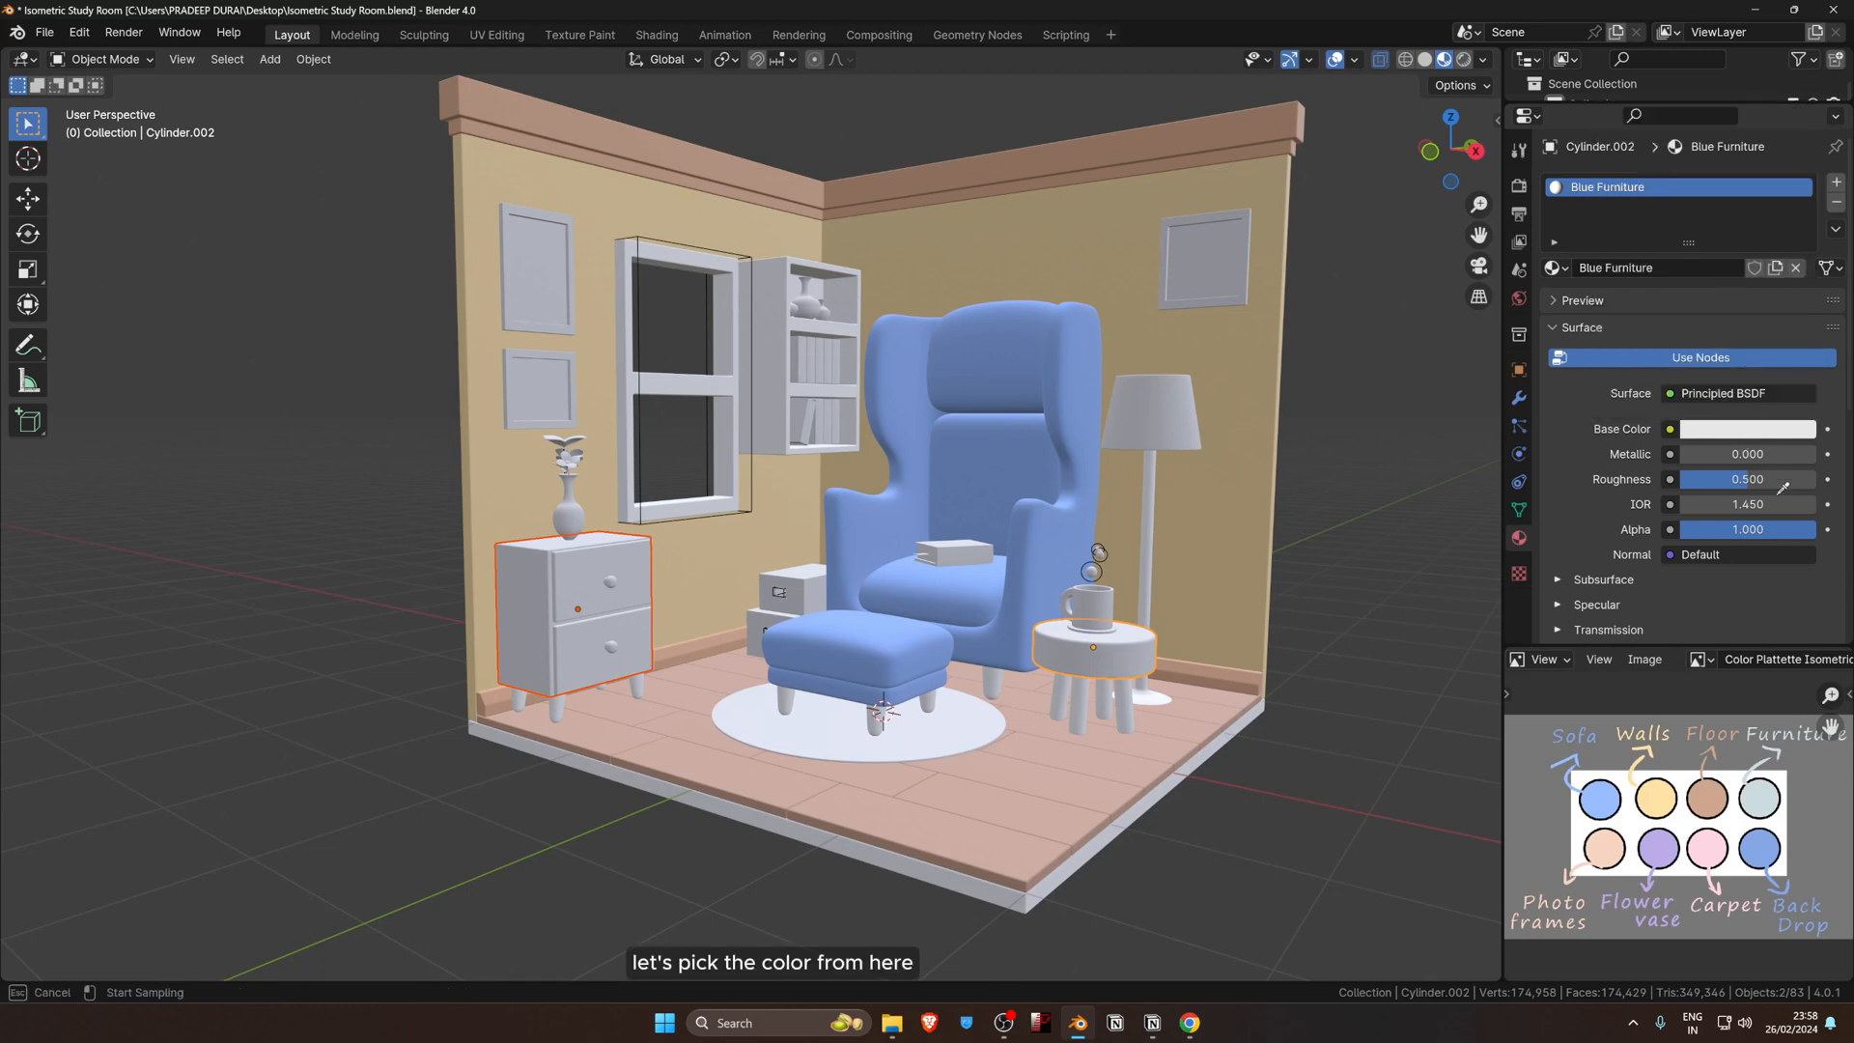
{"action": "left_click", "coordinate": [1767, 797]}
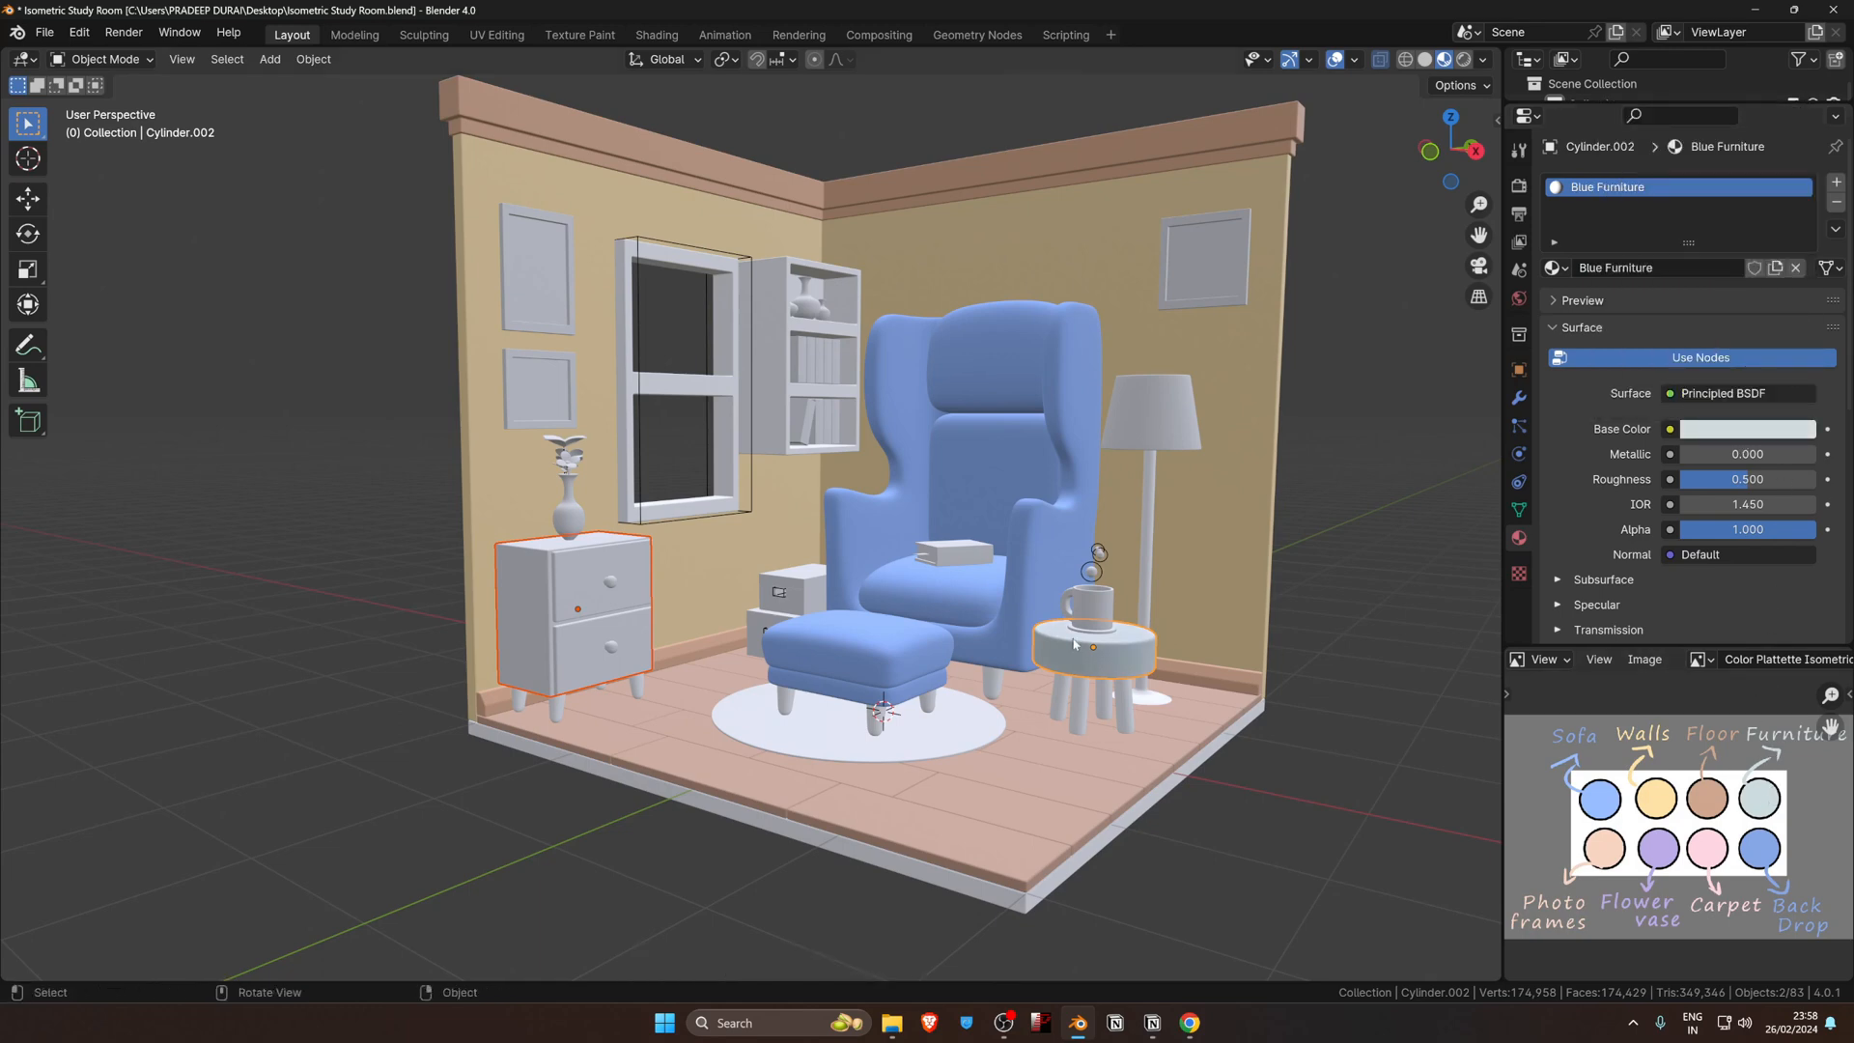
{"action": "key", "text": "ctrl+l"}
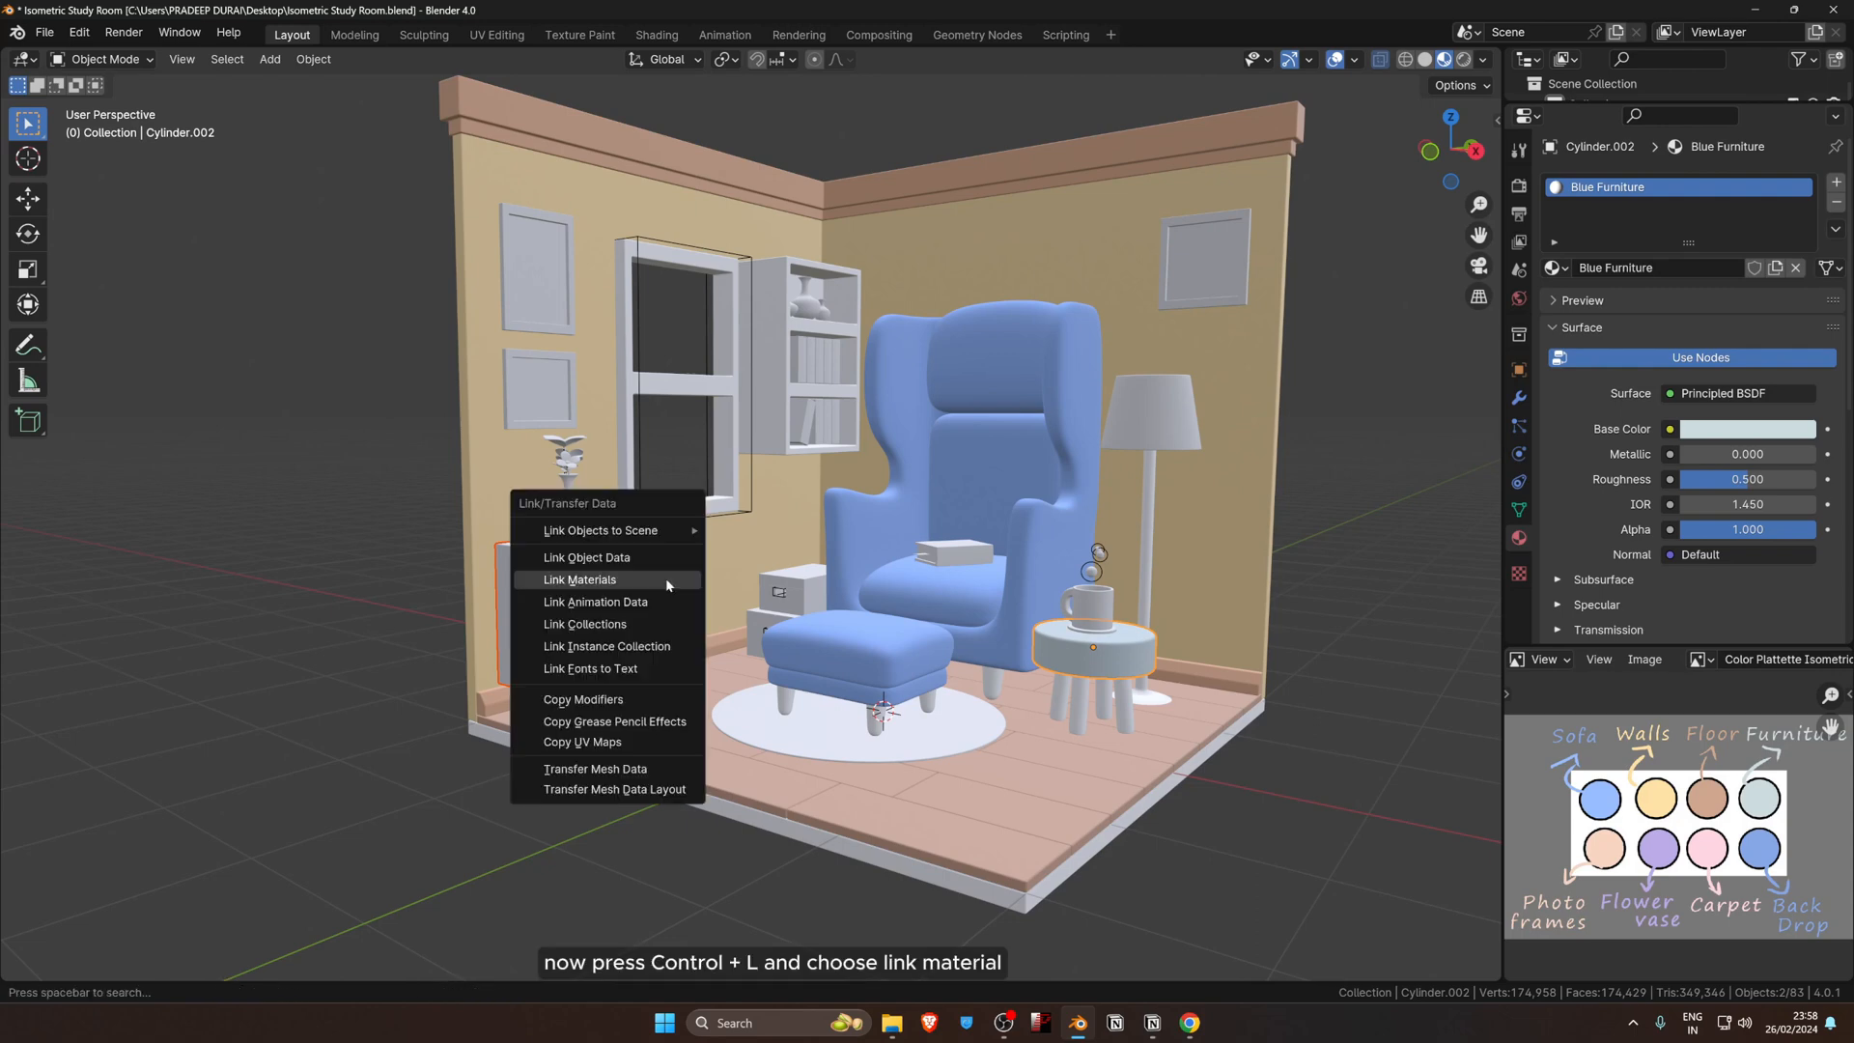
{"action": "left_click", "coordinate": [667, 580]}
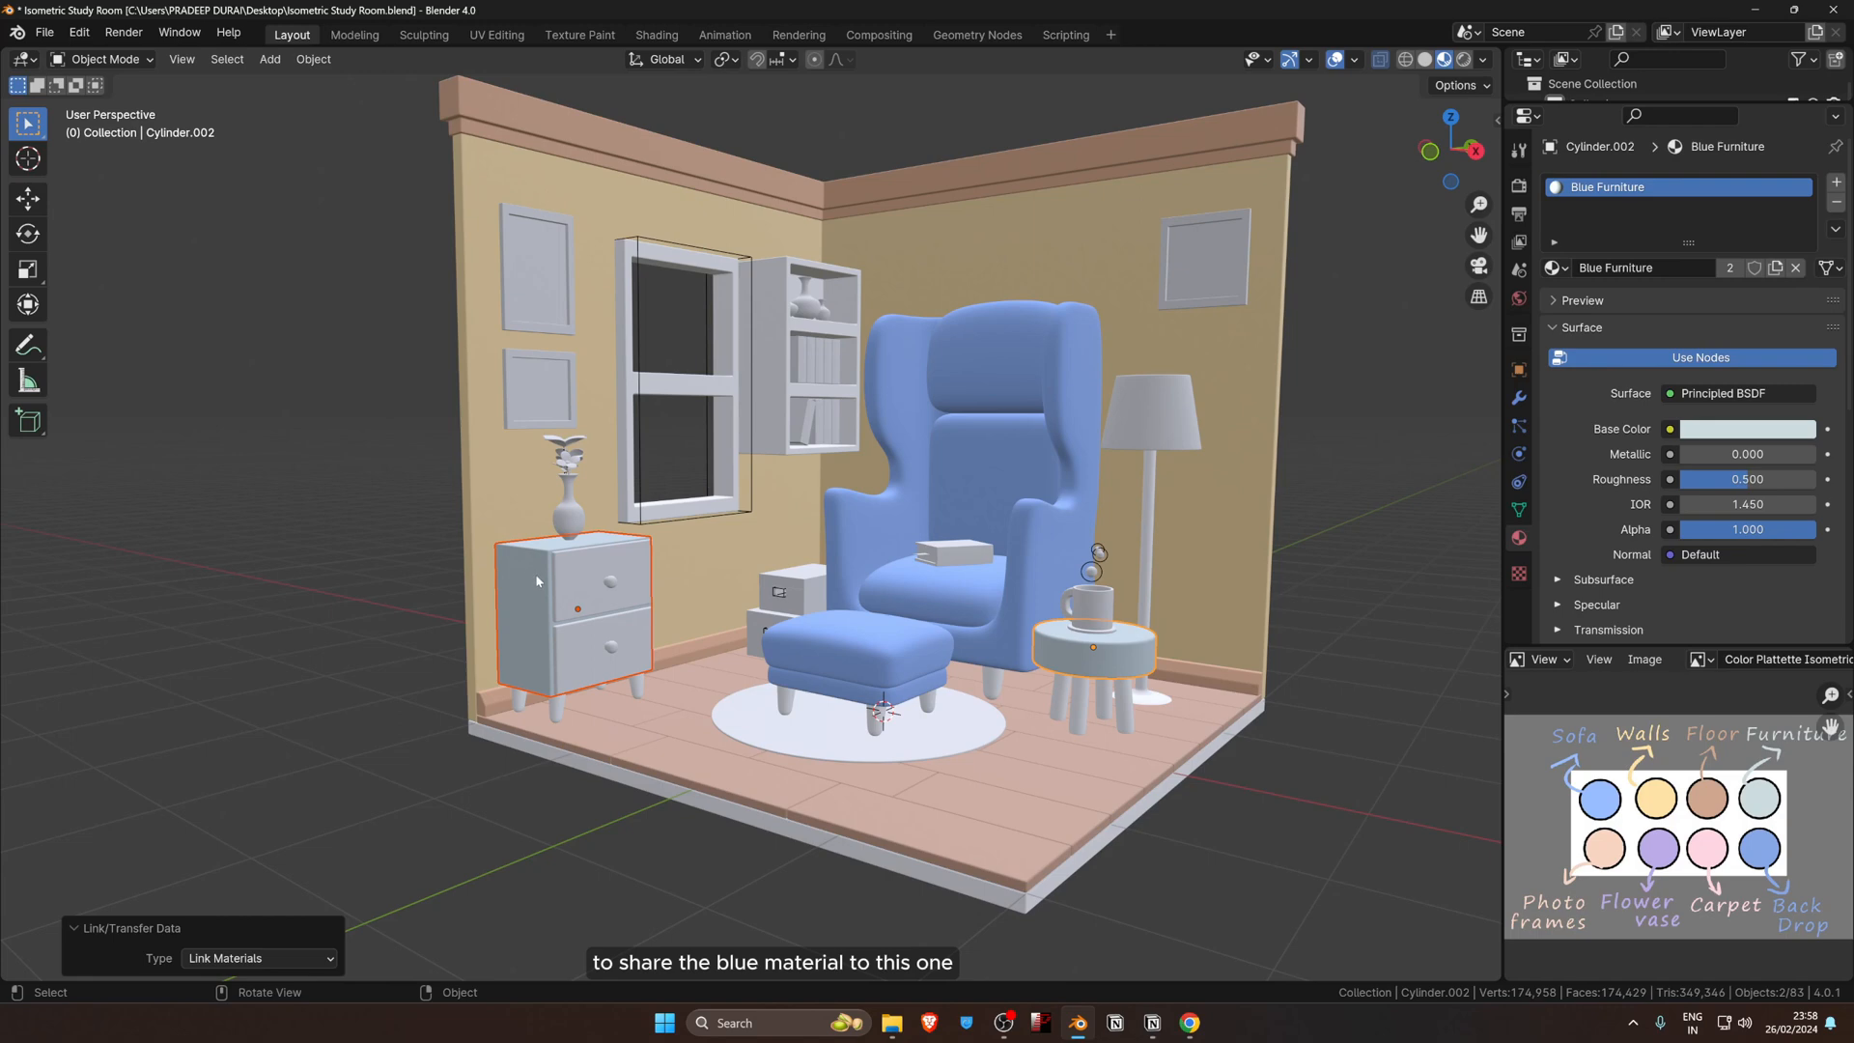
Step: Link the cabinet body's Blue Furniture material to both drawer knobs and clear the selection
{"action": "left_click", "coordinate": [612, 584]}
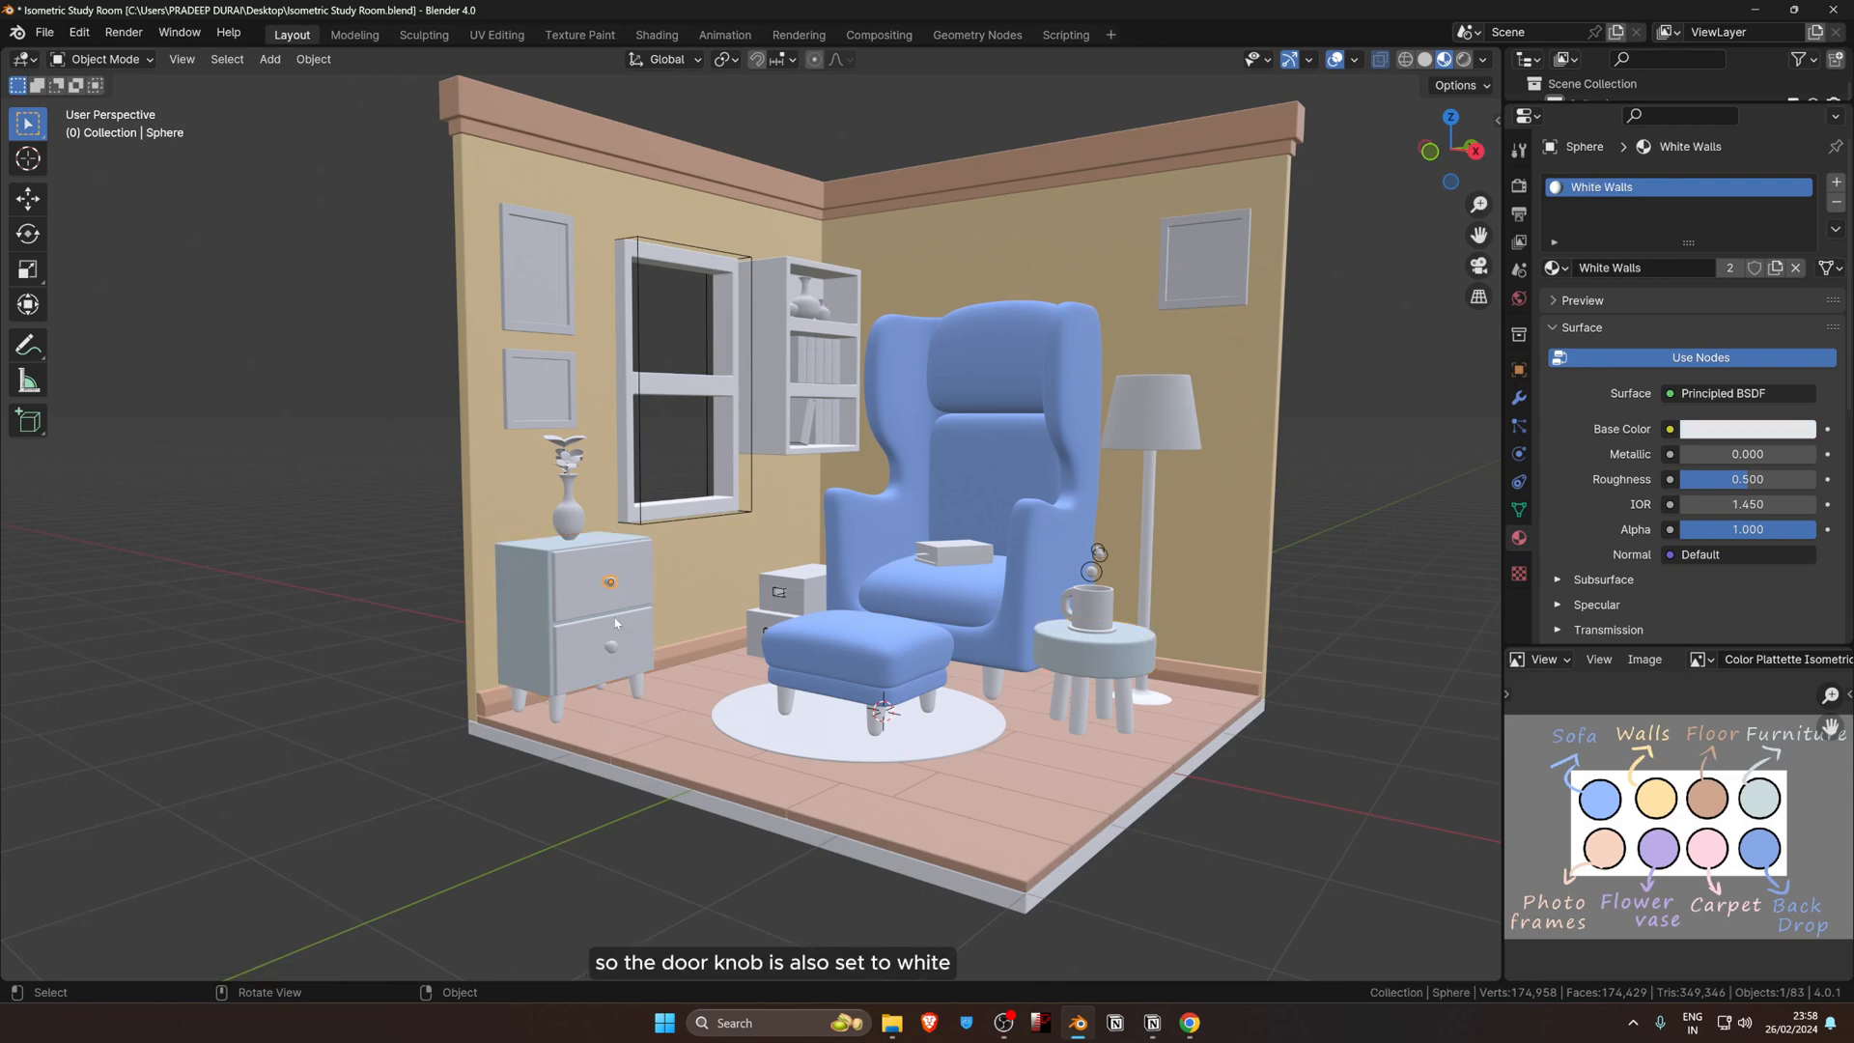
{"action": "left_click", "coordinate": [614, 648], "text": "shift"}
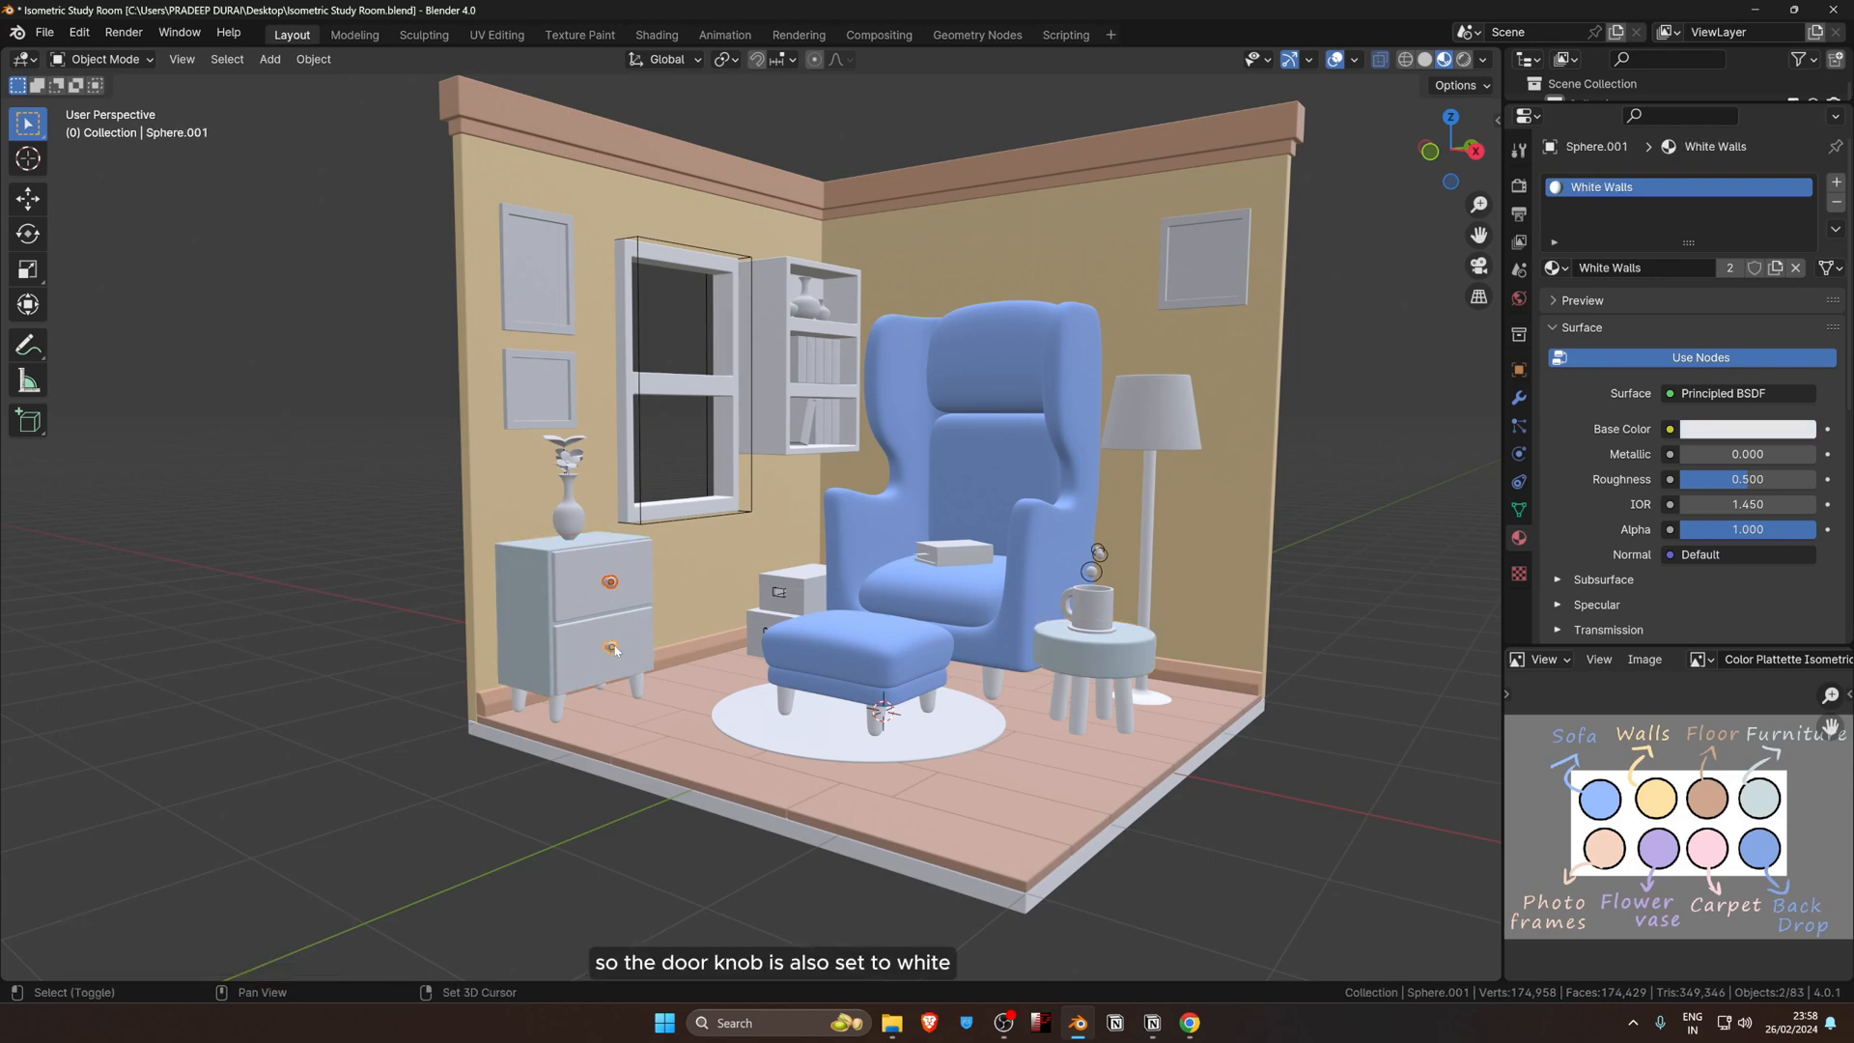
{"action": "left_click", "coordinate": [538, 580], "text": "shift"}
{"action": "key", "text": "ctrl+l"}
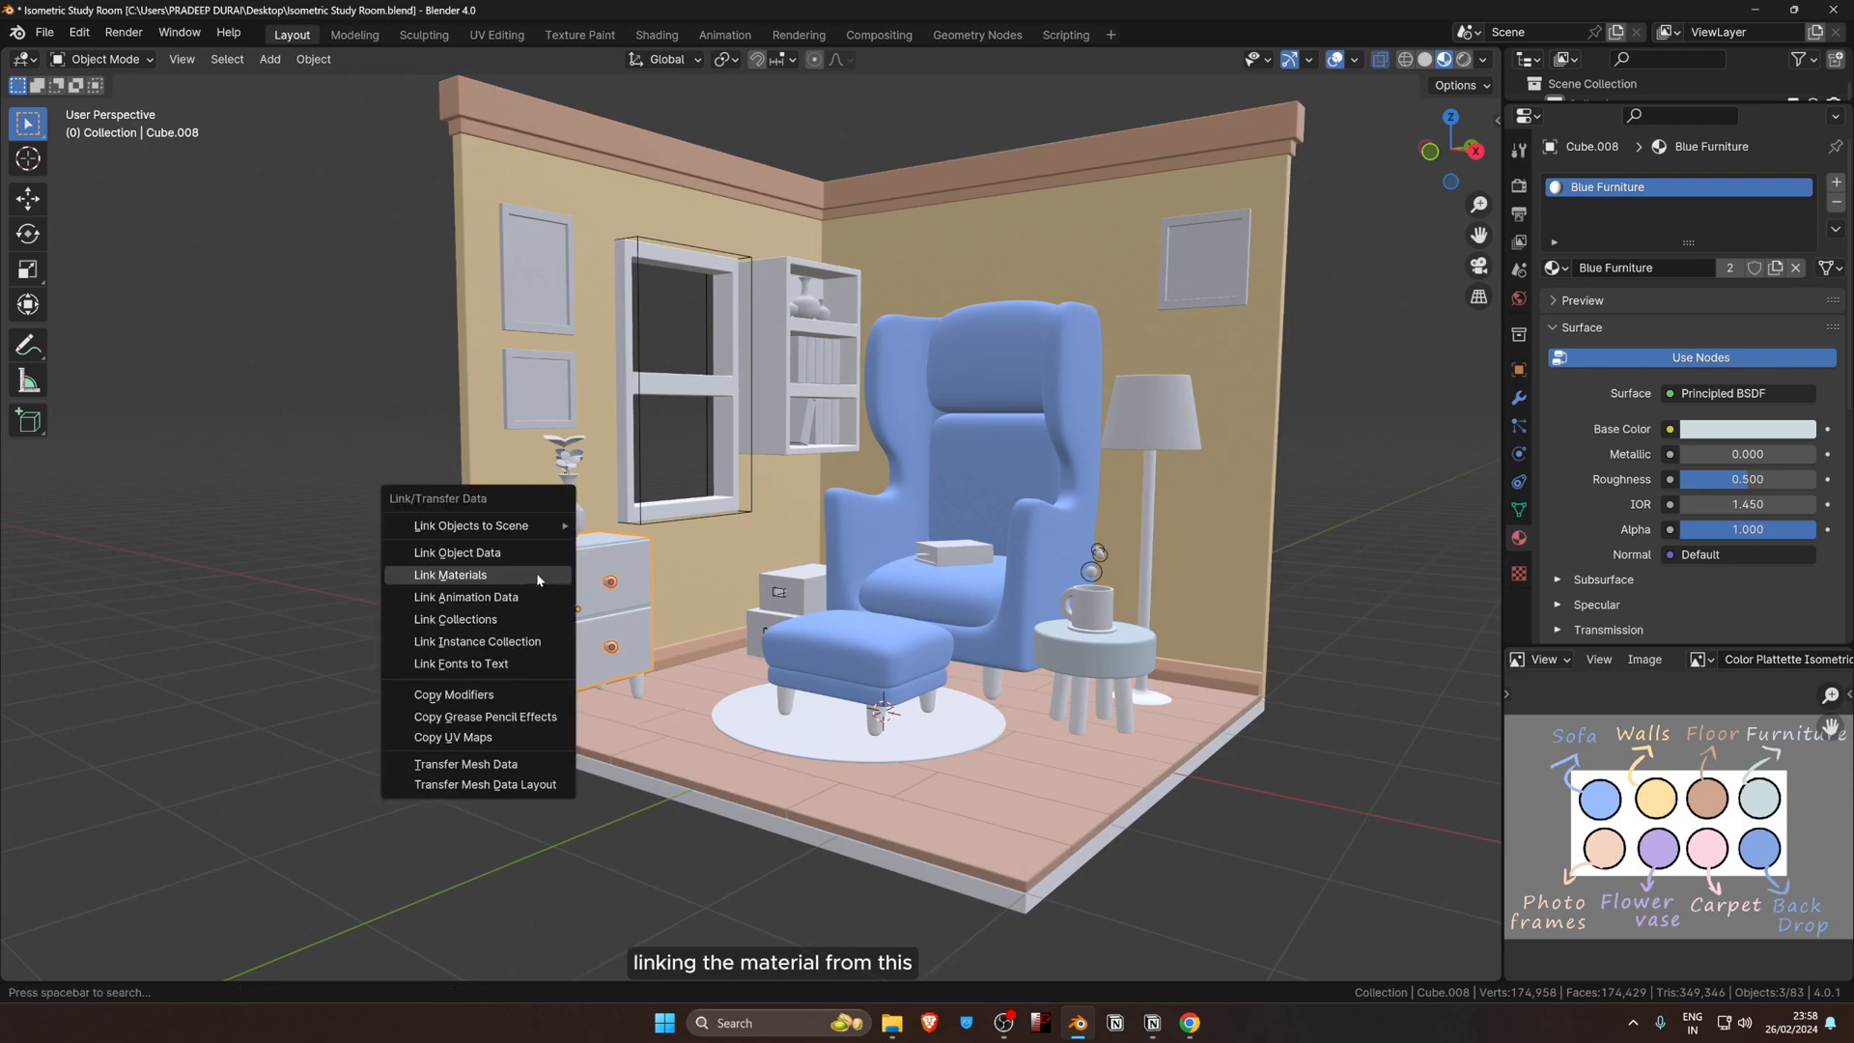
{"action": "left_click", "coordinate": [538, 577]}
{"action": "left_click", "coordinate": [301, 533]}
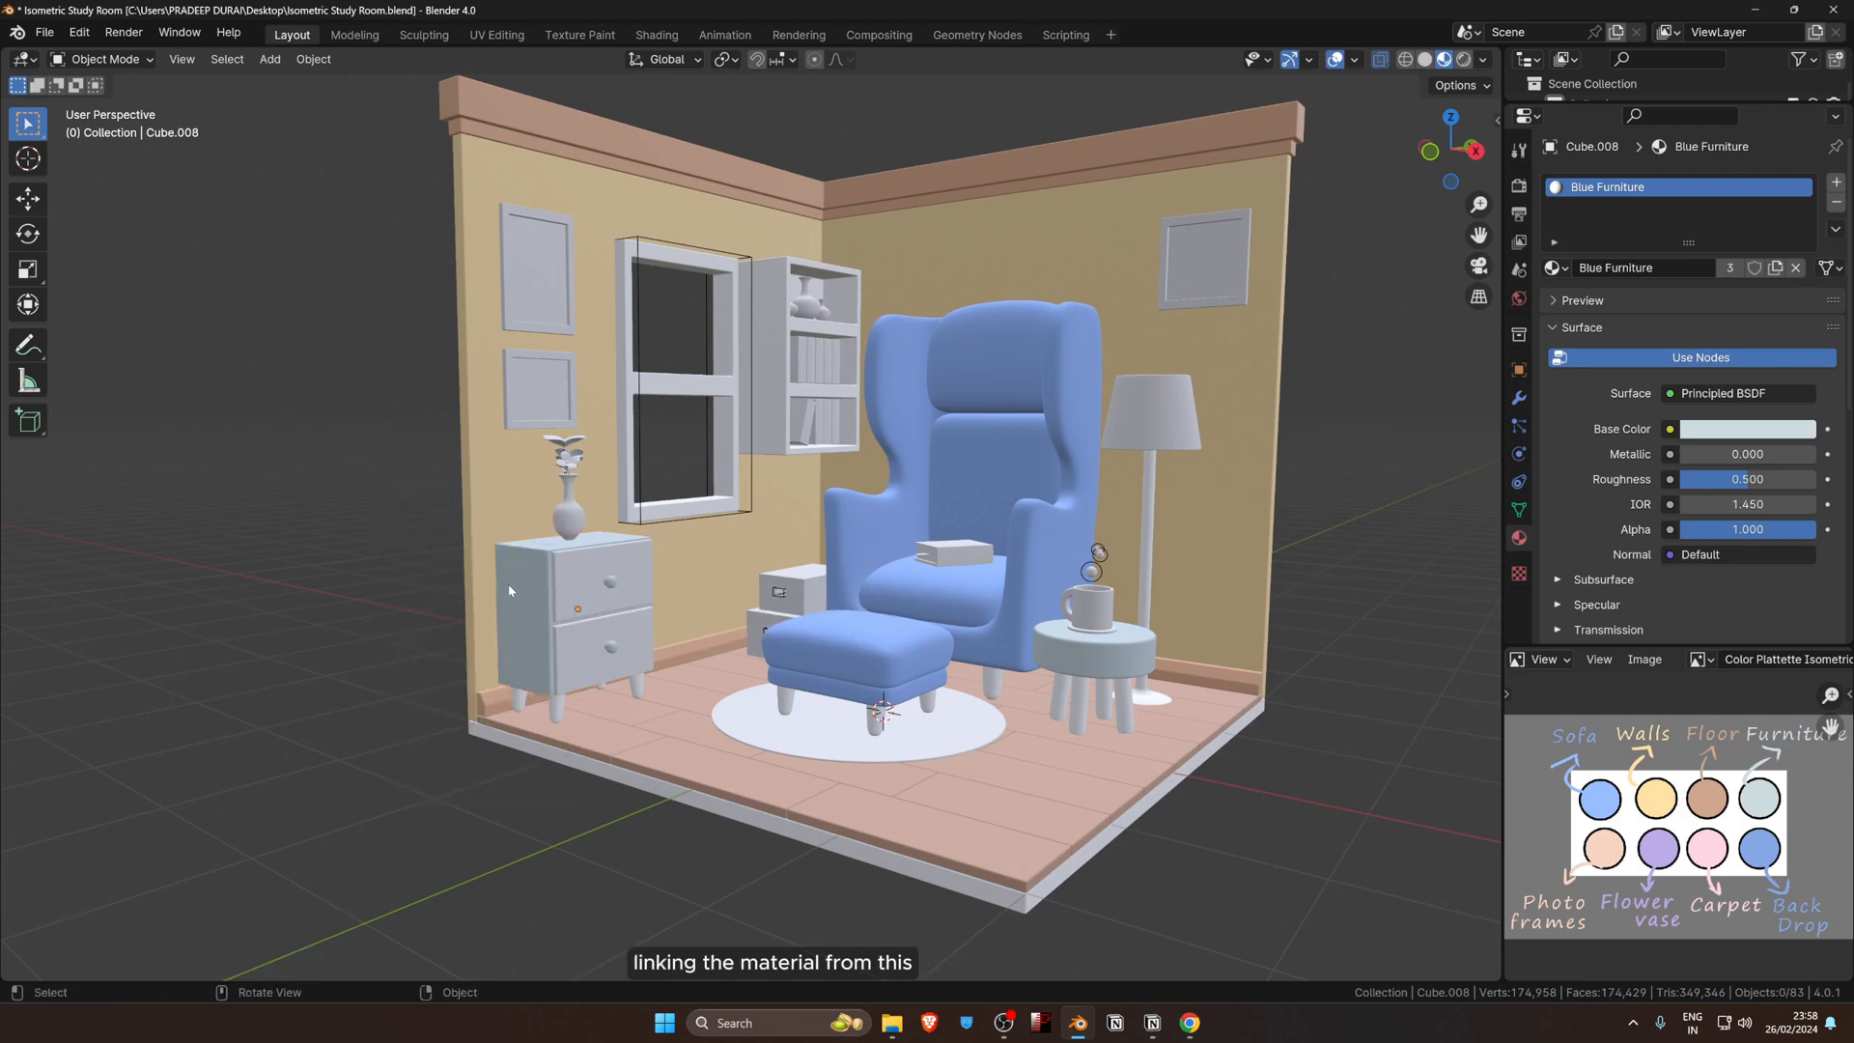
Step: Create a new material on the round carpet and name it Carpet
{"action": "left_click", "coordinate": [912, 739]}
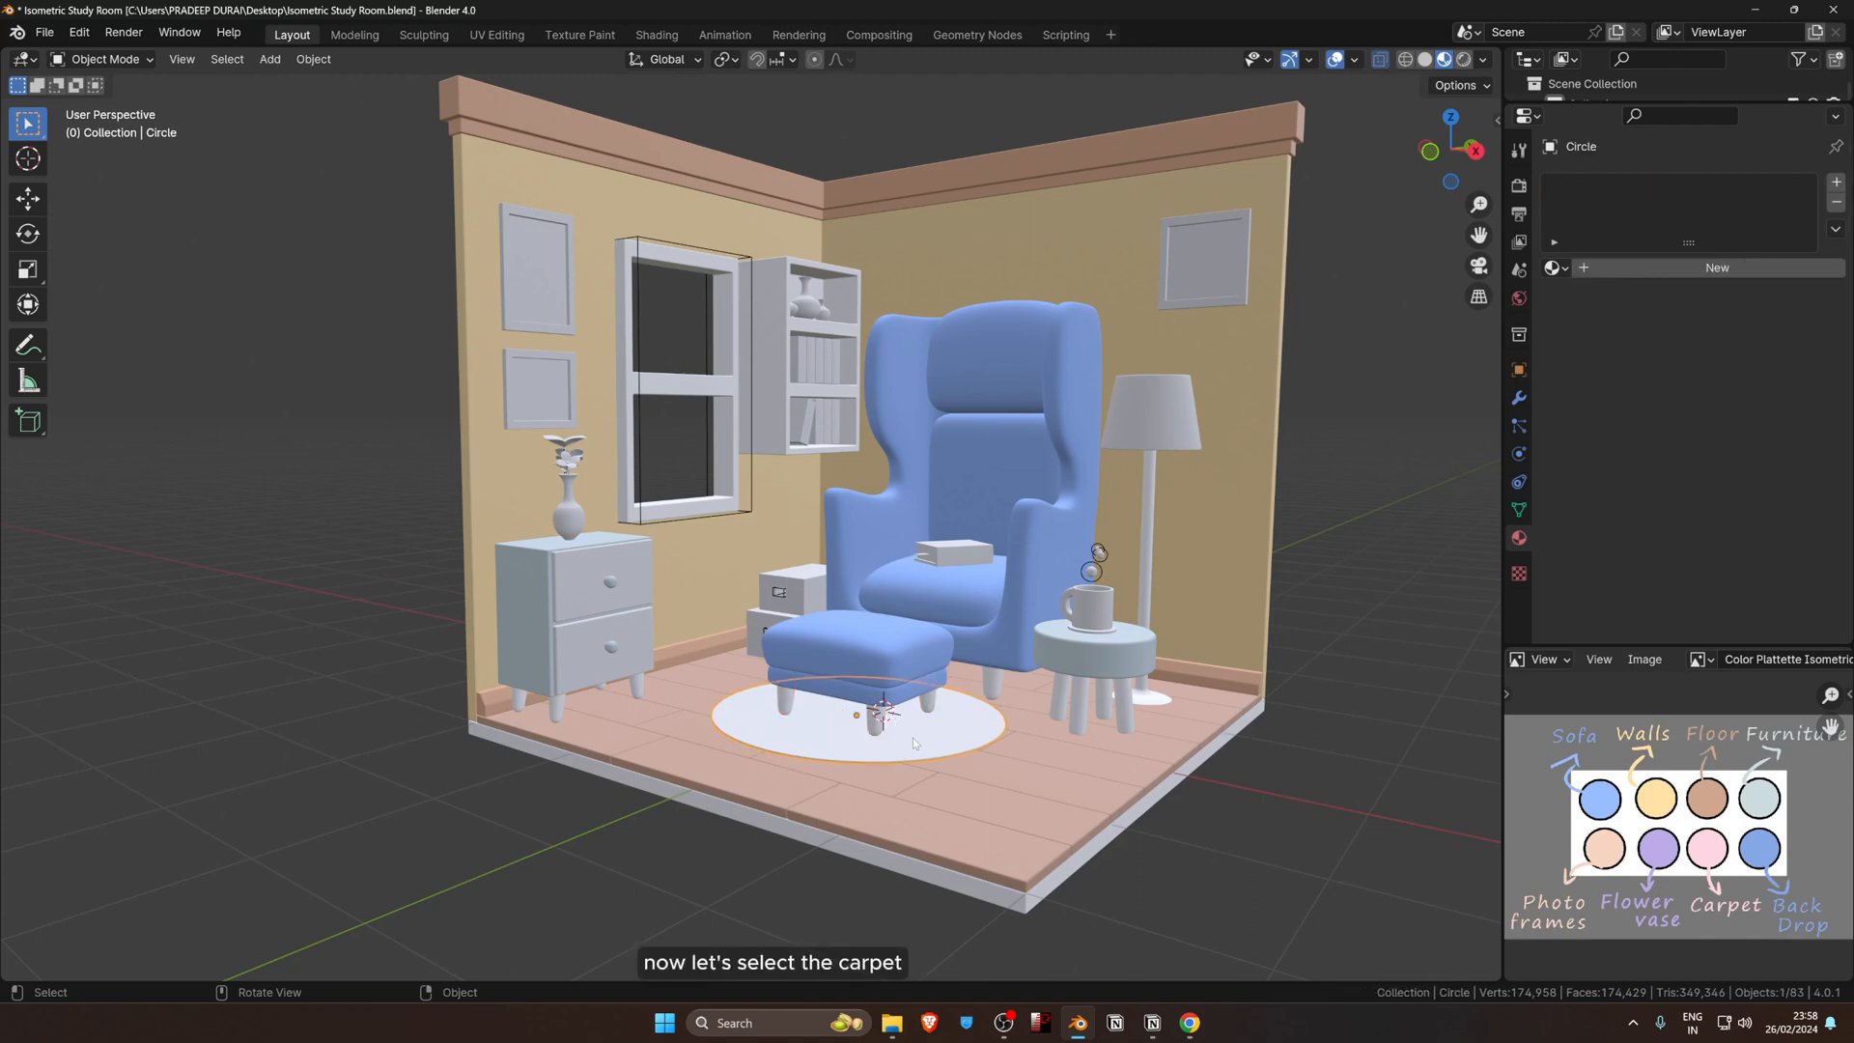
{"action": "left_click", "coordinate": [1690, 268]}
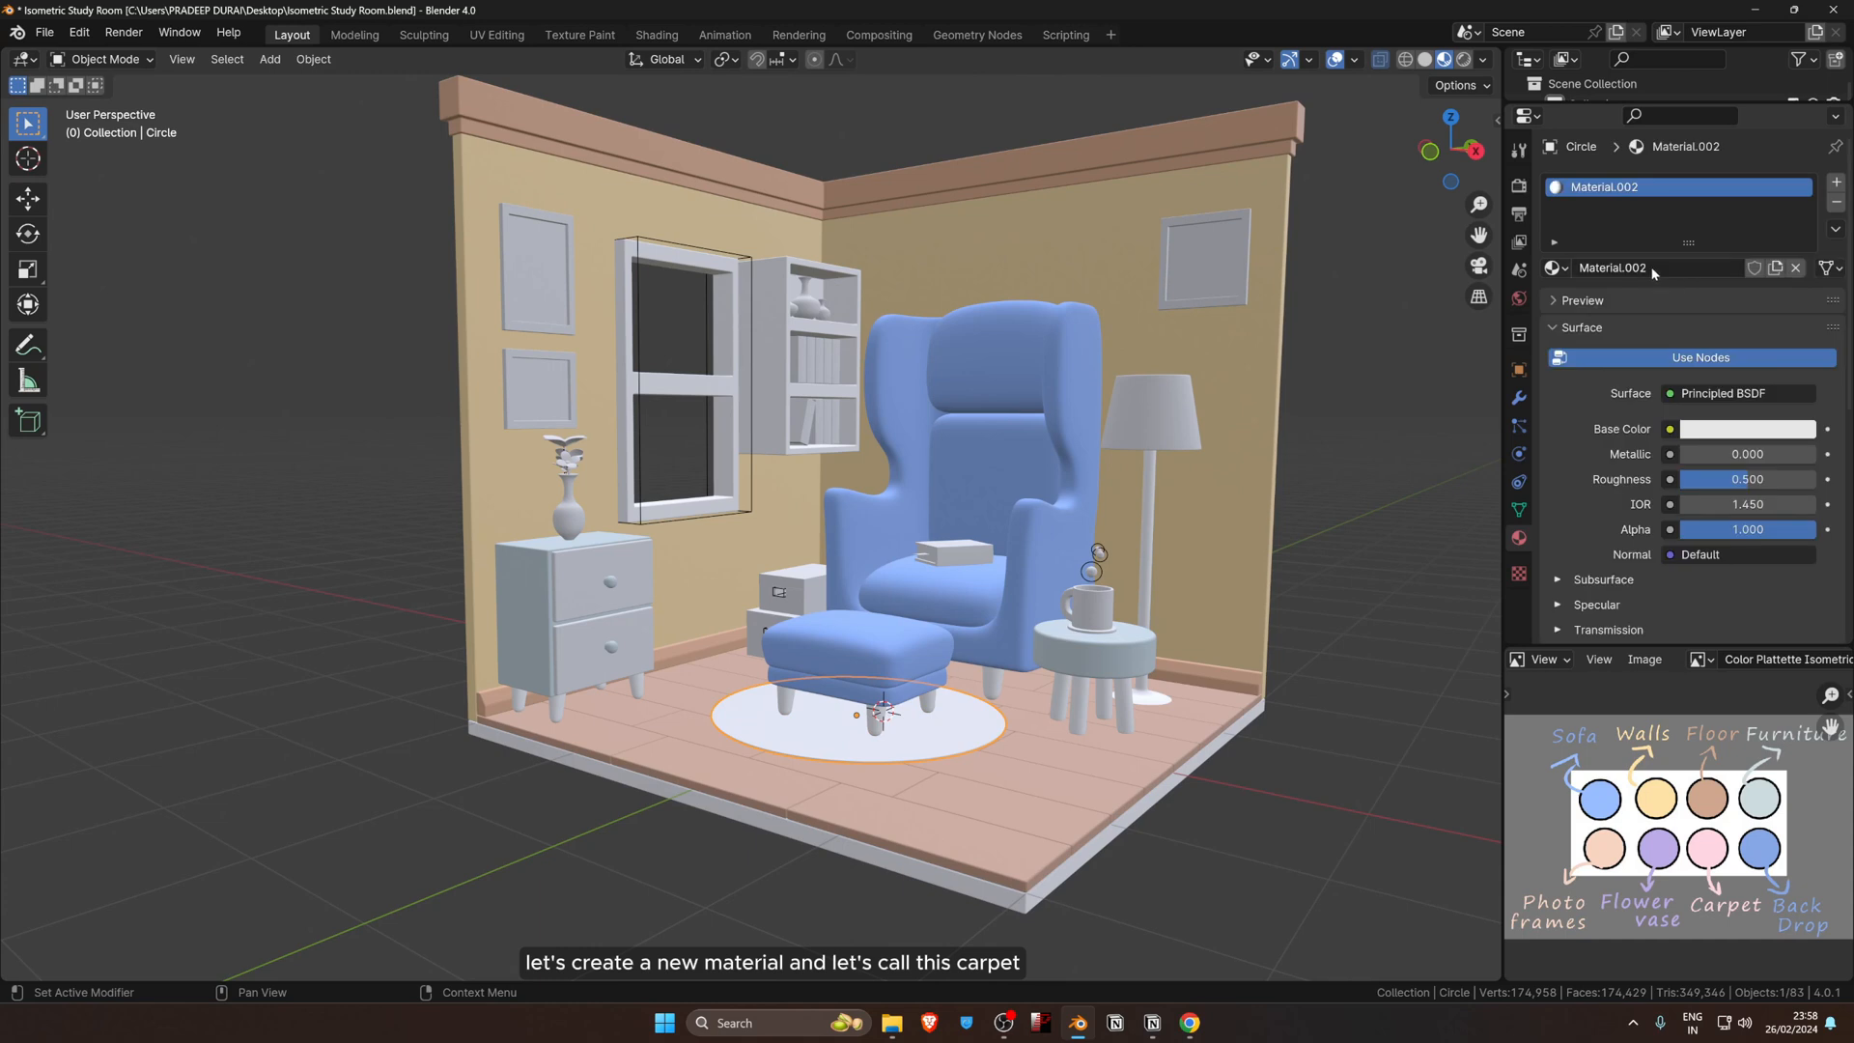
{"action": "double_click", "coordinate": [1642, 268]}
{"action": "key", "text": "BackSpace"}
{"action": "type", "text": "Carpet"}
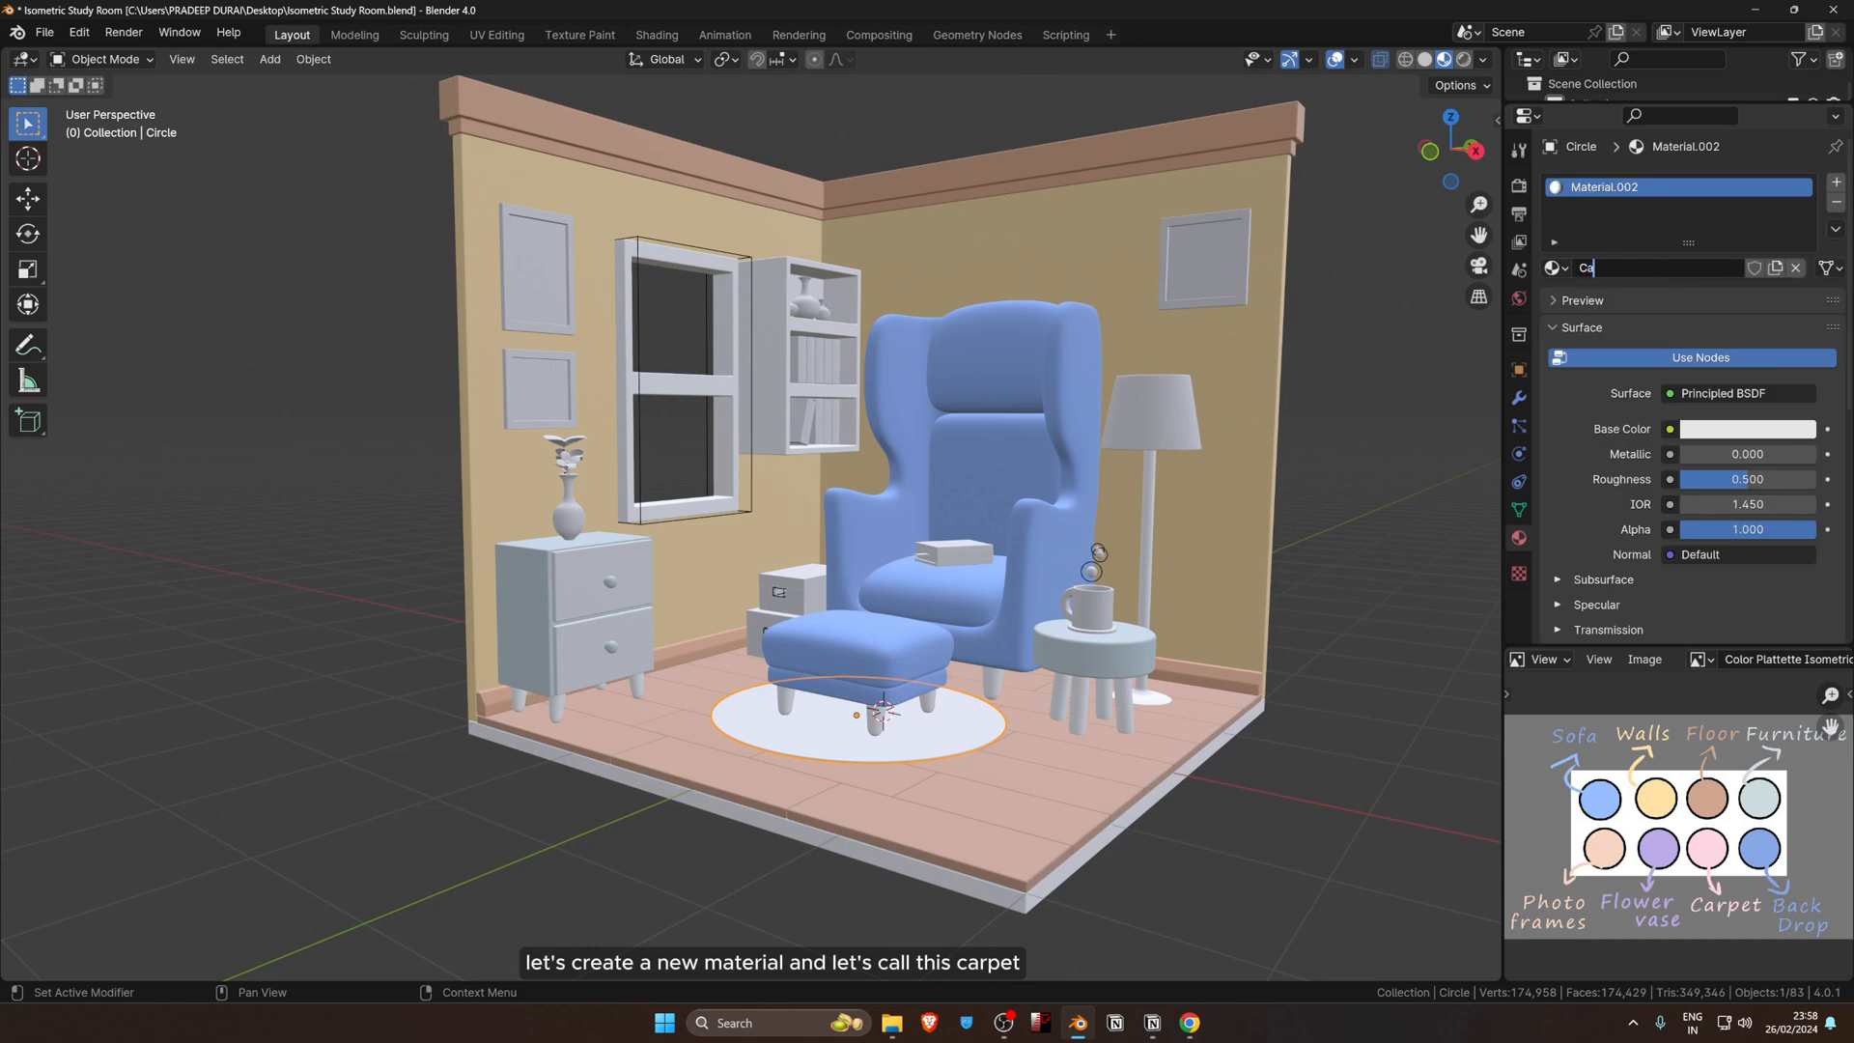
{"action": "key", "text": "Return"}
Step: Sample the palette's pink Carpet swatch as the Carpet material's base color
{"action": "left_click", "coordinate": [1752, 430]}
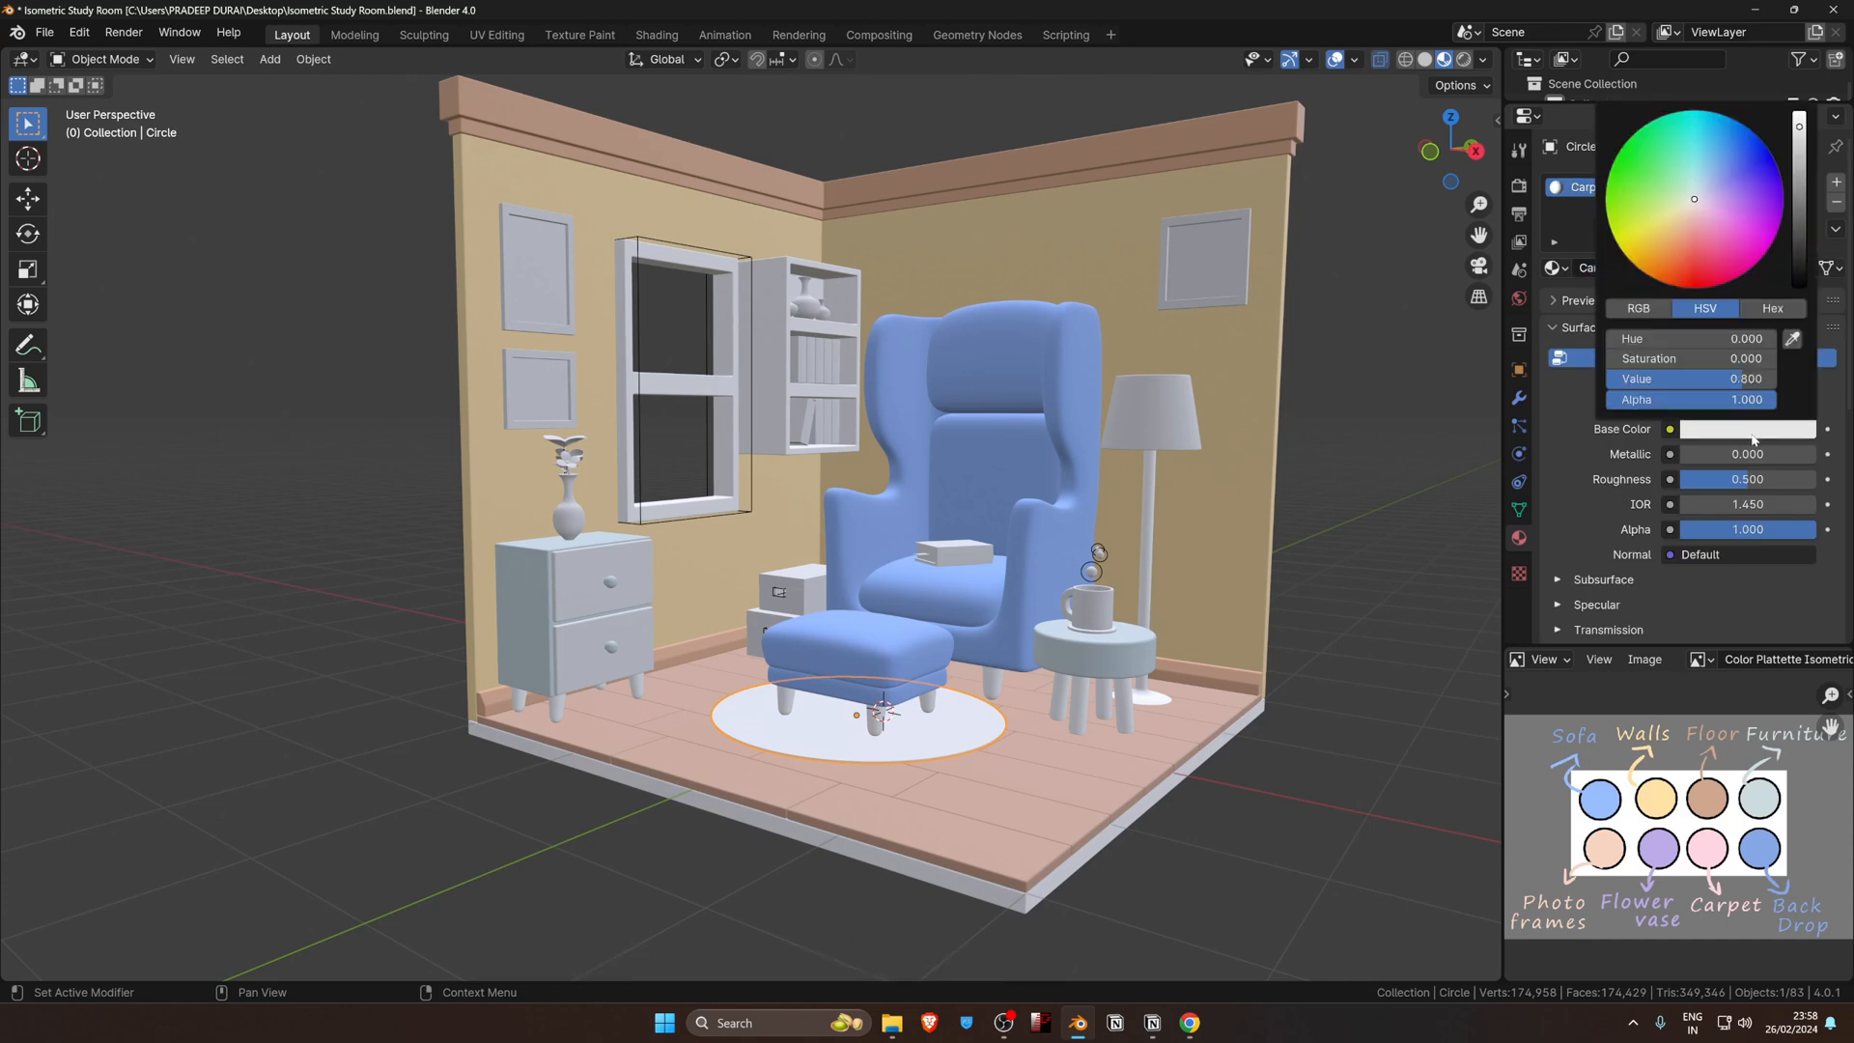
{"action": "left_click", "coordinate": [1795, 342]}
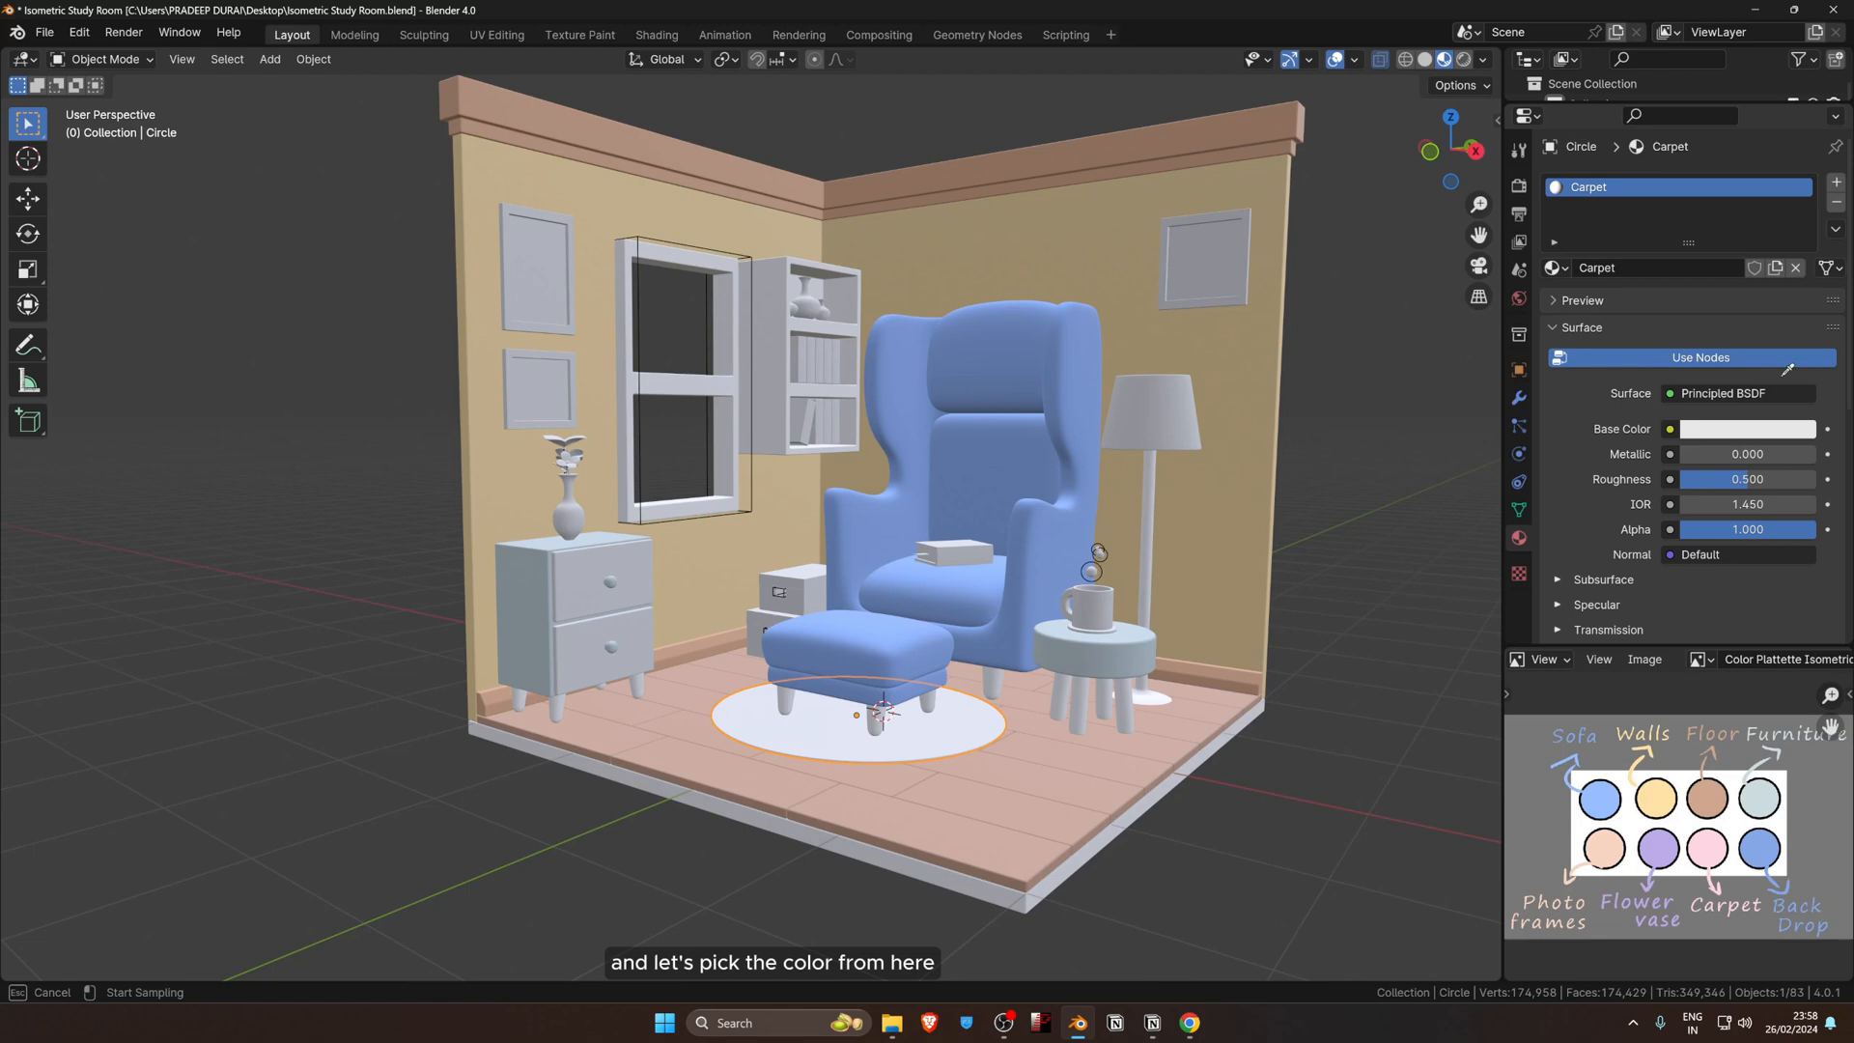
{"action": "left_click", "coordinate": [1714, 840]}
Step: Link the lamp stand's White Furniture material to the mug on the side table and clear the selection
{"action": "middle_click_drag", "start_coordinate": [985, 687], "coordinate": [1180, 728]}
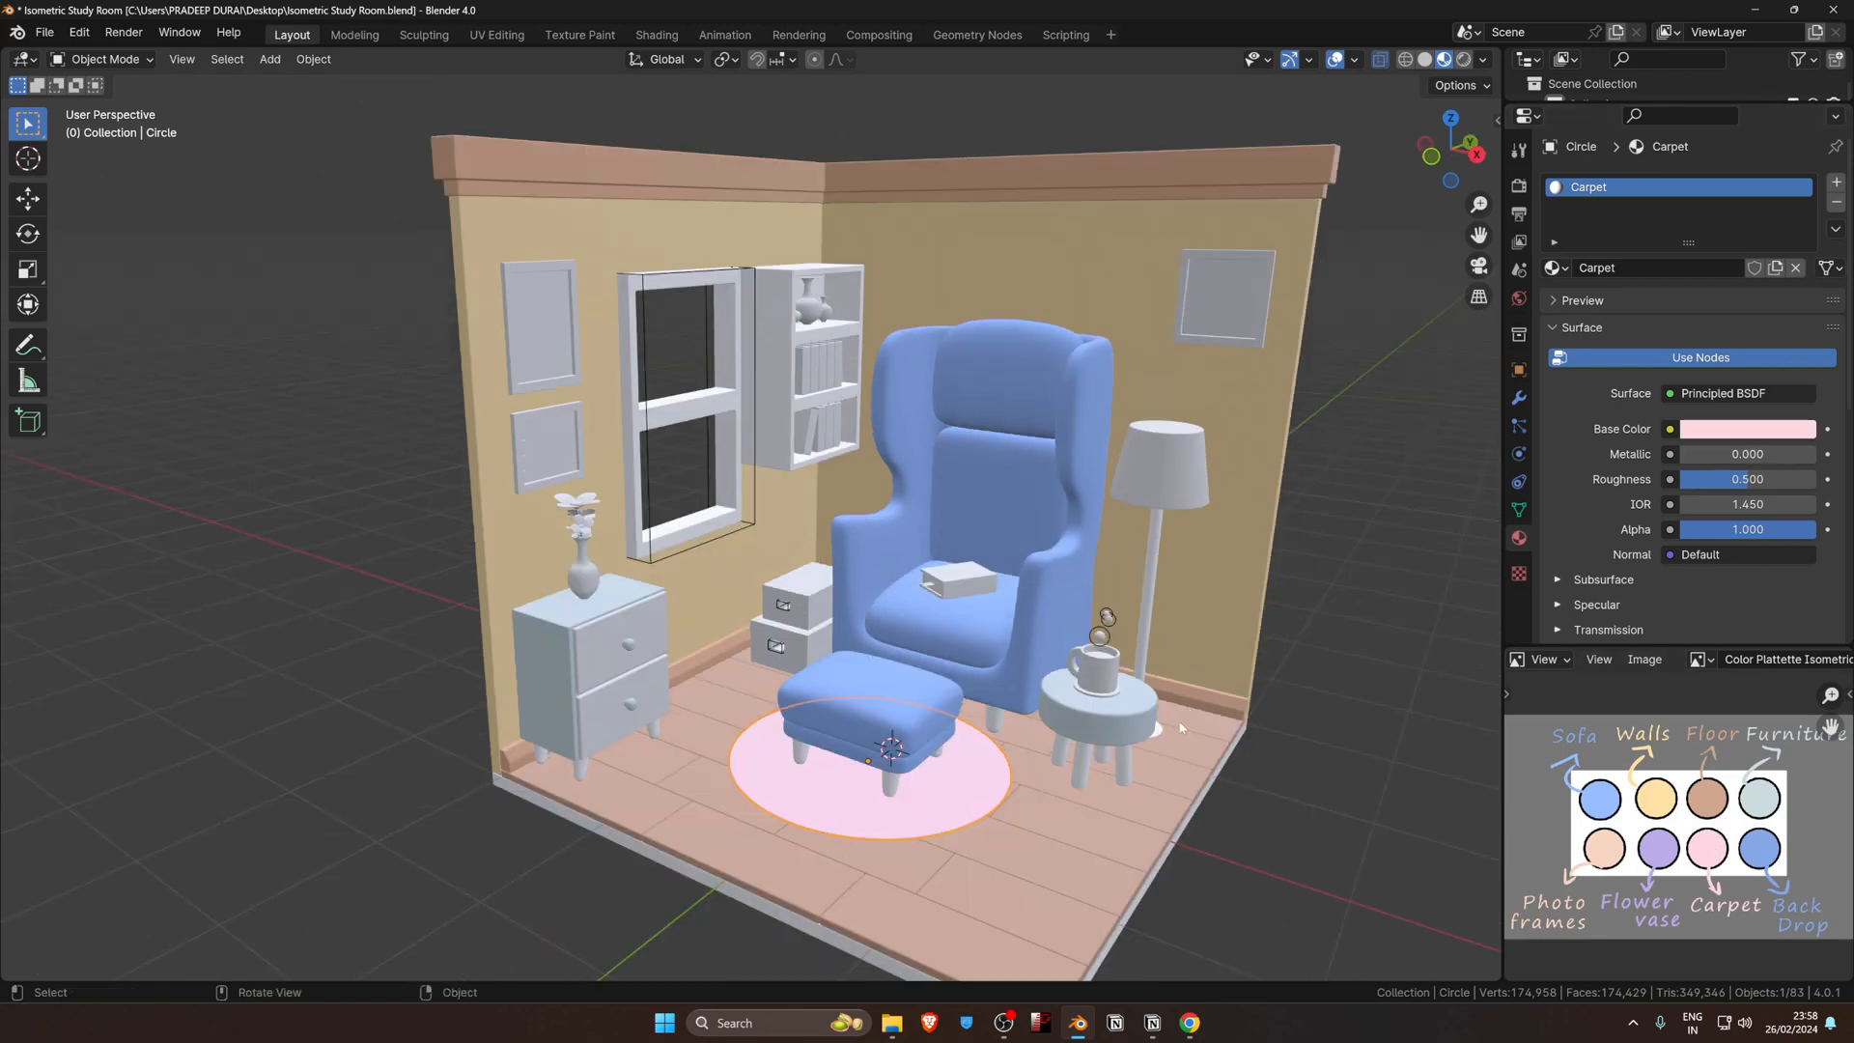
{"action": "left_click", "coordinate": [1102, 674]}
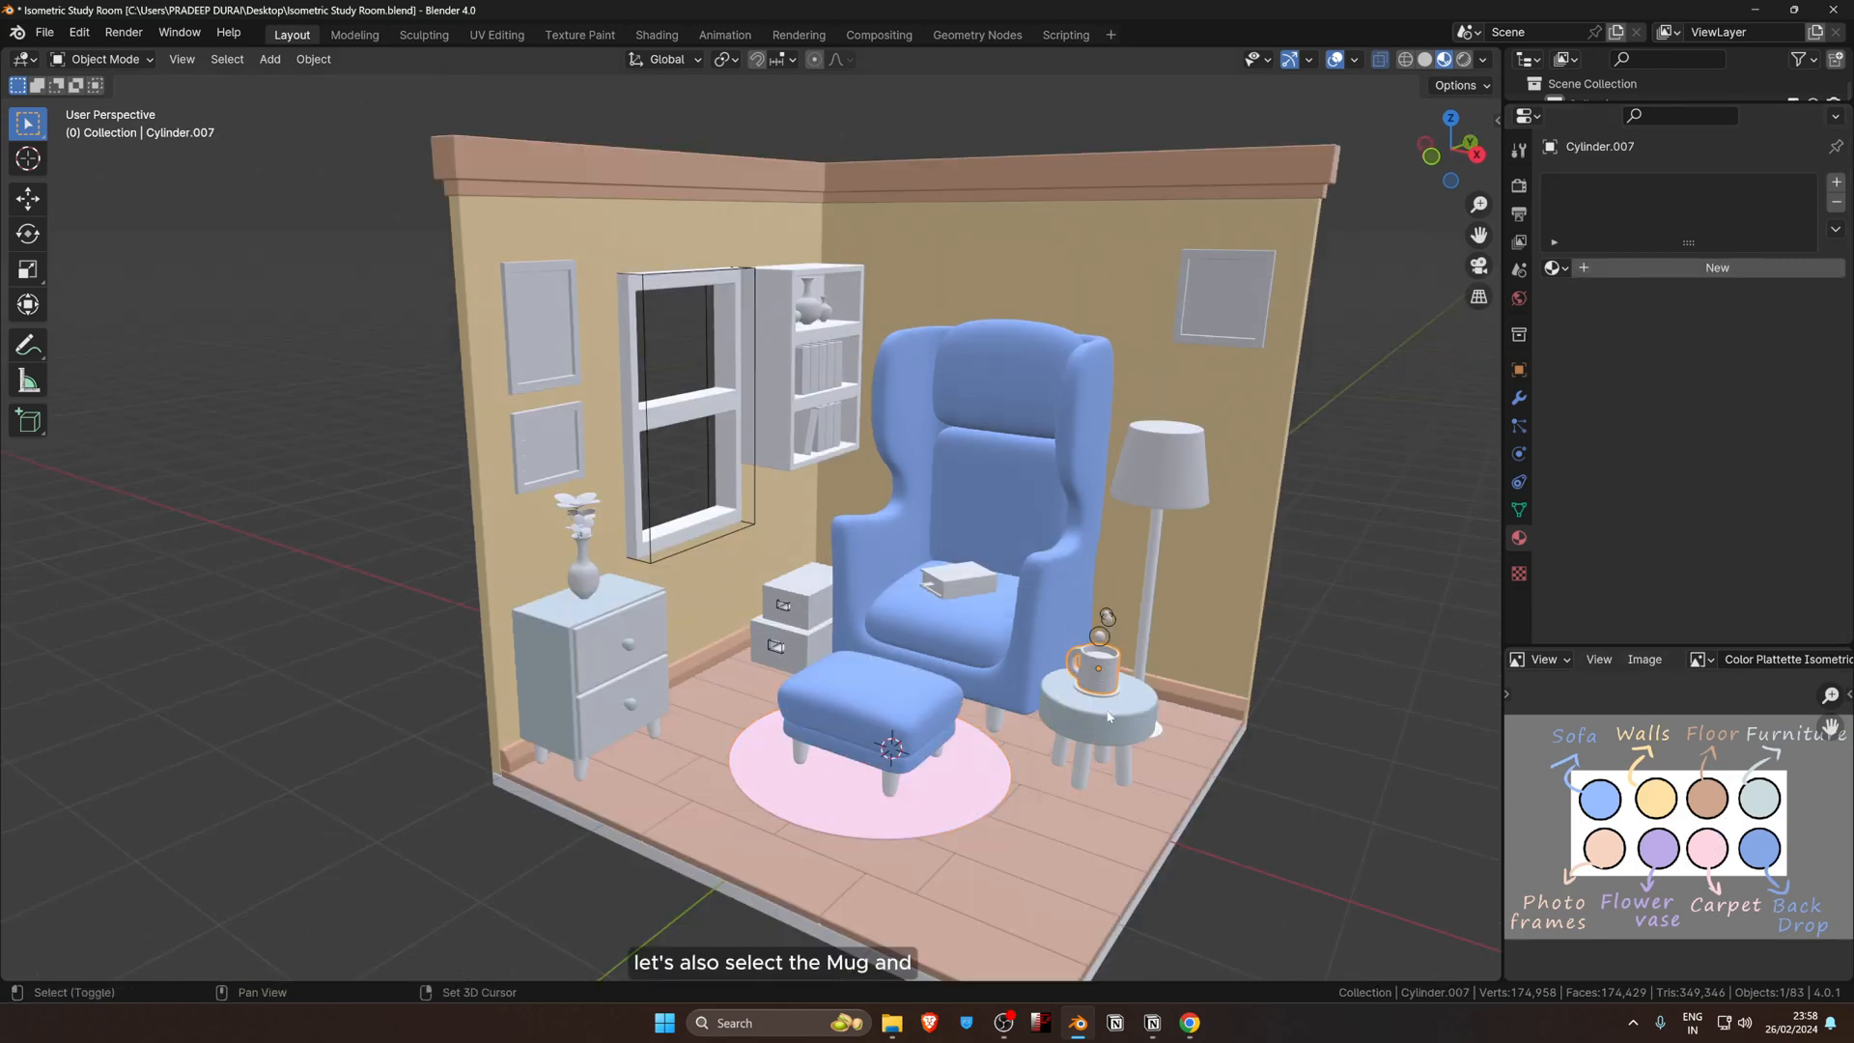
{"action": "left_click", "coordinate": [1154, 573], "text": "shift"}
{"action": "key", "text": "ctrl+l"}
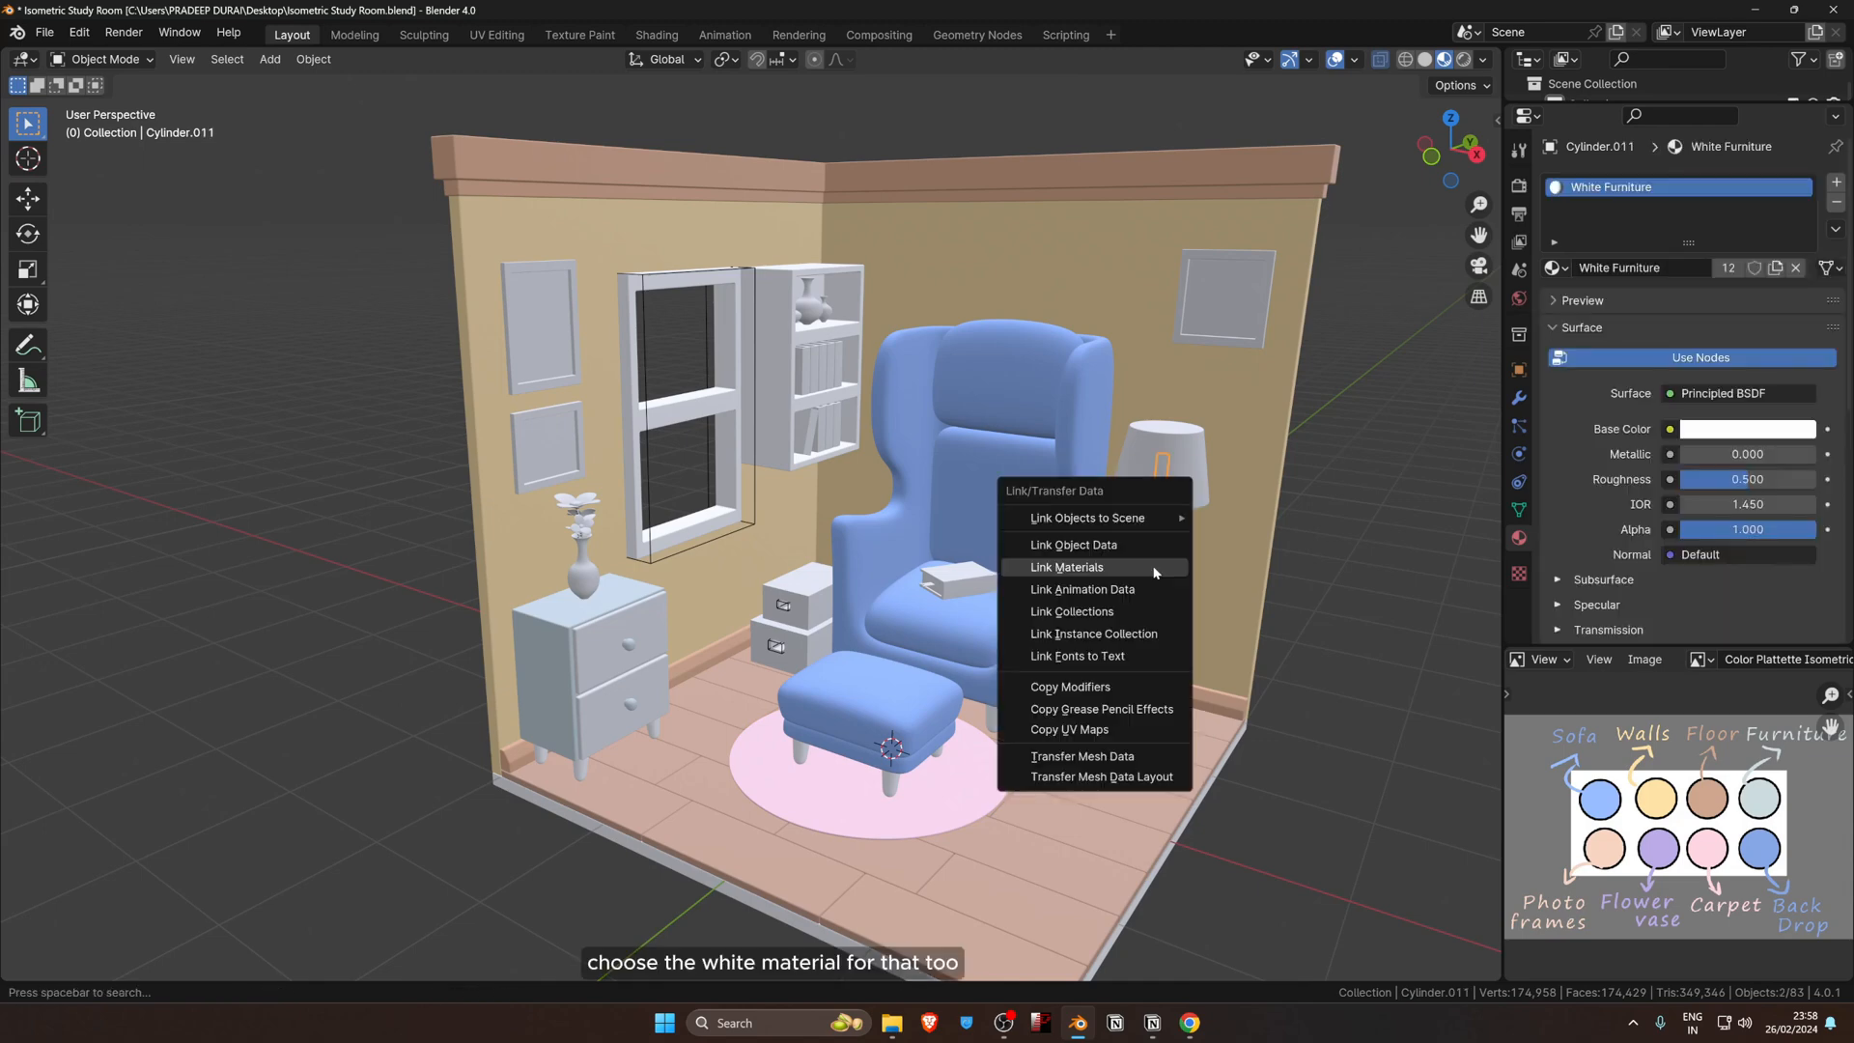
{"action": "left_click", "coordinate": [1156, 572]}
{"action": "left_click", "coordinate": [1330, 703]}
{"action": "mouse_move", "coordinate": [1120, 646]}
{"action": "middle_mouse_down"}
{"action": "mouse_move", "coordinate": [1100, 617]}
{"action": "mouse_move", "coordinate": [1104, 676]}
{"action": "middle_mouse_up"}
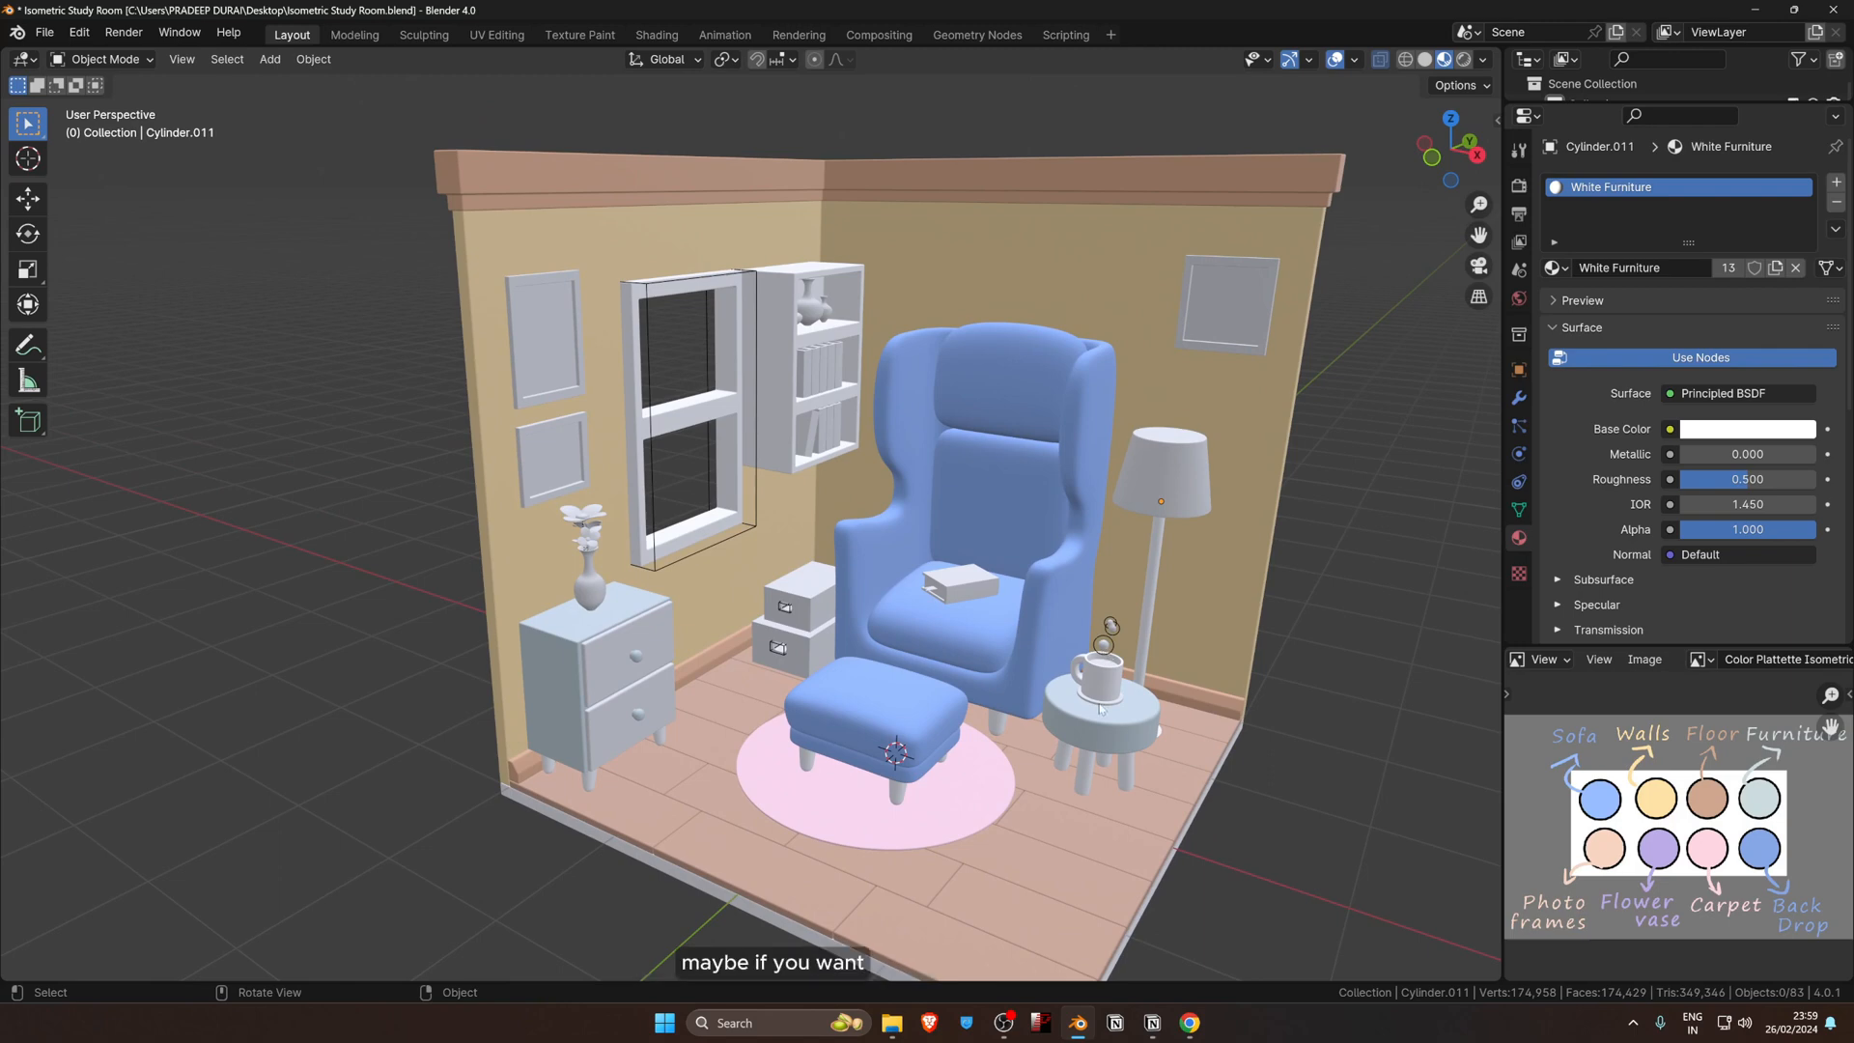
Step: Examine the mug and its saucer on the side table up close
{"action": "middle_click_drag", "start_coordinate": [1141, 734], "coordinate": [934, 609]}
{"action": "scroll", "coordinate": [1130, 699], "scroll_direction": "up", "scroll_amount": 3}
{"action": "scroll", "coordinate": [980, 684], "scroll_direction": "up", "scroll_amount": 4}
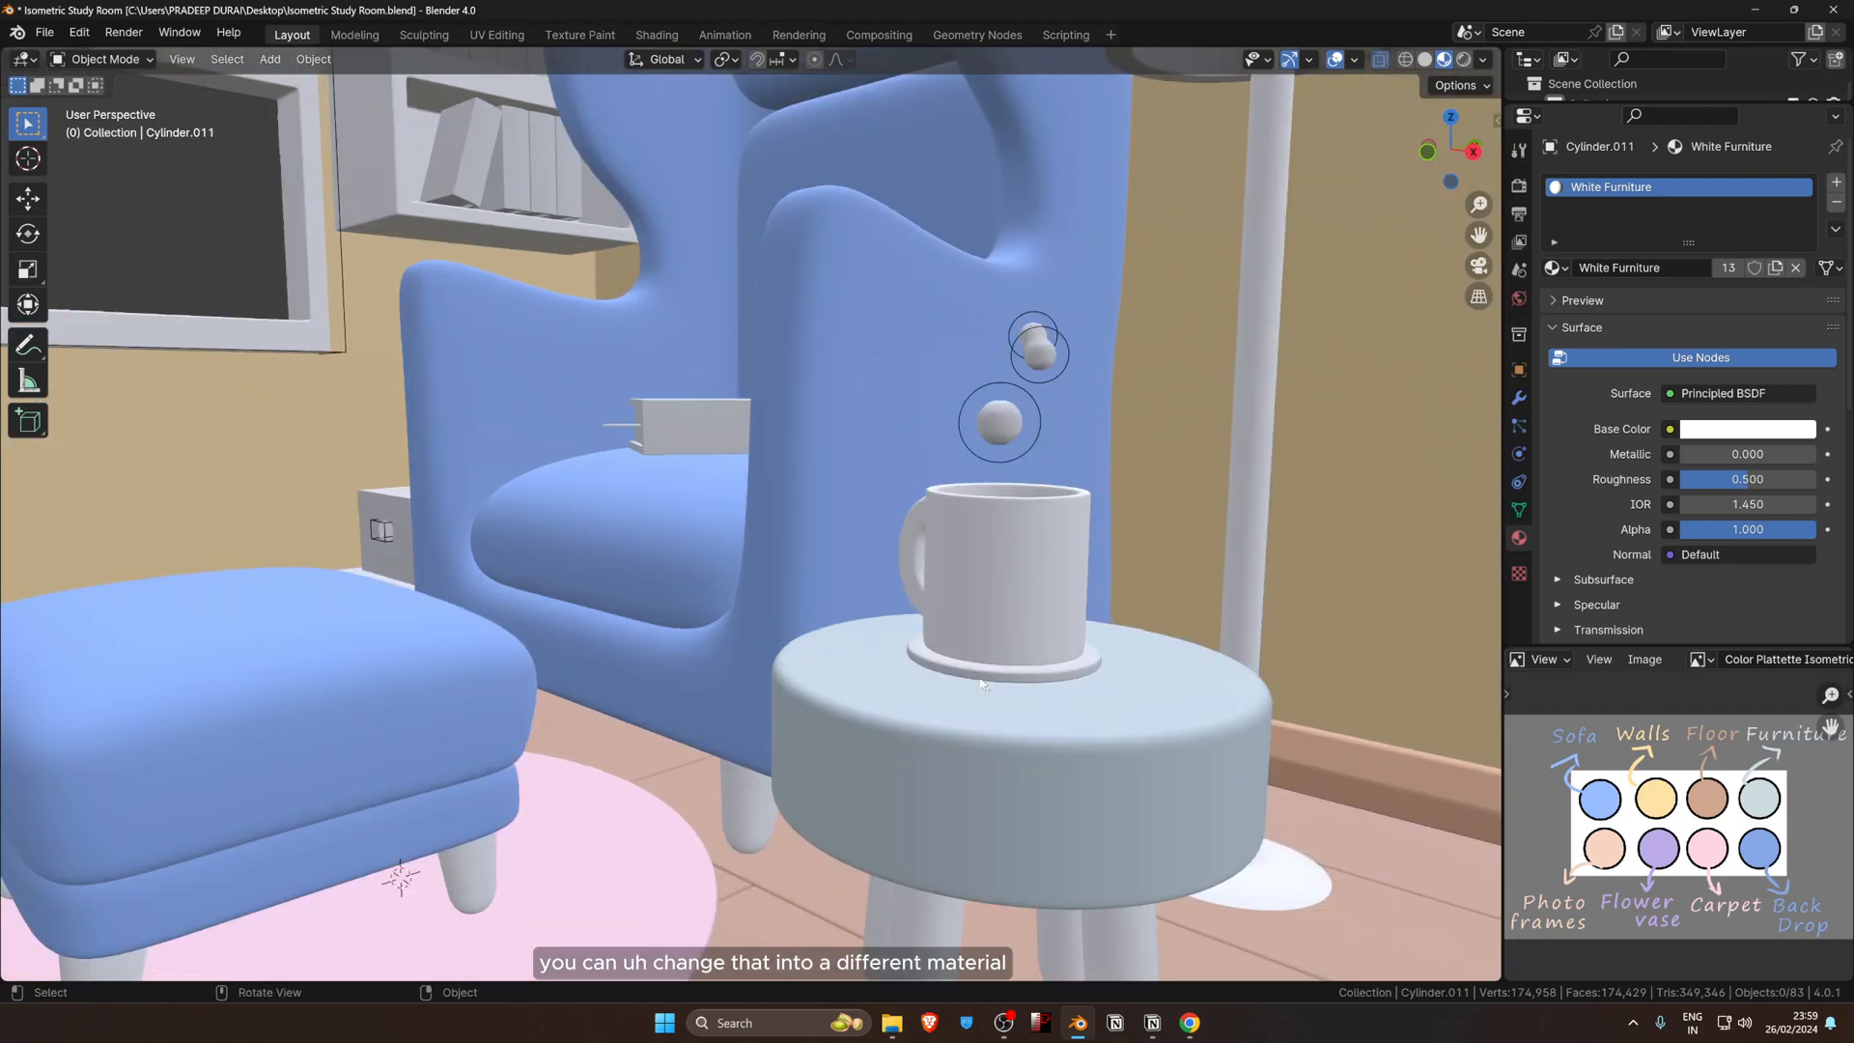
Step: Make the mug's White Furniture material a separate copy and rename it Coffee Mug
{"action": "left_click", "coordinate": [1011, 549]}
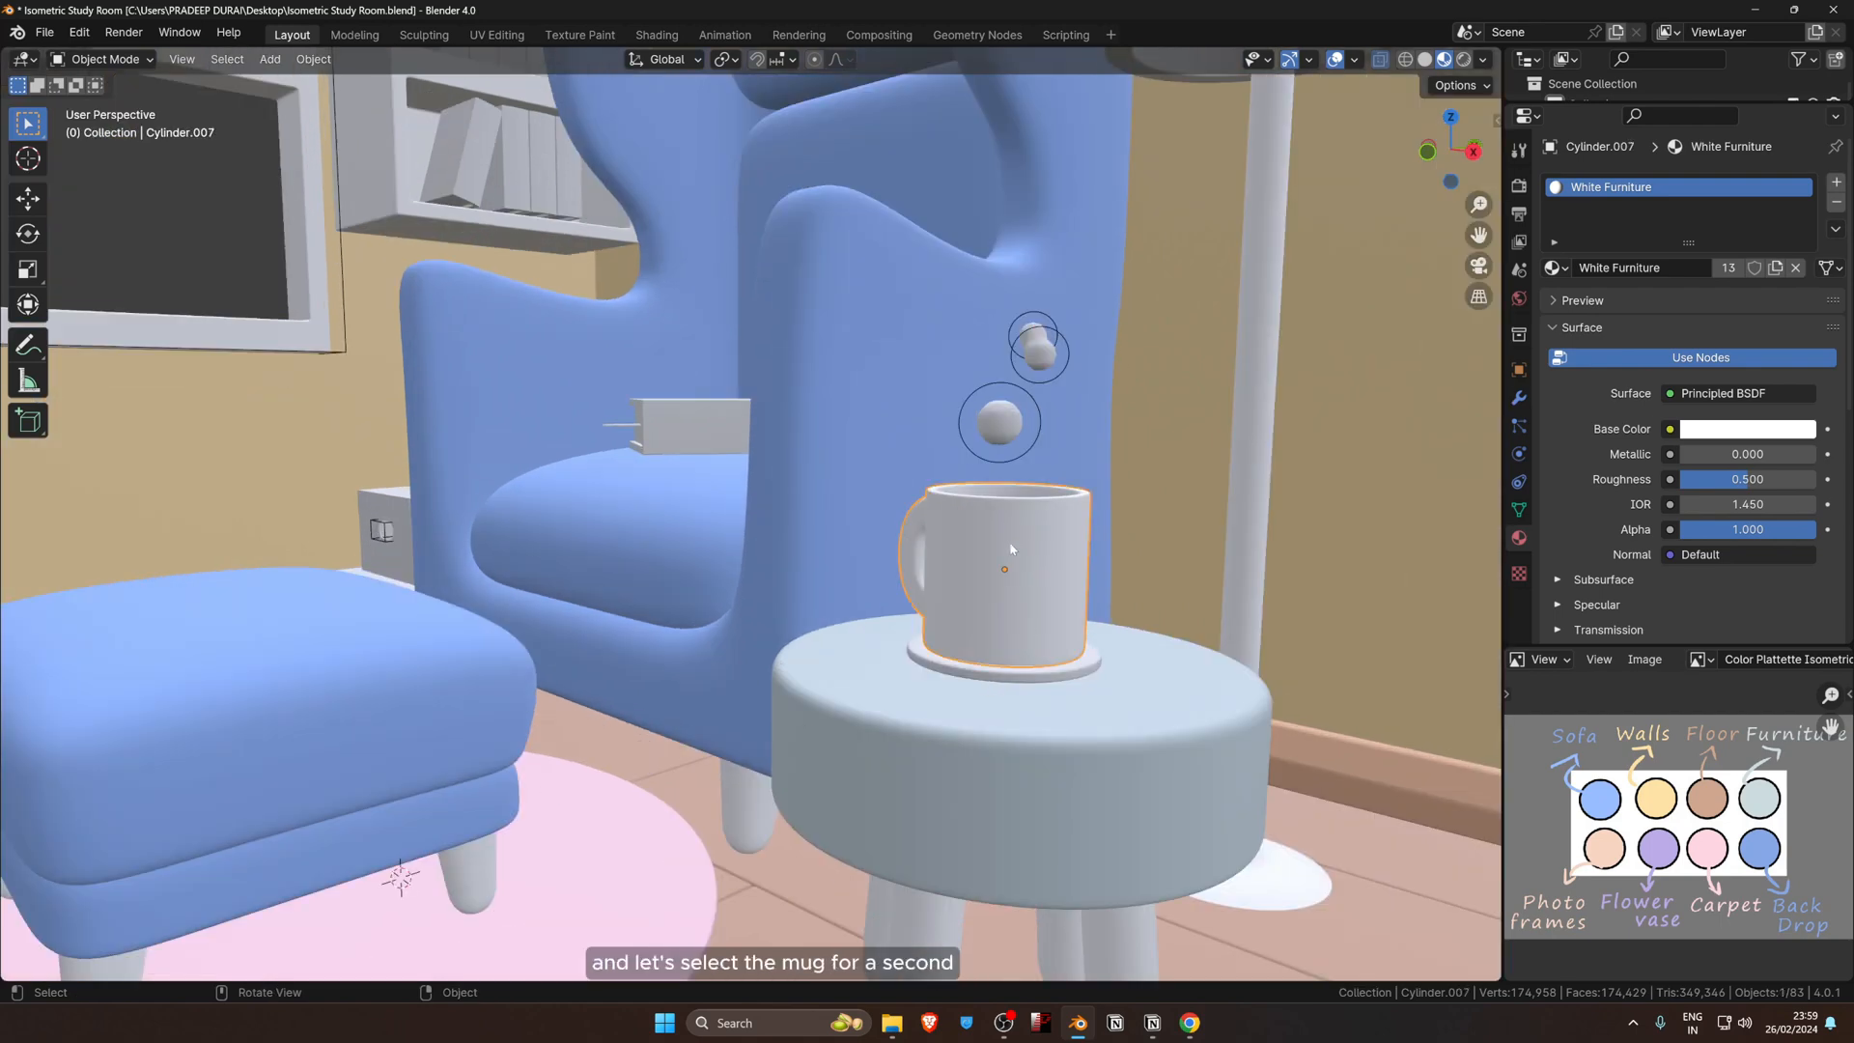
{"action": "left_click", "coordinate": [1775, 272]}
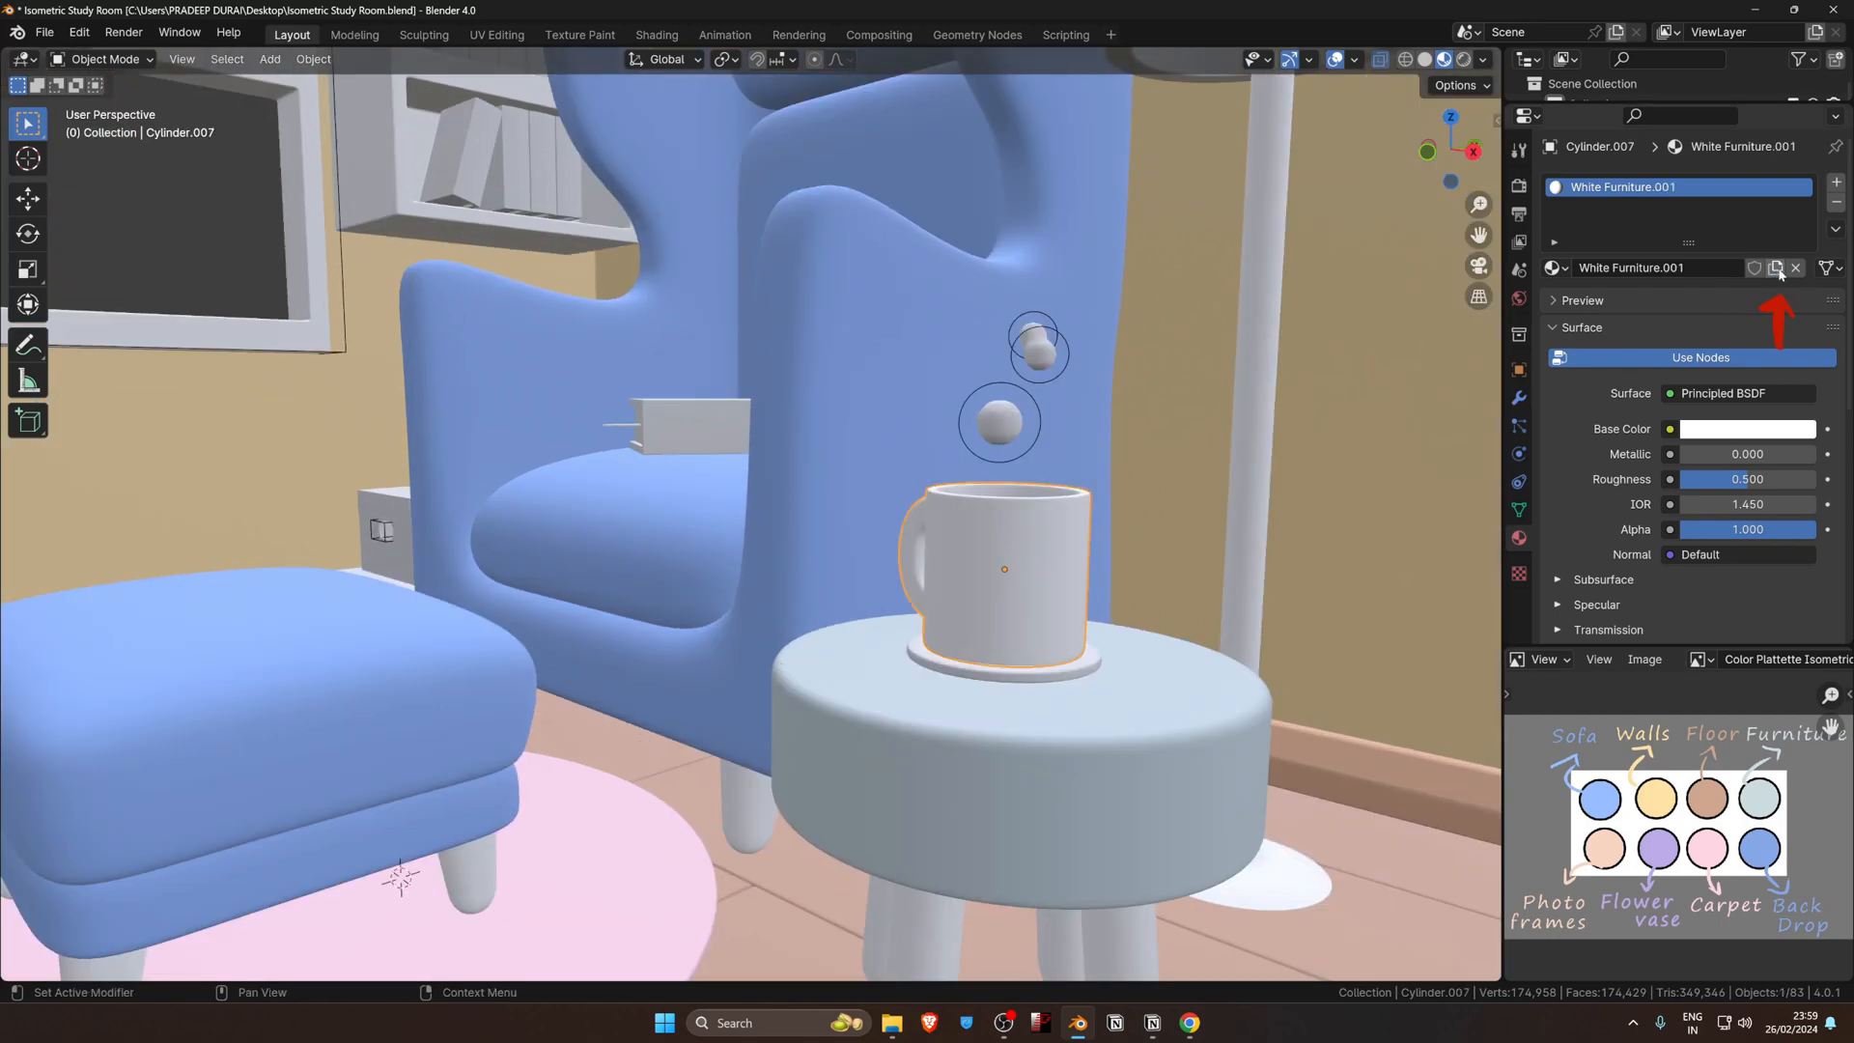
{"action": "double_click", "coordinate": [1633, 267]}
{"action": "key", "text": "BackSpace"}
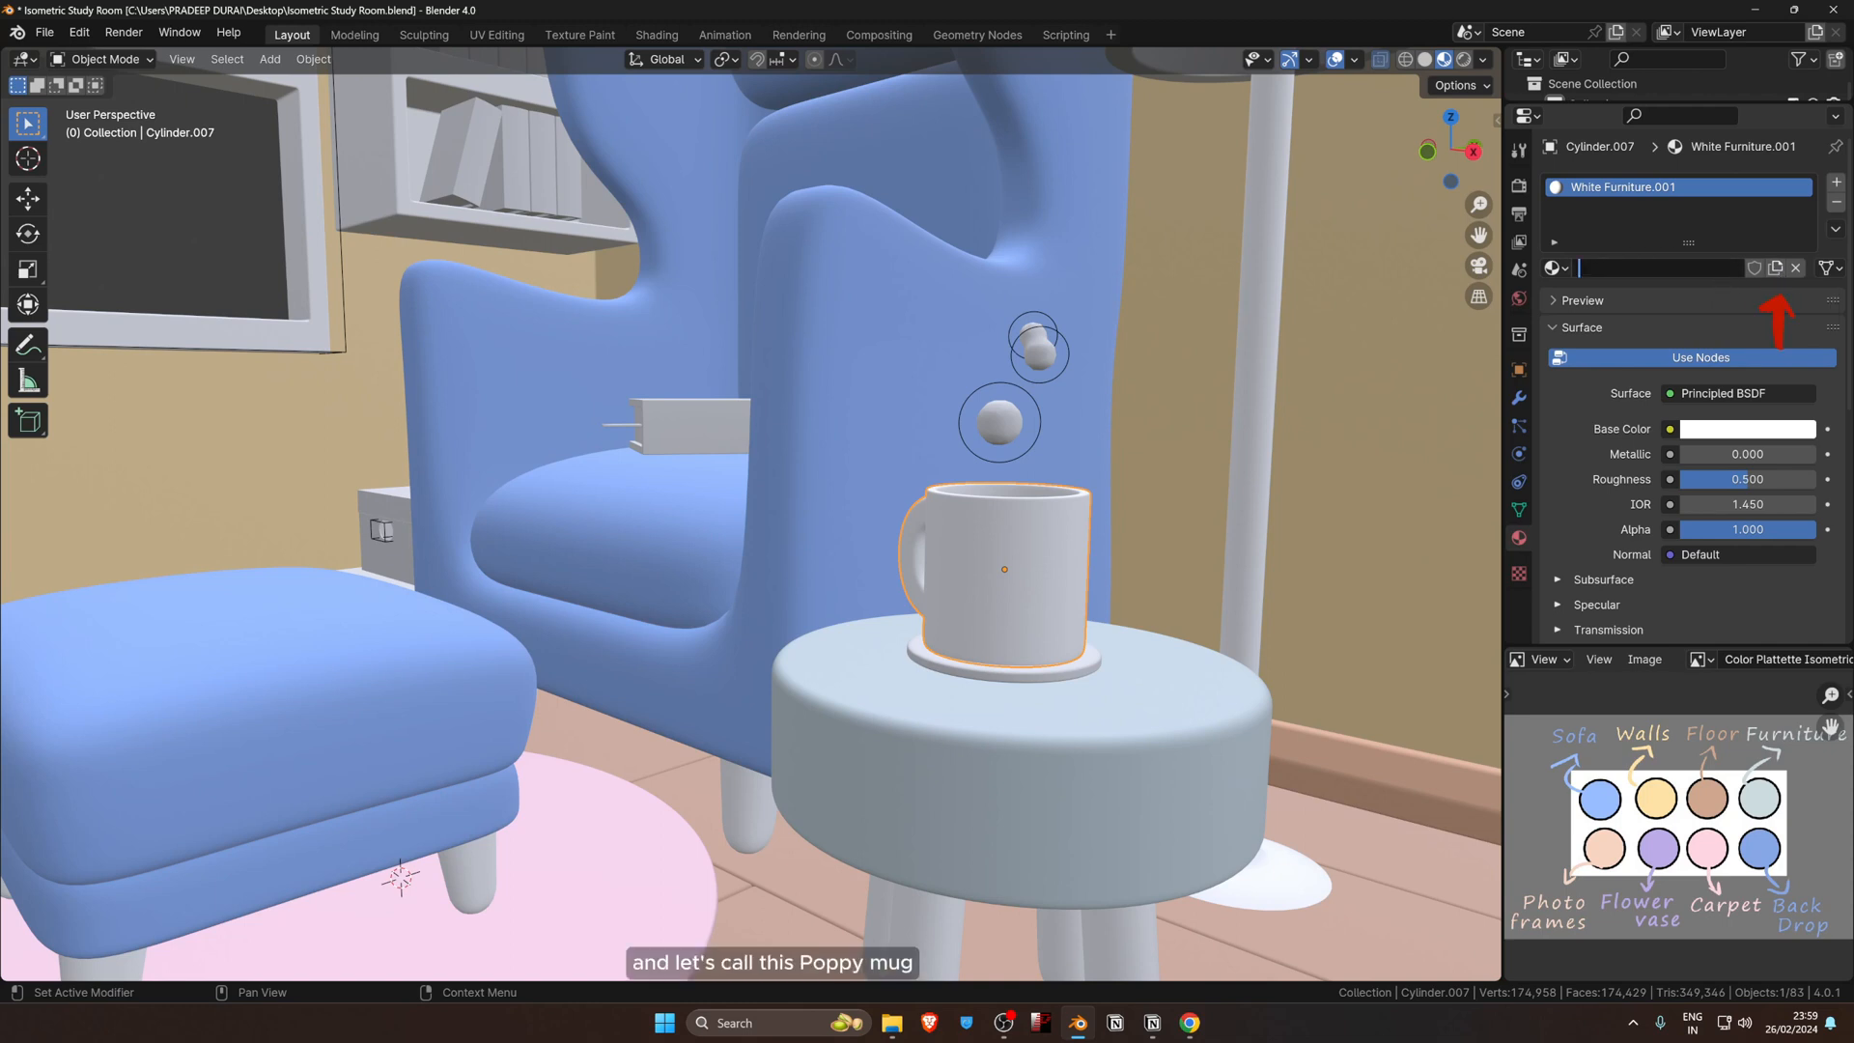
{"action": "type", "text": "Coffee"}
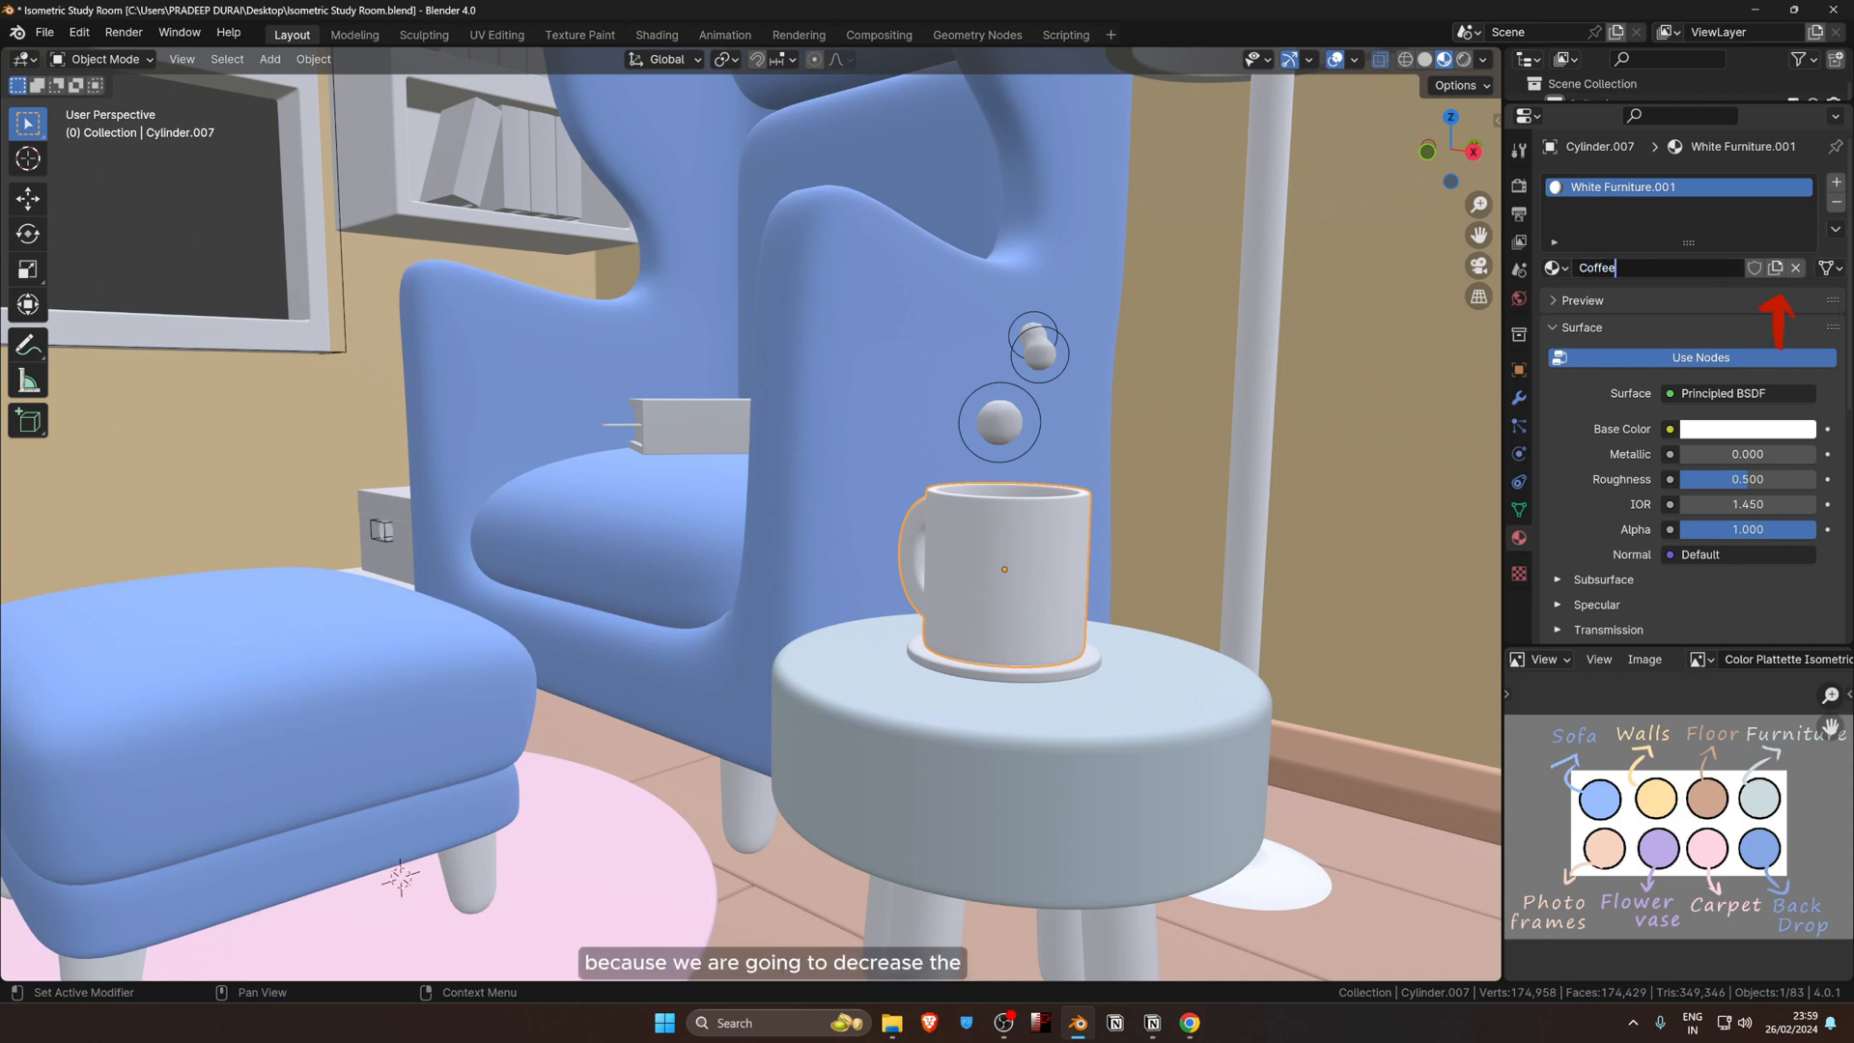
{"action": "type", "text": " Mug"}
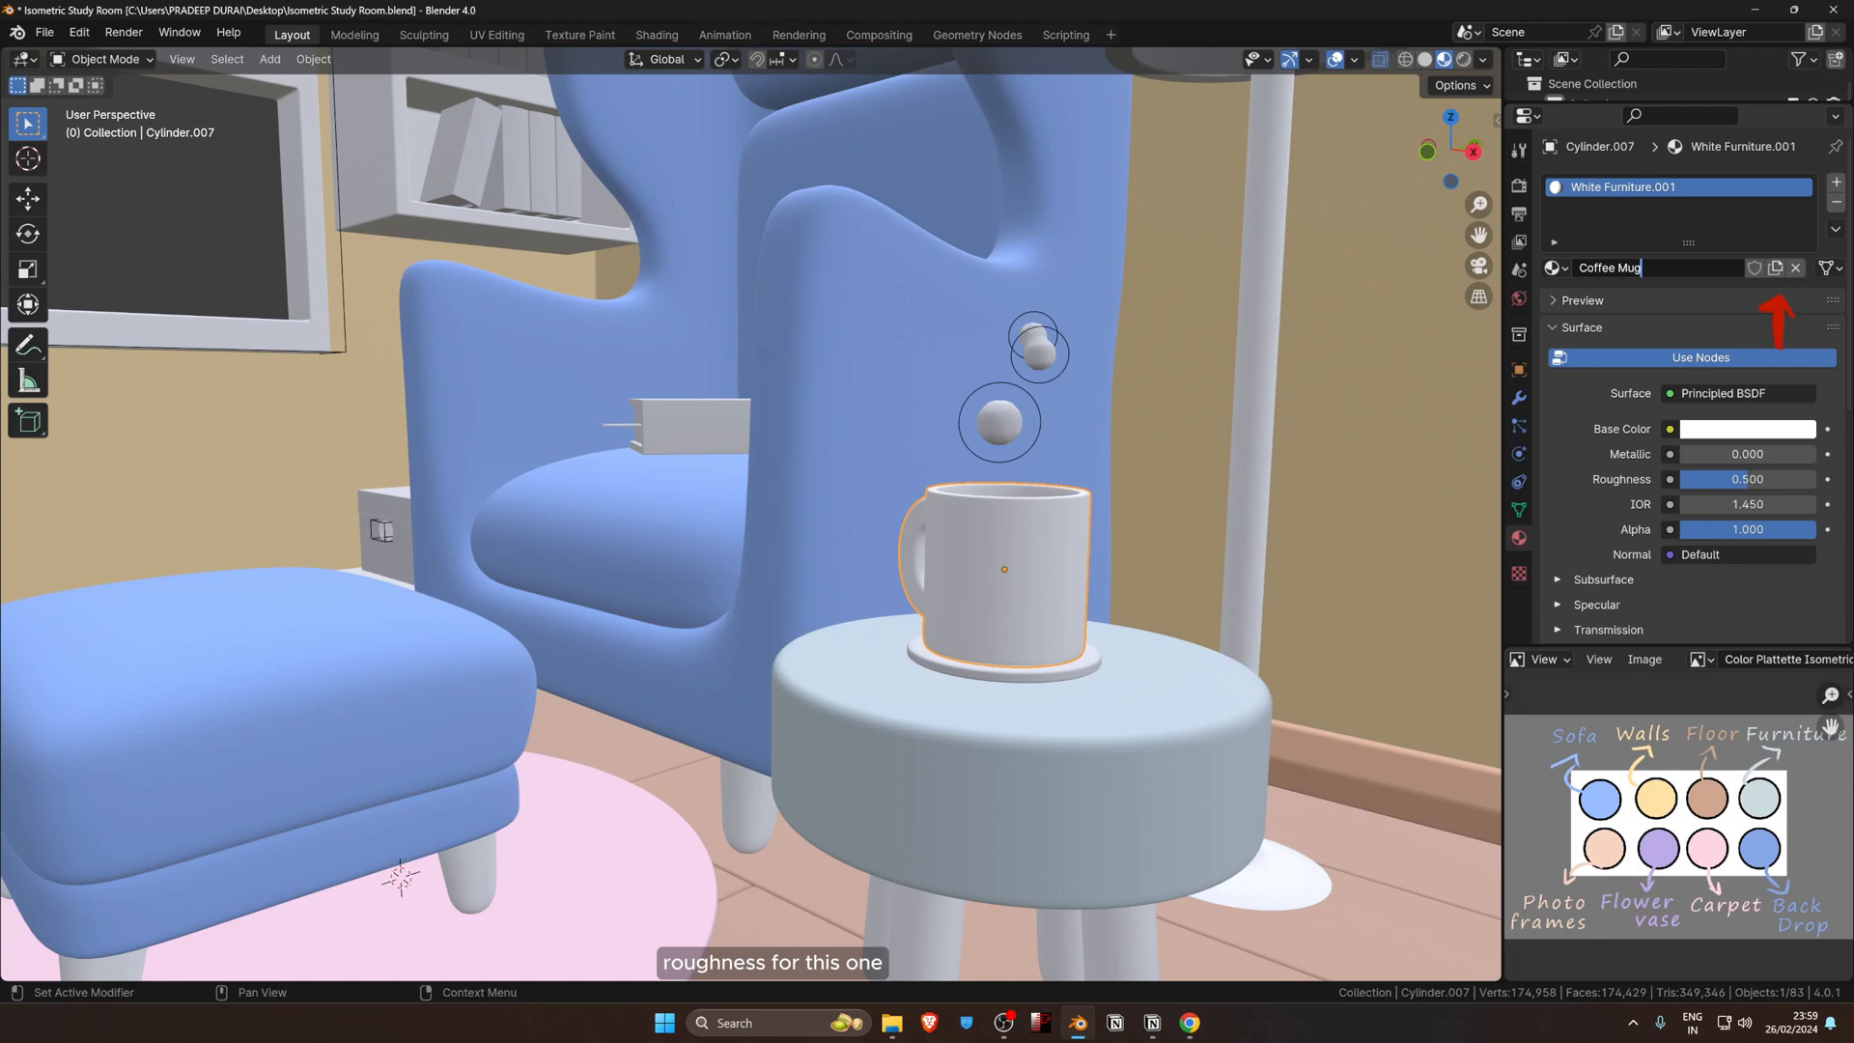
{"action": "key", "text": "Return"}
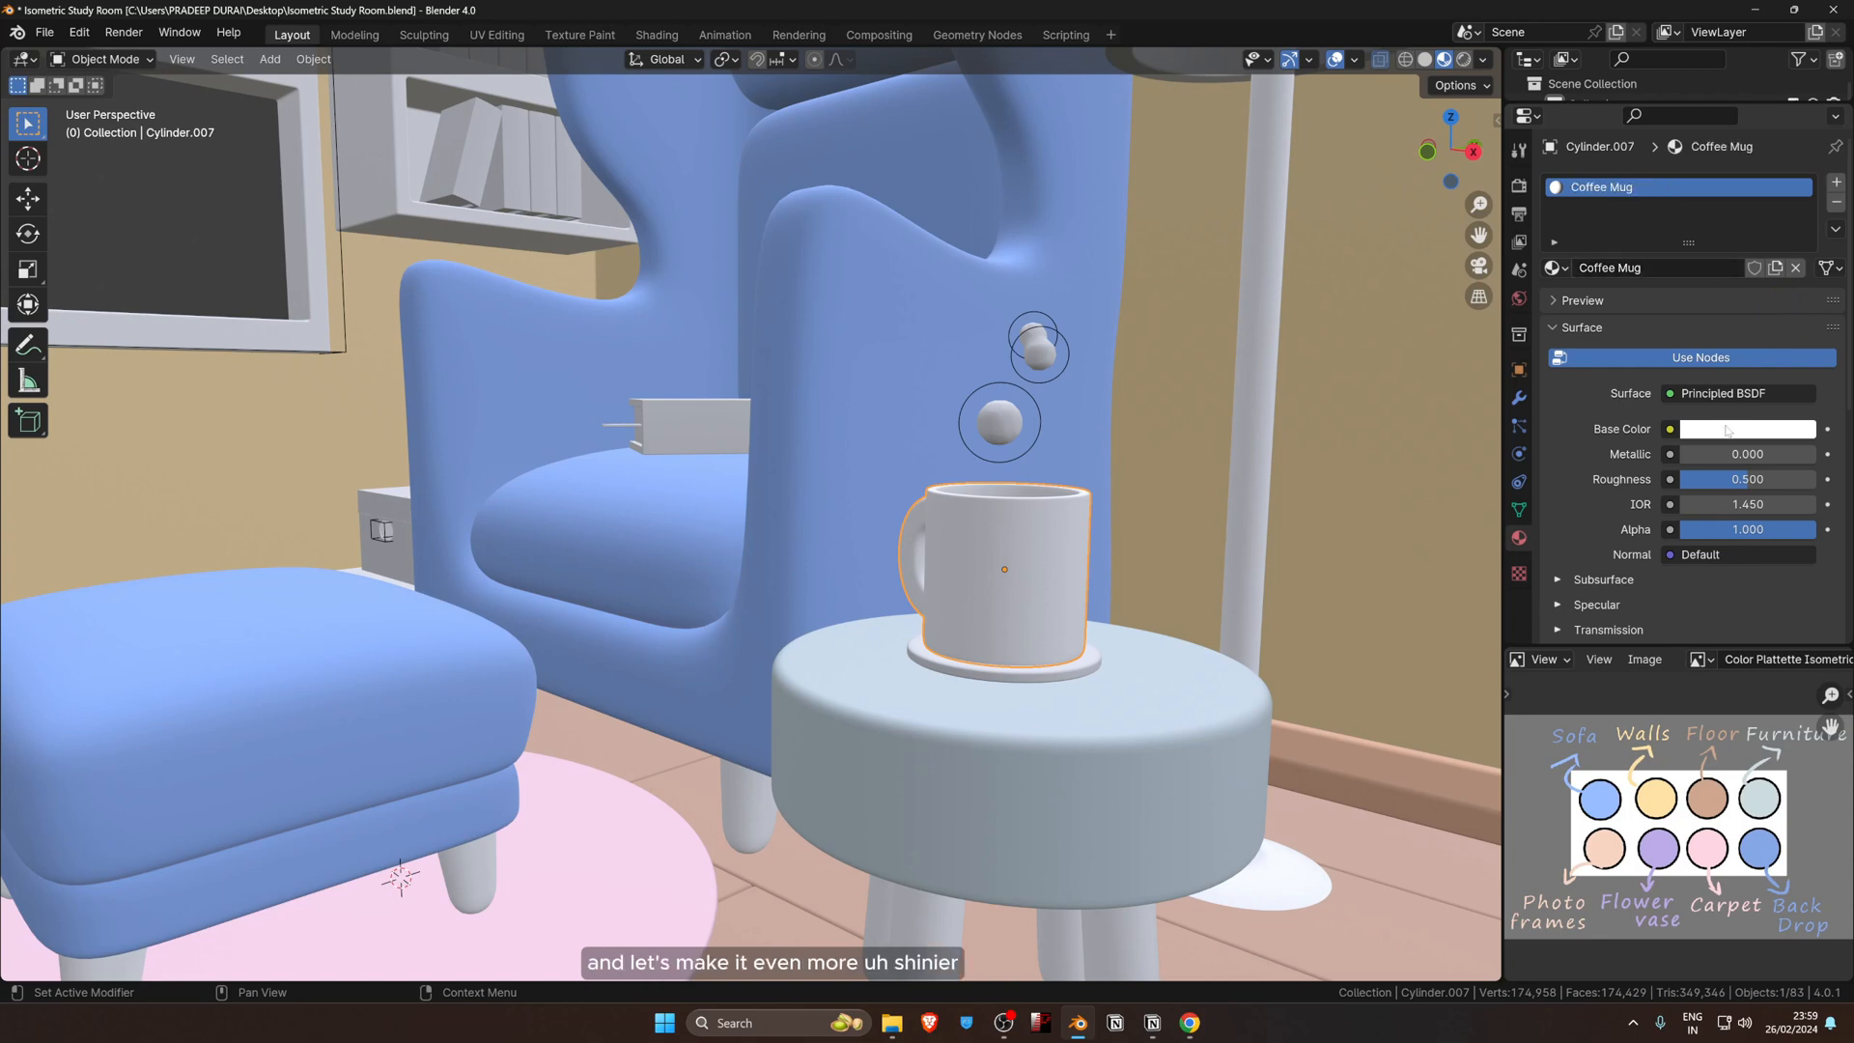
Step: Set the Coffee Mug material's roughness to 0.102 and its specular IOR level to 1.000, leaving nothing selected
{"action": "scroll", "coordinate": [1728, 431], "scroll_direction": "down", "scroll_amount": 2}
{"action": "left_click_drag", "start_coordinate": [1727, 439], "coordinate": [1676, 439]}
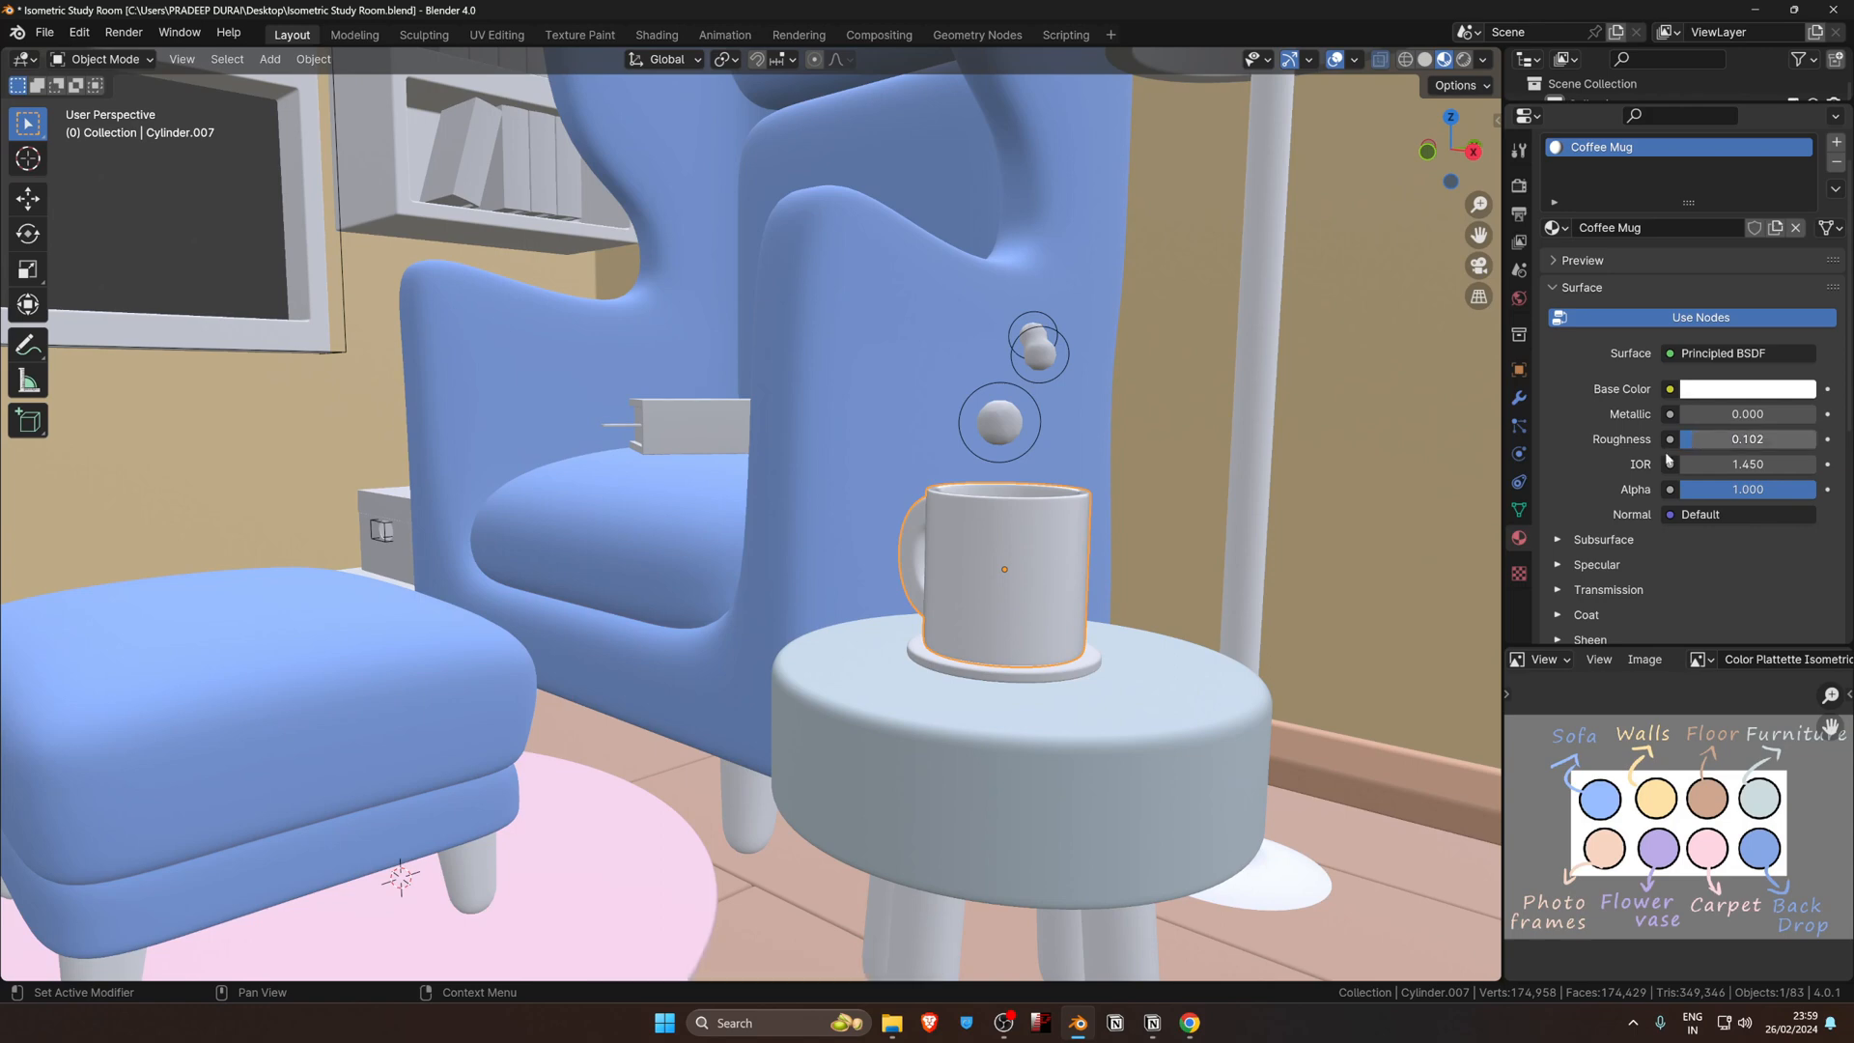
{"action": "scroll", "coordinate": [1214, 584], "scroll_direction": "up", "scroll_amount": 2}
{"action": "middle_click_drag", "start_coordinate": [1214, 584], "coordinate": [1203, 581]}
{"action": "scroll", "coordinate": [1642, 522], "scroll_direction": "down", "scroll_amount": 2}
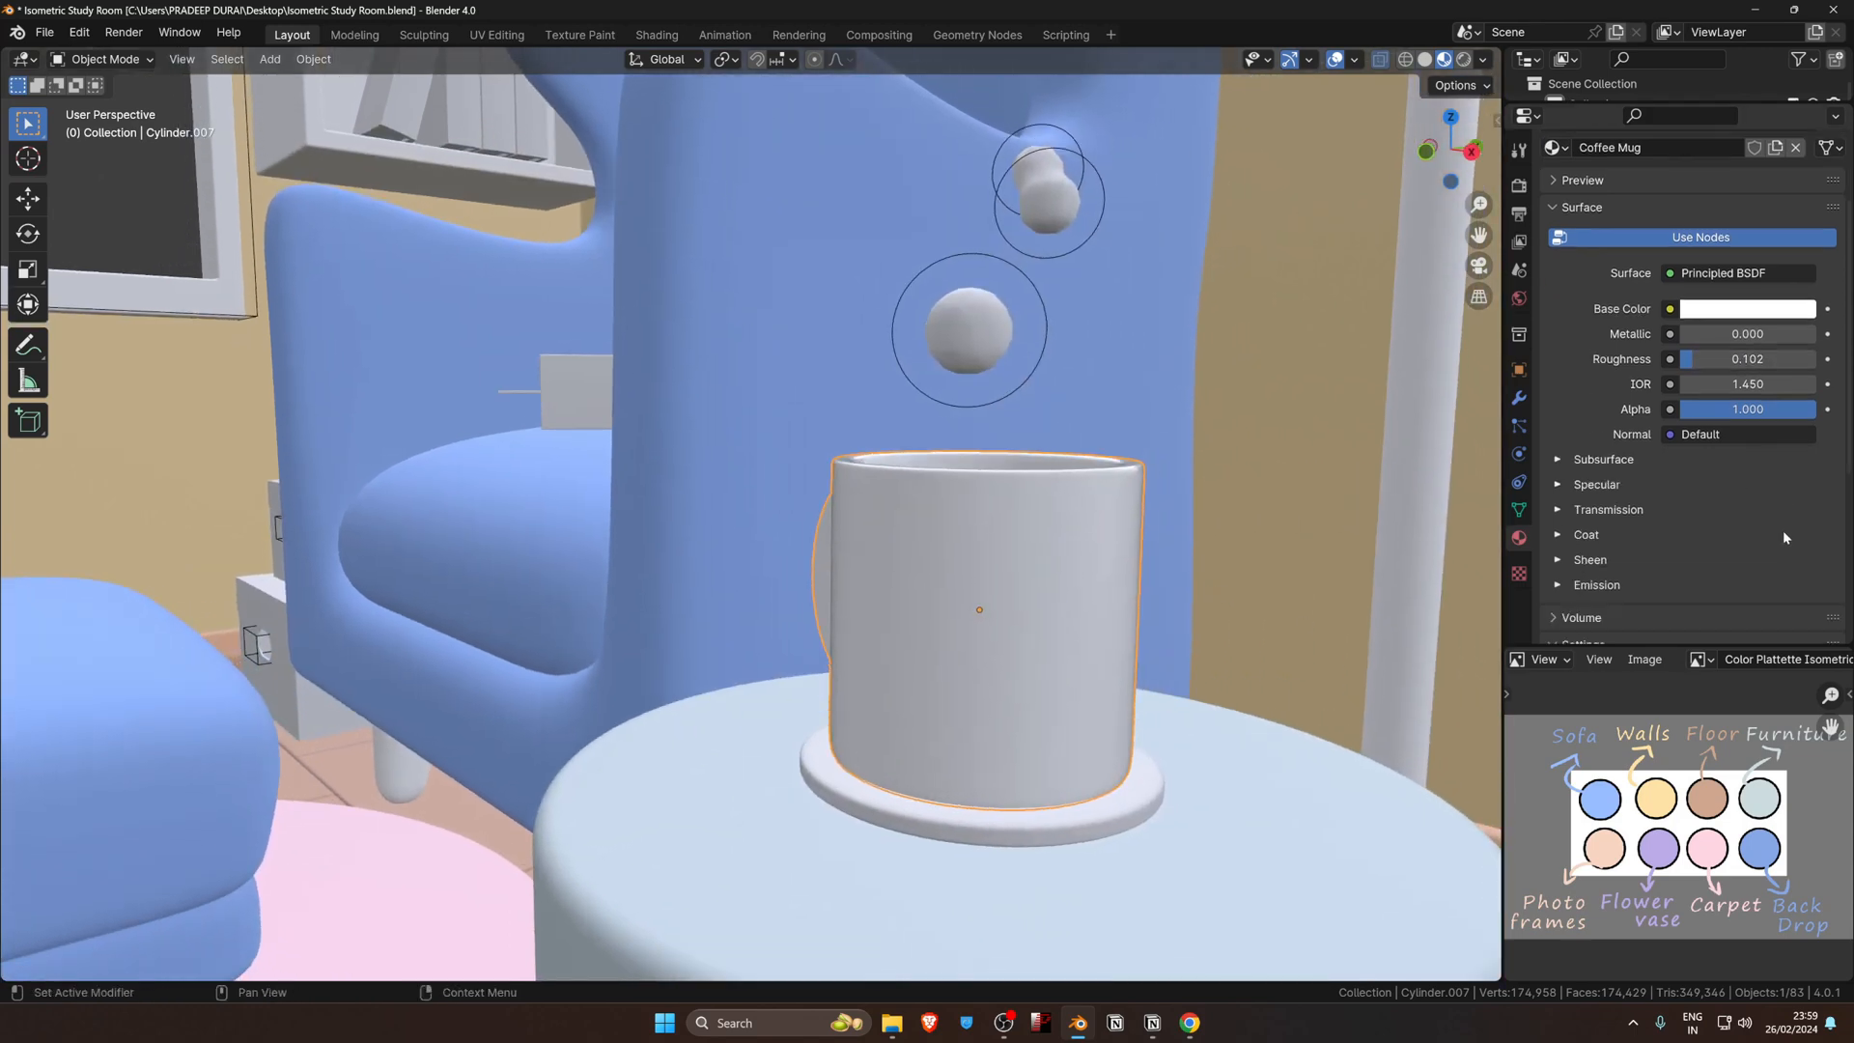
{"action": "left_click", "coordinate": [1605, 489]}
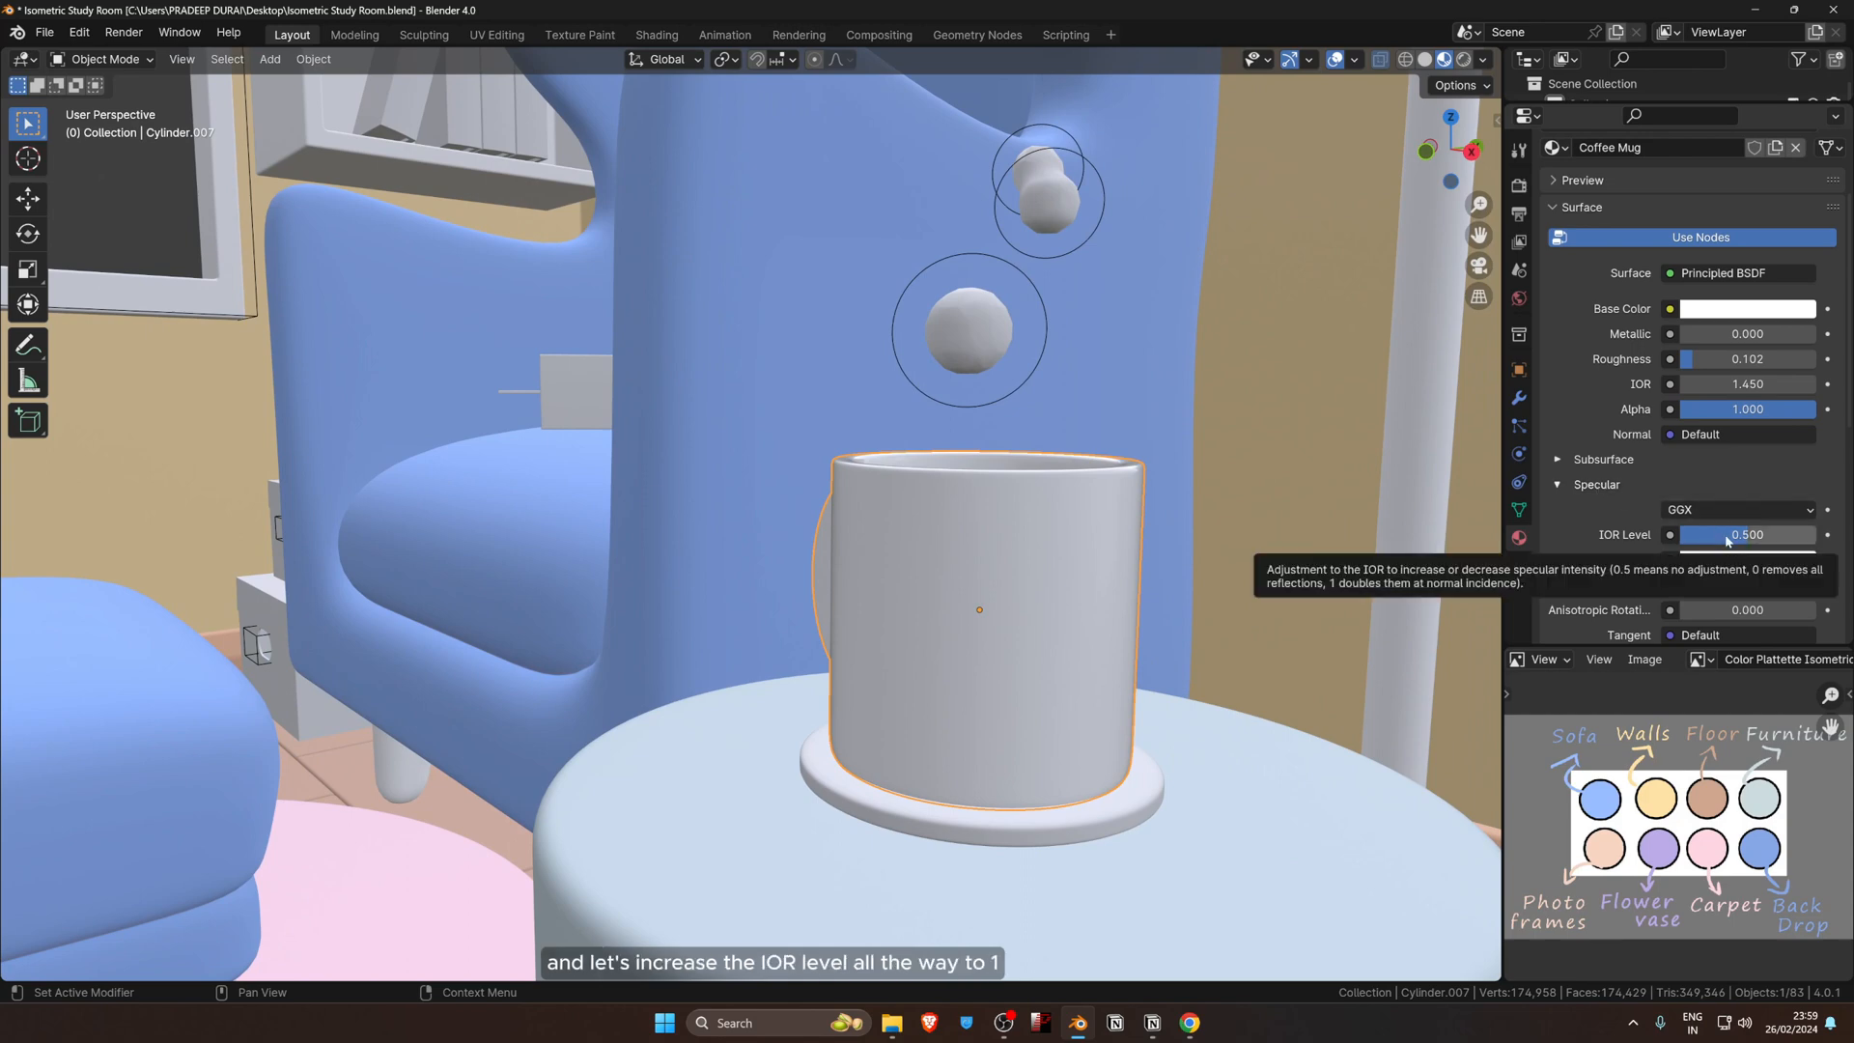
{"action": "left_click_drag", "start_coordinate": [1729, 539], "coordinate": [1826, 540]}
{"action": "mouse_move", "coordinate": [1105, 546]}
{"action": "middle_mouse_down"}
{"action": "mouse_move", "coordinate": [1121, 593]}
{"action": "mouse_move", "coordinate": [1111, 550]}
{"action": "middle_mouse_up"}
{"action": "scroll", "coordinate": [1121, 593], "scroll_direction": "down", "scroll_amount": 3}
{"action": "key", "text": "alt+a"}
Step: Link the mug's Coffee Mug material to the flower vase on the drawers and the three vases on the bookshelf
{"action": "scroll", "coordinate": [936, 555], "scroll_direction": "up", "scroll_amount": 5}
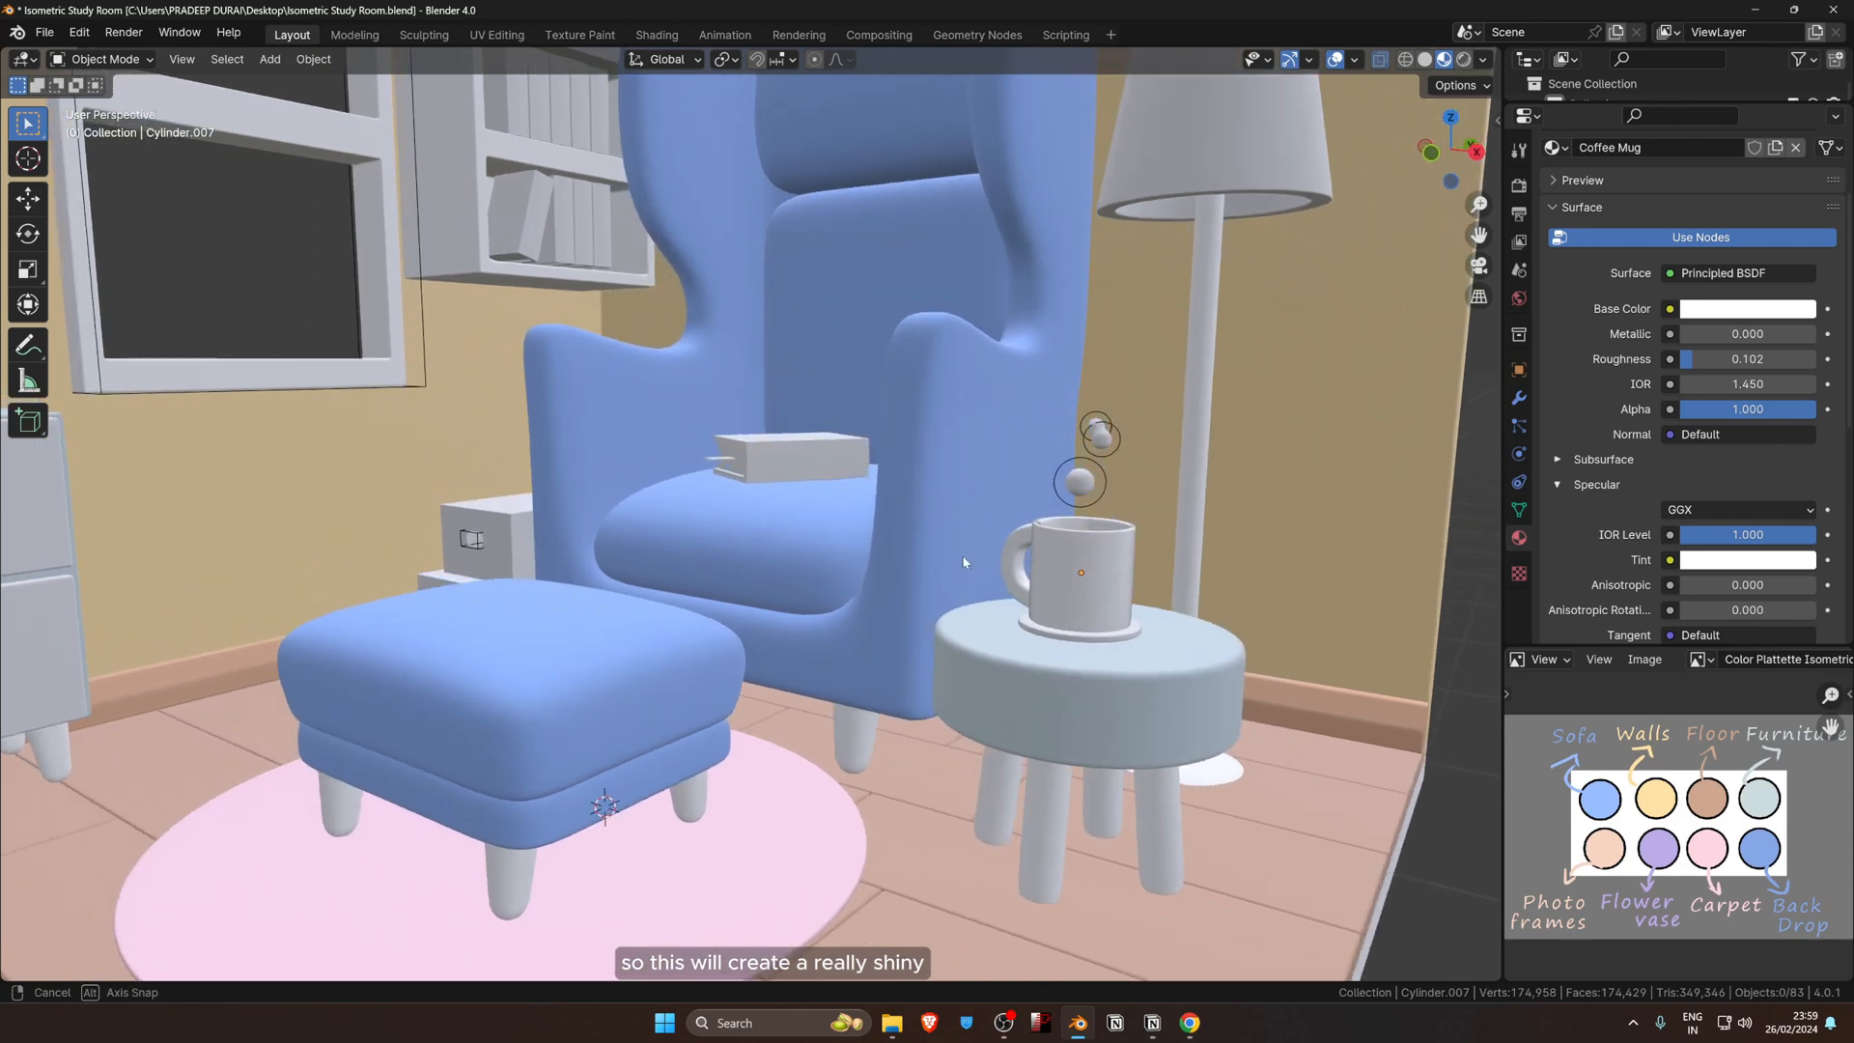
{"action": "scroll", "coordinate": [1088, 576], "scroll_direction": "down", "scroll_amount": 6}
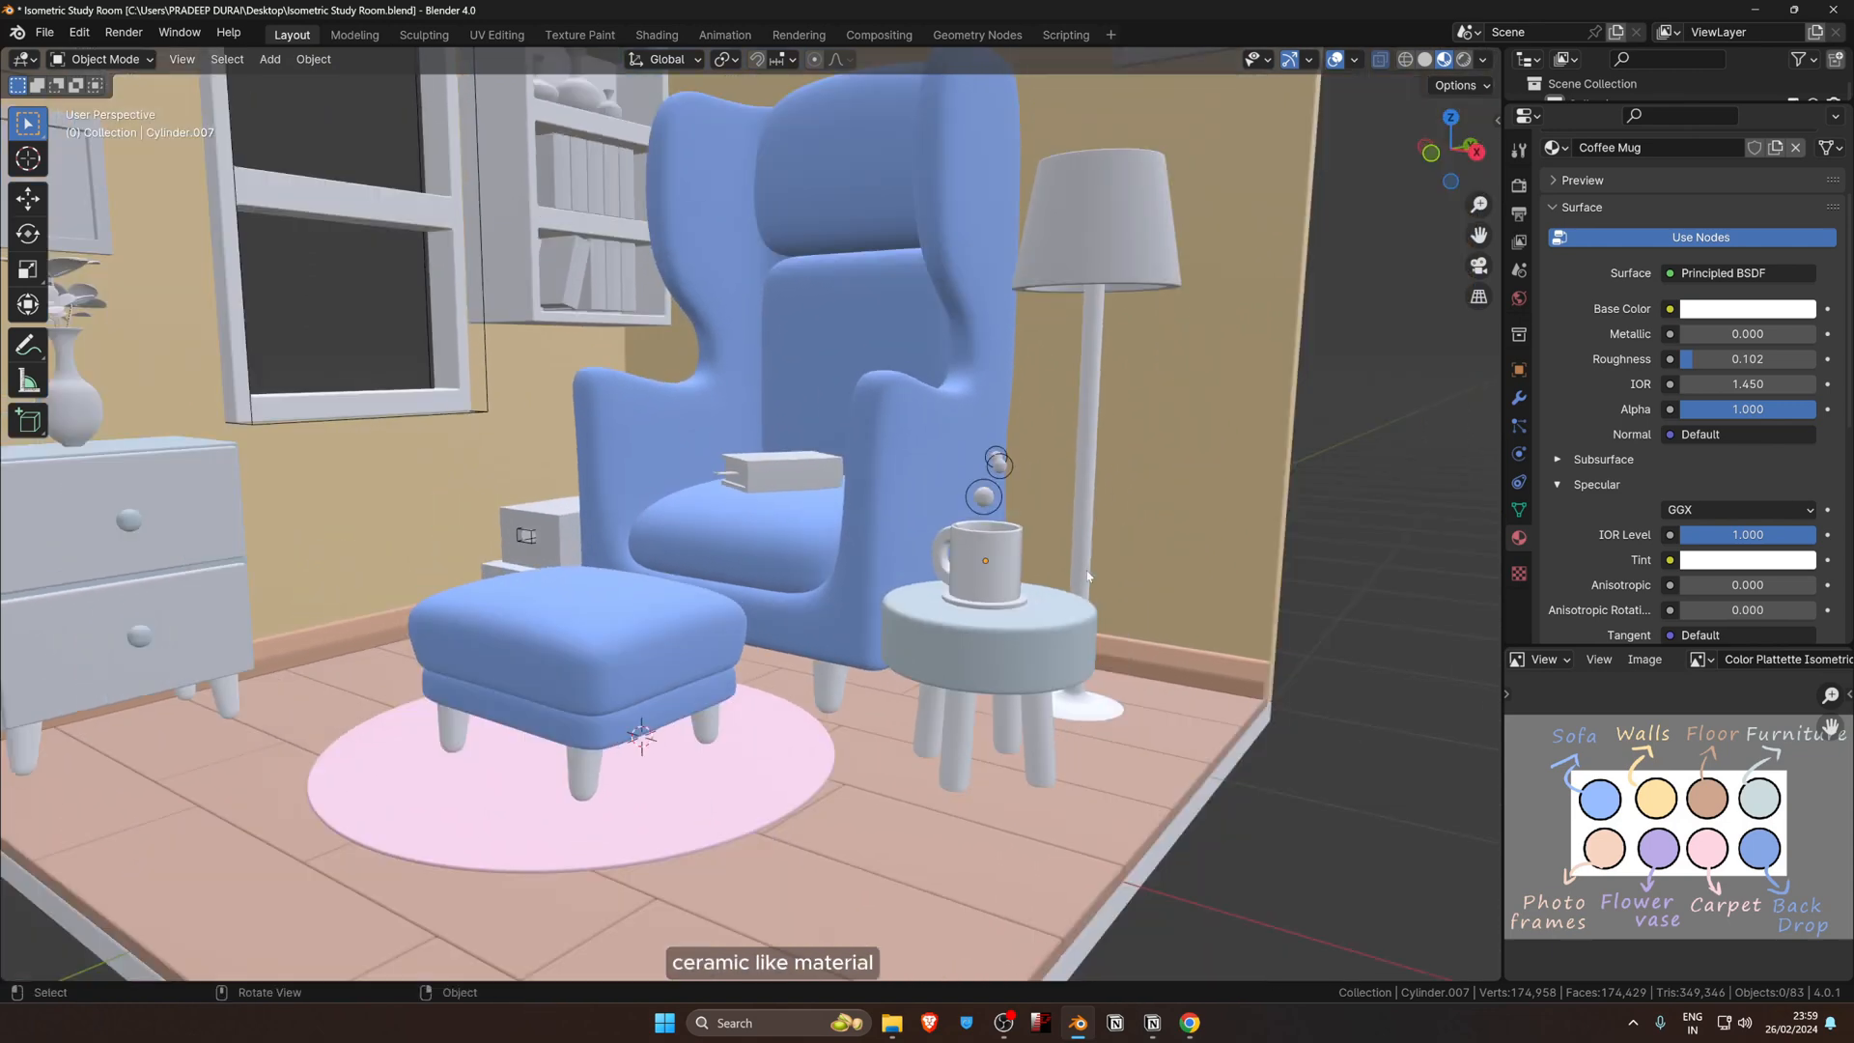
{"action": "left_click", "coordinate": [512, 352]}
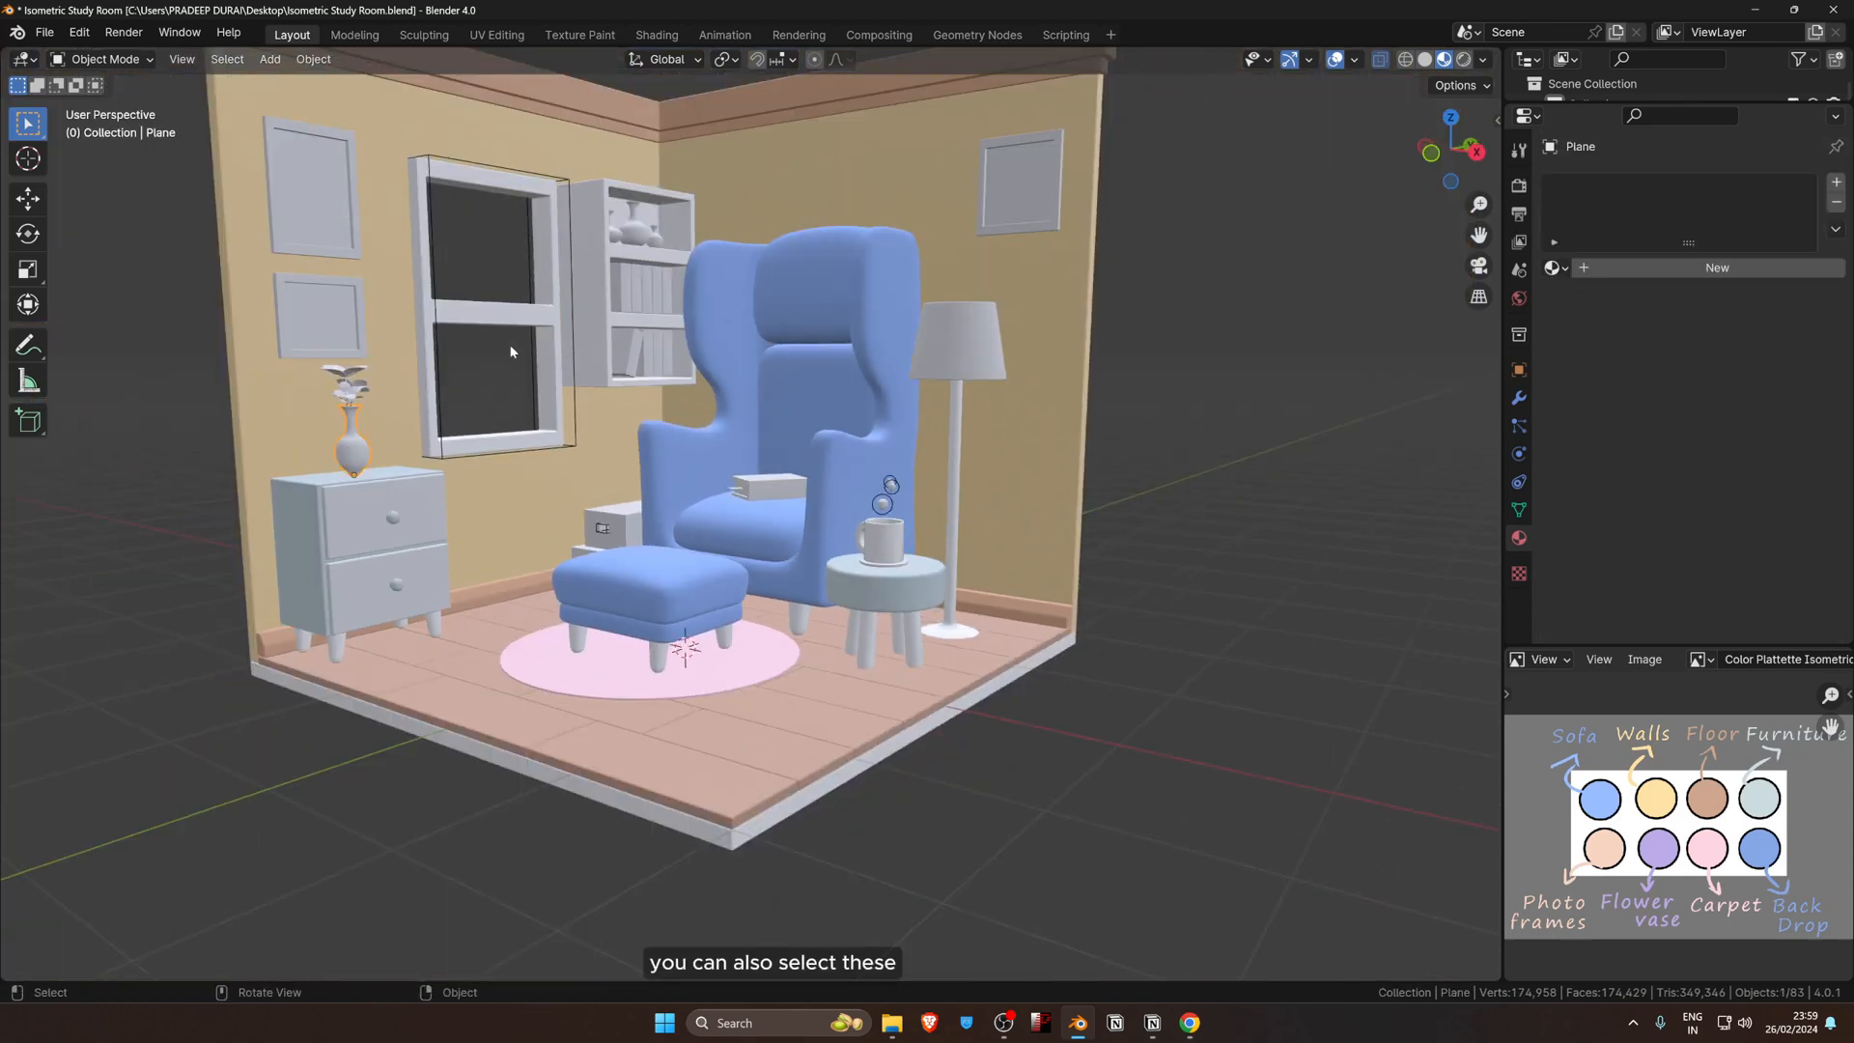
{"action": "left_click", "coordinate": [616, 236], "text": "shift"}
{"action": "left_click", "coordinate": [634, 233], "text": "shift"}
{"action": "left_click", "coordinate": [658, 245], "text": "shift"}
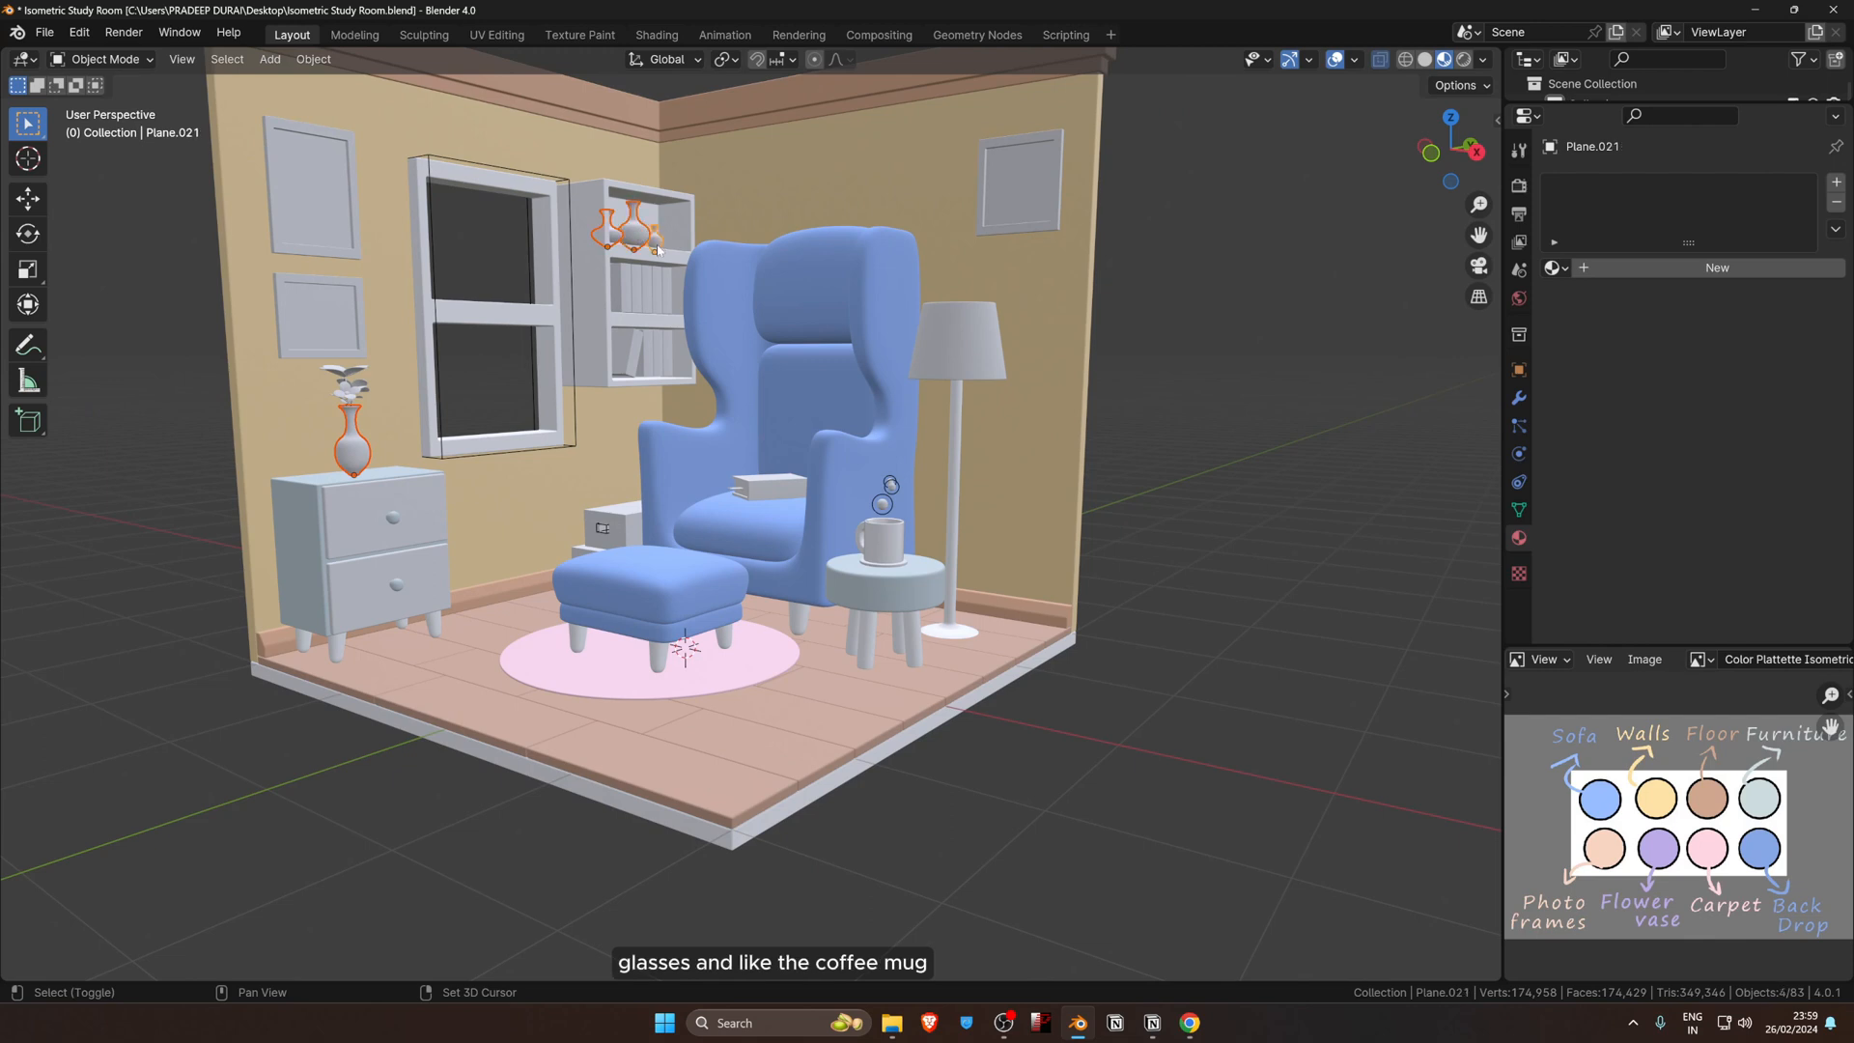
{"action": "left_click", "coordinate": [894, 535], "text": "shift"}
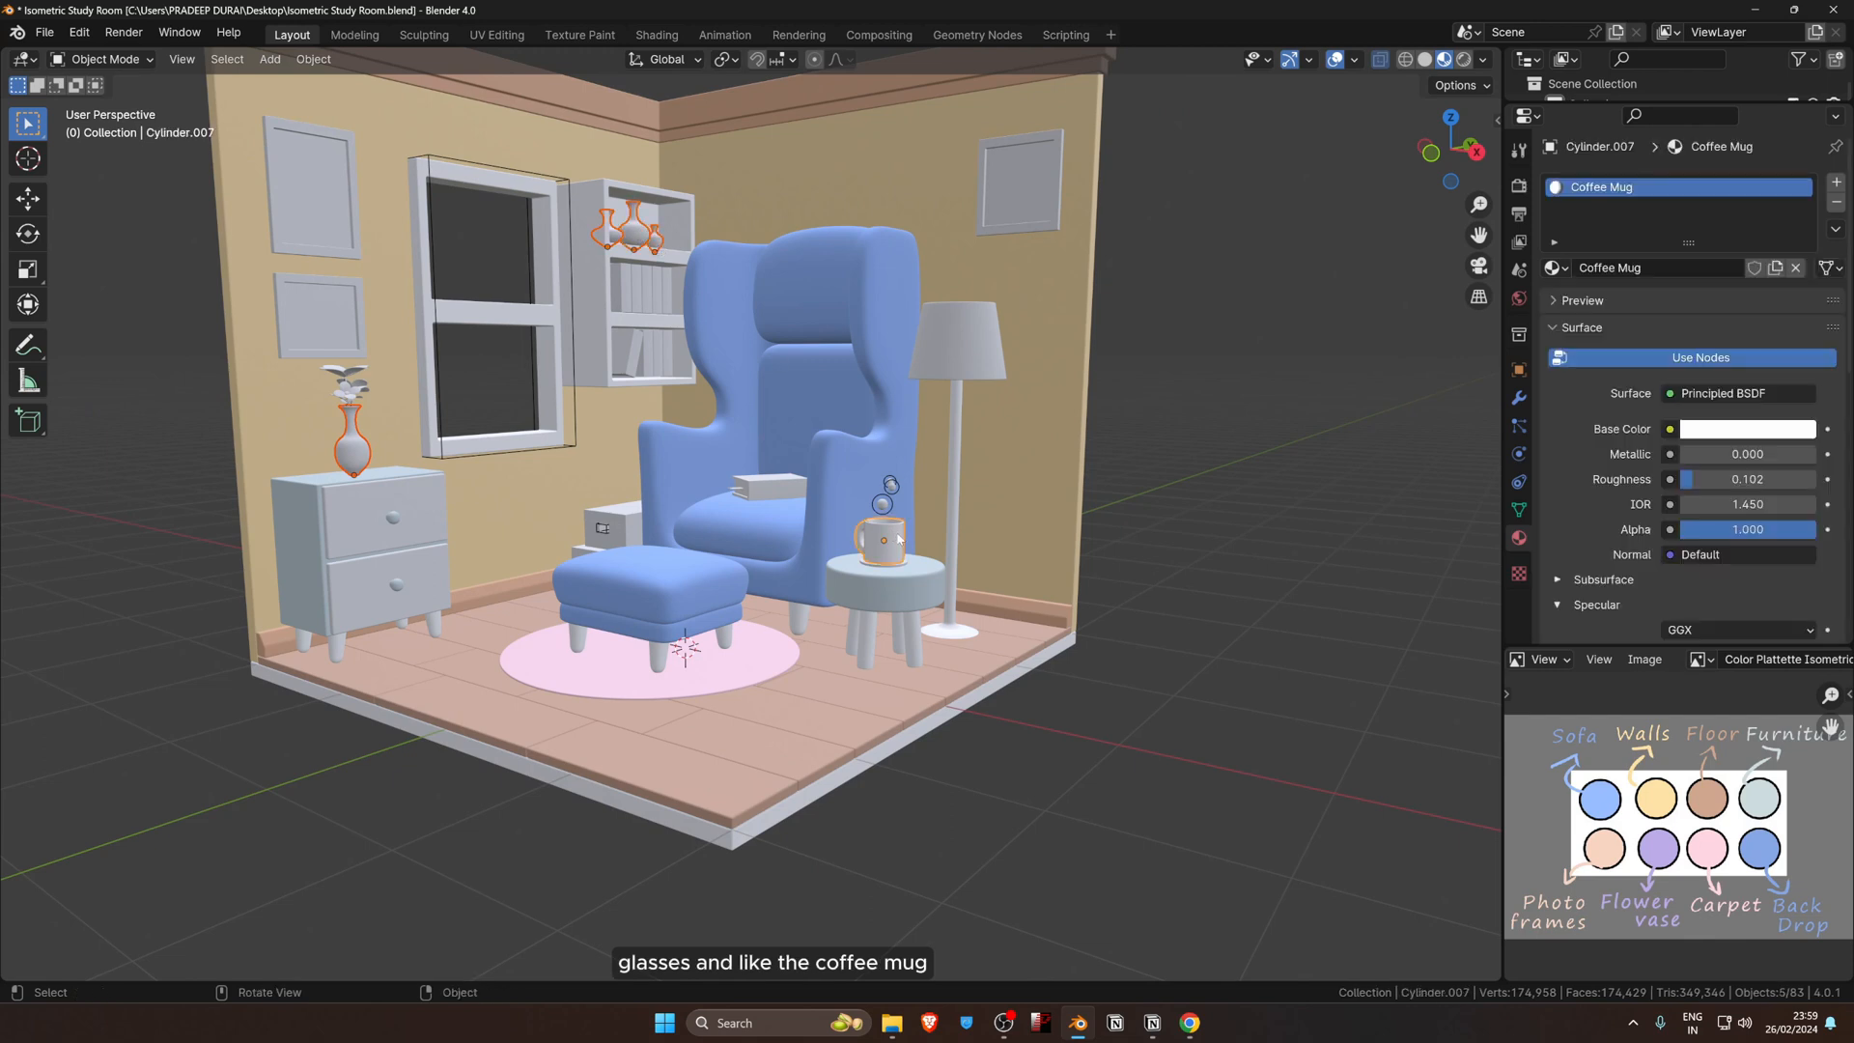
{"action": "key", "text": "ctrl+l"}
{"action": "left_click", "coordinate": [897, 534]}
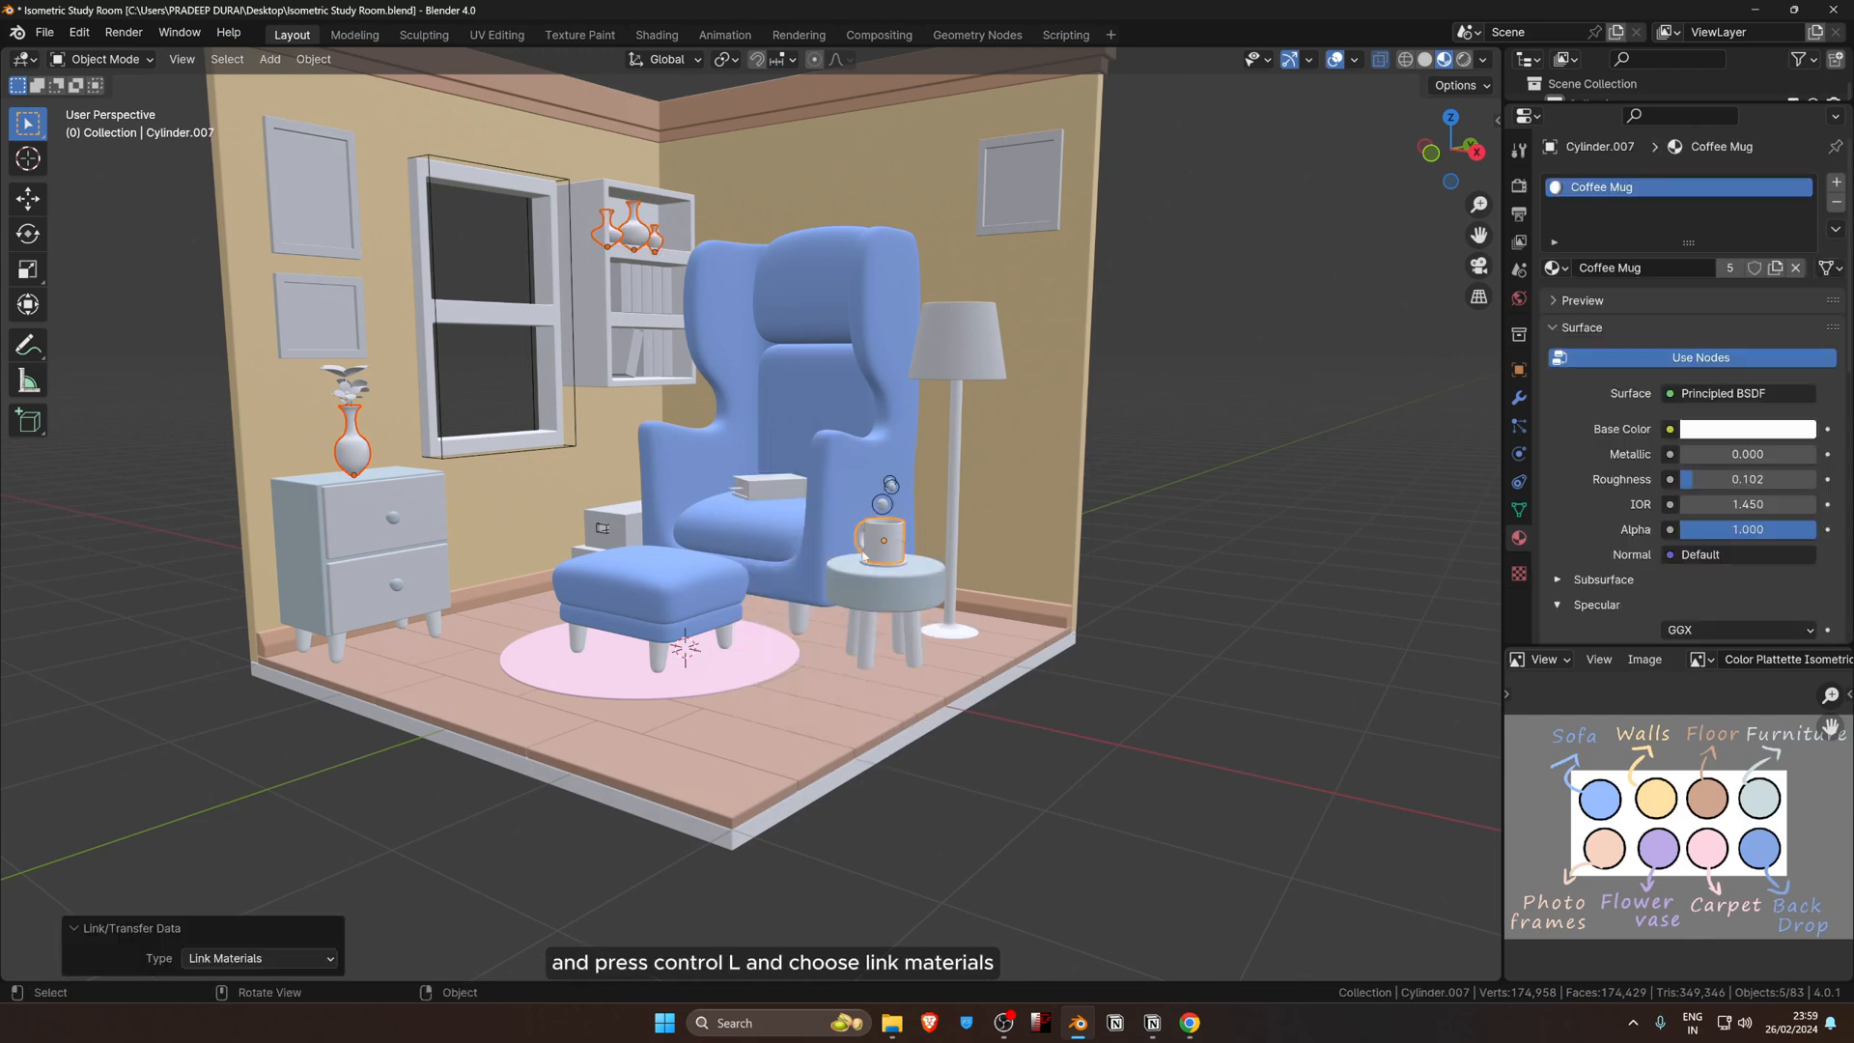
Step: Make the material of the vase on the drawers a separate copy and rename it Flower Vase
{"action": "scroll", "coordinate": [628, 574], "scroll_direction": "up", "scroll_amount": 6}
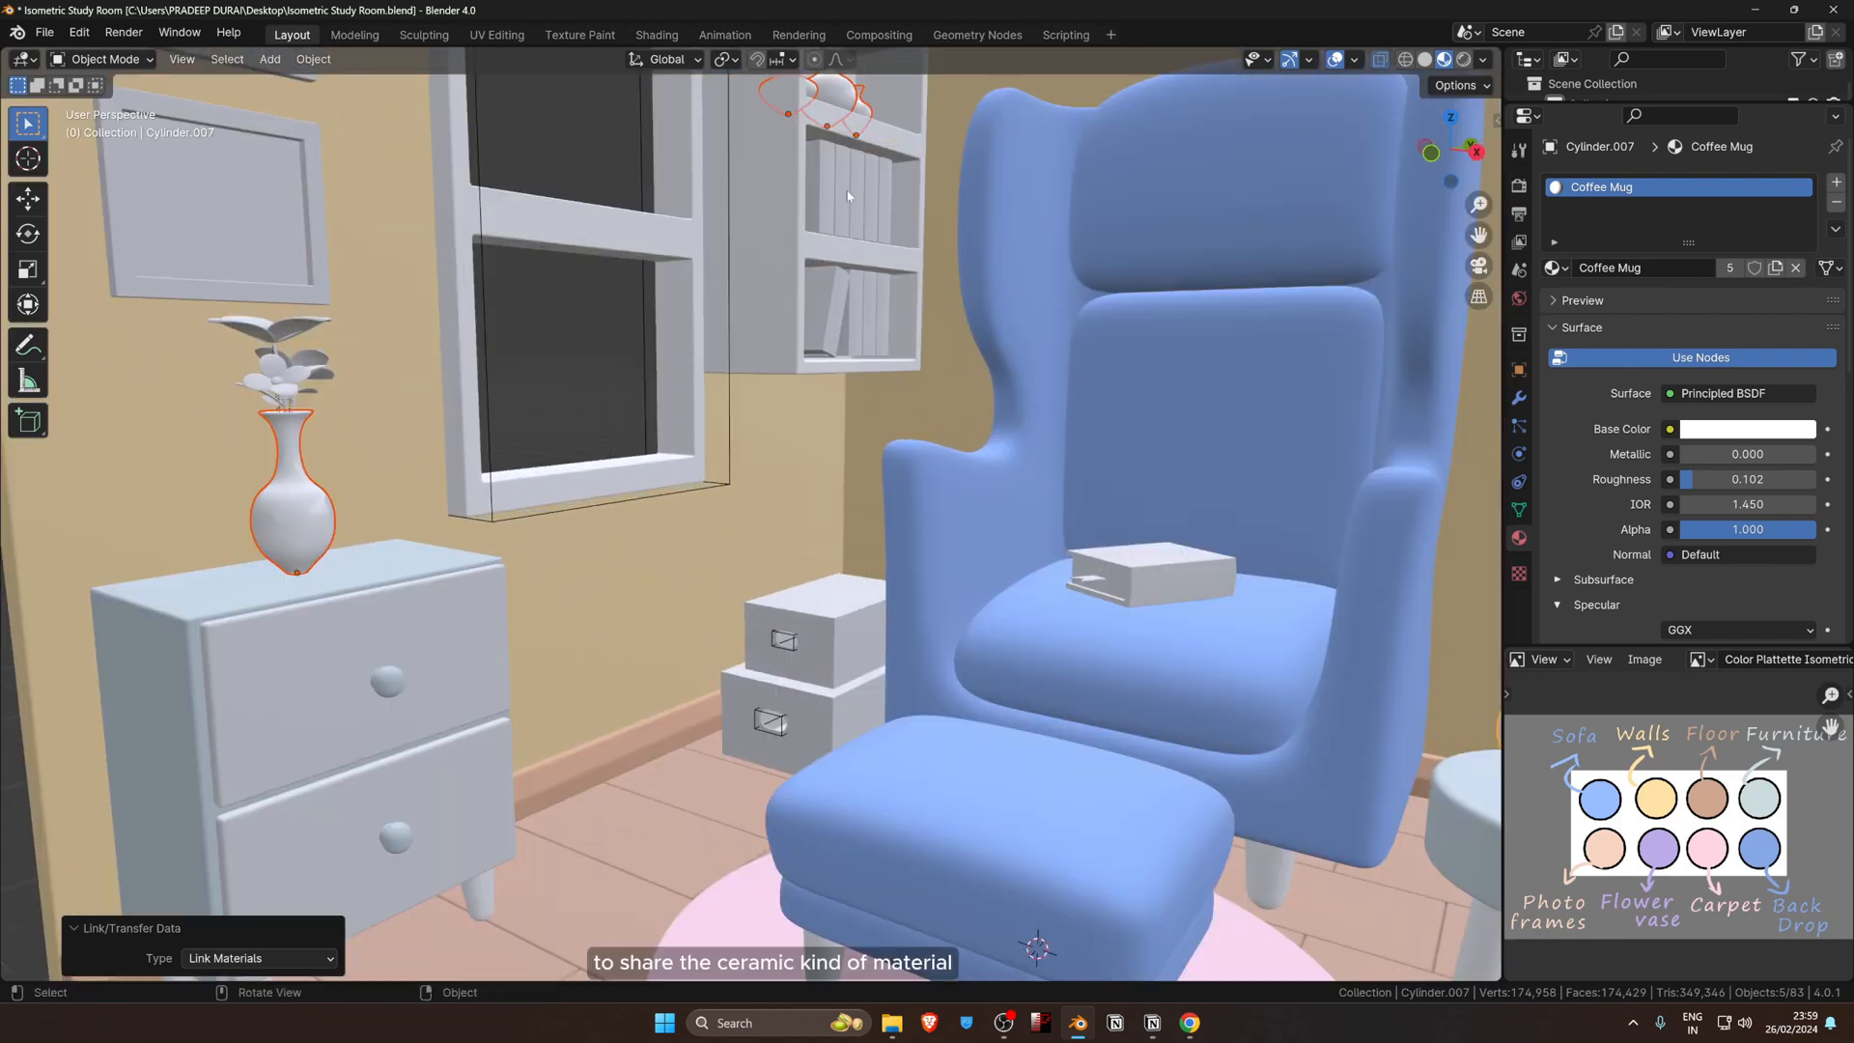
{"action": "left_click", "coordinate": [303, 511]}
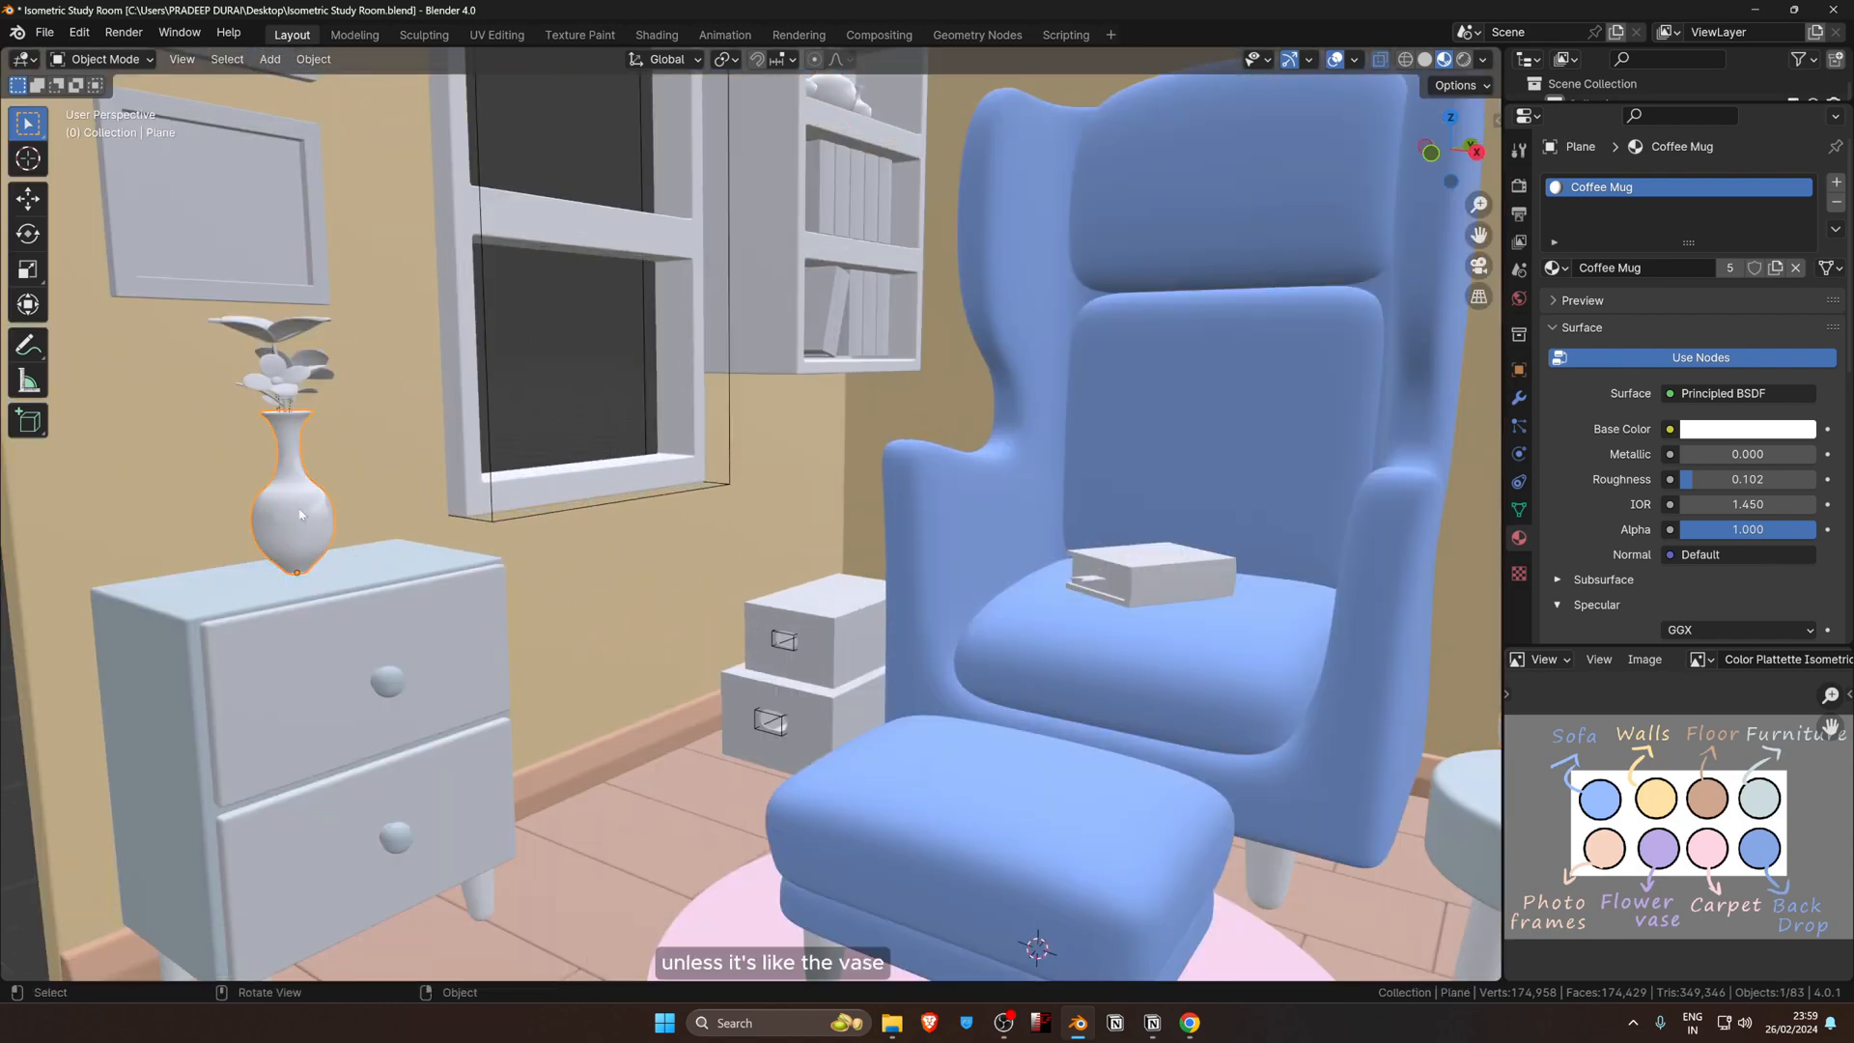
{"action": "left_click", "coordinate": [1776, 271]}
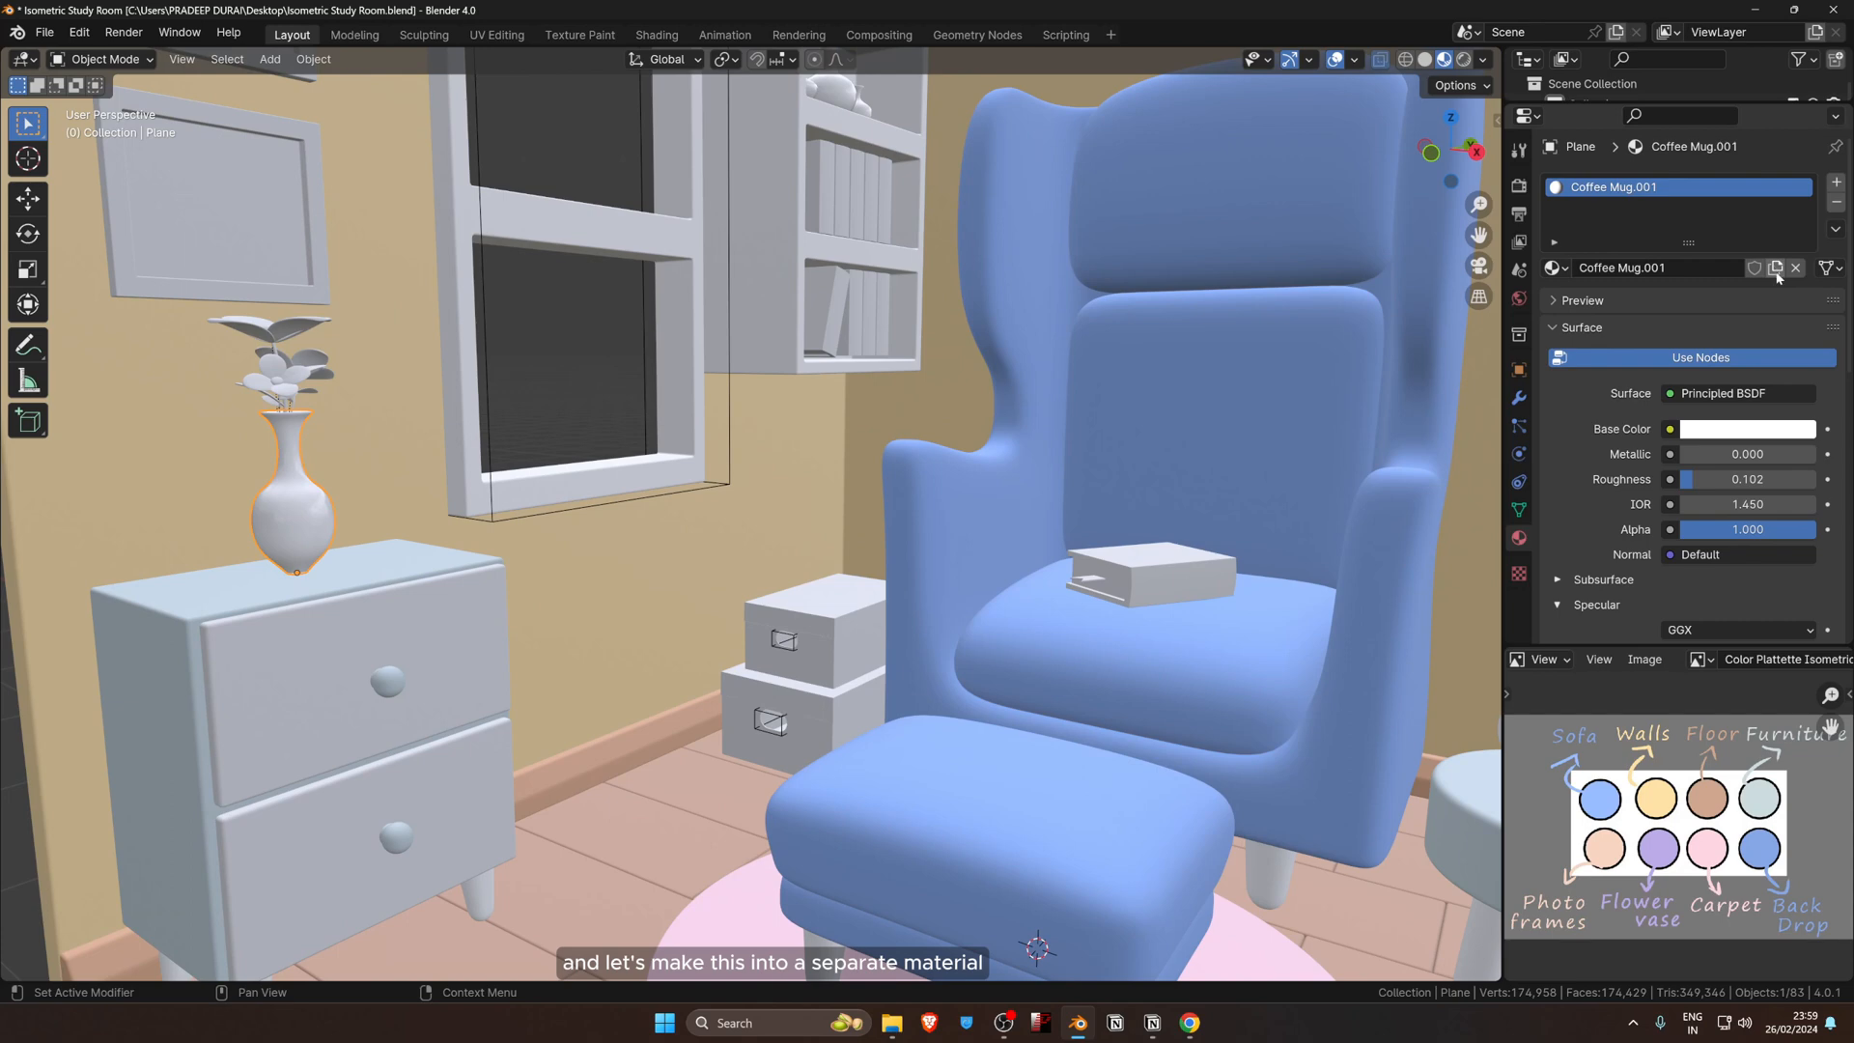
{"action": "double_click", "coordinate": [1725, 270]}
{"action": "key", "text": "BackSpace"}
{"action": "type", "text": "Flower Vase"}
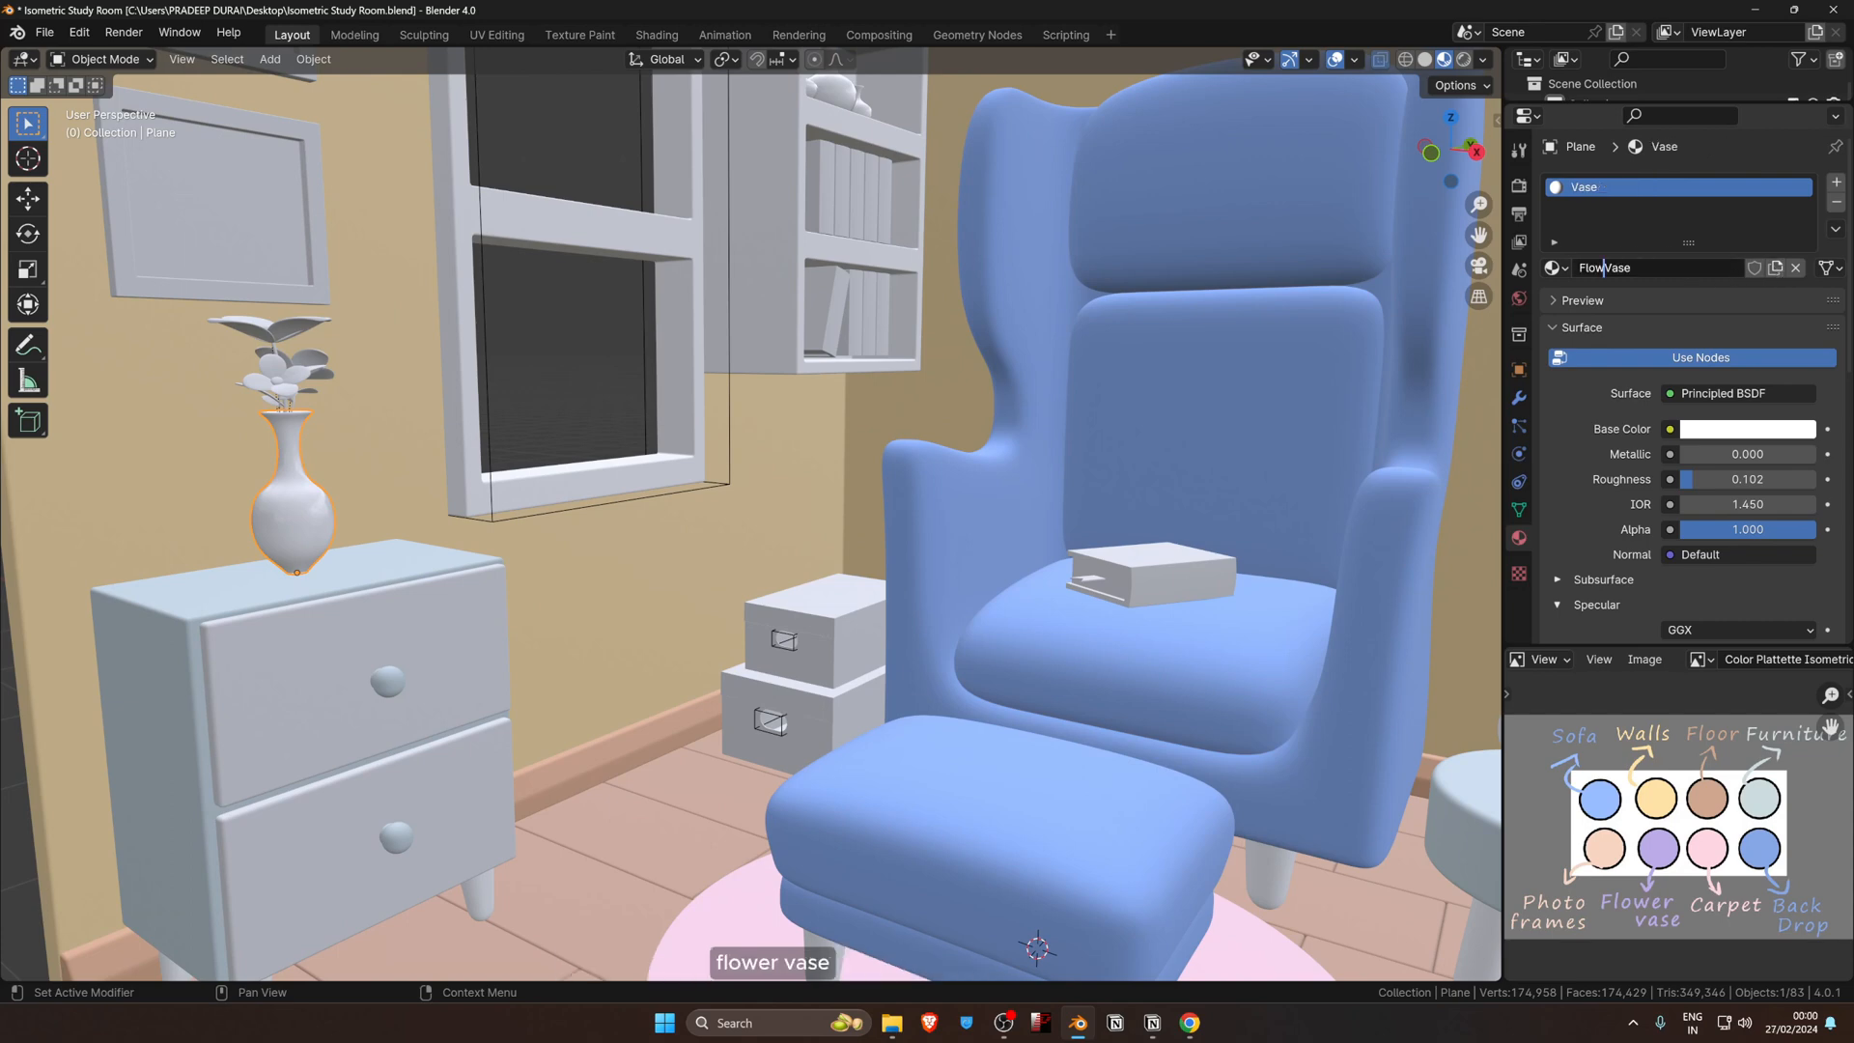
{"action": "key", "text": "Return"}
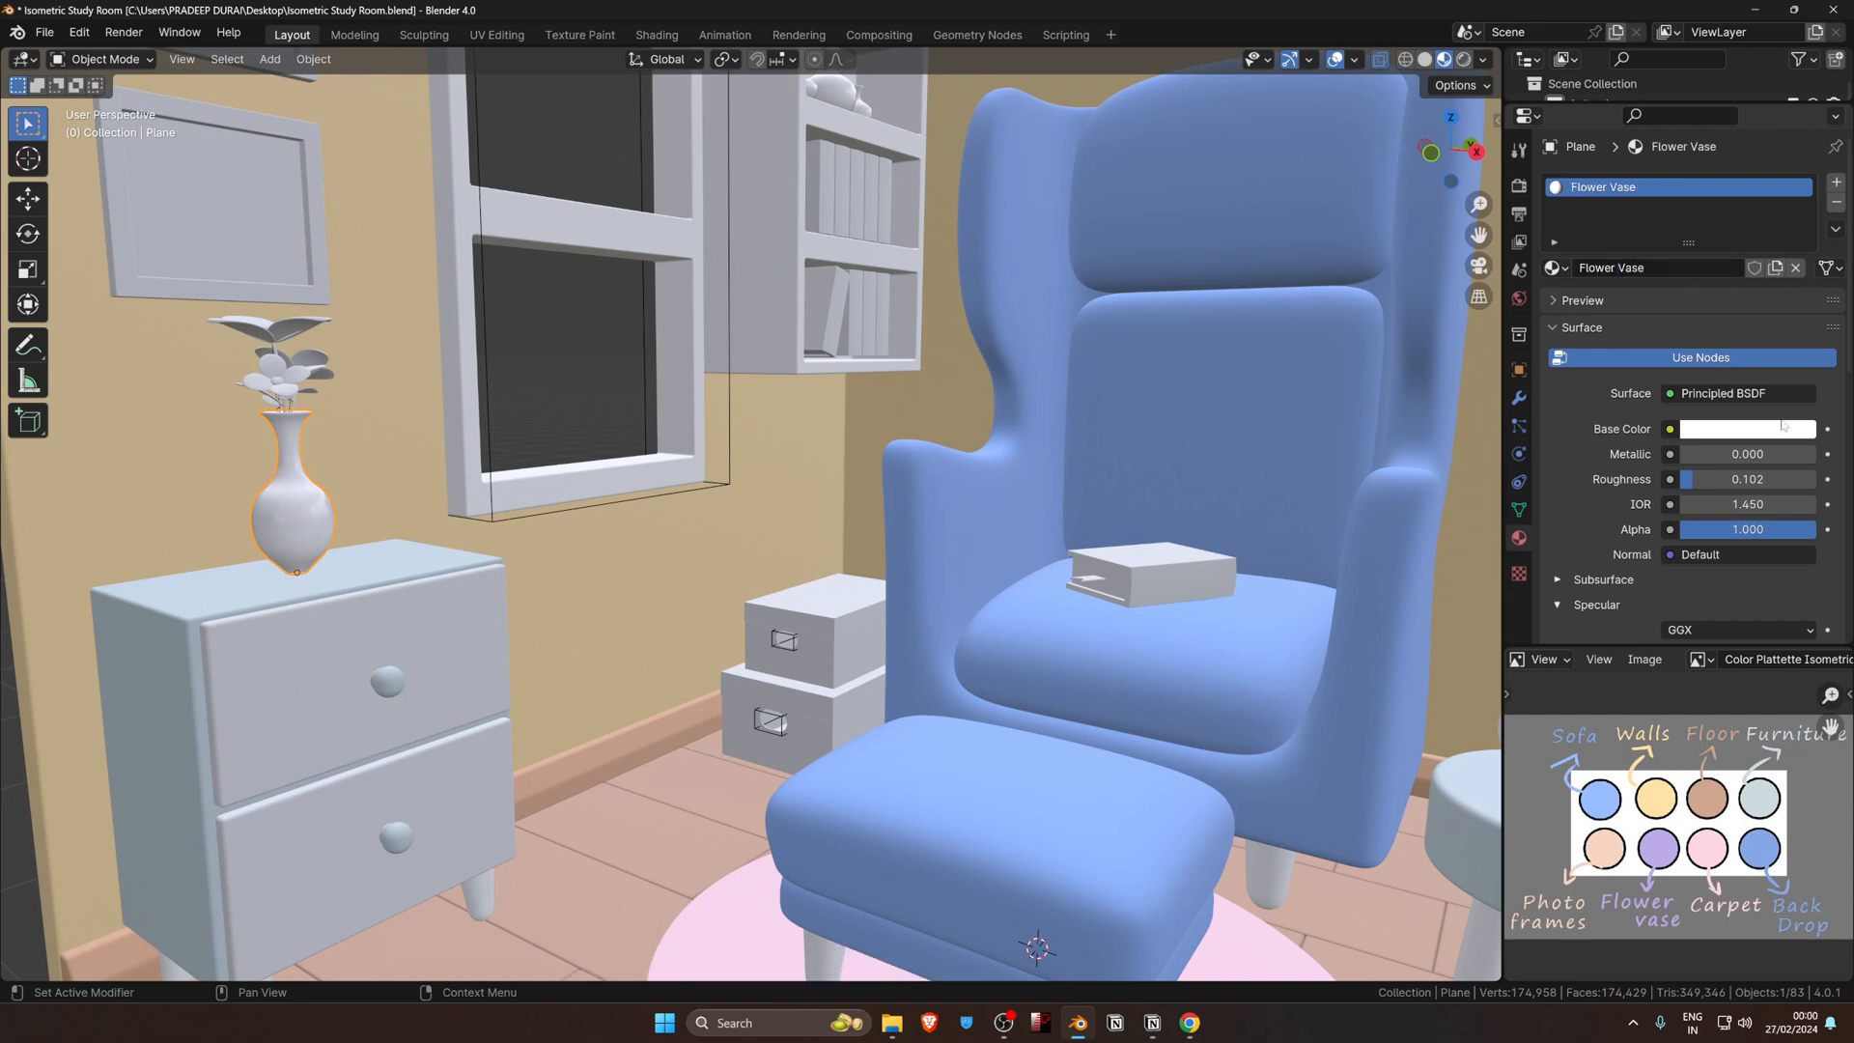
Step: Set the Flower Vase material's base color to the violet flower vase swatch sampled from the color palette image
{"action": "left_click", "coordinate": [1748, 429]}
{"action": "left_click", "coordinate": [1804, 392]}
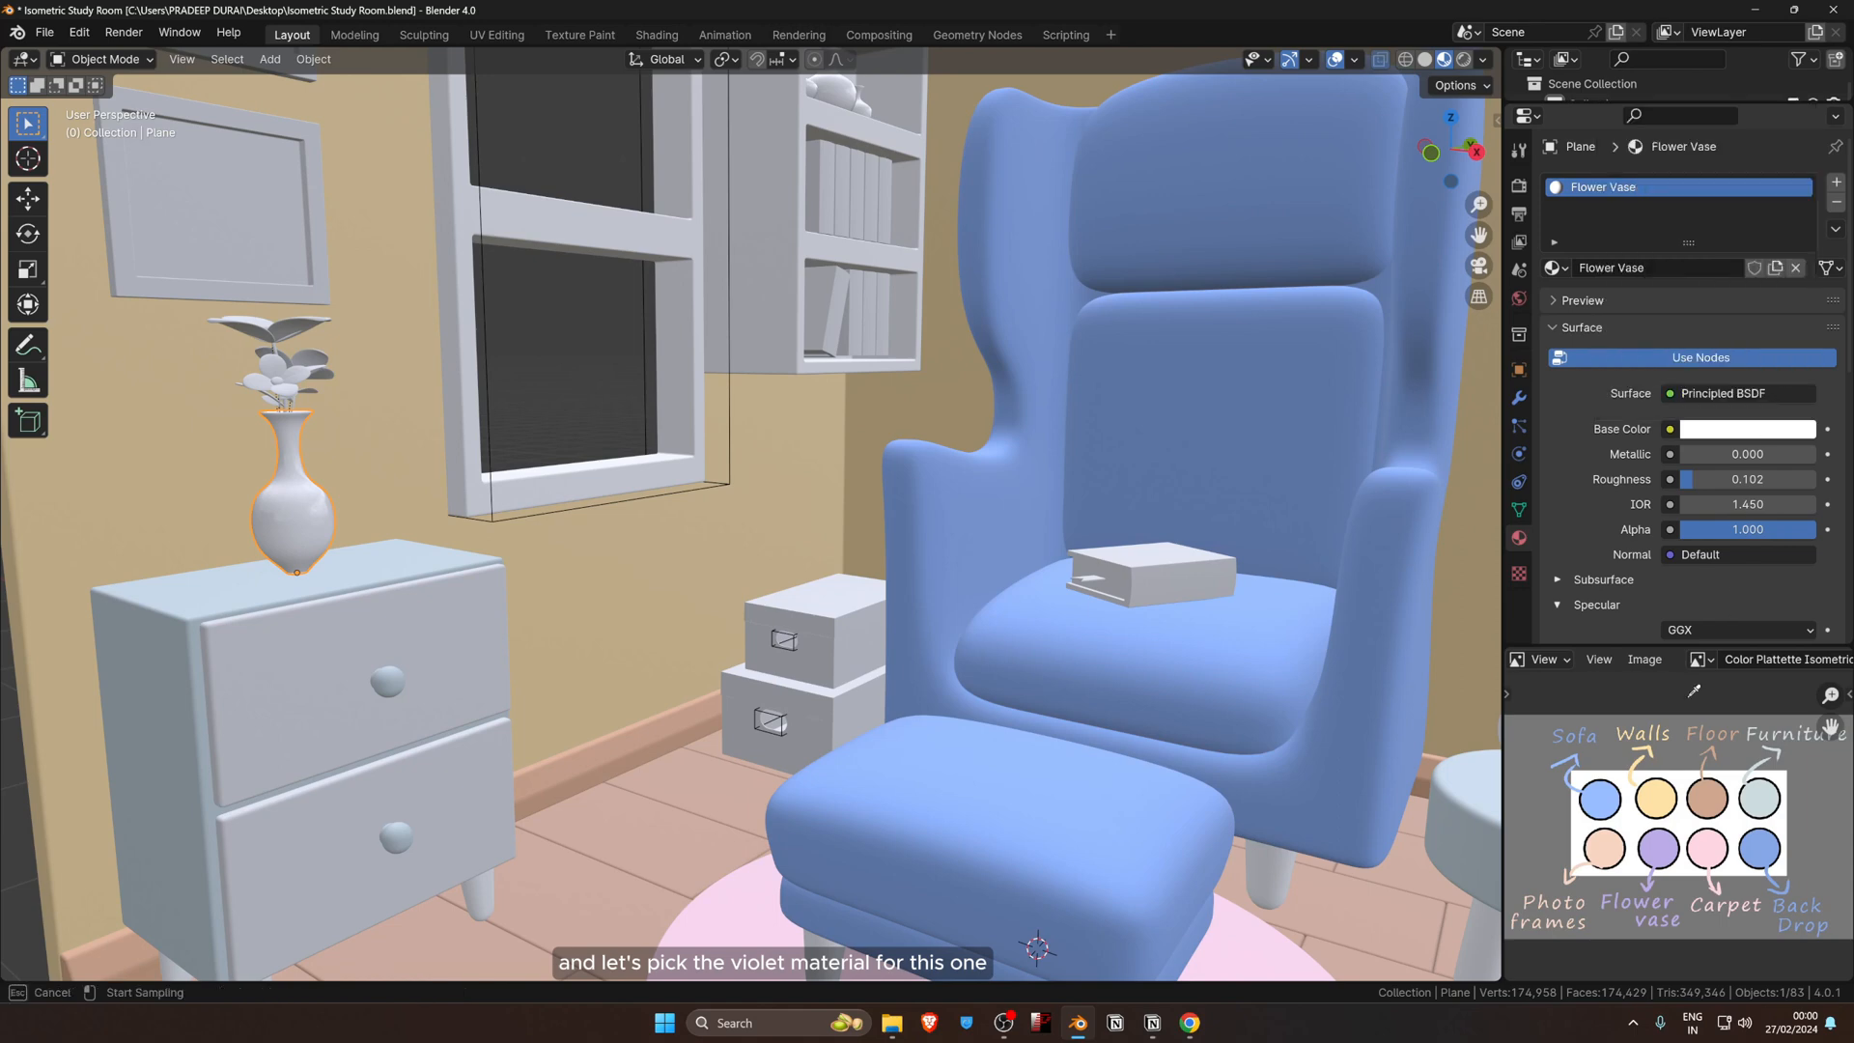
{"action": "left_click", "coordinate": [1658, 847]}
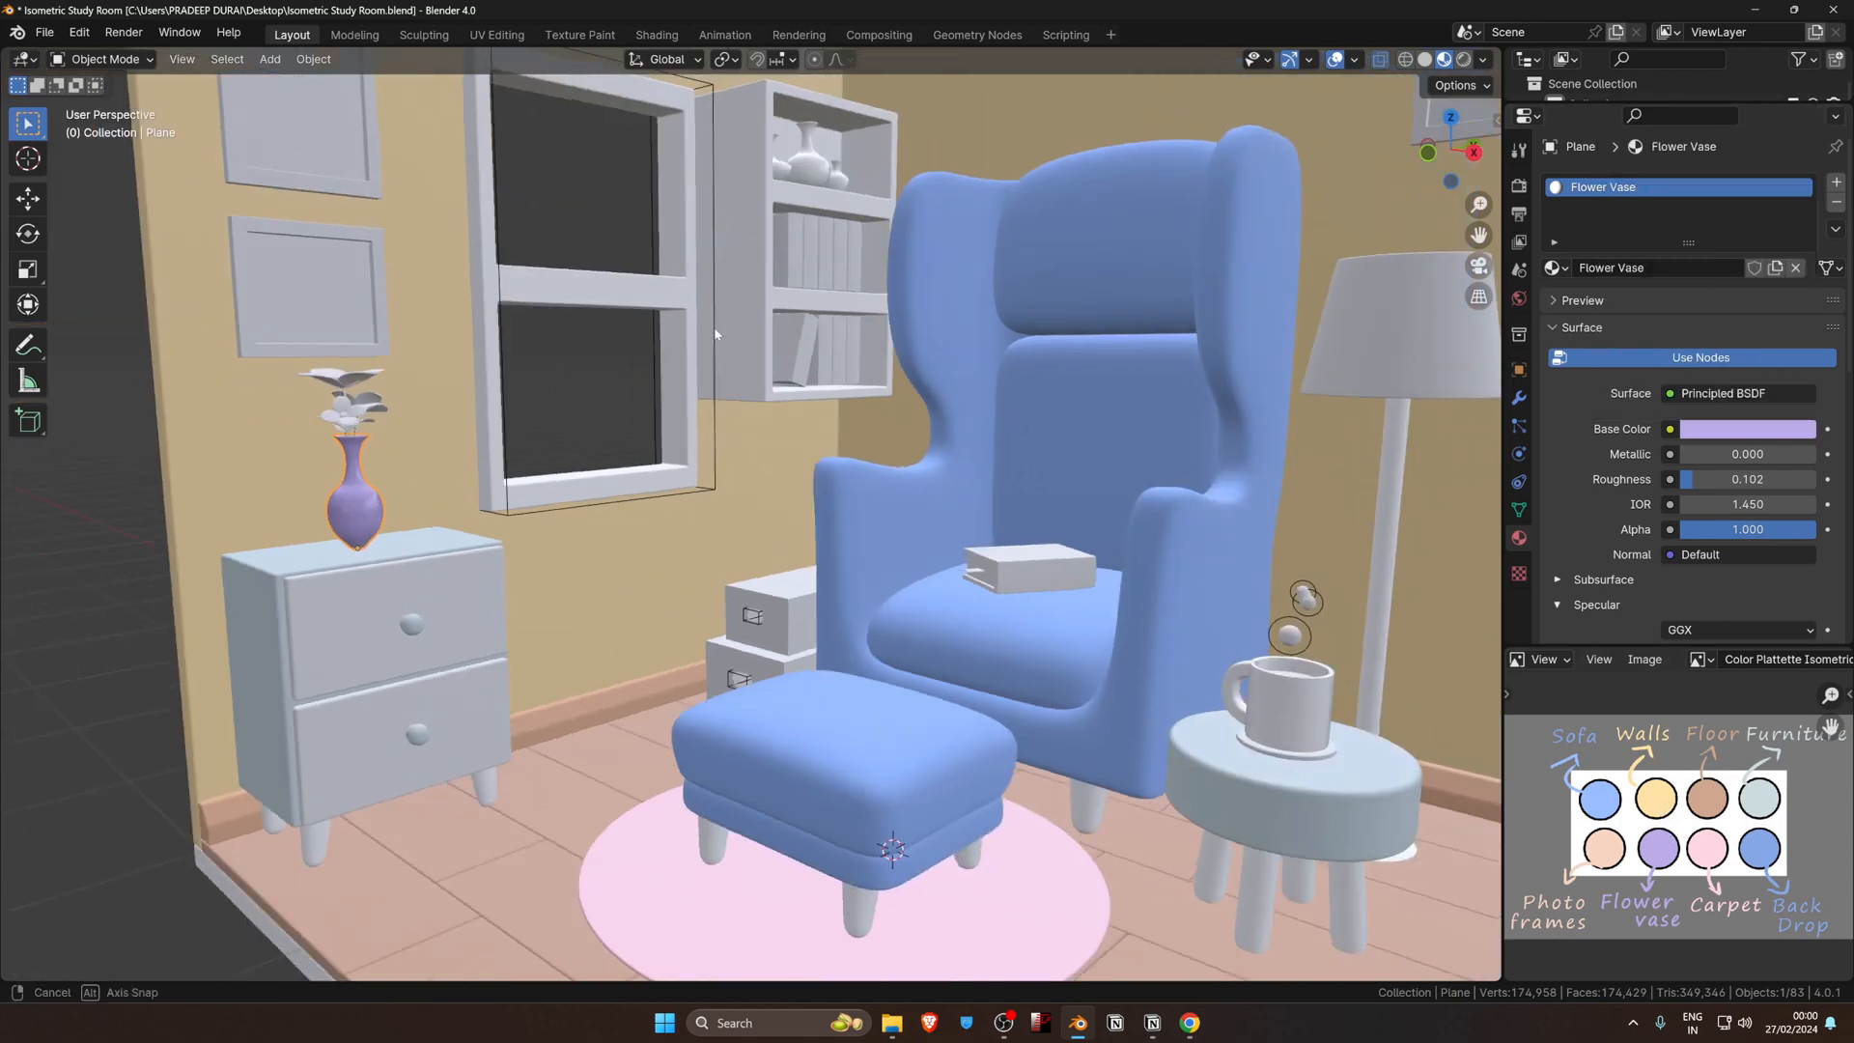
Step: Give each of the three bookshelf vases its own copy of the Coffee Mug material, naming the left vase's copy Vase 1
{"action": "left_click", "coordinate": [1776, 270]}
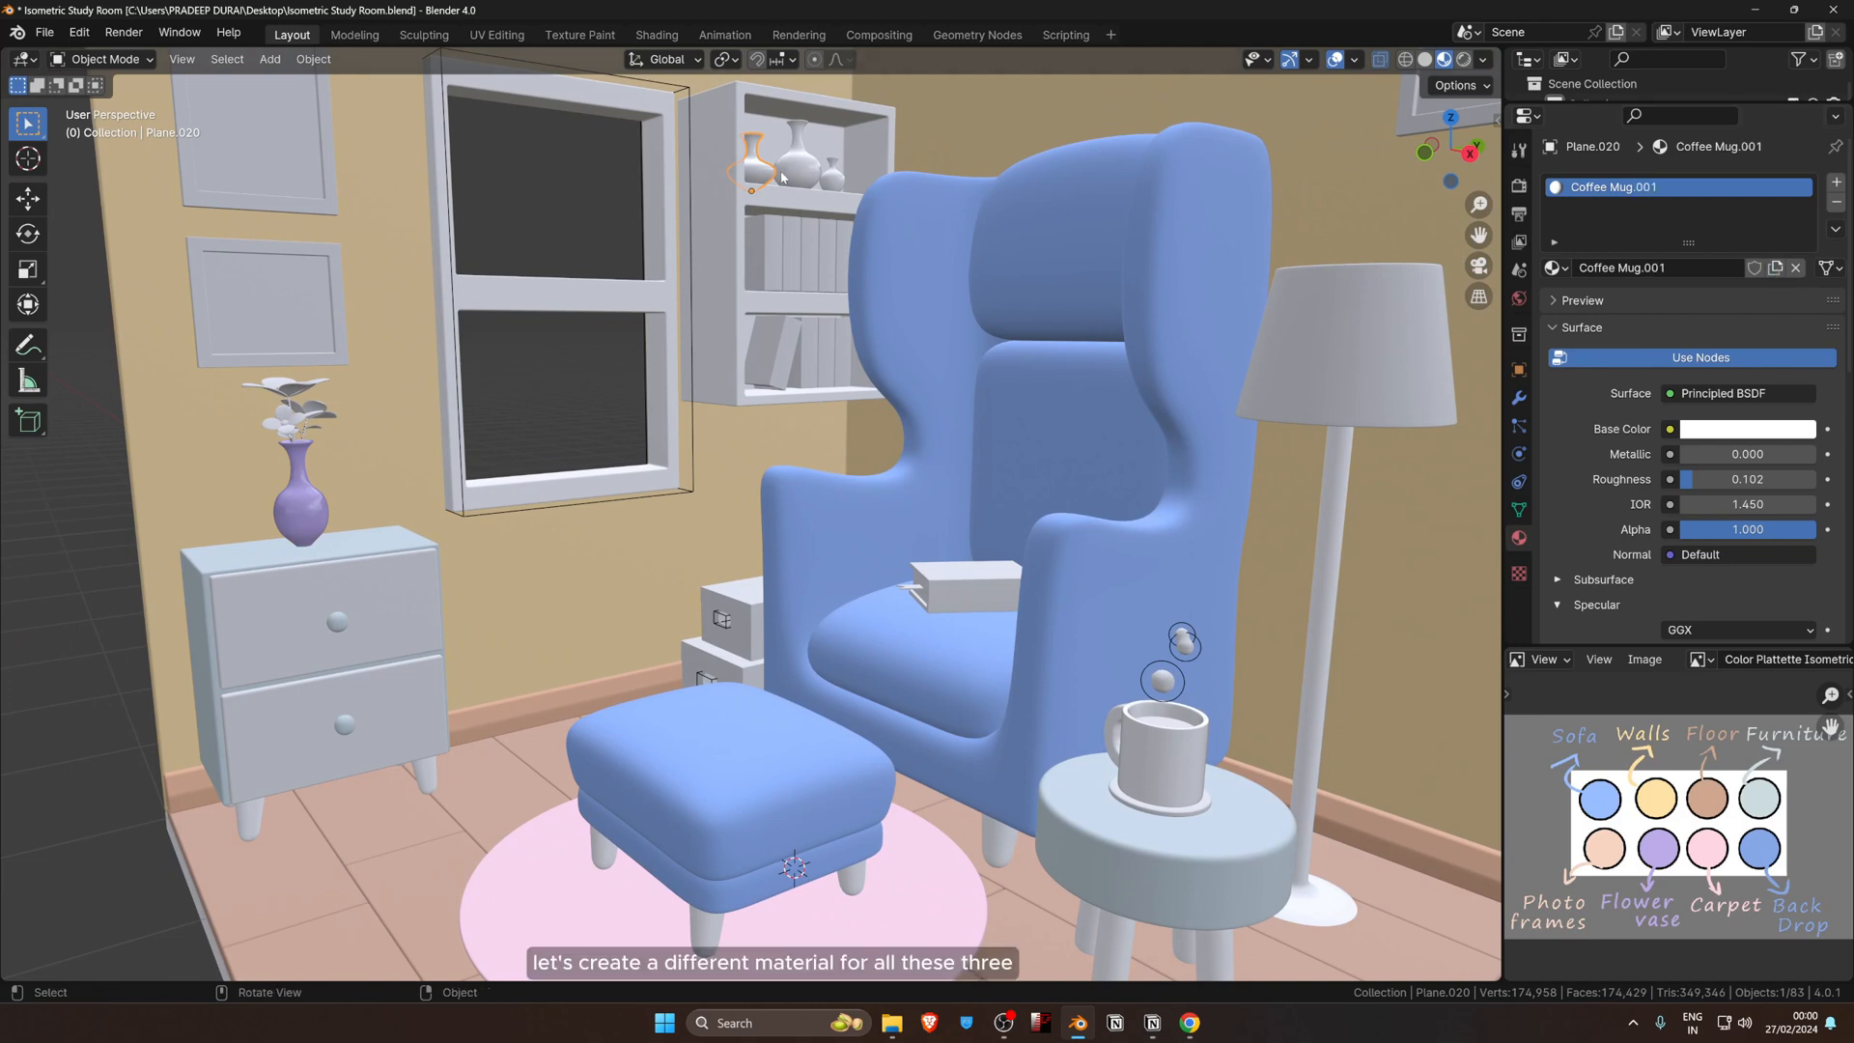
{"action": "left_click", "coordinate": [798, 154]}
{"action": "left_click", "coordinate": [1776, 270]}
{"action": "left_click", "coordinate": [758, 159]}
{"action": "left_click", "coordinate": [1776, 269]}
Step: Set the Vase 1 base color to a pastel green with hue 0.281, saturation 0.385 and a slightly lowered value
{"action": "left_click", "coordinate": [1777, 429]}
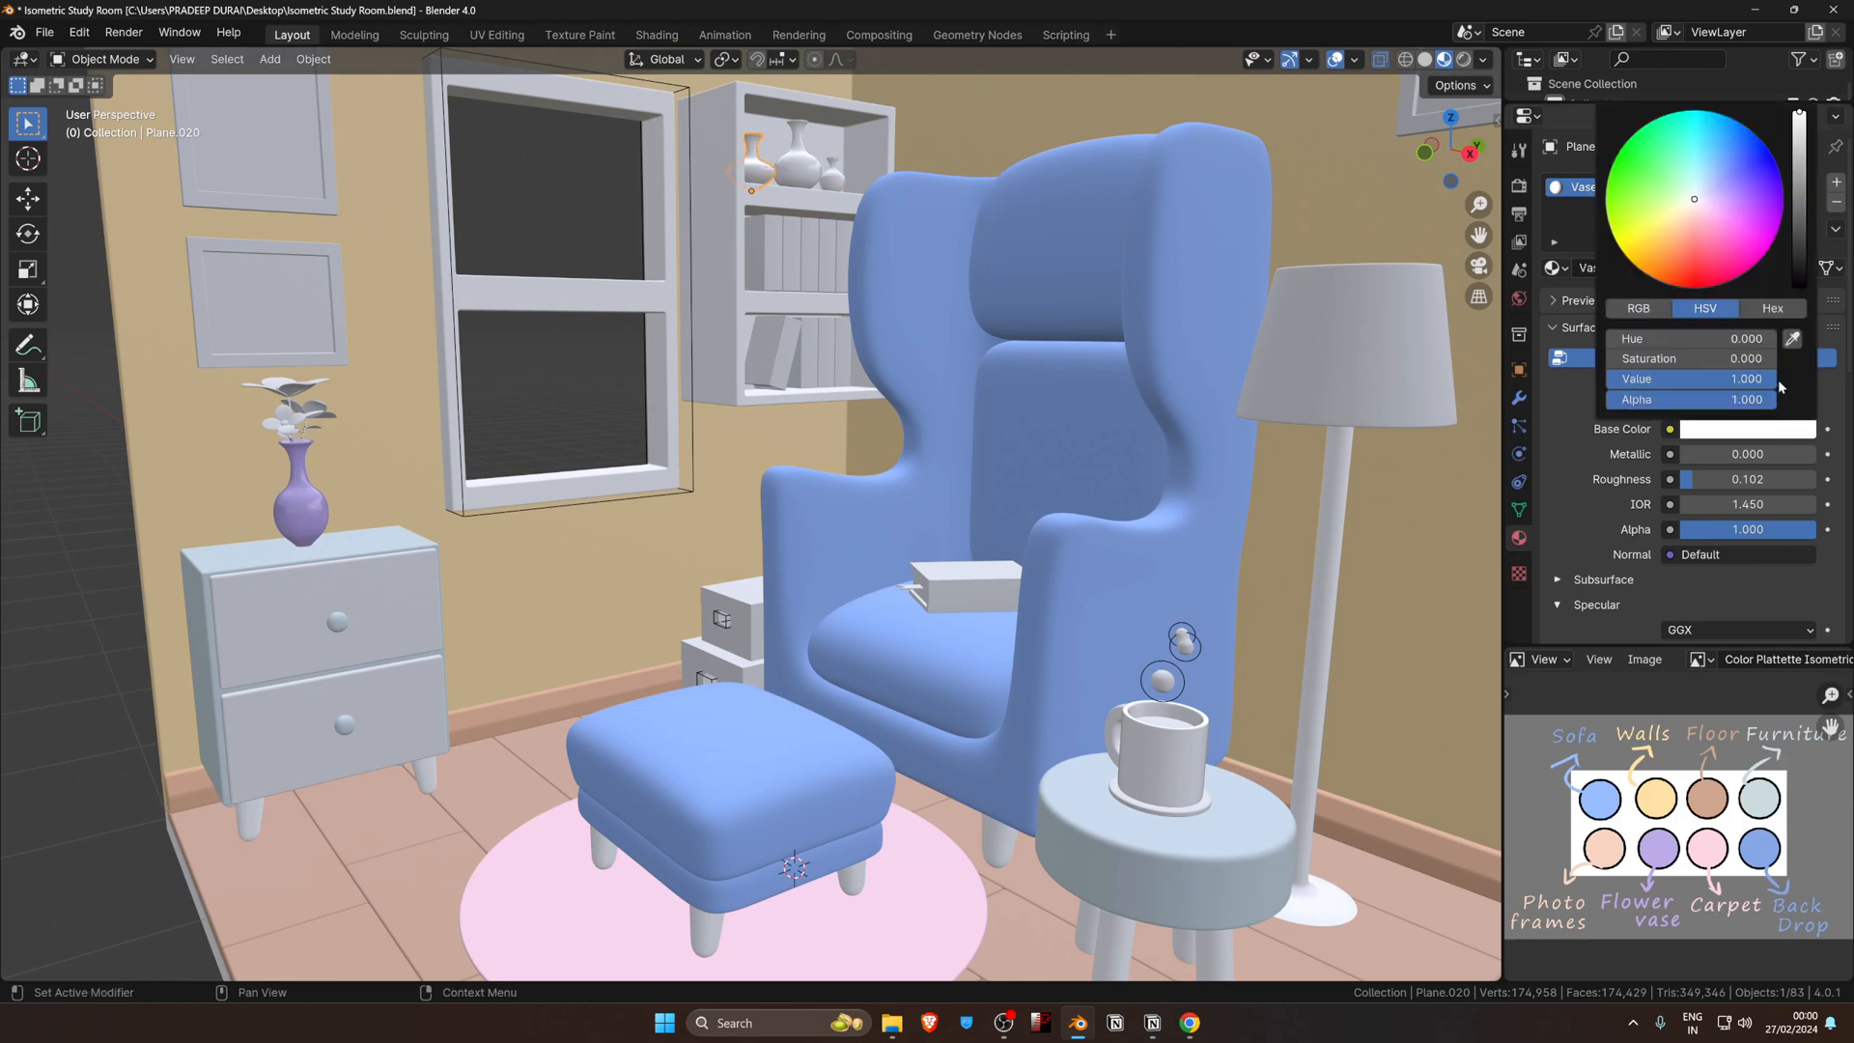
{"action": "left_click", "coordinate": [1661, 198]}
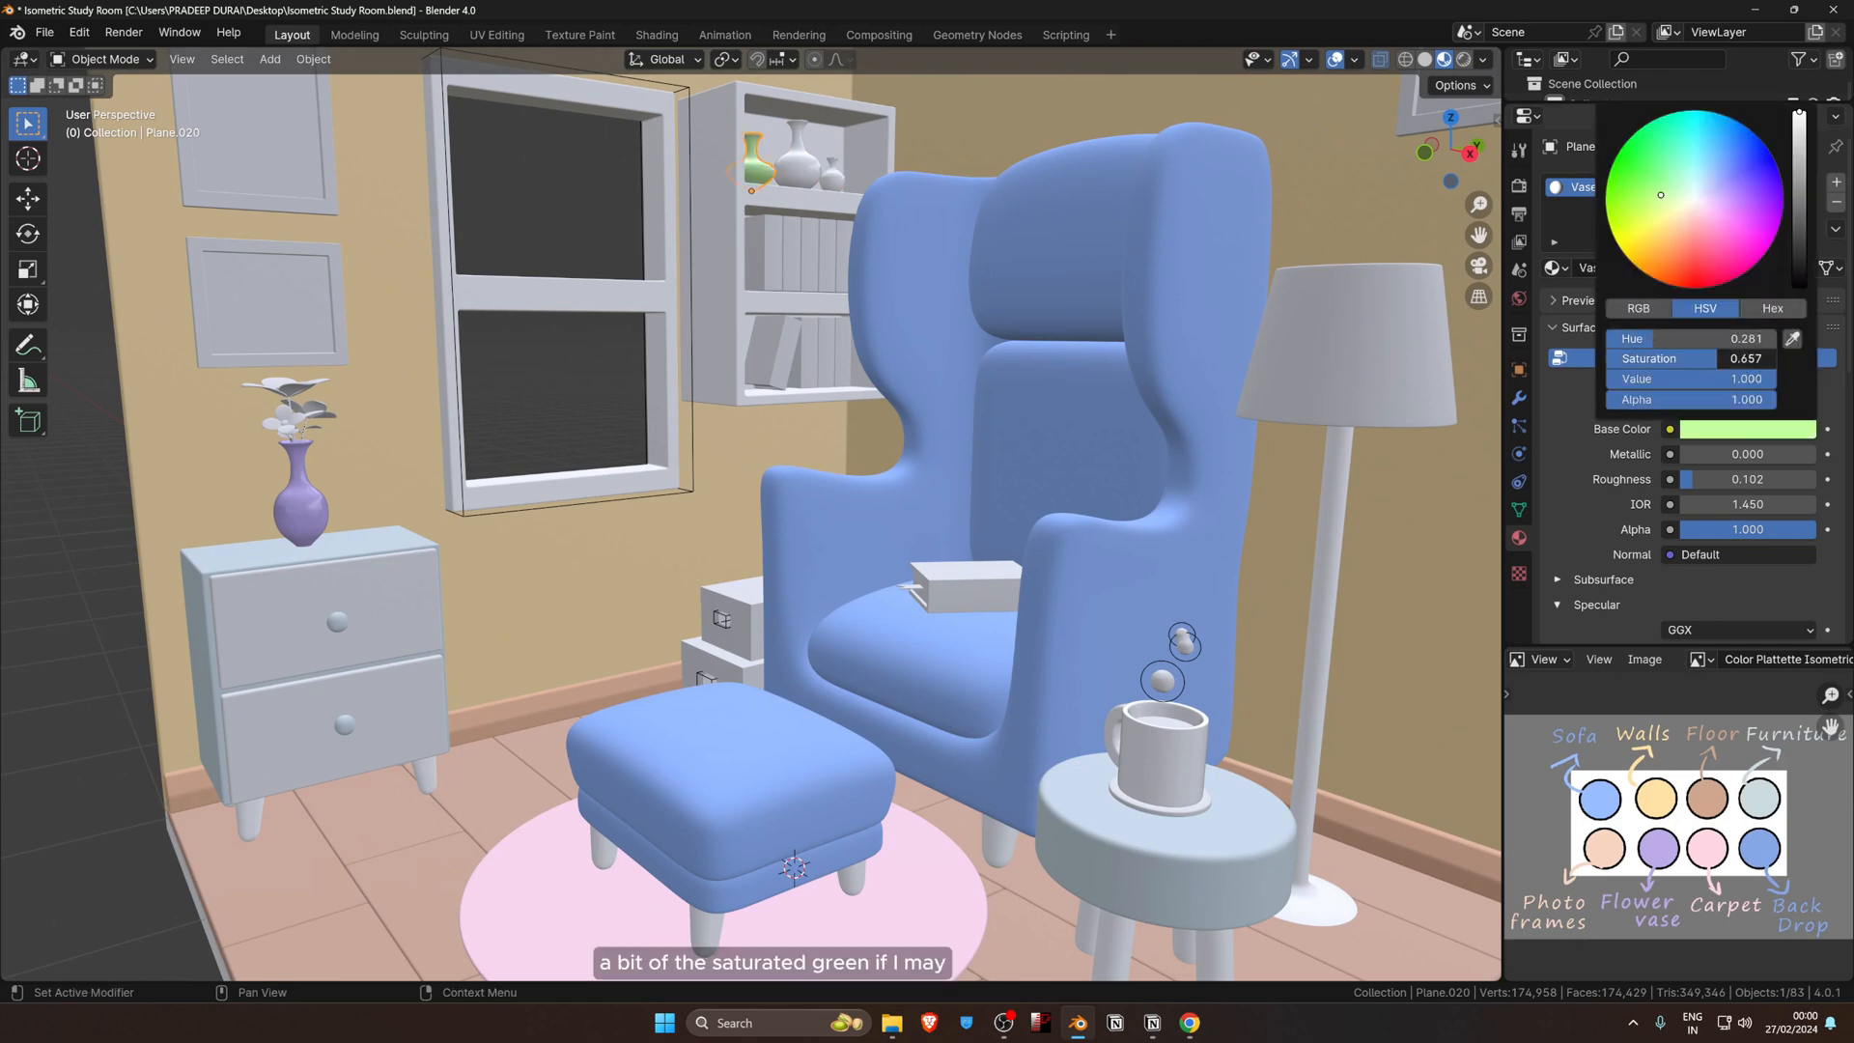
{"action": "left_click_drag", "start_coordinate": [1746, 358], "coordinate": [1690, 358]}
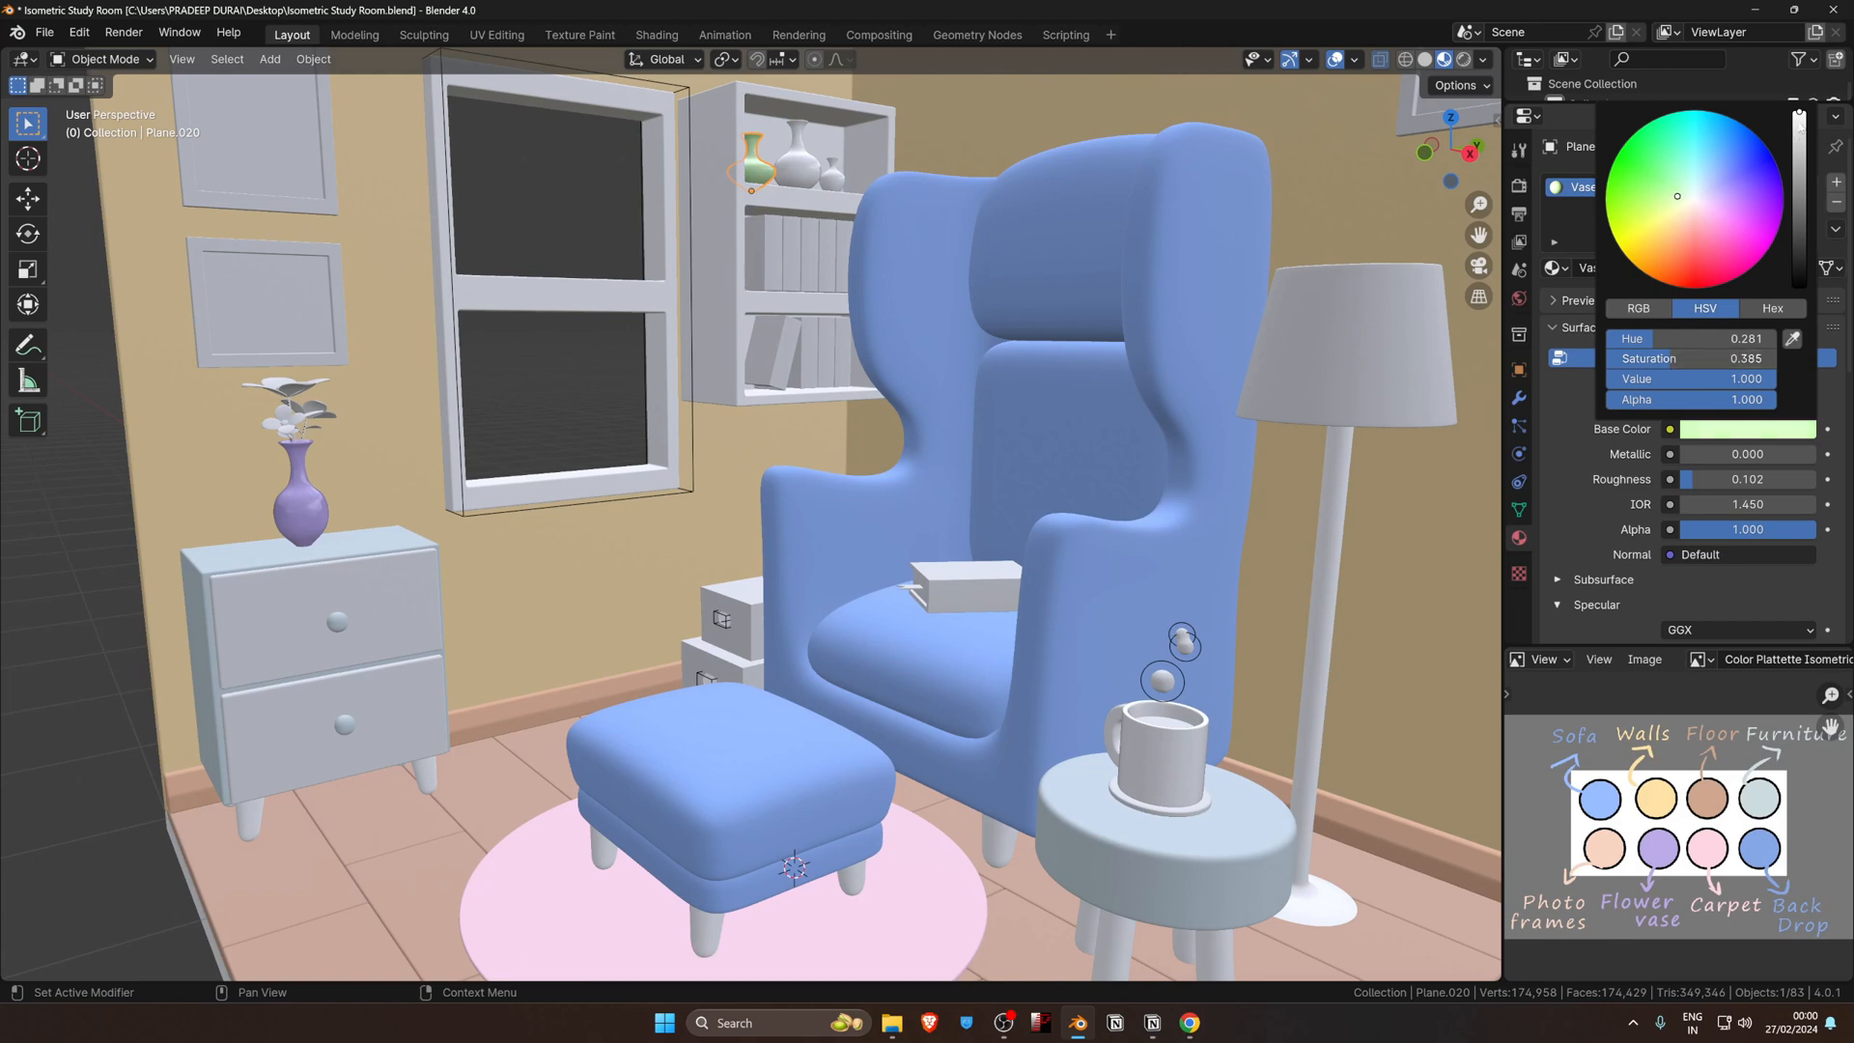
{"action": "left_click_drag", "start_coordinate": [1797, 136], "coordinate": [1800, 130]}
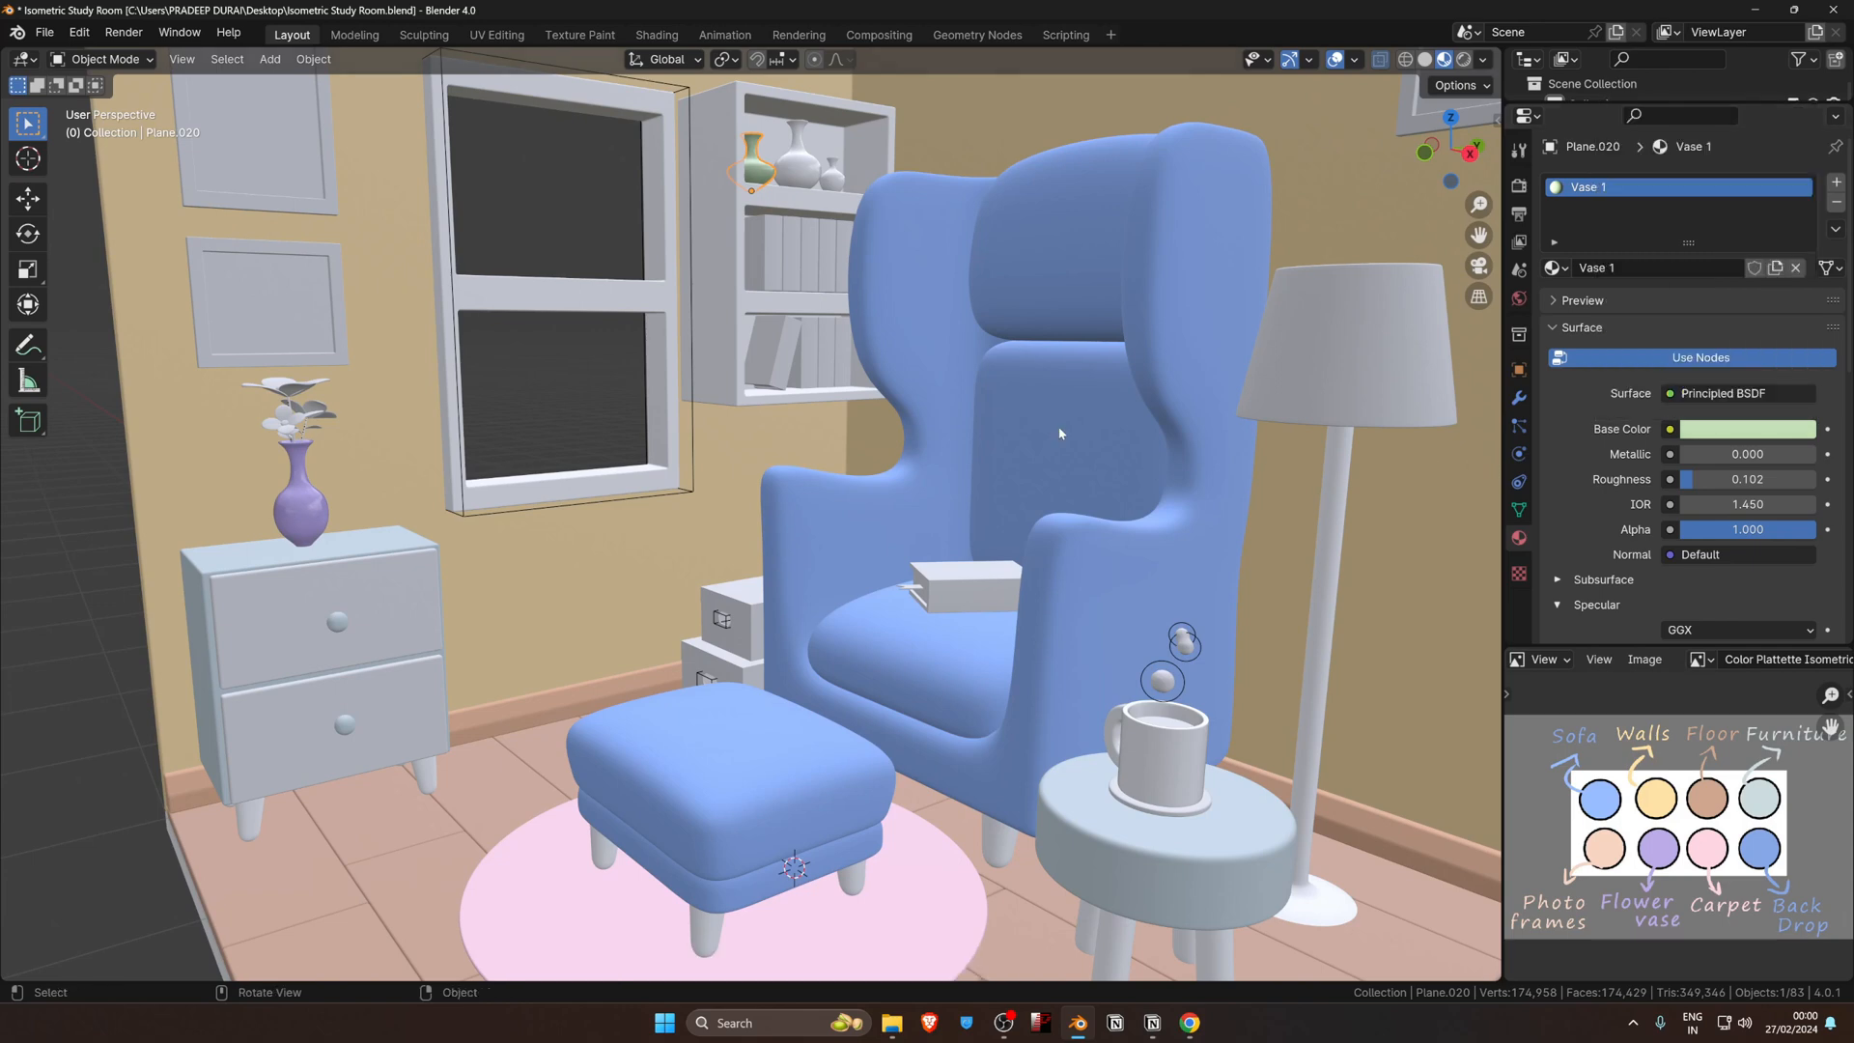
Step: Rename the material of the large middle vase on the bookshelf as Vase 2
{"action": "scroll", "coordinate": [682, 204], "scroll_direction": "up", "scroll_amount": 3}
{"action": "middle_click_drag", "start_coordinate": [734, 261], "coordinate": [768, 502], "text": "shift"}
{"action": "scroll", "coordinate": [772, 386], "scroll_direction": "up", "scroll_amount": 2}
{"action": "middle_click_drag", "start_coordinate": [772, 289], "coordinate": [787, 512], "text": "shift"}
{"action": "scroll", "coordinate": [821, 454], "scroll_direction": "up", "scroll_amount": 3}
{"action": "left_click", "coordinate": [872, 411]}
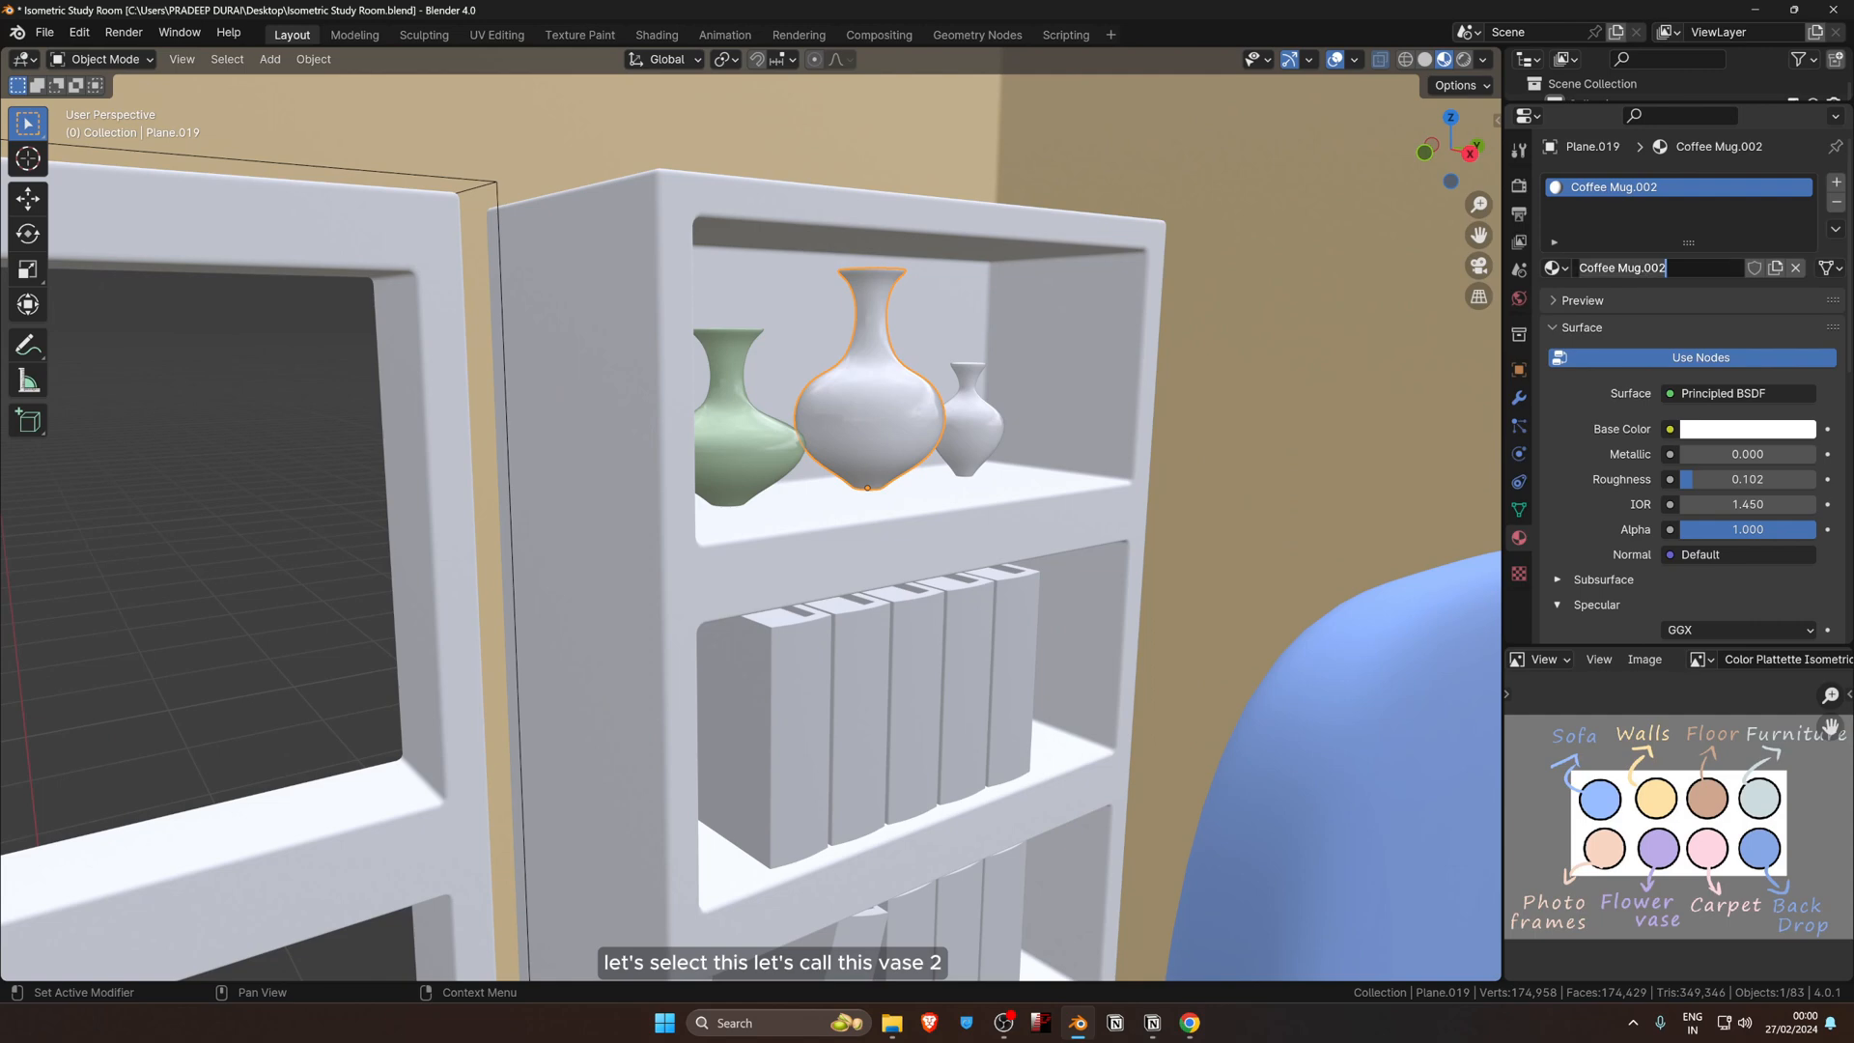
{"action": "key", "text": "ctrl+a"}
{"action": "key", "text": "BackSpace"}
{"action": "type", "text": "Vase 2"}
{"action": "key", "text": "Return"}
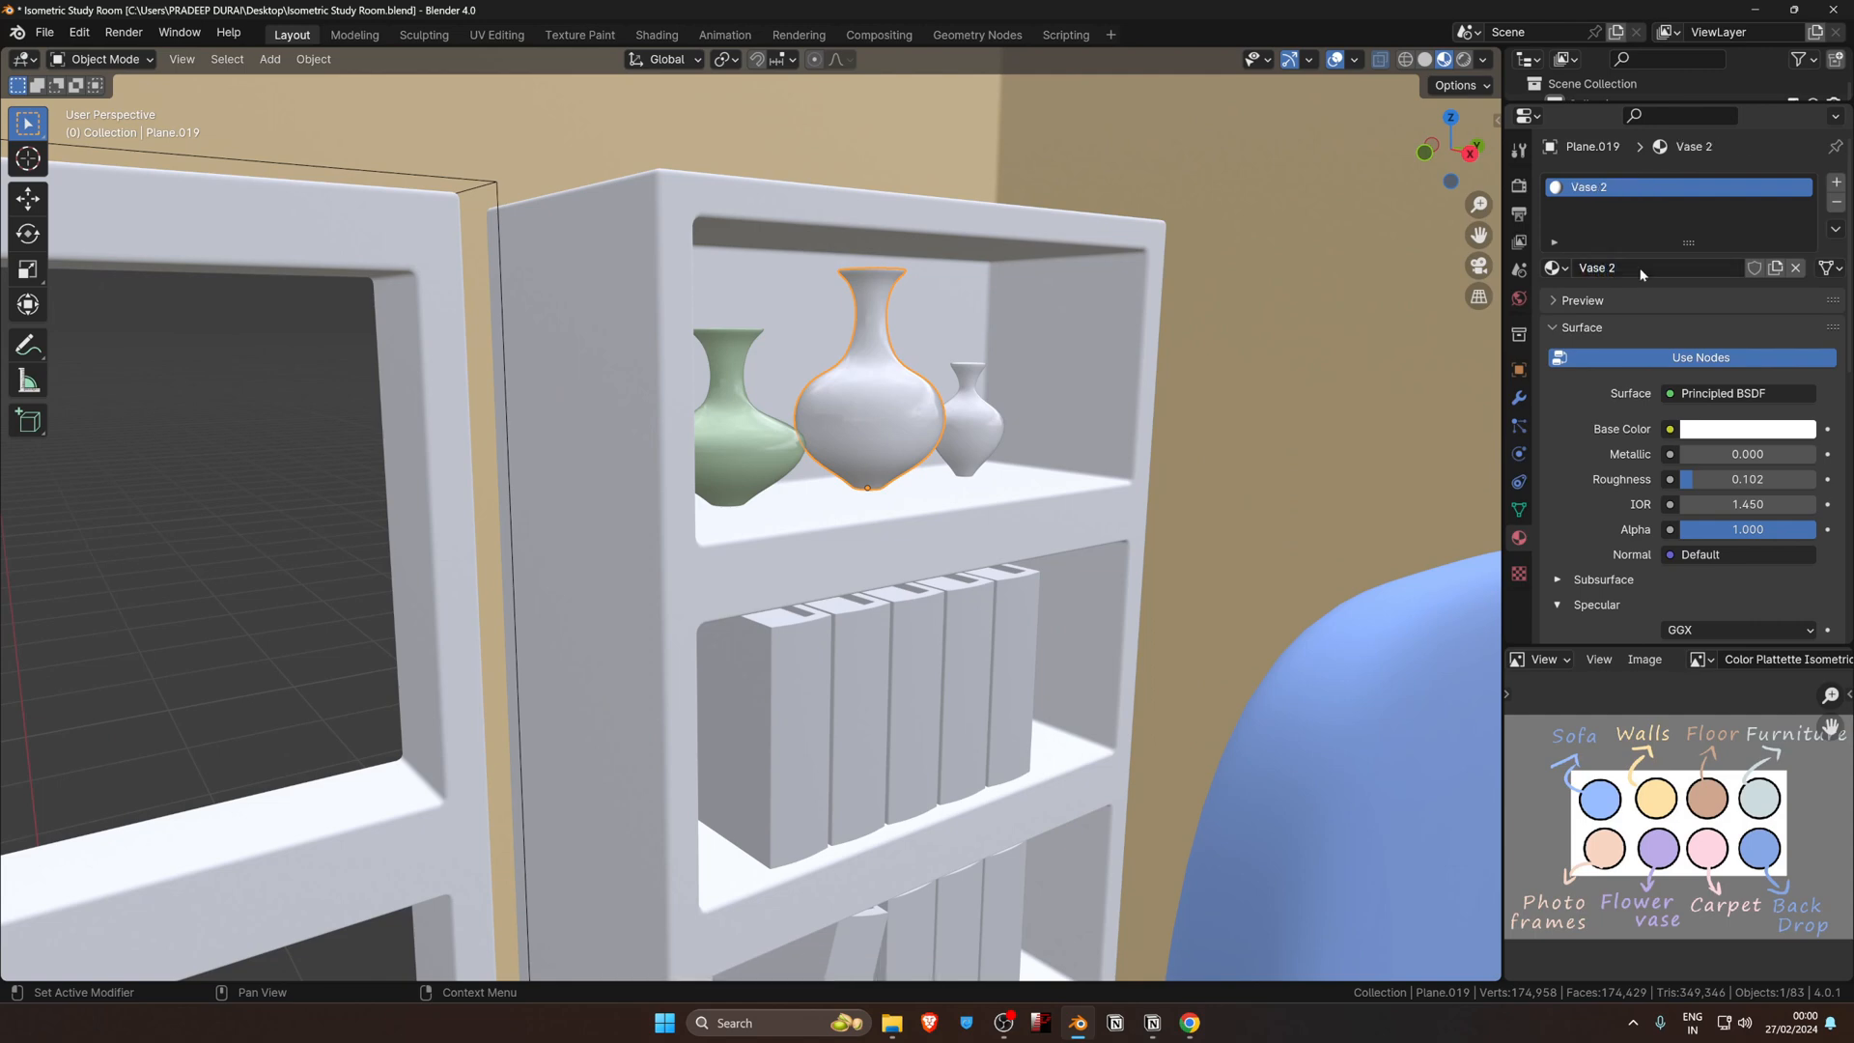
Step: Rename the material of the smallest vase on the bookshelf as Vase 3
{"action": "left_click", "coordinate": [990, 447]}
{"action": "double_click", "coordinate": [1642, 268]}
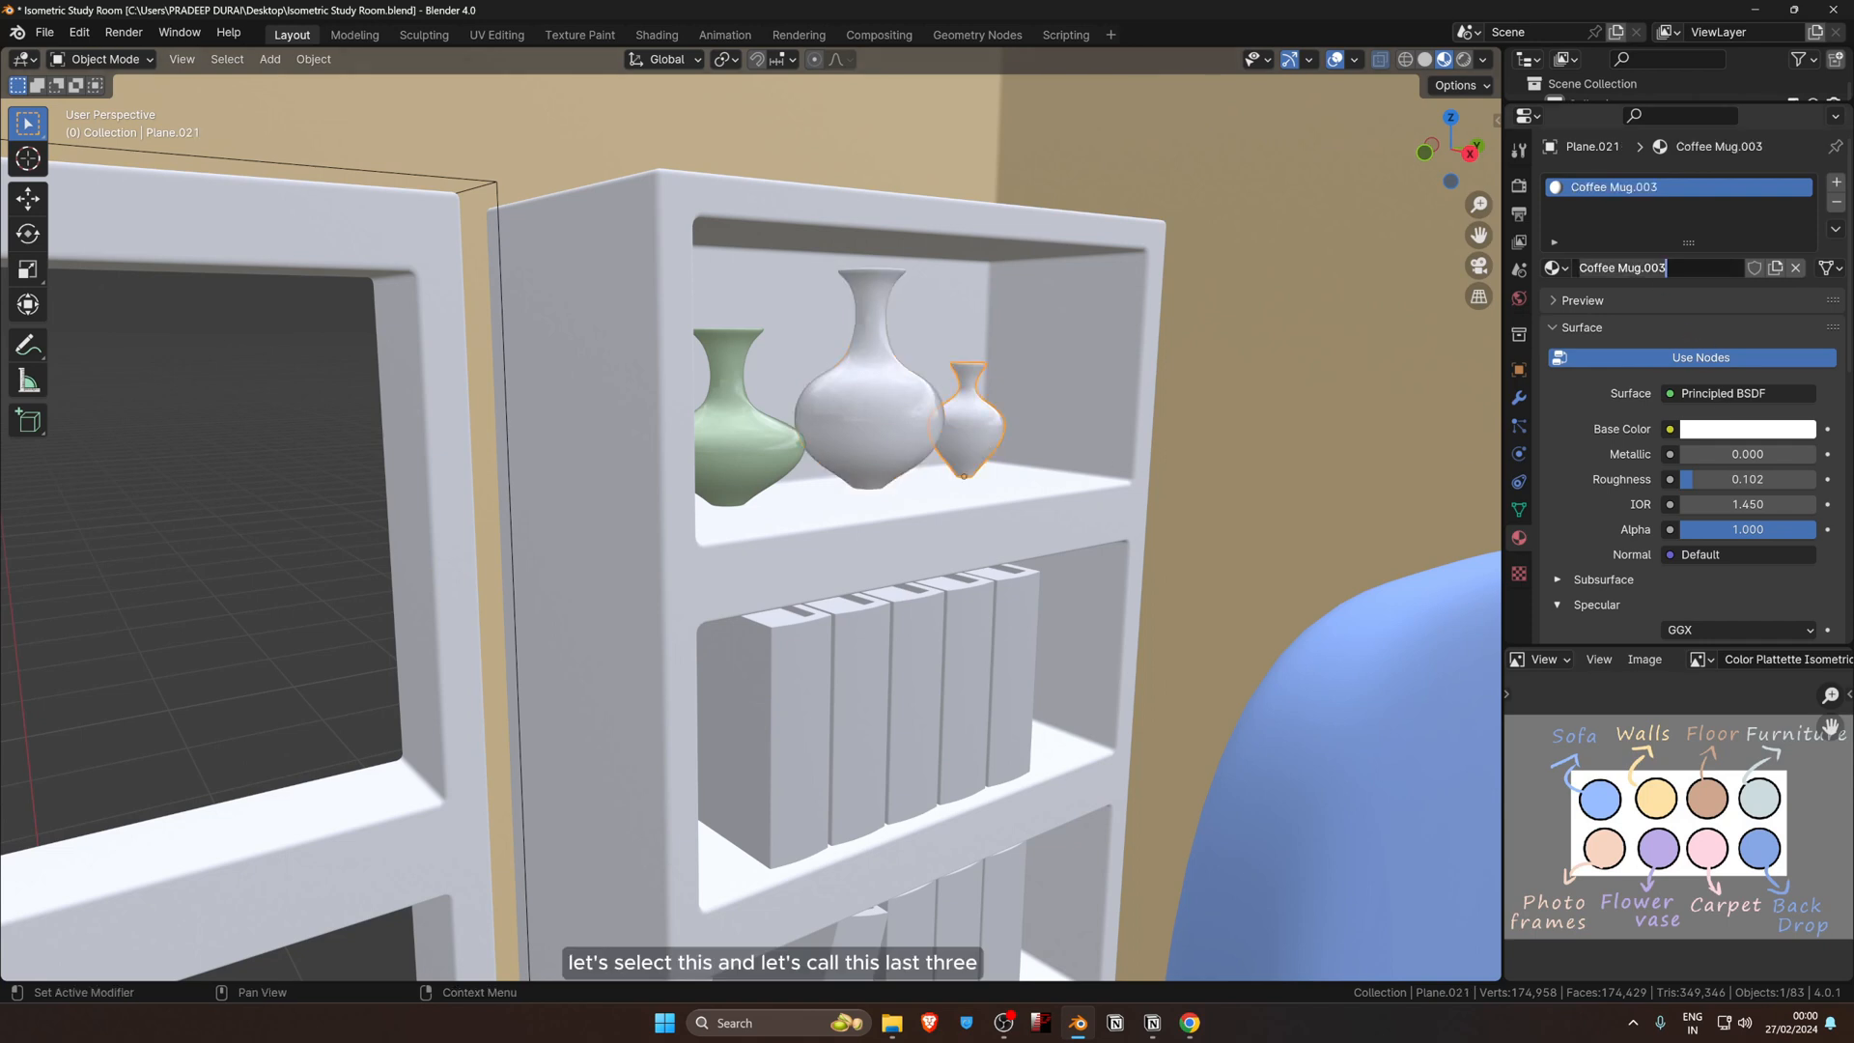
{"action": "type", "text": "Vase 3"}
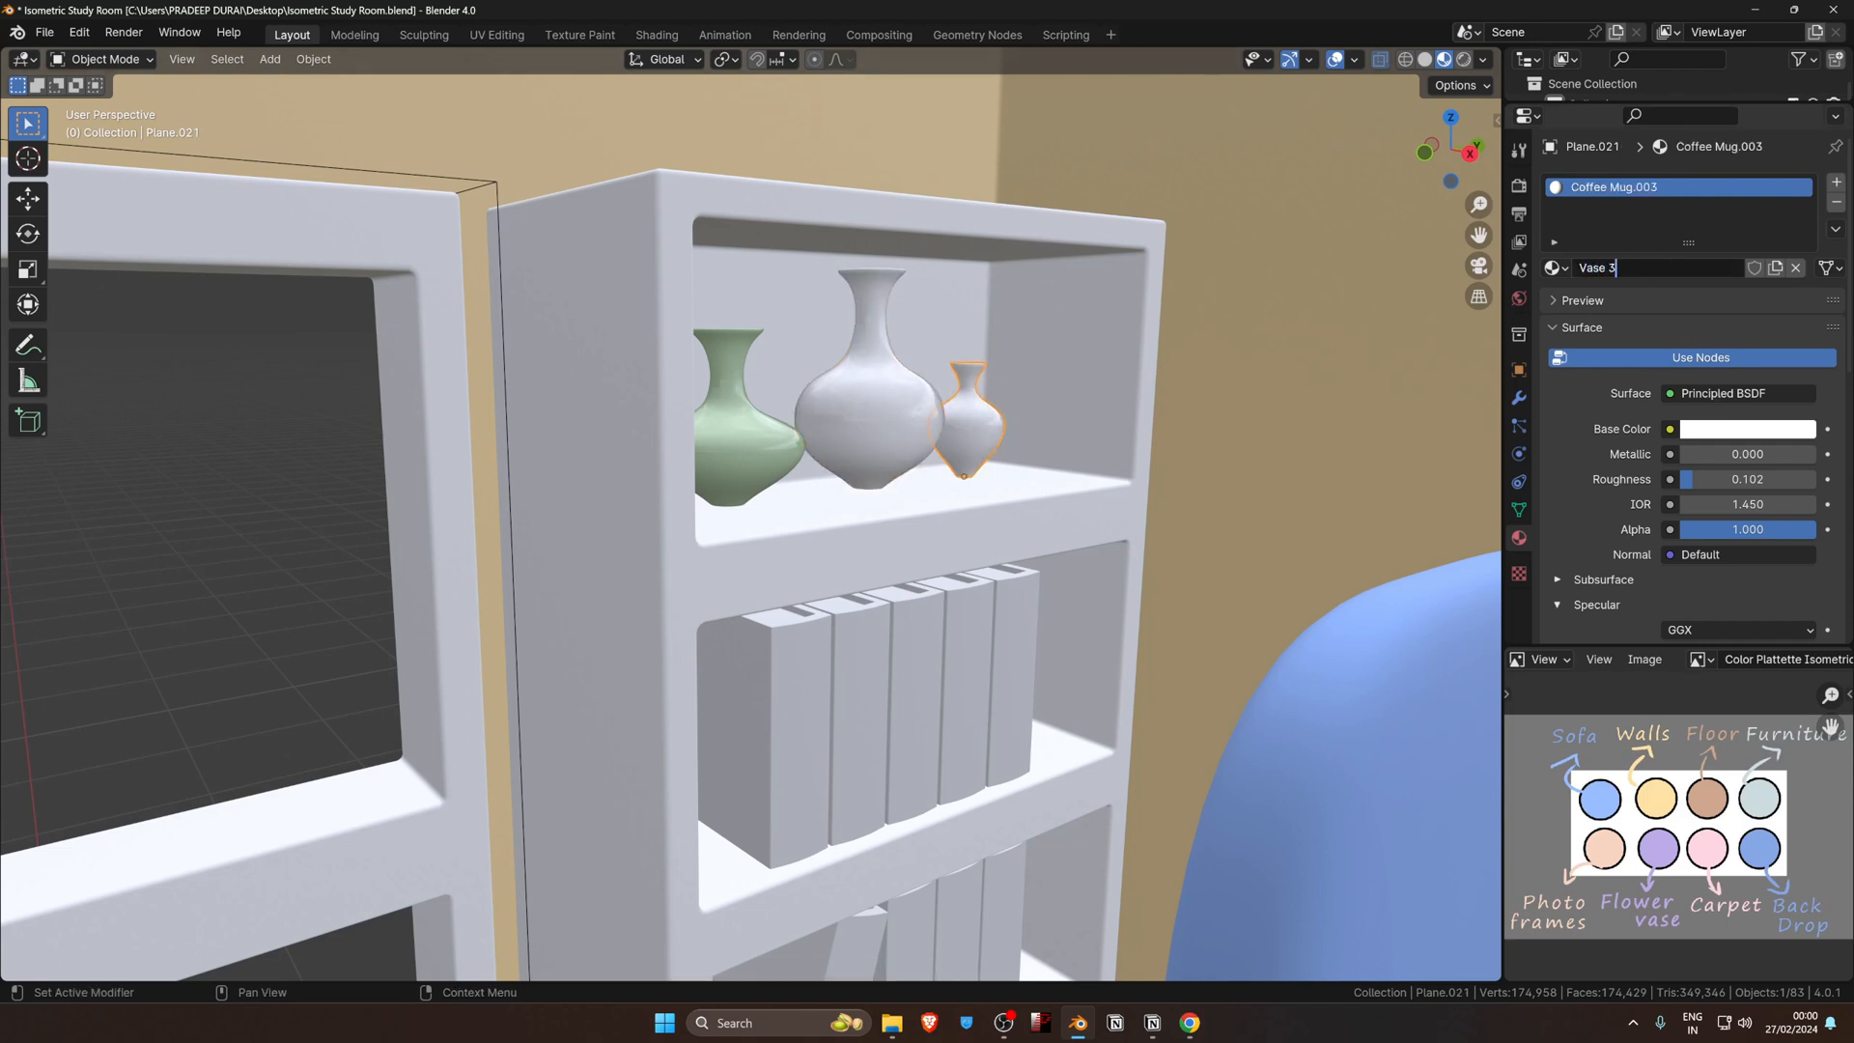
{"action": "key", "text": "Return"}
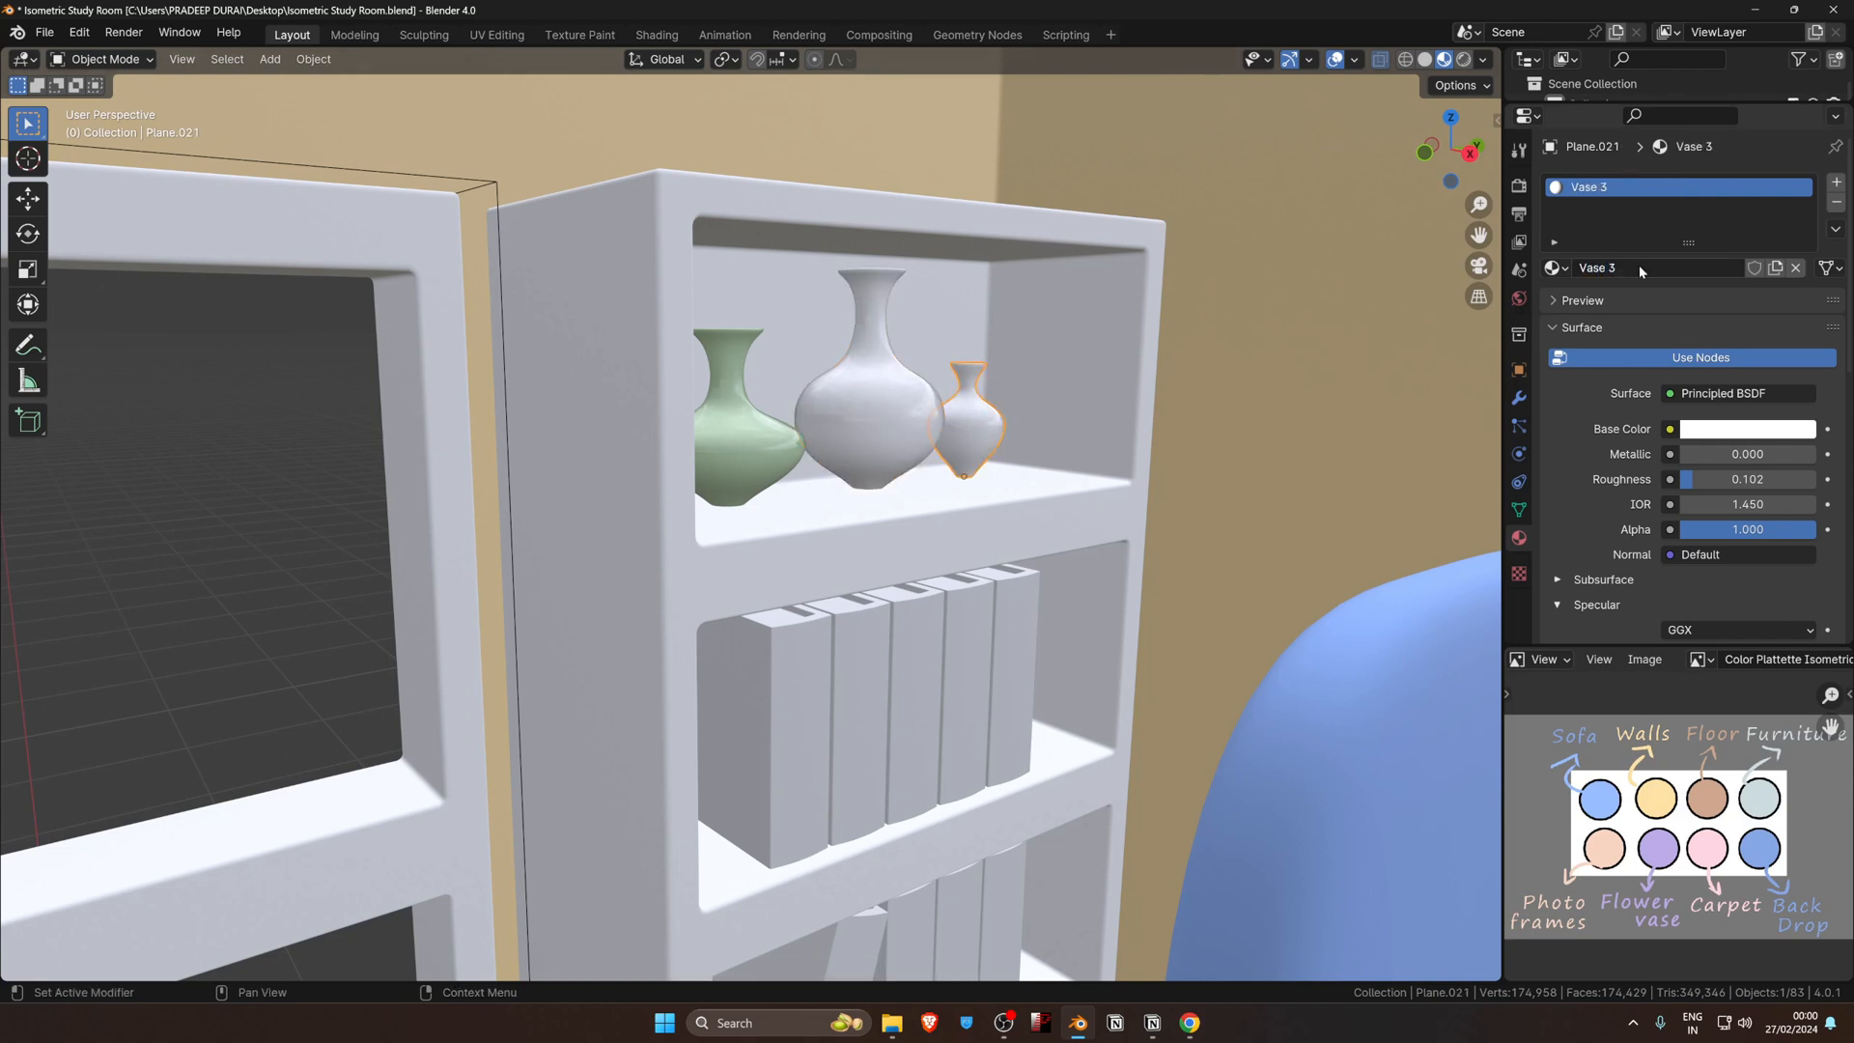
Step: Set the middle vase's base color to a pastel blue with hue 0.601 and saturation 0.427
{"action": "left_click", "coordinate": [904, 426]}
{"action": "left_click", "coordinate": [1779, 432]}
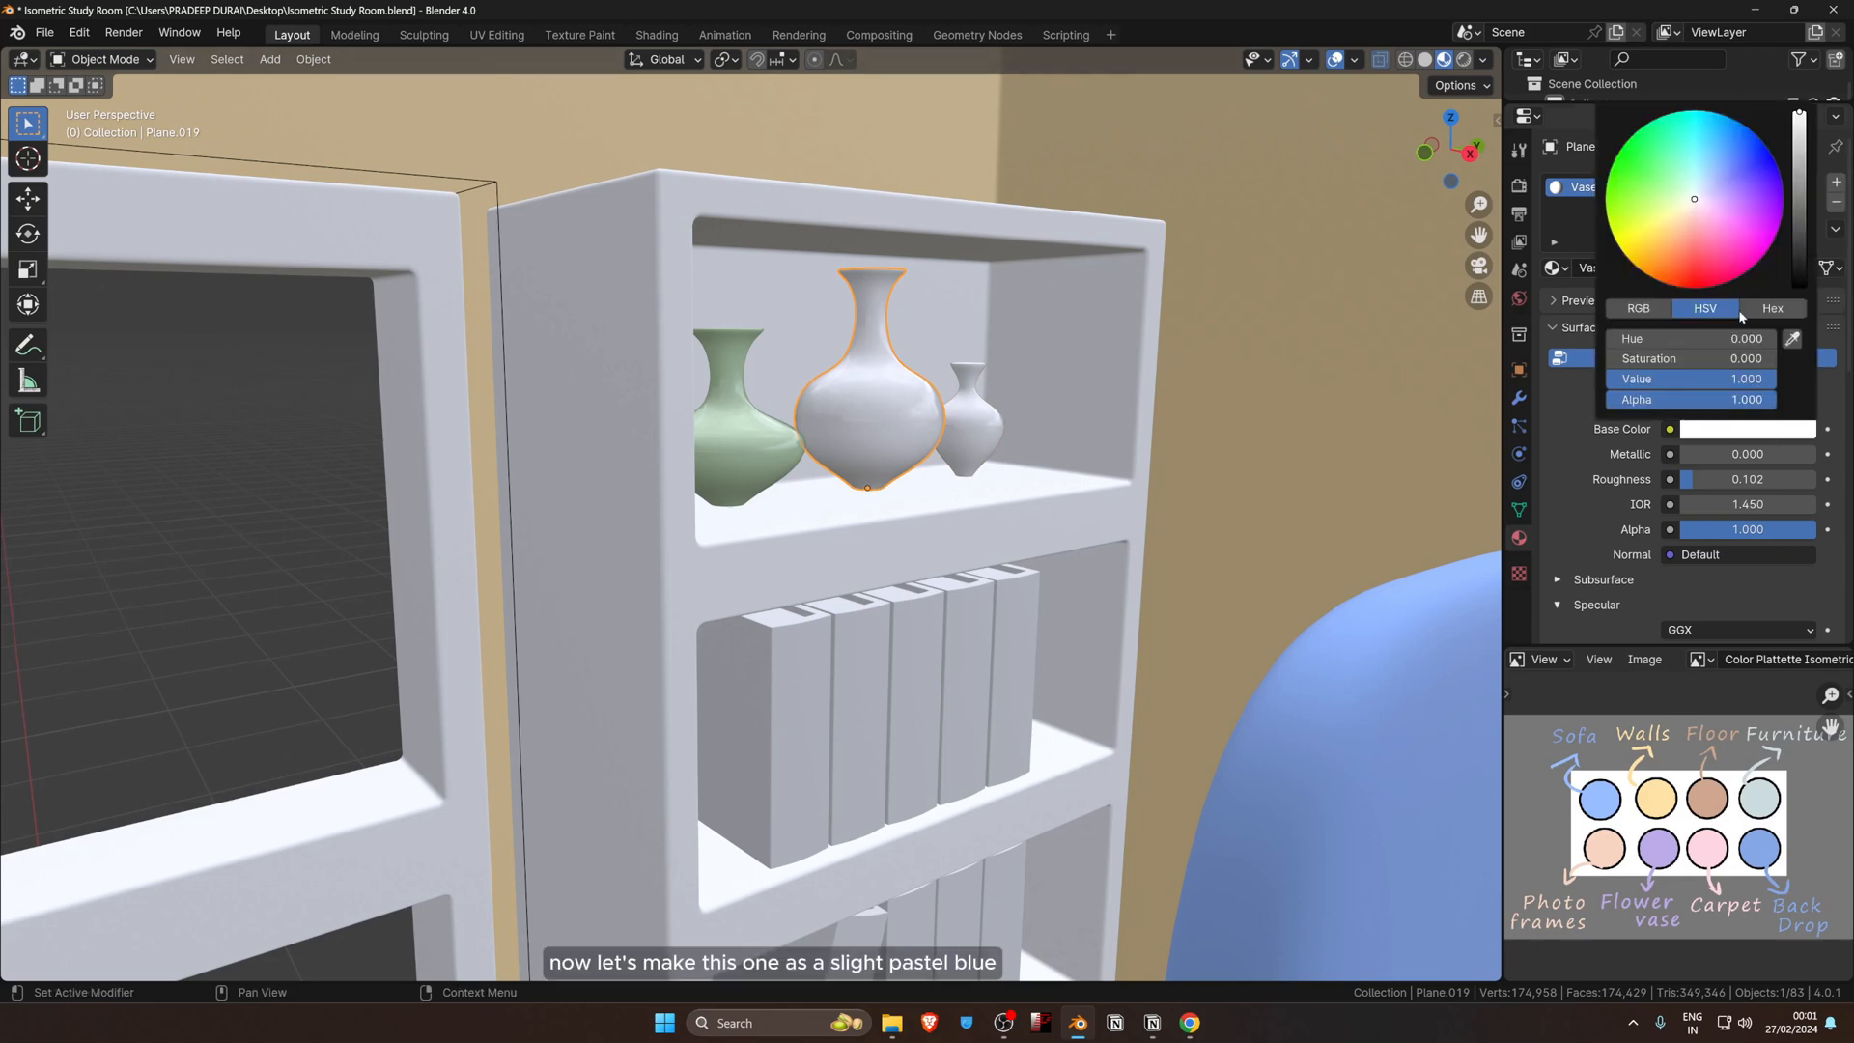
{"action": "left_click", "coordinate": [1707, 186]}
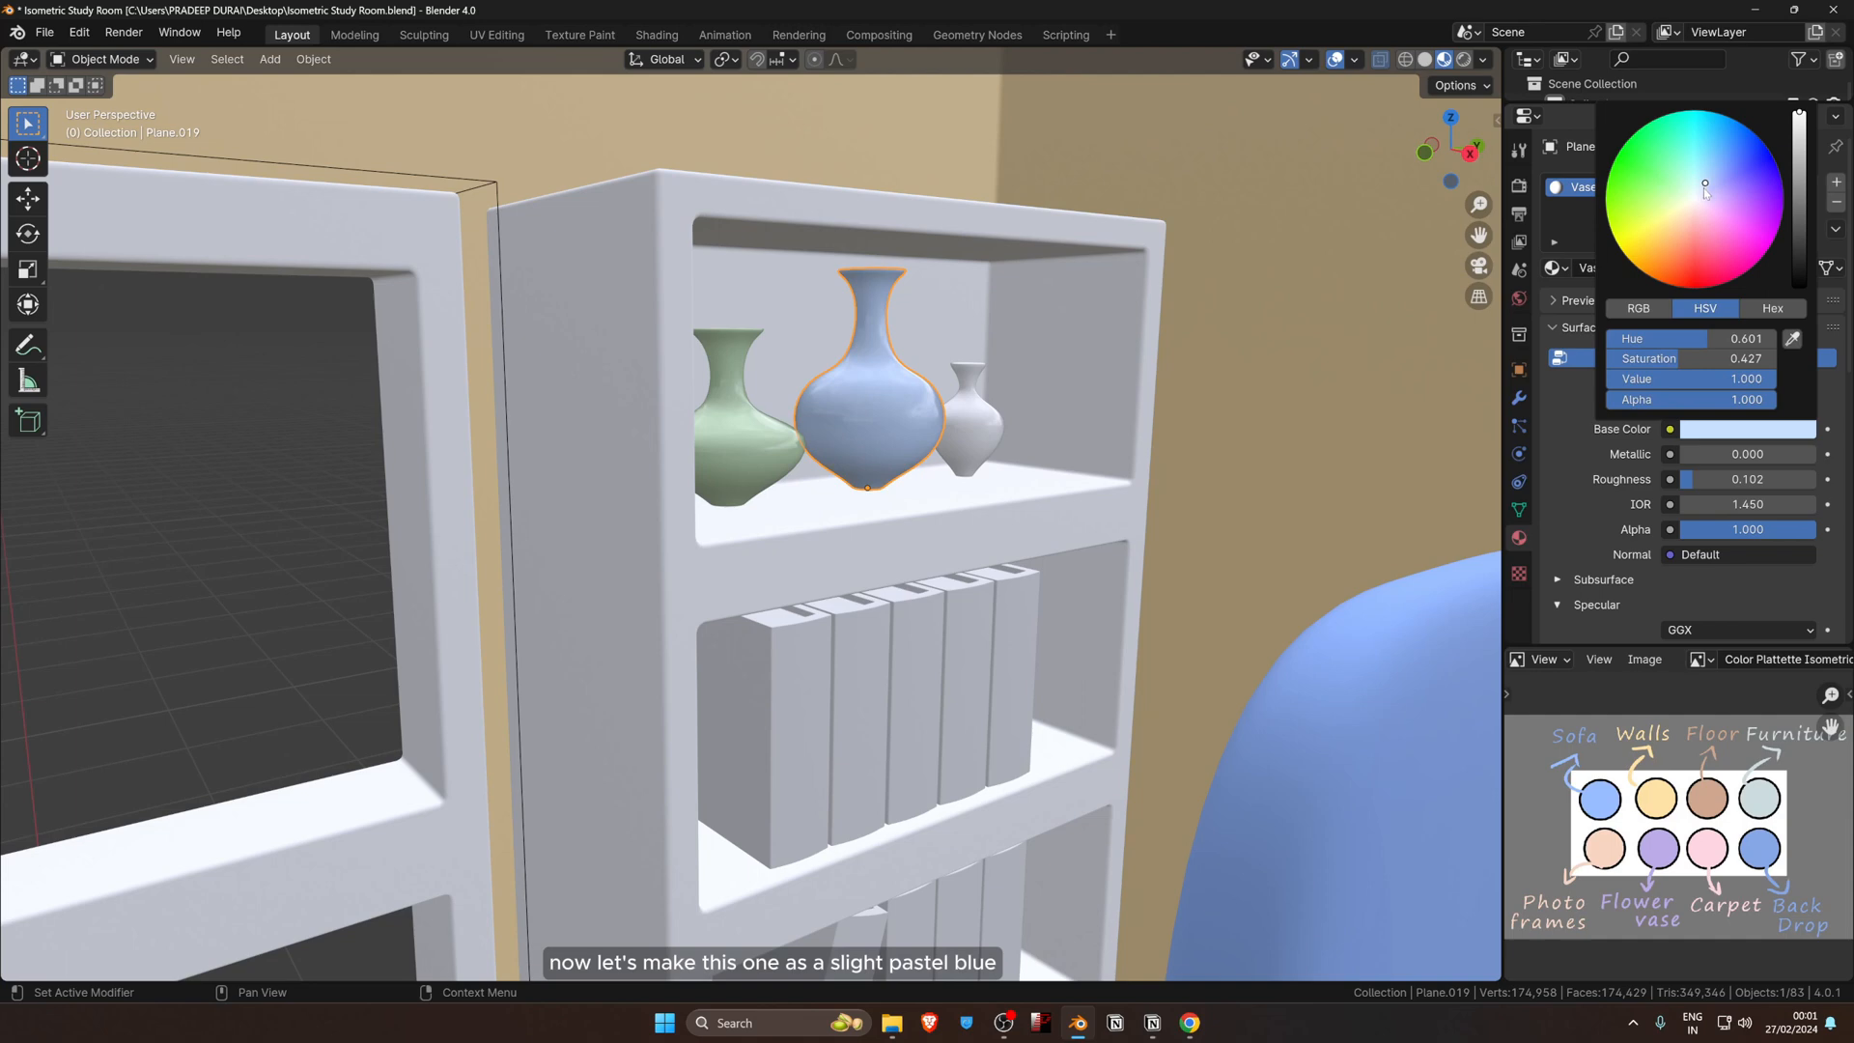
Step: Set the base color of the smallest vase on the bookshelf to a pale pastel peach
{"action": "left_click", "coordinate": [969, 425]}
{"action": "left_click", "coordinate": [1728, 435]}
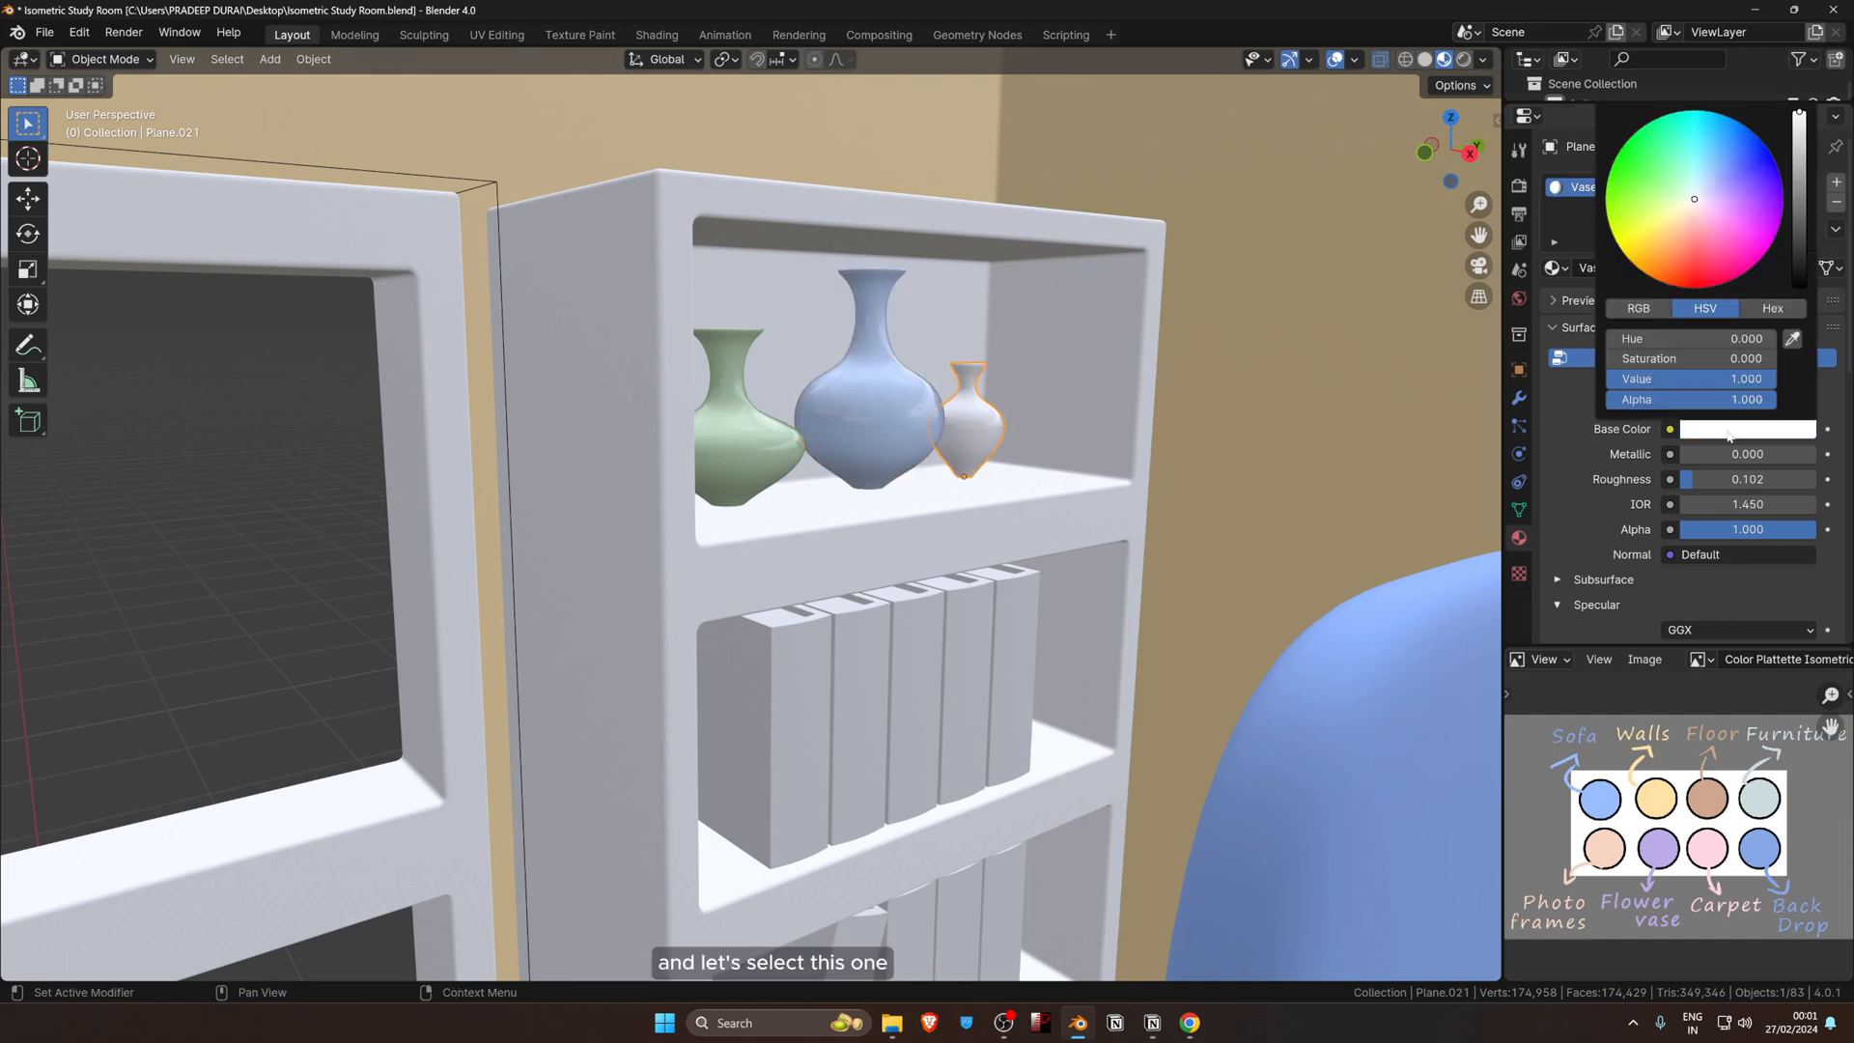
{"action": "left_click", "coordinate": [1688, 221]}
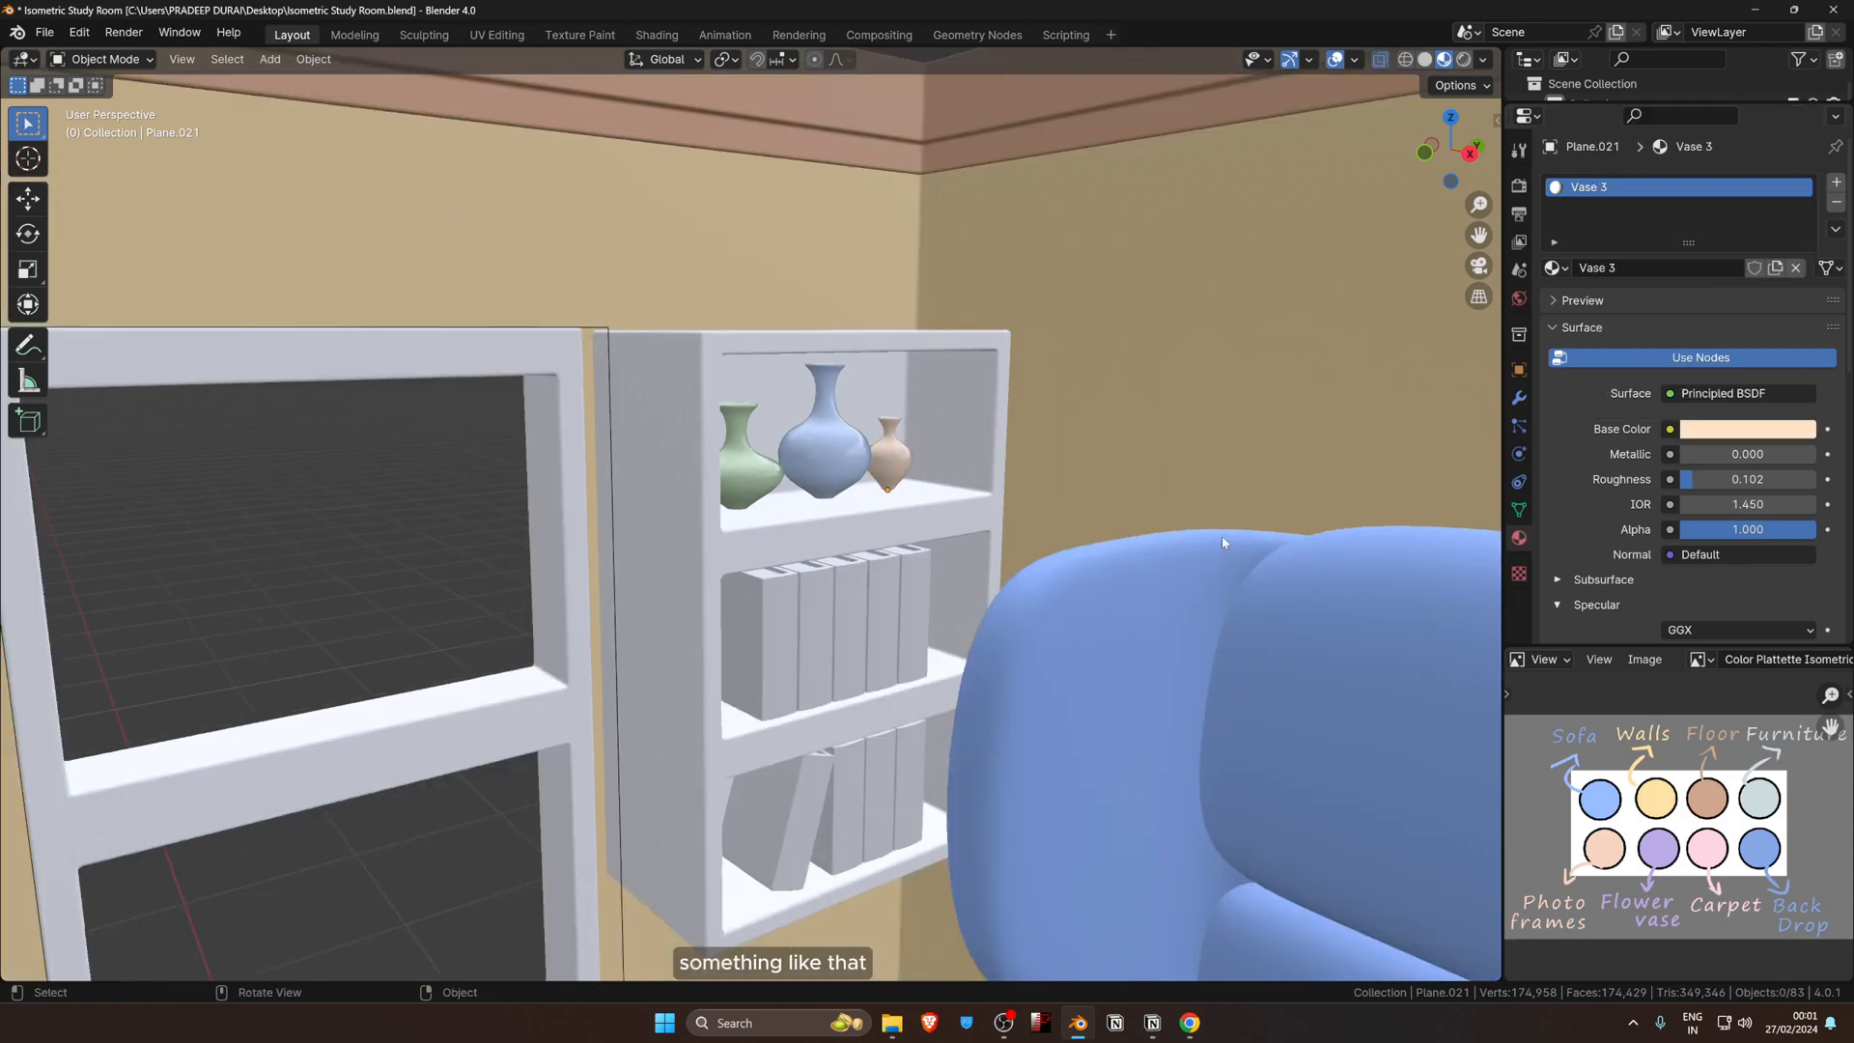
Step: Create a material named Photo Frames for the upper picture frame beside the window and give it a light peach base color
{"action": "scroll", "coordinate": [1223, 542], "scroll_direction": "down", "scroll_amount": 10}
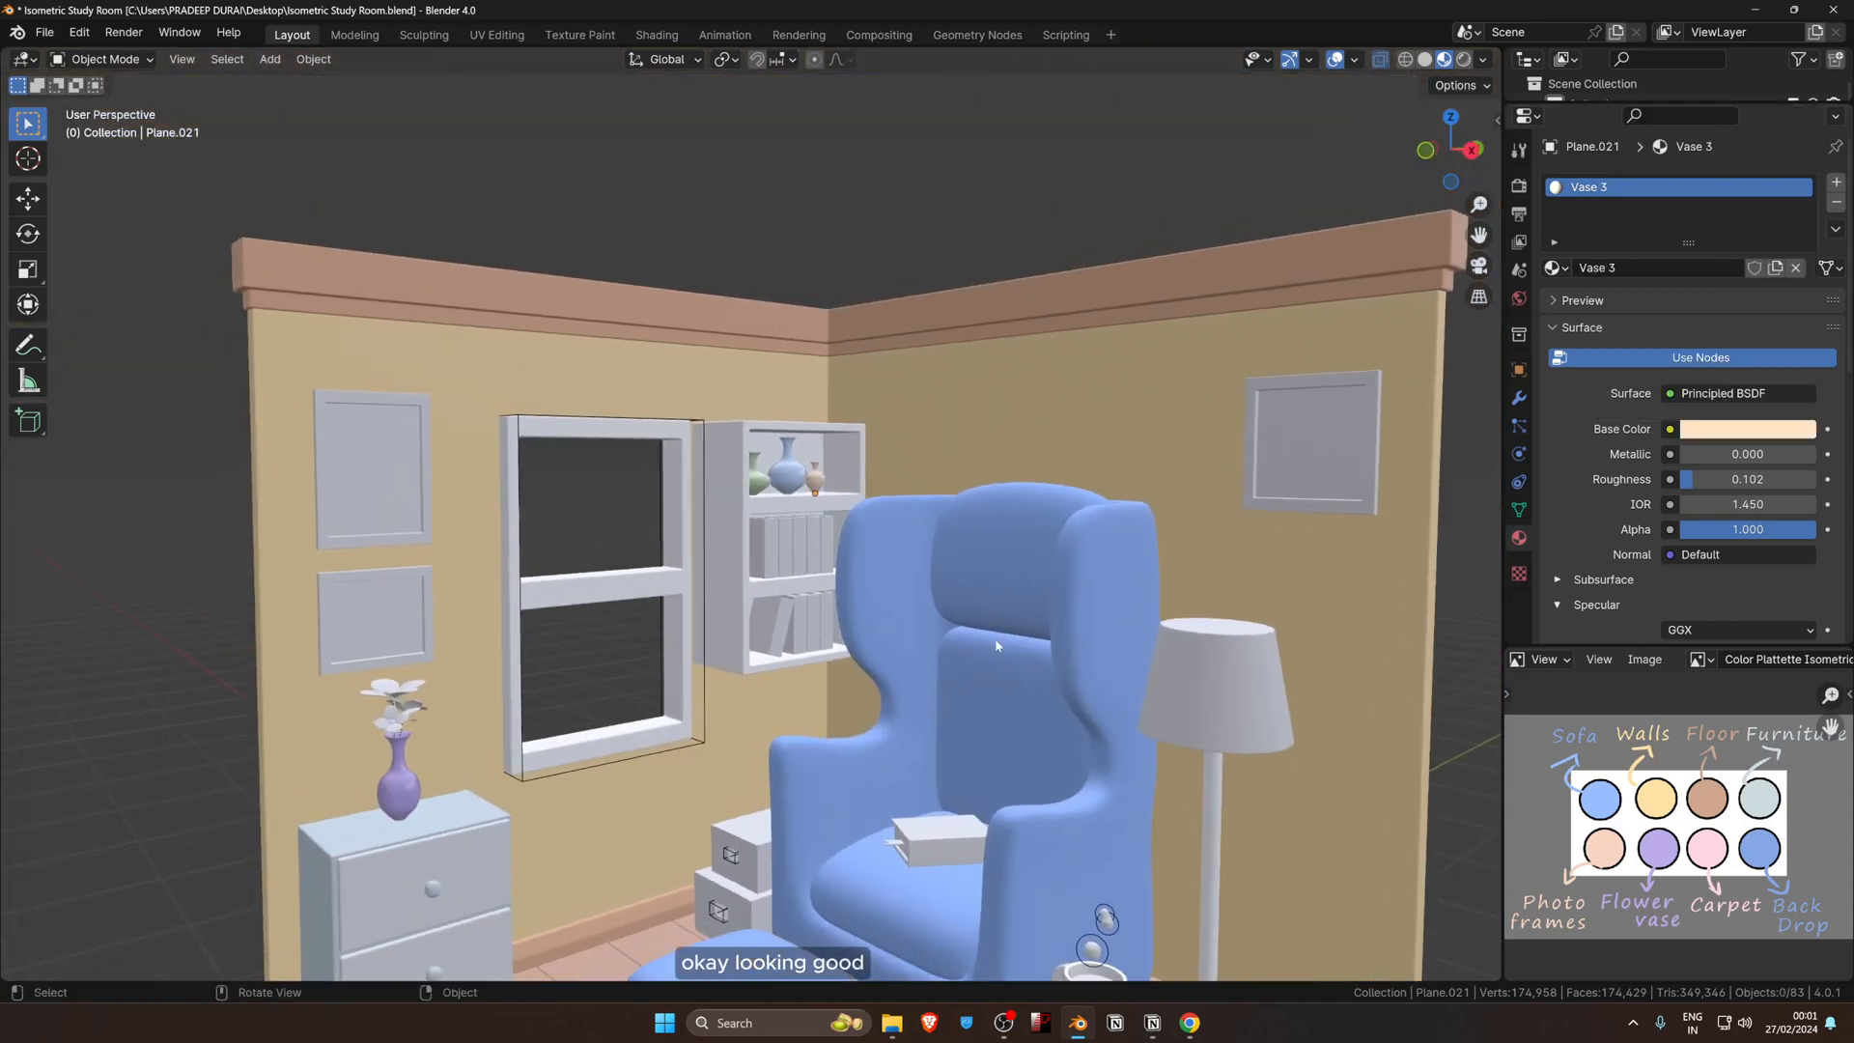
{"action": "scroll", "coordinate": [997, 645], "scroll_direction": "down", "scroll_amount": 5}
{"action": "left_click", "coordinate": [505, 200]}
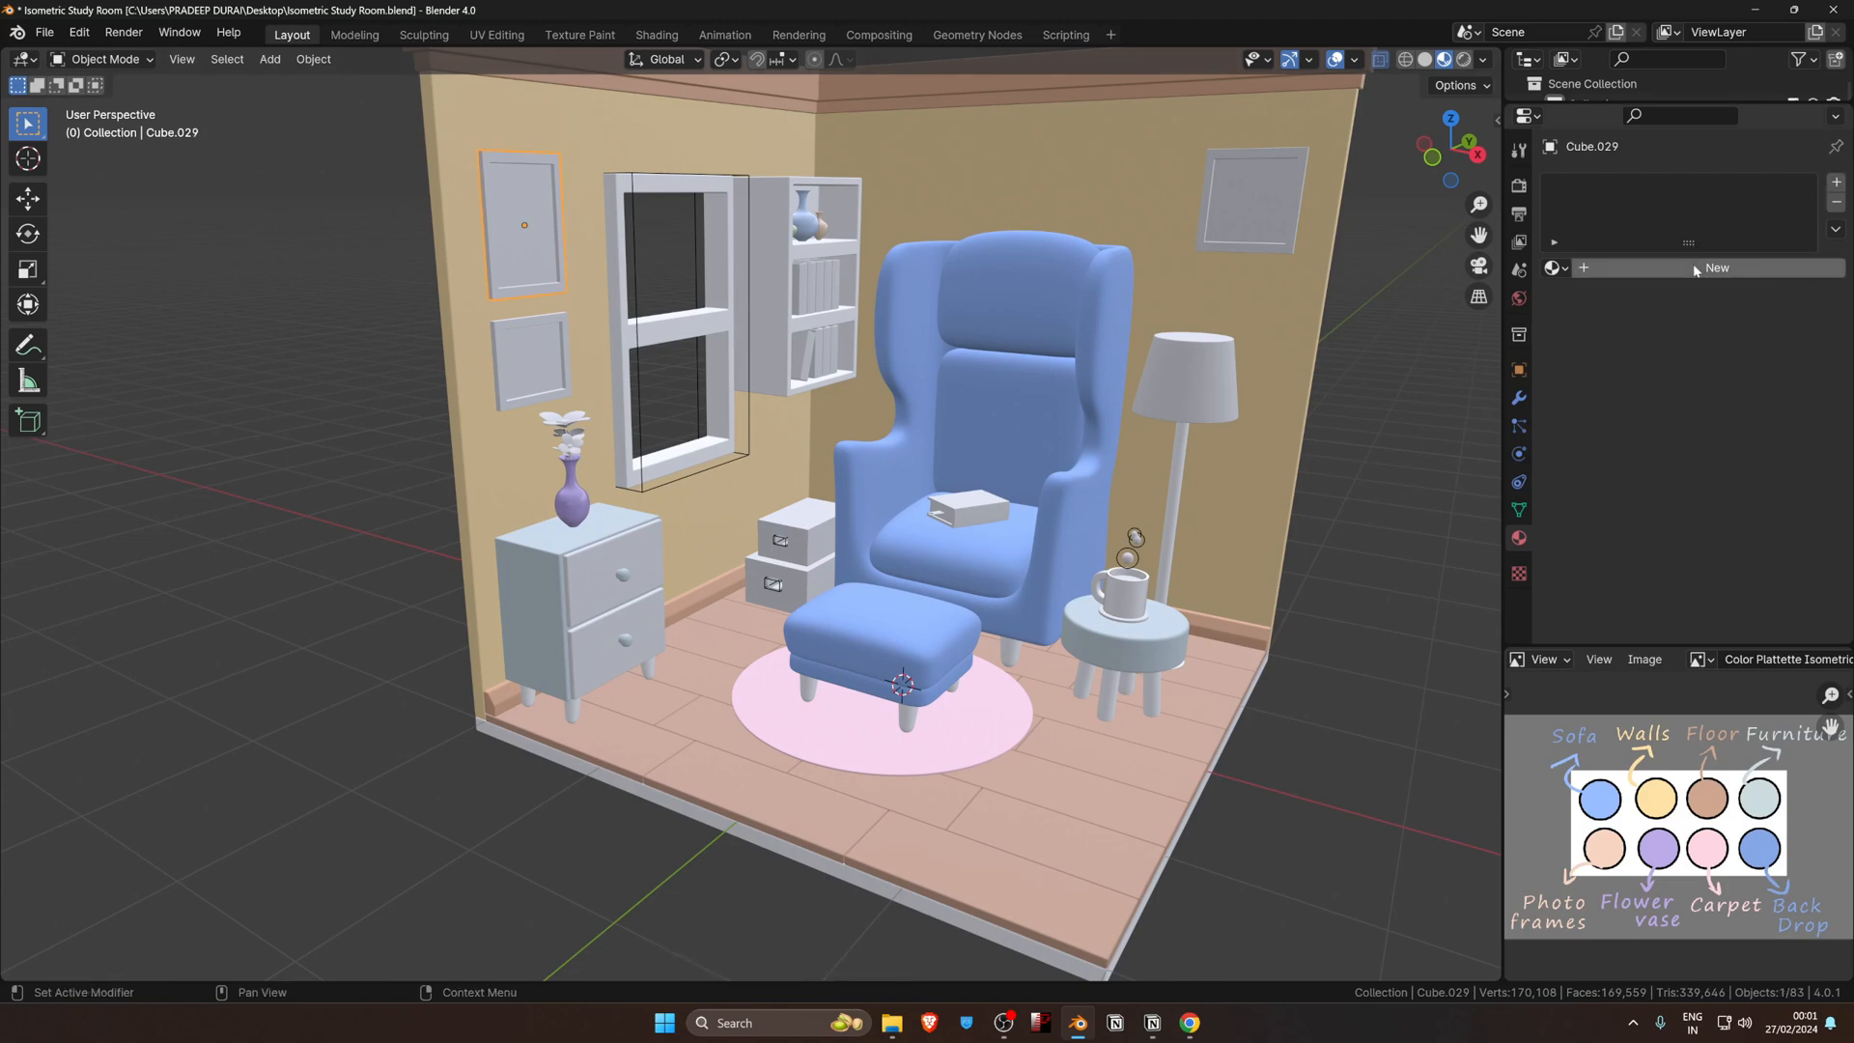
{"action": "left_click", "coordinate": [1649, 268]}
{"action": "type", "text": "Phot farmes"}
{"action": "key", "text": "Return"}
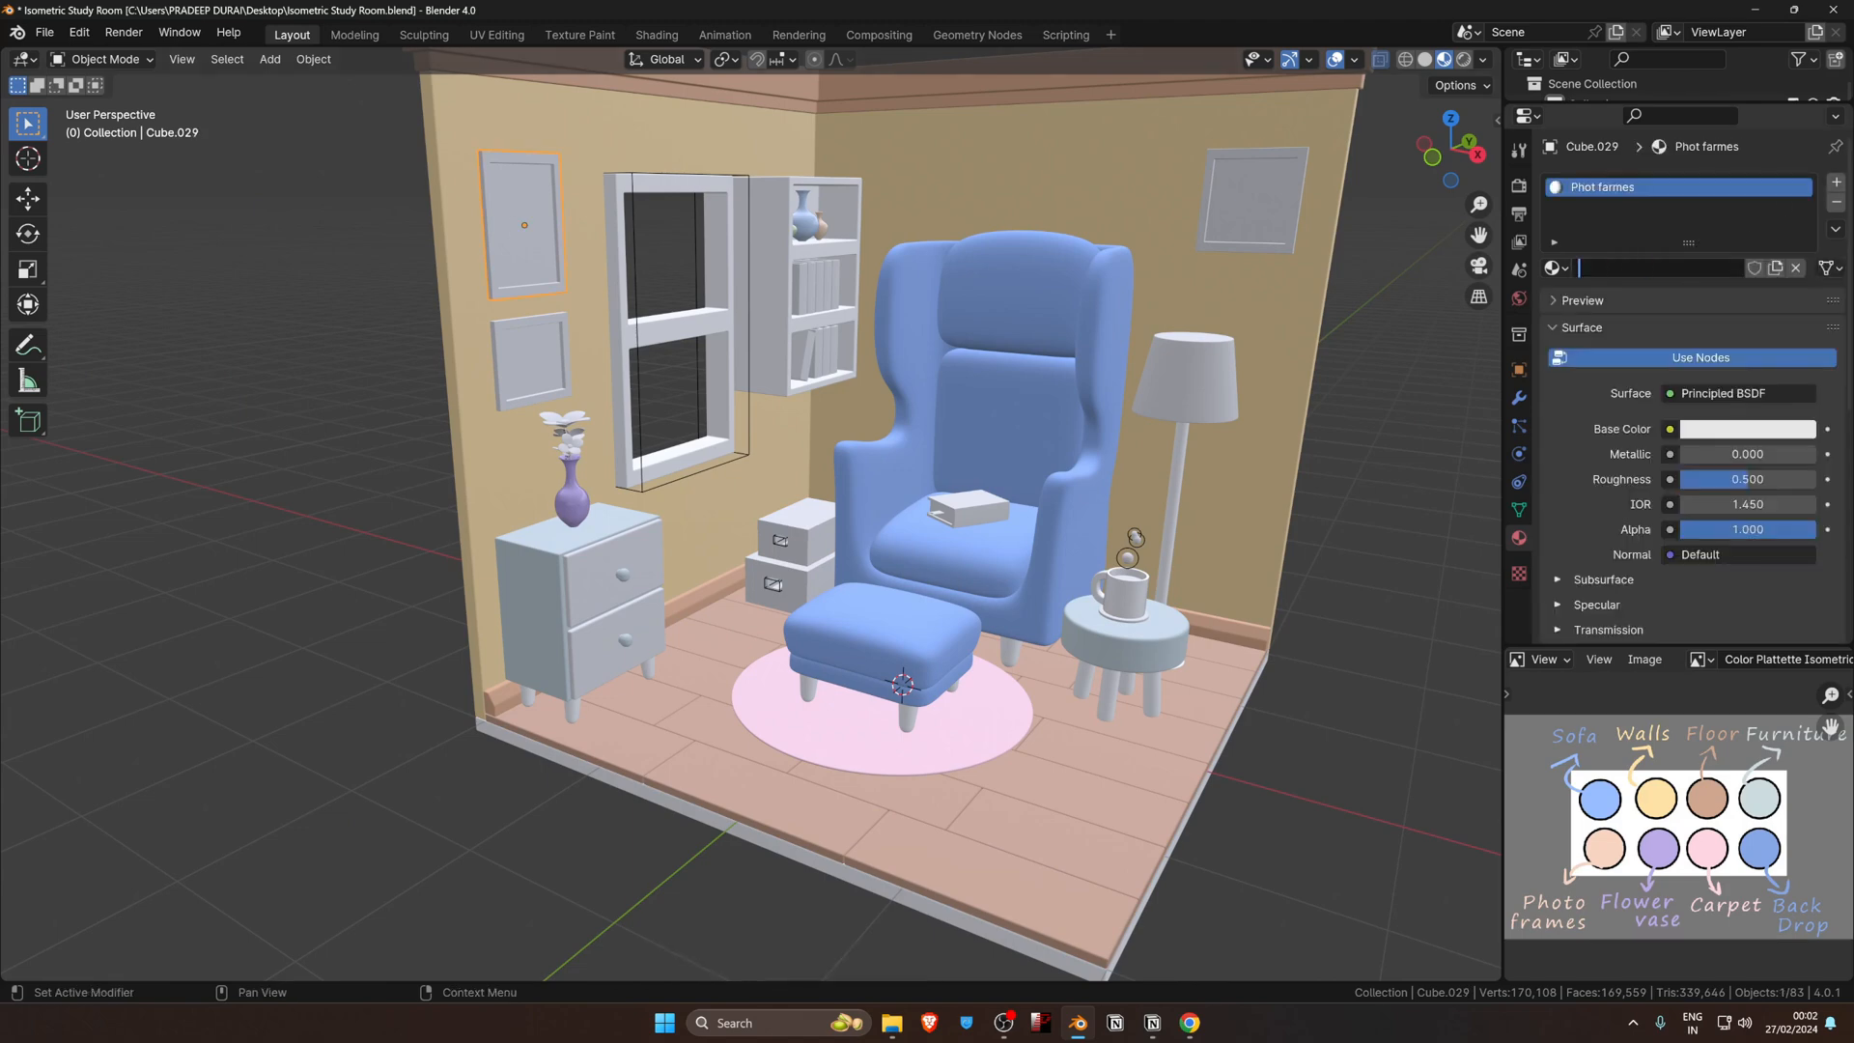
{"action": "type", "text": "Photo Frames"}
{"action": "key", "text": "Return"}
{"action": "left_click", "coordinate": [1748, 429]}
{"action": "left_click", "coordinate": [1797, 348]}
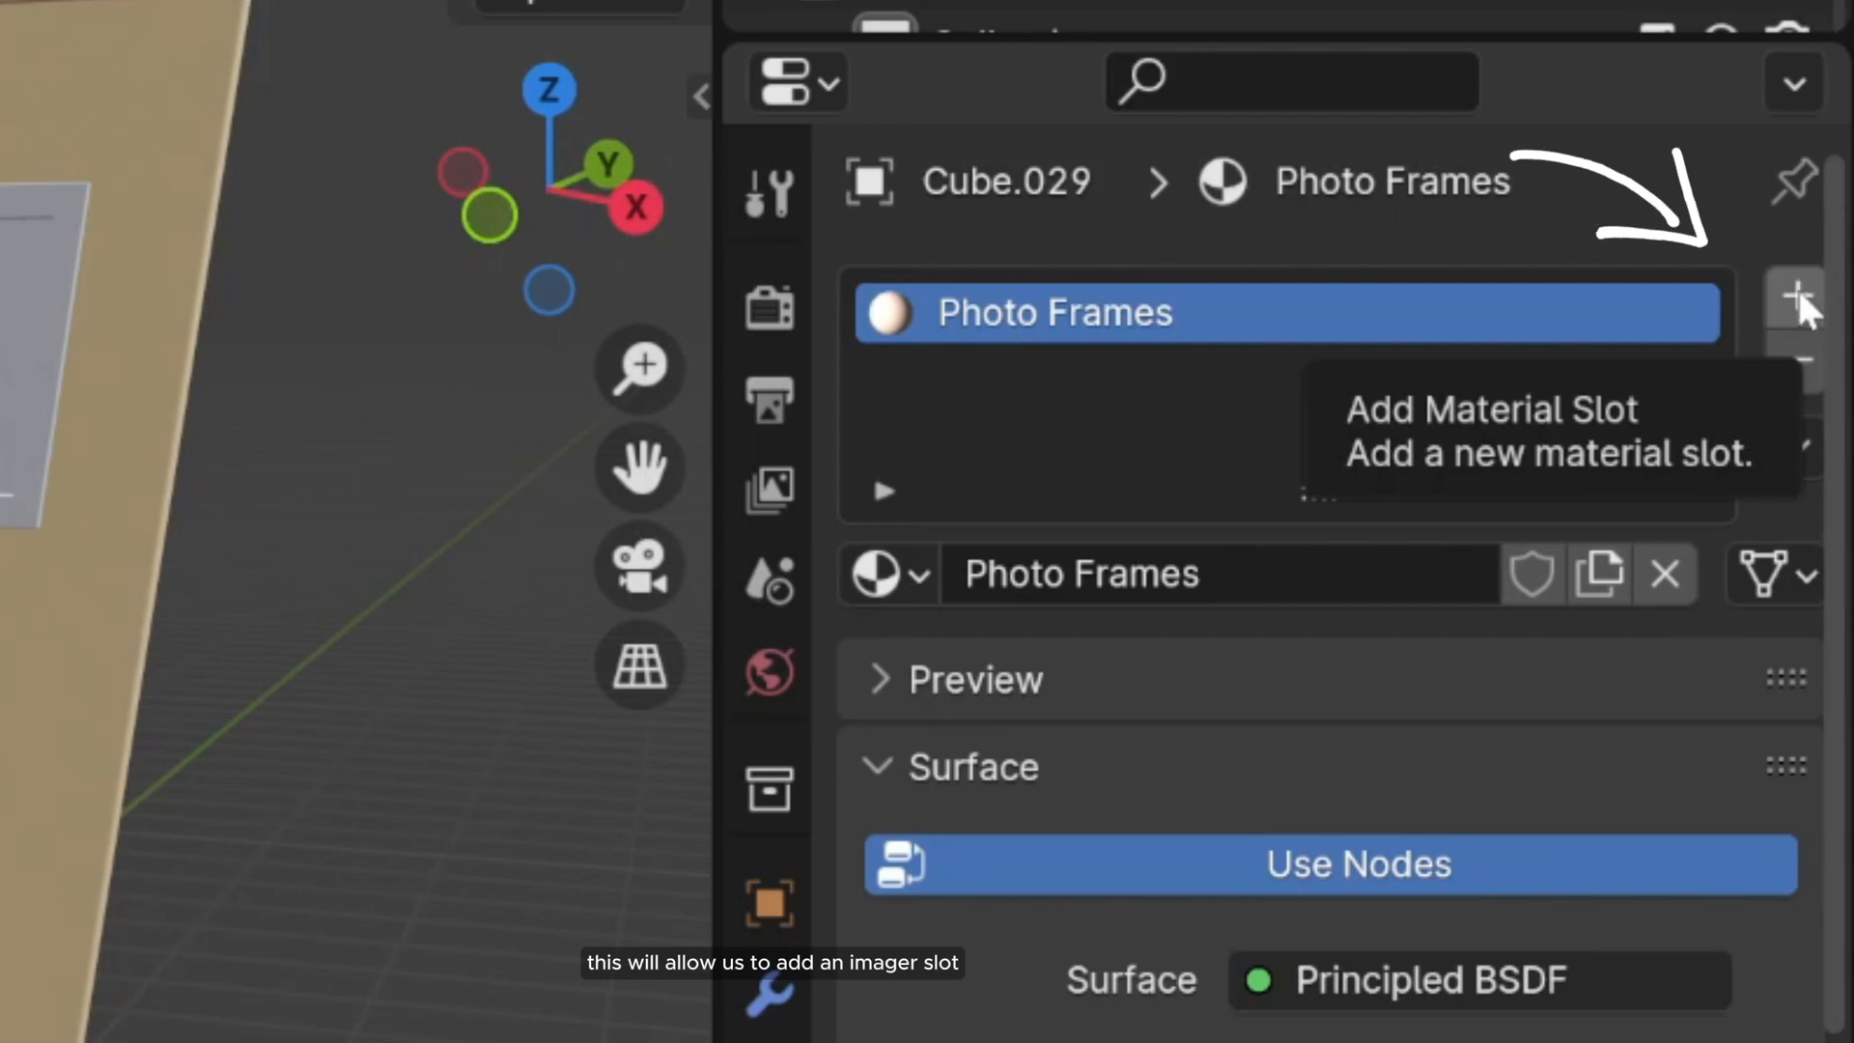
Step: Add a second material slot to the upper picture frame and link the existing White Walls material to it
{"action": "left_click", "coordinate": [1799, 294]}
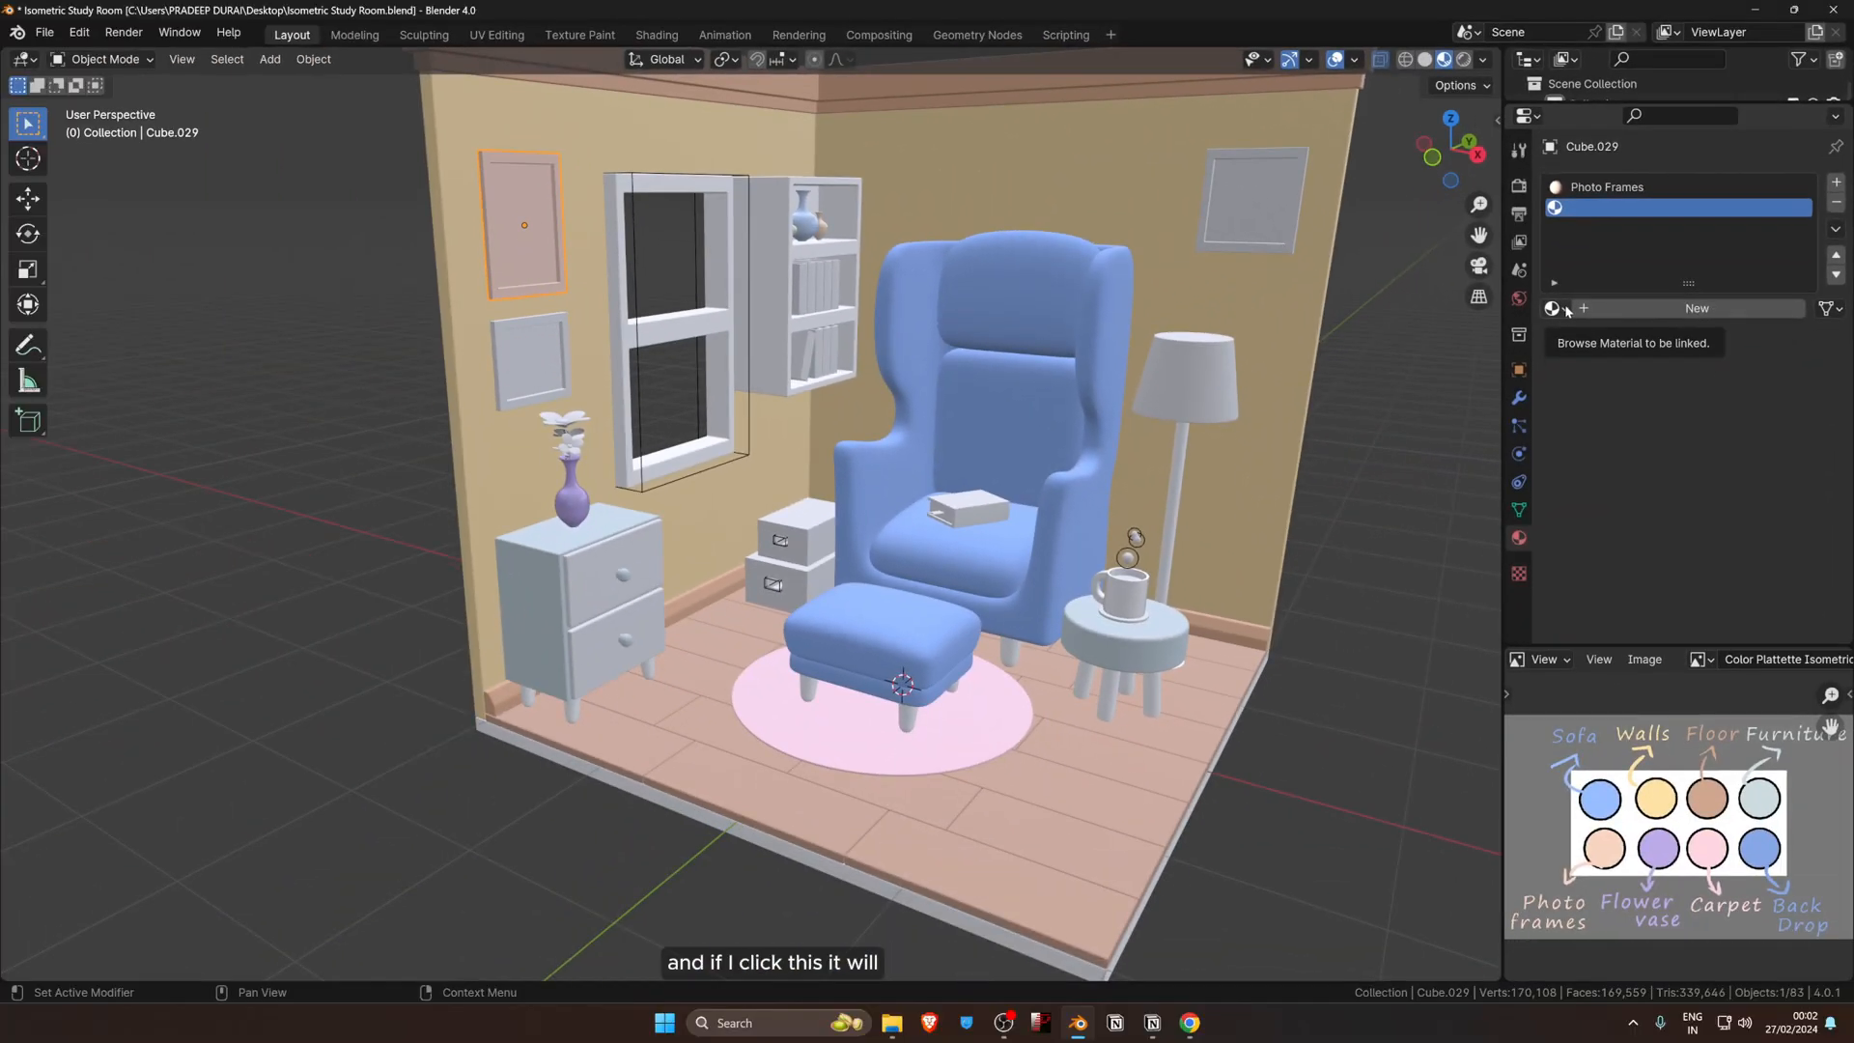
{"action": "left_click", "coordinate": [1566, 309]}
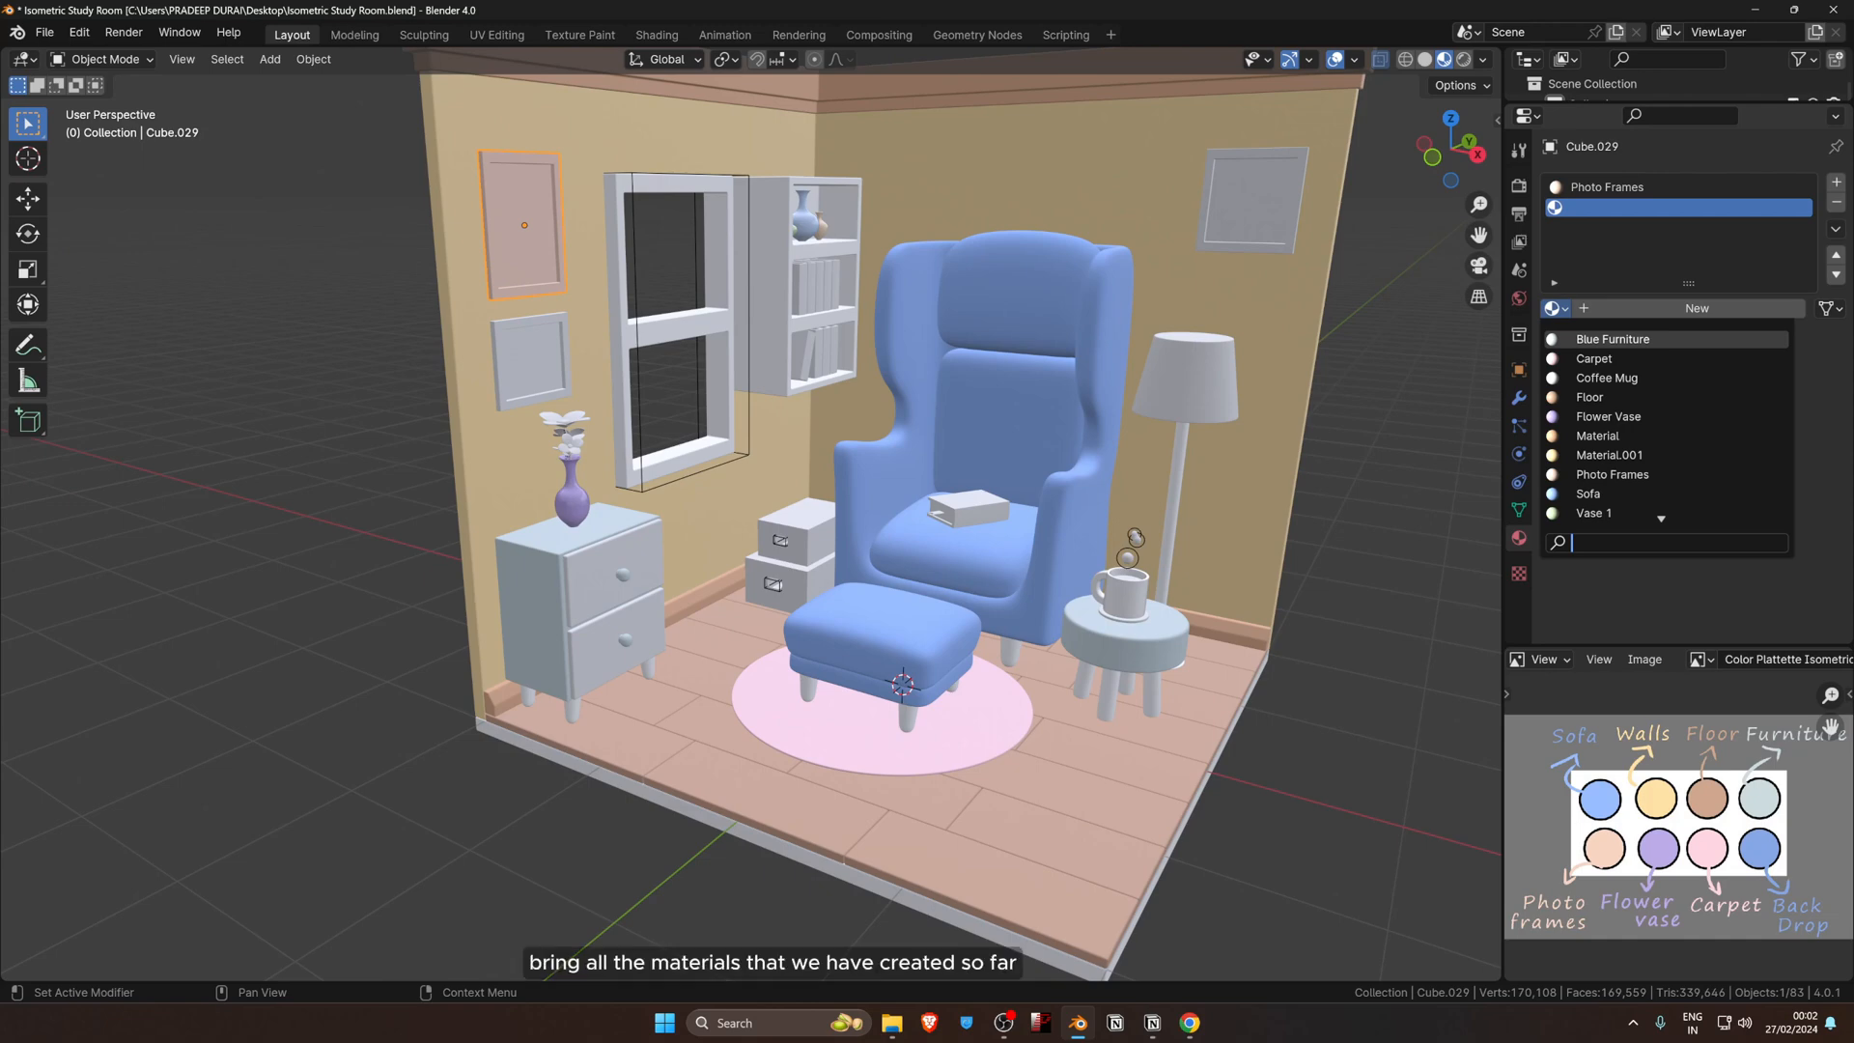
{"action": "type", "text": "Whi"}
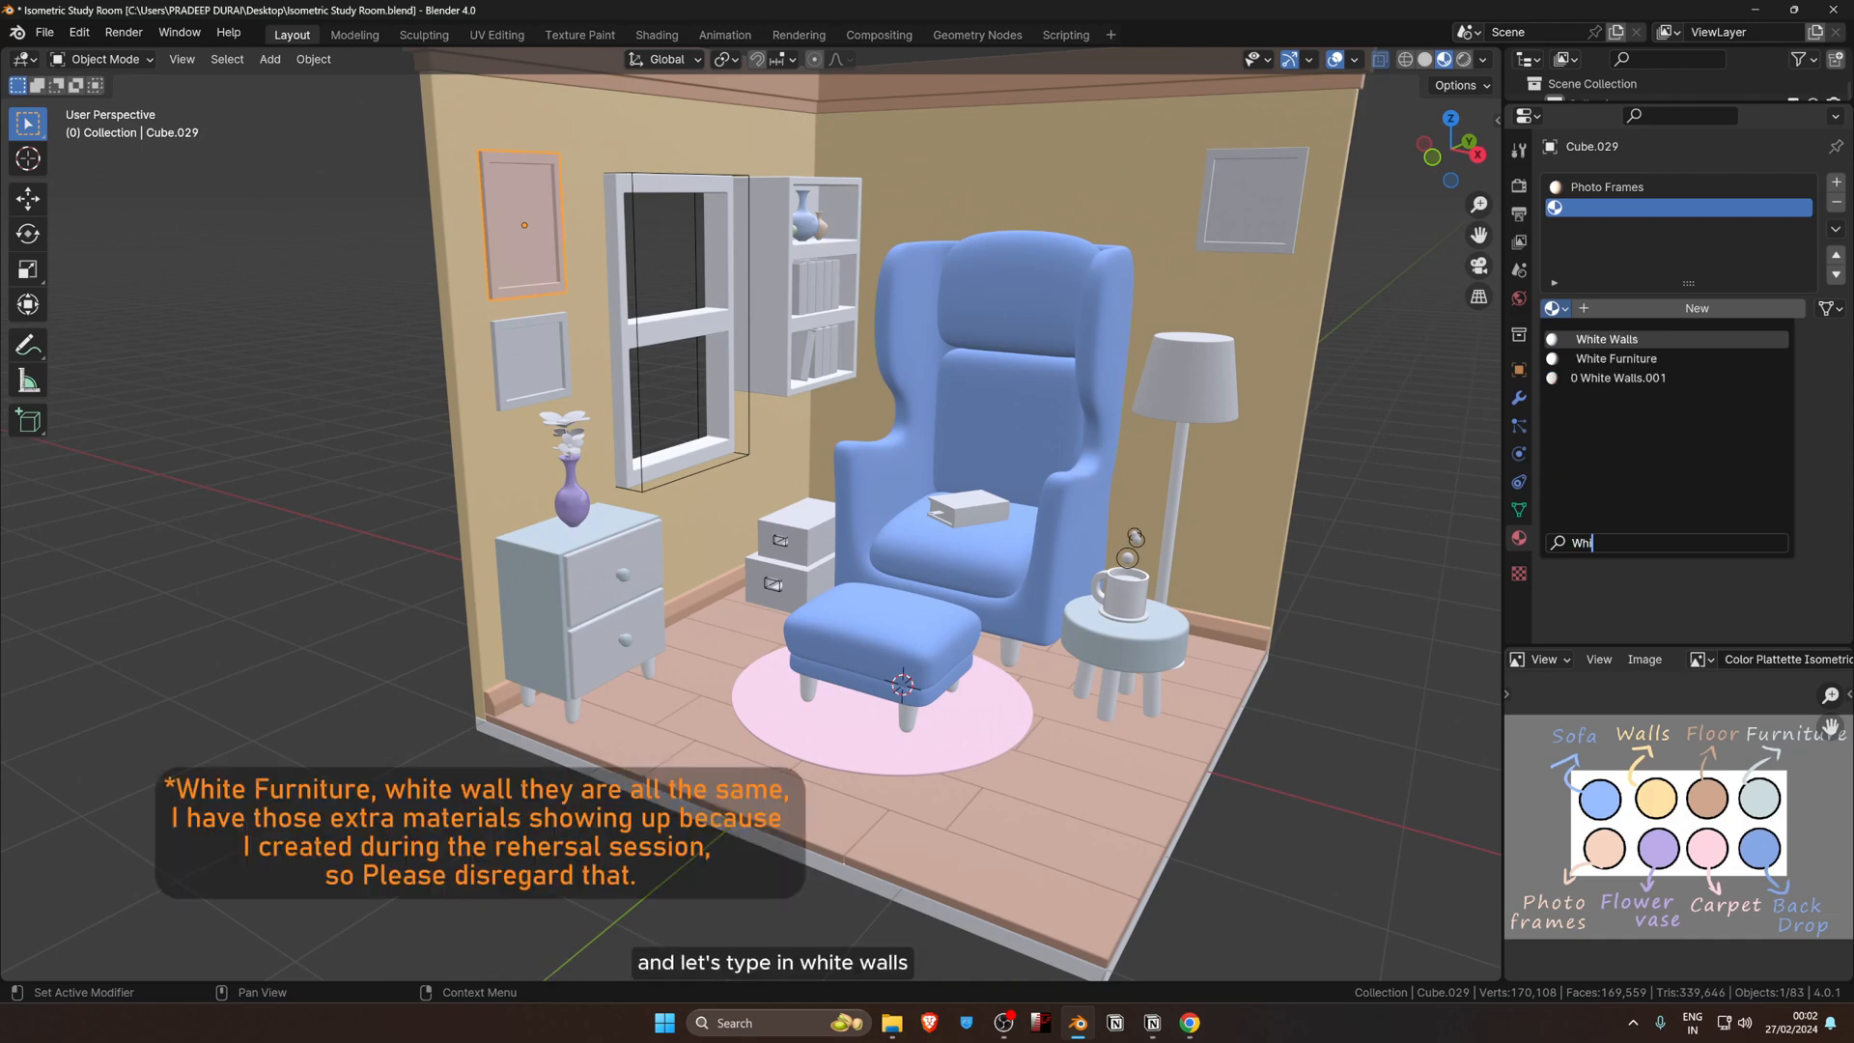
{"action": "type", "text": "te"}
{"action": "key", "text": "Return"}
Step: Assign the White Walls material to only the inner picture face of the upper frame beside the window
{"action": "key", "text": "Tab"}
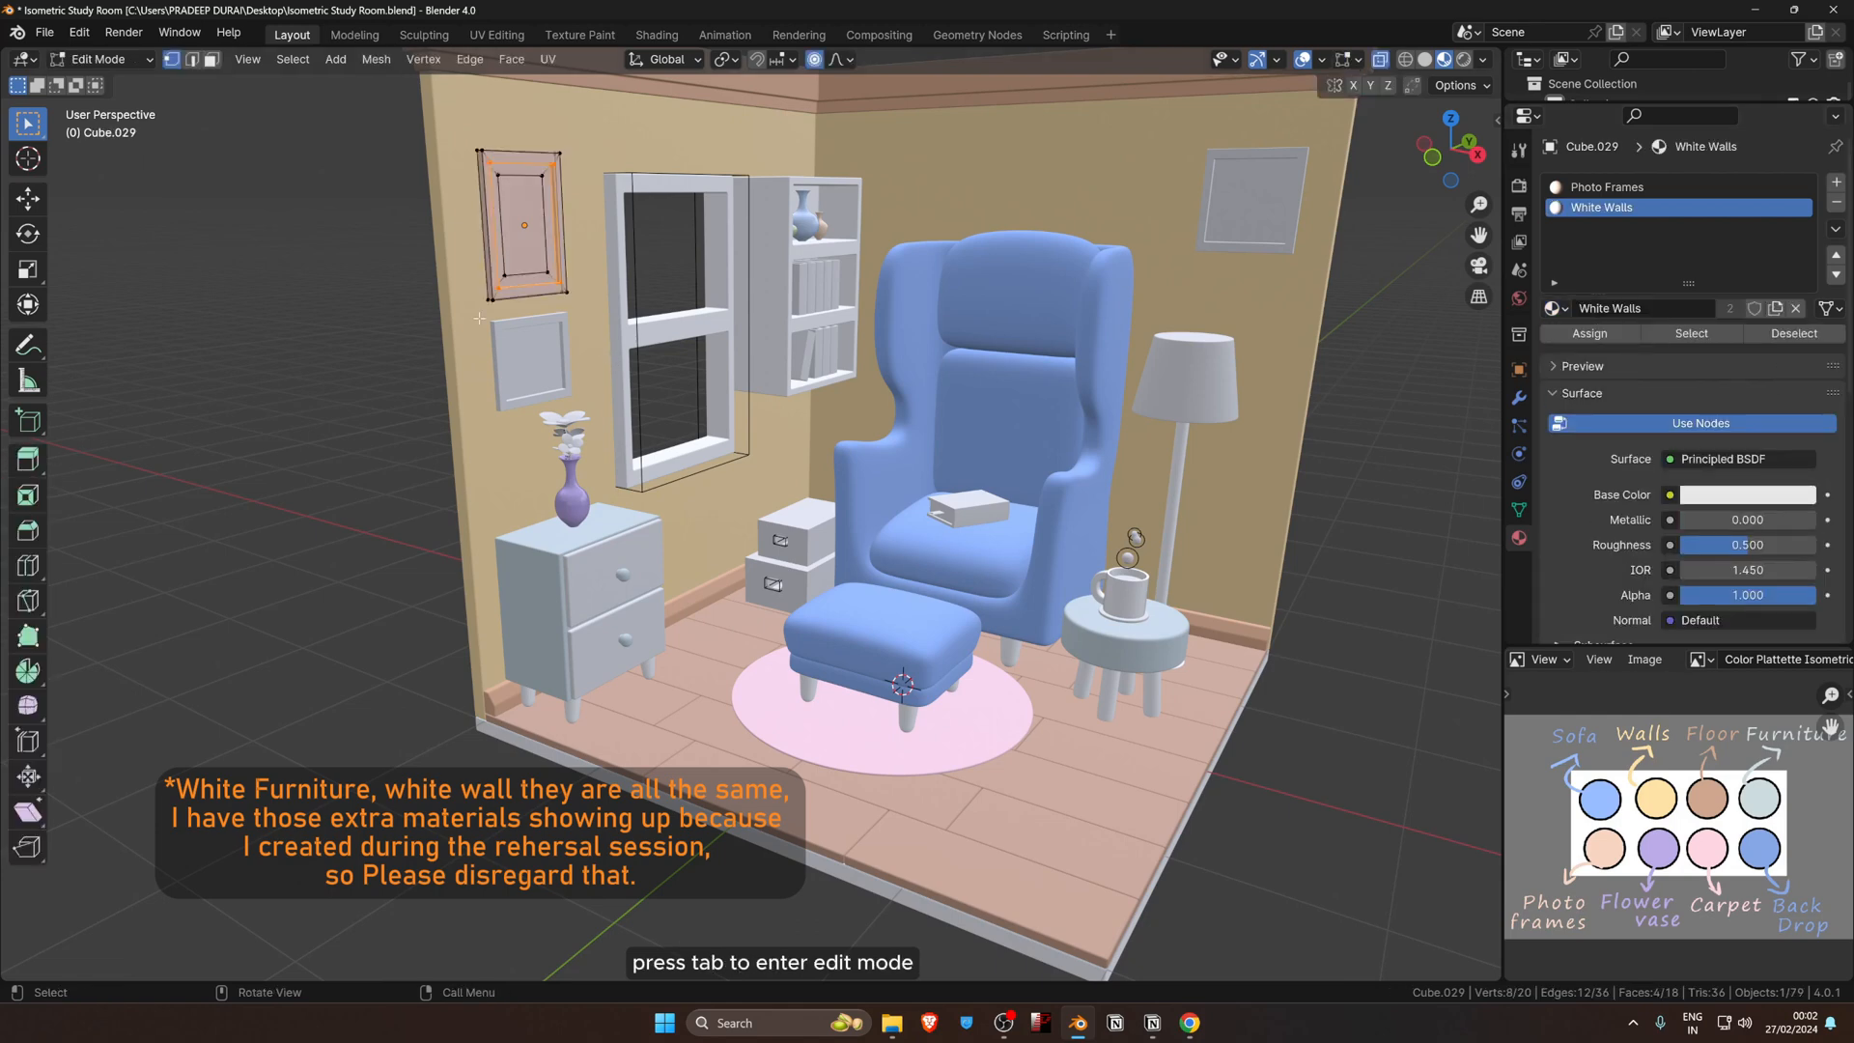
{"action": "scroll", "coordinate": [680, 460], "scroll_direction": "up", "scroll_amount": 5}
{"action": "scroll", "coordinate": [680, 460], "scroll_direction": "up", "scroll_amount": 3}
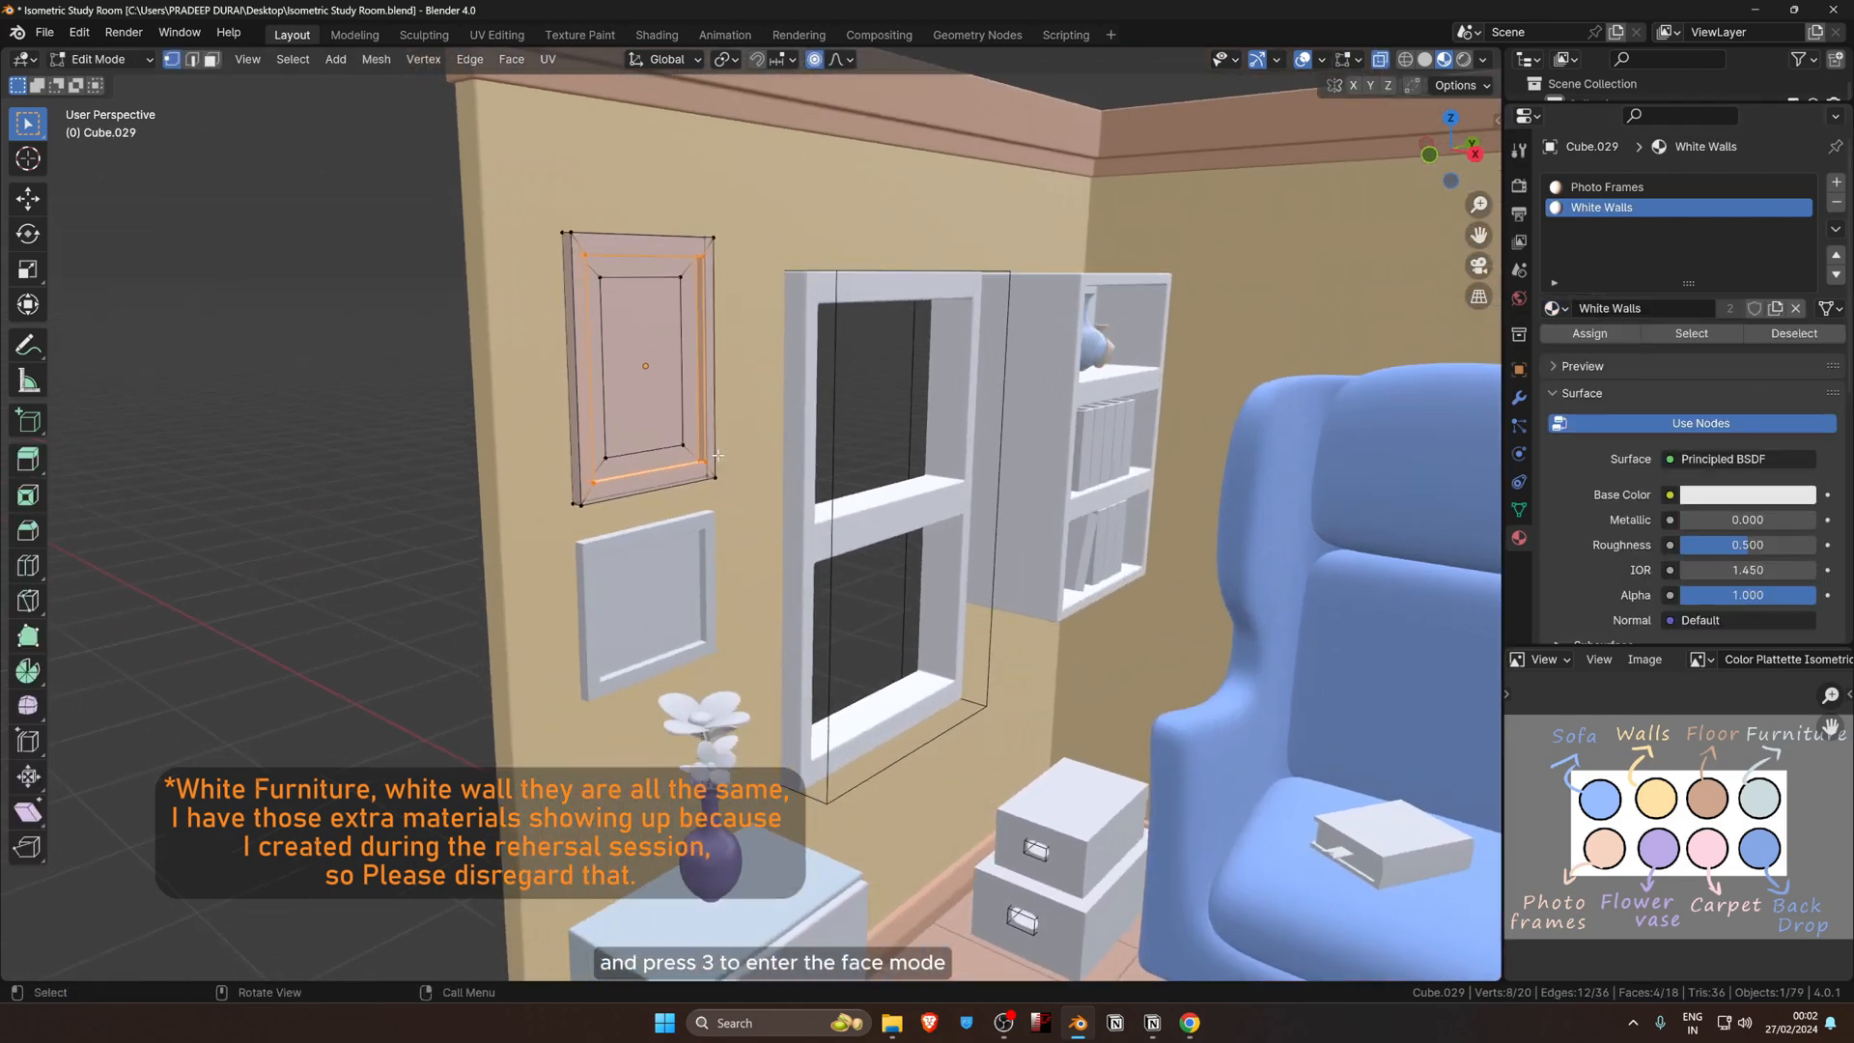
{"action": "key", "text": "3"}
{"action": "left_click", "coordinate": [646, 348]}
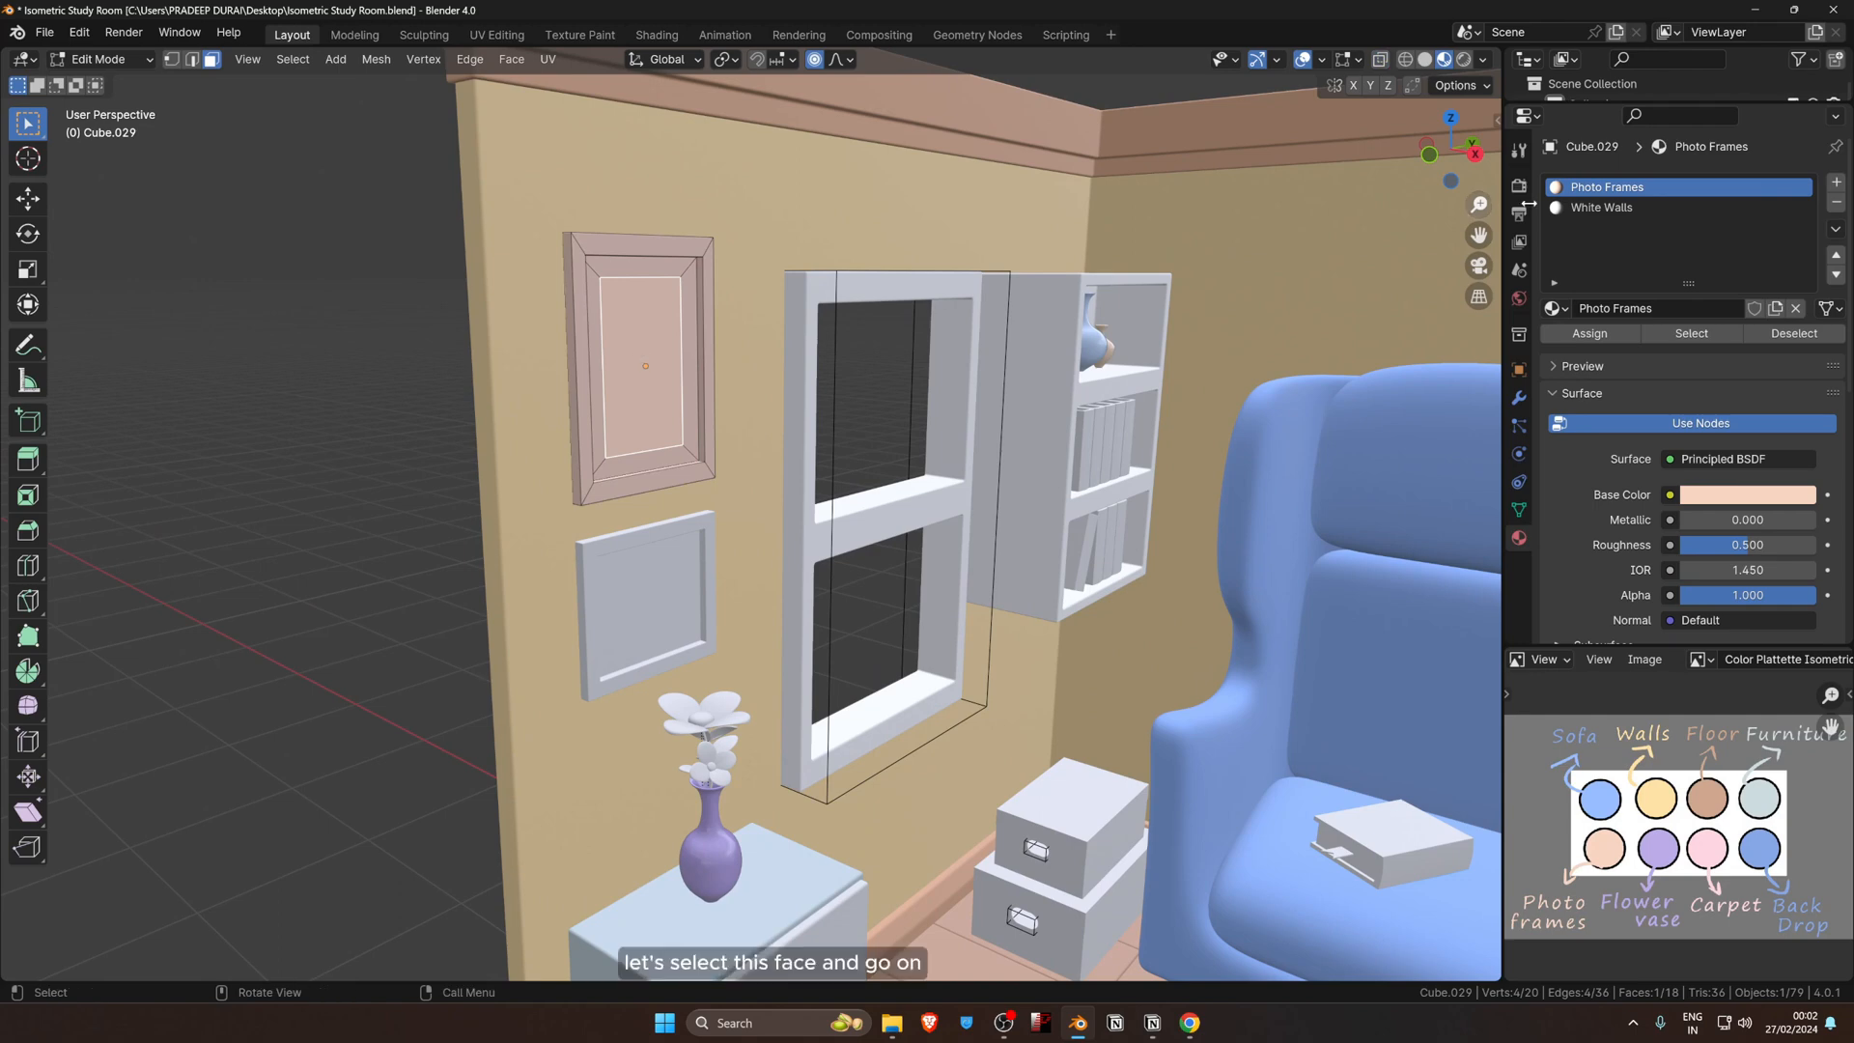
{"action": "left_click", "coordinate": [1625, 211]}
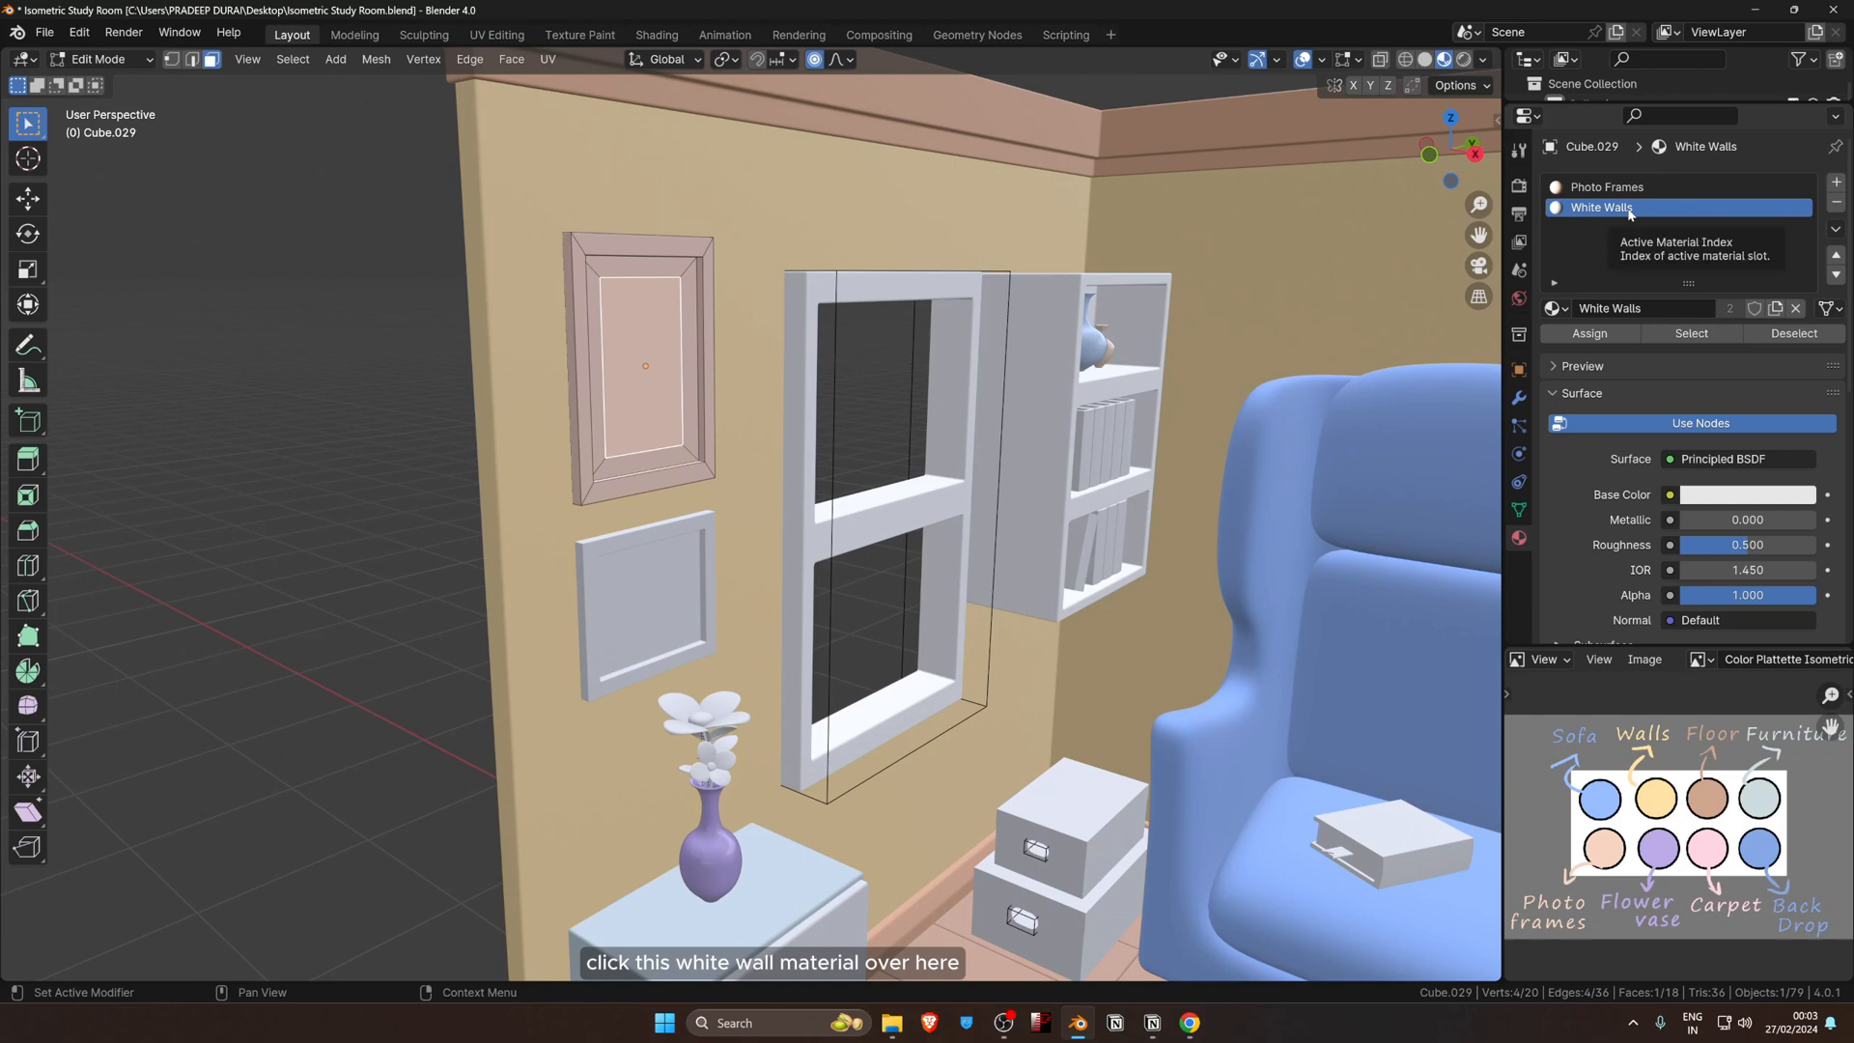
{"action": "left_click", "coordinate": [1590, 335]}
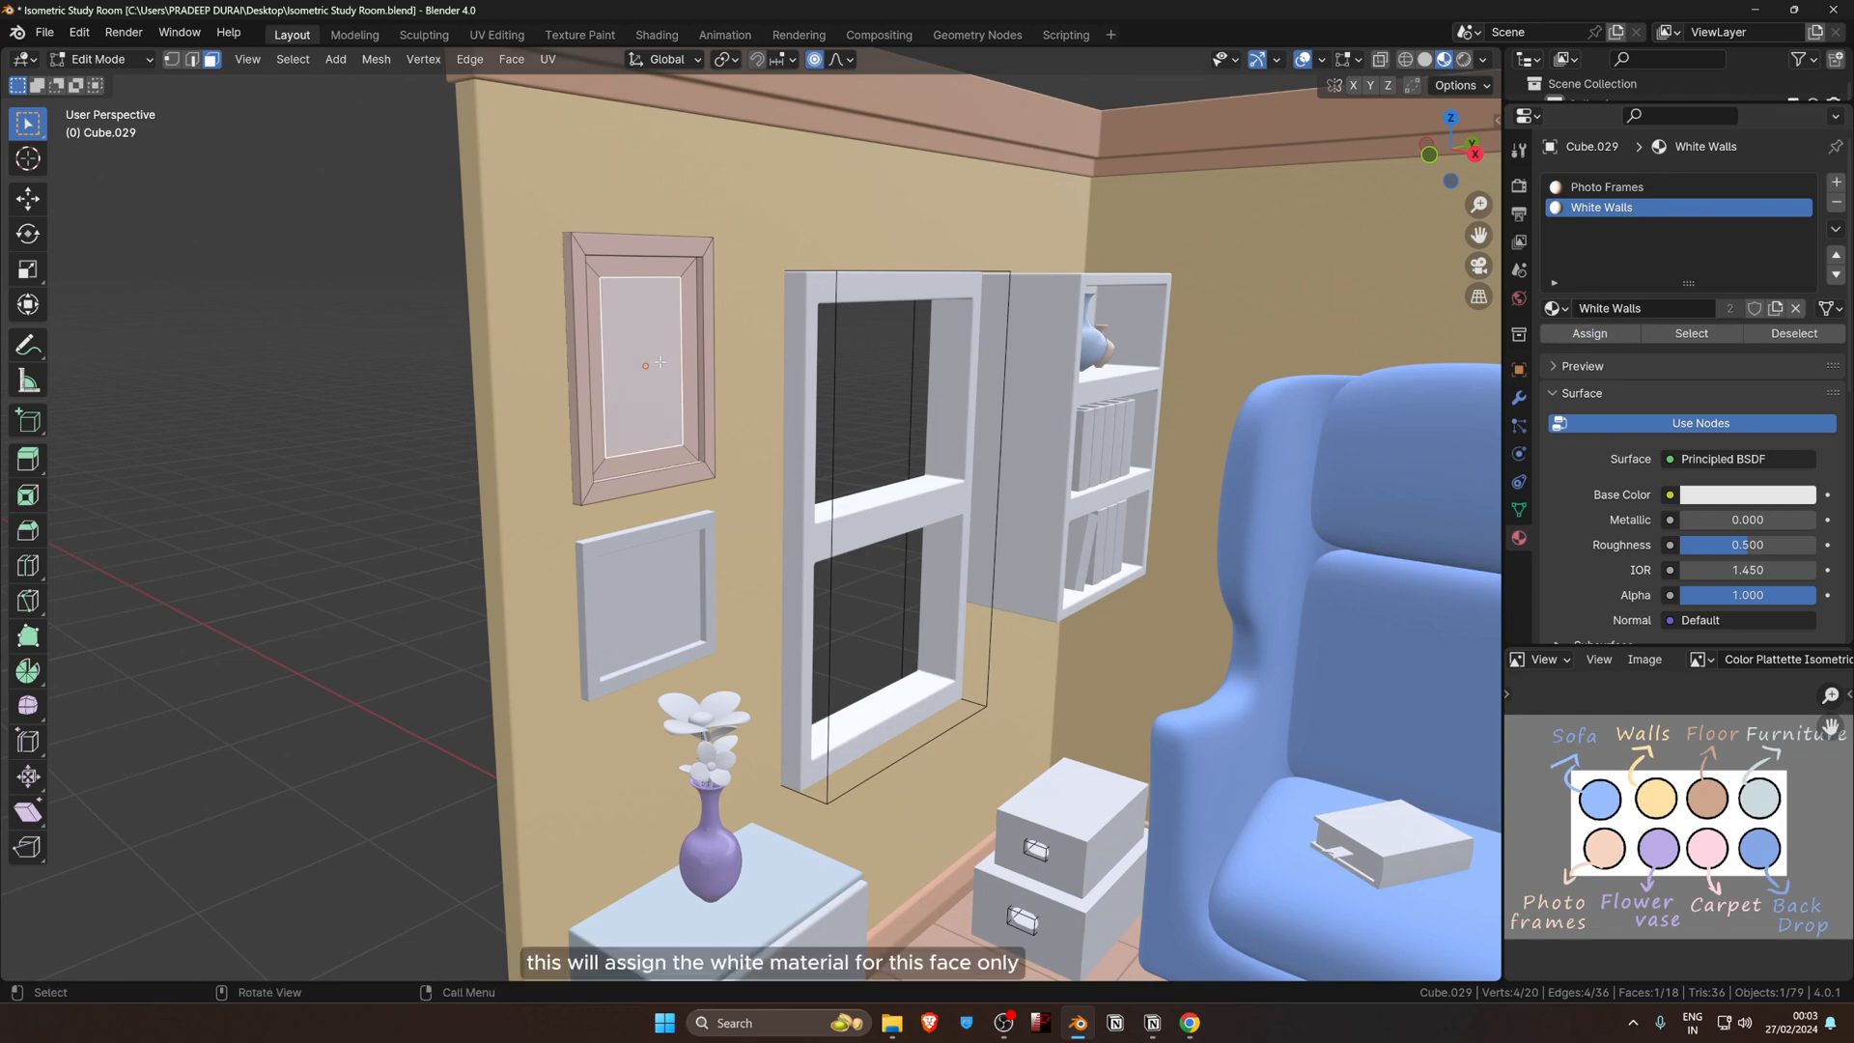
{"action": "key", "text": "g"}
{"action": "right_click", "coordinate": [694, 391]}
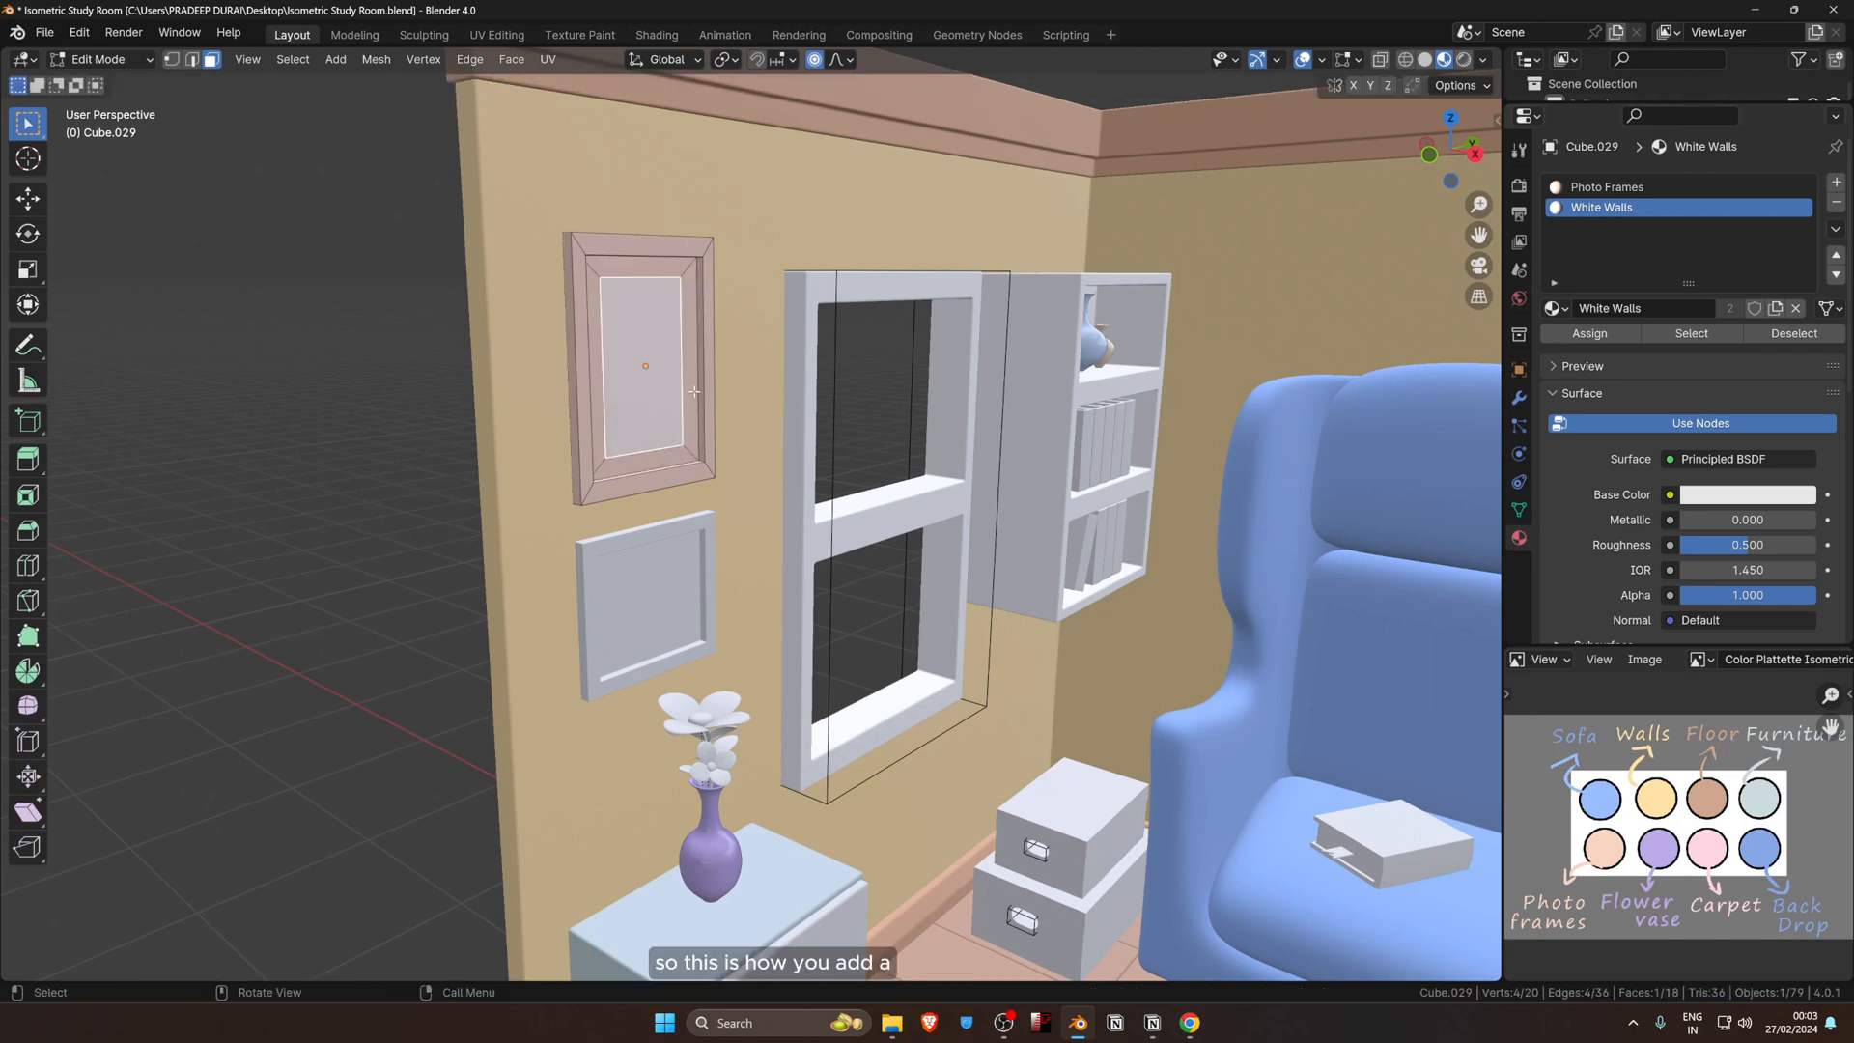
{"action": "key", "text": "Tab"}
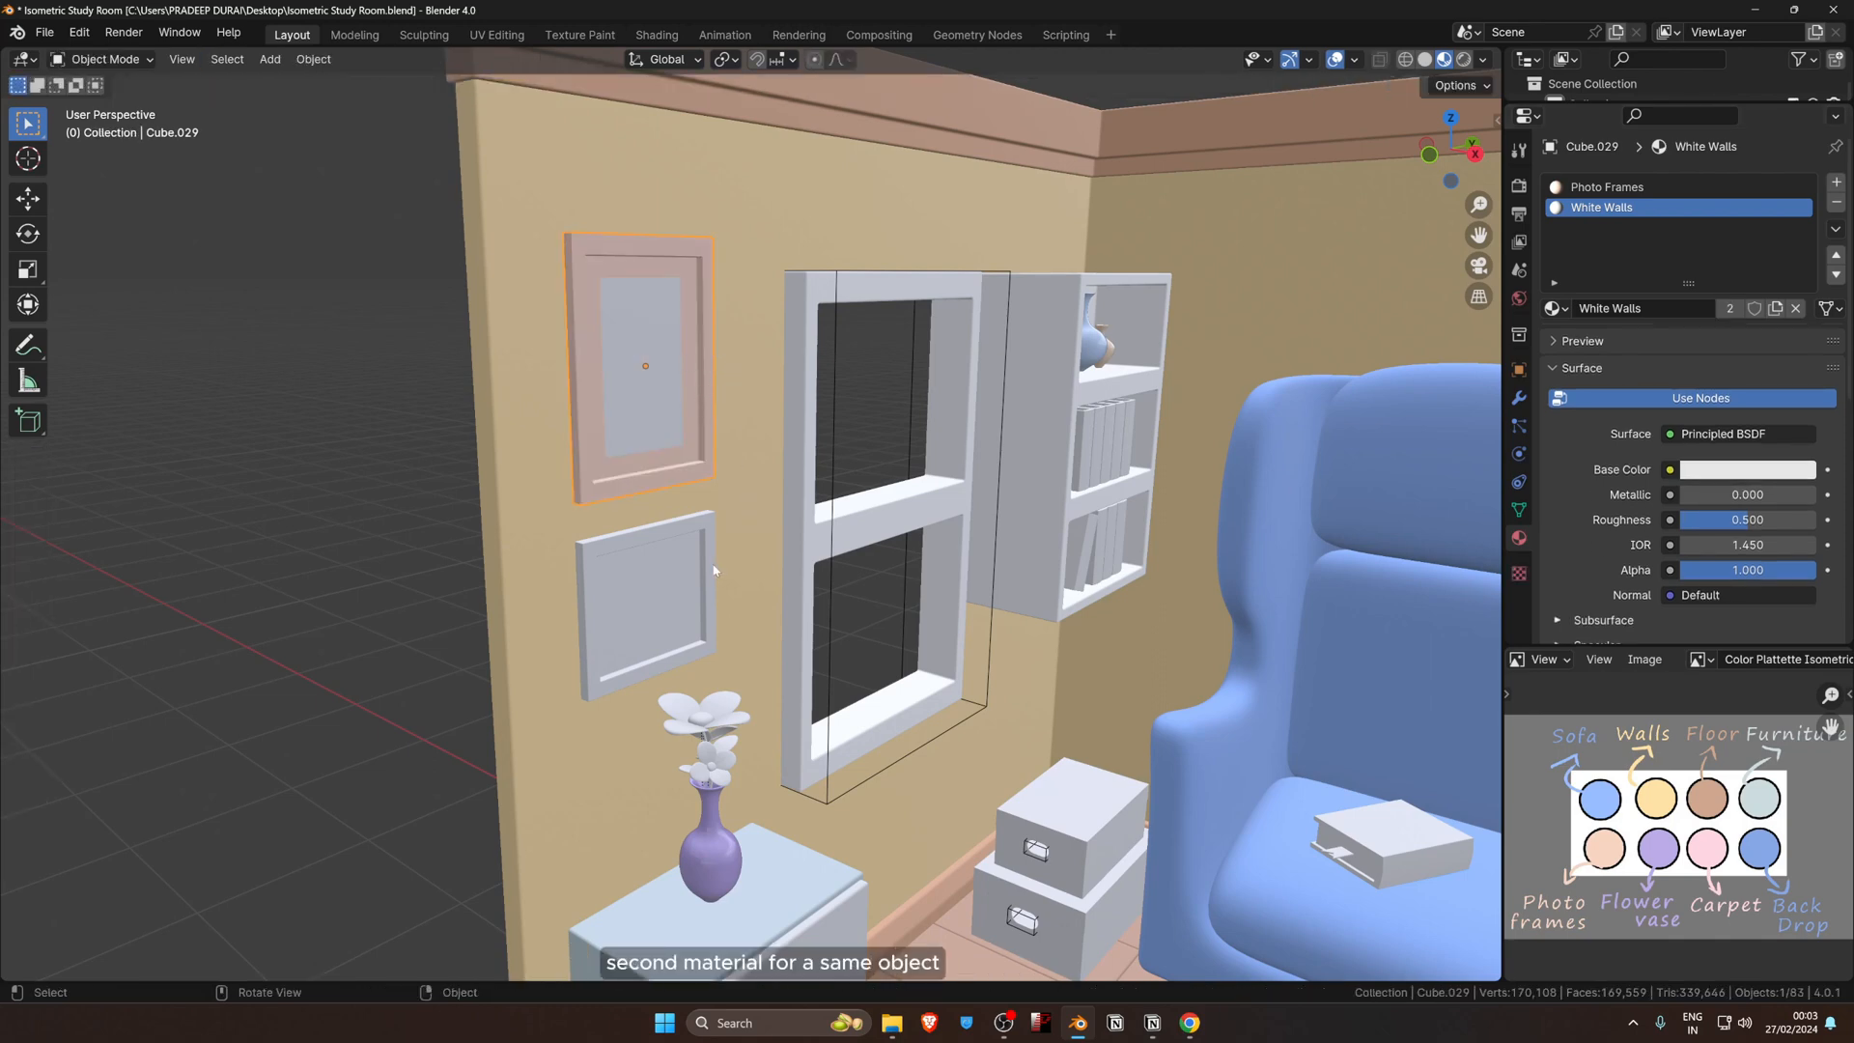
Step: Link the upper frame's materials to the frame below it and the frame on the other wall
{"action": "scroll", "coordinate": [657, 560], "scroll_direction": "down", "scroll_amount": 8}
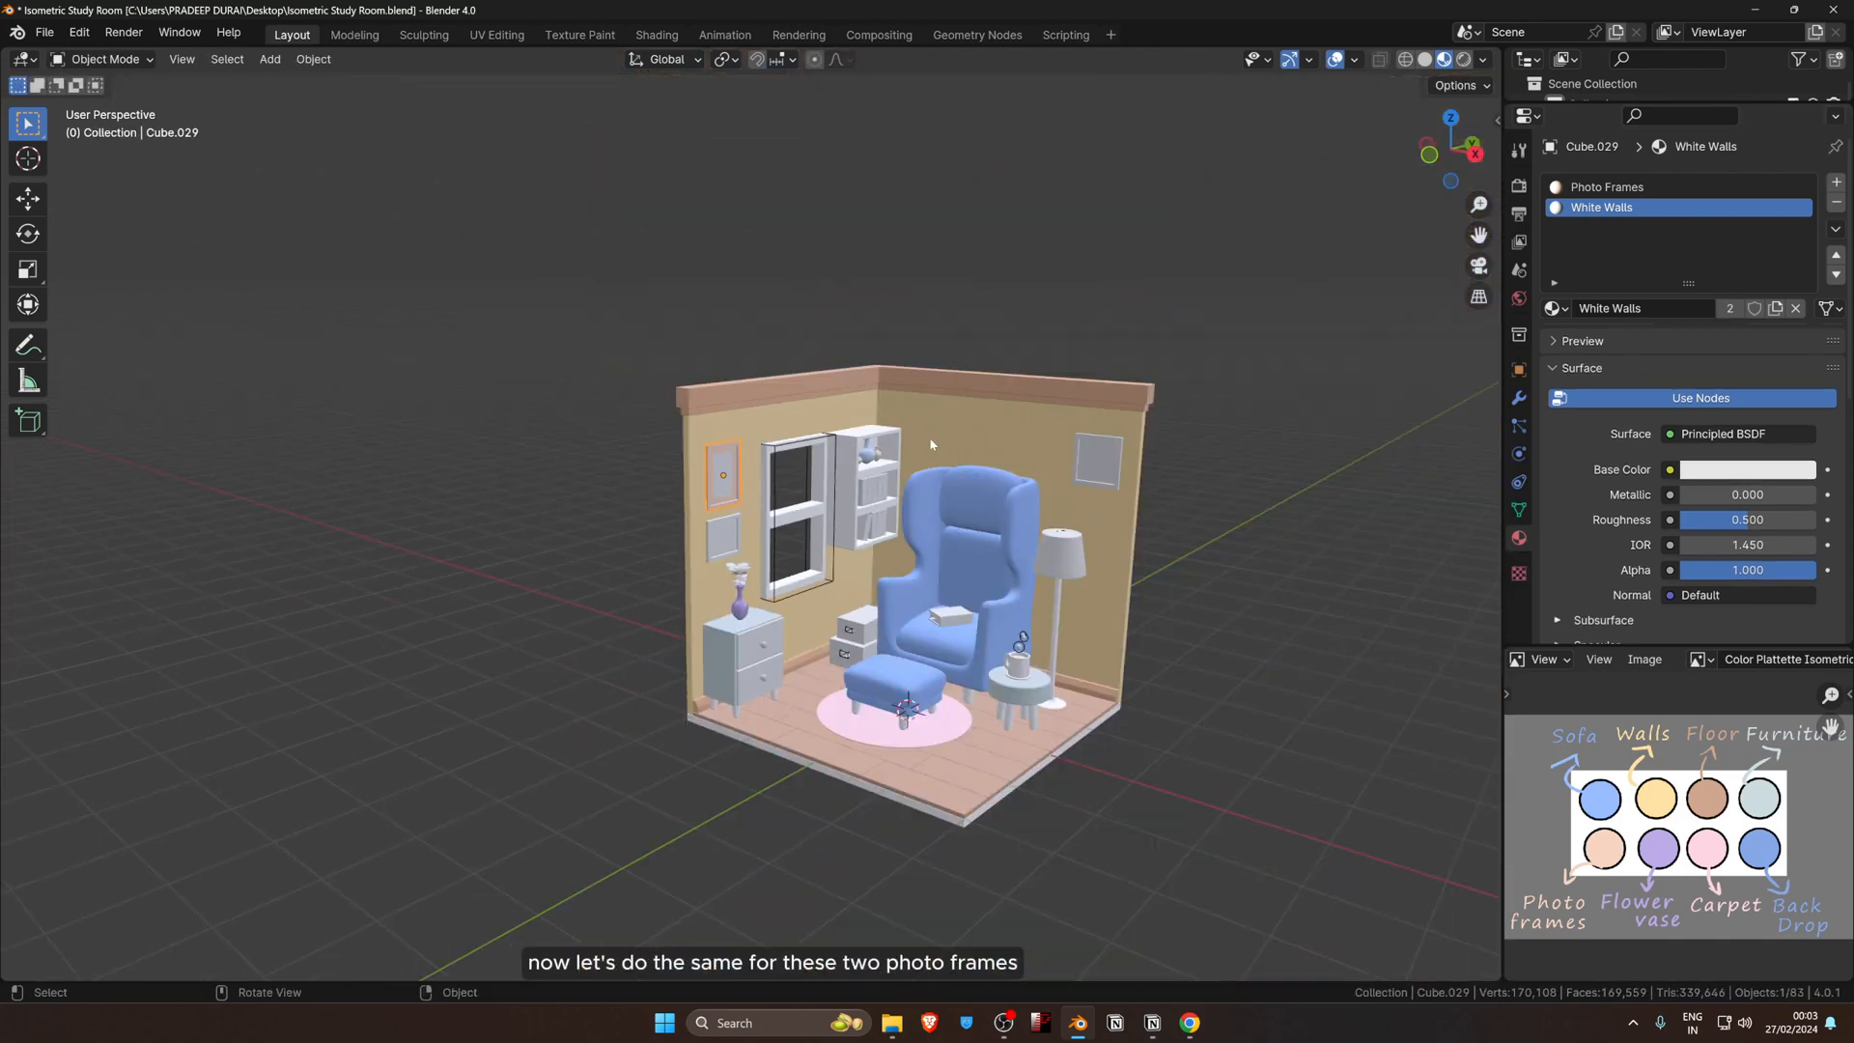
{"action": "left_click", "coordinate": [709, 534]}
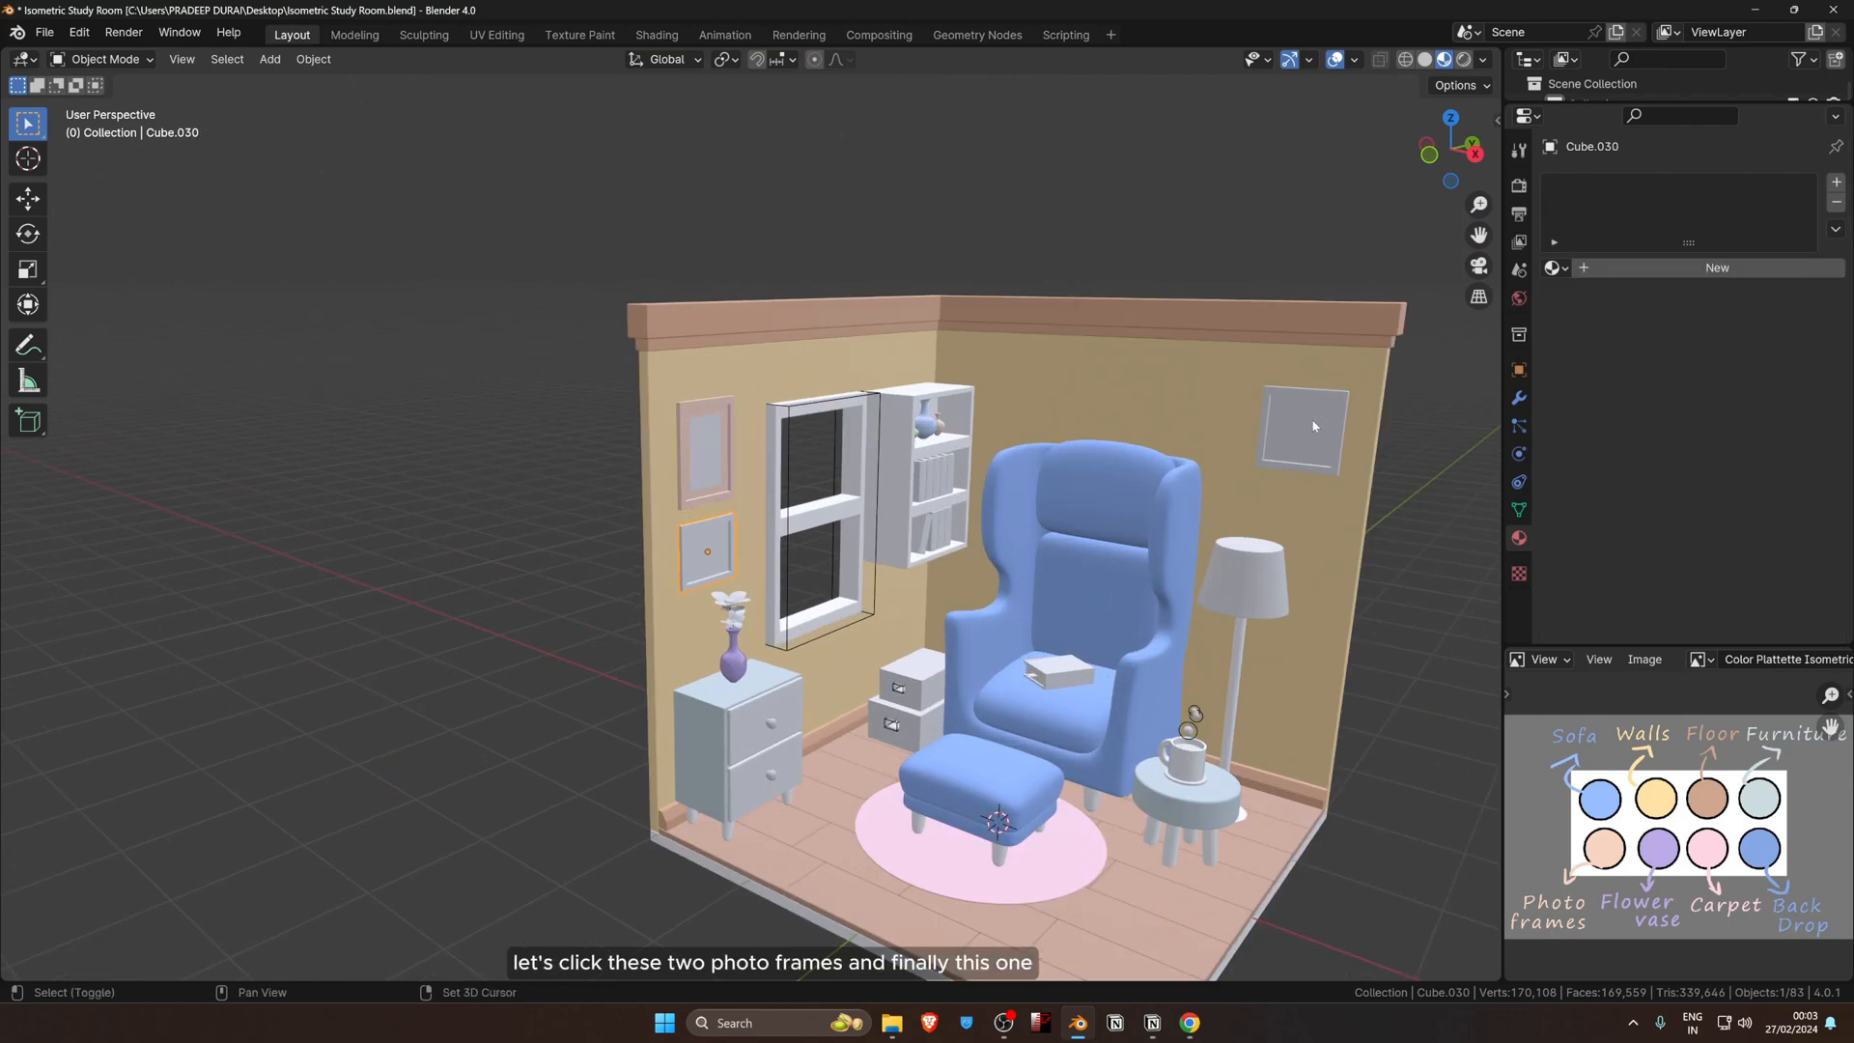
{"action": "left_click", "coordinate": [1318, 415], "text": "shift"}
{"action": "left_click", "coordinate": [707, 428], "text": "shift"}
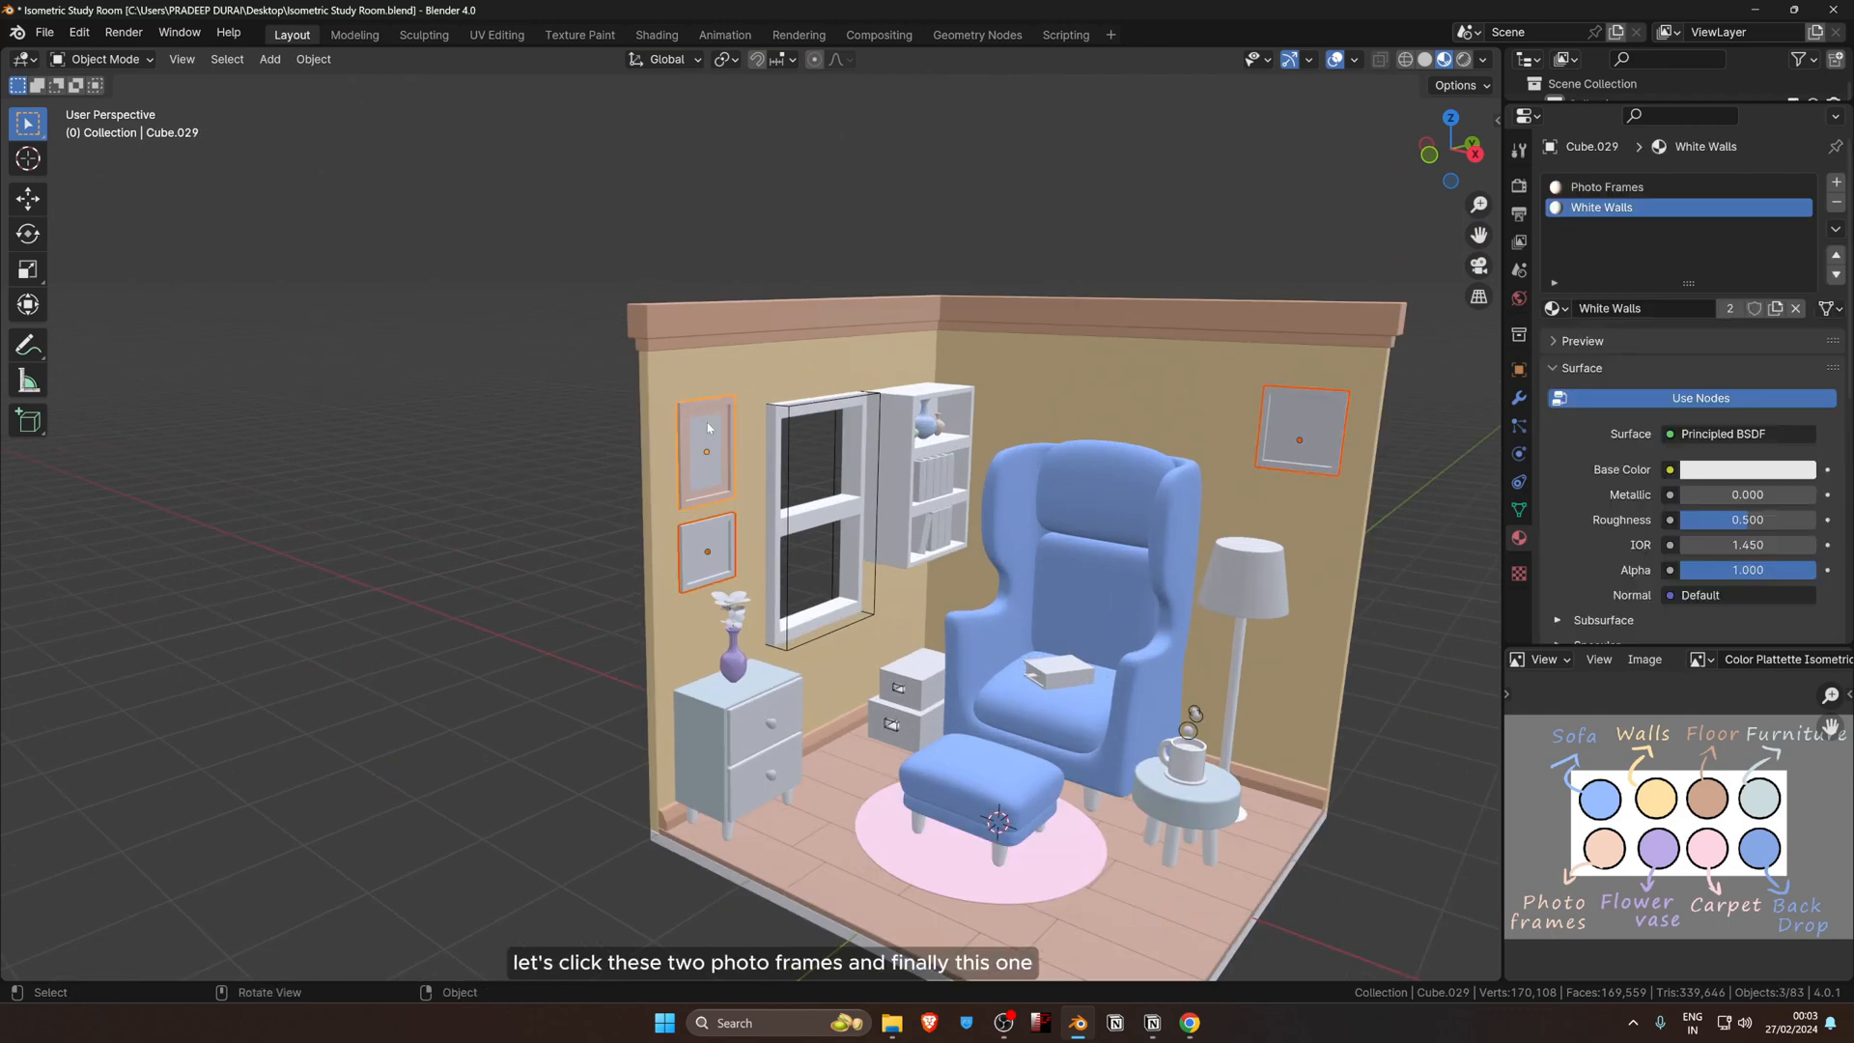
{"action": "key", "text": "ctrl+l"}
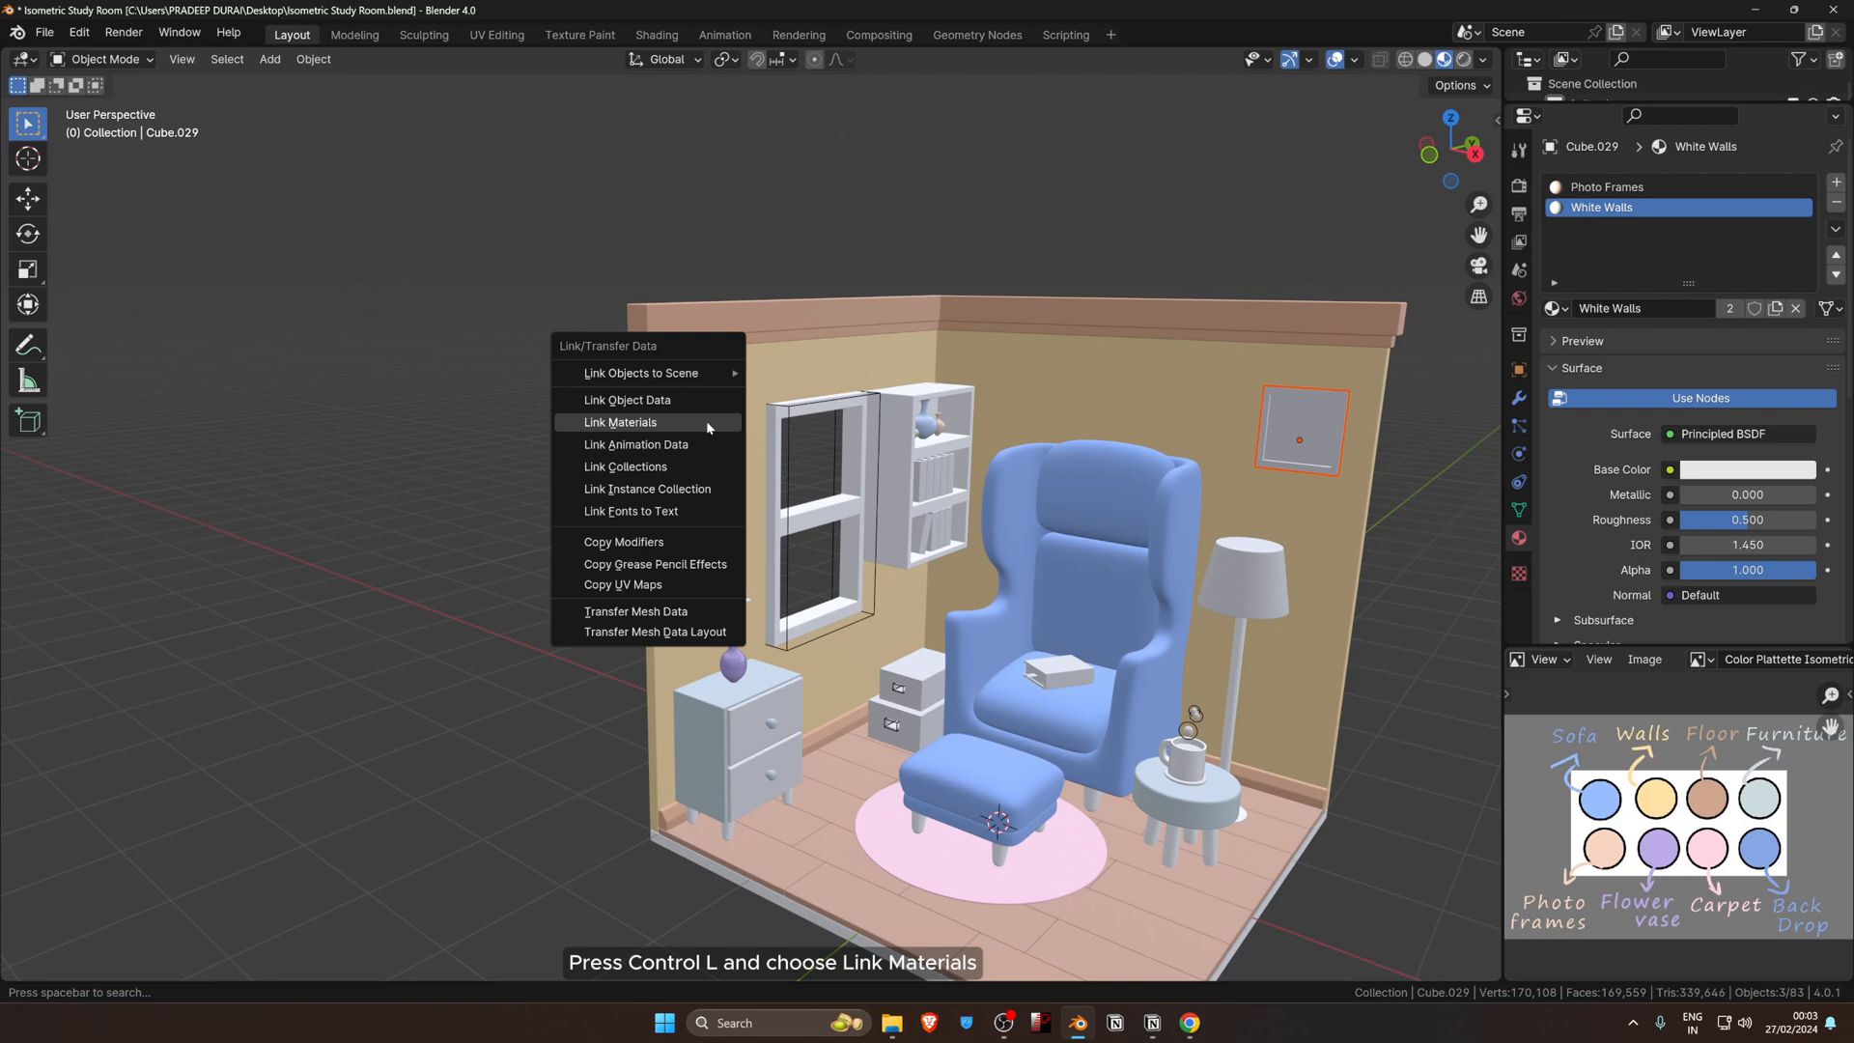
{"action": "left_click", "coordinate": [710, 423]}
Step: Assign the White Walls material to the inner picture faces of the other two photo frames
{"action": "scroll", "coordinate": [970, 547], "scroll_direction": "up", "scroll_amount": 3}
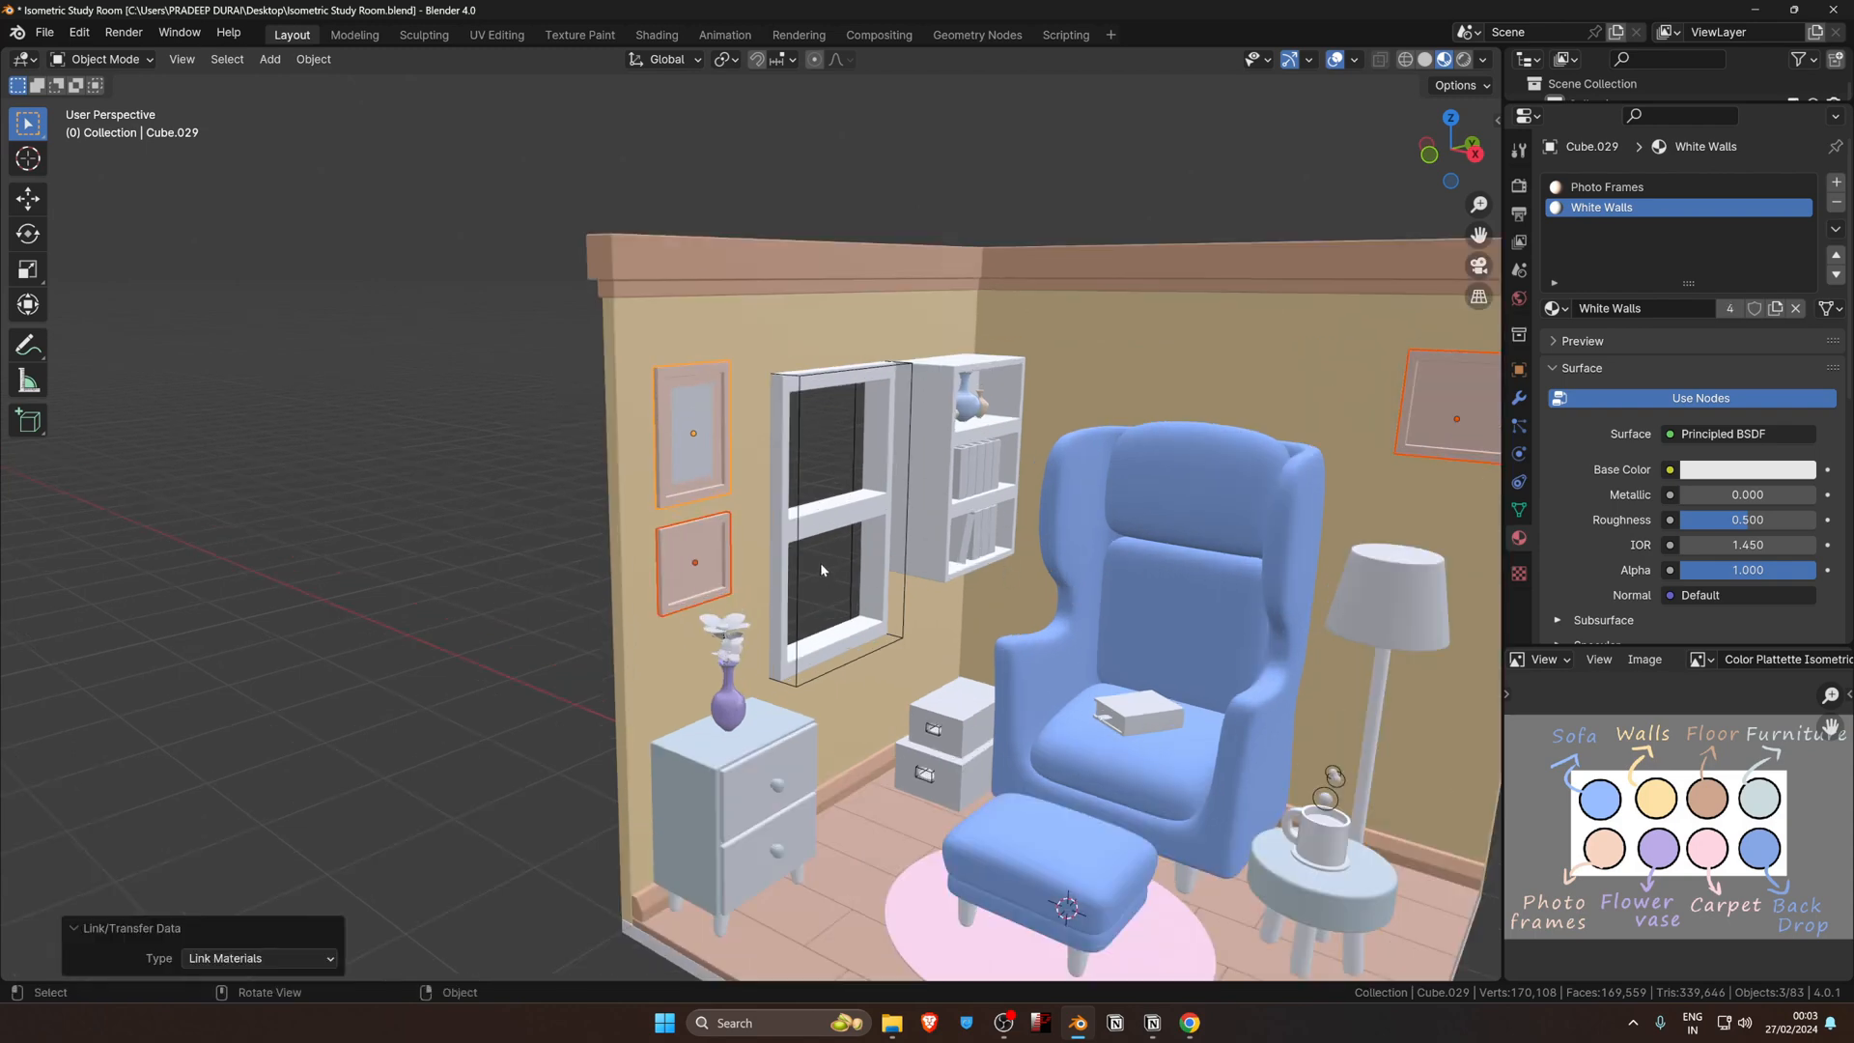
{"action": "key", "text": "Tab"}
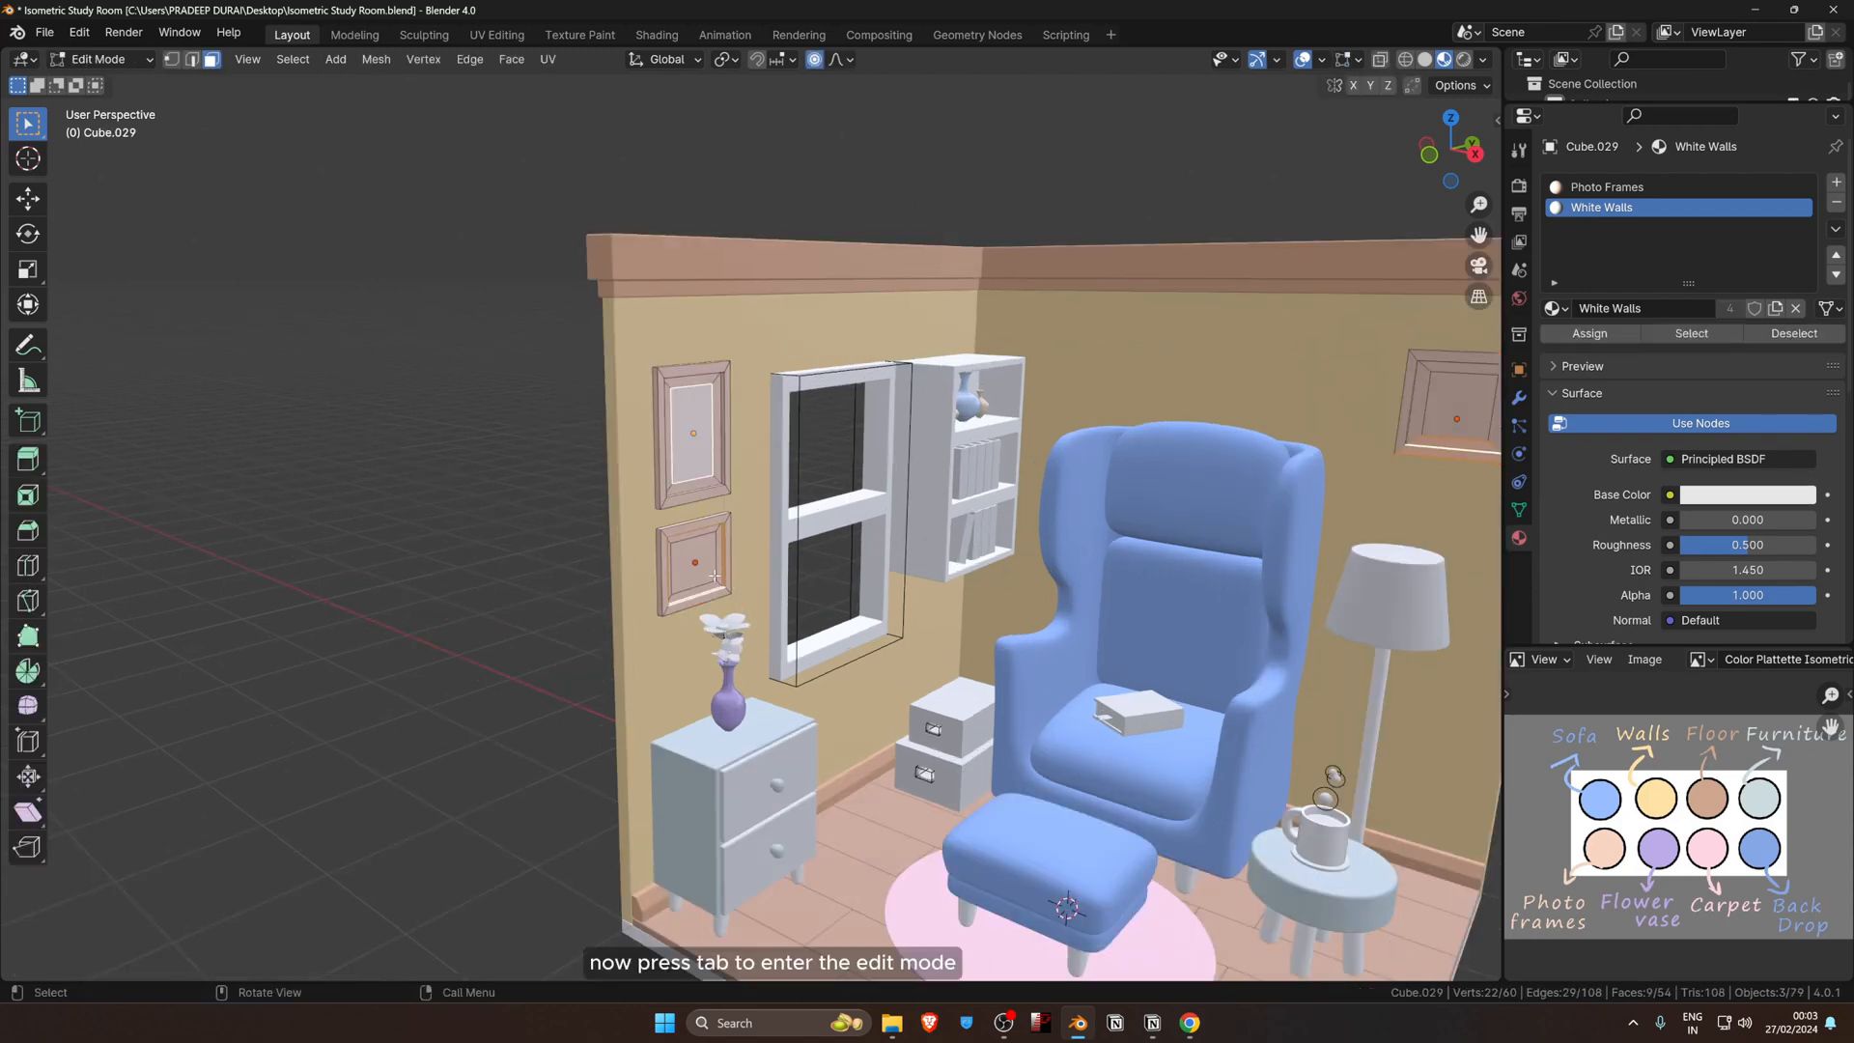
{"action": "scroll", "coordinate": [714, 576], "scroll_direction": "down", "scroll_amount": 2}
{"action": "left_click", "coordinate": [707, 552]}
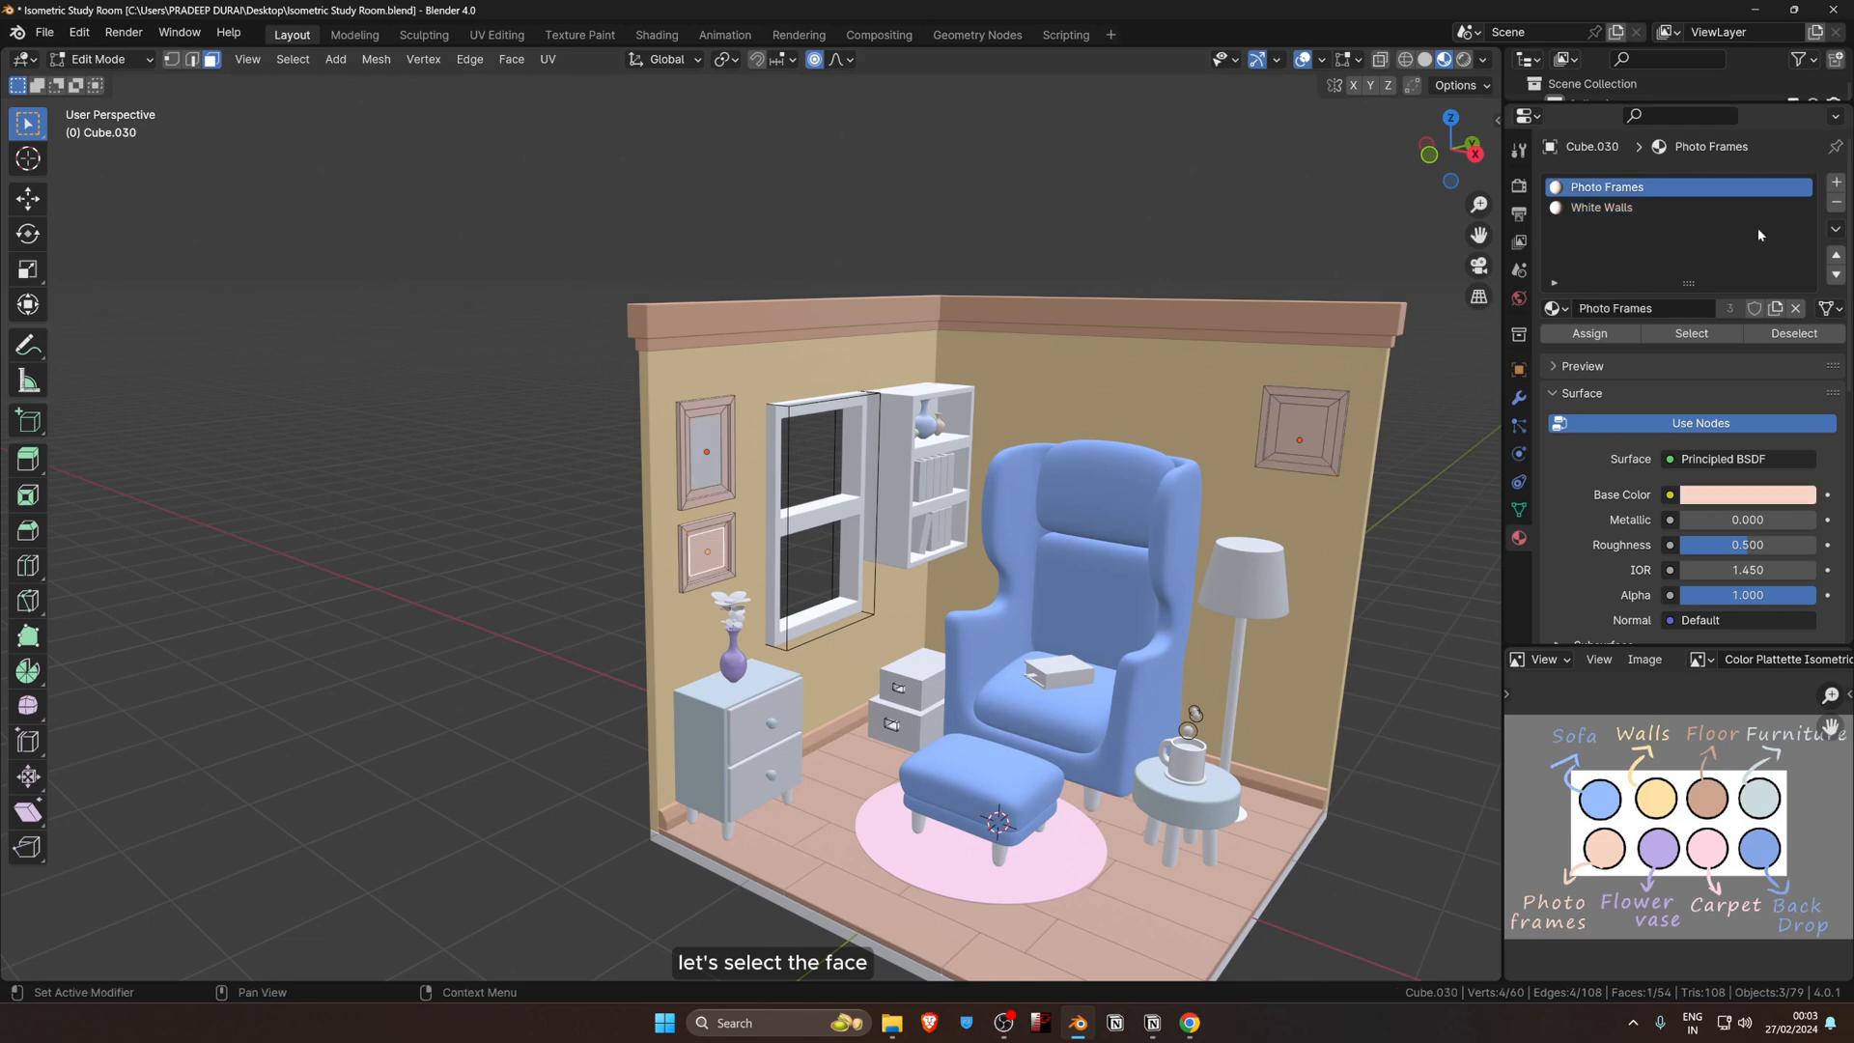
{"action": "left_click", "coordinate": [1616, 208]}
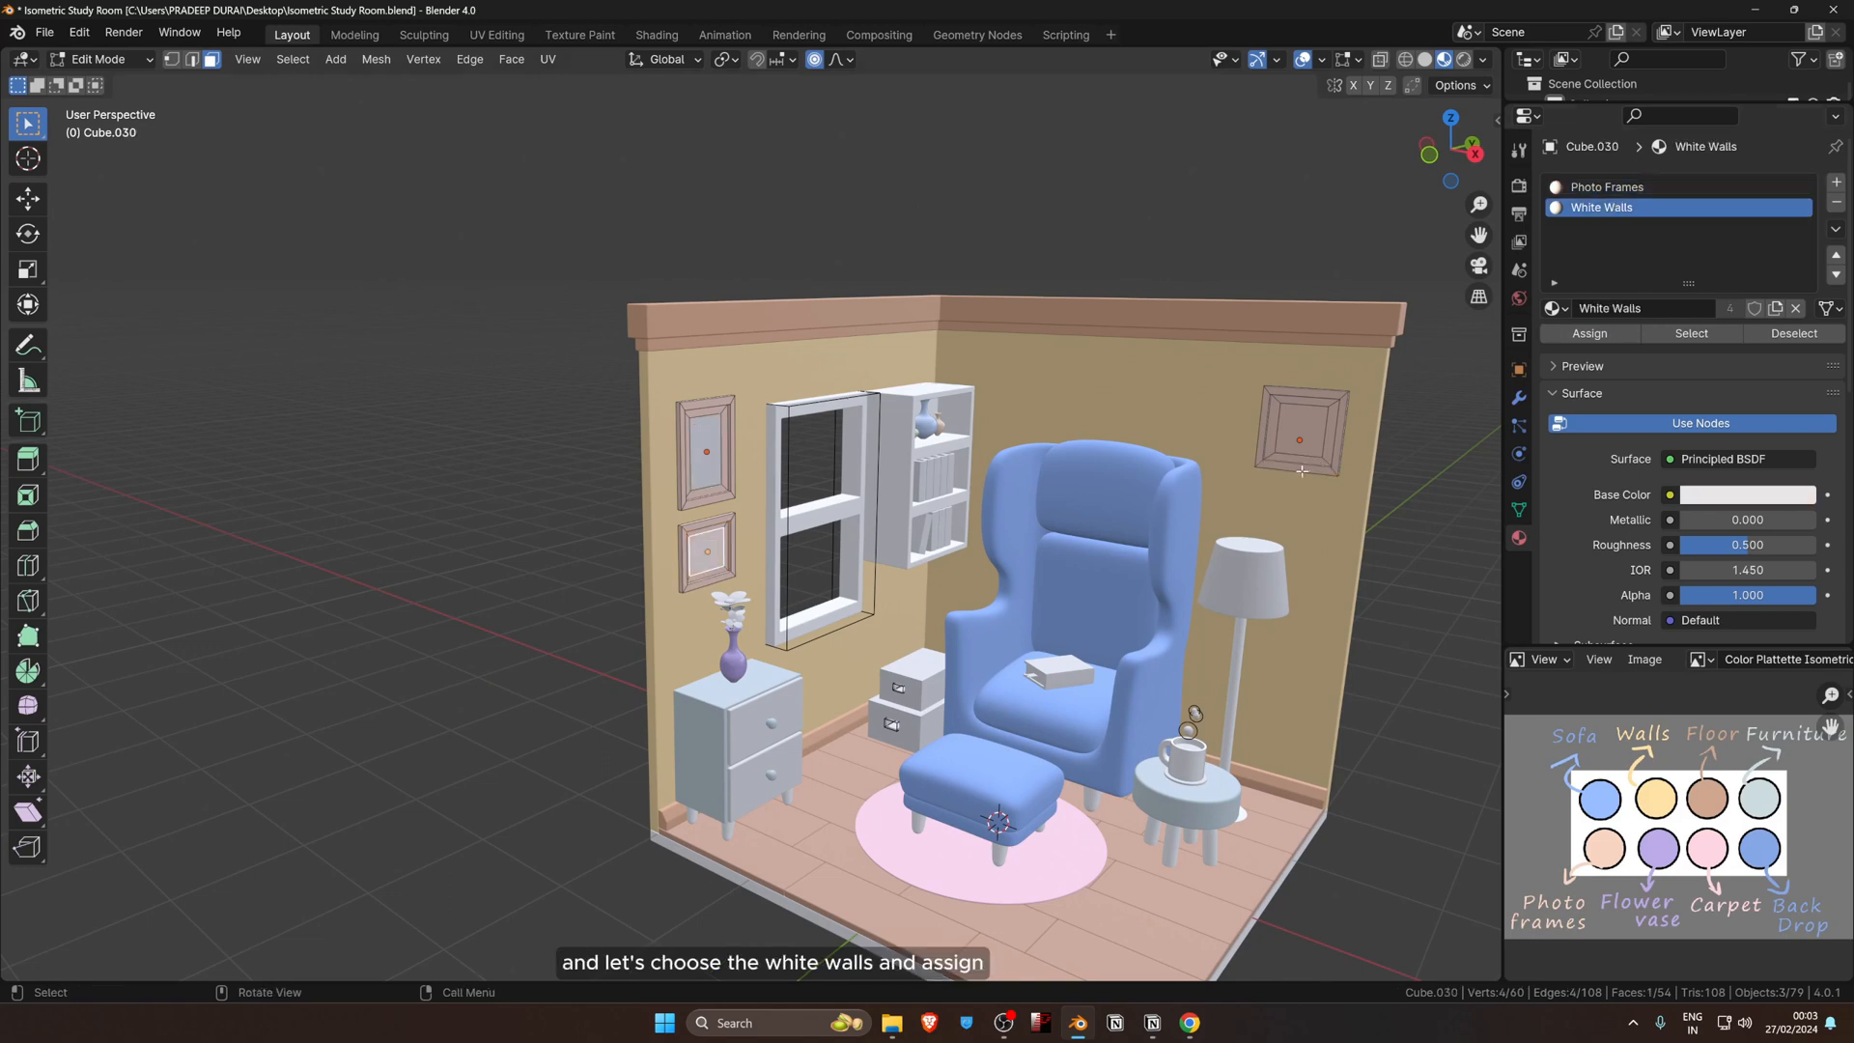
{"action": "left_click", "coordinate": [1298, 428]}
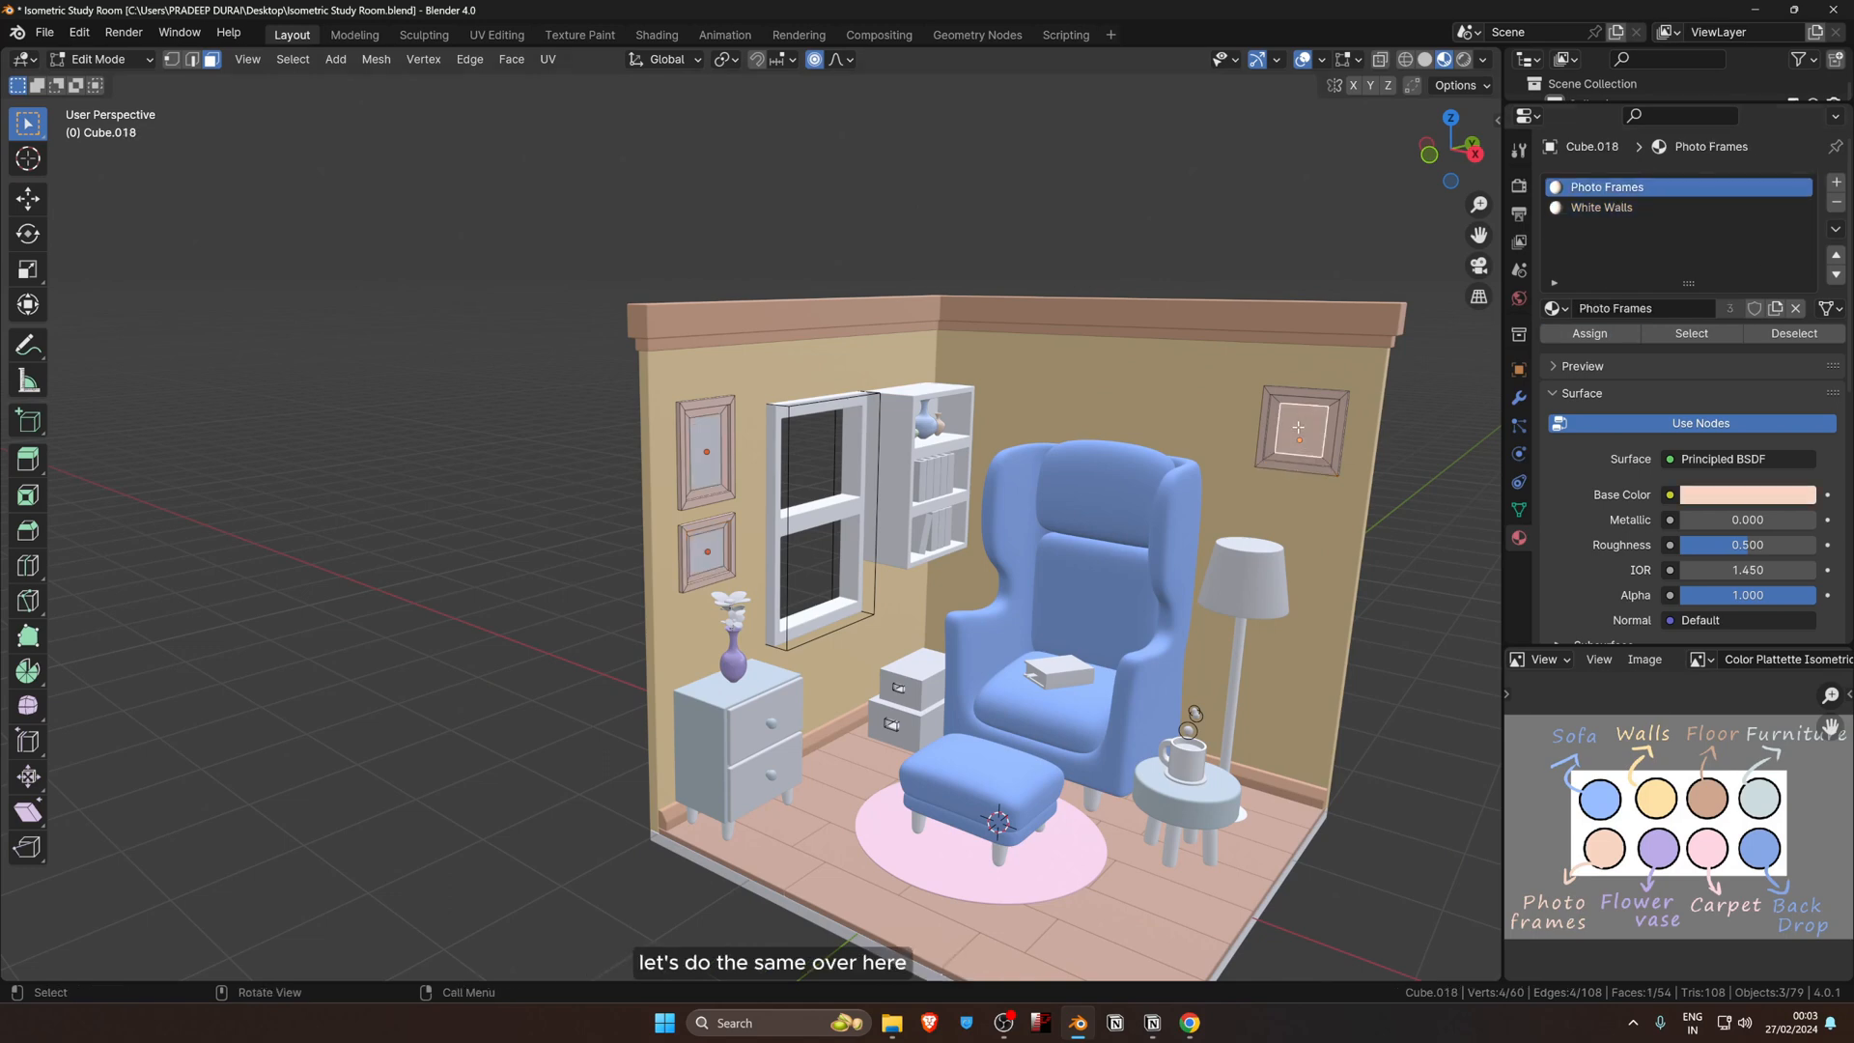
{"action": "left_click", "coordinate": [1627, 209]}
{"action": "left_click", "coordinate": [1589, 333]}
{"action": "key", "text": "Tab"}
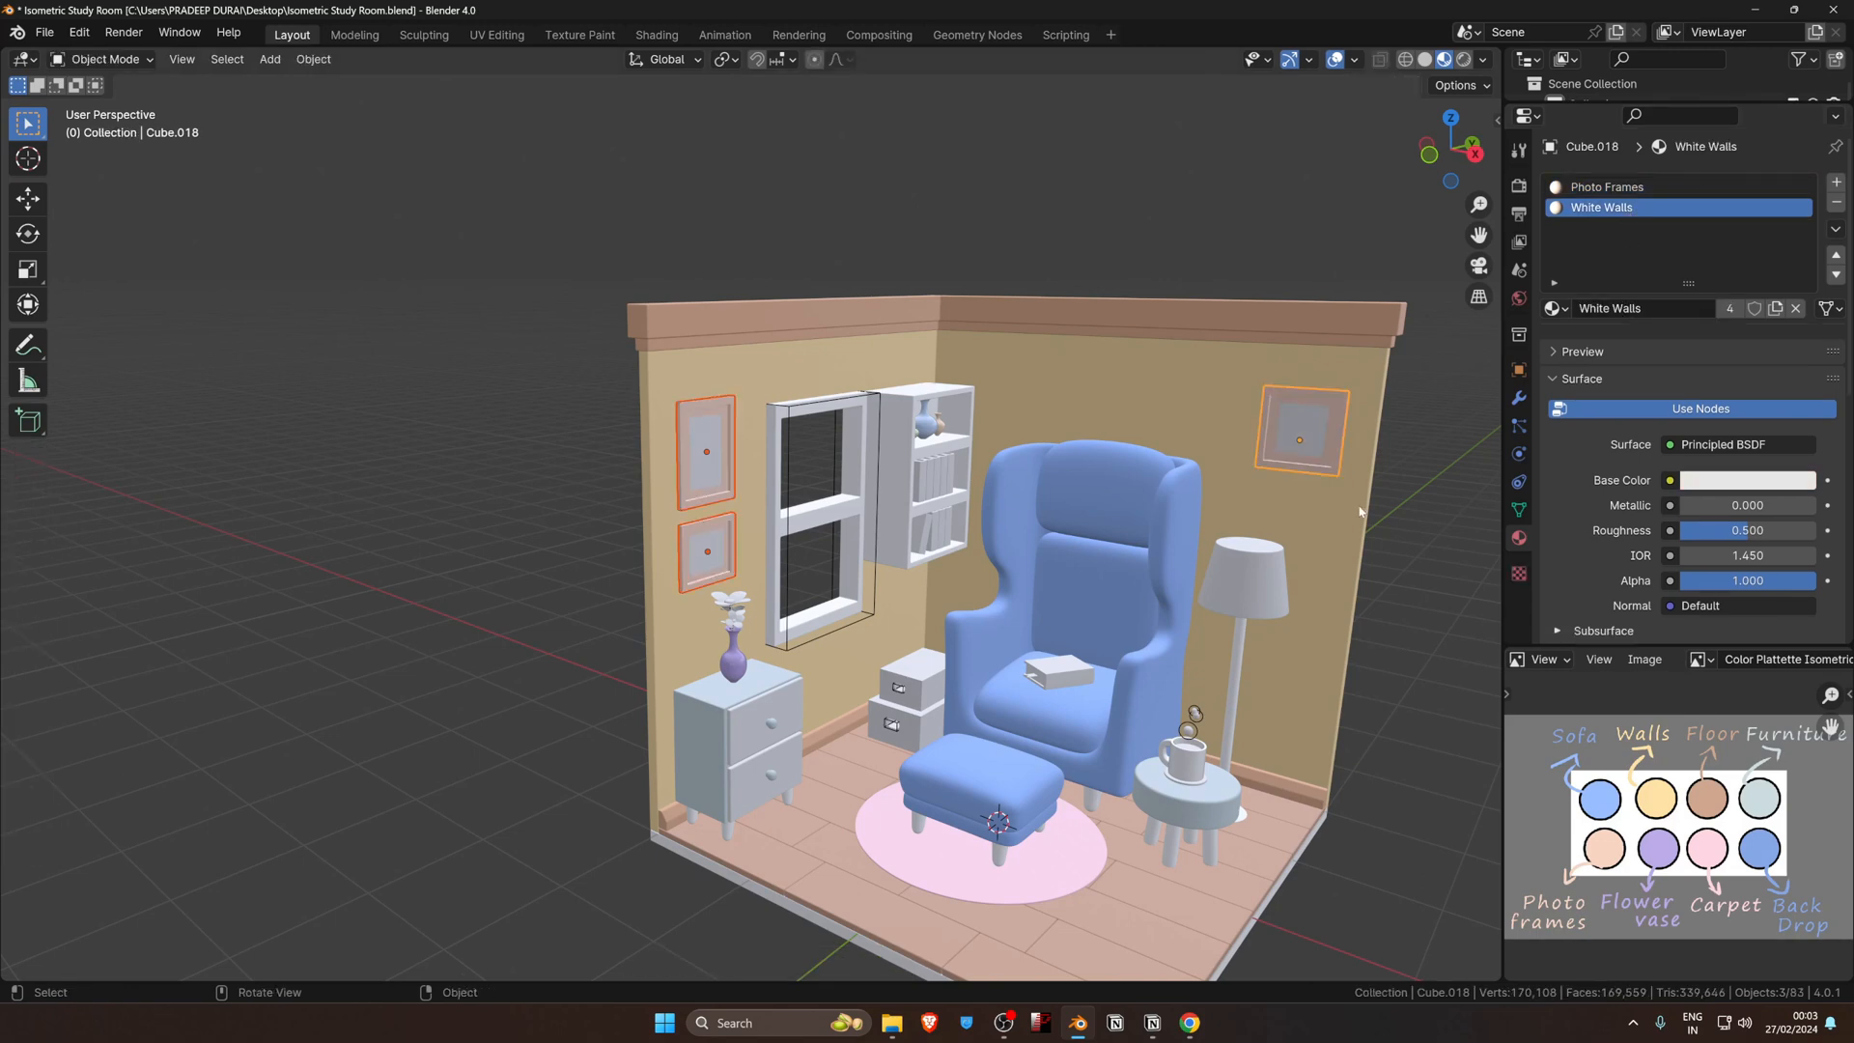
Step: Apply the existing Photo Frames material to the stacked storage boxes beside the armchair
{"action": "scroll", "coordinate": [1211, 564], "scroll_direction": "down", "scroll_amount": 4}
{"action": "scroll", "coordinate": [1209, 564], "scroll_direction": "up", "scroll_amount": 4}
{"action": "left_click", "coordinate": [918, 678]}
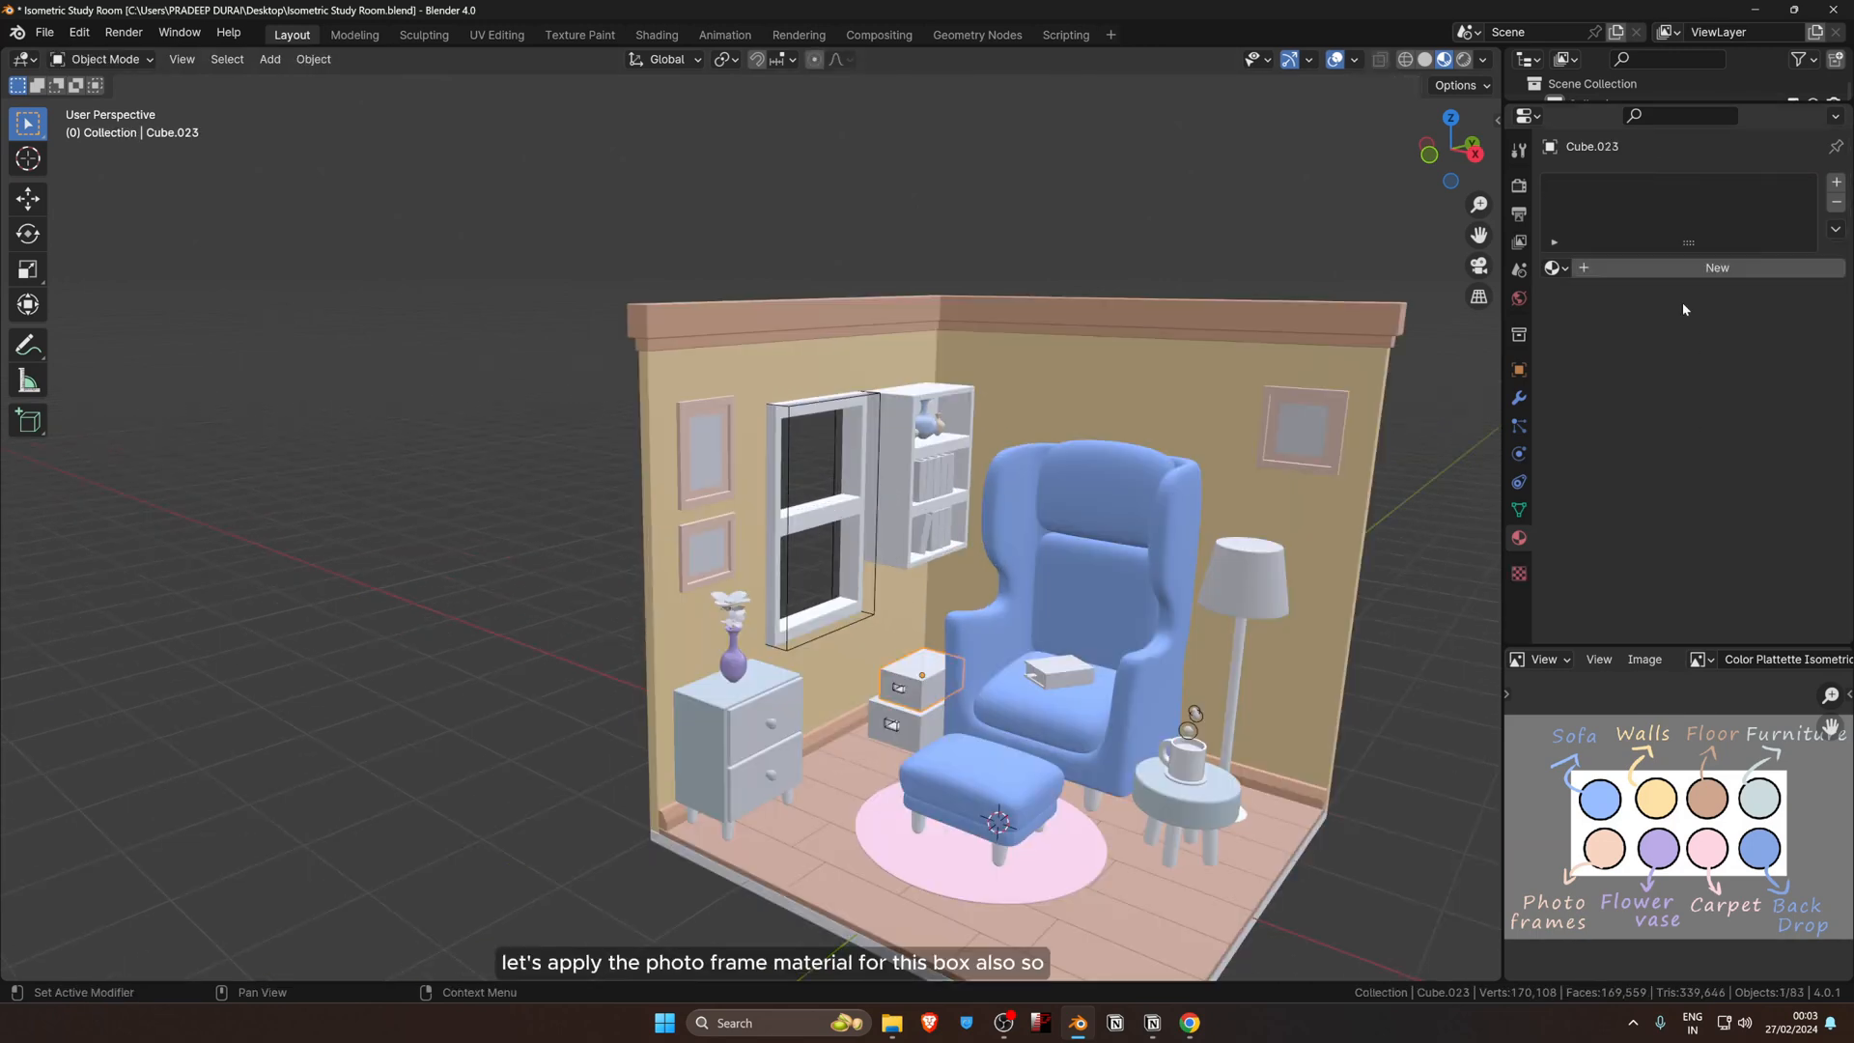
{"action": "left_click", "coordinate": [1557, 268]}
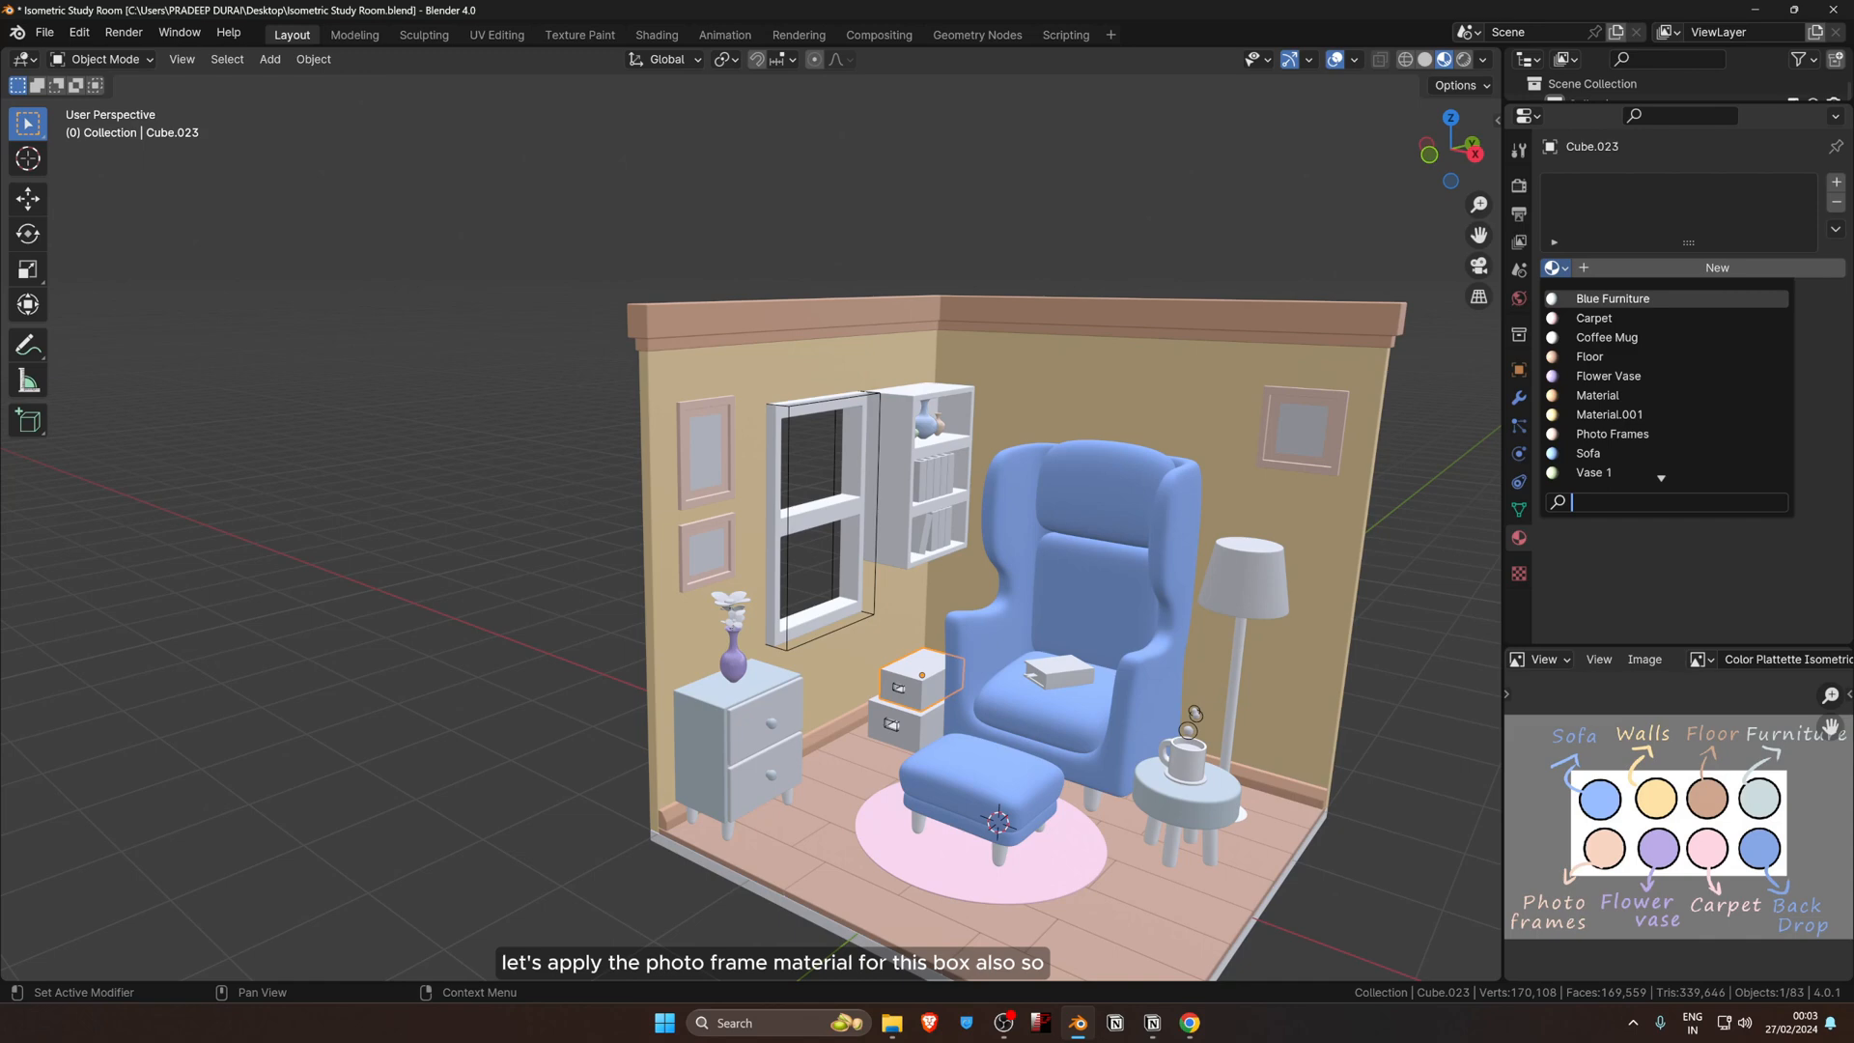
{"action": "type", "text": "photo"}
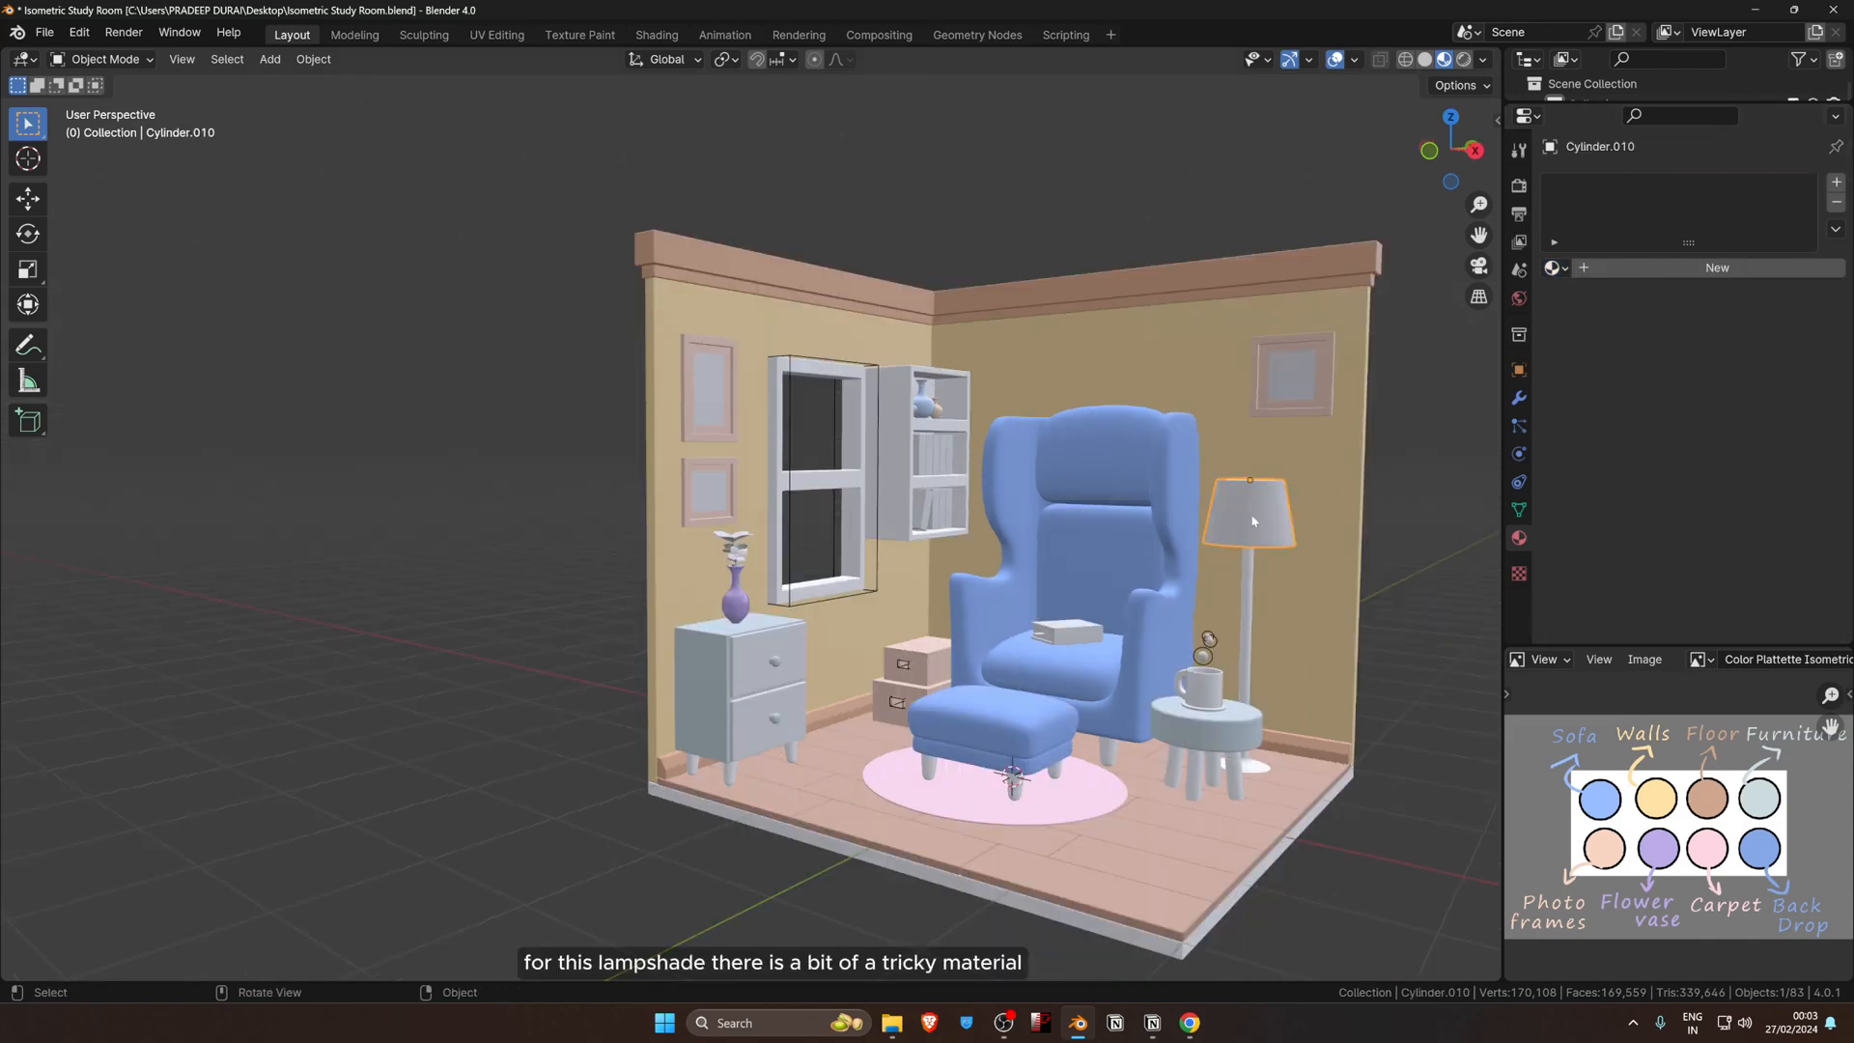
{"action": "key", "text": "g"}
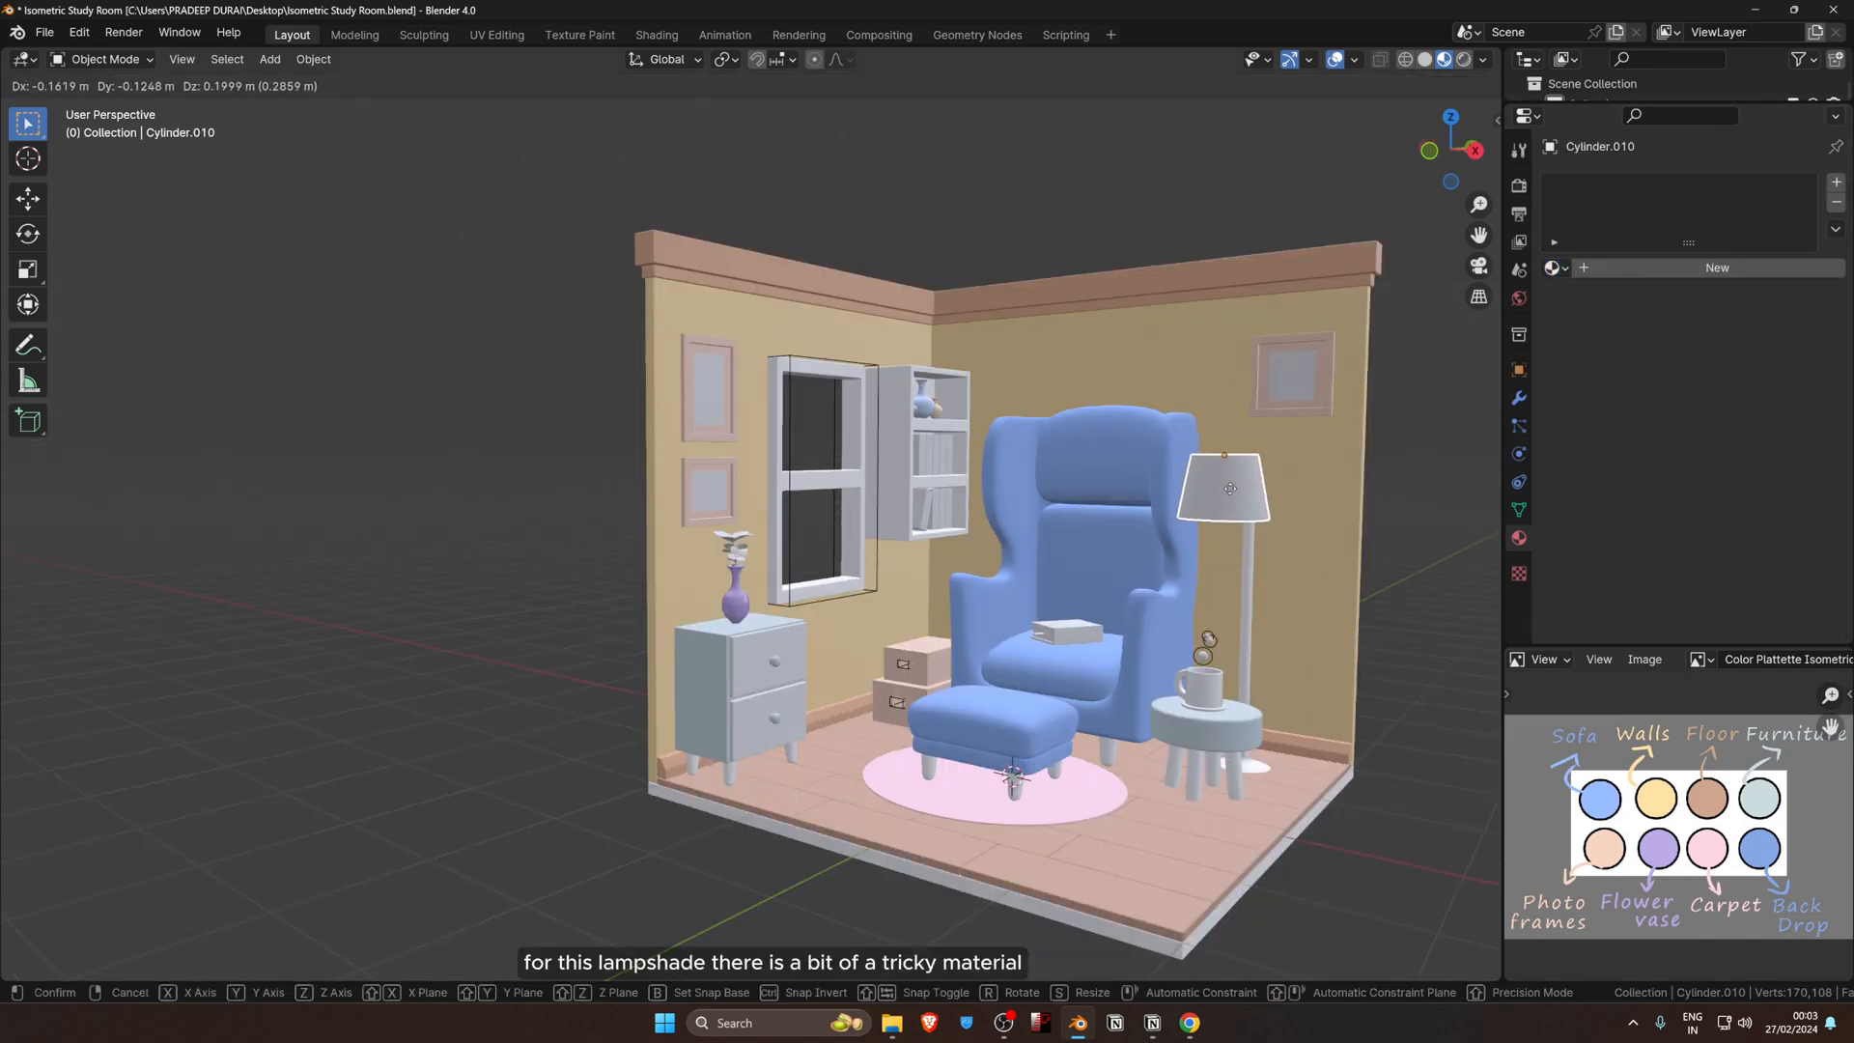
{"action": "right_click", "coordinate": [1255, 494]}
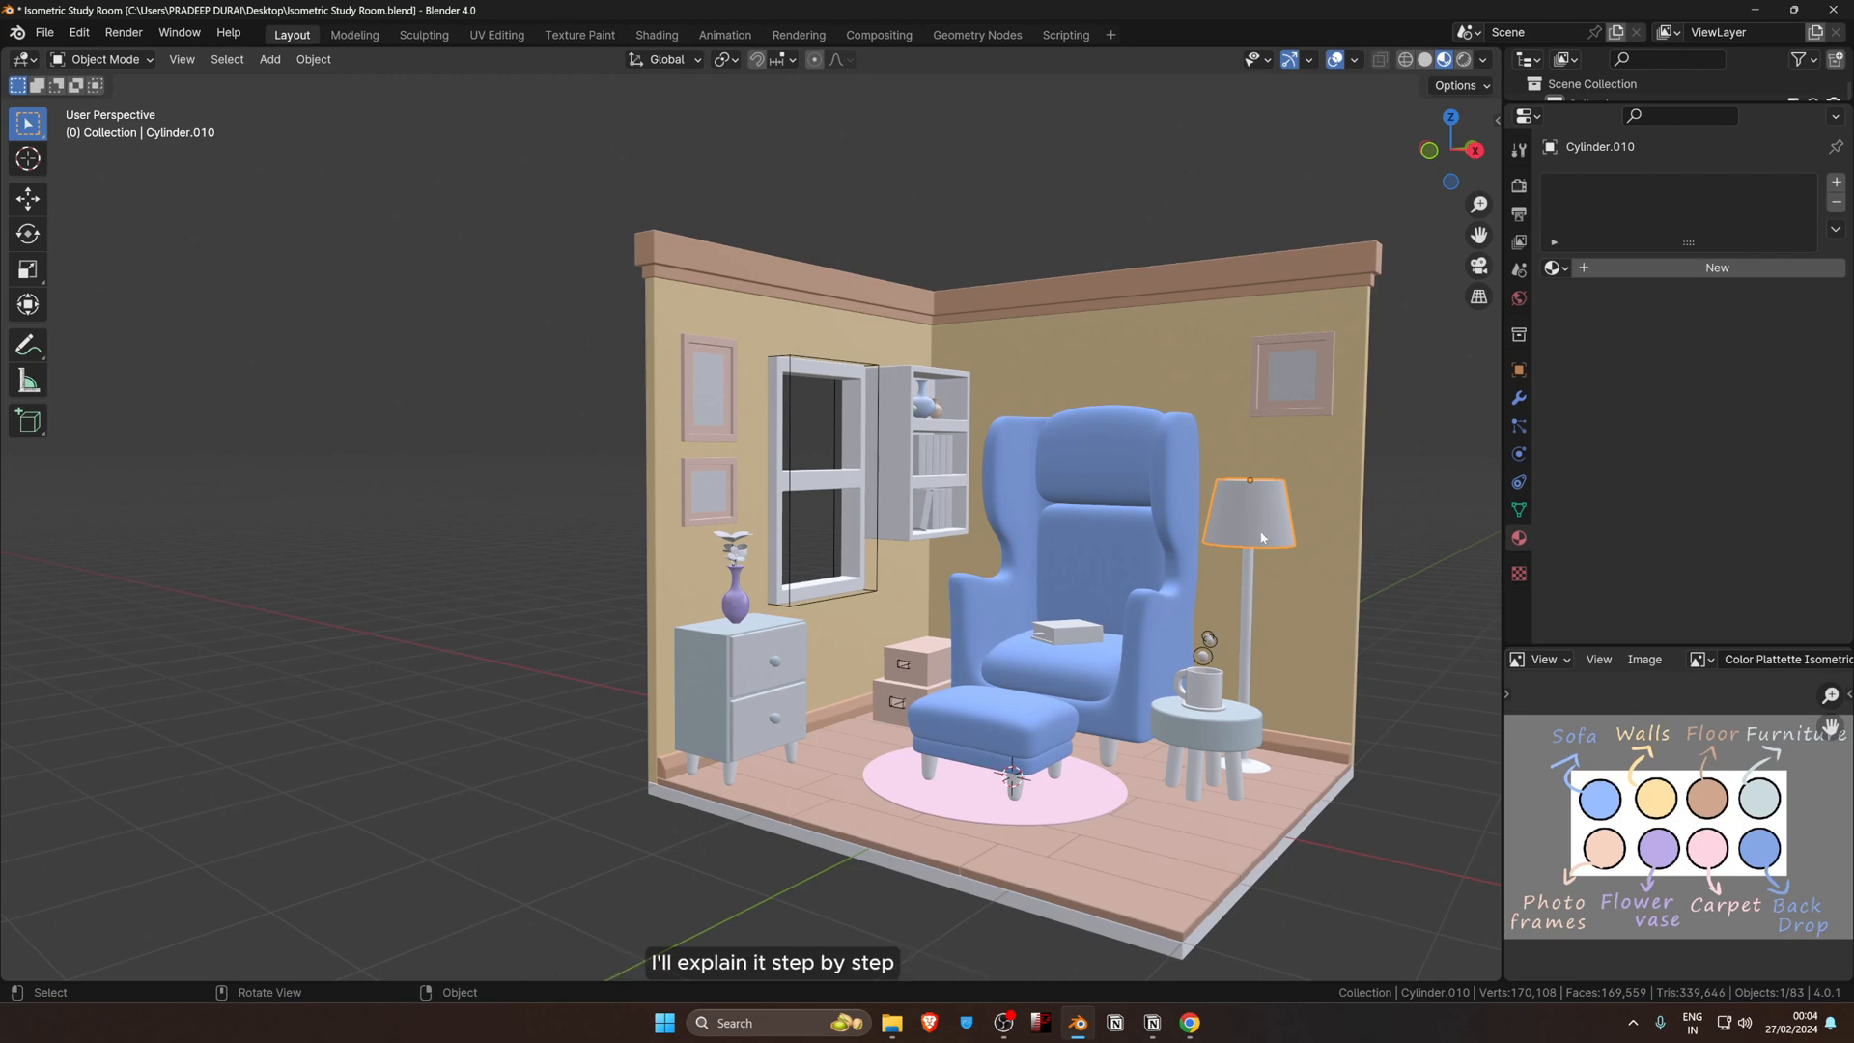
Step: Create a new material named Book for the book on the middle shelf of the bookshelf
{"action": "scroll", "coordinate": [1028, 526], "scroll_direction": "up", "scroll_amount": 2}
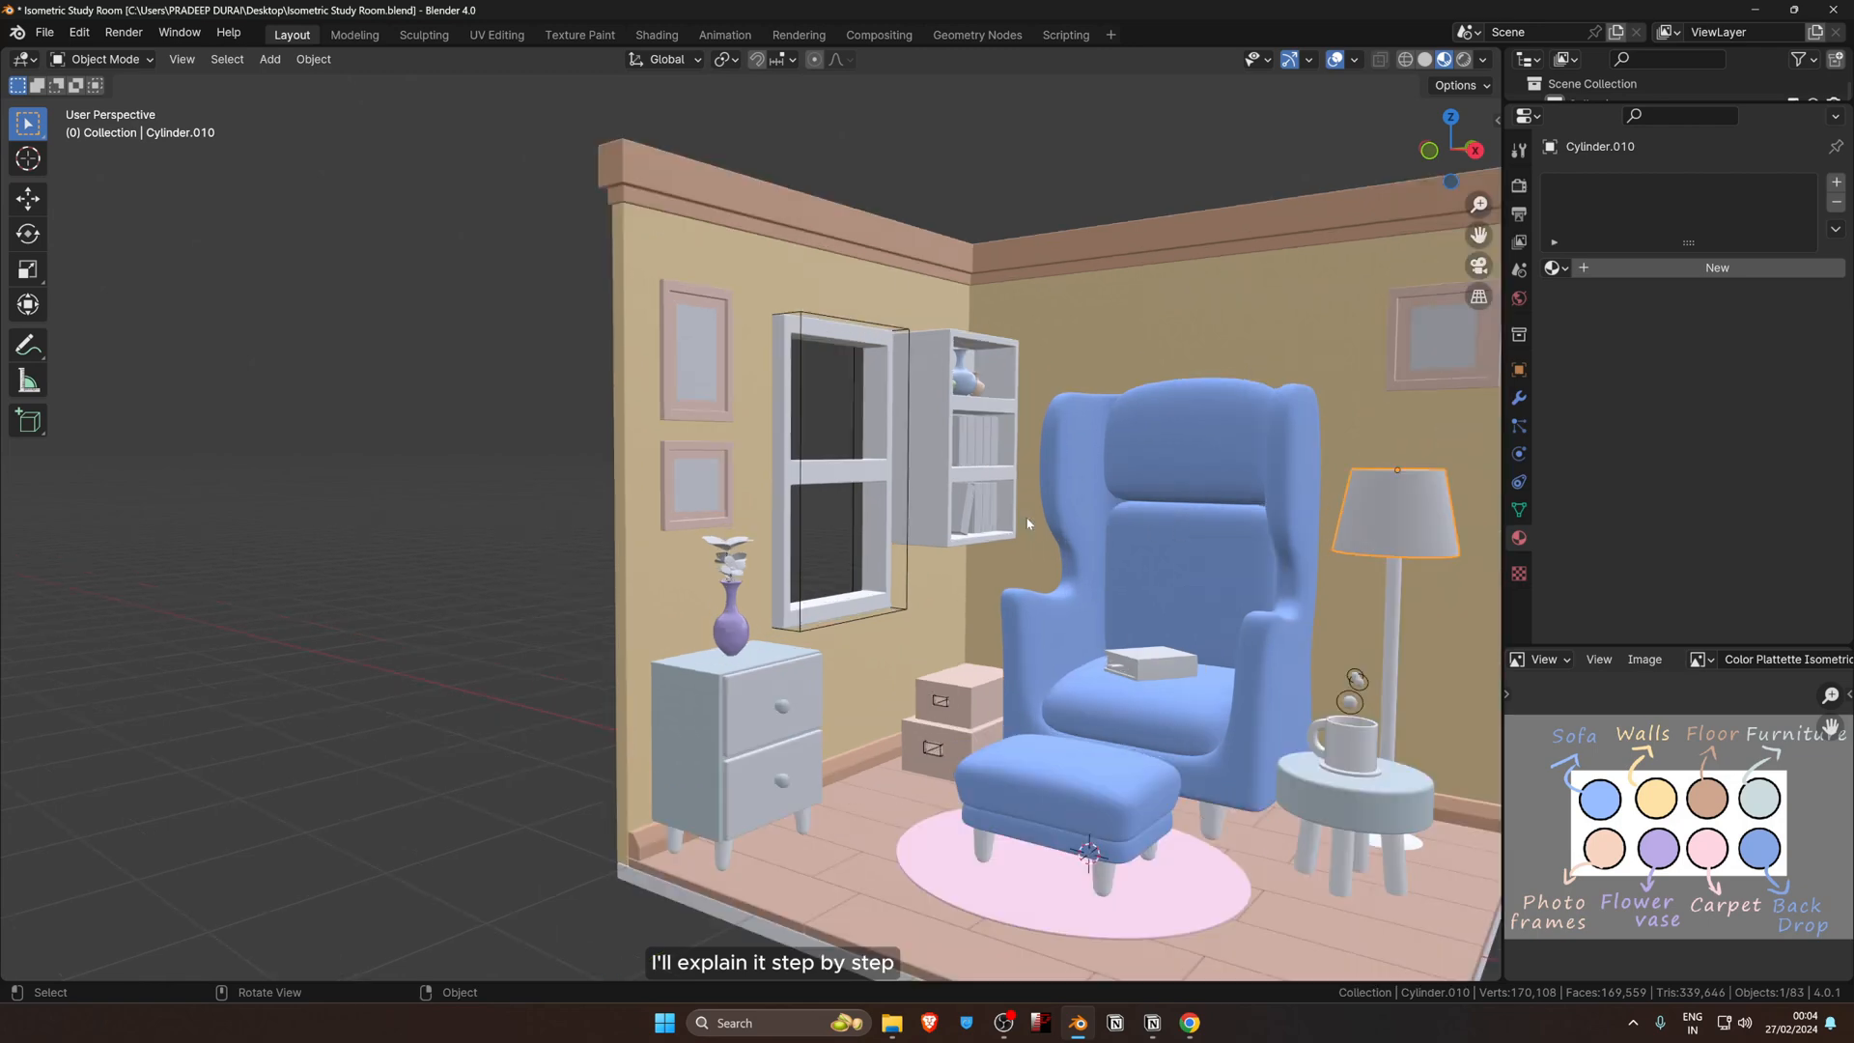
{"action": "left_click", "coordinate": [980, 445]}
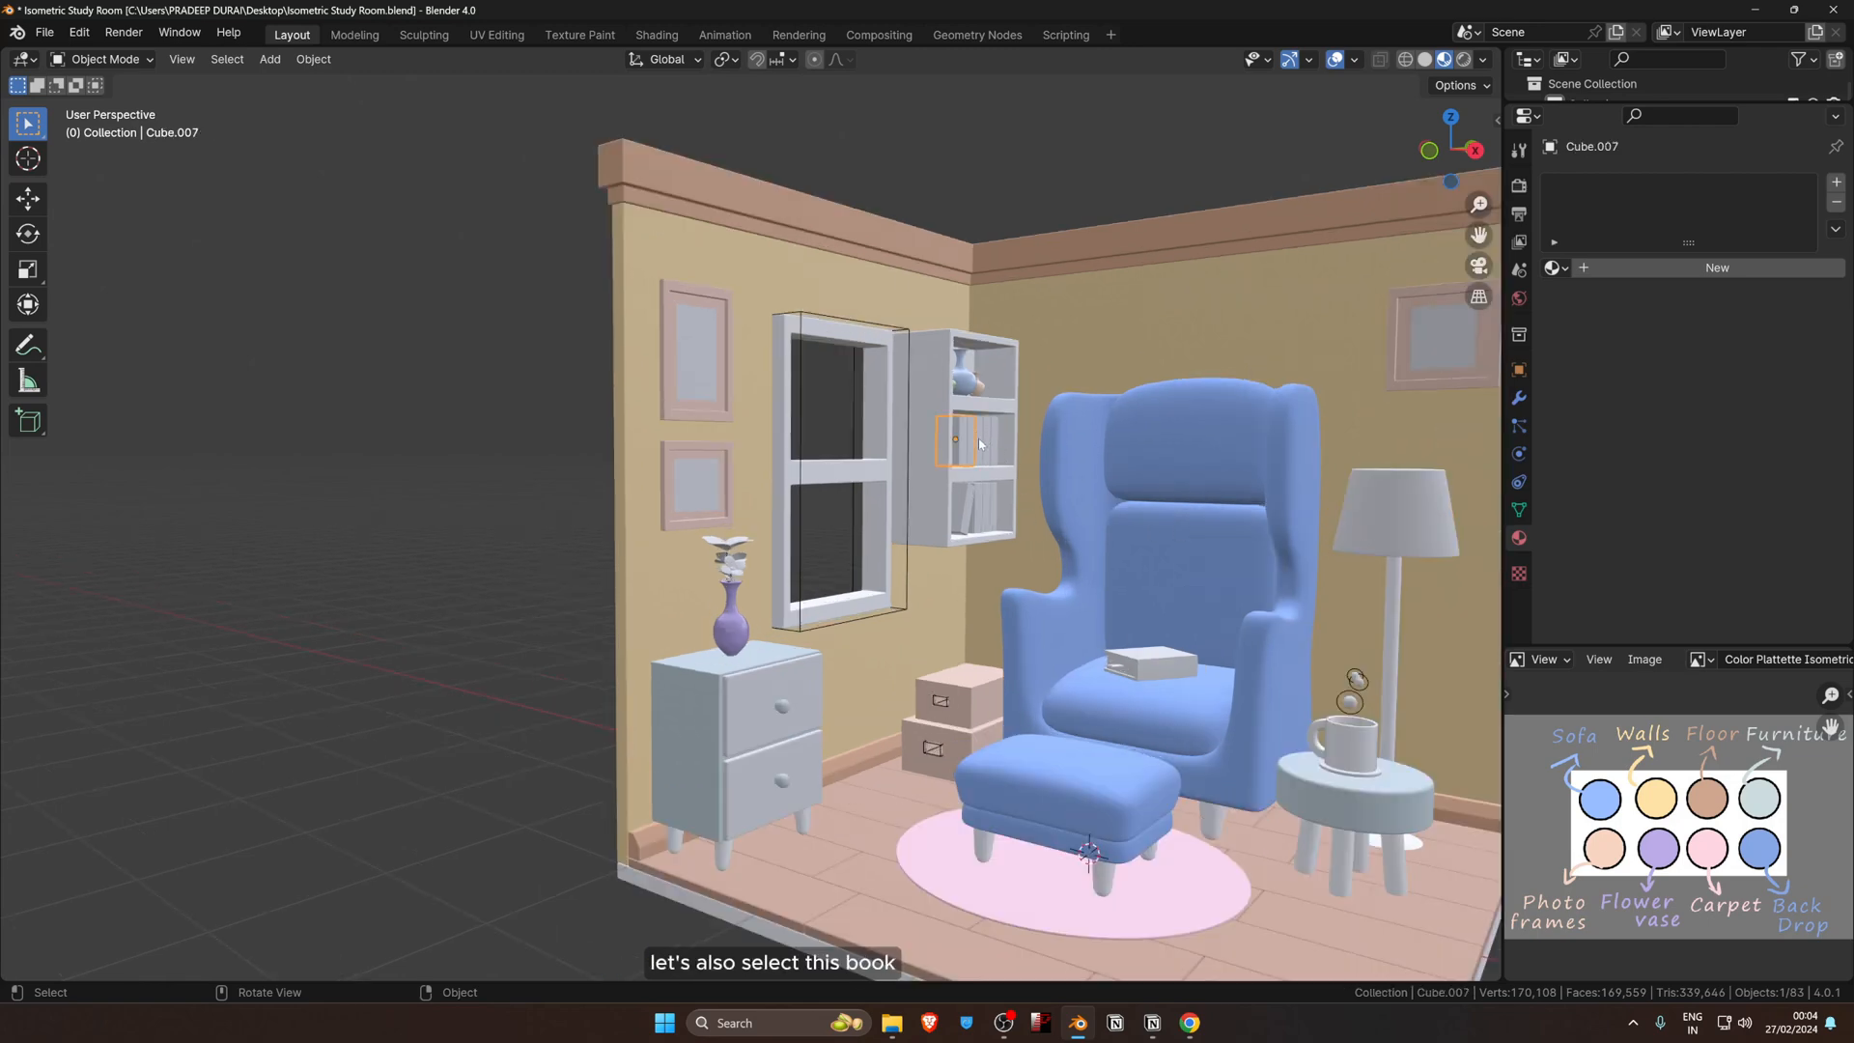
{"action": "left_click", "coordinate": [1712, 271]}
{"action": "left_click", "coordinate": [1685, 270]}
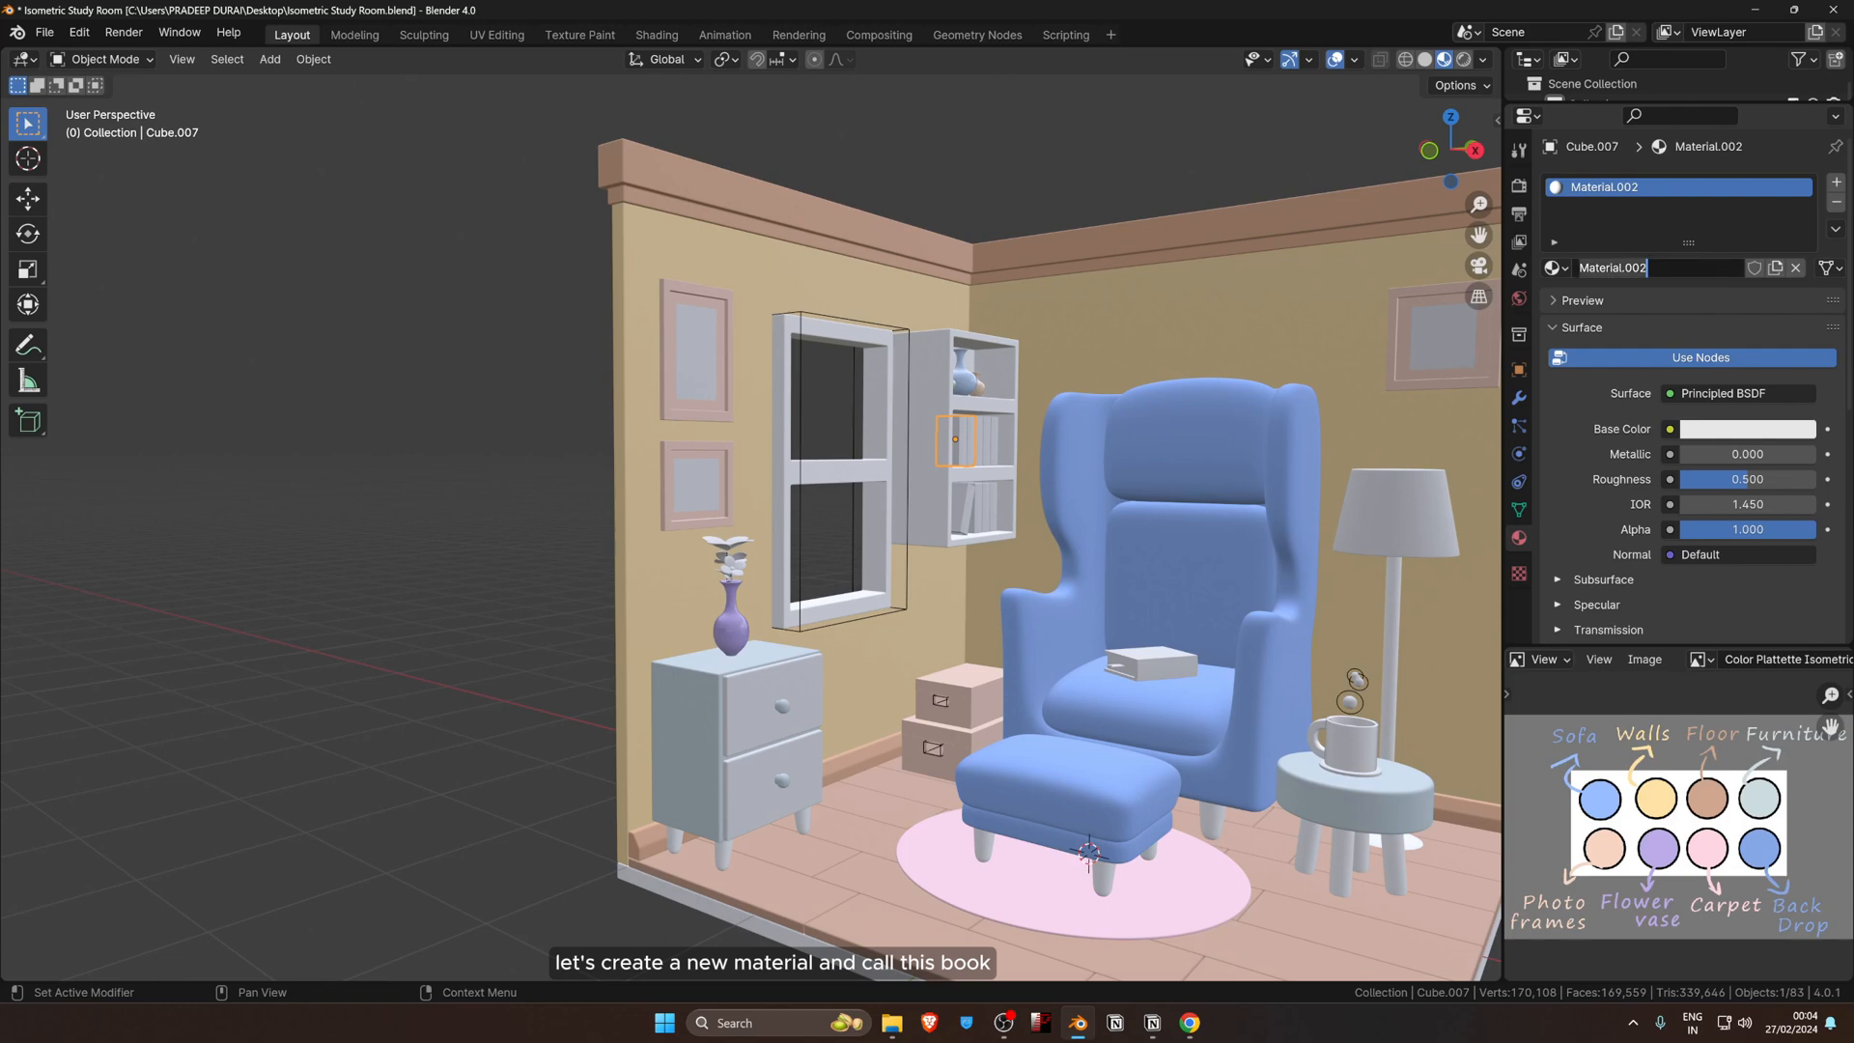
{"action": "key", "text": "BackSpace"}
{"action": "type", "text": "Book"}
{"action": "key", "text": "Return"}
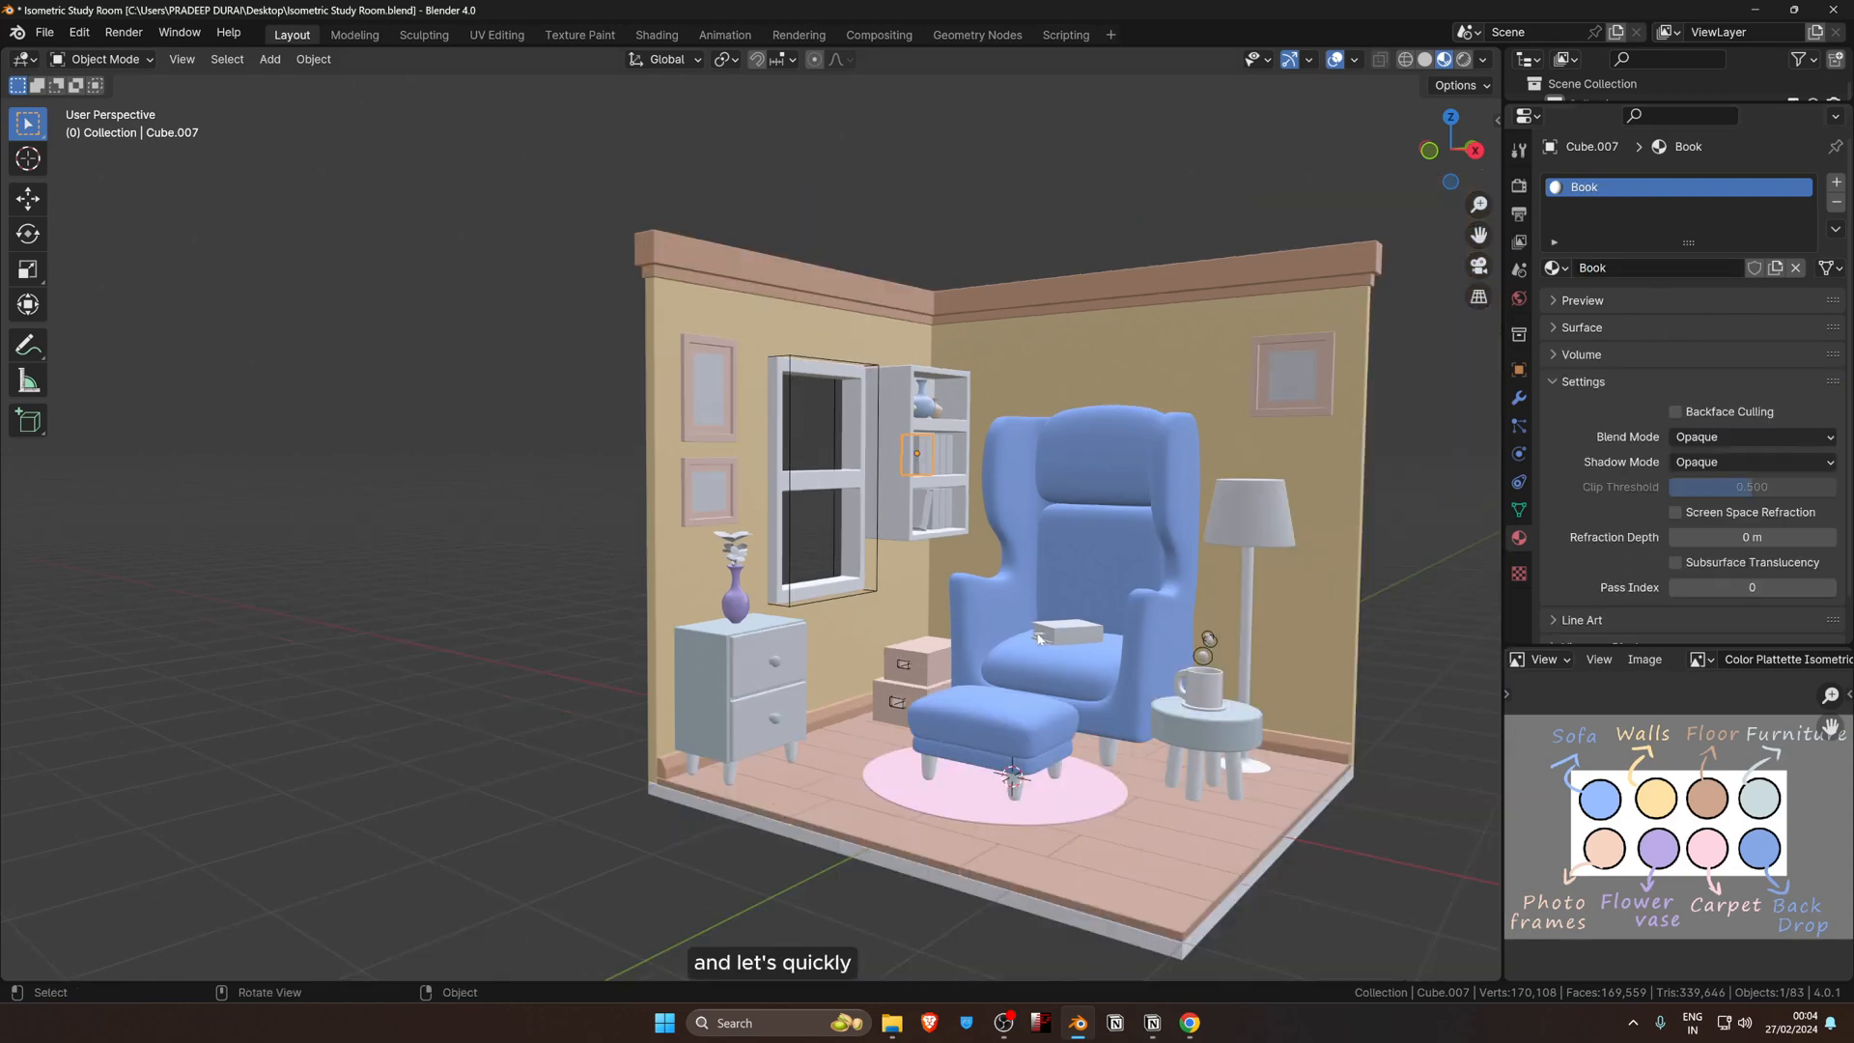
Step: Create a new material named Book mark for the bookmark in the book on the armchair
{"action": "left_click", "coordinate": [1039, 635]}
{"action": "middle_click_drag", "start_coordinate": [1039, 638], "coordinate": [1063, 739]}
{"action": "middle_click_drag", "start_coordinate": [1062, 739], "coordinate": [1063, 614], "text": "shift"}
{"action": "scroll", "coordinate": [850, 467], "scroll_direction": "up", "scroll_amount": 5}
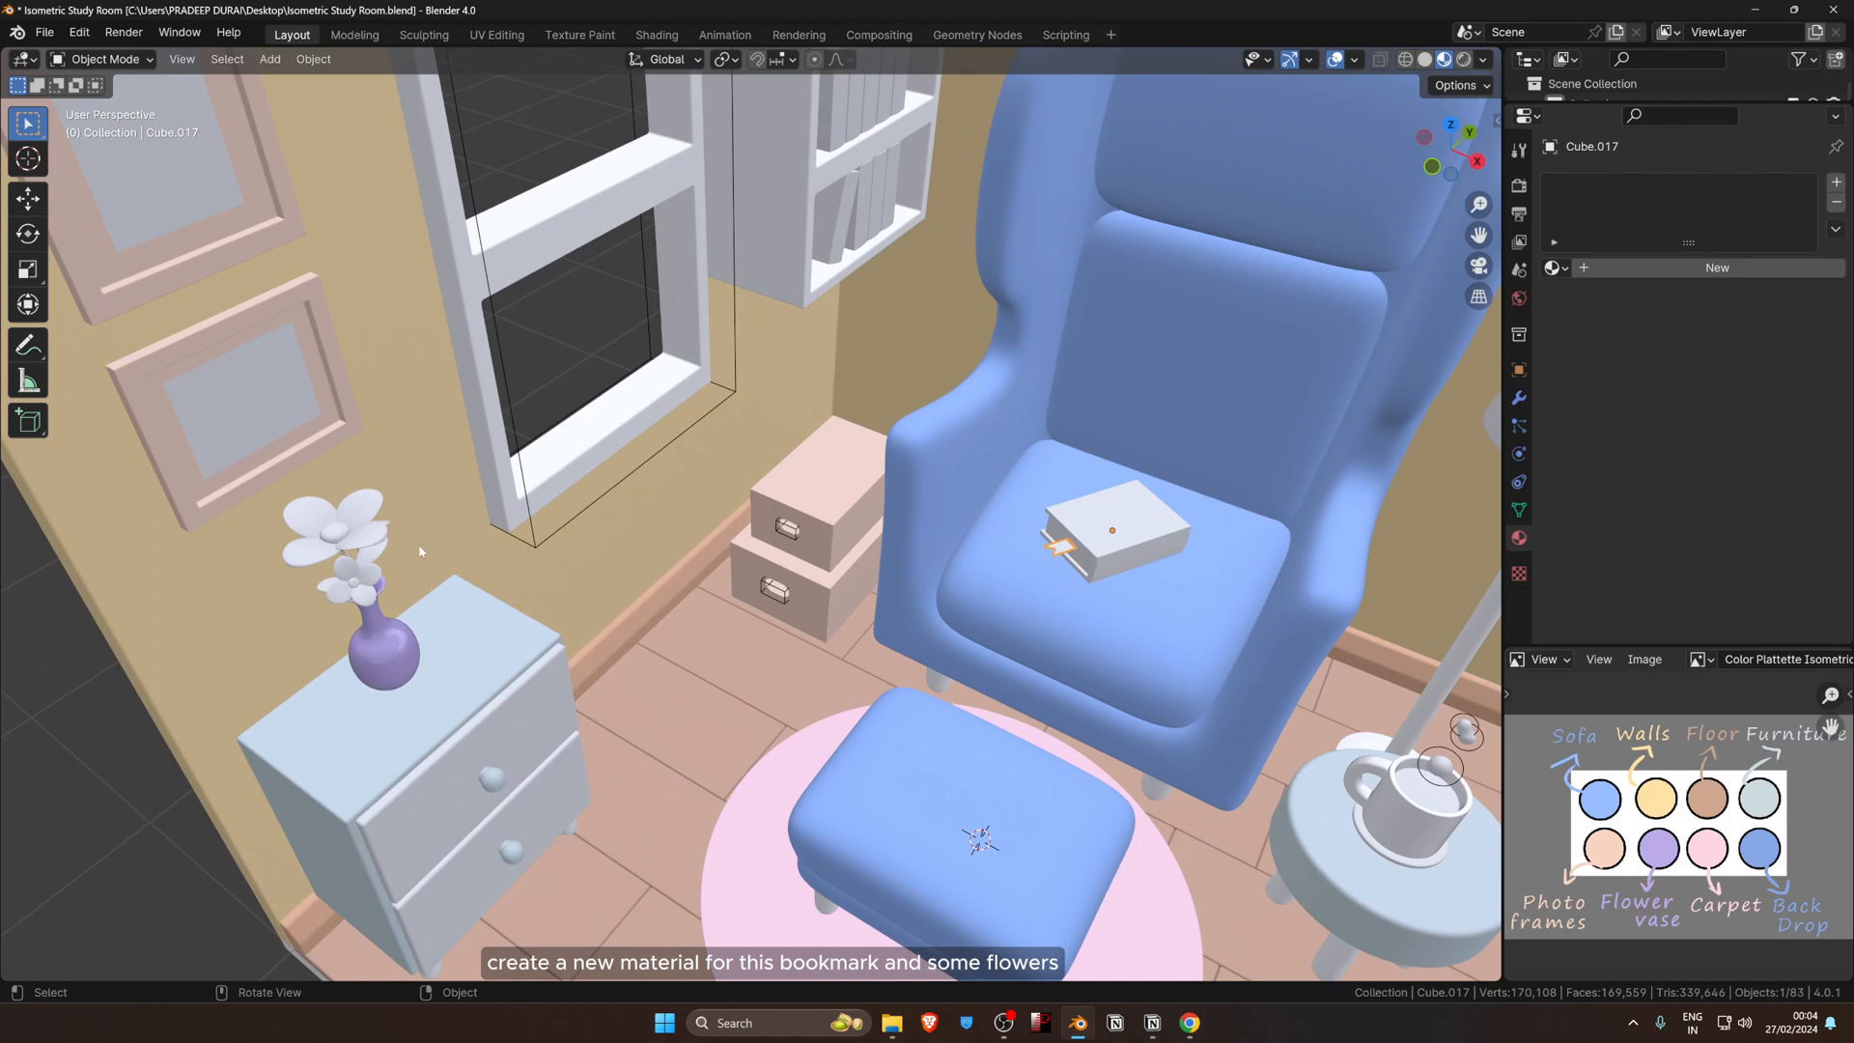
{"action": "left_click", "coordinate": [1650, 268]}
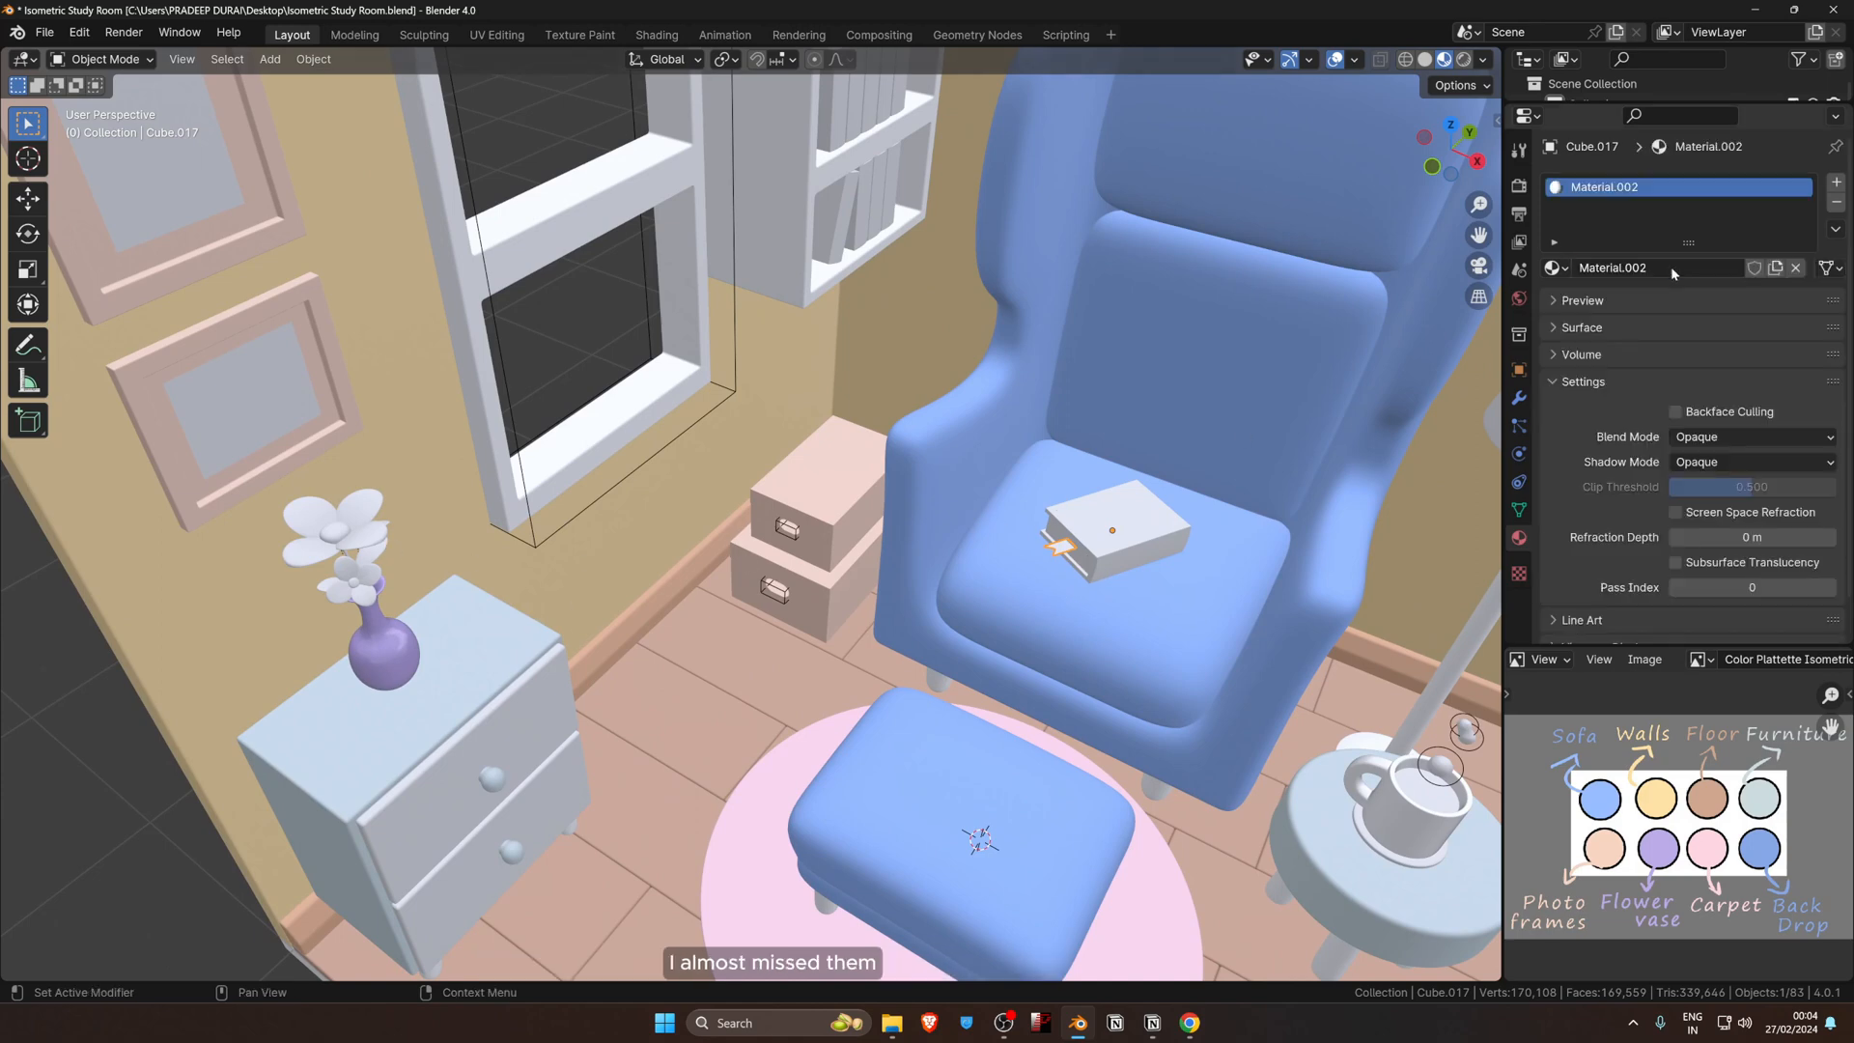
{"action": "key", "text": "BackSpace"}
{"action": "type", "text": "Book ma"}
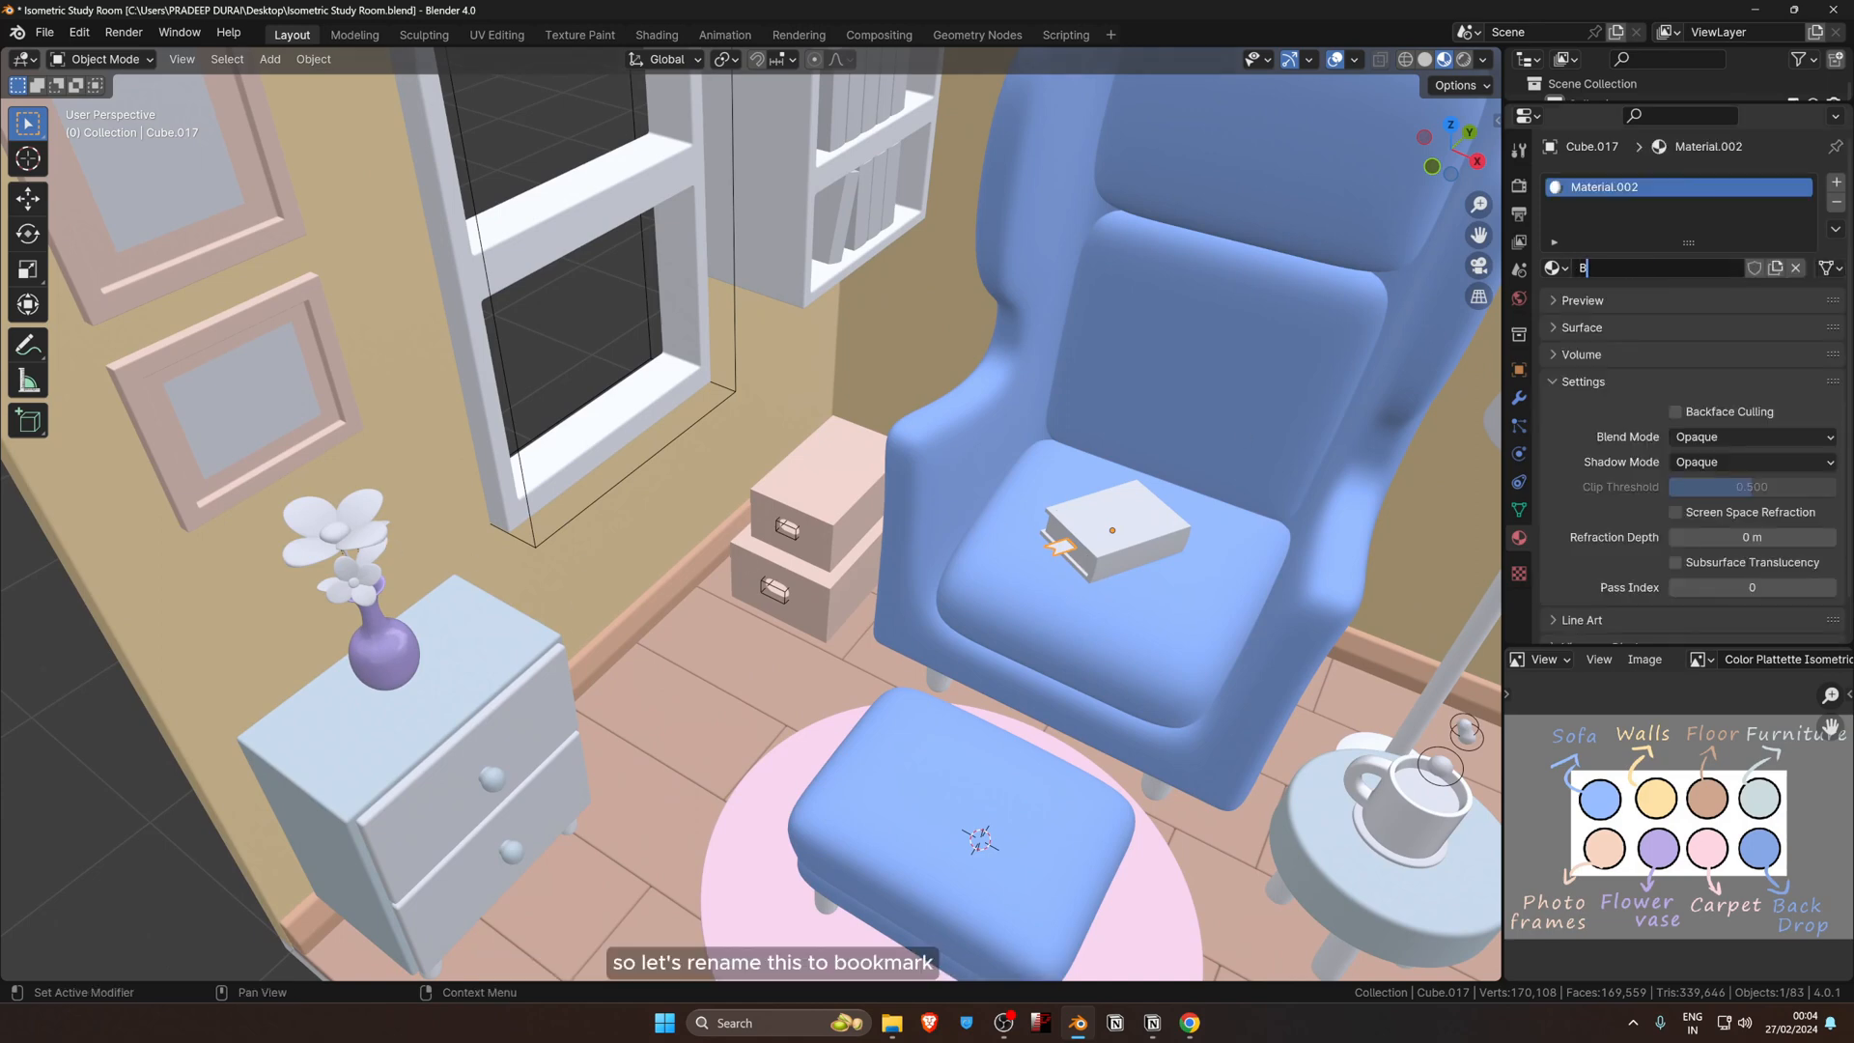
Step: Set the Book mark material's base color to a soft light red
{"action": "left_click", "coordinate": [1748, 429]}
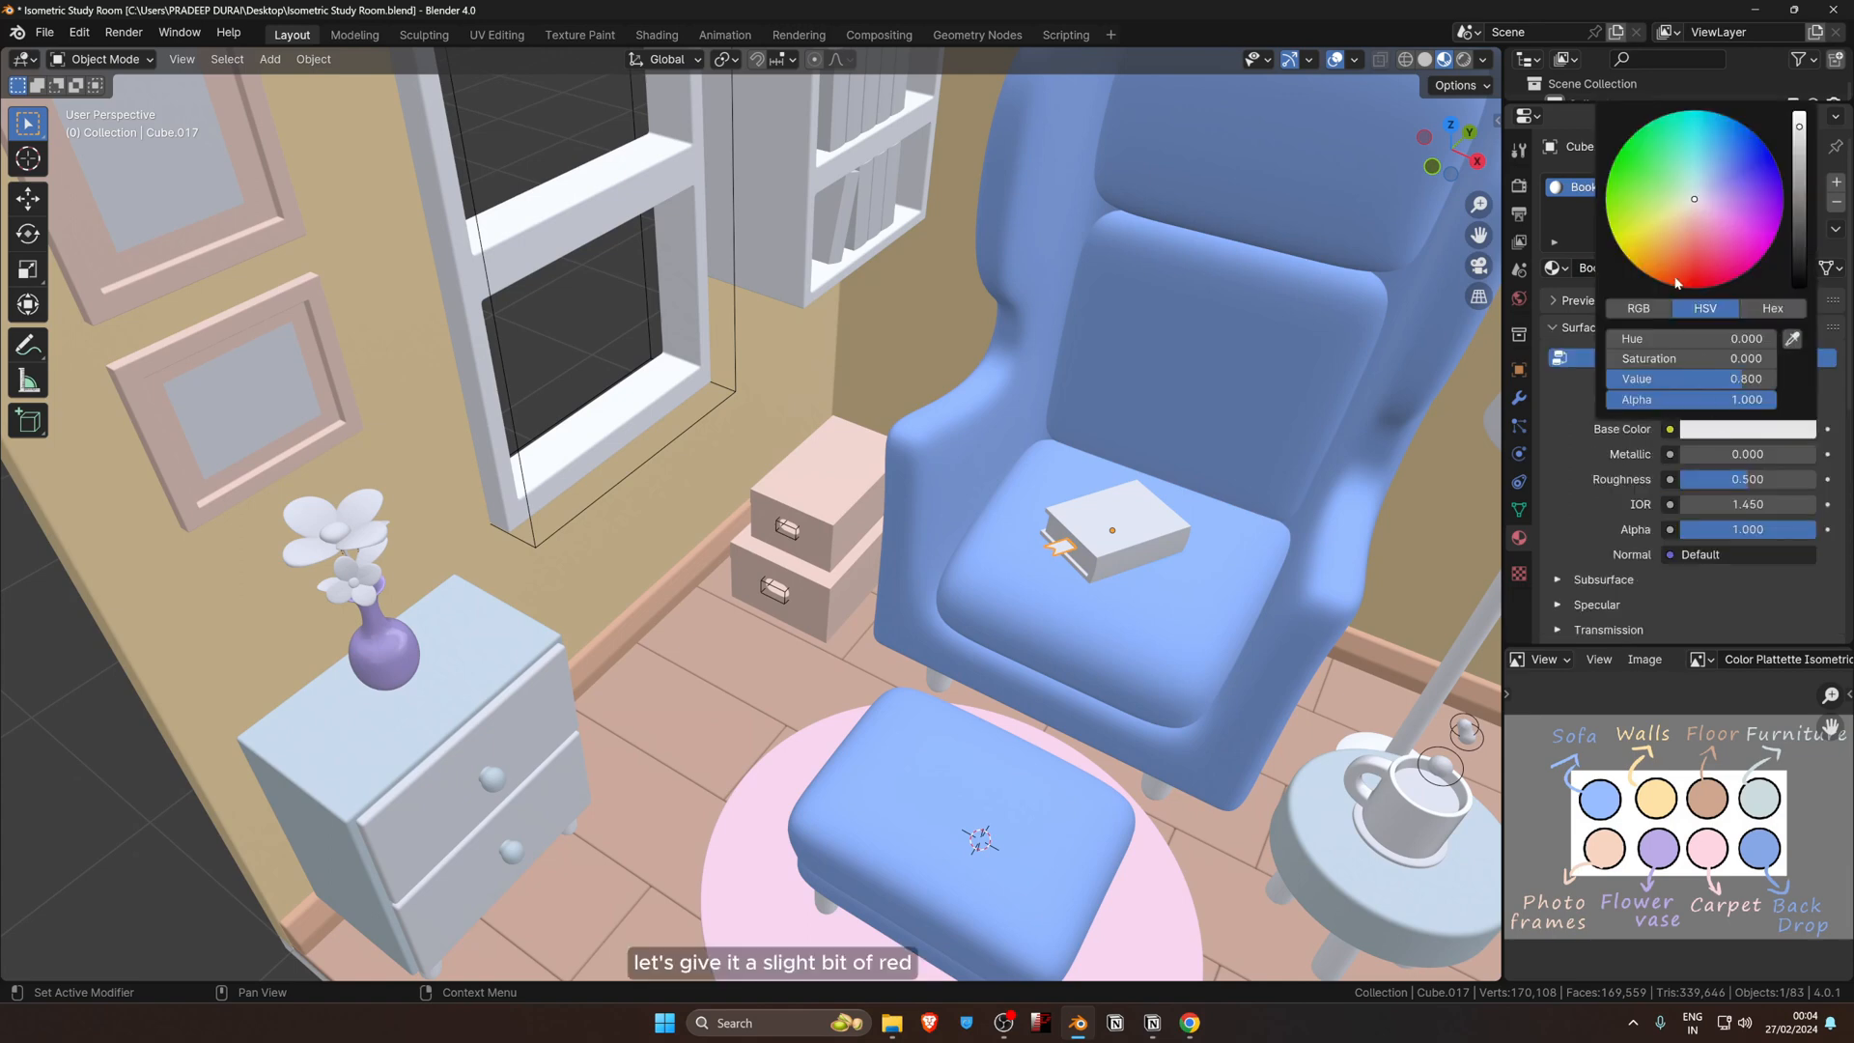
{"action": "left_click", "coordinate": [1691, 231]}
{"action": "left_click_drag", "start_coordinate": [1693, 234], "coordinate": [1695, 257]}
{"action": "left_click", "coordinate": [634, 350]}
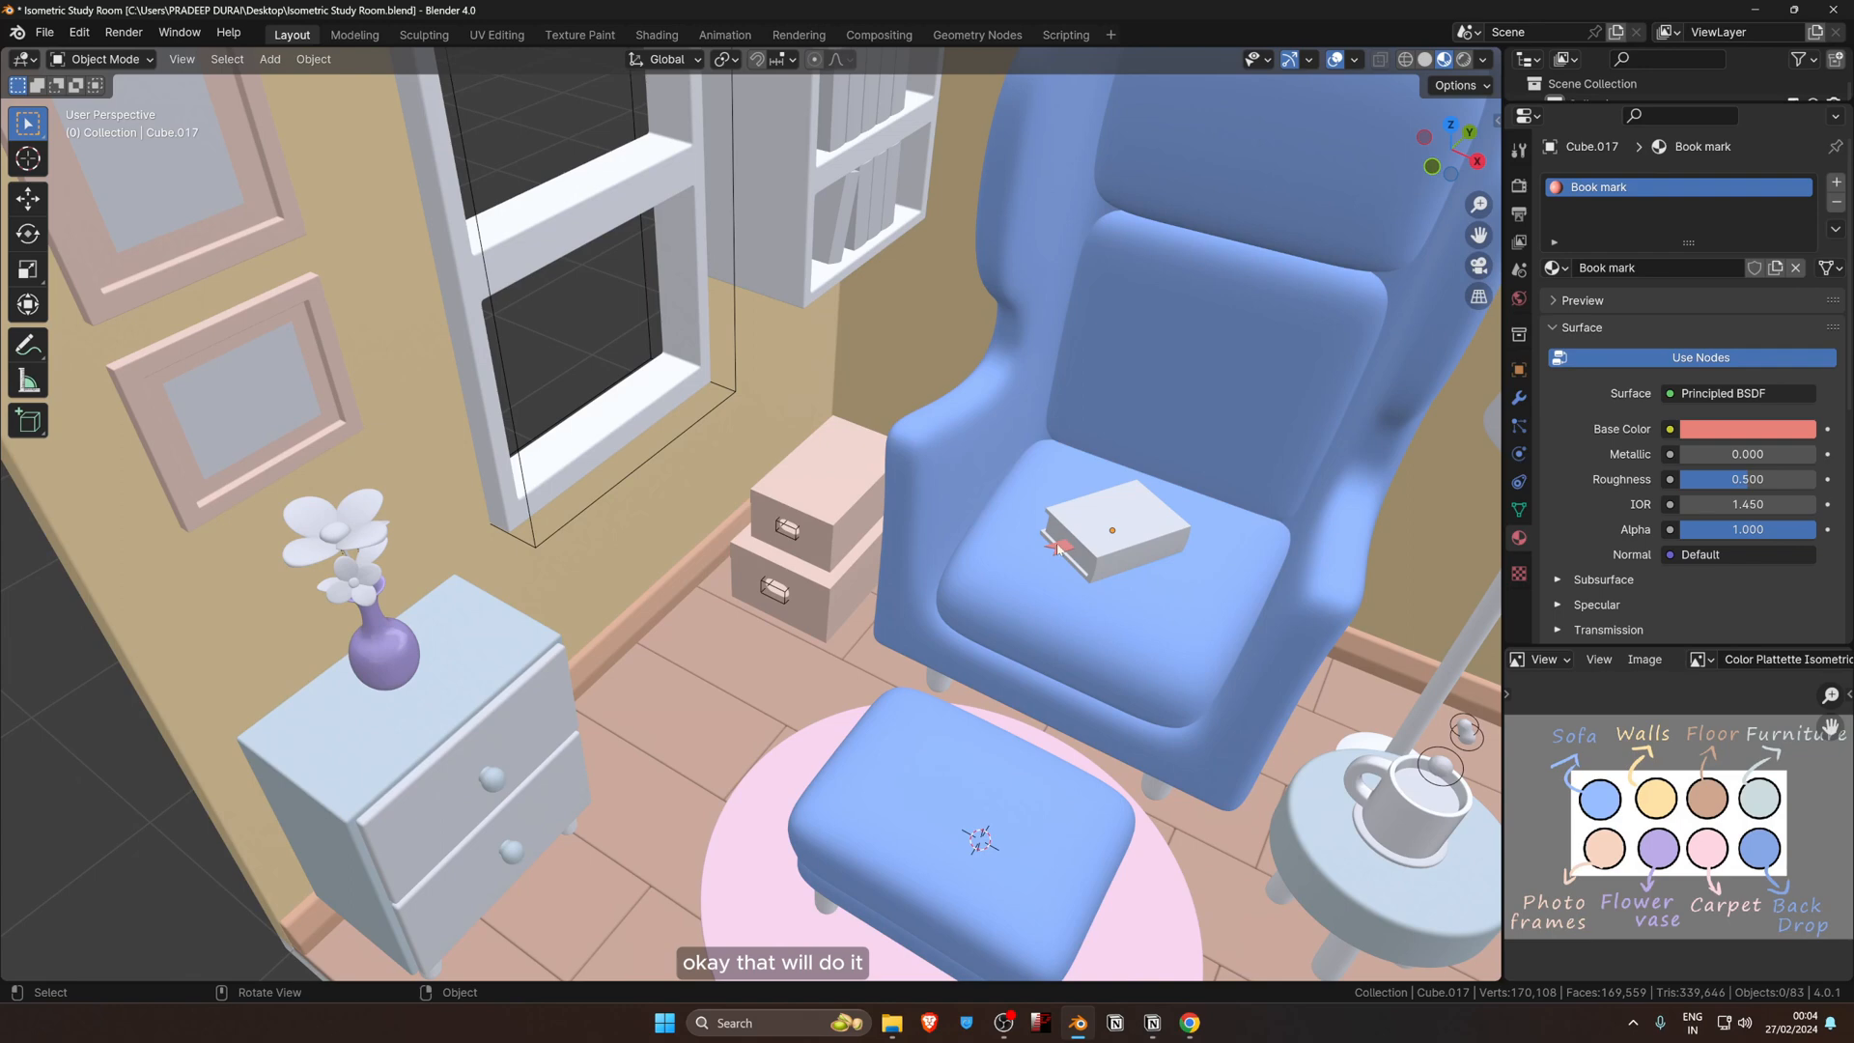
Step: Give the flower petals in the purple vase a pink base color of hex E79BA1
{"action": "scroll", "coordinate": [737, 515], "scroll_direction": "down", "scroll_amount": 3}
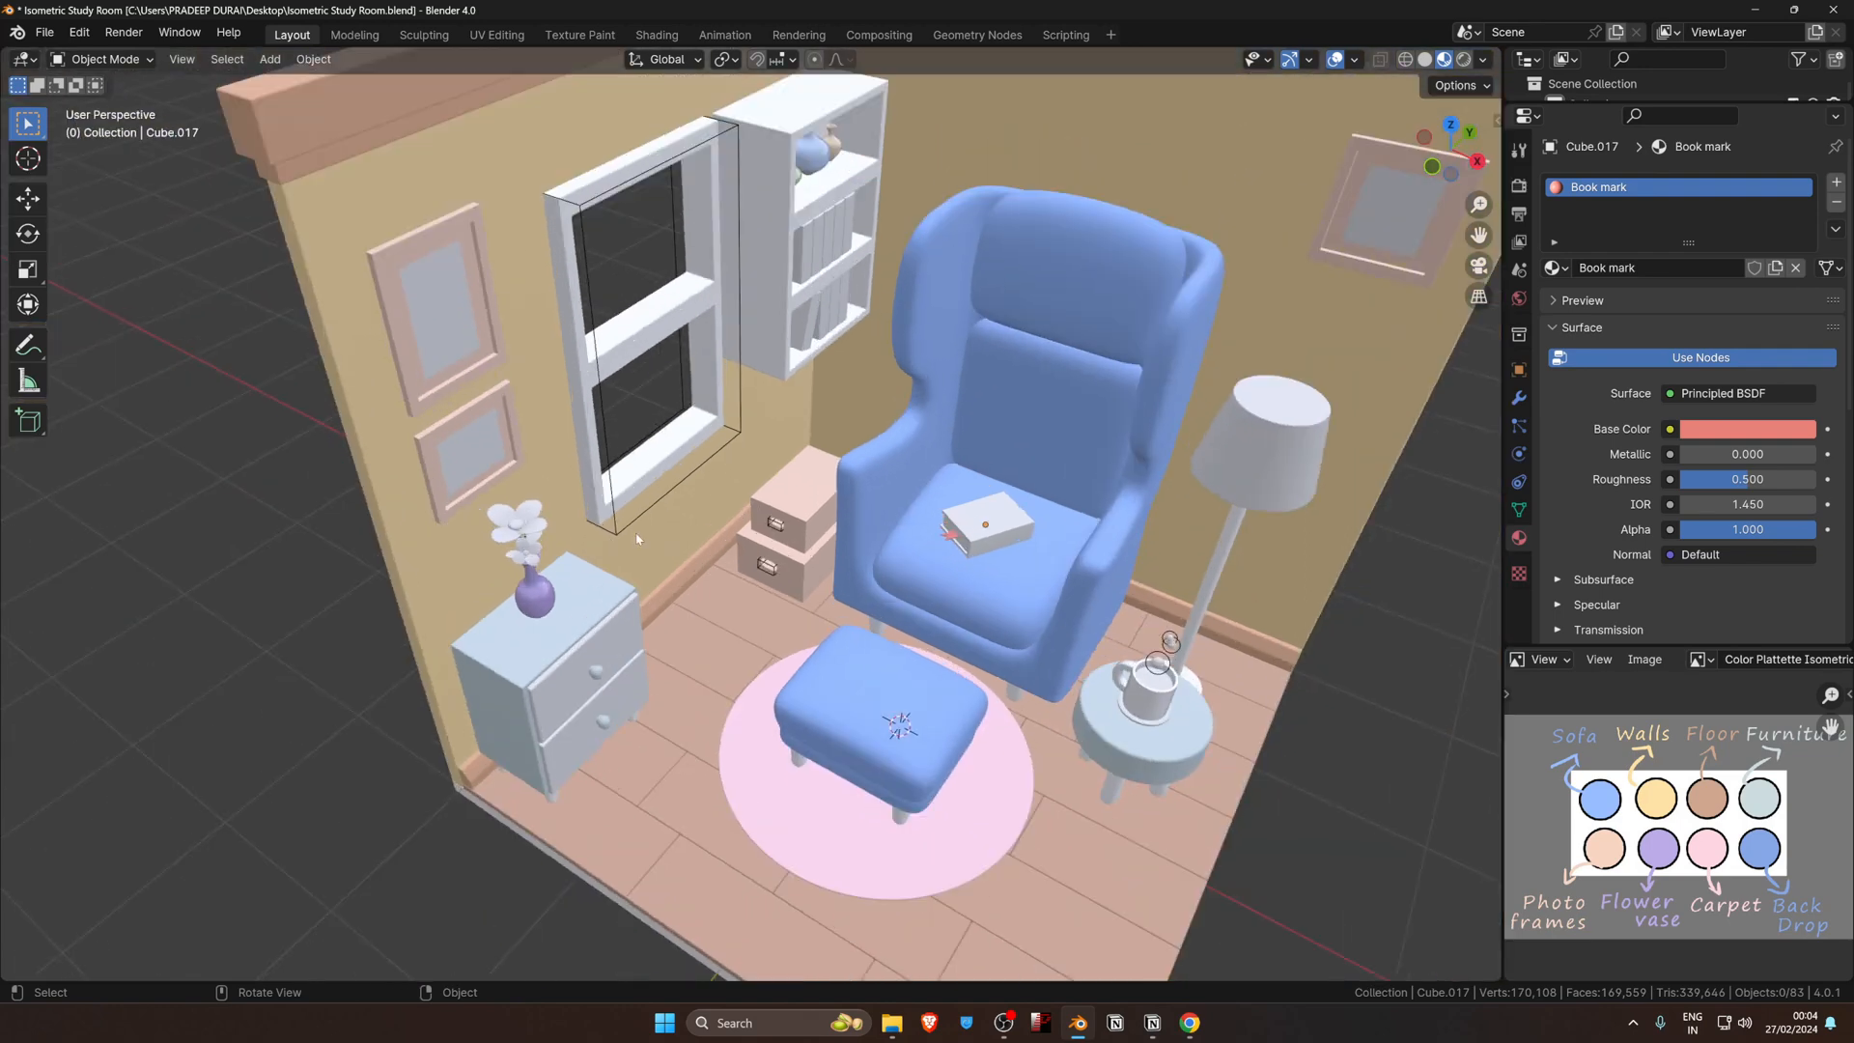
{"action": "scroll", "coordinate": [737, 515], "scroll_direction": "up", "scroll_amount": 2}
{"action": "middle_click_drag", "start_coordinate": [637, 608], "coordinate": [863, 568], "text": "shift"}
{"action": "scroll", "coordinate": [1140, 589], "scroll_direction": "up", "scroll_amount": 1}
{"action": "scroll", "coordinate": [863, 568], "scroll_direction": "up", "scroll_amount": 1}
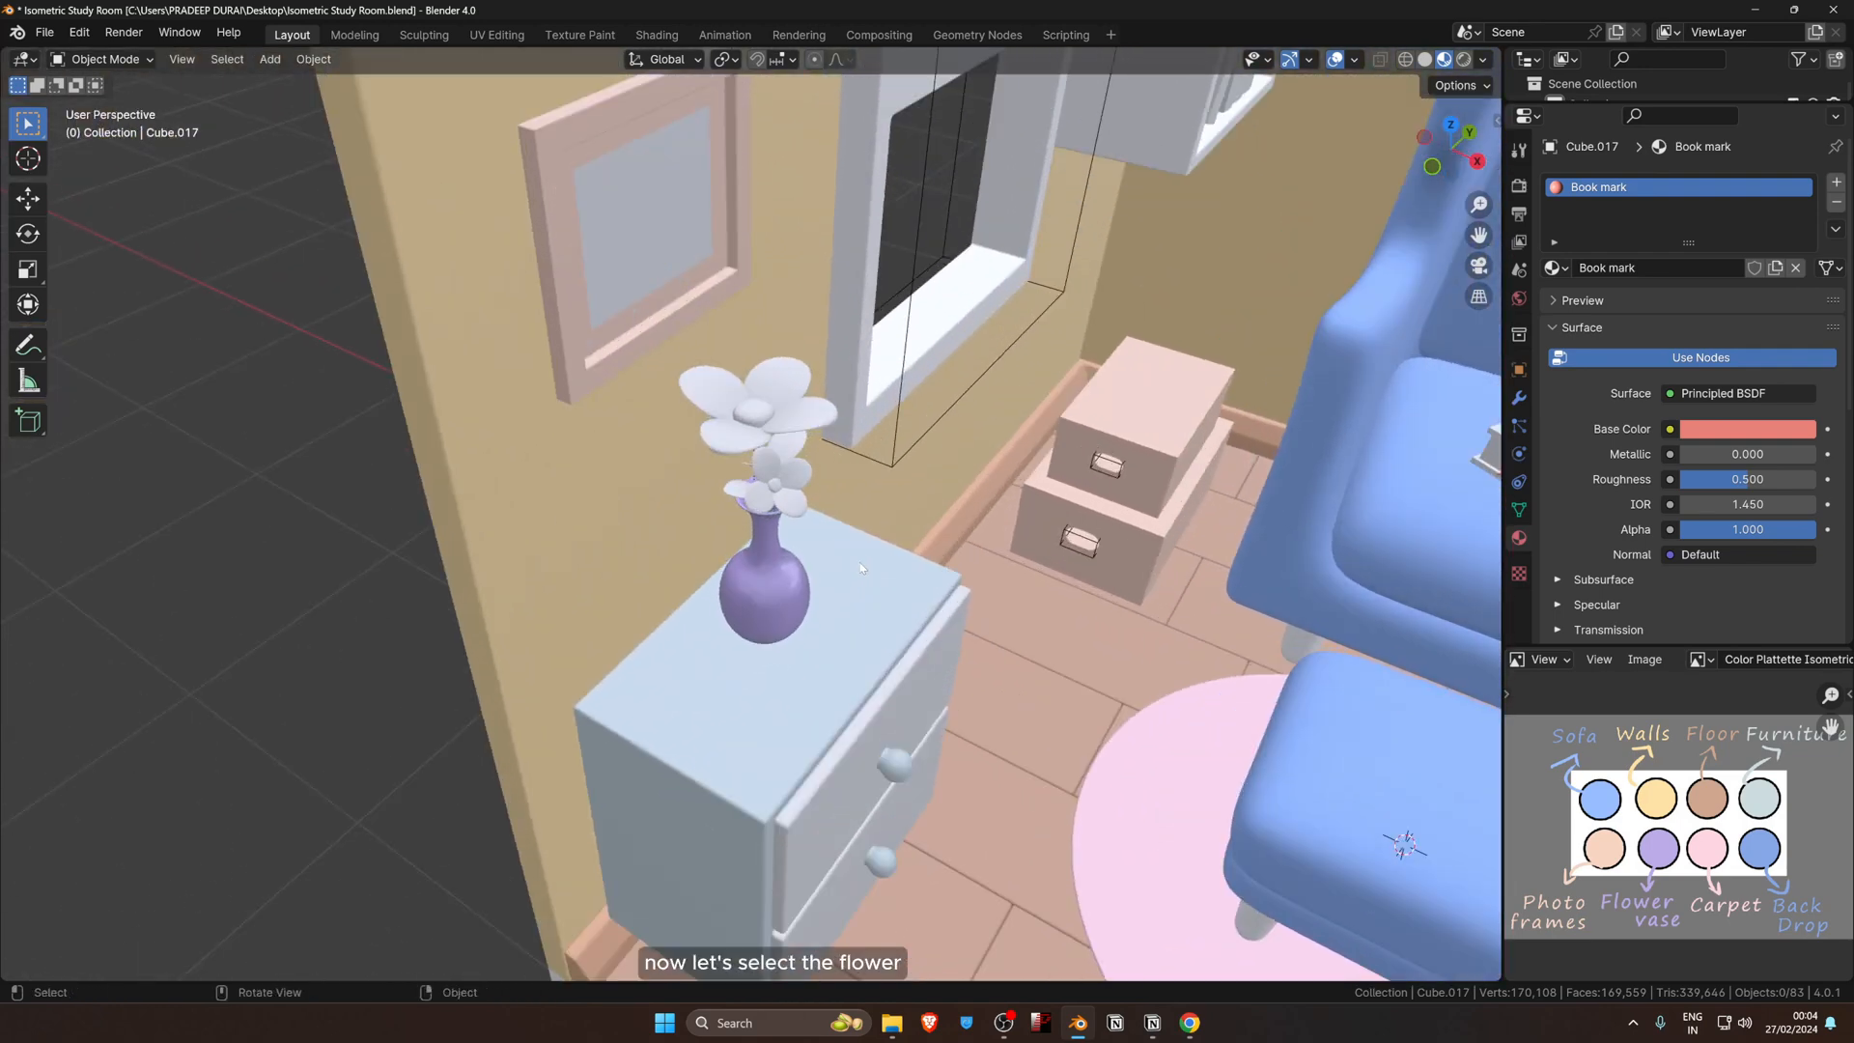
{"action": "left_click", "coordinate": [743, 443]}
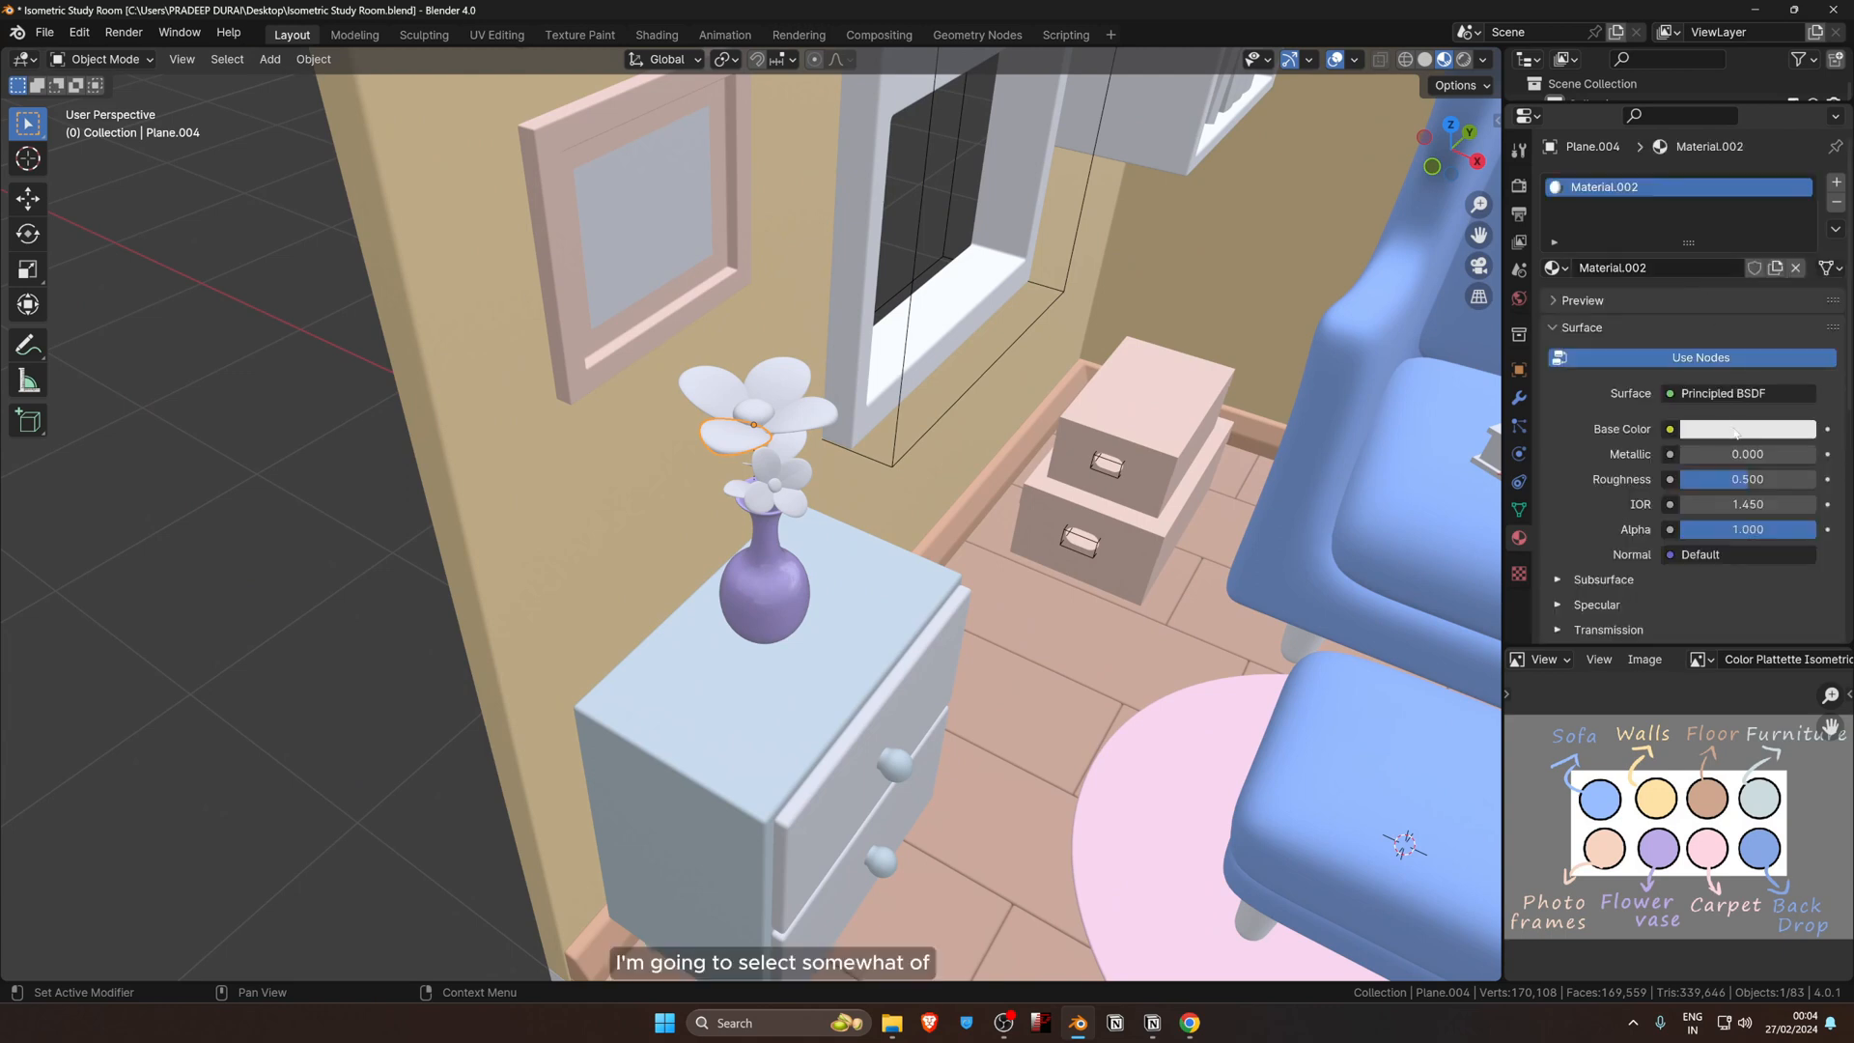
{"action": "left_click", "coordinate": [1735, 432]}
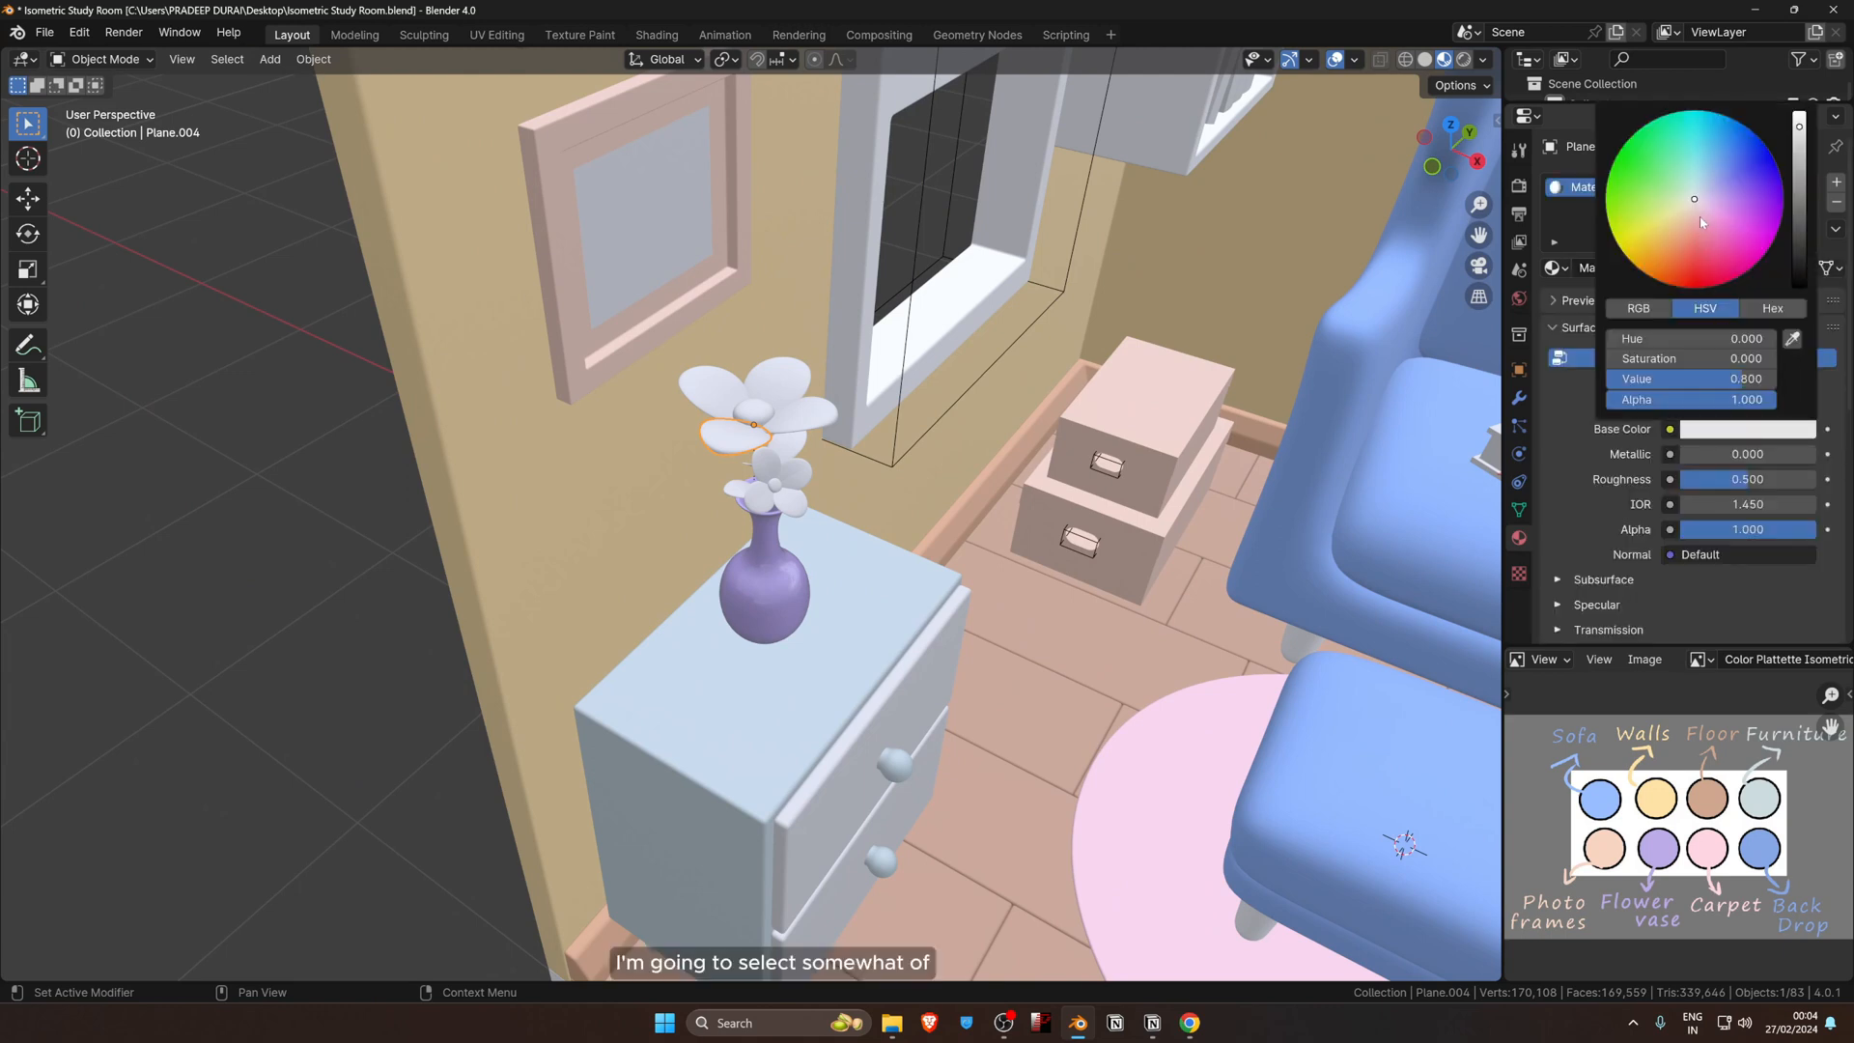
{"action": "left_click", "coordinate": [1701, 223]}
{"action": "left_click", "coordinate": [1767, 435]}
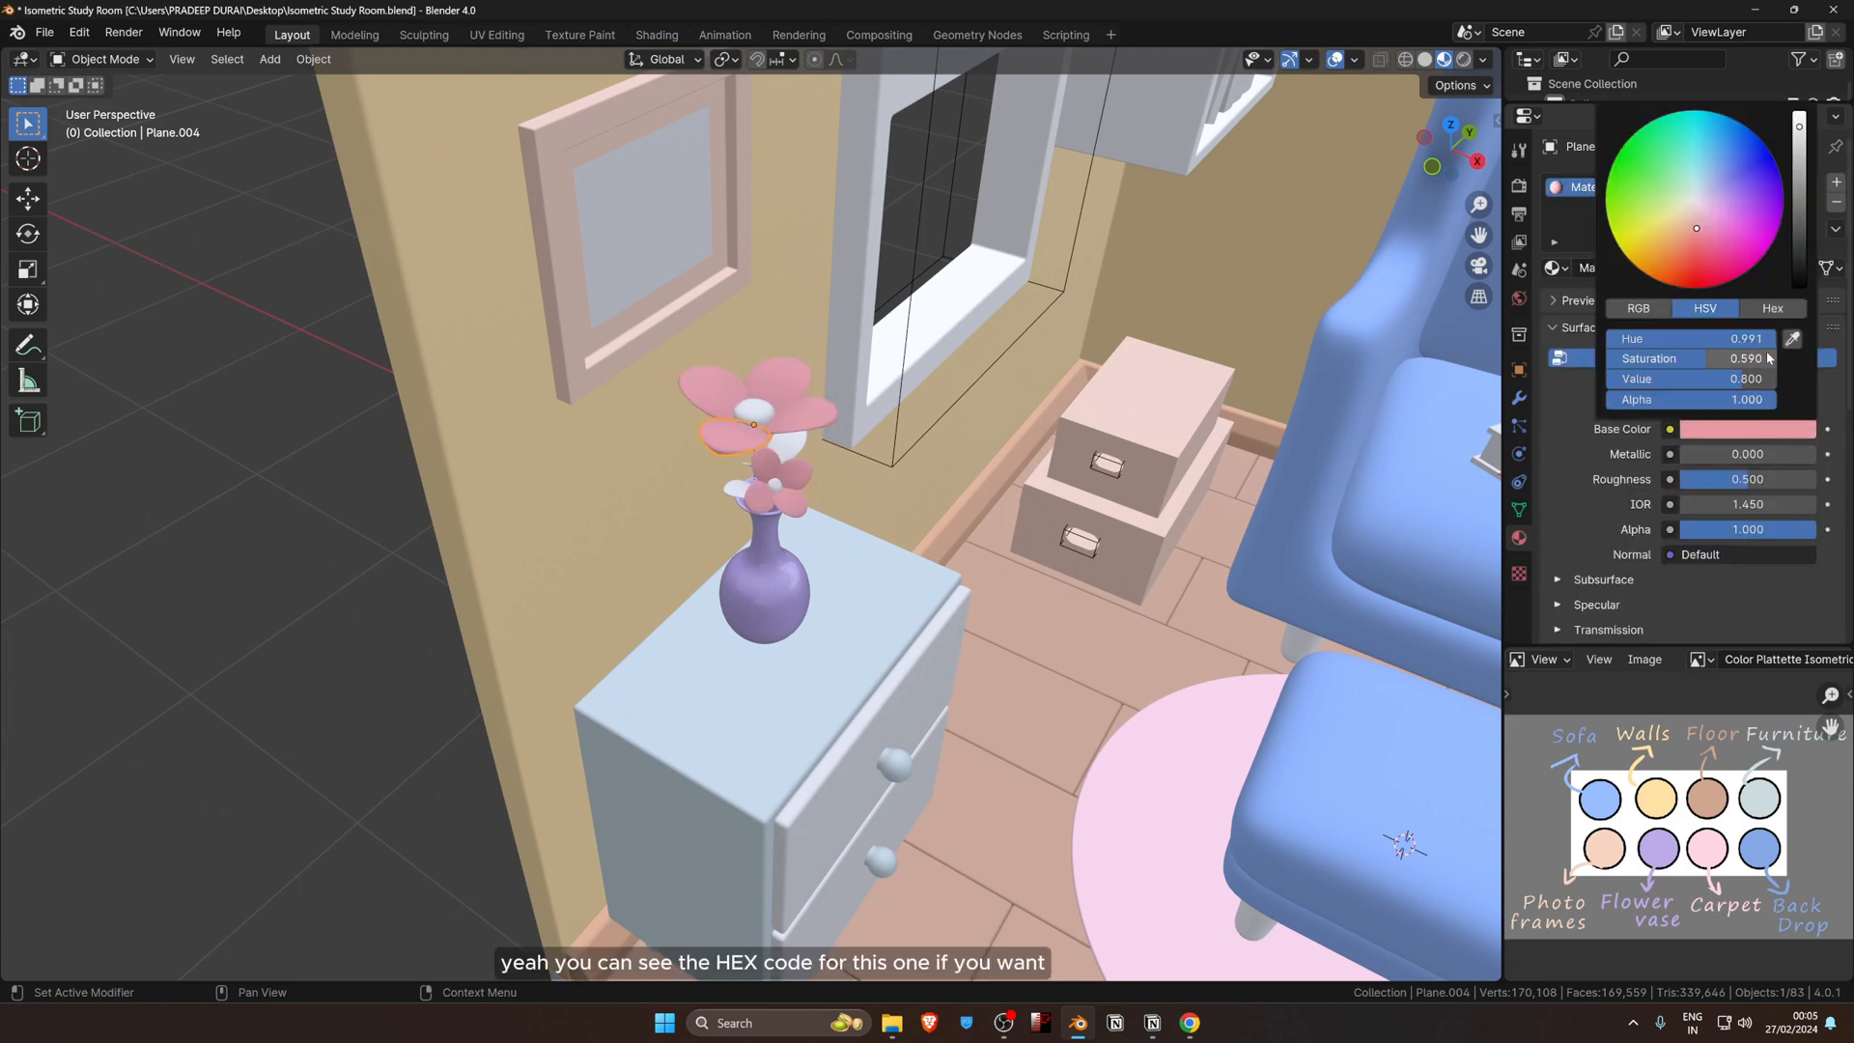
{"action": "left_click", "coordinate": [1774, 309]}
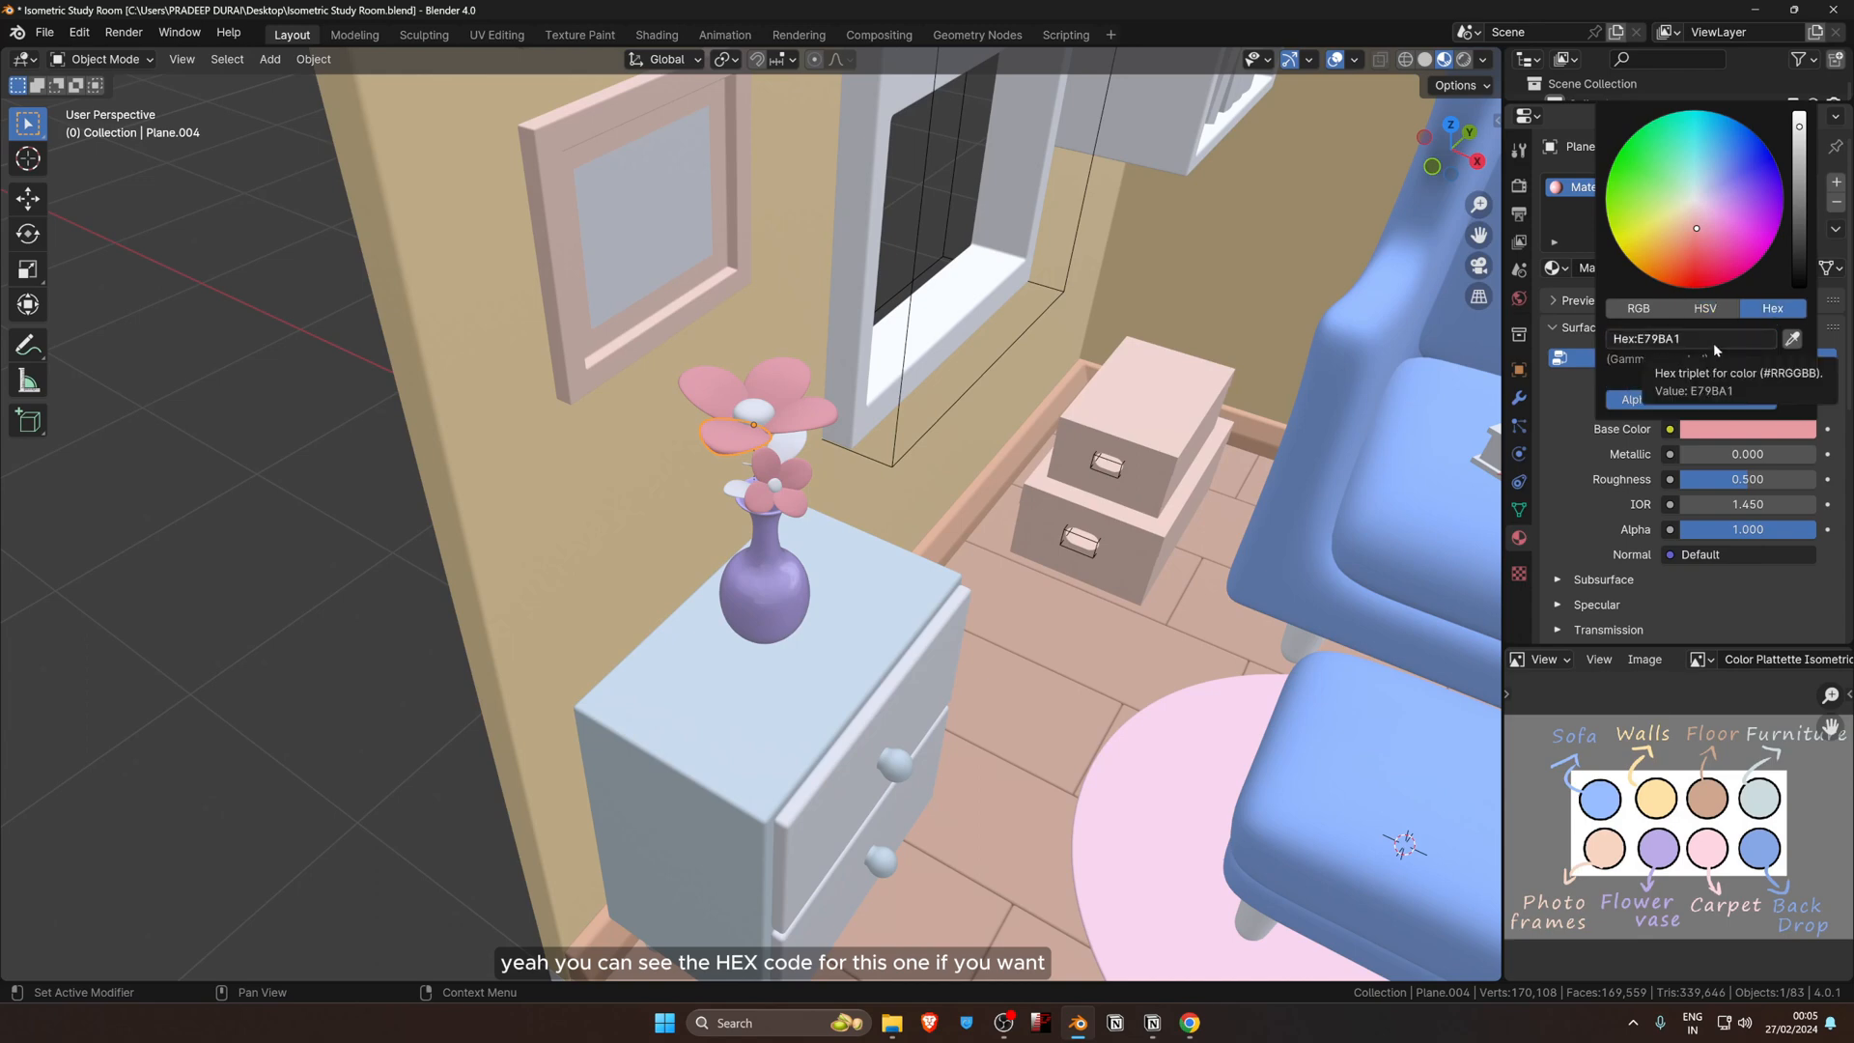
Step: Create a new material named Leaf for the small leaf beside the lower flower
{"action": "scroll", "coordinate": [849, 483], "scroll_direction": "up", "scroll_amount": 4}
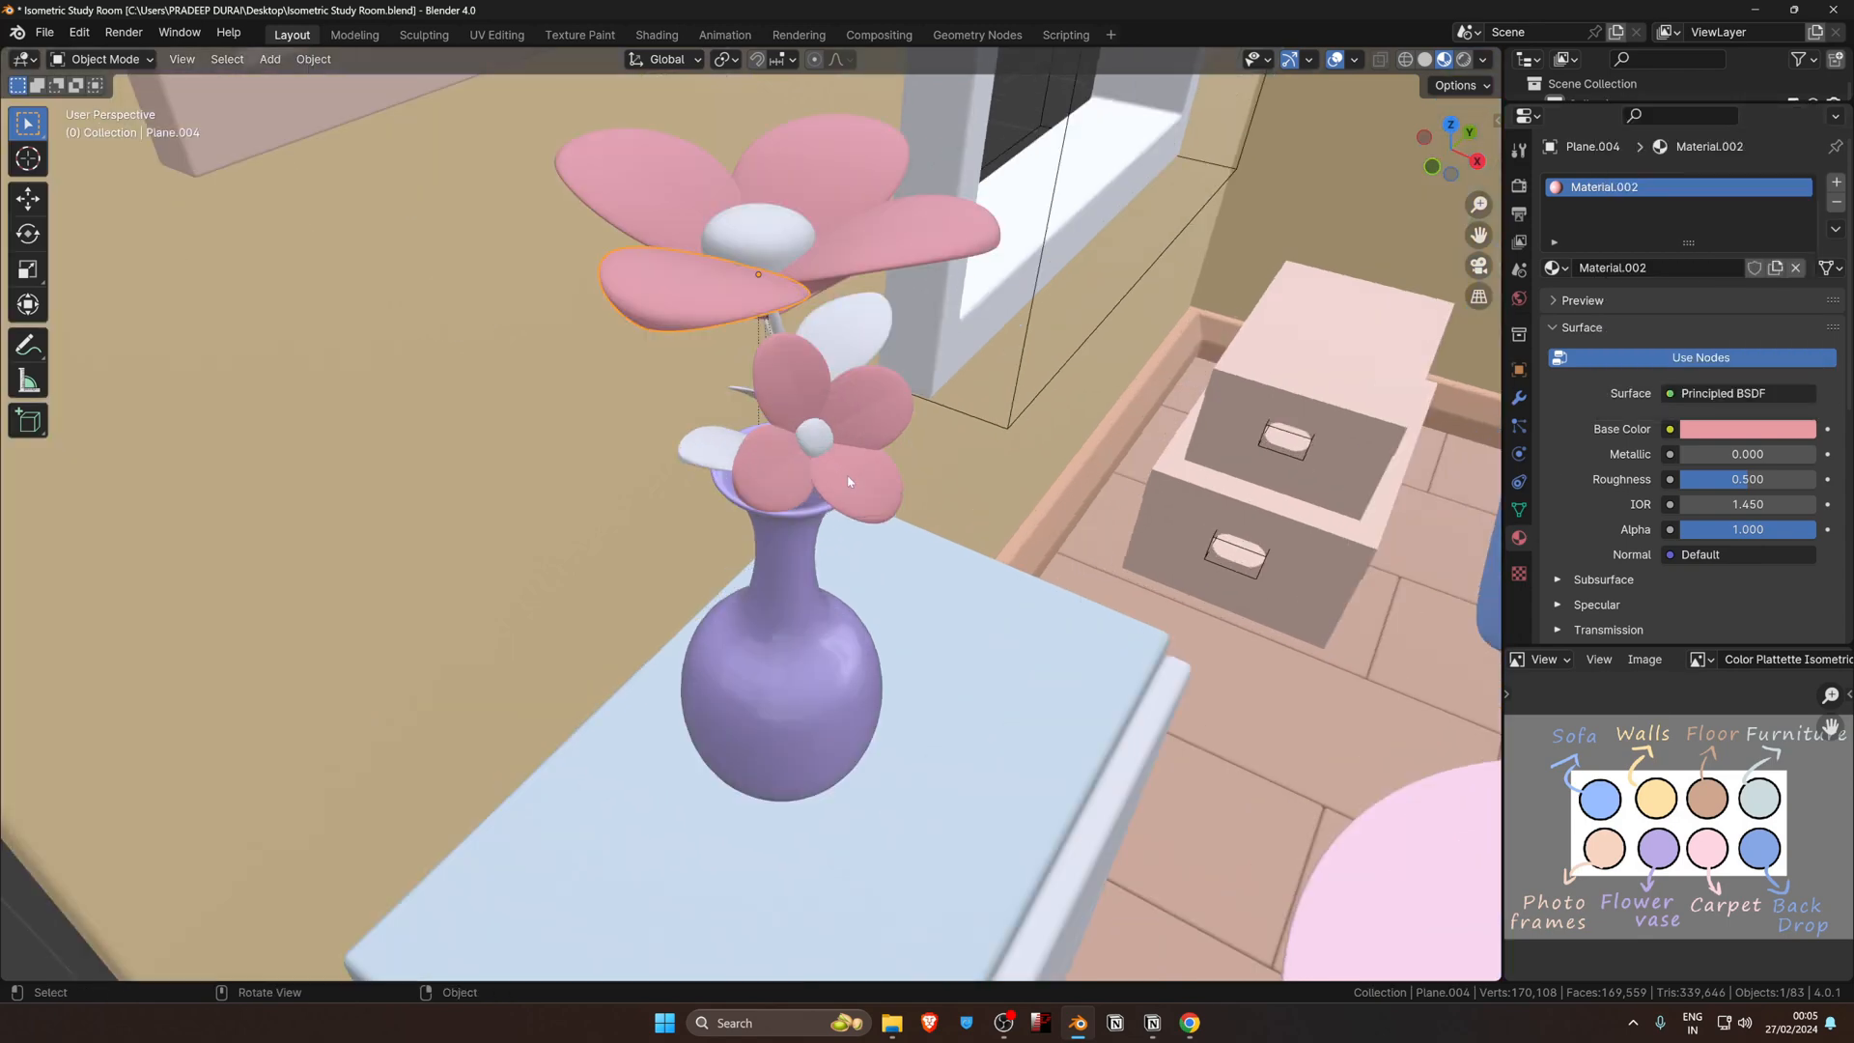
{"action": "middle_click_drag", "start_coordinate": [849, 484], "coordinate": [806, 483]}
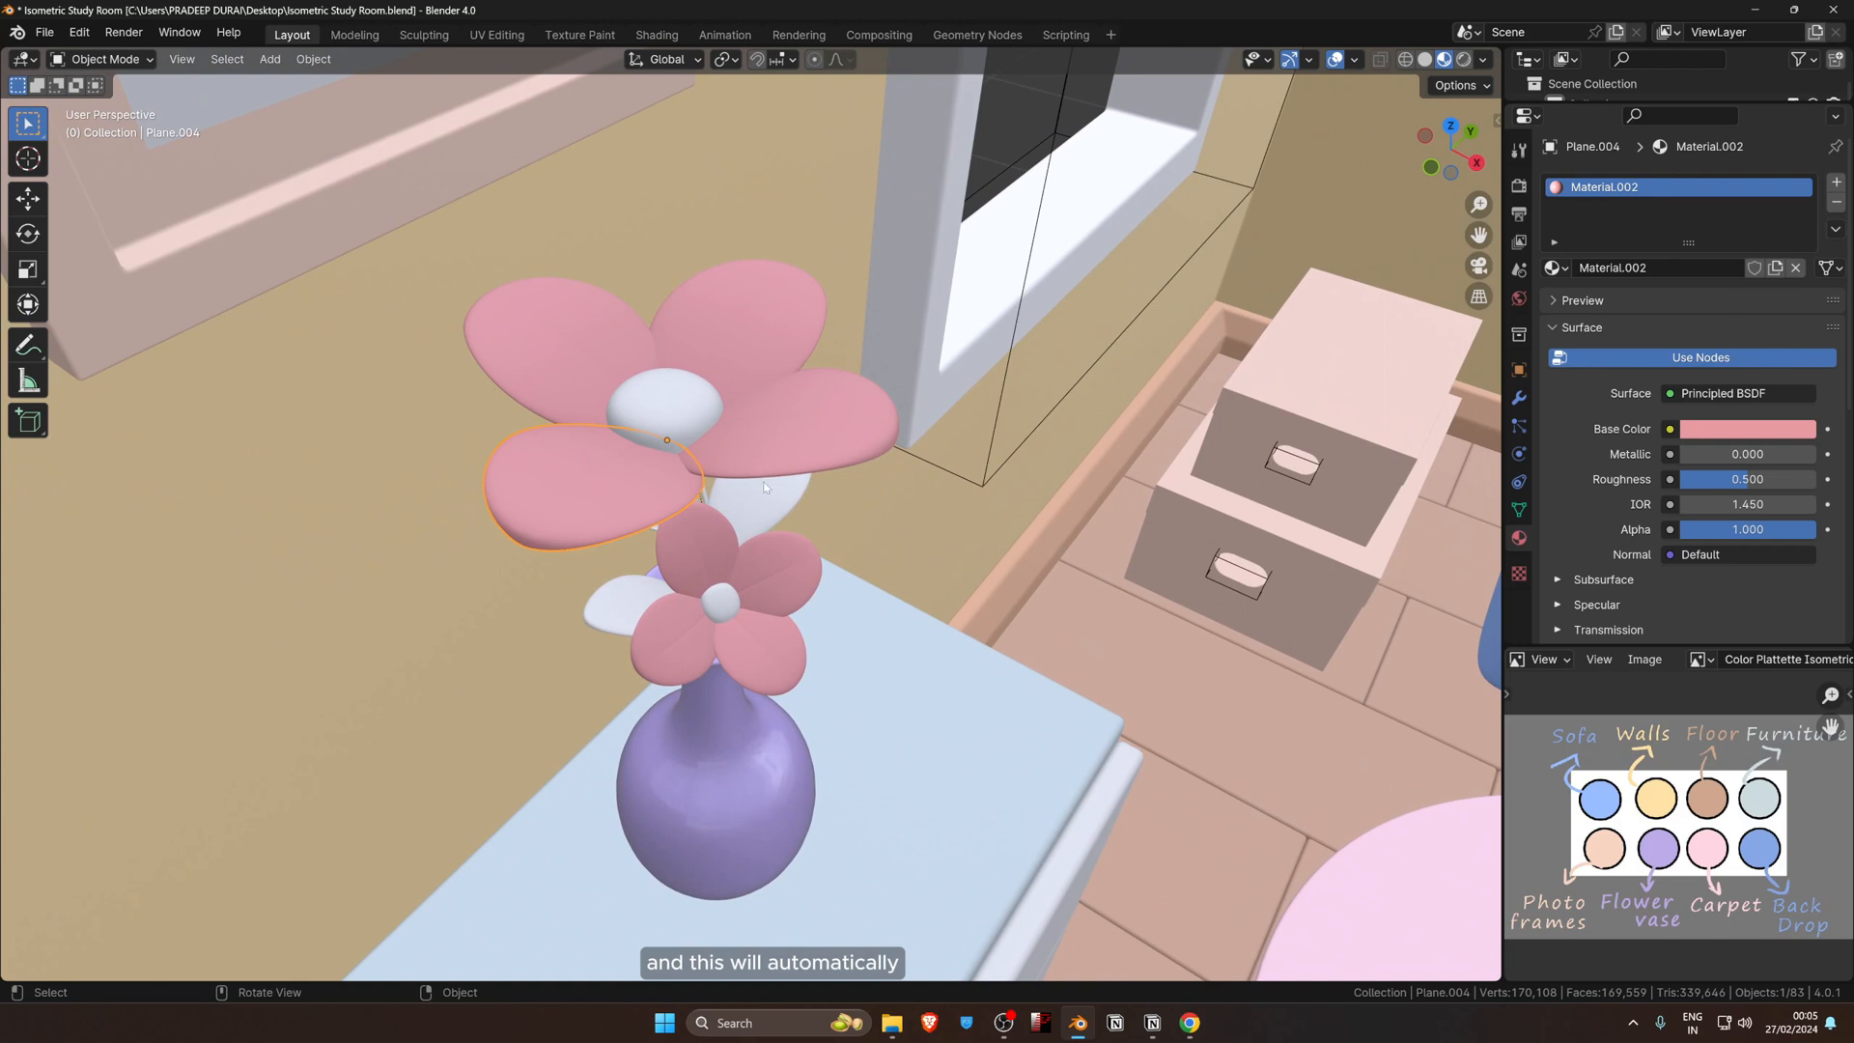
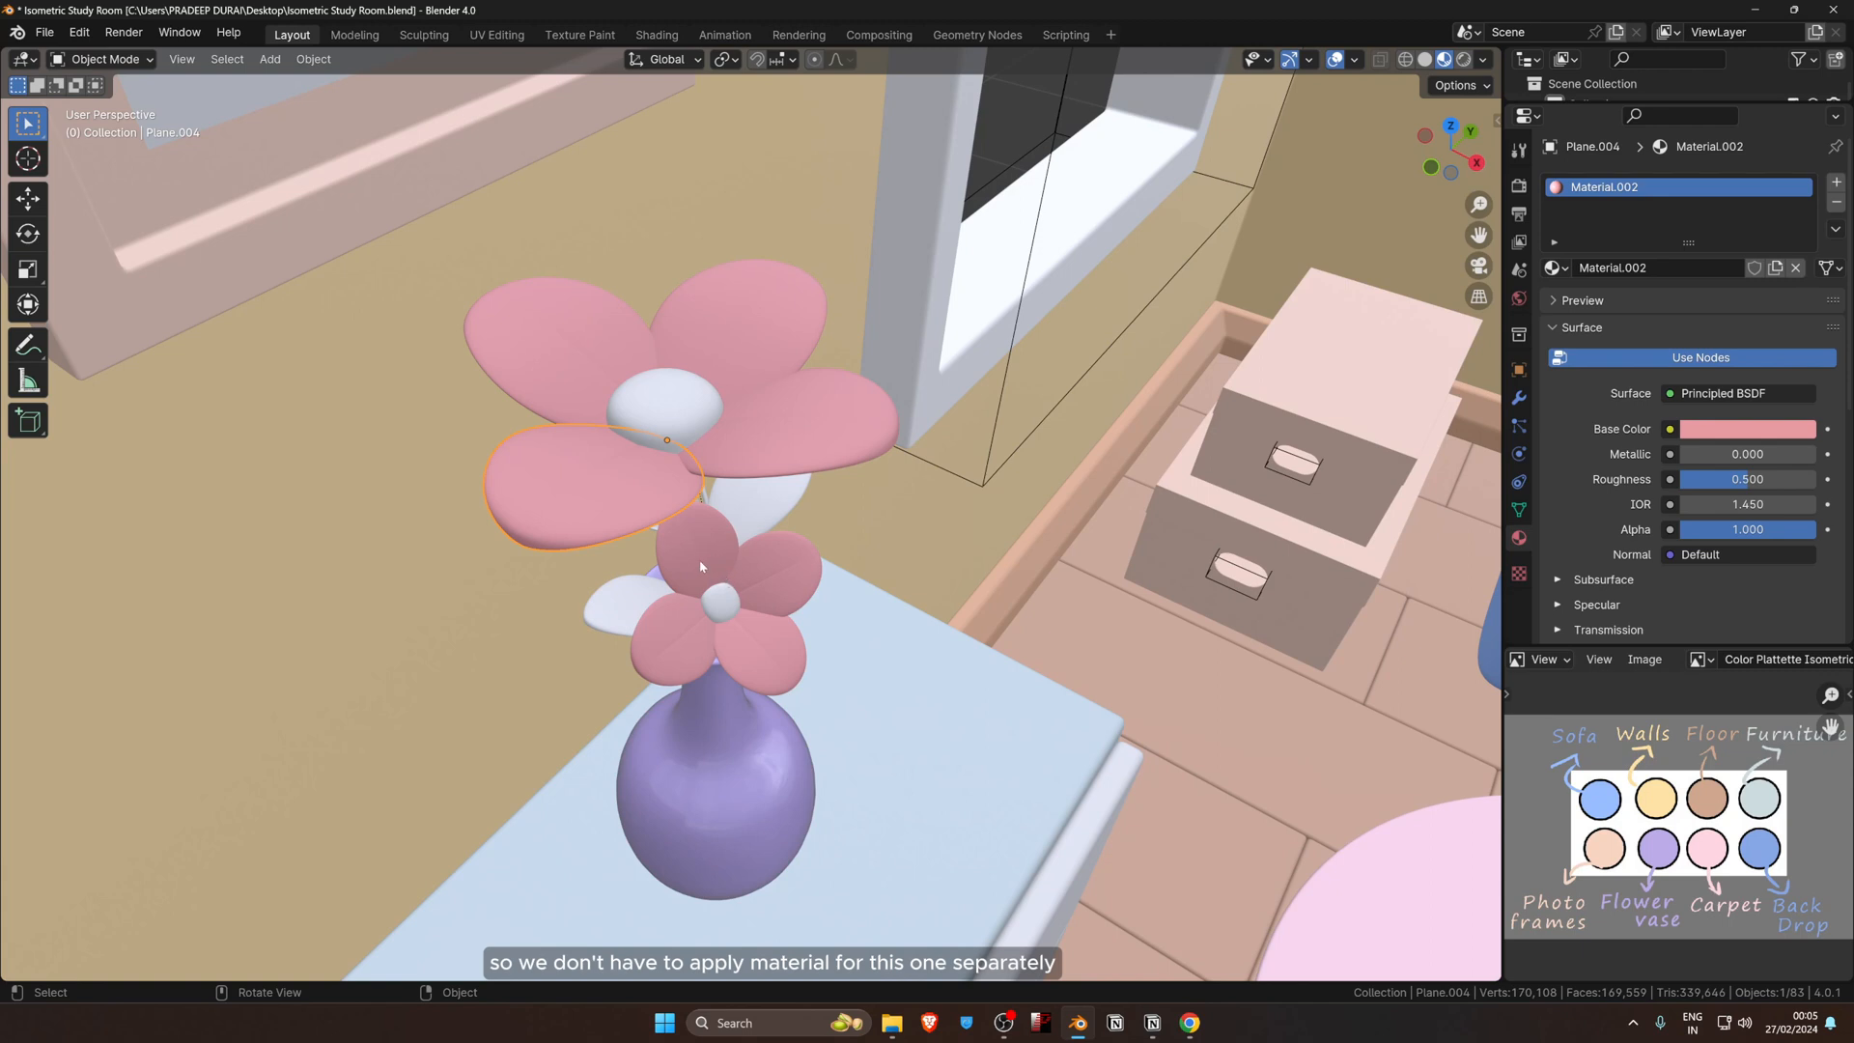
{"action": "left_click", "coordinate": [601, 597]}
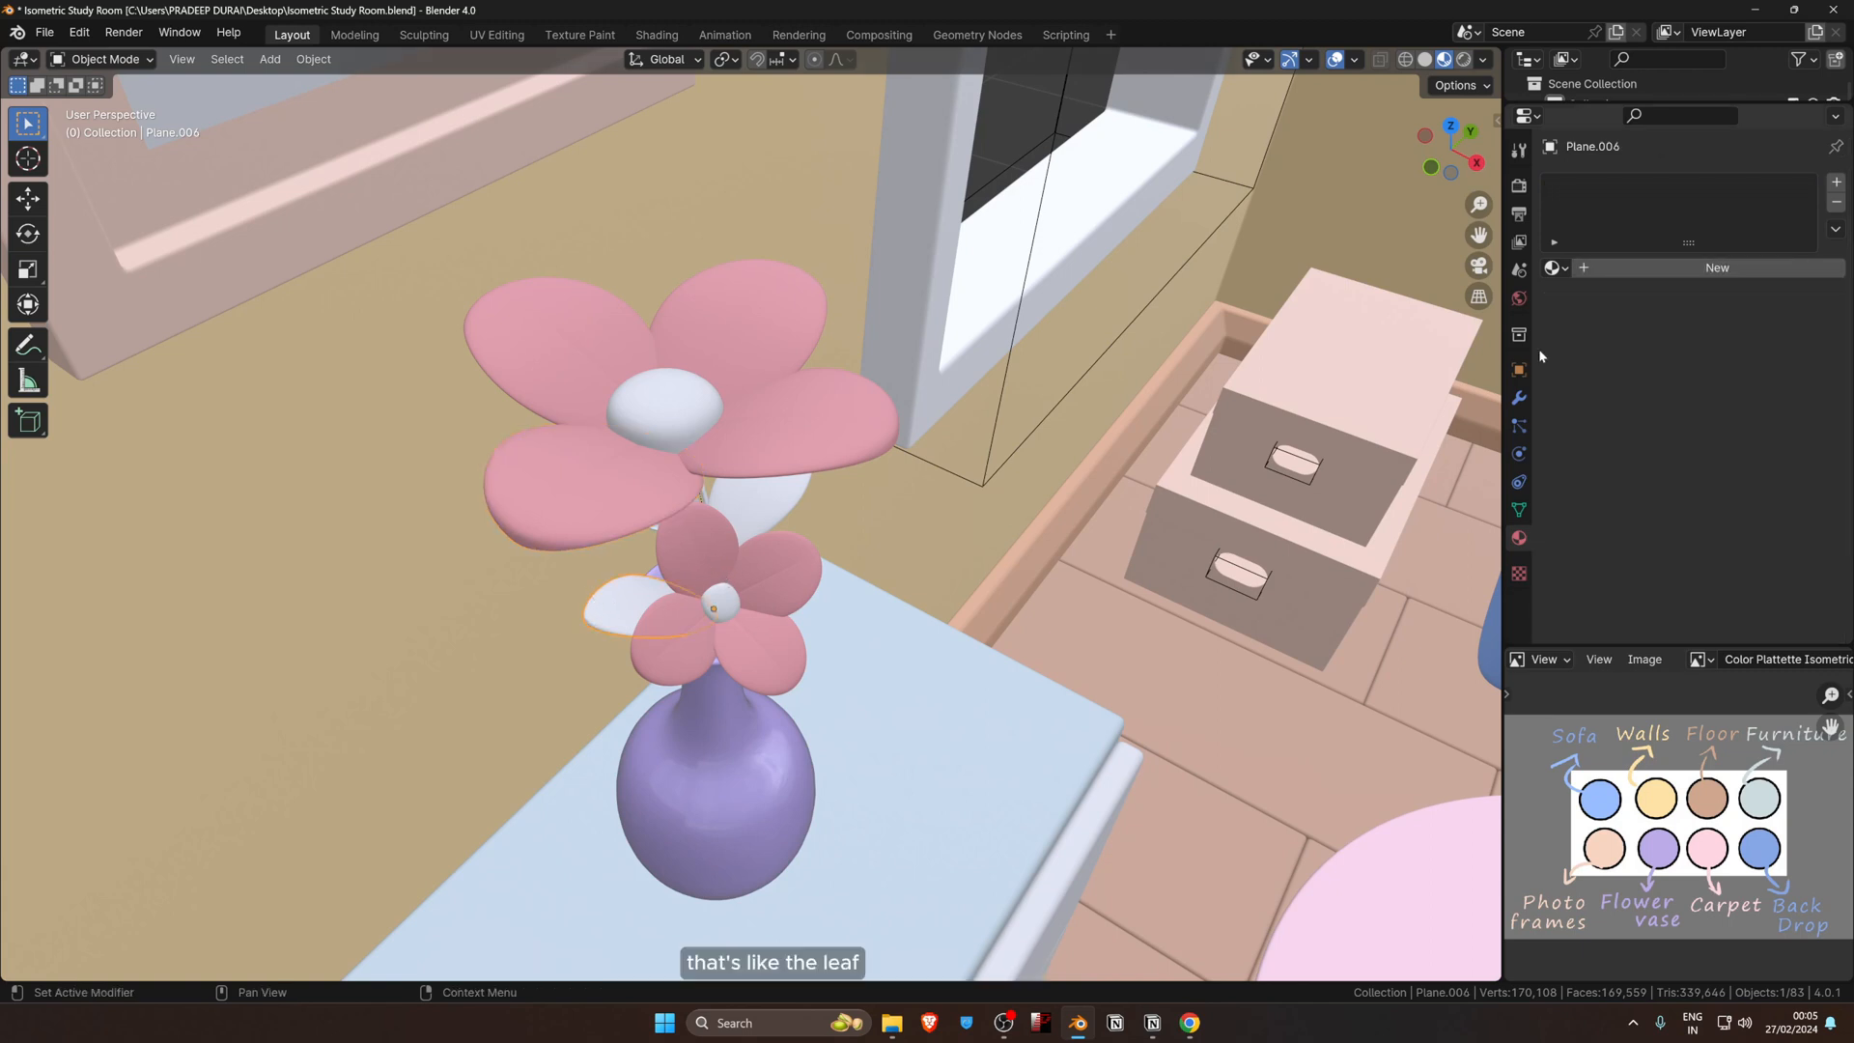
{"action": "left_click", "coordinate": [1628, 270]}
{"action": "left_click", "coordinate": [1628, 269]}
{"action": "key", "text": "BackSpace"}
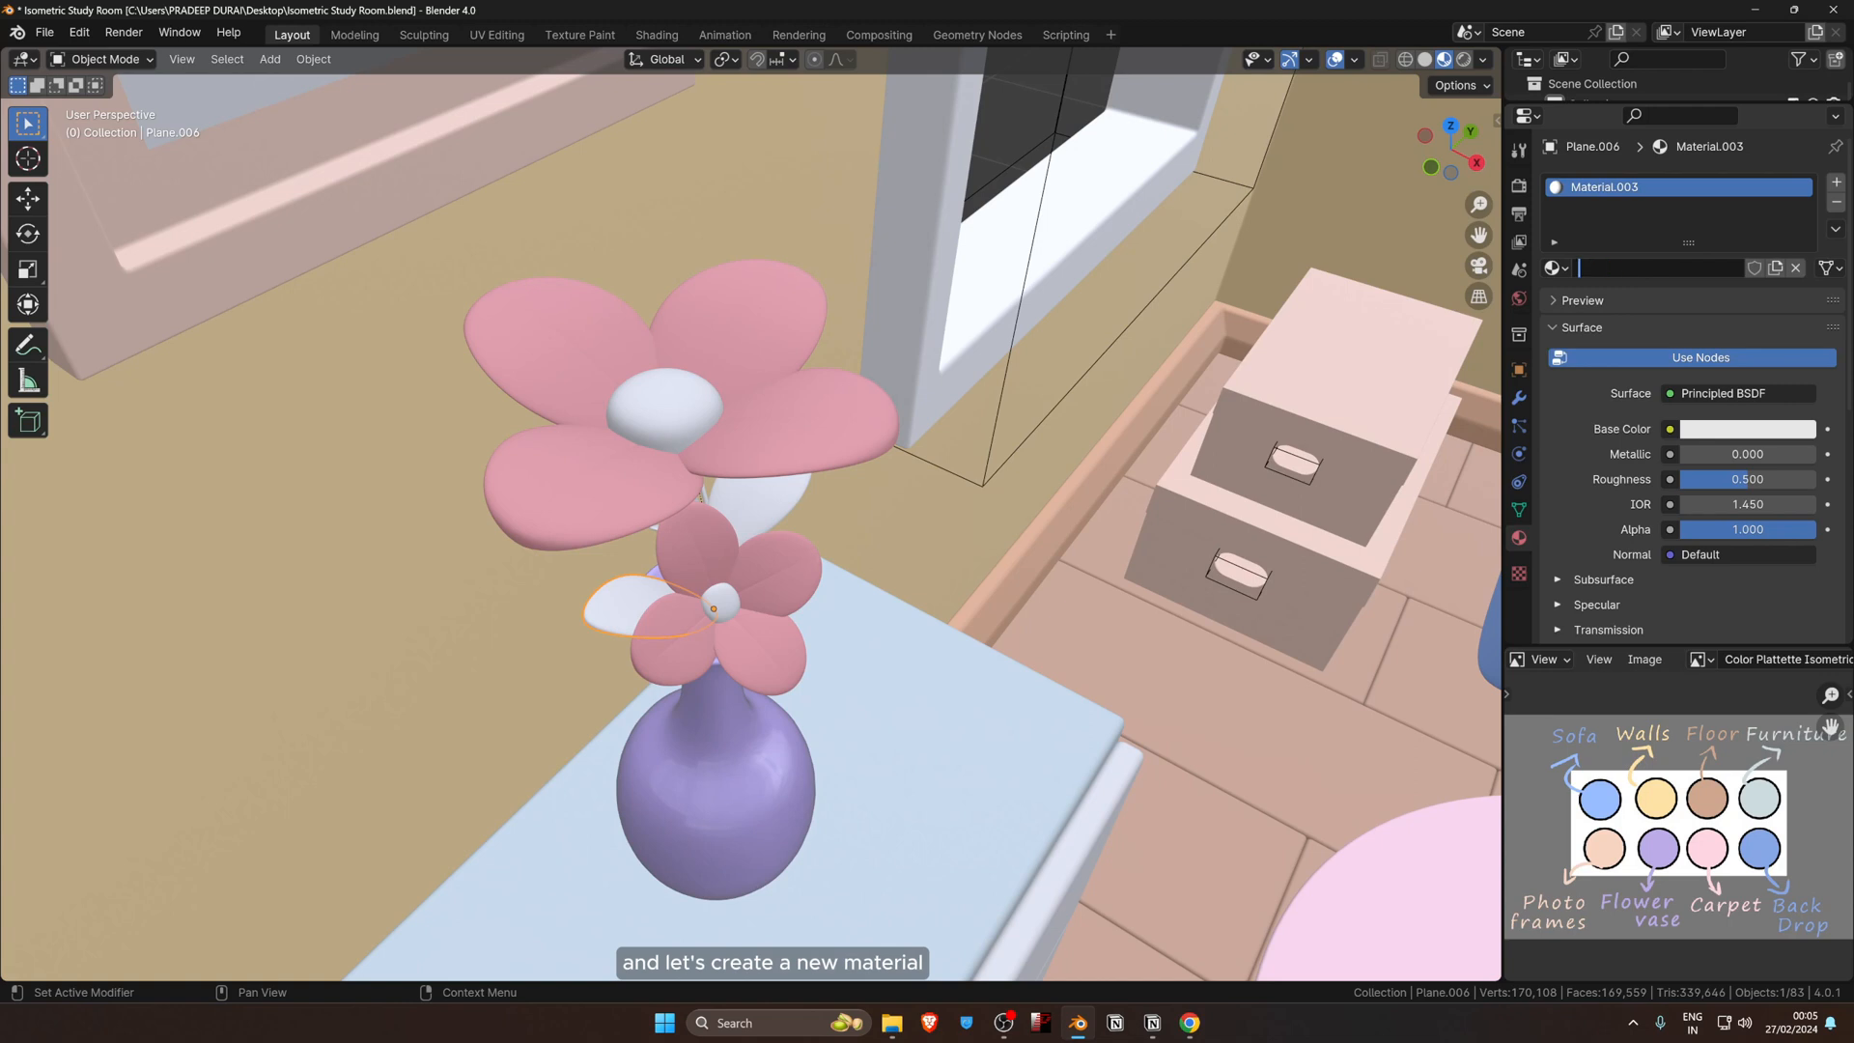
{"action": "type", "text": "Leaf"}
{"action": "key", "text": "Return"}
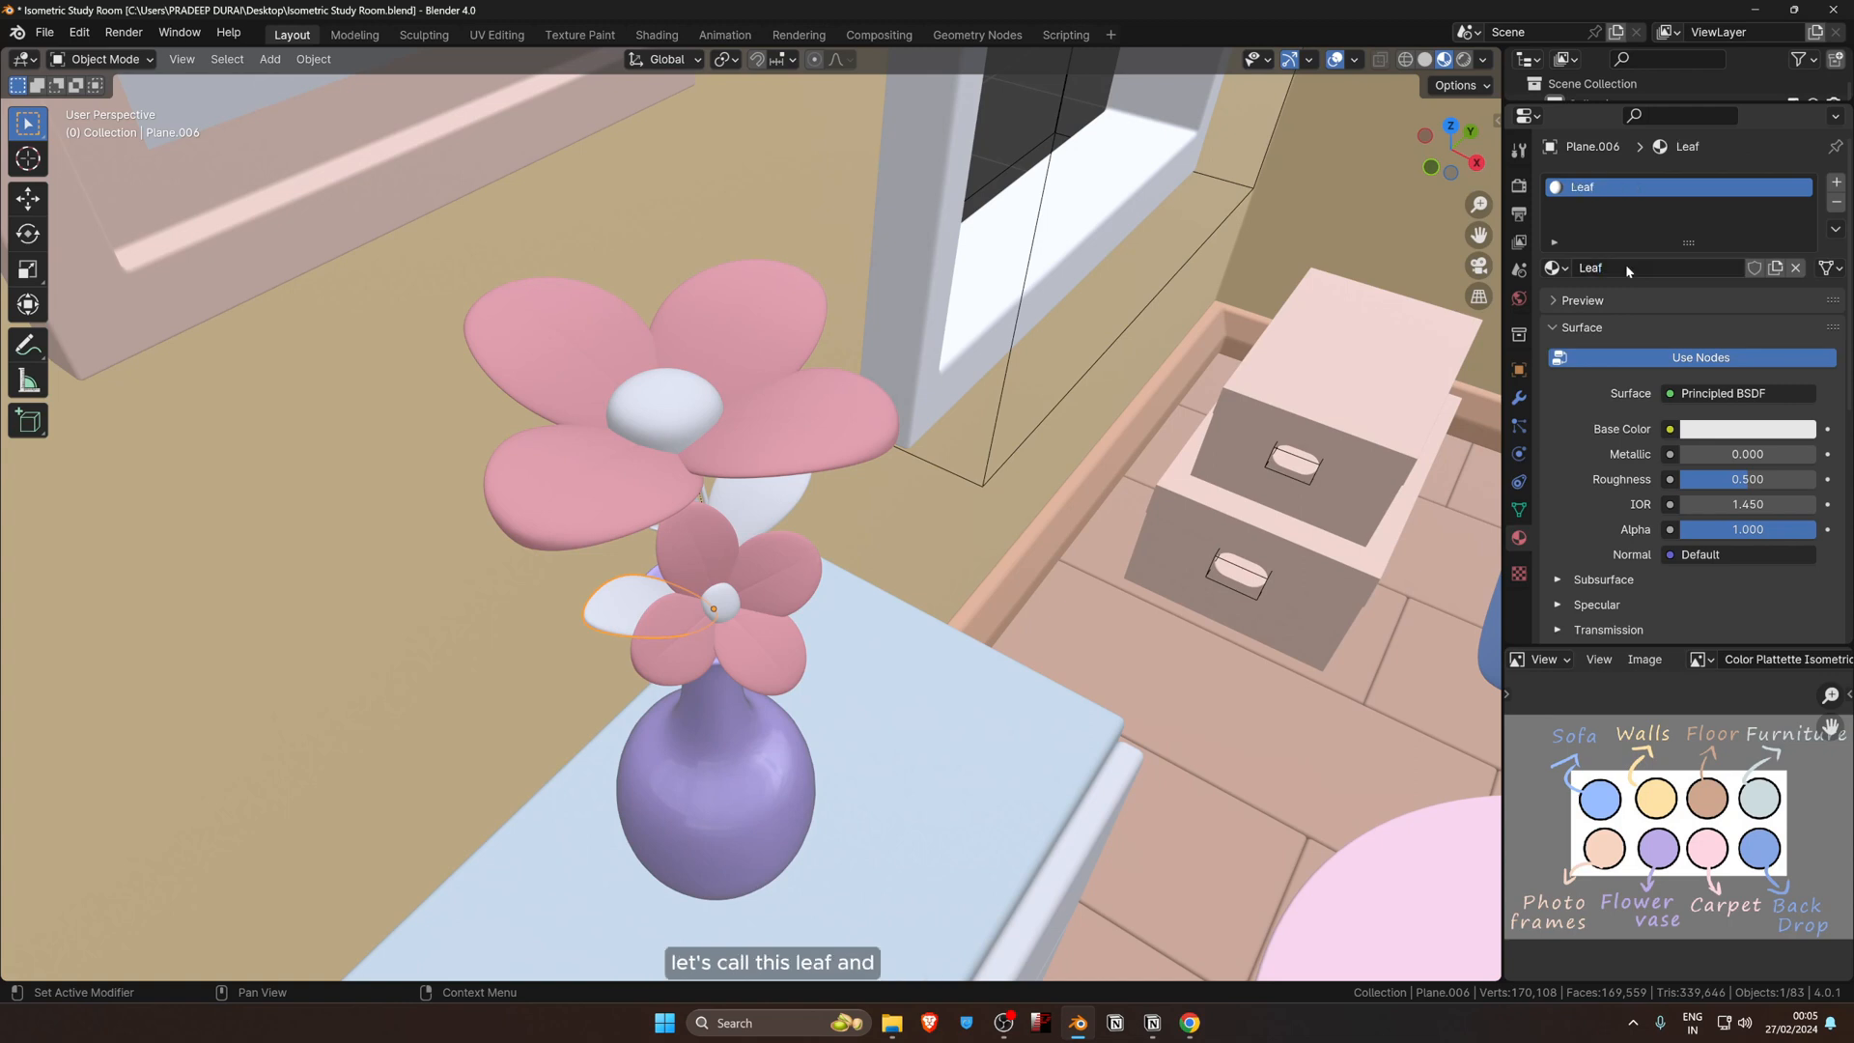
Step: Color the Leaf material a muted, slightly darkened yellow-green and set its roughness to 0.342
{"action": "left_click", "coordinate": [1753, 431]}
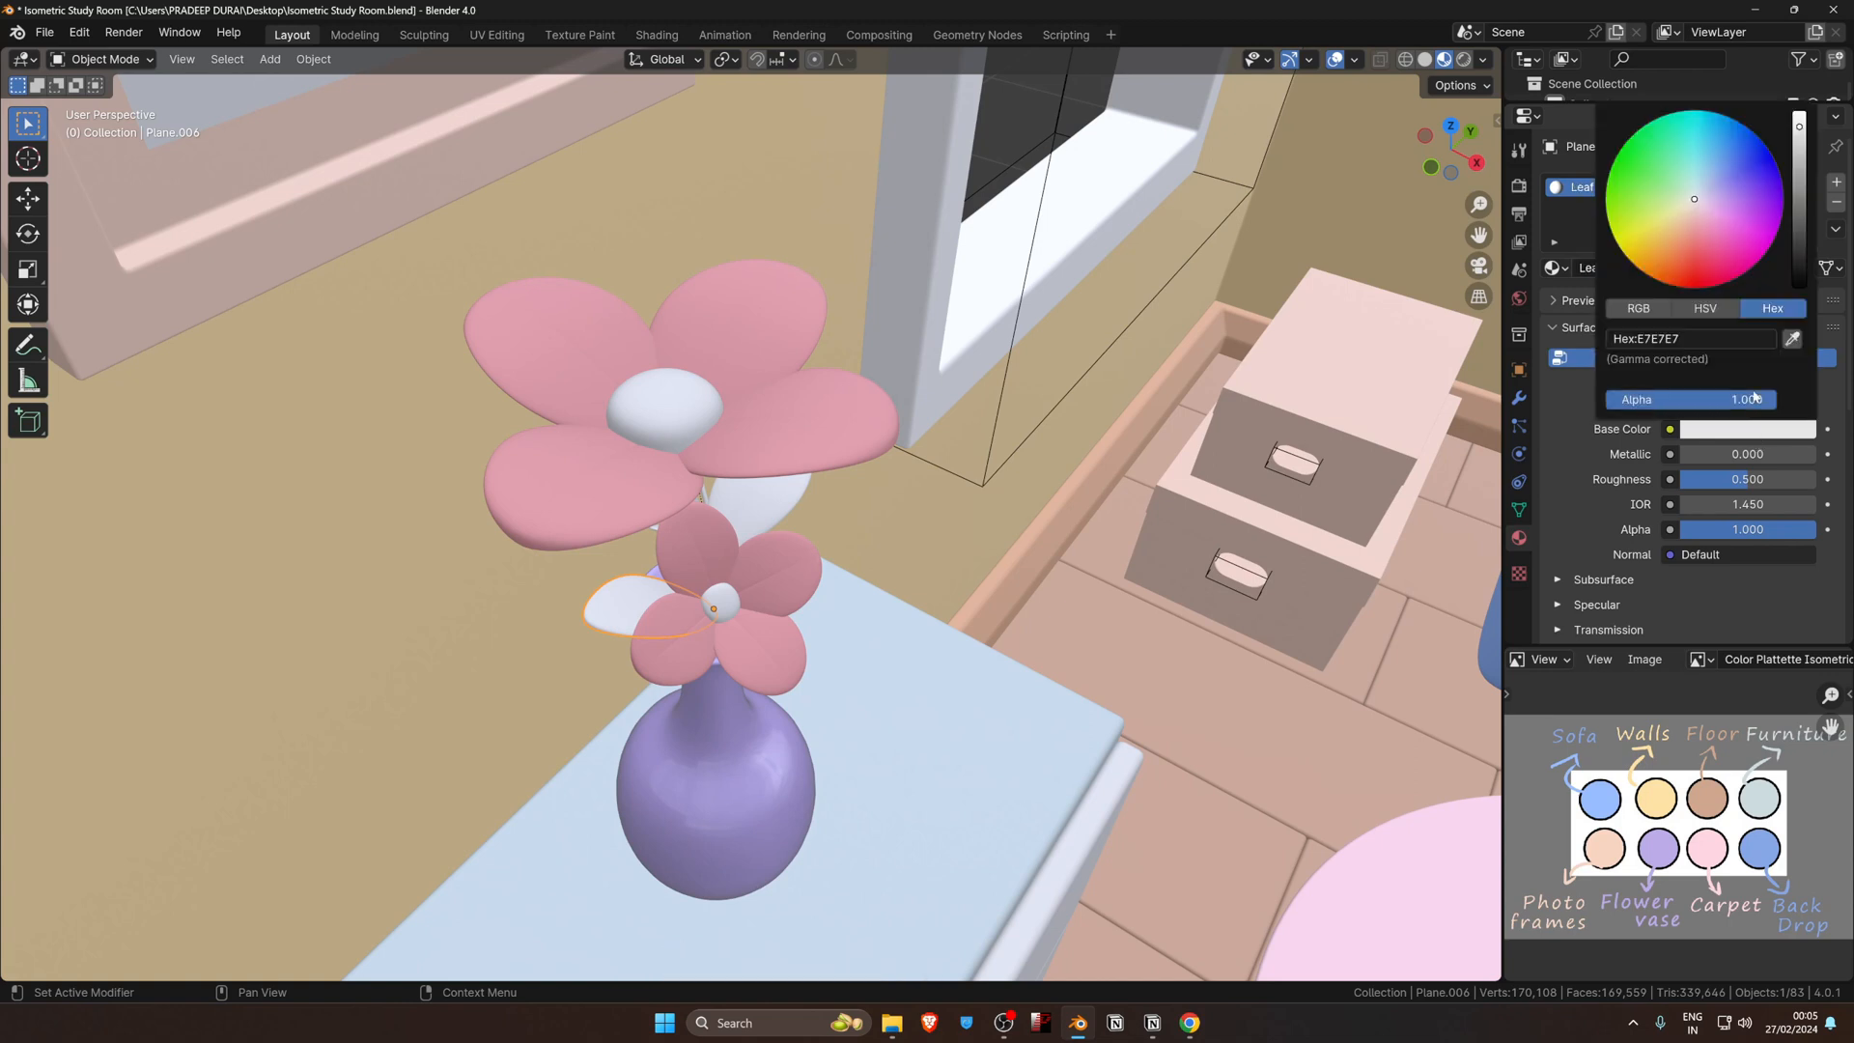
{"action": "left_click", "coordinate": [1656, 215]}
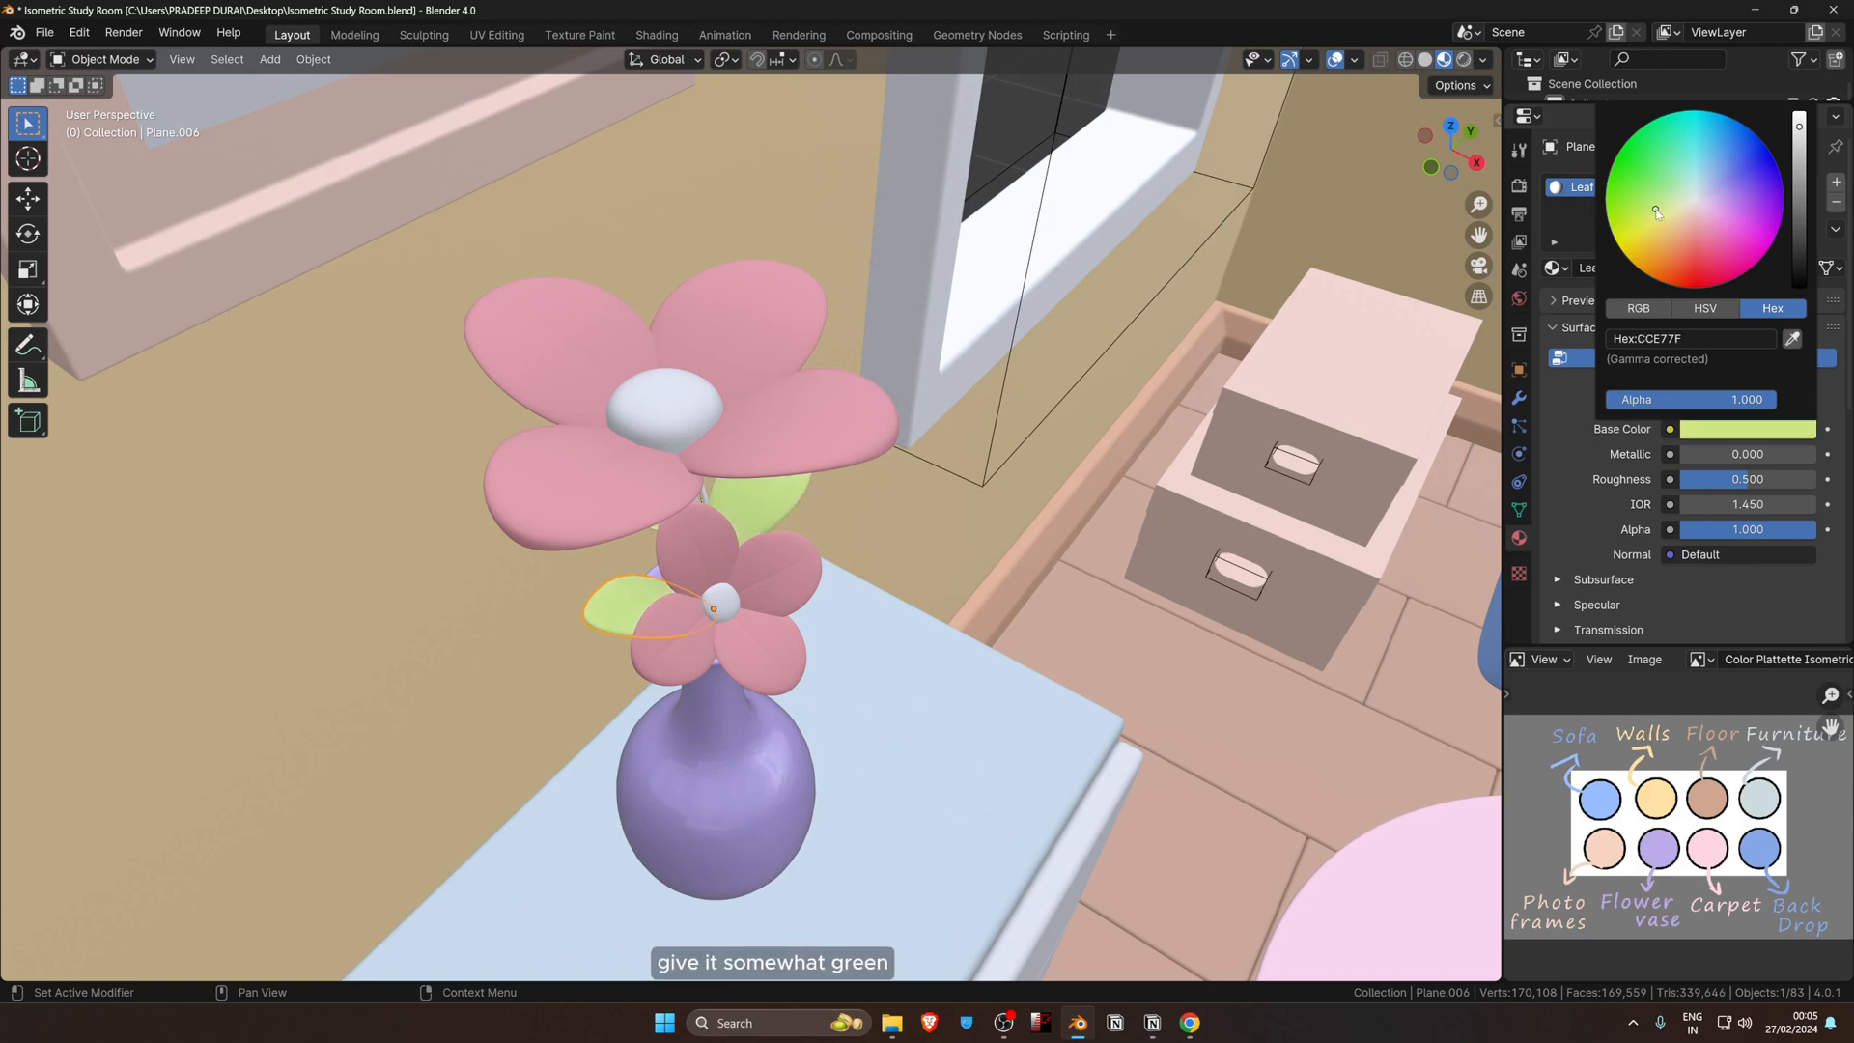
{"action": "left_click", "coordinate": [1719, 431]}
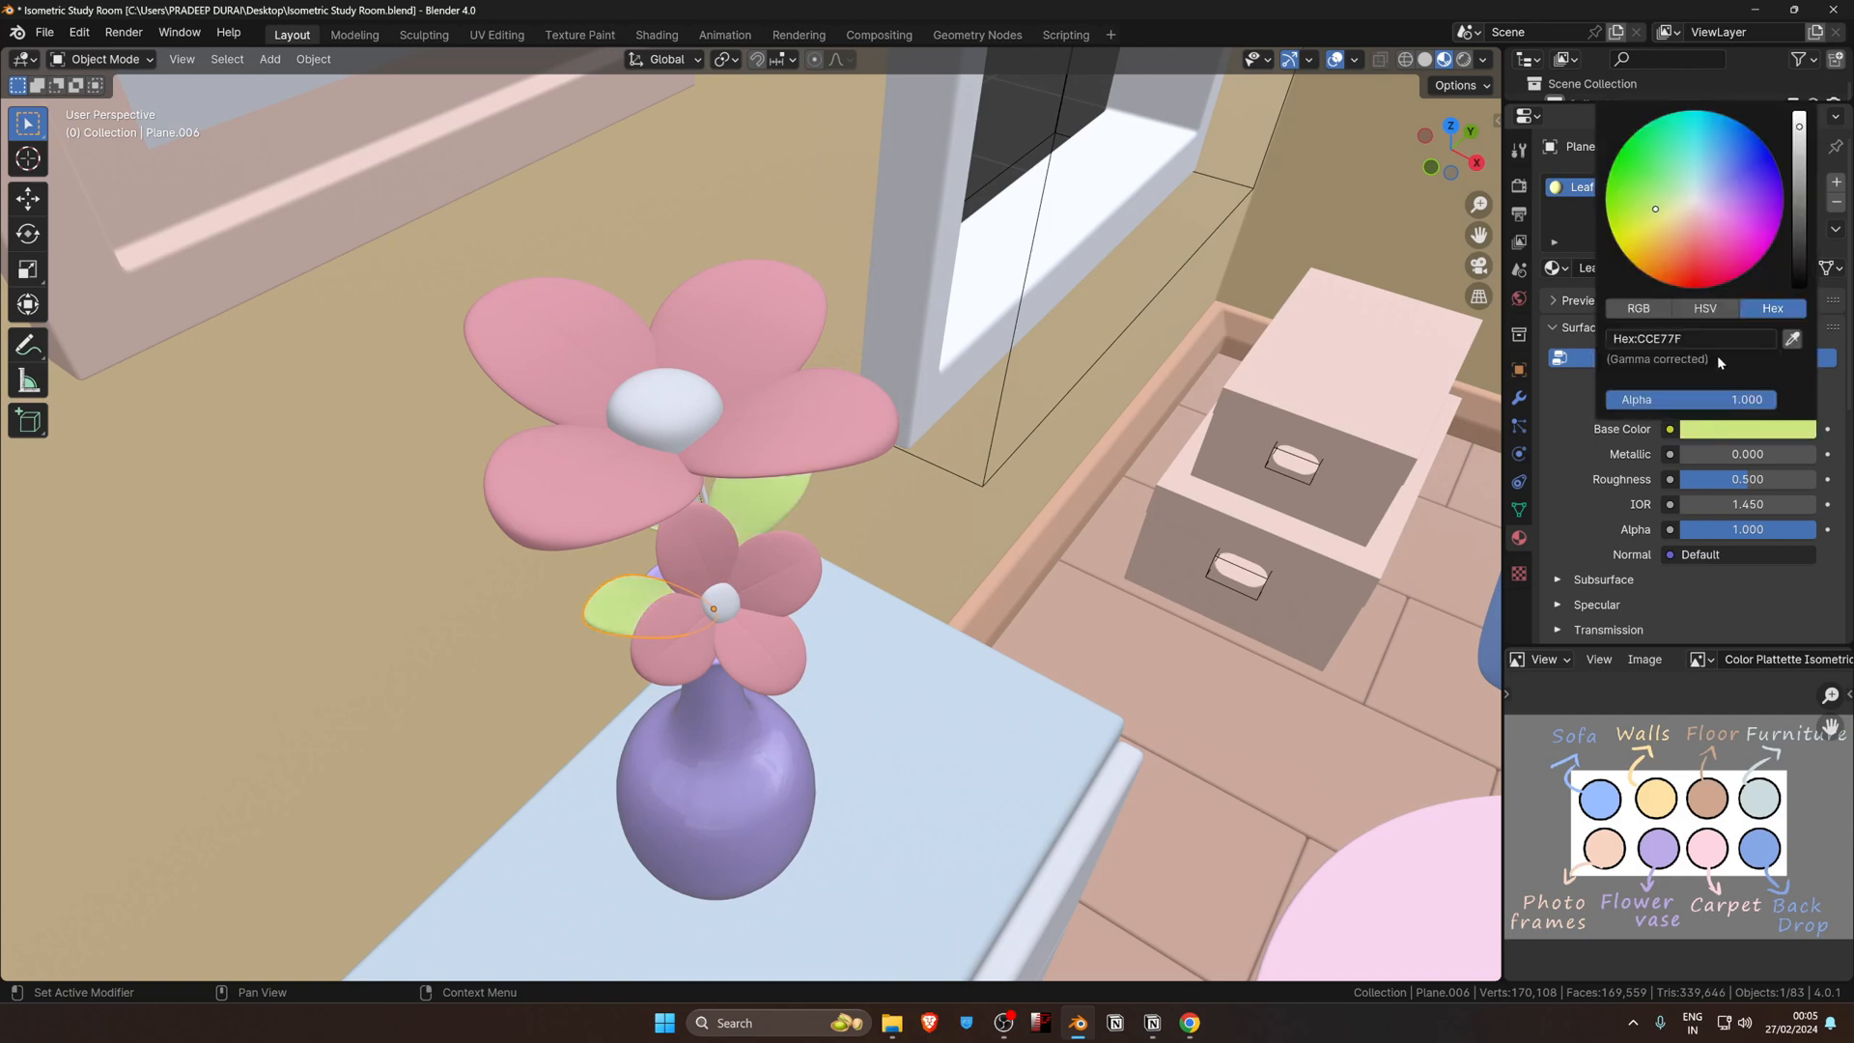
{"action": "left_click", "coordinate": [1706, 308]}
{"action": "left_click_drag", "start_coordinate": [1701, 358], "coordinate": [1711, 363]}
{"action": "left_click_drag", "start_coordinate": [1800, 128], "coordinate": [1800, 146]}
{"action": "mouse_move", "coordinate": [1170, 534]}
{"action": "middle_mouse_down"}
{"action": "mouse_move", "coordinate": [1139, 541]}
{"action": "mouse_move", "coordinate": [1188, 521]}
{"action": "mouse_move", "coordinate": [1169, 534]}
{"action": "middle_mouse_up"}
{"action": "mouse_move", "coordinate": [1746, 479]}
{"action": "left_mouse_down"}
{"action": "mouse_move", "coordinate": [1719, 479]}
{"action": "mouse_move", "coordinate": [1766, 479]}
{"action": "left_mouse_up"}
Step: Rename the pink petal material to Flower
{"action": "left_click", "coordinate": [691, 278]}
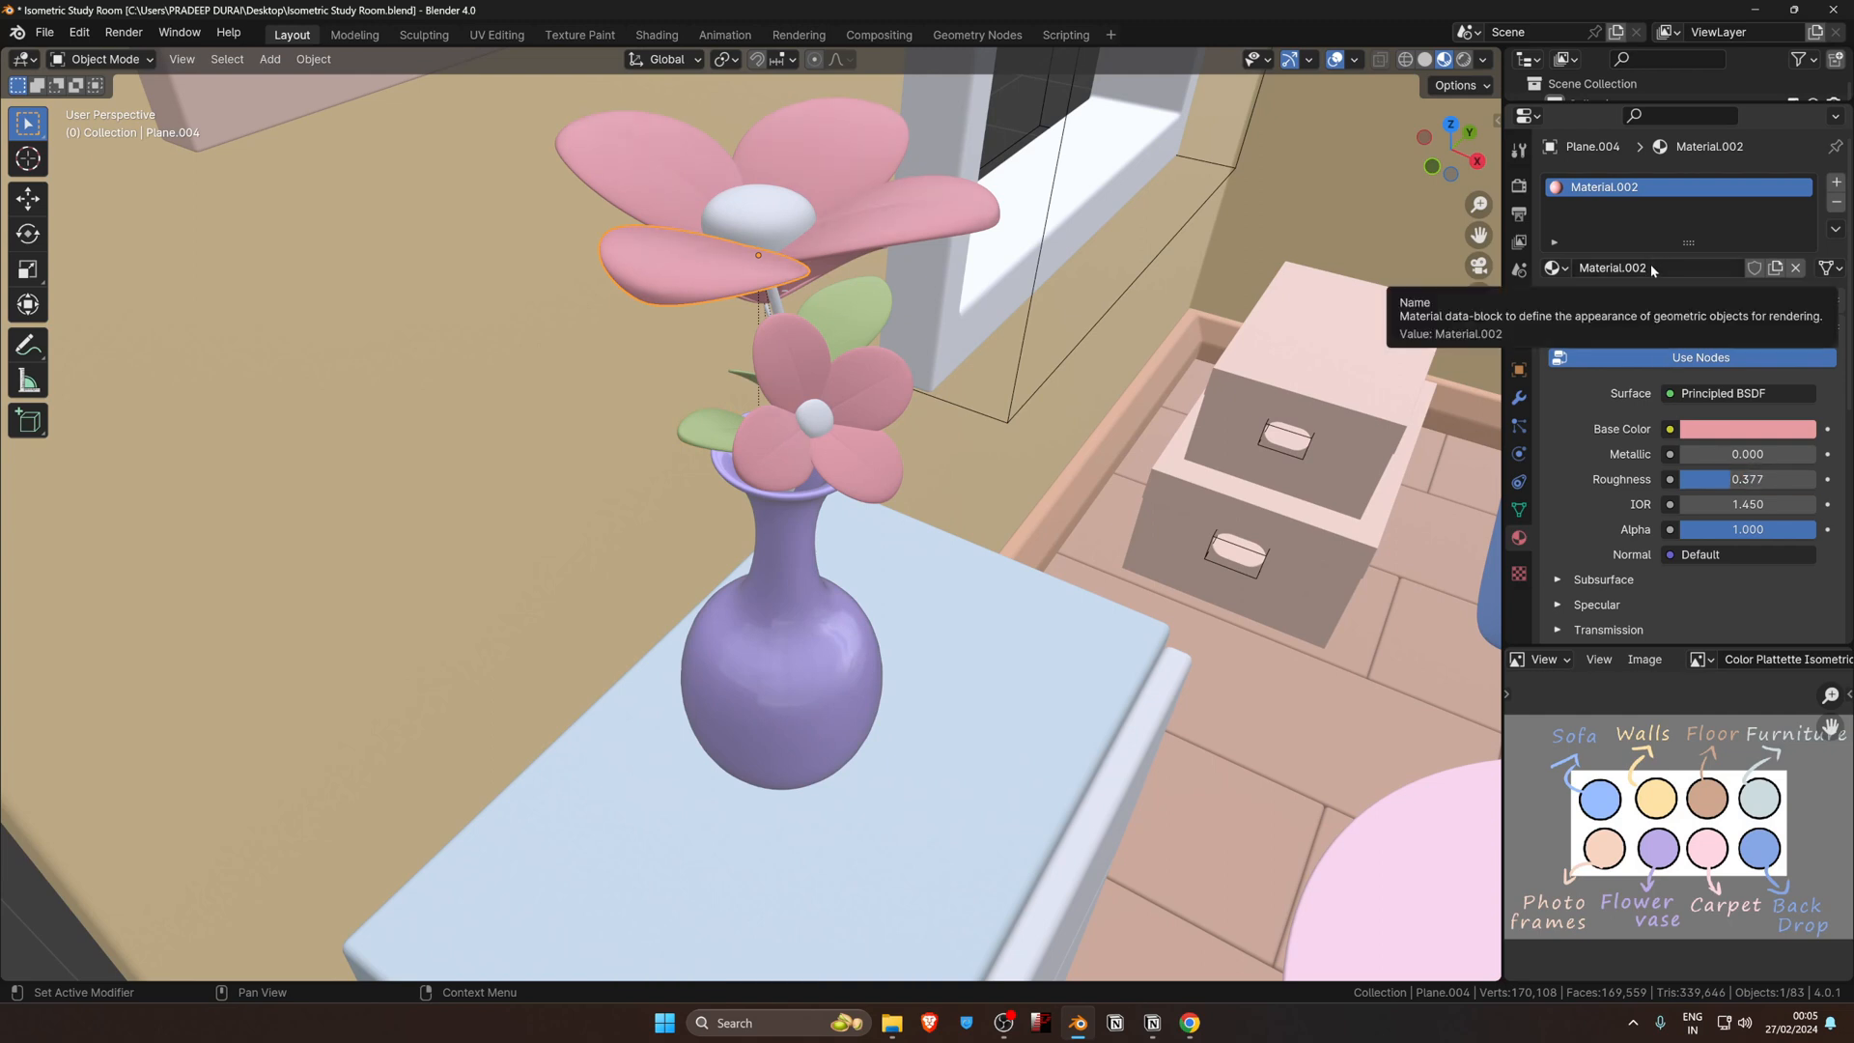
{"action": "double_click", "coordinate": [1649, 264]}
{"action": "key", "text": "BackSpace"}
{"action": "type", "text": "F"}
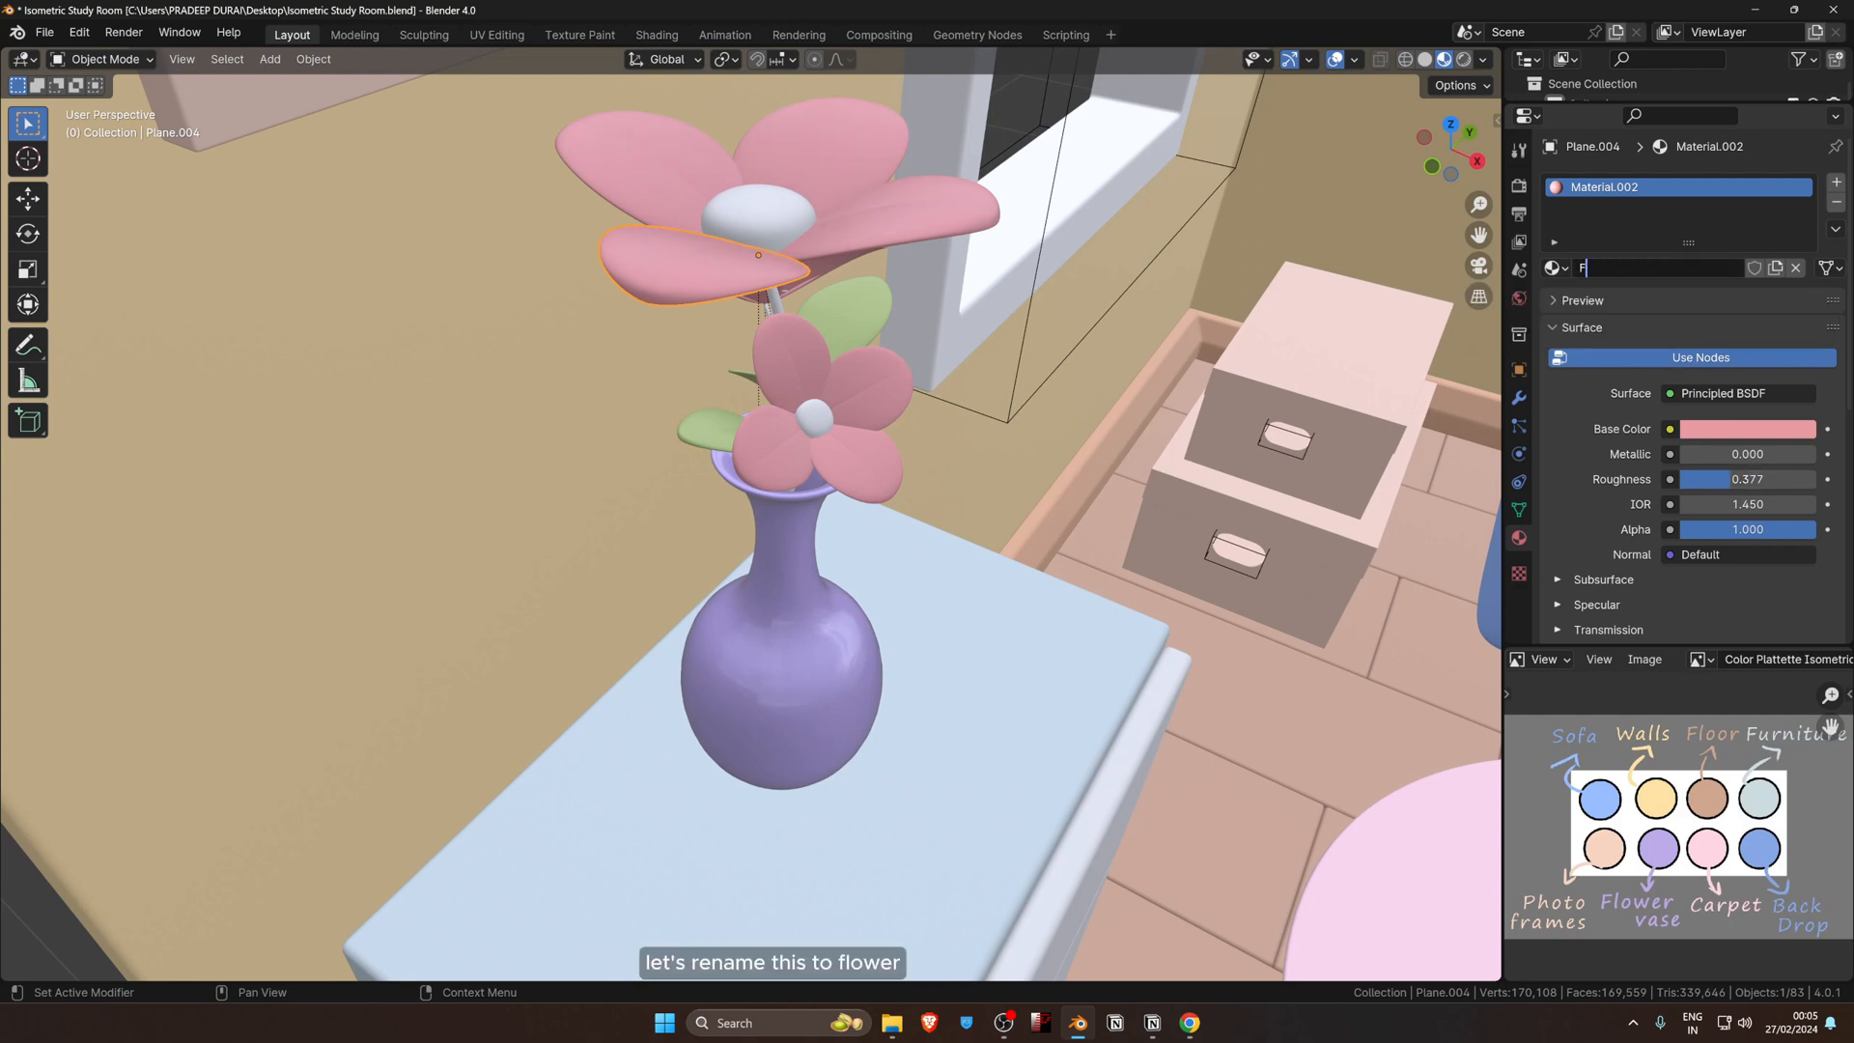
{"action": "type", "text": "lower"}
{"action": "key", "text": "Return"}
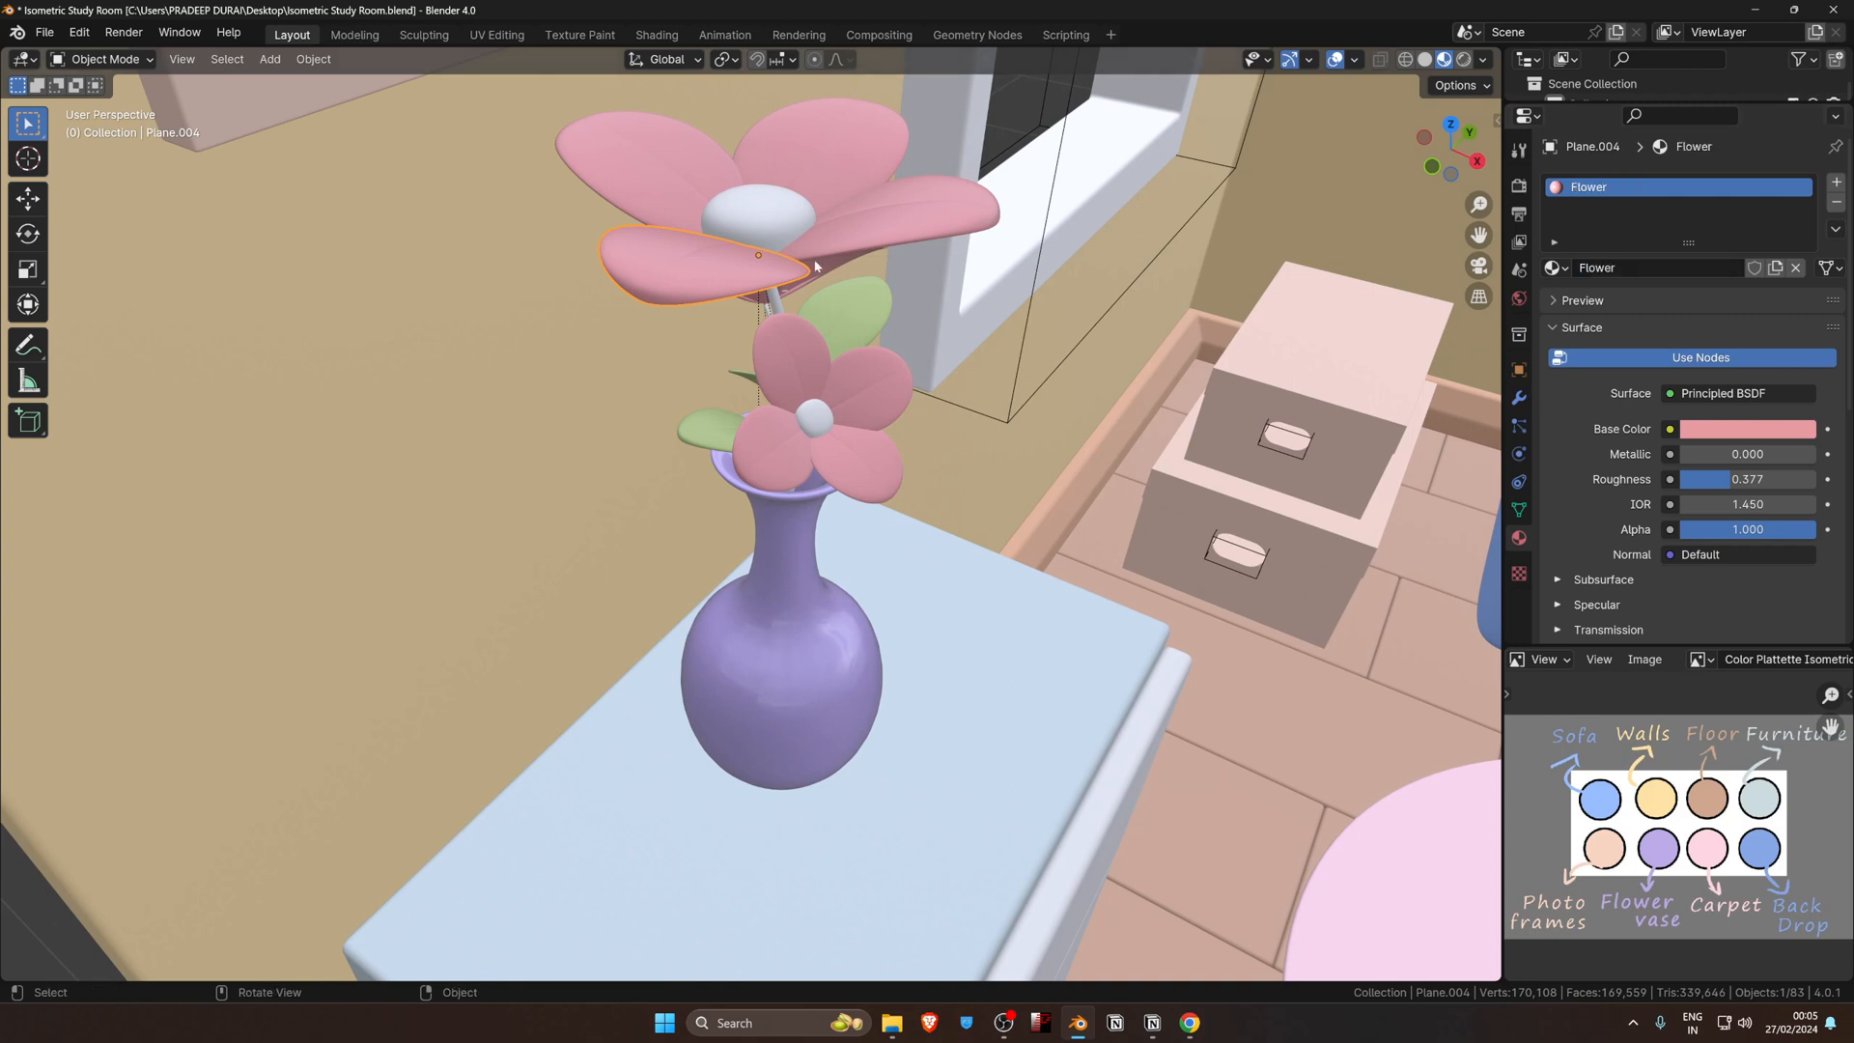
Step: Create a Pollen material for the flower center and color it orange with hue 0.043, saturation 0.872 and value 0.800
{"action": "left_click", "coordinate": [784, 220]}
{"action": "left_click", "coordinate": [1661, 268]}
{"action": "double_click", "coordinate": [1642, 268]}
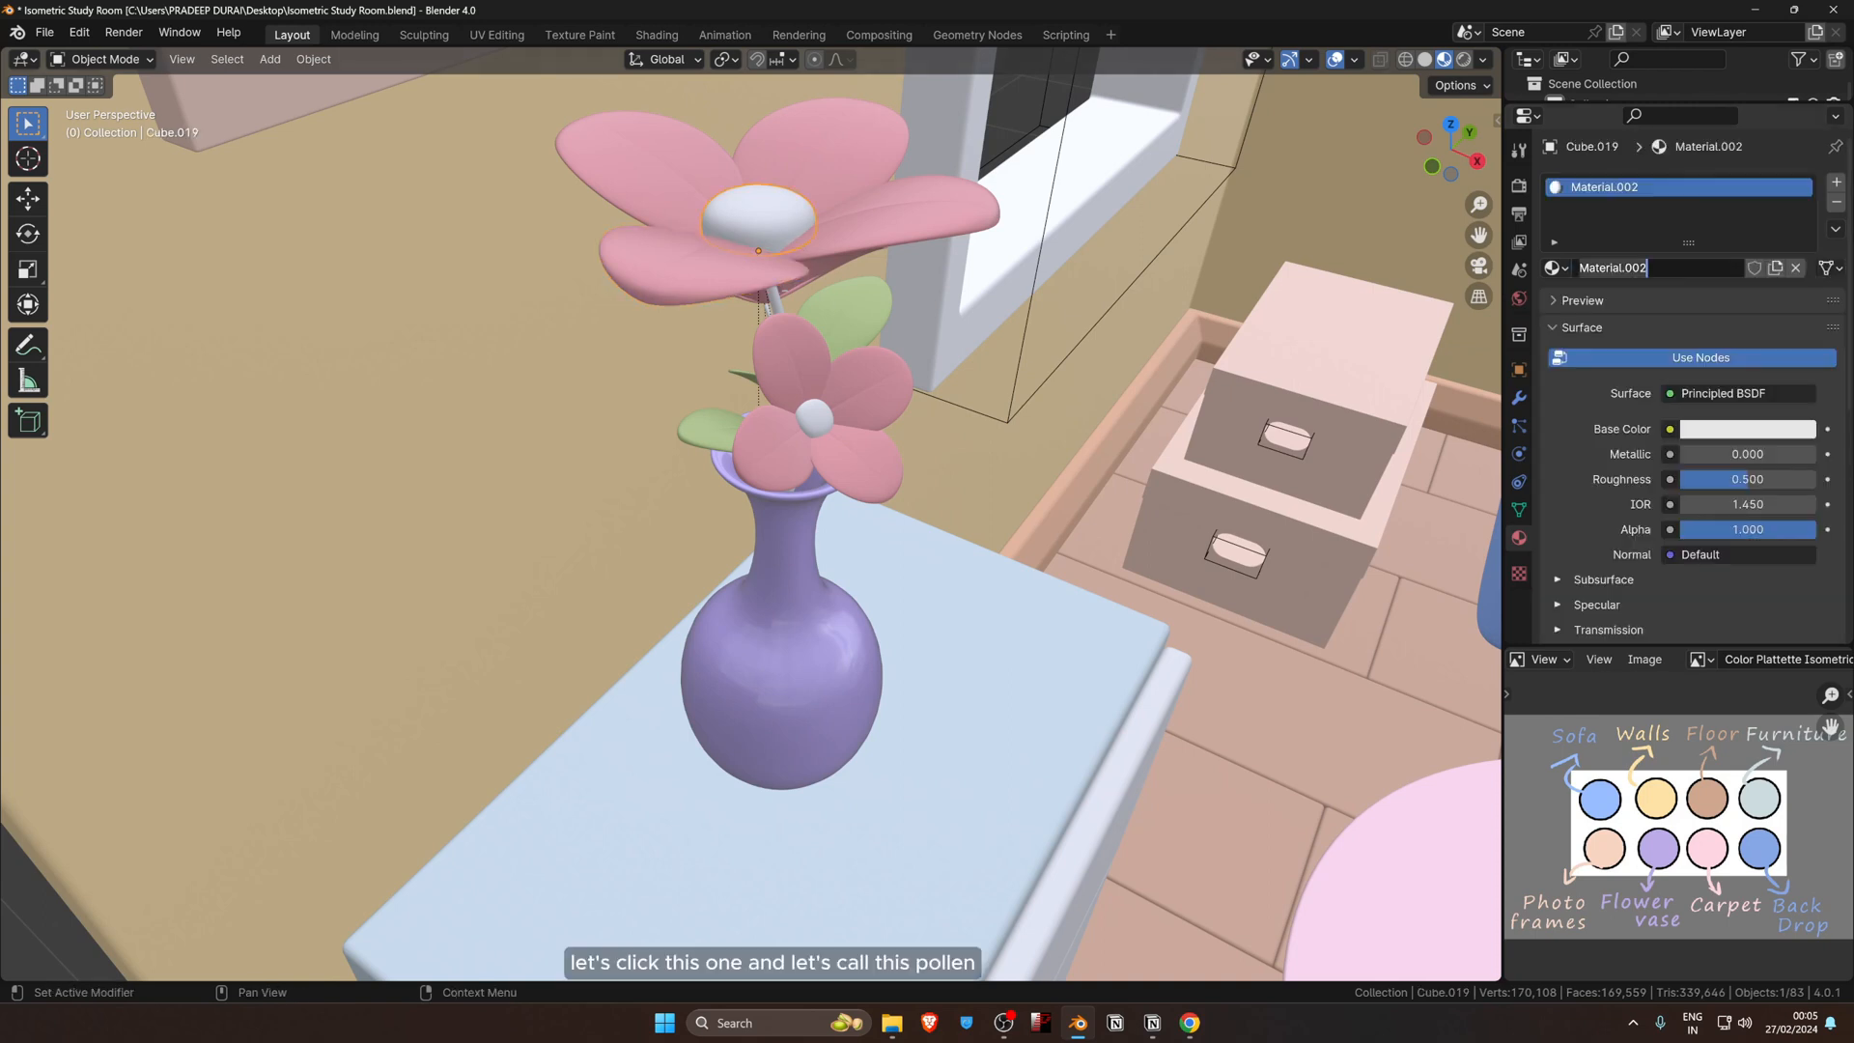
{"action": "key", "text": "BackSpace"}
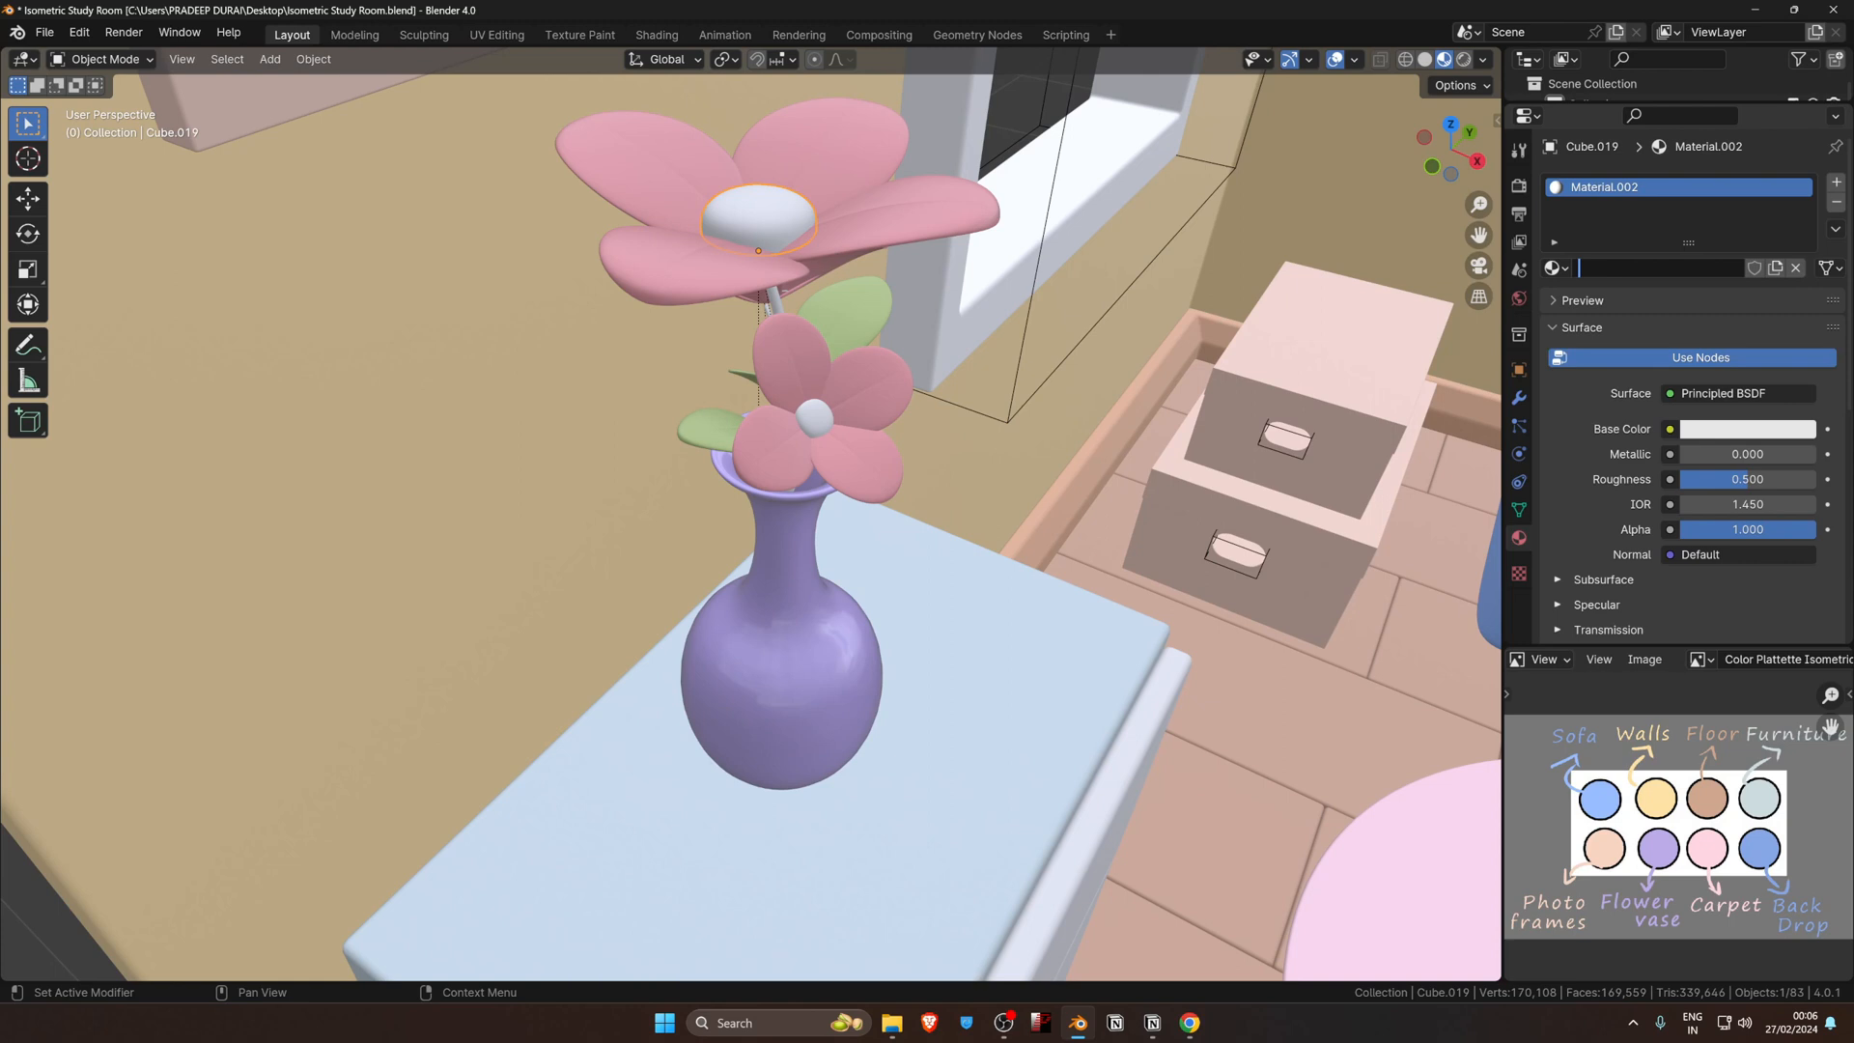
{"action": "type", "text": "Pollen"}
{"action": "key", "text": "Return"}
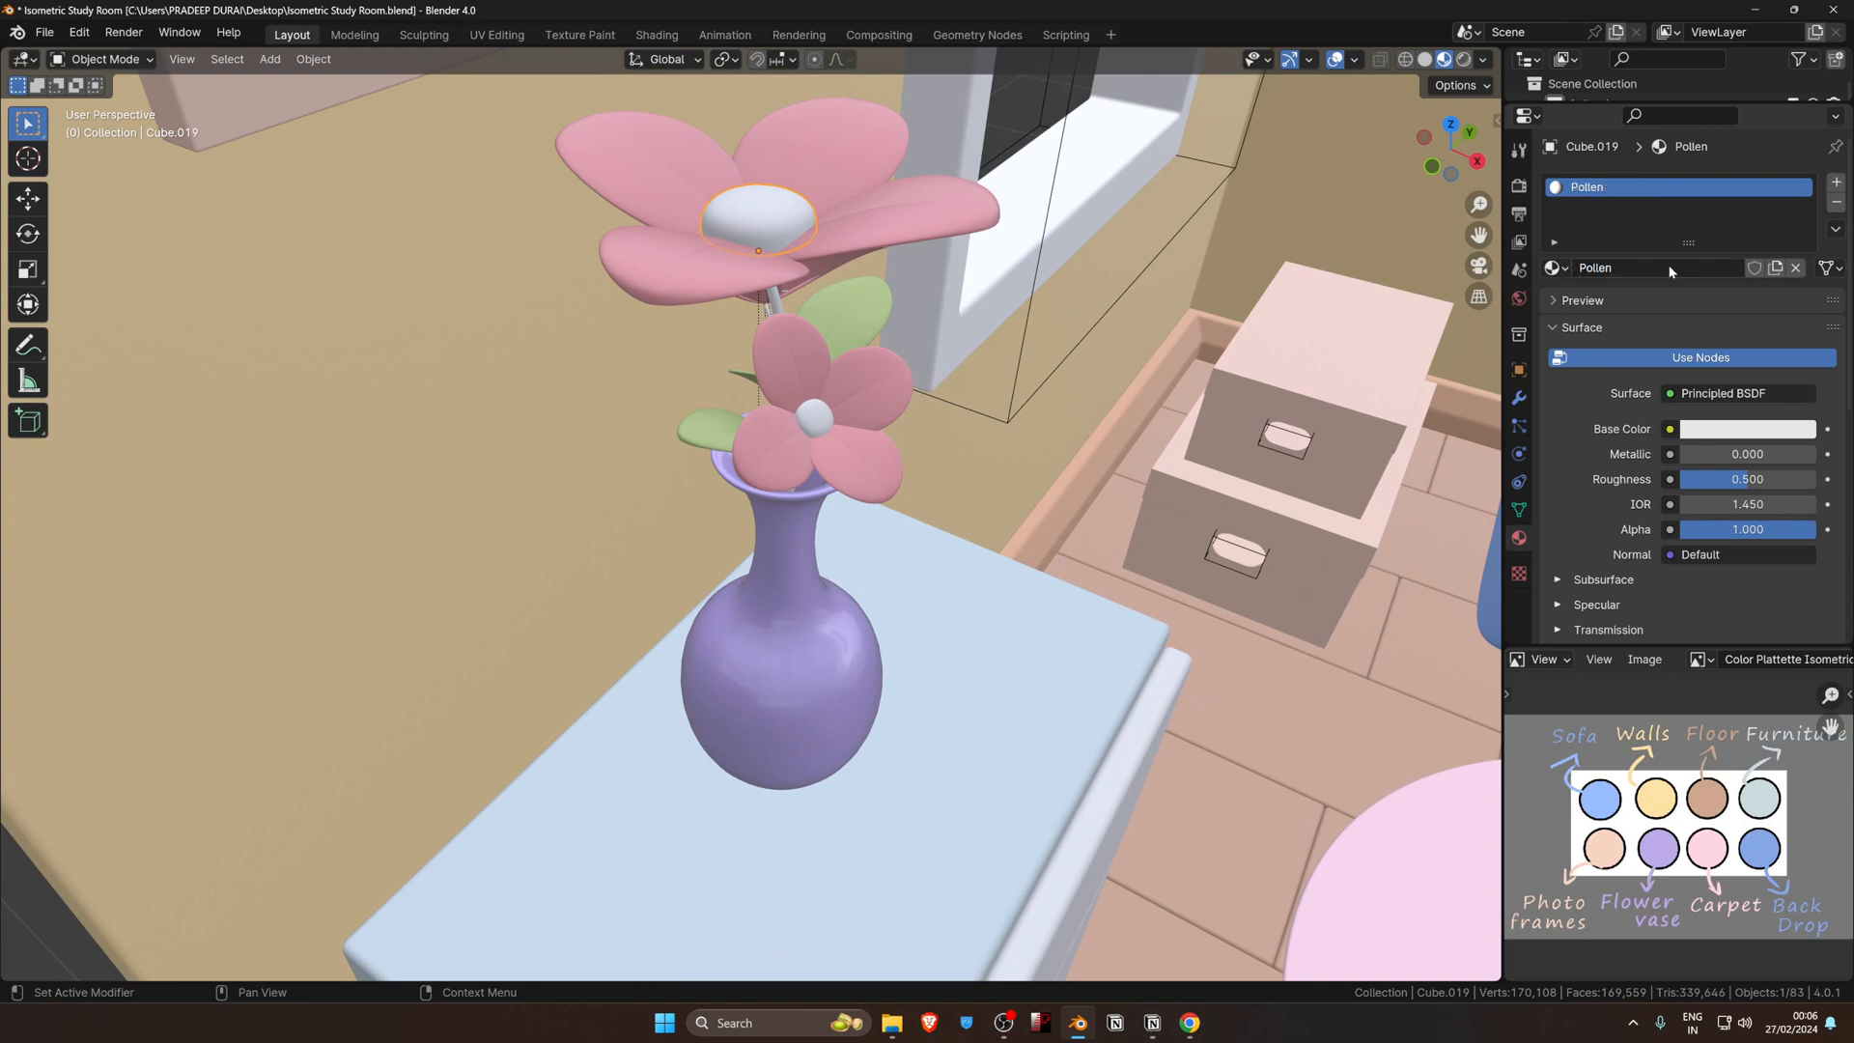
{"action": "left_click", "coordinate": [1738, 429]}
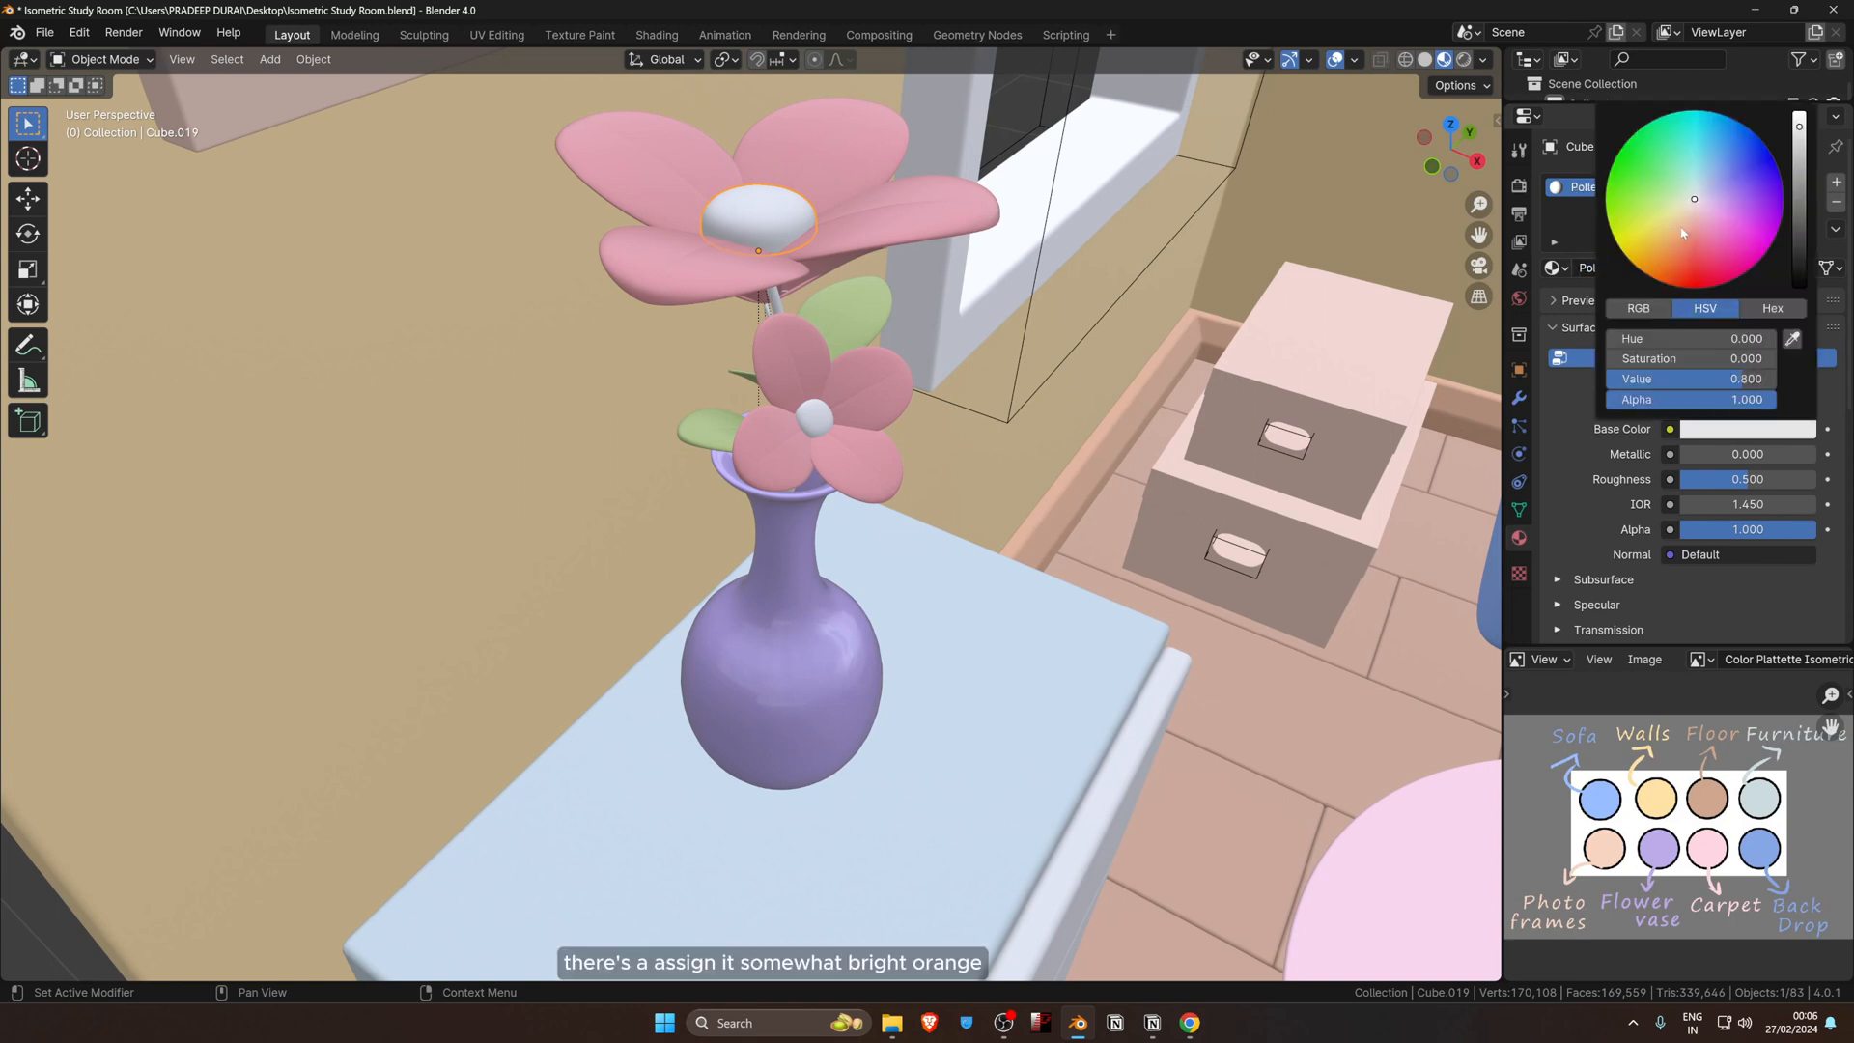
{"action": "left_click_drag", "start_coordinate": [1683, 233], "coordinate": [1673, 249]}
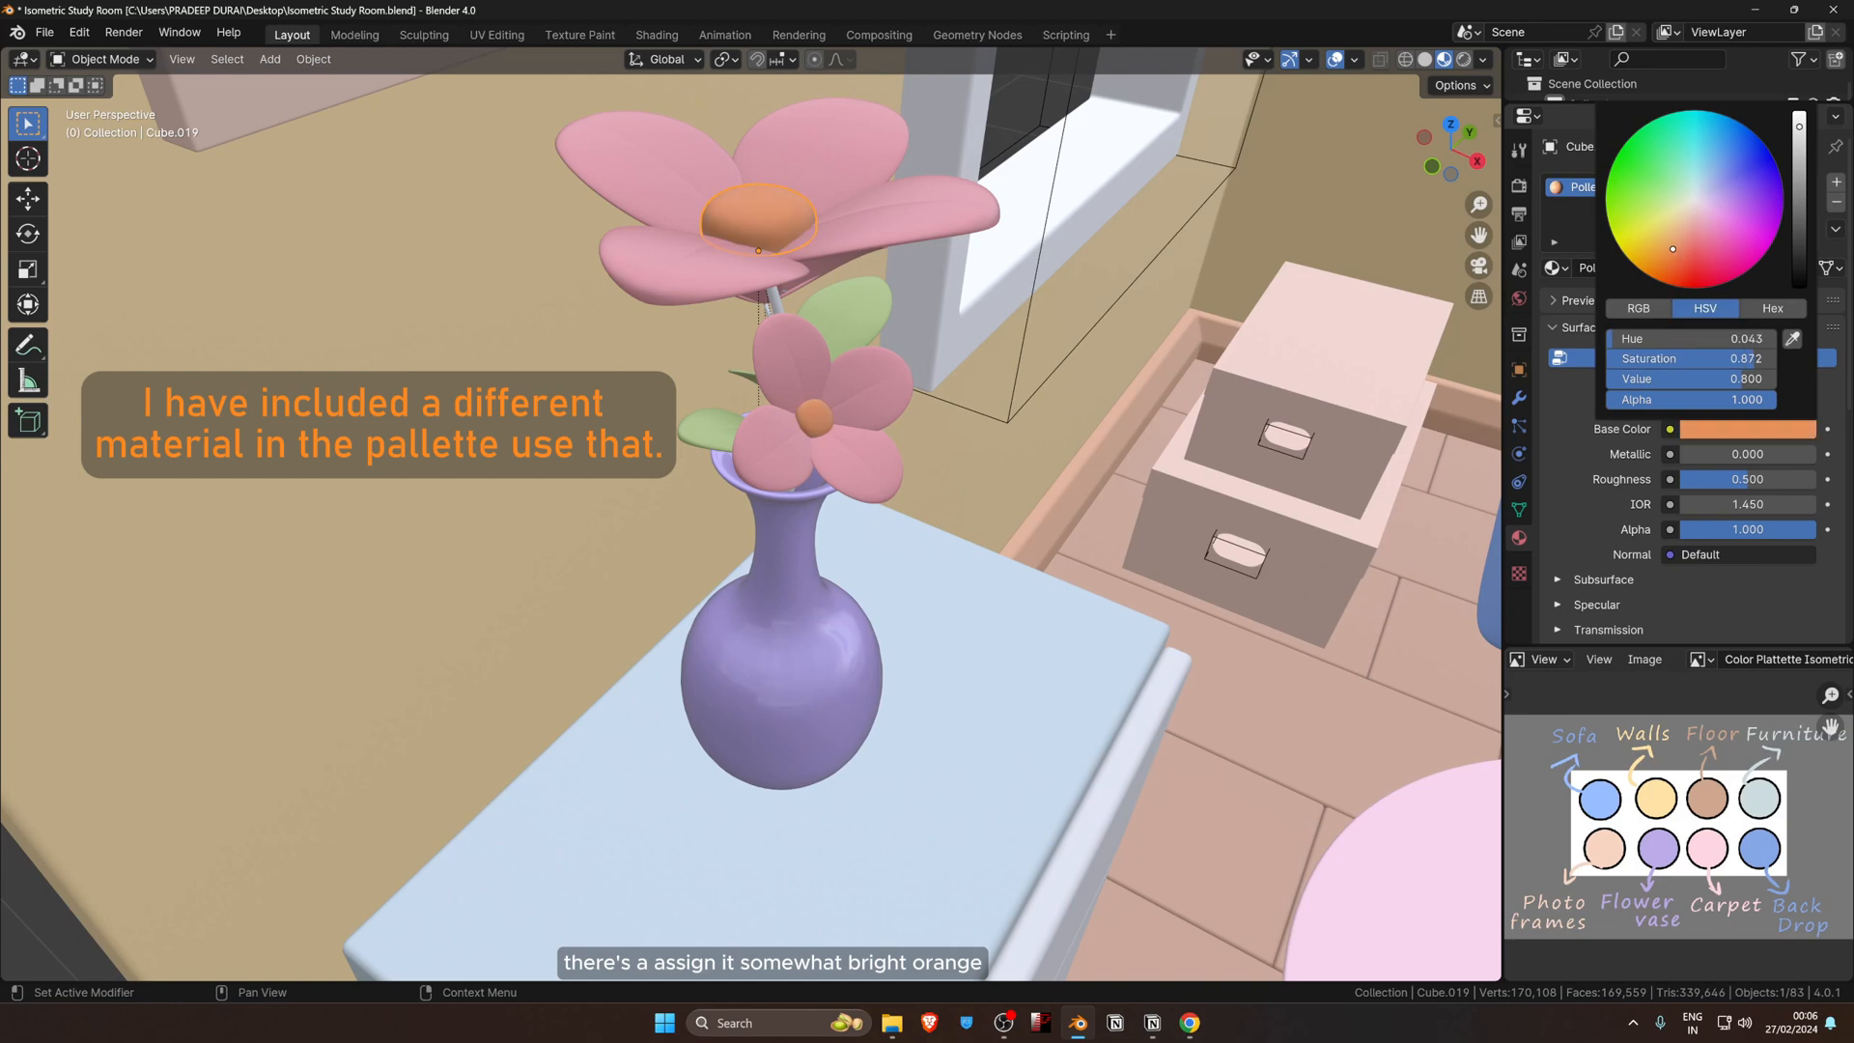
Step: Link the Leaf material from the larger leaf to the flower stems
{"action": "left_click", "coordinate": [777, 300]}
{"action": "left_click", "coordinate": [842, 311], "text": "shift"}
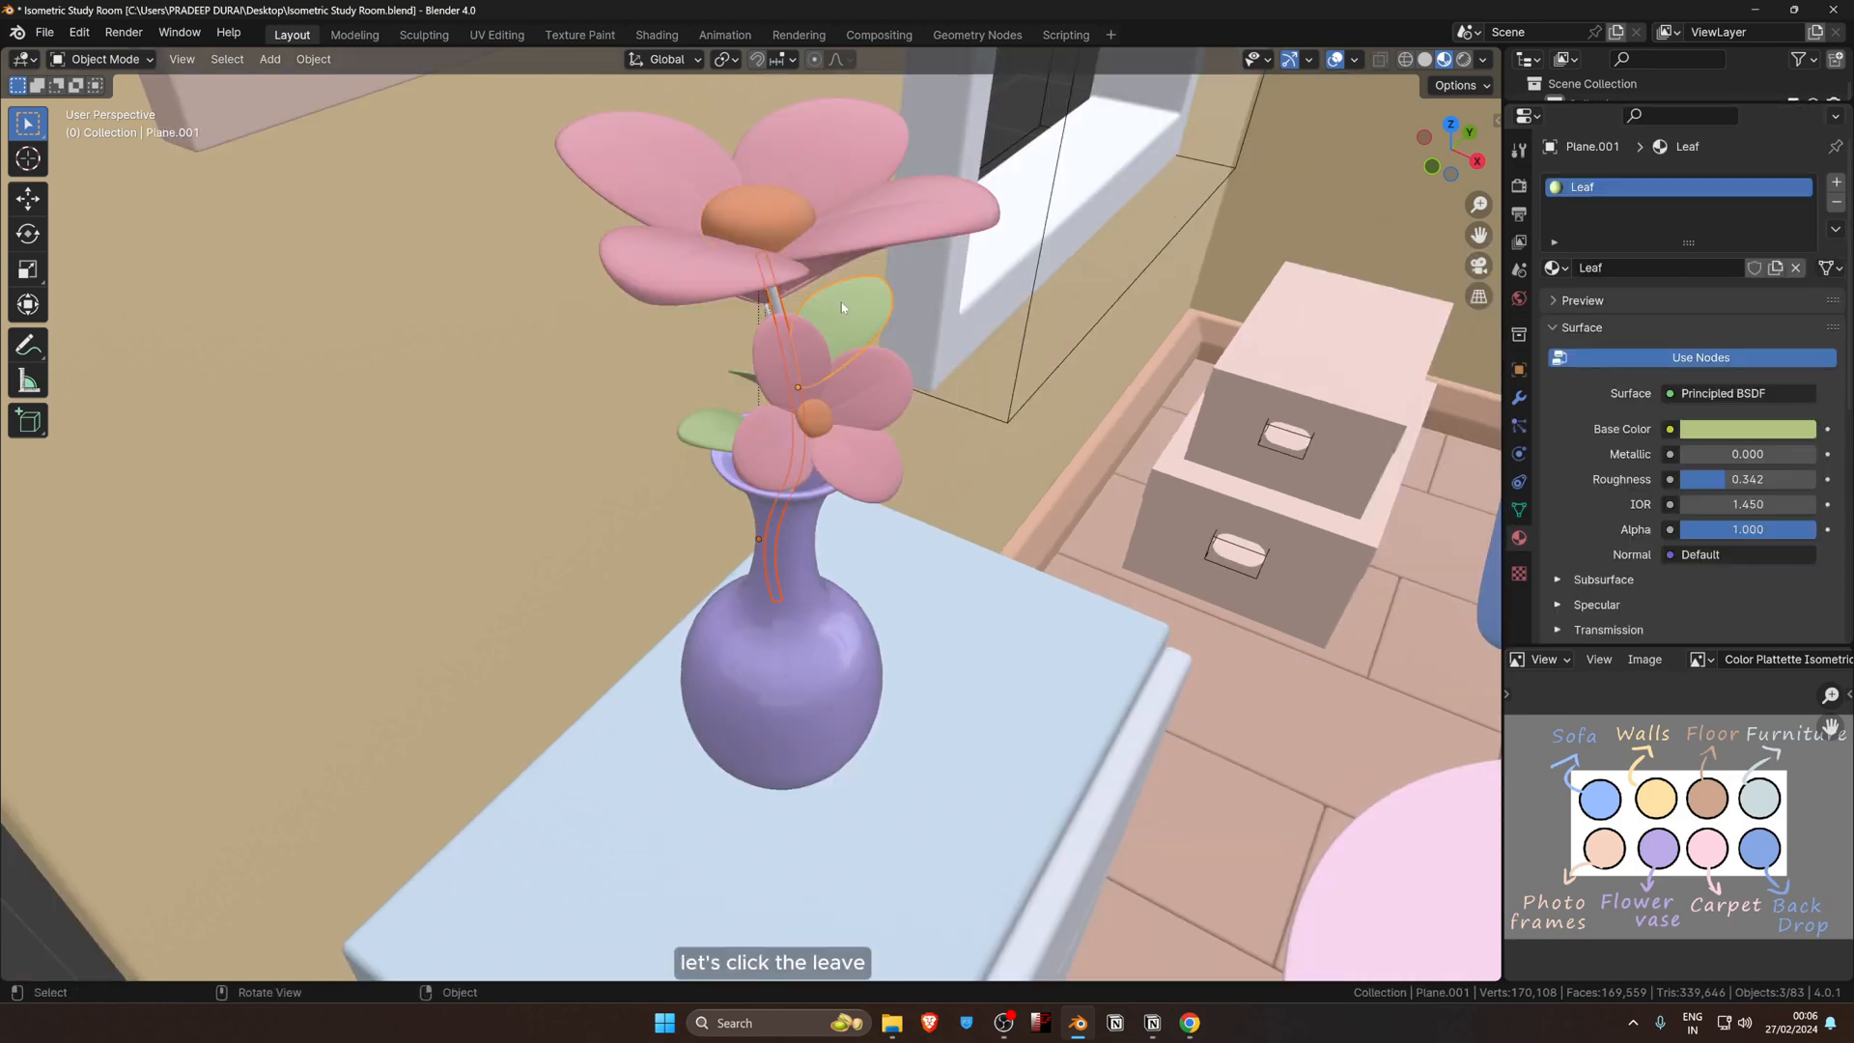
{"action": "key", "text": "ctrl+l"}
{"action": "left_click", "coordinate": [841, 303]}
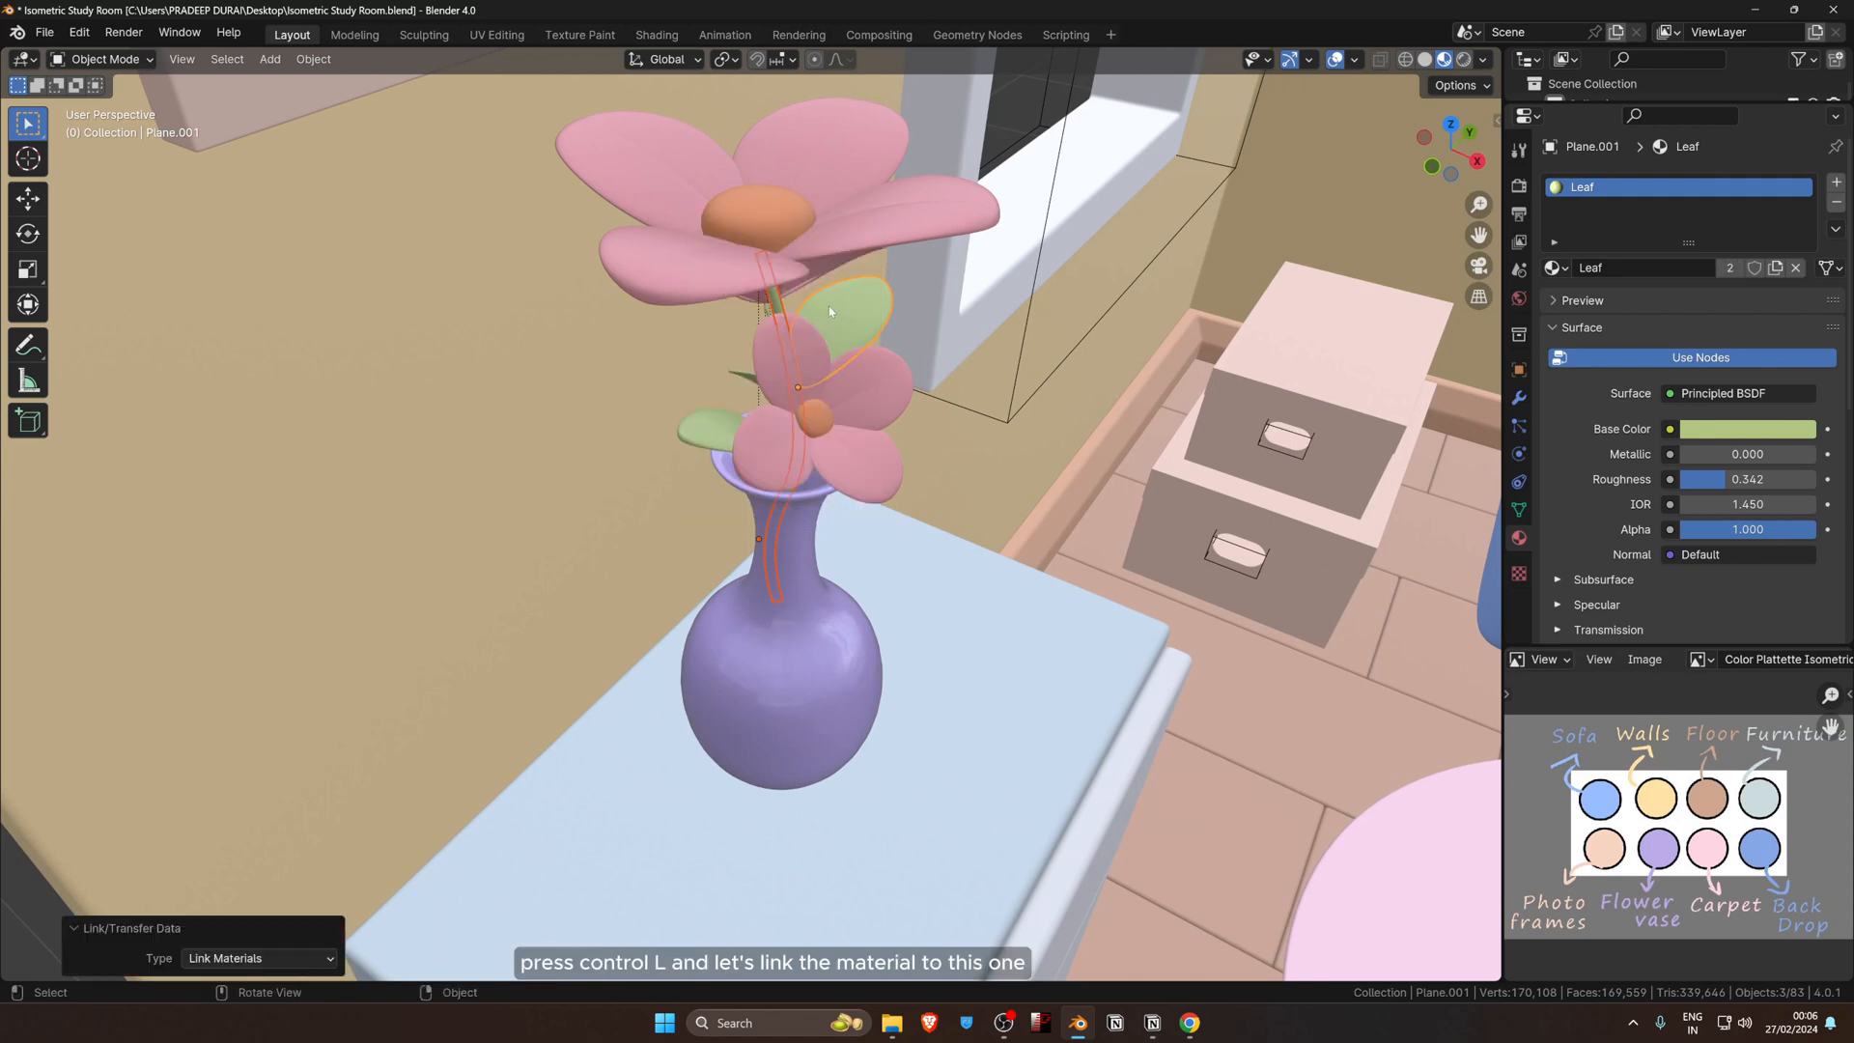
Step: Make a separate copy of the Leaf material for the stem and darken it to hue 0.264, saturation 0.788, value 0.343
{"action": "left_click", "coordinate": [777, 300]}
{"action": "middle_click_drag", "start_coordinate": [831, 357], "coordinate": [813, 350]}
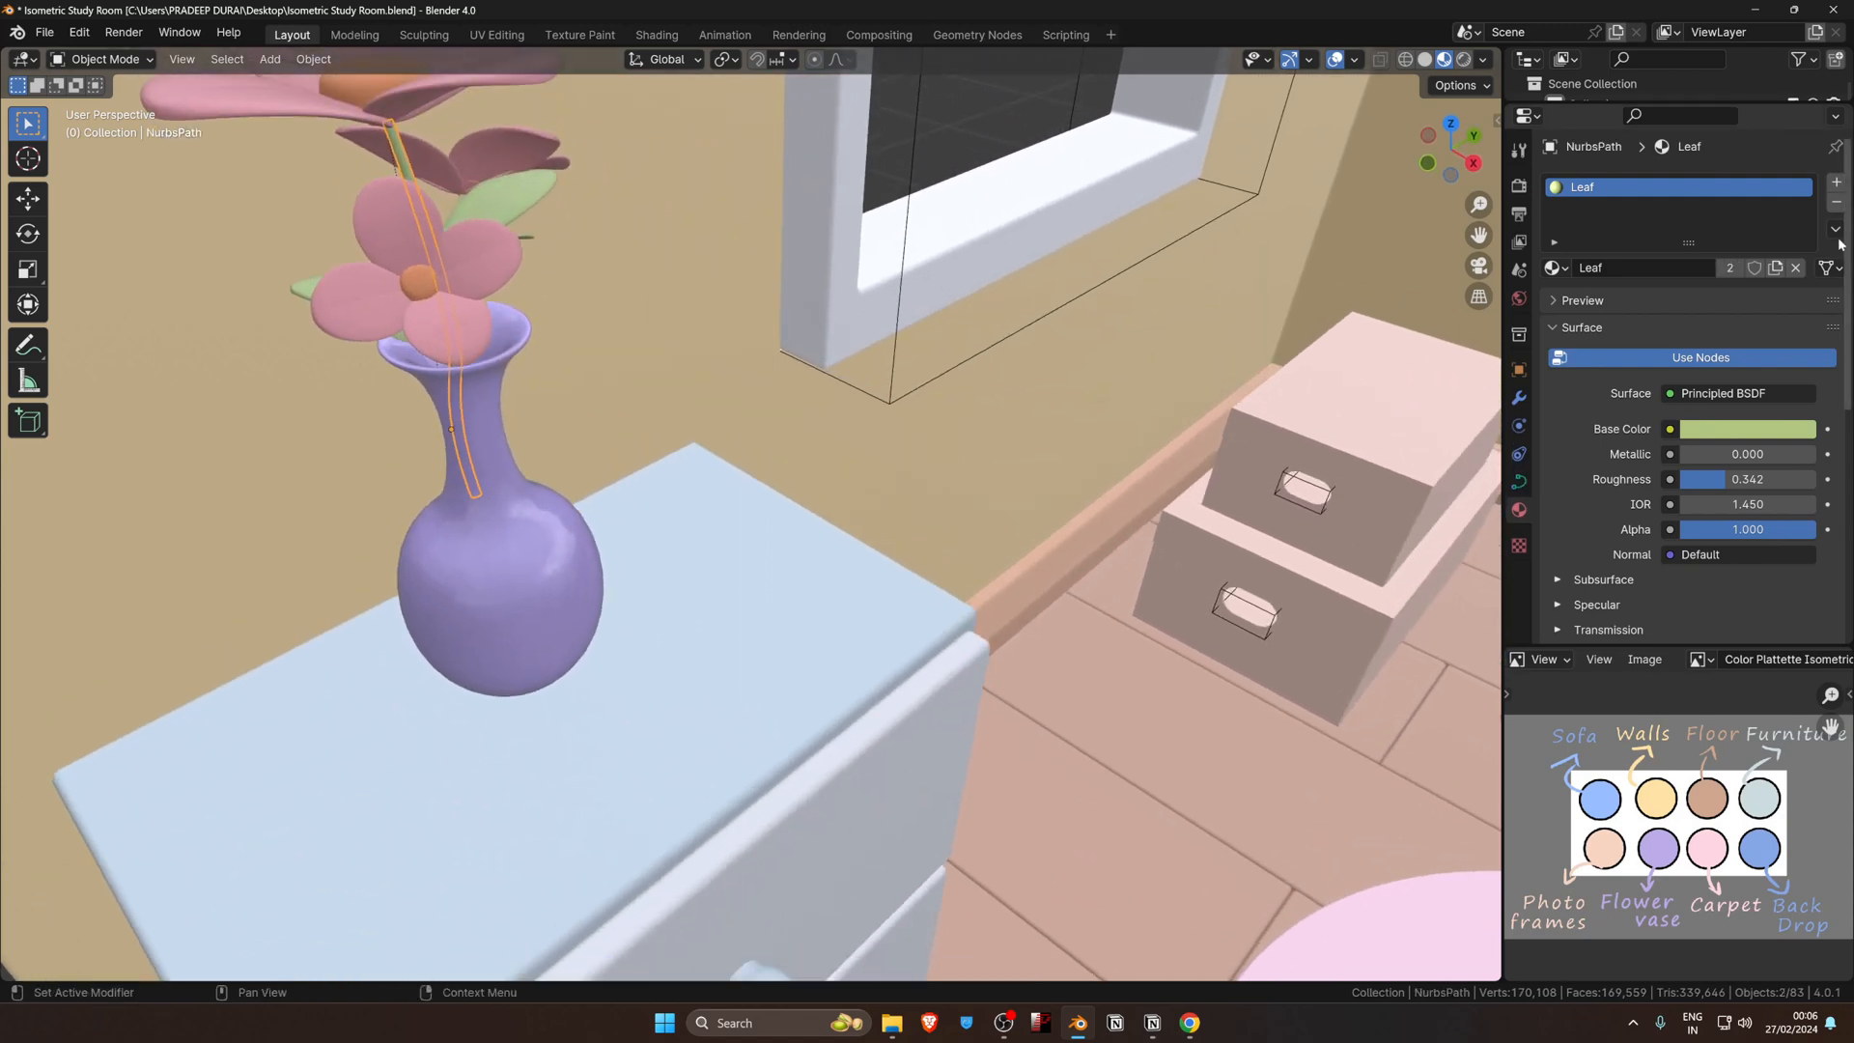
{"action": "left_click", "coordinate": [1775, 267]}
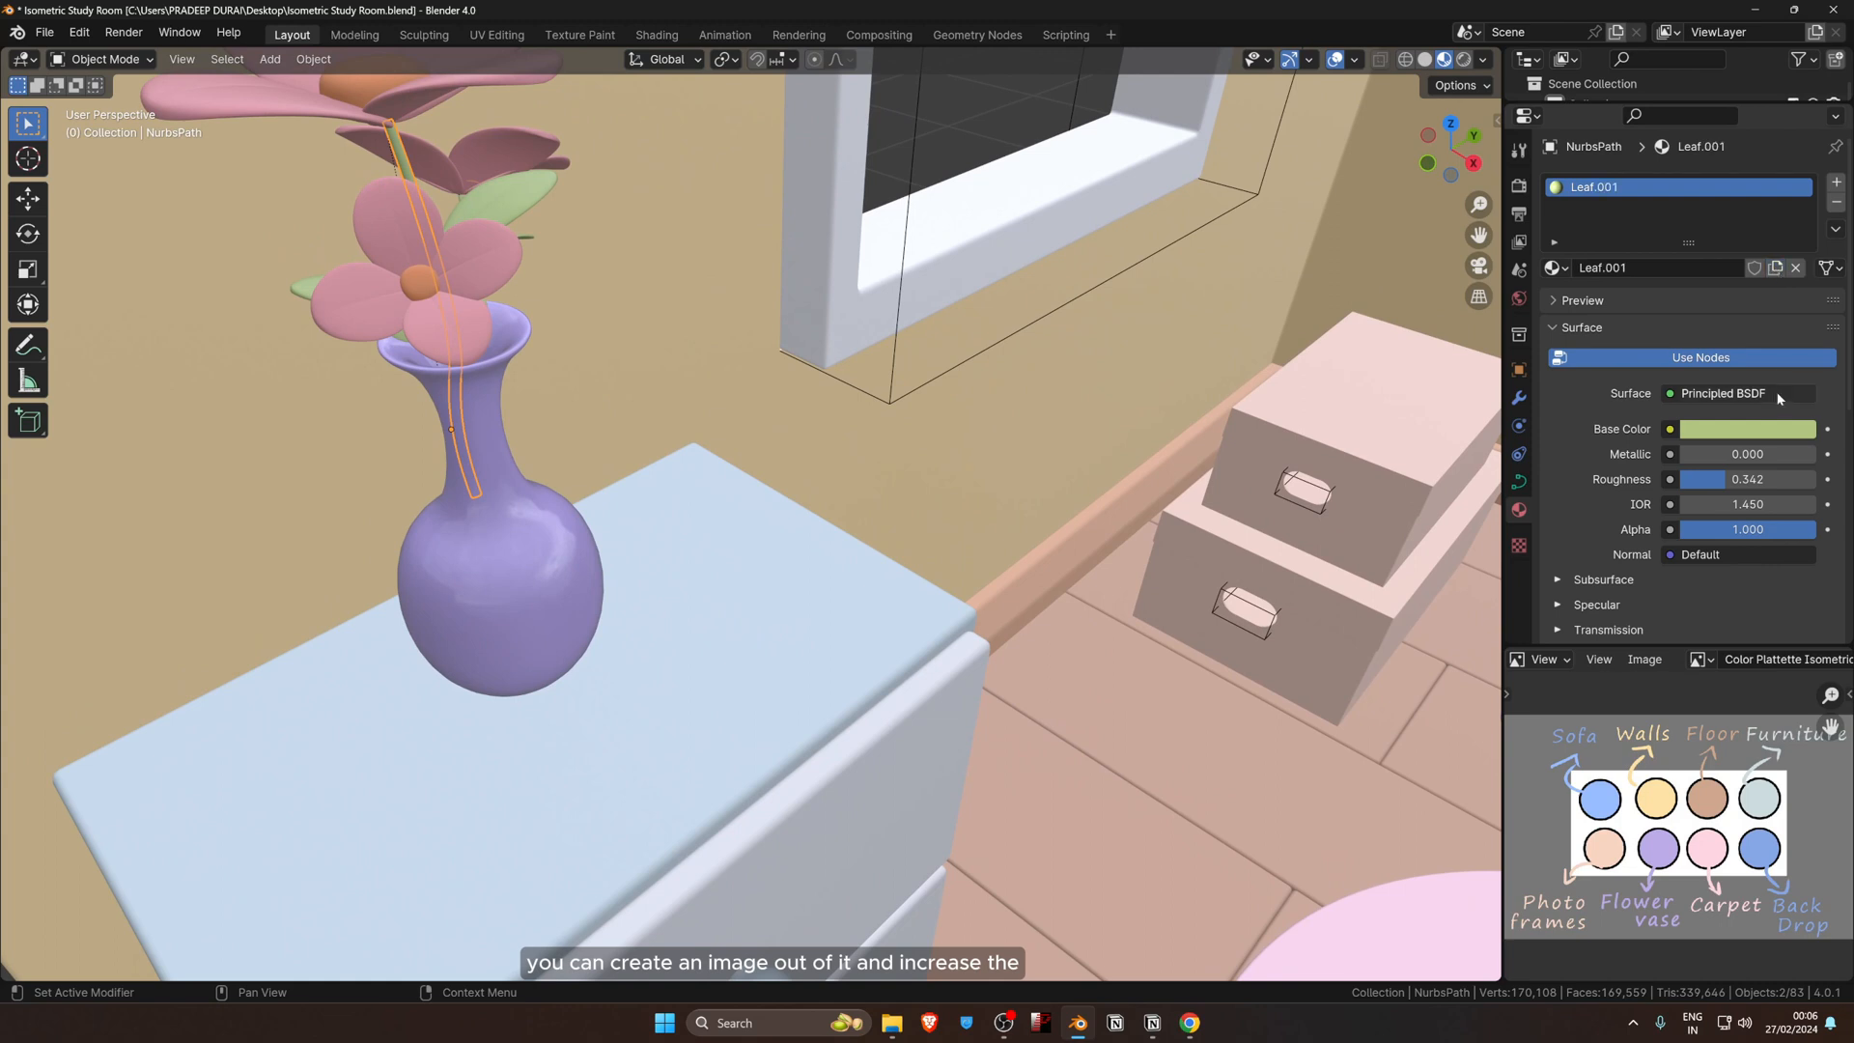
{"action": "left_click", "coordinate": [1773, 429]}
{"action": "left_click", "coordinate": [1651, 204]}
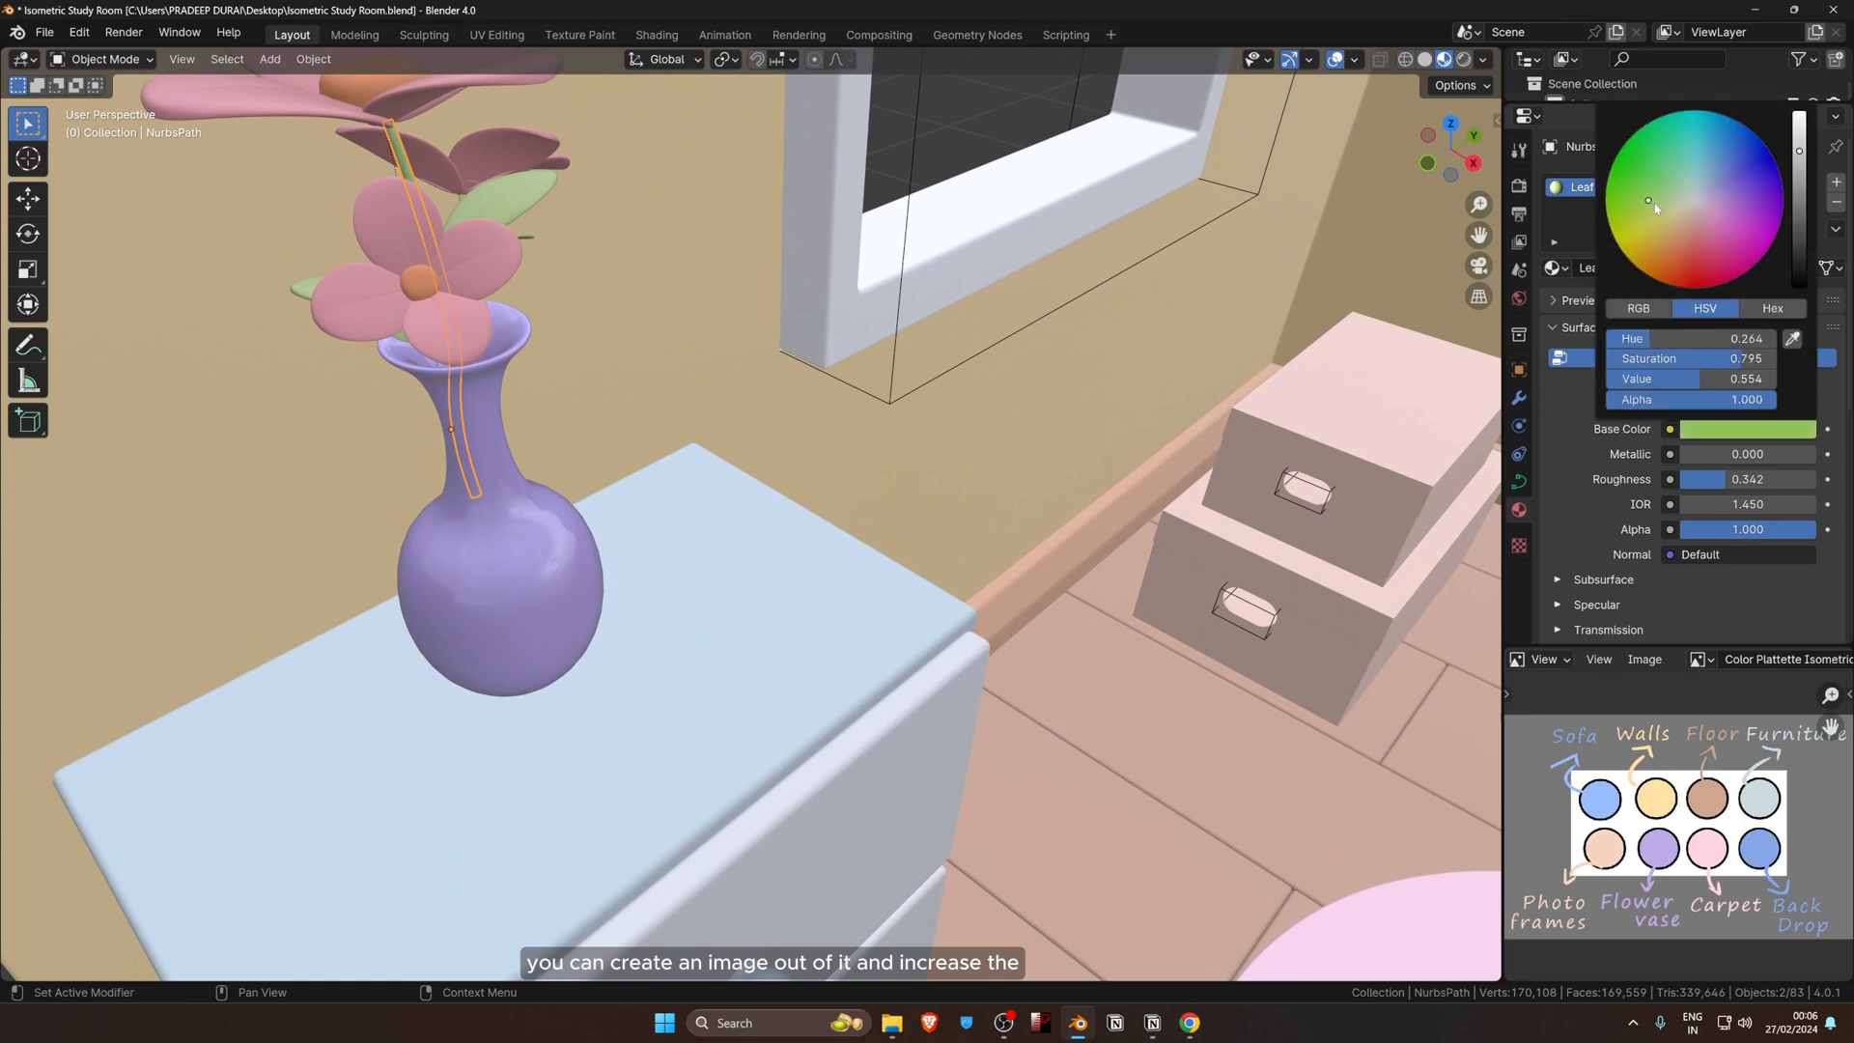
{"action": "left_click_drag", "start_coordinate": [1799, 162], "coordinate": [1798, 180]}
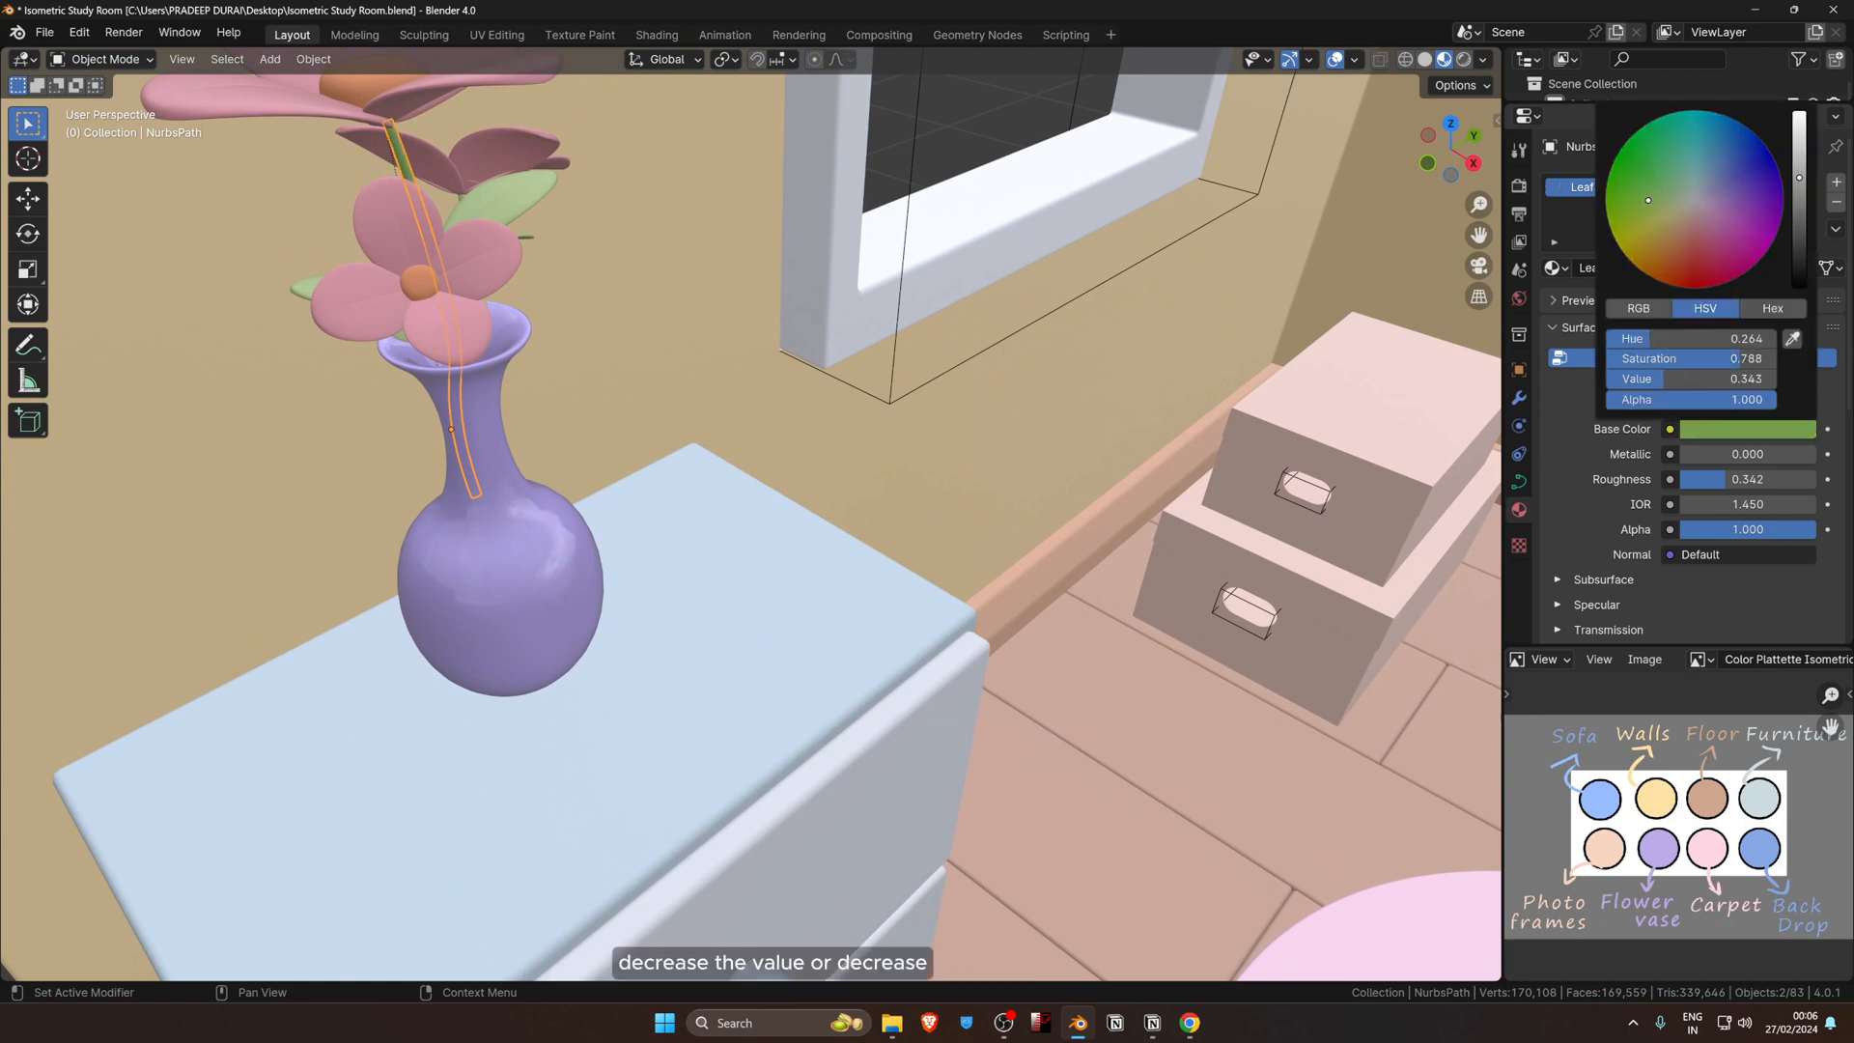
{"action": "middle_click_drag", "start_coordinate": [714, 415], "coordinate": [778, 430]}
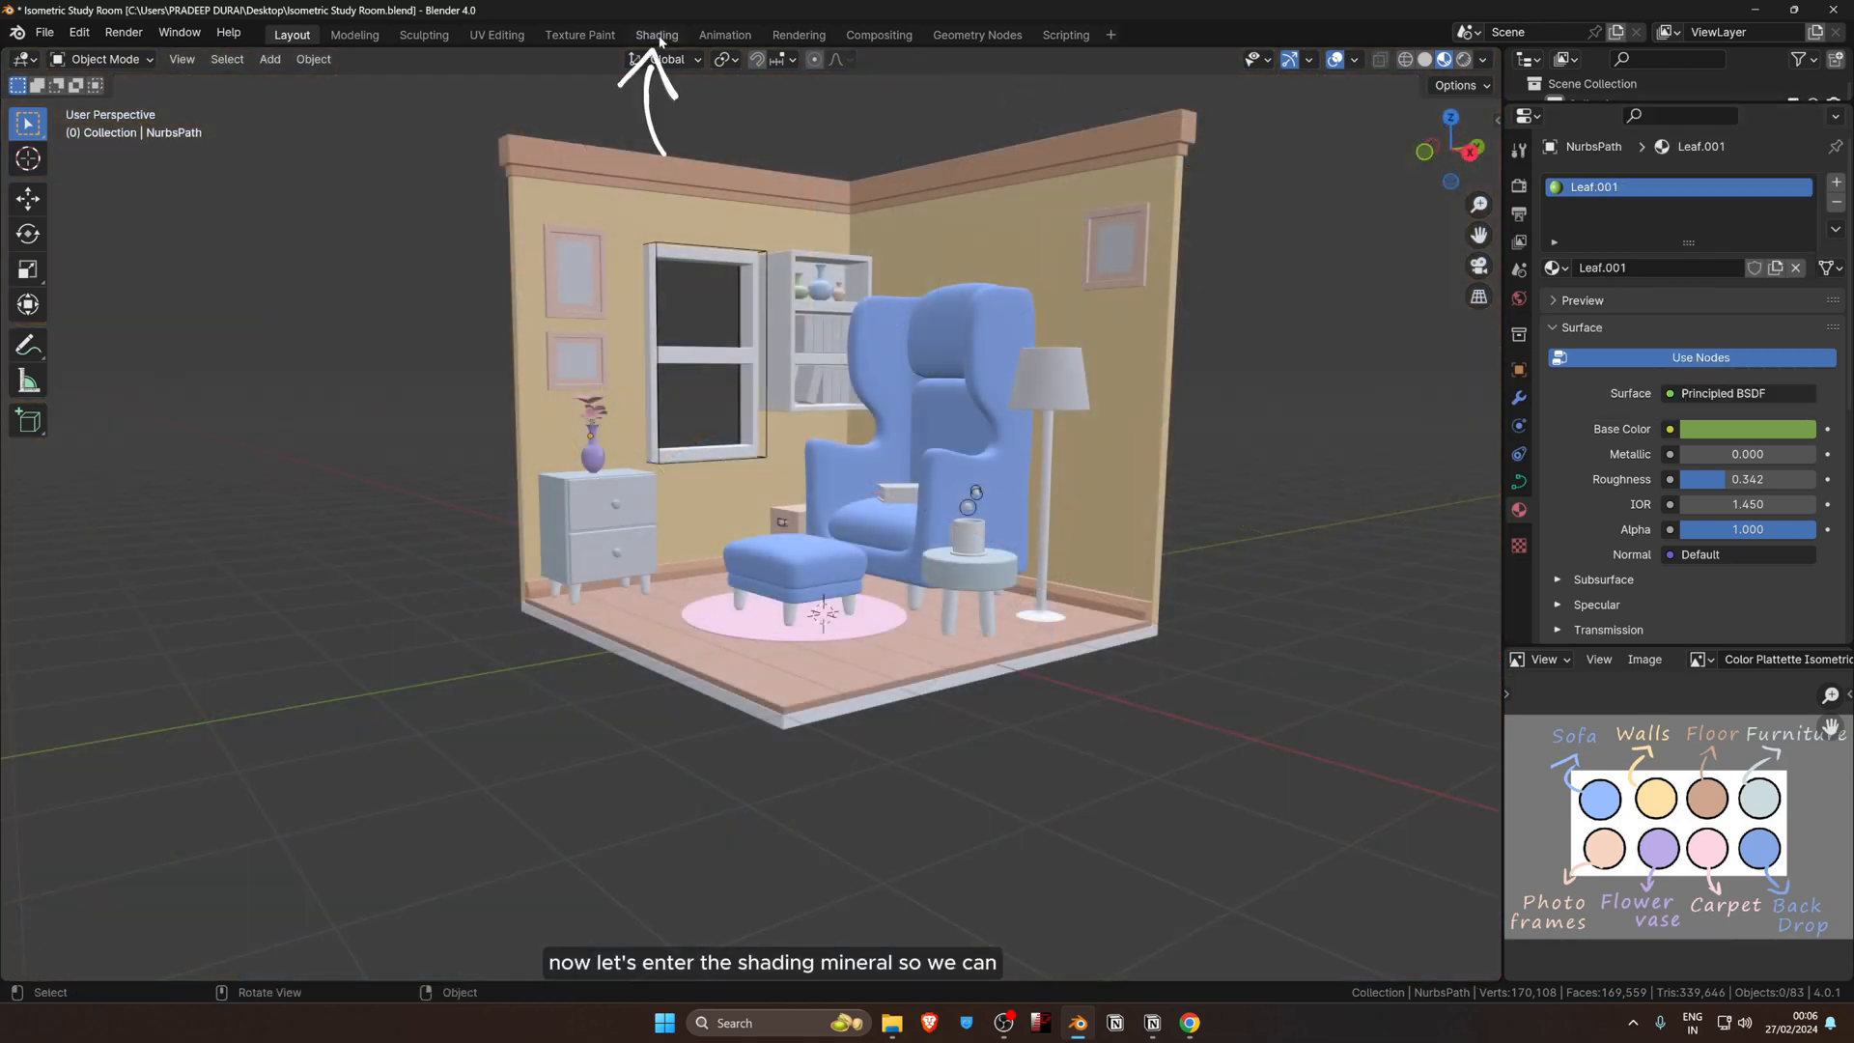
Step: Switch to the Shading workspace and merge the file browser and image editor areas into the viewport and node editor beside them
{"action": "left_click", "coordinate": [659, 37]}
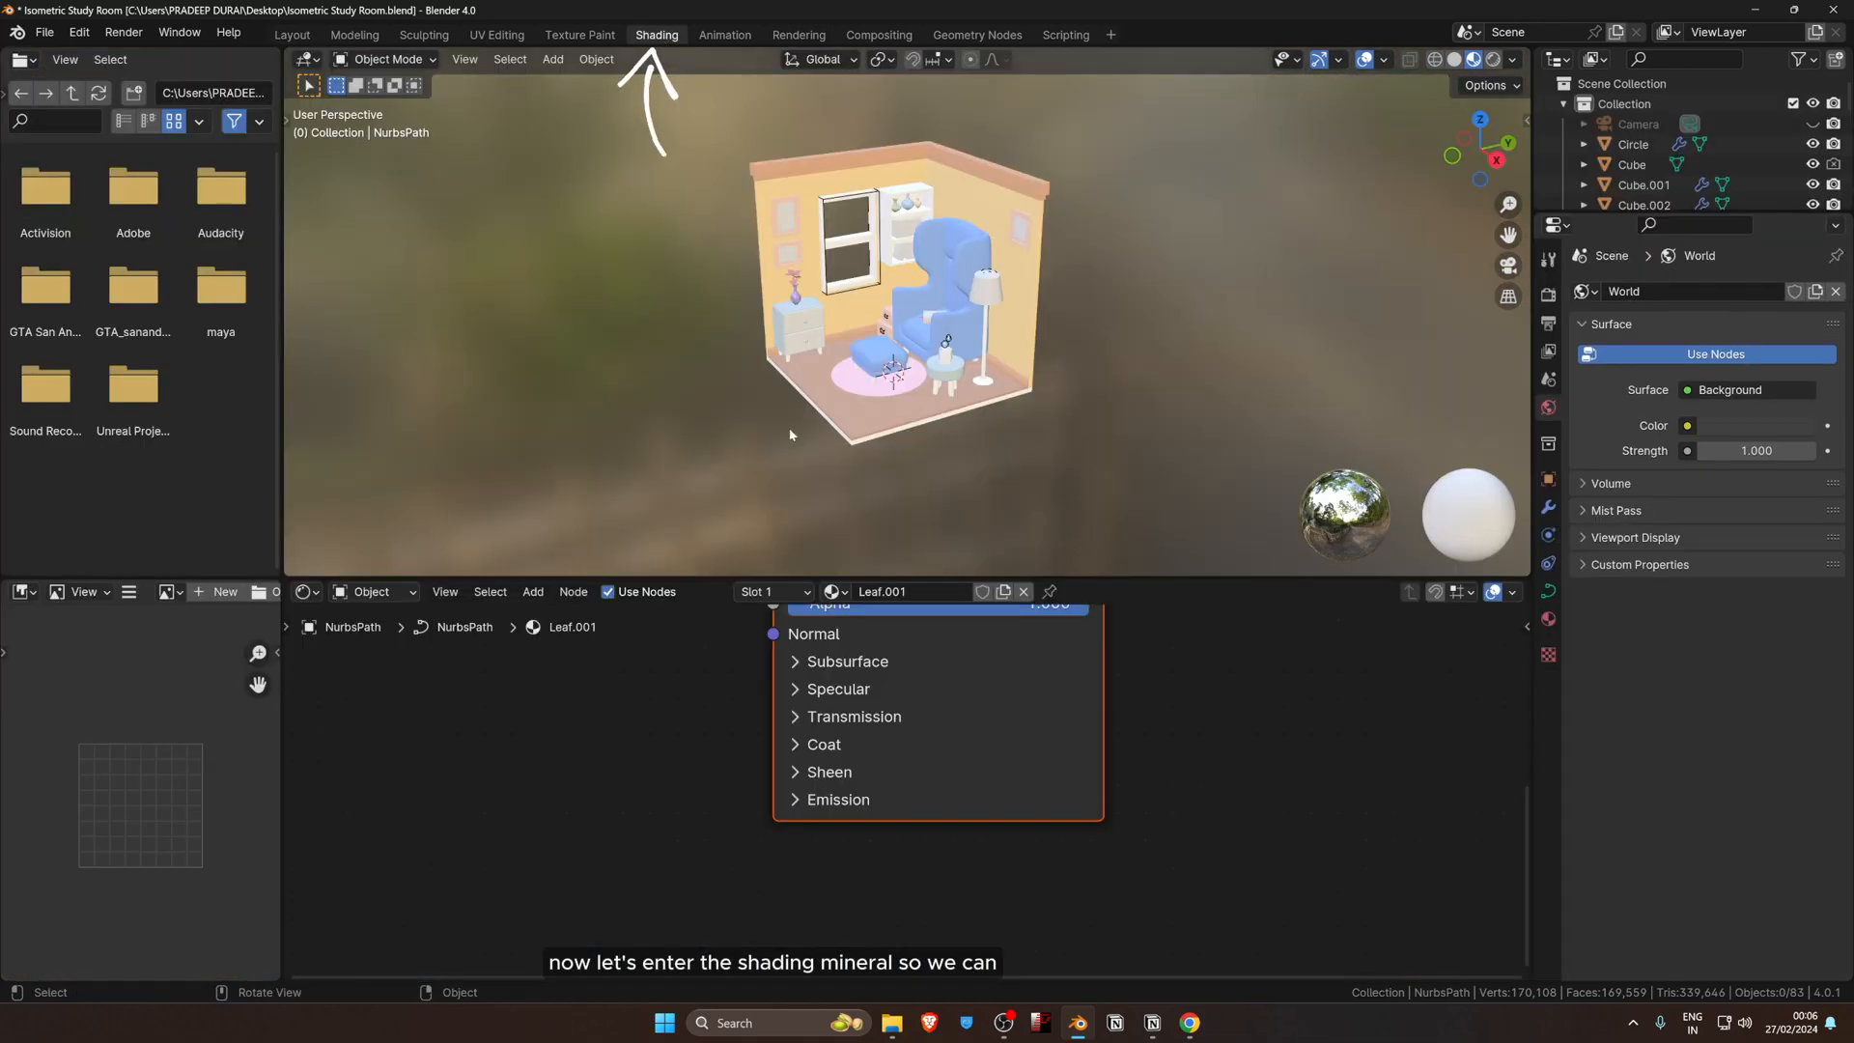
{"action": "right_click", "coordinate": [282, 398]}
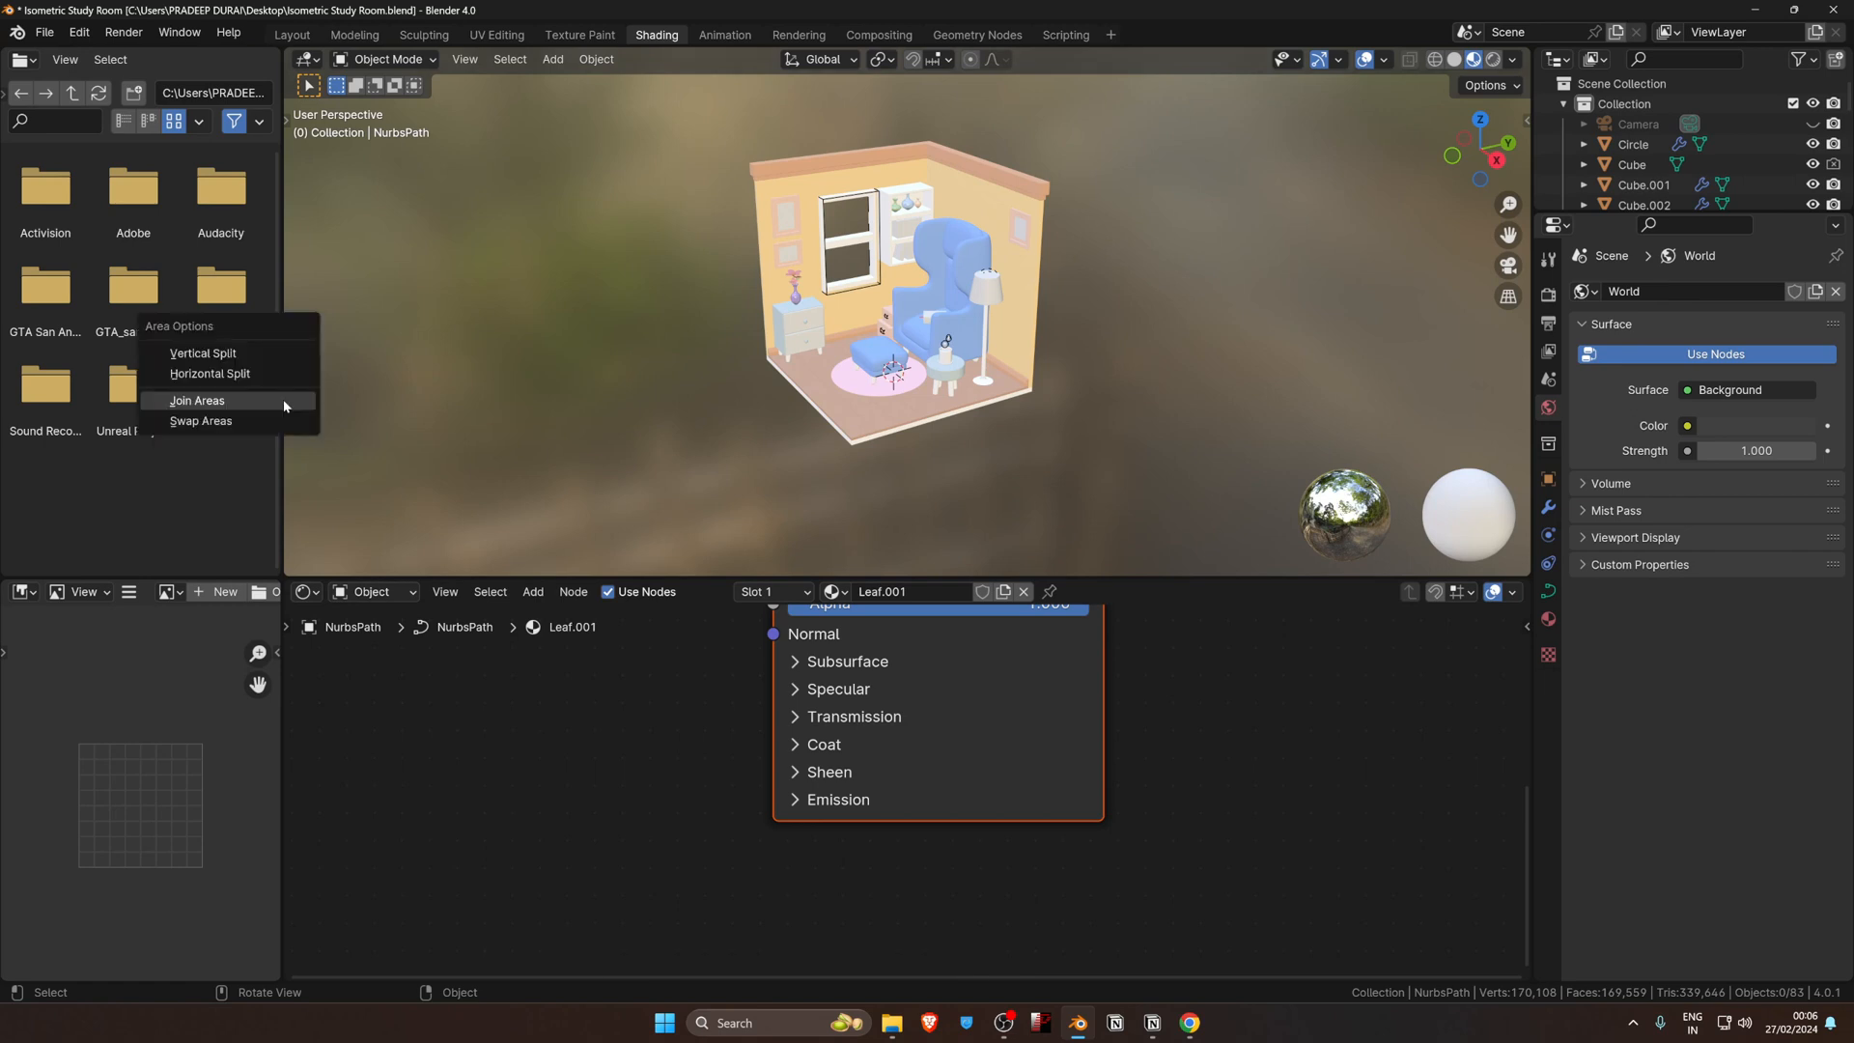
{"action": "left_click", "coordinate": [282, 398]}
{"action": "left_click", "coordinate": [137, 422]}
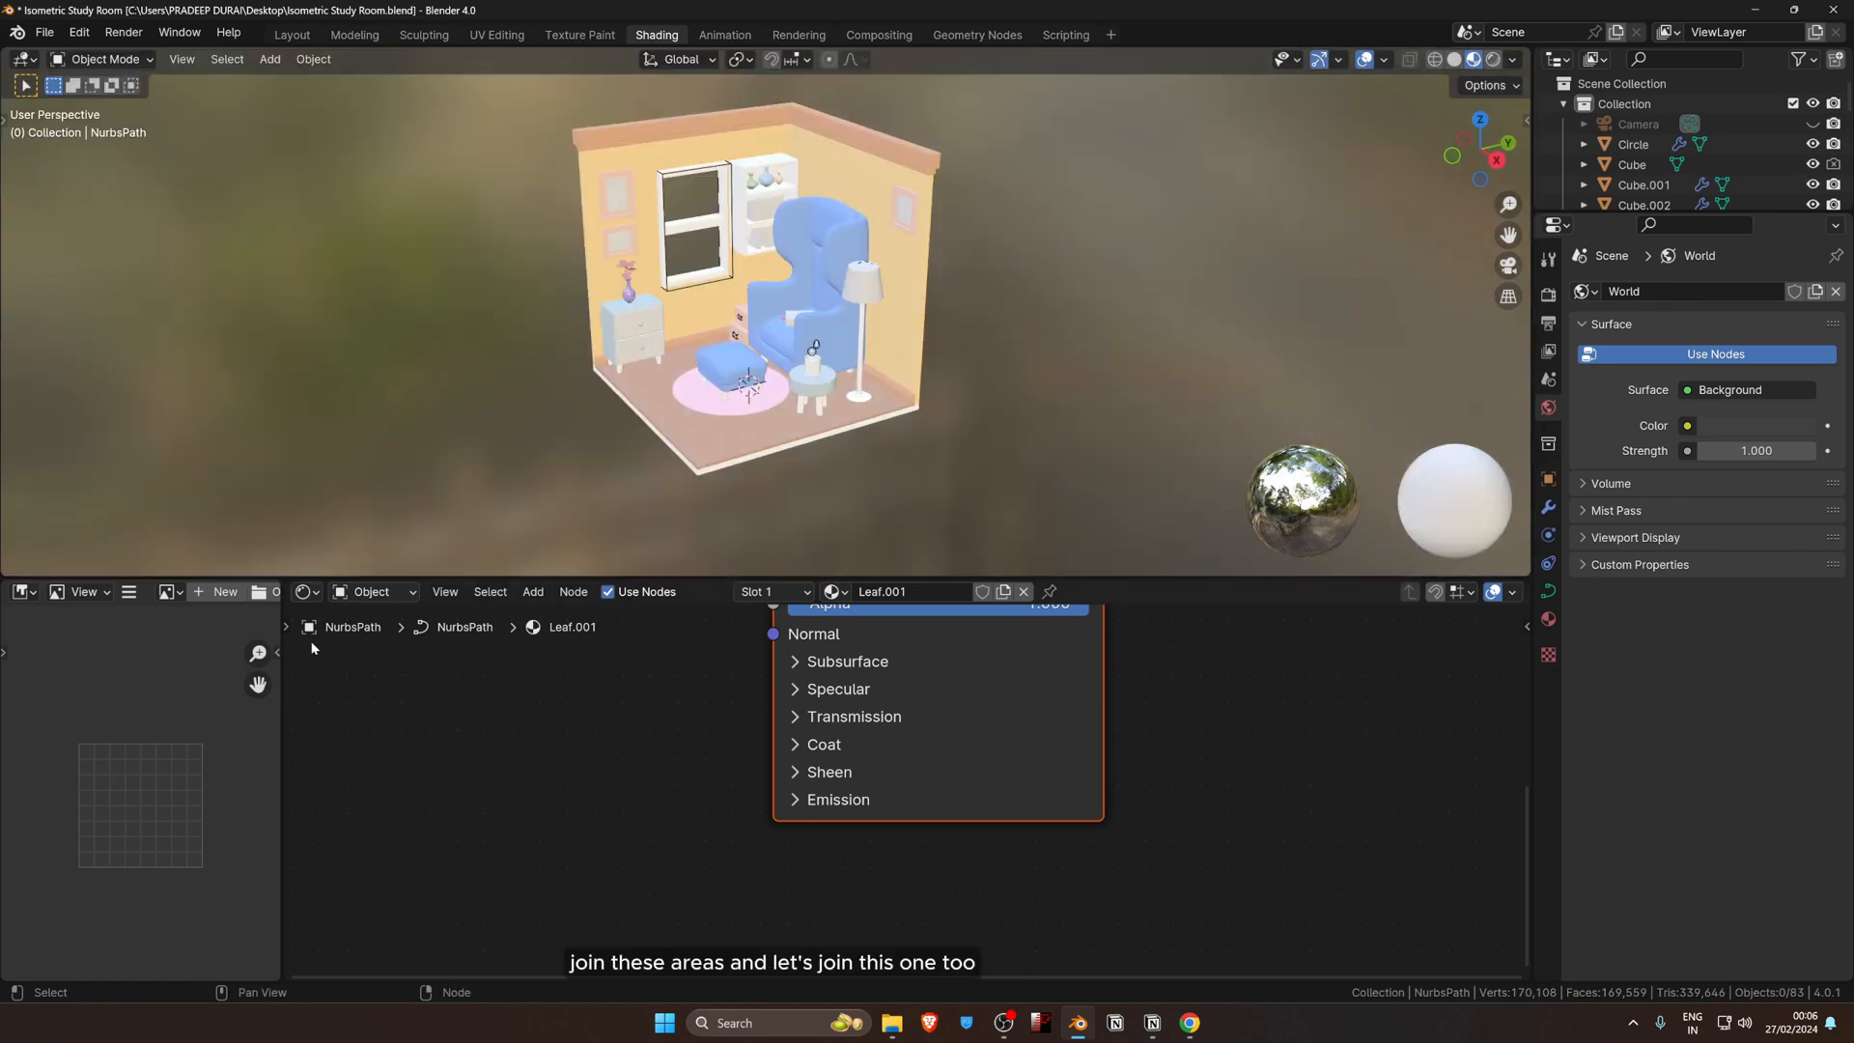
{"action": "right_click", "coordinate": [284, 741]}
{"action": "left_click", "coordinate": [231, 736]}
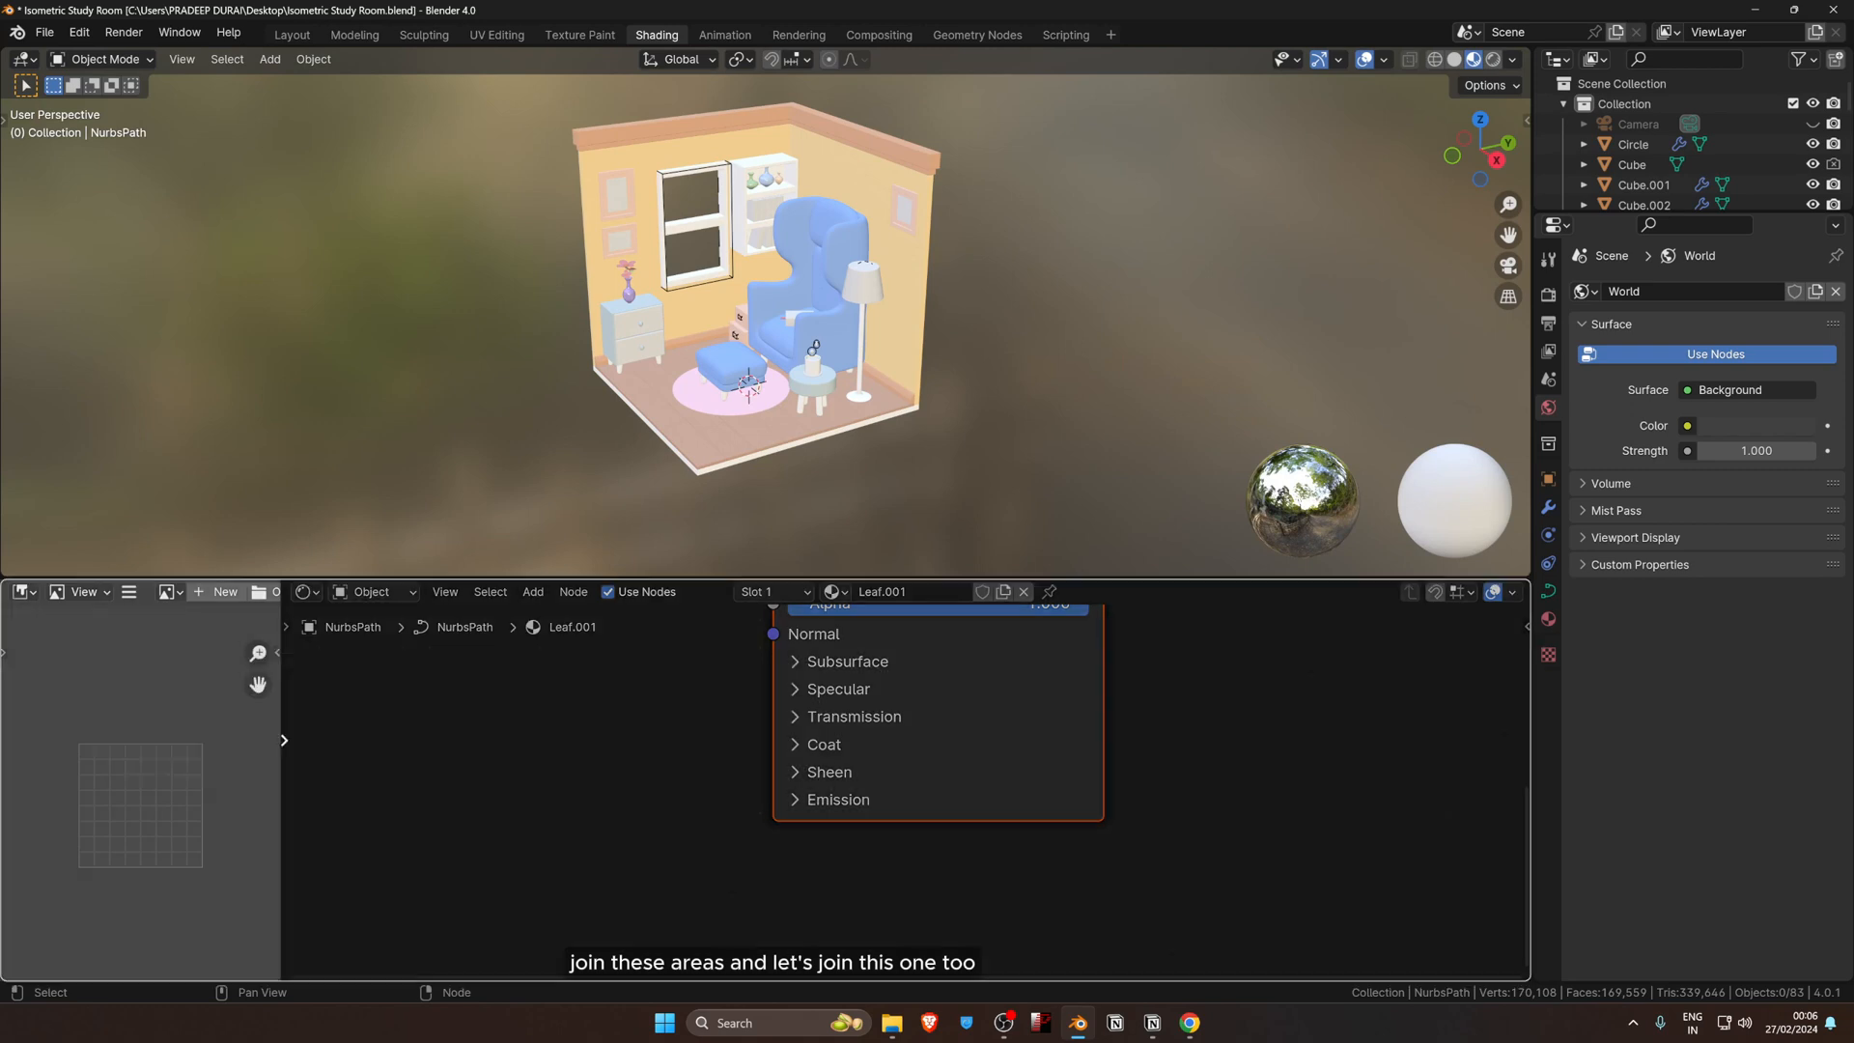
{"action": "left_click", "coordinate": [256, 742]}
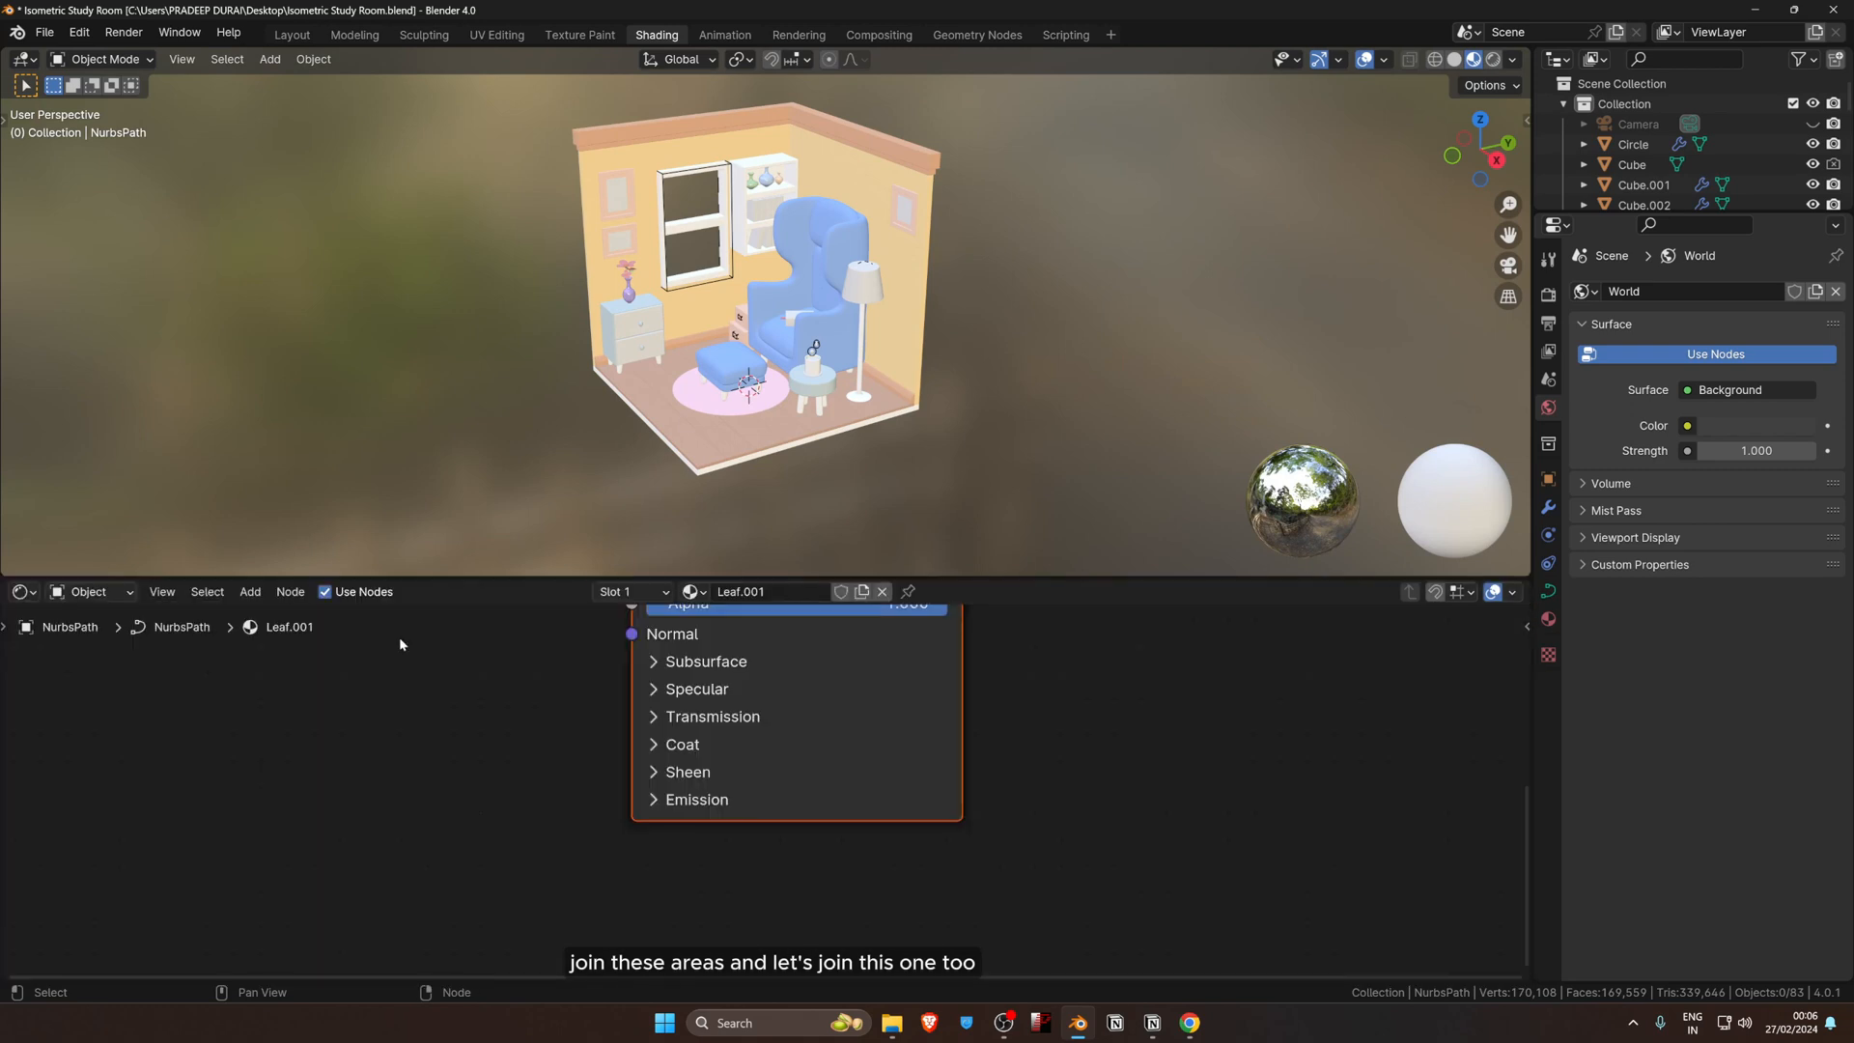
Step: Create a new material for the floor lamp's shade and enlarge the node editor to show its nodes
{"action": "left_click", "coordinate": [871, 298]}
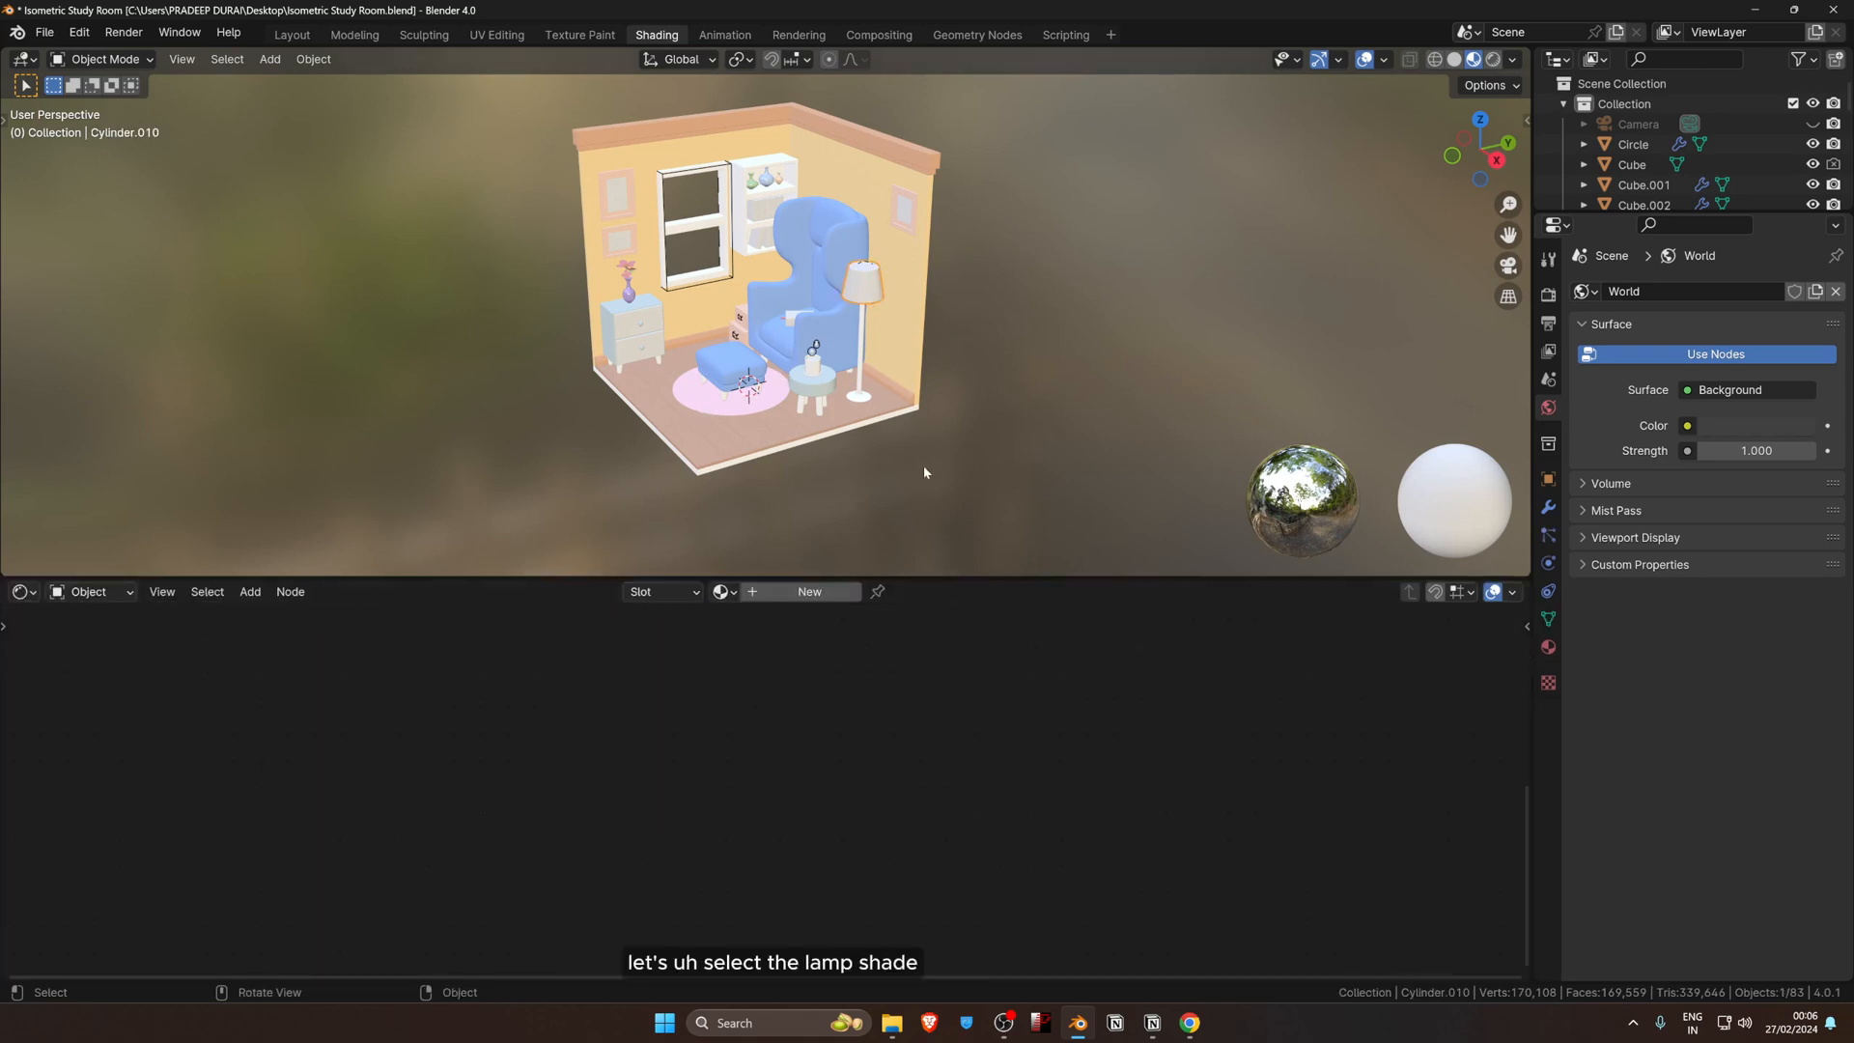
{"action": "left_click", "coordinate": [816, 591]}
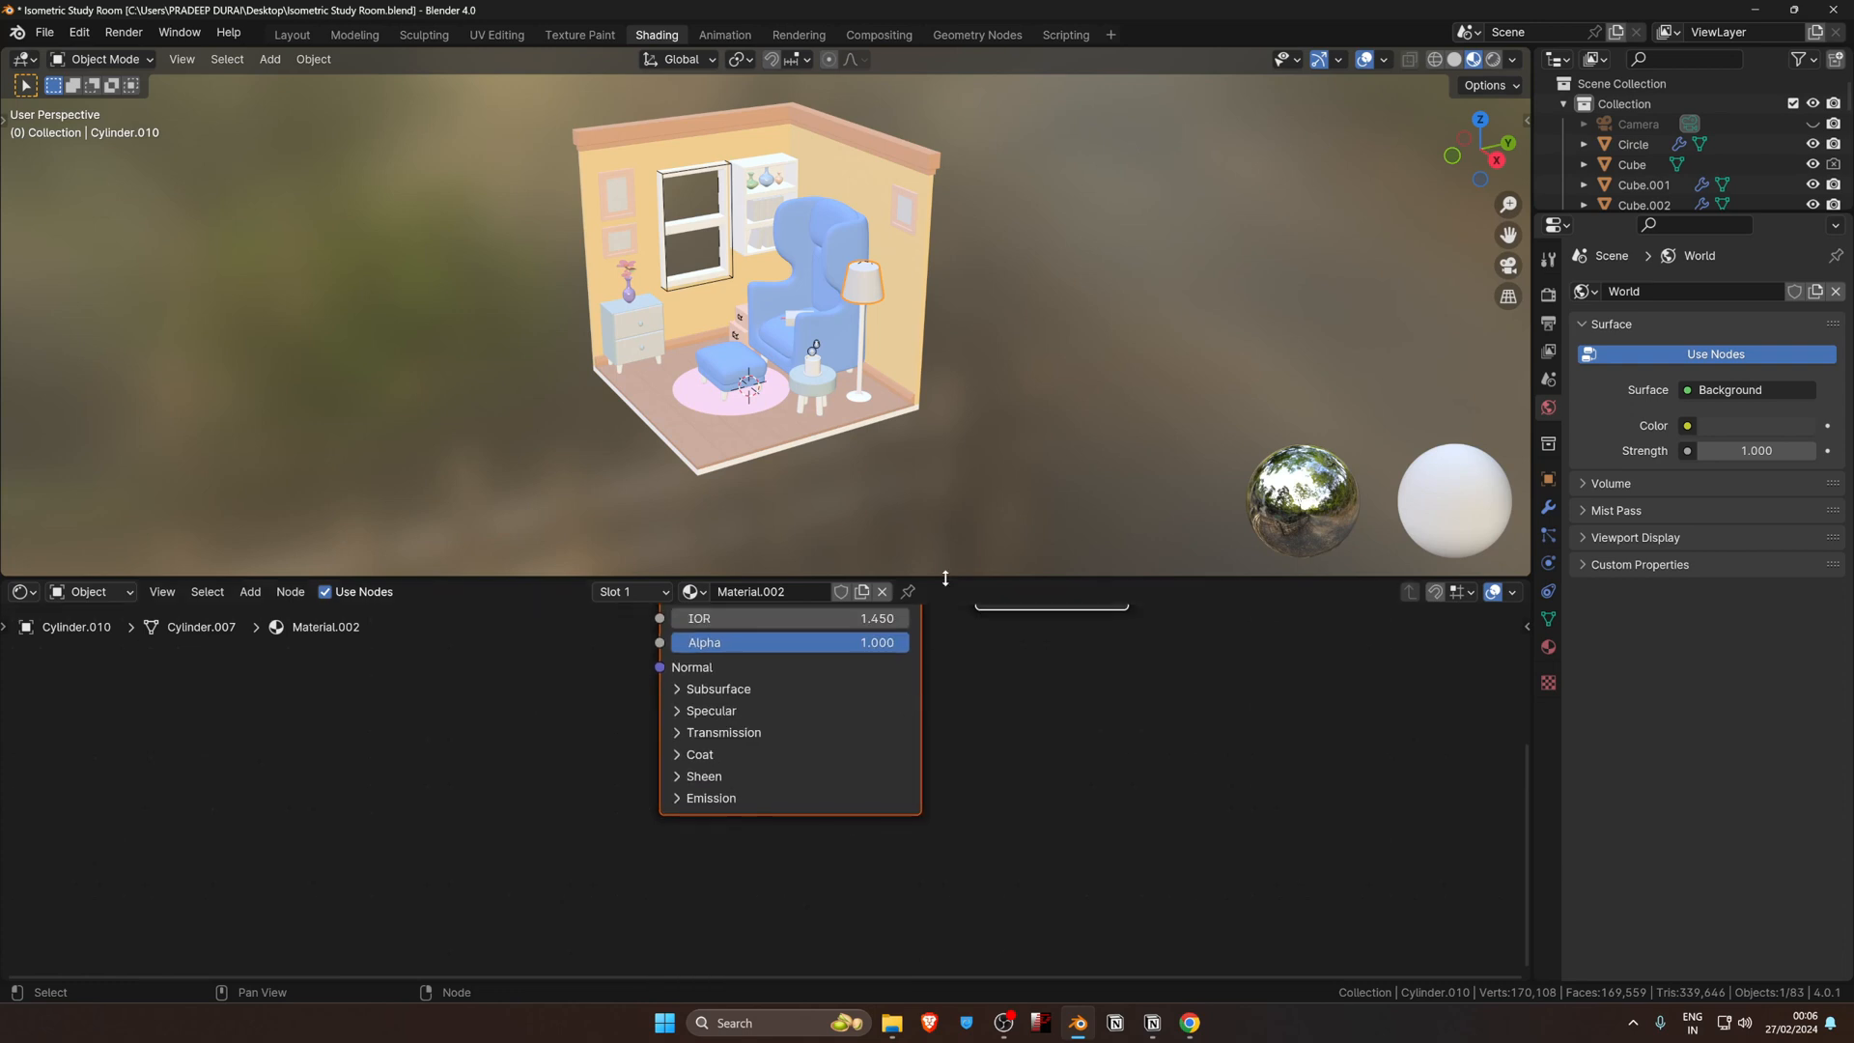
{"action": "left_click_drag", "start_coordinate": [943, 577], "coordinate": [971, 440]}
{"action": "scroll", "coordinate": [968, 570], "scroll_direction": "down", "scroll_amount": 2}
{"action": "middle_click_drag", "start_coordinate": [969, 570], "coordinate": [993, 764]}
{"action": "scroll", "coordinate": [811, 686], "scroll_direction": "up", "scroll_amount": 1}
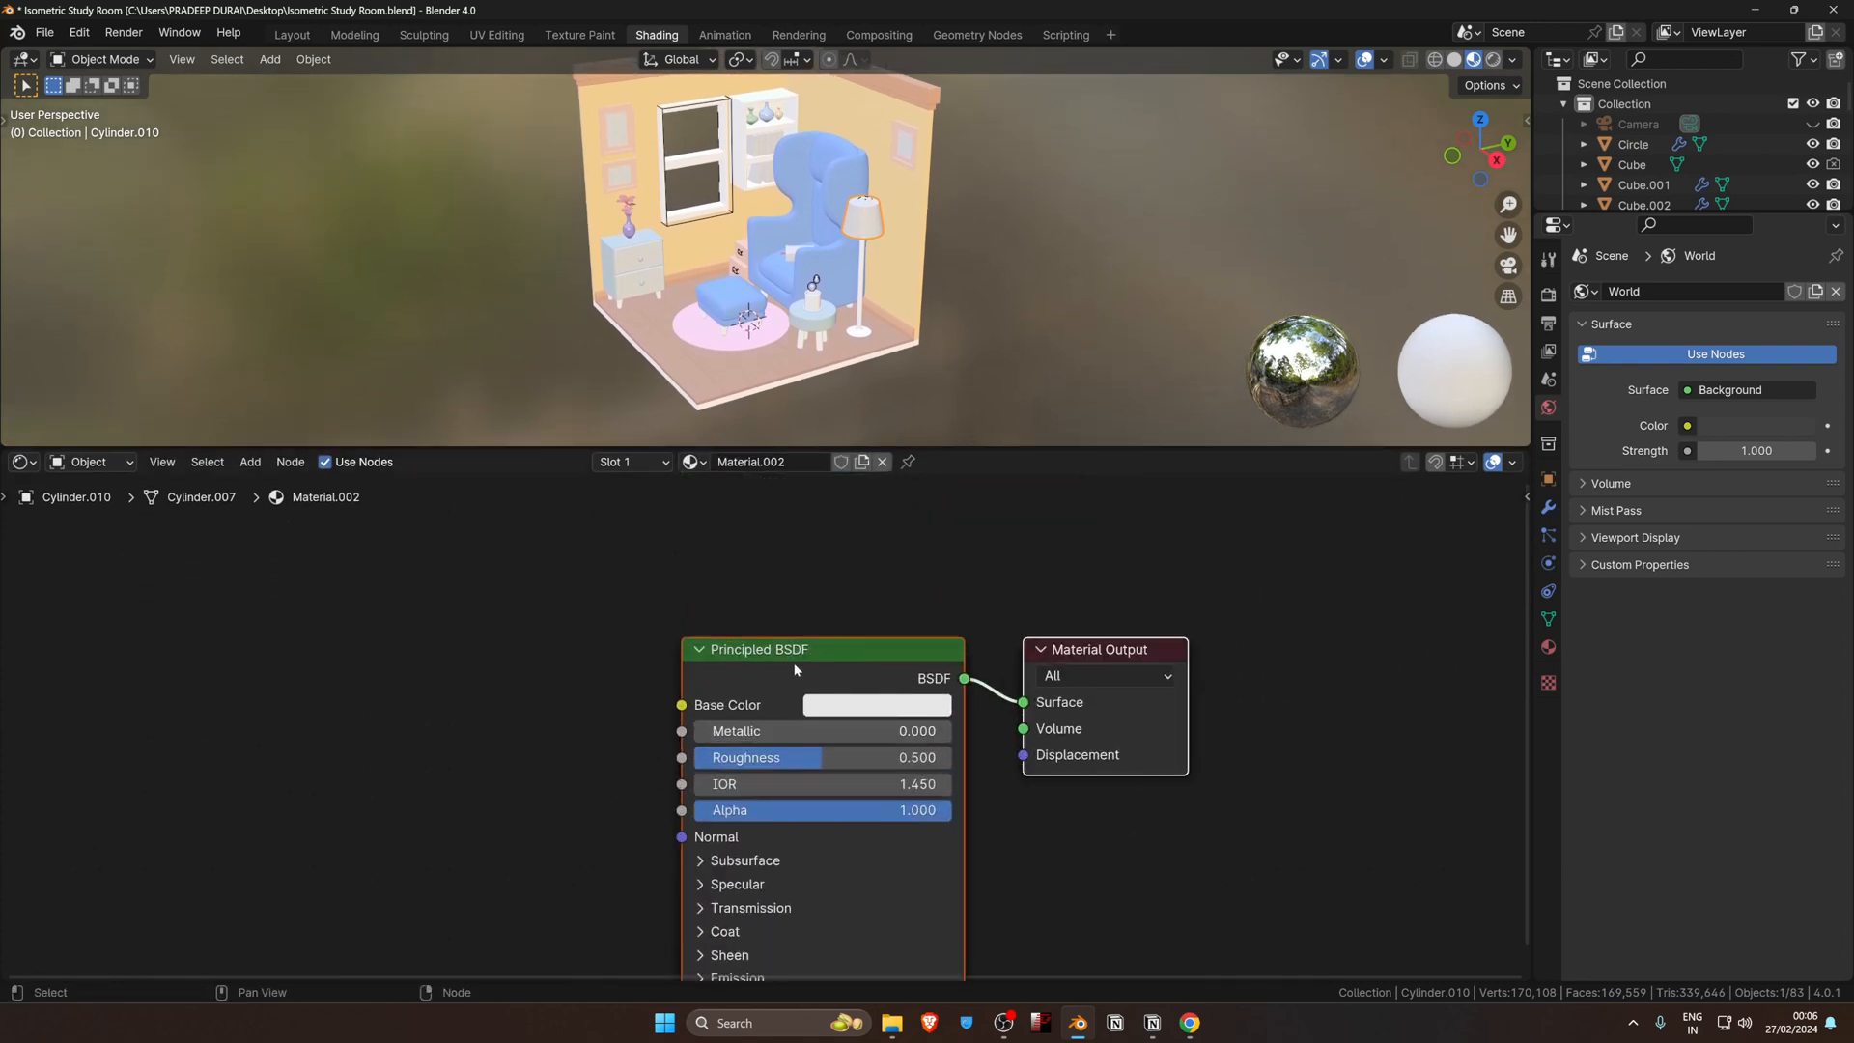
Step: Rename the lamp shade's new material as Lamp Shade
{"action": "left_click", "coordinate": [763, 462]}
{"action": "key", "text": "BackSpace"}
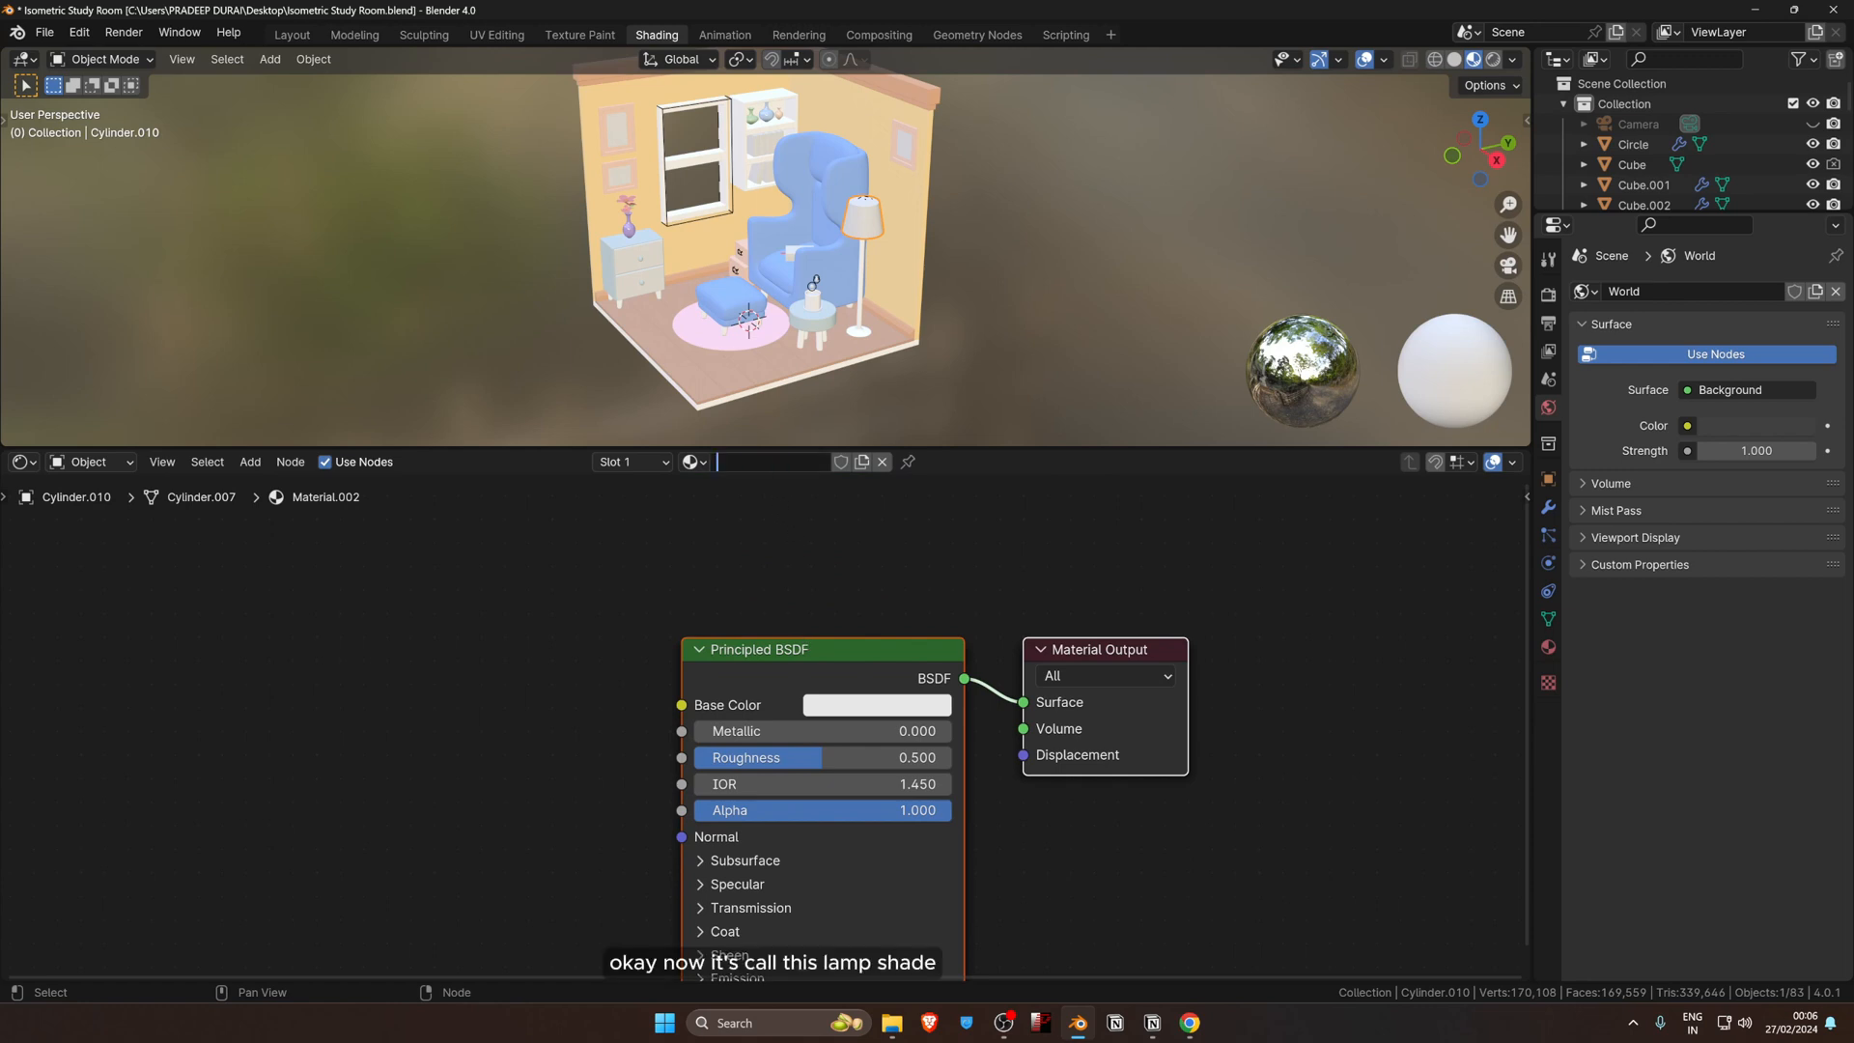
{"action": "type", "text": "Lamp Sh"}
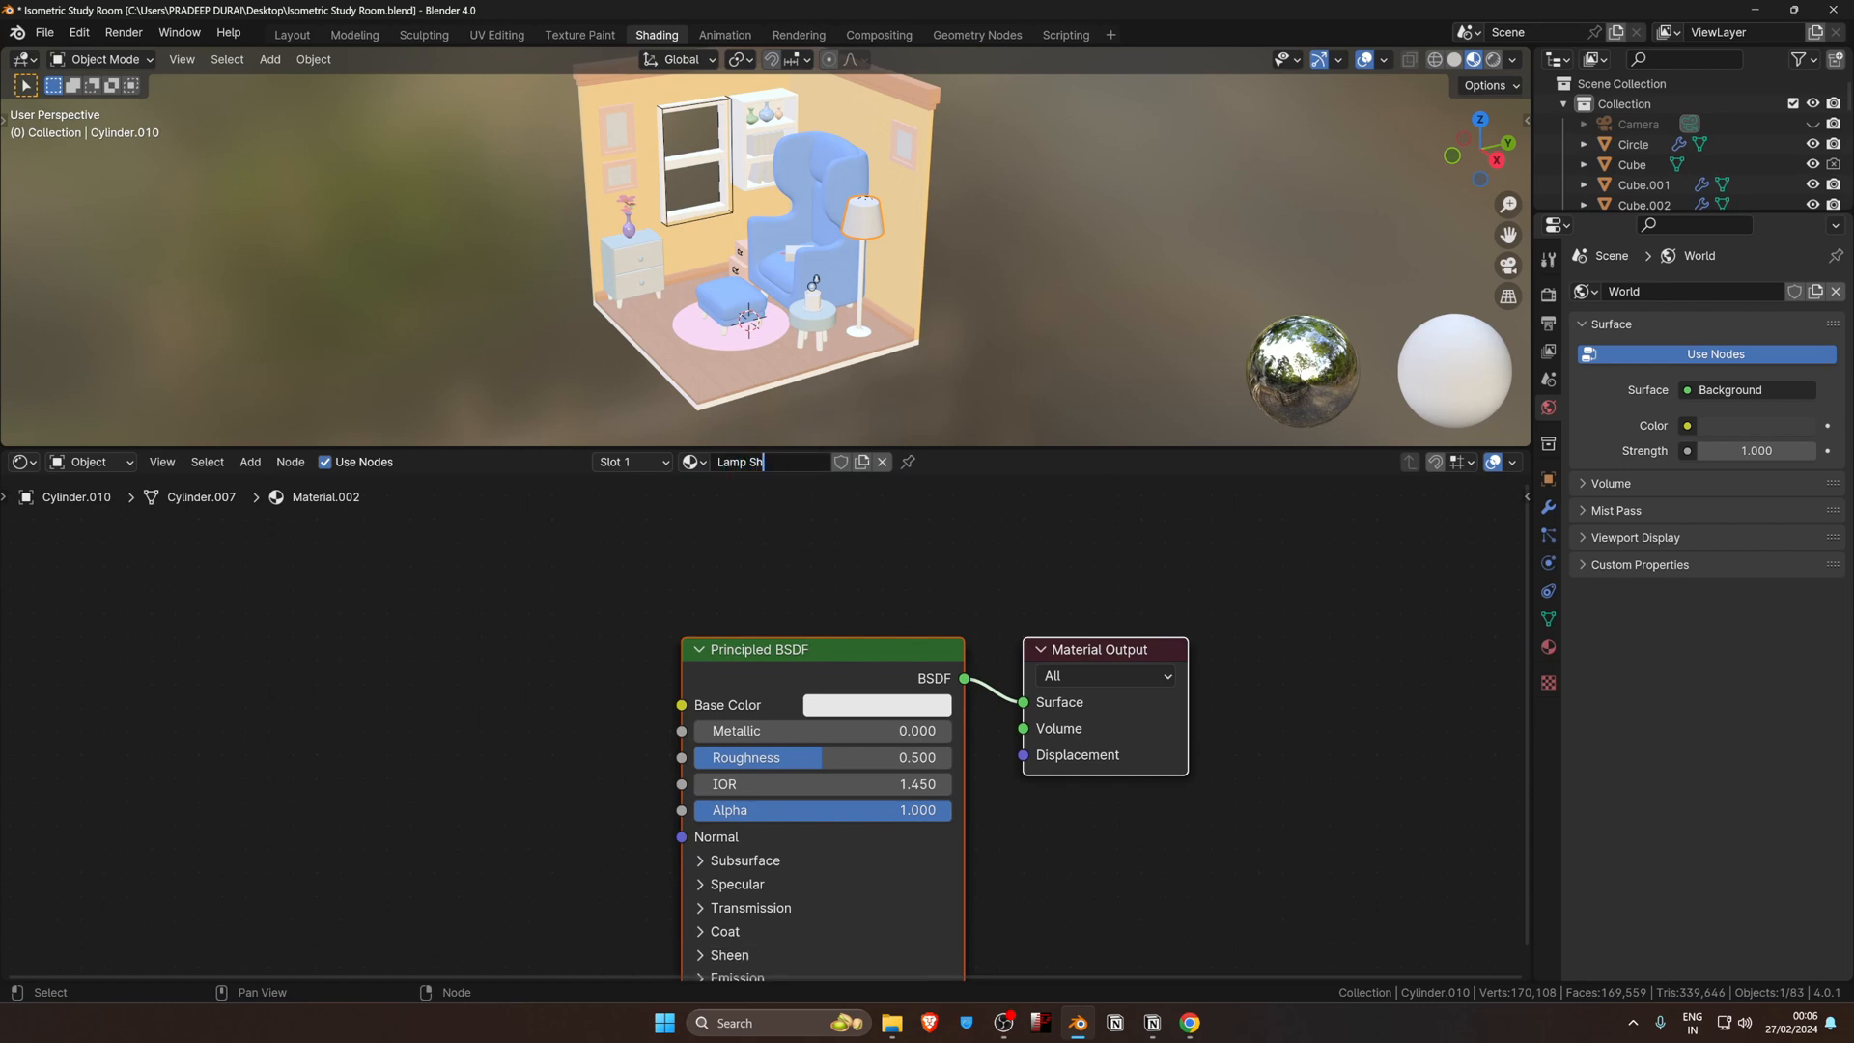
{"action": "type", "text": "ade"}
{"action": "key", "text": "Return"}
Step: Delete the Principled BSDF node from the Lamp Shade material and add a Translucent BSDF node in its place
{"action": "scroll", "coordinate": [831, 709], "scroll_direction": "down", "scroll_amount": 2}
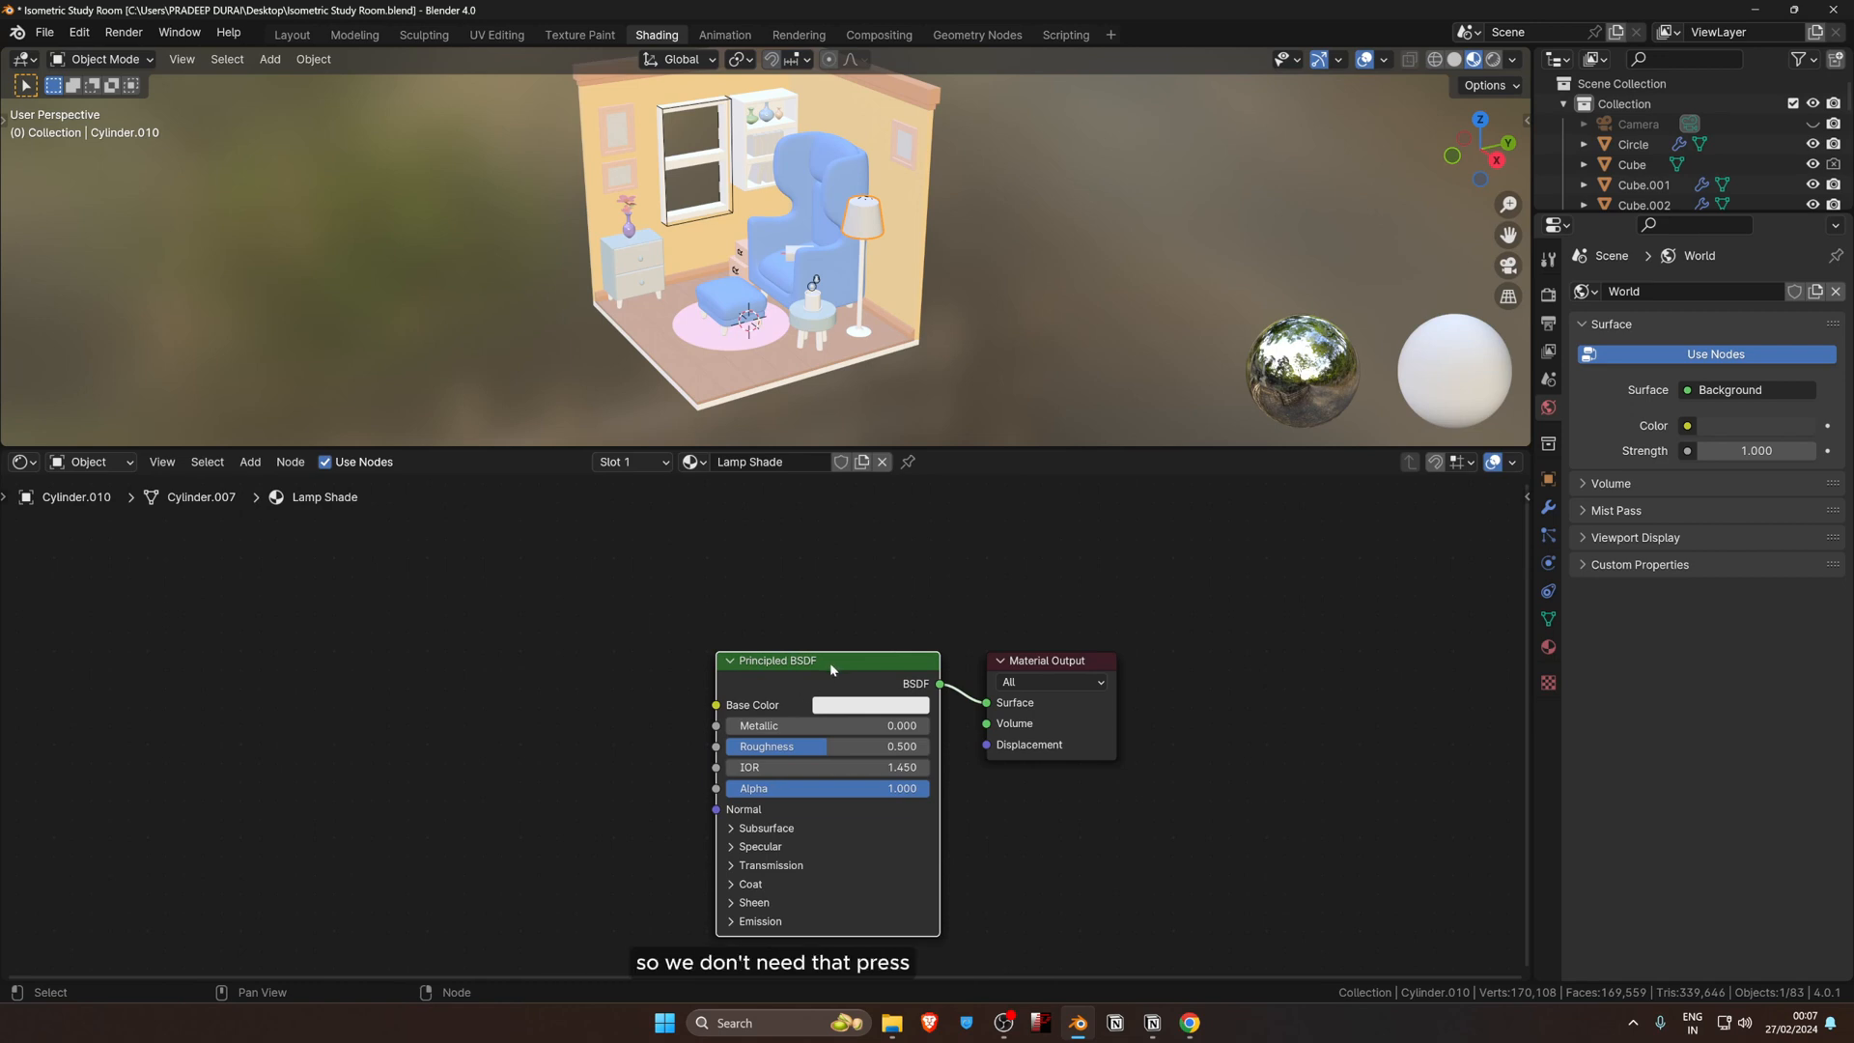
{"action": "key", "text": "Delete"}
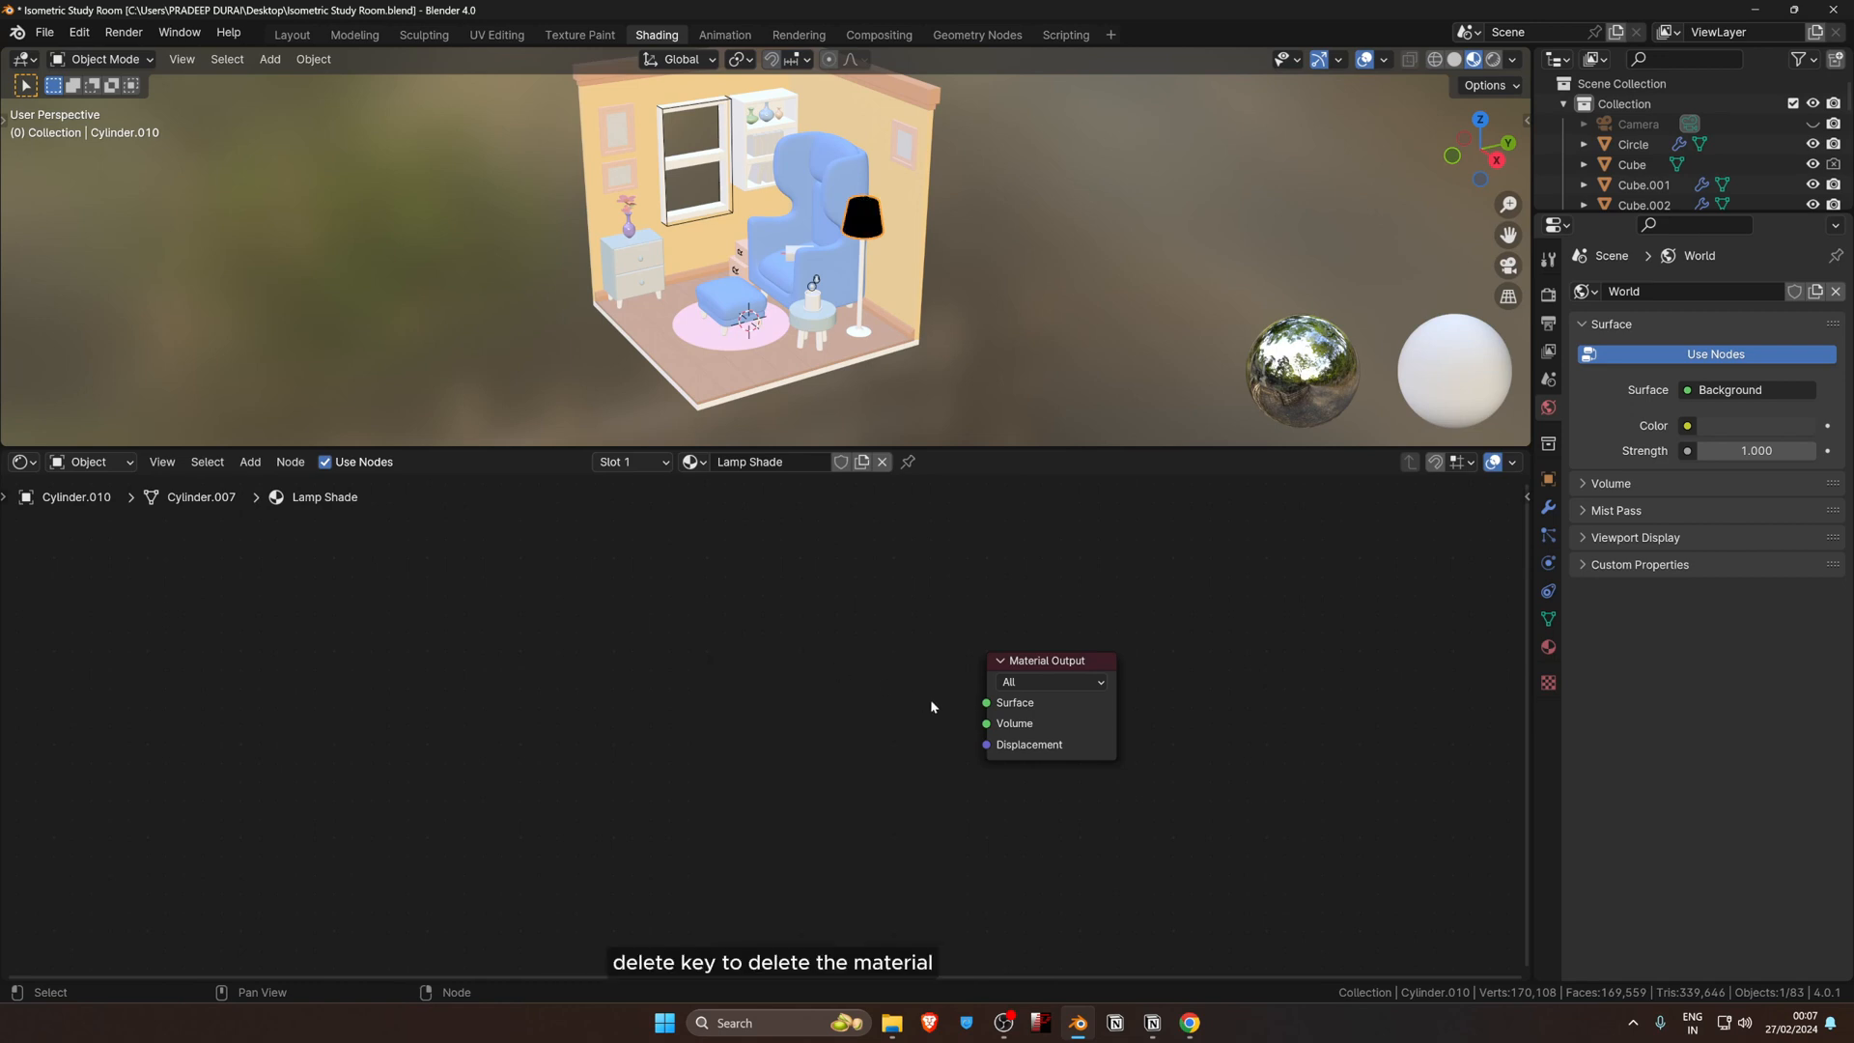
{"action": "key", "text": "shift+a"}
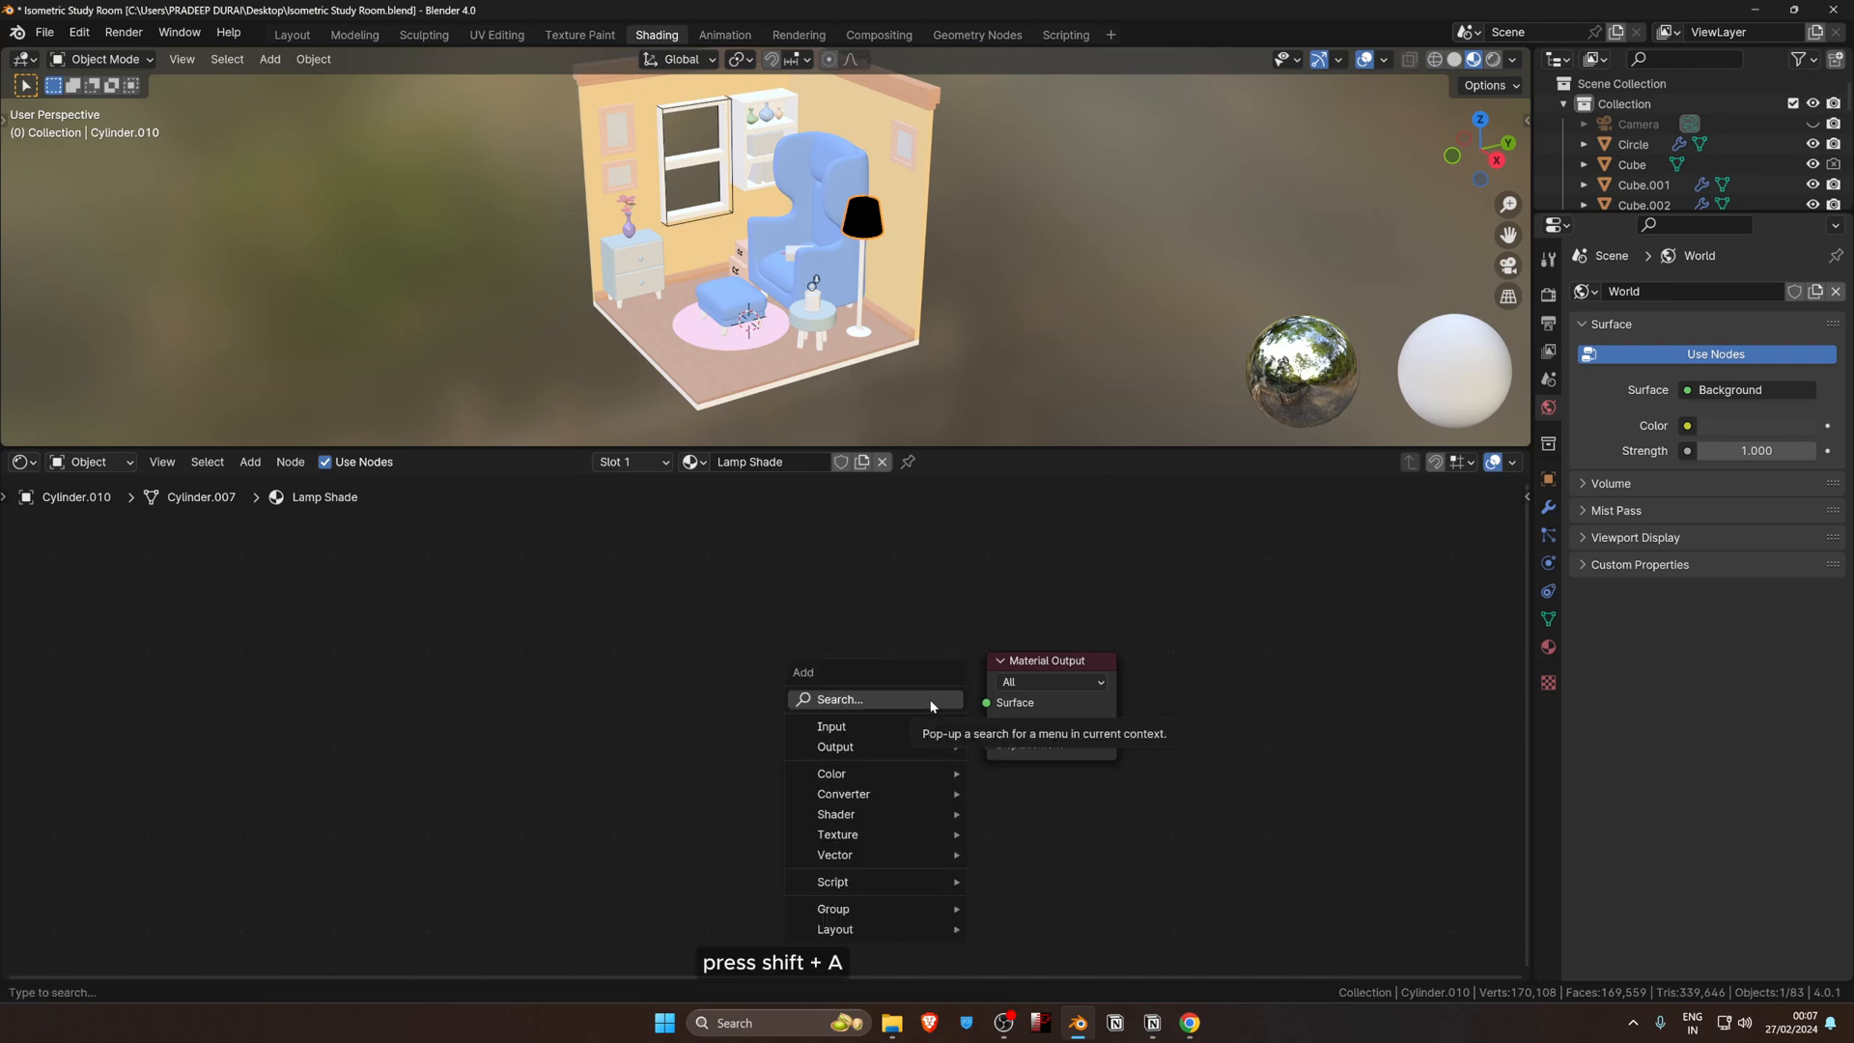
{"action": "left_click", "coordinate": [932, 704]}
{"action": "type", "text": "t"}
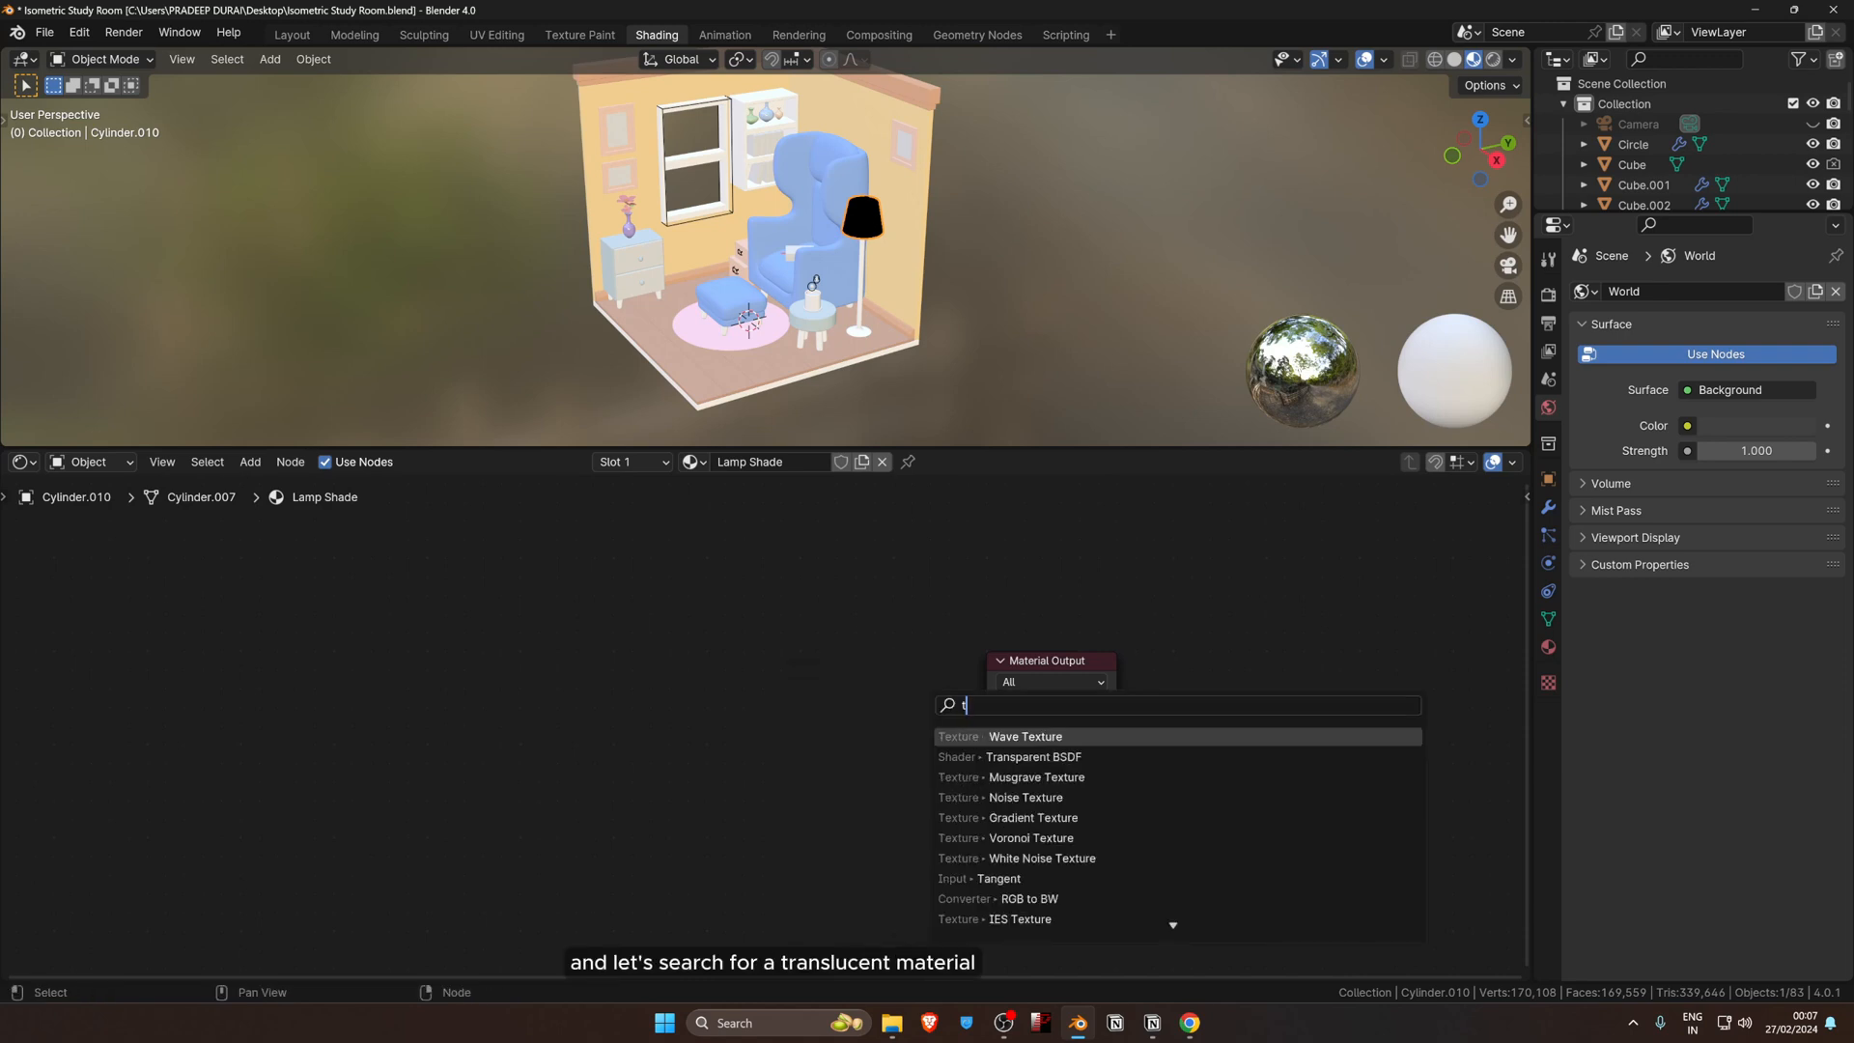
{"action": "type", "text": "rans"}
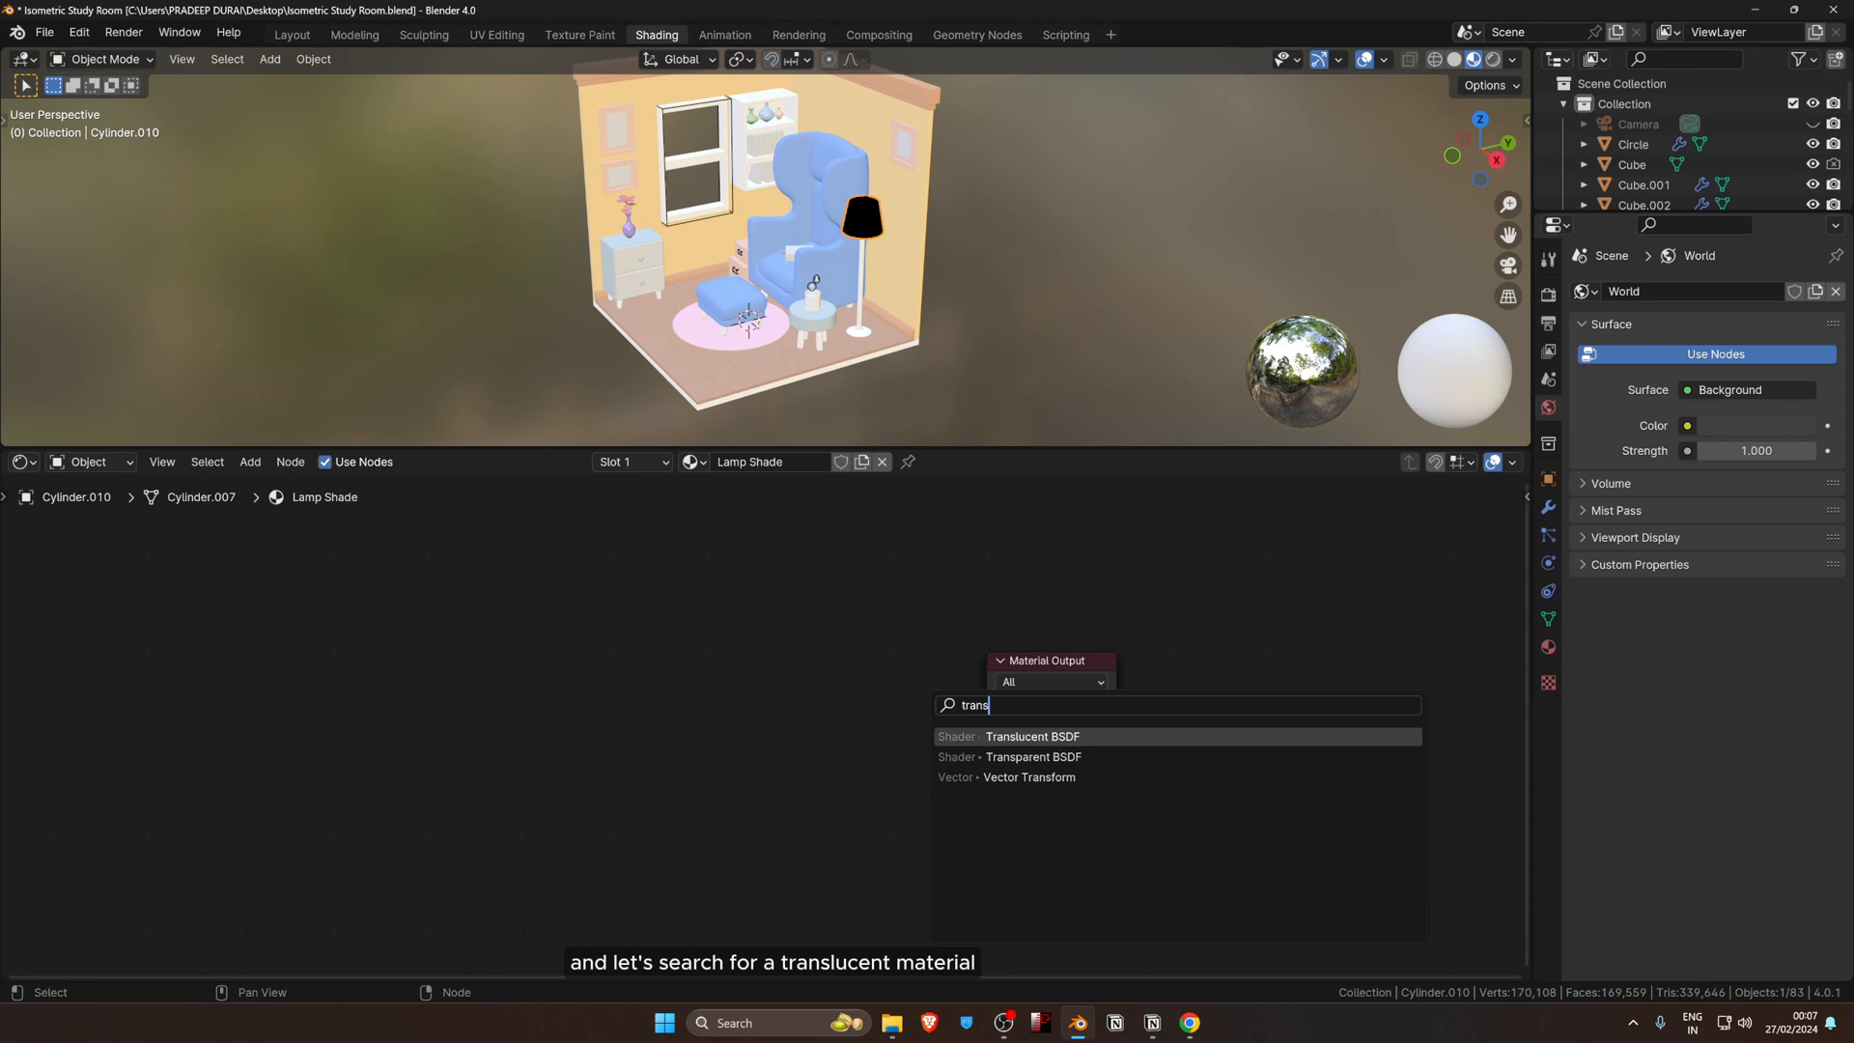
{"action": "key", "text": "Return"}
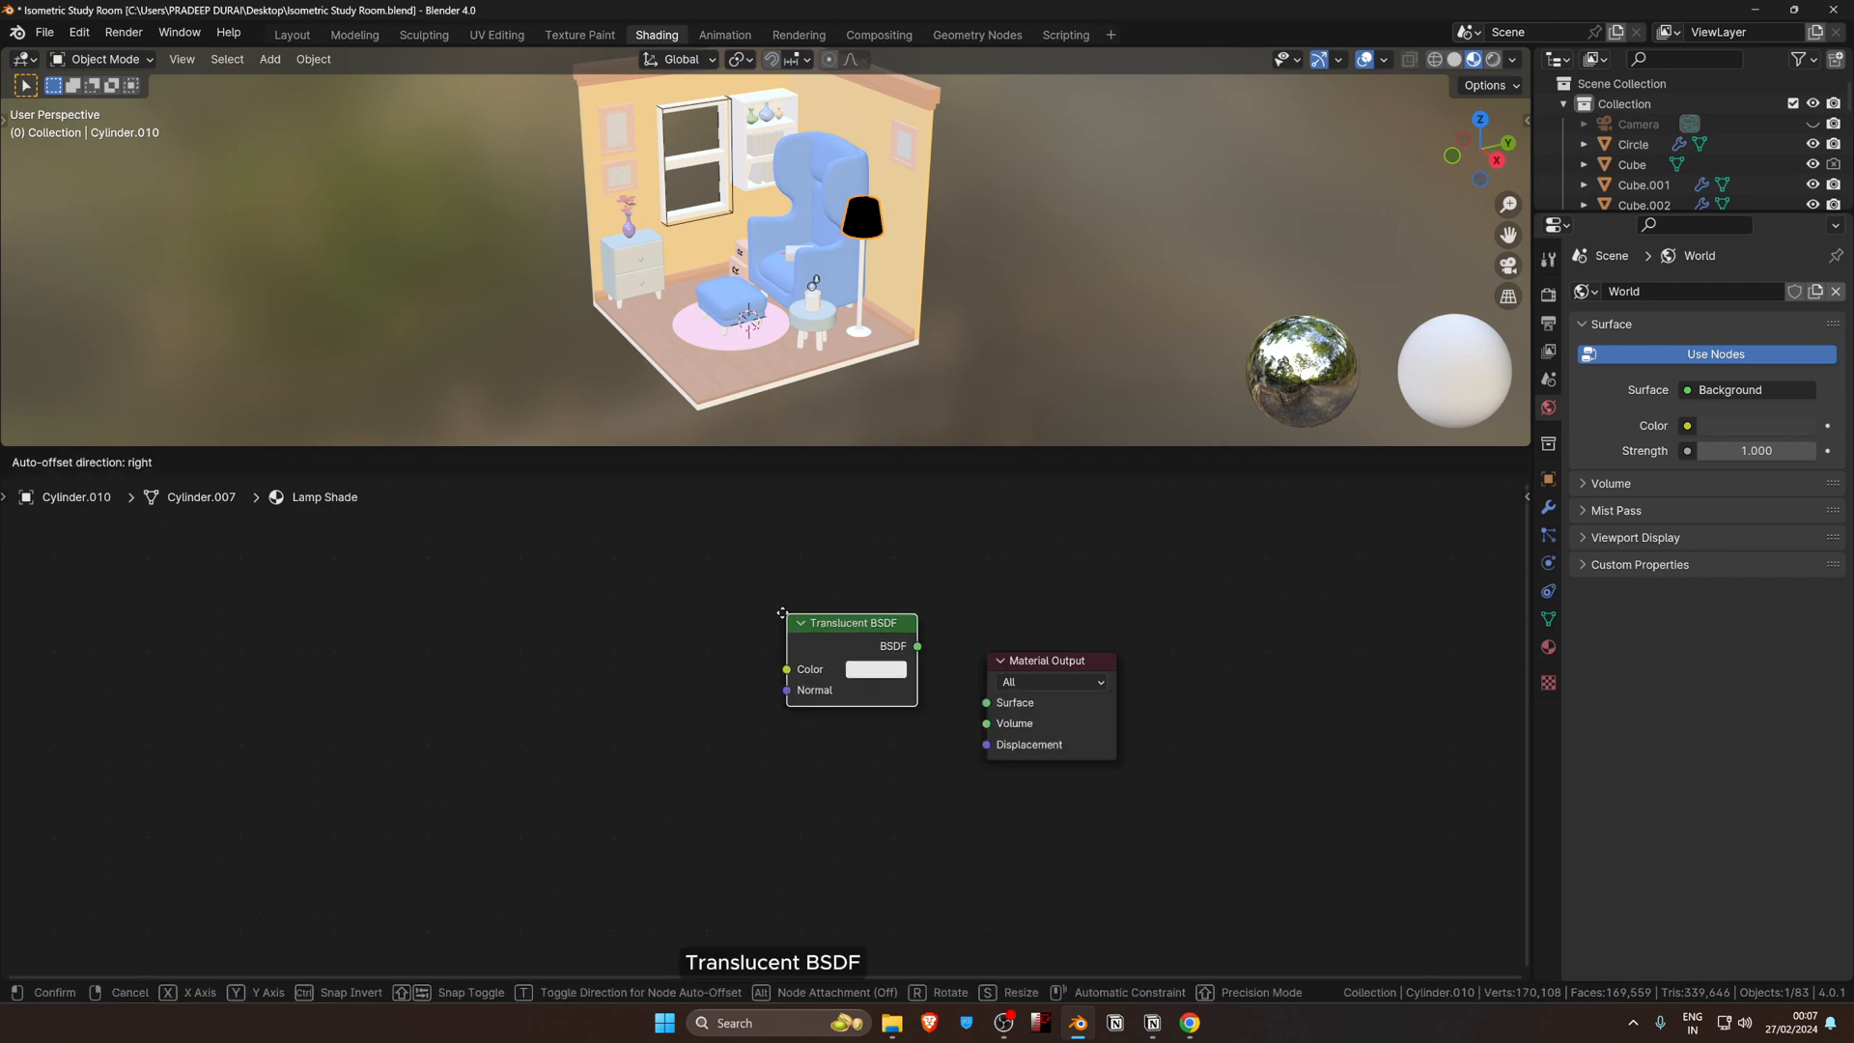
{"action": "left_click", "coordinate": [693, 611]}
Step: Add an Emission node below the Translucent BSDF and move both nodes further away from the Material Output
{"action": "key", "text": "shift+a"}
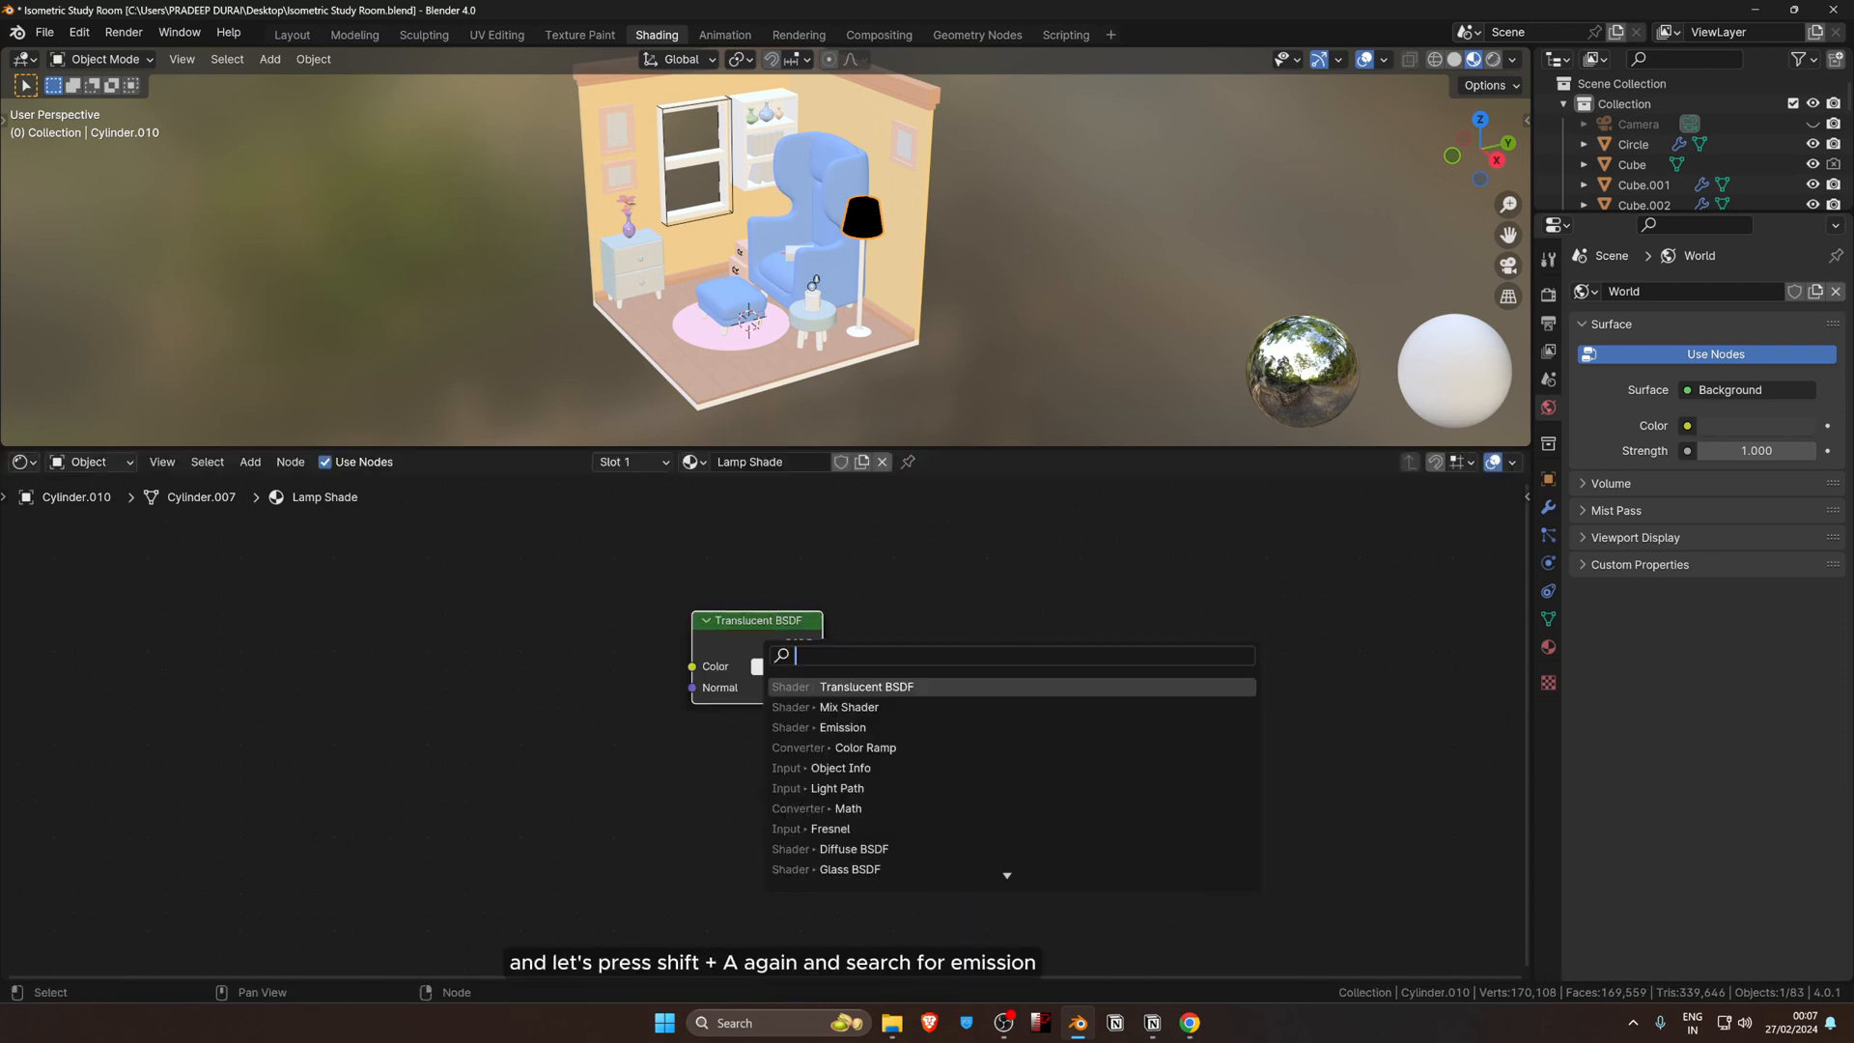
{"action": "type", "text": "emis"}
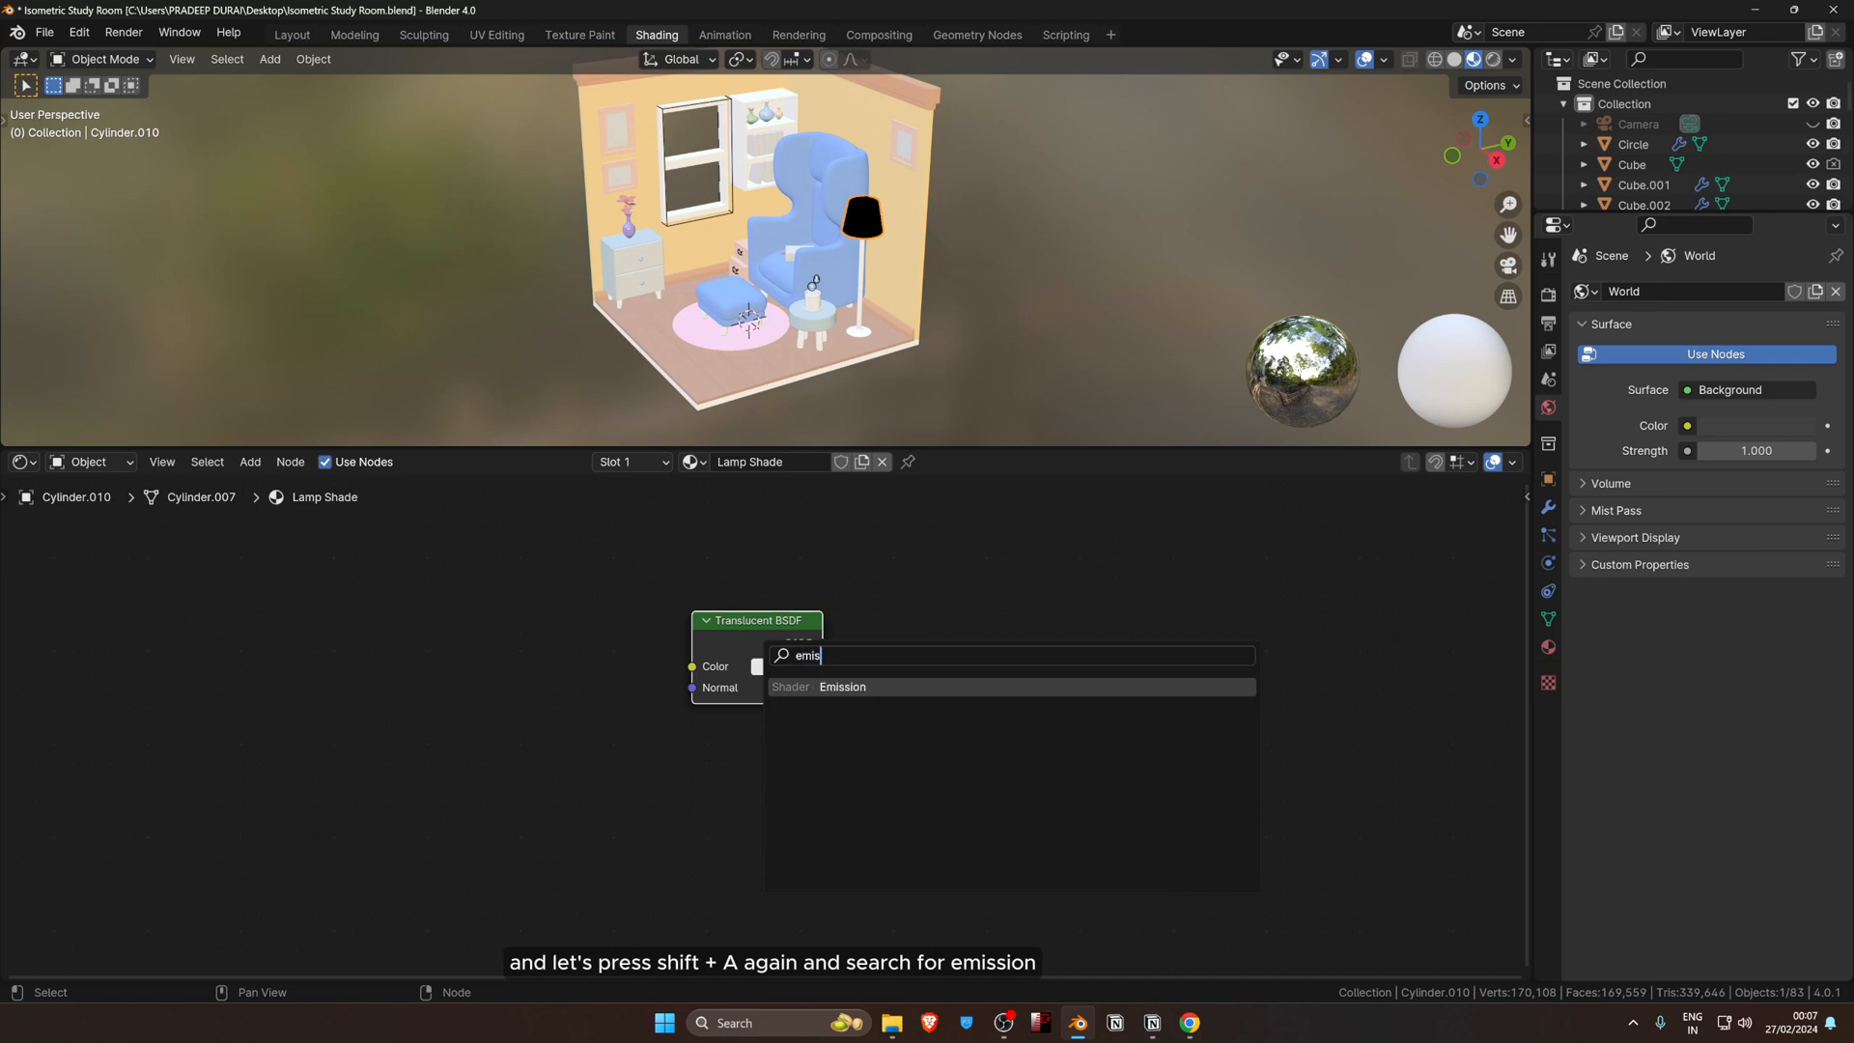
{"action": "key", "text": "Return"}
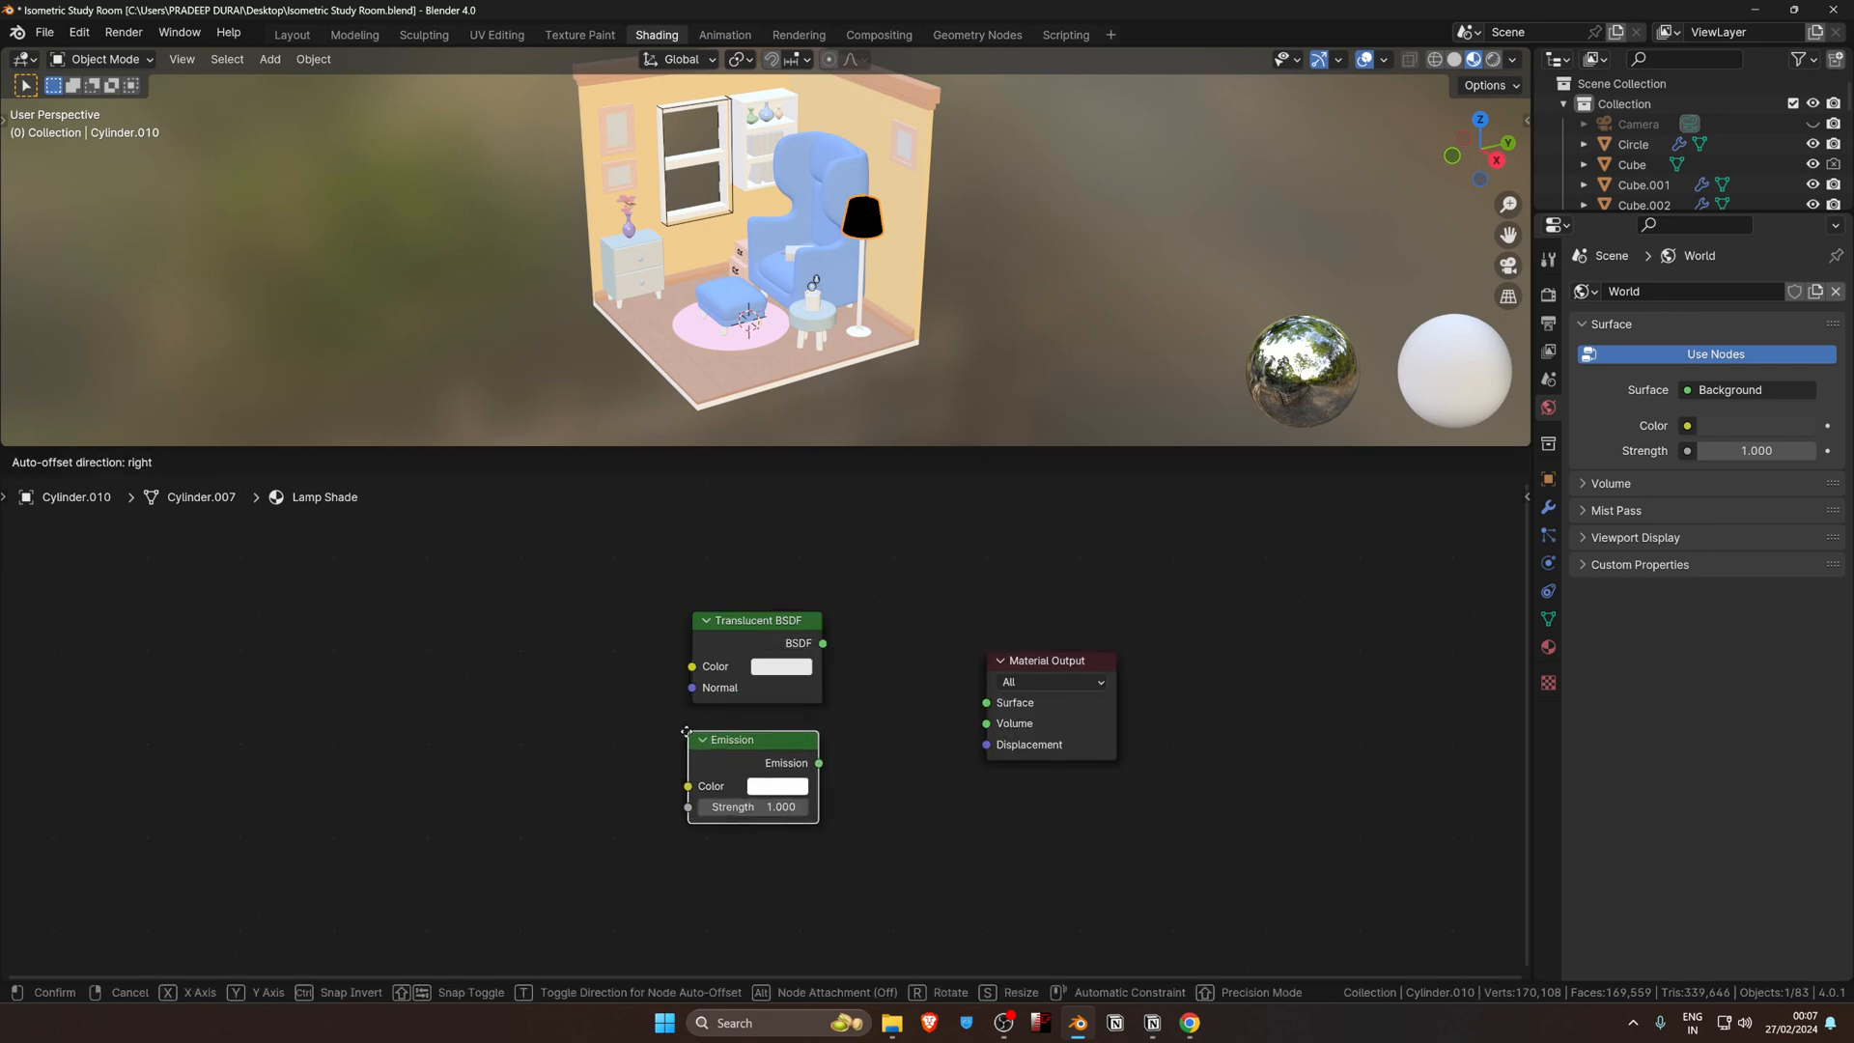
{"action": "left_click", "coordinate": [673, 676]}
{"action": "left_click_drag", "start_coordinate": [579, 557], "coordinate": [923, 877]}
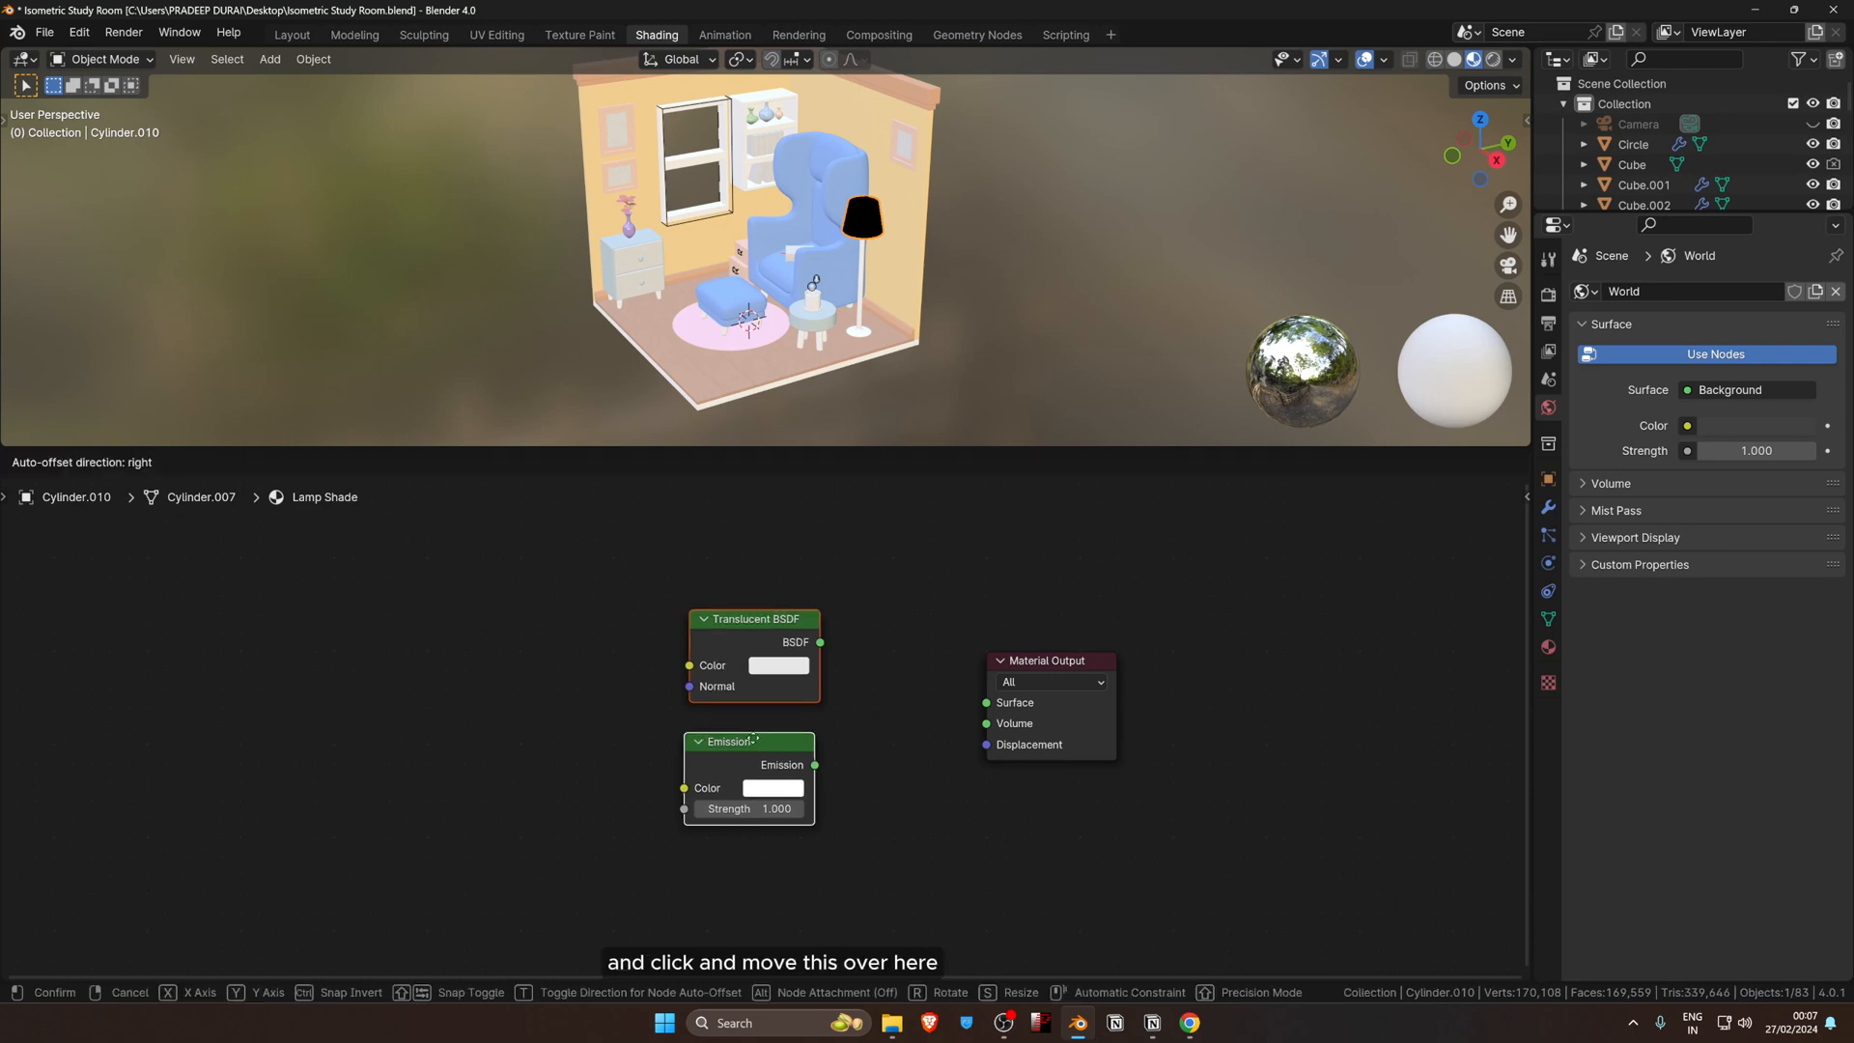
{"action": "left_click_drag", "start_coordinate": [772, 749], "coordinate": [598, 741]}
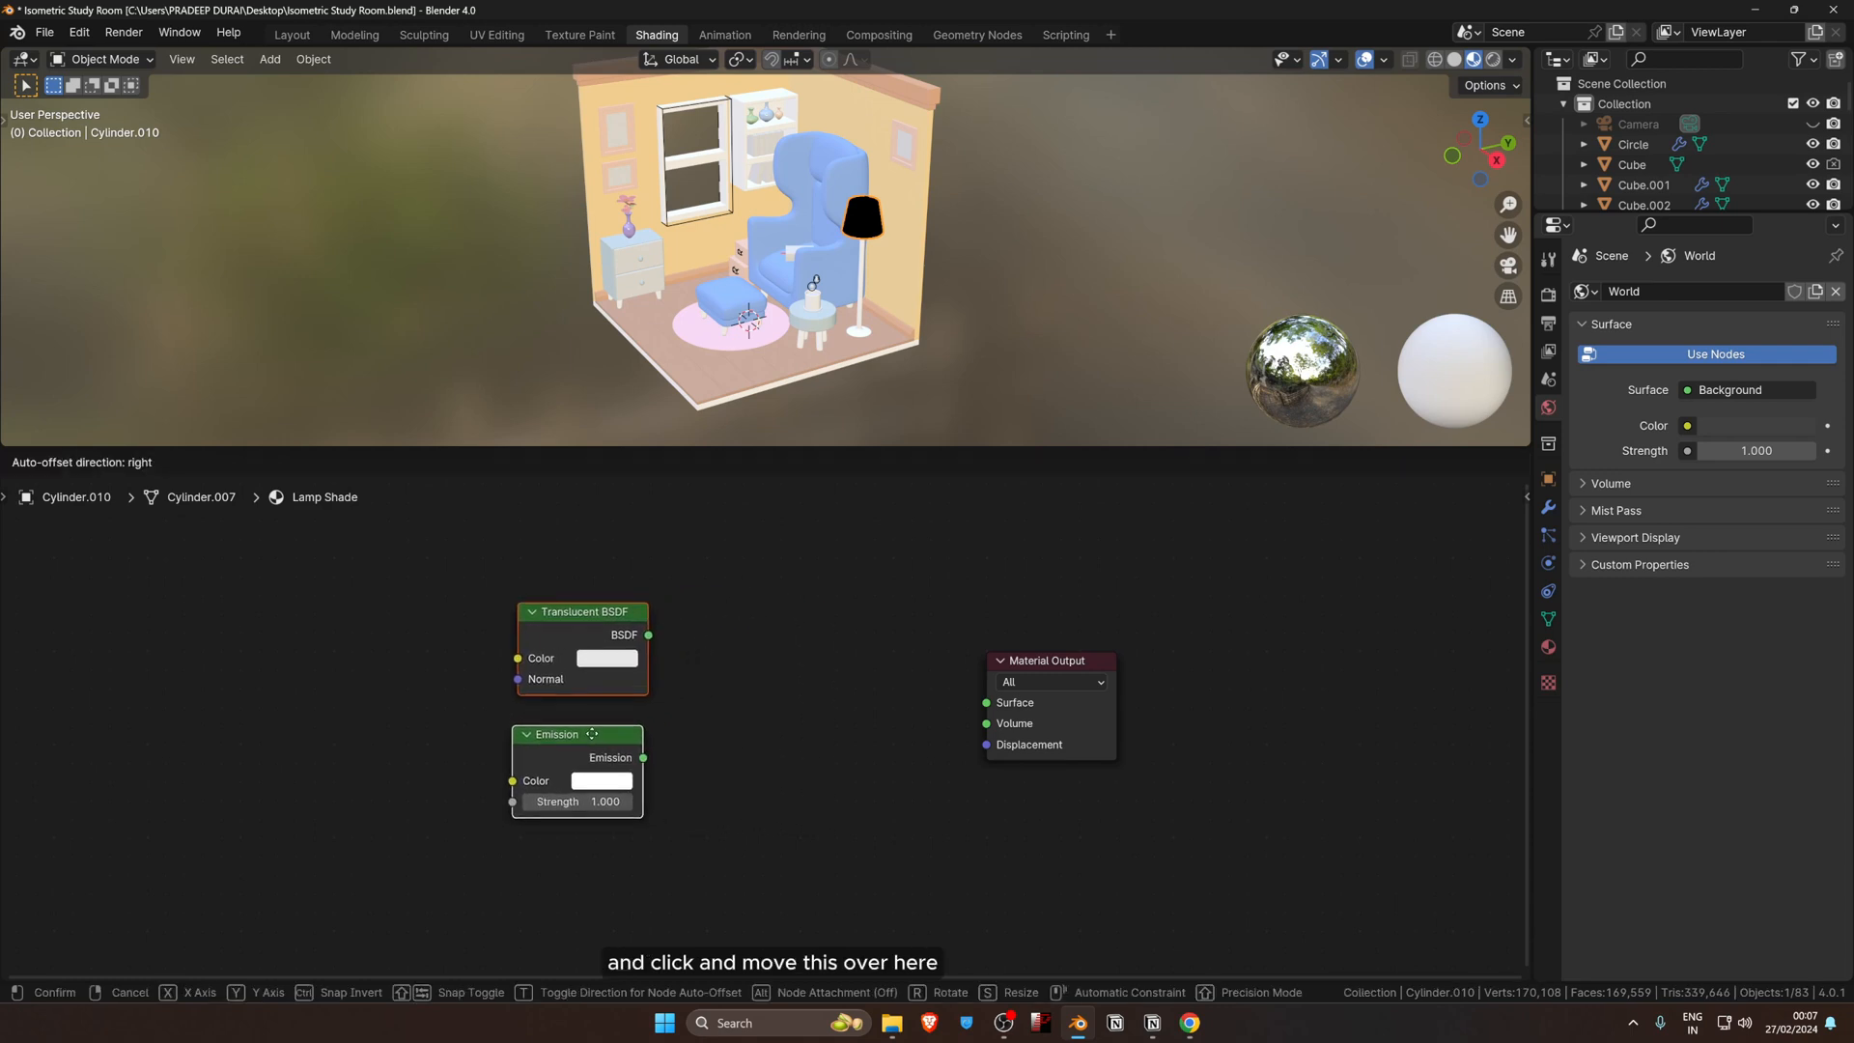
Step: Add a Mix Shader node between the two shader nodes and the Material Output
{"action": "key", "text": "shift+a"}
{"action": "left_click", "coordinate": [750, 709]}
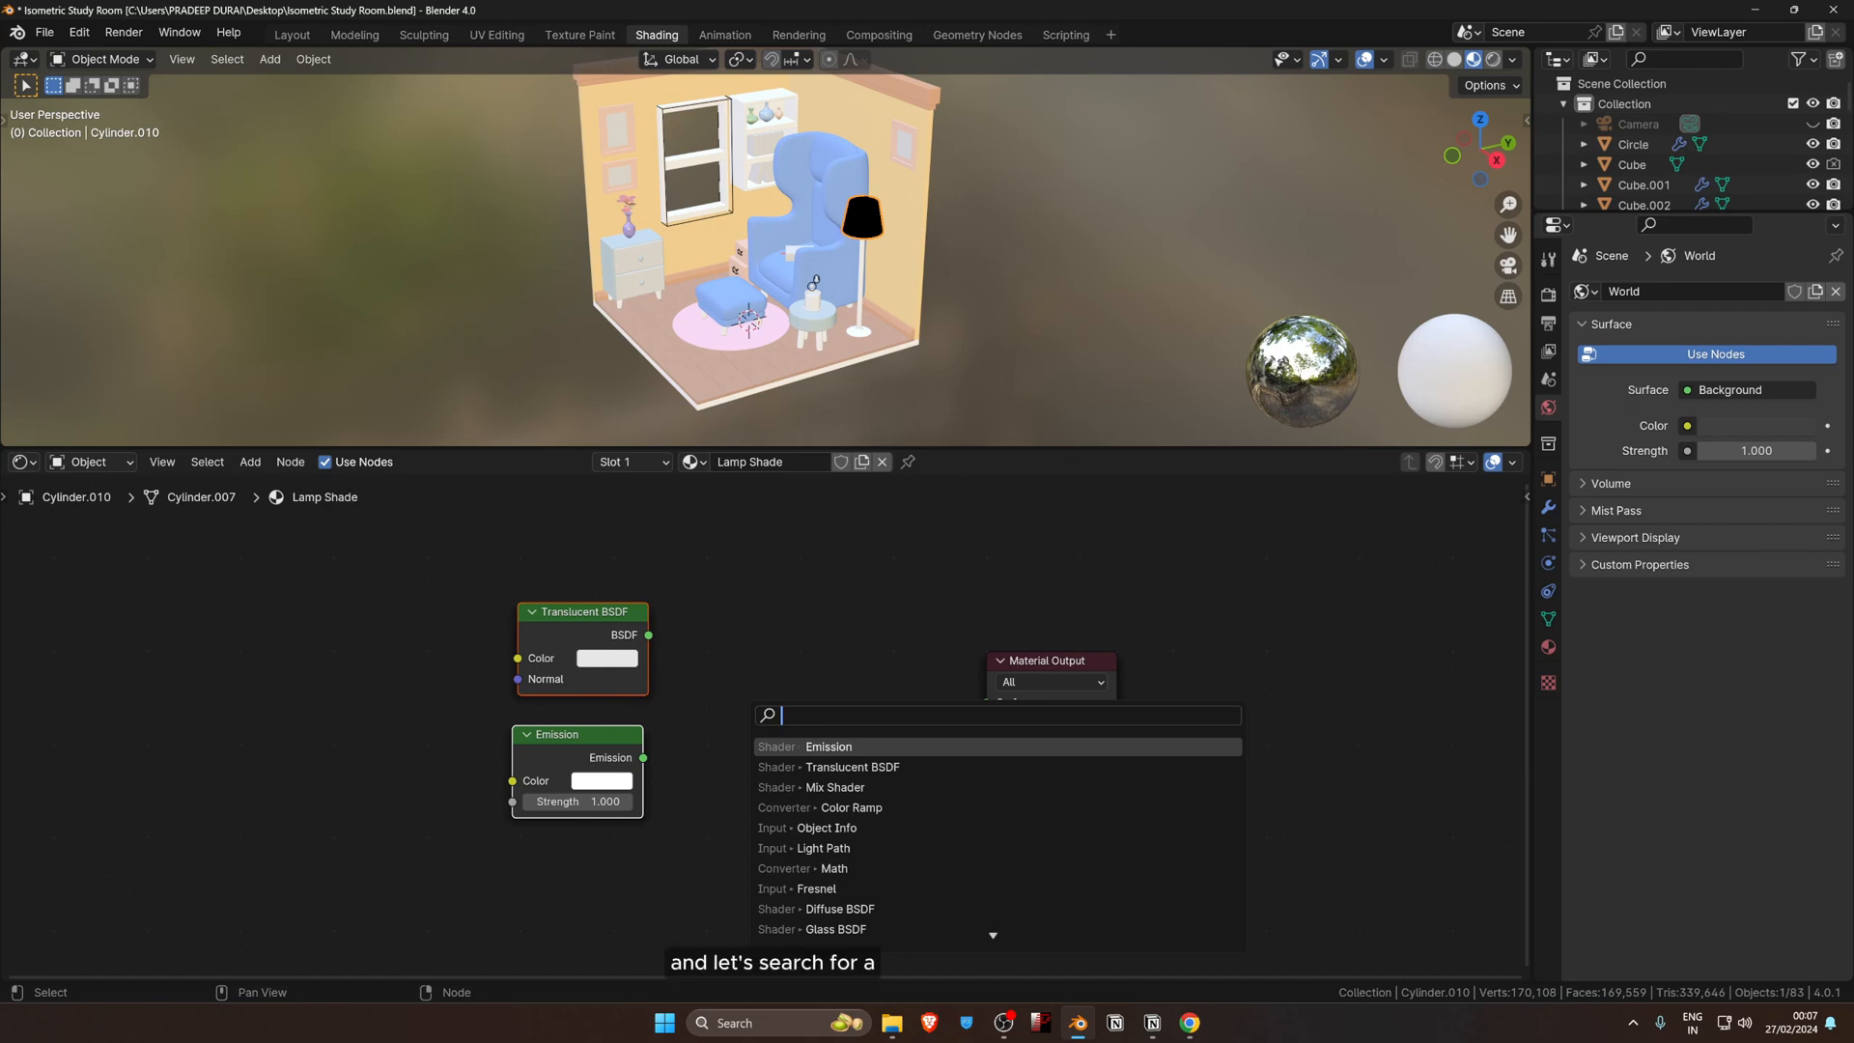
{"action": "type", "text": "mi"}
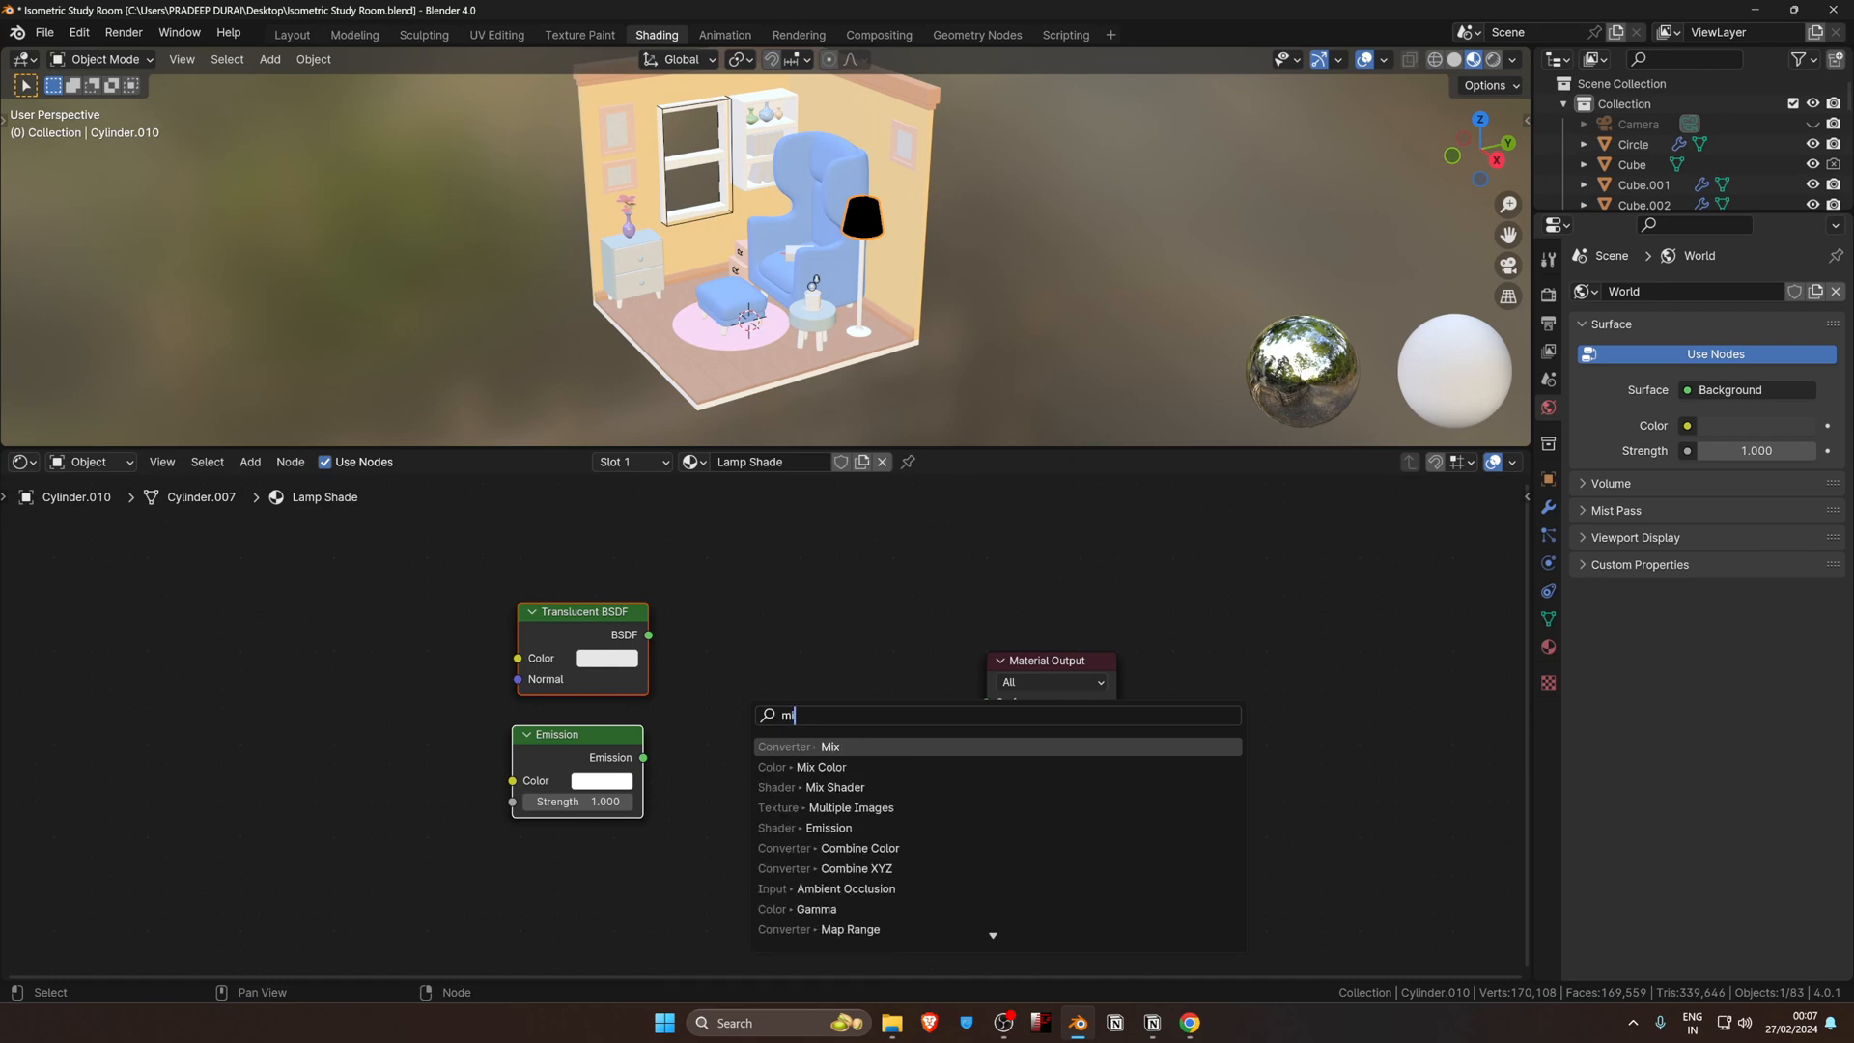
{"action": "type", "text": "x shader"}
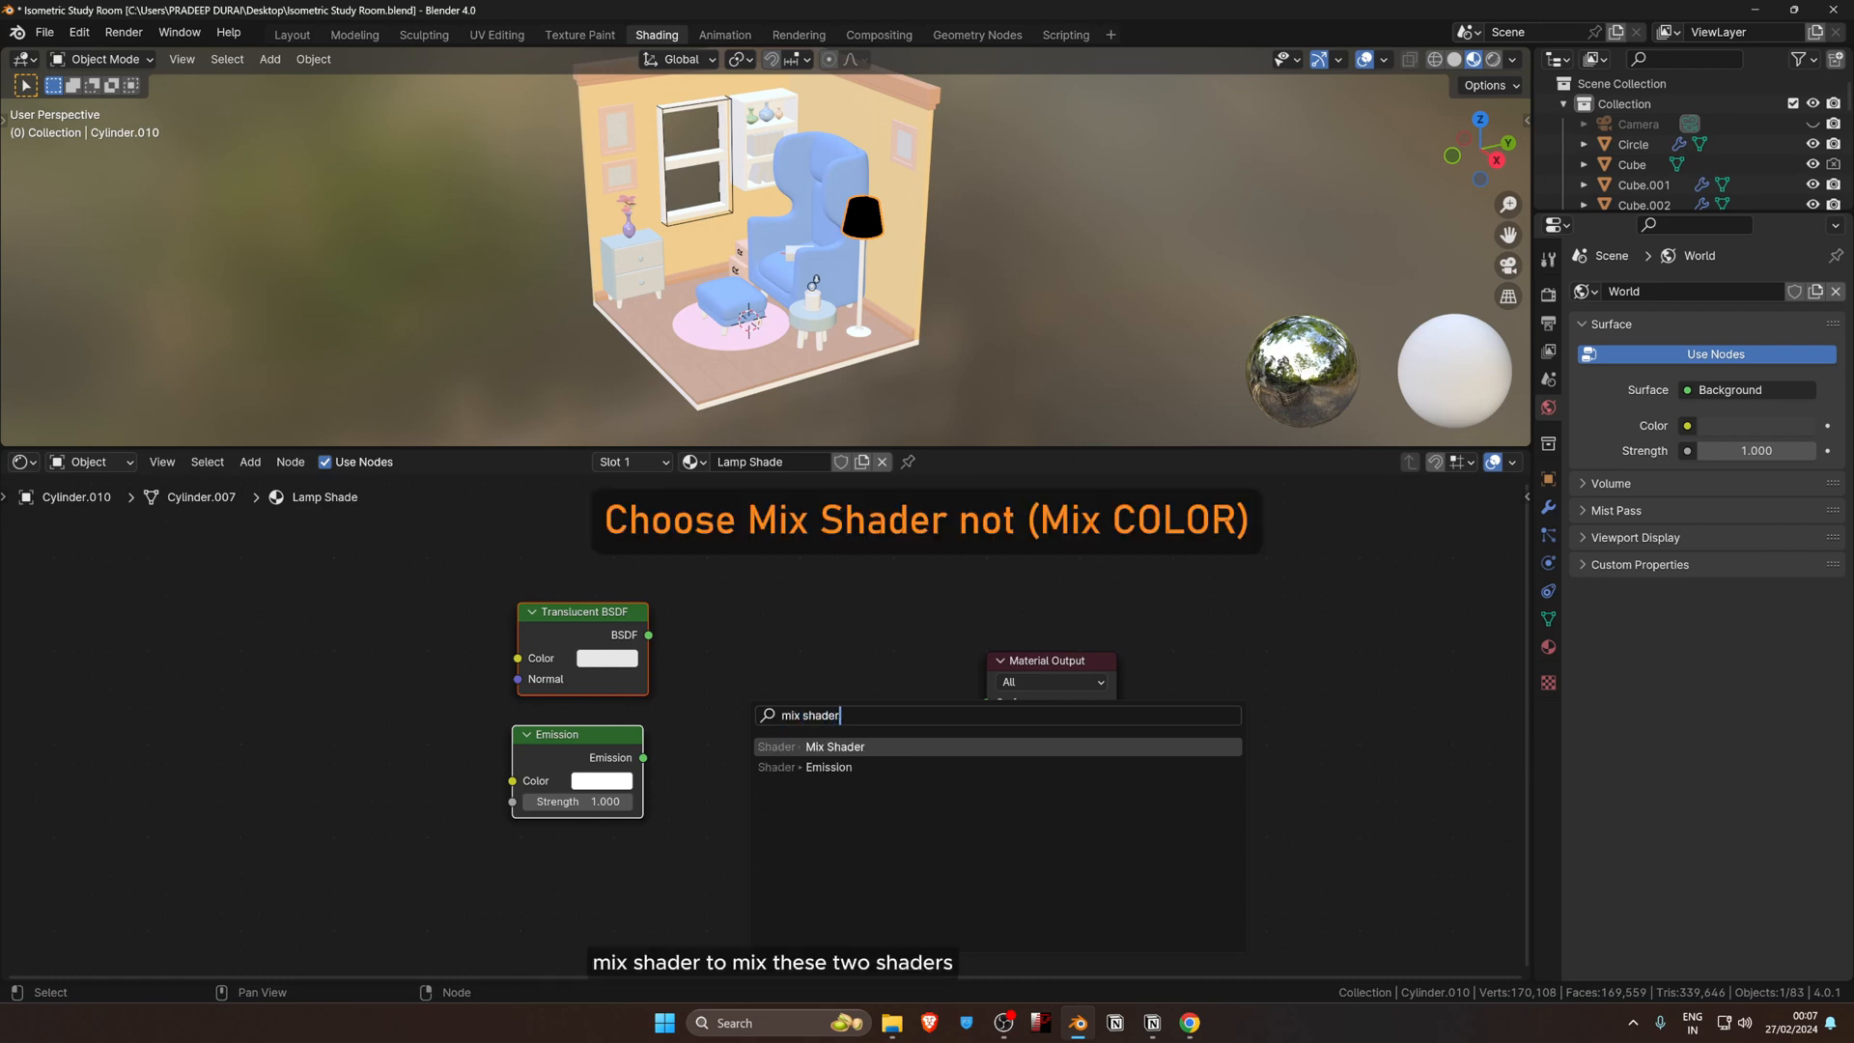
{"action": "key", "text": "Return"}
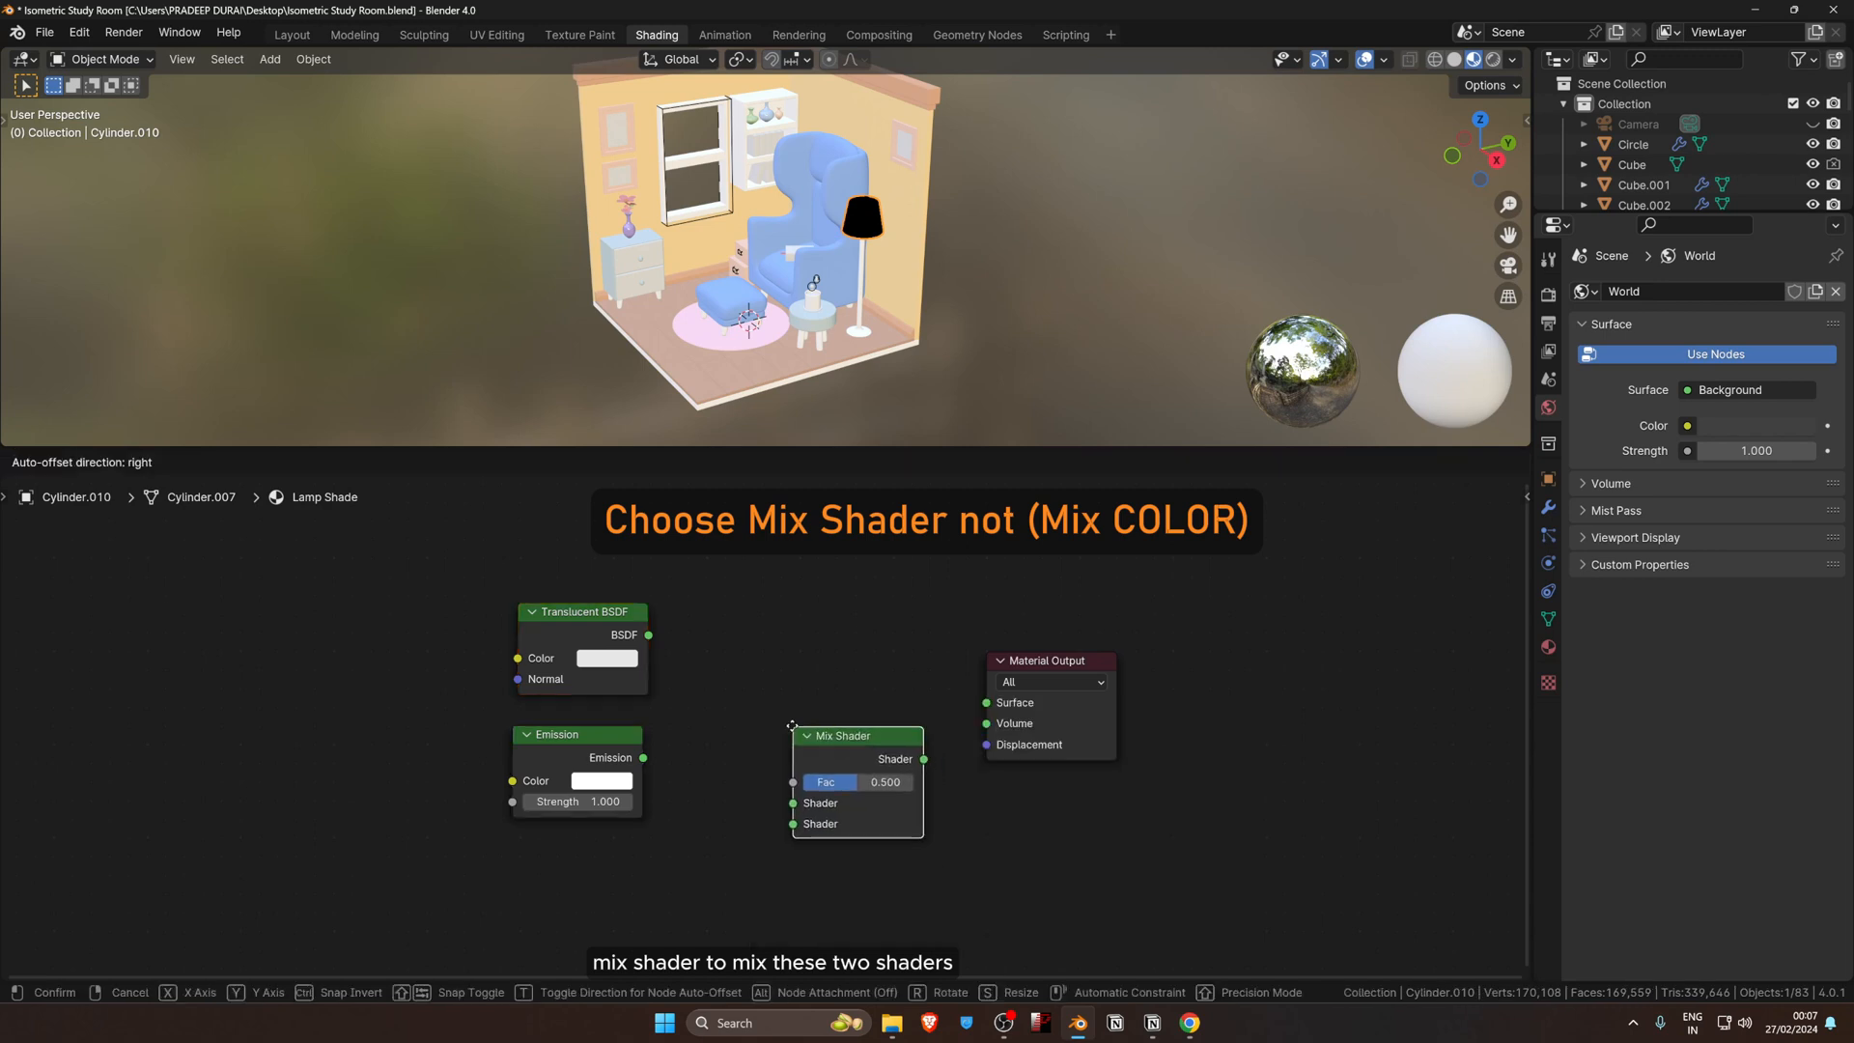
{"action": "left_click", "coordinate": [779, 679]}
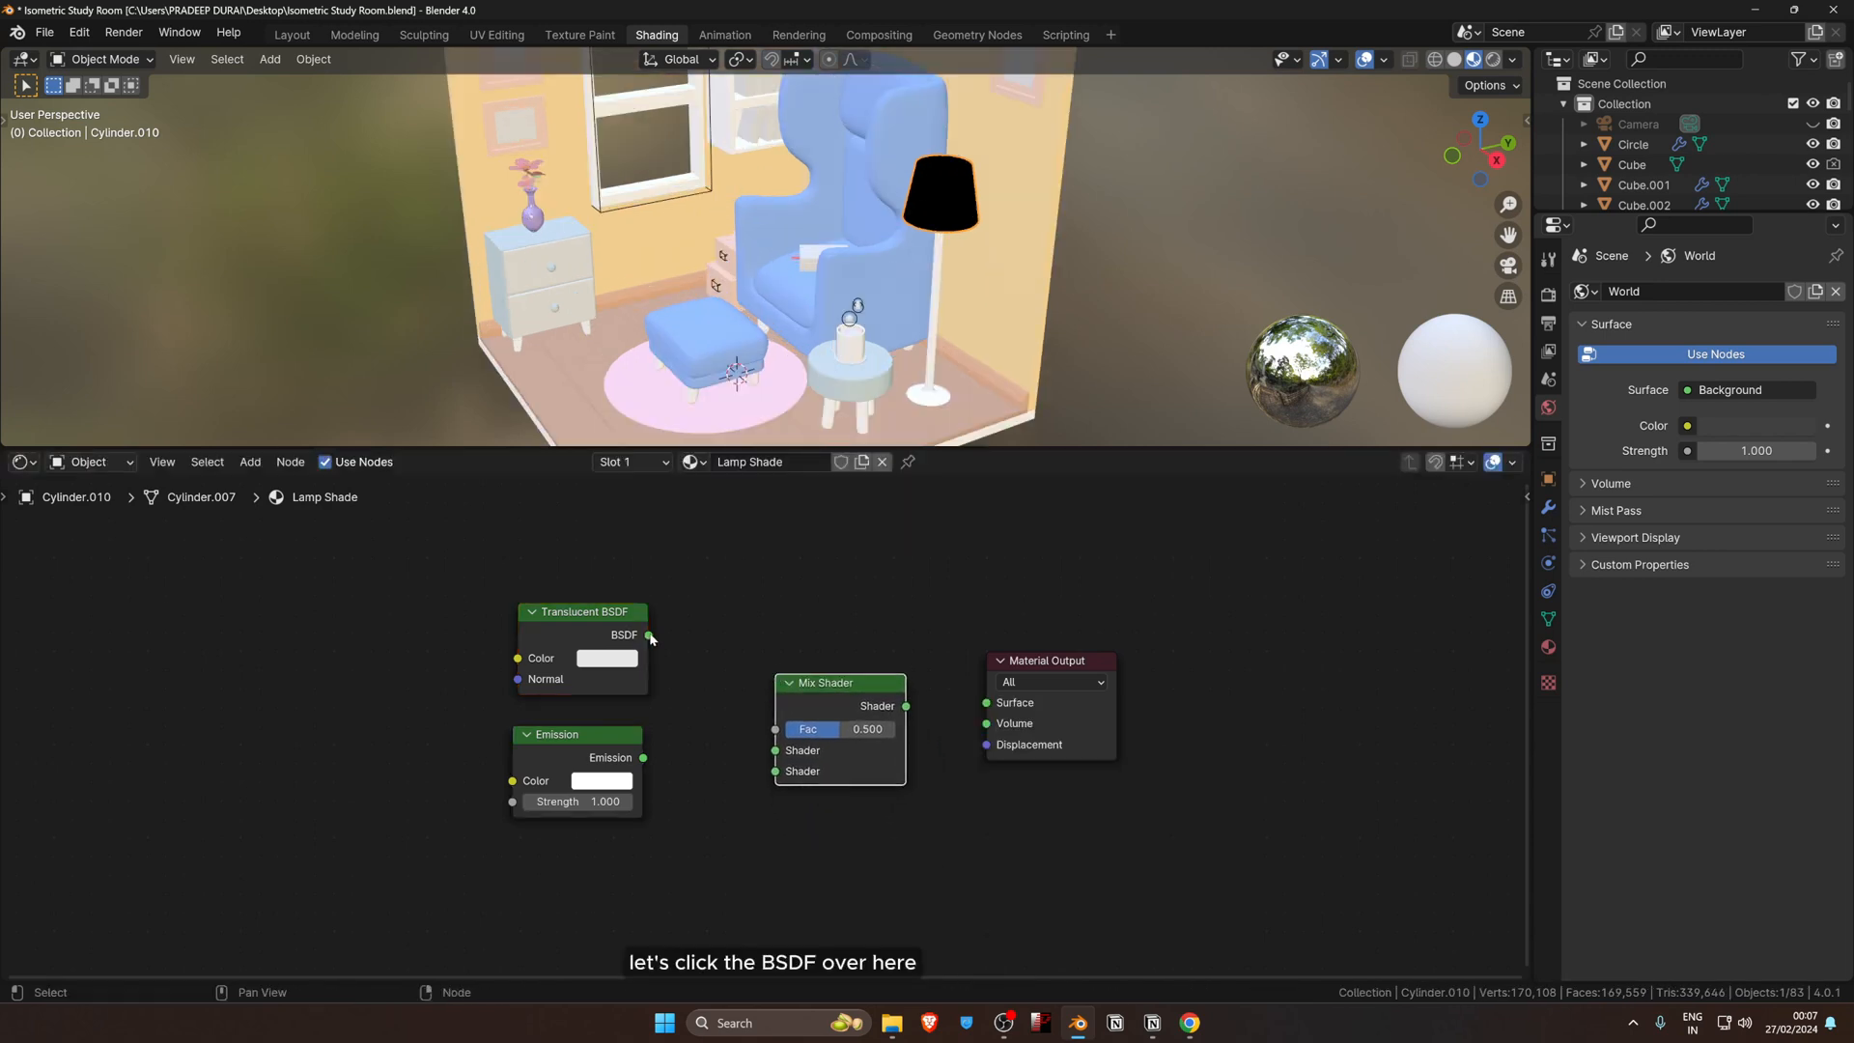
Step: Connect Translucent BSDF to the first Mix Shader input, Emission to the second, and the mix result to the Material Output's Surface
{"action": "left_click_drag", "start_coordinate": [649, 635], "coordinate": [775, 751]}
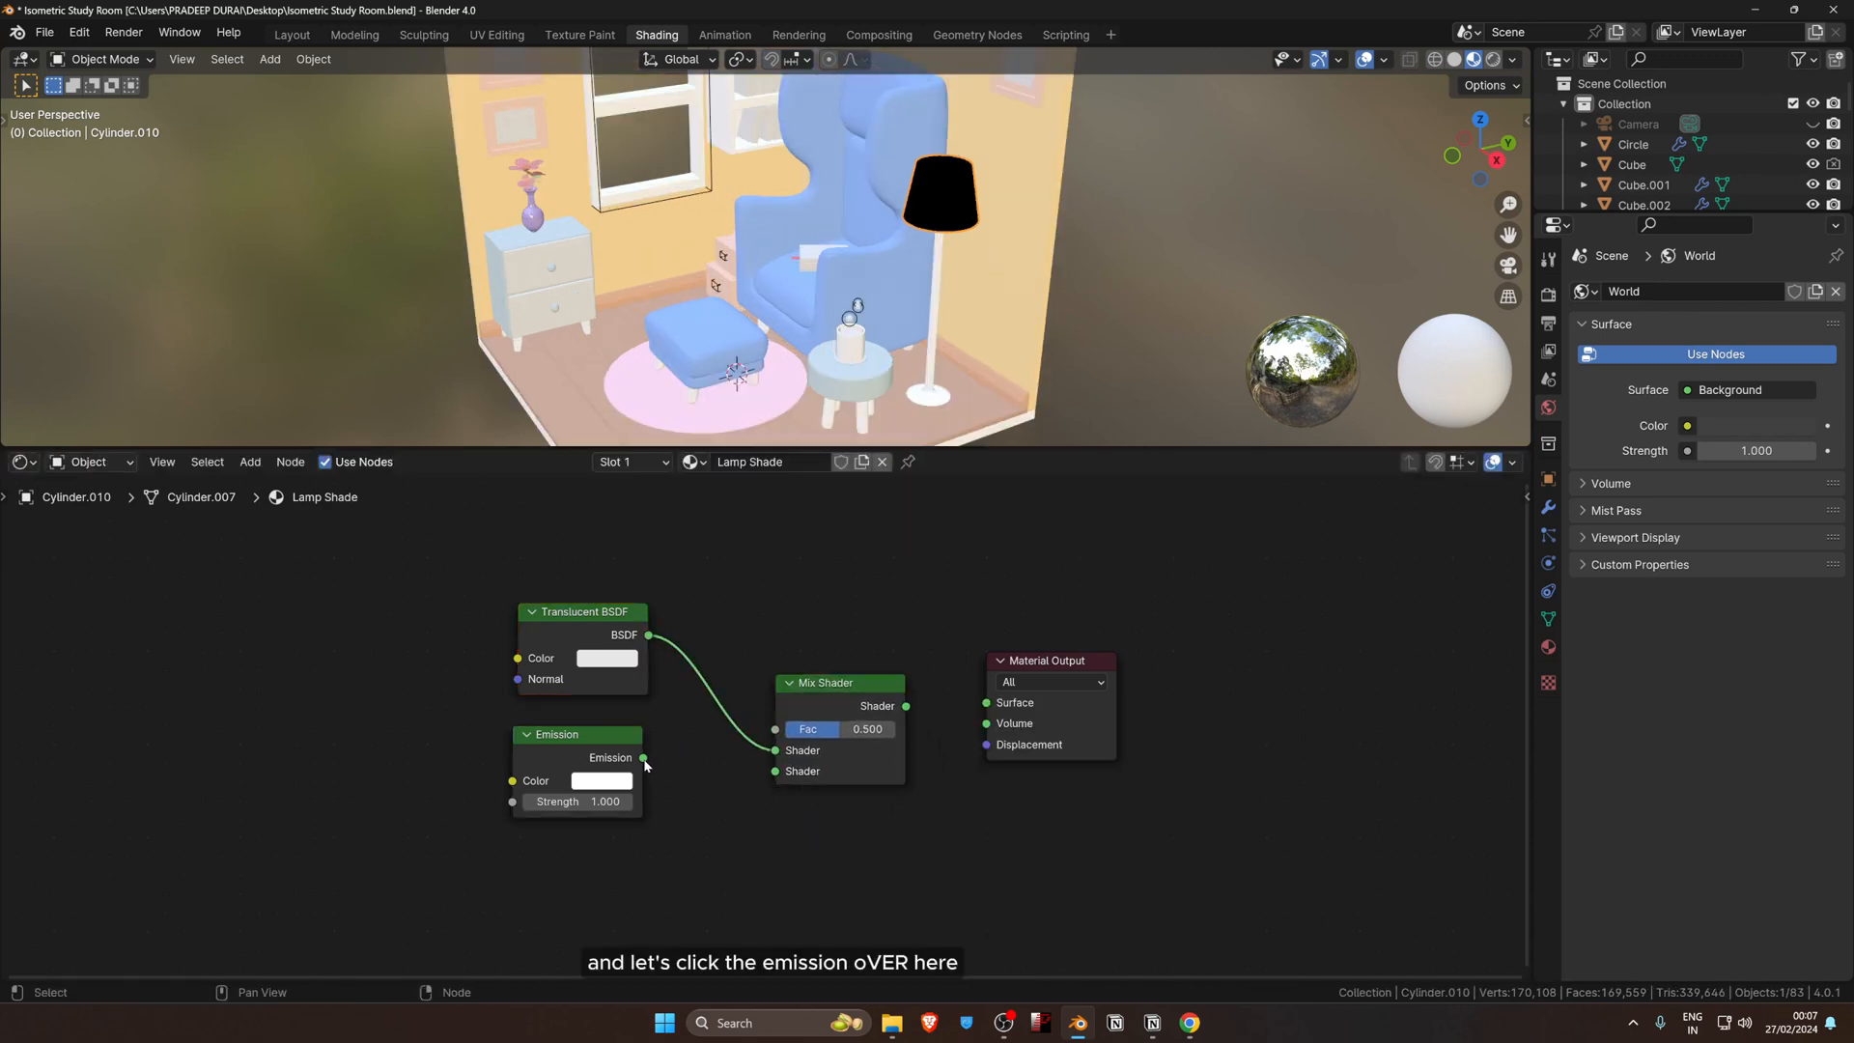
{"action": "left_click_drag", "start_coordinate": [643, 758], "coordinate": [775, 773]}
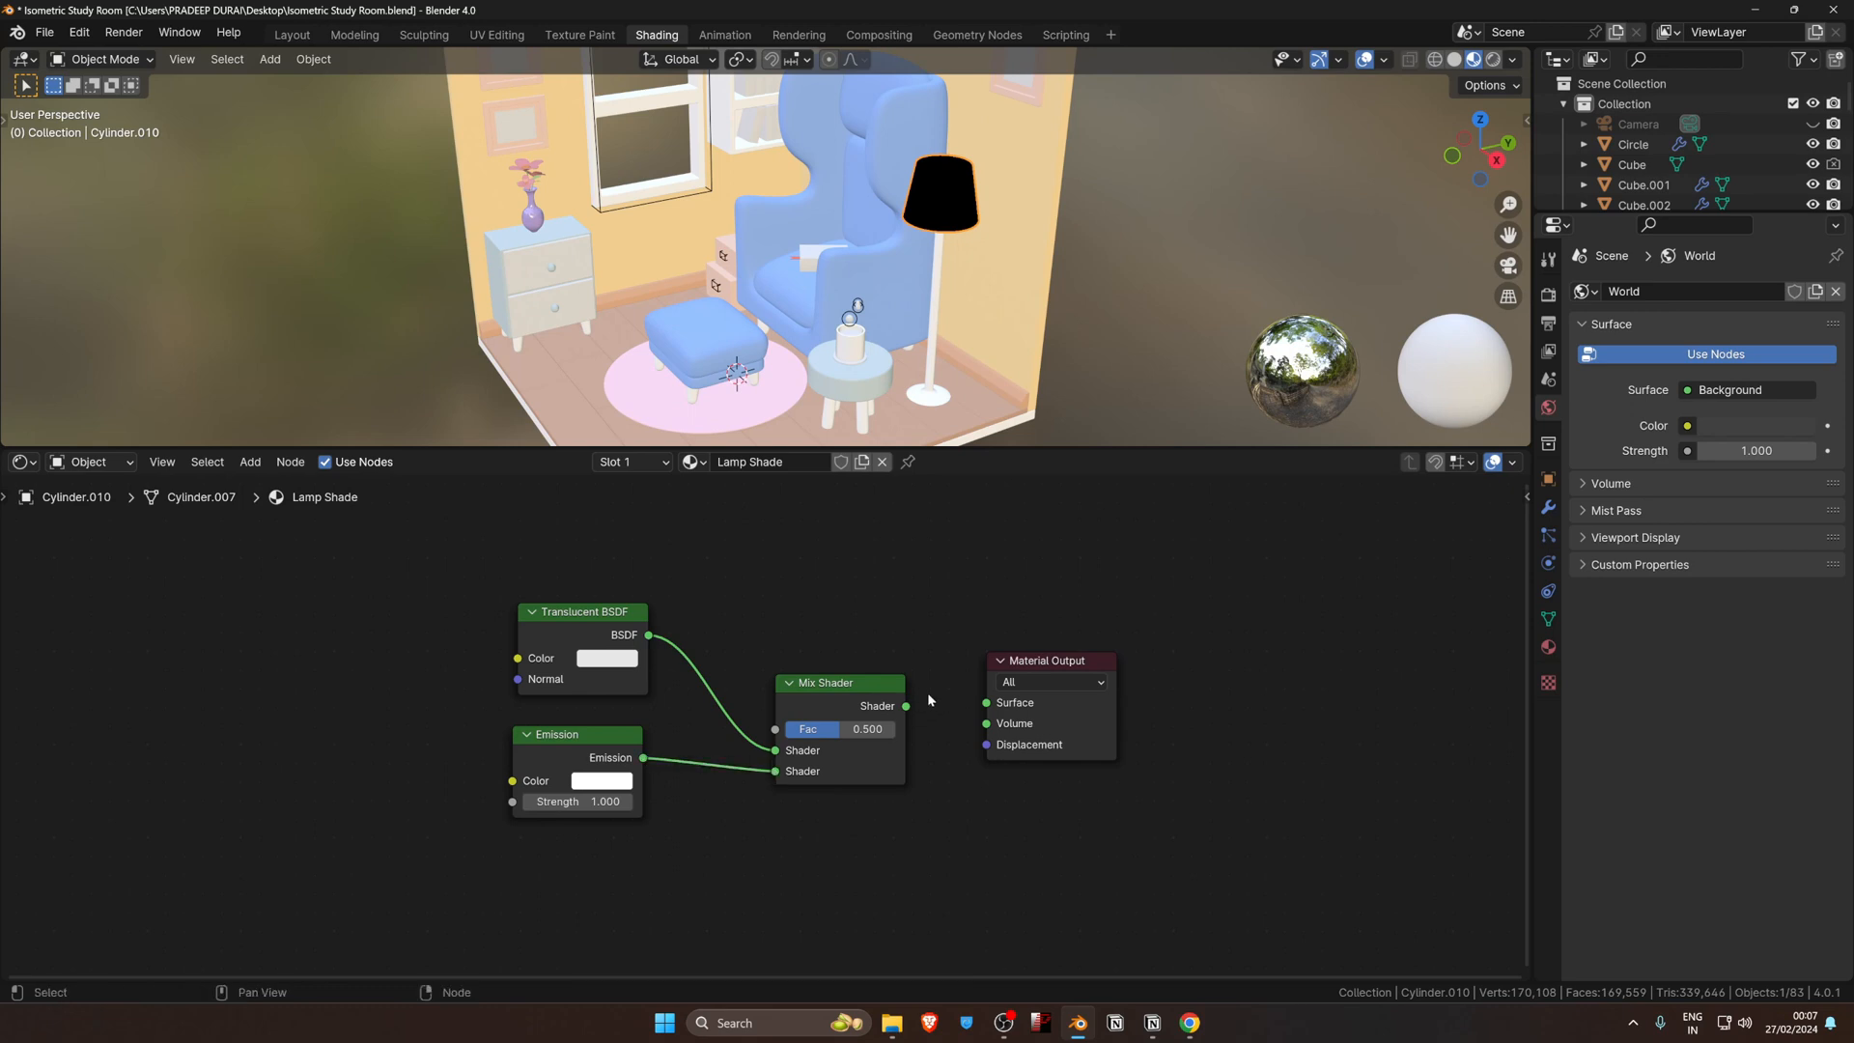
{"action": "left_click_drag", "start_coordinate": [907, 708], "coordinate": [987, 704]}
Step: Set the Mix Shader factor to 0.233 and the Emission strength to 2.350
{"action": "scroll", "coordinate": [901, 327], "scroll_direction": "up", "scroll_amount": 6}
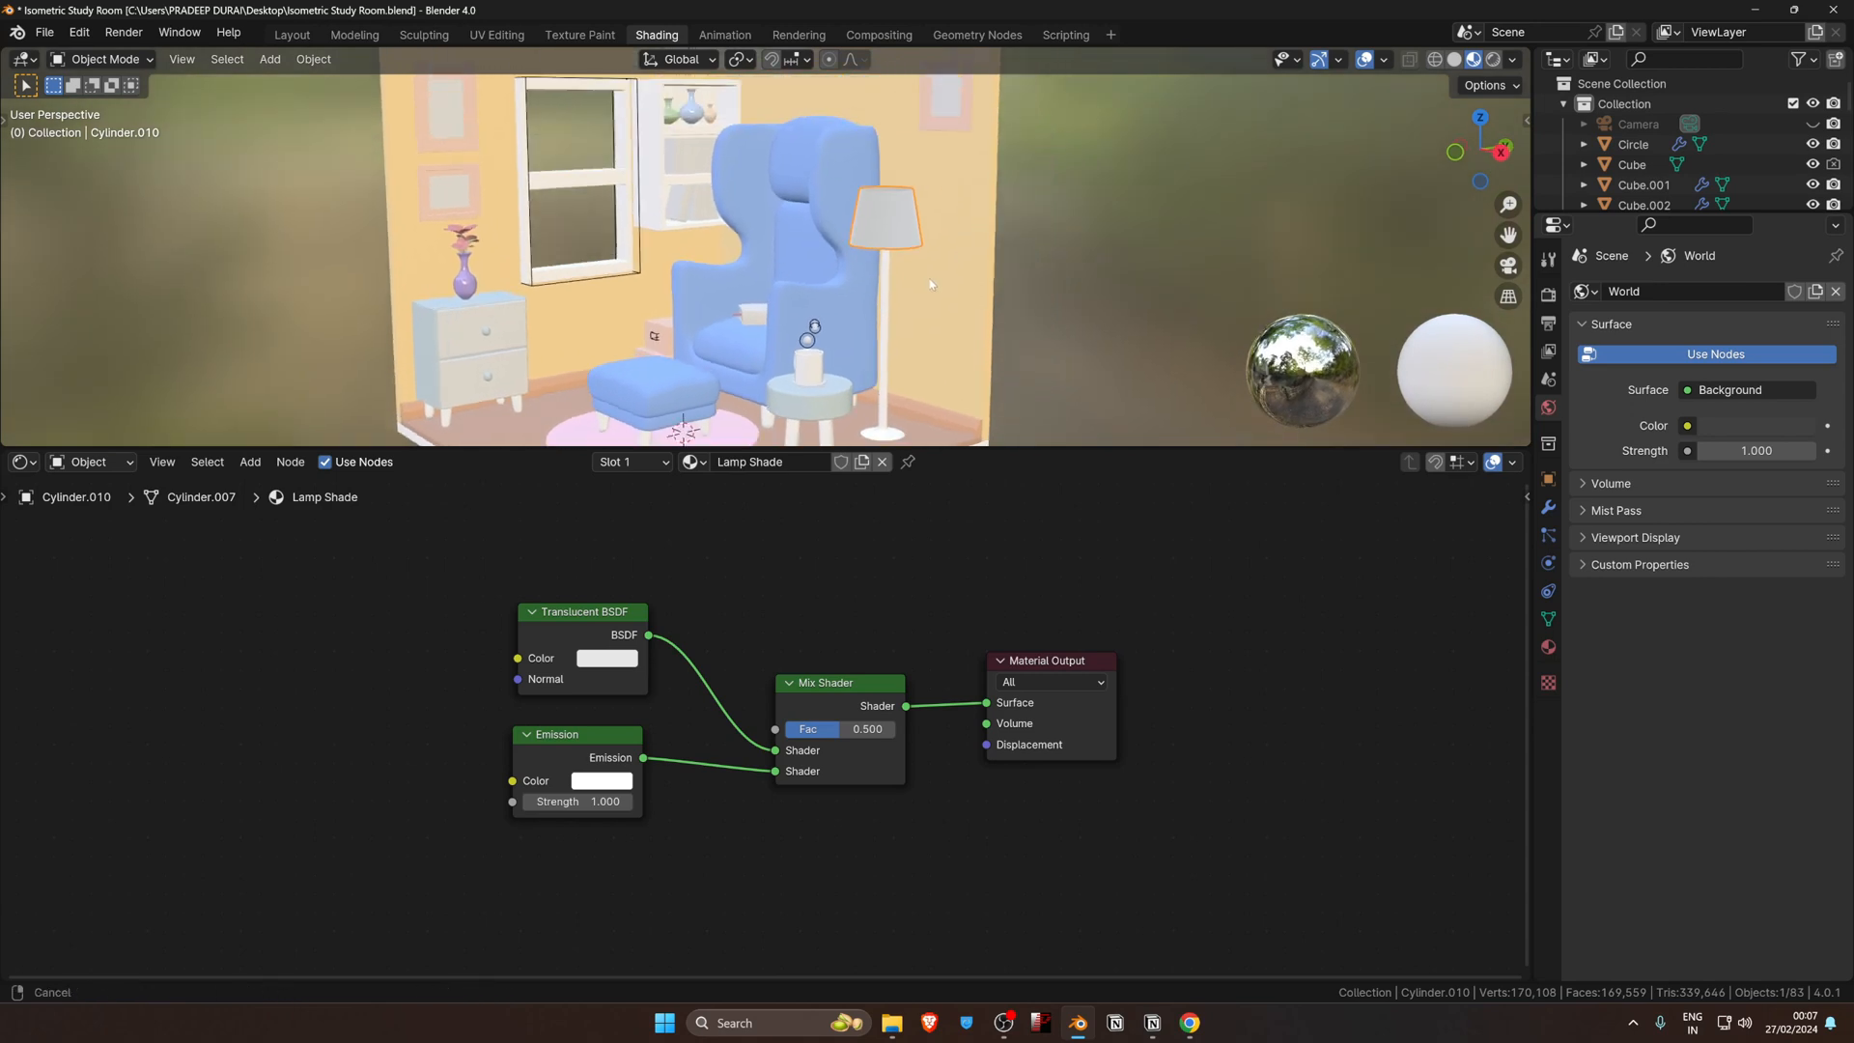
{"action": "scroll", "coordinate": [877, 260], "scroll_direction": "up", "scroll_amount": 2}
{"action": "middle_click_drag", "start_coordinate": [945, 334], "coordinate": [825, 264], "text": "shift"}
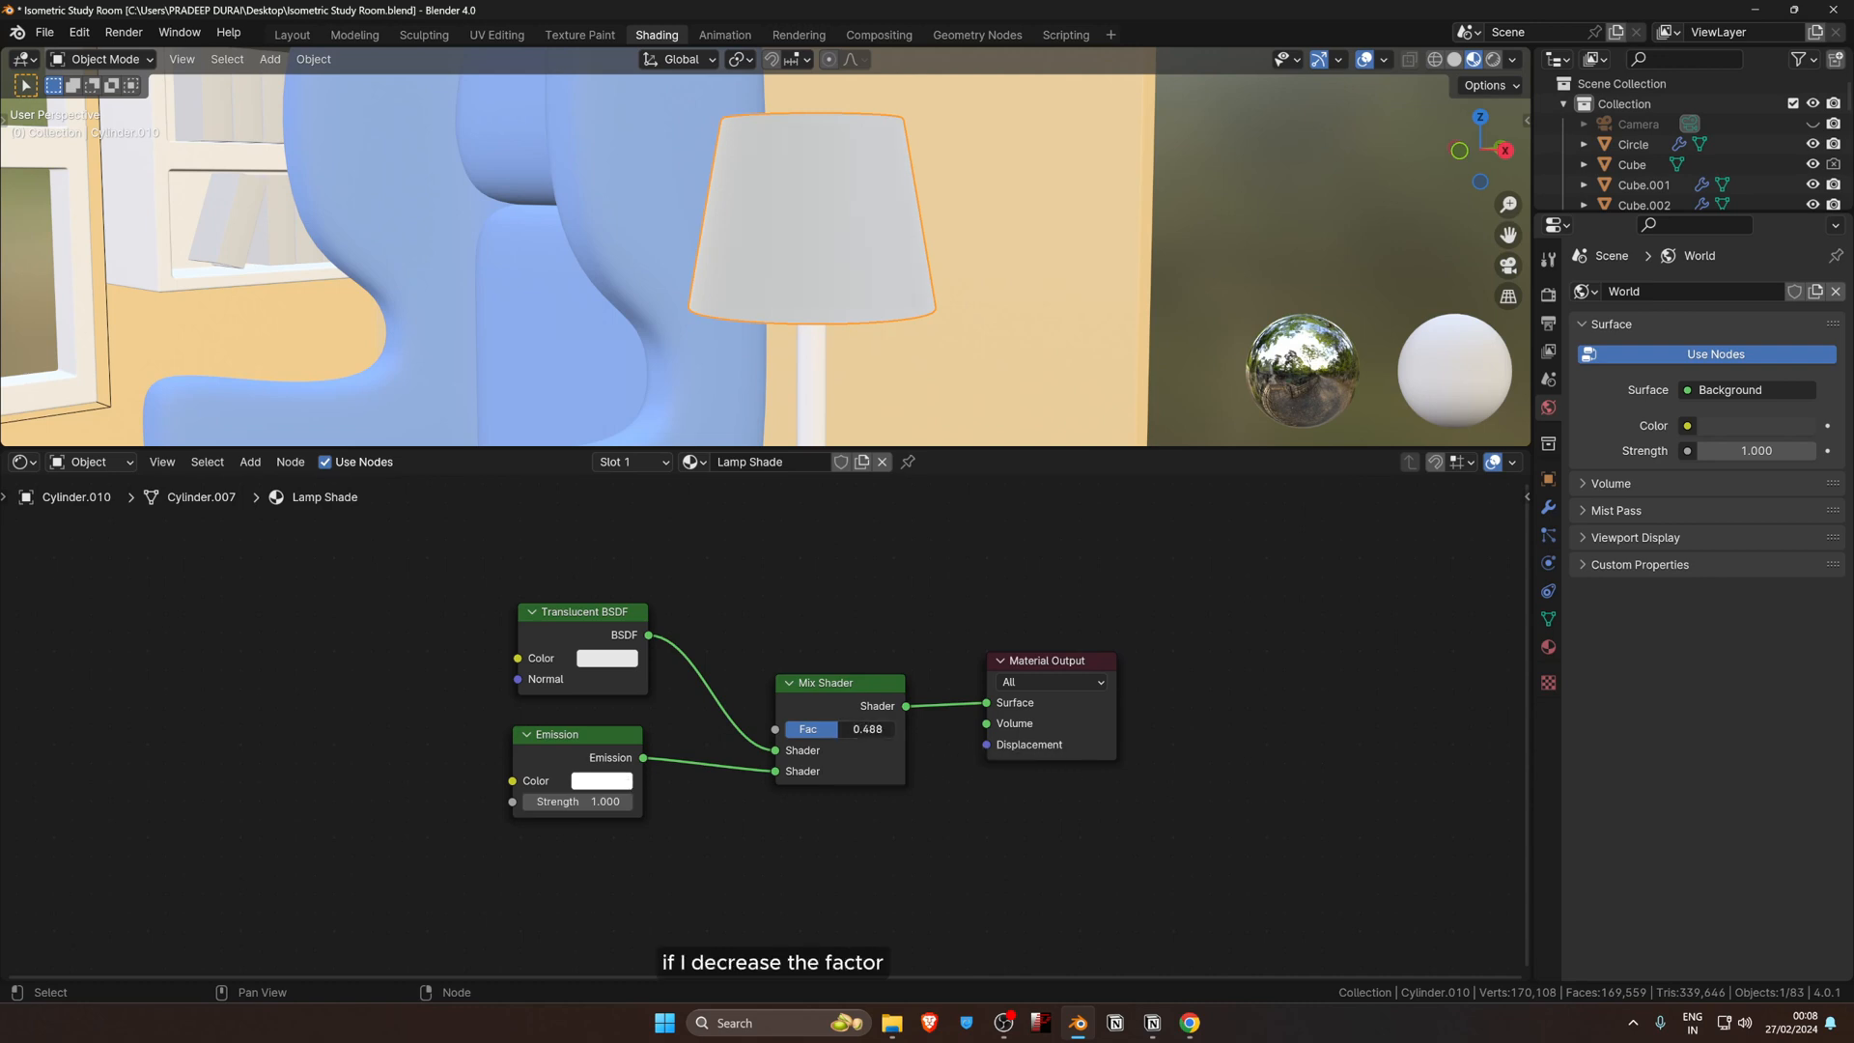
{"action": "mouse_move", "coordinate": [839, 729]}
{"action": "left_mouse_down"}
{"action": "mouse_move", "coordinate": [783, 729]}
{"action": "mouse_move", "coordinate": [883, 729]}
{"action": "mouse_move", "coordinate": [813, 729]}
{"action": "left_mouse_up"}
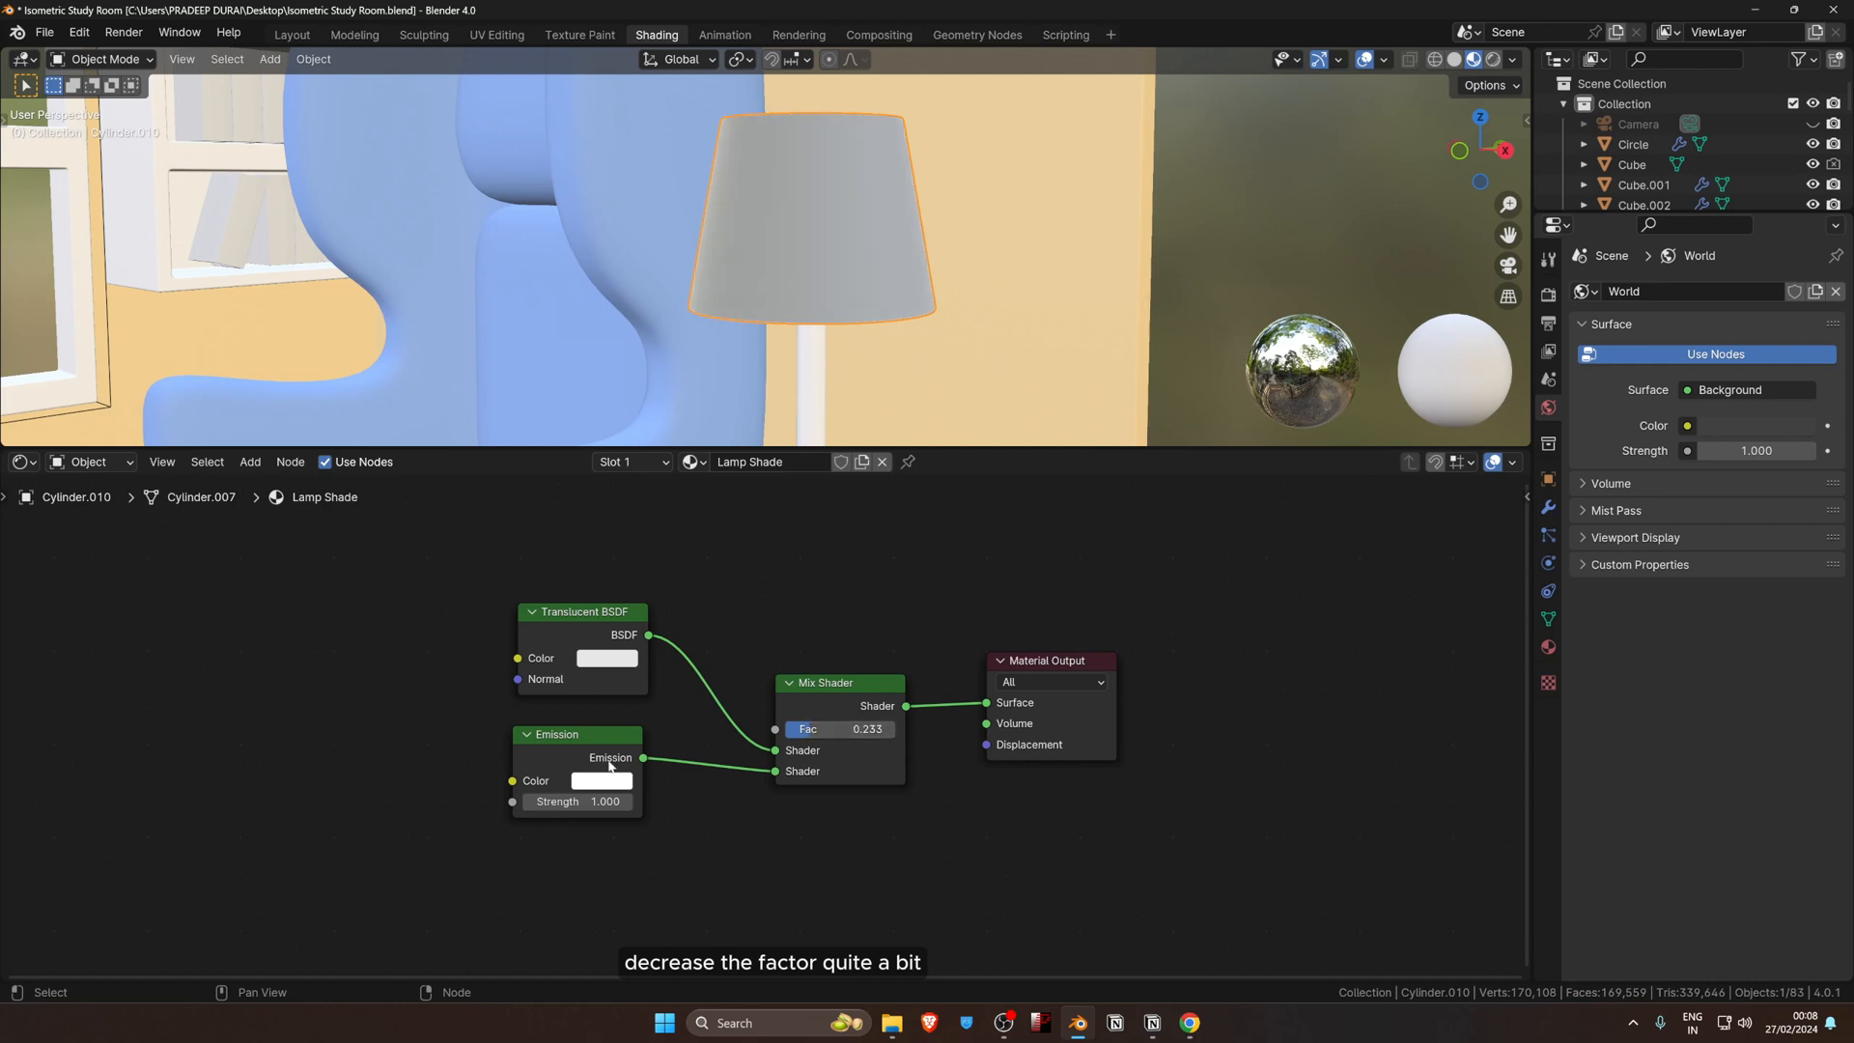
{"action": "left_click_drag", "start_coordinate": [560, 802], "coordinate": [599, 801], "text": "shift"}
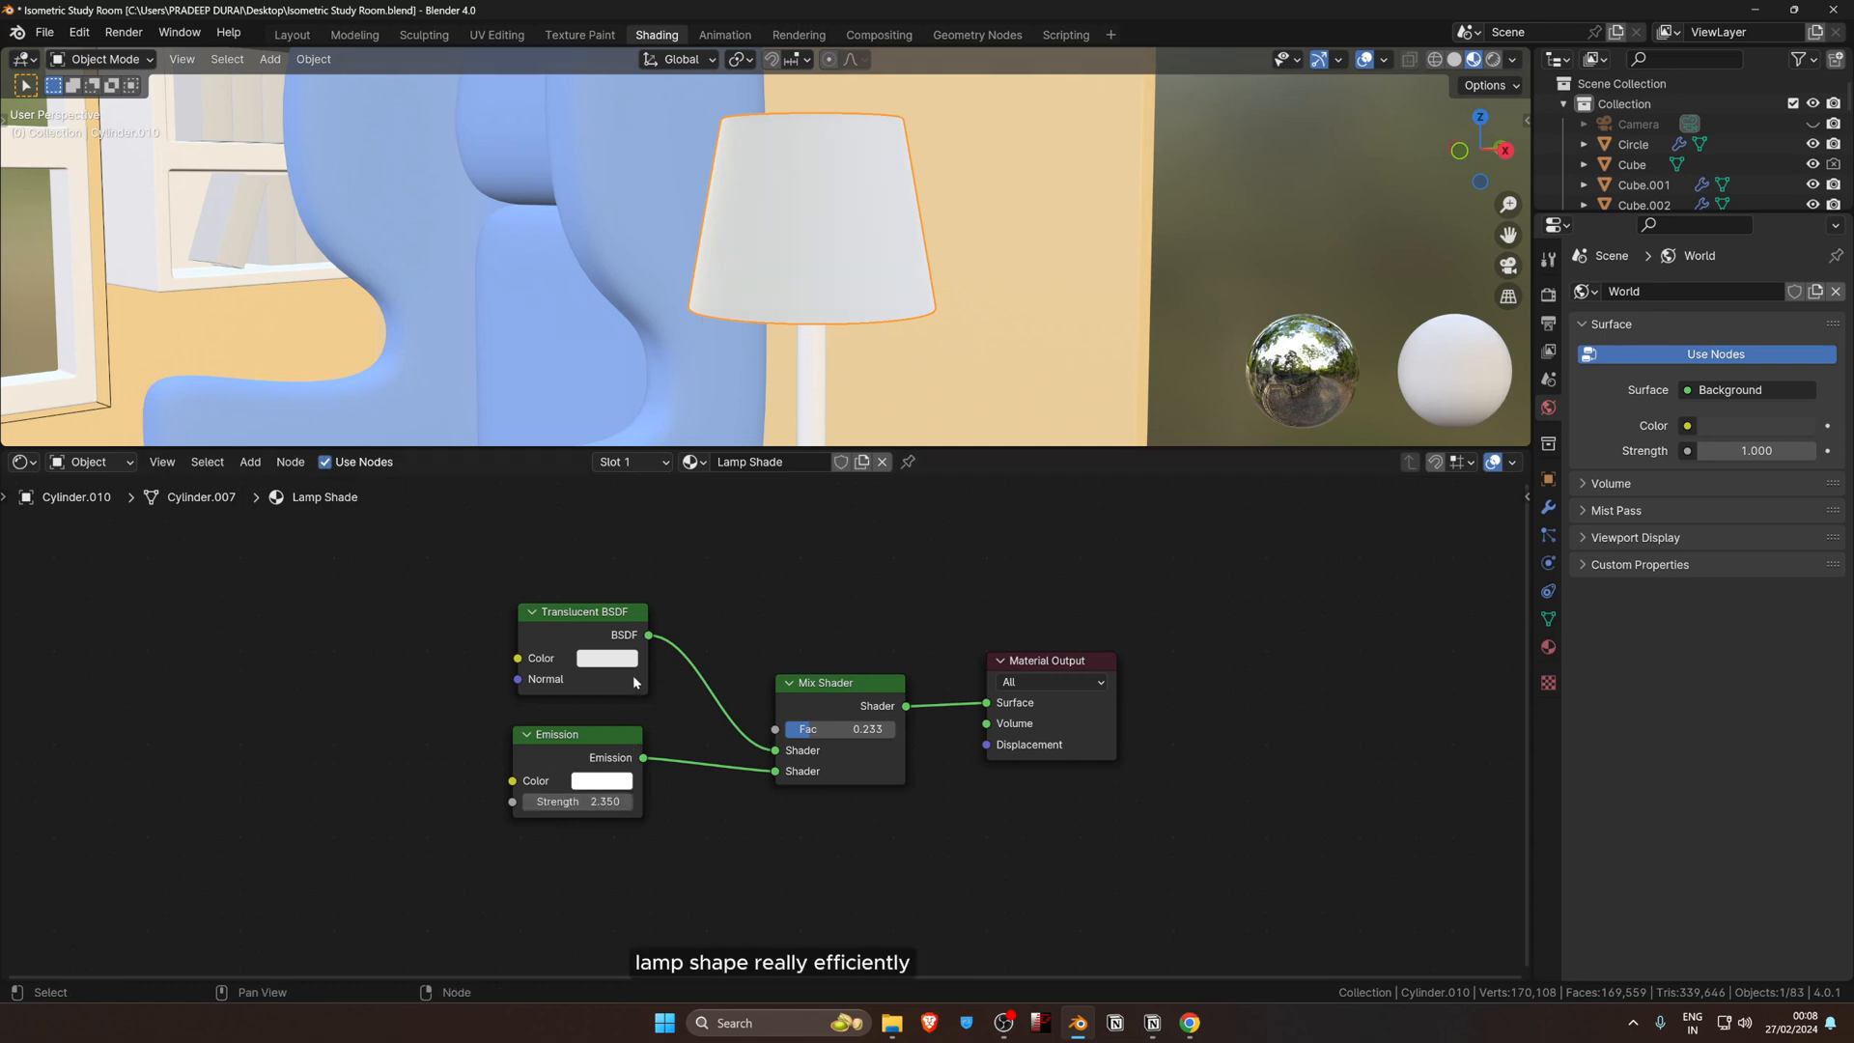
Step: Color the lamp shade's Emission a warm peach with hue about 0.062, saturation about 0.643 and value 1.000
{"action": "left_click", "coordinate": [602, 780]}
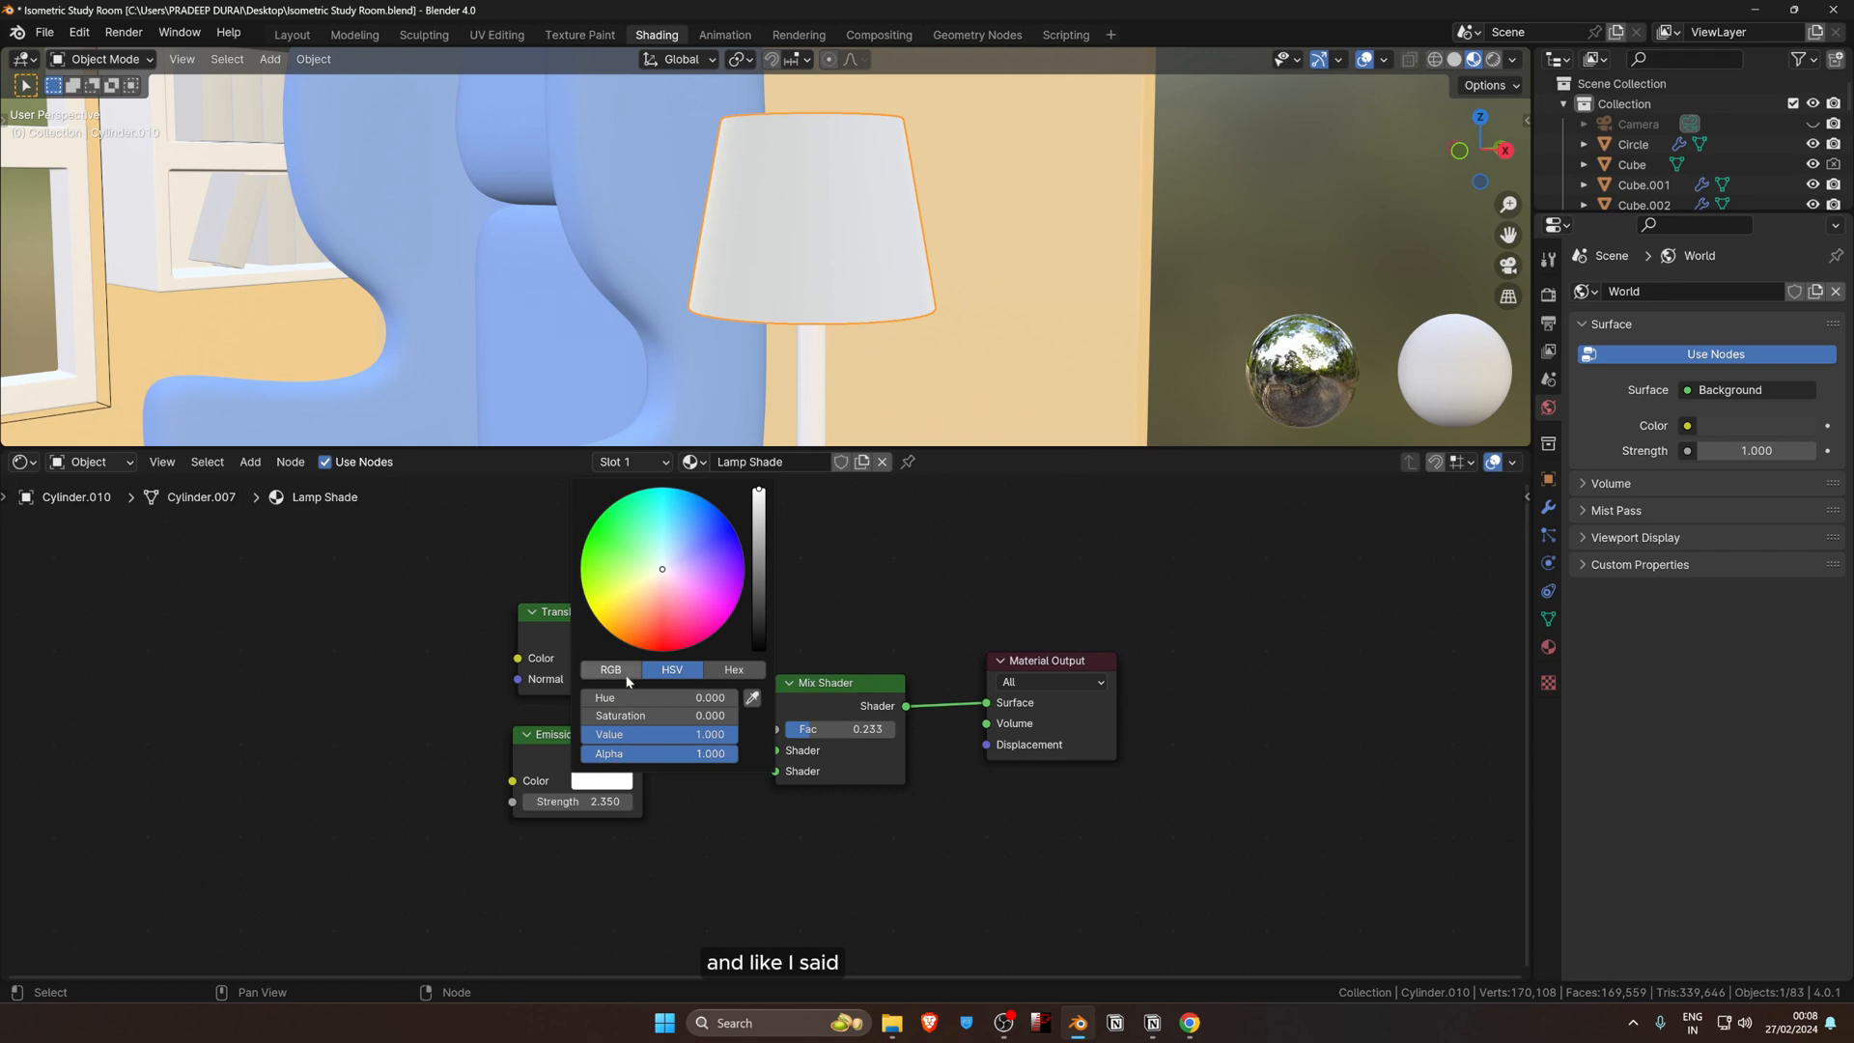
{"action": "left_click", "coordinate": [651, 609]}
{"action": "left_click_drag", "start_coordinate": [650, 603], "coordinate": [649, 596]}
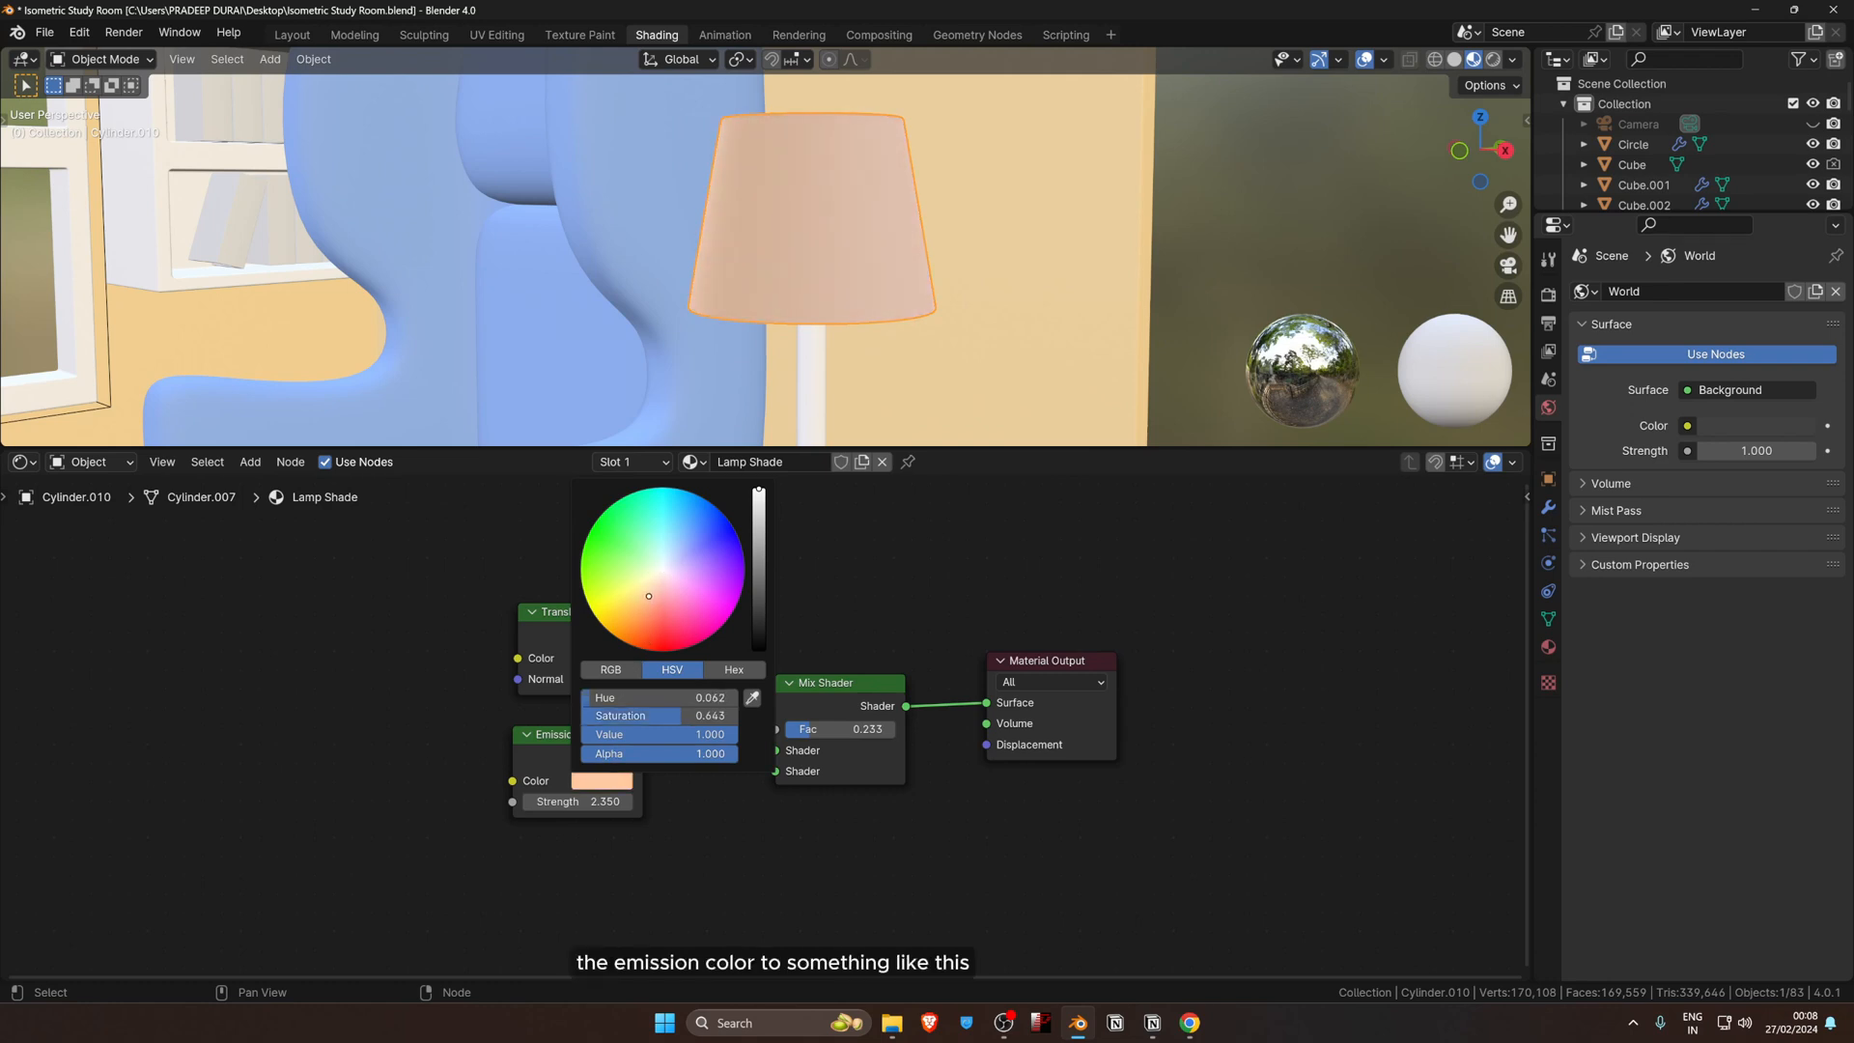
{"action": "middle_click_drag", "start_coordinate": [869, 319], "coordinate": [933, 389]}
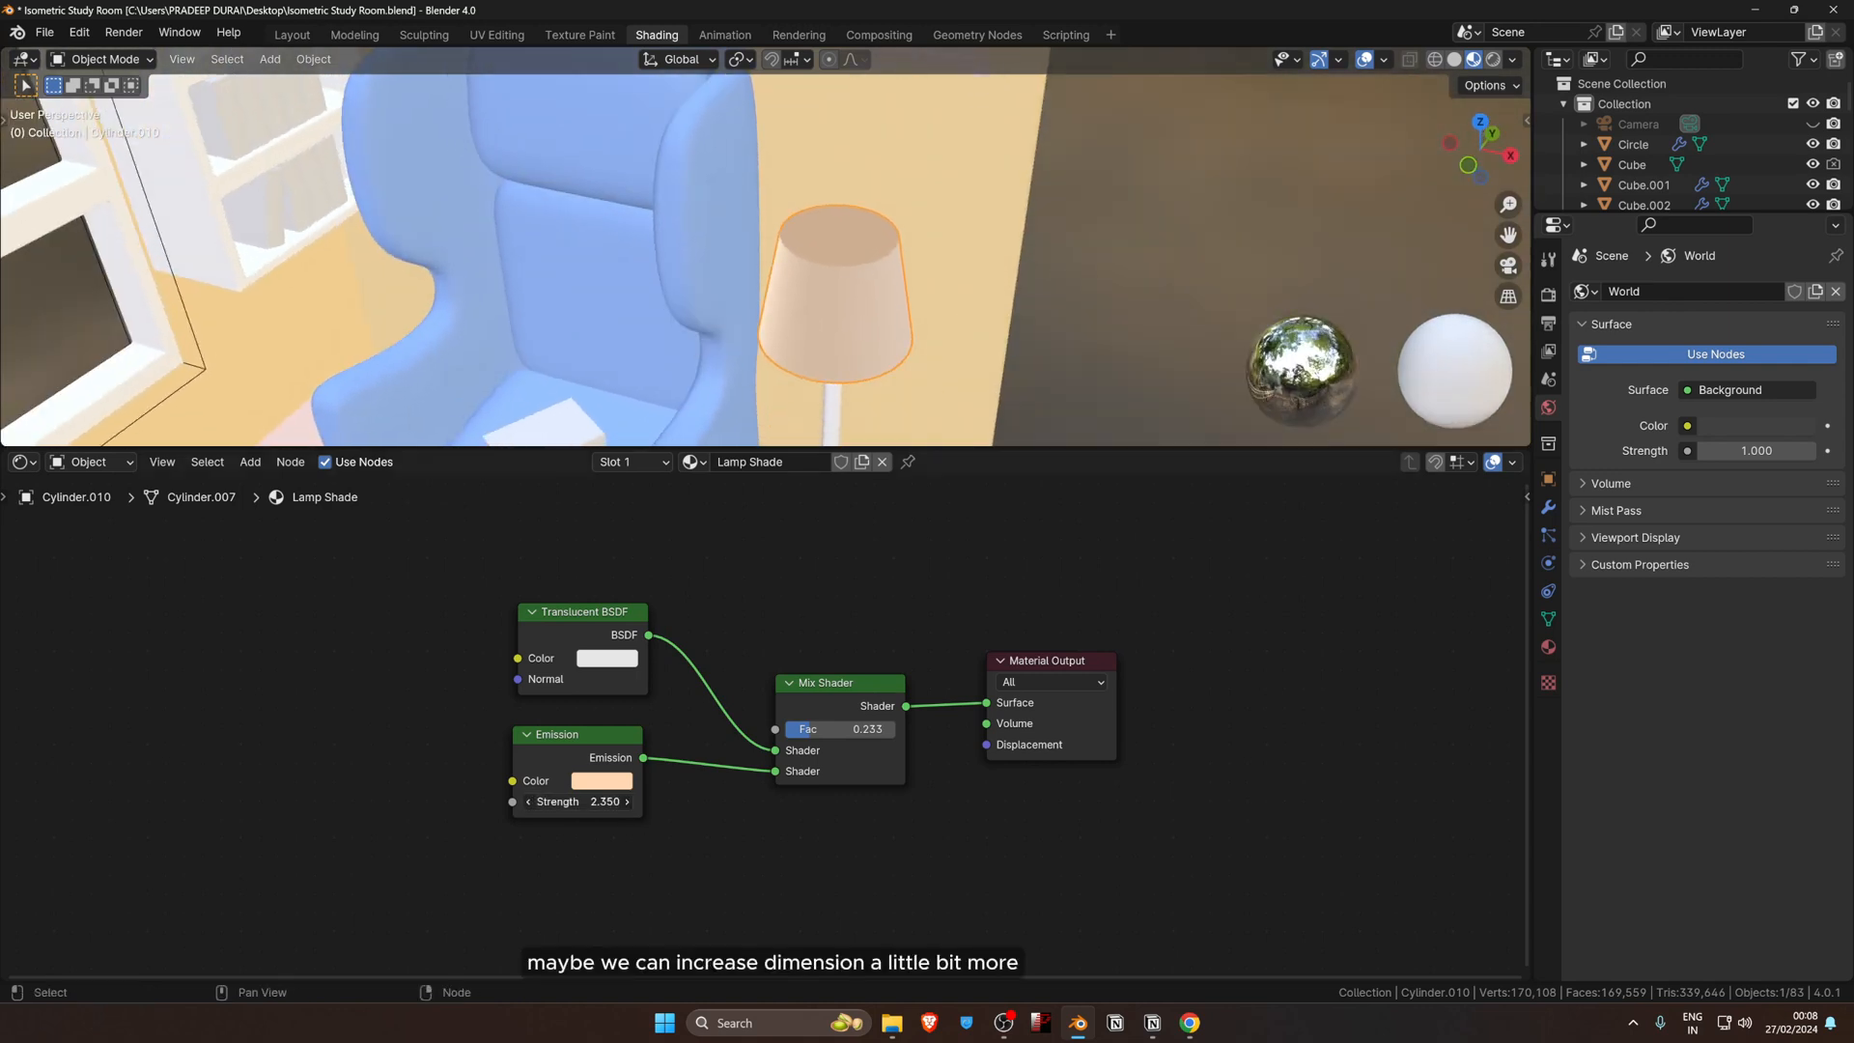
Step: Raise the lamp shade's Emission strength to 3.250, check the glow against the whole room, and deselect the shade
{"action": "left_click_drag", "start_coordinate": [580, 802], "coordinate": [618, 802]}
{"action": "scroll", "coordinate": [989, 281], "scroll_direction": "down", "scroll_amount": 4}
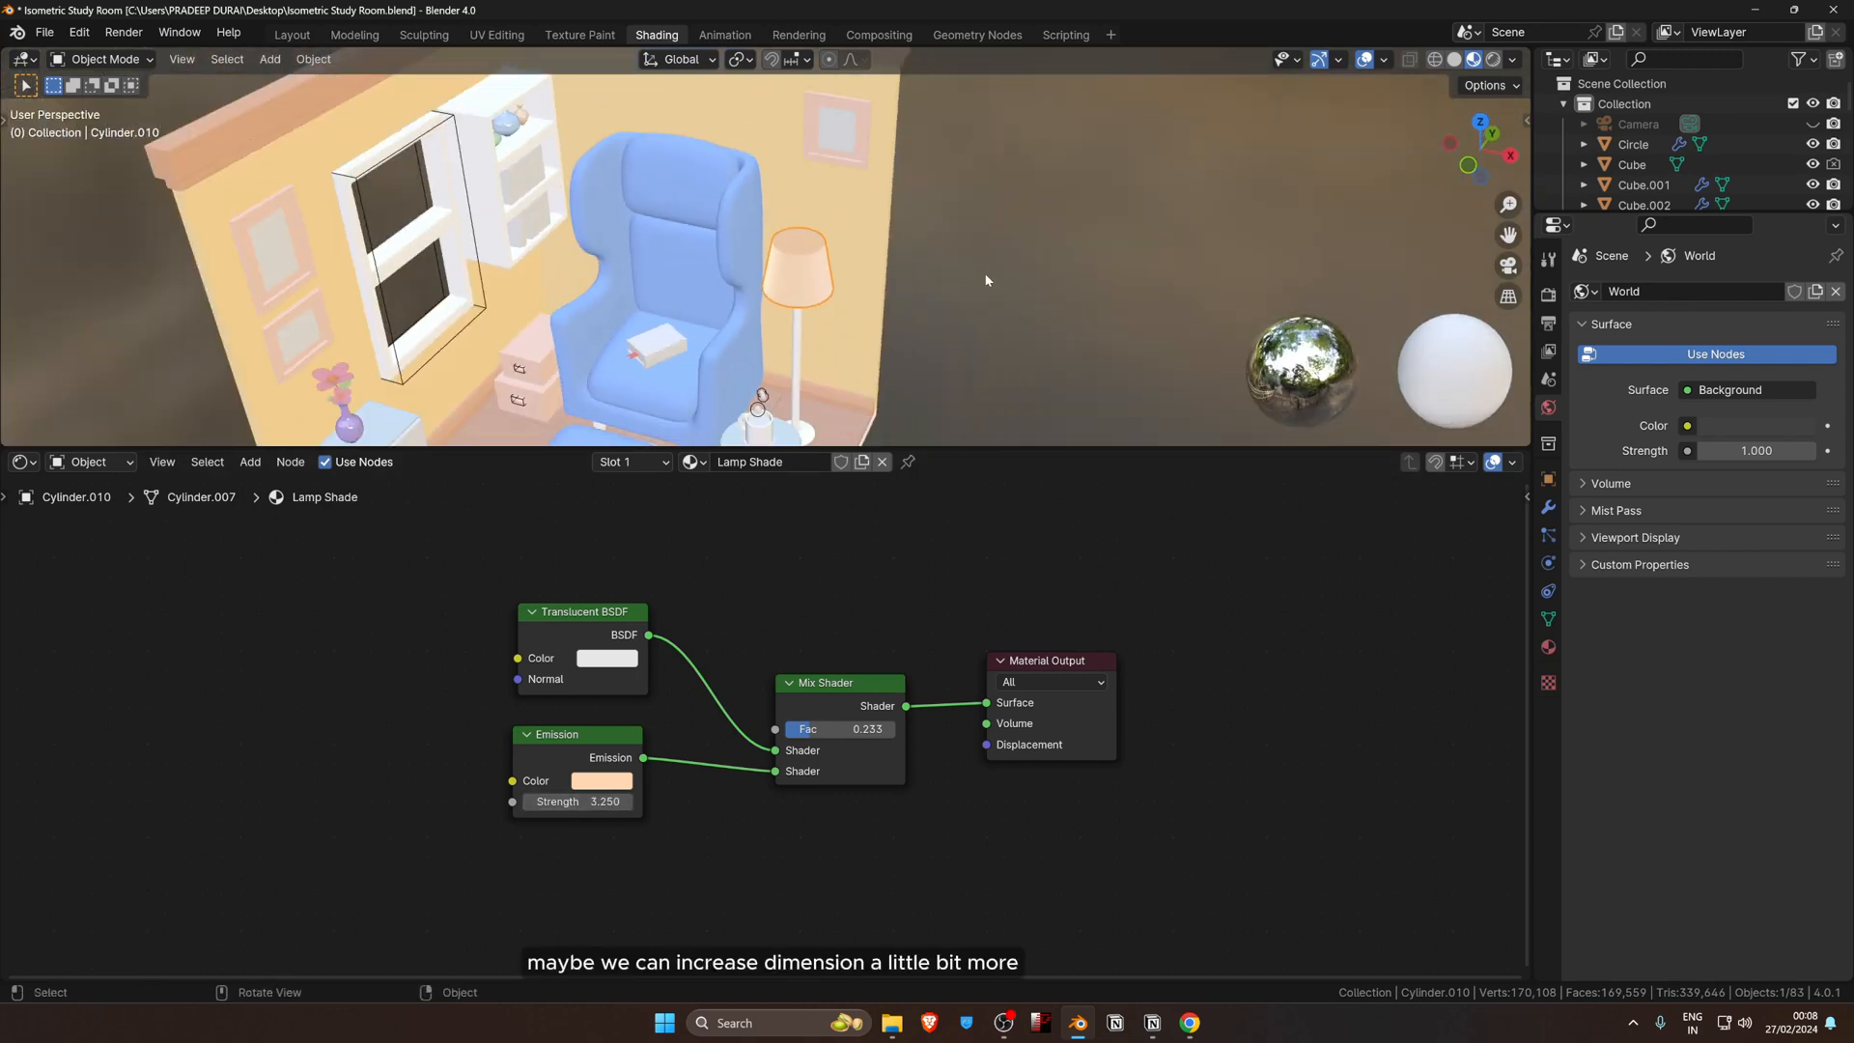
{"action": "middle_click_drag", "start_coordinate": [989, 281], "coordinate": [970, 313]}
{"action": "left_click", "coordinate": [993, 259]}
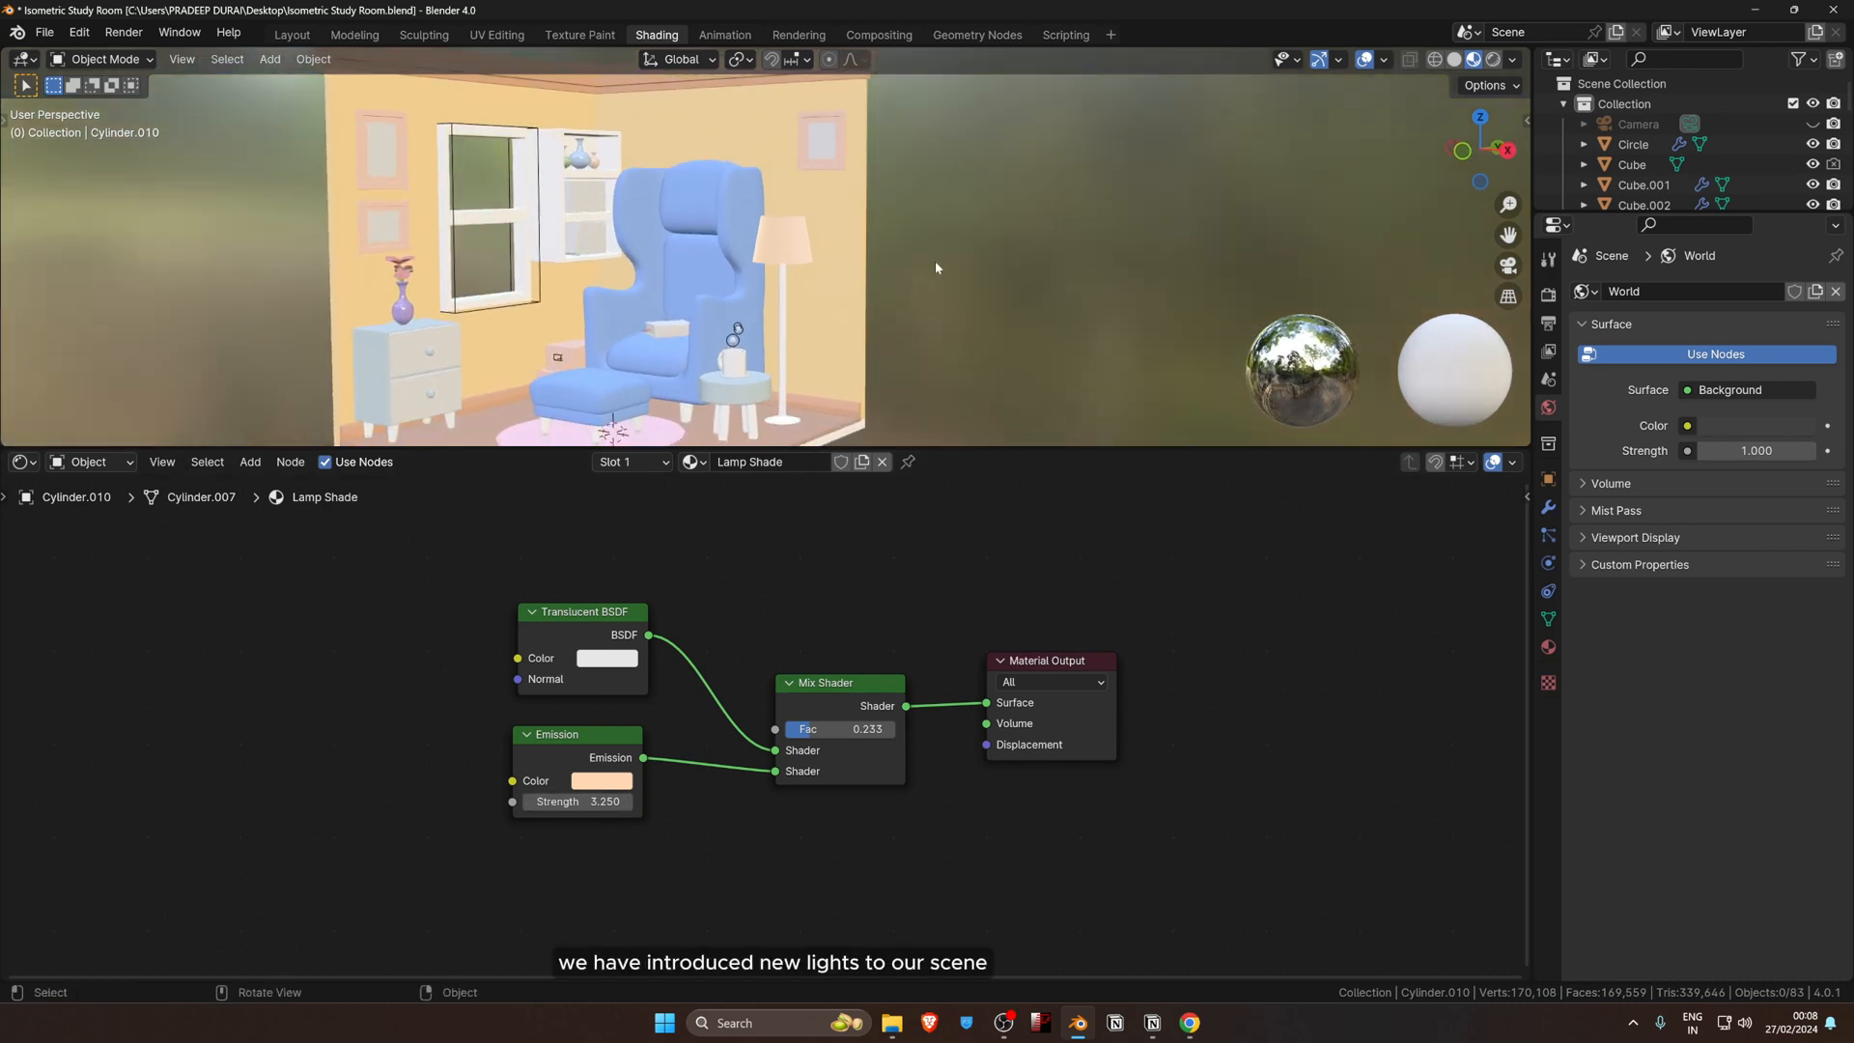
Step: Select the book on the wall shelf and shift its Principled BSDF and Material Output nodes over to free space before them
{"action": "left_click", "coordinate": [574, 196]}
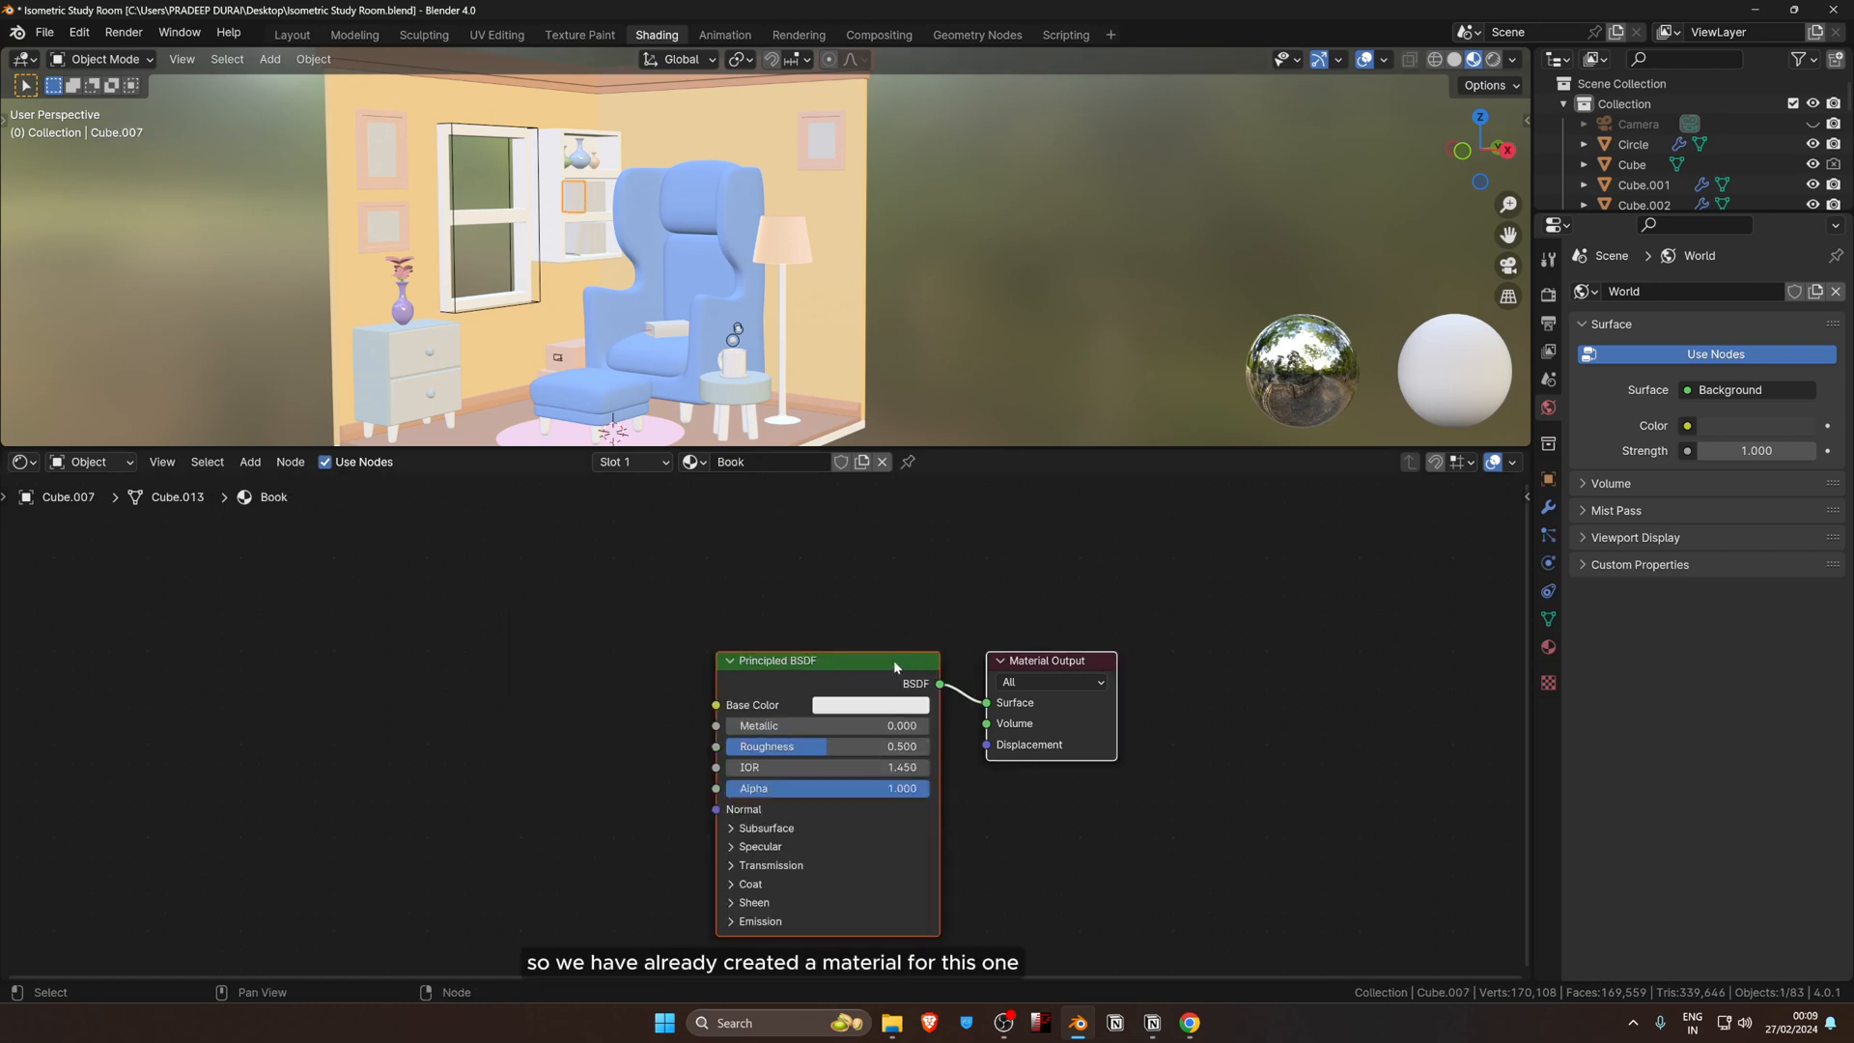
{"action": "left_click_drag", "start_coordinate": [894, 659], "coordinate": [1010, 649]}
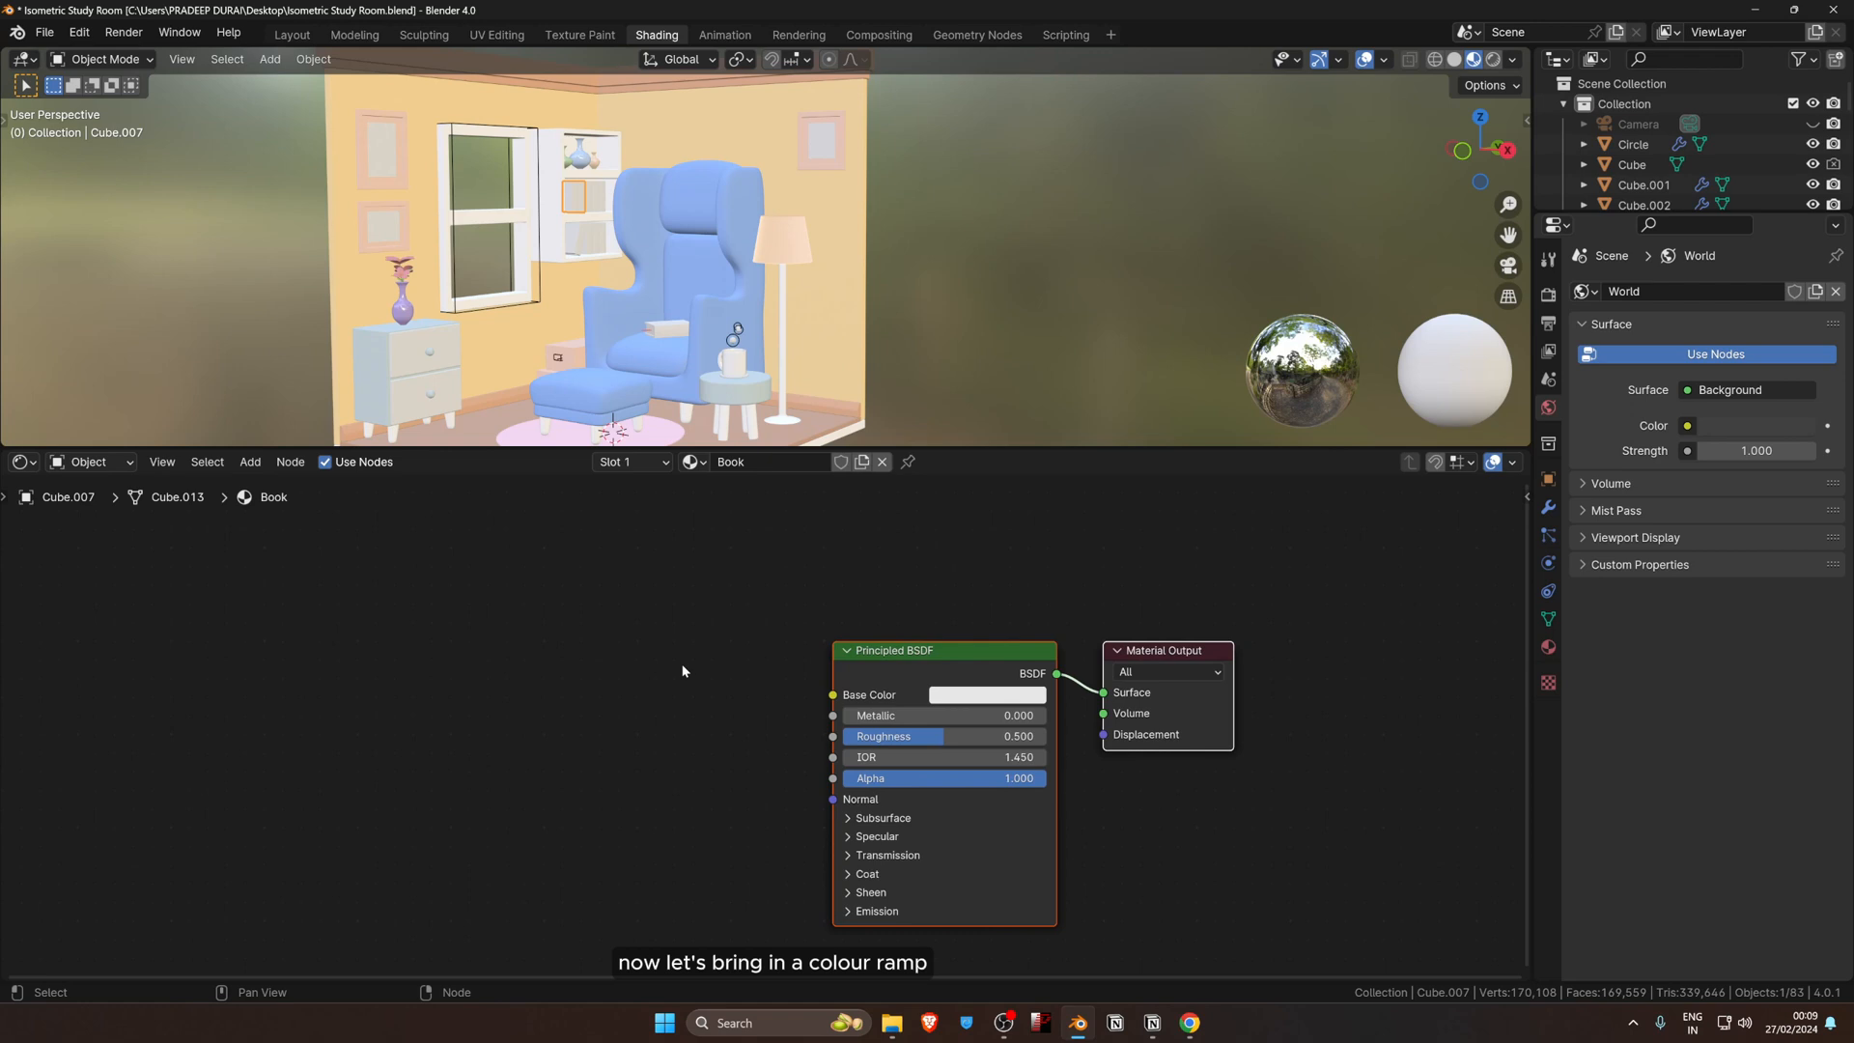
{"action": "scroll", "coordinate": [787, 296], "scroll_direction": "up", "scroll_amount": 8}
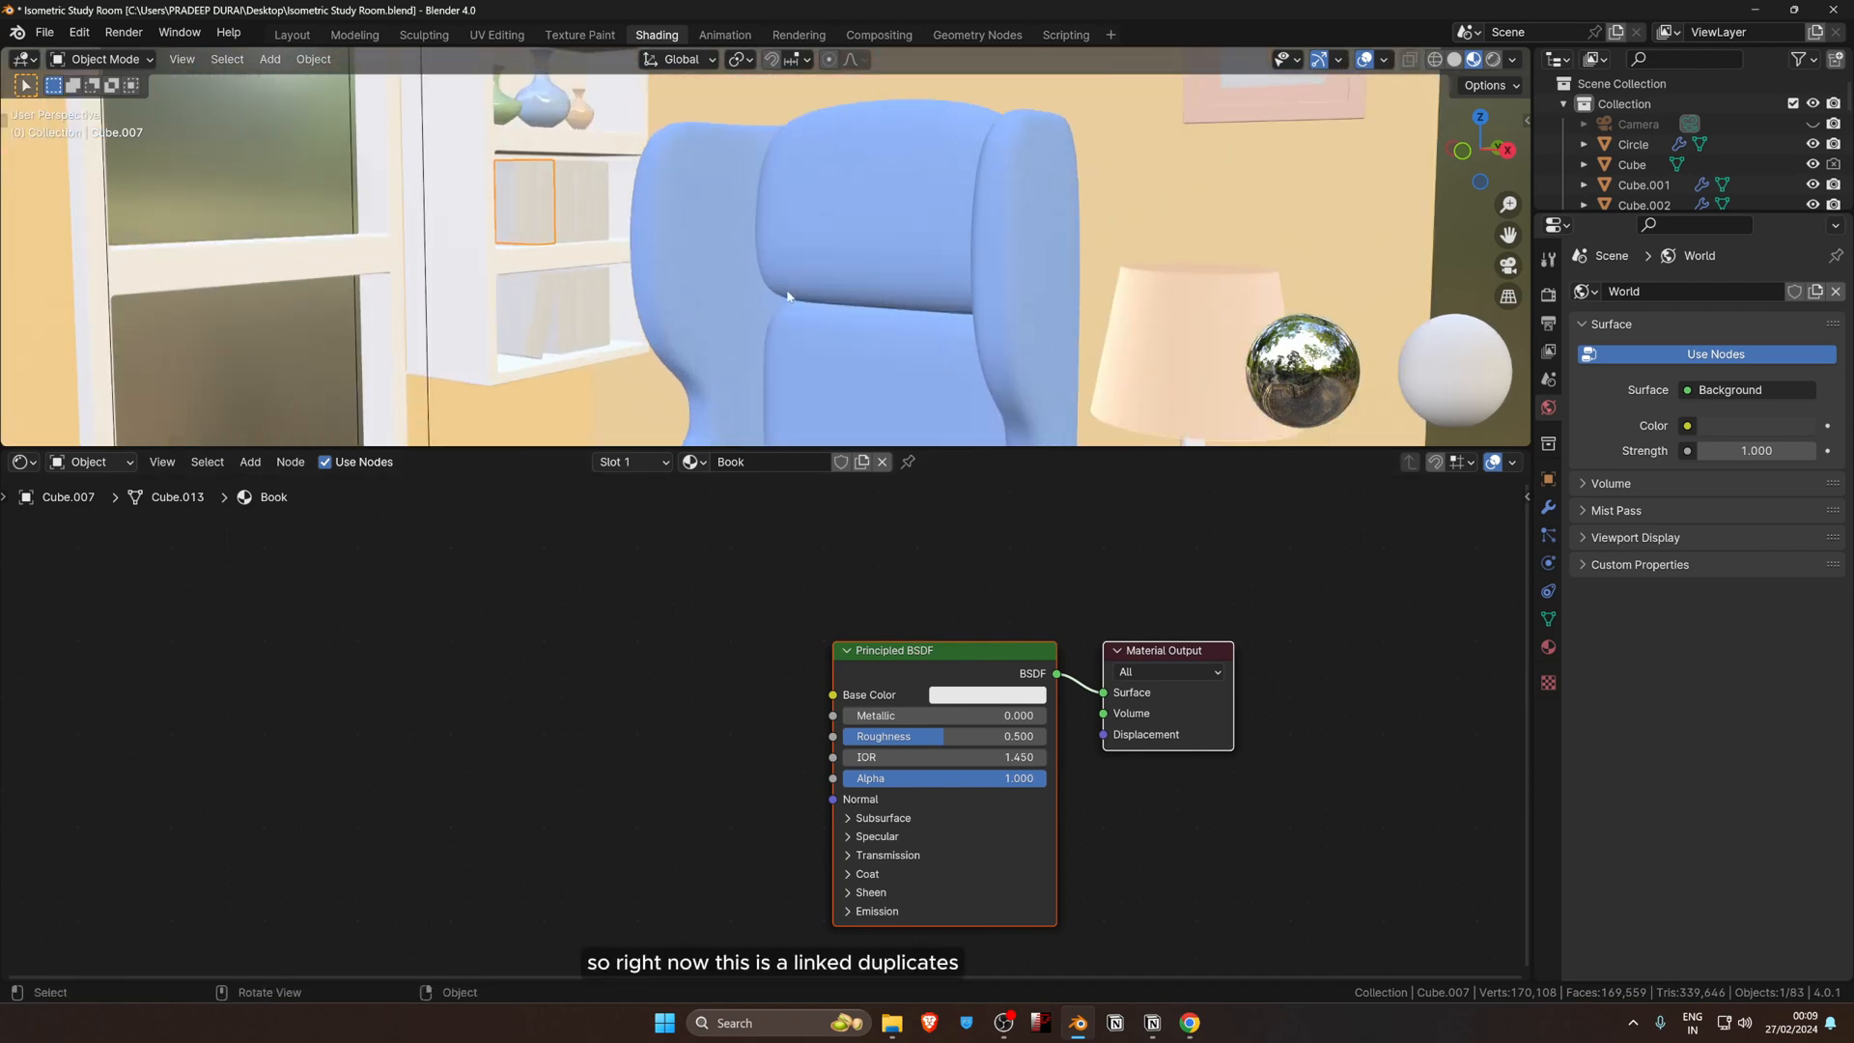
{"action": "key", "text": "KP_Decimal"}
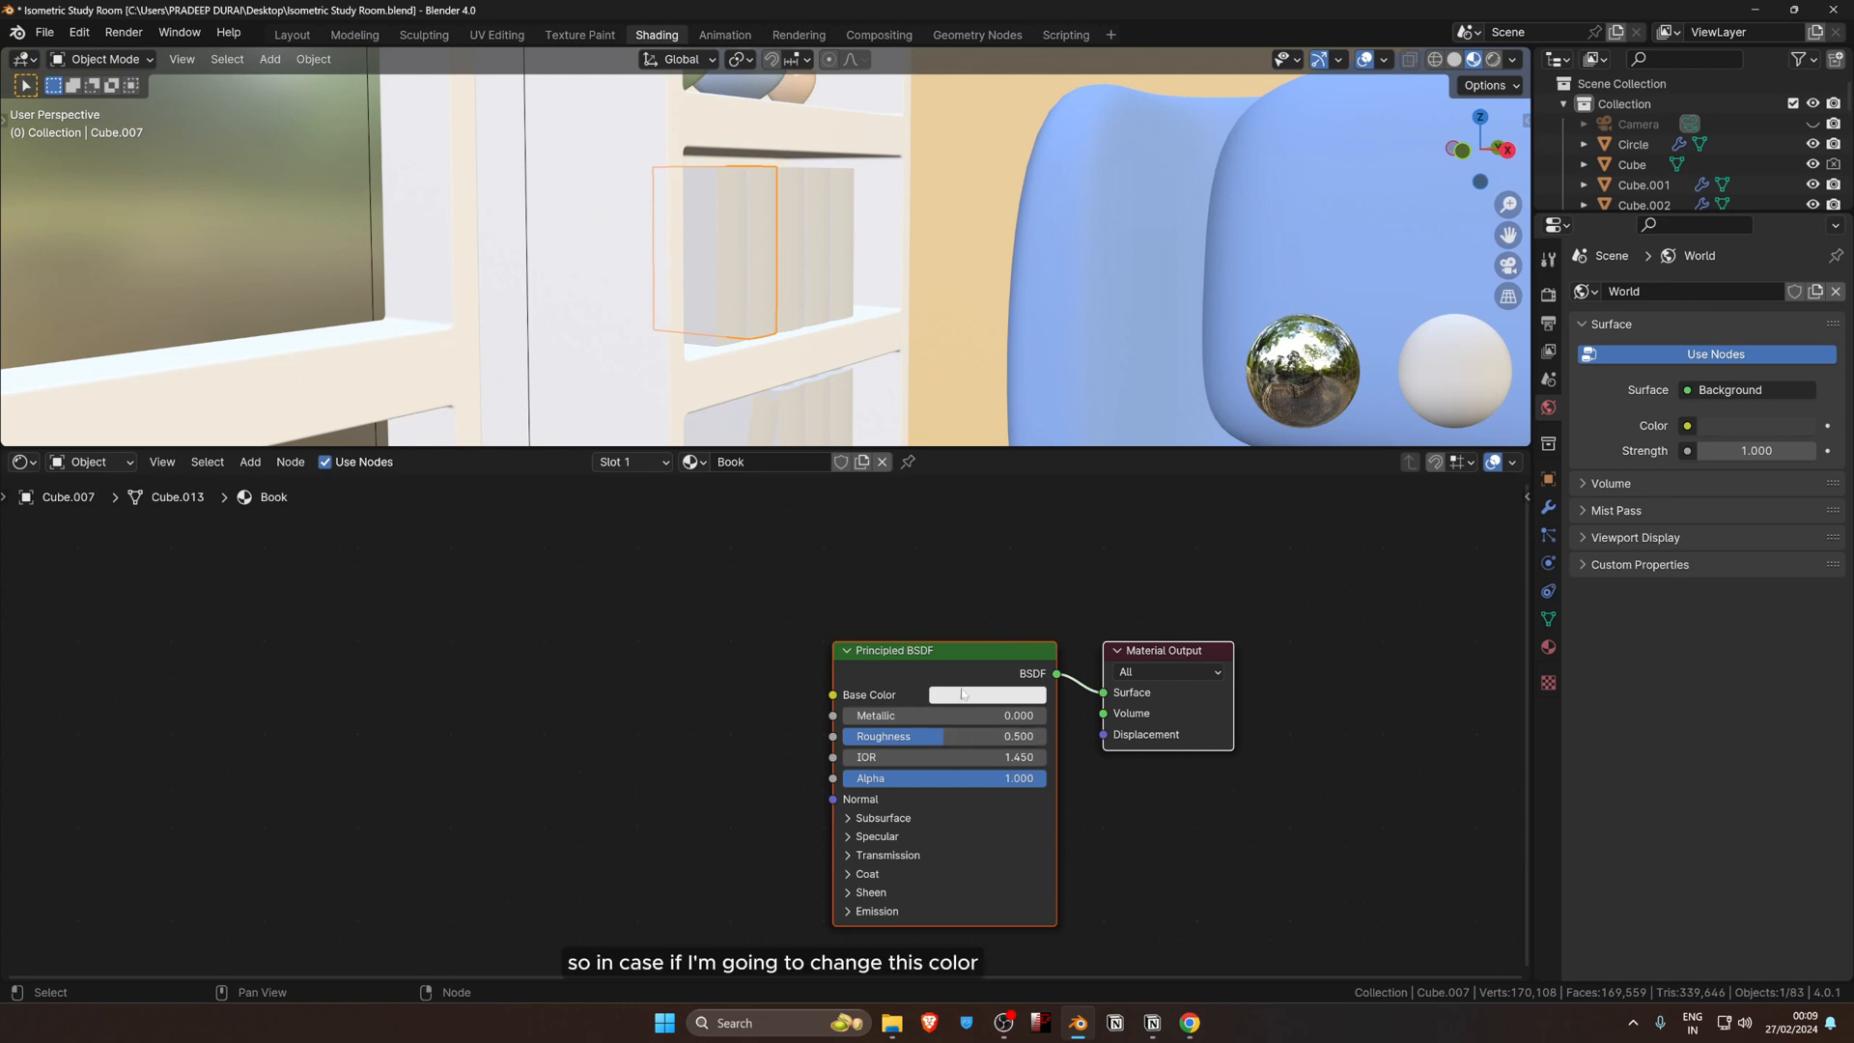
Step: Try an orange Base Color on the Book material and inspect all the books sharing it
{"action": "left_click", "coordinate": [962, 698]}
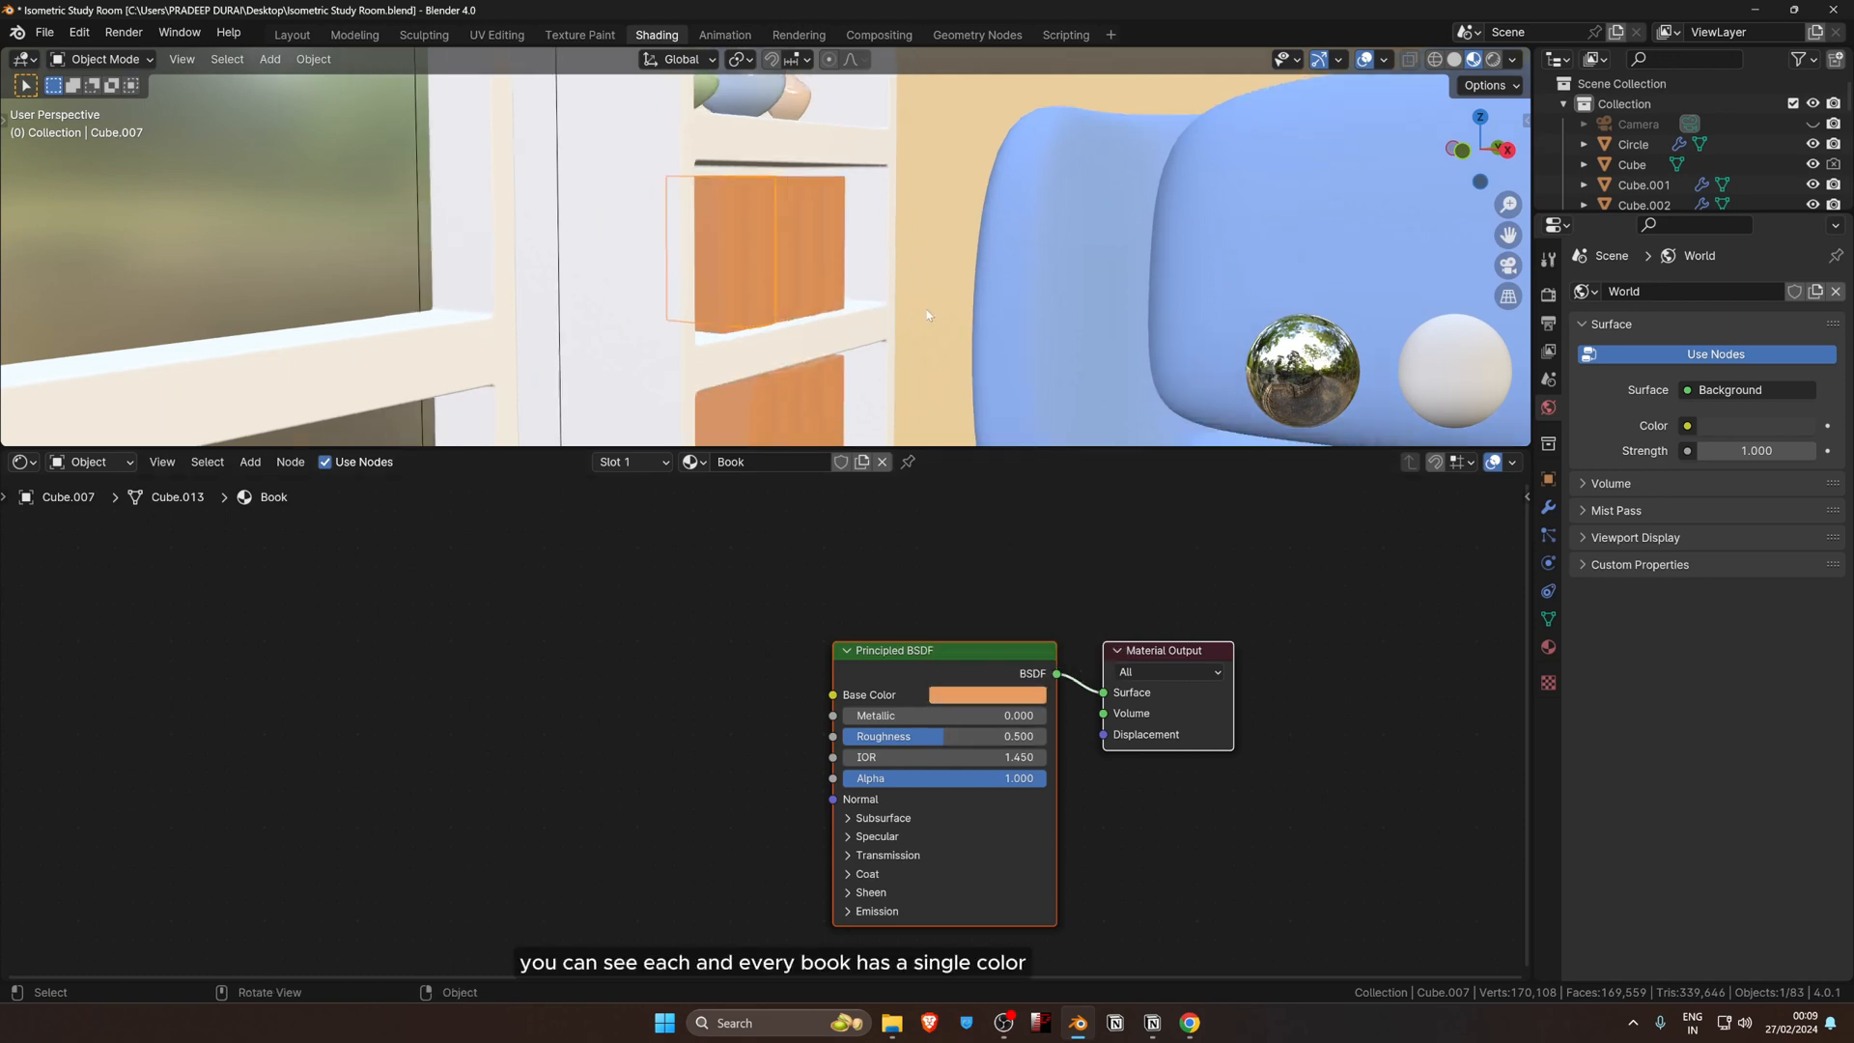
{"action": "scroll", "coordinate": [773, 252], "scroll_direction": "down", "scroll_amount": 5}
{"action": "middle_click_drag", "start_coordinate": [920, 336], "coordinate": [822, 291]}
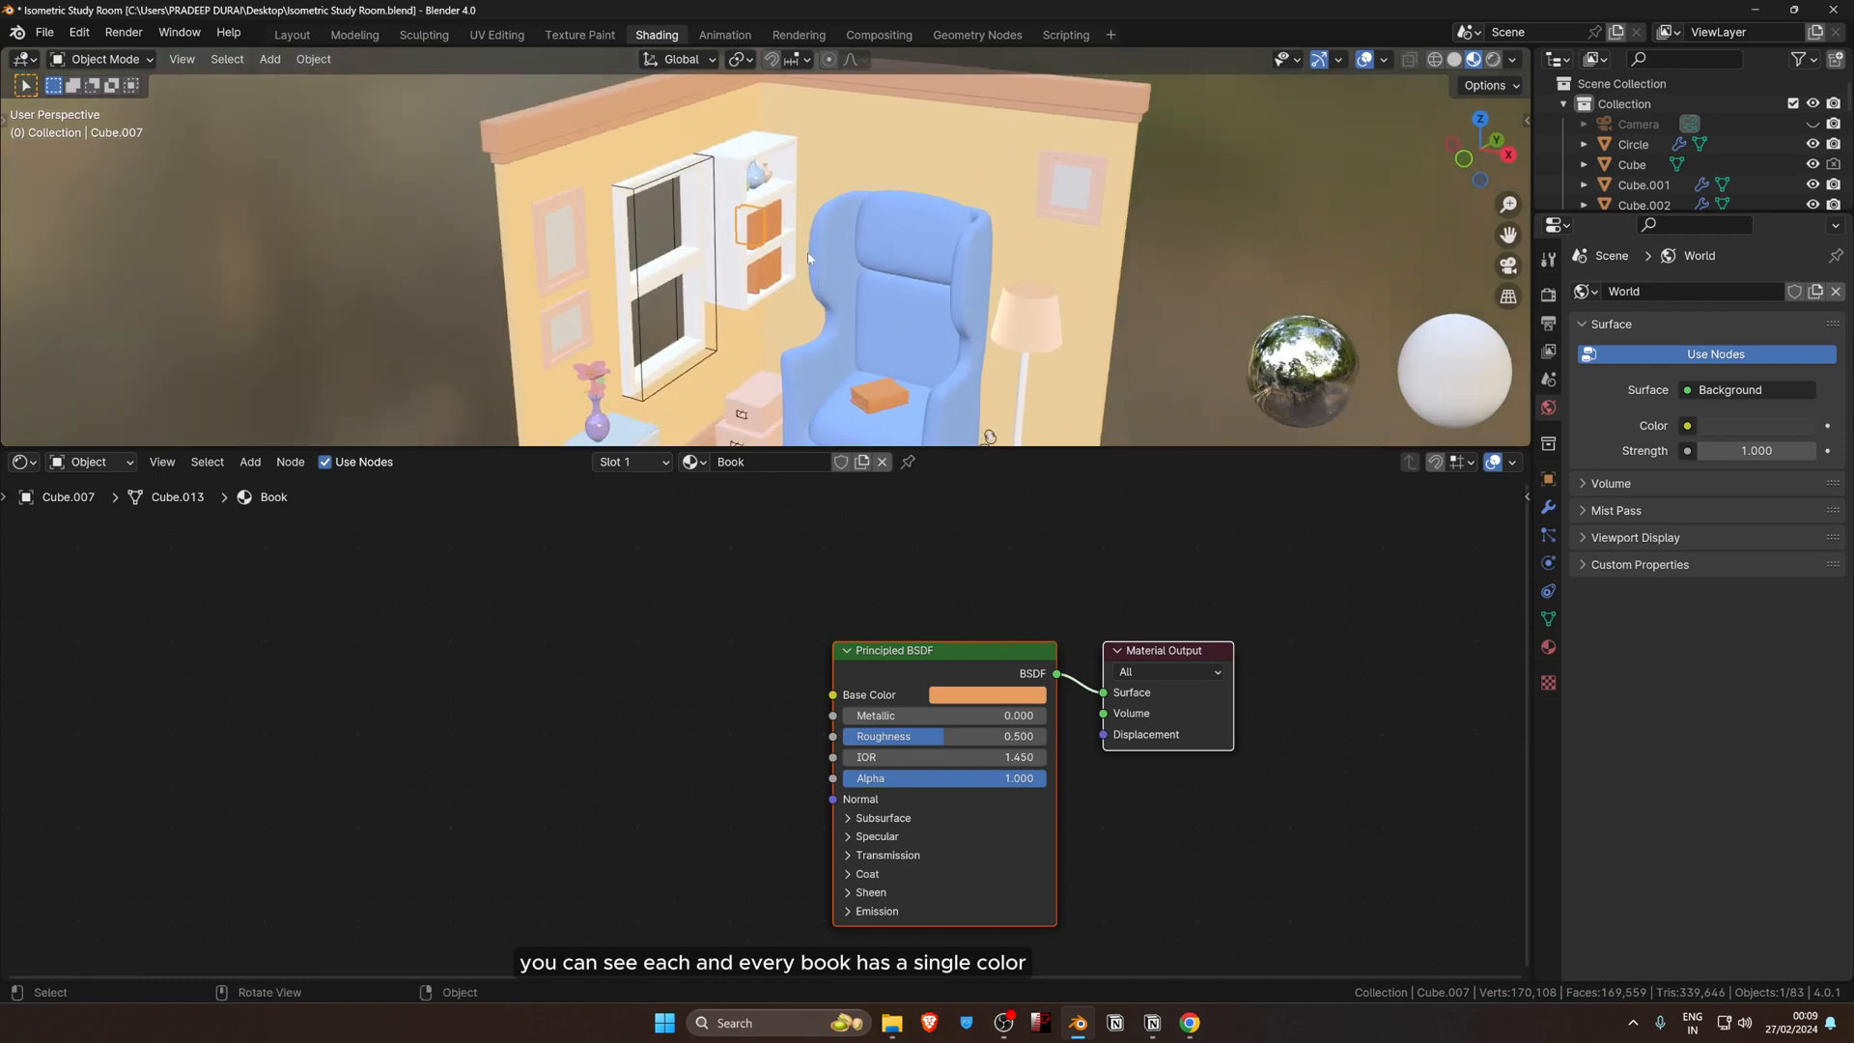
{"action": "scroll", "coordinate": [807, 256], "scroll_direction": "up", "scroll_amount": 2}
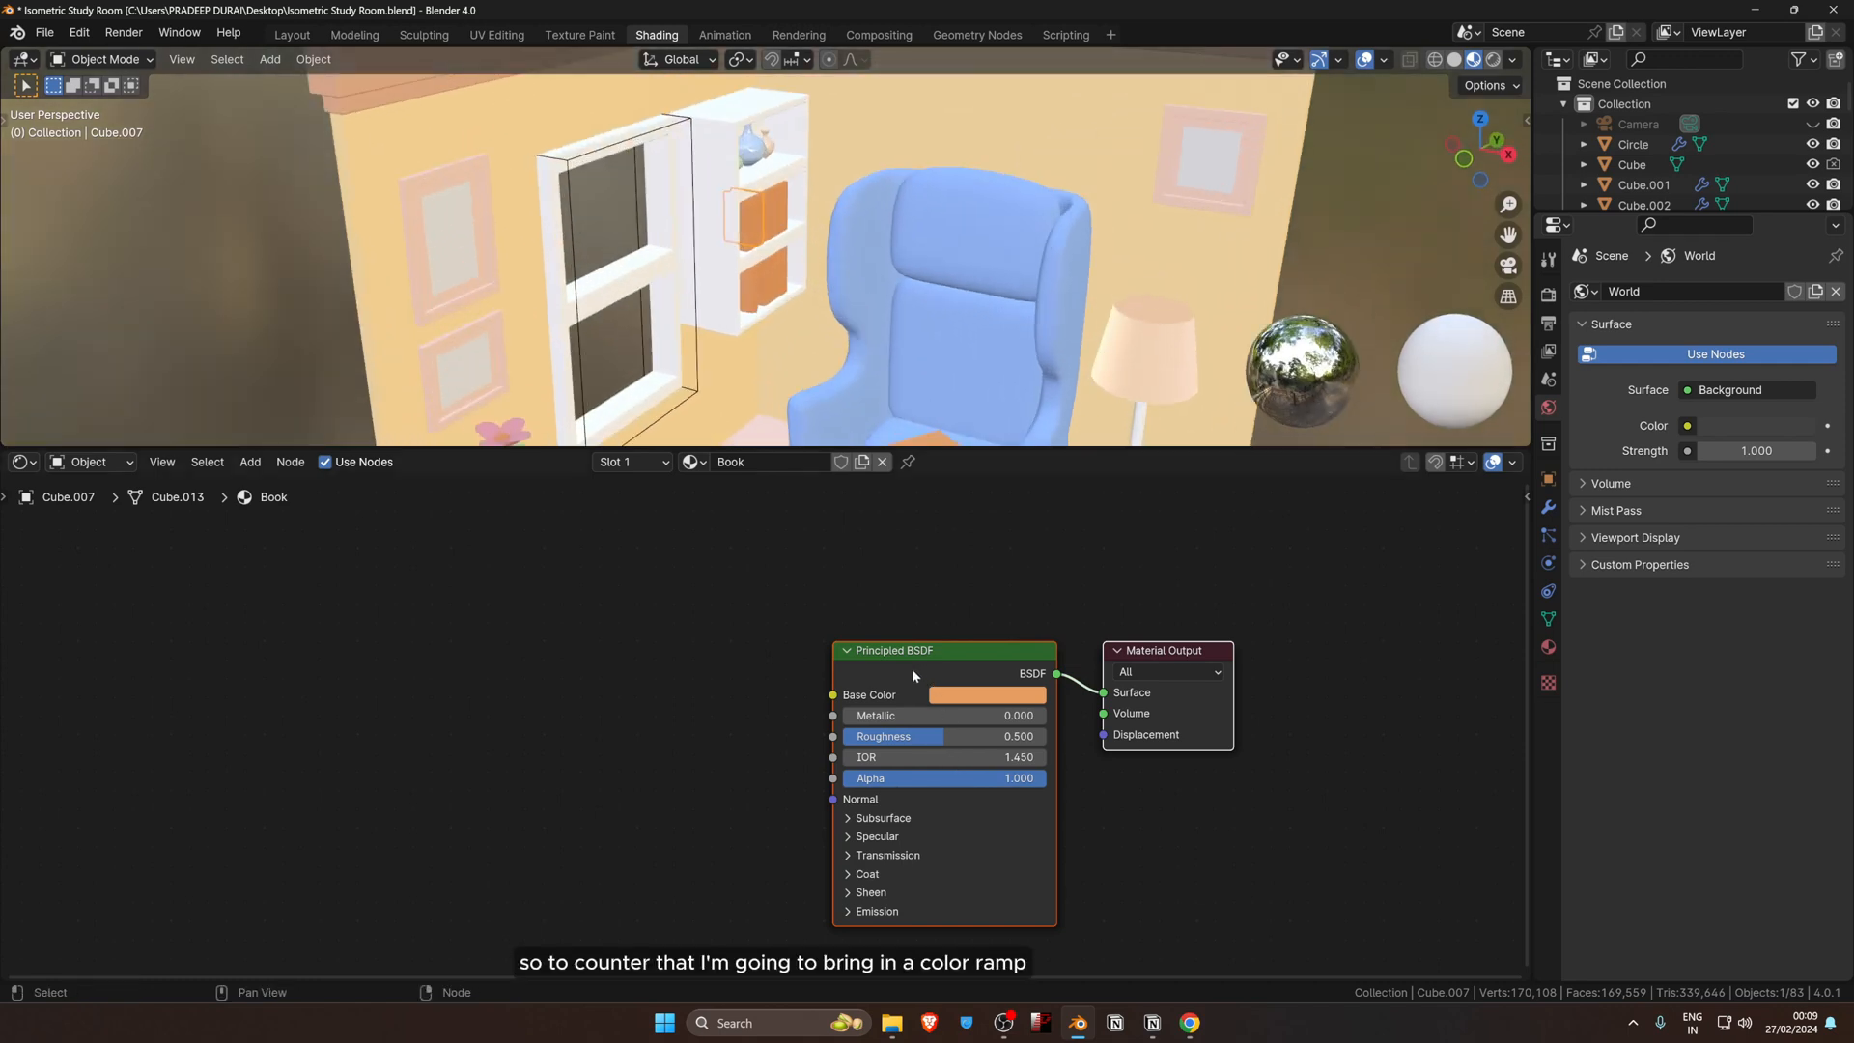
Step: Add a Color Ramp node ahead of the Principled BSDF in the Book material
{"action": "key", "text": "shift+a"}
{"action": "type", "text": "color"}
{"action": "key", "text": "Return"}
{"action": "left_click", "coordinate": [476, 654]}
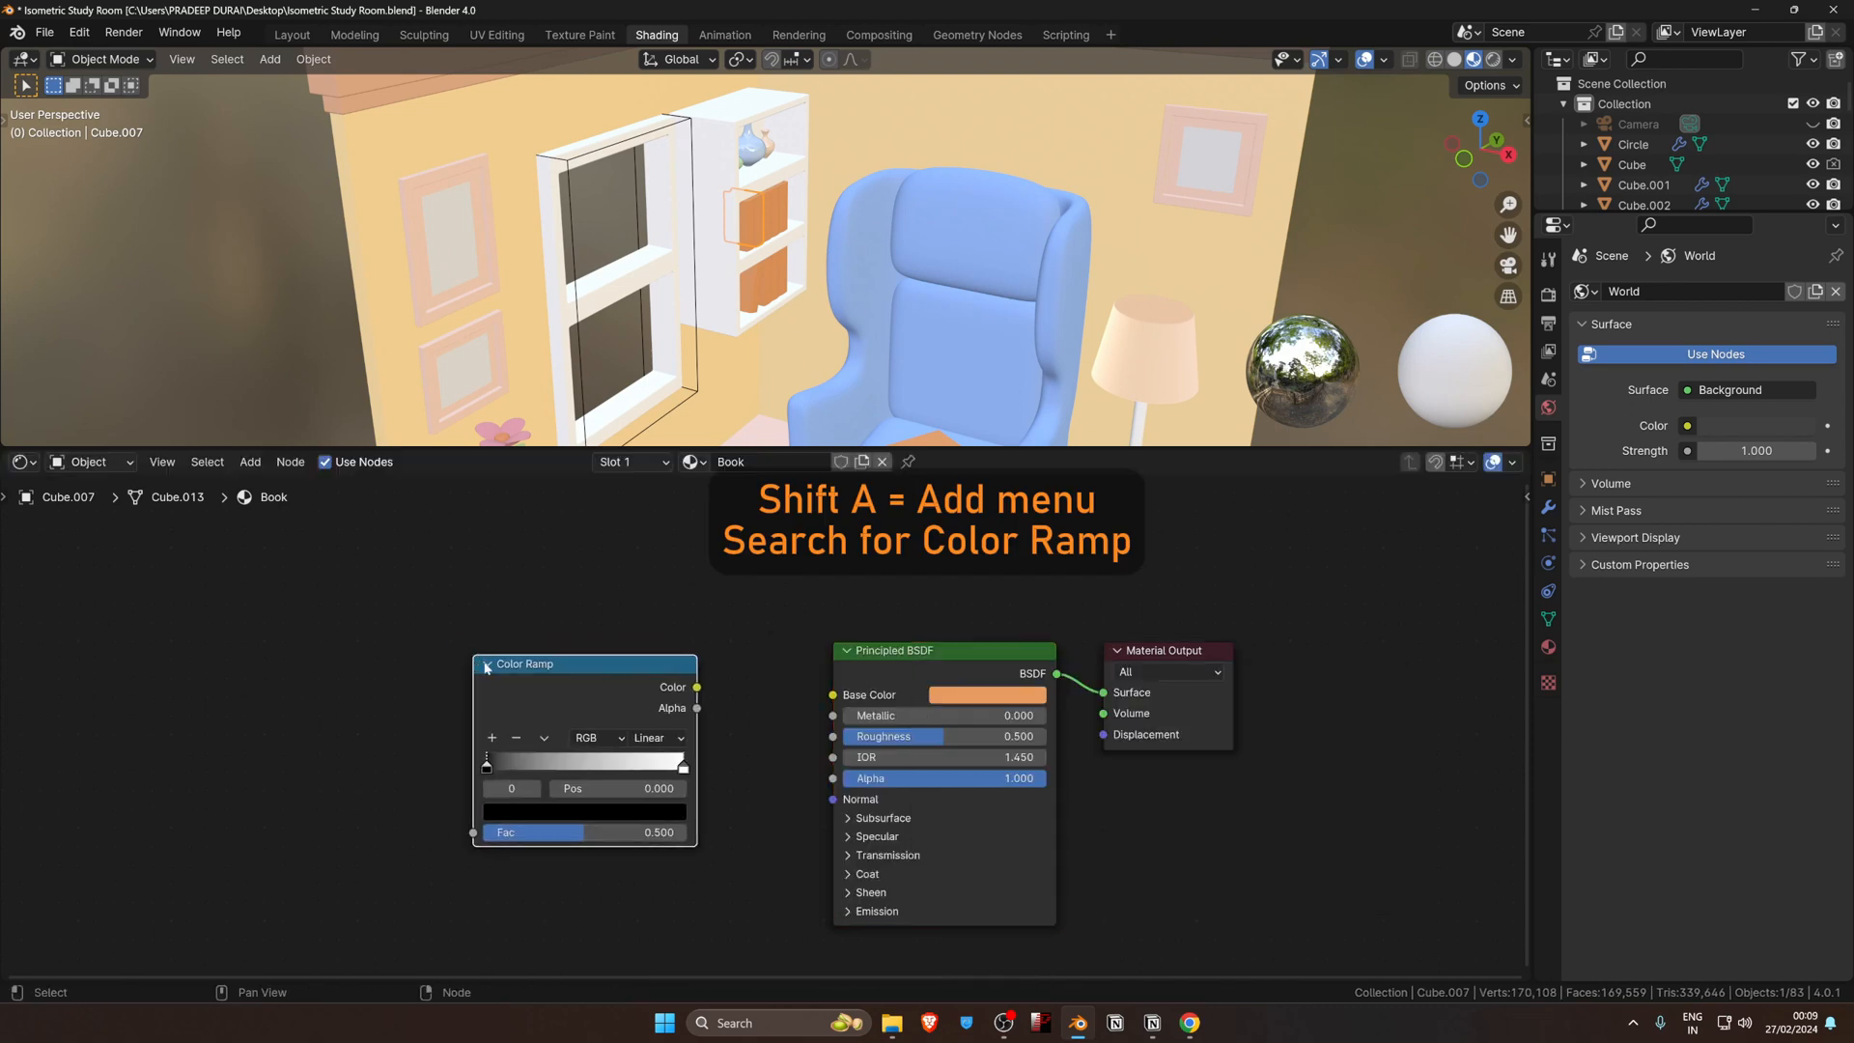
Step: Add an Object Info node ahead of the Color Ramp
{"action": "scroll", "coordinate": [493, 667], "scroll_direction": "down", "scroll_amount": 5}
{"action": "key", "text": "shift+a"}
{"action": "left_click", "coordinate": [527, 687]}
{"action": "type", "text": "ob"}
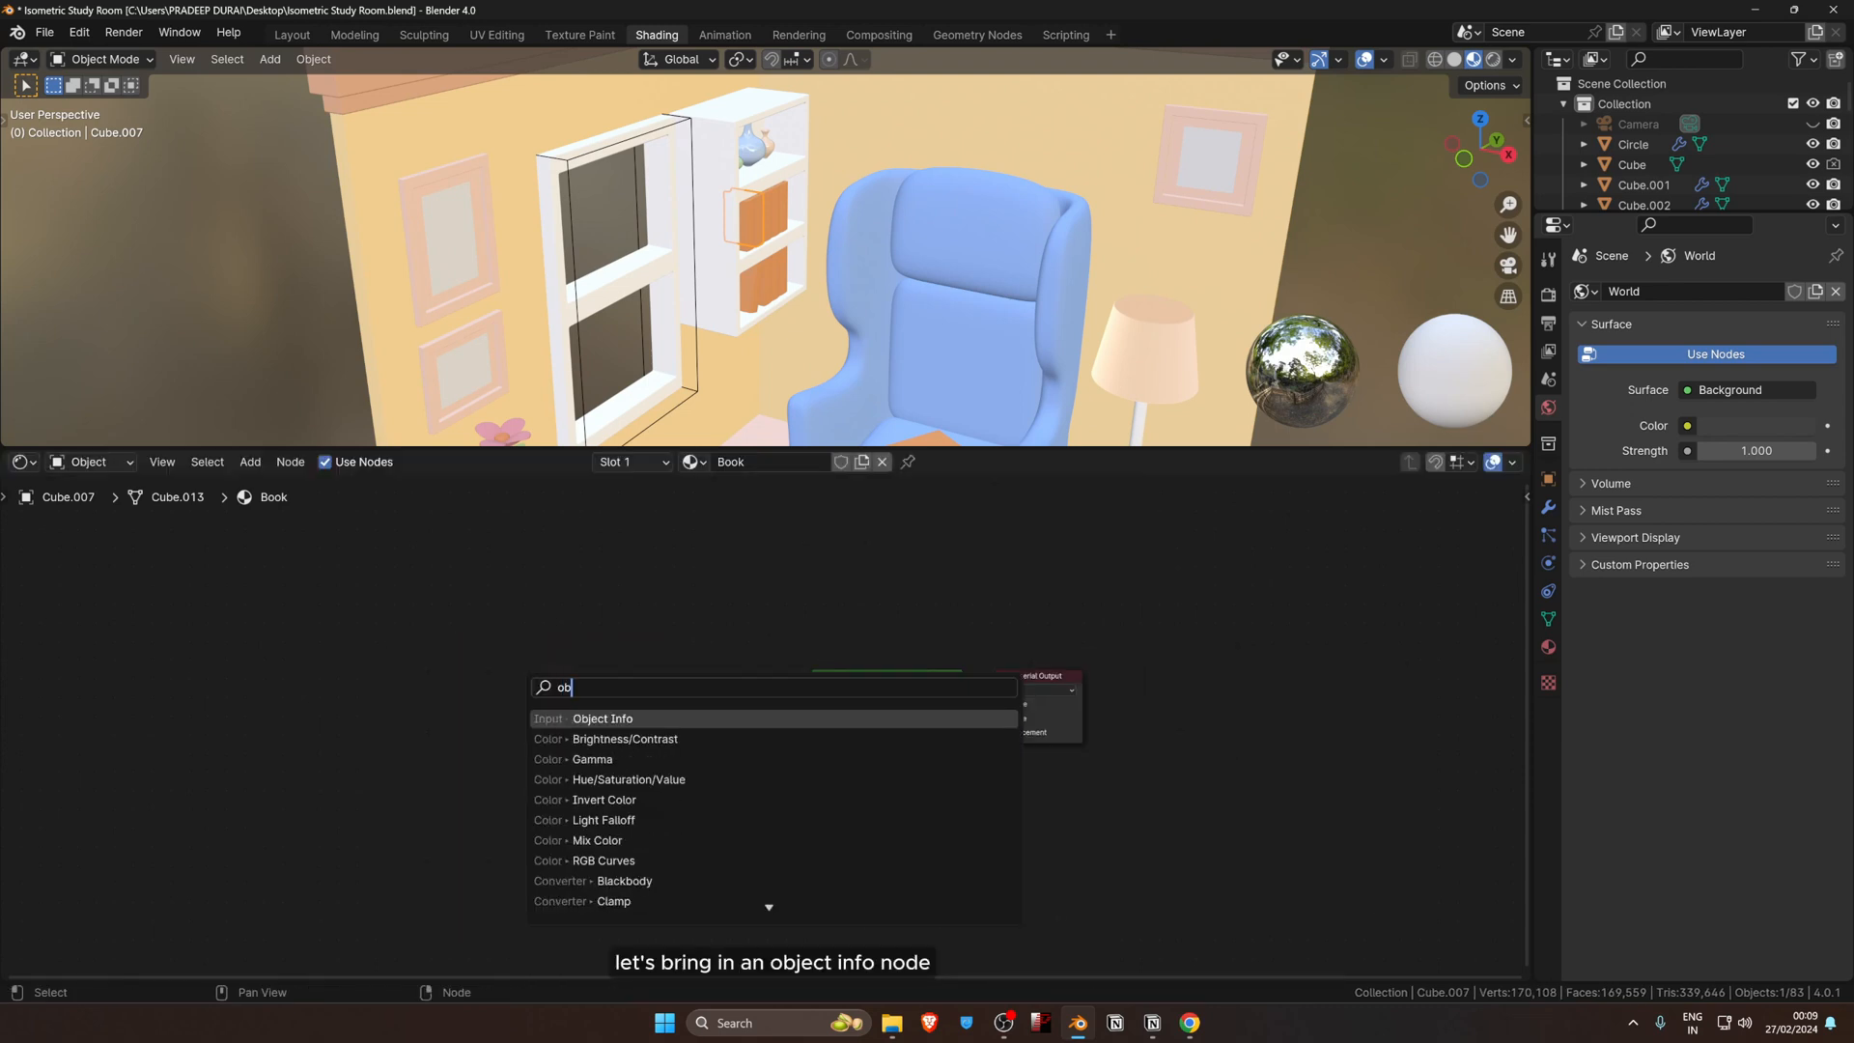
{"action": "type", "text": "ject"}
{"action": "key", "text": "Return"}
{"action": "left_click", "coordinate": [467, 737]}
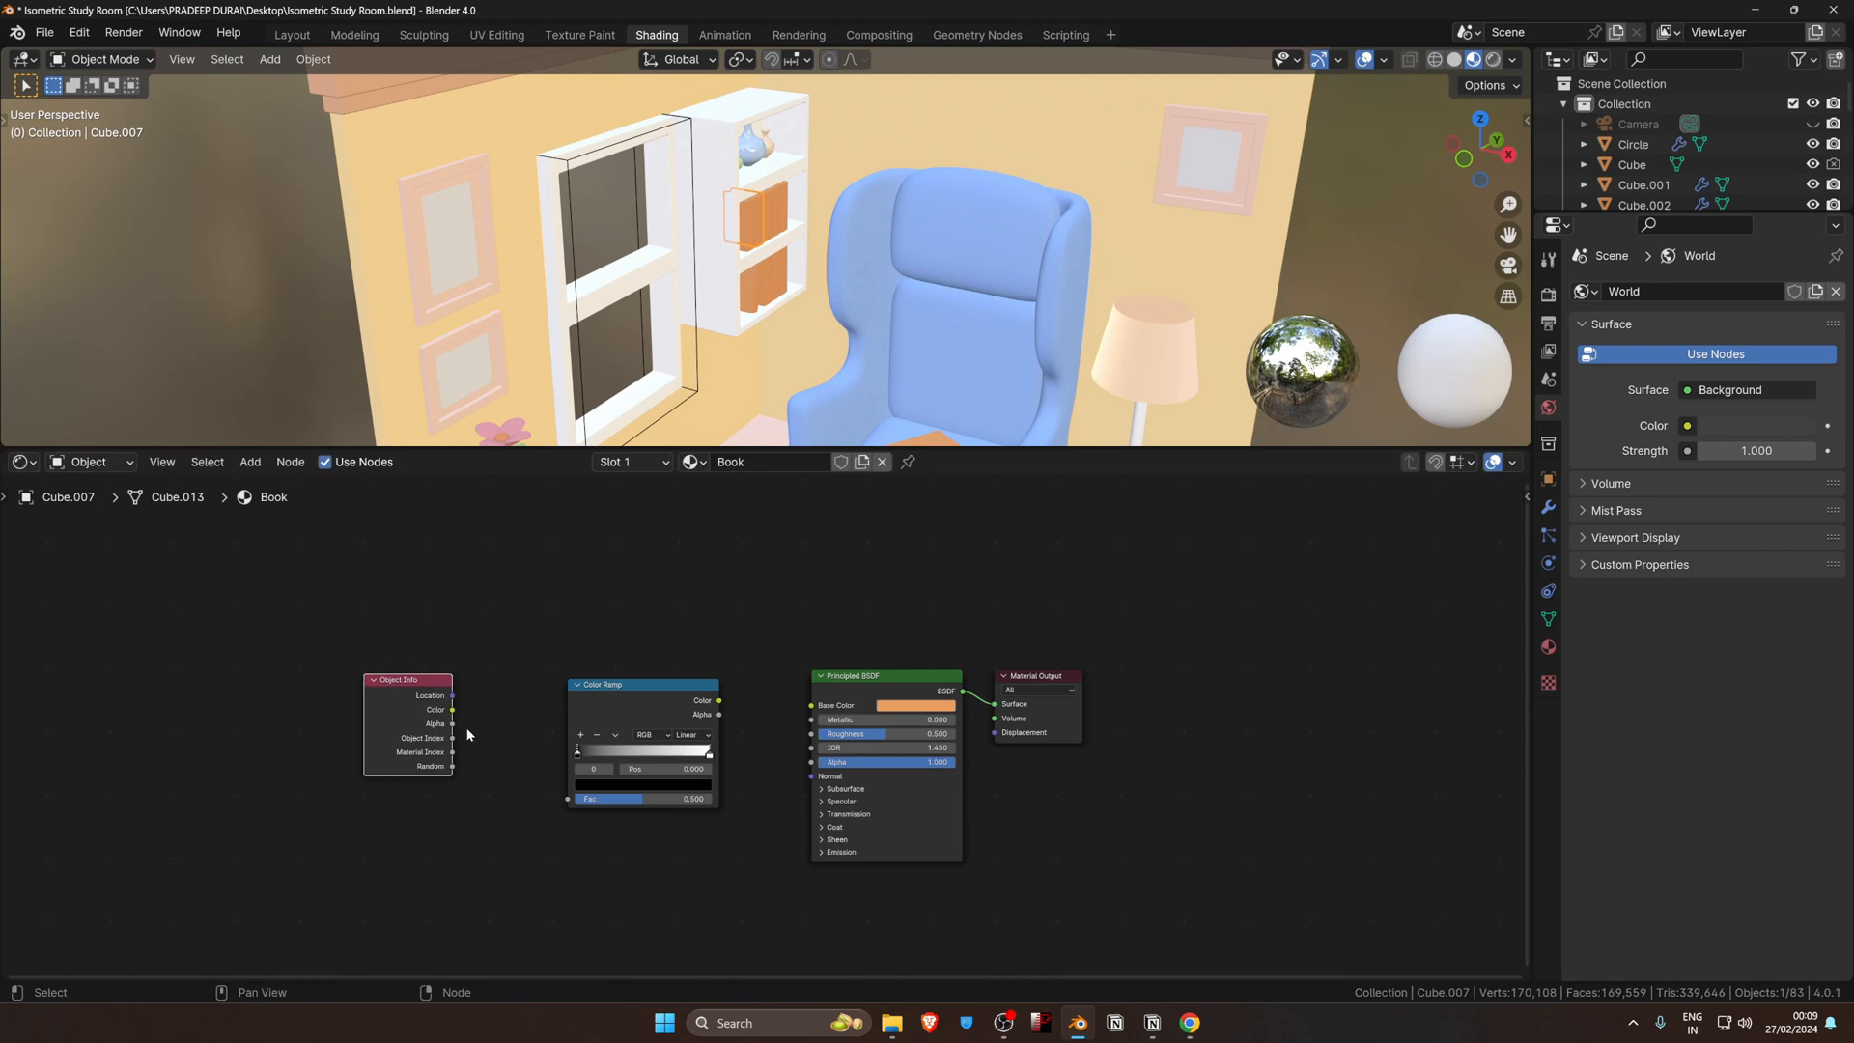
Step: Connect Object Info's Random output to the Color Ramp's Fac and the ramp's Color to the Principled BSDF's Base Color
{"action": "left_click_drag", "start_coordinate": [453, 767], "coordinate": [568, 798]}
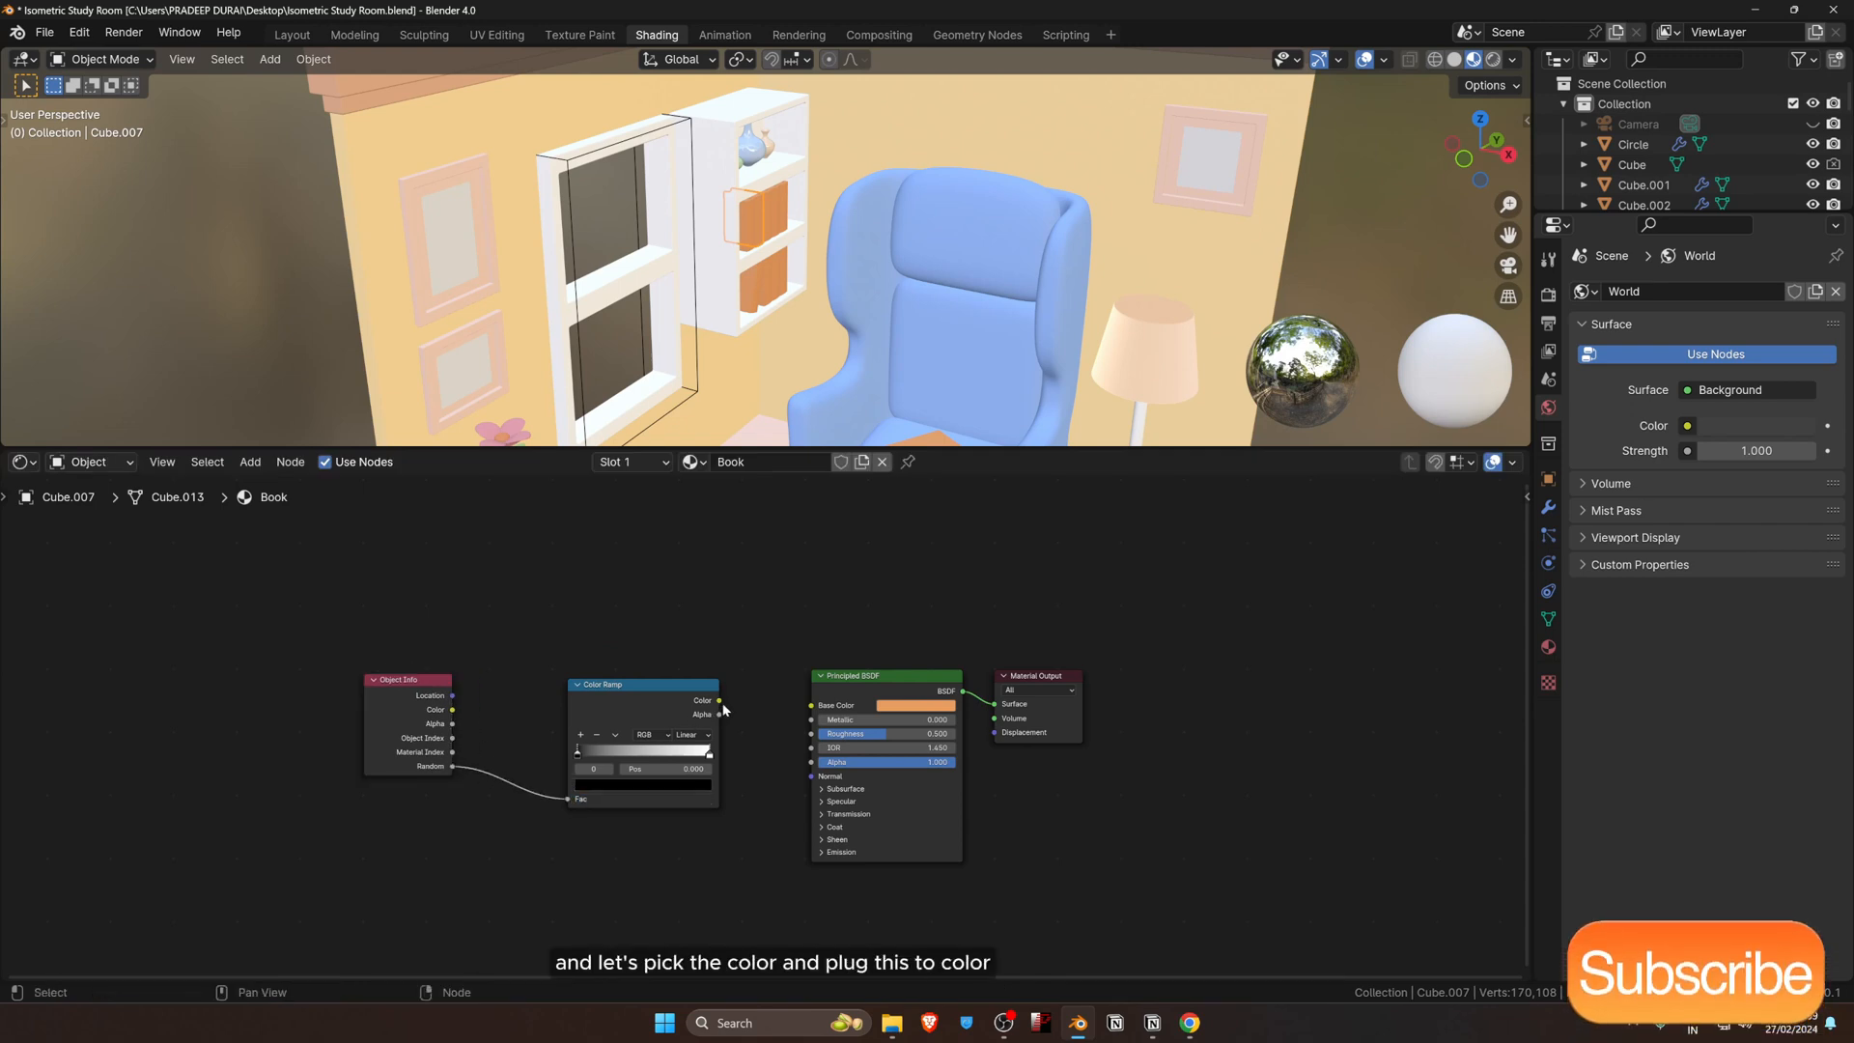
{"action": "left_click_drag", "start_coordinate": [720, 706], "coordinate": [811, 706]}
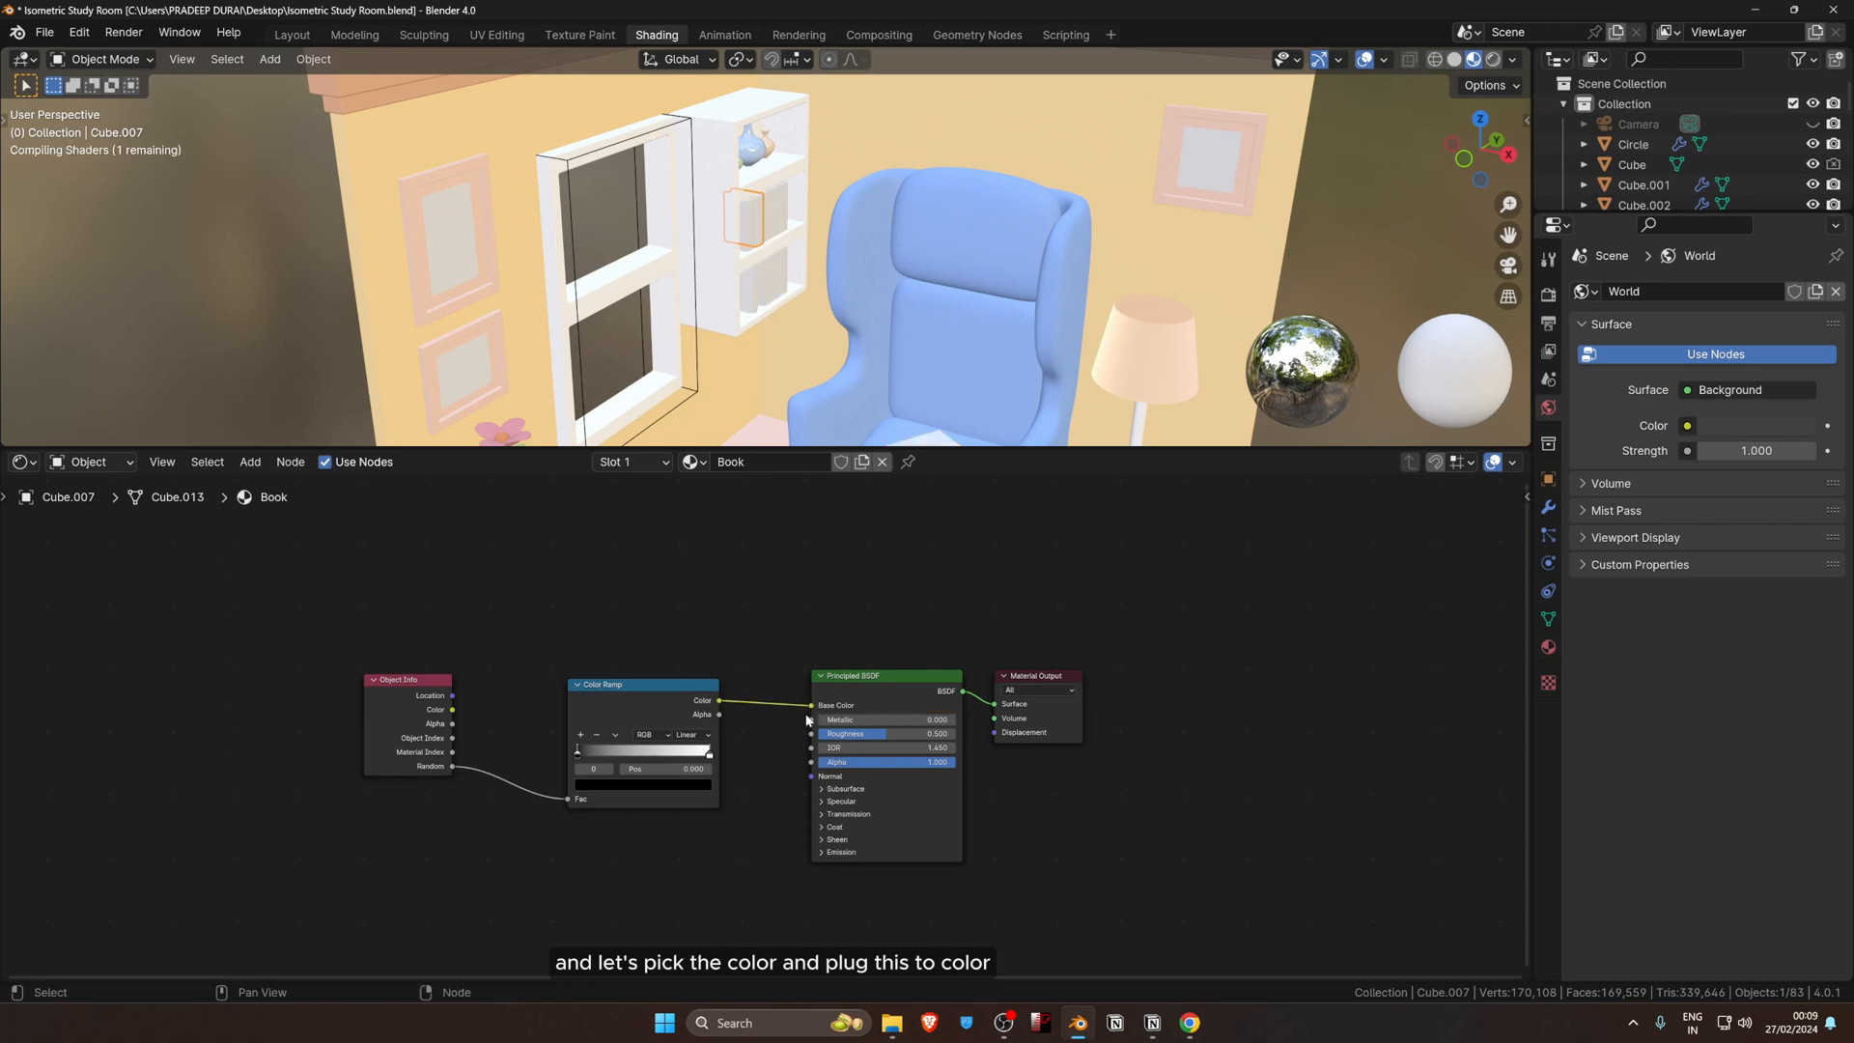
{"action": "scroll", "coordinate": [788, 290], "scroll_direction": "up", "scroll_amount": 10}
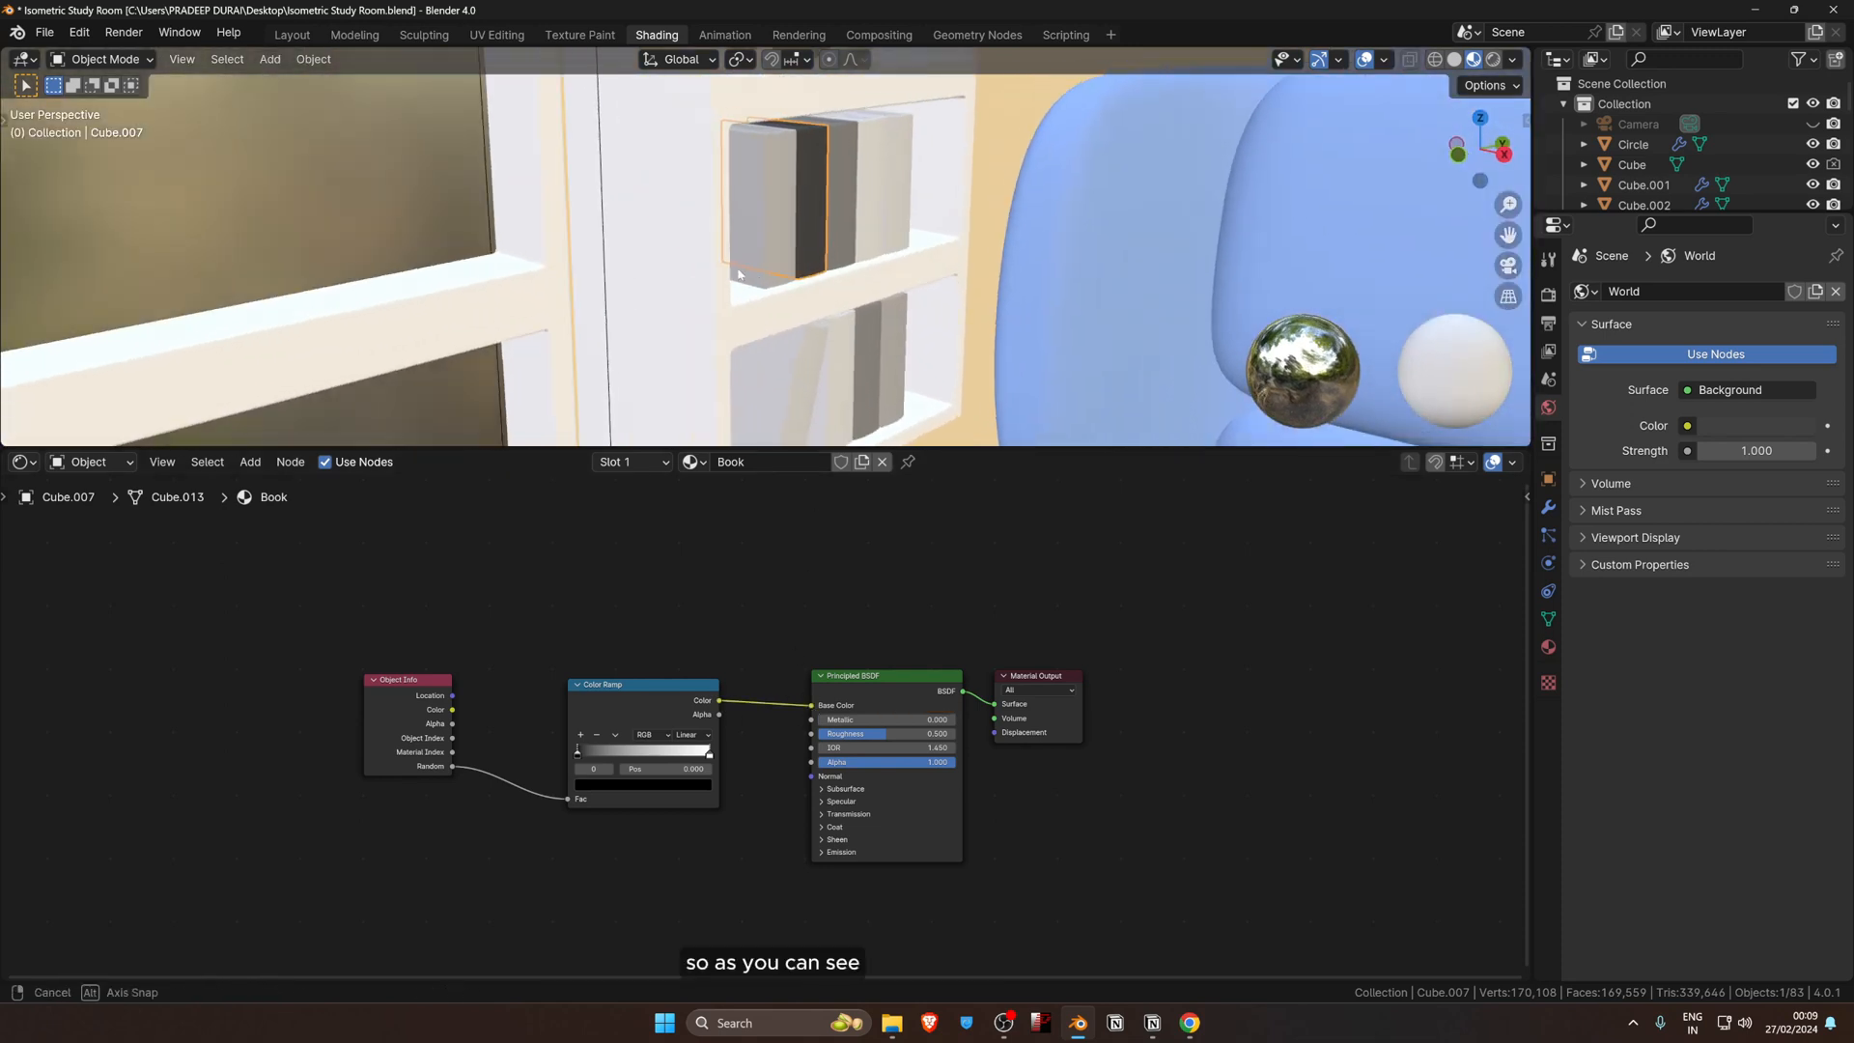
{"action": "scroll", "coordinate": [271, 667], "scroll_direction": "up", "scroll_amount": 2}
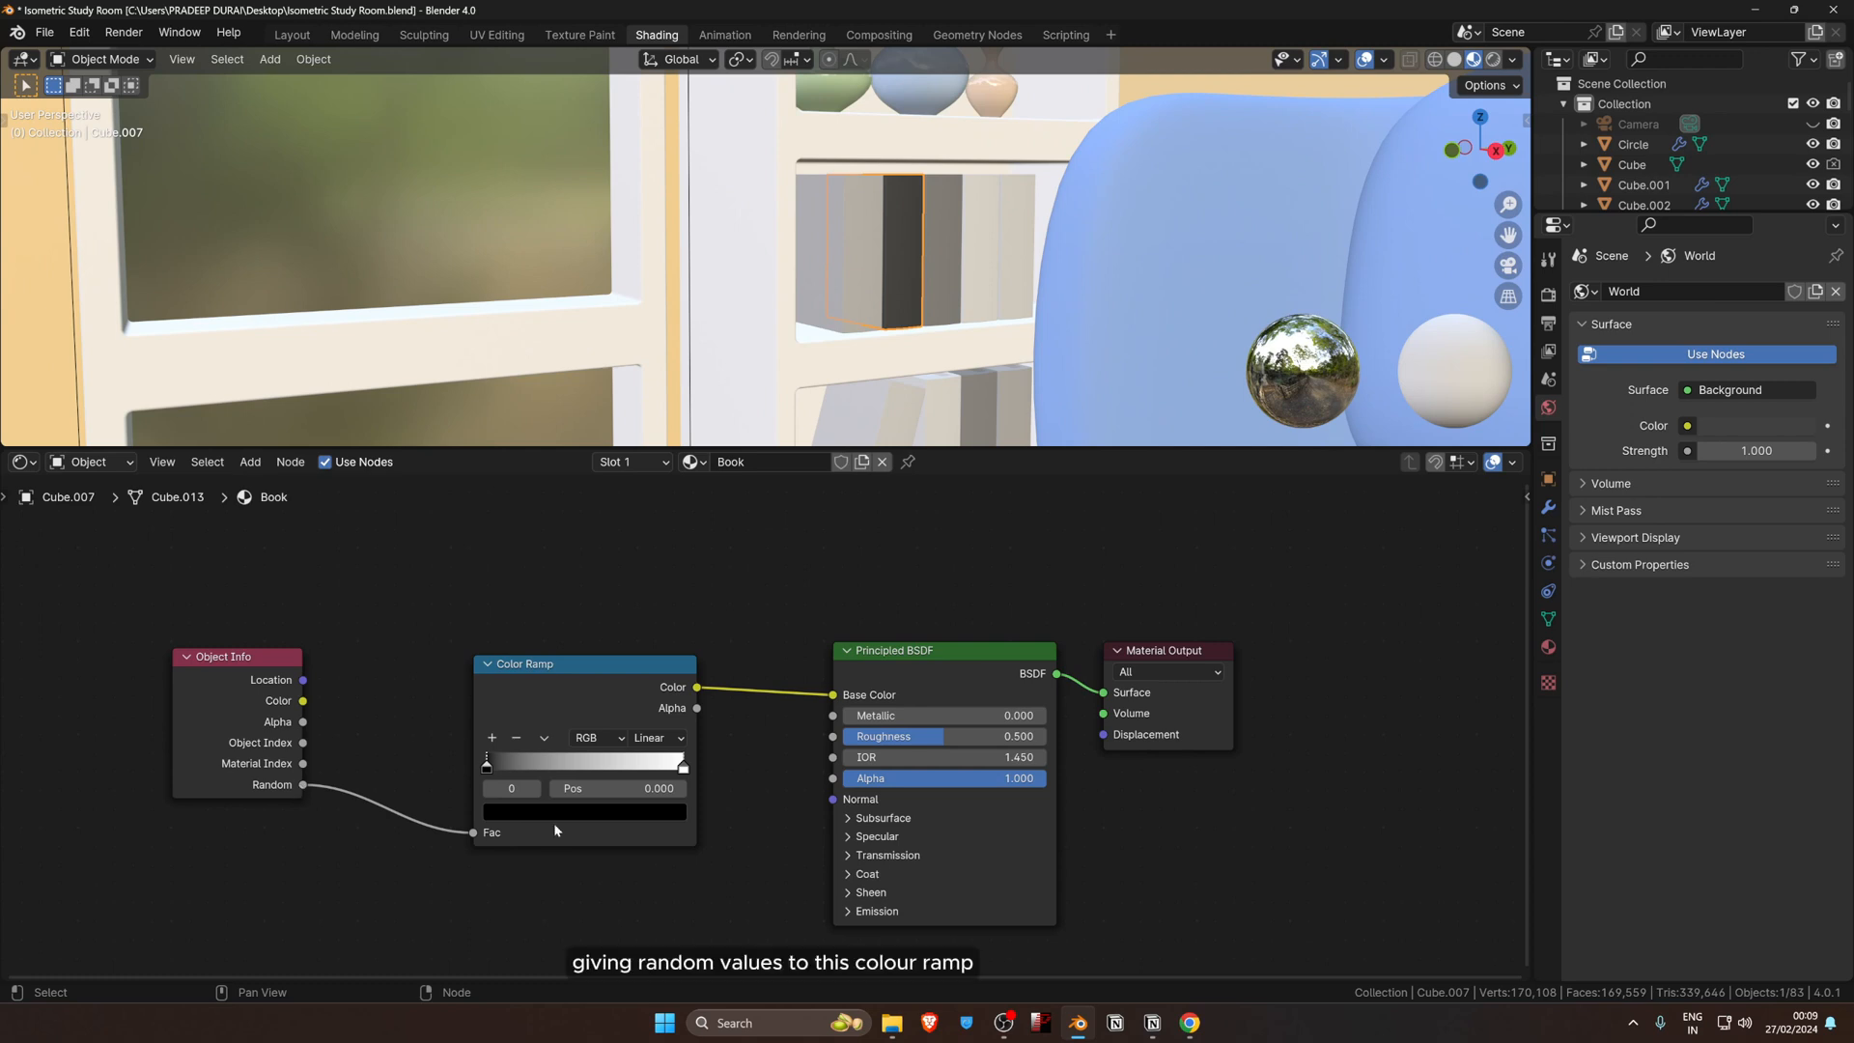
{"action": "scroll", "coordinate": [600, 561], "scroll_direction": "down", "scroll_amount": 1}
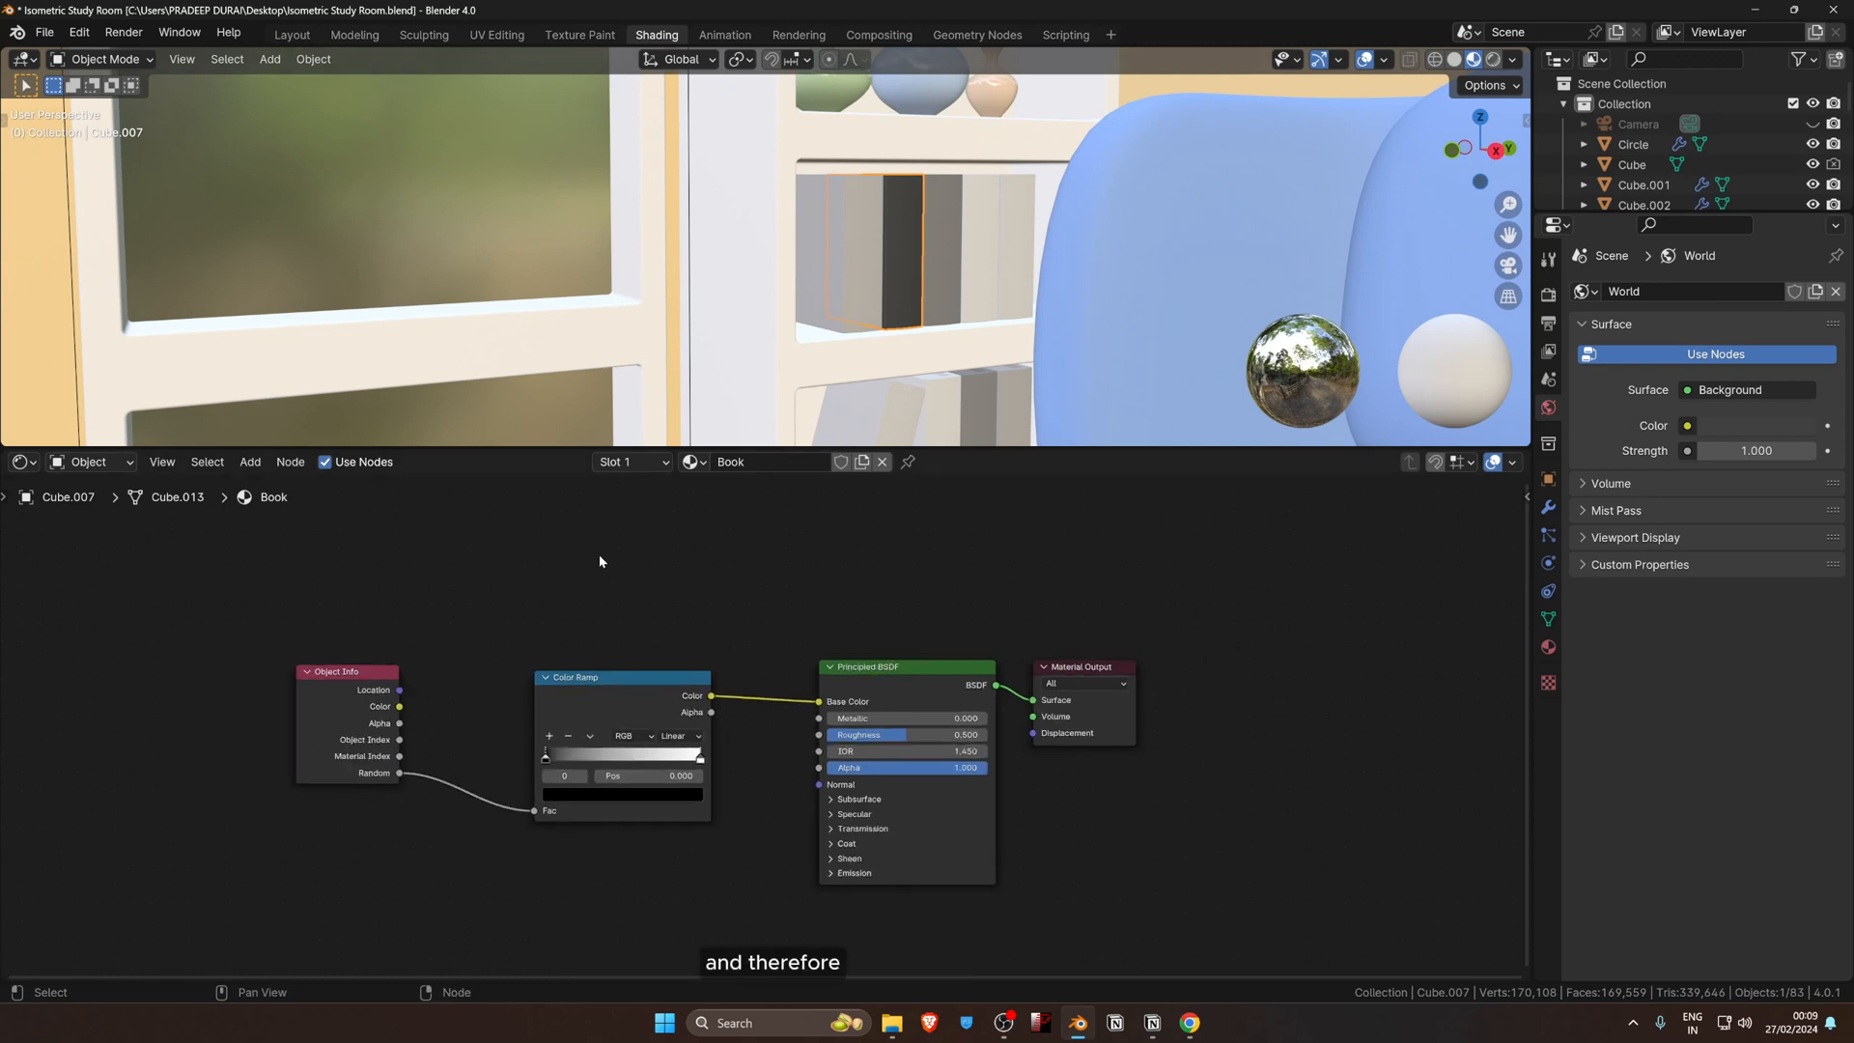
{"action": "scroll", "coordinate": [952, 299], "scroll_direction": "down", "scroll_amount": 3}
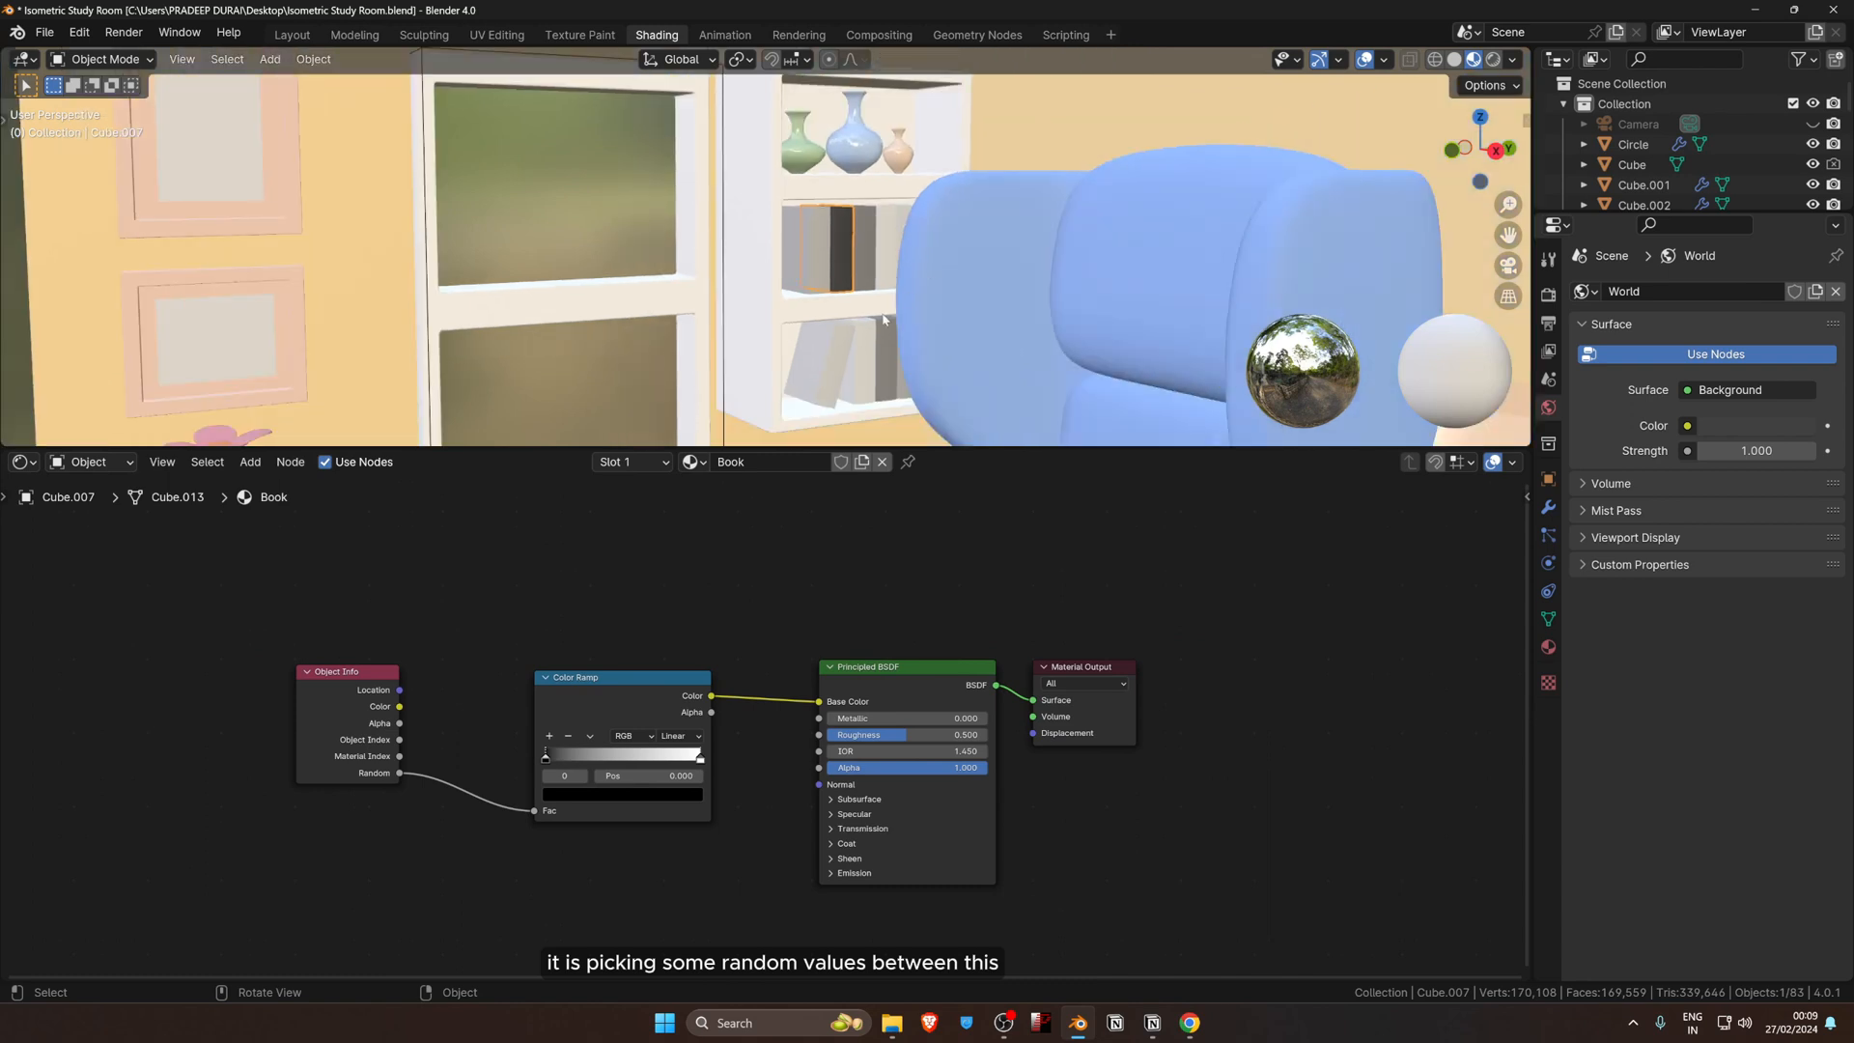
{"action": "scroll", "coordinate": [654, 774], "scroll_direction": "up", "scroll_amount": 2}
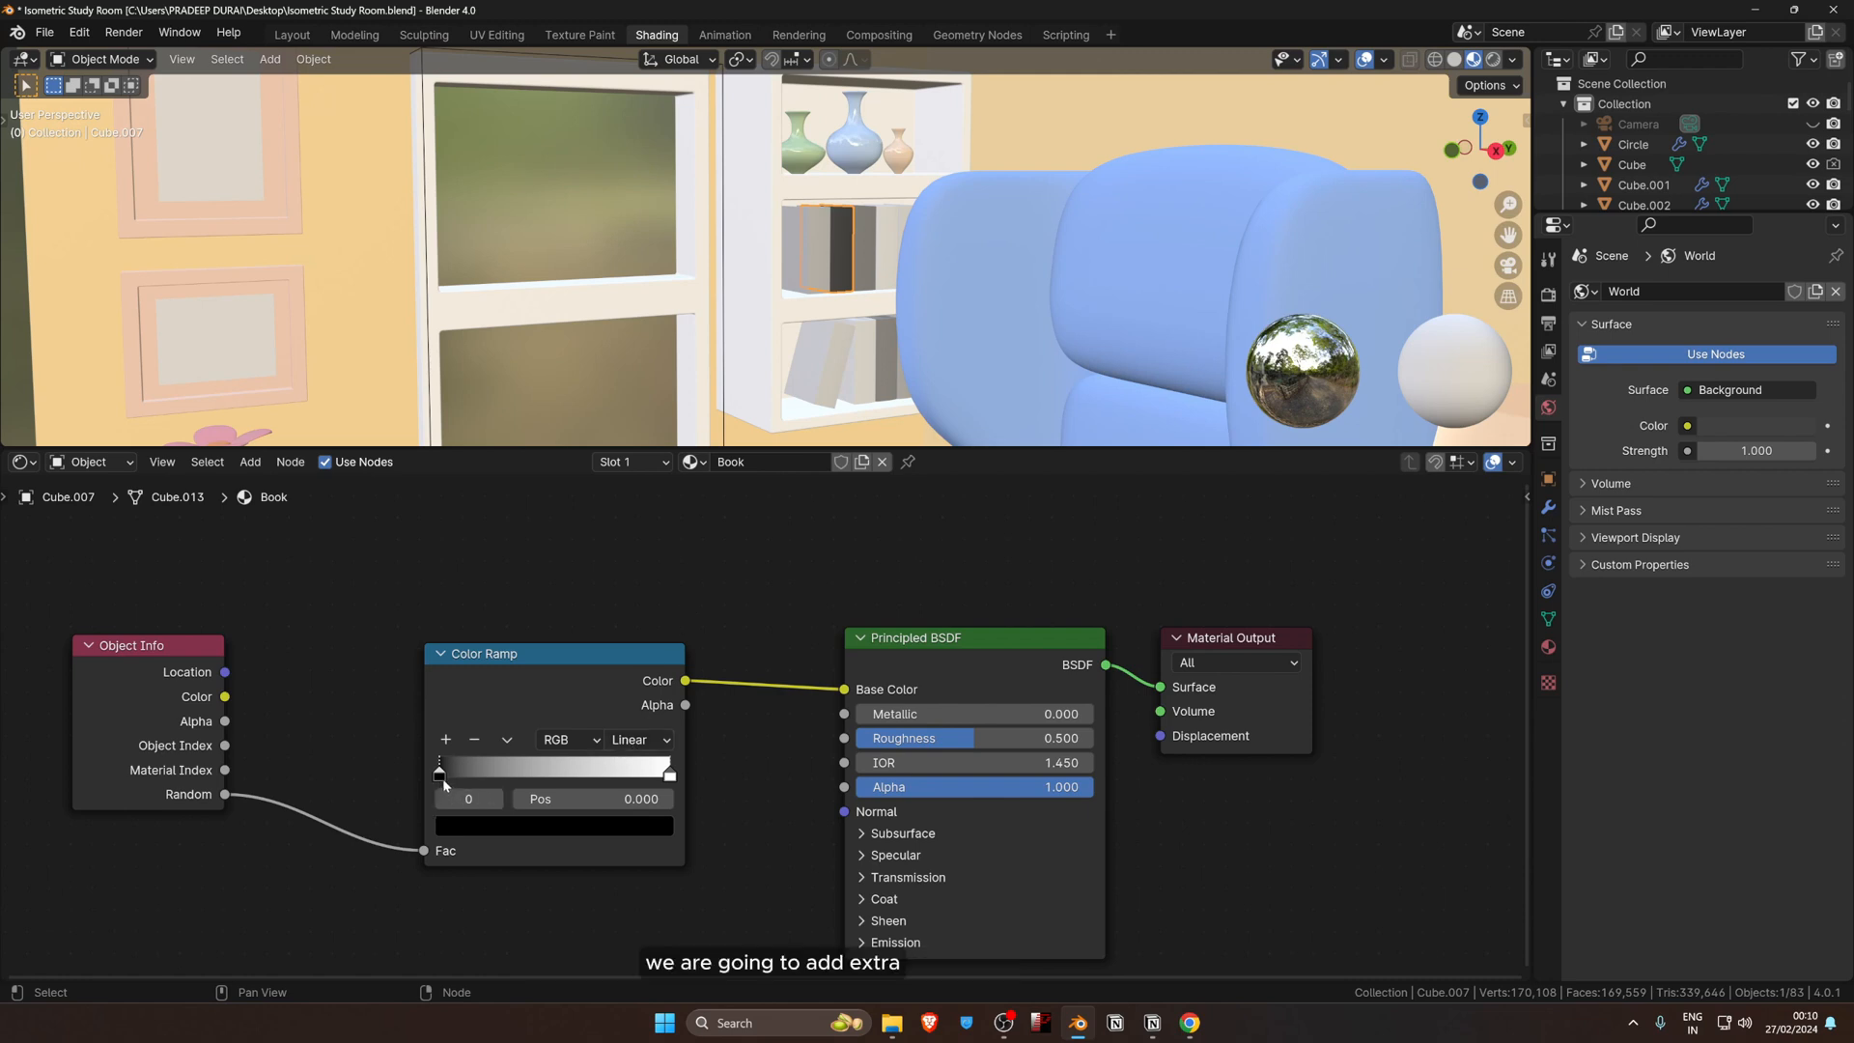
Step: Add three extra stops to the Color Ramp and distribute all stops evenly
{"action": "left_click", "coordinate": [447, 740]}
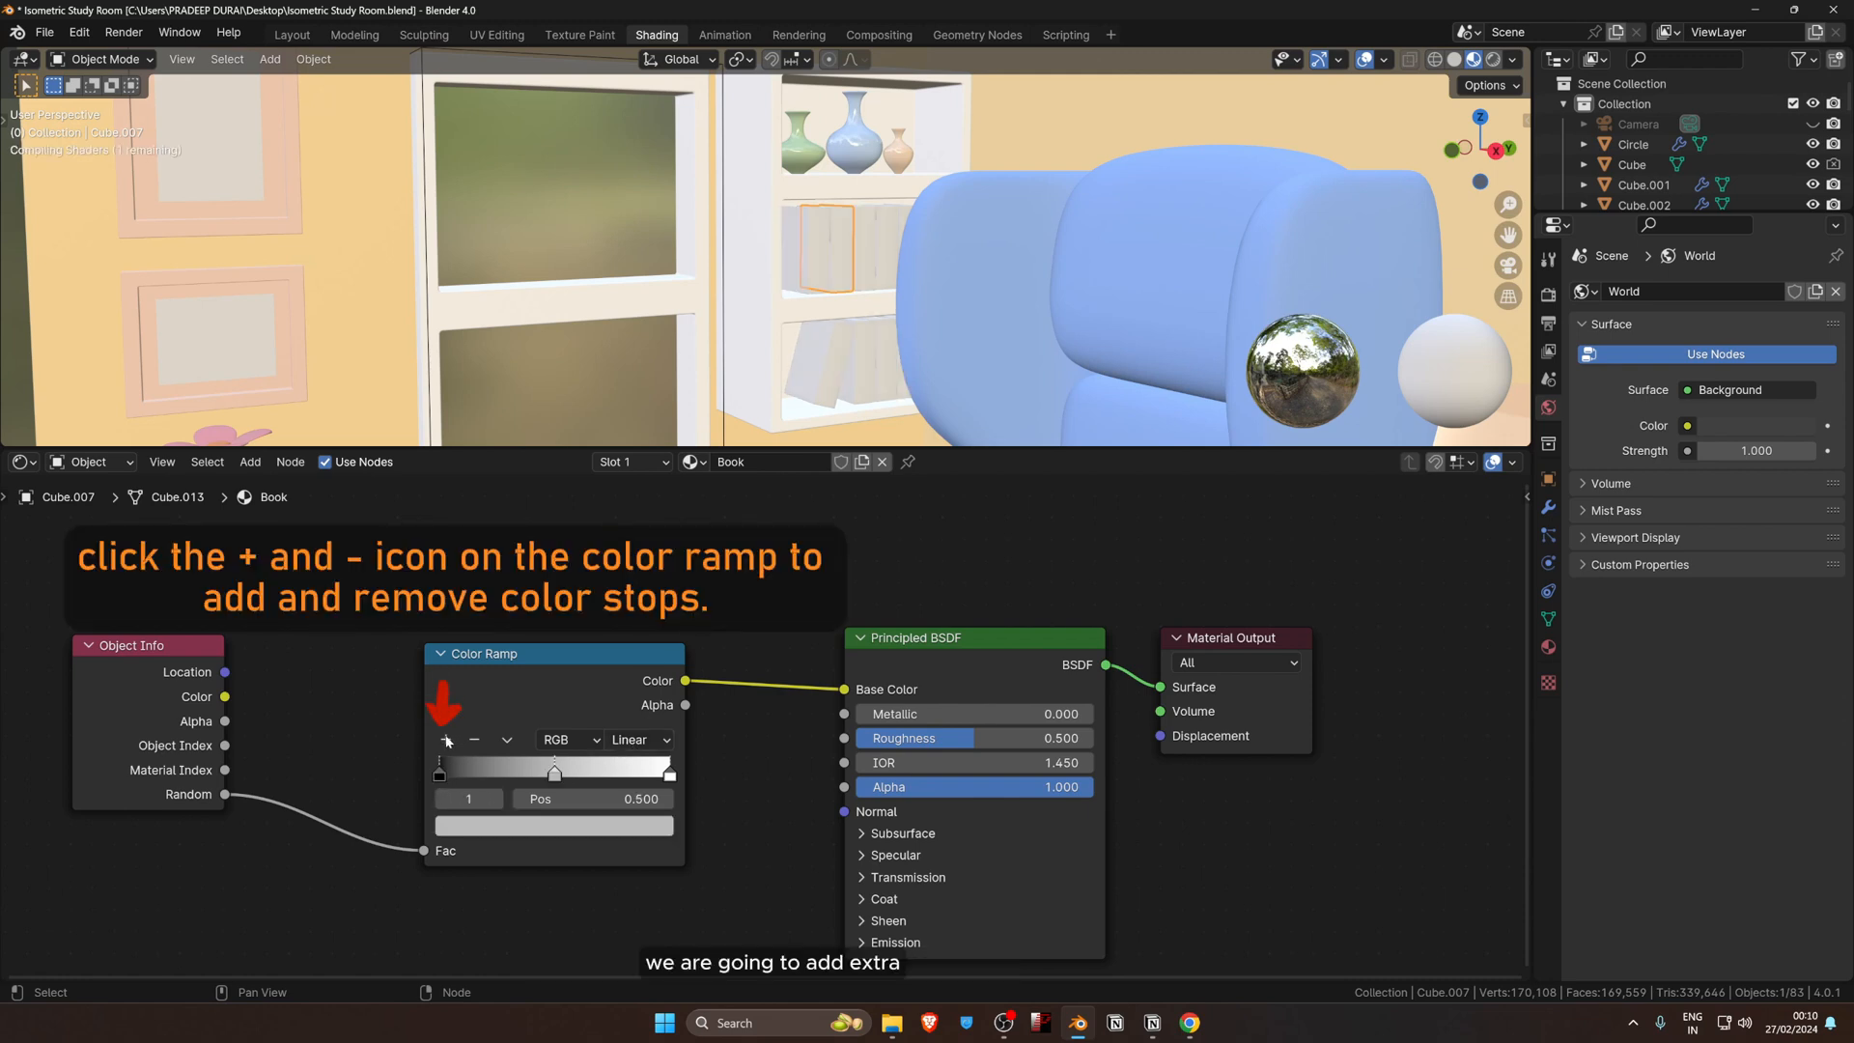
{"action": "left_click", "coordinate": [446, 740]}
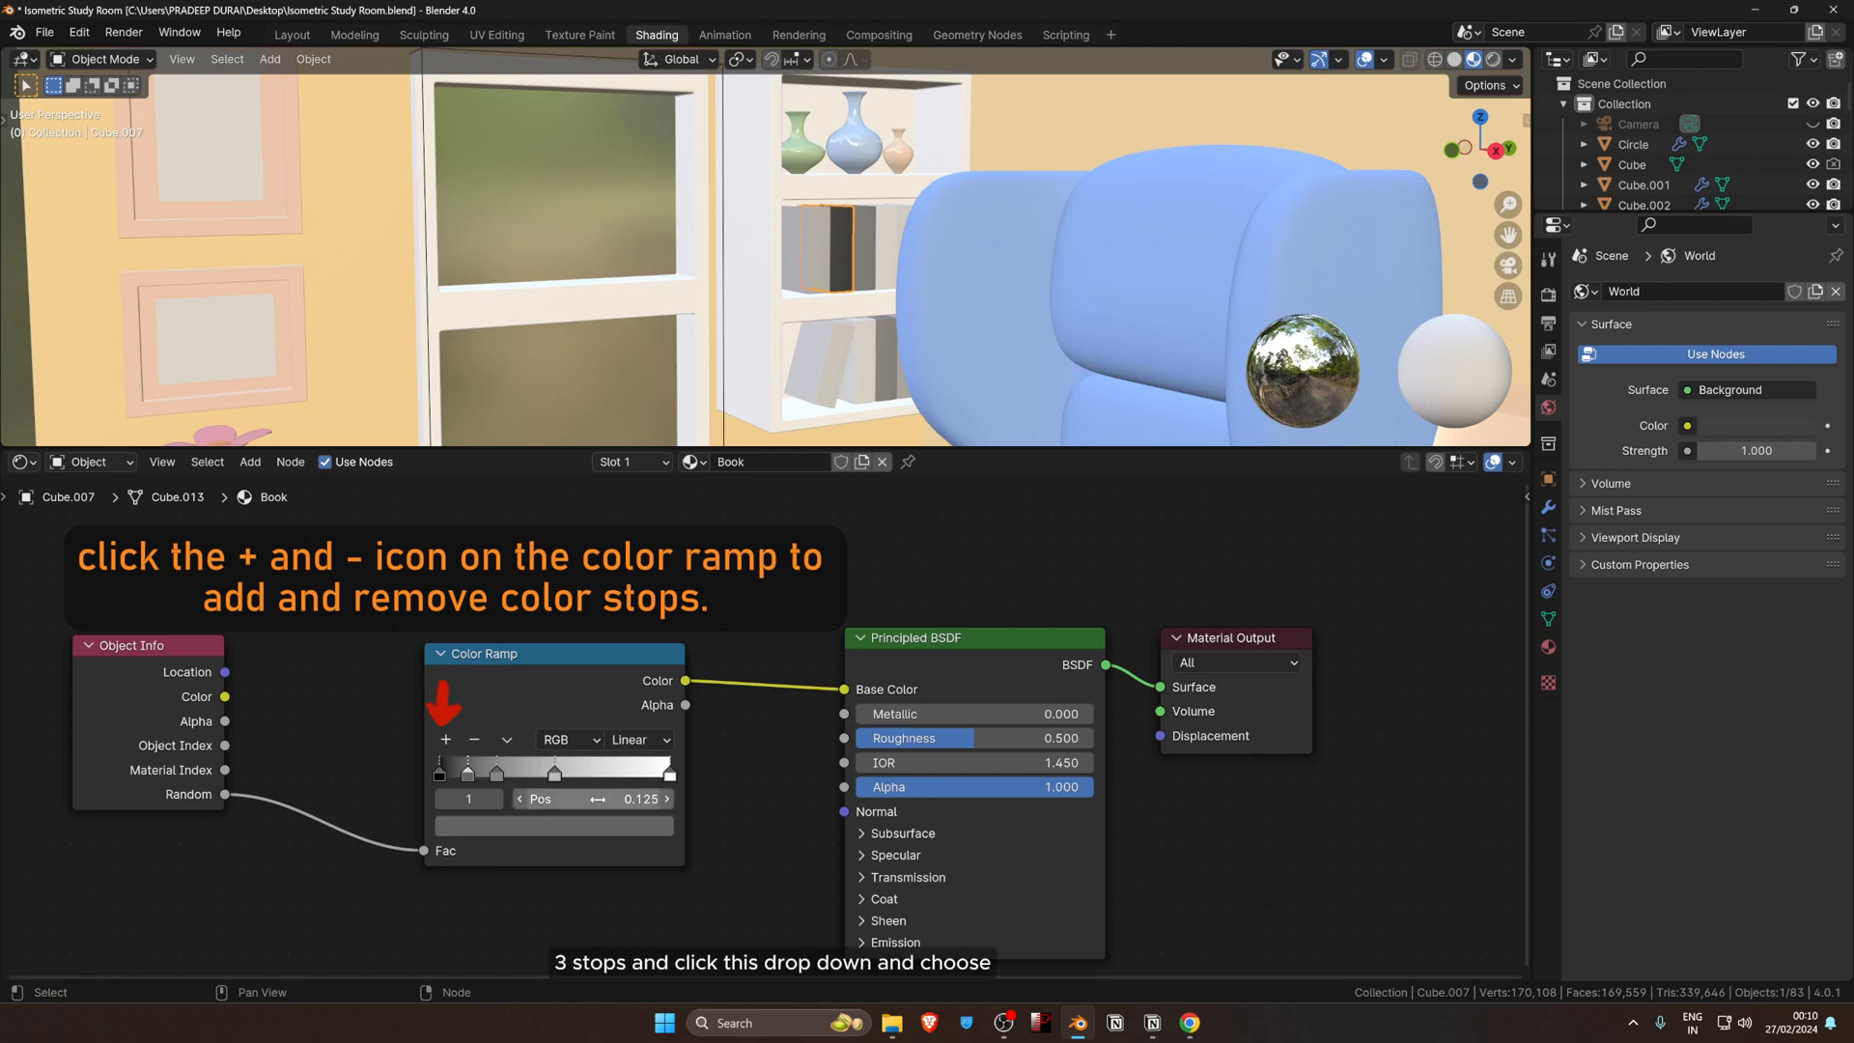
{"action": "left_click", "coordinate": [508, 740]}
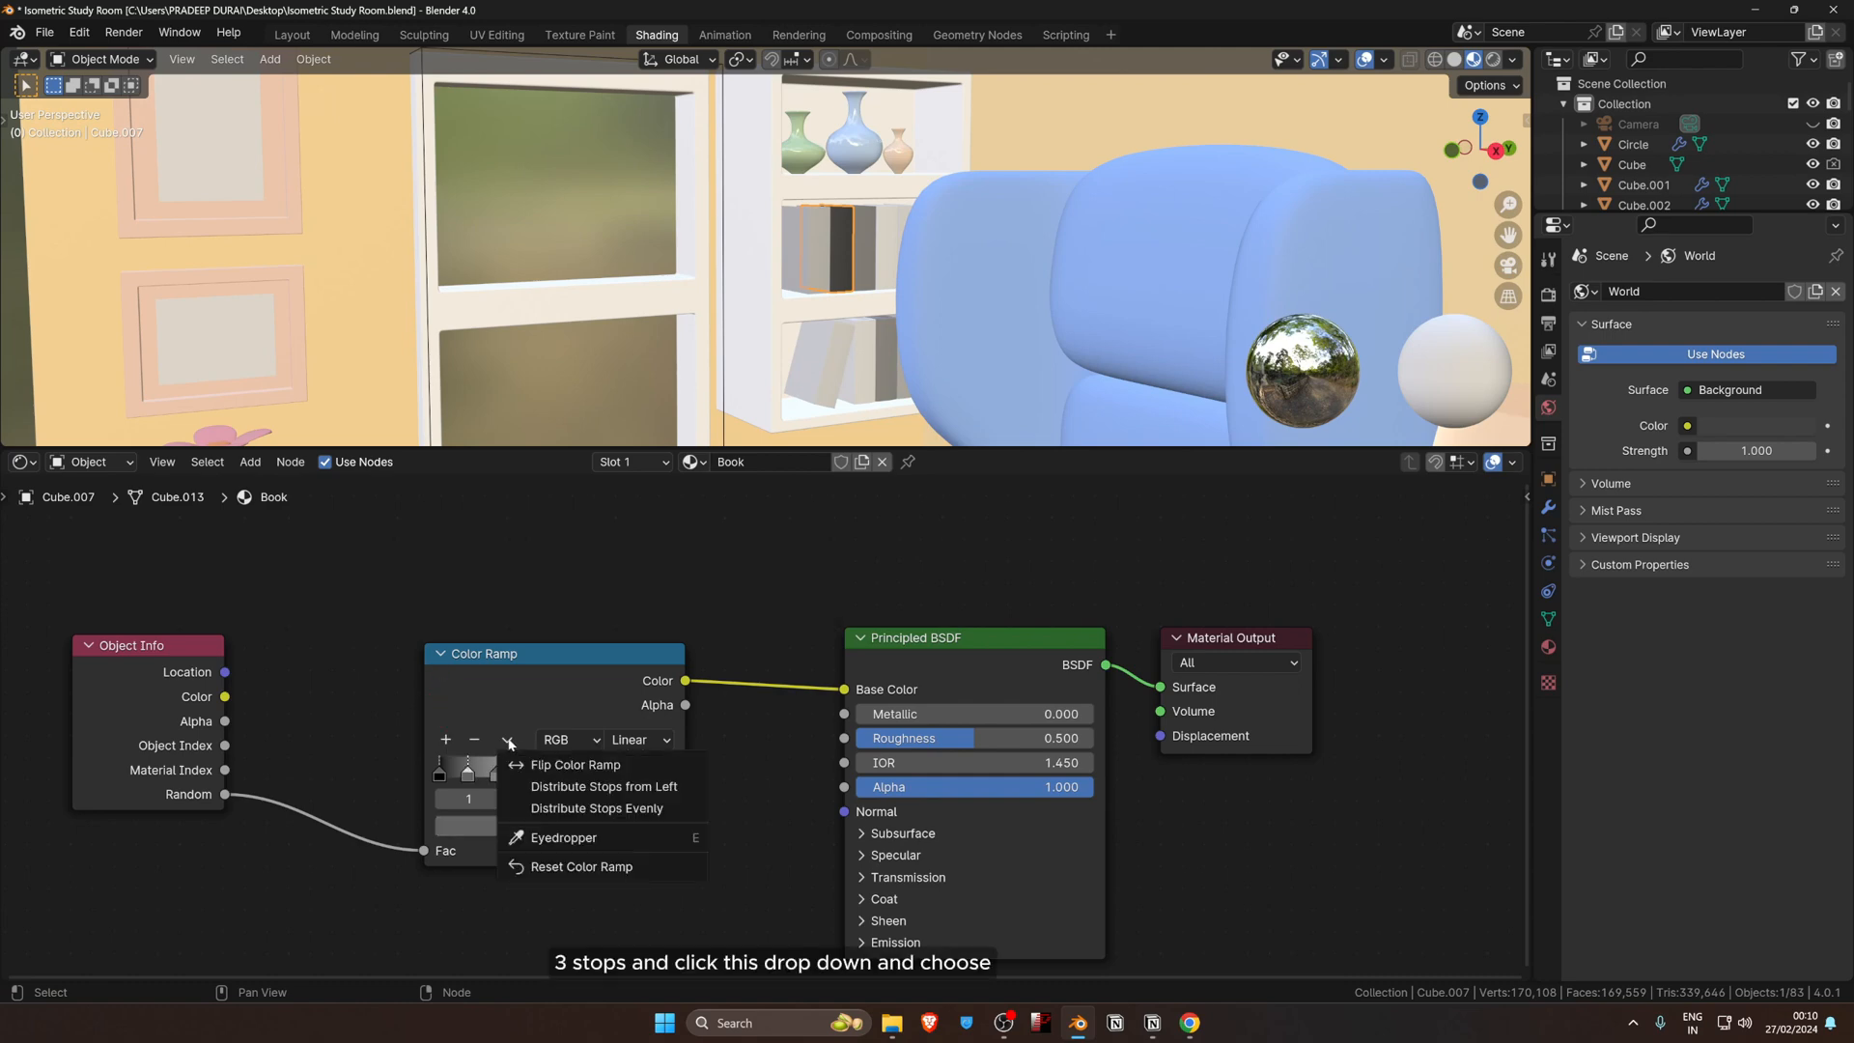
{"action": "left_click", "coordinate": [595, 808]}
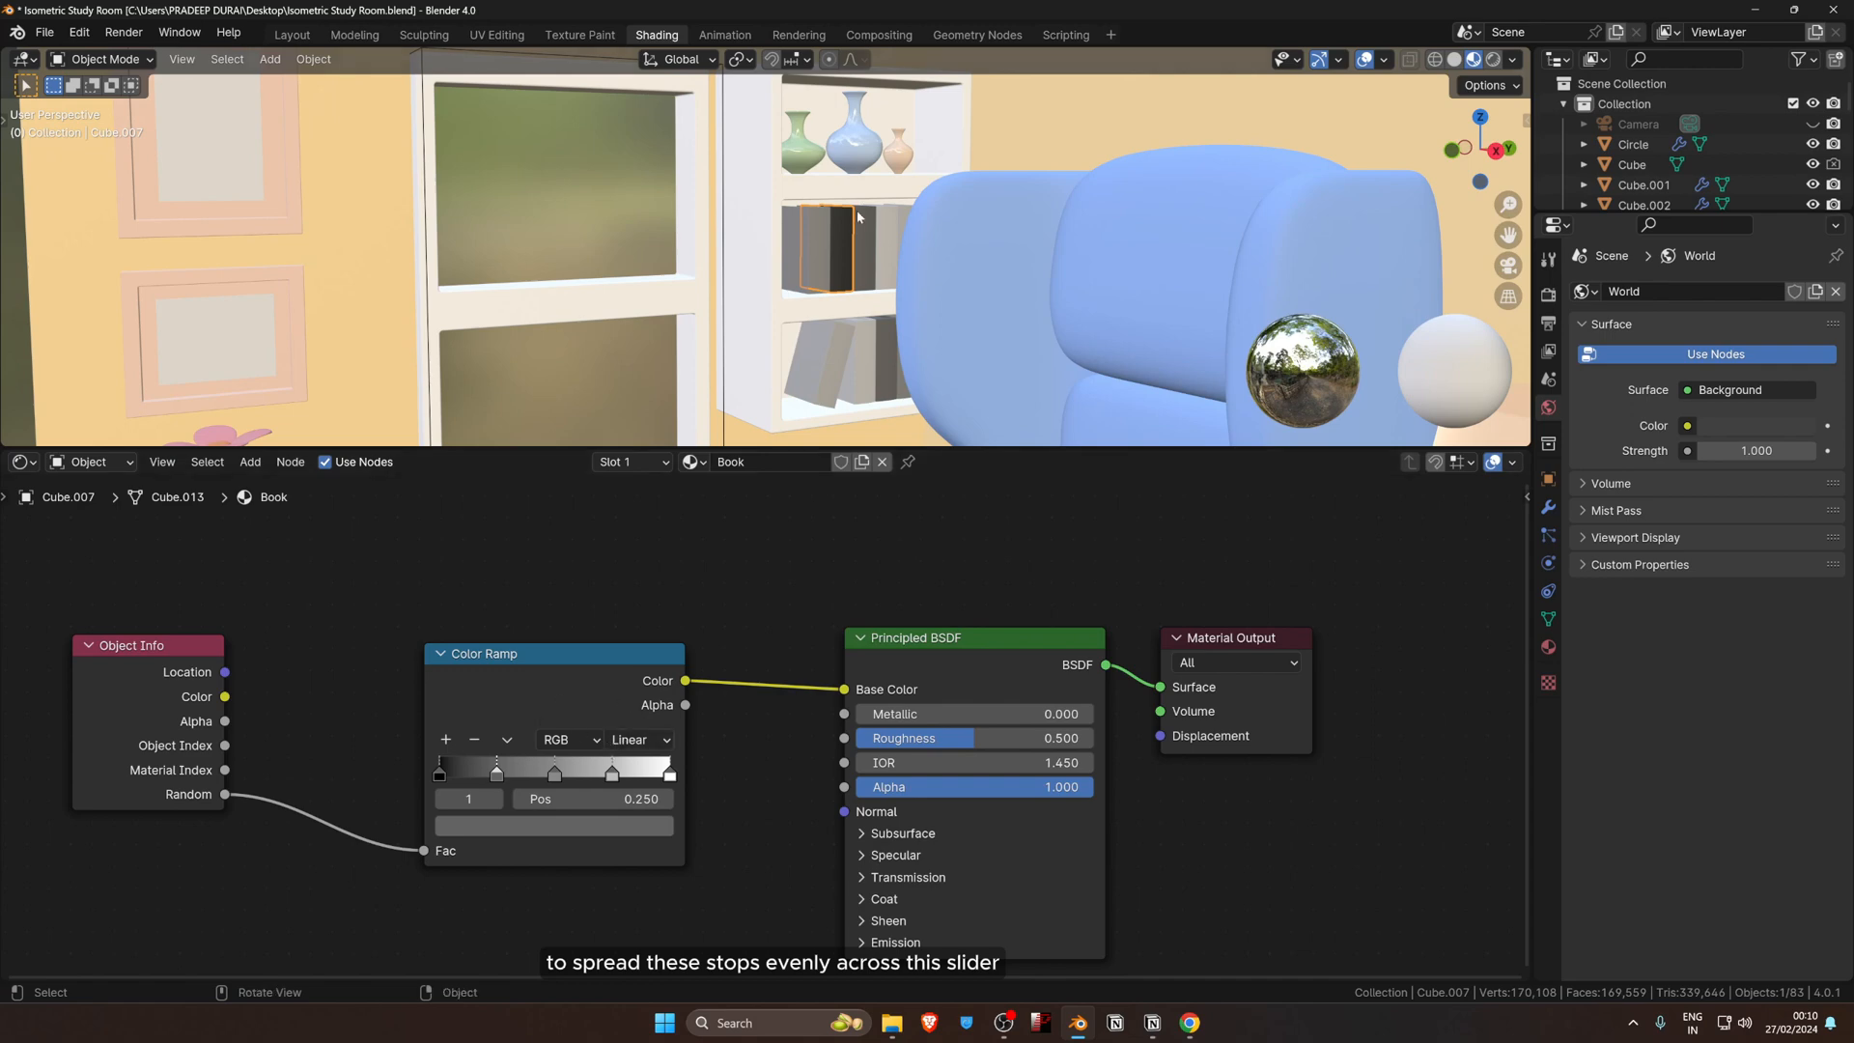
Step: Color the Color Ramp's first stop a light beige
{"action": "scroll", "coordinate": [824, 307], "scroll_direction": "down", "scroll_amount": 5}
{"action": "middle_click_drag", "start_coordinate": [852, 274], "coordinate": [907, 290]}
{"action": "scroll", "coordinate": [565, 836], "scroll_direction": "up", "scroll_amount": 1}
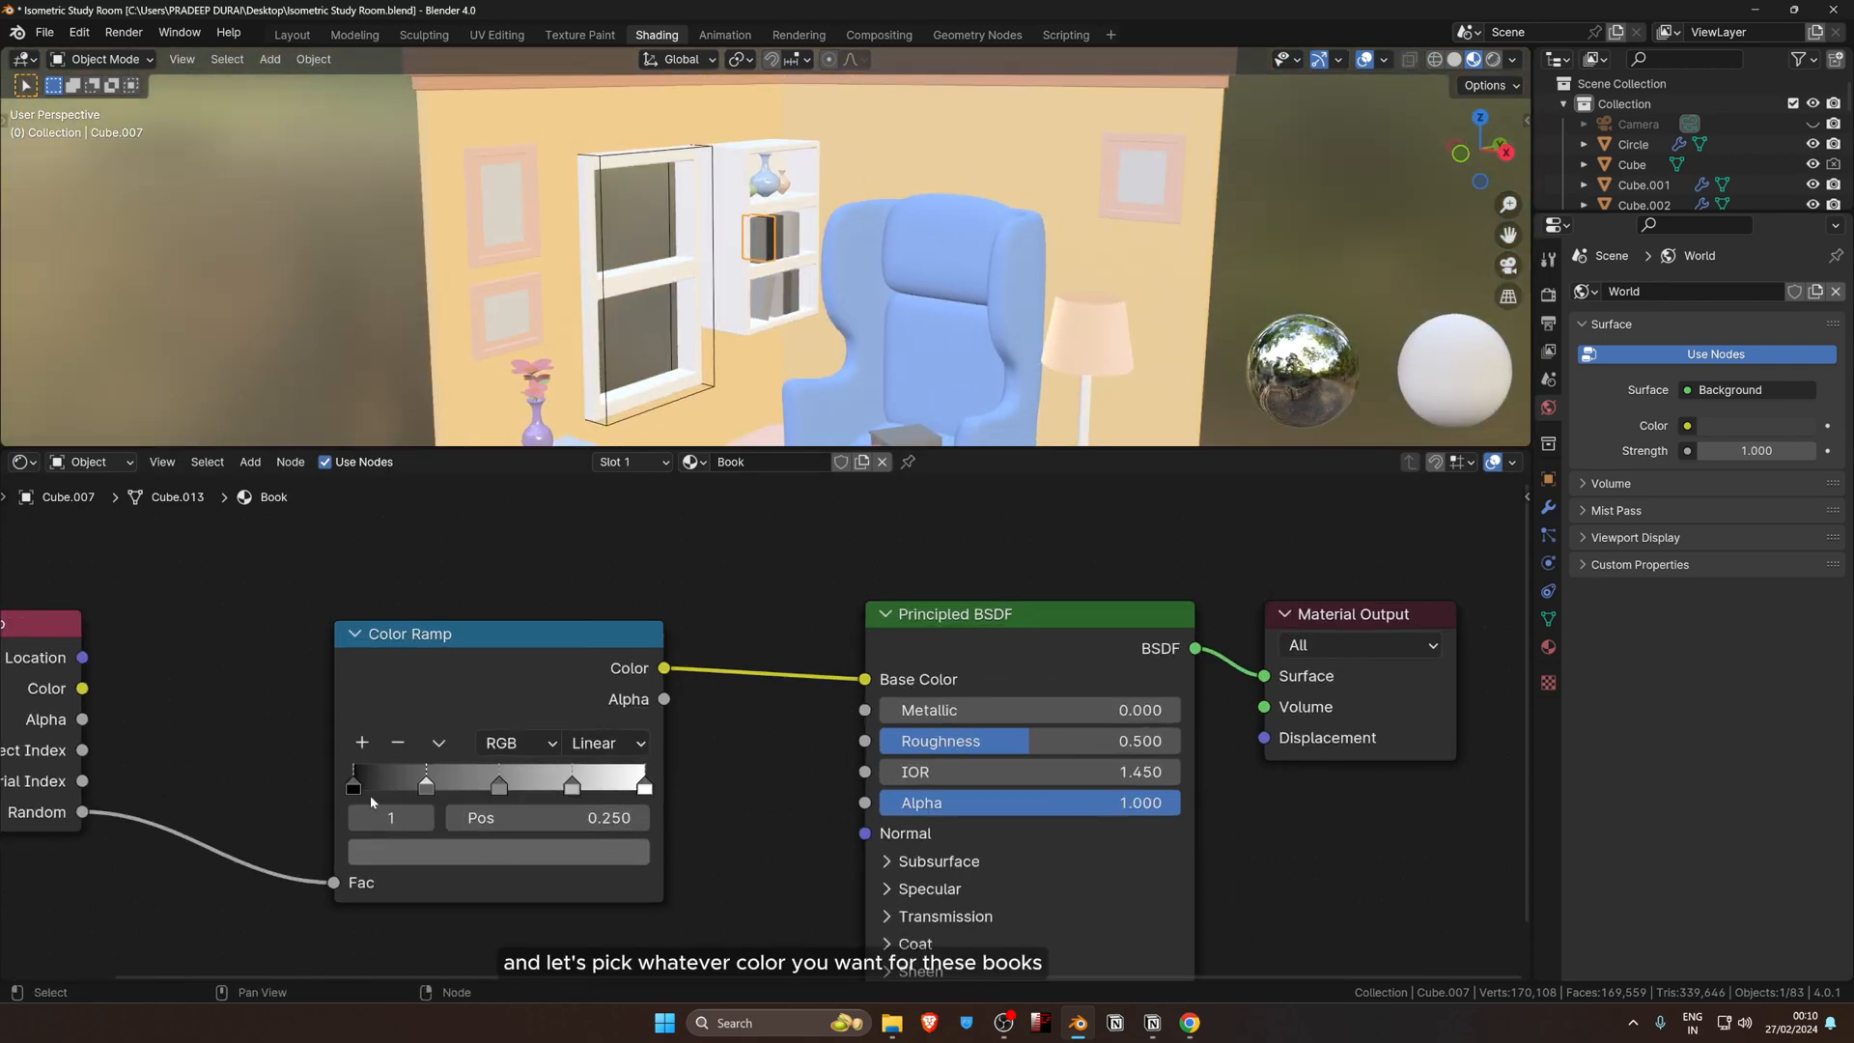
{"action": "left_click", "coordinate": [354, 787]}
{"action": "left_click", "coordinate": [398, 850]}
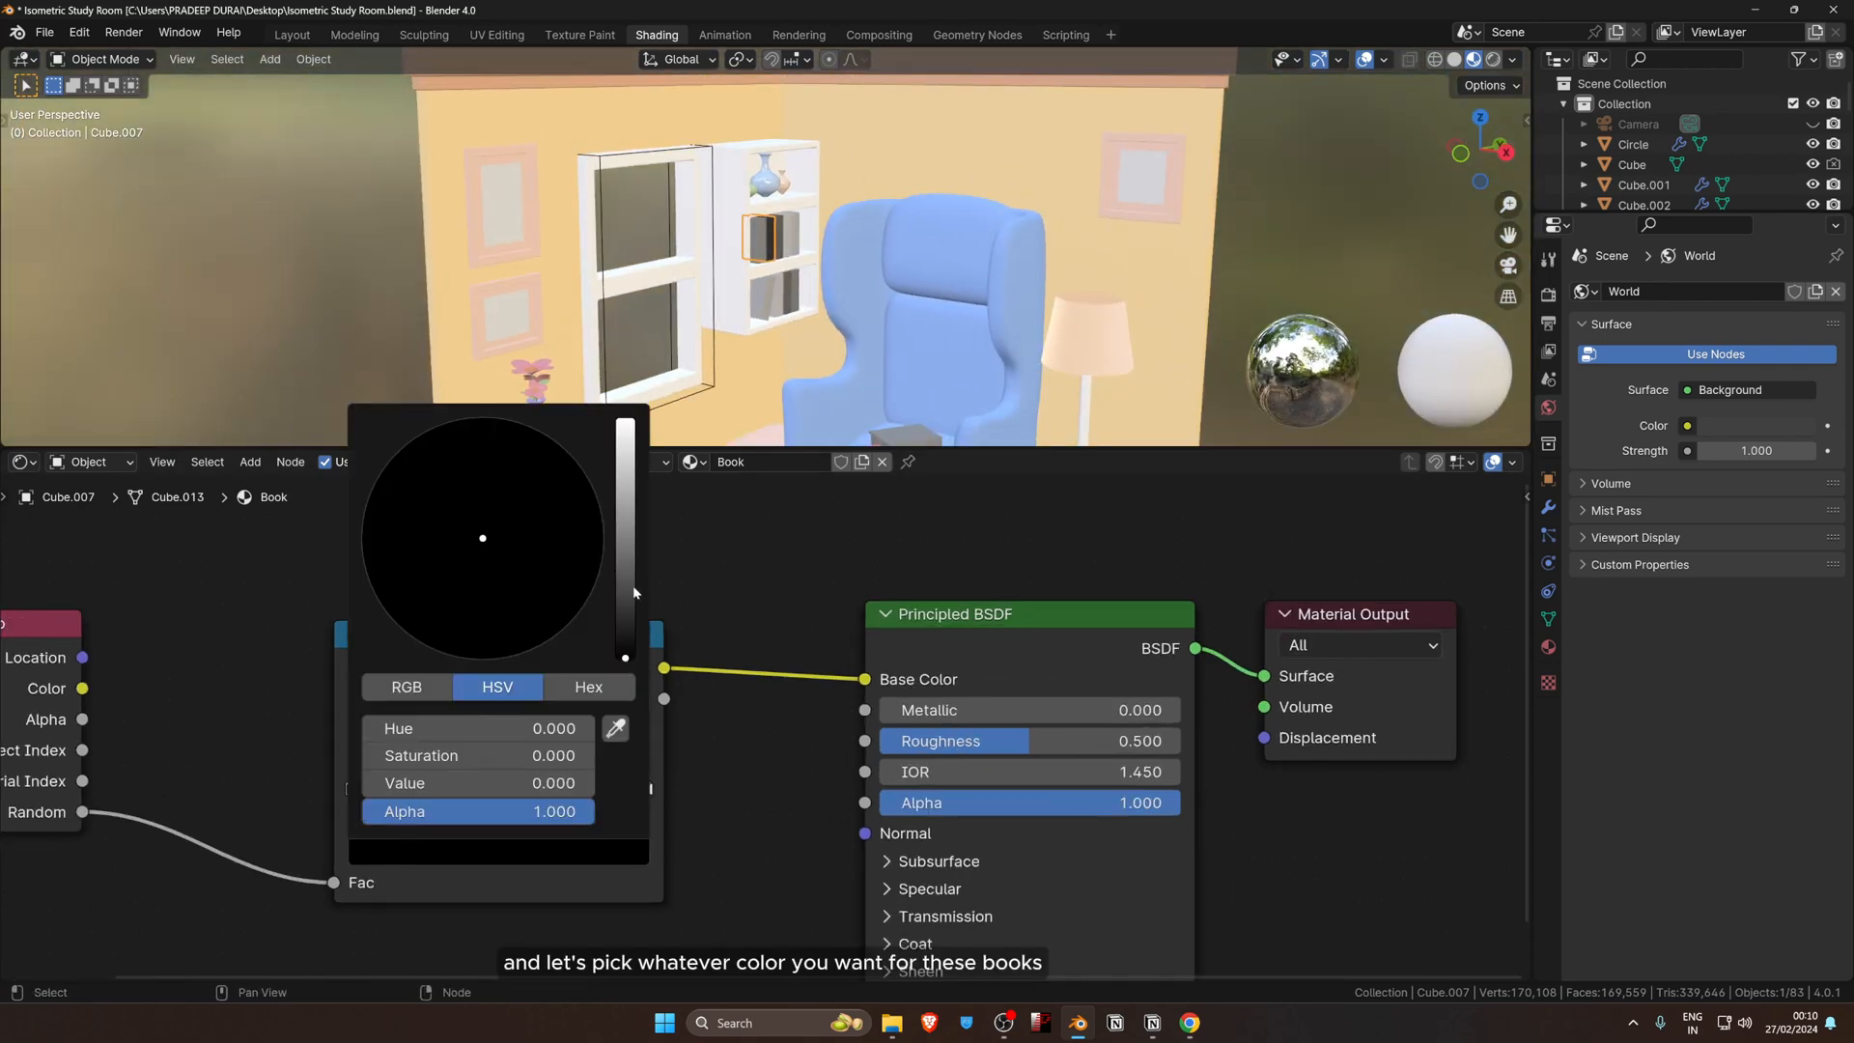
{"action": "left_click_drag", "start_coordinate": [634, 592], "coordinate": [625, 456]}
{"action": "left_click", "coordinate": [457, 563]}
Step: Color the Color Ramp's second stop light blue and the middle stop pastel pink
{"action": "left_click", "coordinate": [431, 787]}
{"action": "left_click", "coordinate": [454, 851]}
{"action": "left_click_drag", "start_coordinate": [626, 560], "coordinate": [625, 457]}
{"action": "left_click", "coordinate": [501, 508]}
{"action": "left_click", "coordinate": [499, 788]}
{"action": "left_click", "coordinate": [507, 851]}
{"action": "left_click_drag", "start_coordinate": [626, 529], "coordinate": [626, 448]}
{"action": "left_click", "coordinate": [497, 557]}
Step: Color the Color Ramp's fourth stop yellow-green and the last stop lavender
{"action": "left_click", "coordinate": [573, 788]}
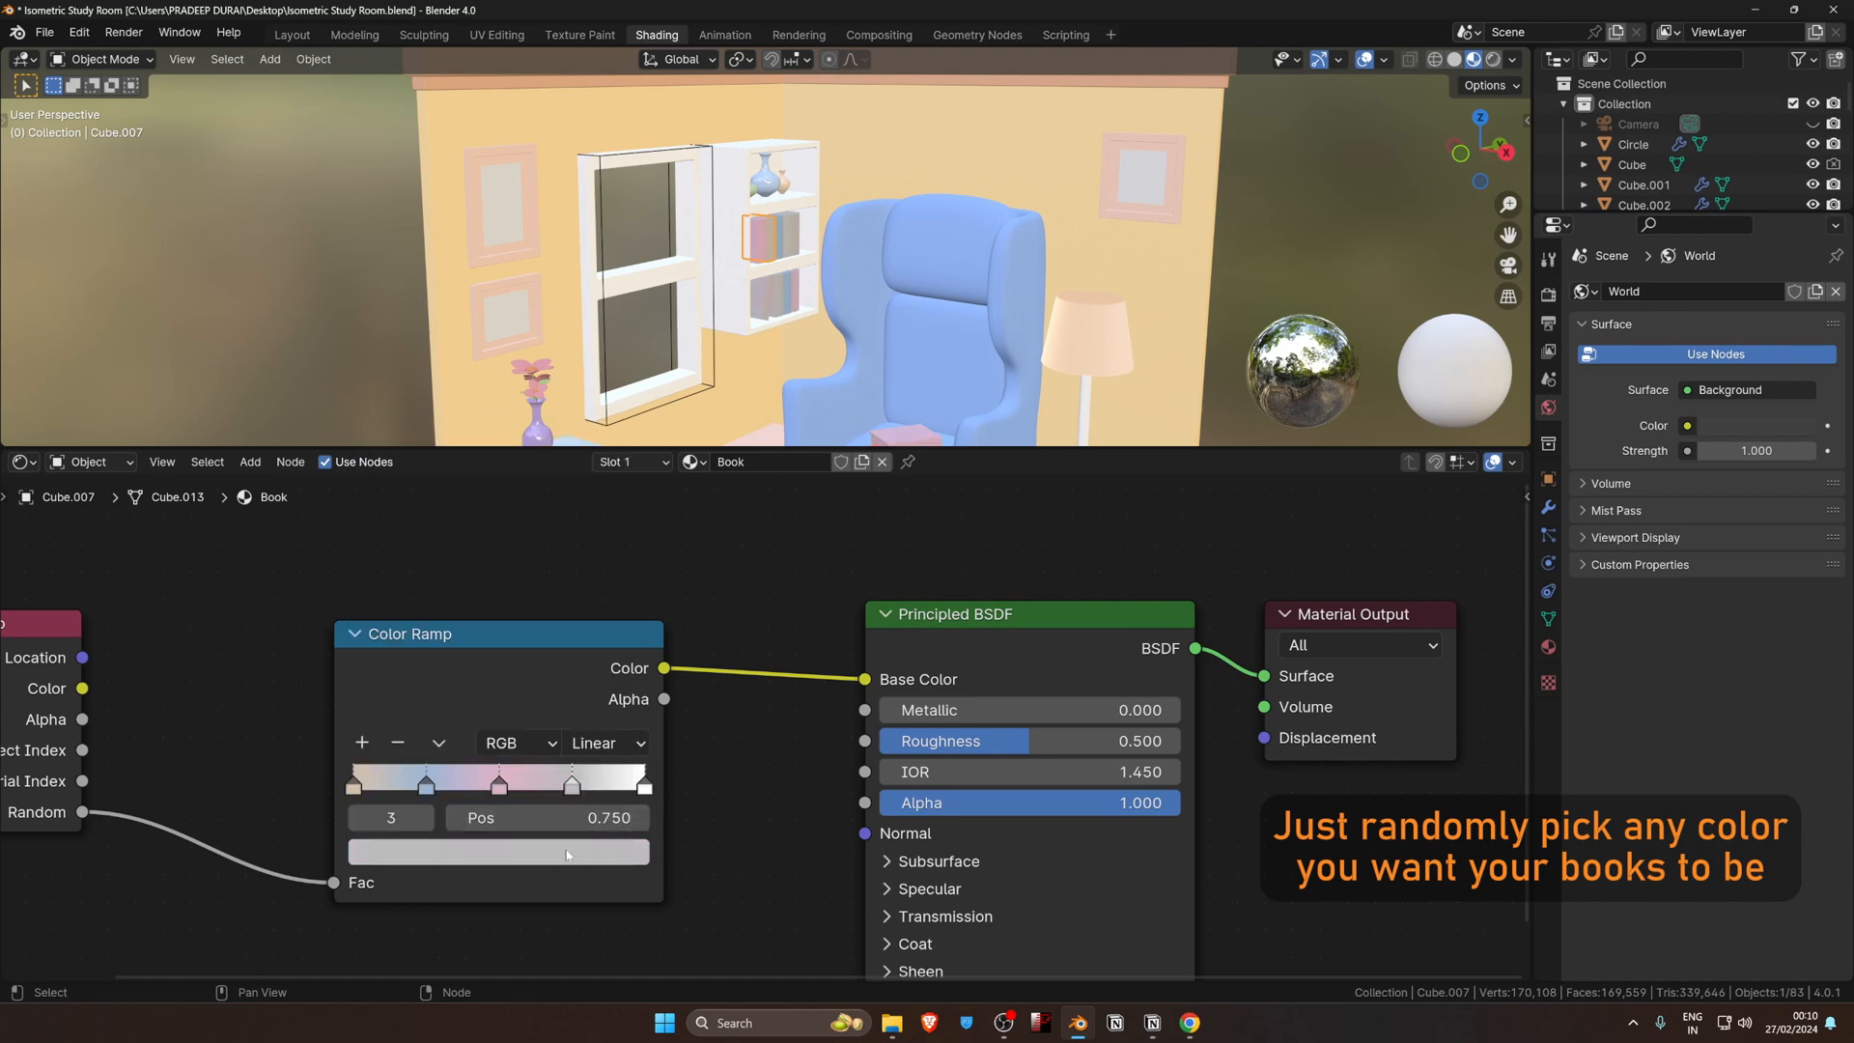
{"action": "left_click", "coordinate": [571, 851]}
{"action": "left_click_drag", "start_coordinate": [484, 530], "coordinate": [432, 555]}
{"action": "left_click_drag", "start_coordinate": [626, 481], "coordinate": [626, 467]}
{"action": "left_click", "coordinate": [645, 788]}
{"action": "left_click", "coordinate": [585, 851]}
{"action": "left_click", "coordinate": [522, 532]}
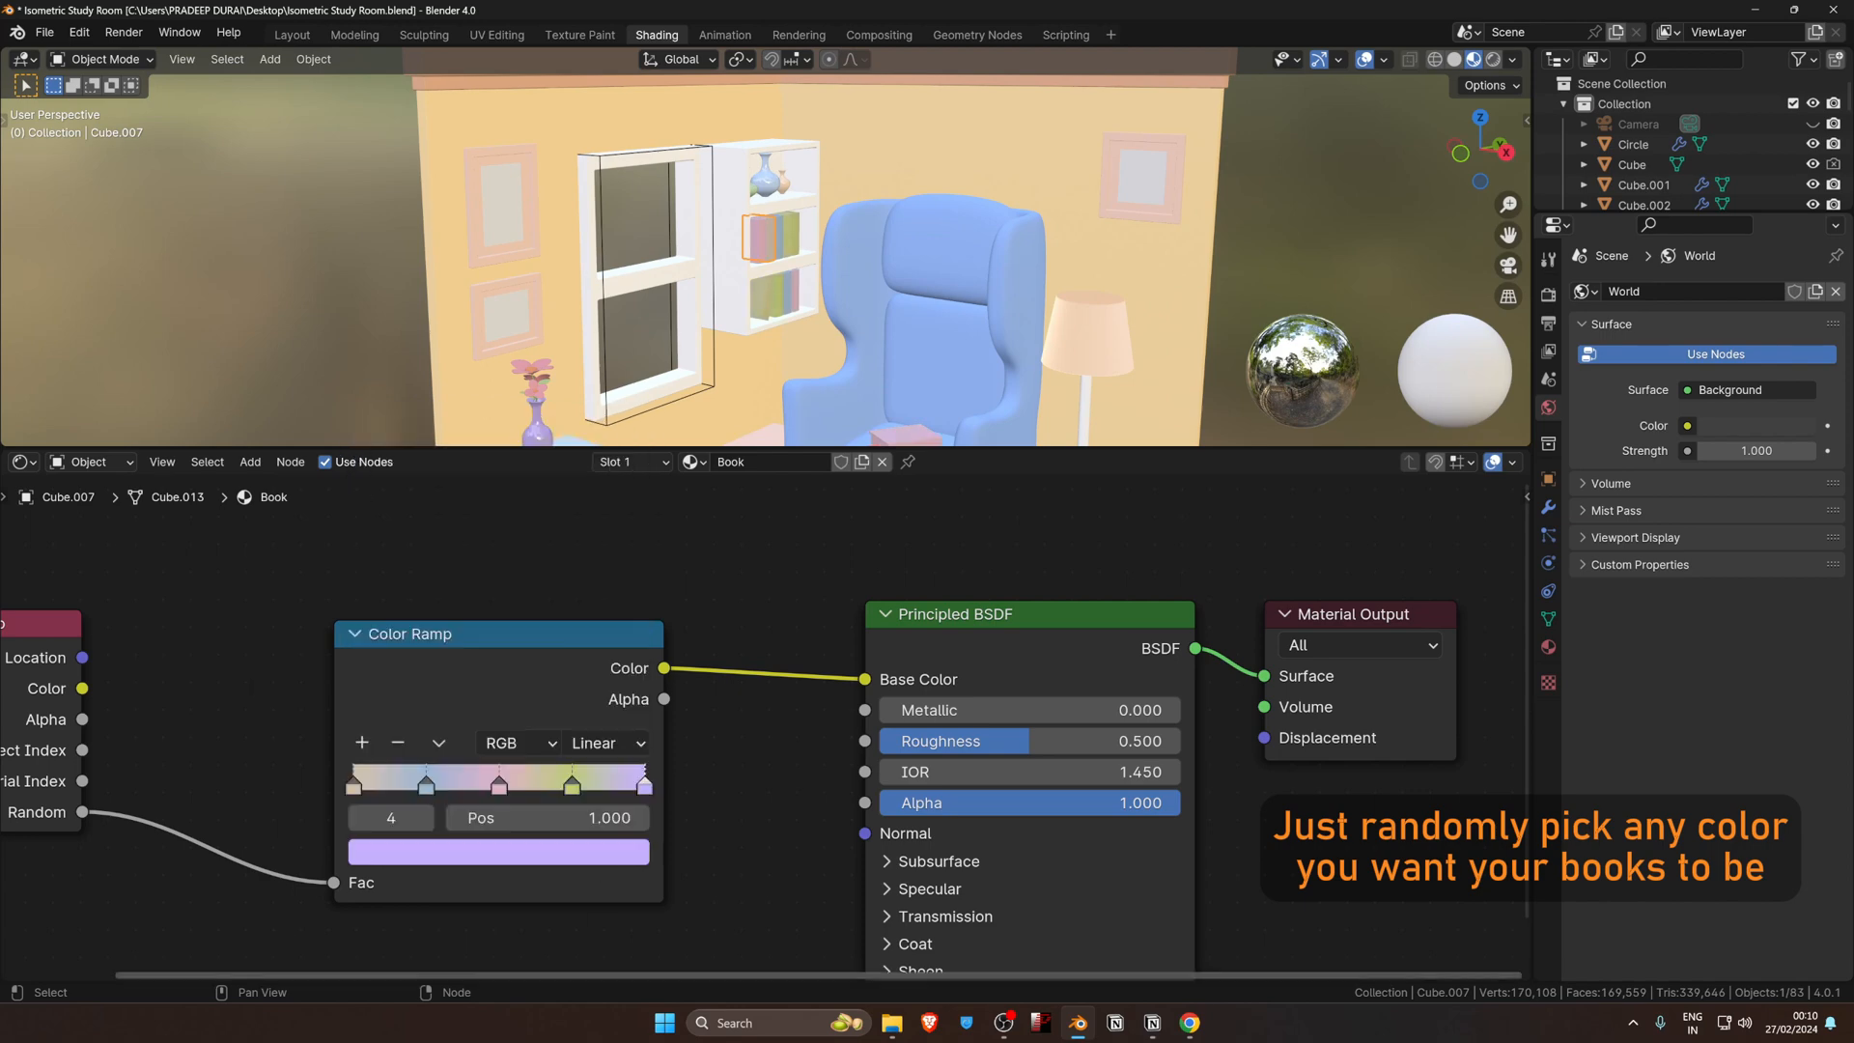
Step: Flip the Color Ramp to reverse its stop order and check the new color spread on the shelf books
{"action": "scroll", "coordinate": [778, 290], "scroll_direction": "up", "scroll_amount": 4}
{"action": "middle_click_drag", "start_coordinate": [778, 290], "coordinate": [760, 286]}
{"action": "left_click", "coordinate": [438, 743]}
{"action": "left_click", "coordinate": [467, 769]}
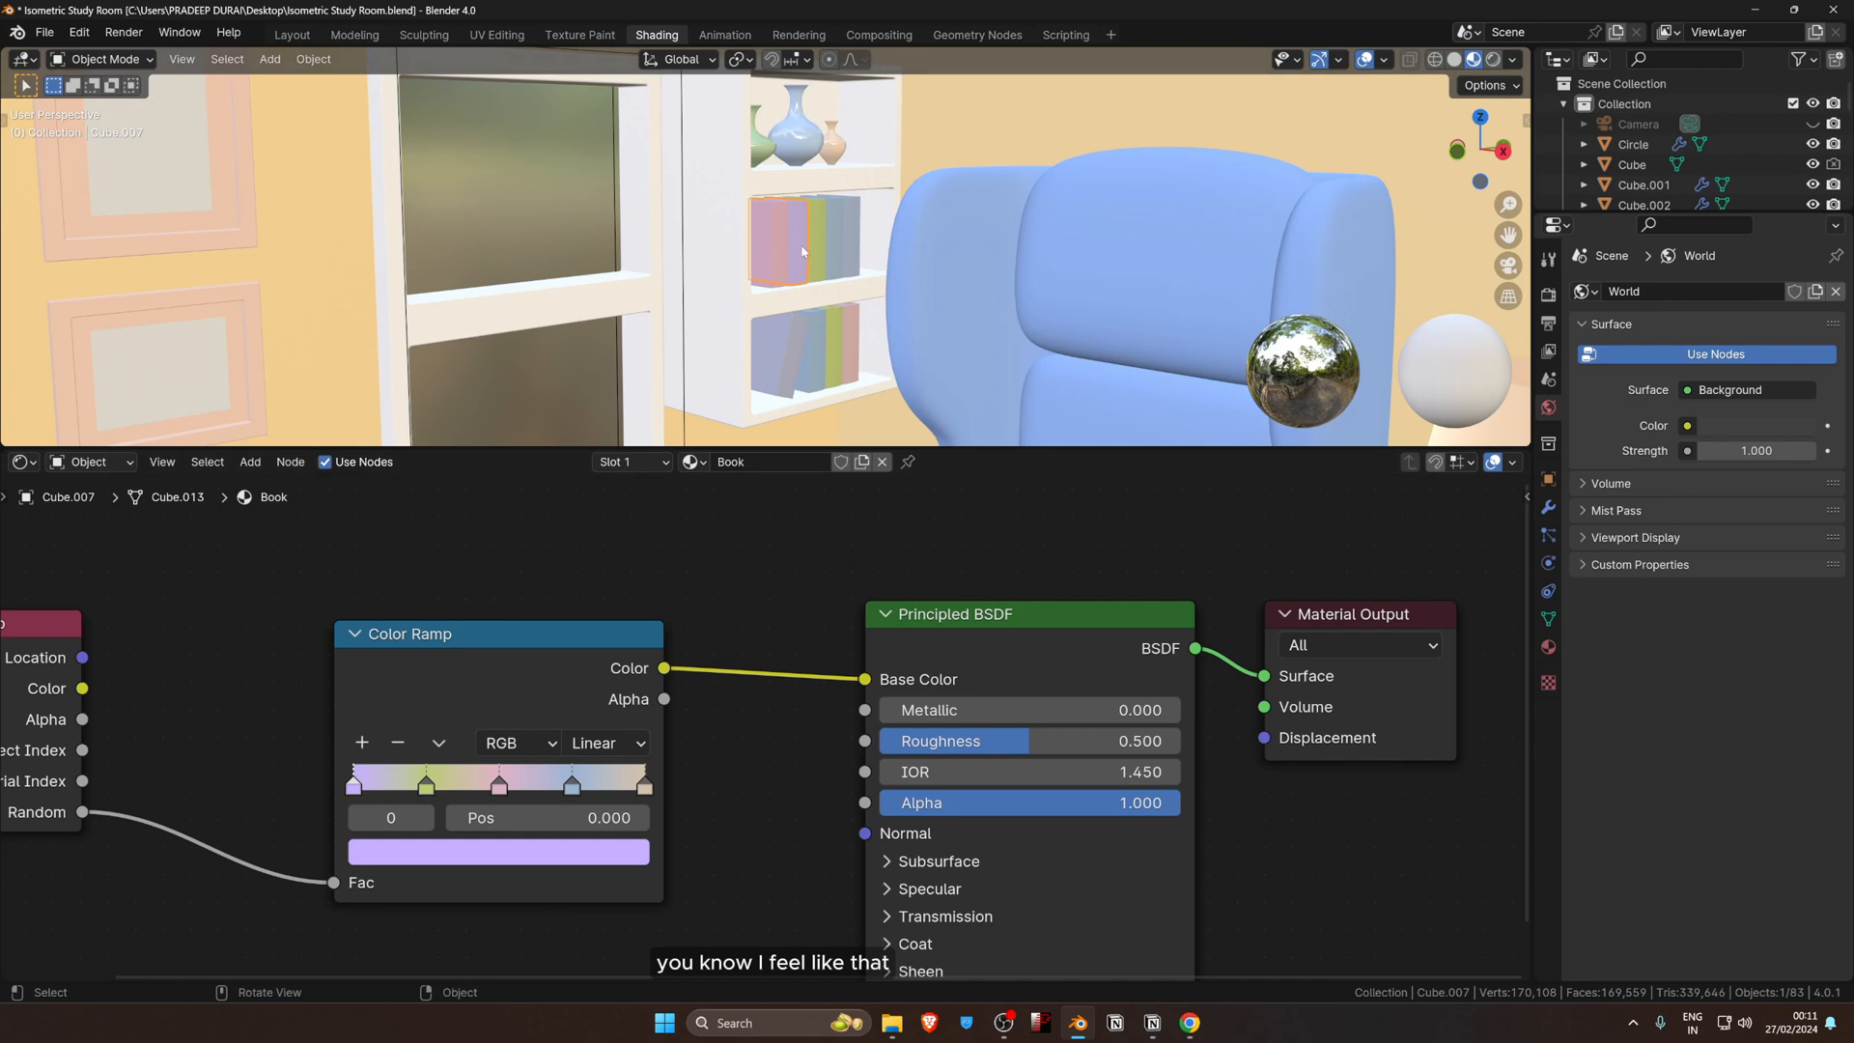
{"action": "scroll", "coordinate": [828, 279], "scroll_direction": "down", "scroll_amount": 5}
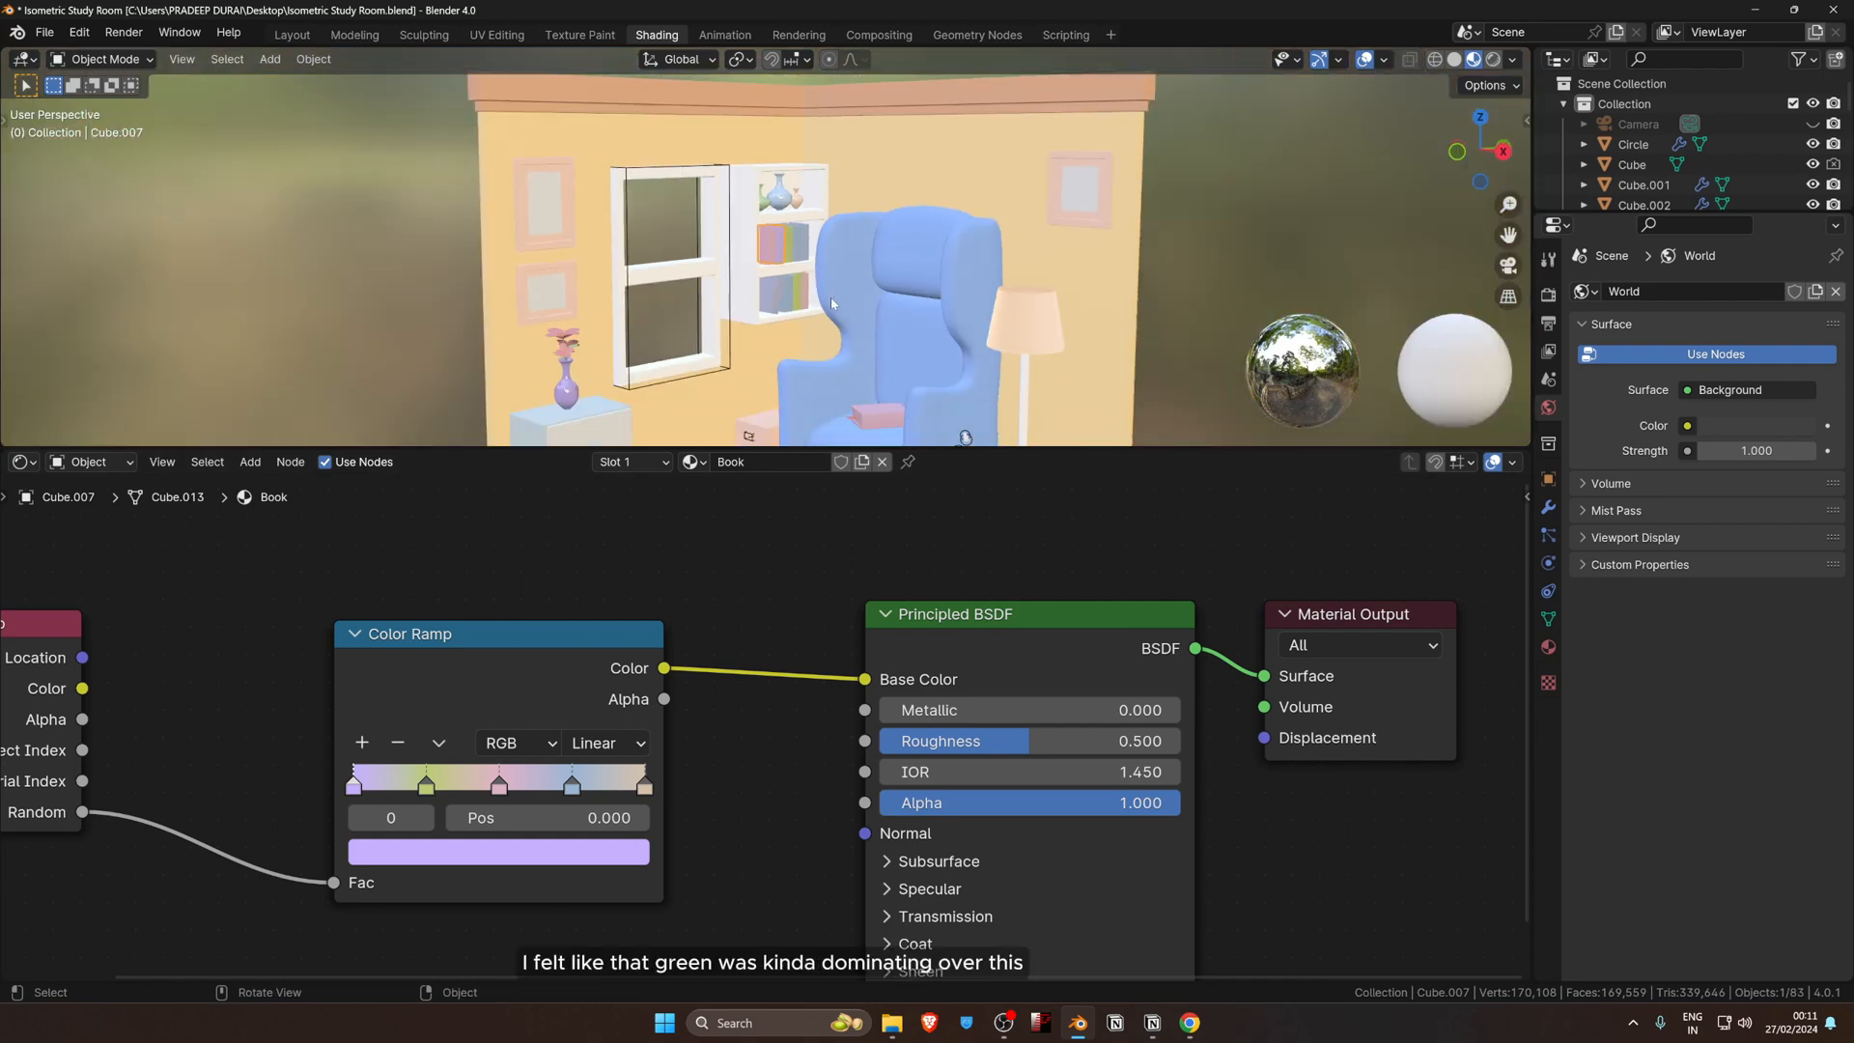
{"action": "scroll", "coordinate": [804, 280], "scroll_direction": "up", "scroll_amount": 5}
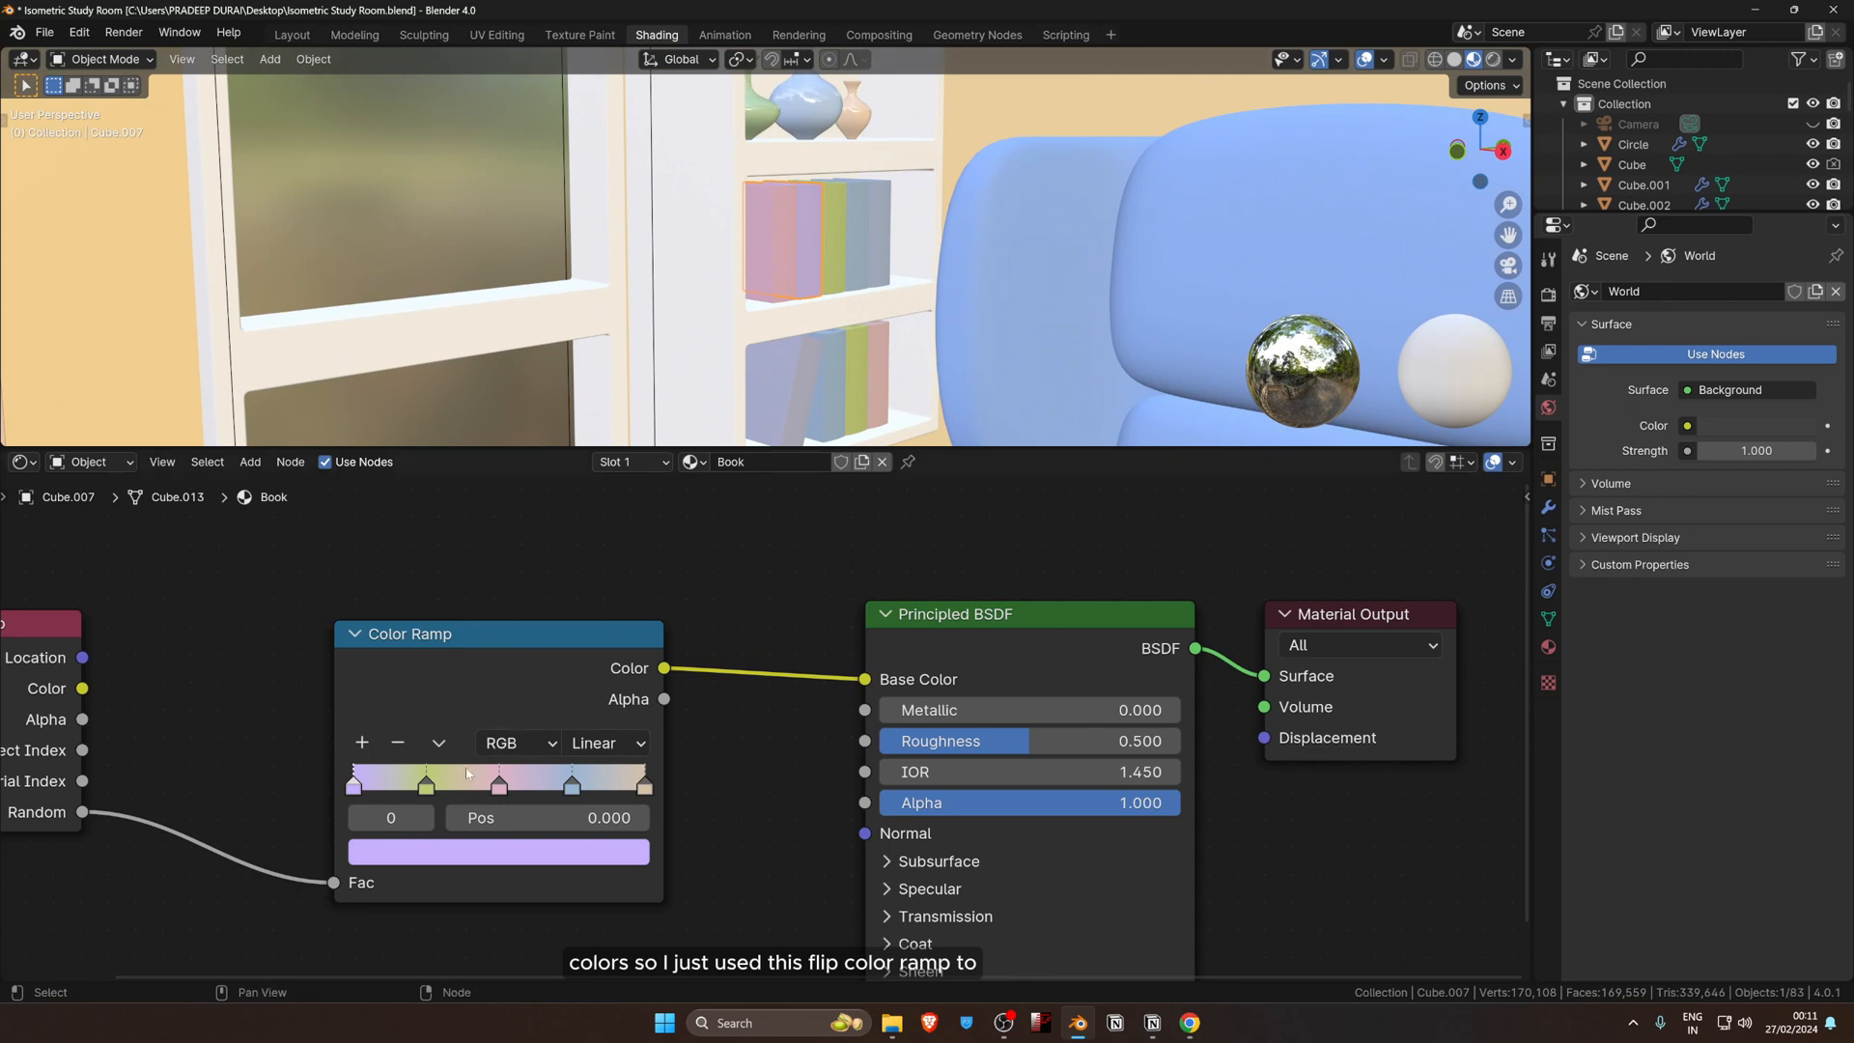
{"action": "left_click", "coordinate": [441, 747]}
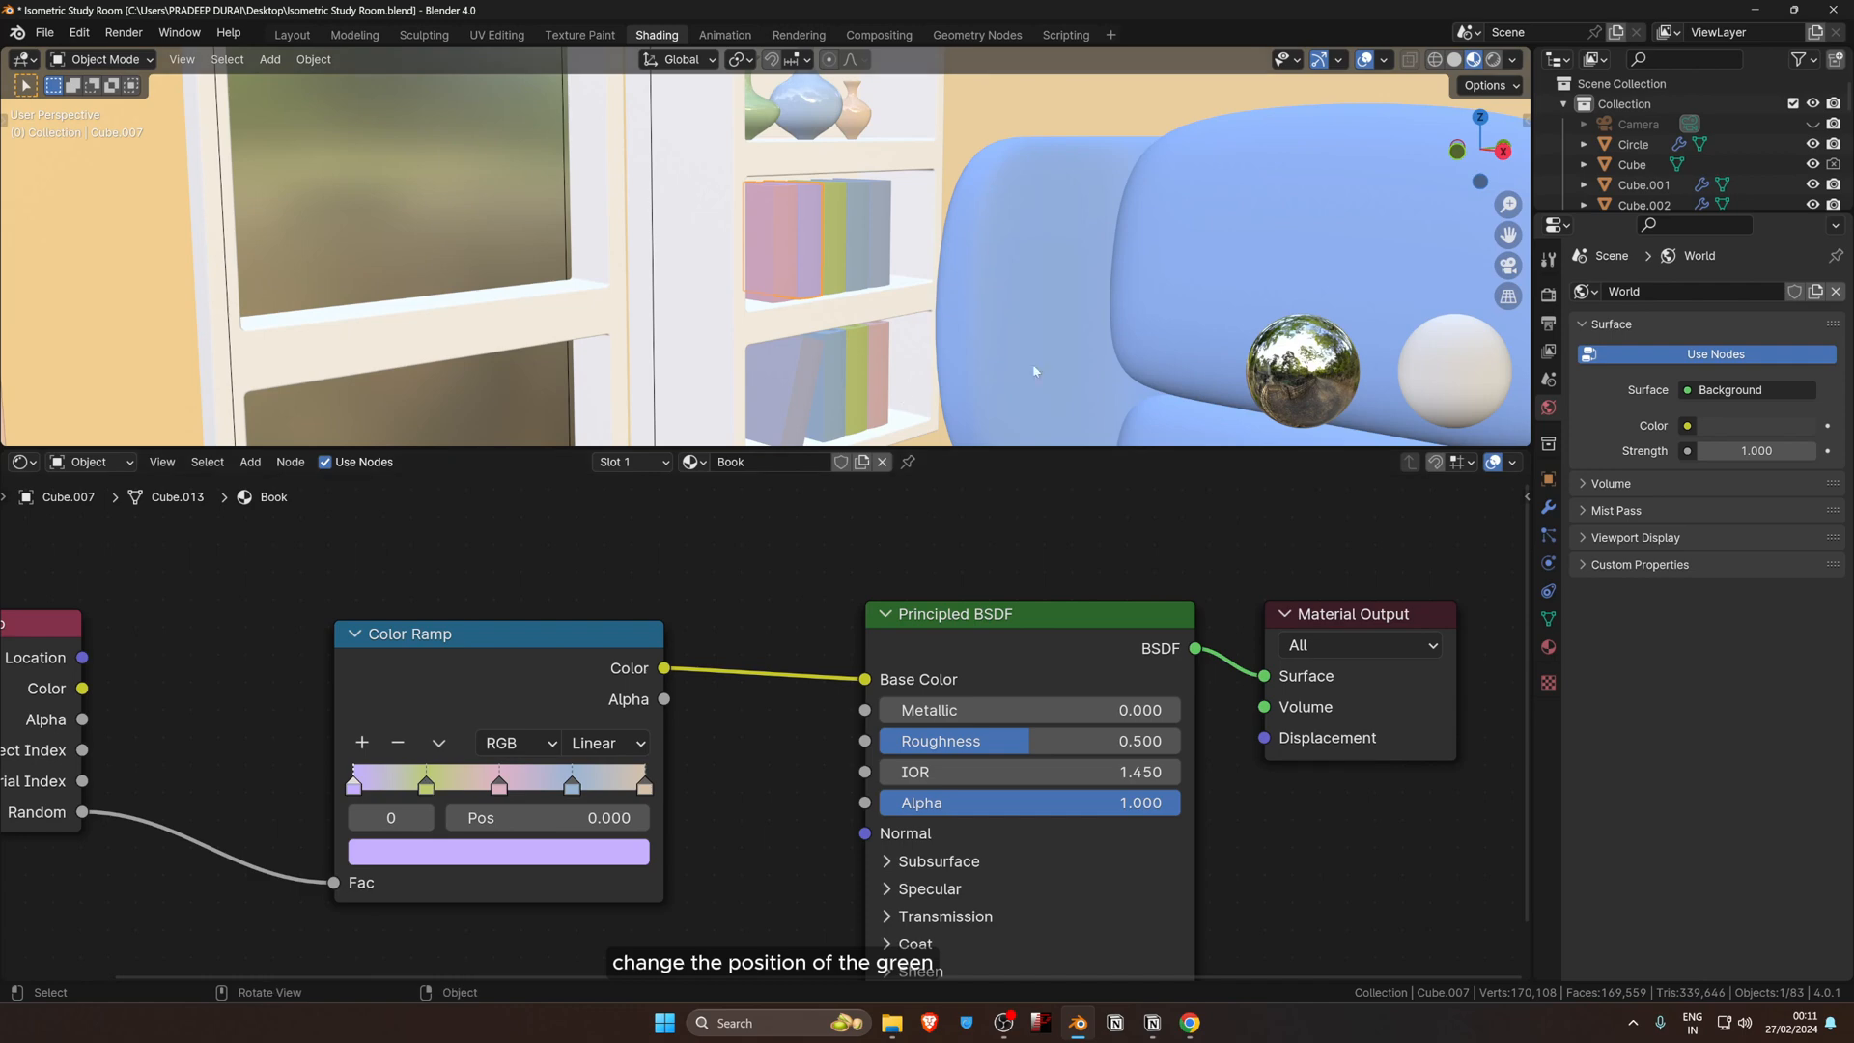
Step: Brighten the Color Ramp's pink middle stop to a value of 0.850
{"action": "middle_click_drag", "start_coordinate": [956, 323], "coordinate": [874, 202]}
{"action": "scroll", "coordinate": [973, 336], "scroll_direction": "down", "scroll_amount": 4}
{"action": "scroll", "coordinate": [900, 285], "scroll_direction": "up", "scroll_amount": 4}
{"action": "middle_click_drag", "start_coordinate": [899, 285], "coordinate": [944, 294]}
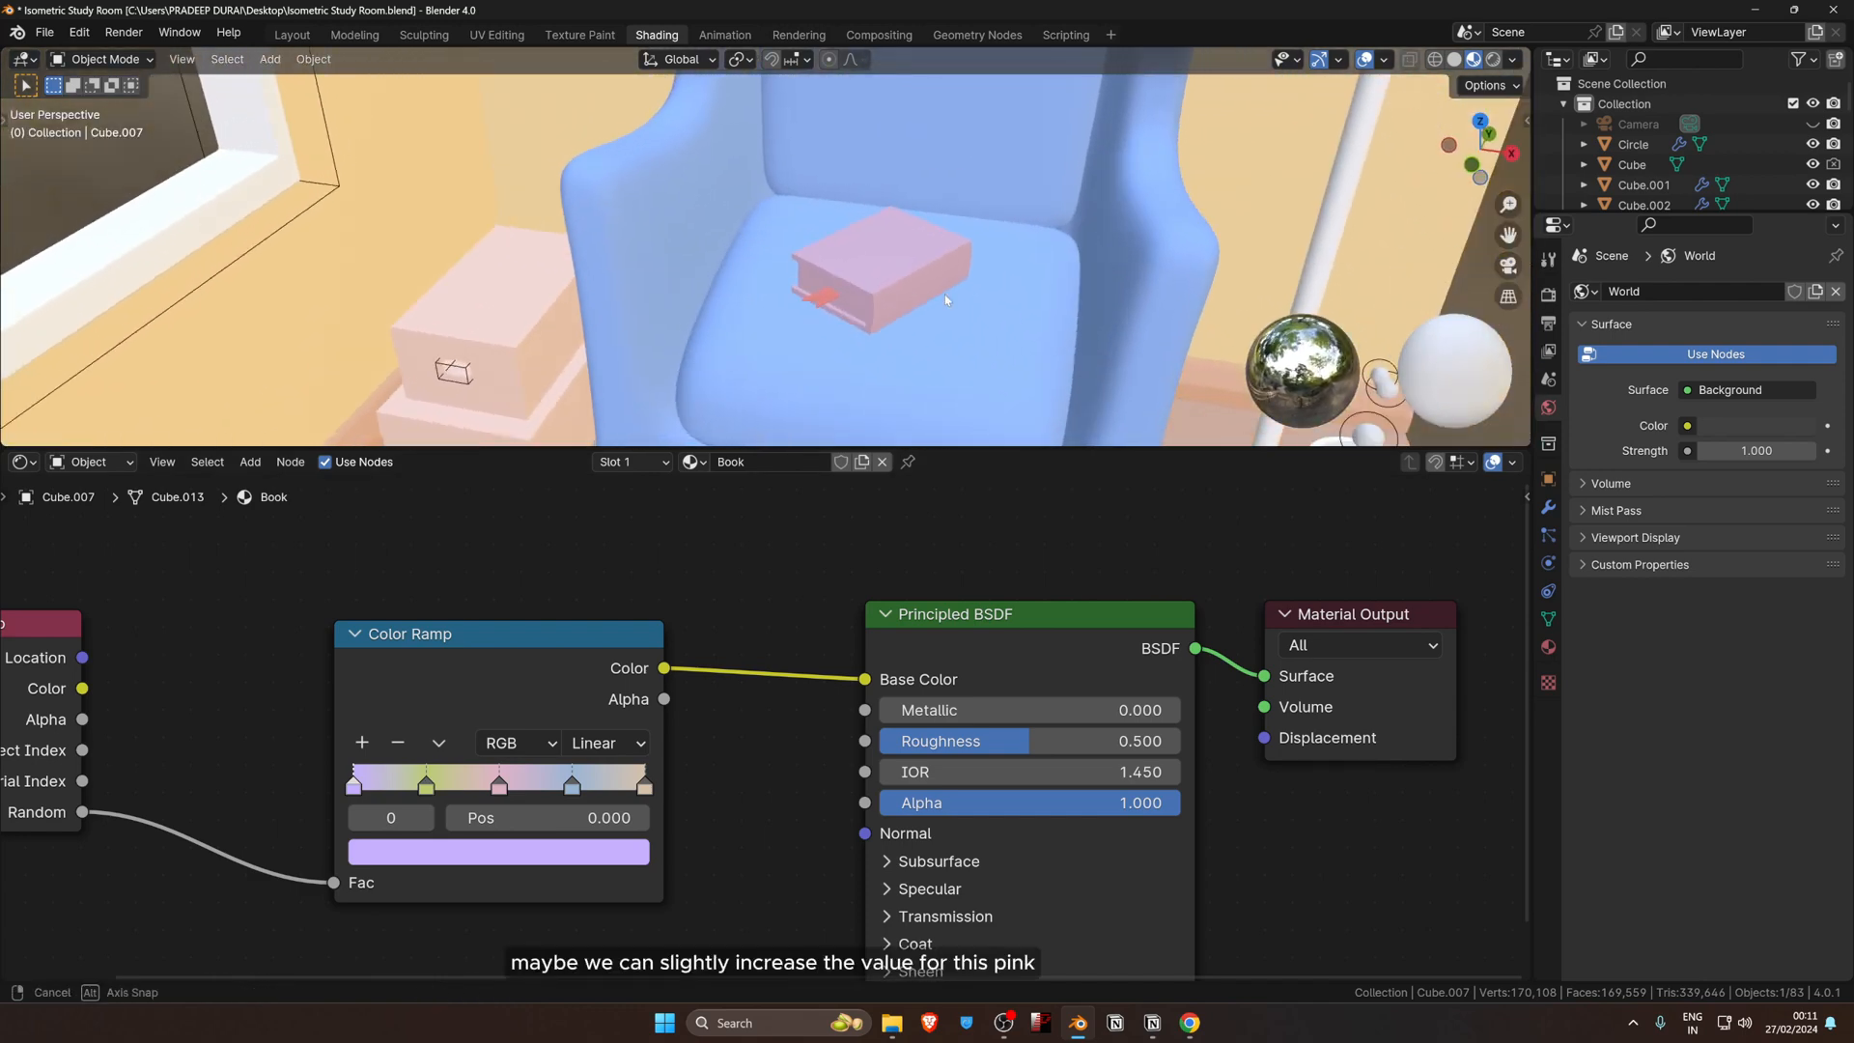
{"action": "left_click", "coordinate": [499, 784]}
{"action": "left_click", "coordinate": [522, 850]}
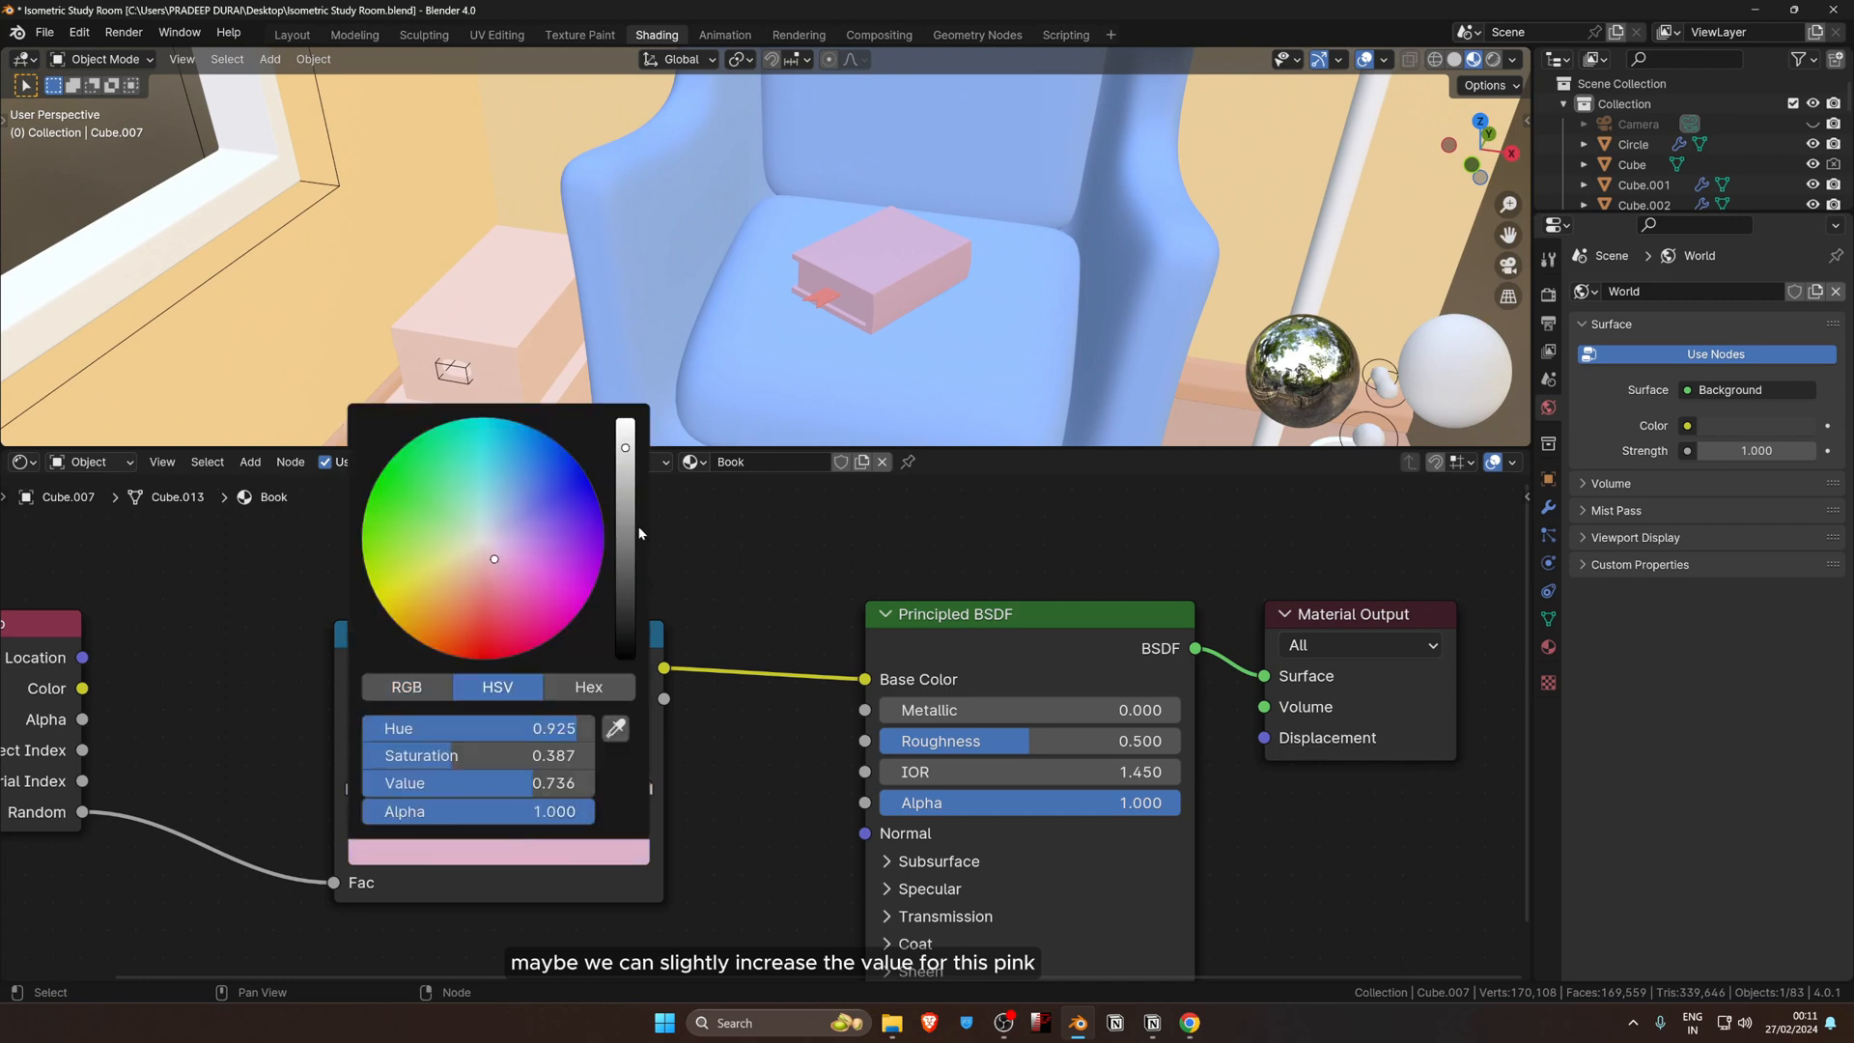
{"action": "left_click_drag", "start_coordinate": [626, 450], "coordinate": [626, 440]}
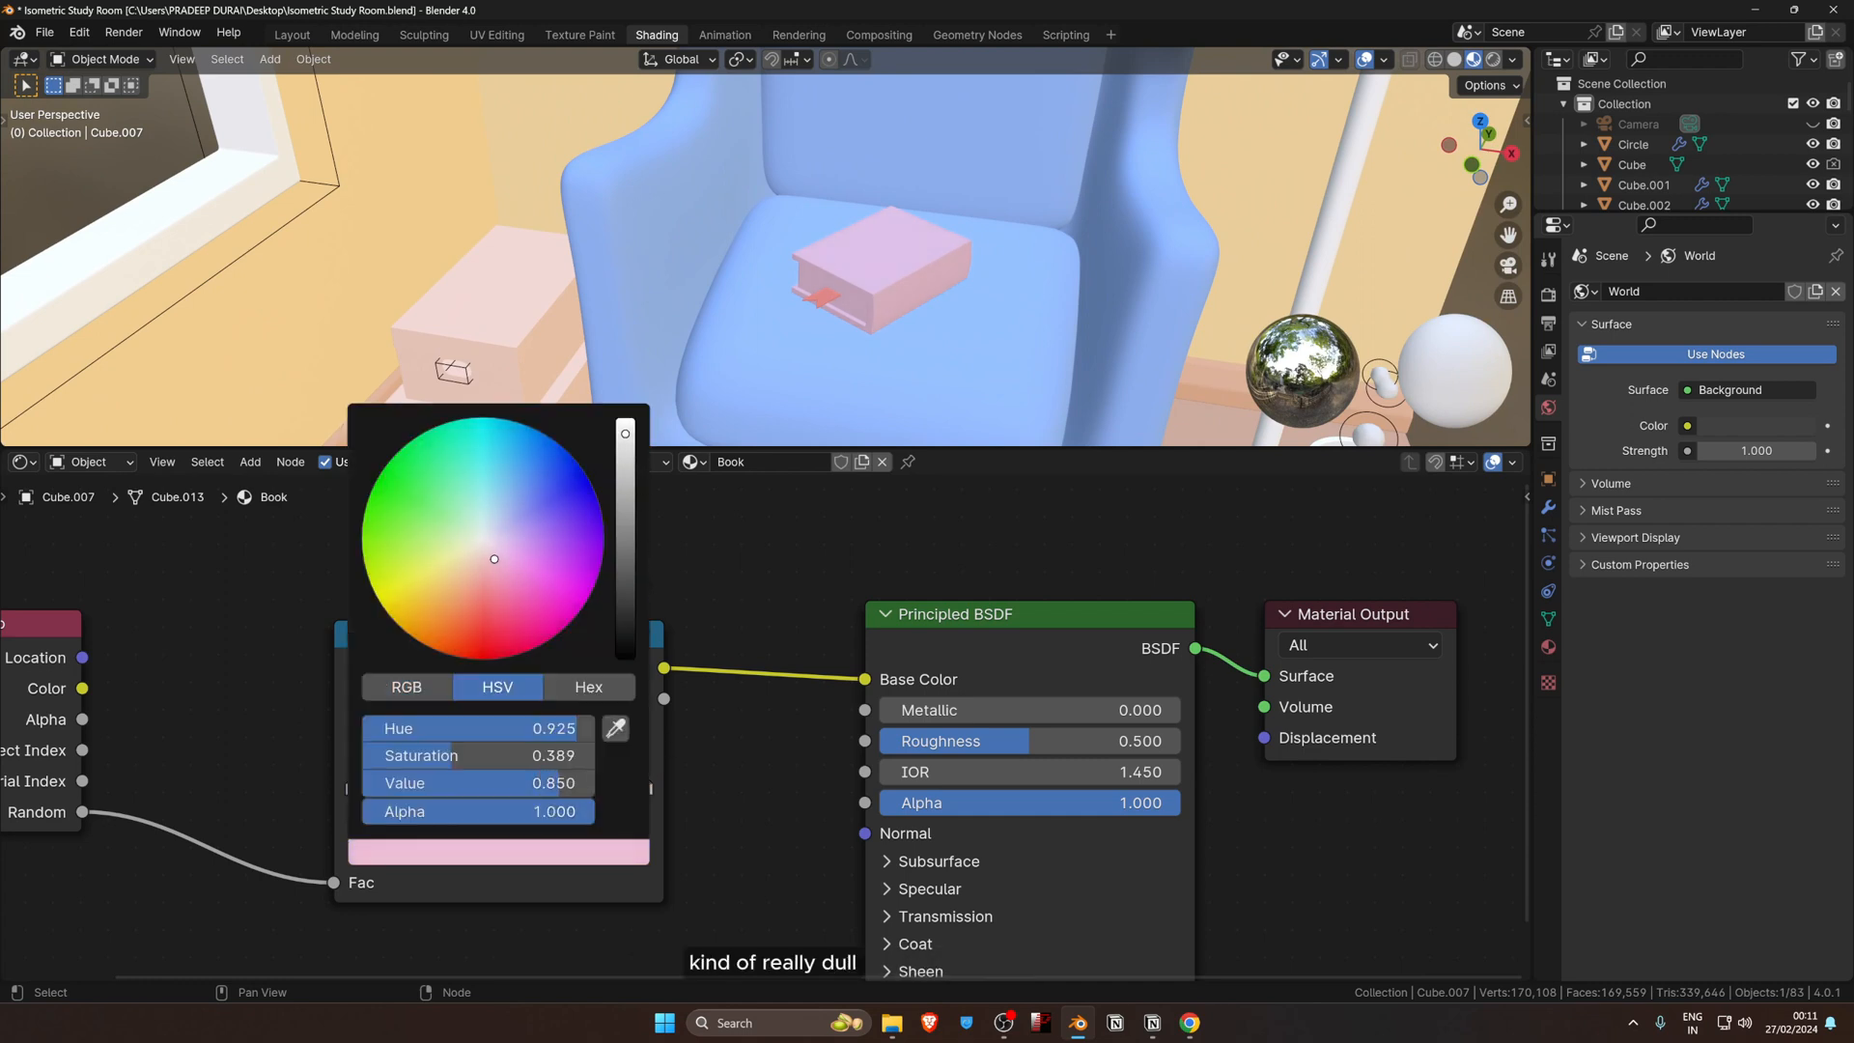
Step: Isolate the book on the armchair seat in local view and open it in Edit Mode with face selection
{"action": "scroll", "coordinate": [1066, 242], "scroll_direction": "up", "scroll_amount": 3}
{"action": "middle_click_drag", "start_coordinate": [1058, 253], "coordinate": [1111, 221]}
{"action": "scroll", "coordinate": [765, 729], "scroll_direction": "up", "scroll_amount": 4}
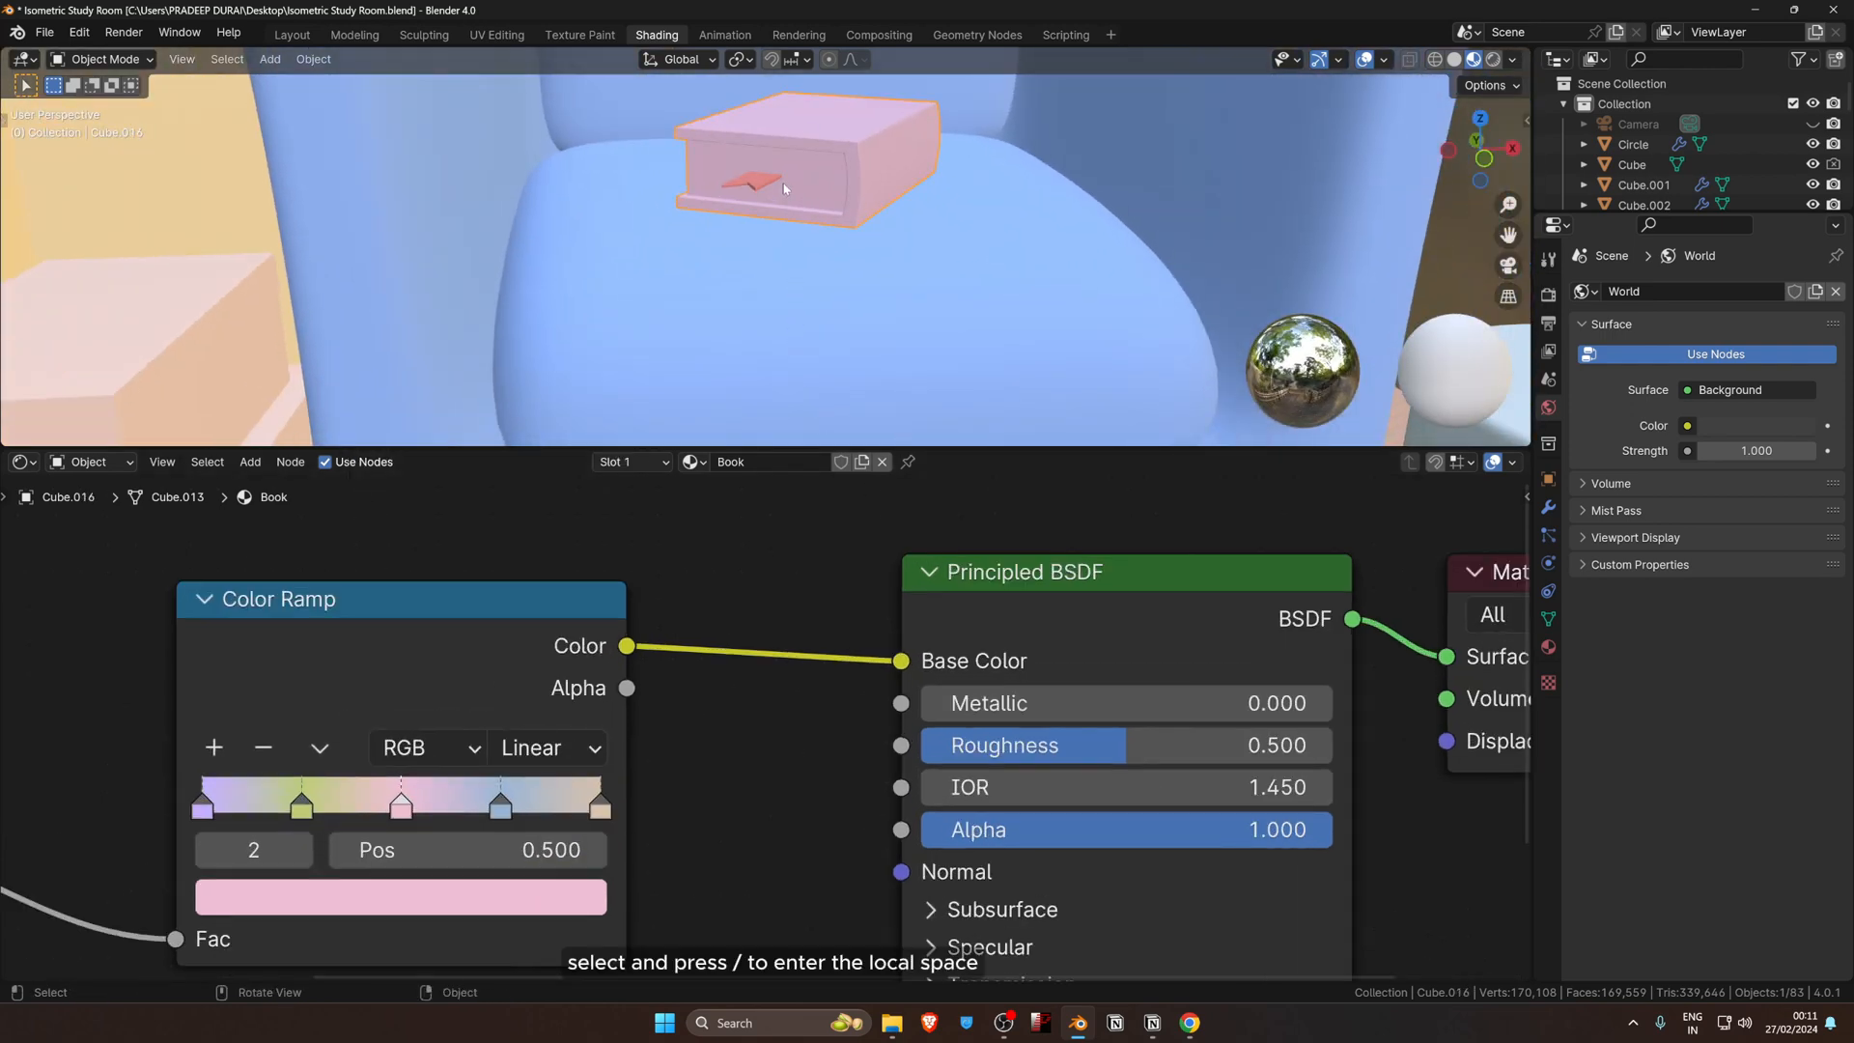
{"action": "key", "text": "slash"}
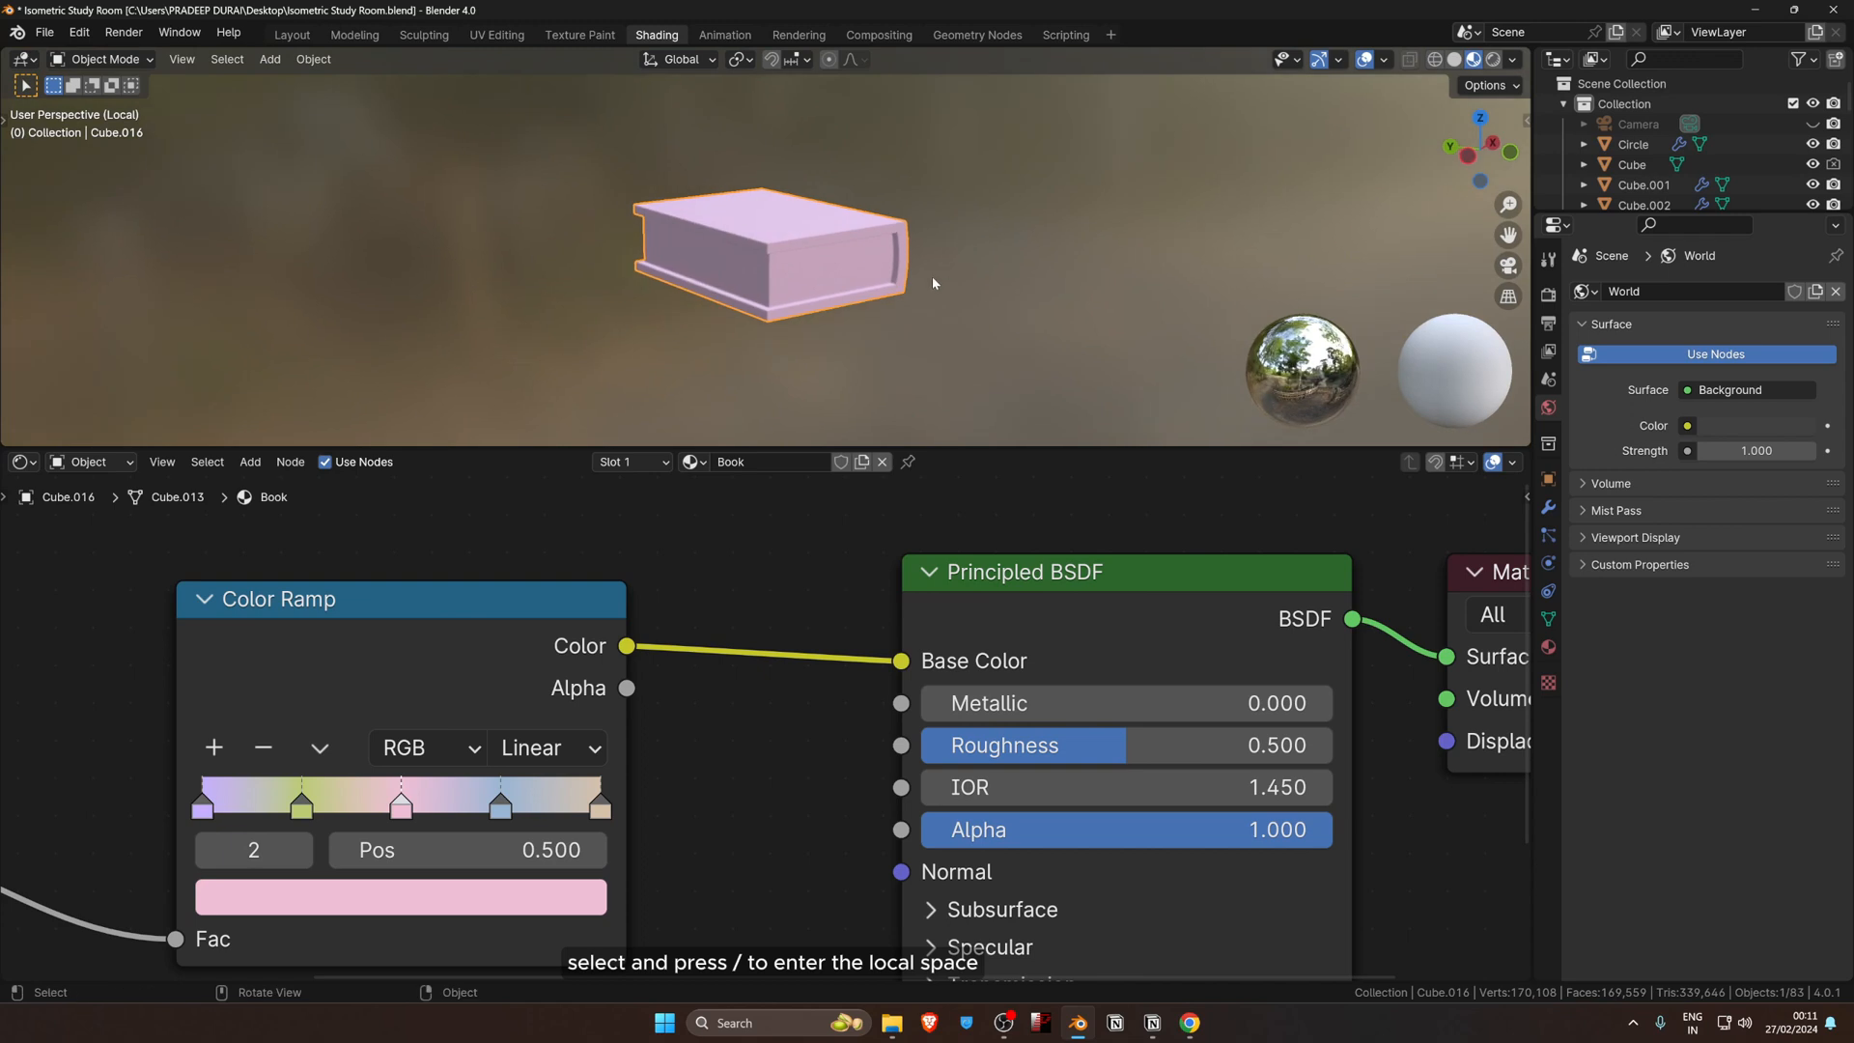
{"action": "key", "text": "Tab"}
{"action": "scroll", "coordinate": [873, 300], "scroll_direction": "up", "scroll_amount": 3}
{"action": "middle_click_drag", "start_coordinate": [873, 300], "coordinate": [802, 226]}
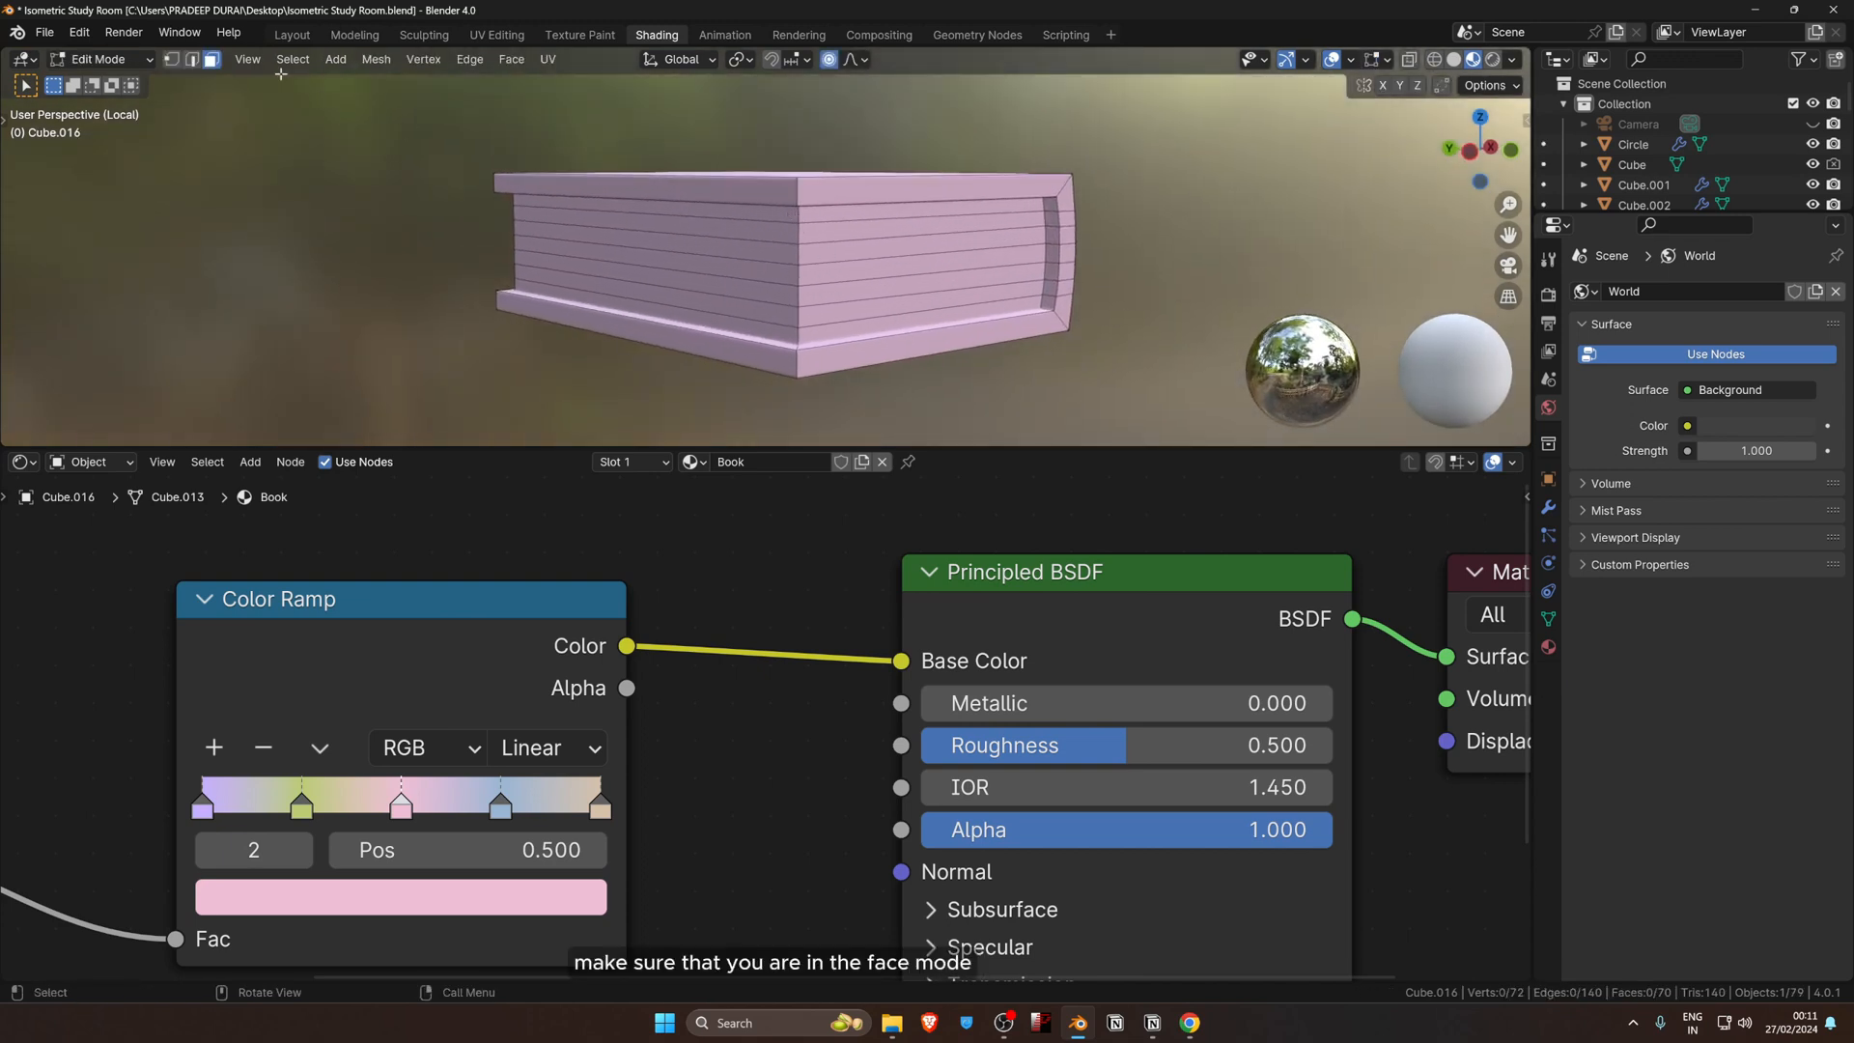
Step: Select all the page faces between the book's covers on its three open sides
{"action": "left_click_drag", "start_coordinate": [783, 214], "coordinate": [801, 327]}
{"action": "middle_click_drag", "start_coordinate": [800, 327], "coordinate": [807, 222]}
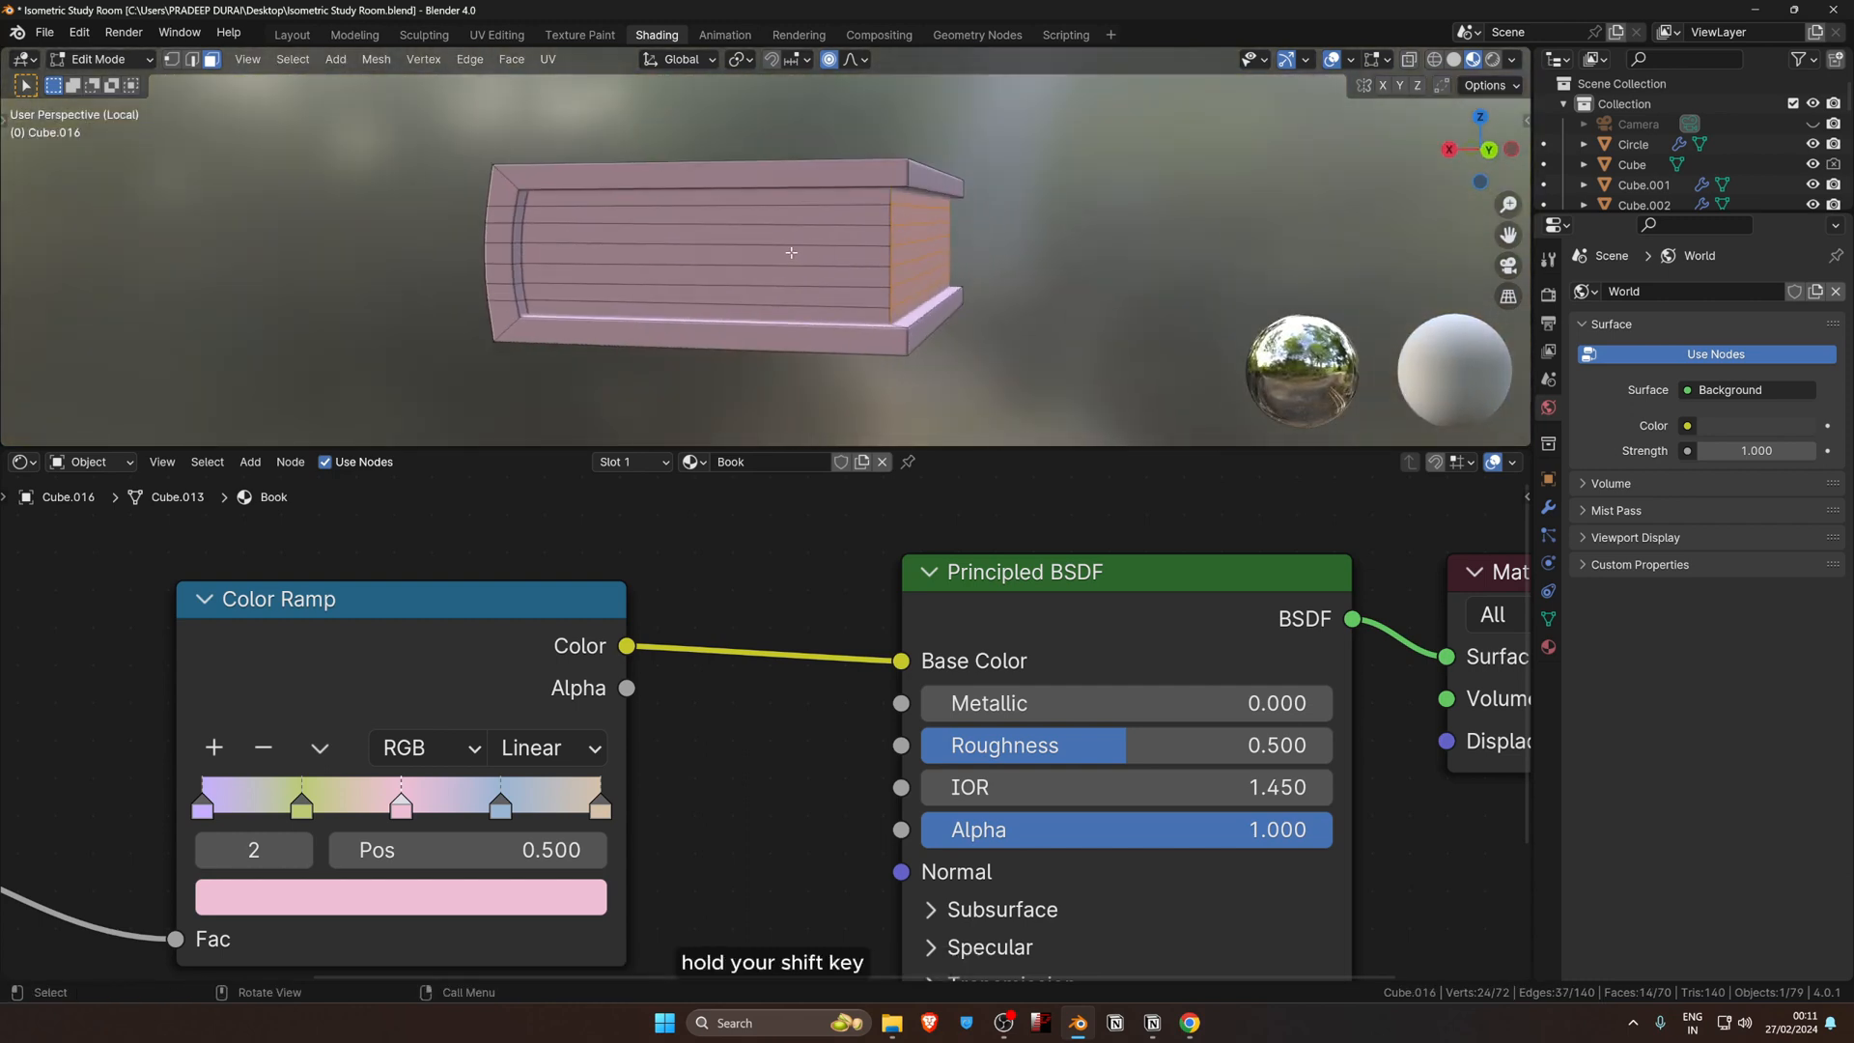
{"action": "left_click_drag", "start_coordinate": [794, 200], "coordinate": [869, 314], "text": "shift"}
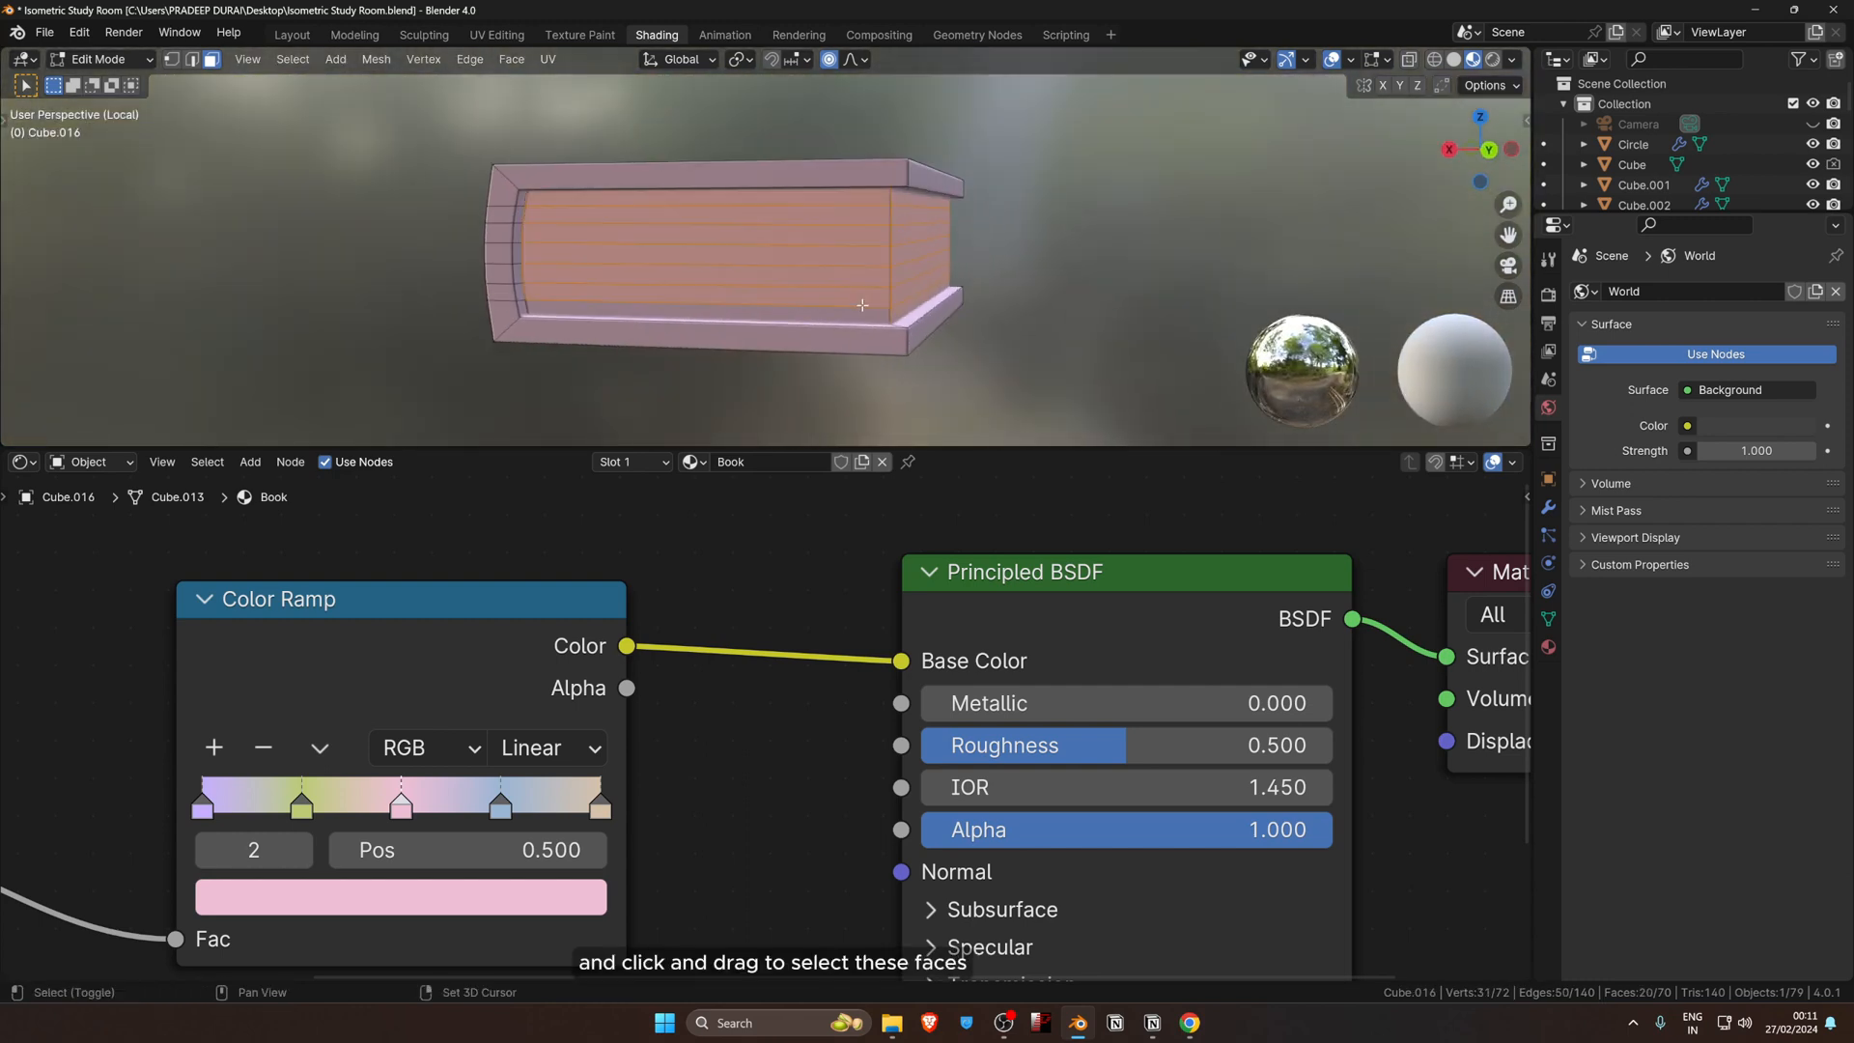
{"action": "left_click", "coordinate": [874, 319], "text": "shift"}
{"action": "scroll", "coordinate": [972, 305], "scroll_direction": "up", "scroll_amount": 1}
{"action": "middle_click_drag", "start_coordinate": [971, 306], "coordinate": [697, 320]}
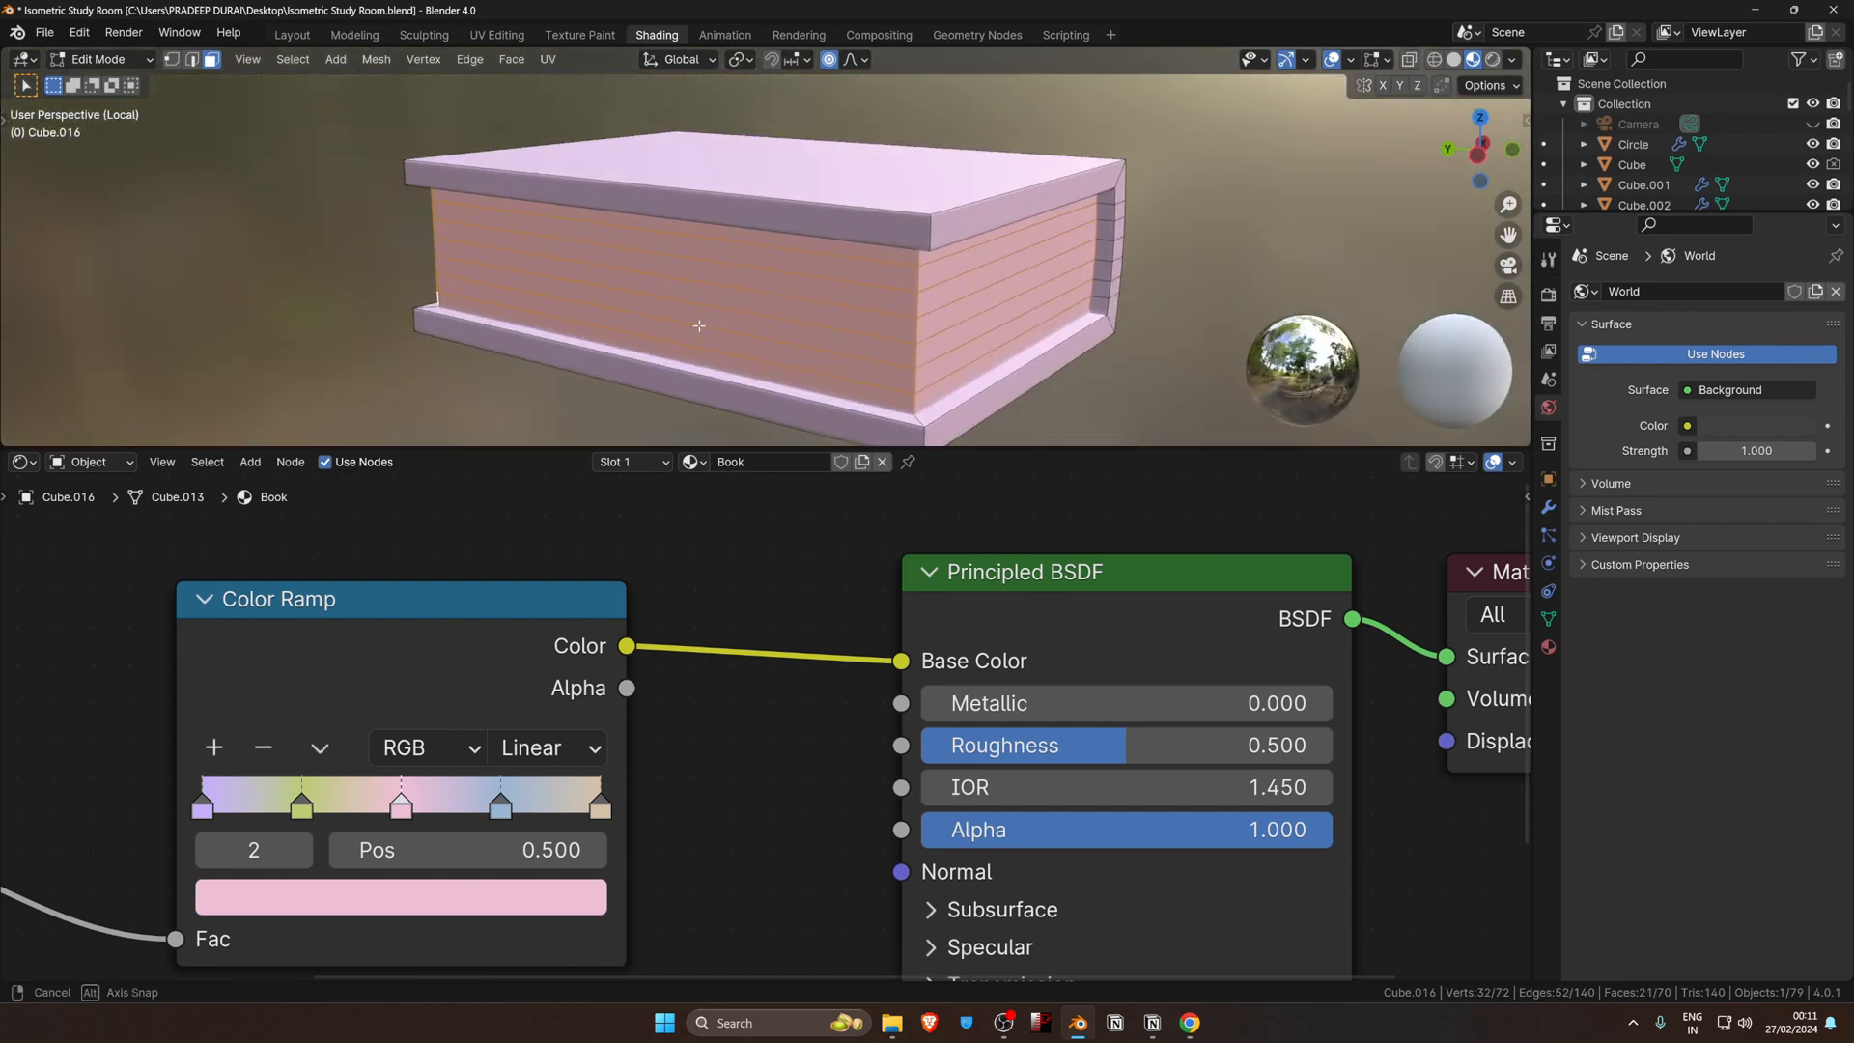
Step: Add a second material slot with the White Walls material, assign it to the selected page faces, and return to the full scene
{"action": "left_click", "coordinate": [1548, 649]}
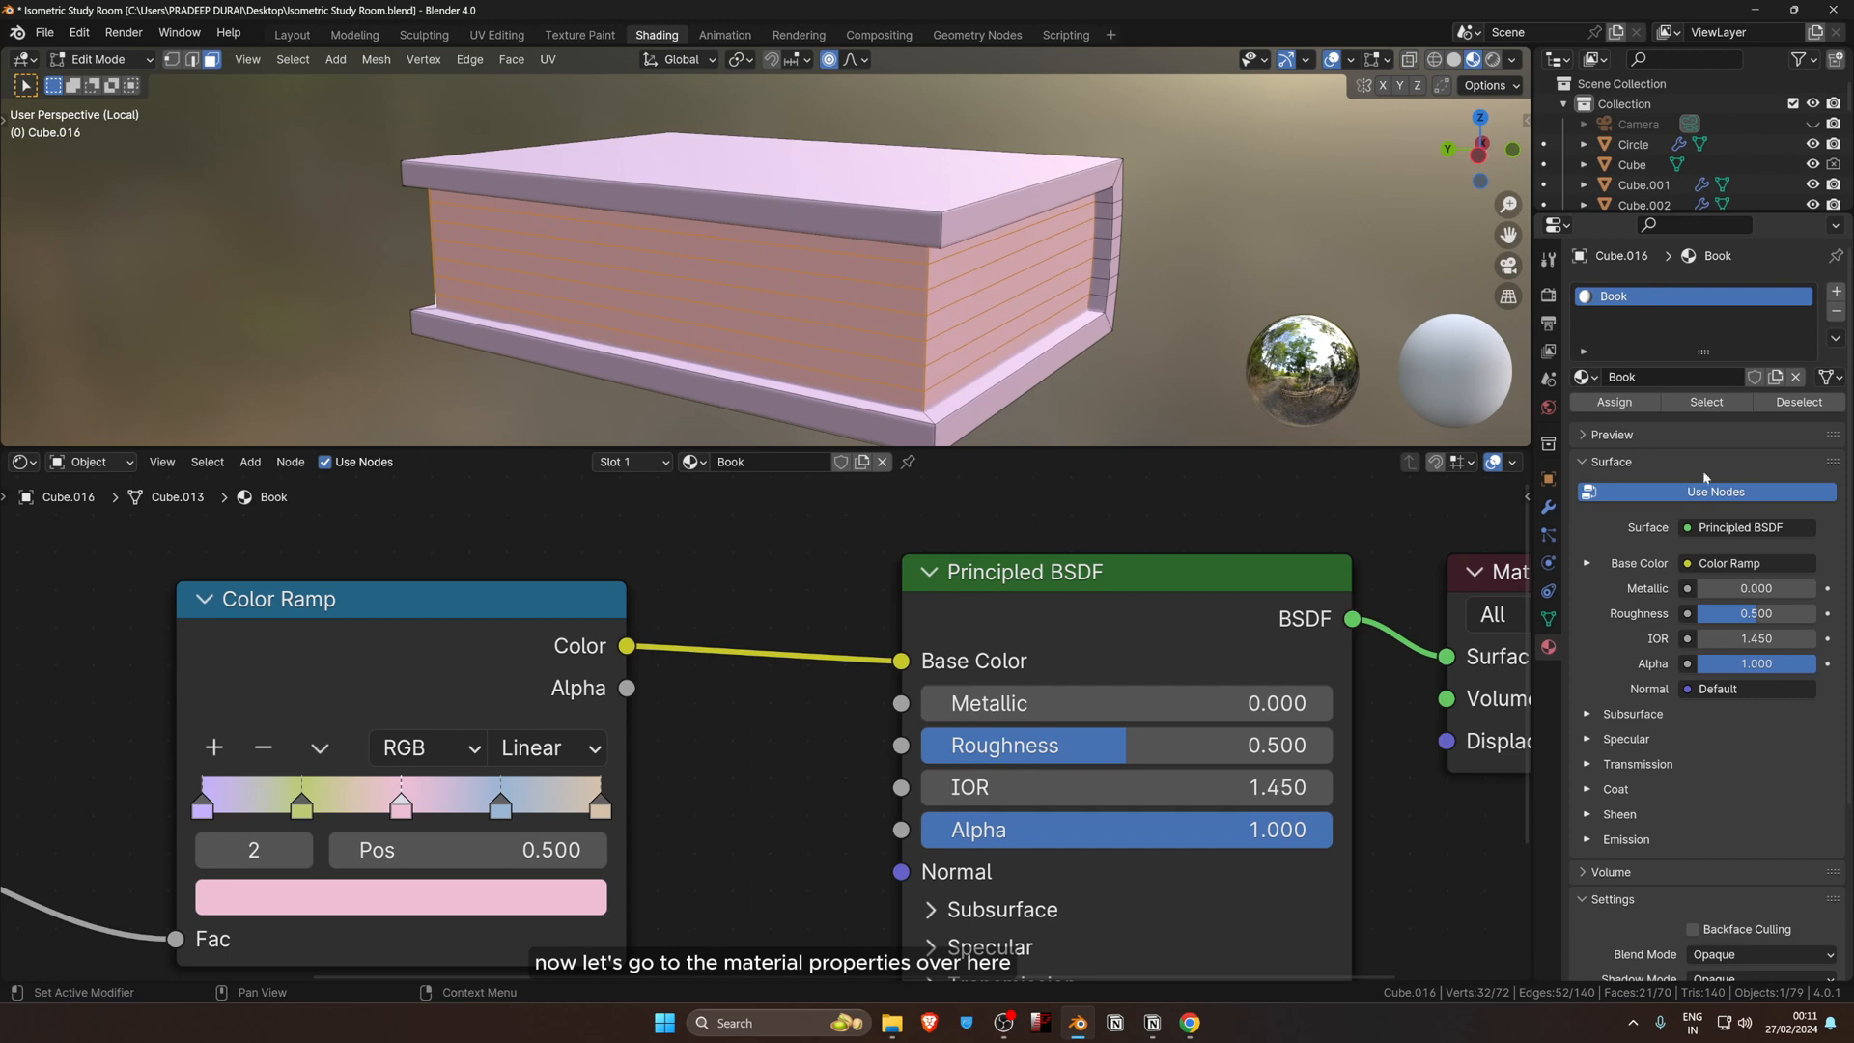
{"action": "left_click", "coordinate": [1836, 290]}
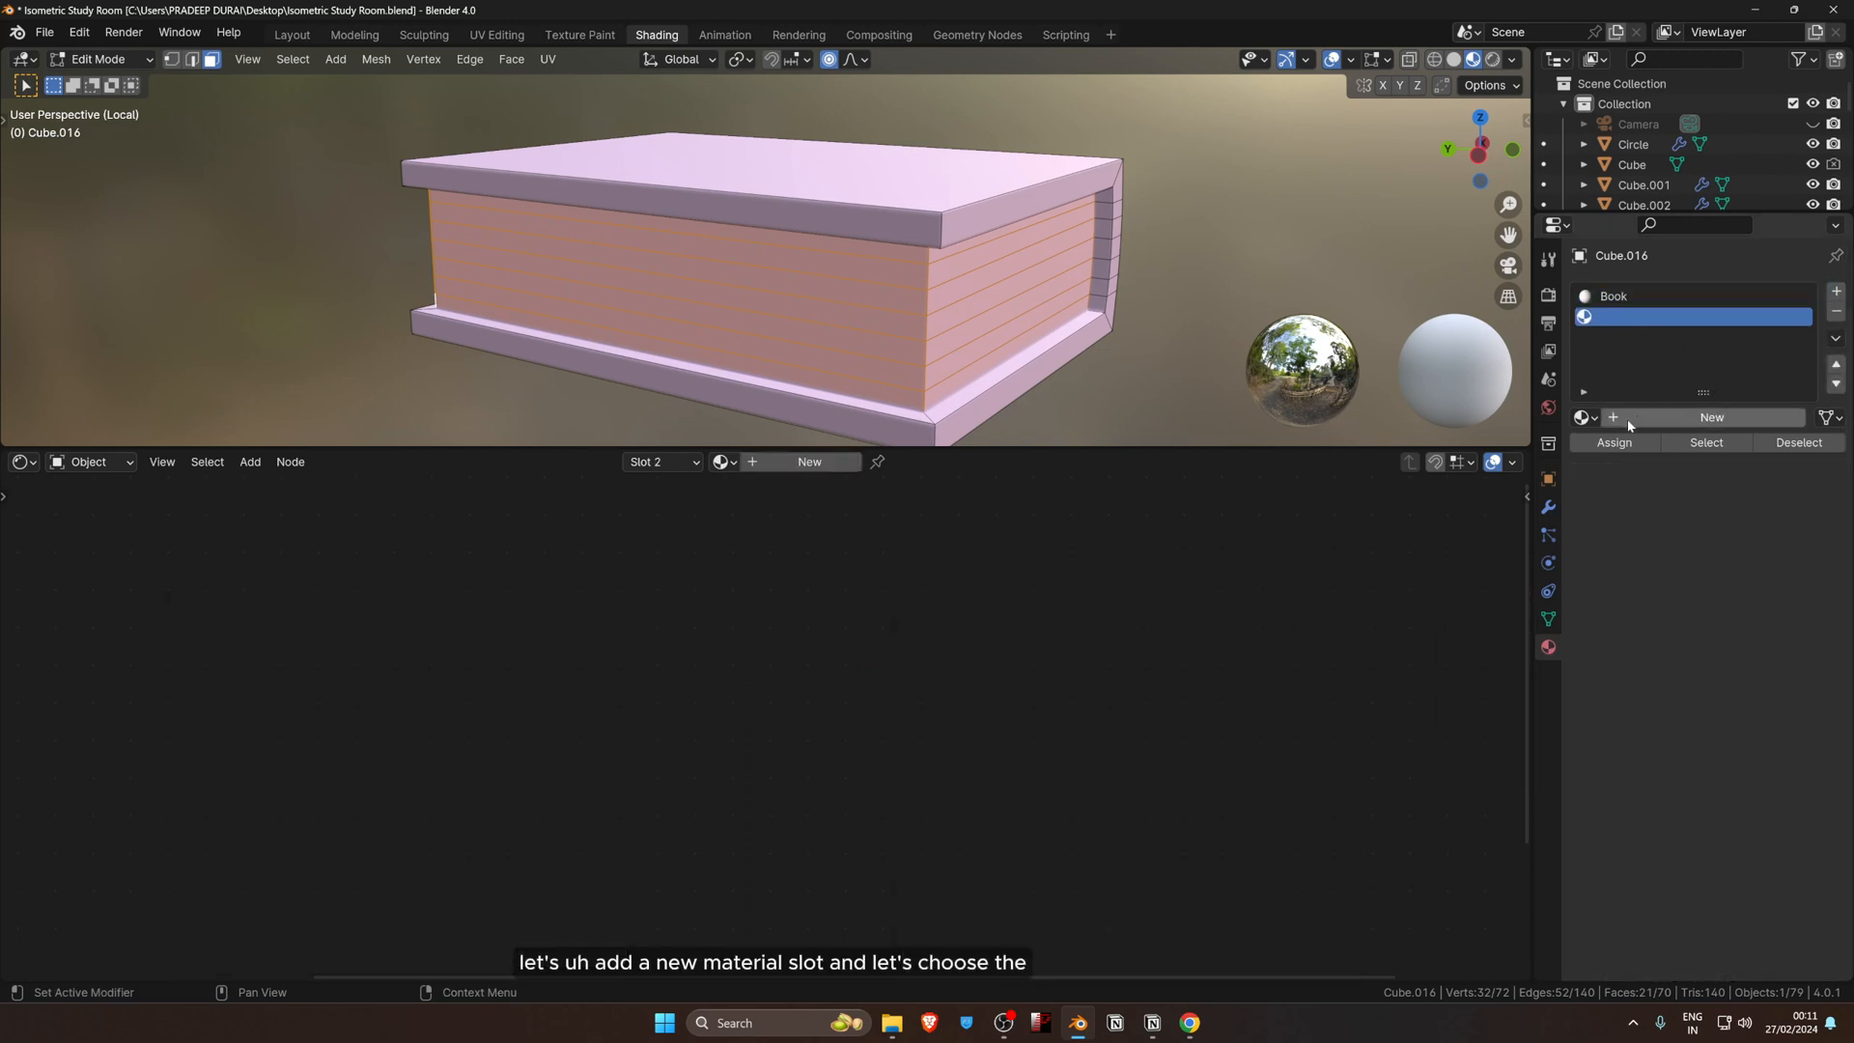
{"action": "left_click", "coordinate": [1585, 417]}
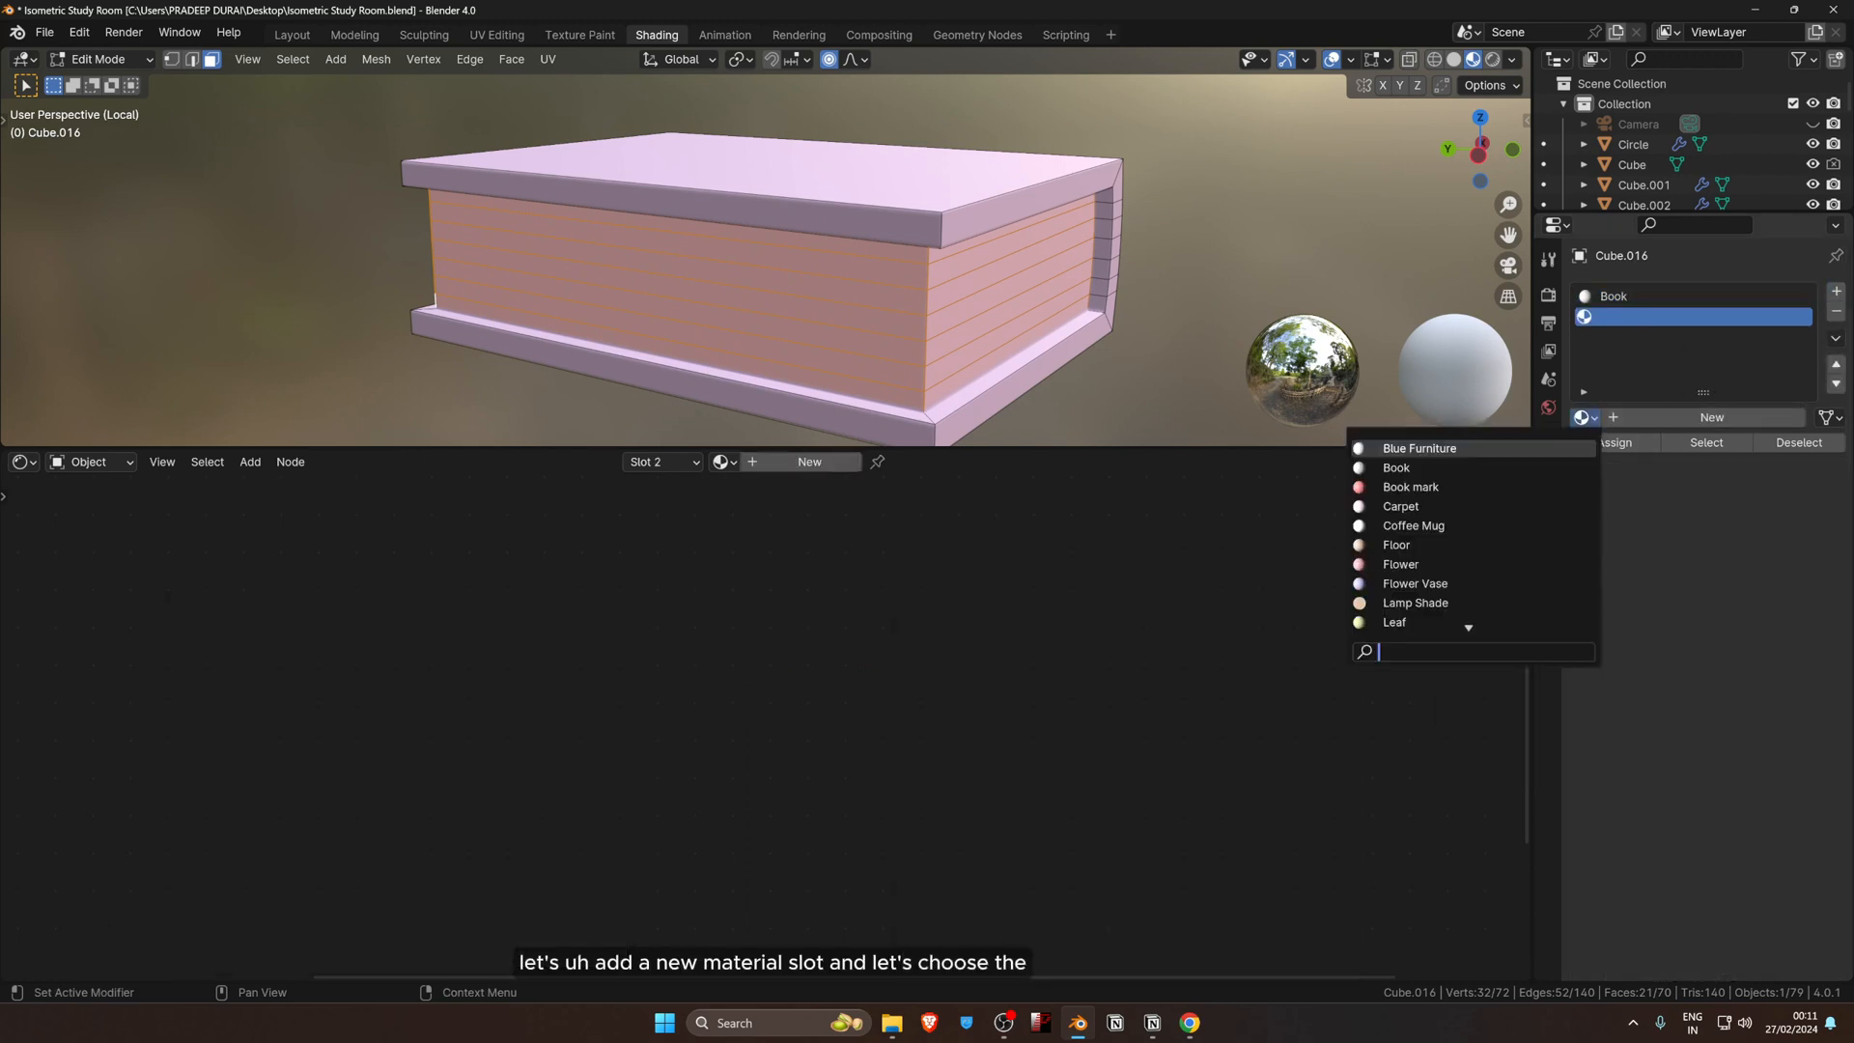
{"action": "type", "text": "whi"}
{"action": "key", "text": "Return"}
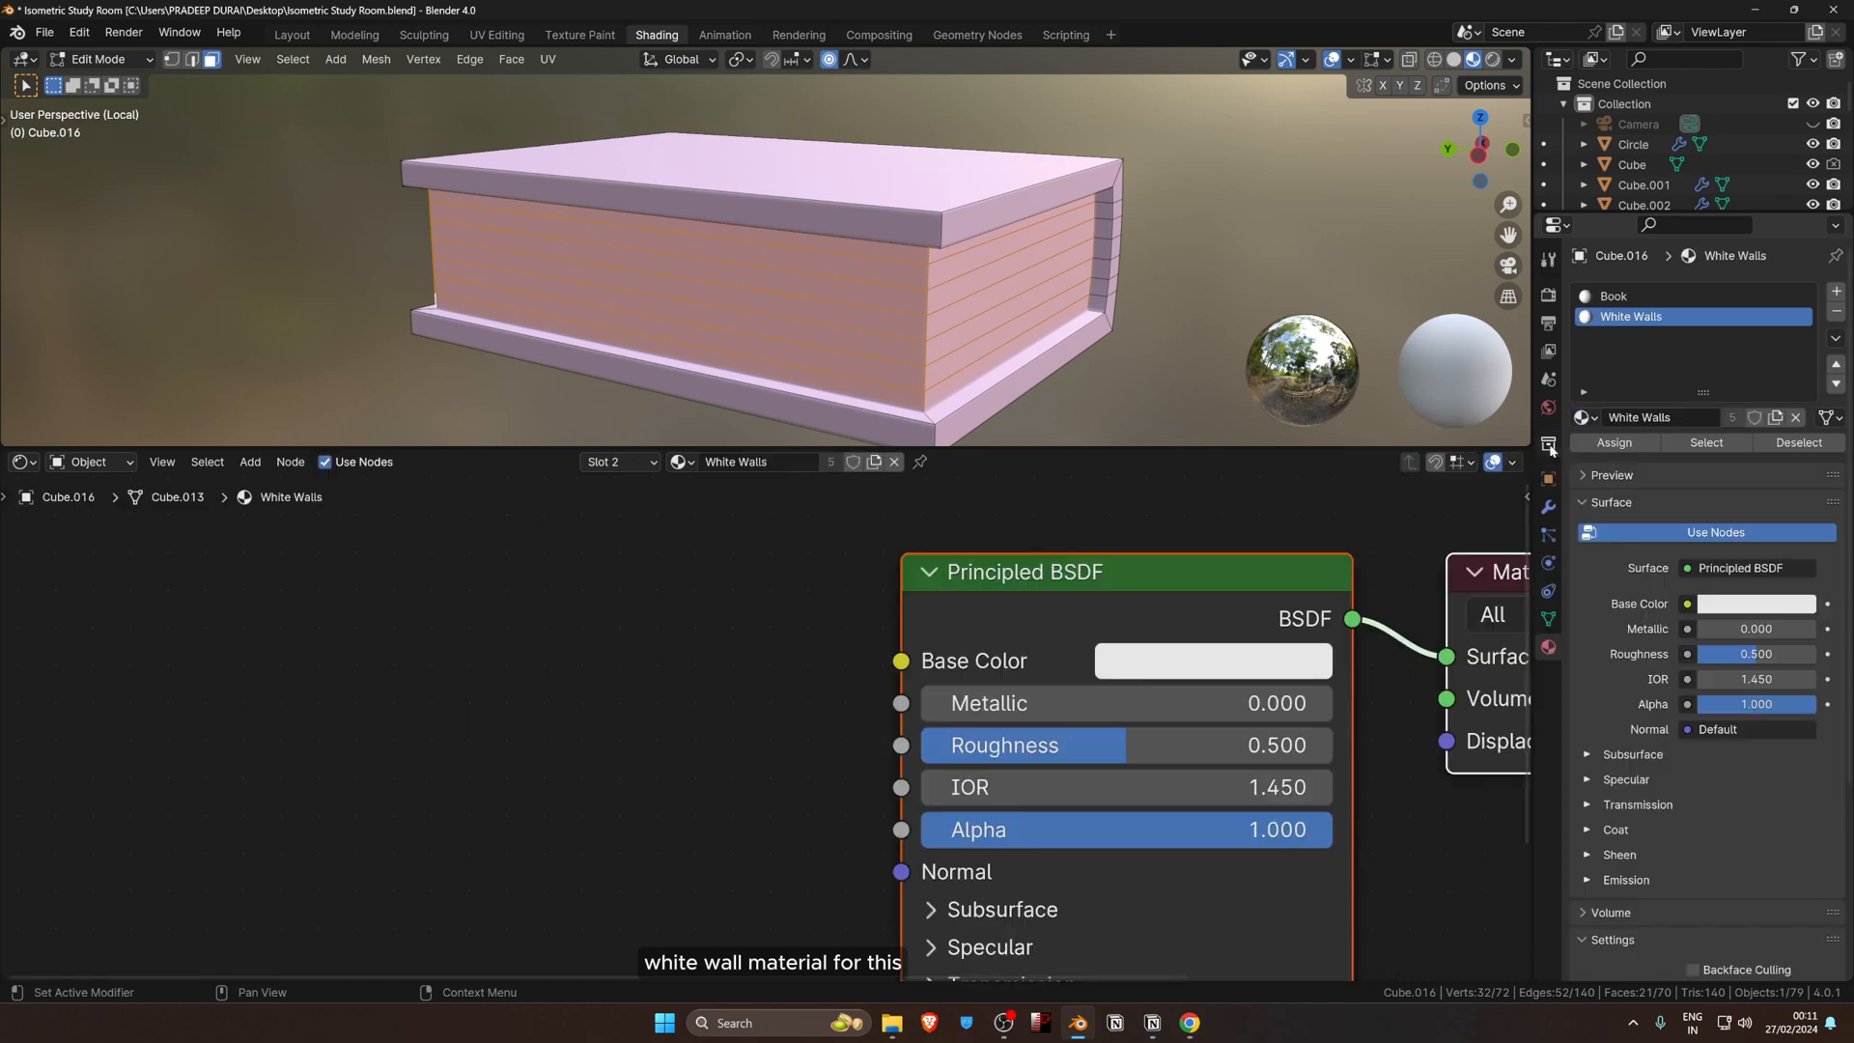
{"action": "left_click", "coordinate": [1615, 442]}
{"action": "key", "text": "Tab"}
{"action": "scroll", "coordinate": [1151, 310], "scroll_direction": "down", "scroll_amount": 4}
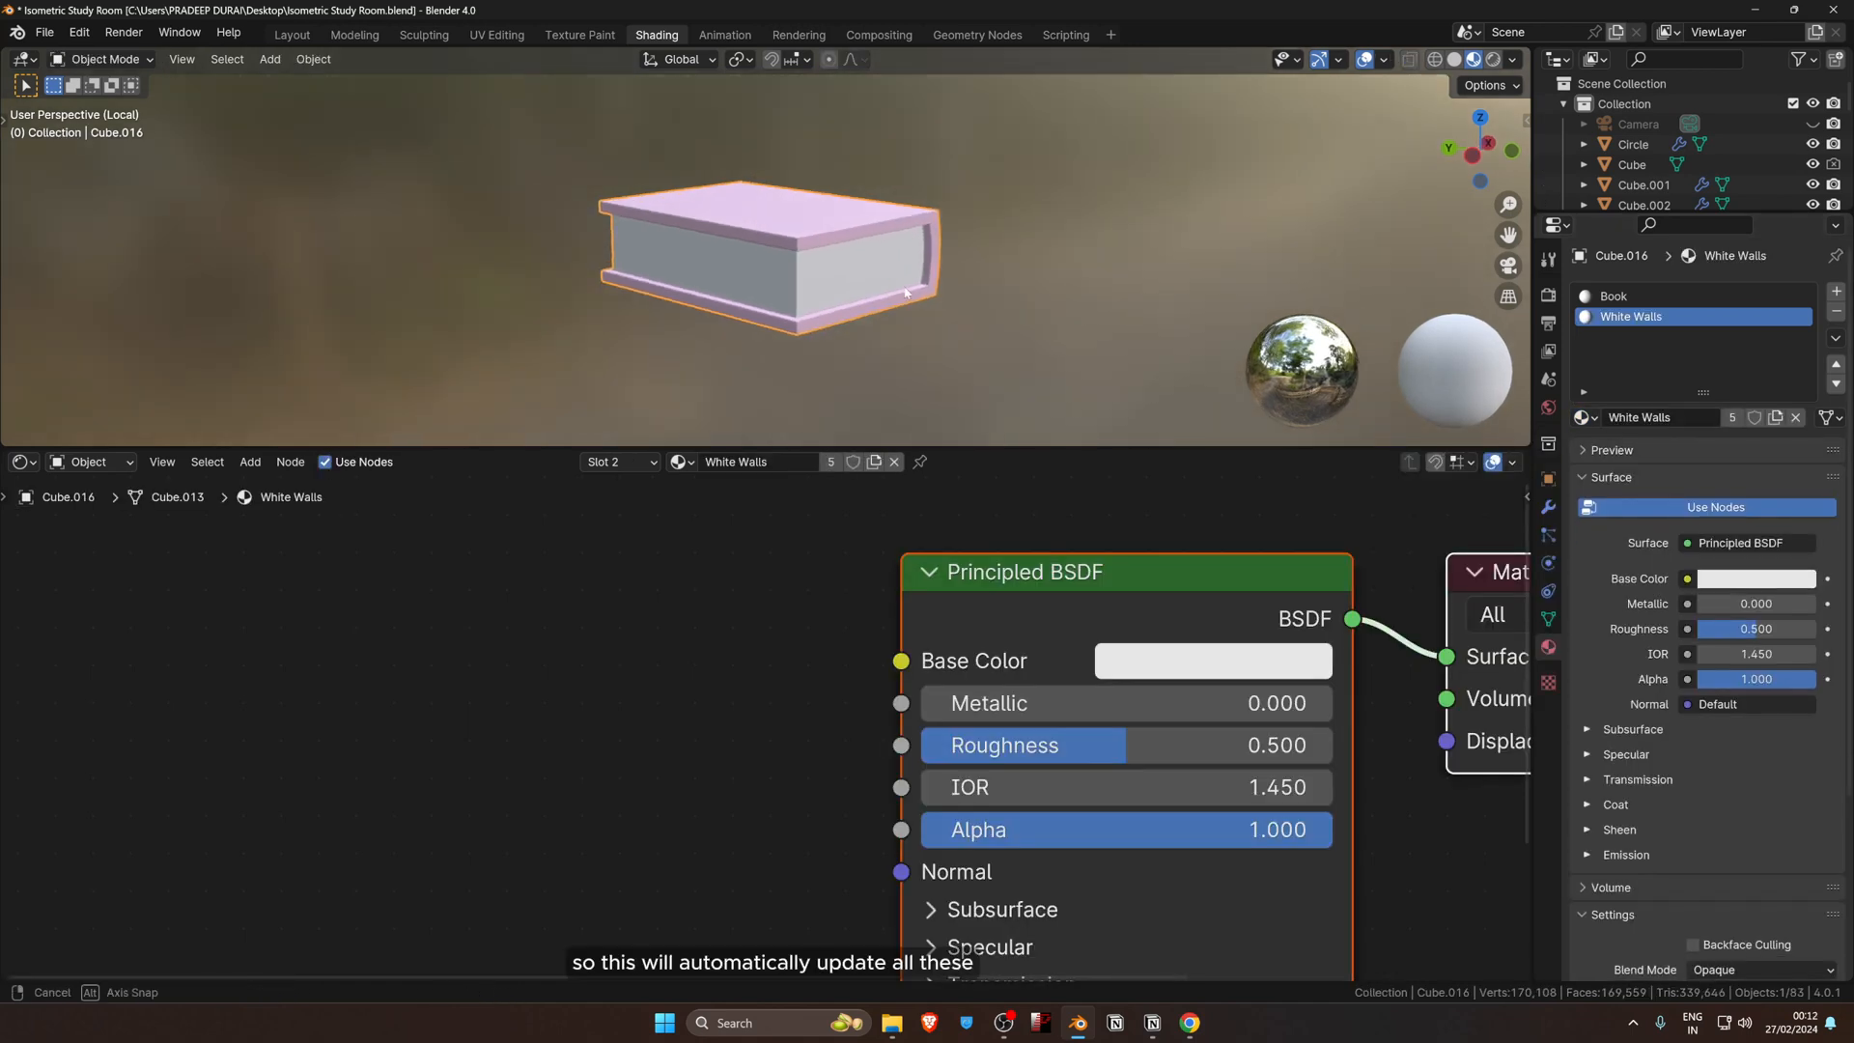
{"action": "key", "text": "KP_Divide"}
Step: Pull a shelf book out beside the room to inspect its page material, and undo the move
{"action": "scroll", "coordinate": [867, 273], "scroll_direction": "down", "scroll_amount": 5}
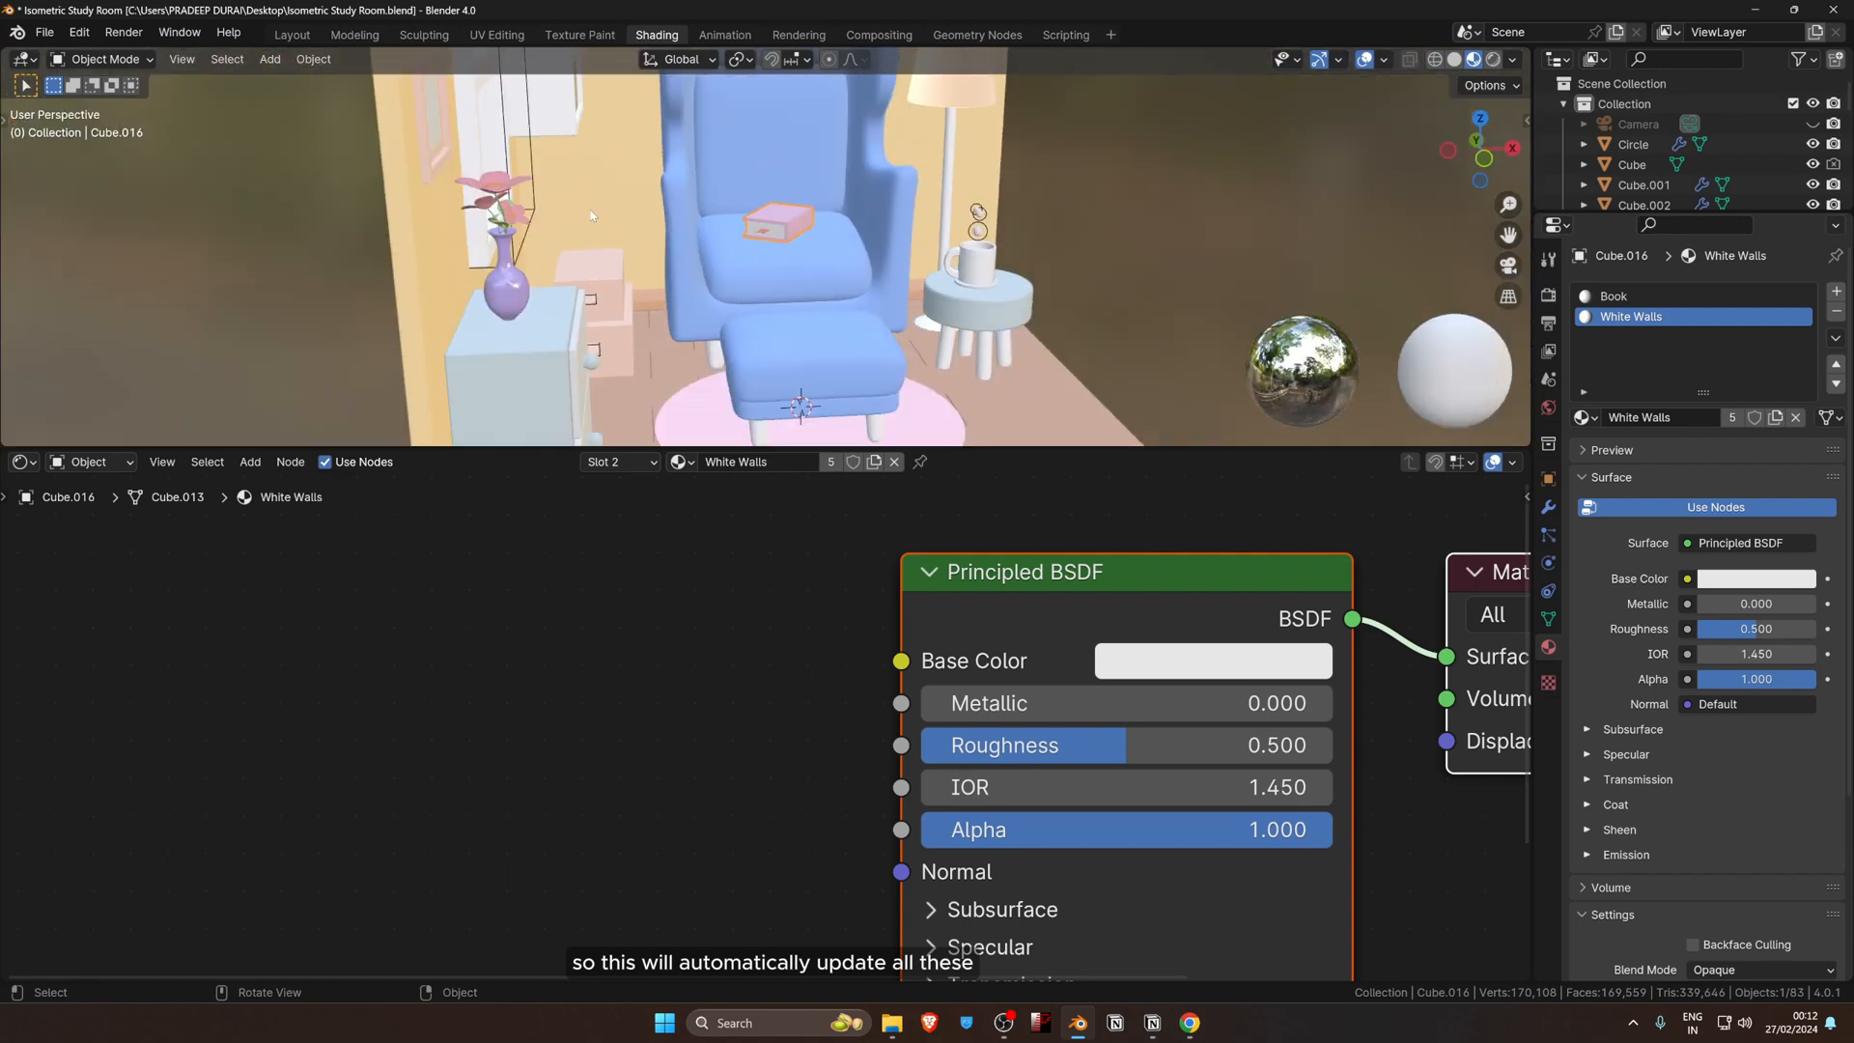
{"action": "middle_click_drag", "start_coordinate": [624, 178], "coordinate": [591, 280]}
{"action": "scroll", "coordinate": [633, 199], "scroll_direction": "up", "scroll_amount": 3}
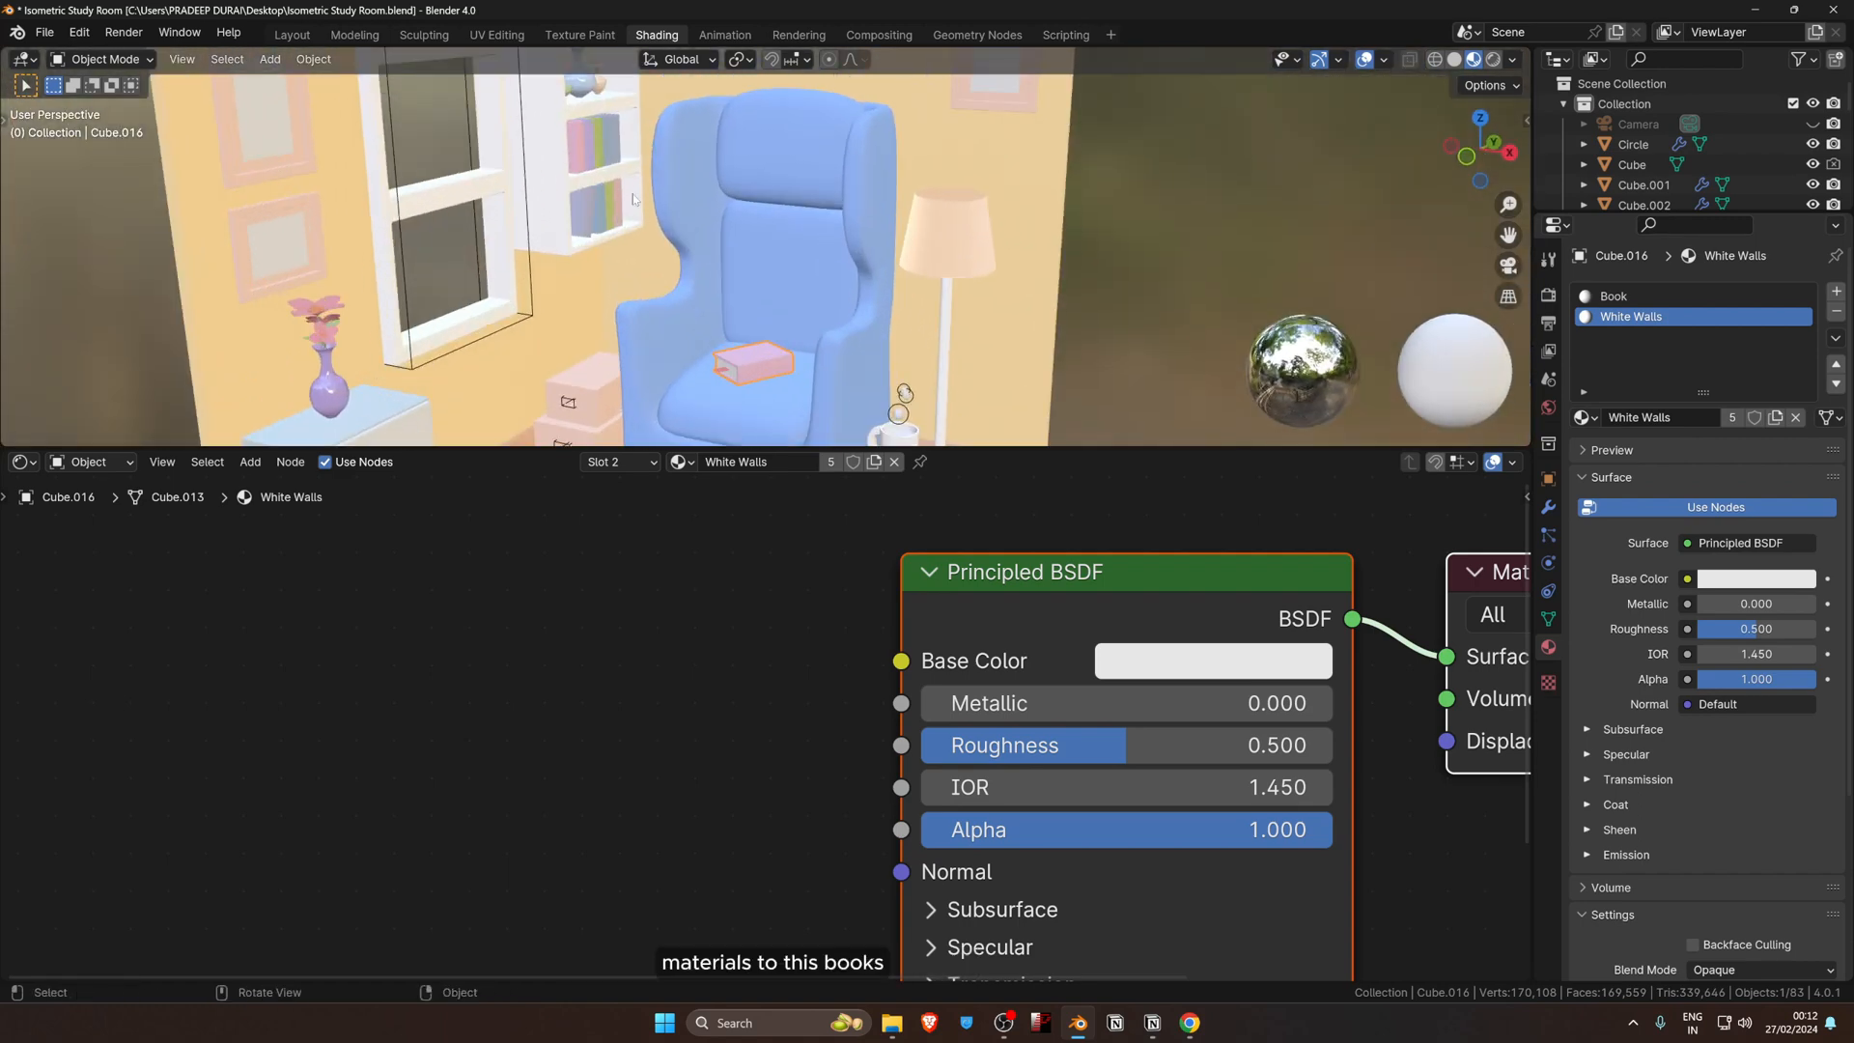
{"action": "left_click", "coordinate": [588, 157]}
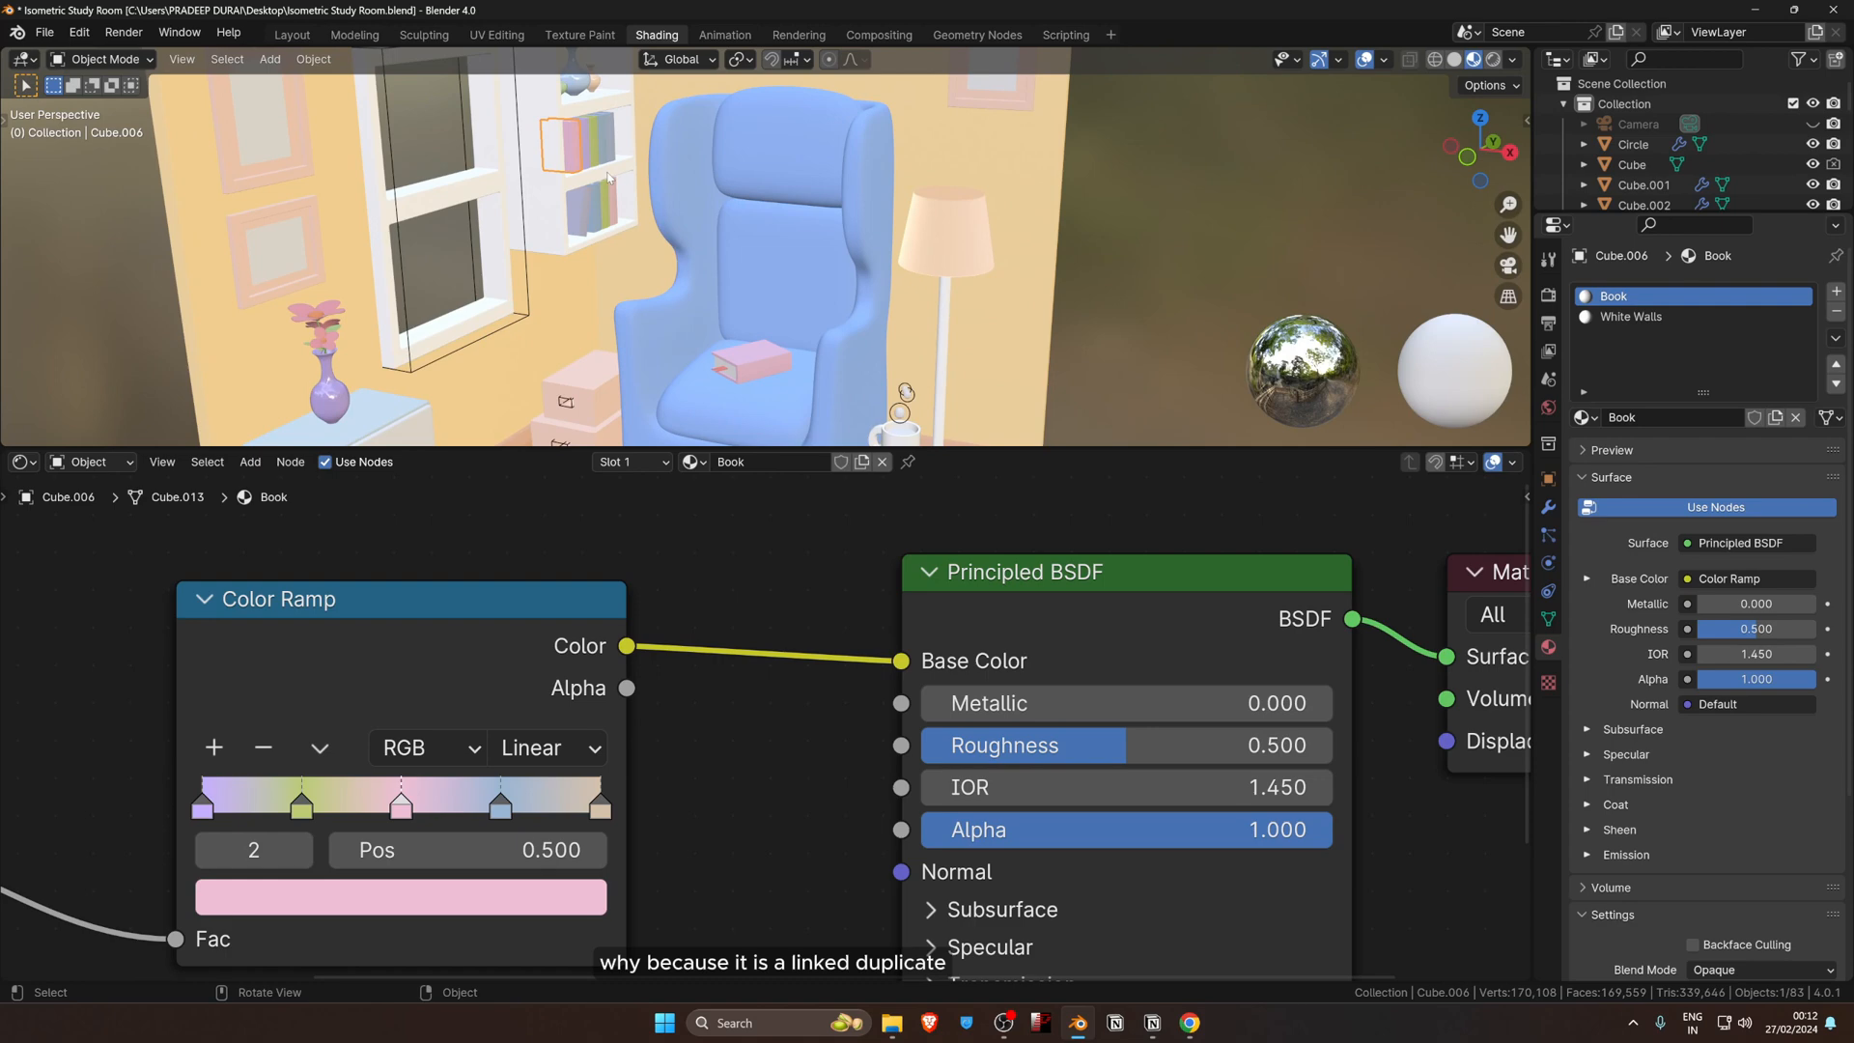
{"action": "key", "text": "g"}
{"action": "left_click", "coordinate": [1134, 220]}
{"action": "middle_click_drag", "start_coordinate": [1136, 398], "coordinate": [1104, 313]}
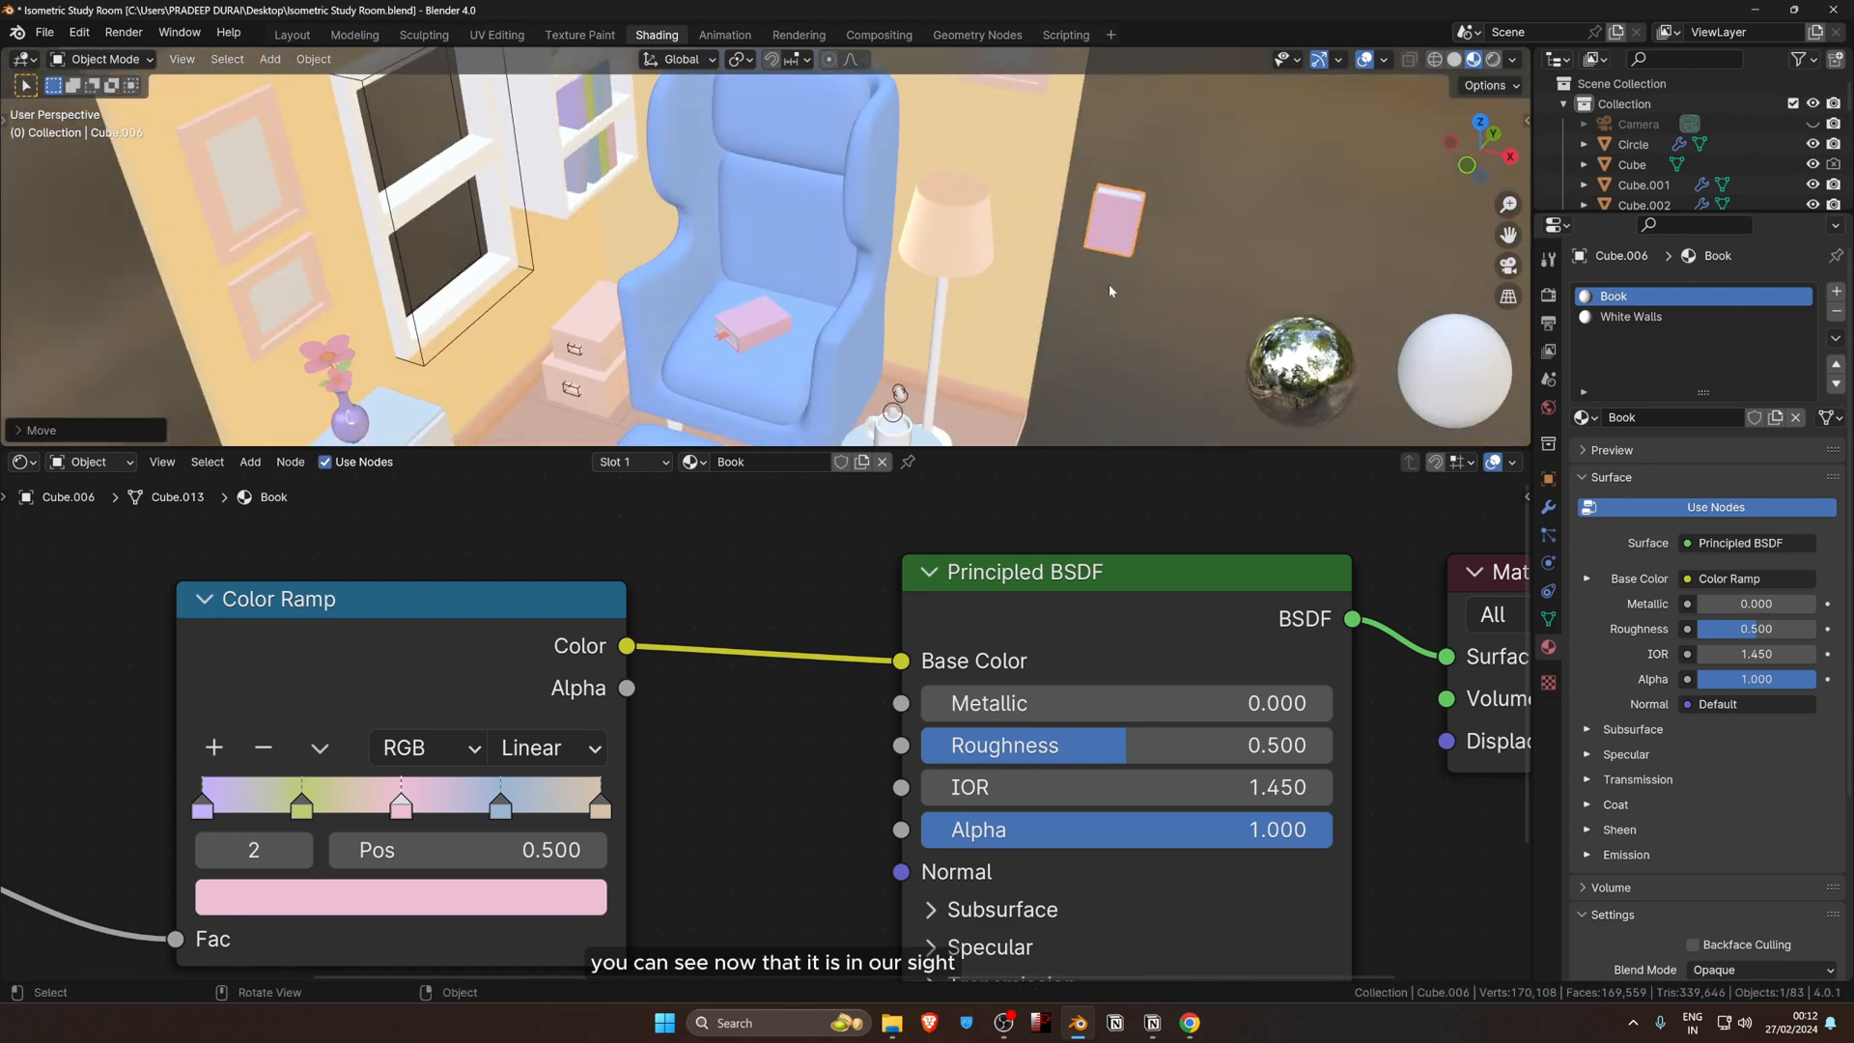
{"action": "scroll", "coordinate": [1109, 284], "scroll_direction": "down", "scroll_amount": 3}
{"action": "middle_click_drag", "start_coordinate": [1077, 261], "coordinate": [1070, 255]}
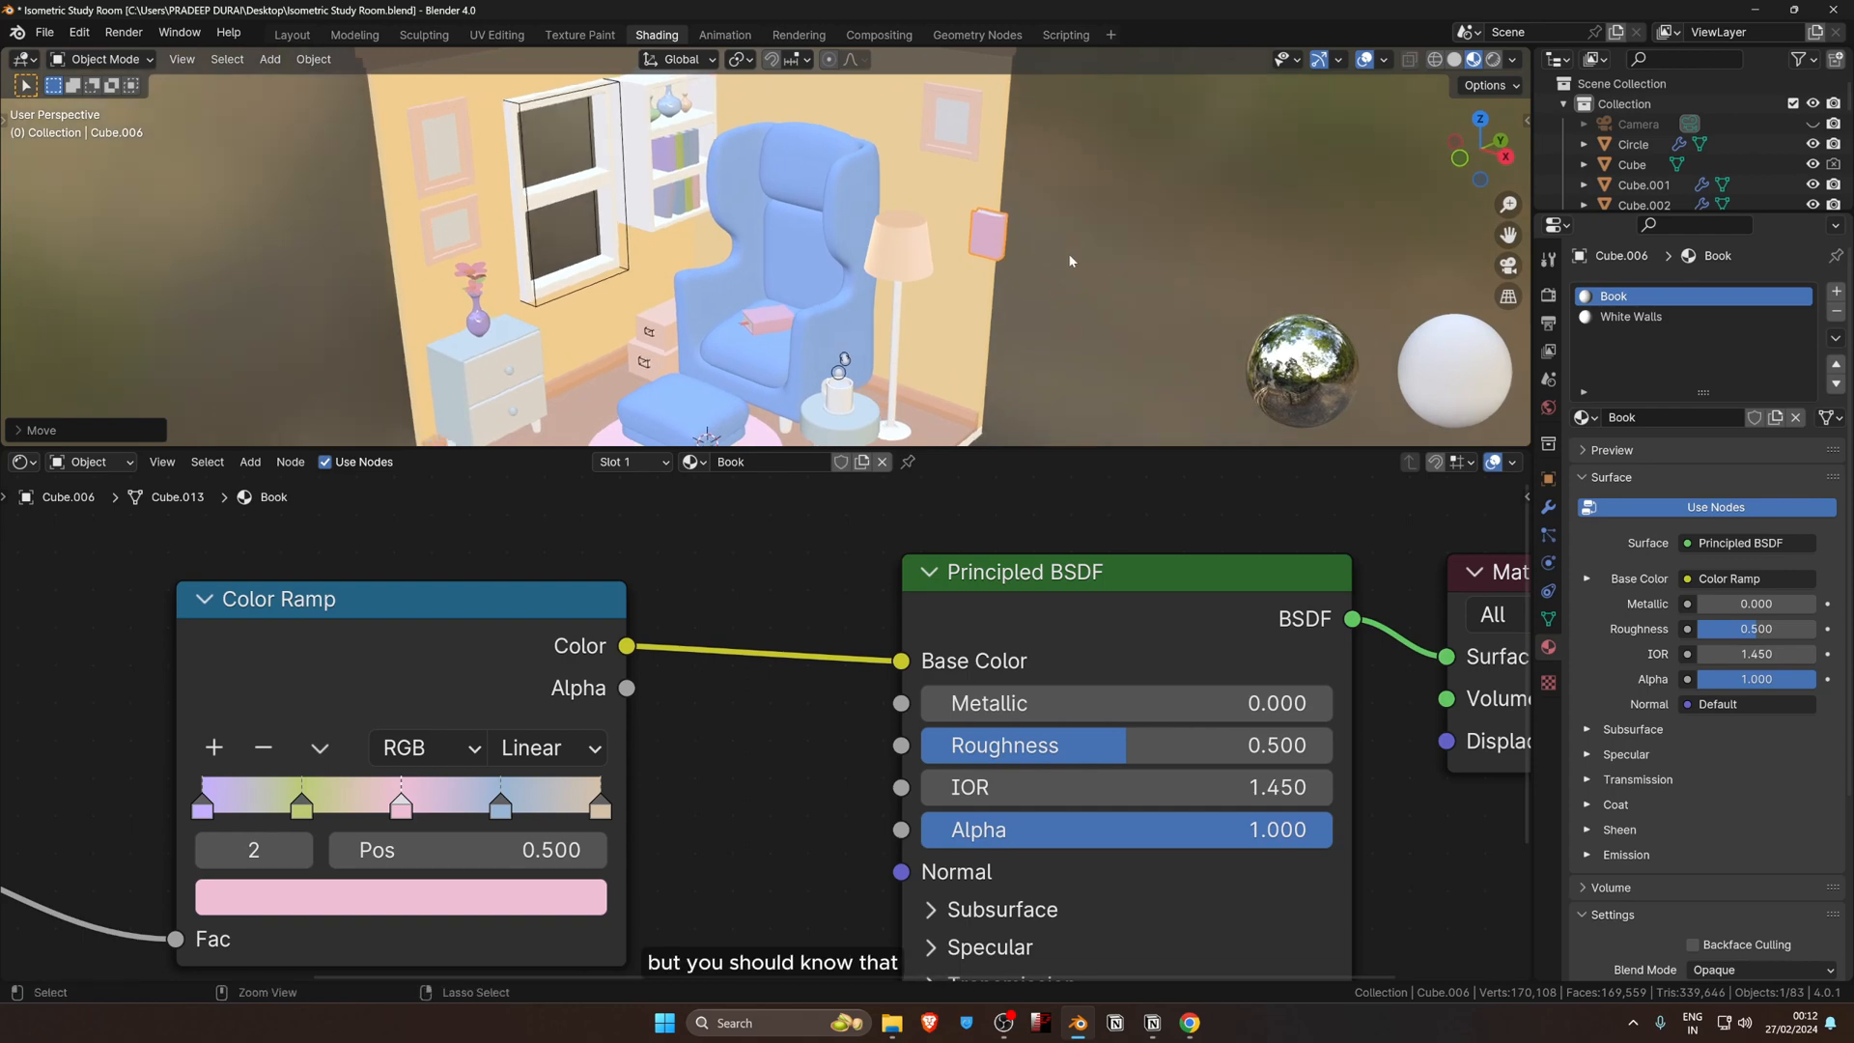
{"action": "key", "text": "ctrl+z"}
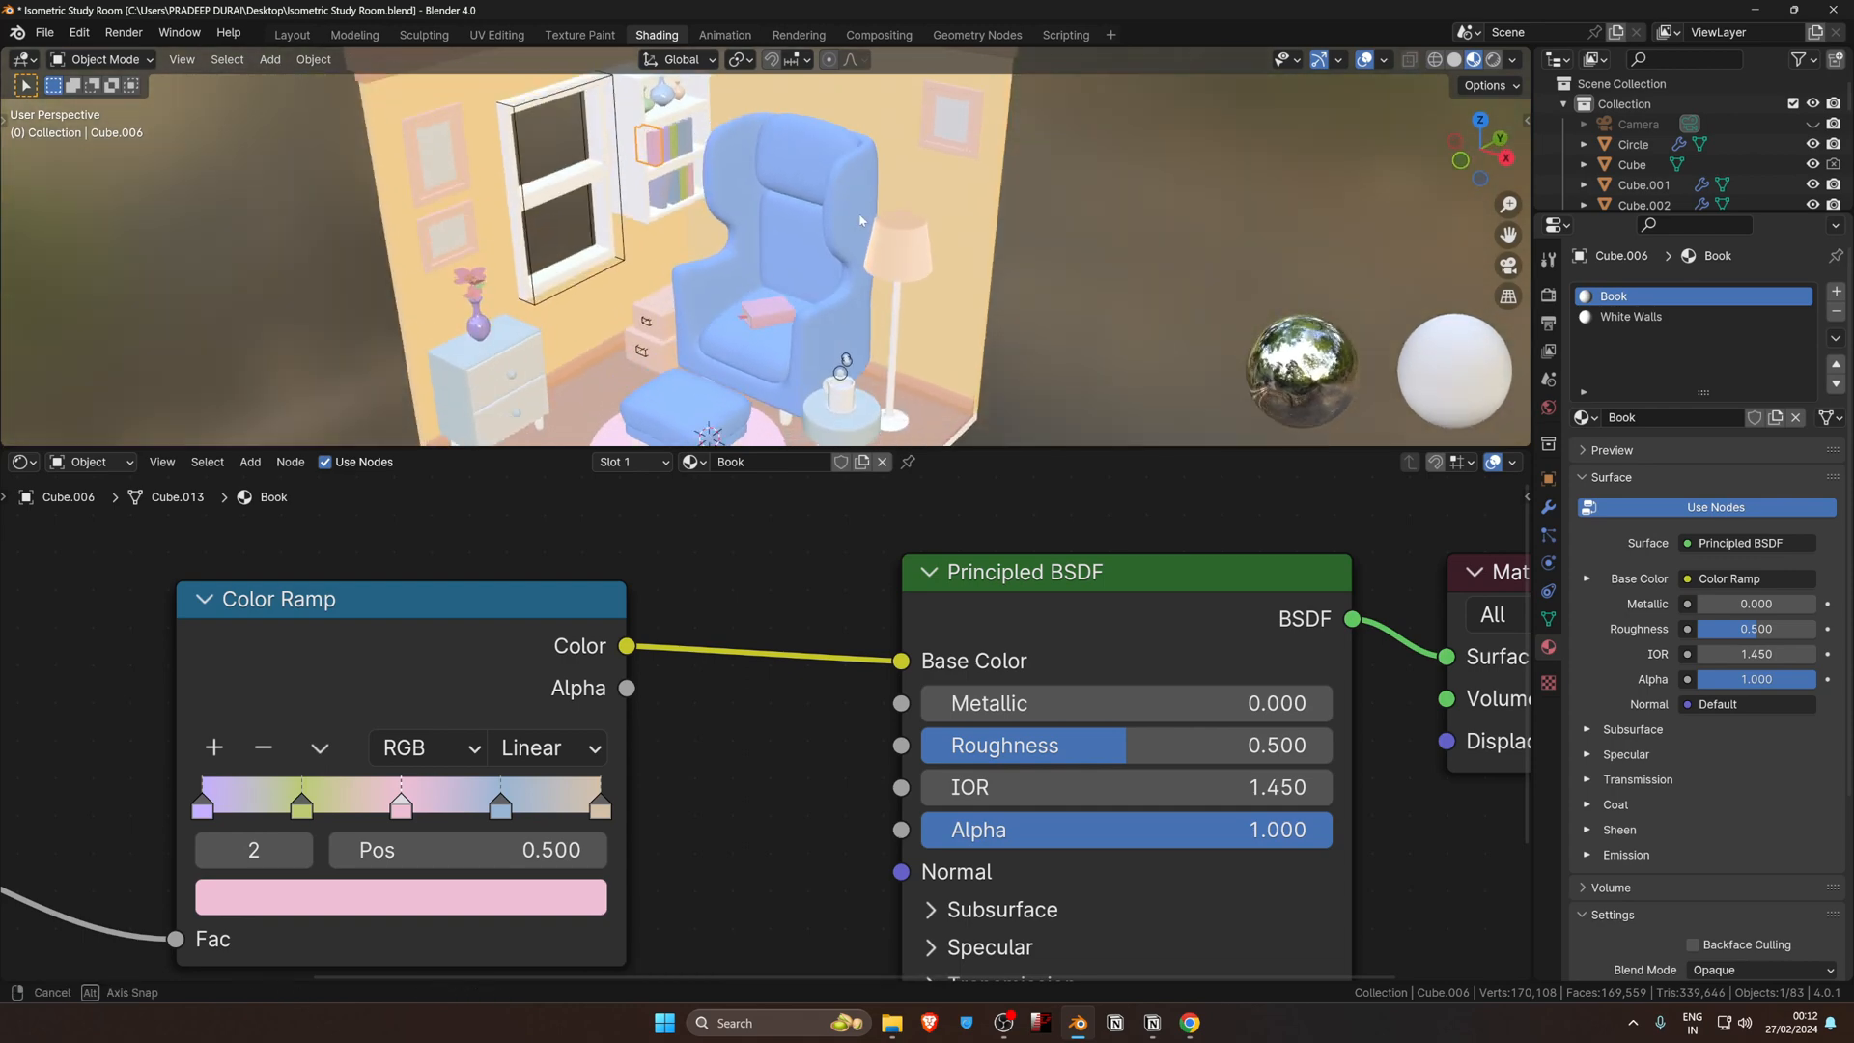
Step: Check the shelf books up close and from the room's front, and switch to the Layout workspace
{"action": "scroll", "coordinate": [673, 174], "scroll_direction": "up", "scroll_amount": 8}
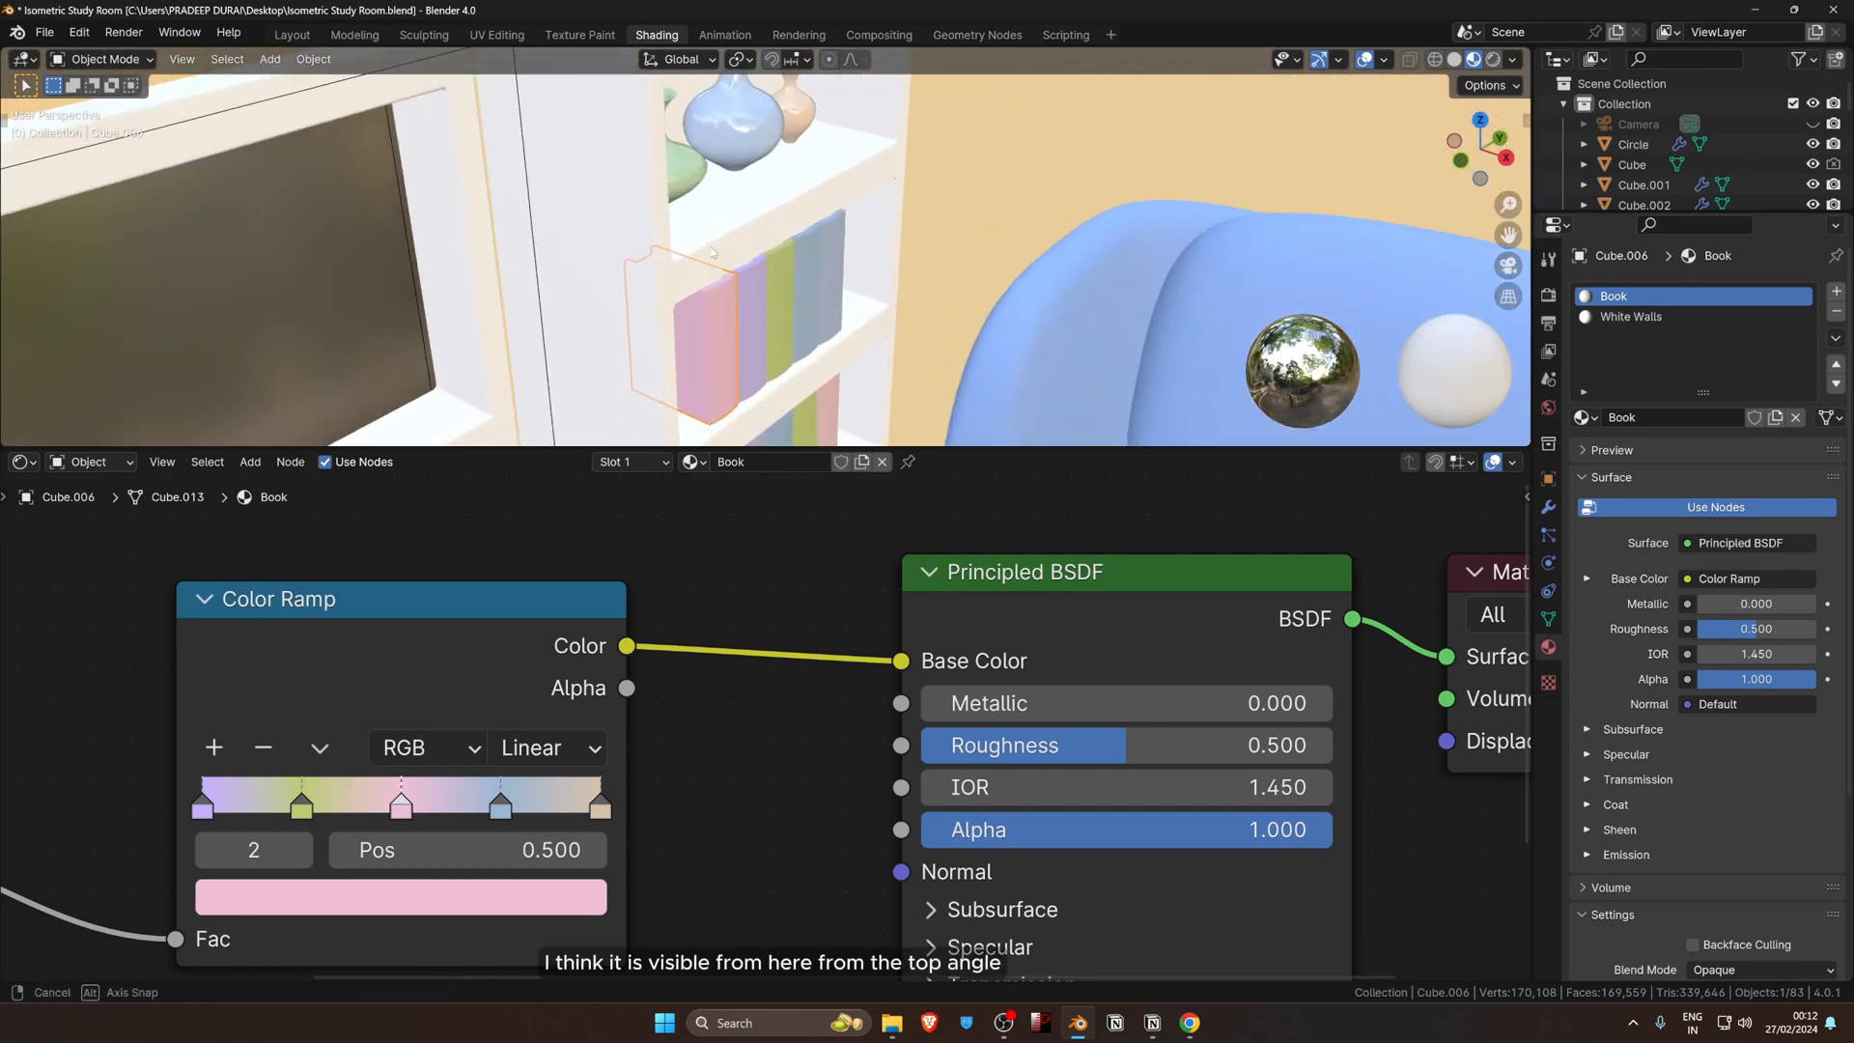
{"action": "scroll", "coordinate": [862, 367], "scroll_direction": "down", "scroll_amount": 4}
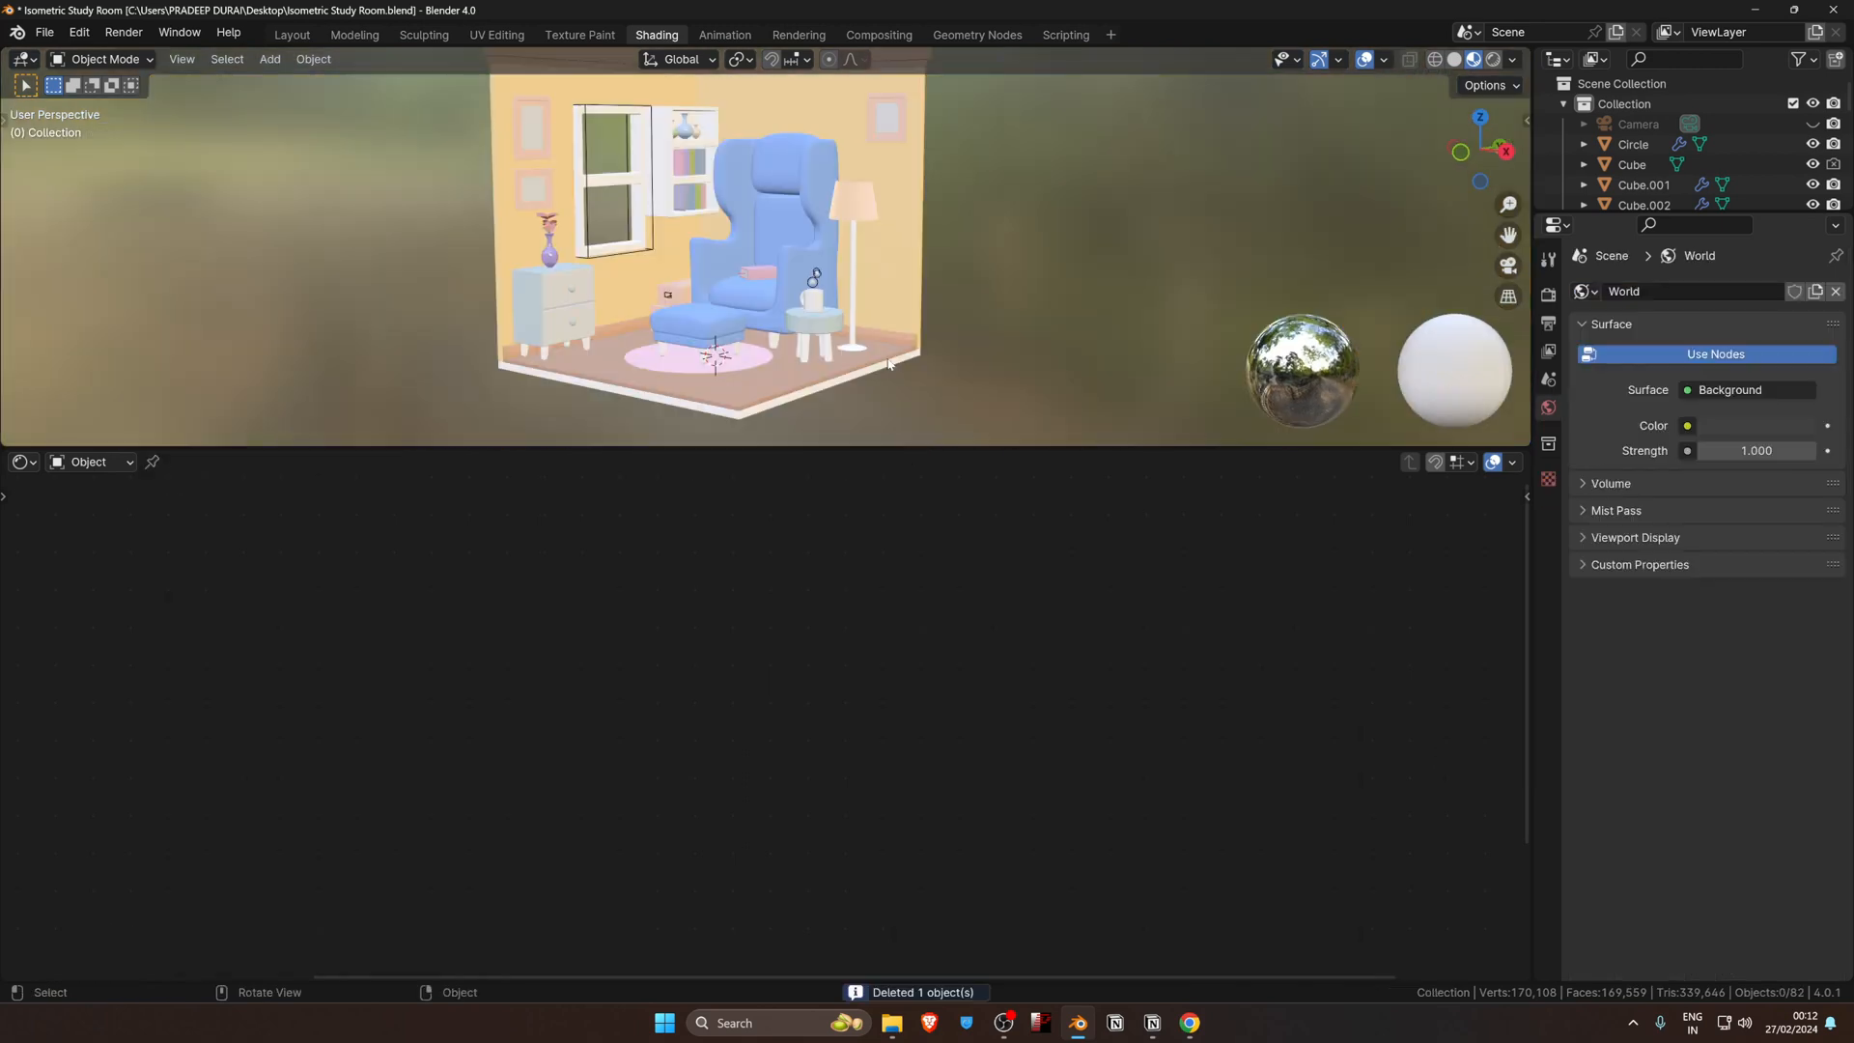
{"action": "middle_click_drag", "start_coordinate": [905, 352], "coordinate": [962, 350]}
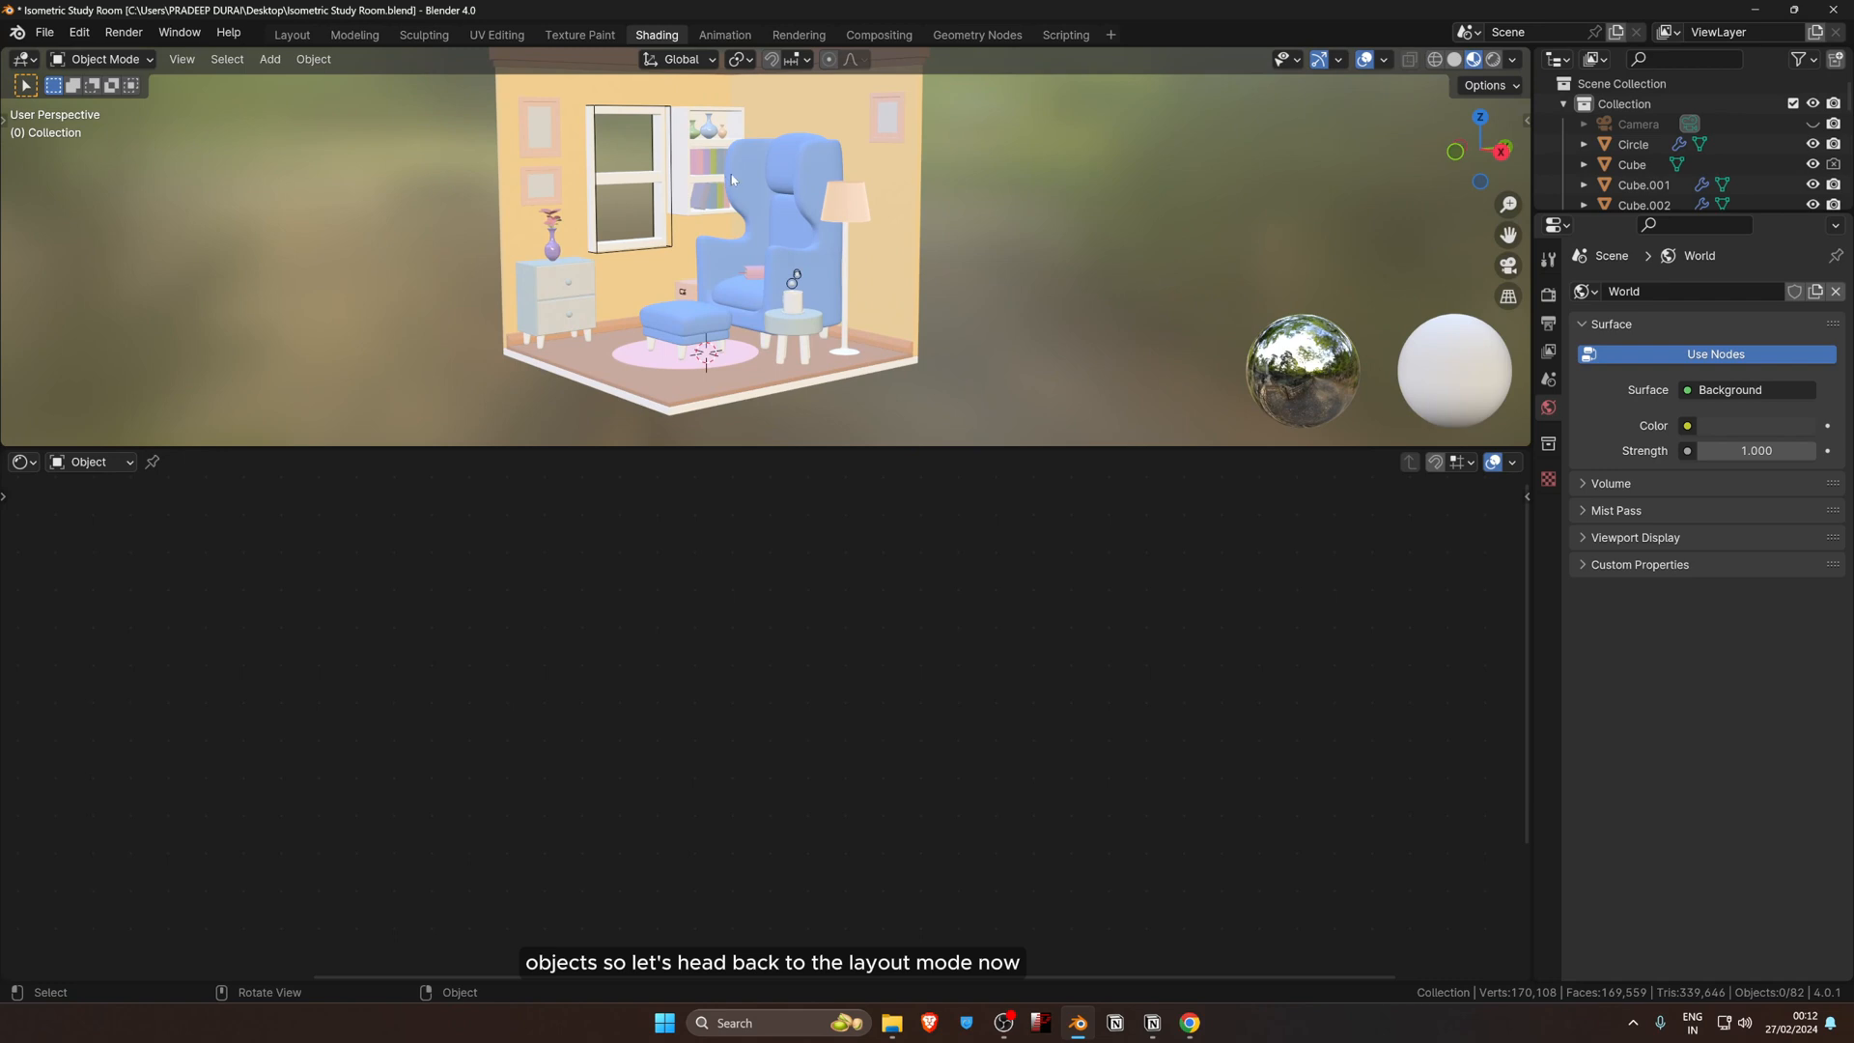
{"action": "left_click", "coordinate": [291, 34]}
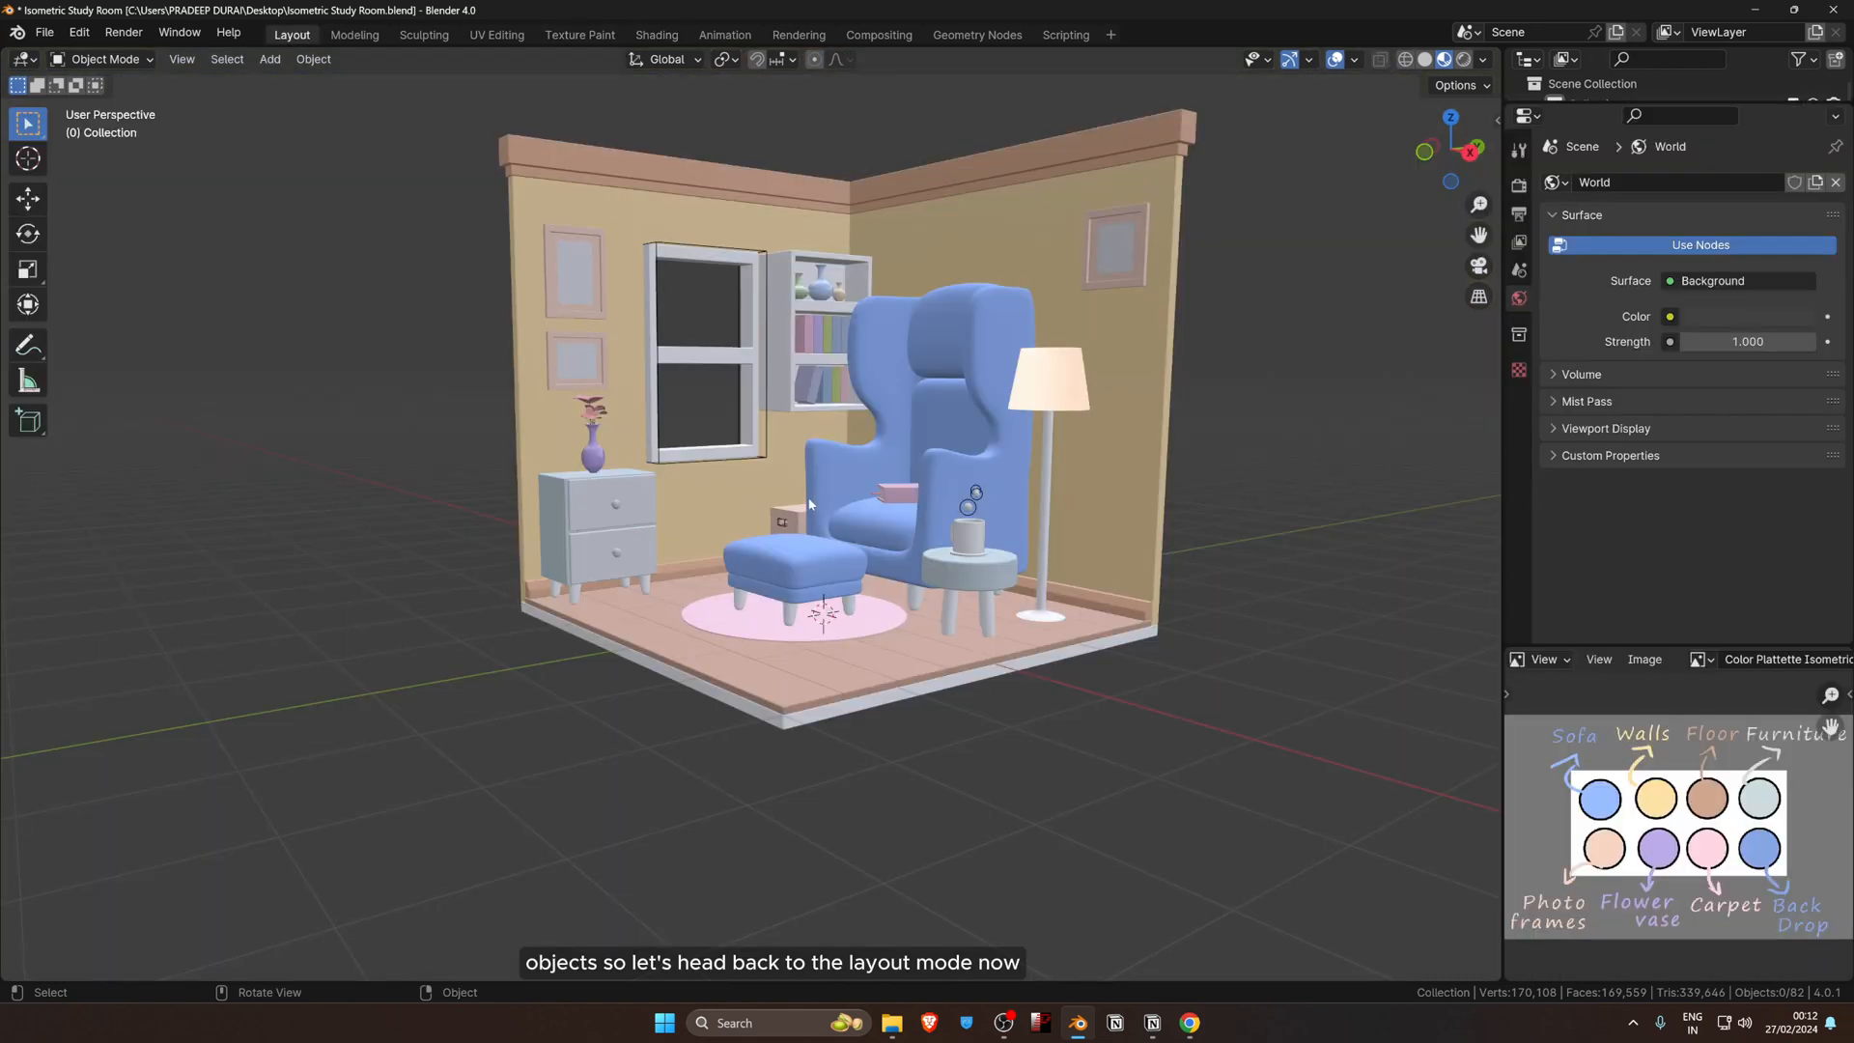
{"action": "scroll", "coordinate": [810, 503], "scroll_direction": "down", "scroll_amount": 5}
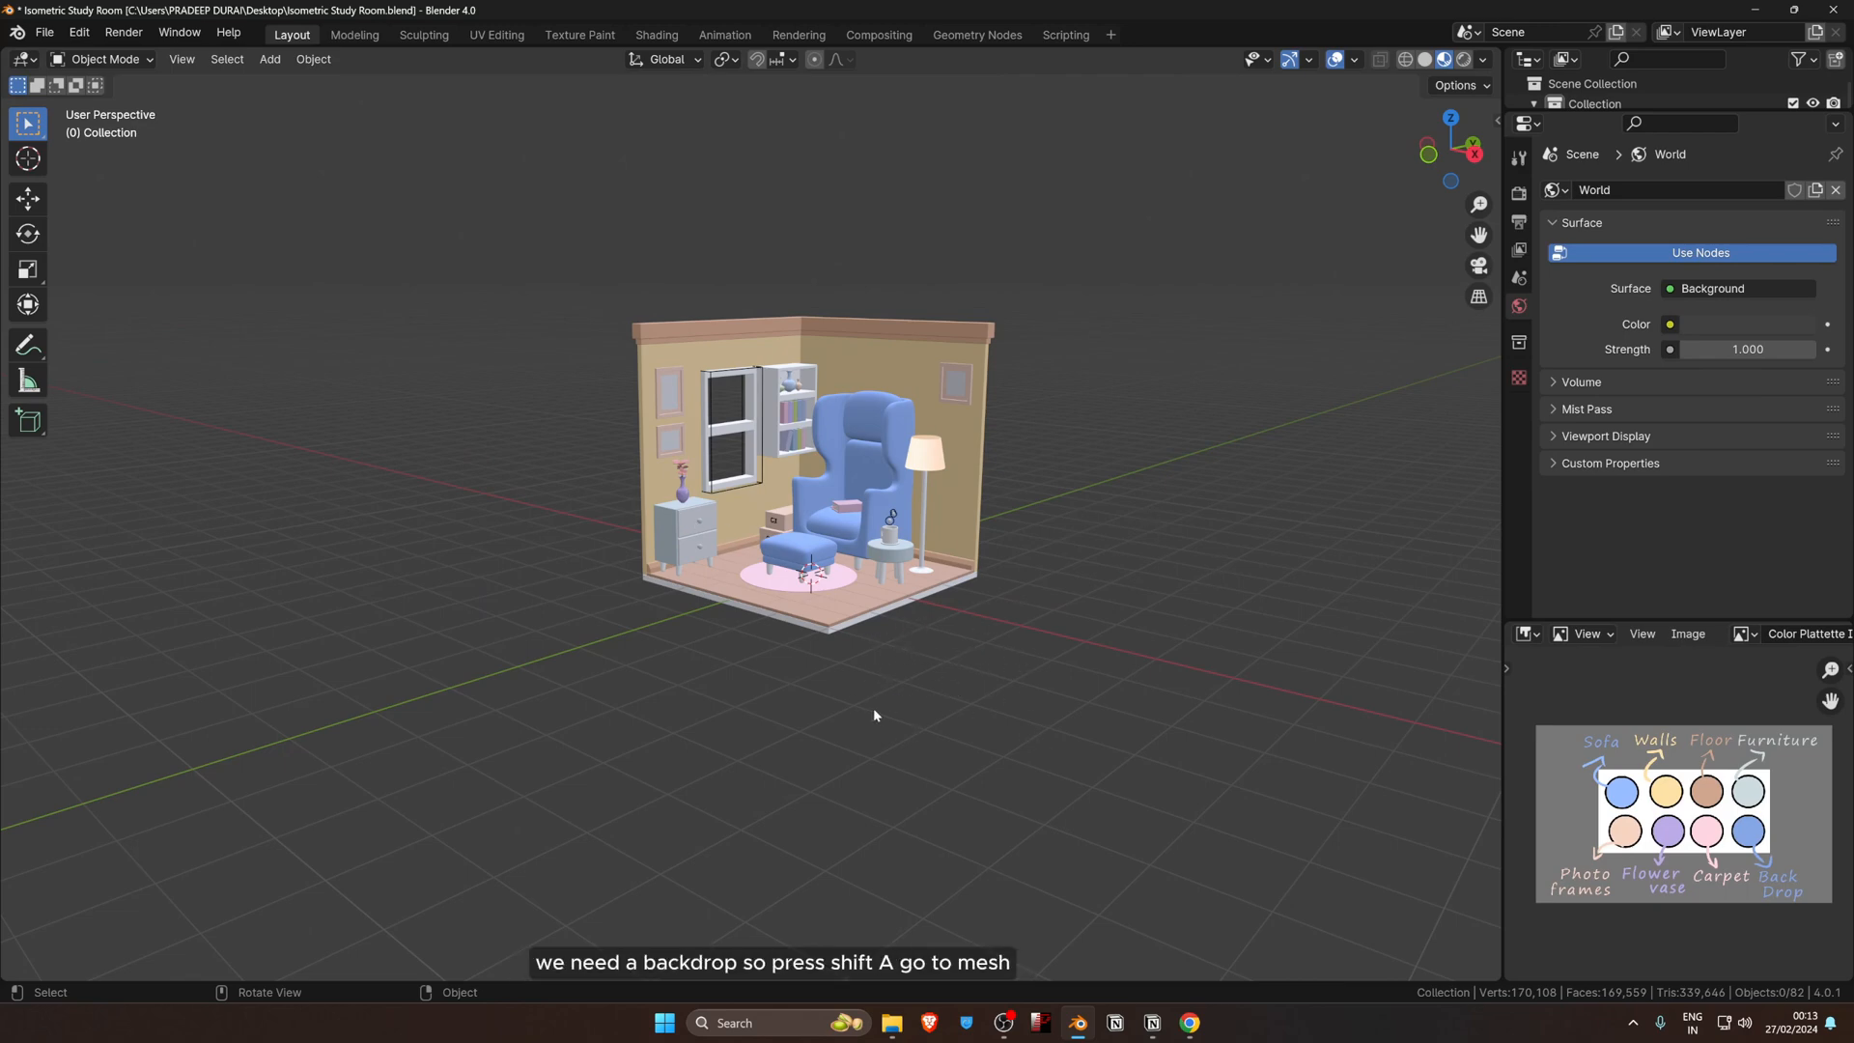
Step: Add a plane at the room's center and scale it up to about 14.7 times as a backdrop
{"action": "key", "text": "shift+a"}
{"action": "mouse_move", "coordinate": [840, 621]}
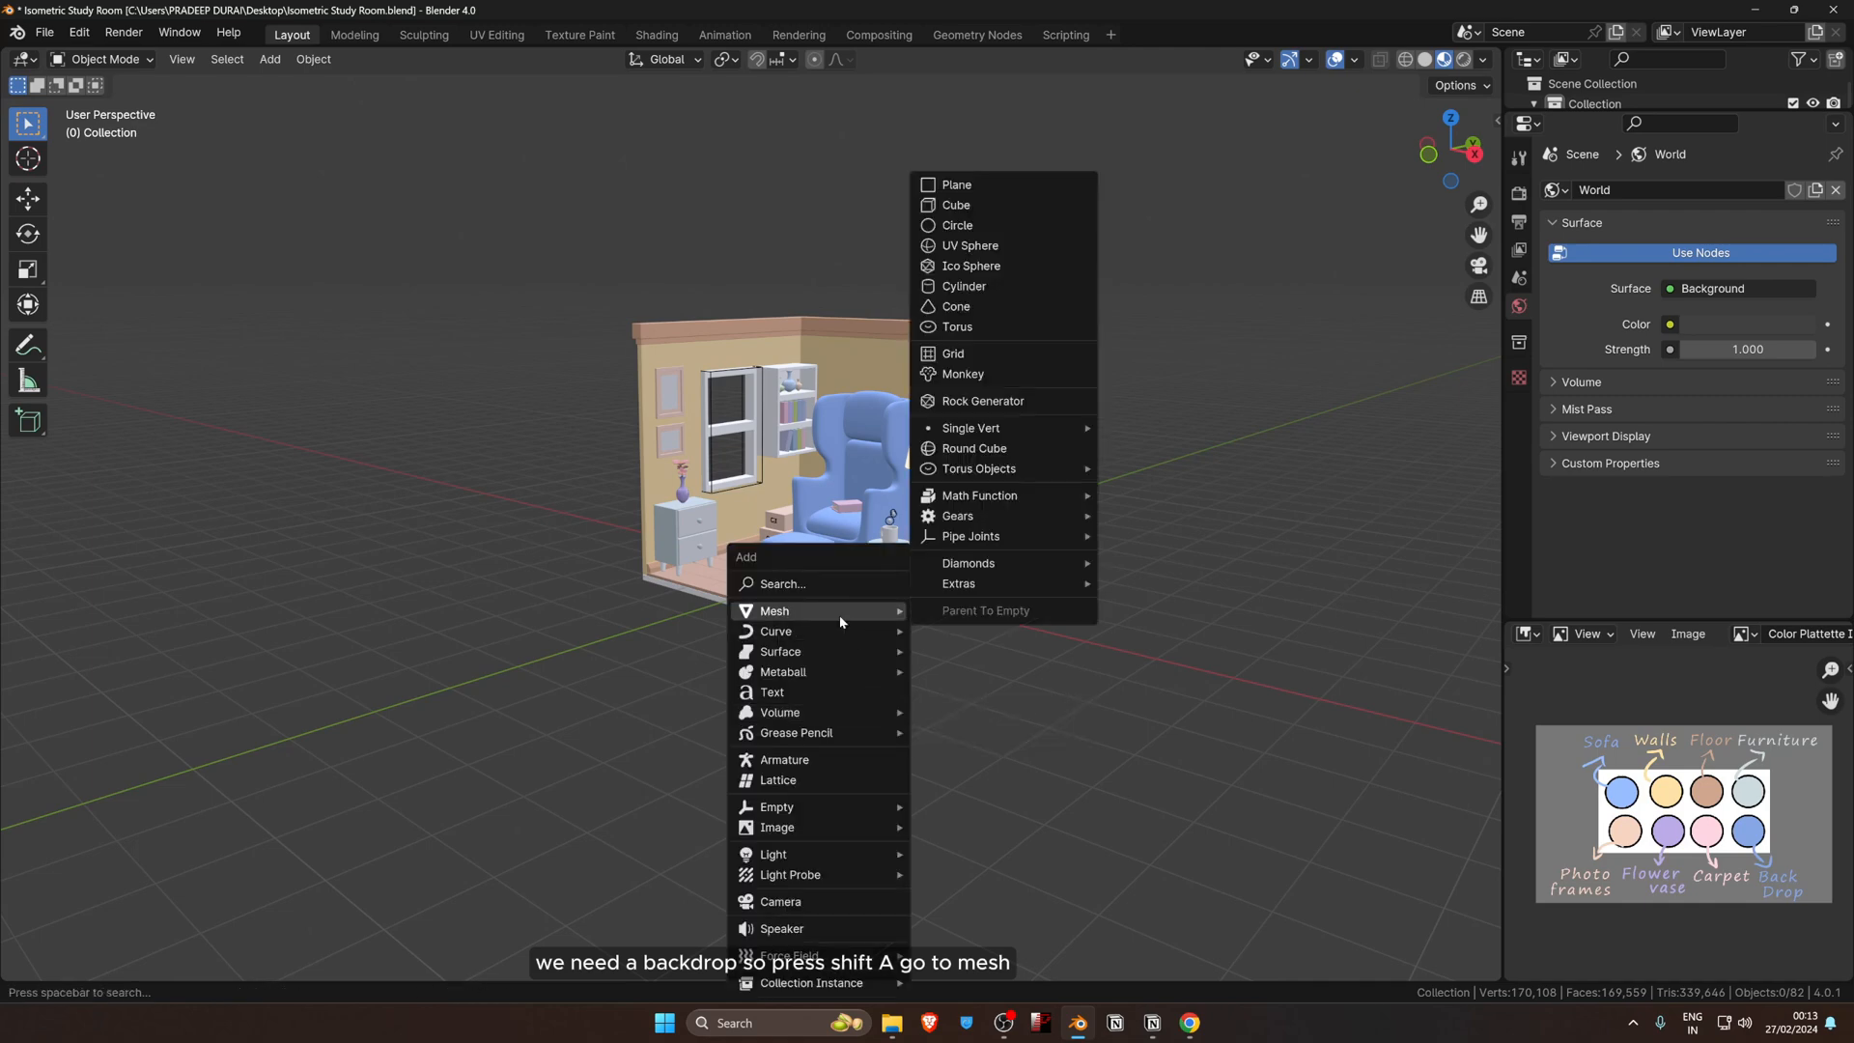
{"action": "left_click", "coordinate": [970, 188]}
{"action": "middle_click_drag", "start_coordinate": [811, 569], "coordinate": [788, 596]}
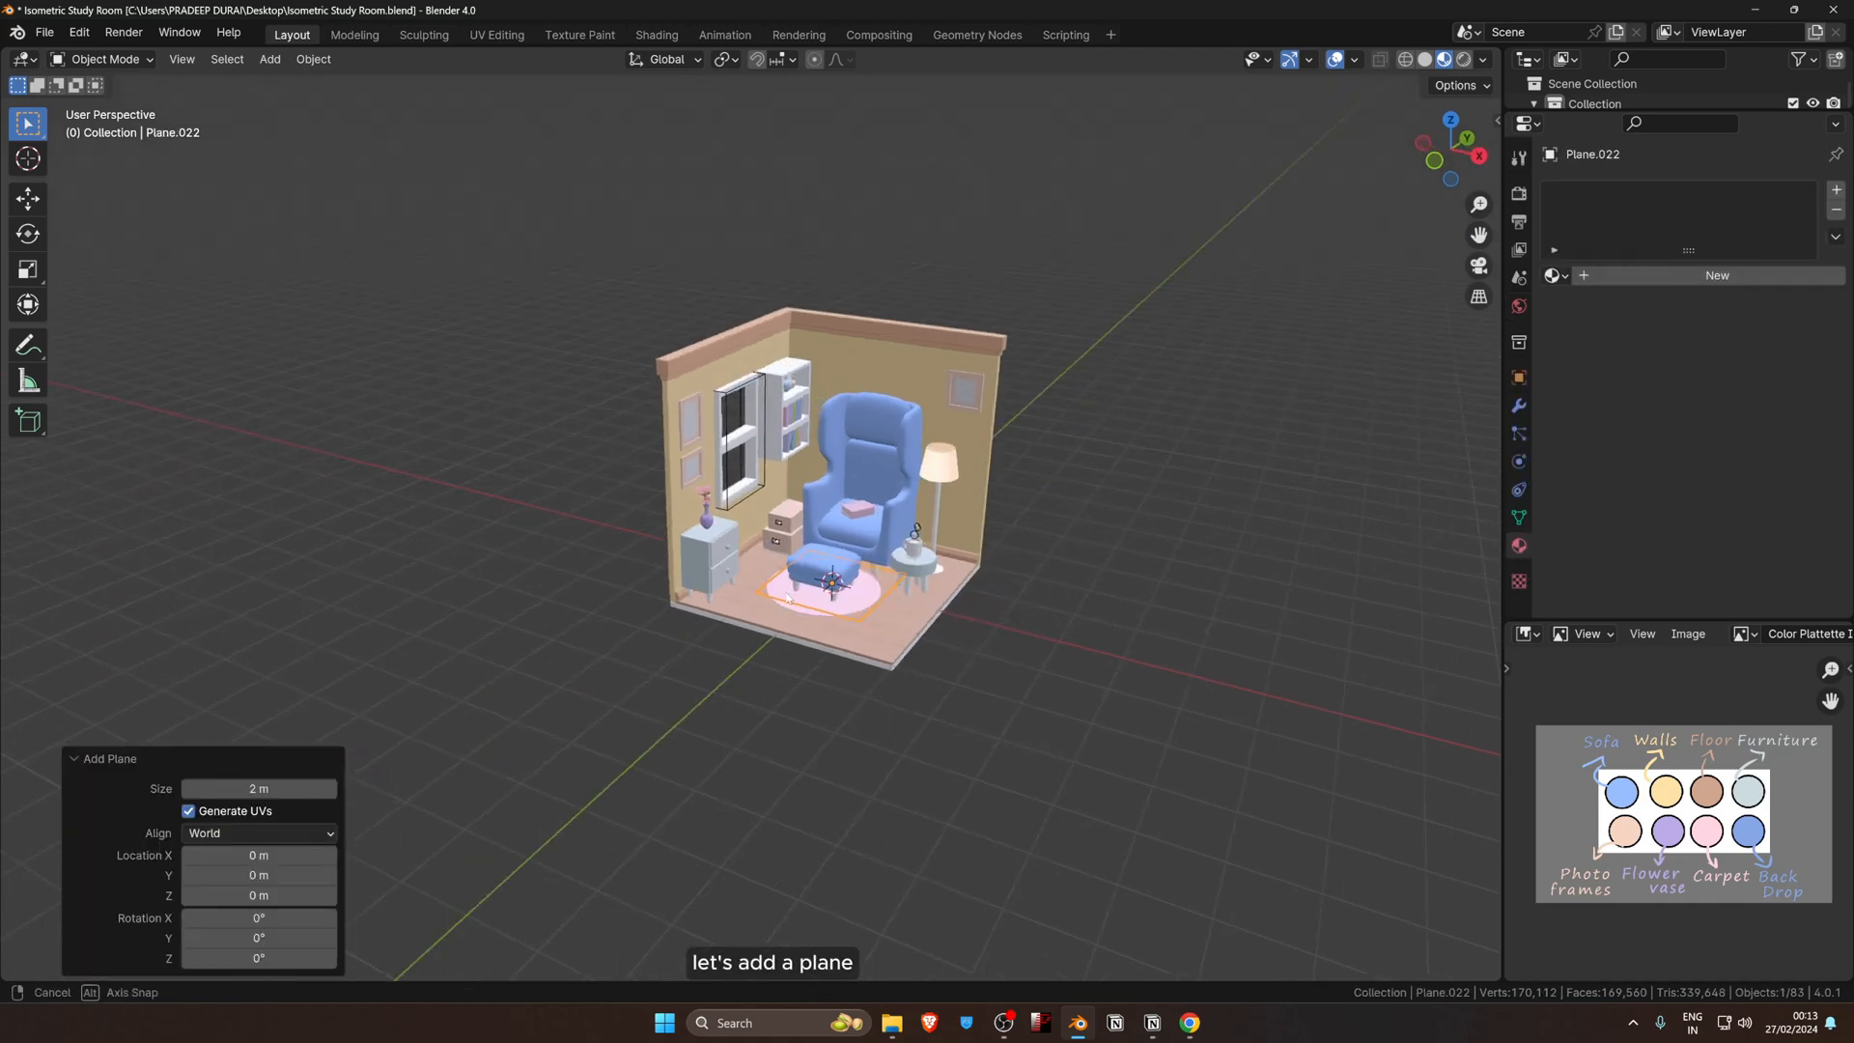
{"action": "key", "text": "s"}
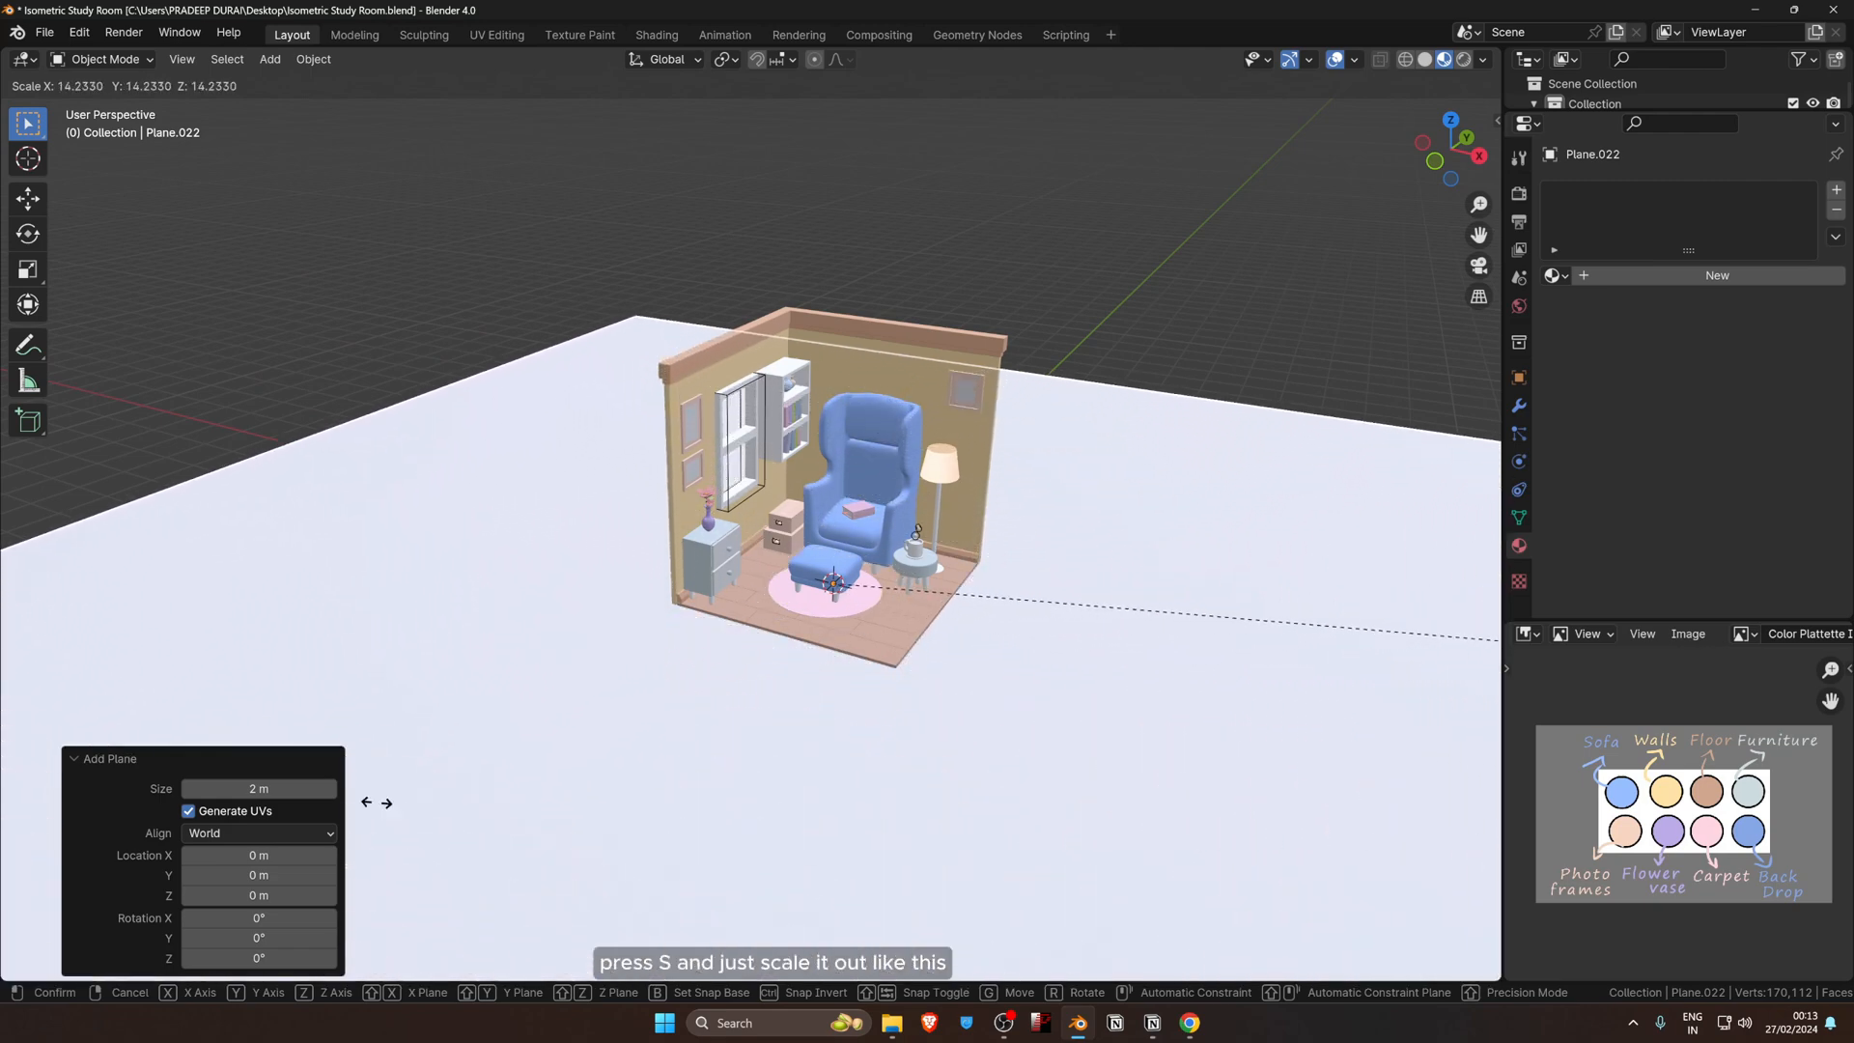
{"action": "left_click", "coordinate": [460, 786]}
Step: Lower the backdrop plane along Z by about 0.1 m so it sits at the underside of the room's floor
{"action": "middle_click_drag", "start_coordinate": [662, 637], "coordinate": [643, 556]}
{"action": "scroll", "coordinate": [644, 558], "scroll_direction": "up", "scroll_amount": 3}
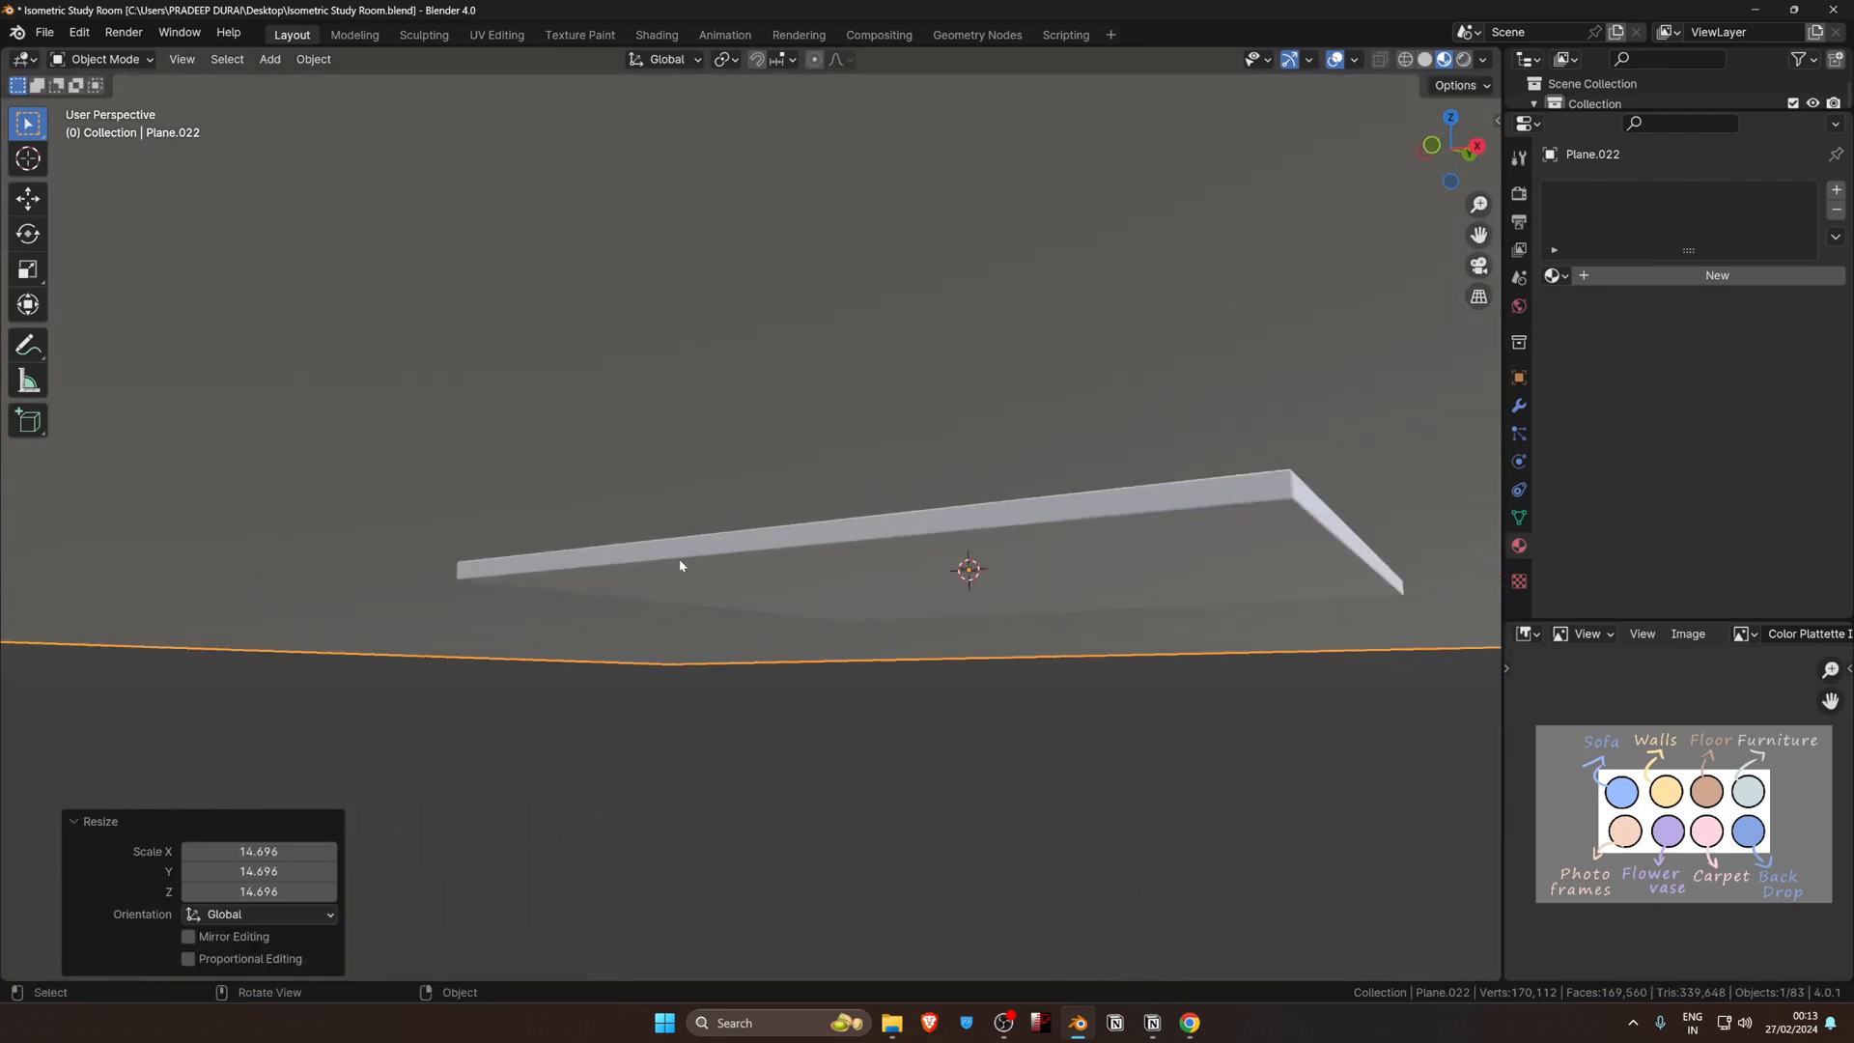
{"action": "key", "text": "g"}
{"action": "key", "text": "z"}
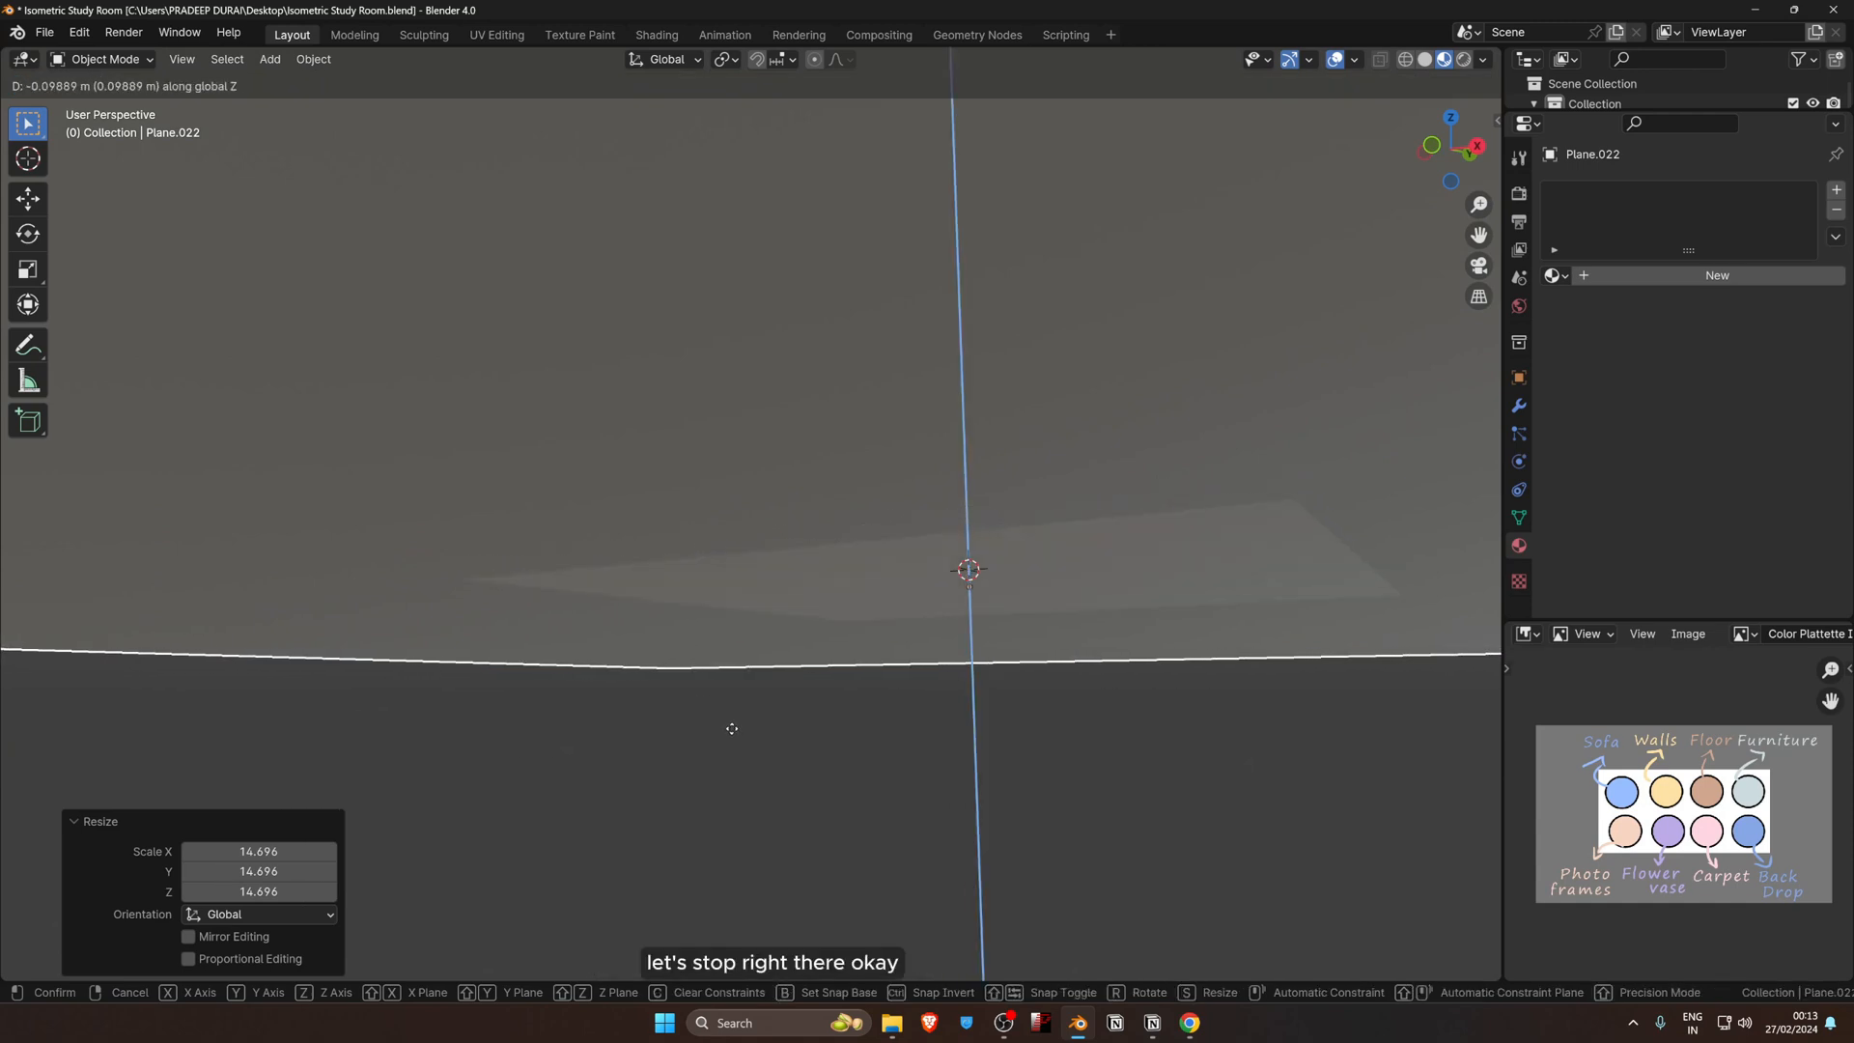
{"action": "left_click", "coordinate": [730, 730]}
Step: Create a new material for the backdrop plane and name it Back Drop
{"action": "middle_click_drag", "start_coordinate": [715, 525], "coordinate": [723, 615]}
{"action": "left_click", "coordinate": [1685, 275]}
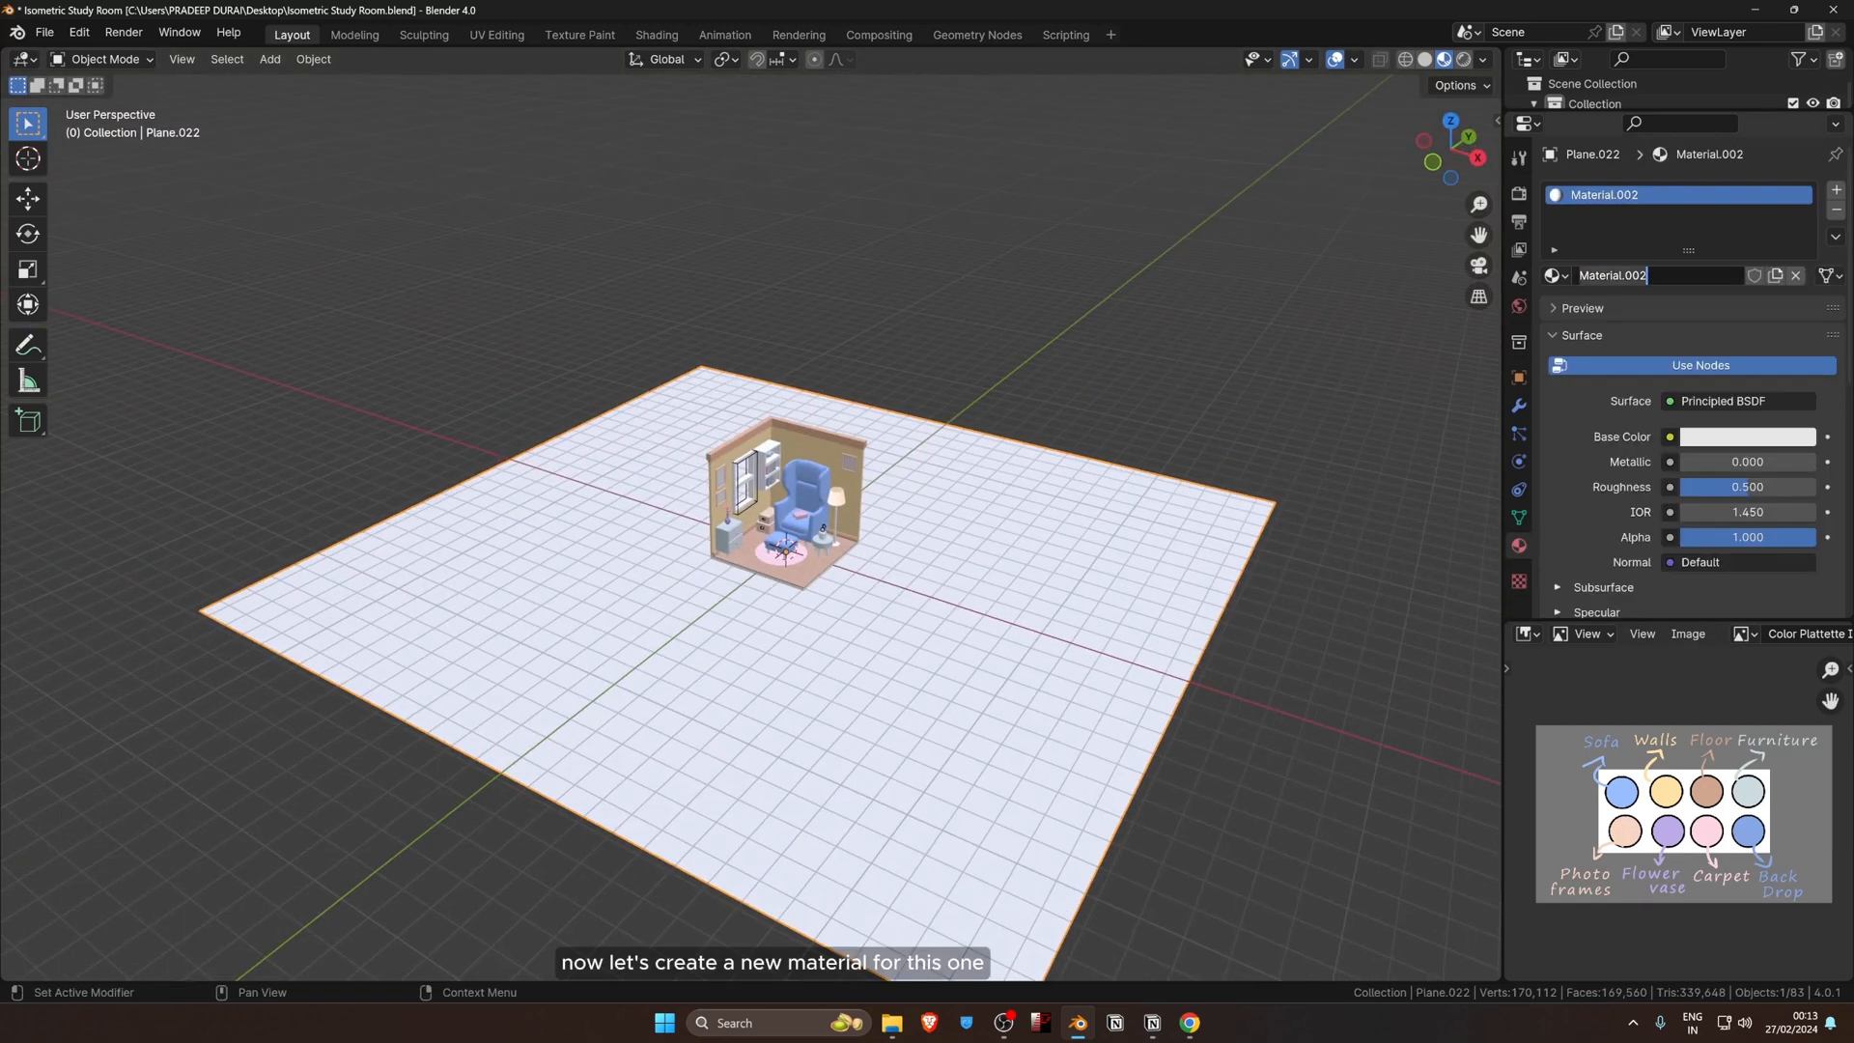
{"action": "key", "text": "ctrl+a"}
{"action": "key", "text": "BackSpace"}
{"action": "type", "text": "Bac"}
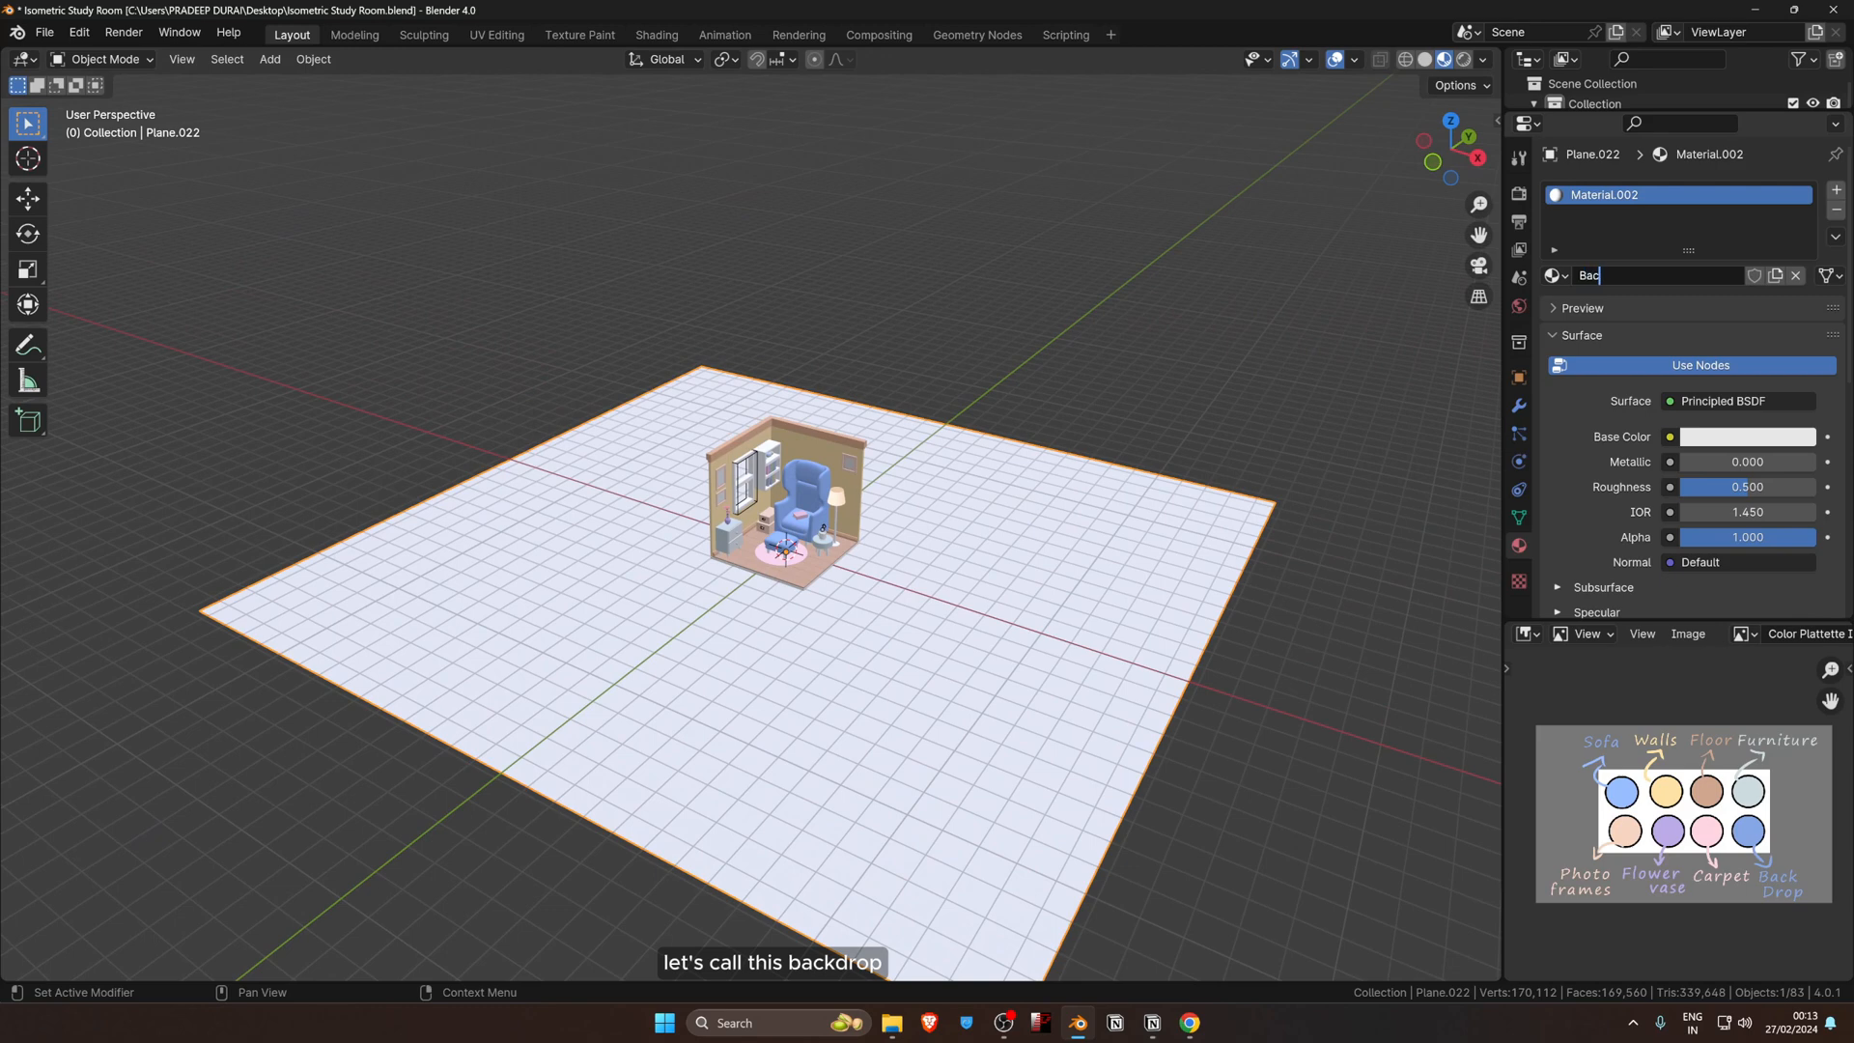
{"action": "type", "text": "k Drop"}
{"action": "key", "text": "Return"}
Step: Set the Back Drop material's base color by sampling the blue Back Drop swatch in the palette image
{"action": "left_click", "coordinate": [1748, 436]}
{"action": "left_click", "coordinate": [1792, 350]}
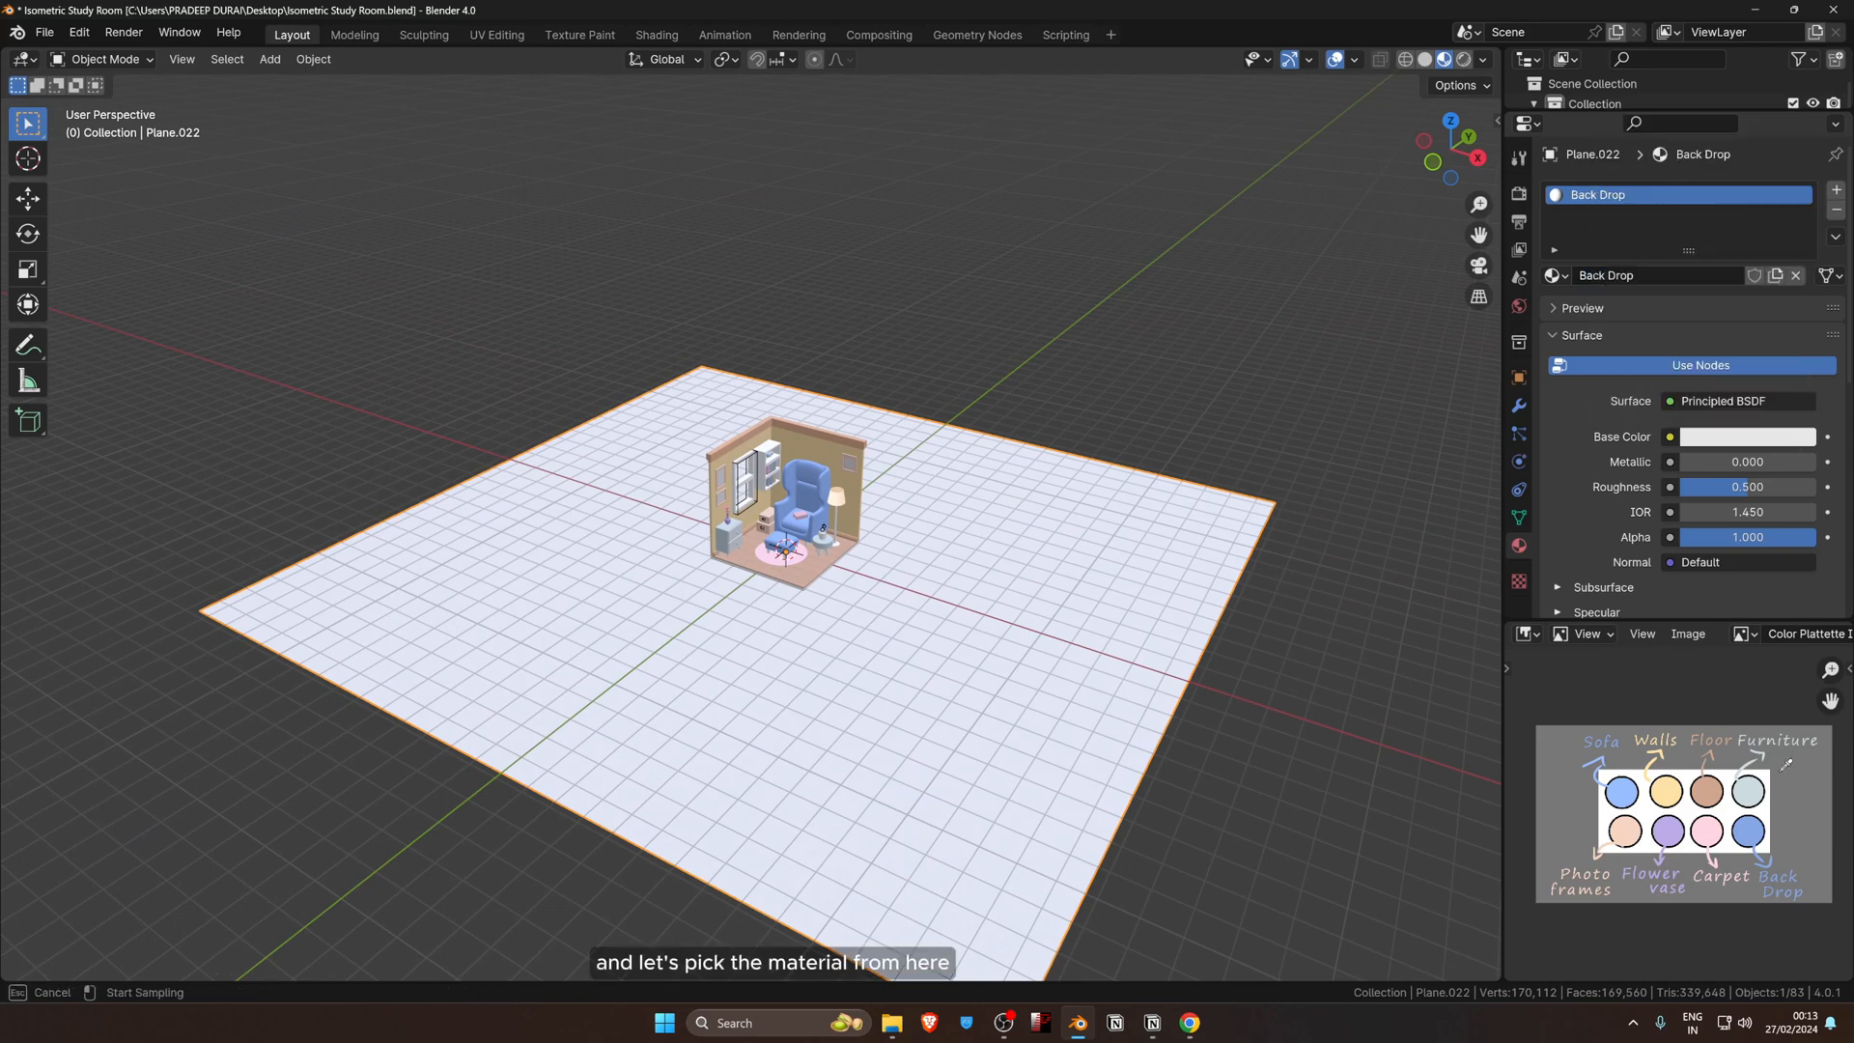
{"action": "left_click", "coordinate": [1751, 829]}
{"action": "scroll", "coordinate": [1721, 787], "scroll_direction": "up", "scroll_amount": 3}
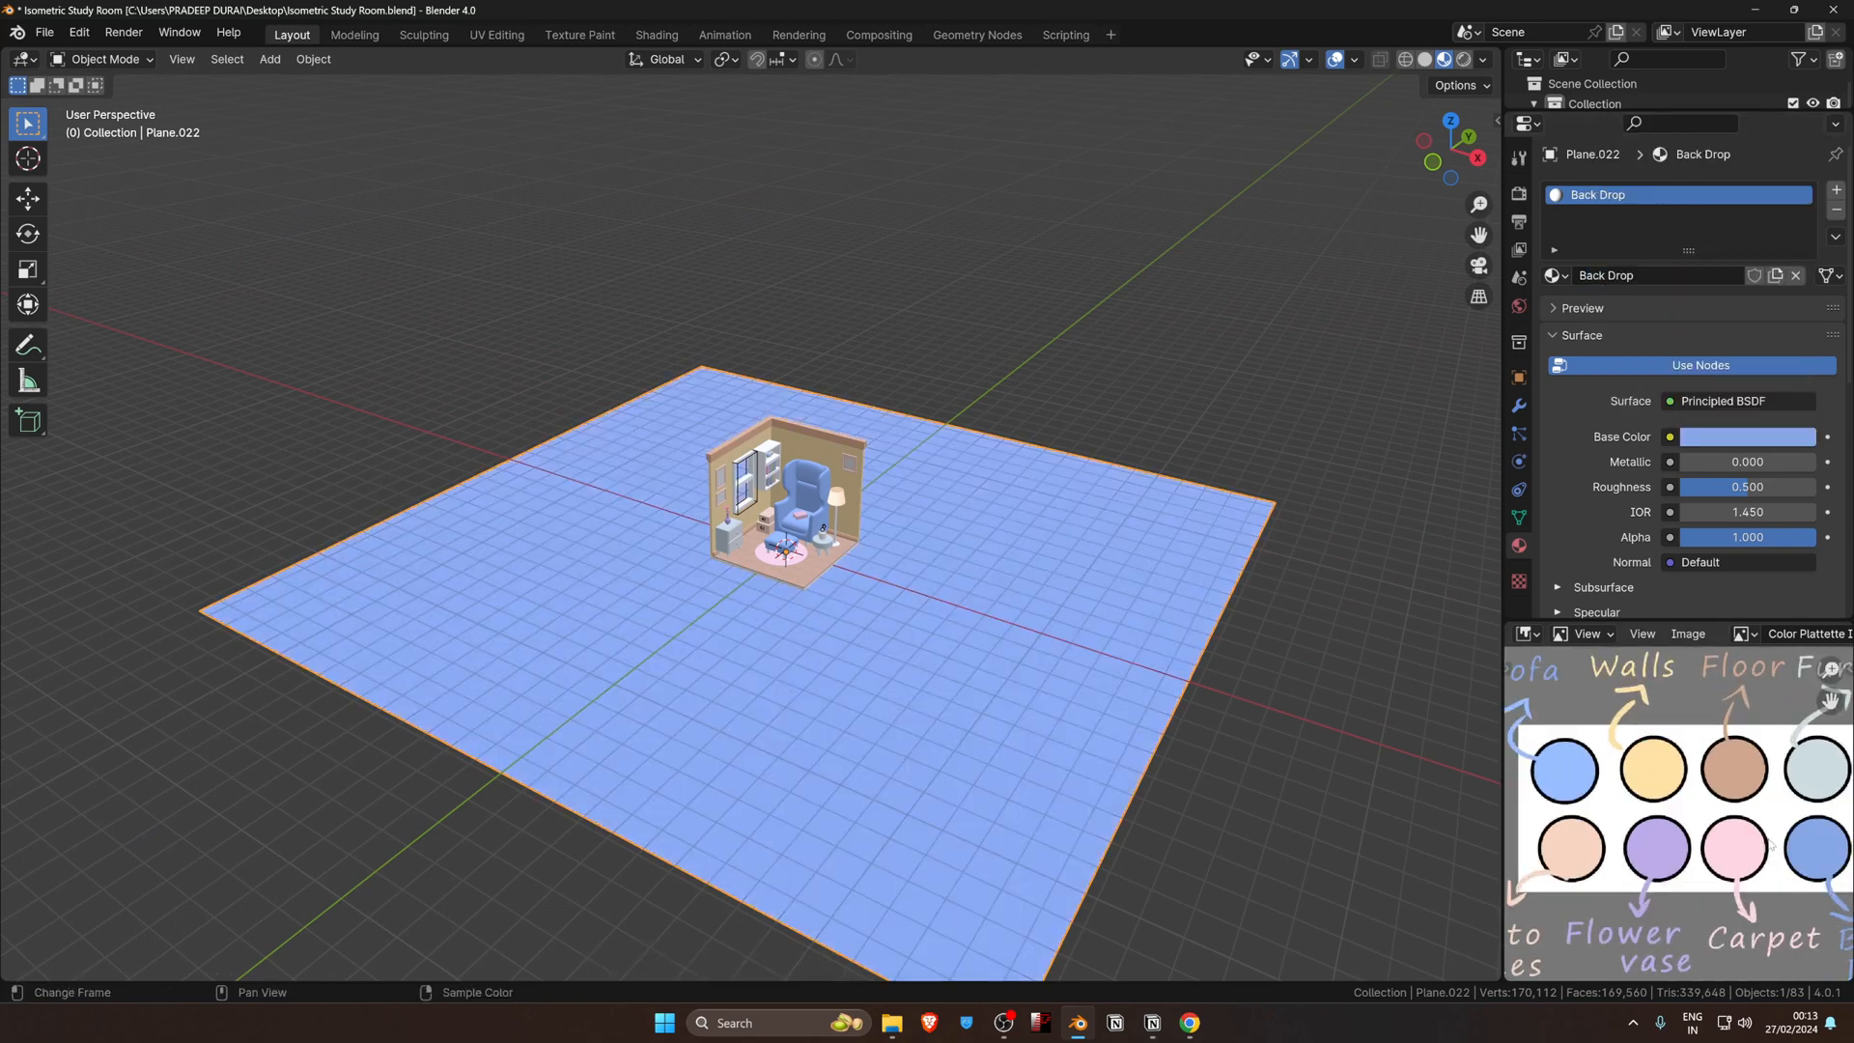
{"action": "scroll", "coordinate": [1710, 806], "scroll_direction": "down", "scroll_amount": 2}
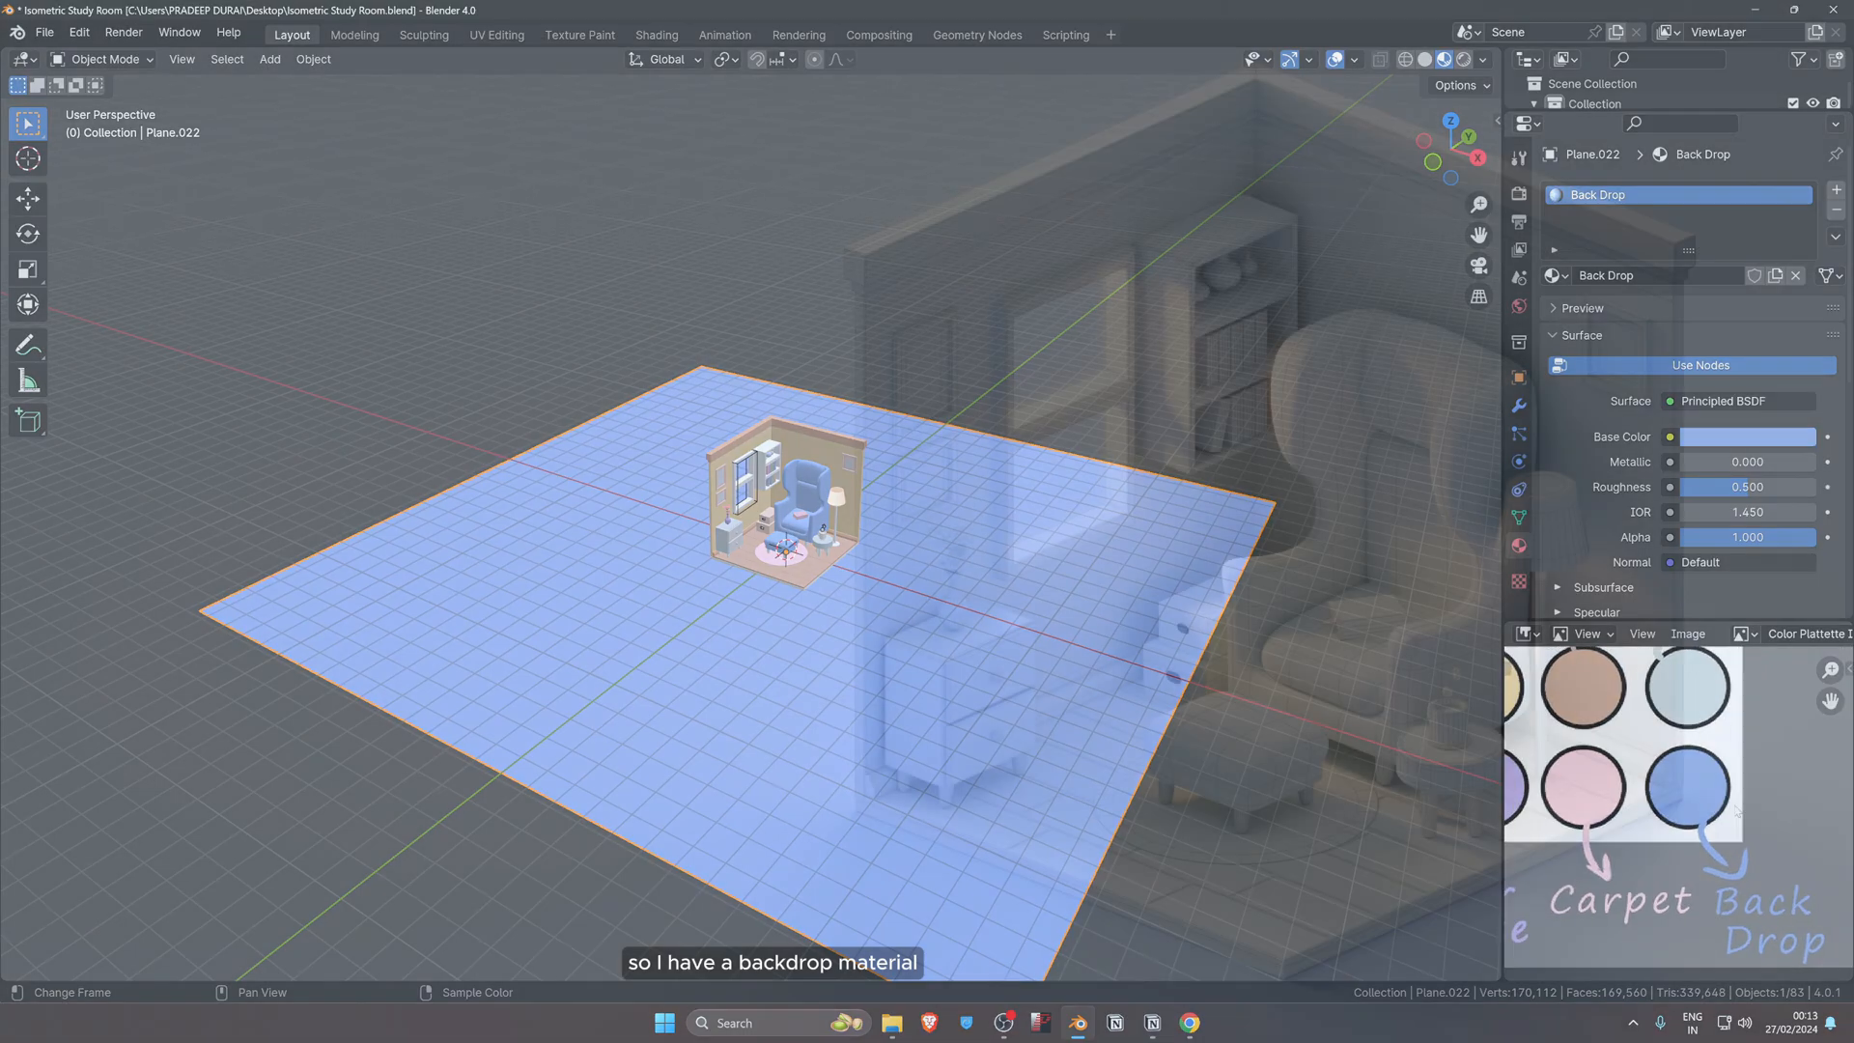